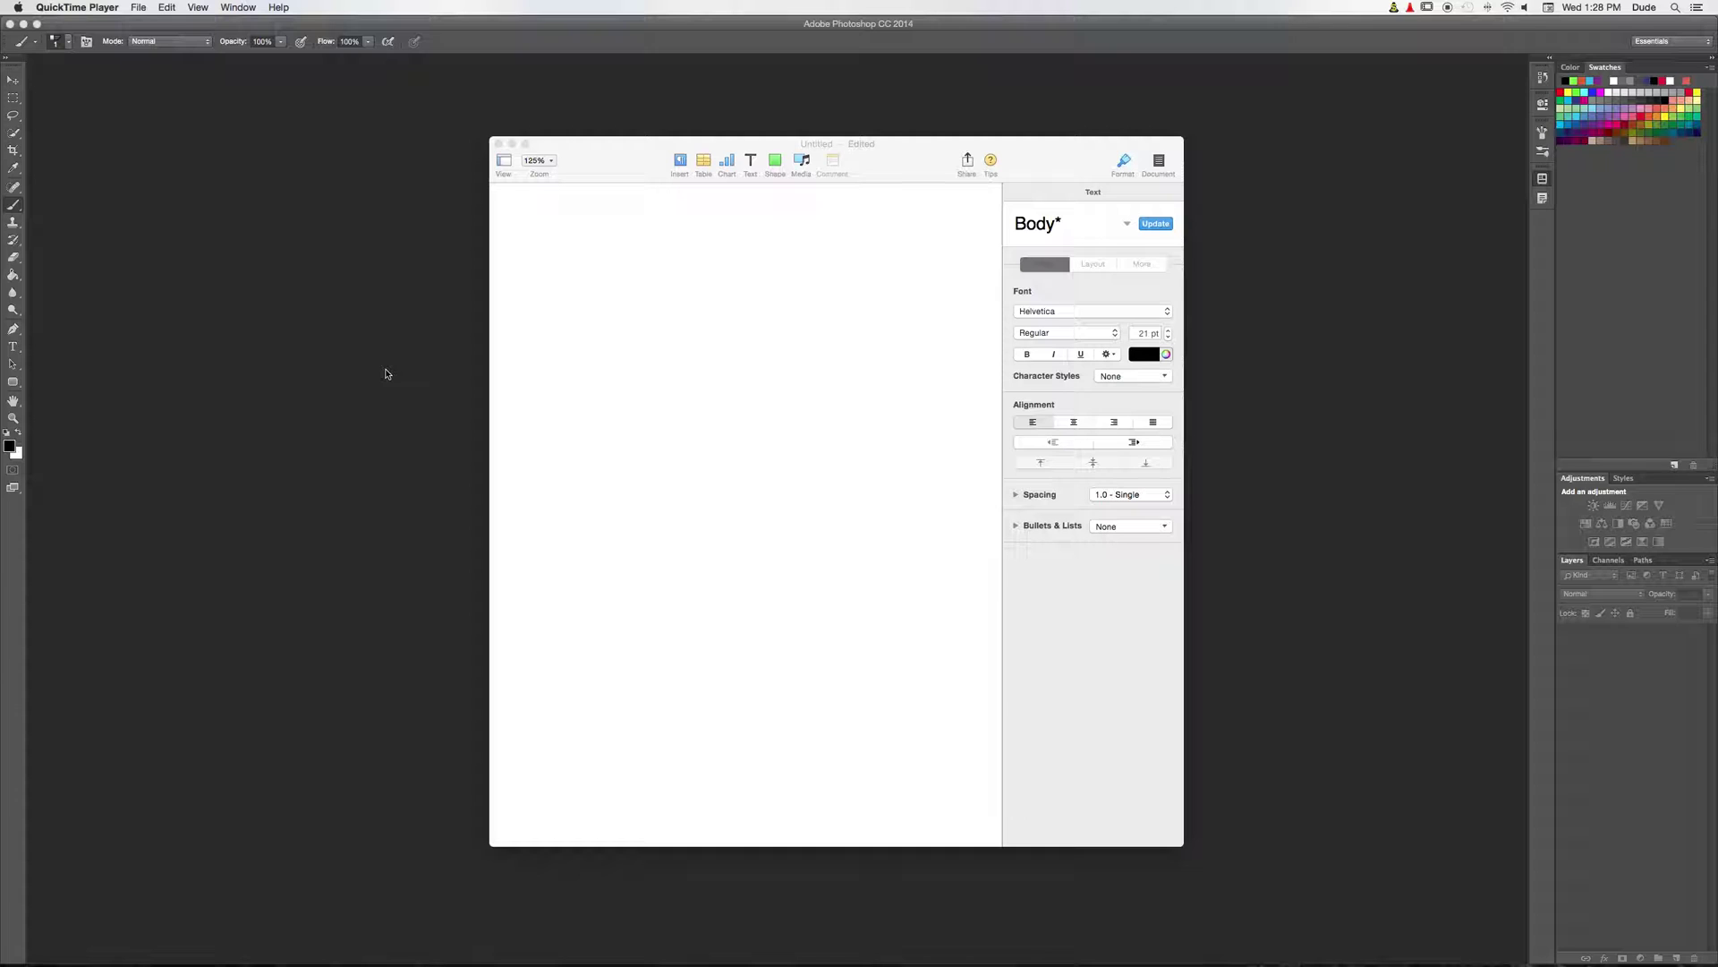
Step: Start a topic list in the blank document with the lines "Layer masks", "Text layers", "Fill Layers" and "Layer Style"
left_click(742, 360)
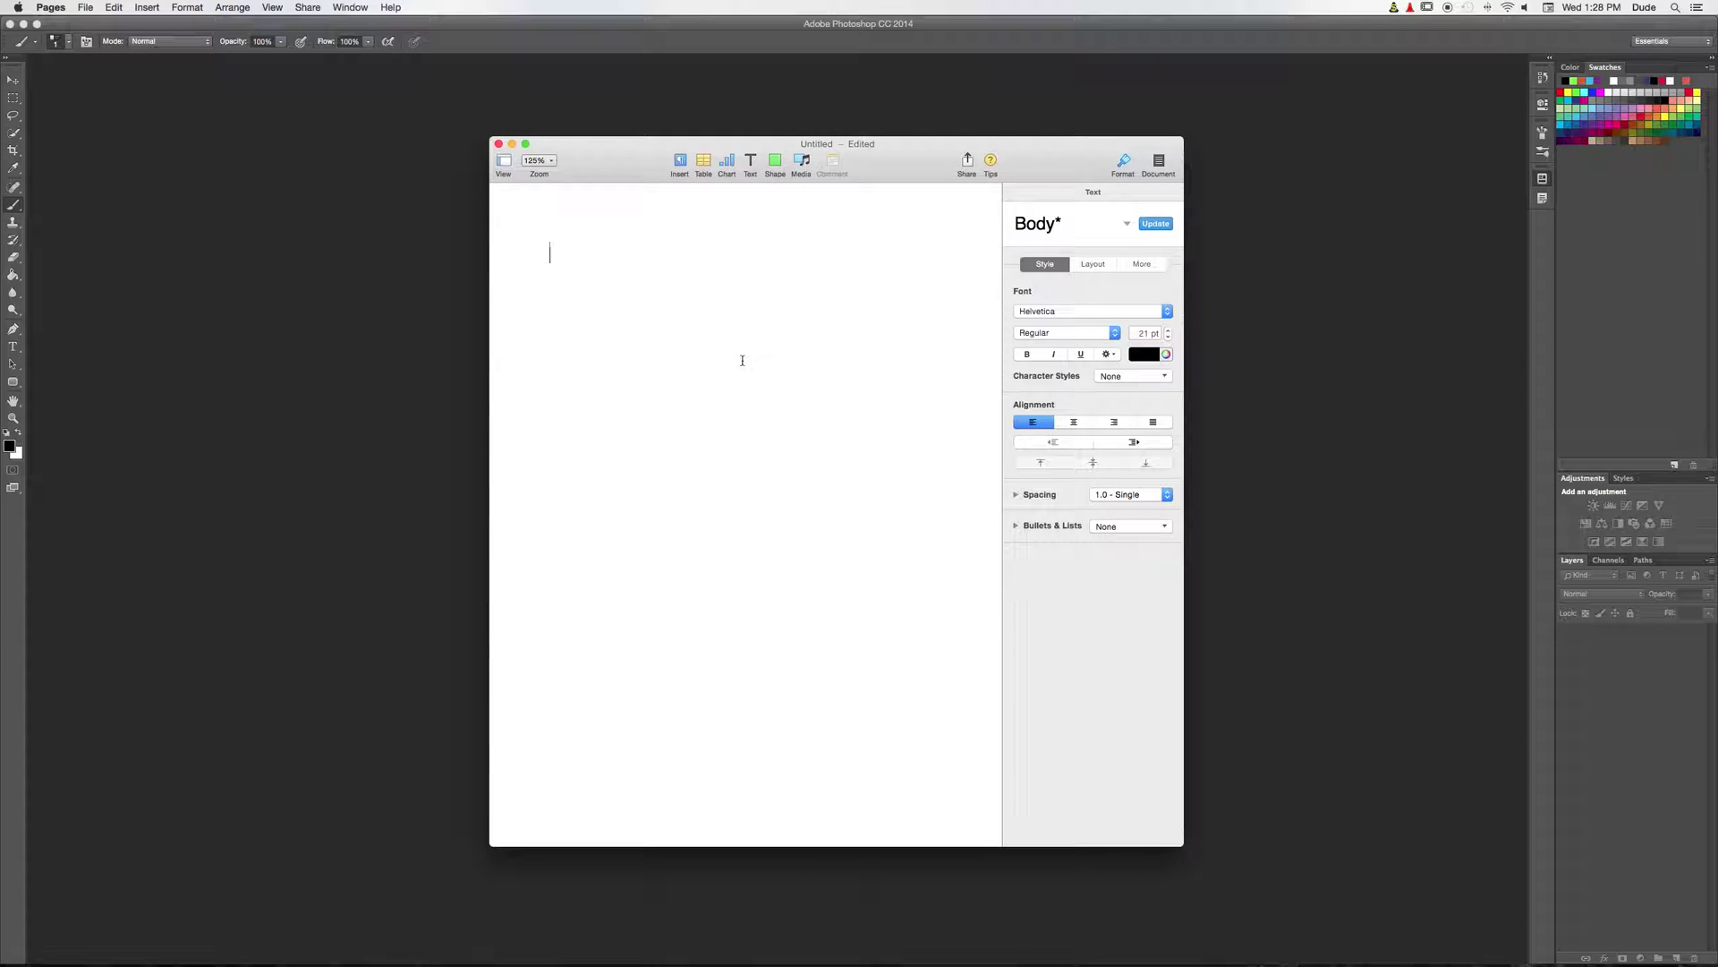
type("Layer masks")
key("Return")
type("Text layers")
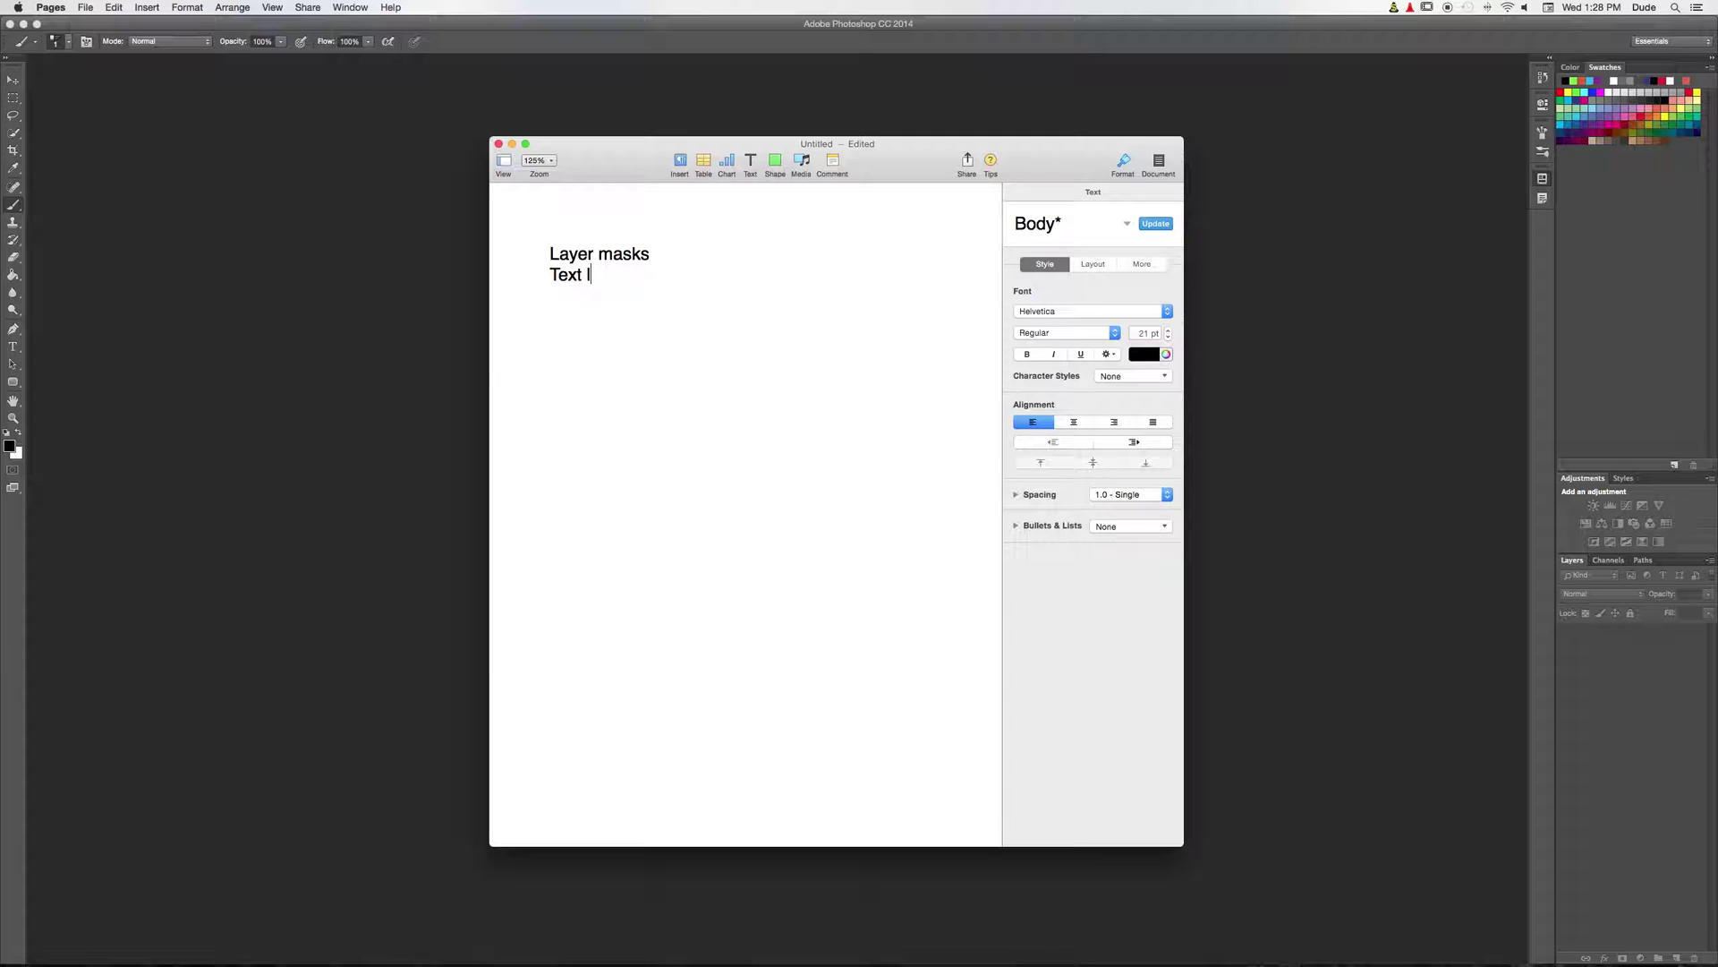
key("Return")
type("Fill Layers")
key("Return")
type("Layer Style ")
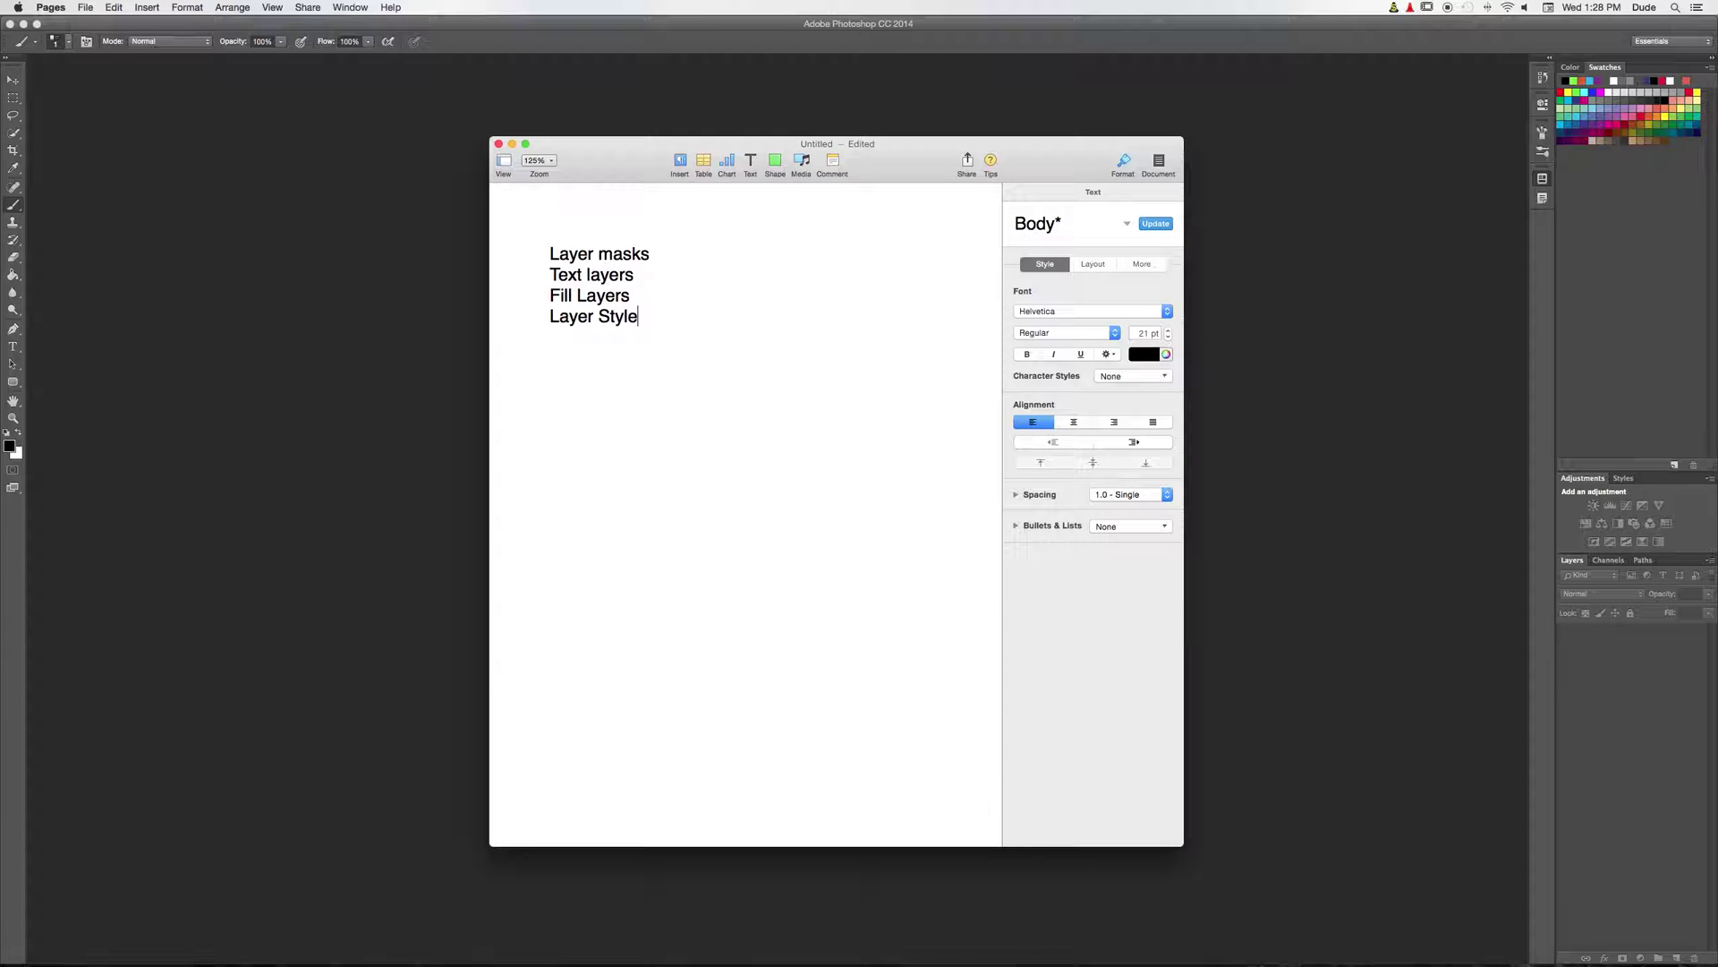
Step: Add the lines "Smart objects", "Smart filters" and "Blend modes" to the topic list
type("Smart objects ")
type("Smart")
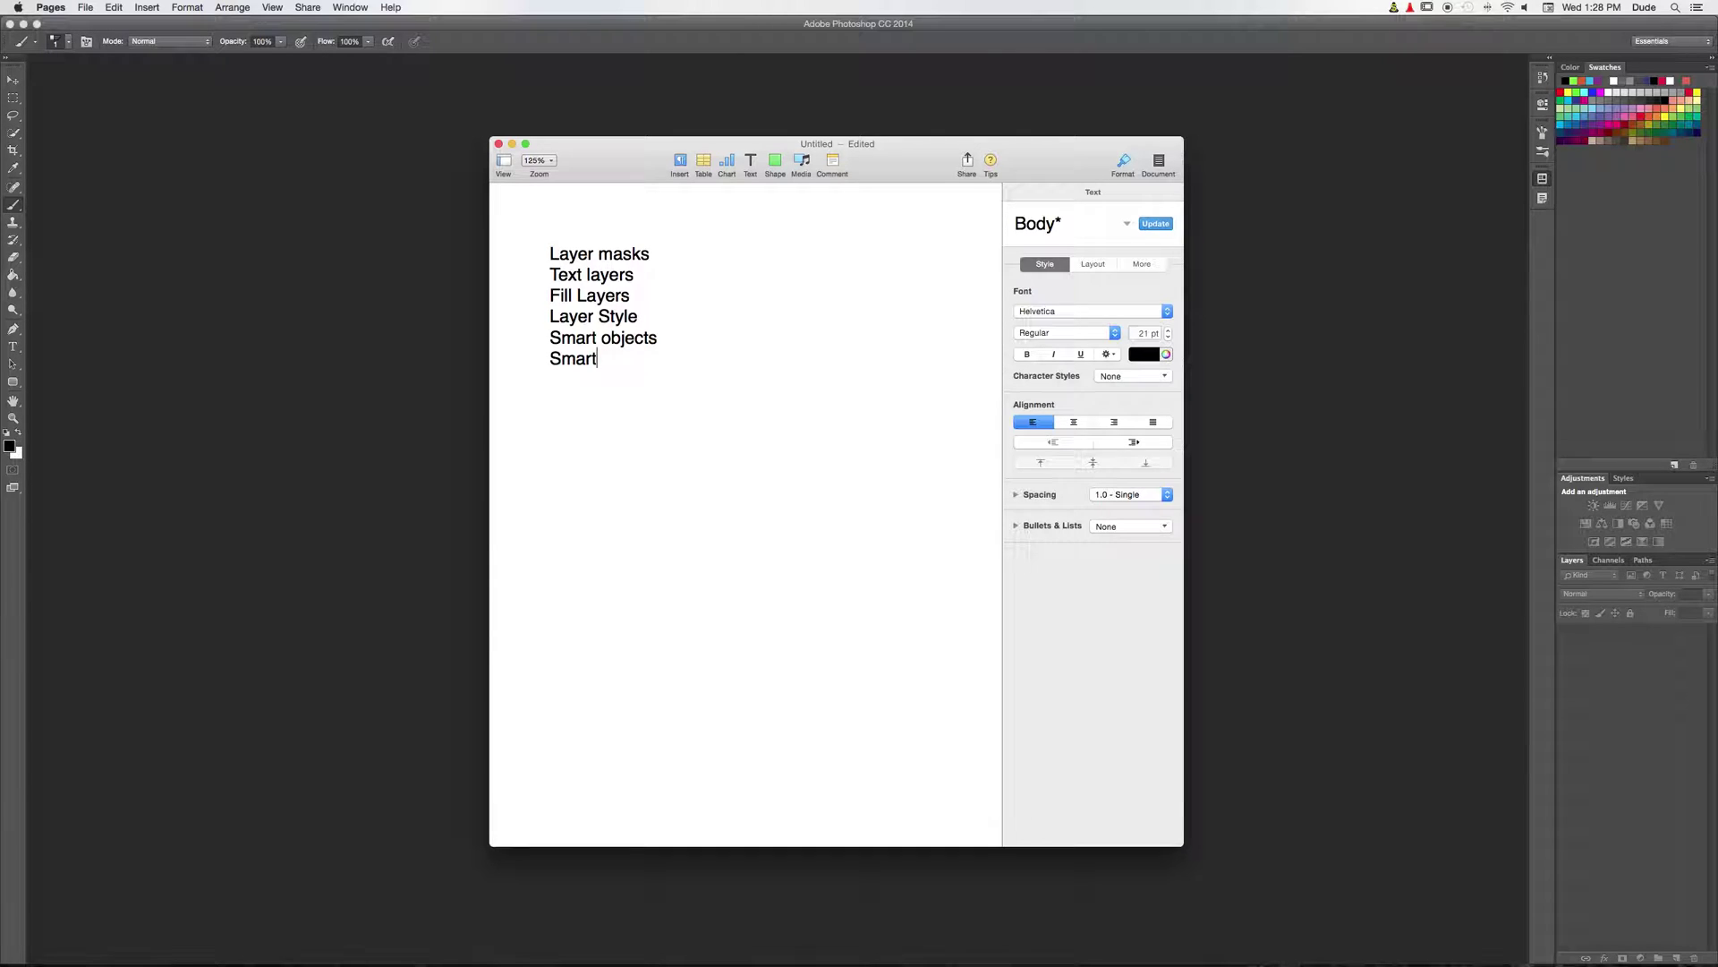
type(" filters")
key("Return")
type("Blend modes")
key("Return")
Step: Finish the topic list with the lines "Adjustment layers", "Shaper layers" and "layer comps"
type("A")
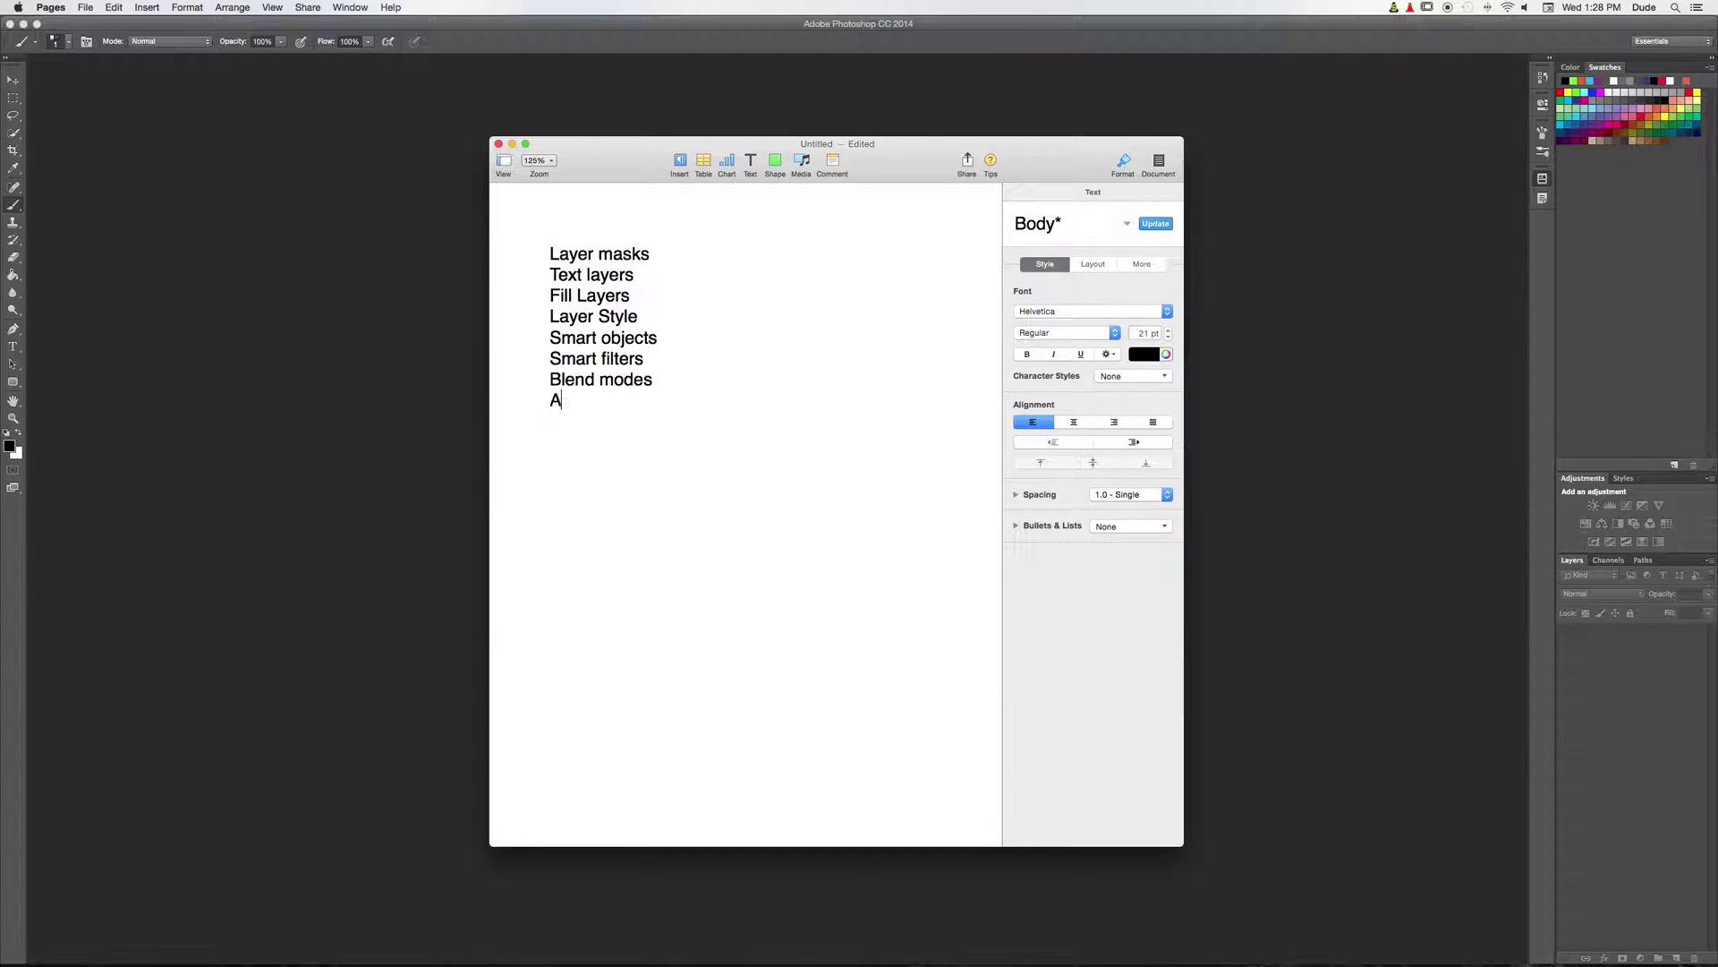
type("djustmentt")
key("BackSpace")
key("BackSpace")
key("BackSpace")
key("BackSpace")
key("BackSpace")
key("BackSpace")
key("BackSpace")
key("BackSpace")
key("BackSpace")
type("ustment latye")
key("BackSpace")
key("BackSpace")
key("BackSpace")
type("yers")
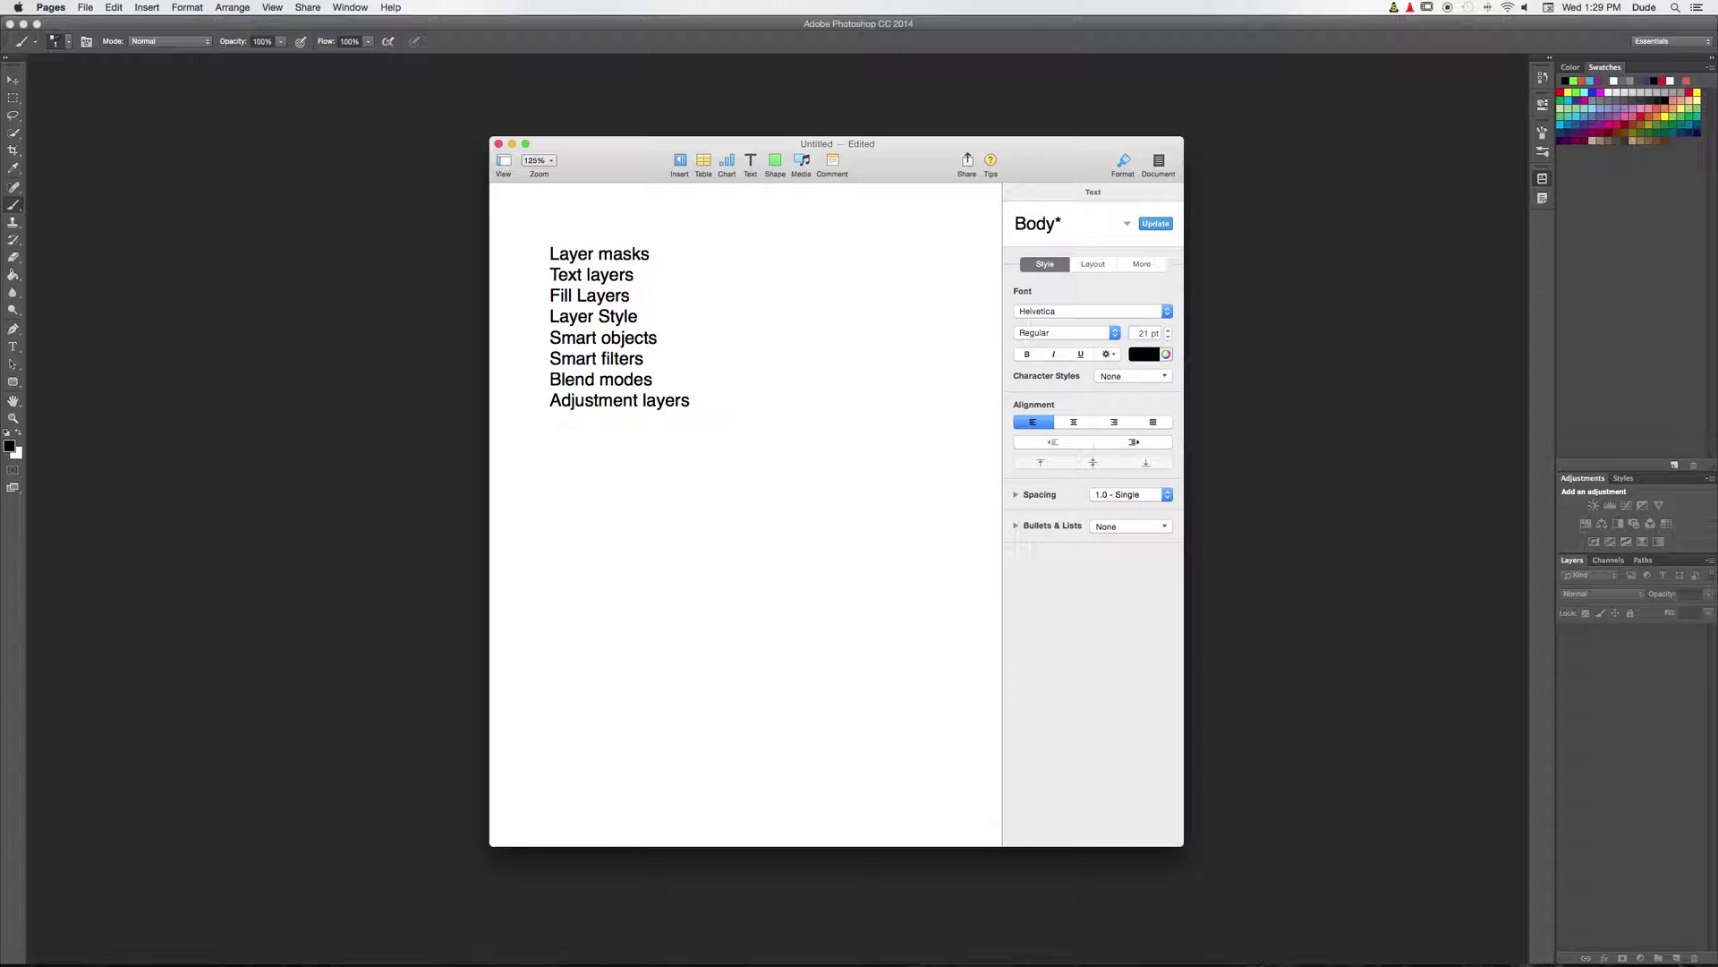
key("Return")
type("Shaper layers")
key("Return")
type("layer comps")
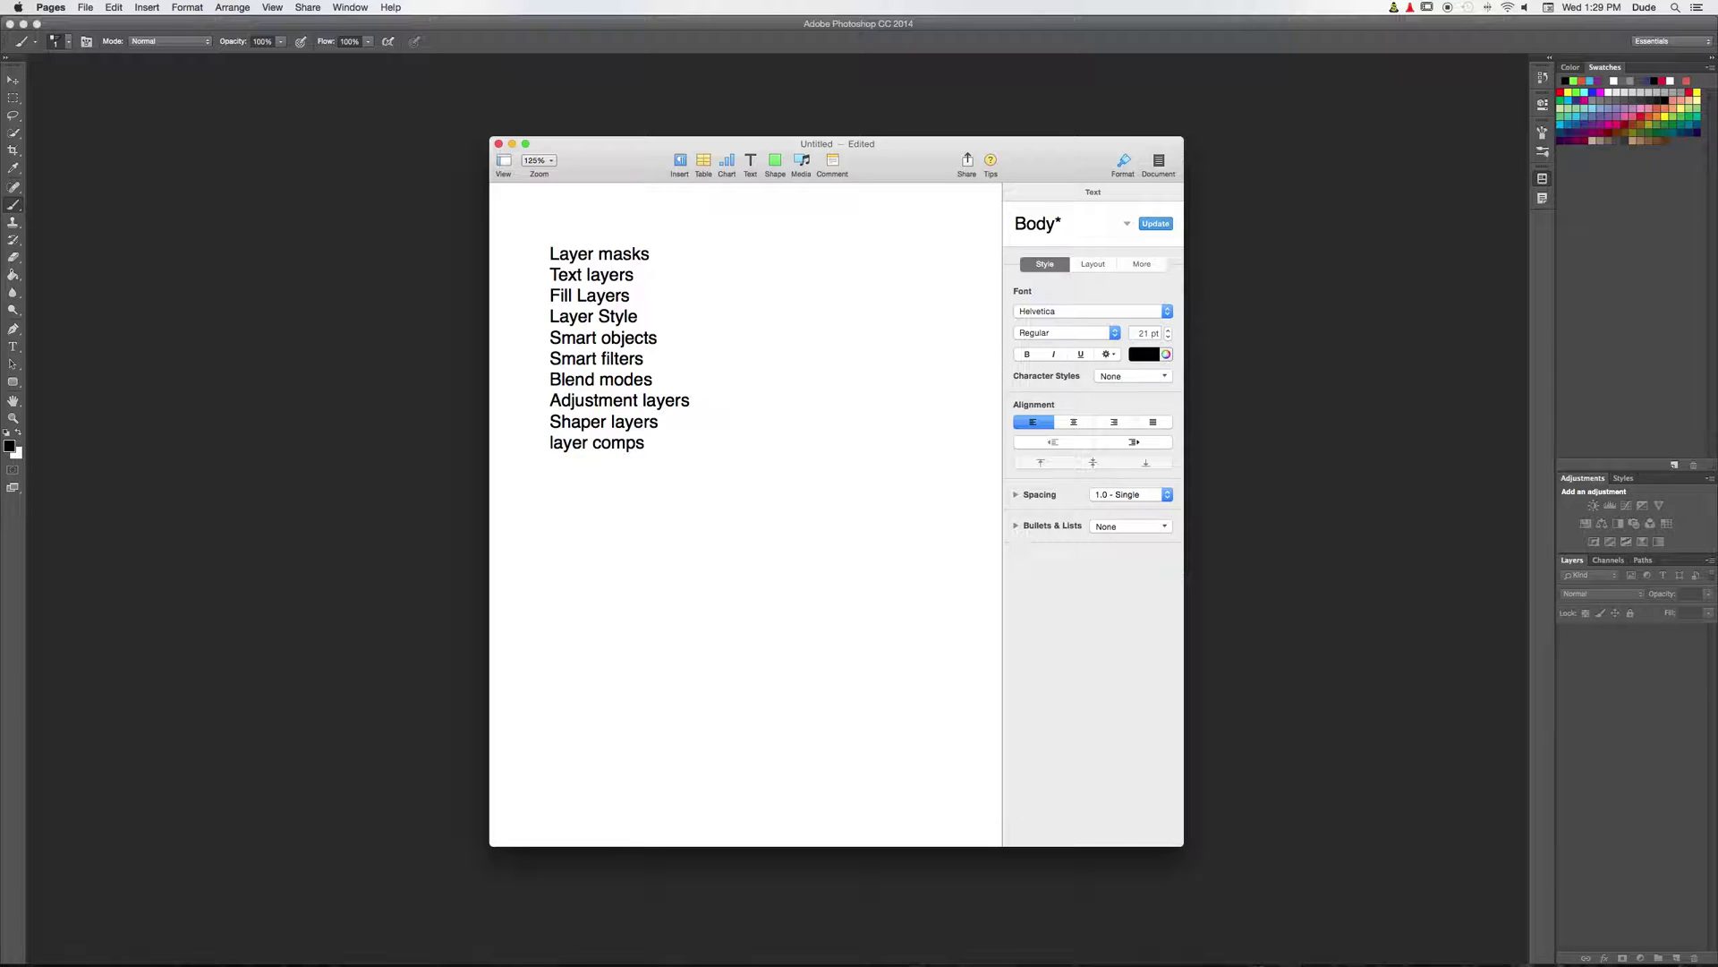
Step: Minimize the topic list document, switch to Photoshop and collapse the Layer Comps panel
left_click_drag(539, 250, 729, 158)
left_click_drag(461, 262, 466, 262)
left_click(512, 143)
left_click(564, 192)
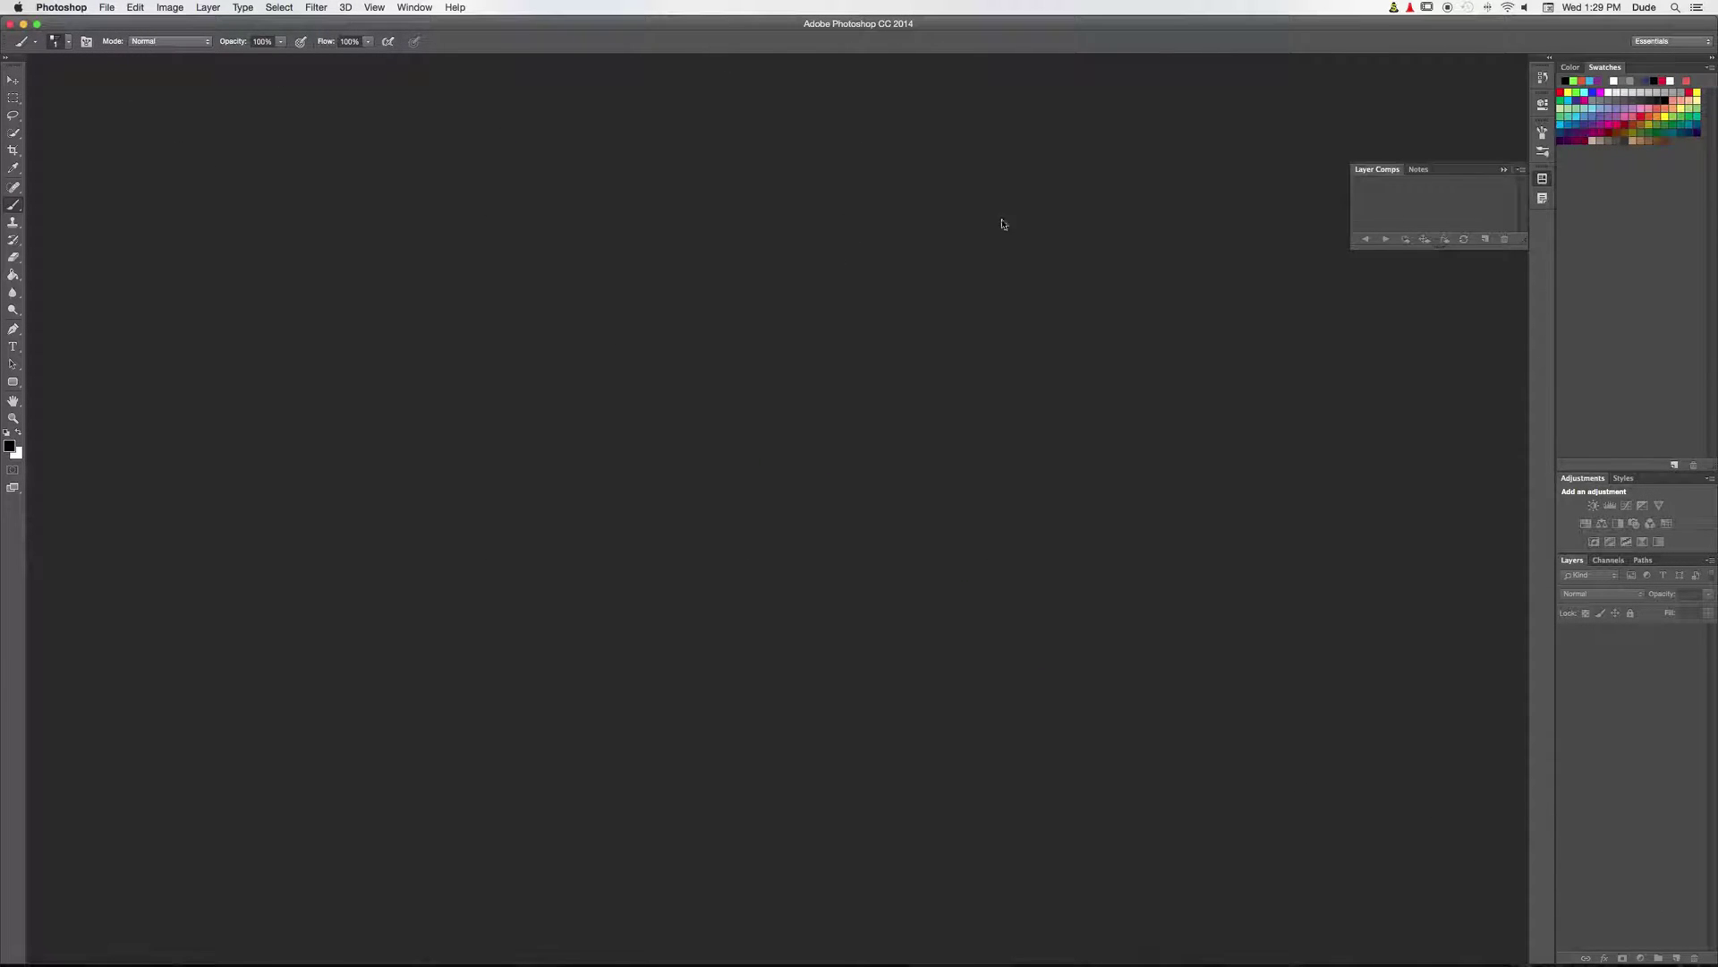
left_click(1504, 170)
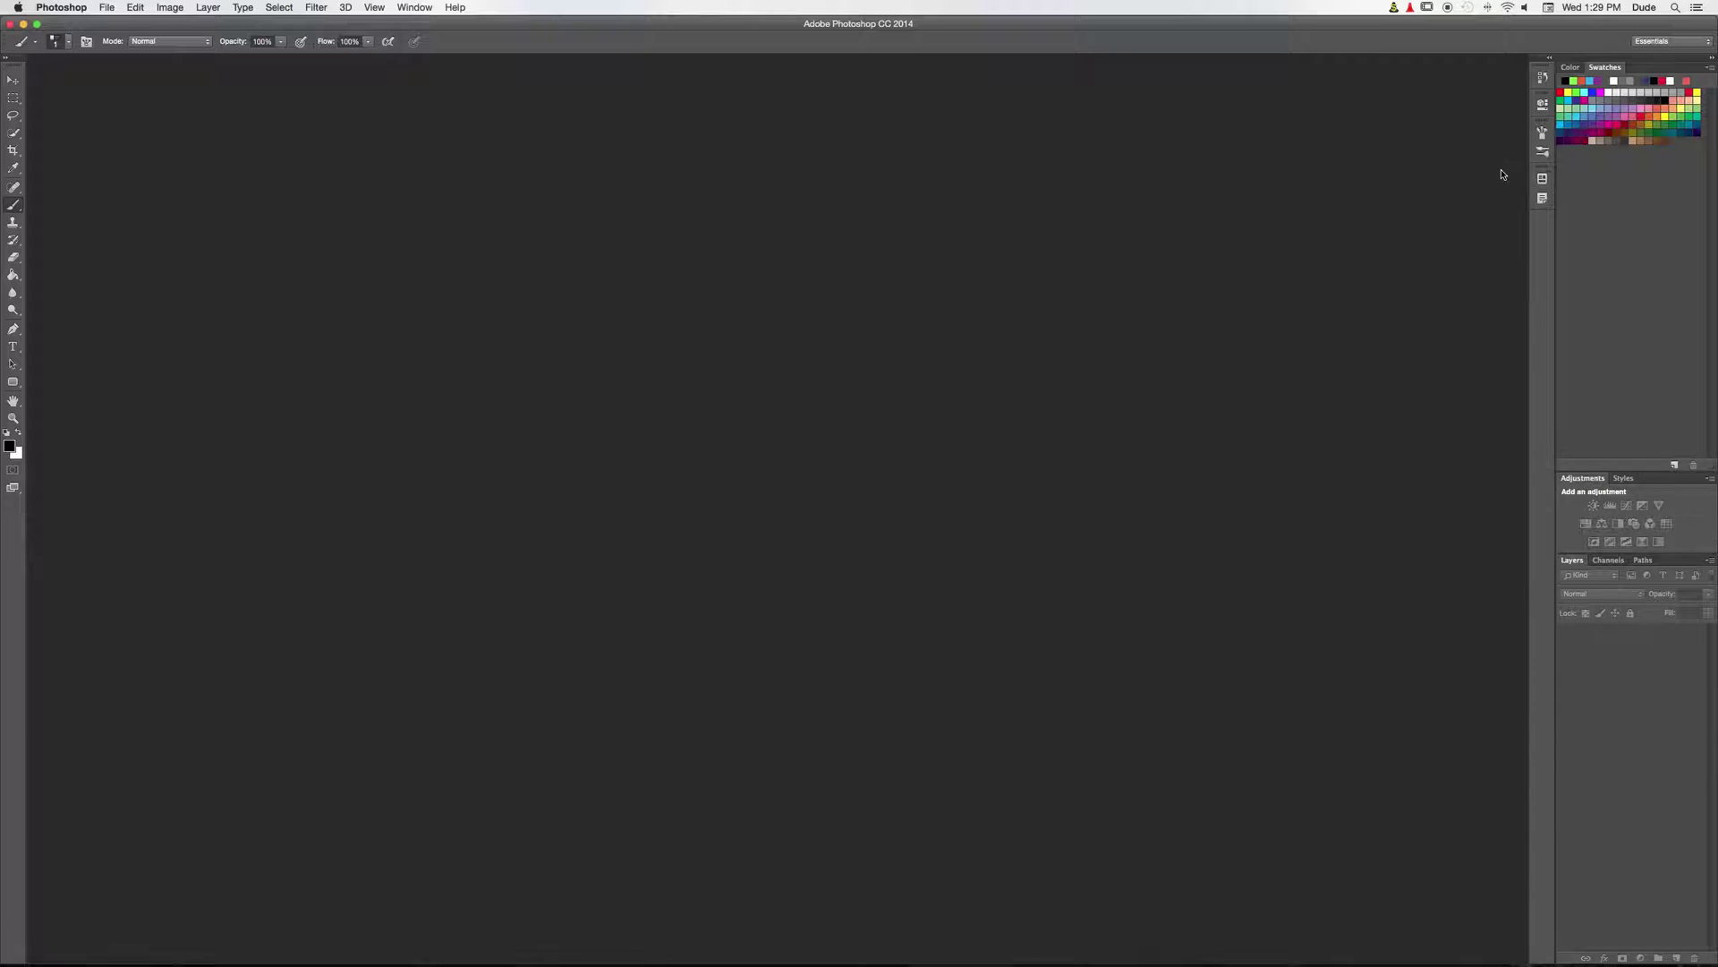
Step: Start a new document using the Film & Video preset with the Film (4K) size
left_click(107, 7)
left_click(122, 27)
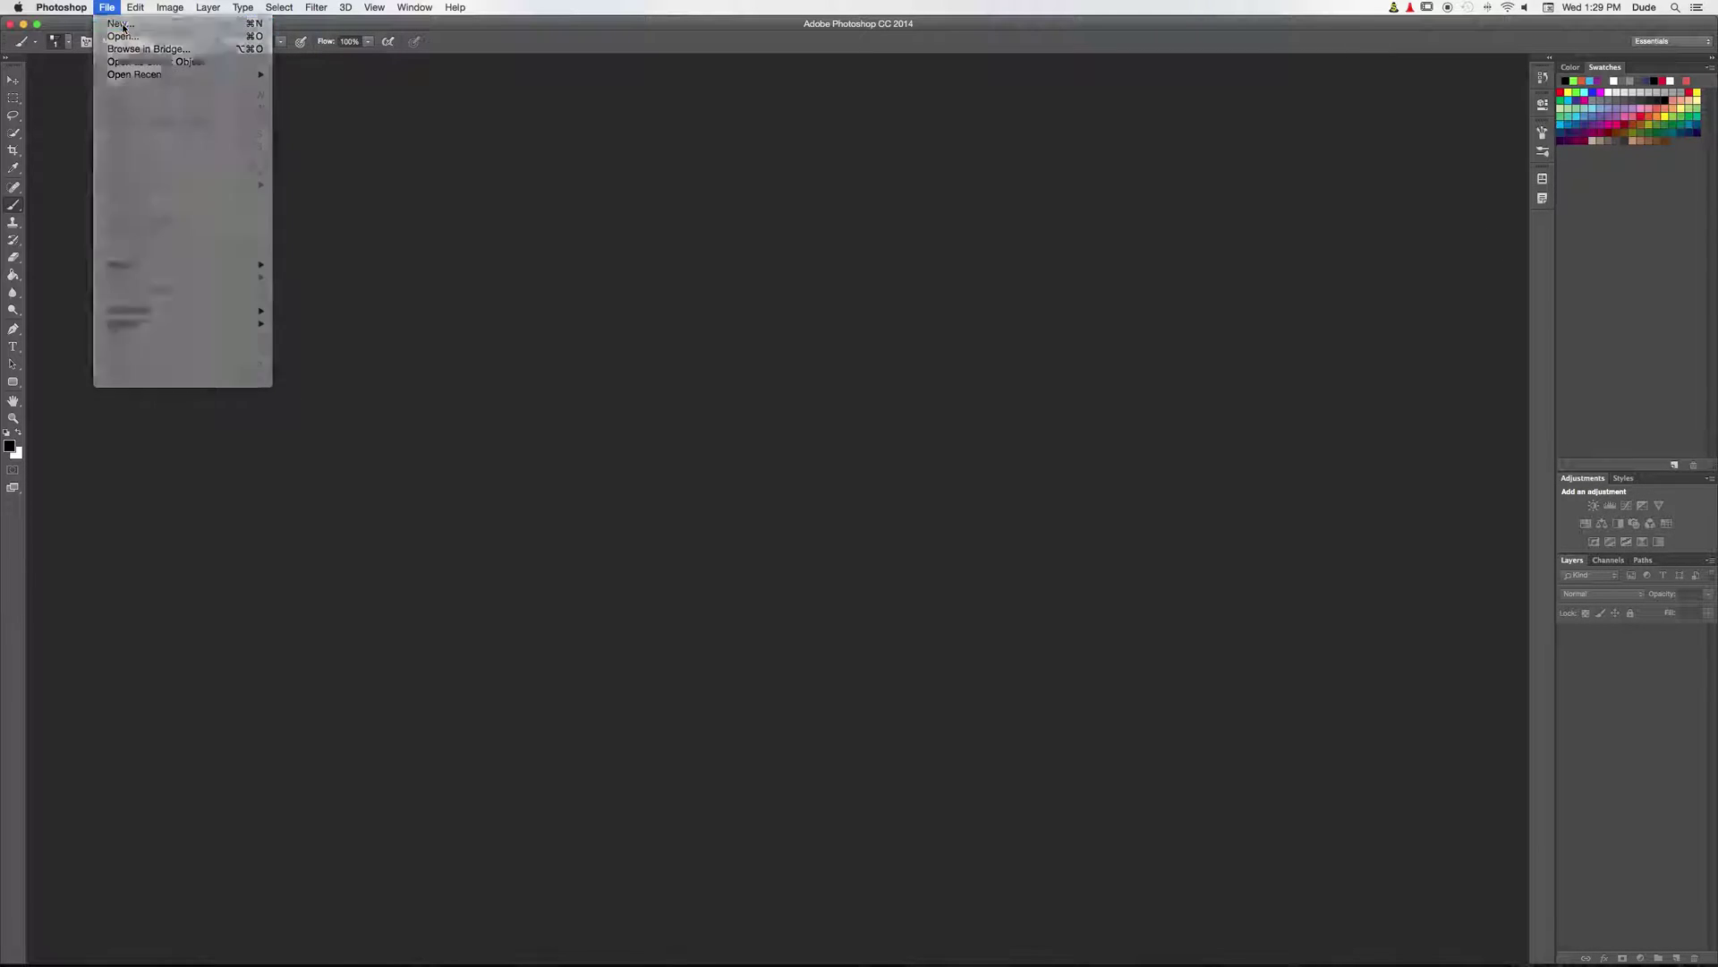
left_click_drag(528, 267, 687, 252)
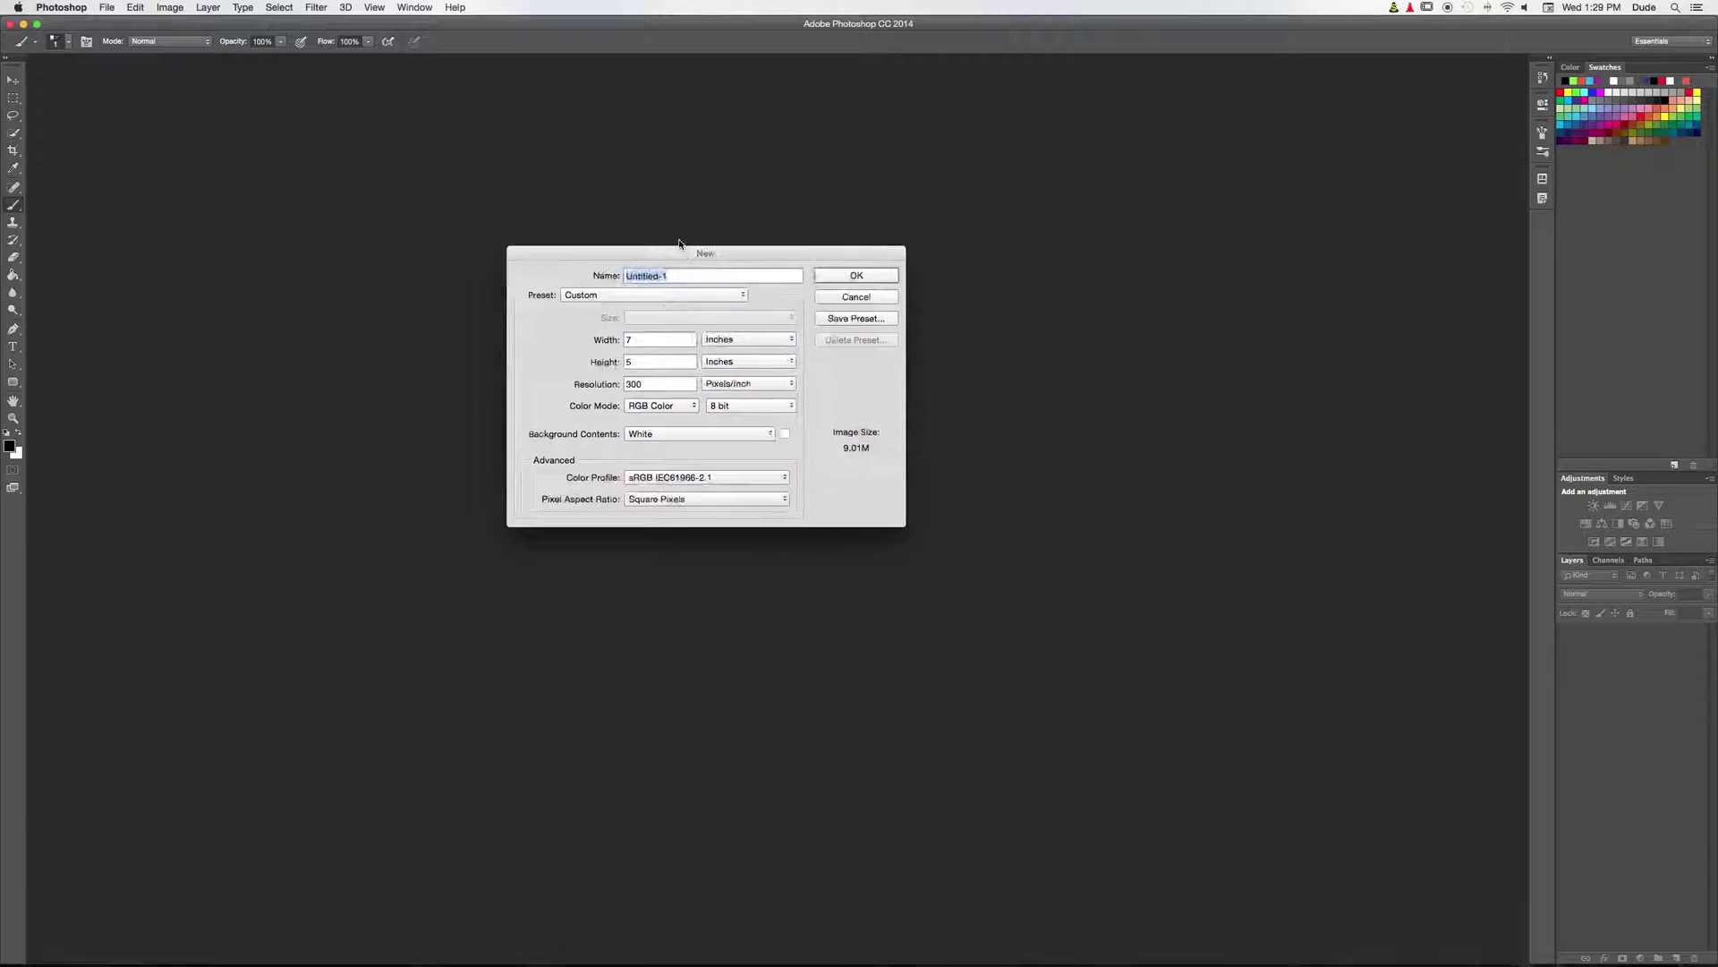
left_click(706, 296)
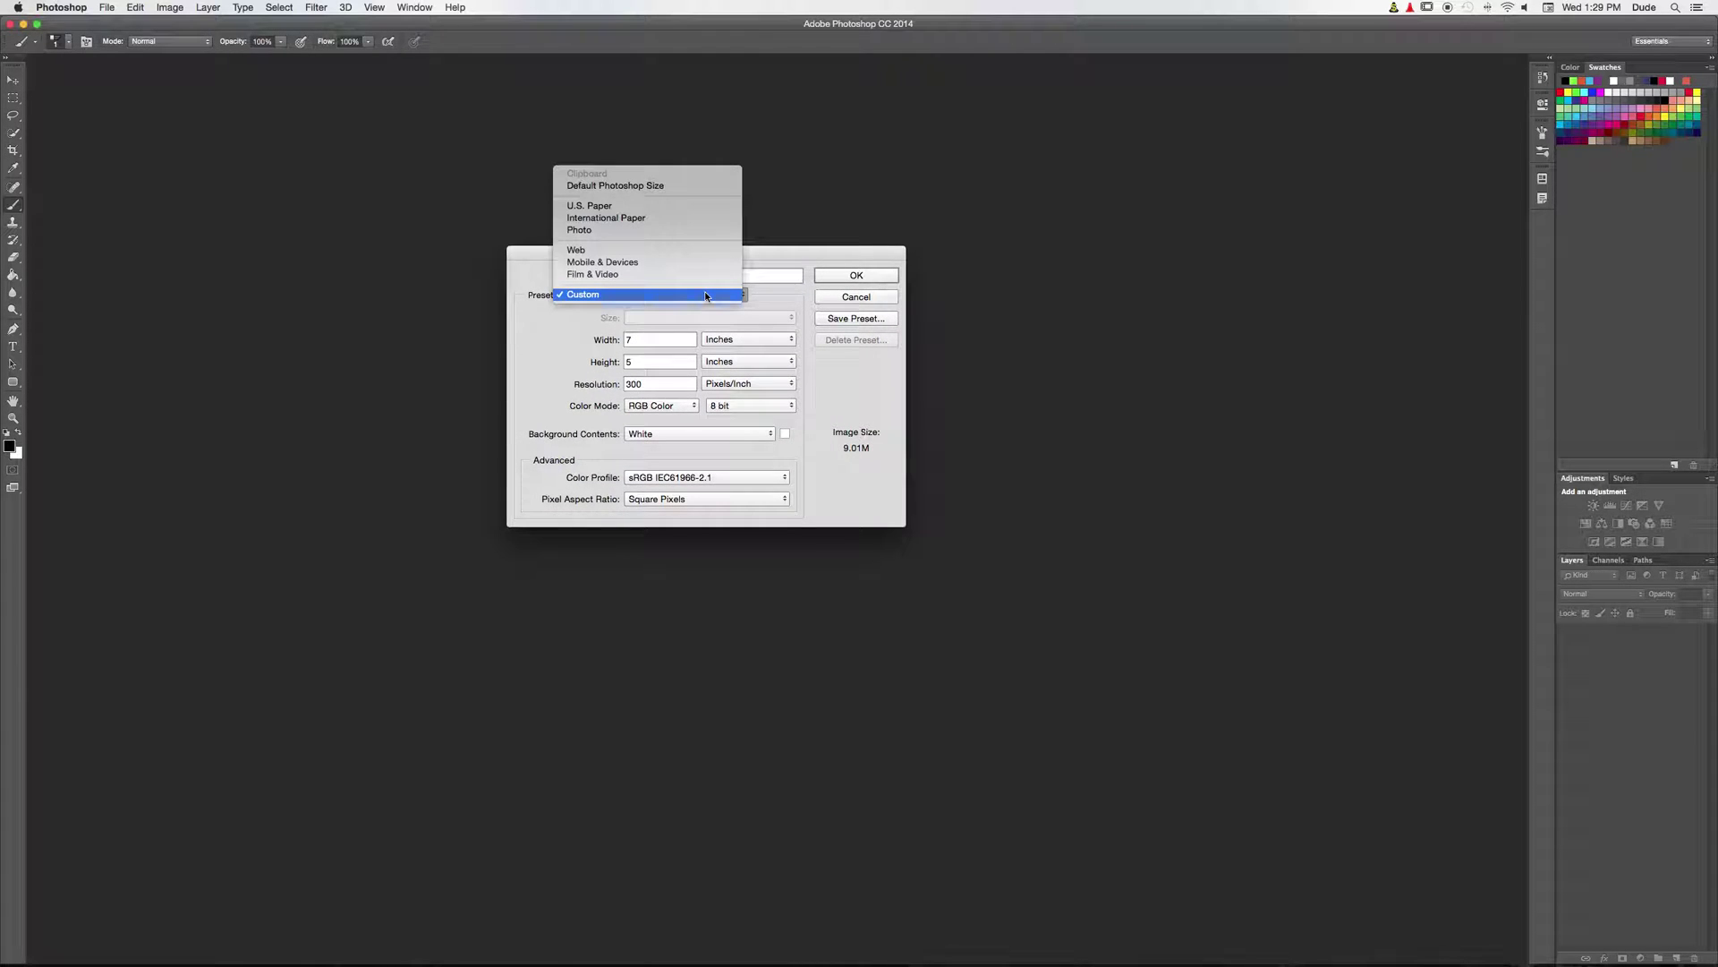
left_click(702, 274)
left_click(729, 318)
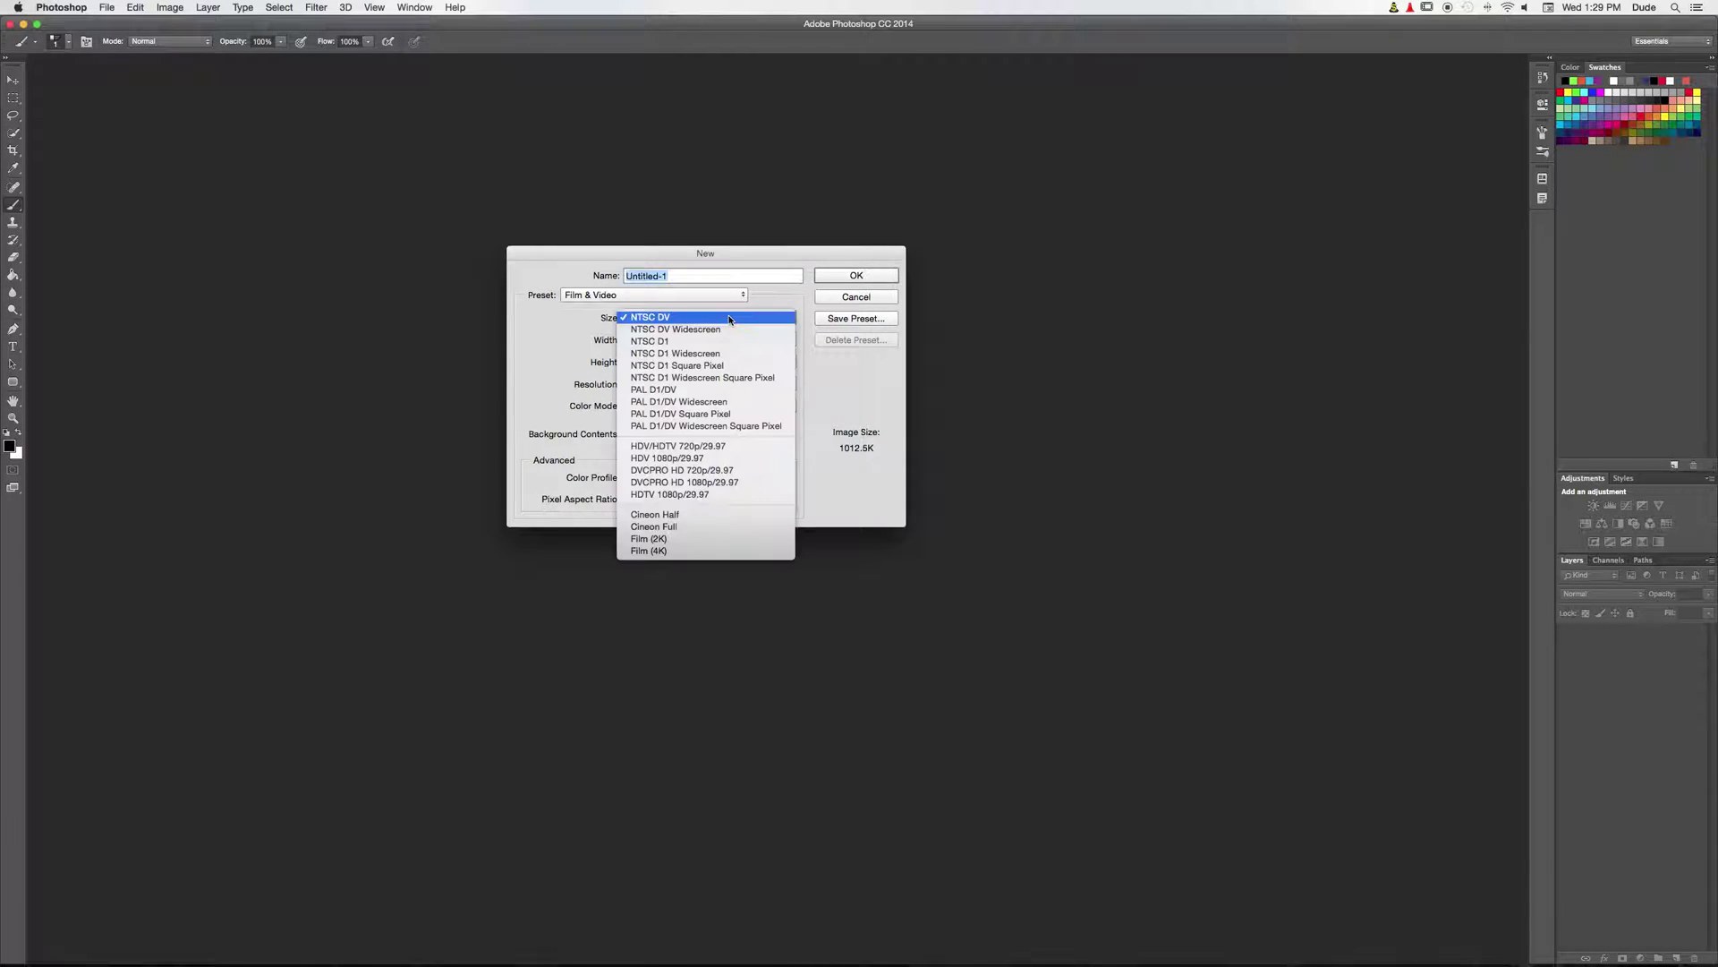
left_click(720, 551)
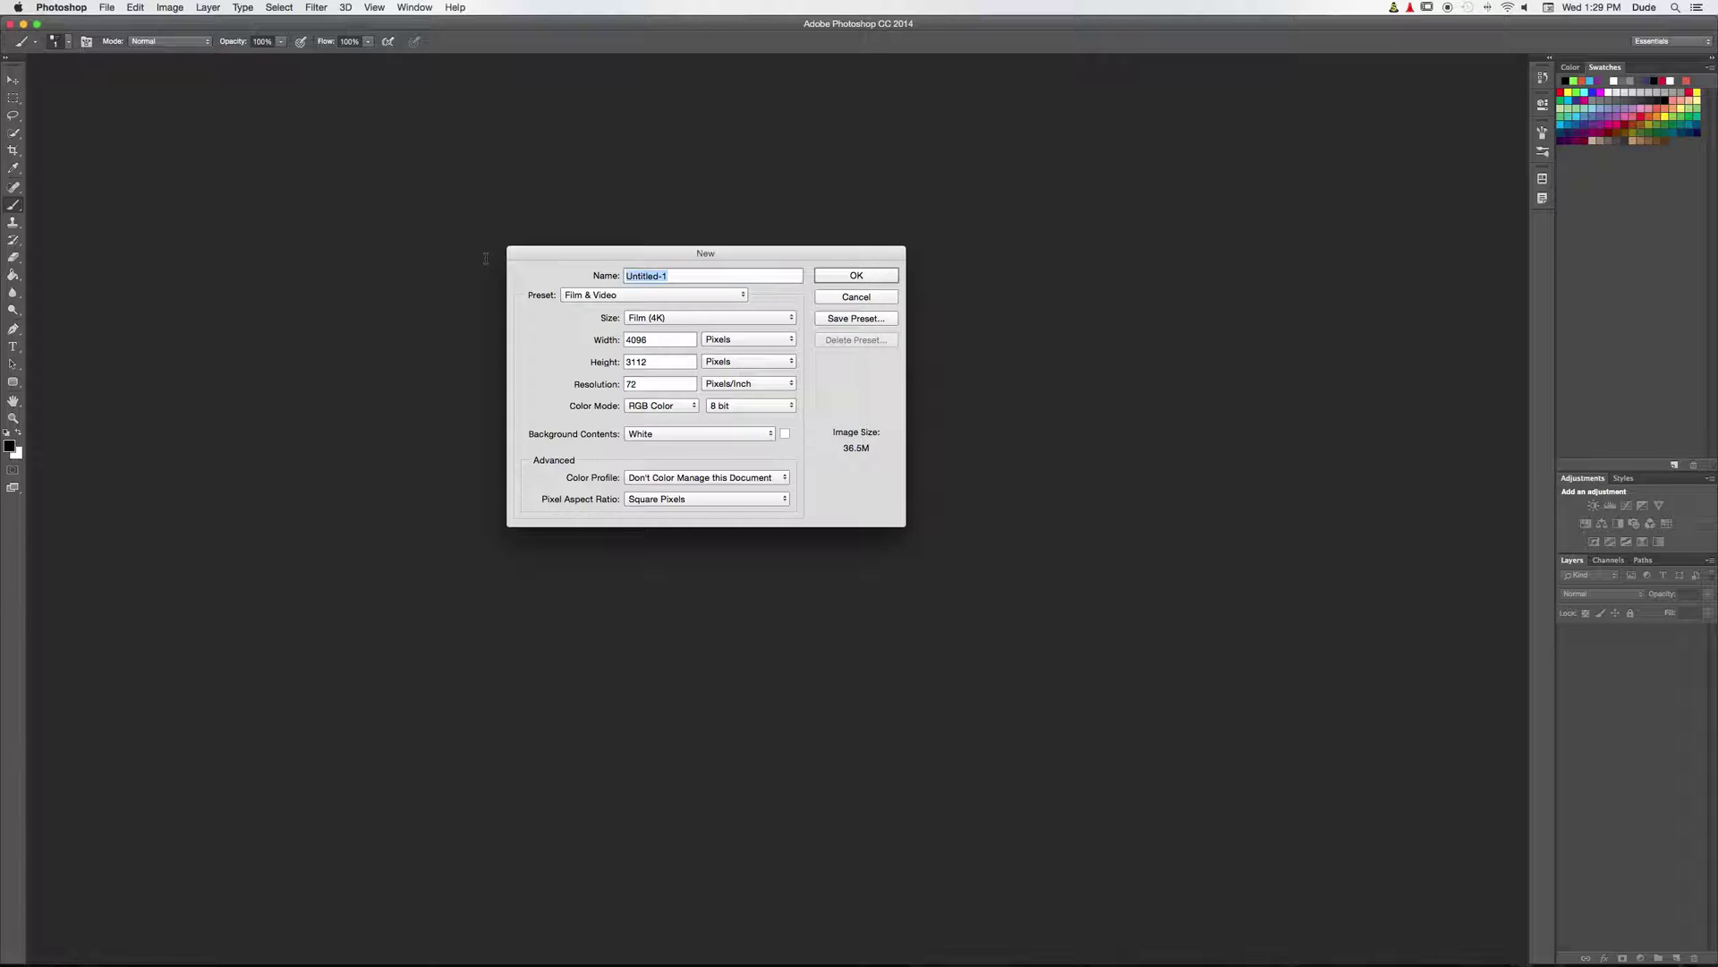
Step: Name the new document "Tutorial" and create it
type("Montage")
key("BackSpace")
key("BackSpace")
key("BackSpace")
key("BackSpace")
key("BackSpace")
type("Tutoria")
left_click(844, 278)
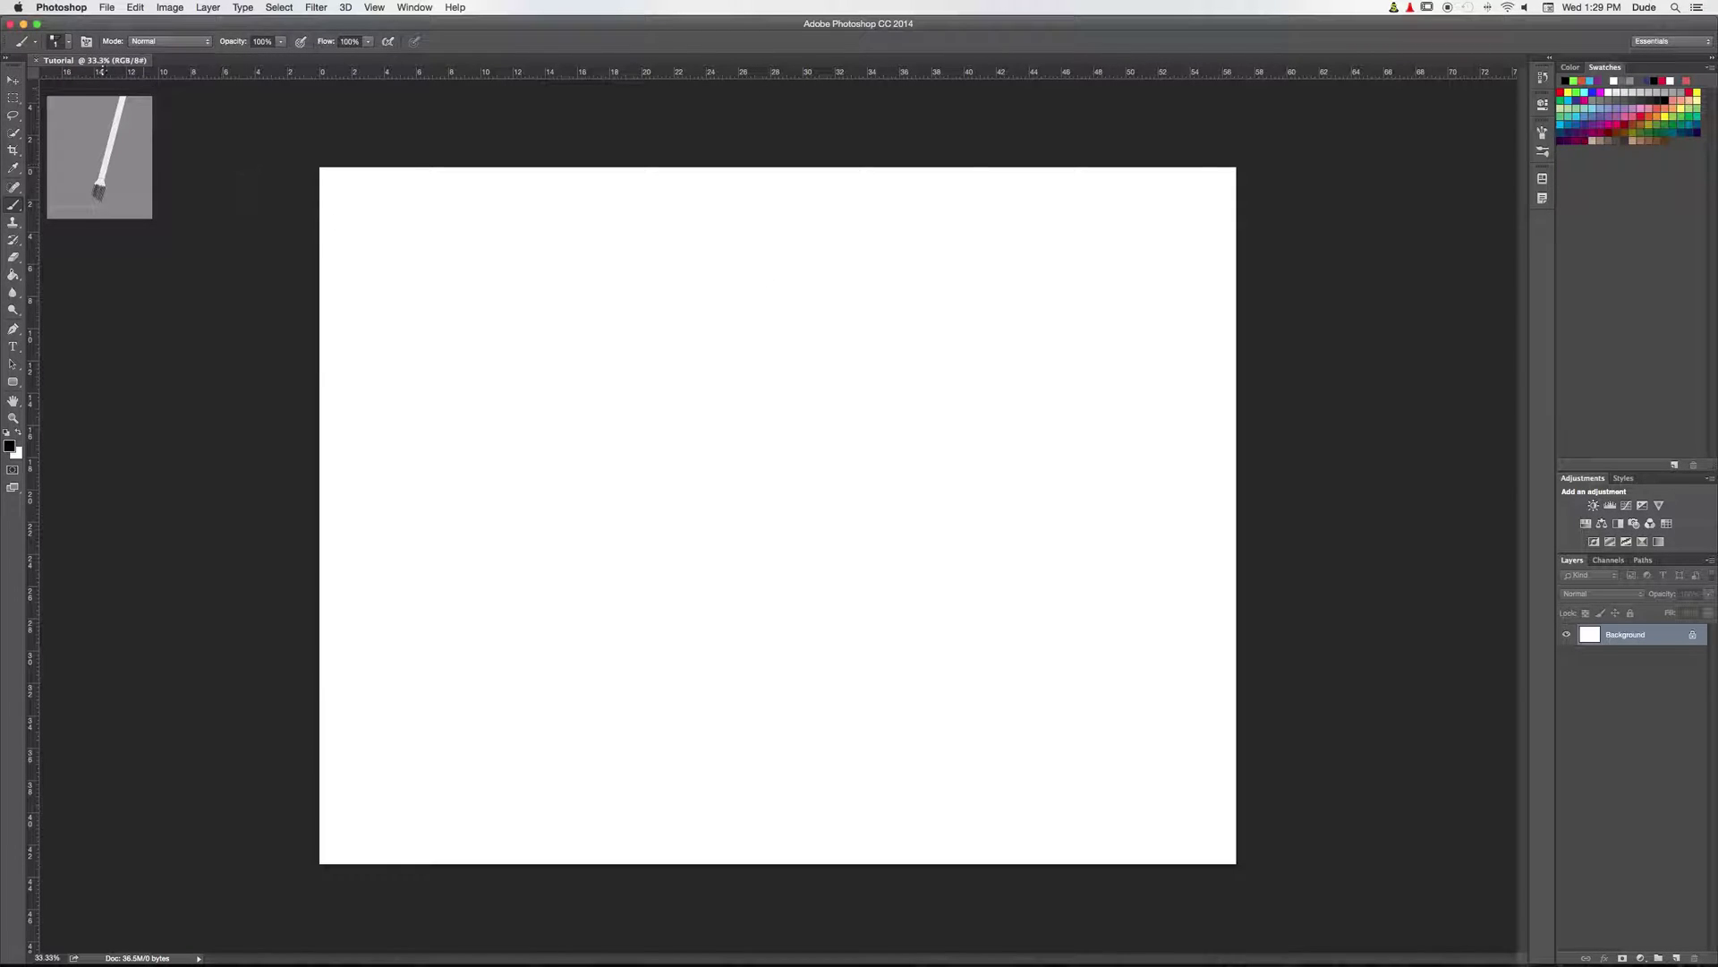
left_click(13, 80)
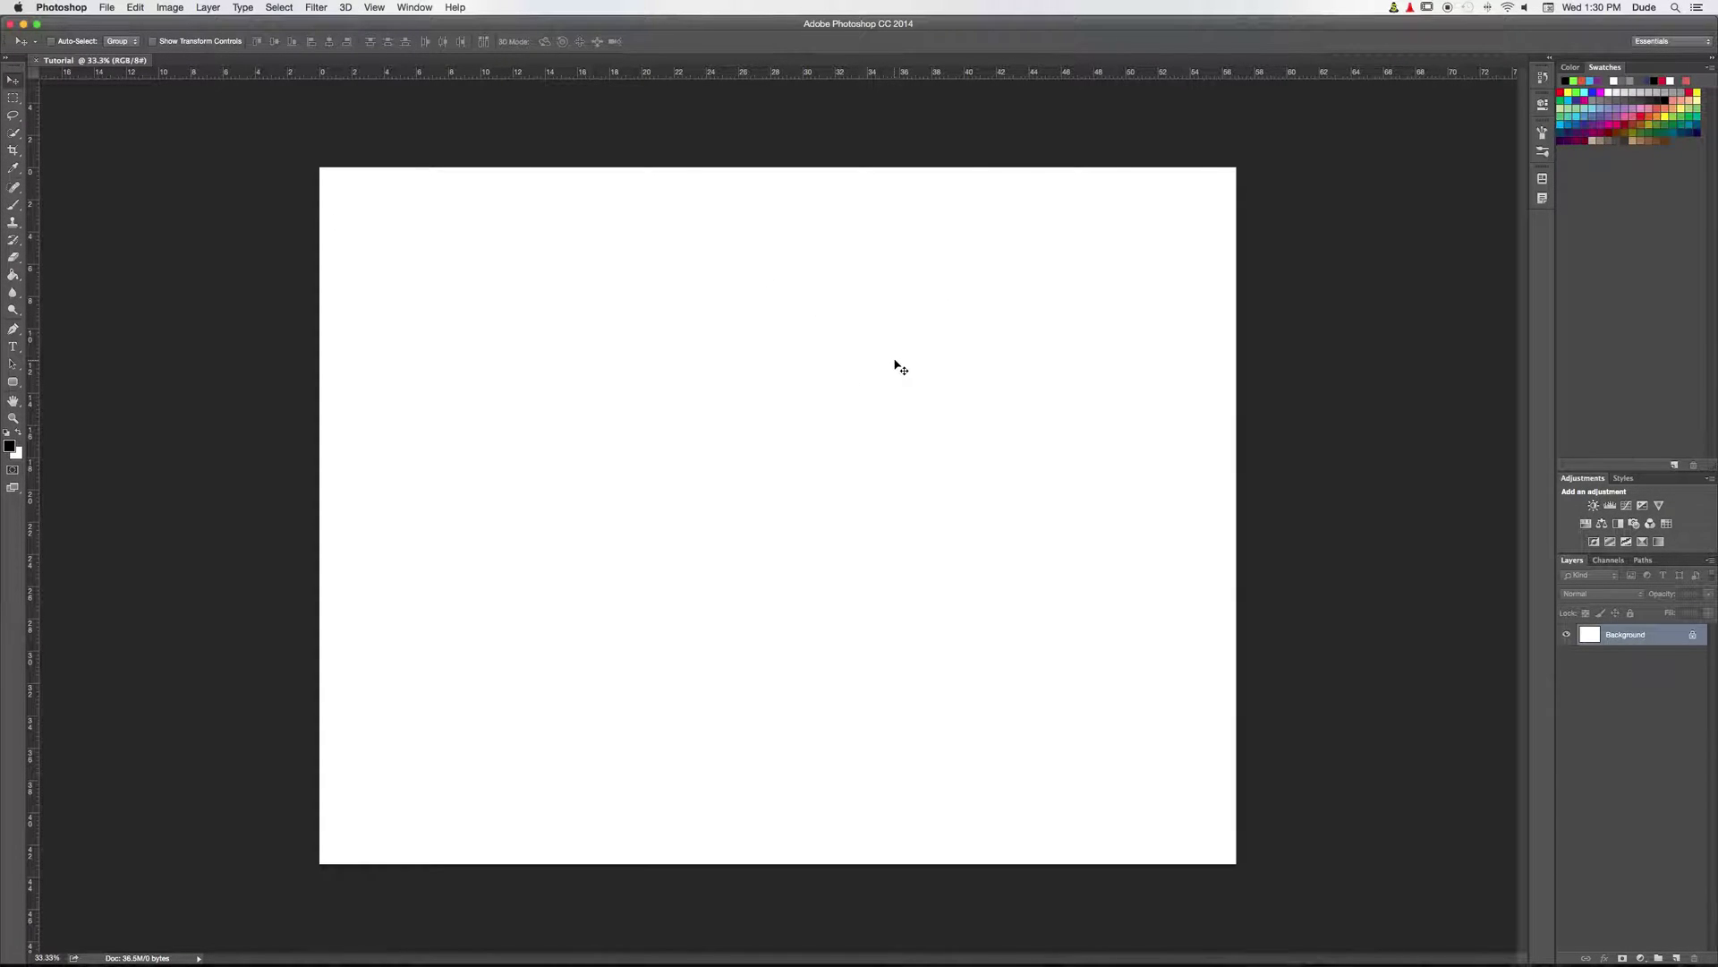
key("h")
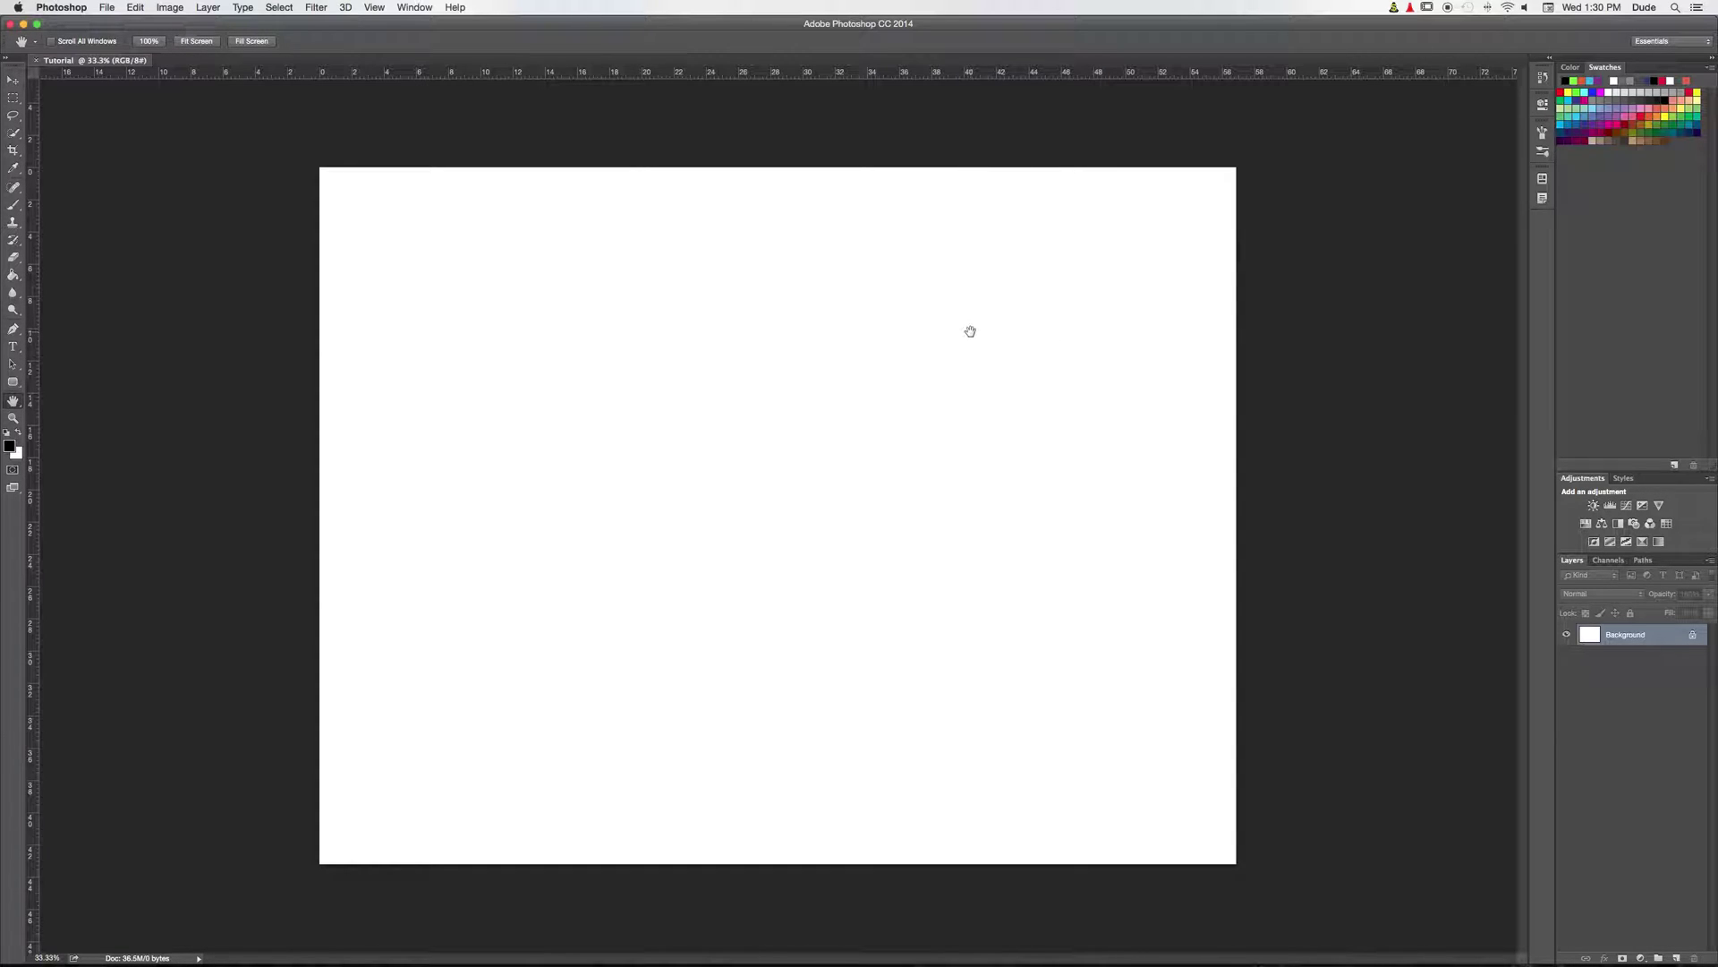
scroll(967, 329, "up", 15)
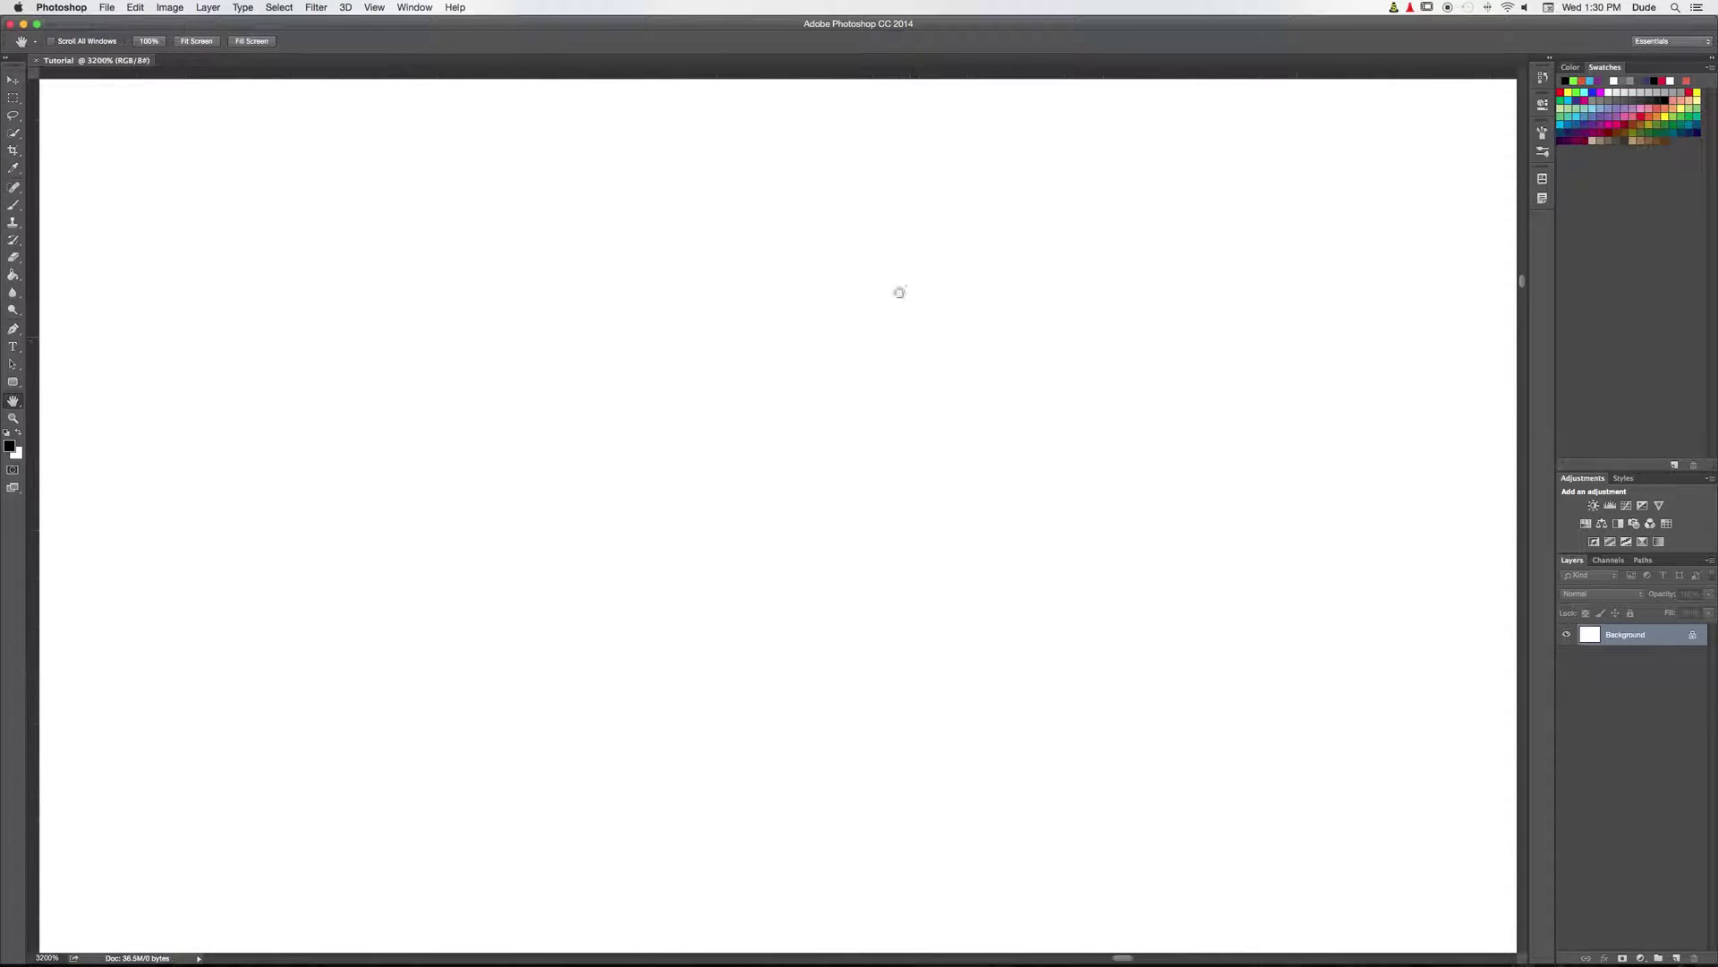
key("super+r")
scroll(803, 402, "down", 15)
scroll(803, 402, "up", 8)
Step: Place the three screenshot photos on the canvas as separate layers at their original size
key("v")
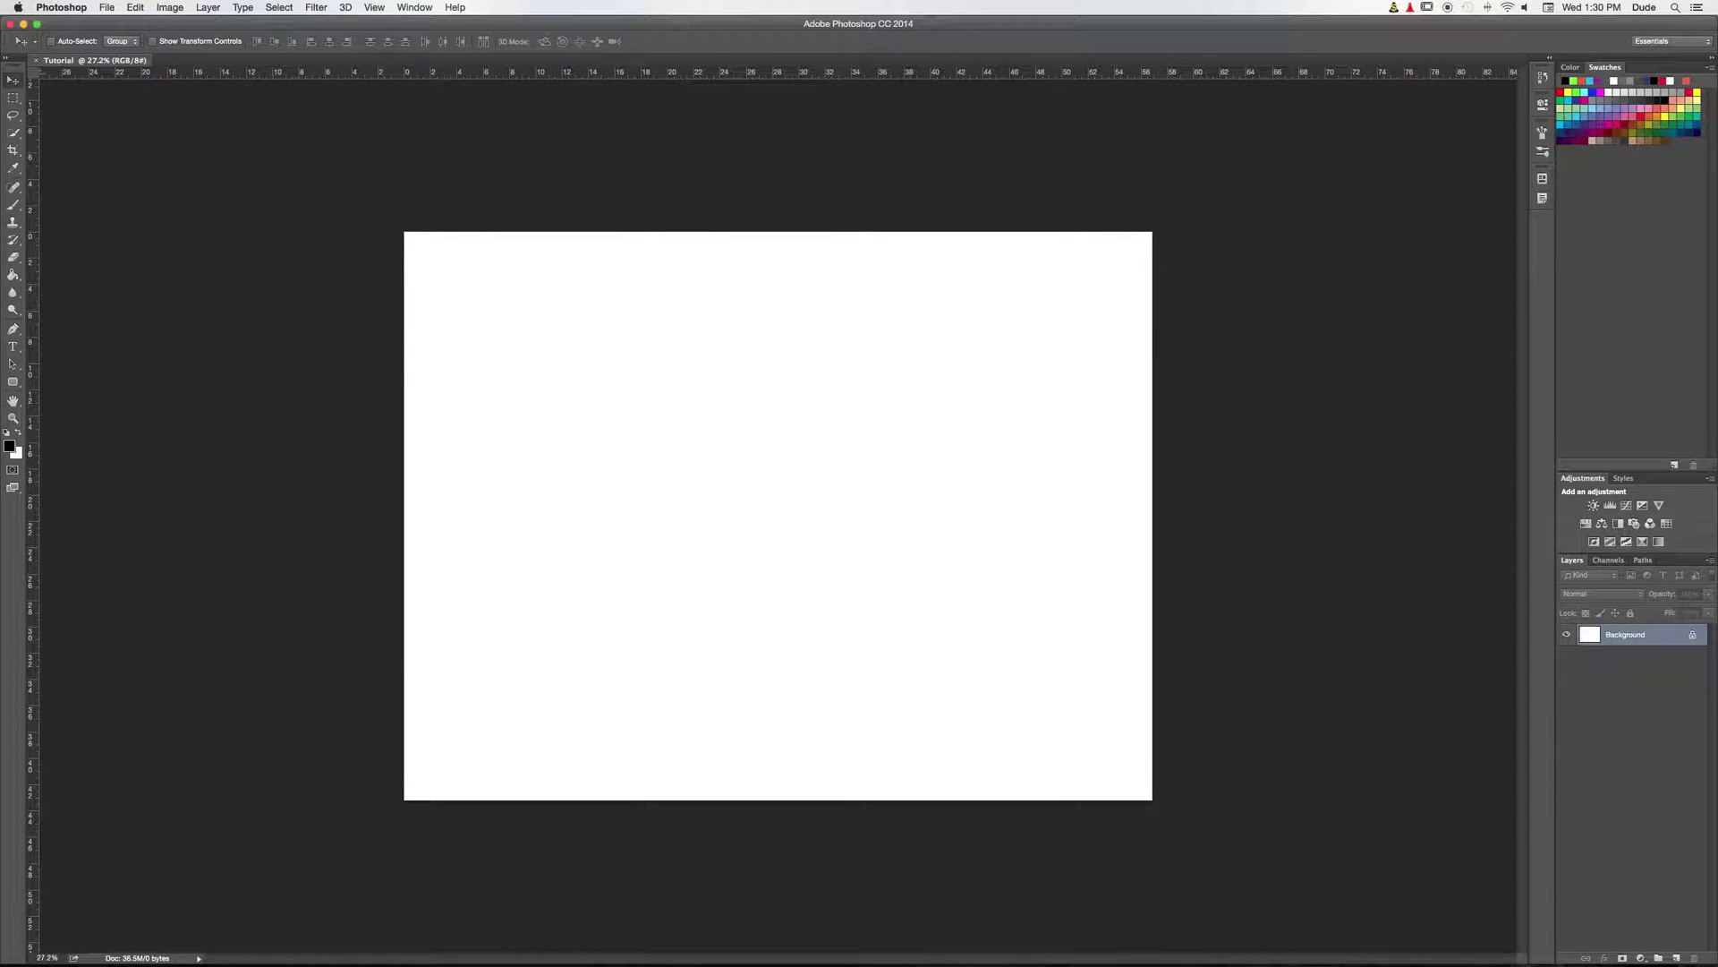
left_click_drag(1253, 269, 766, 385)
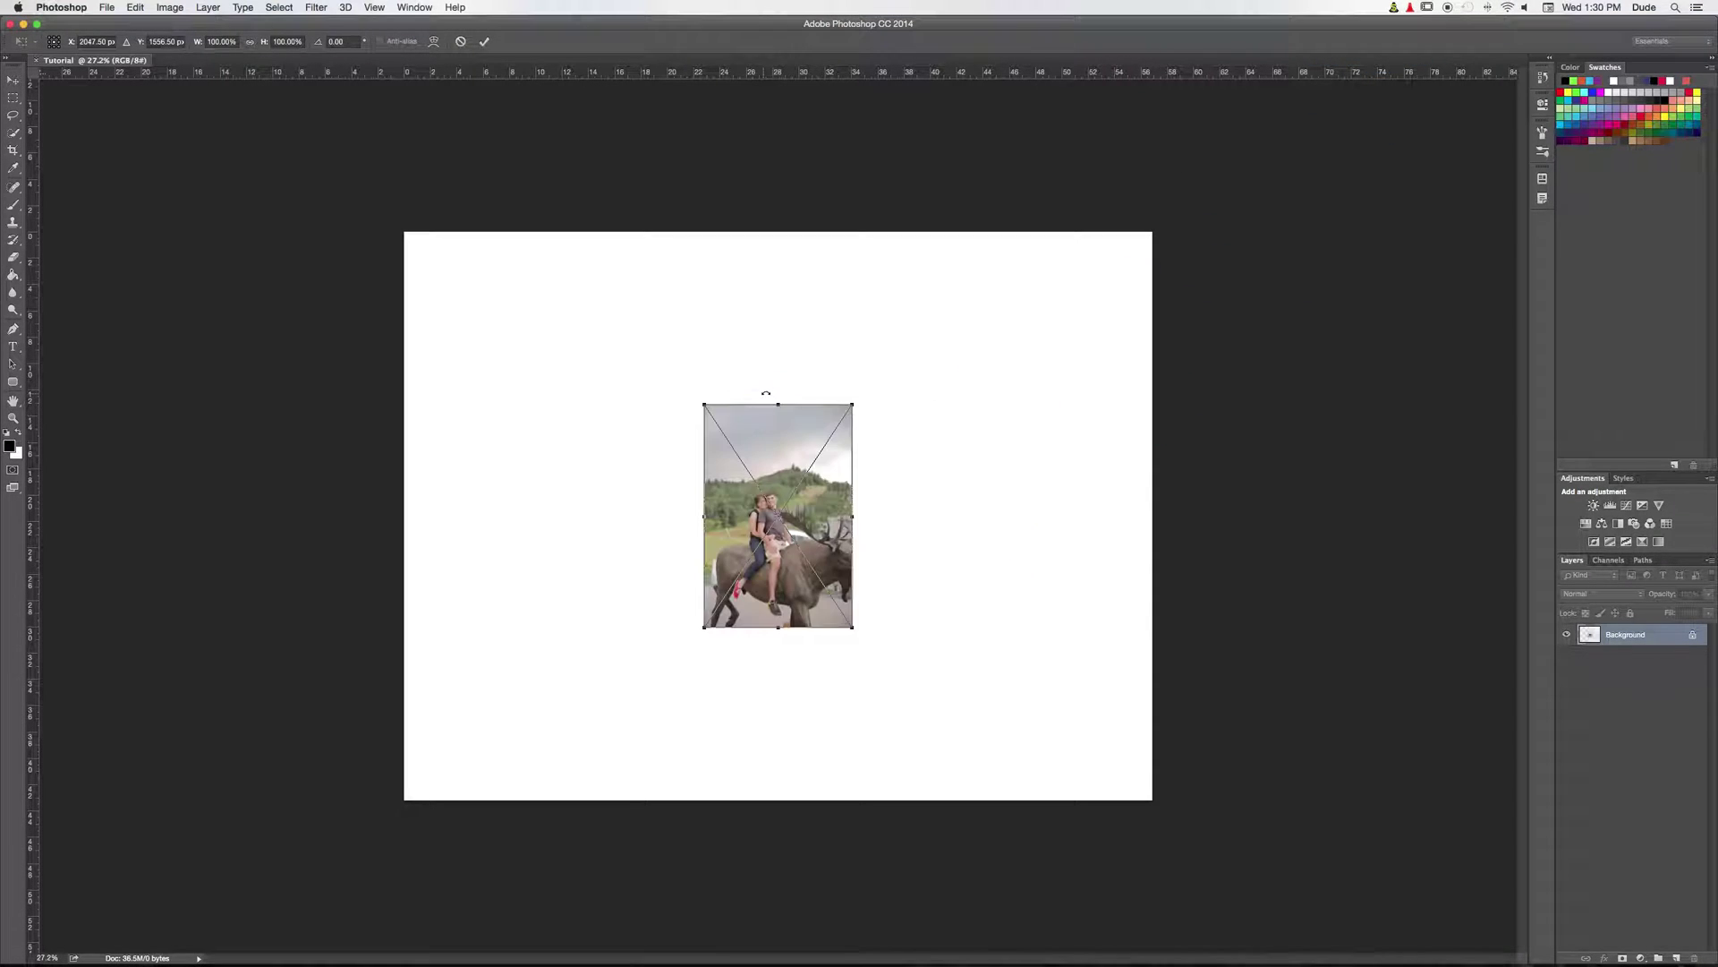
key("Return")
key("Return")
key("Return")
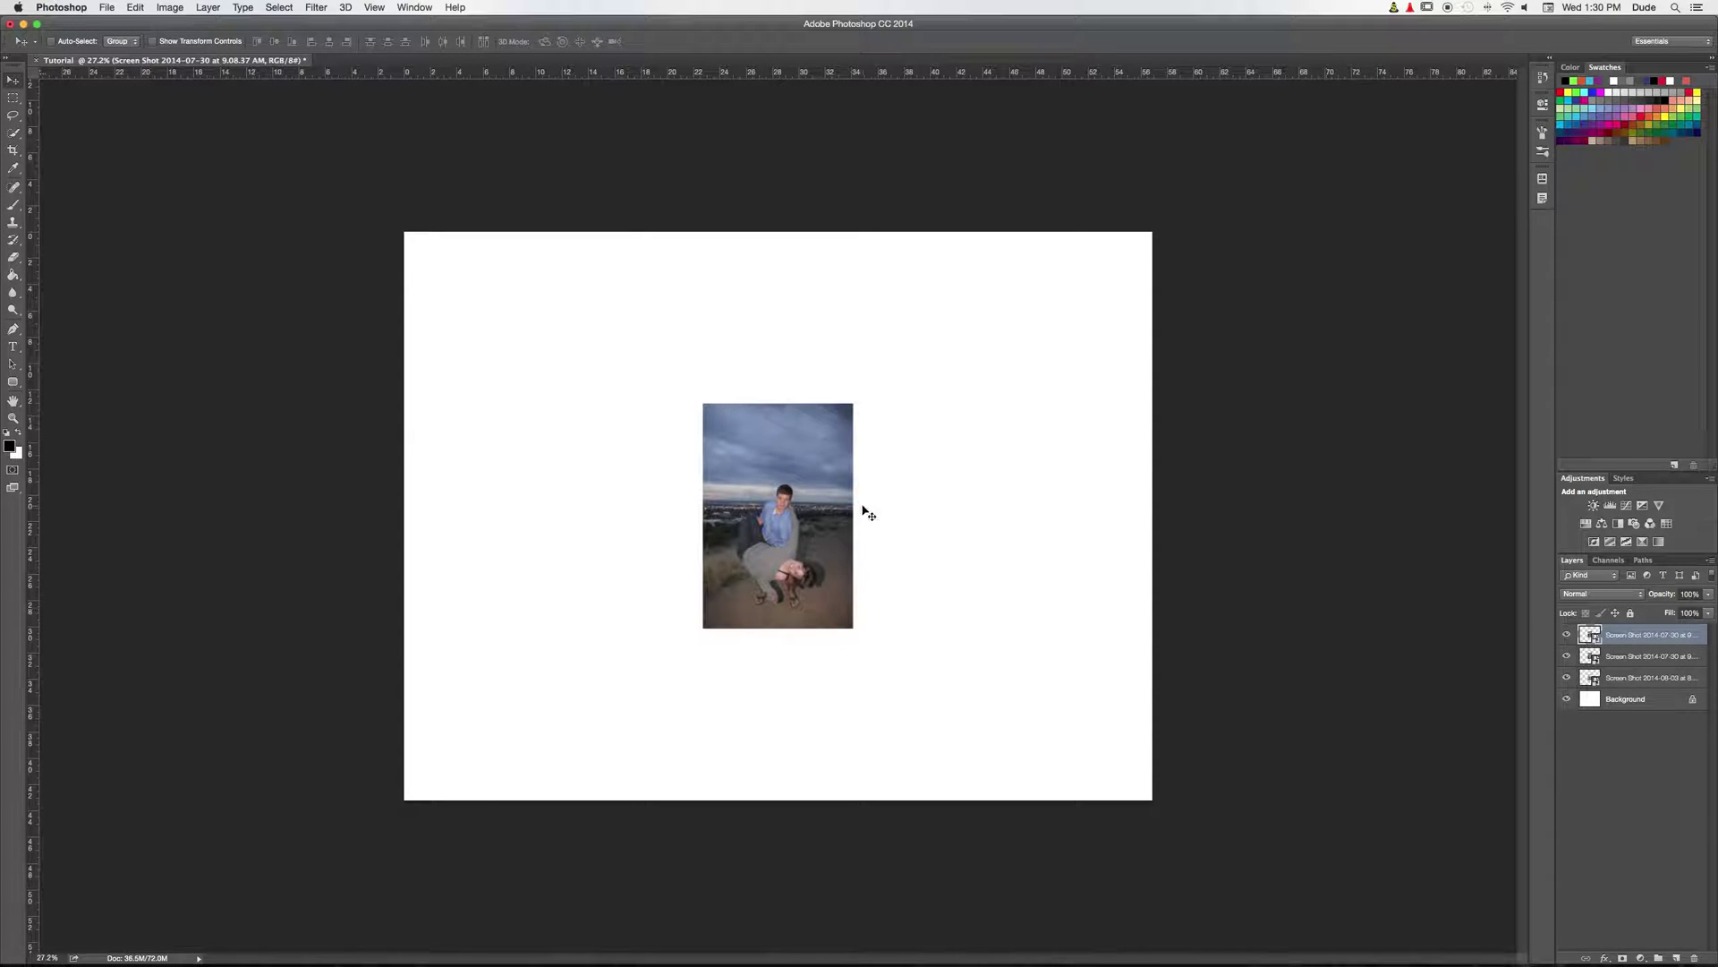
Step: Rasterize the three placed photo layers together
left_click_drag(719, 480, 785, 495)
scroll(756, 485, "up", 1)
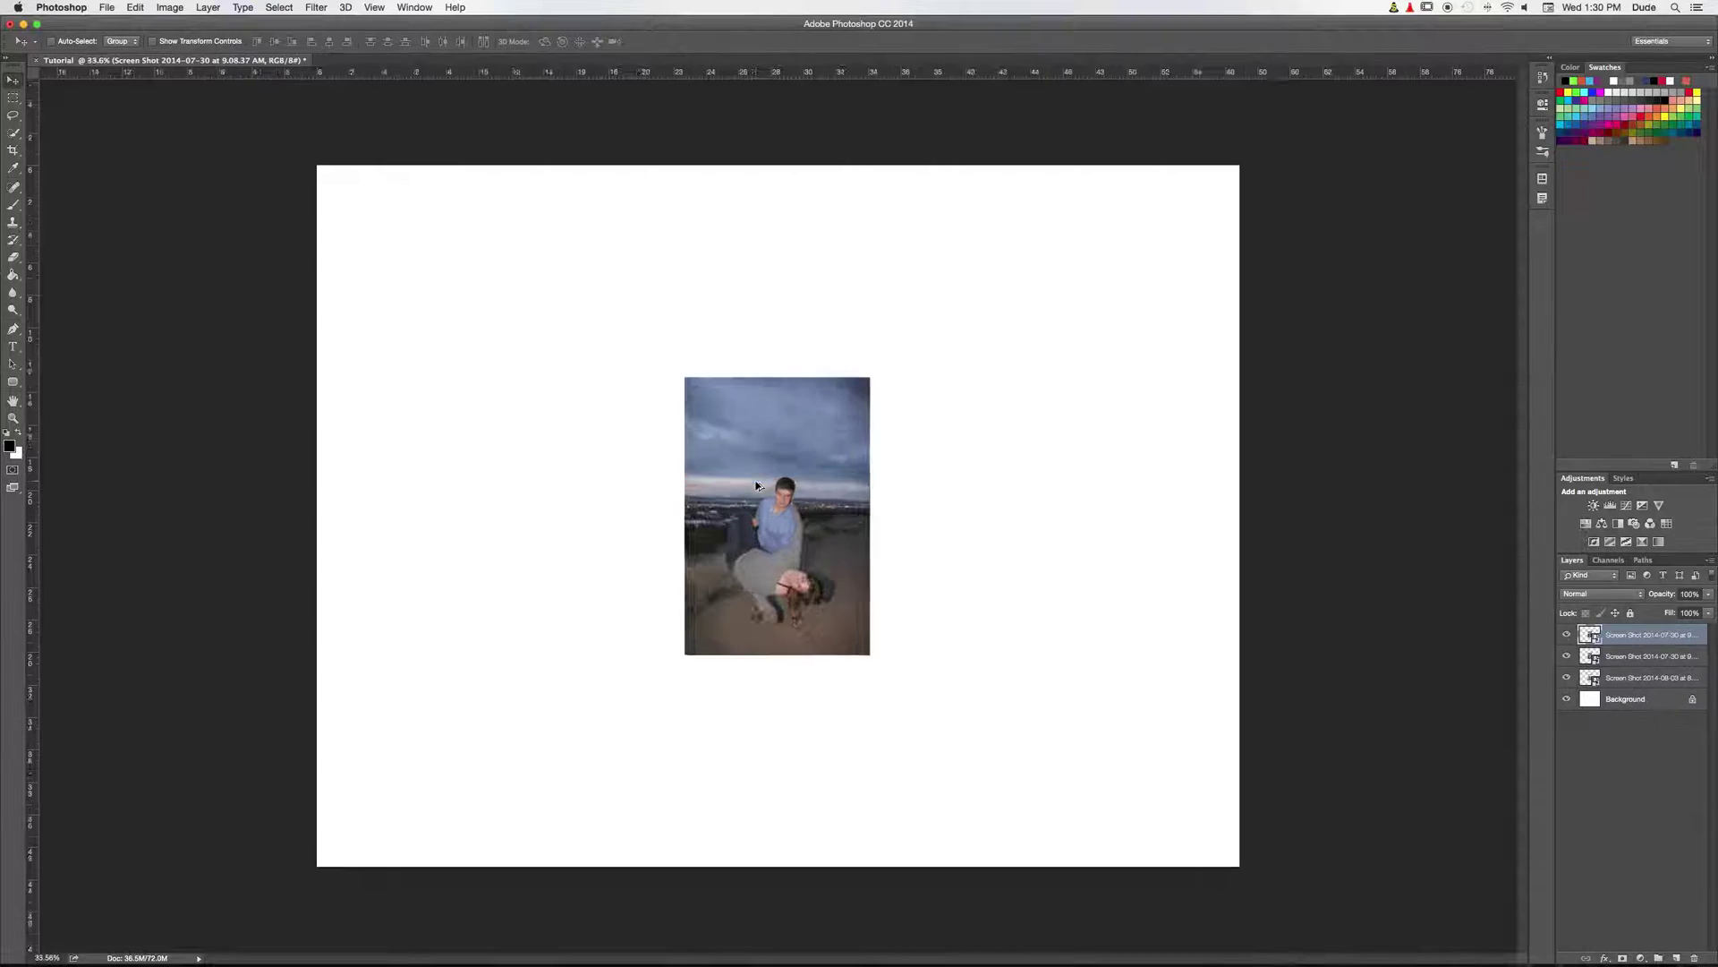
scroll(756, 485, "up", 1)
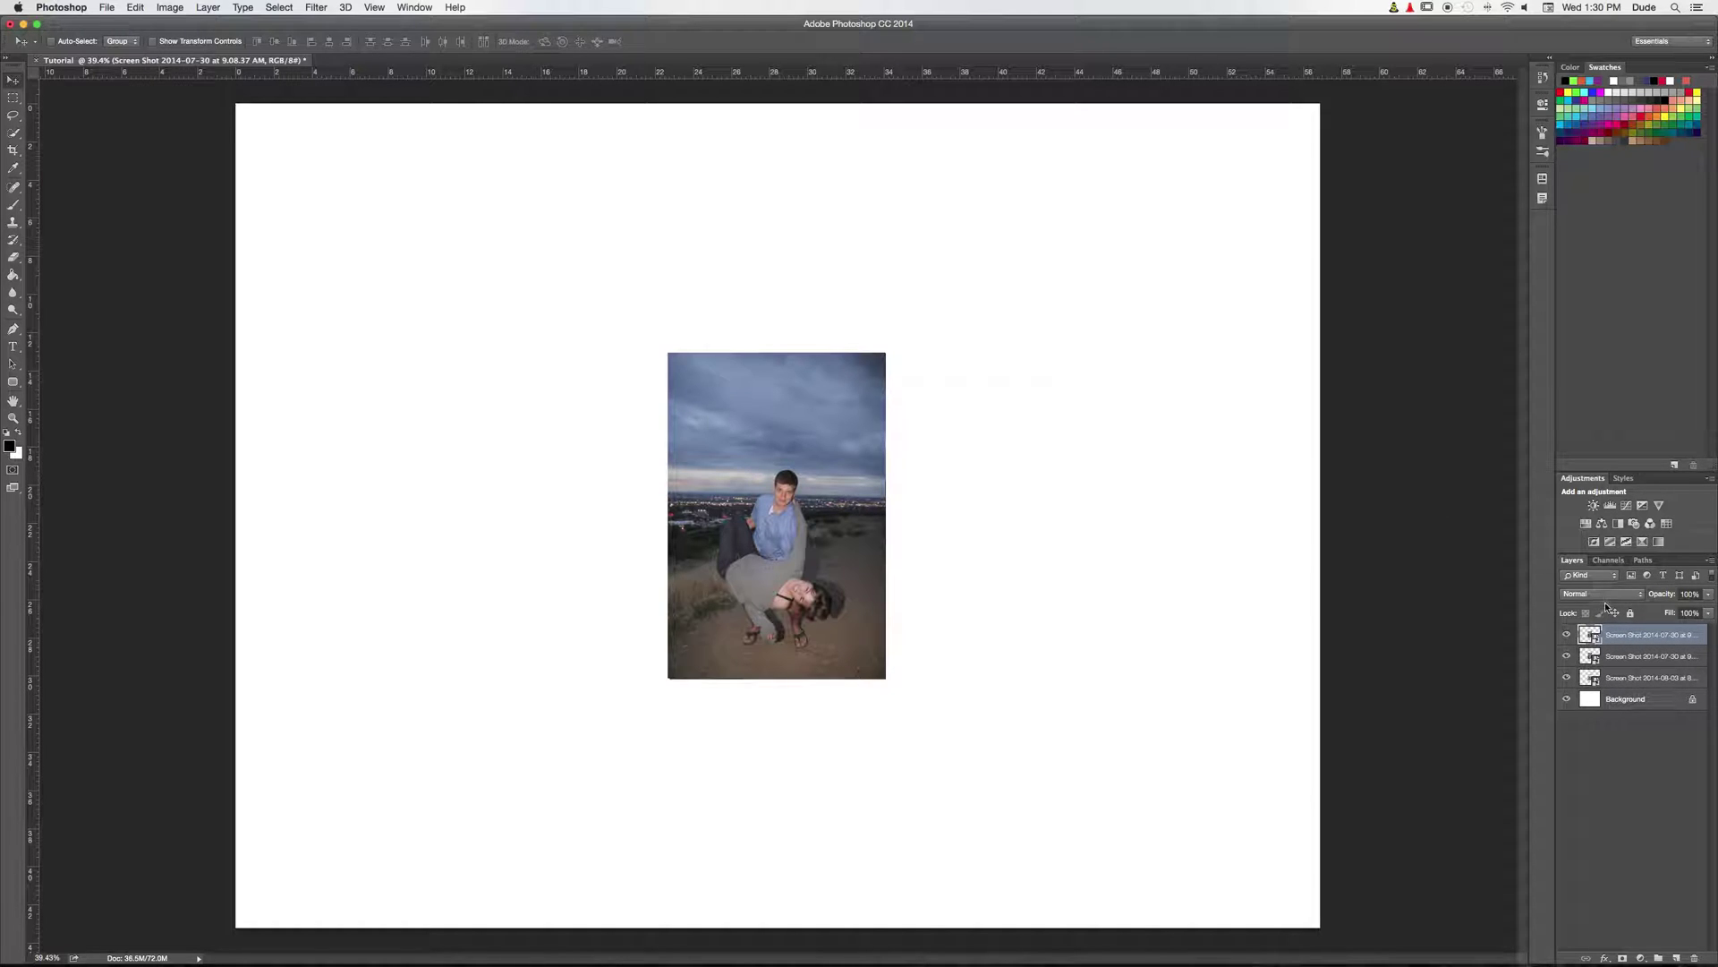
left_click(1603, 735)
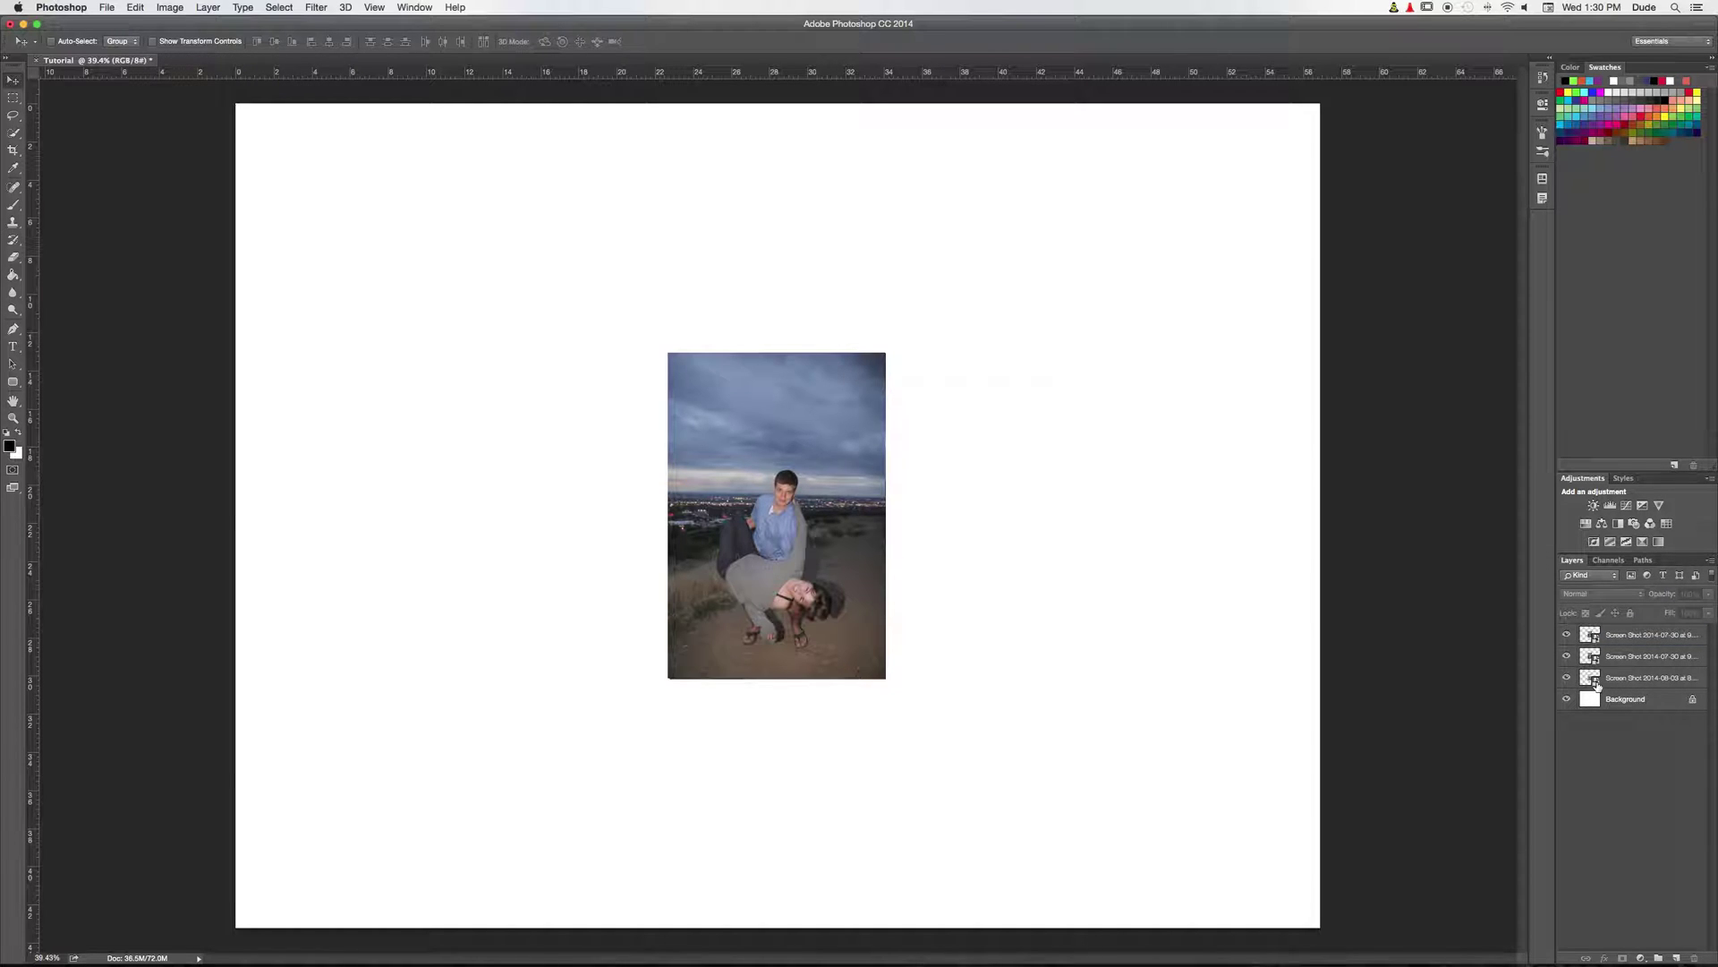
left_click(1616, 633)
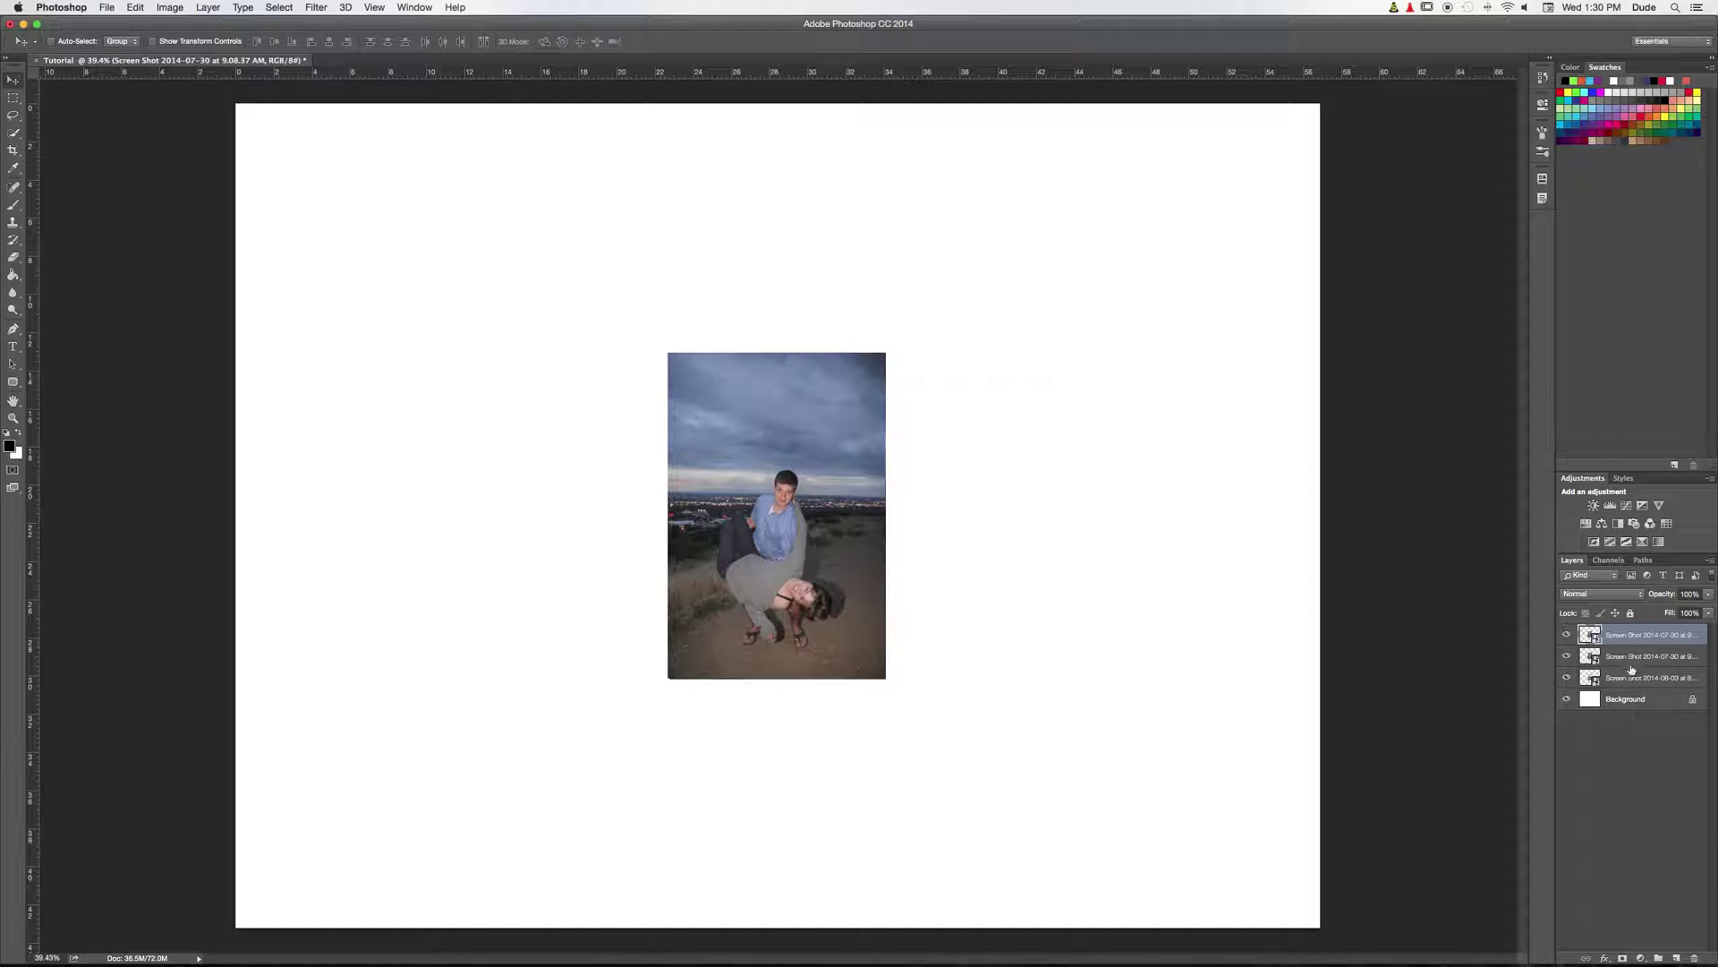
left_click(1617, 679, "shift")
right_click(1594, 634)
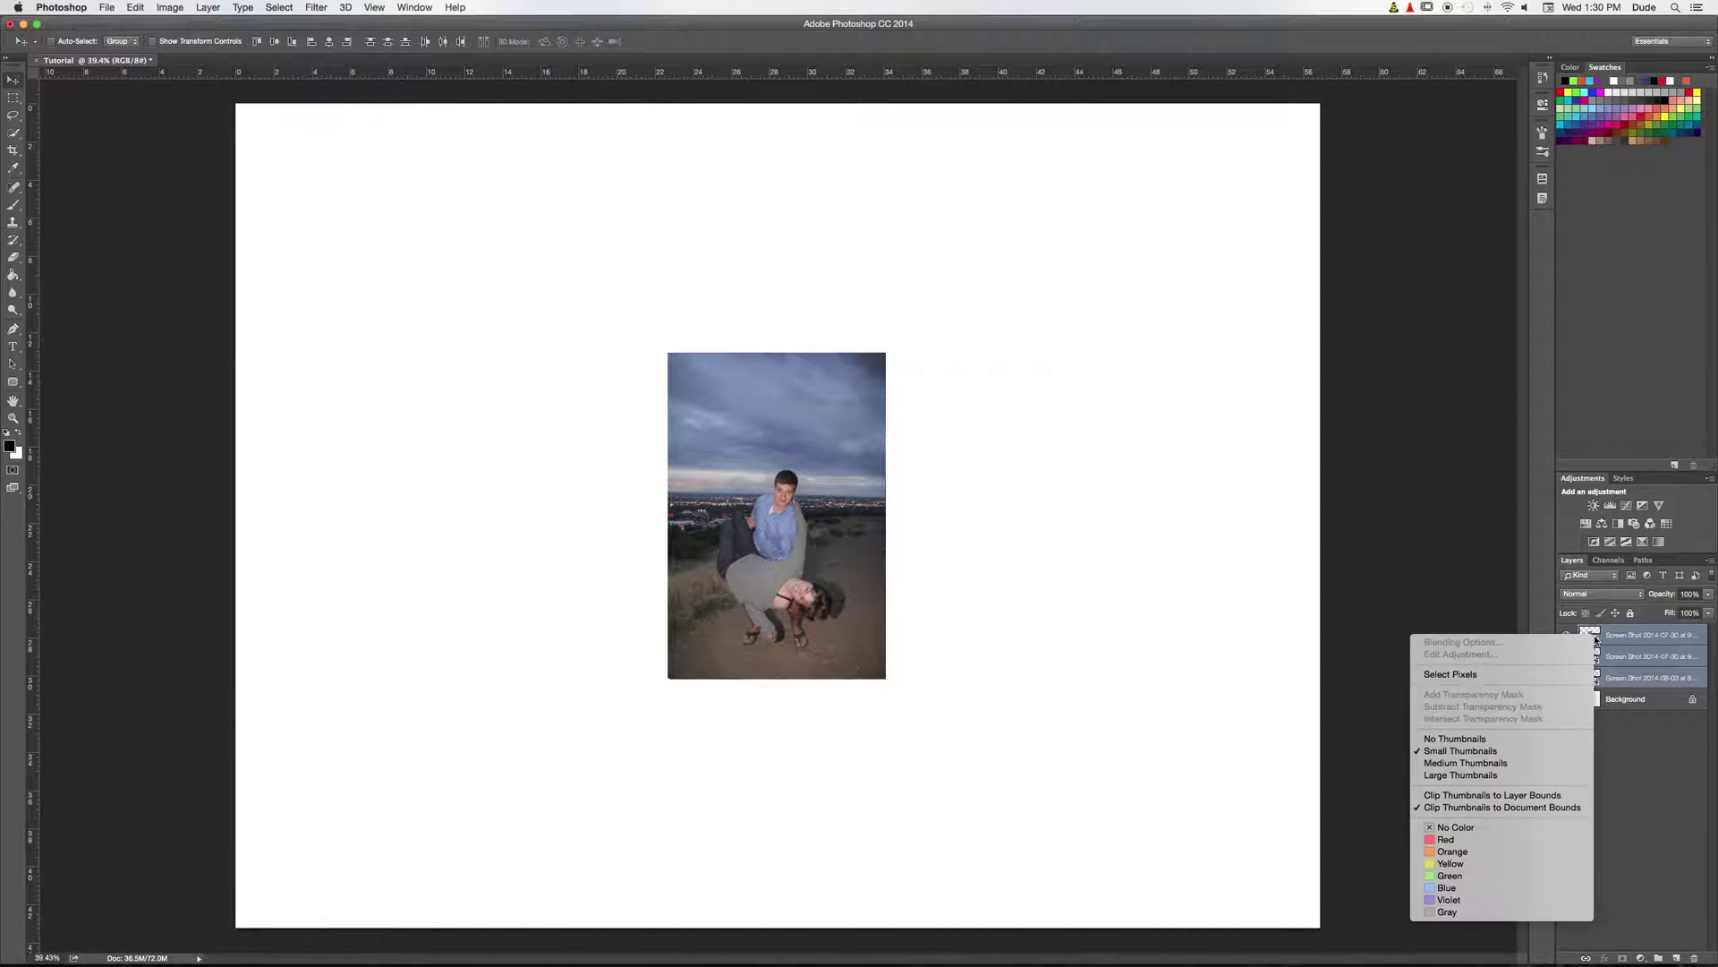
right_click(1634, 661)
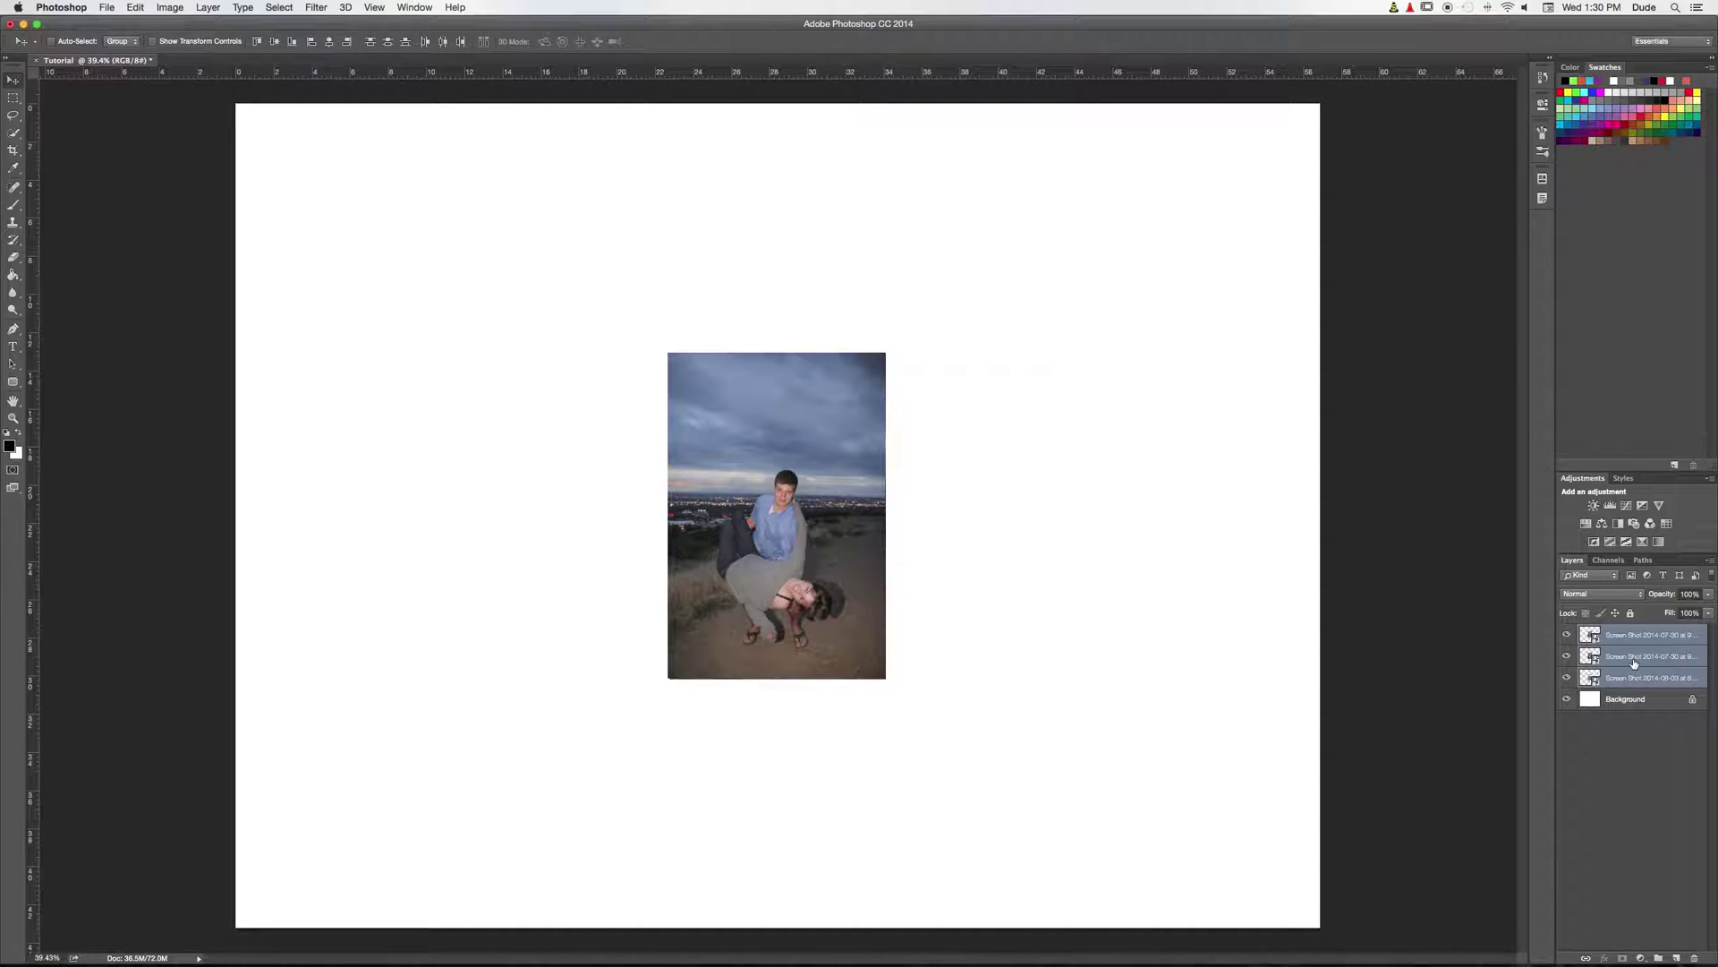
right_click(1634, 660)
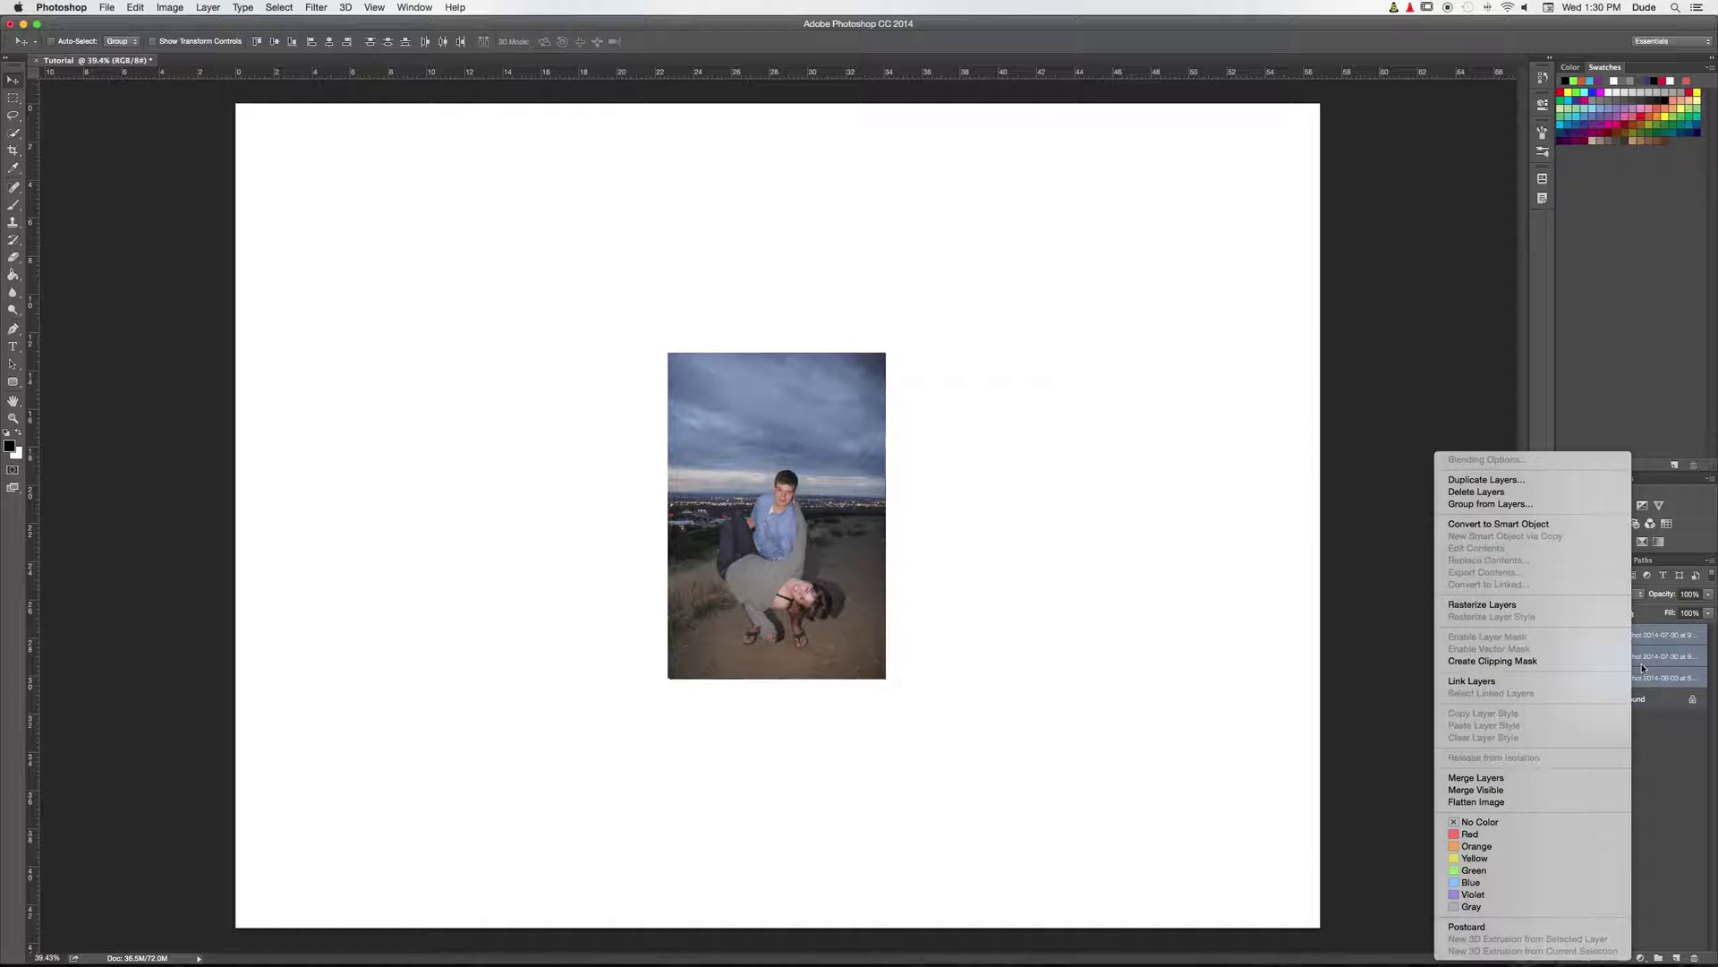
left_click(1523, 607)
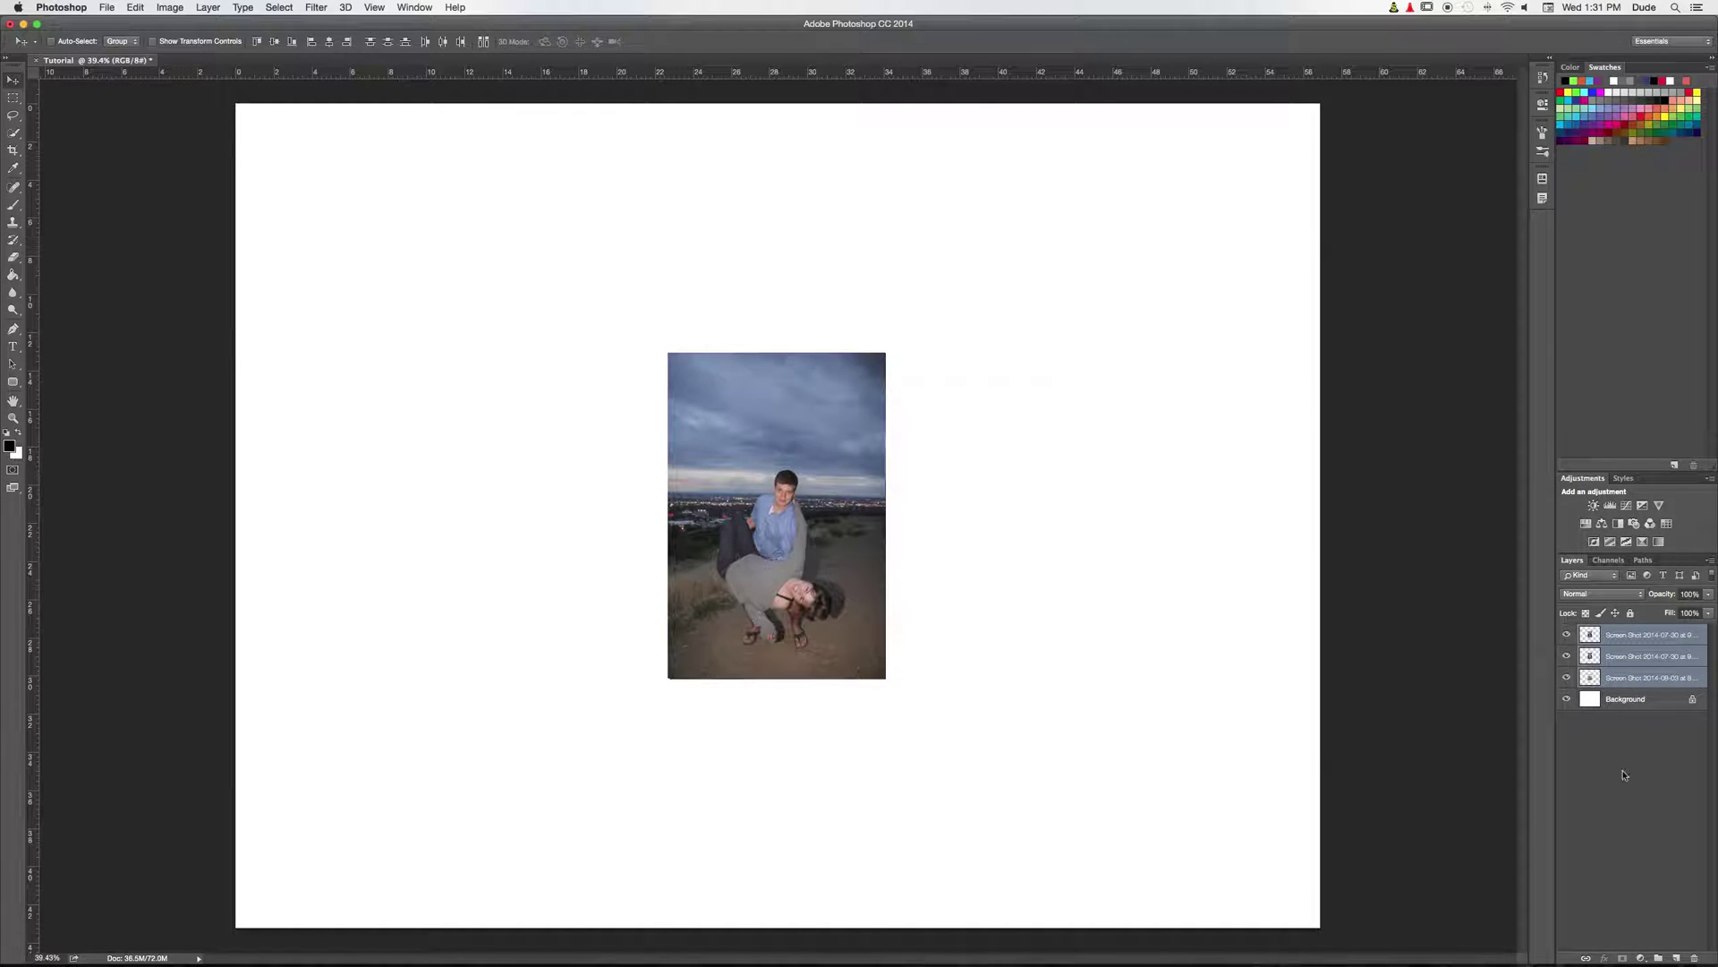
Step: Hide the two lower photo layers and keep the top photo layer visible
left_click(823, 540)
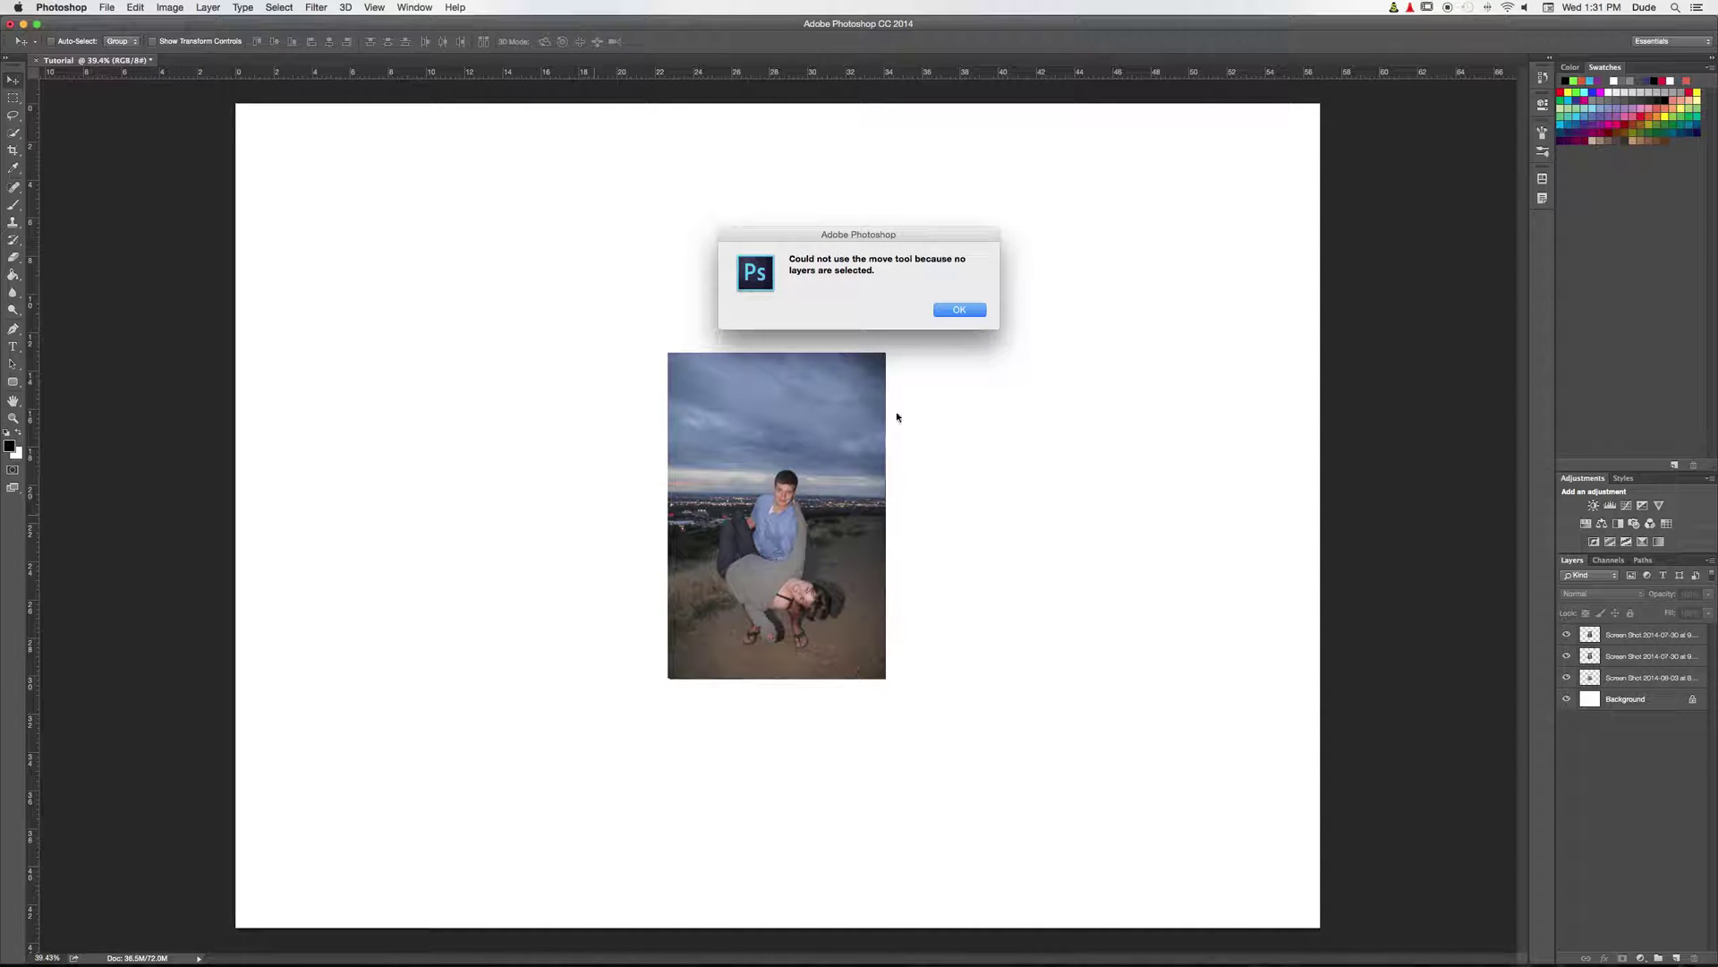
left_click(957, 314)
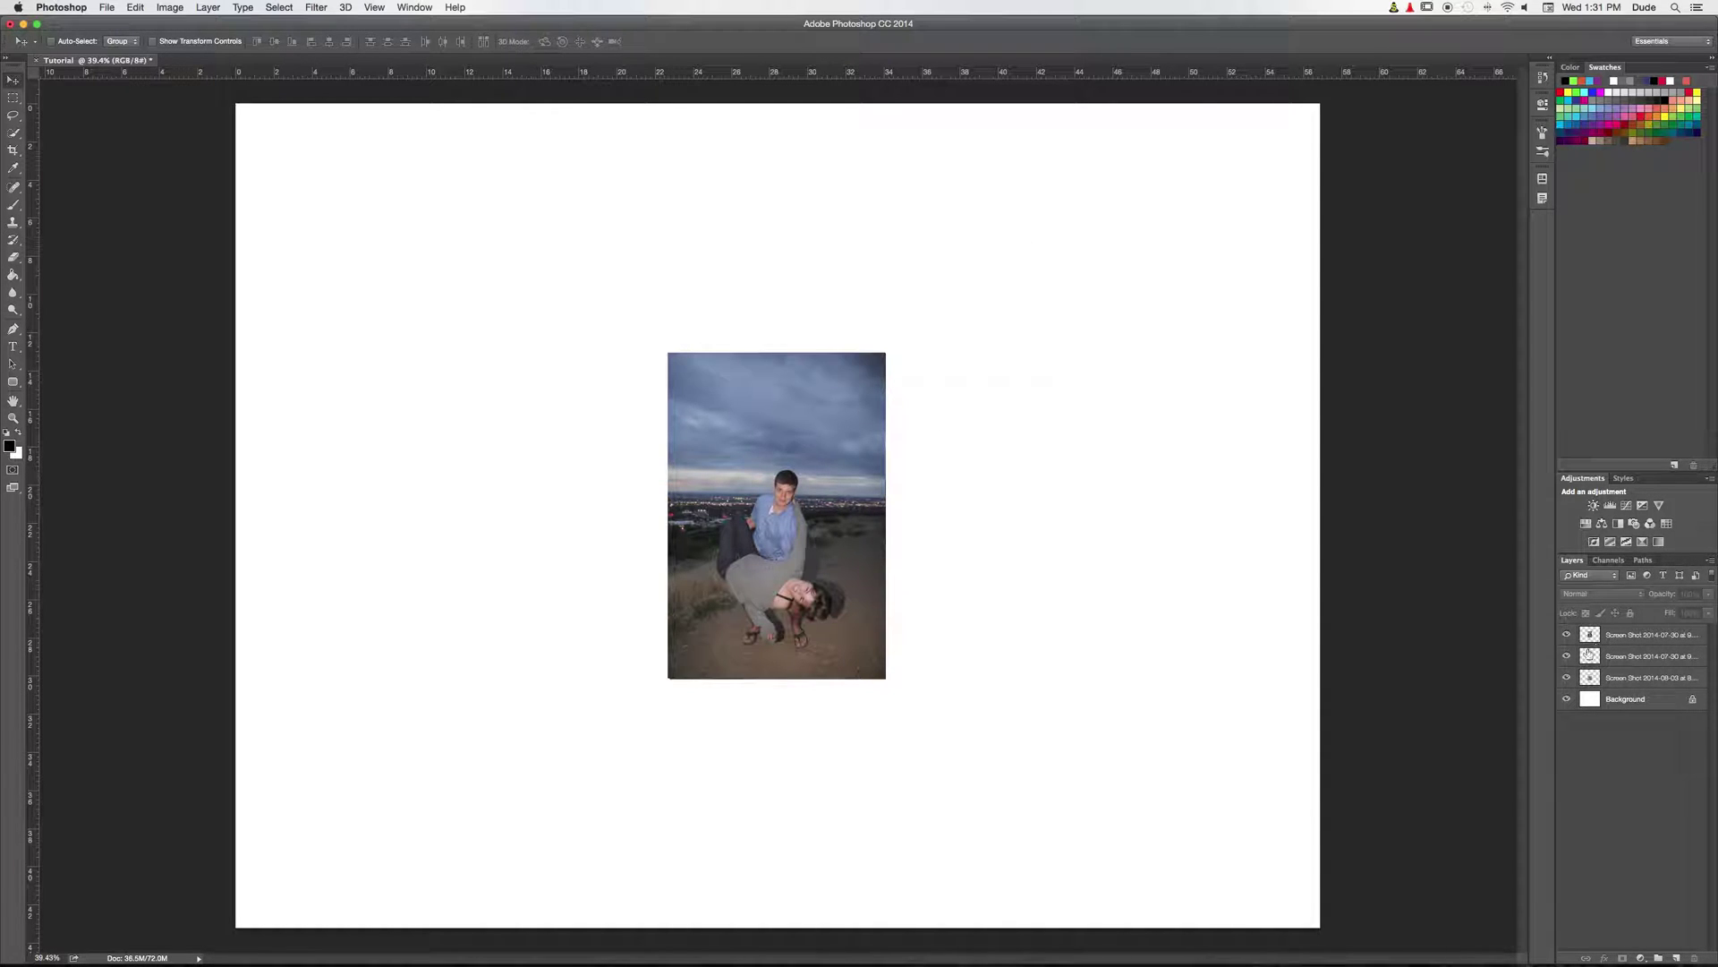
left_click(1567, 678)
left_click(1567, 656)
left_click(1566, 635)
left_click(1566, 634)
Step: Select the top photo layer and move the photo slightly to the right on the canvas
left_click(960, 311)
left_click(1648, 643)
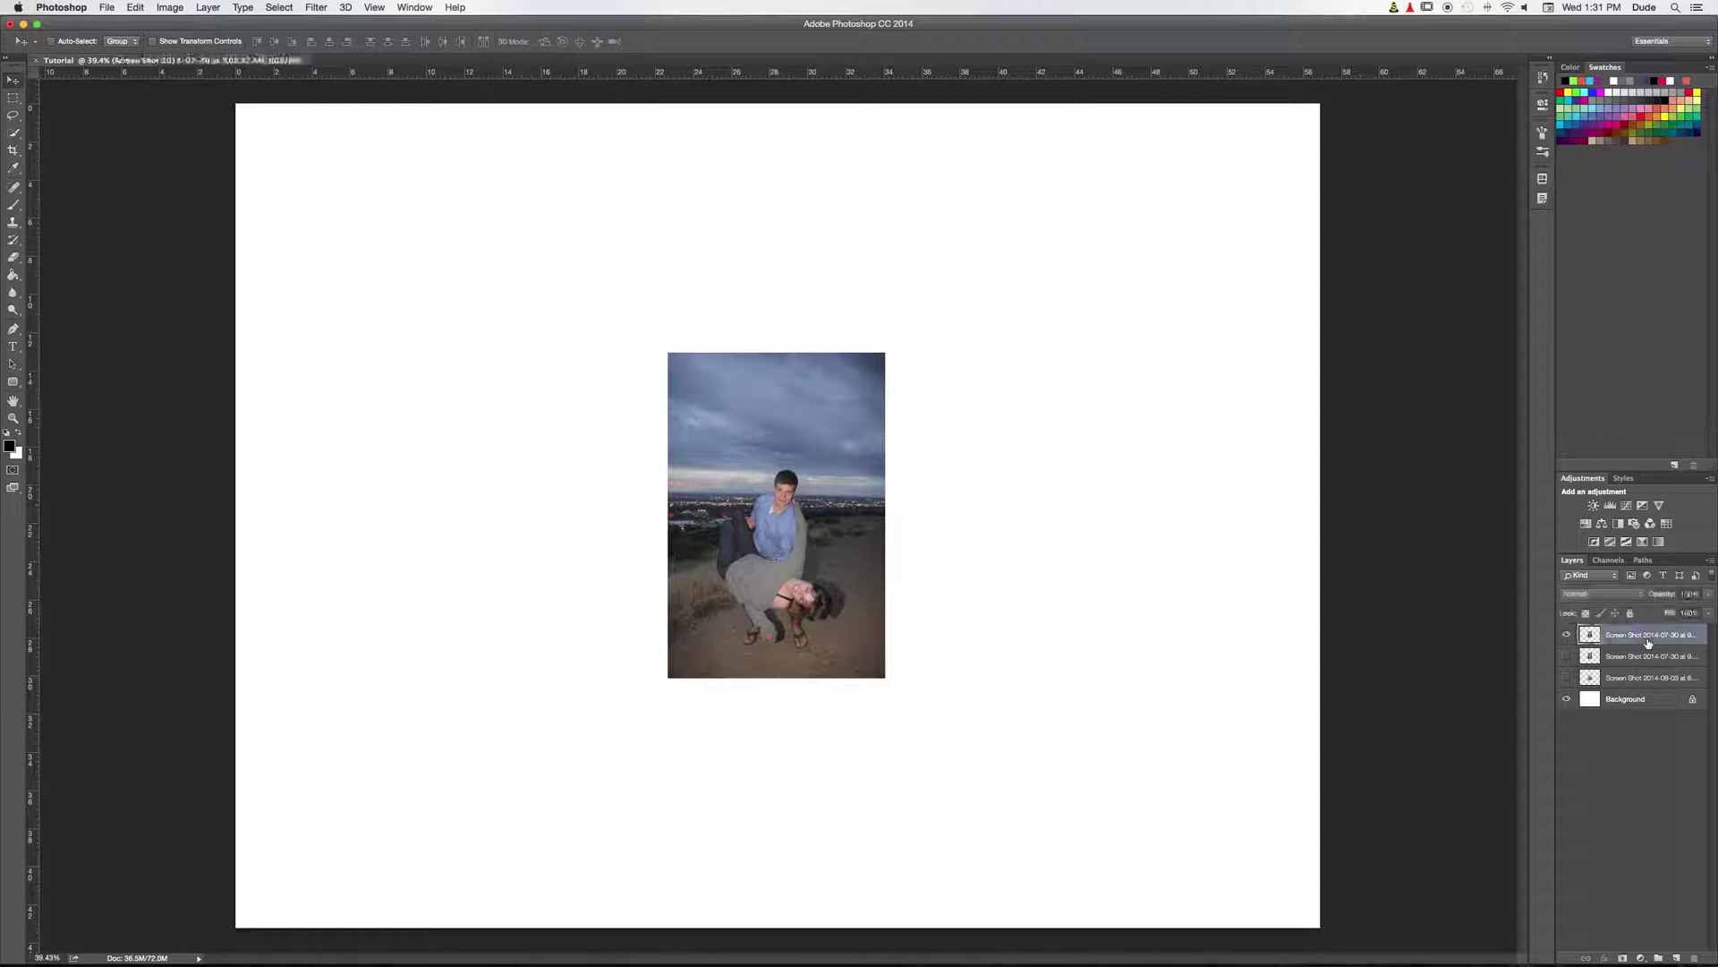
mouse_move(765, 470)
left_mouse_down()
mouse_move(911, 443)
mouse_move(780, 470)
left_mouse_up()
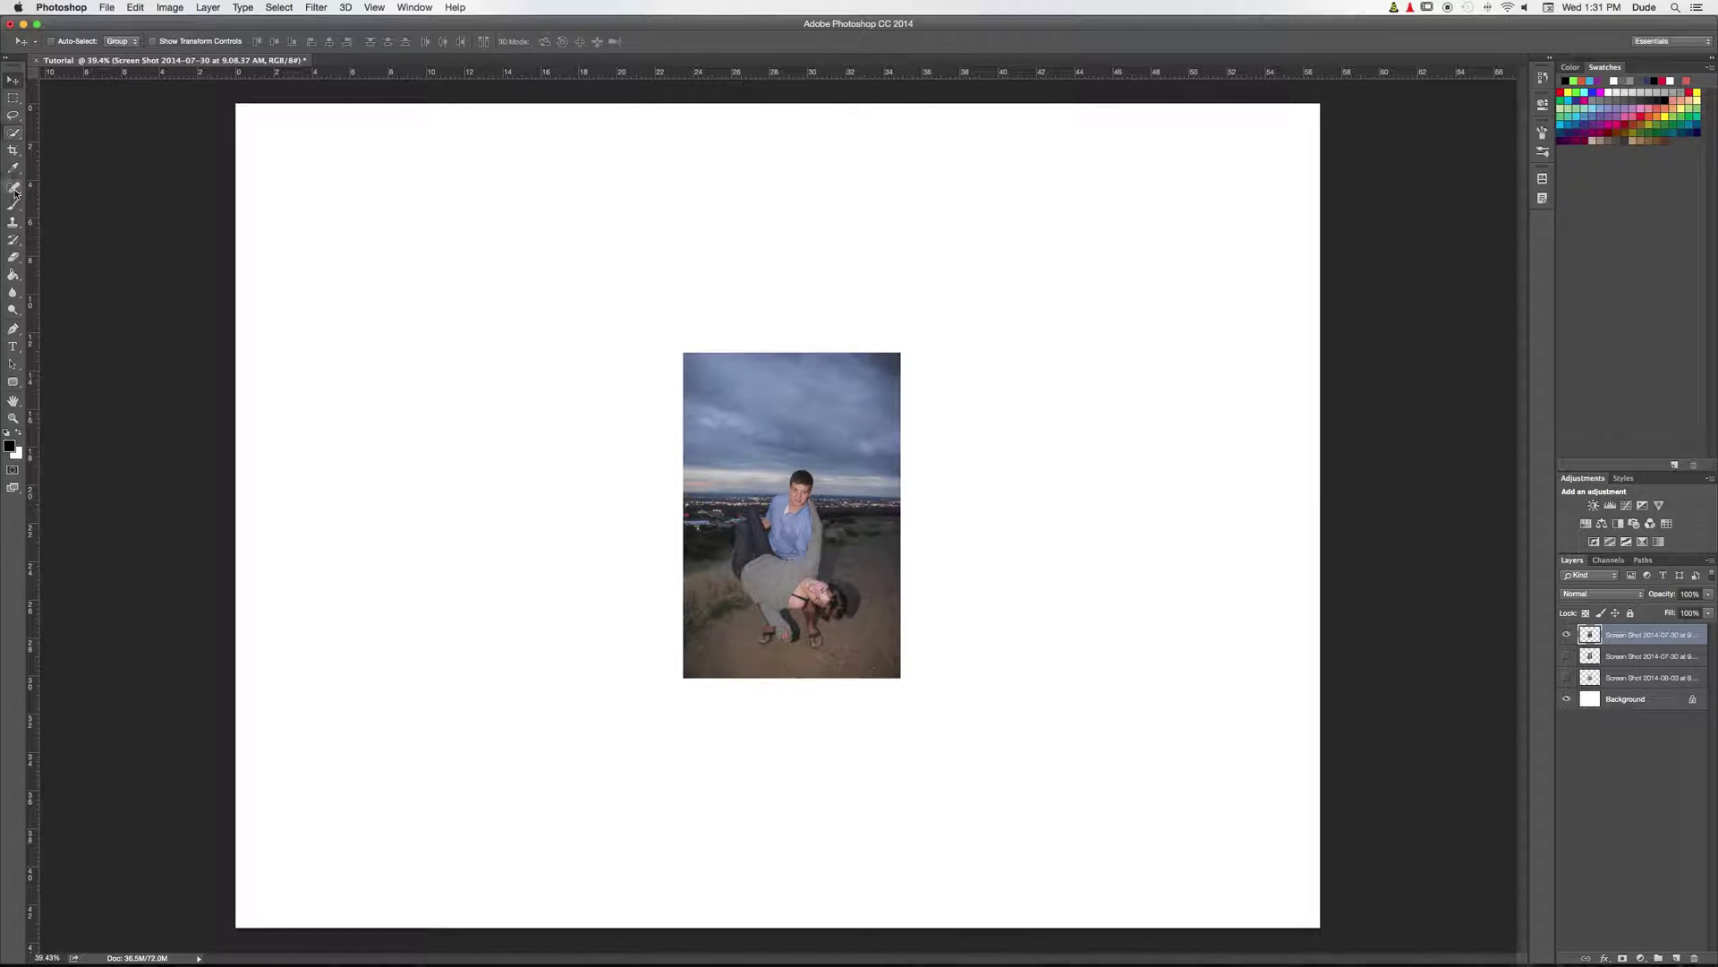
Step: Erase part of the sky and horizon along the top photo's right edge with the Eraser tool
left_click(14, 257)
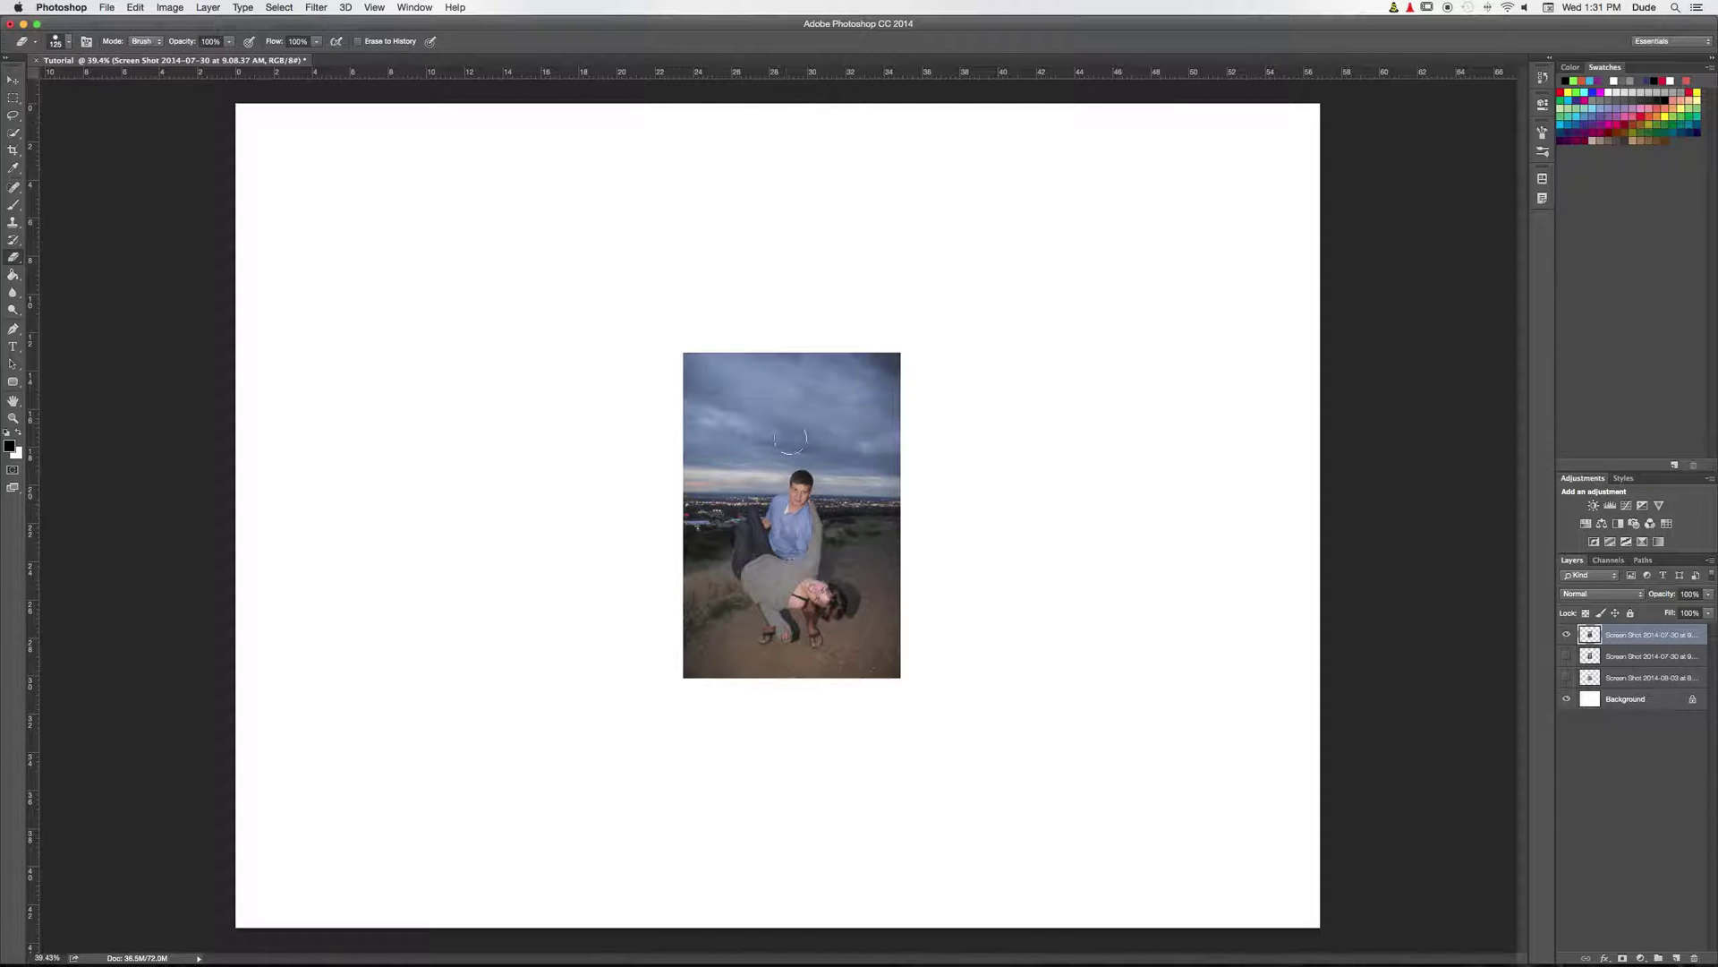
mouse_move(940, 404)
left_mouse_down()
mouse_move(863, 407)
mouse_move(887, 415)
mouse_move(853, 437)
mouse_move(896, 483)
mouse_move(888, 530)
left_mouse_up()
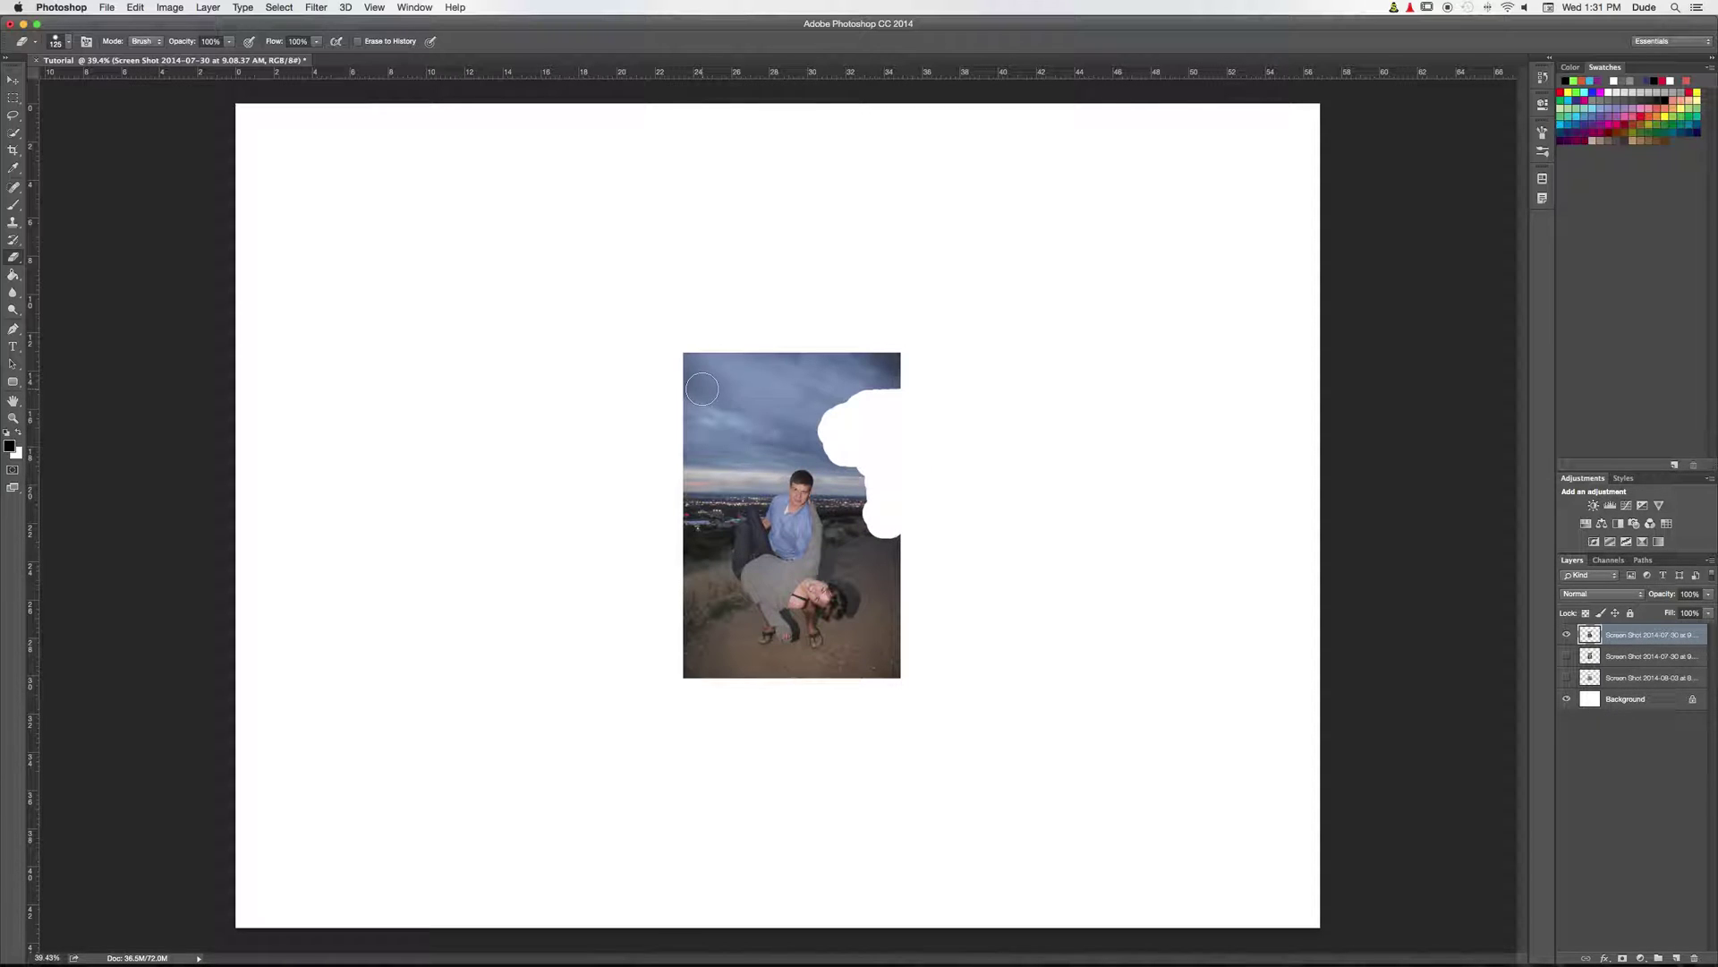
Step: Undo the eraser stroke on the top photo
key("super+z")
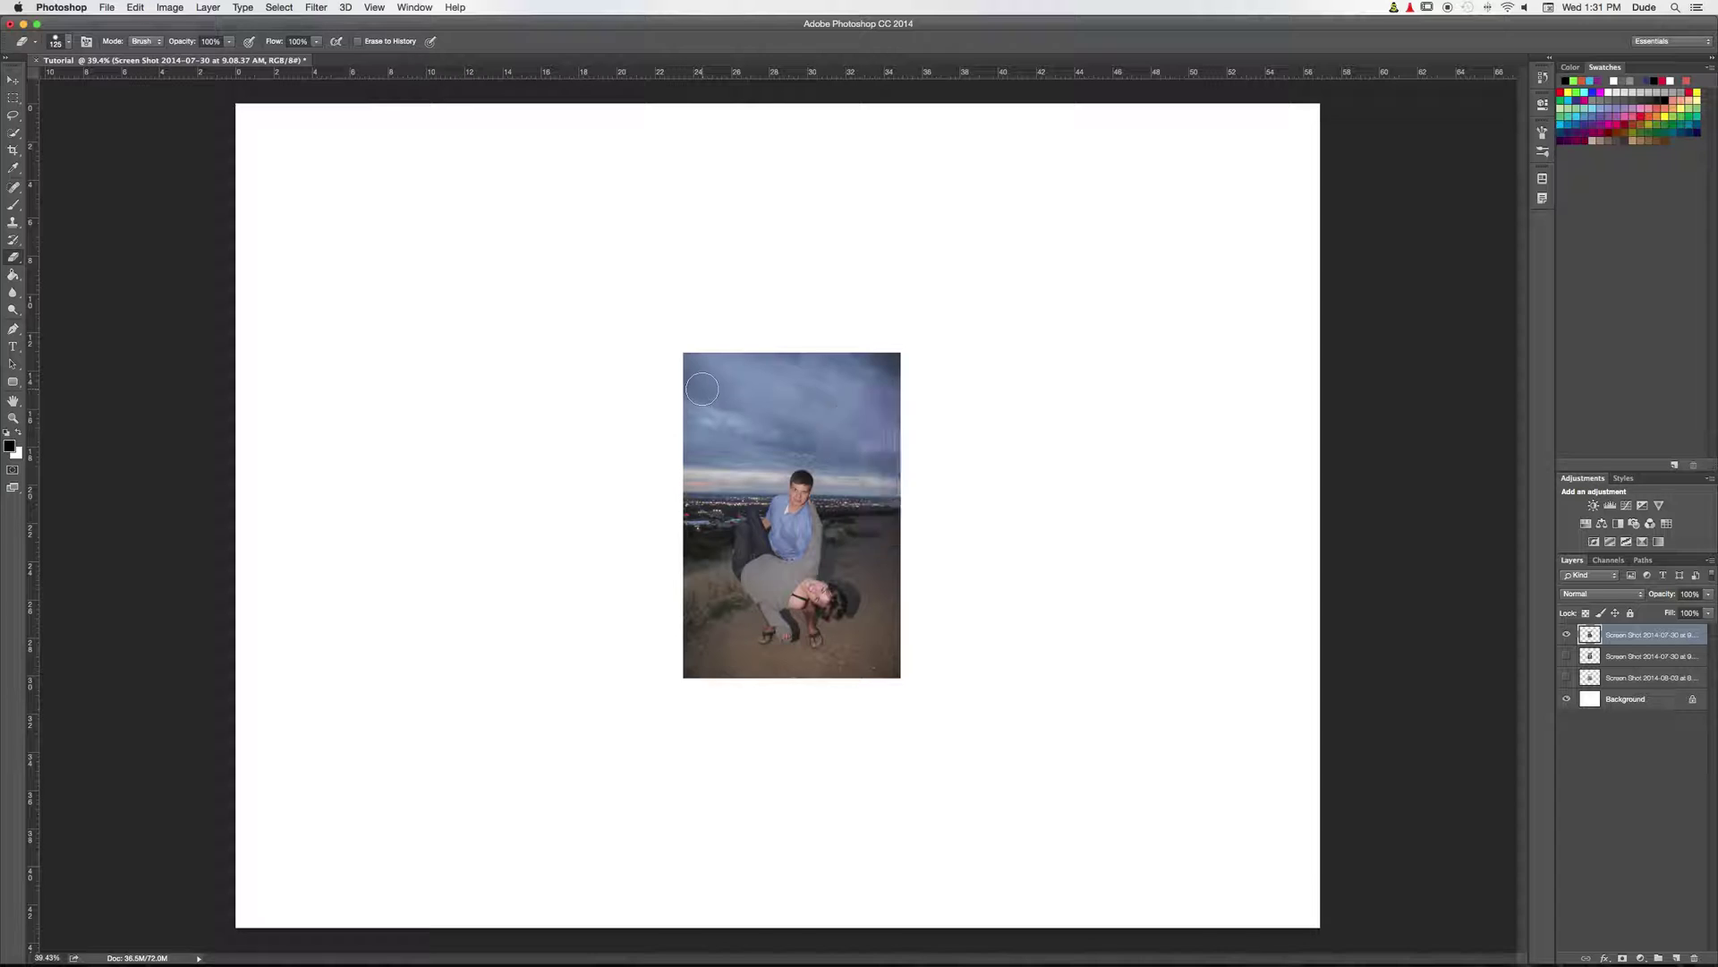
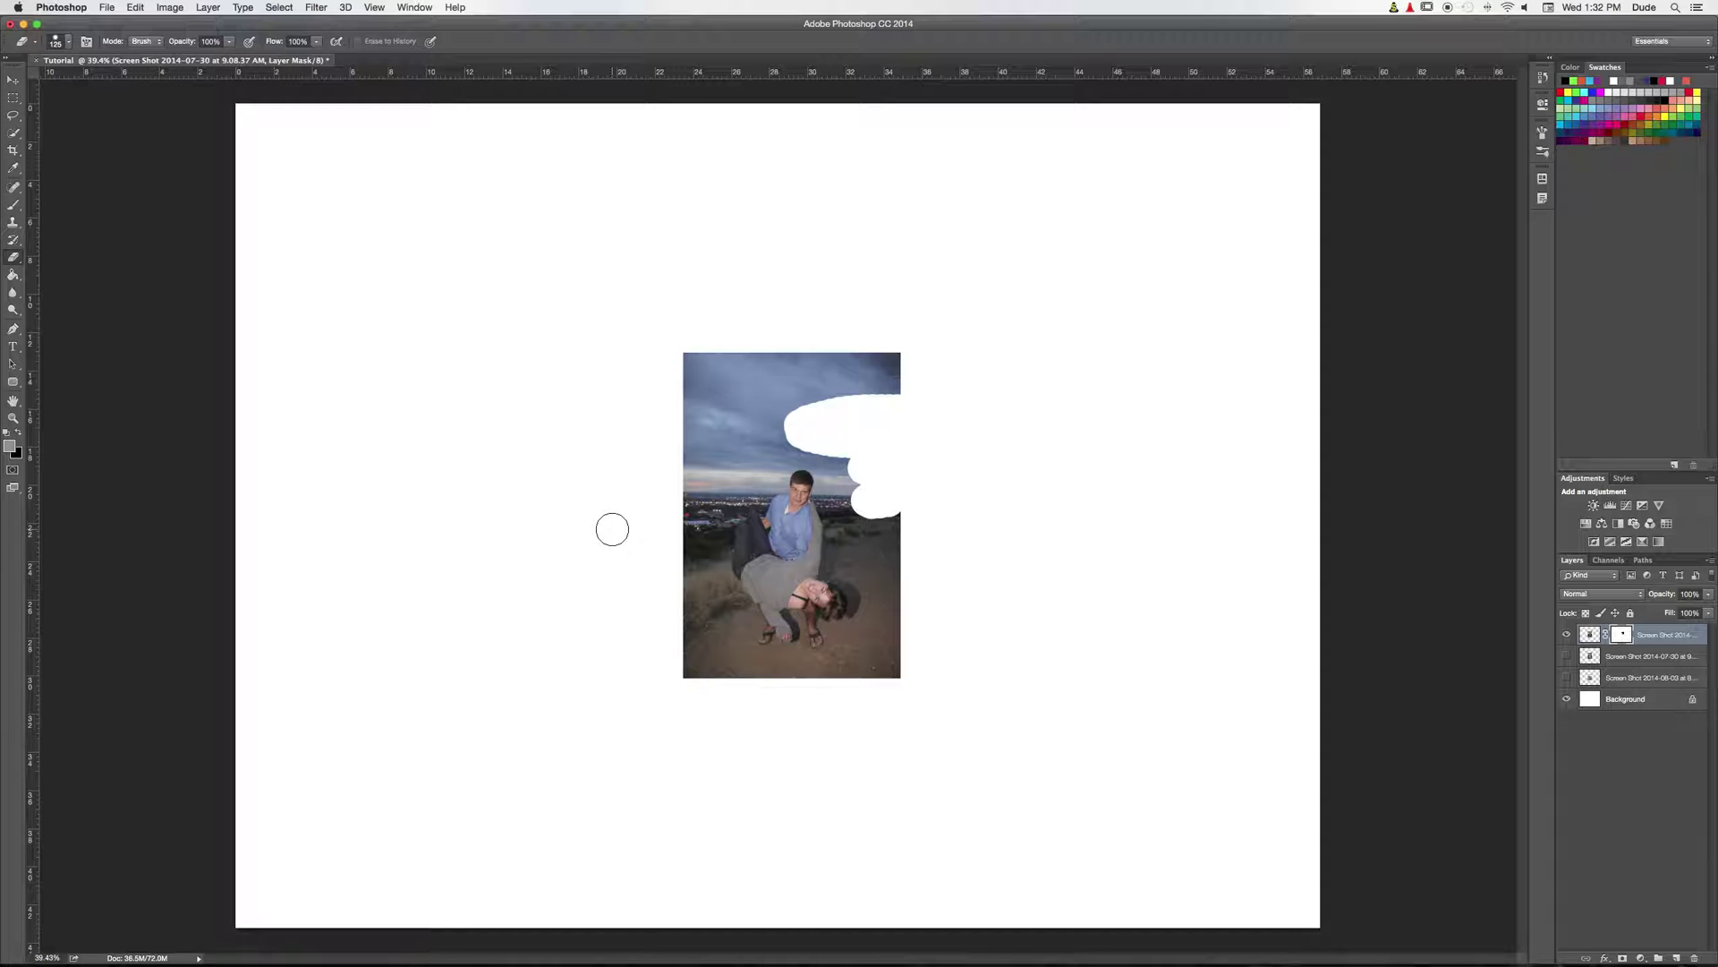
Step: Try erasing the photo's right edge on the layer image instead of its mask, and undo the stroke
left_click(1589, 634)
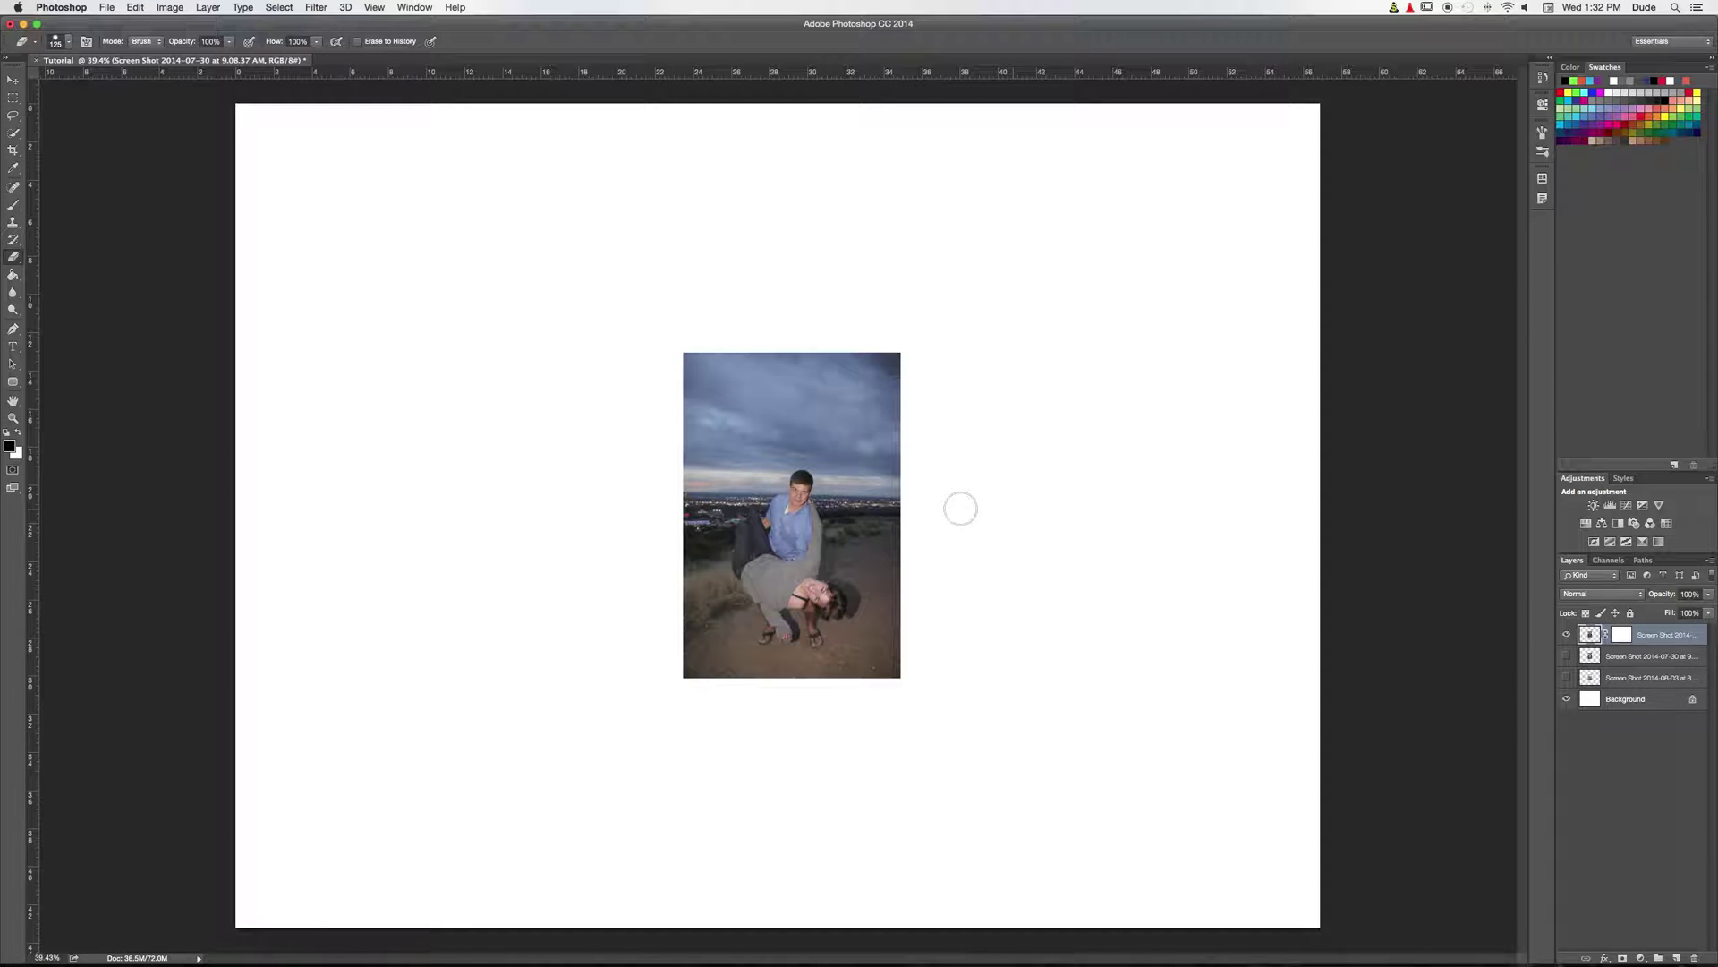
left_click_drag(931, 492, 900, 555)
key("super+z")
Step: Select the top photo's layer mask and set up the Brush tool with a hard round tip of about 99 px
left_click(1619, 635)
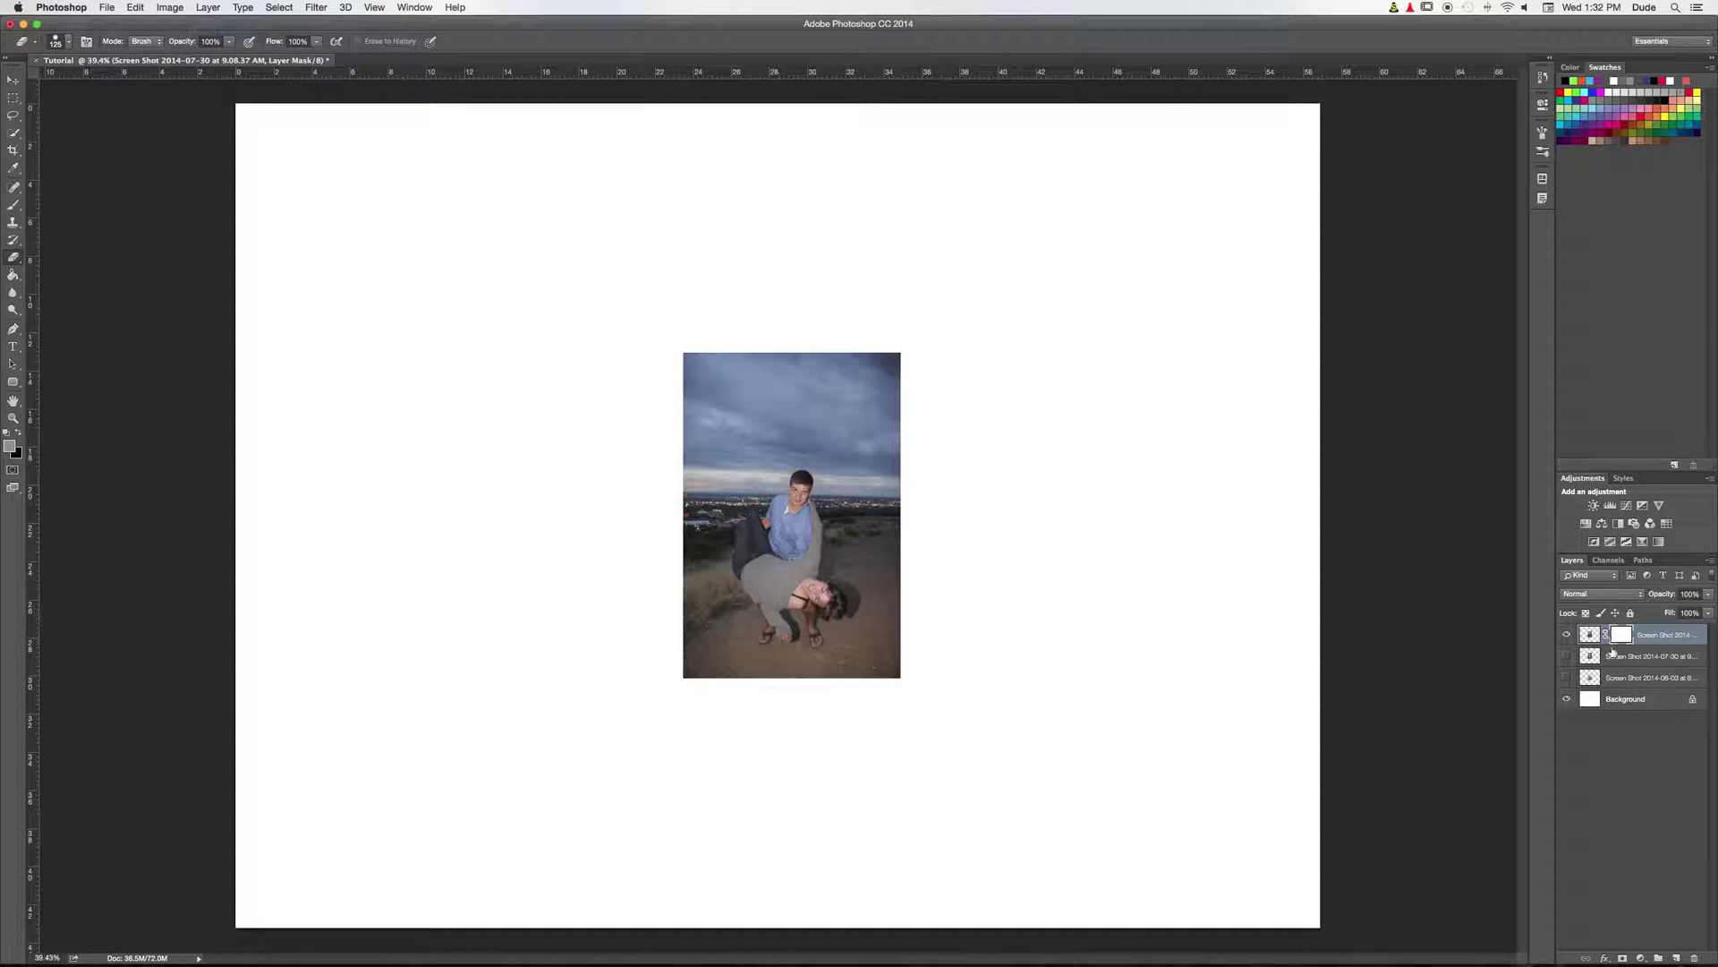
left_click(1591, 635)
left_click(1621, 638)
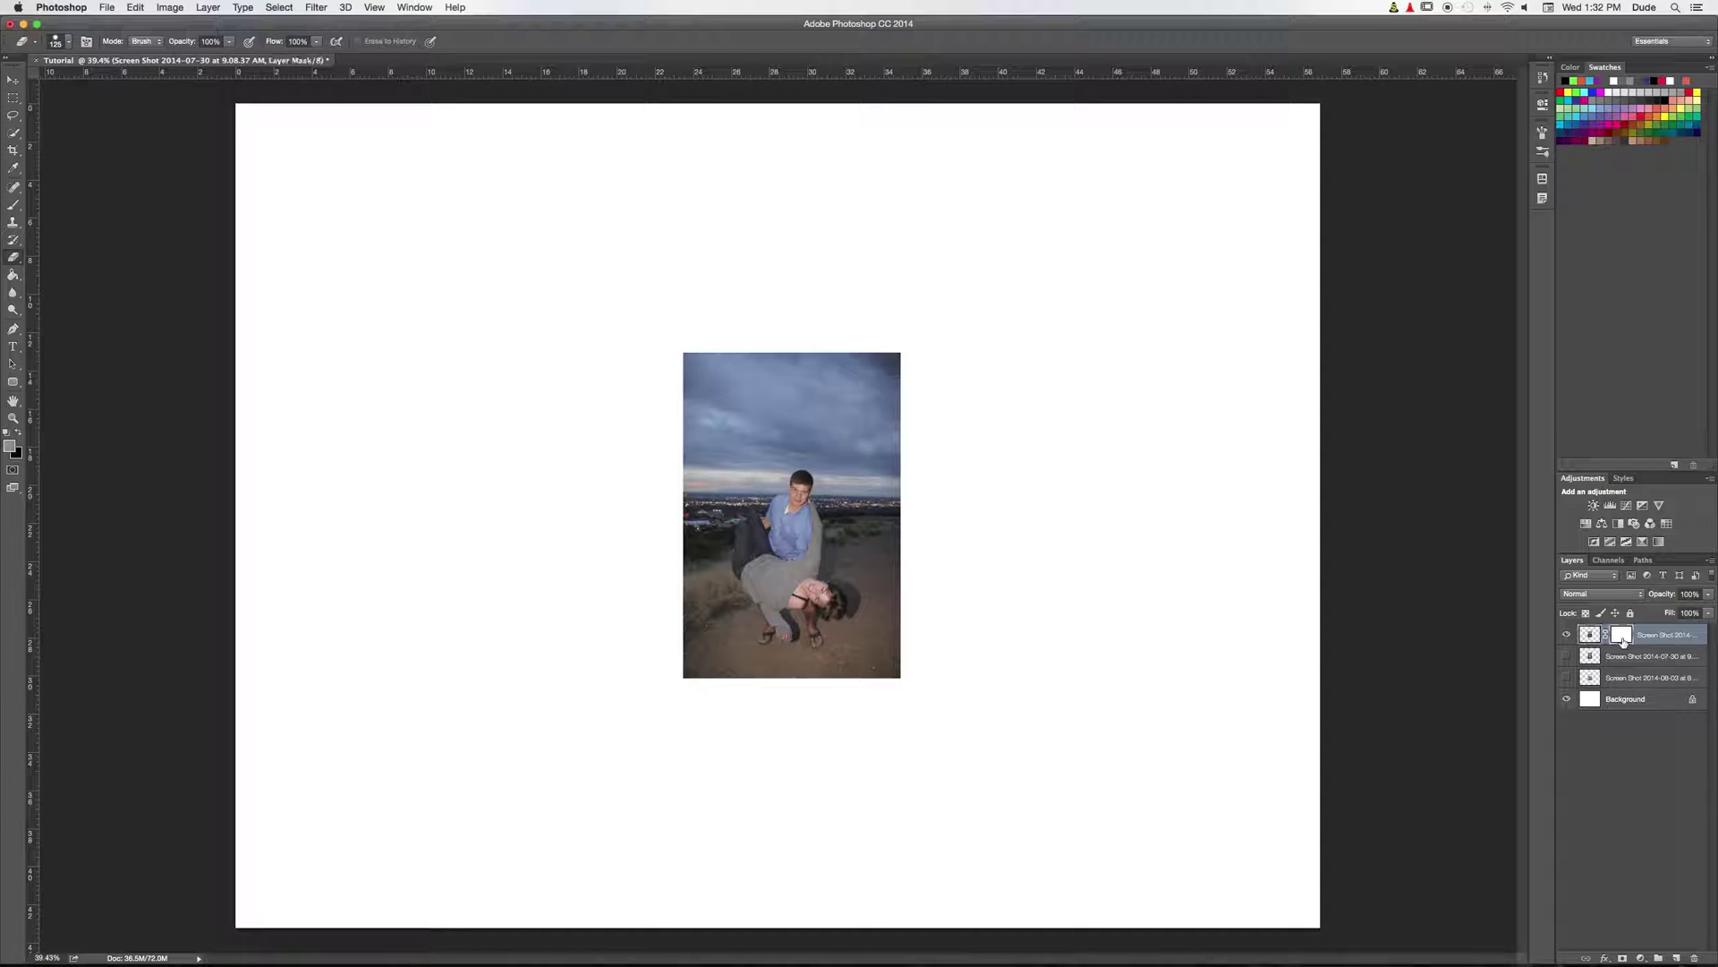
left_click(15, 208)
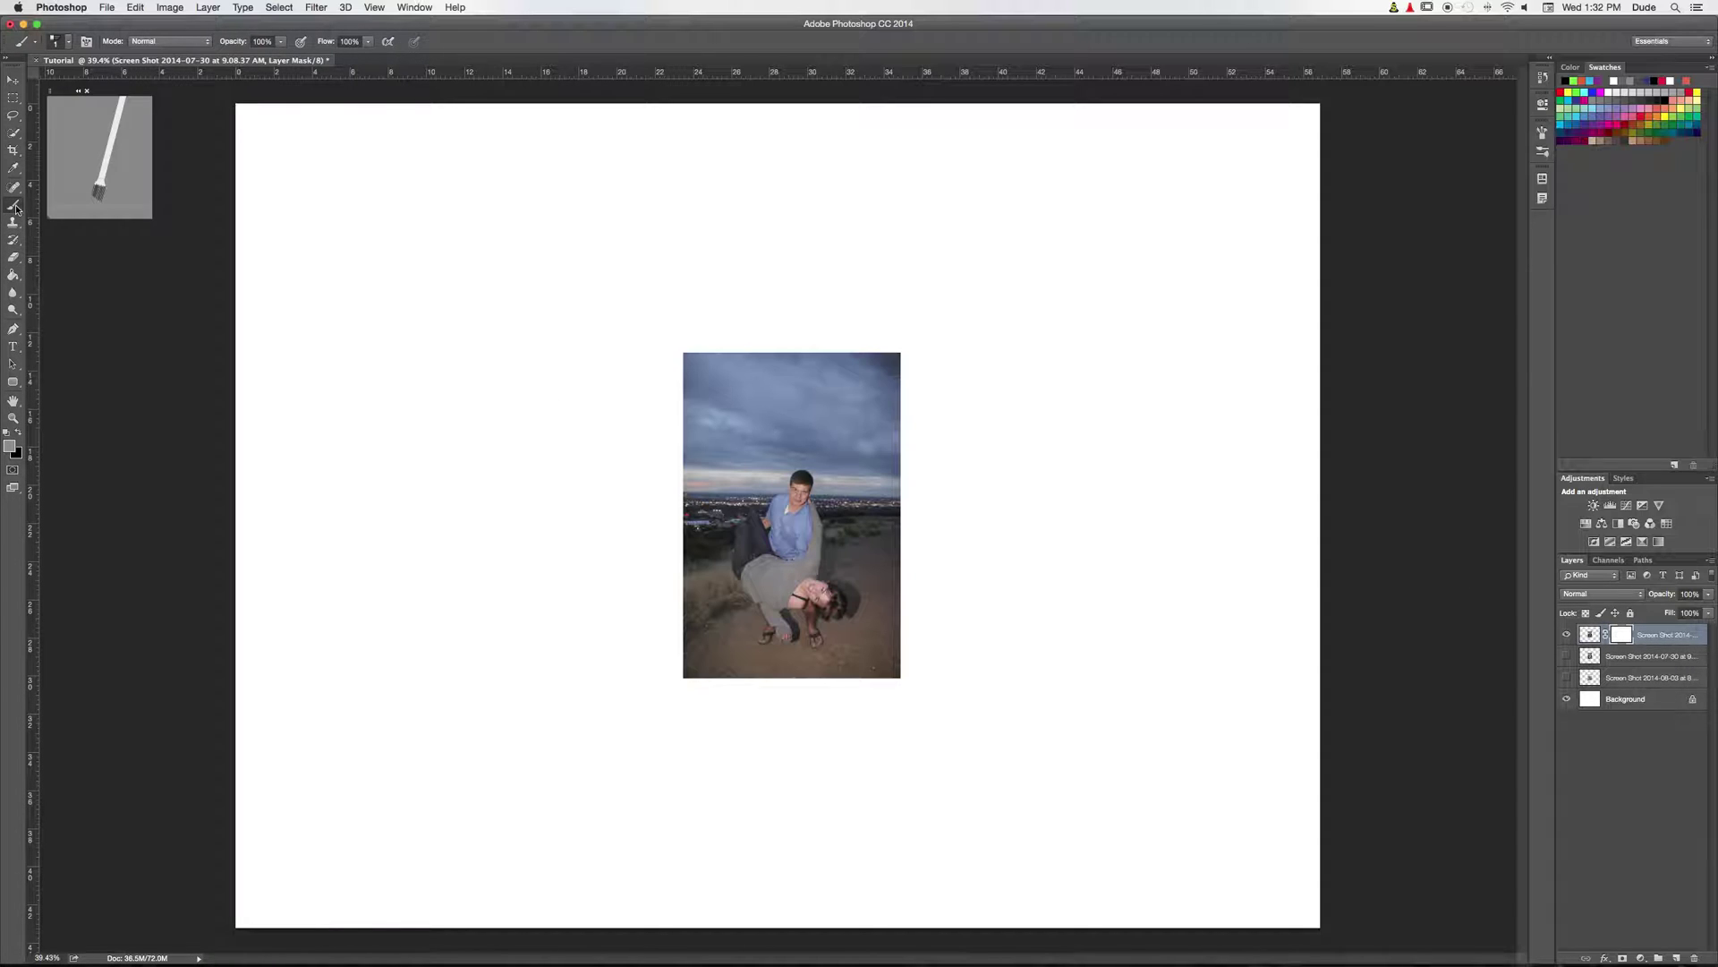
left_click(68, 43)
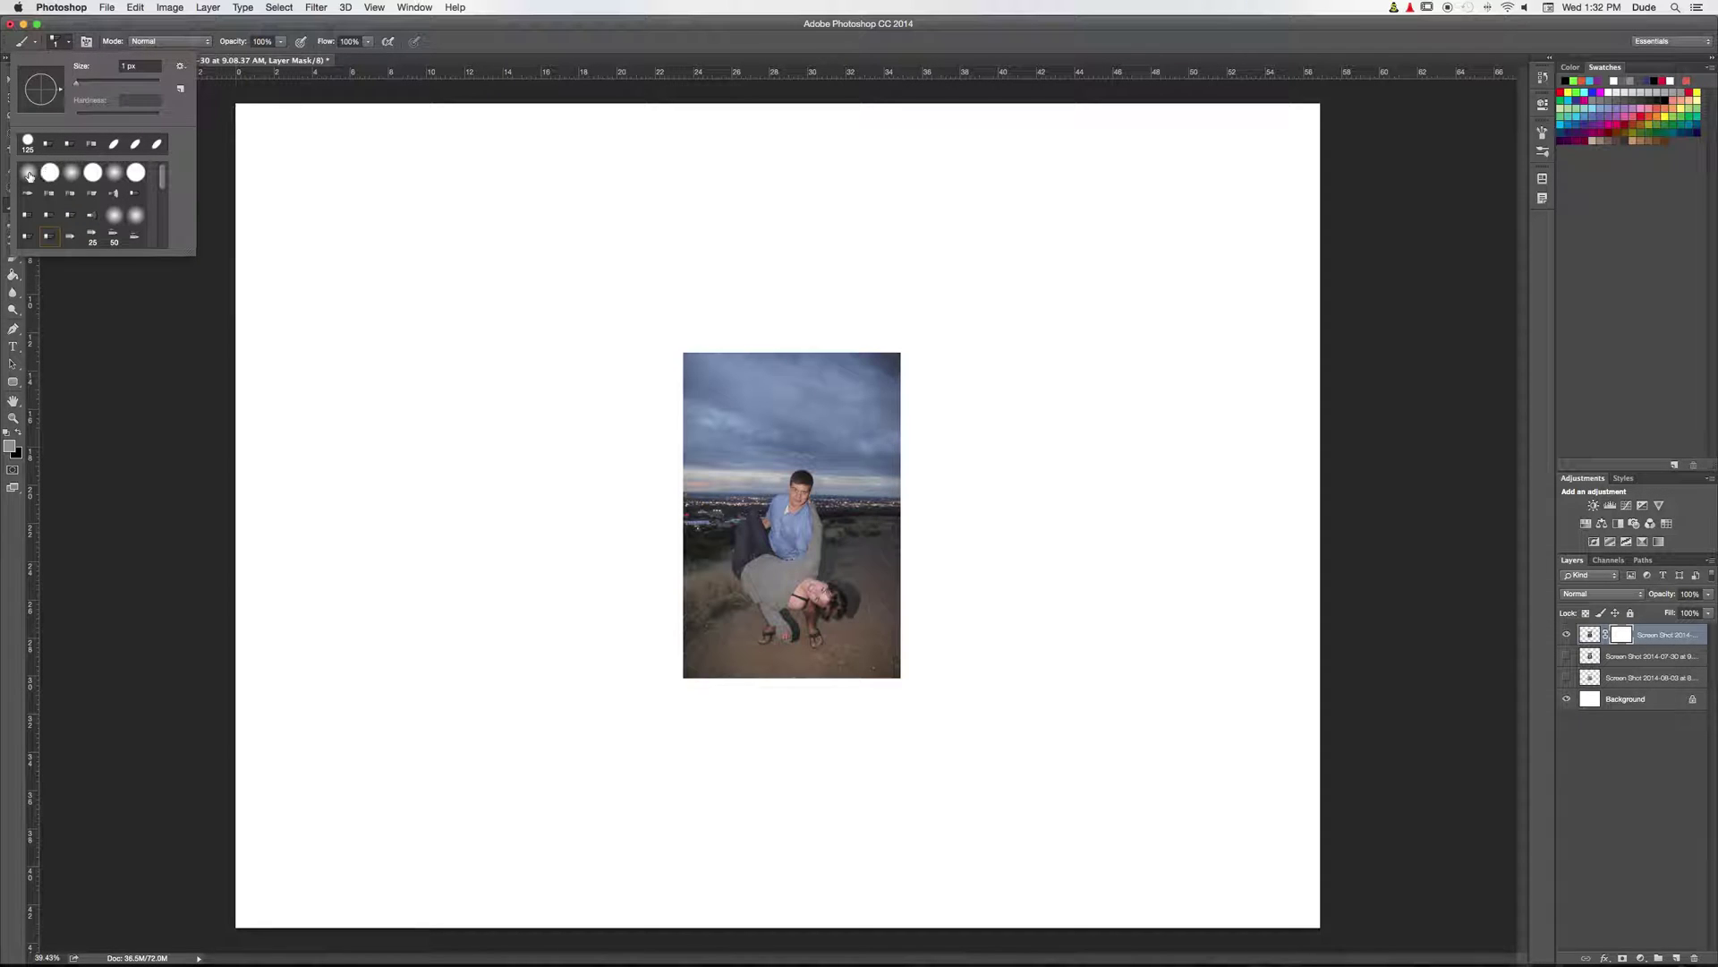
left_click(50, 172)
left_click_drag(79, 85, 117, 86)
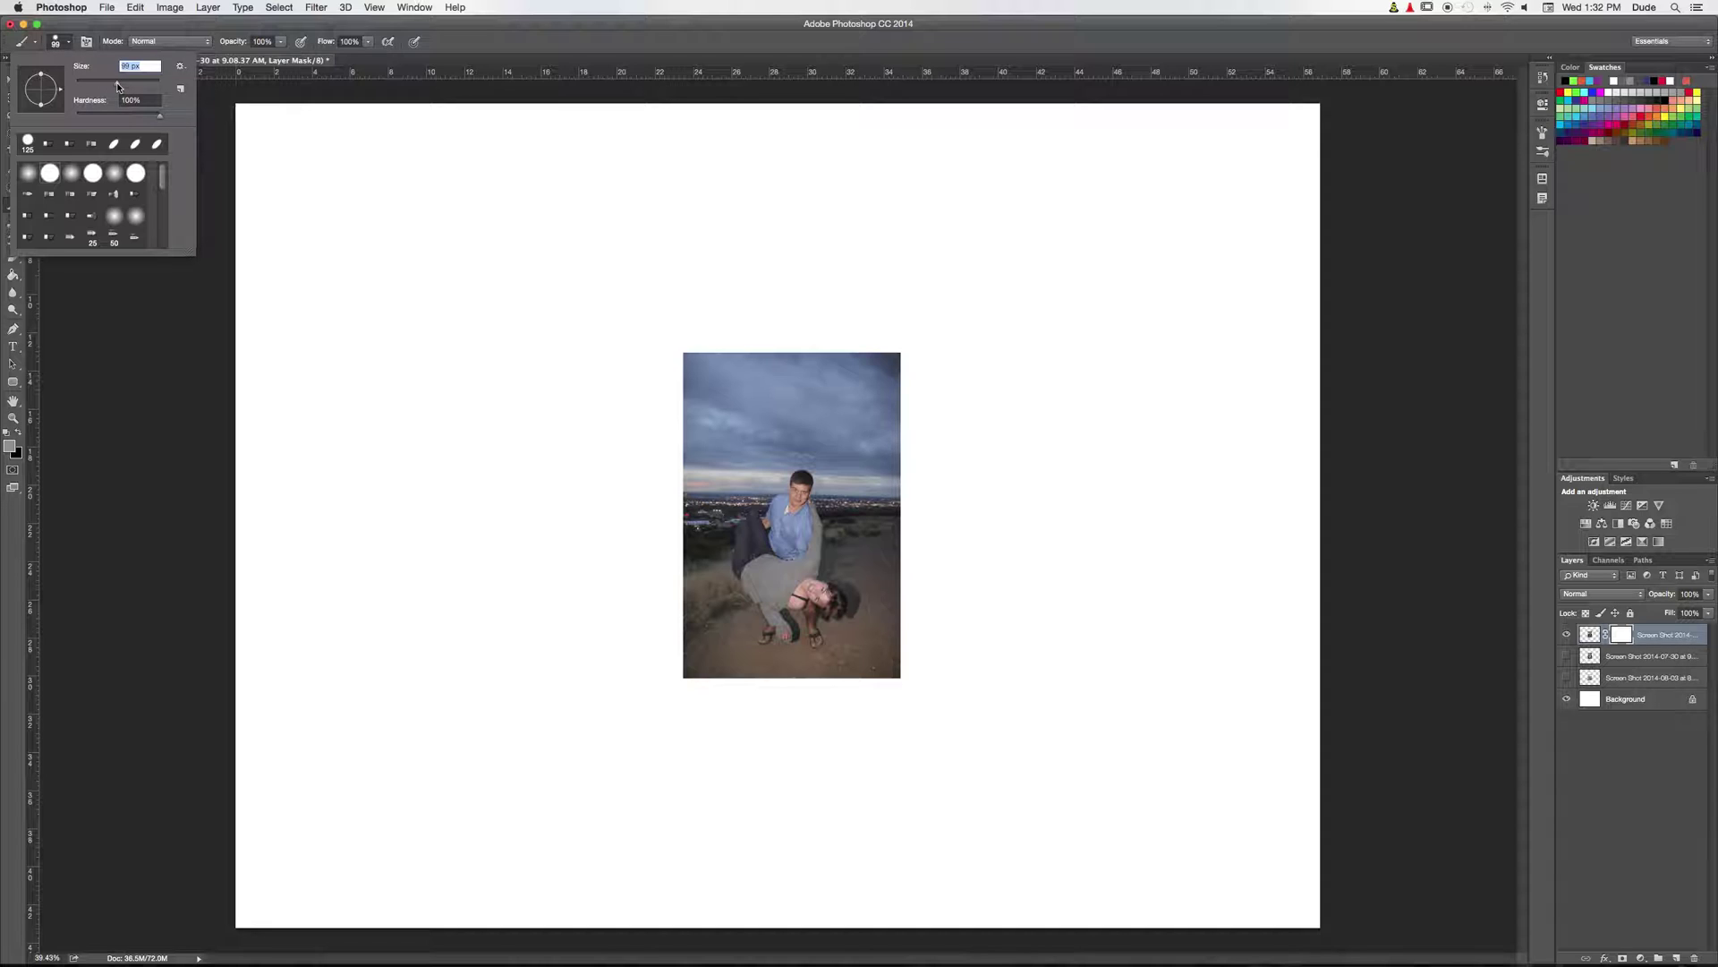
left_click(68, 355)
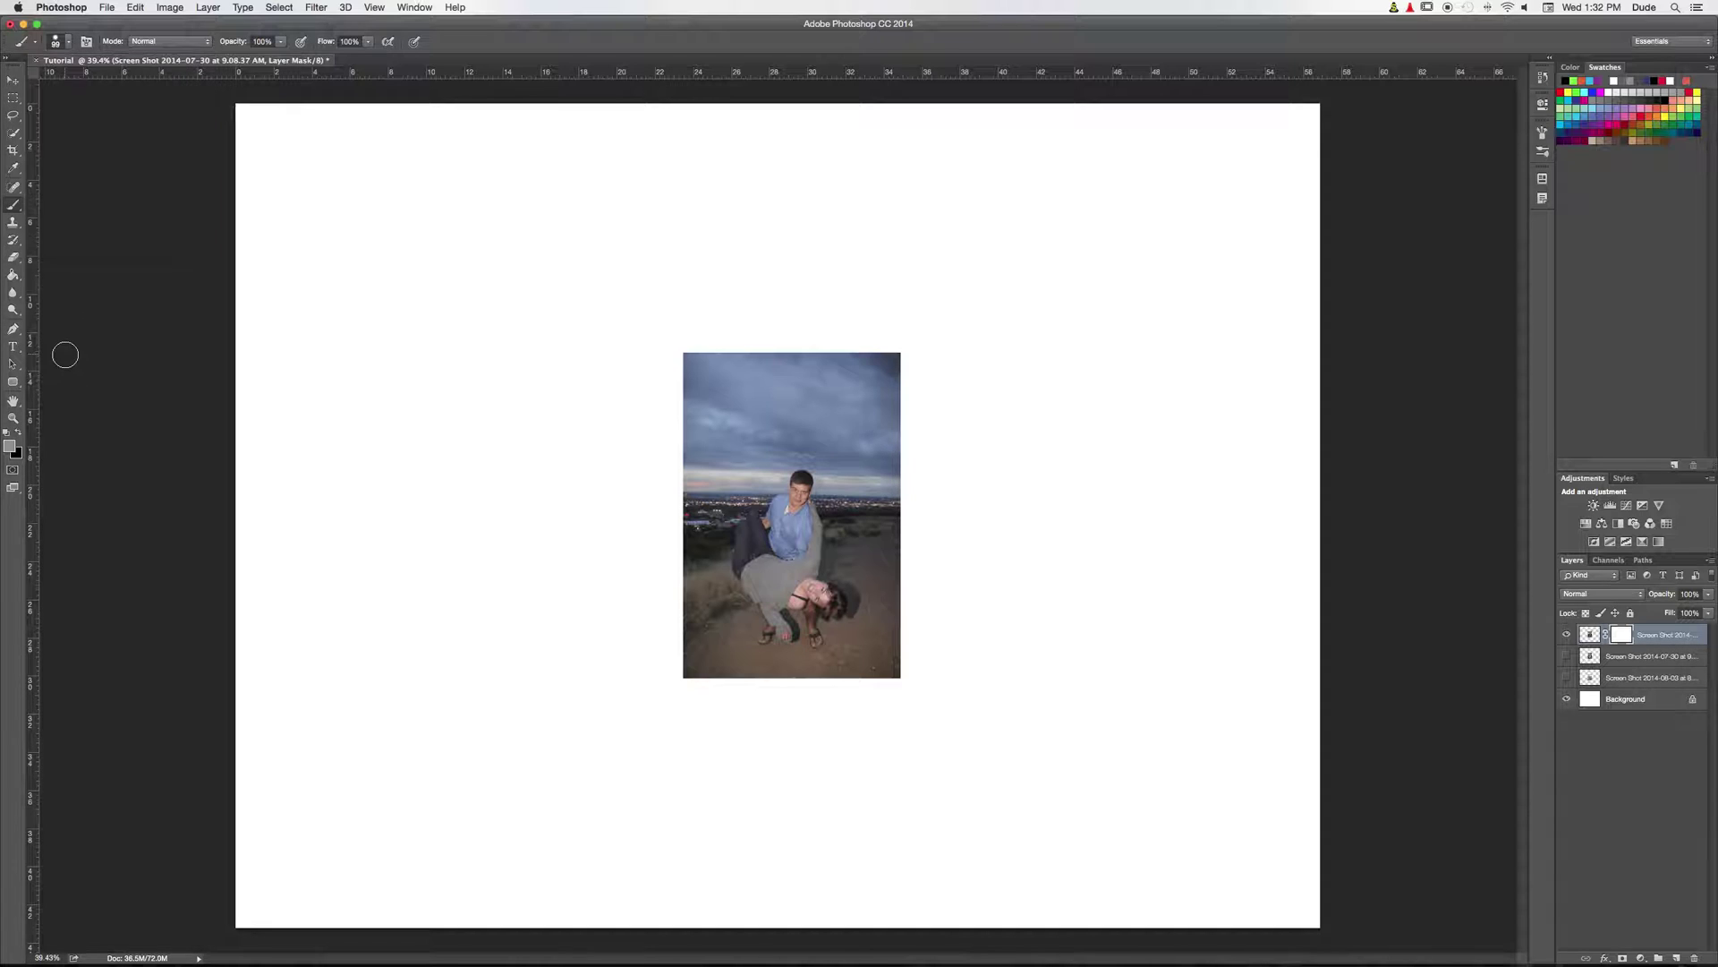
Step: Paint black on the layer mask to hide a wide band across the photo's horizon and the man's upper body
left_click(19, 434)
mouse_move(865, 446)
left_mouse_down()
mouse_move(876, 480)
mouse_move(877, 555)
left_mouse_up()
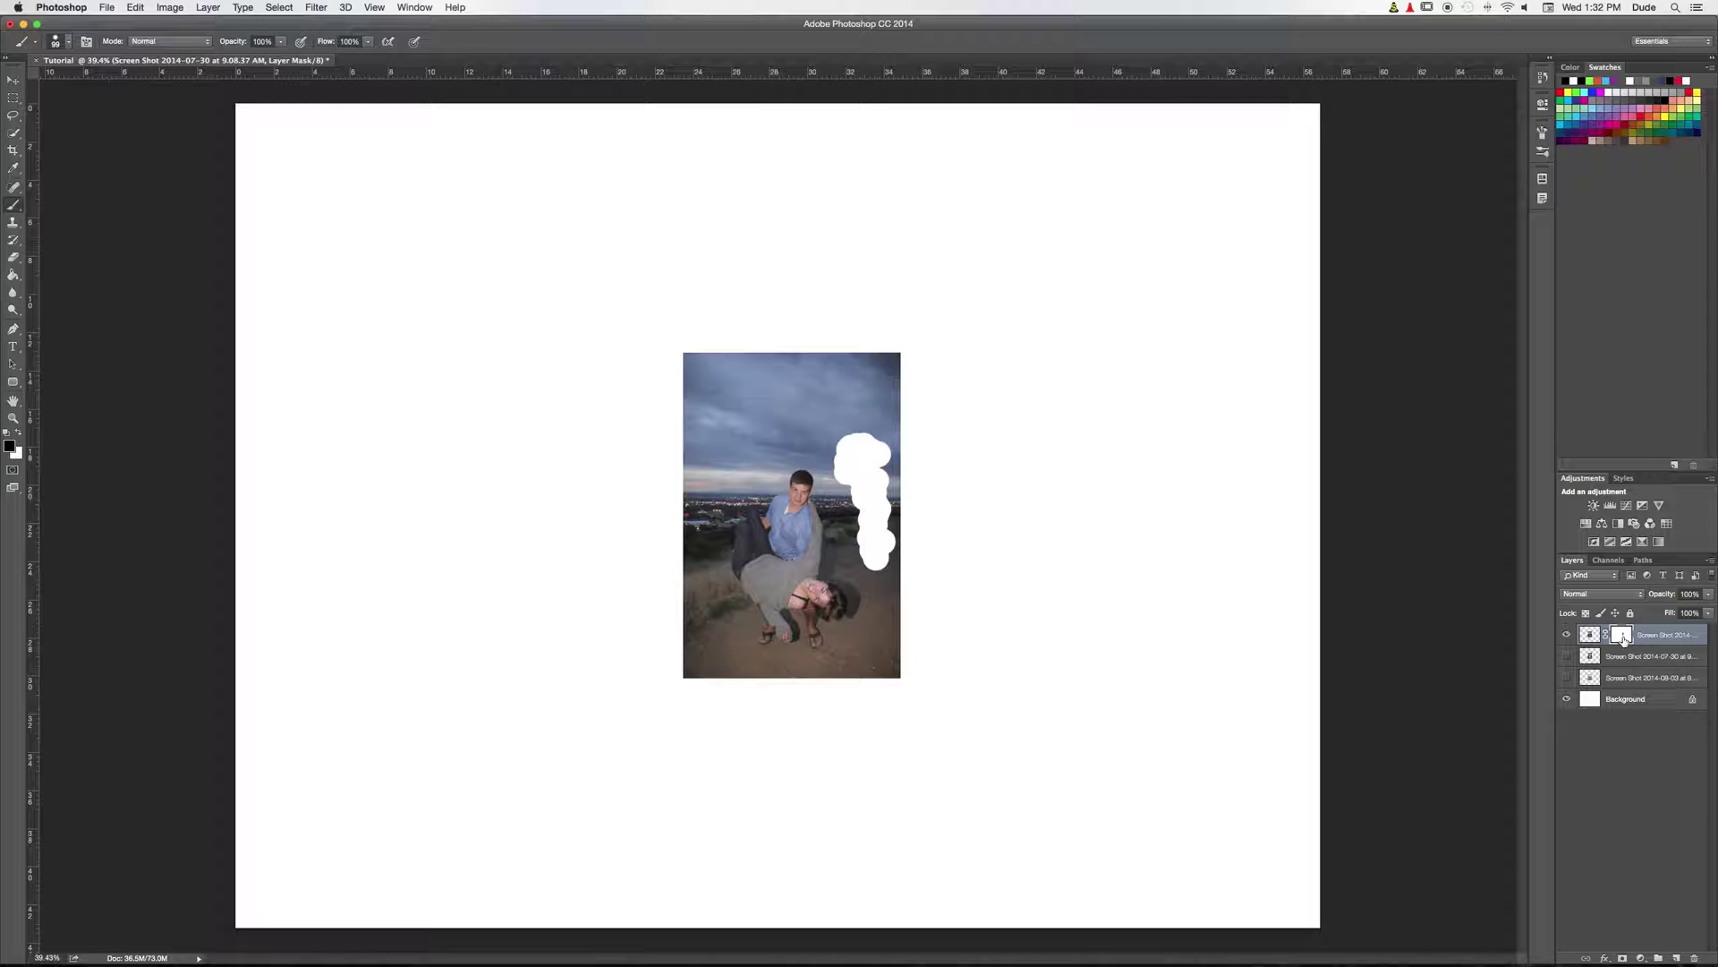
mouse_move(660, 422)
left_mouse_down()
mouse_move(947, 446)
mouse_move(752, 468)
mouse_move(792, 495)
mouse_move(750, 535)
mouse_move(806, 545)
left_mouse_up()
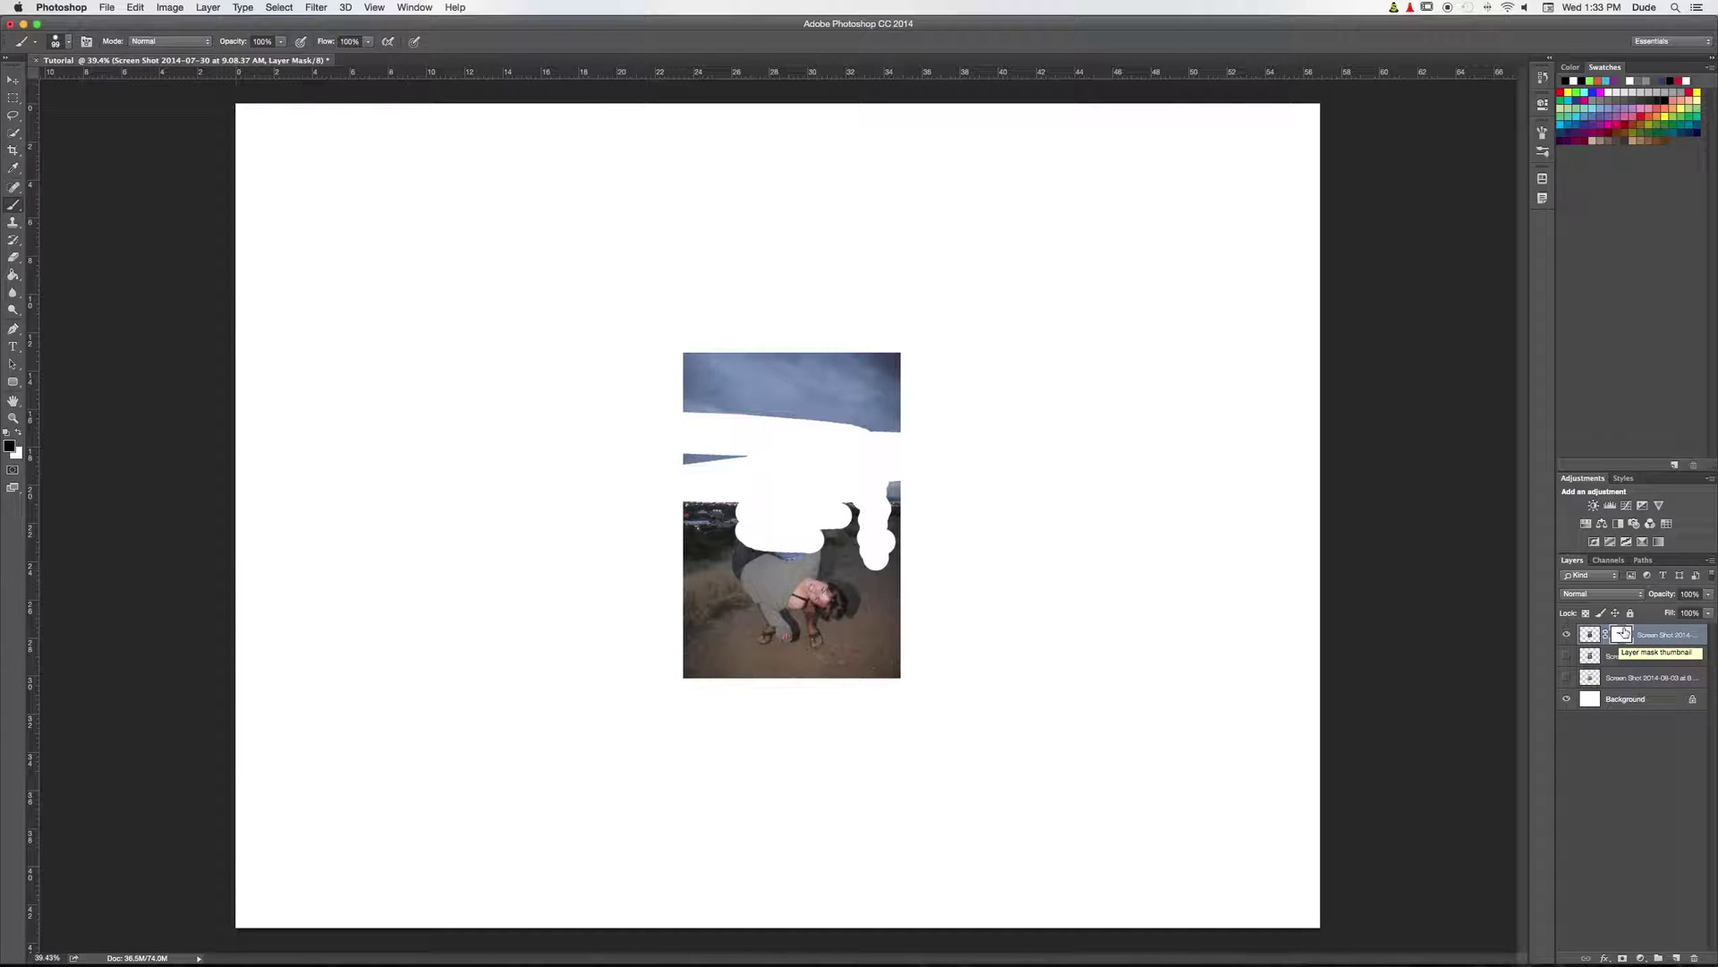
left_click_drag(737, 464, 660, 460)
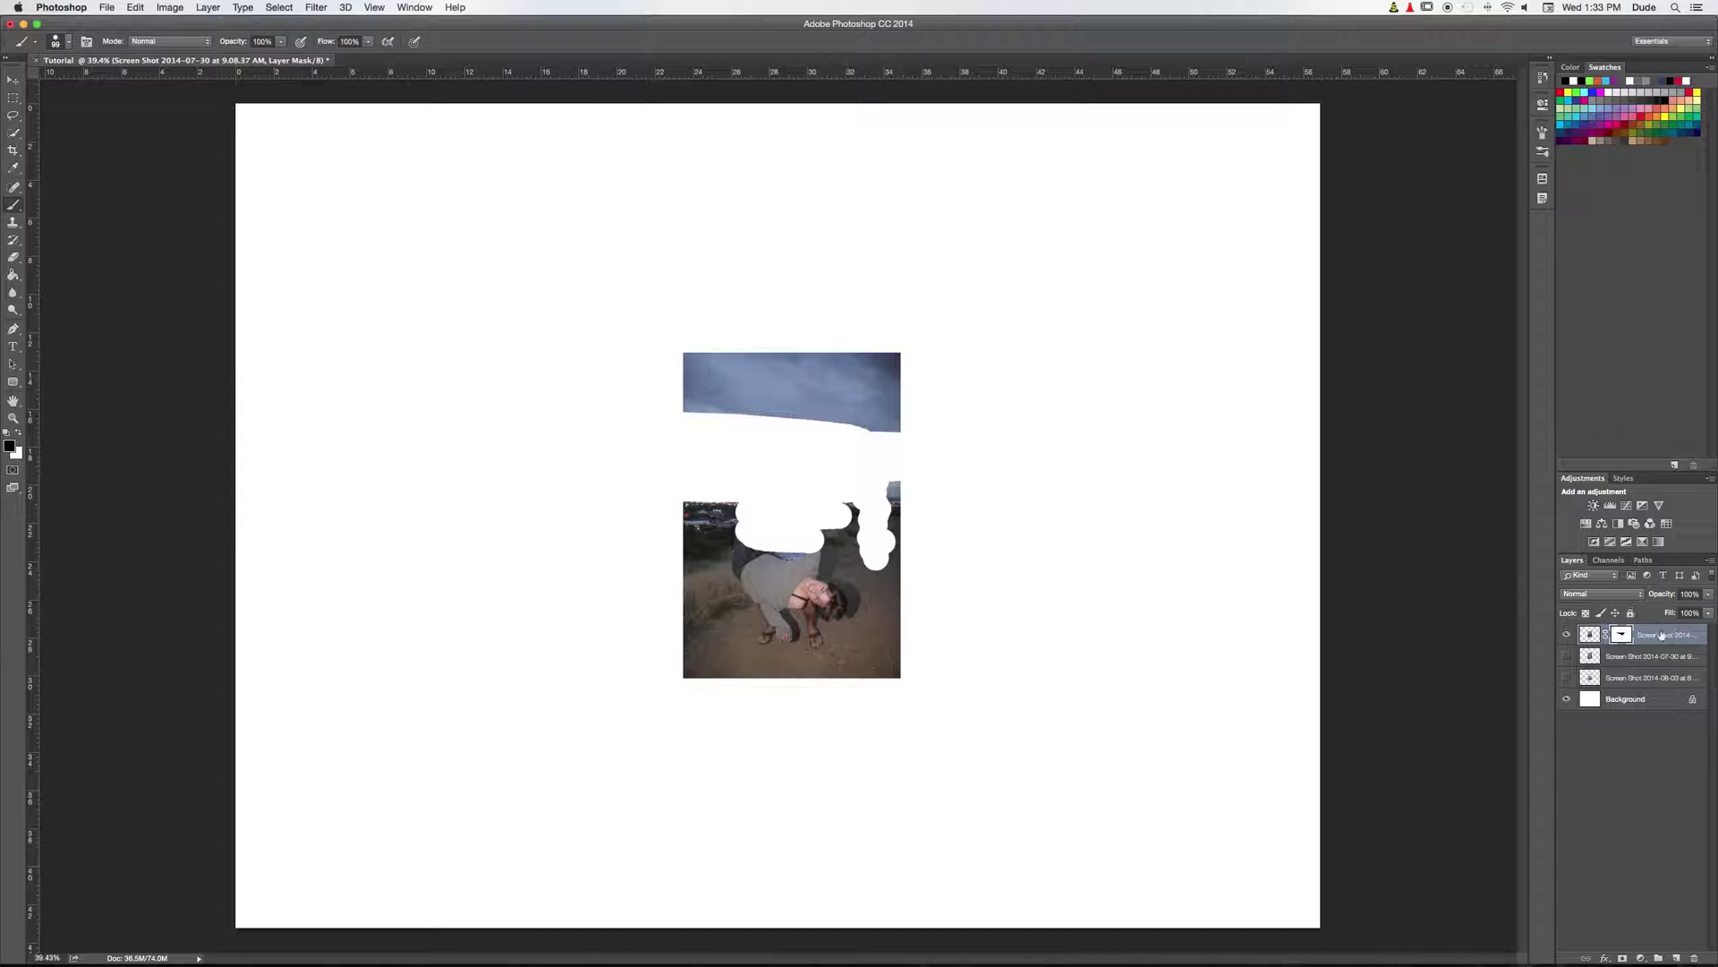
mouse_move(811, 490)
left_mouse_down()
mouse_move(978, 492)
mouse_move(815, 510)
mouse_move(865, 527)
mouse_move(809, 540)
mouse_move(880, 547)
left_mouse_up()
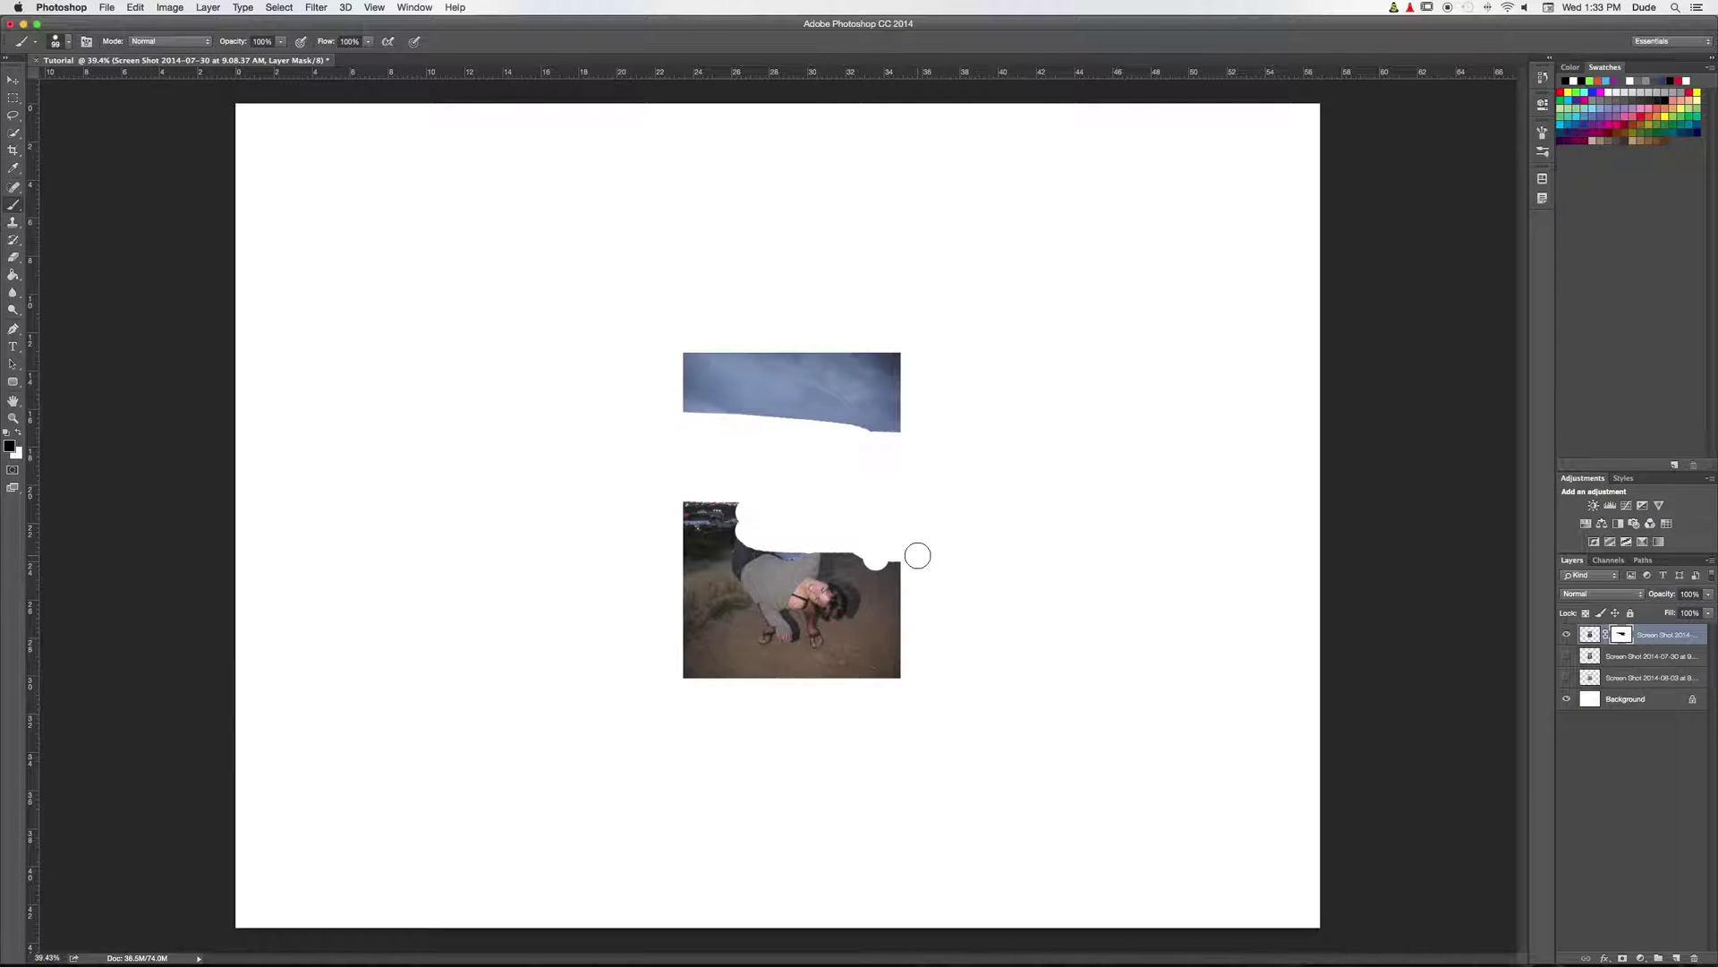
left_click_drag(917, 557, 735, 537)
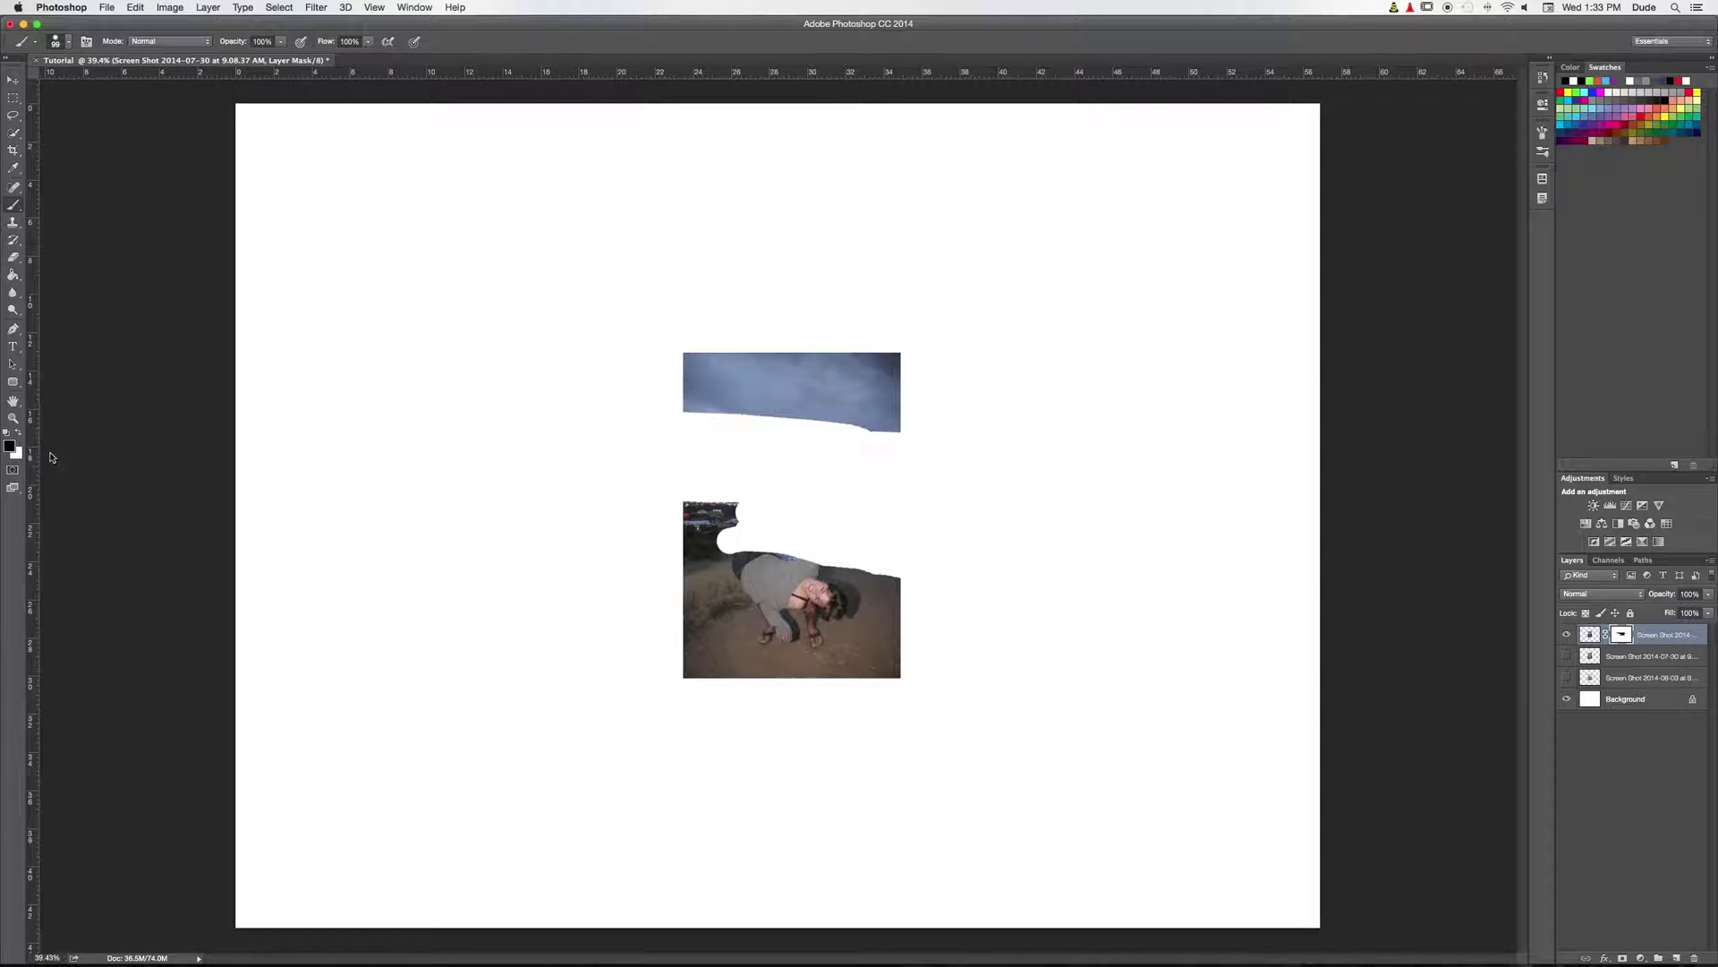
Step: Paint white on the layer mask, enlarging the brush to 300 px, to restore all hidden parts of the photo
left_click(19, 433)
mouse_move(695, 426)
left_mouse_down()
mouse_move(687, 411)
mouse_move(688, 498)
left_mouse_up()
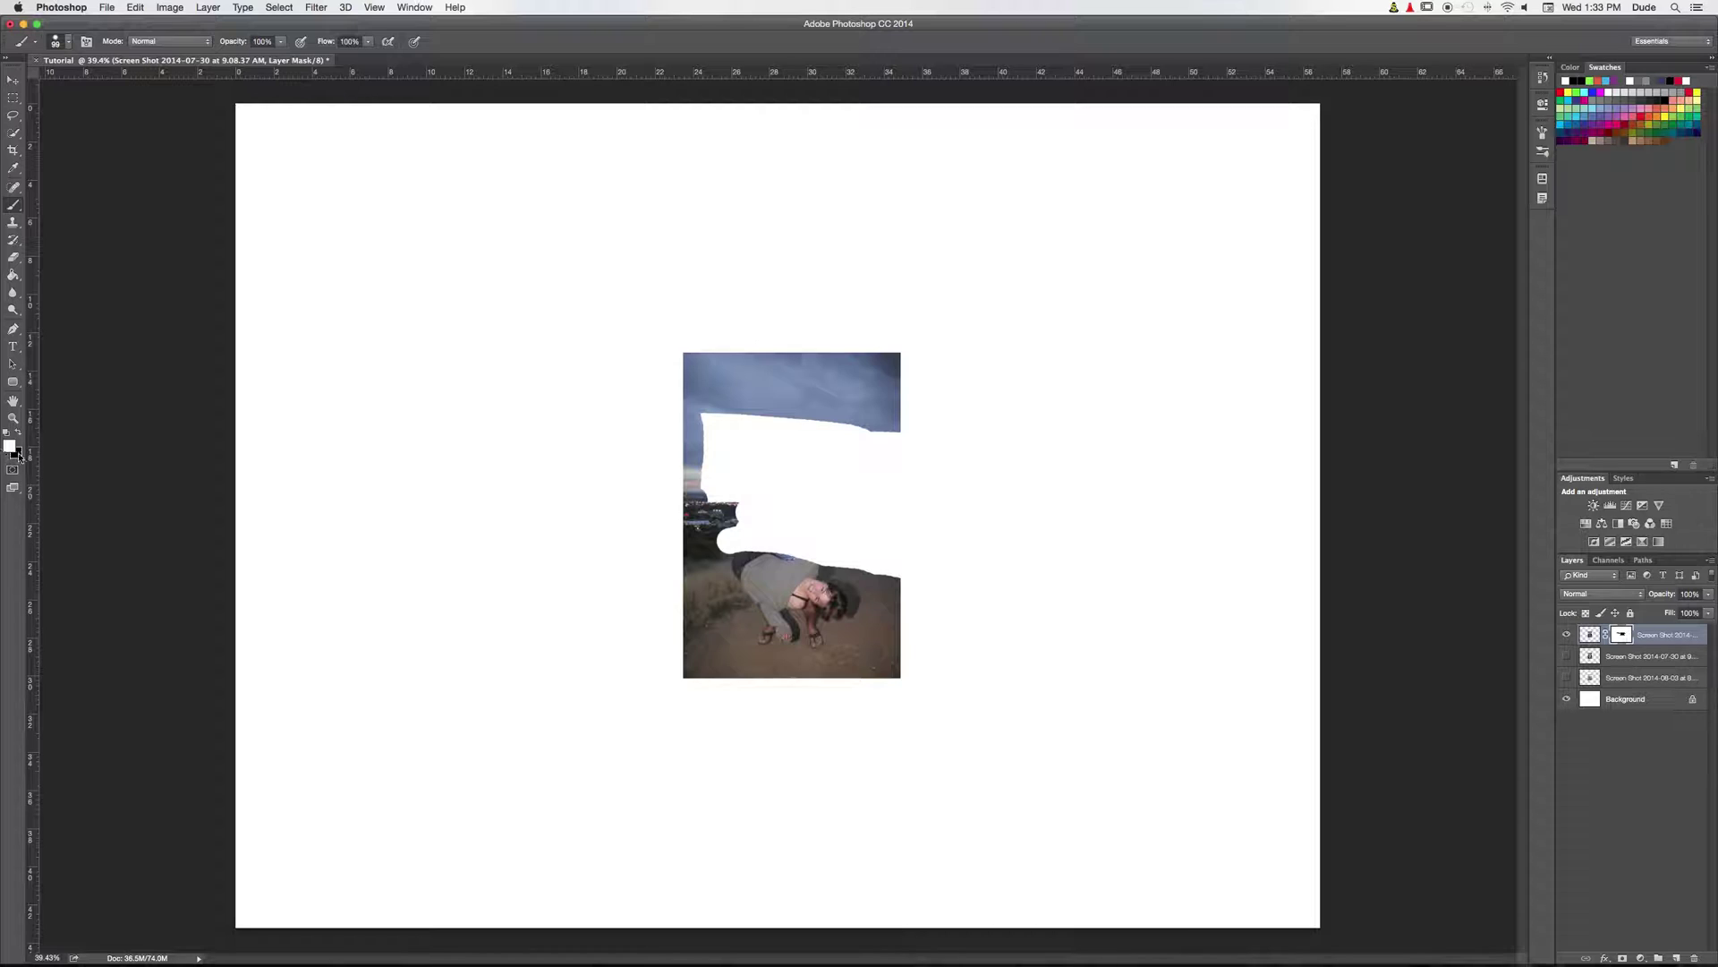
key("bracketright")
key("bracketright")
key("bracketright")
key("bracketright")
key("bracketright")
key("bracketright")
key("bracketright")
mouse_move(740, 414)
left_mouse_down()
mouse_move(729, 545)
mouse_move(749, 551)
mouse_move(767, 435)
mouse_move(803, 430)
mouse_move(801, 549)
mouse_move(837, 486)
mouse_move(848, 388)
mouse_move(905, 556)
left_mouse_up()
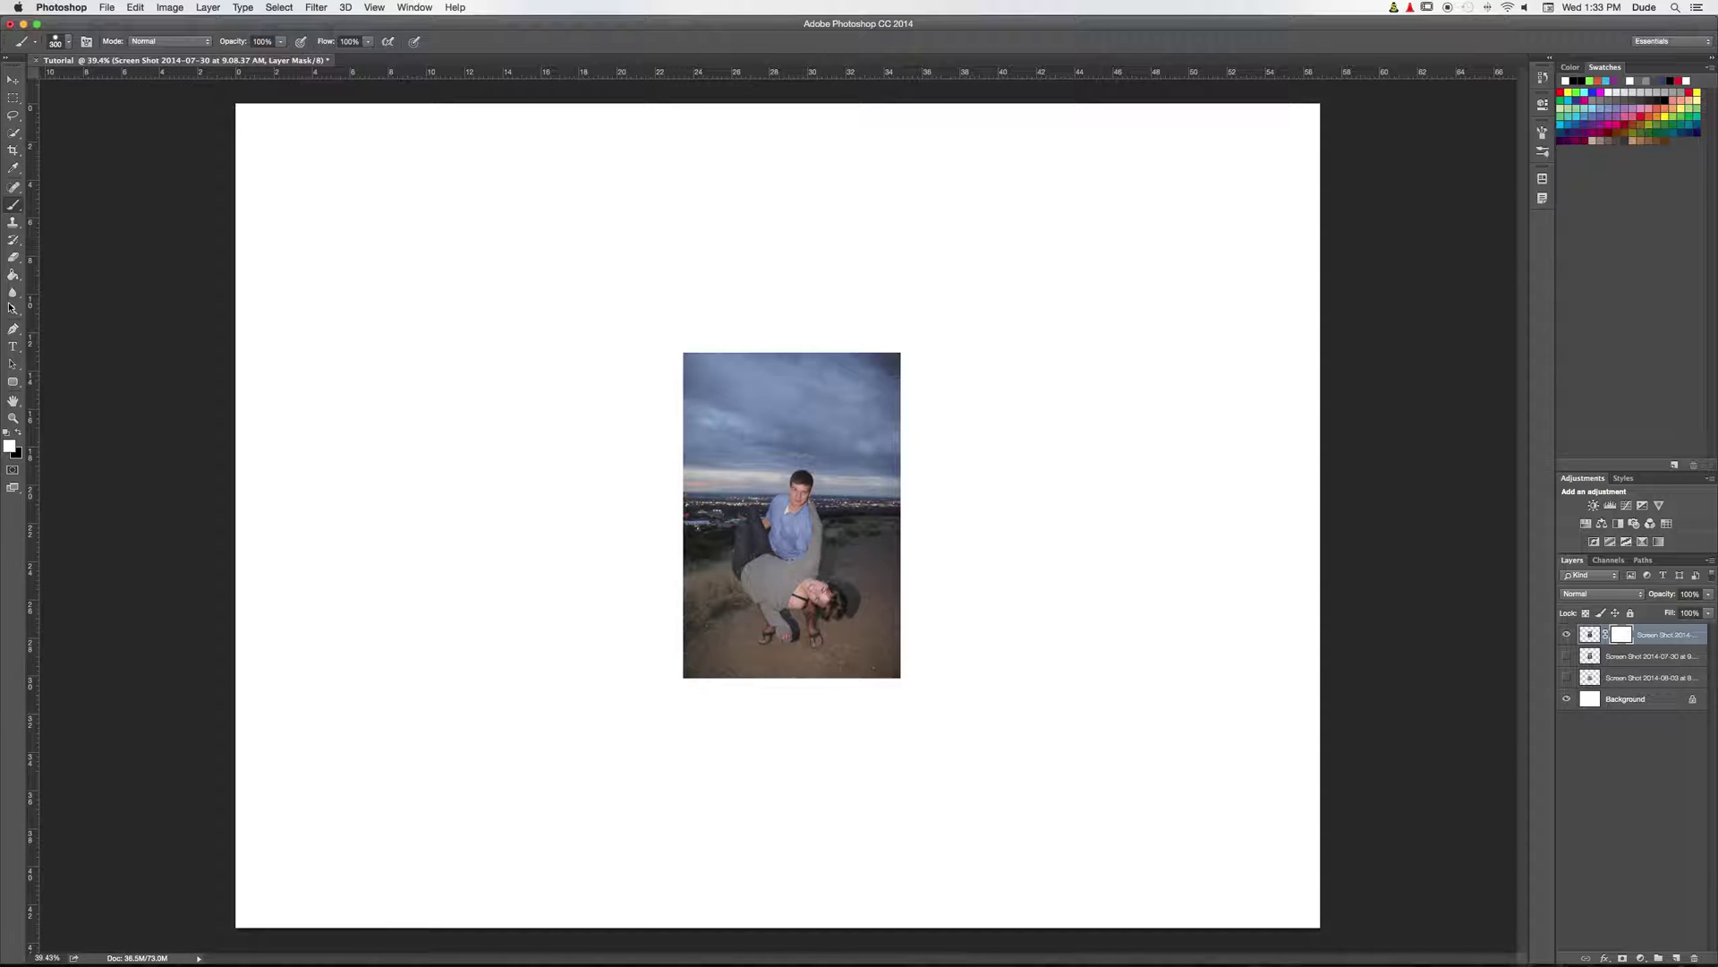
Step: Try painting mid-grey #868686 on the layer mask over the middle of the photo for partial transparency, and undo it
left_click(10, 445)
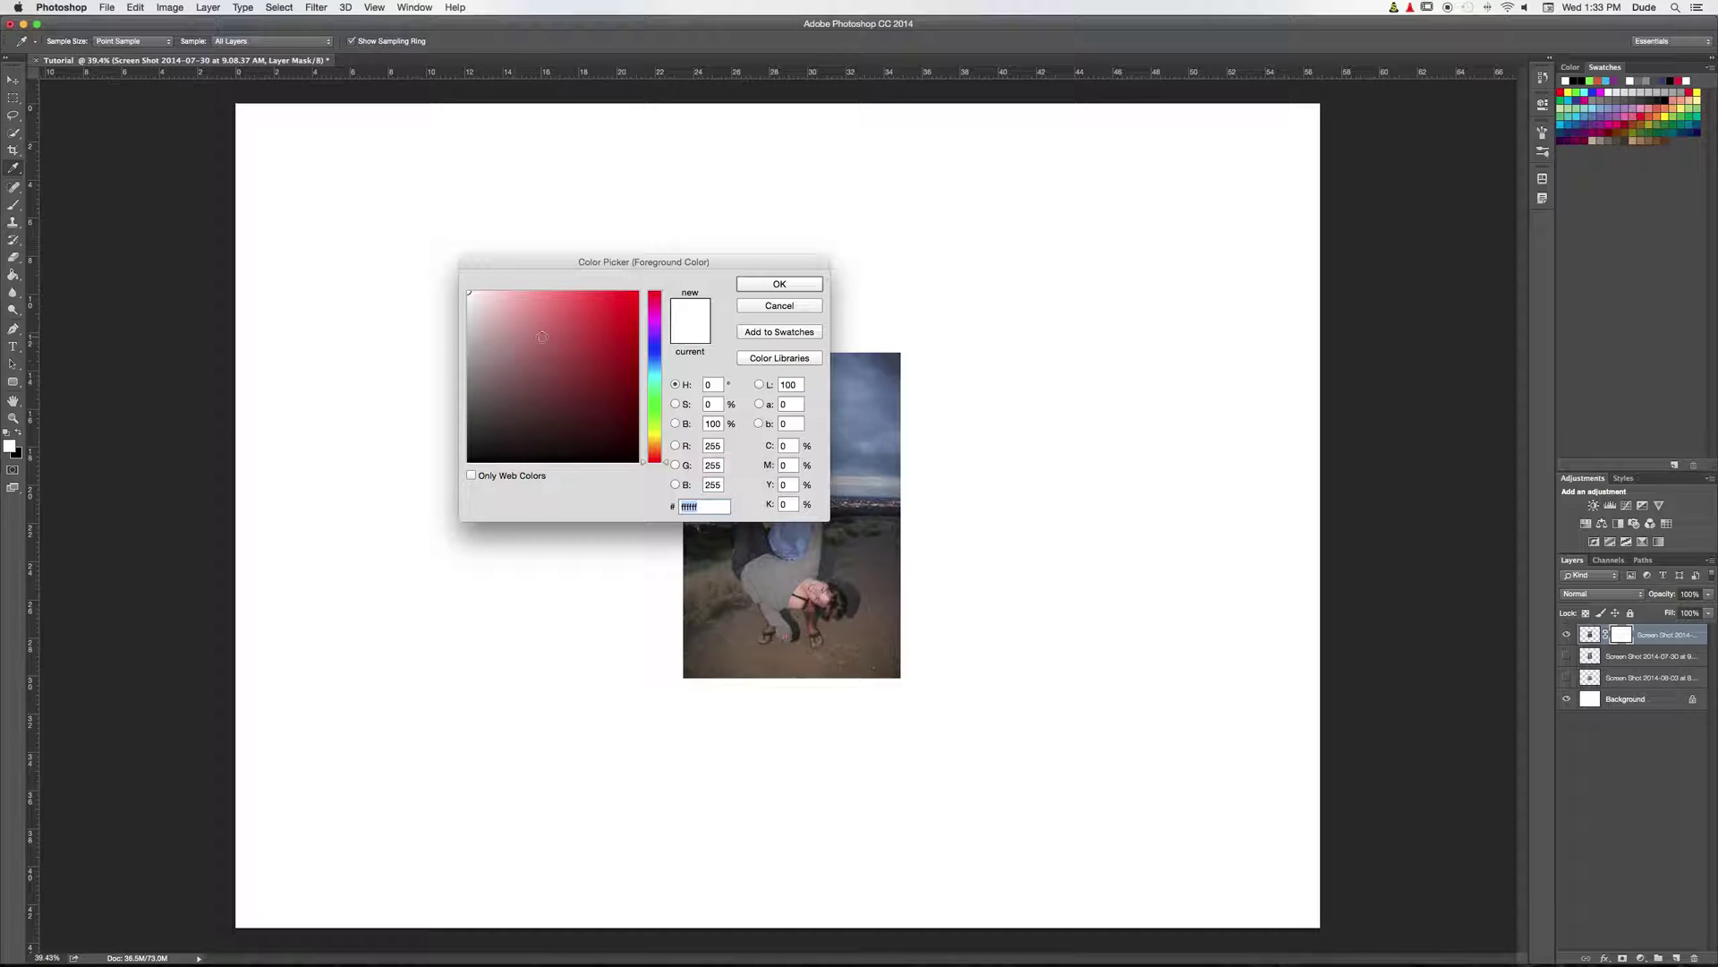
mouse_move(537, 354)
left_mouse_down()
mouse_move(422, 333)
mouse_move(406, 388)
mouse_move(410, 352)
mouse_move(414, 373)
left_mouse_up()
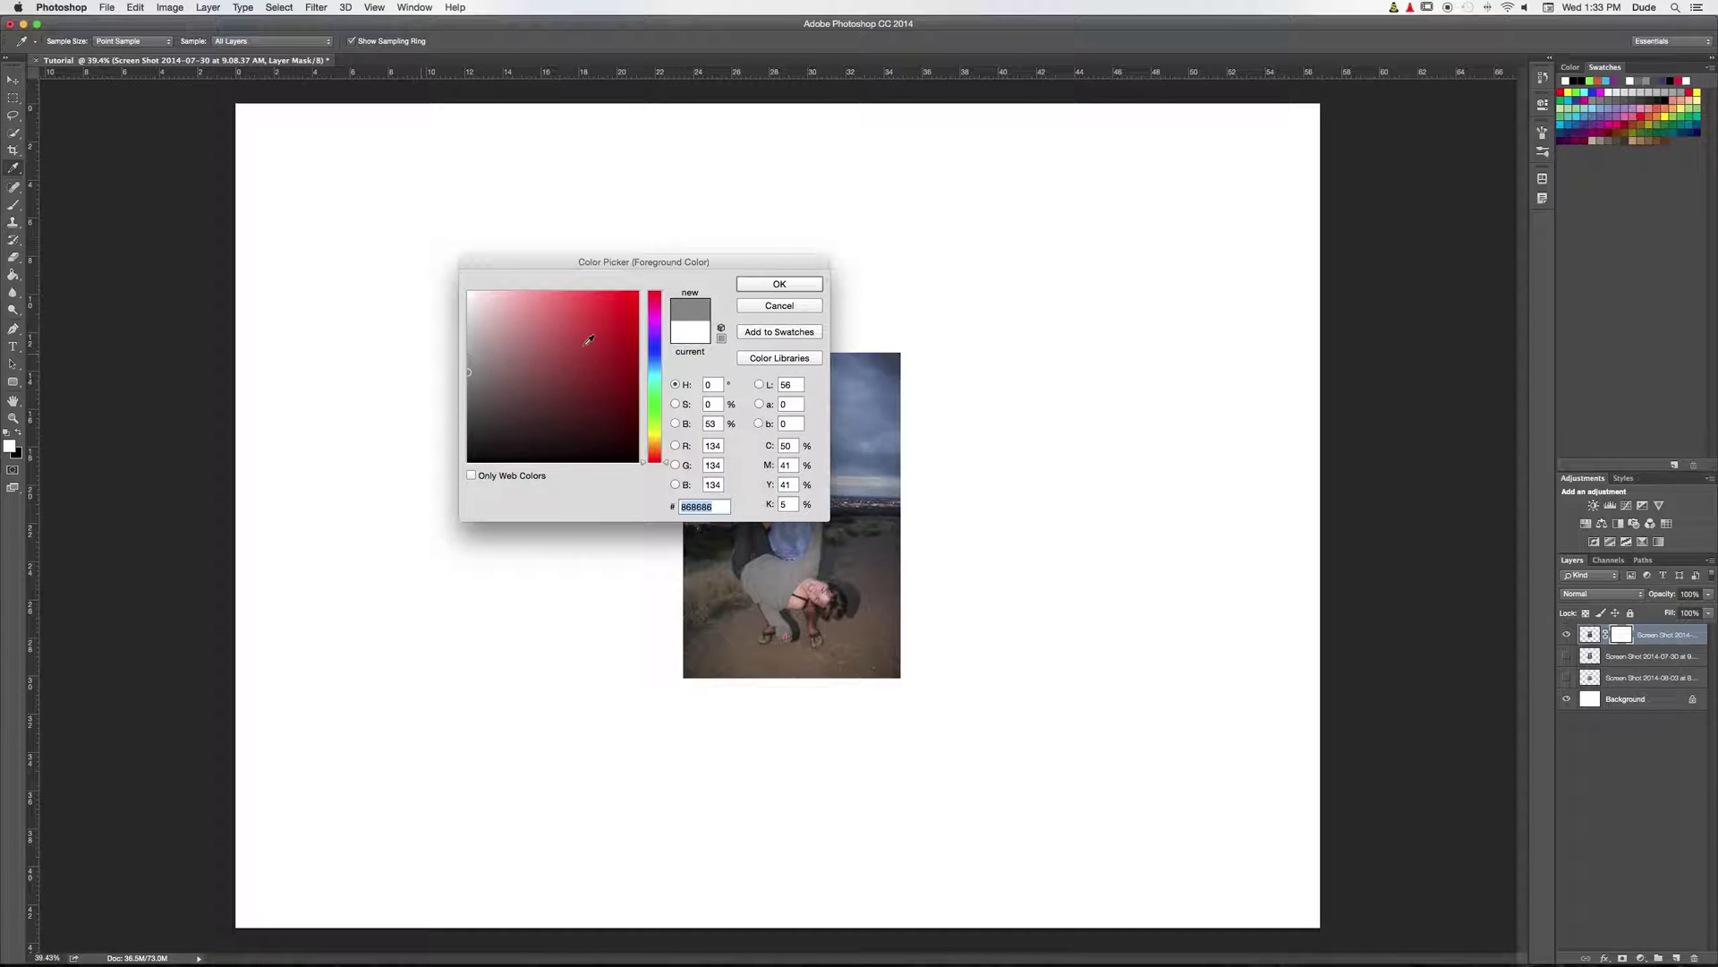
left_click(750, 286)
key("b")
mouse_move(832, 448)
left_mouse_down()
mouse_move(773, 537)
mouse_move(794, 506)
mouse_move(731, 562)
mouse_move(774, 564)
mouse_move(708, 474)
mouse_move(770, 416)
left_mouse_up()
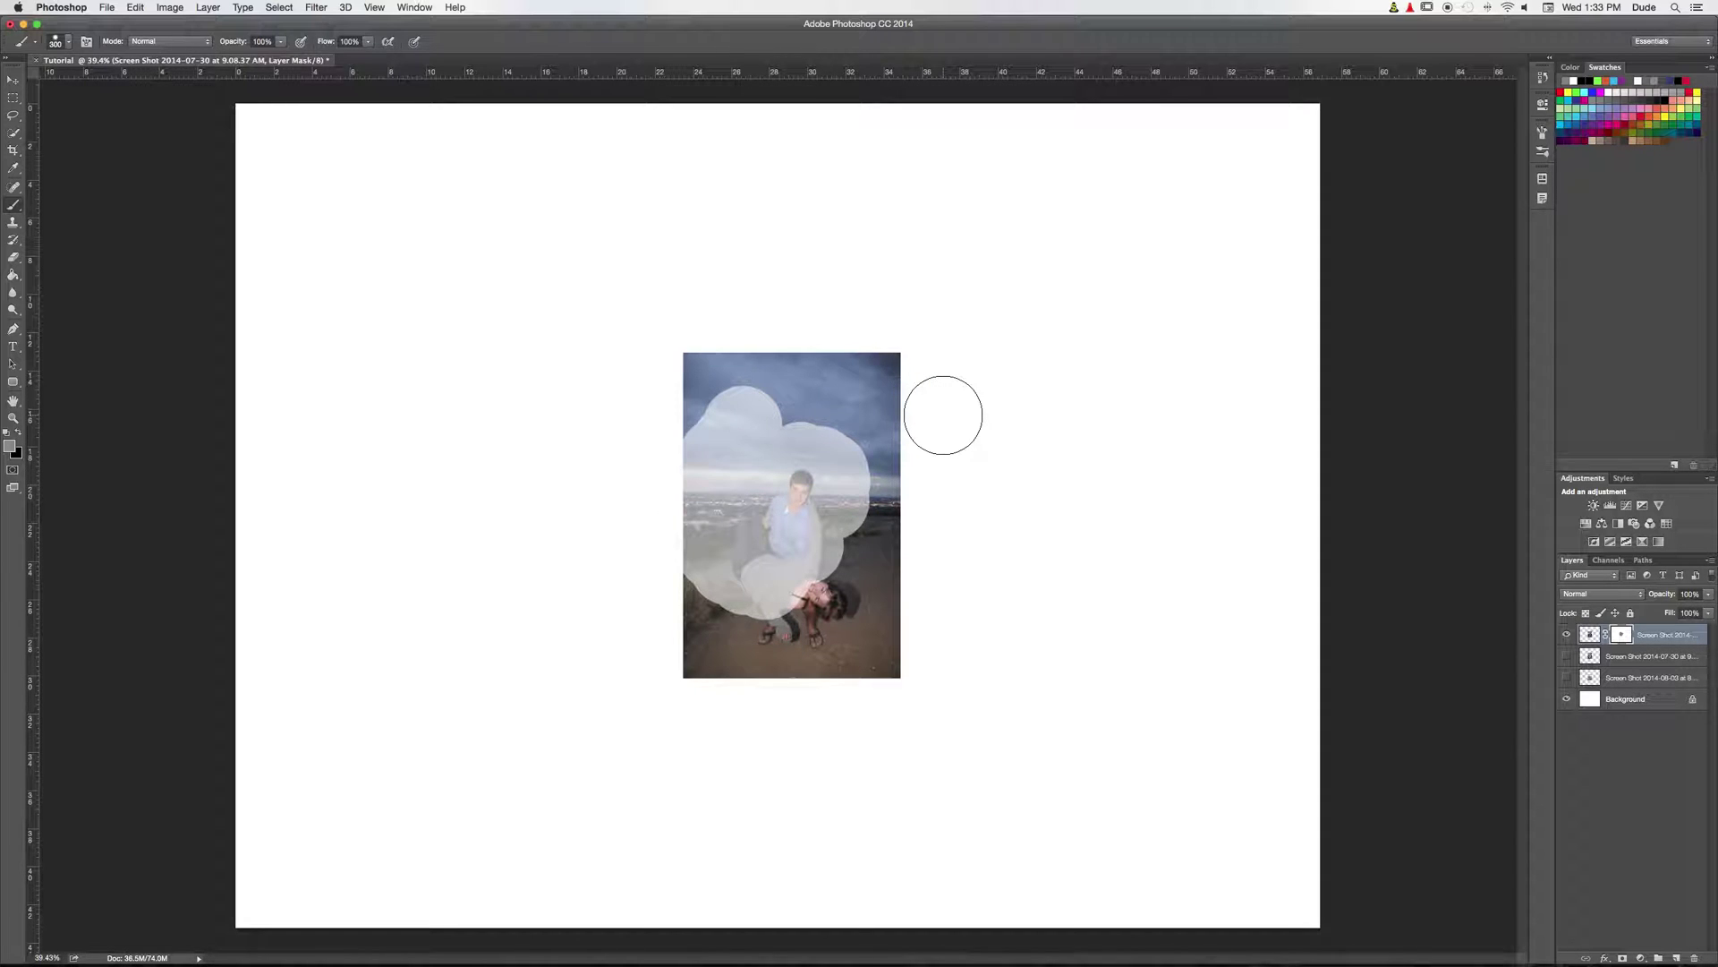
key("super+z")
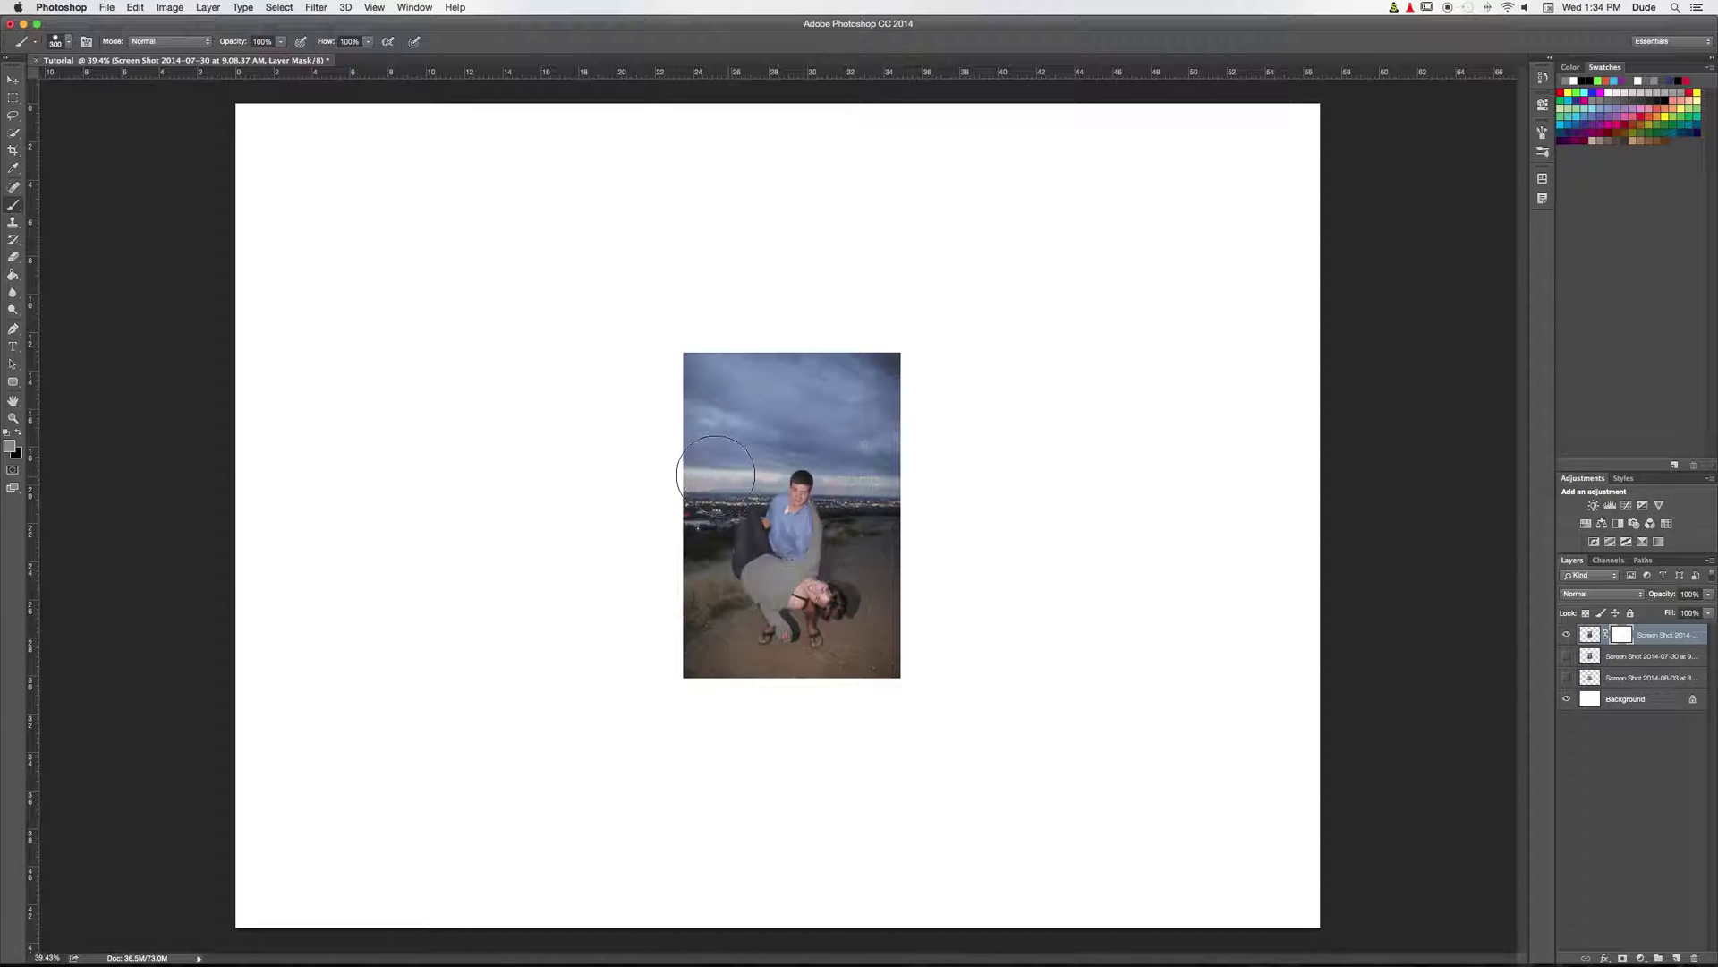
Step: Leave the grey foreground colour unedited and reset the foreground and background colours to their defaults
left_click(11, 445)
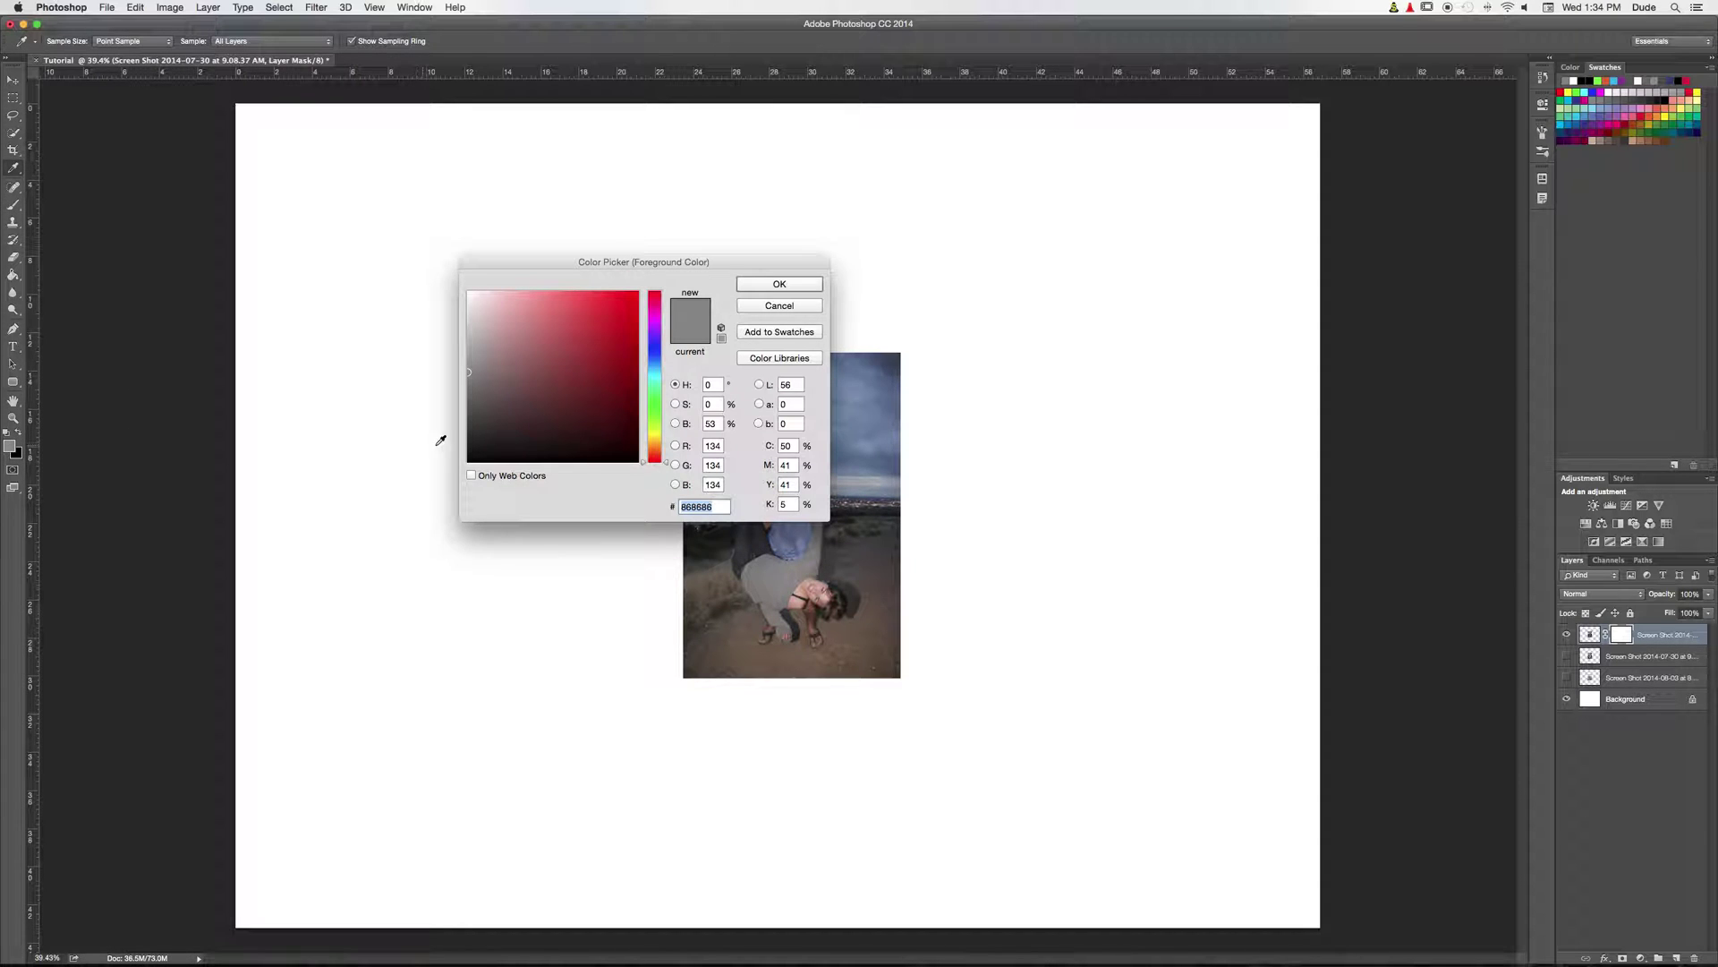
left_click(777, 306)
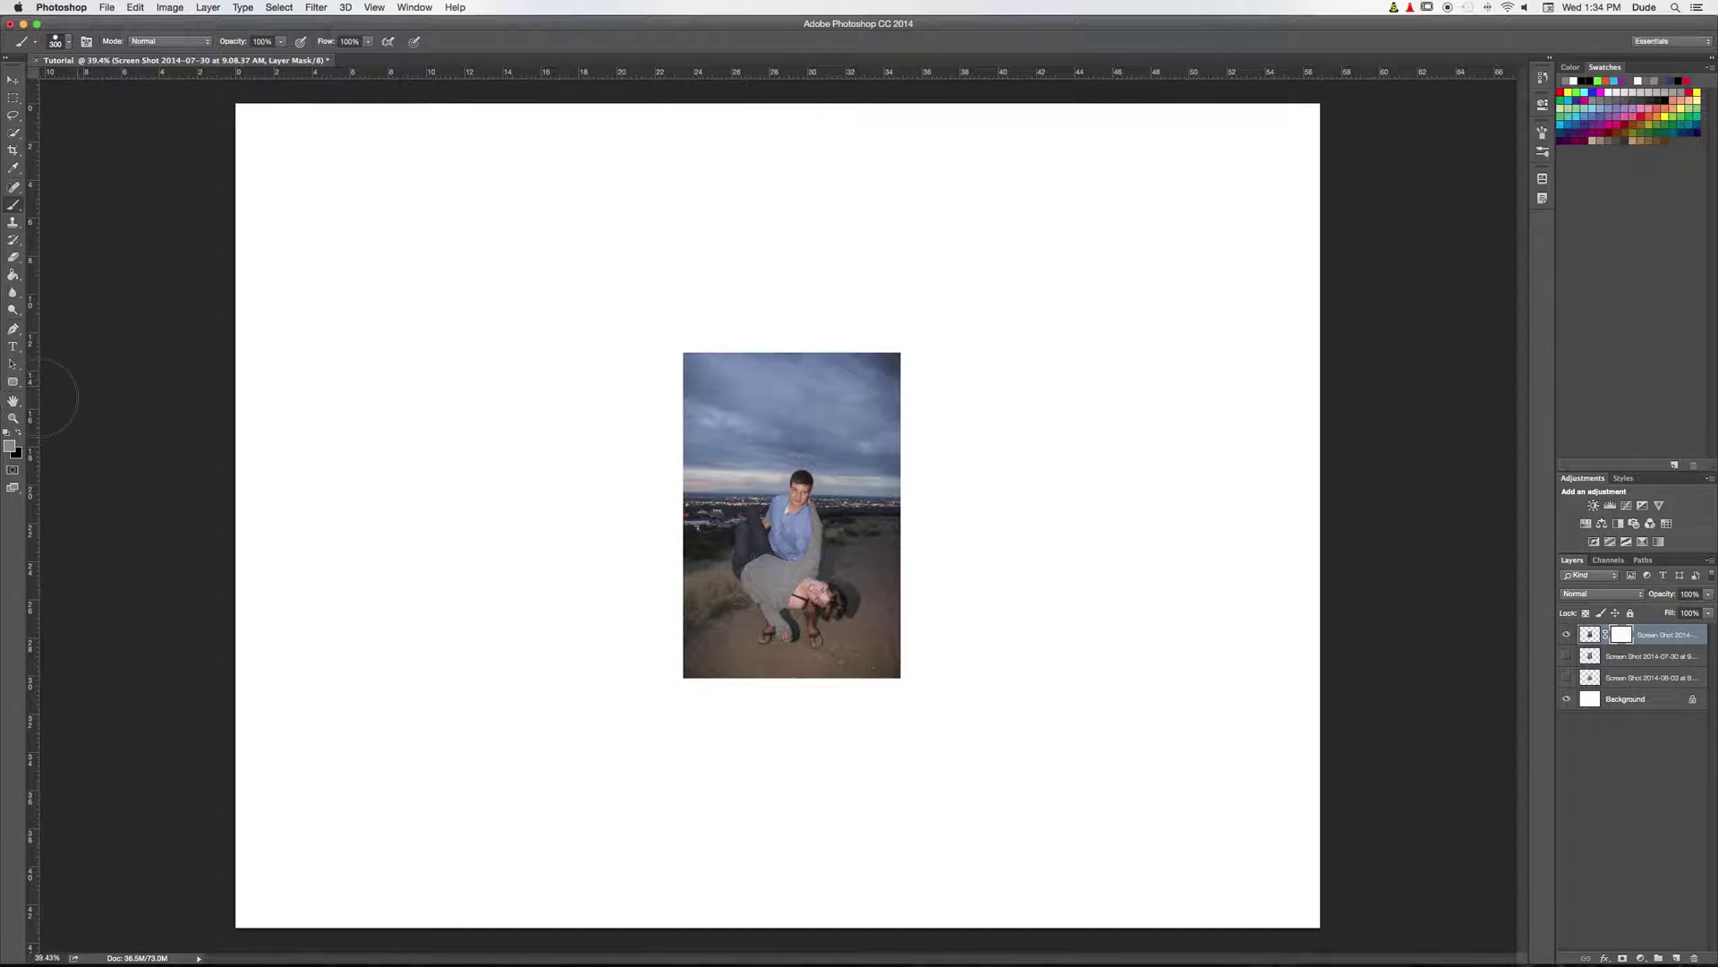
left_click(6, 432)
left_click(13, 82)
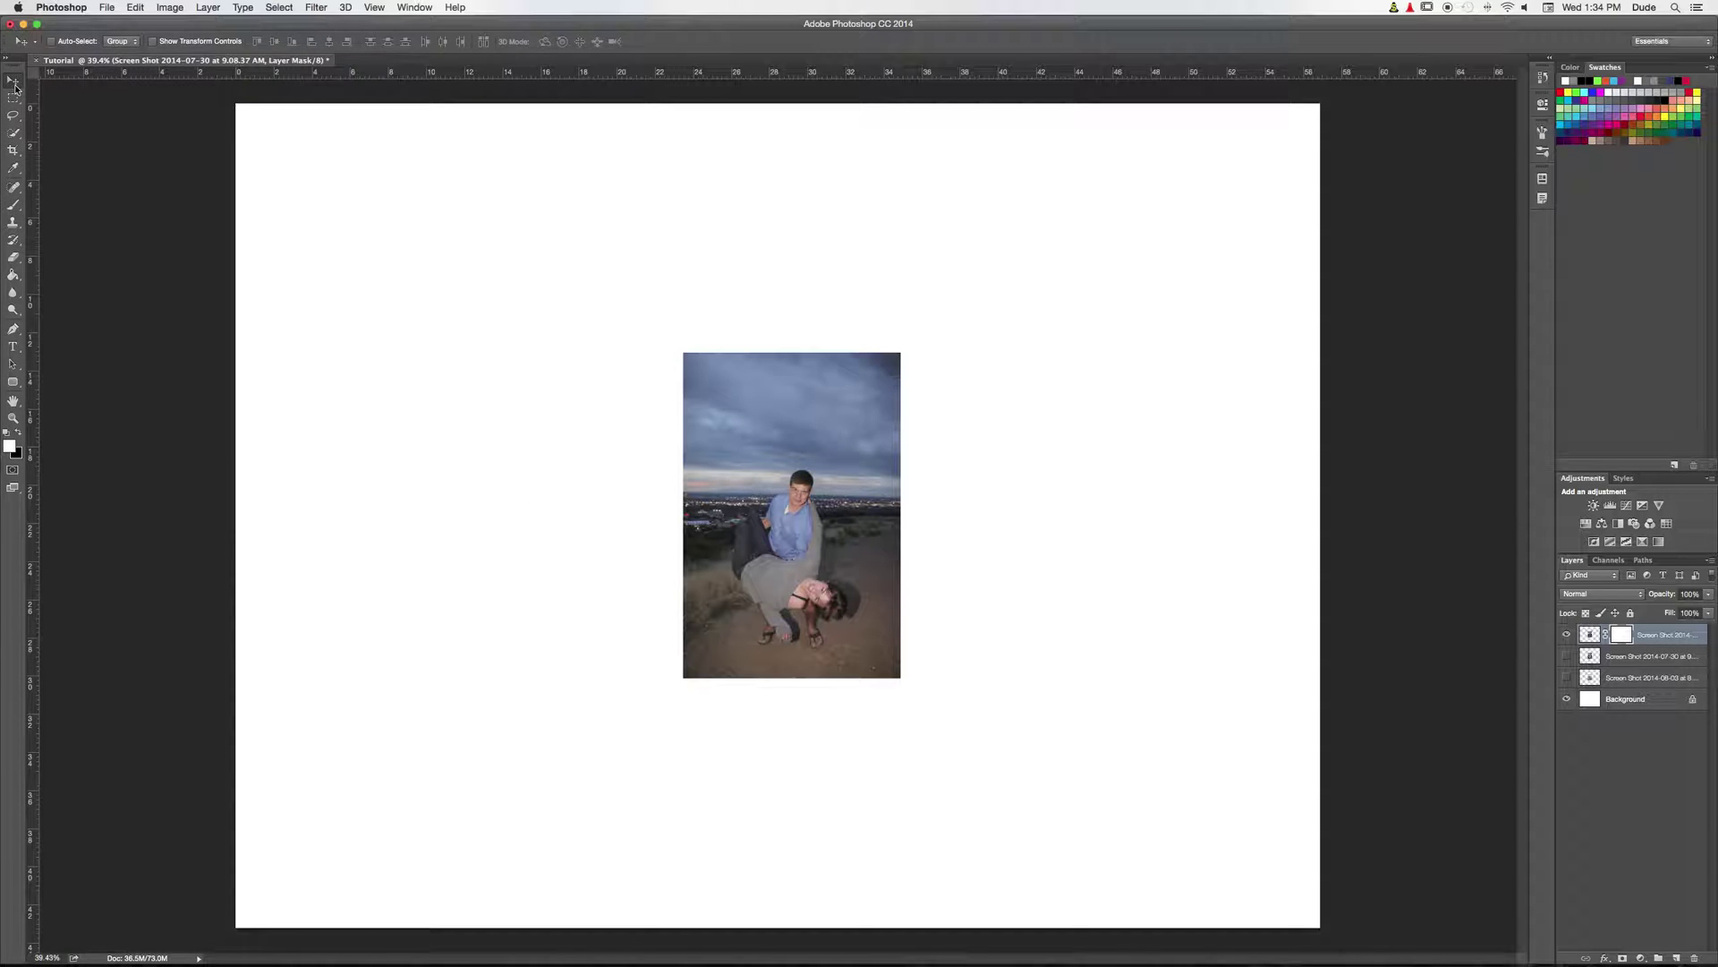
right_click(1625, 638)
left_click(1629, 636)
left_click_drag(1621, 647, 159, 110)
Step: Create a wide horizontal text box across the canvas above the photo and enter the couple's first names
left_click(13, 348)
left_click(13, 348)
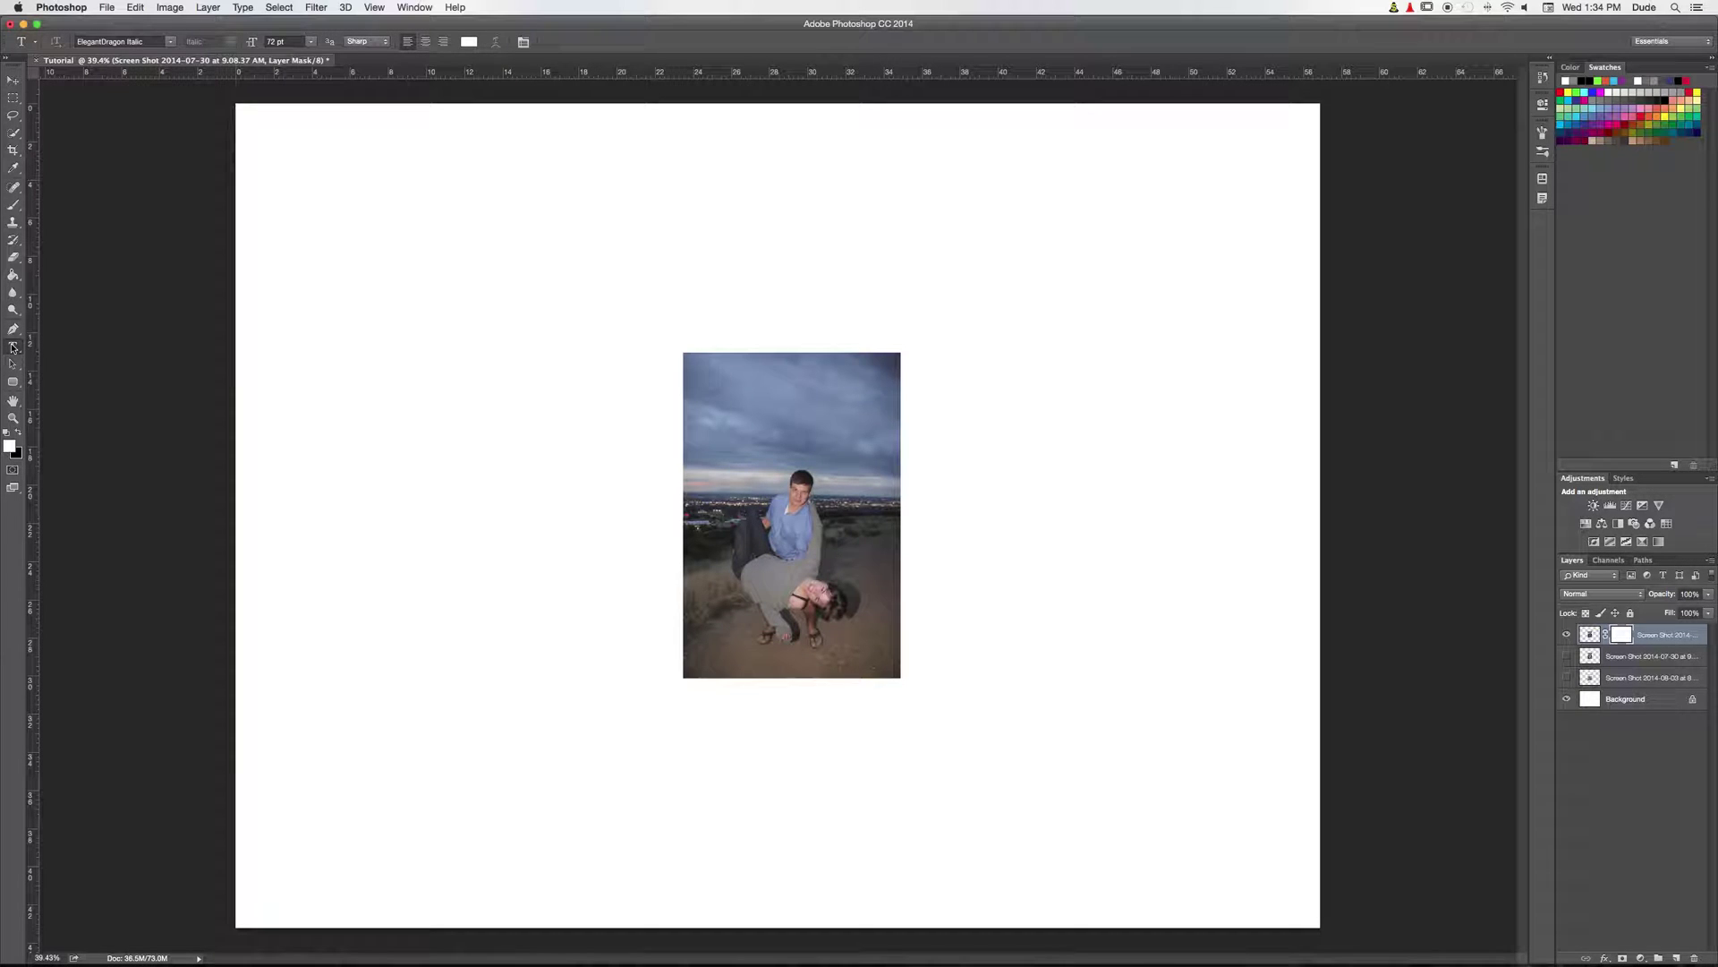
left_click(12, 348)
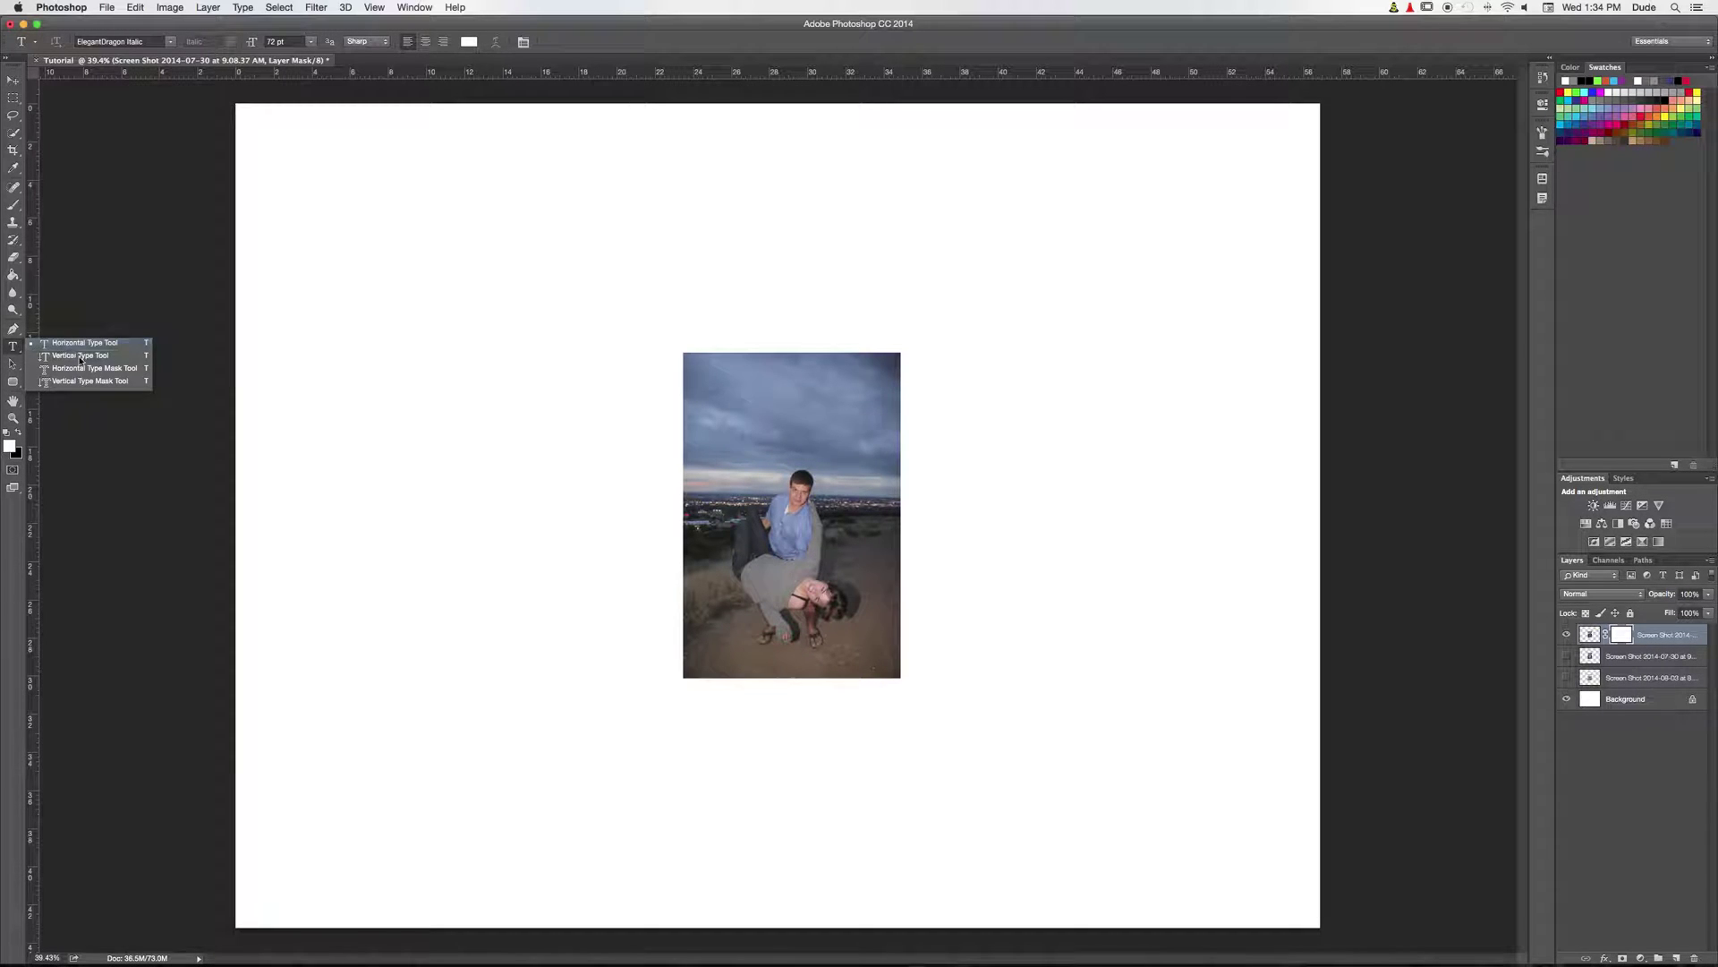
left_click(15, 349)
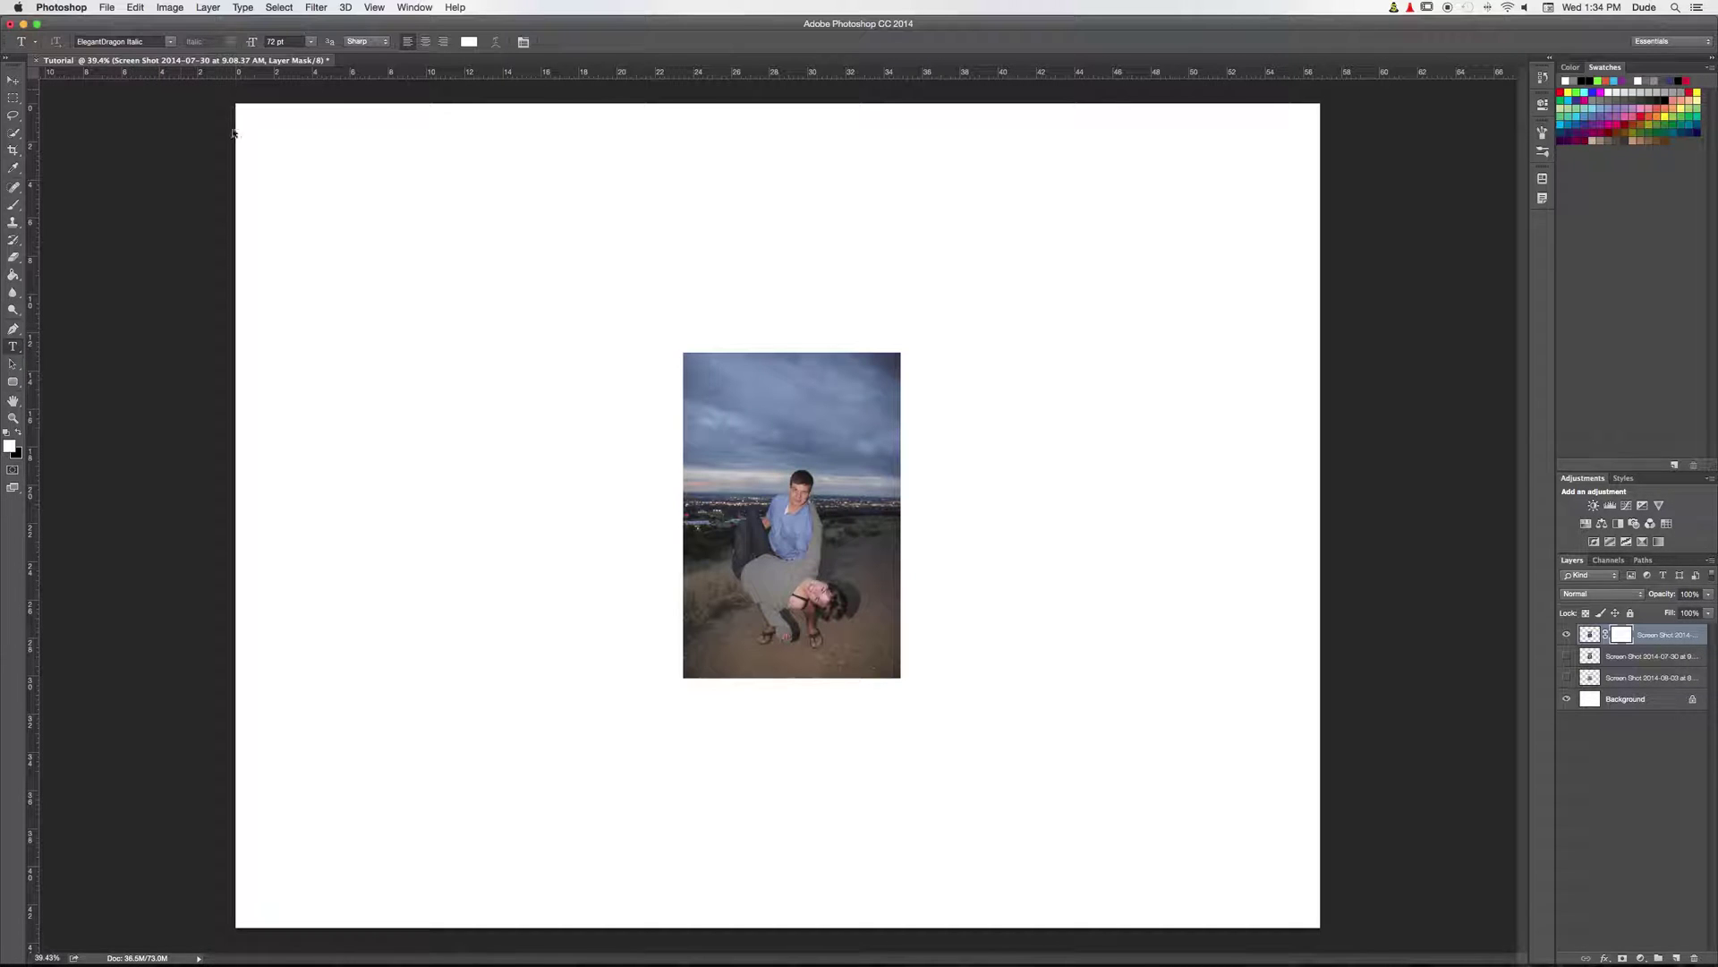
left_click_drag(310, 189, 1270, 349)
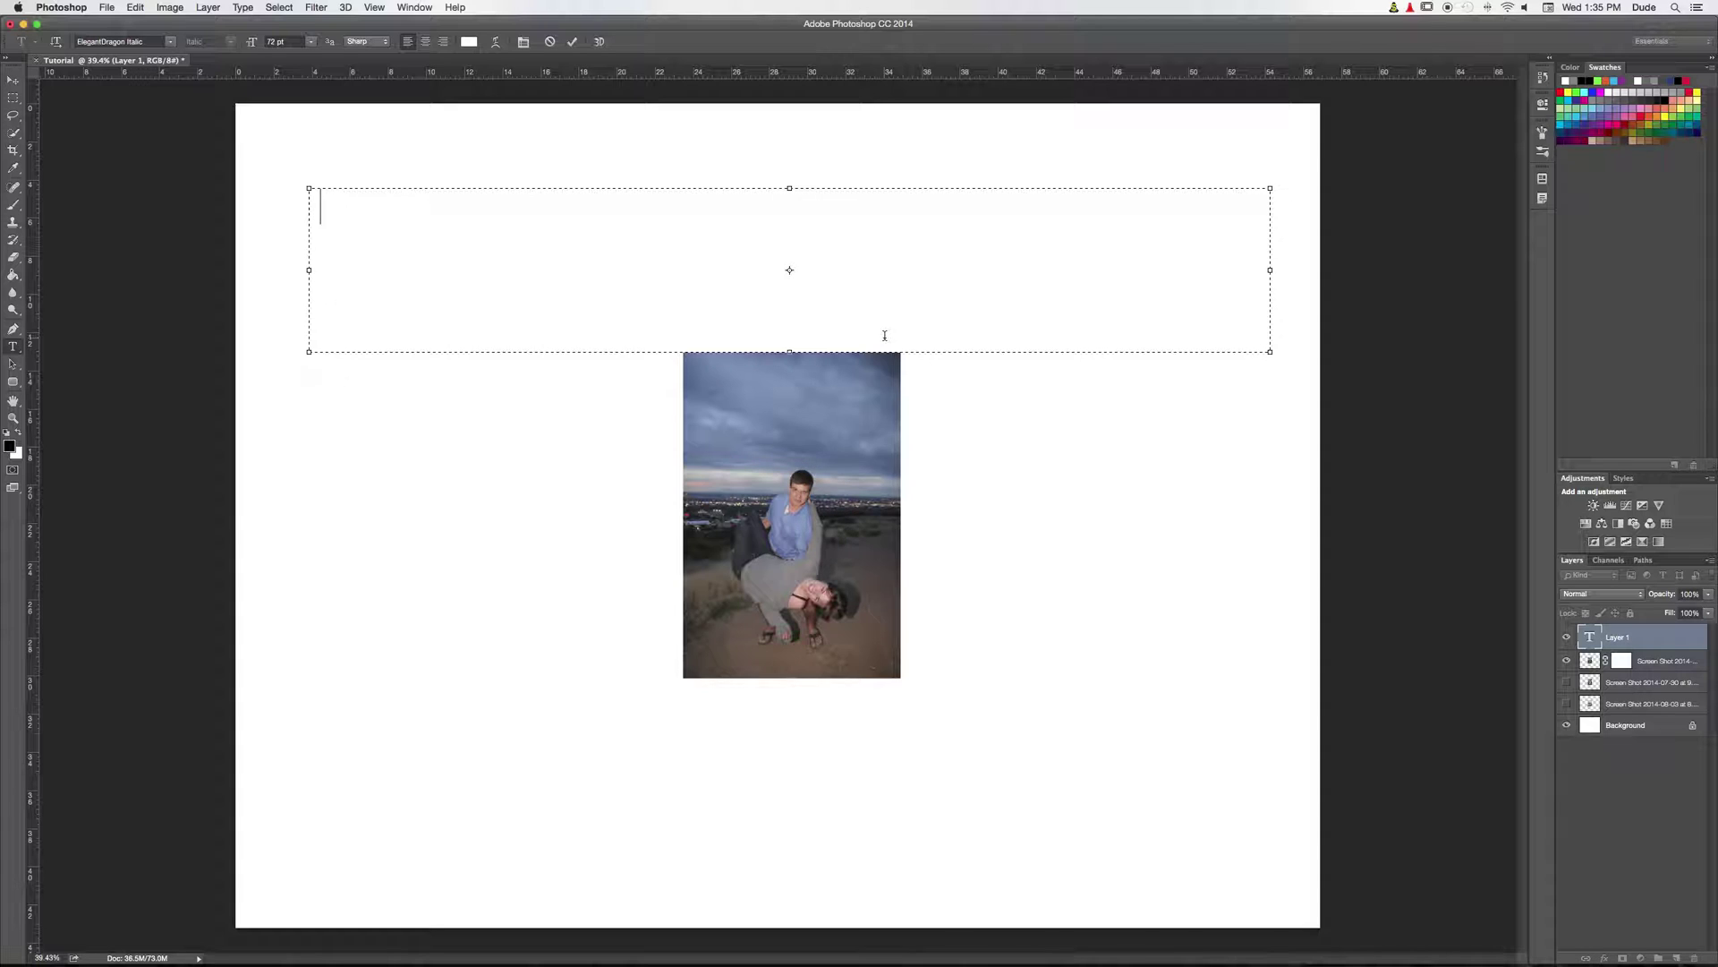
key("BackSpace")
Step: Select all the text in the box and change its colour to blue
left_click_drag(427, 210, 257, 197)
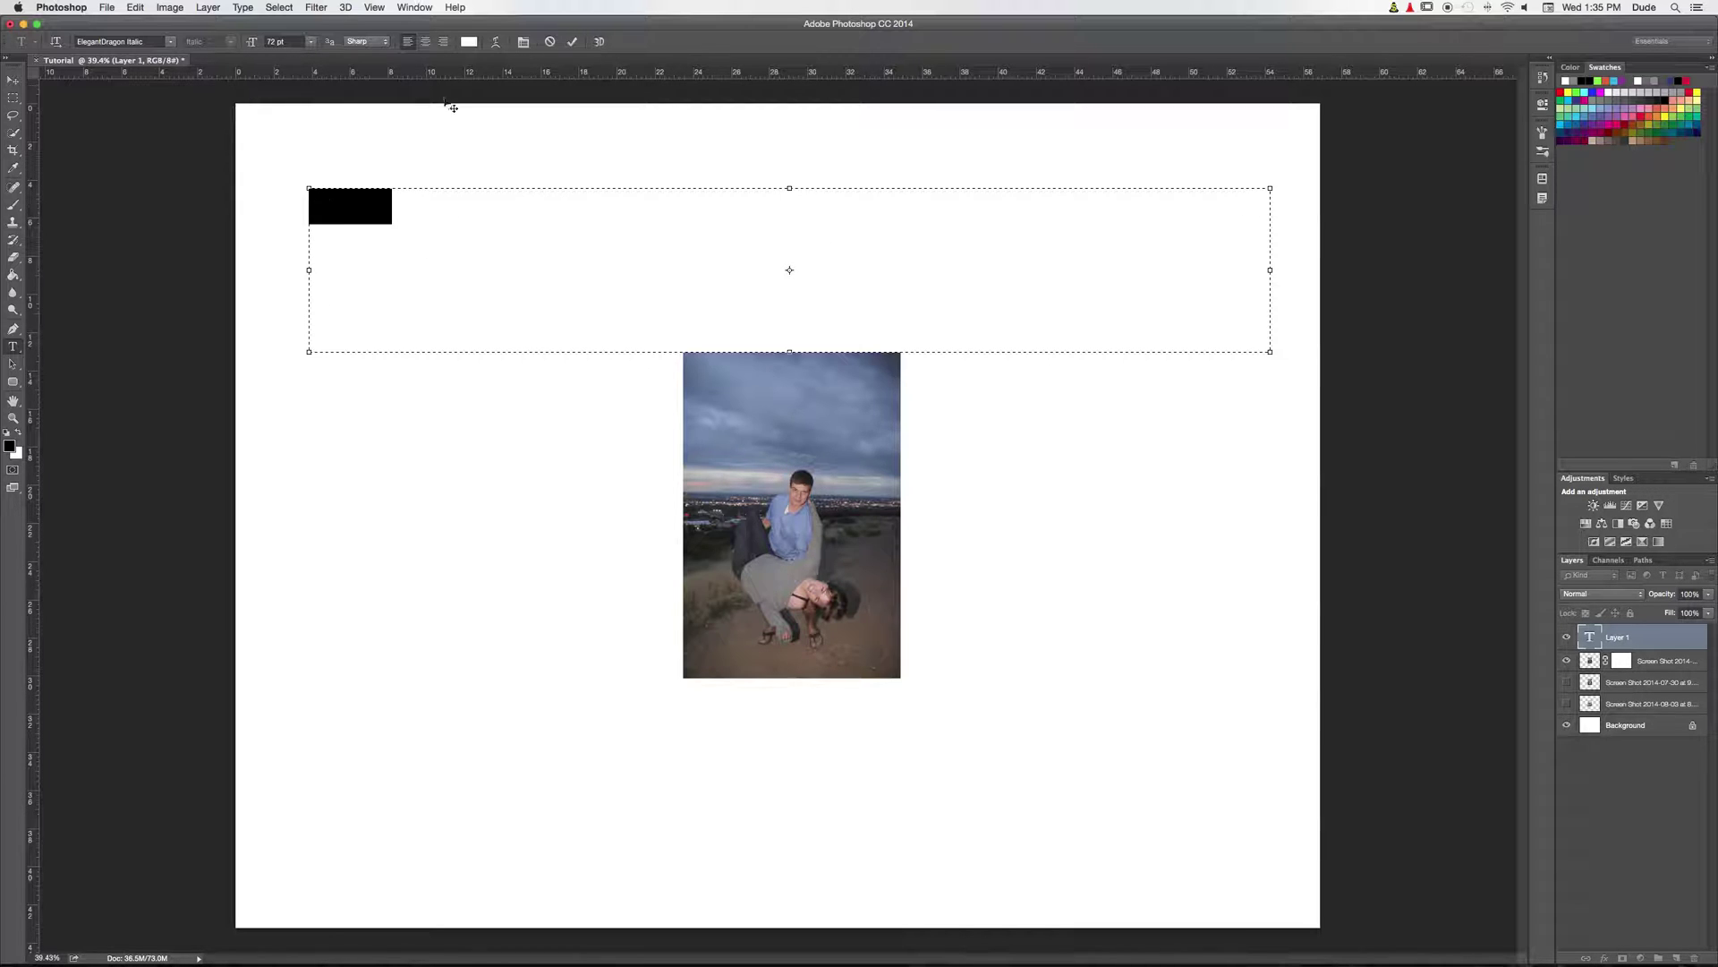
left_click(464, 44)
left_click(656, 365)
left_click_drag(656, 364, 643, 334)
left_click(768, 284)
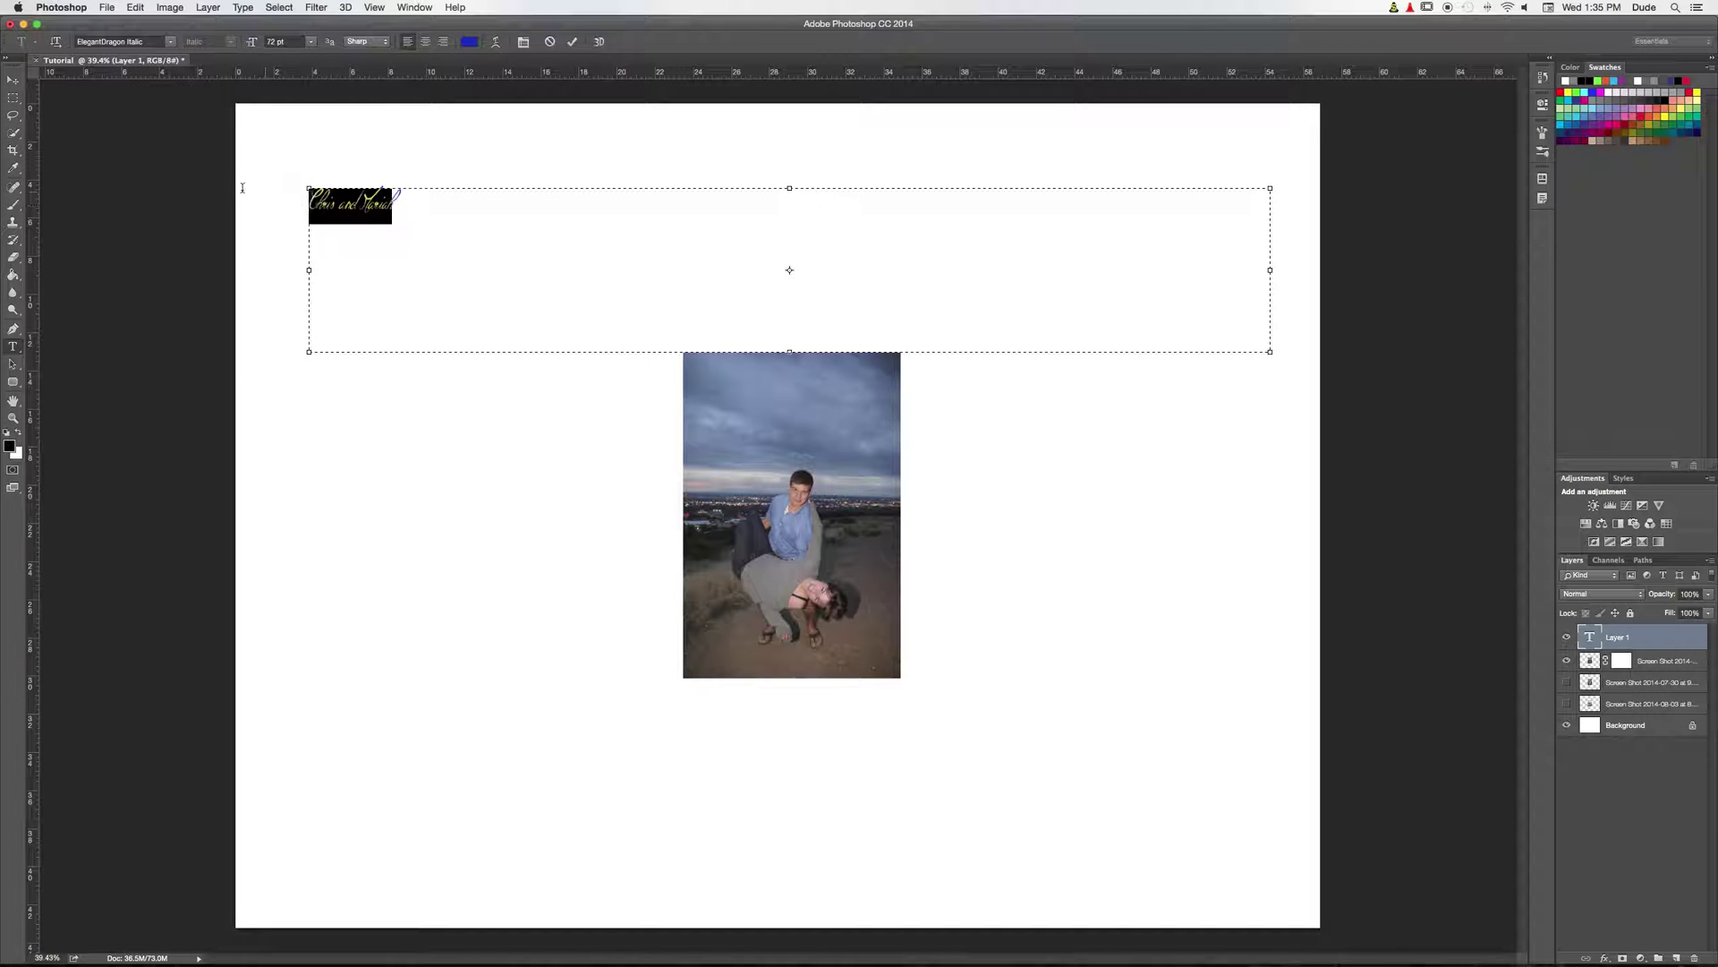
Step: Set the names text to 200 pt, centre it in its box and commit the edit
left_click(311, 41)
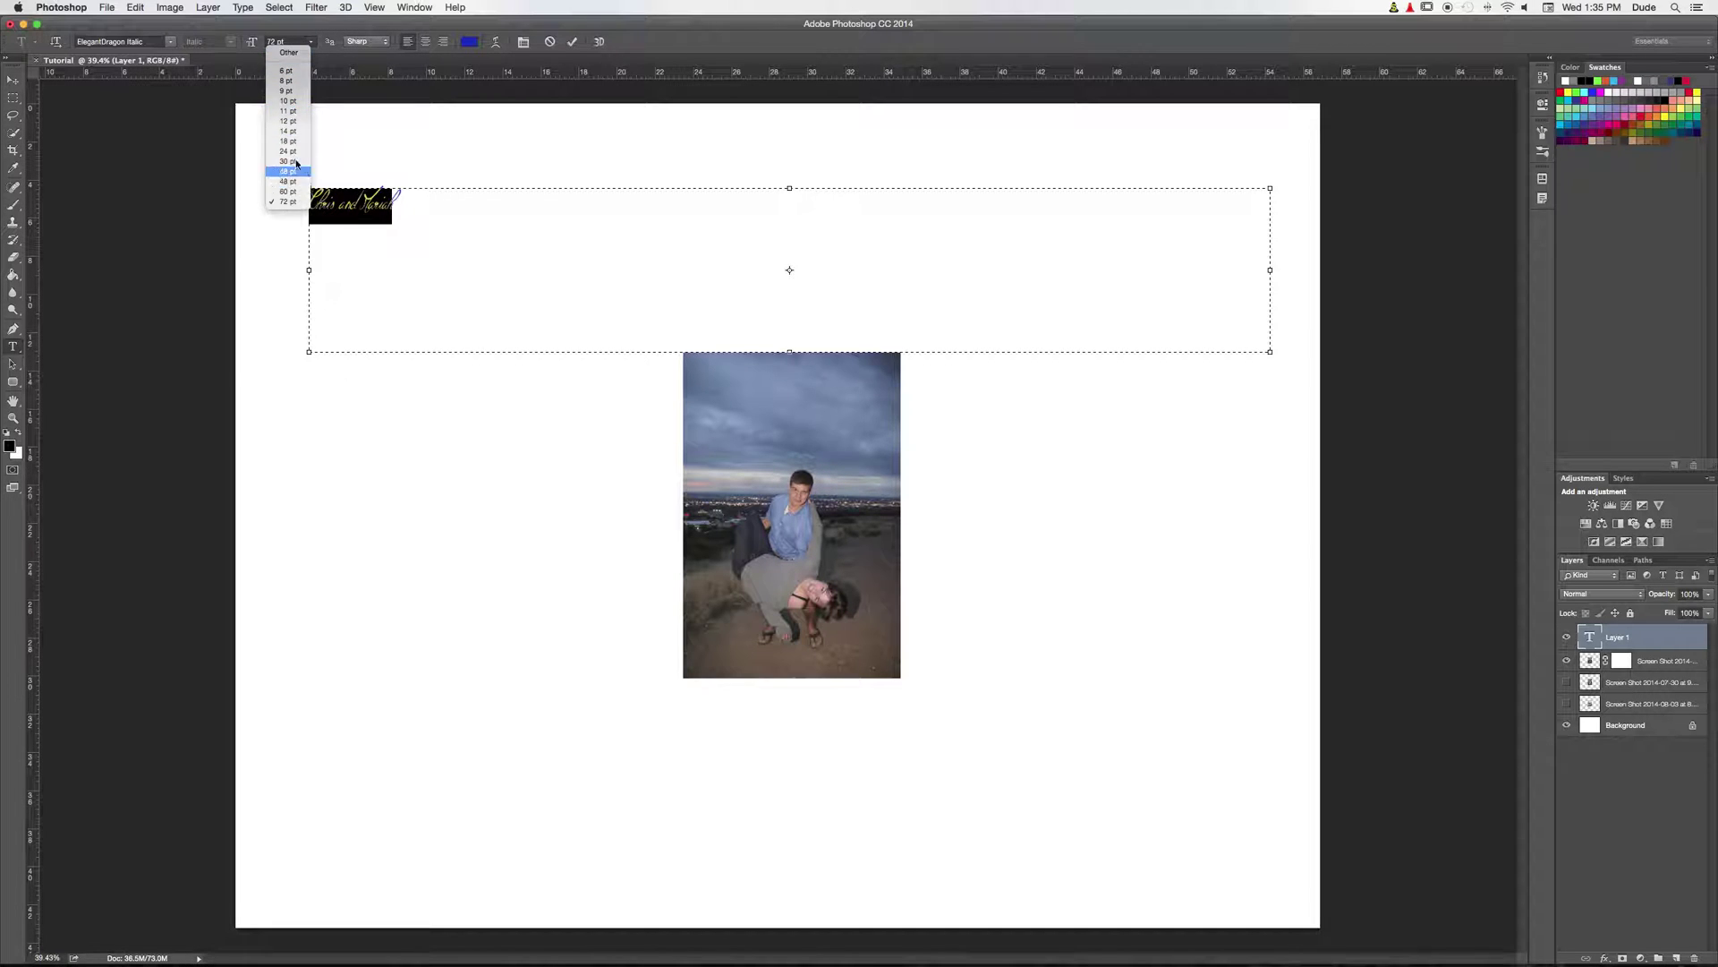
left_click(285, 43)
type("200")
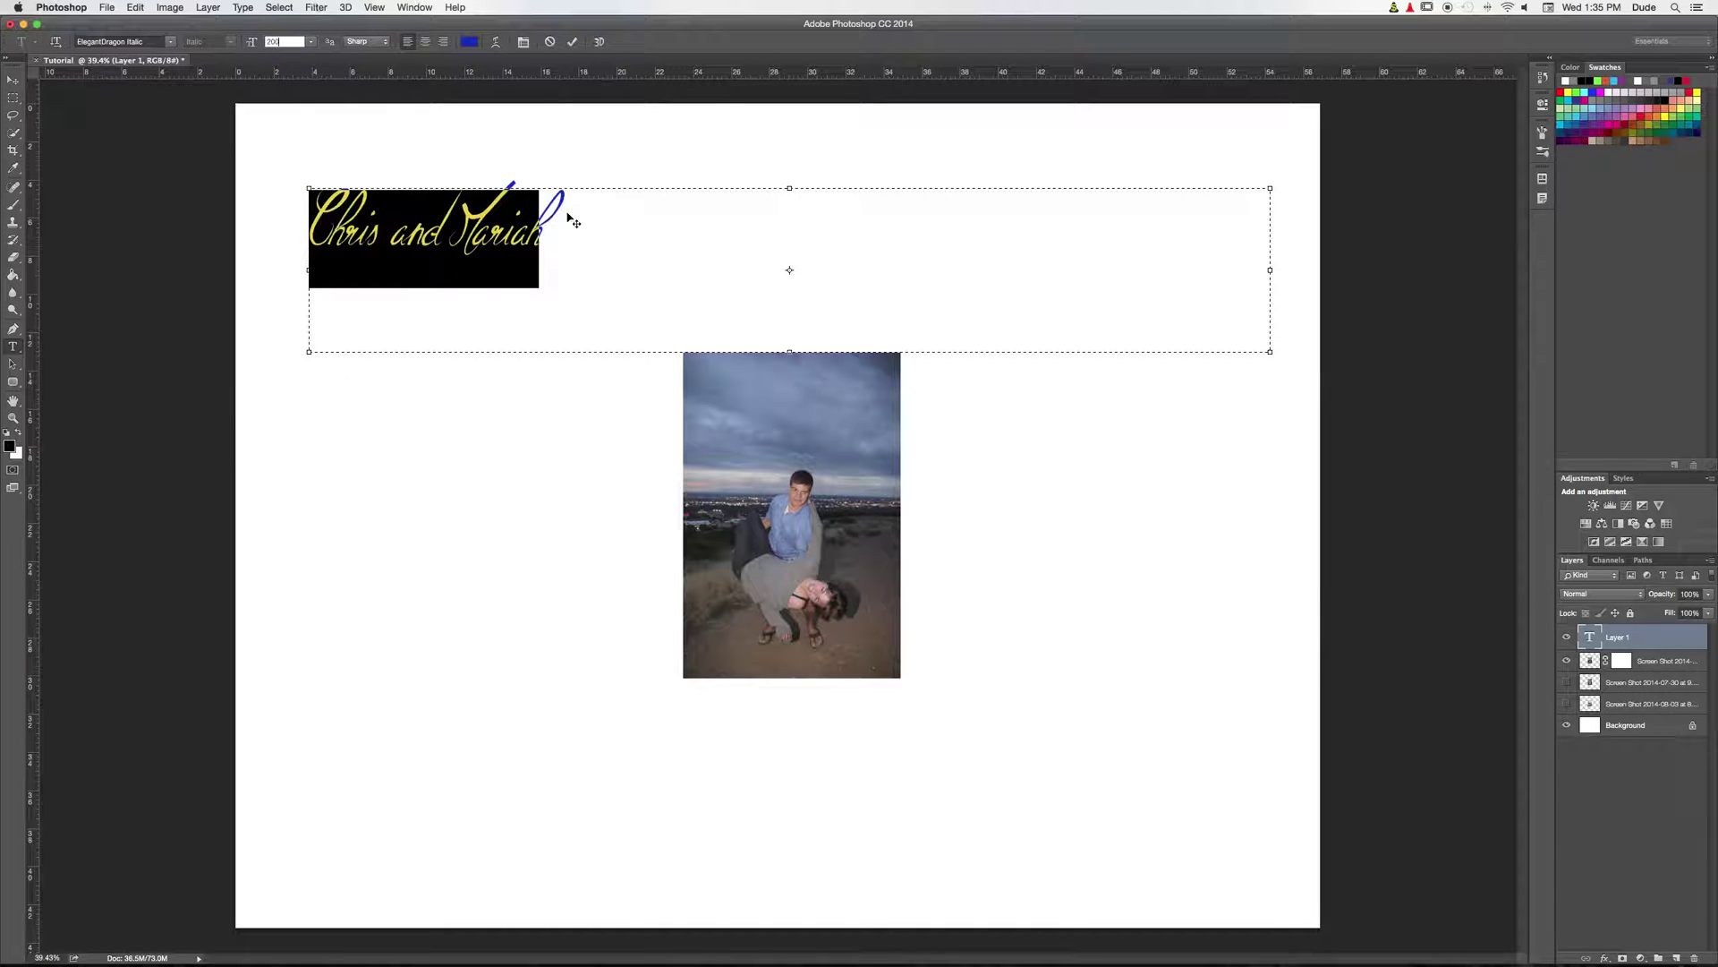
key("Return")
left_click(425, 41)
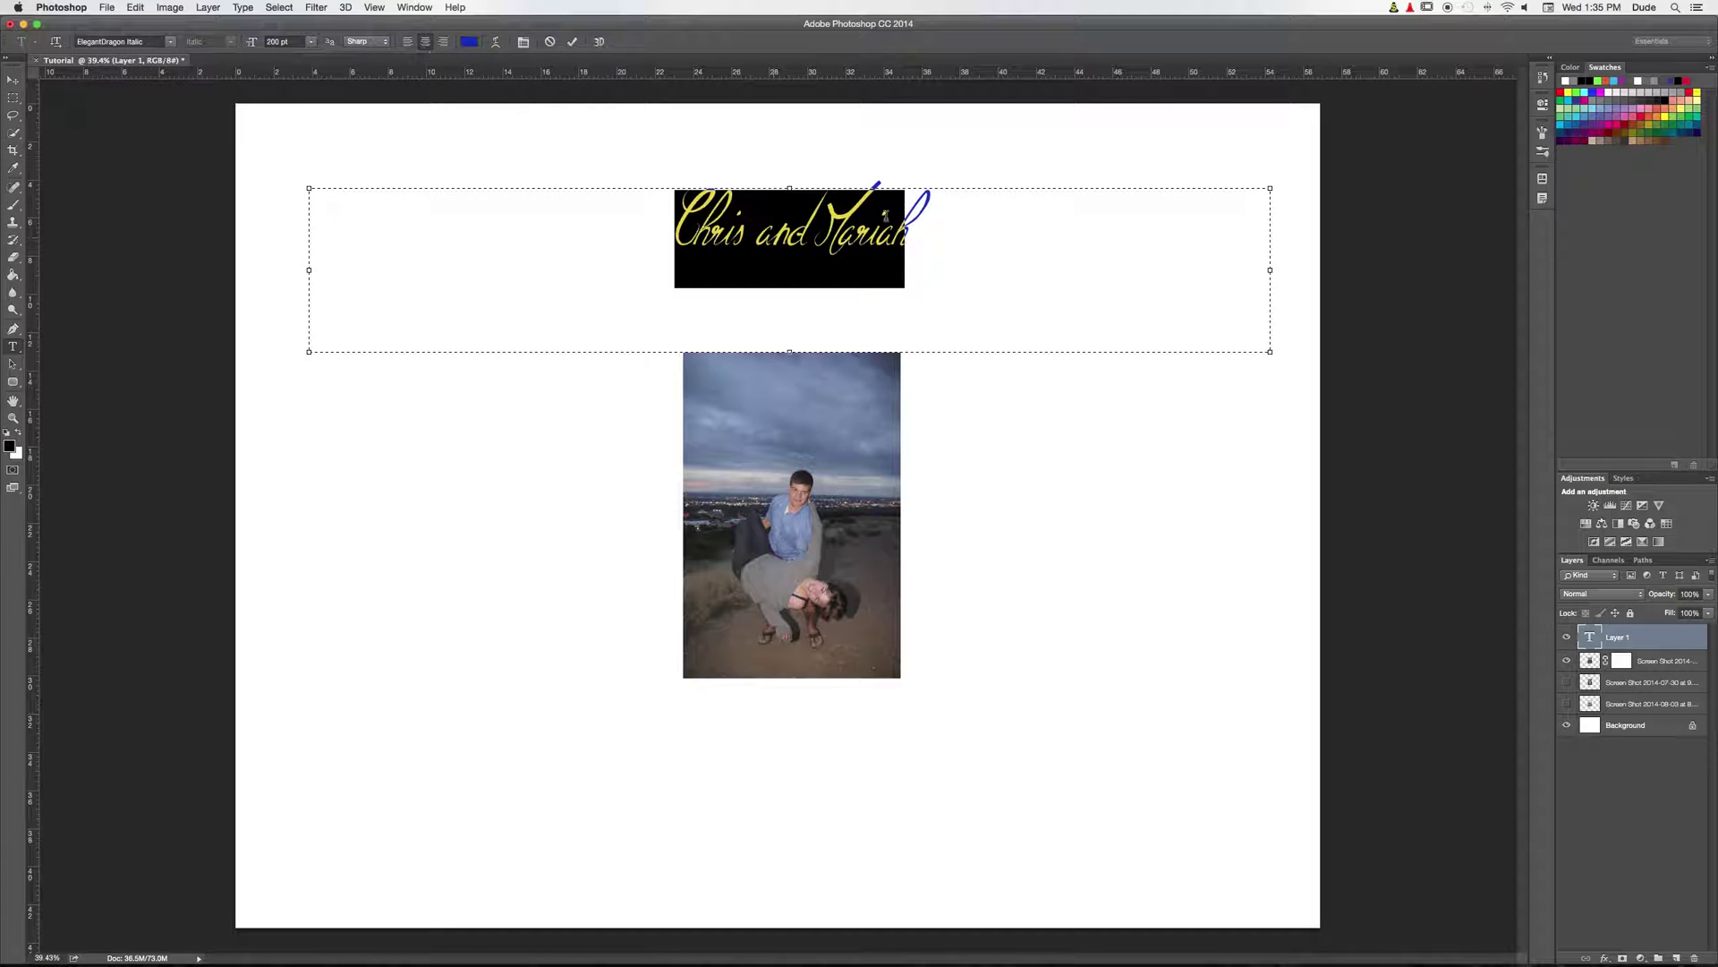
left_click(12, 80)
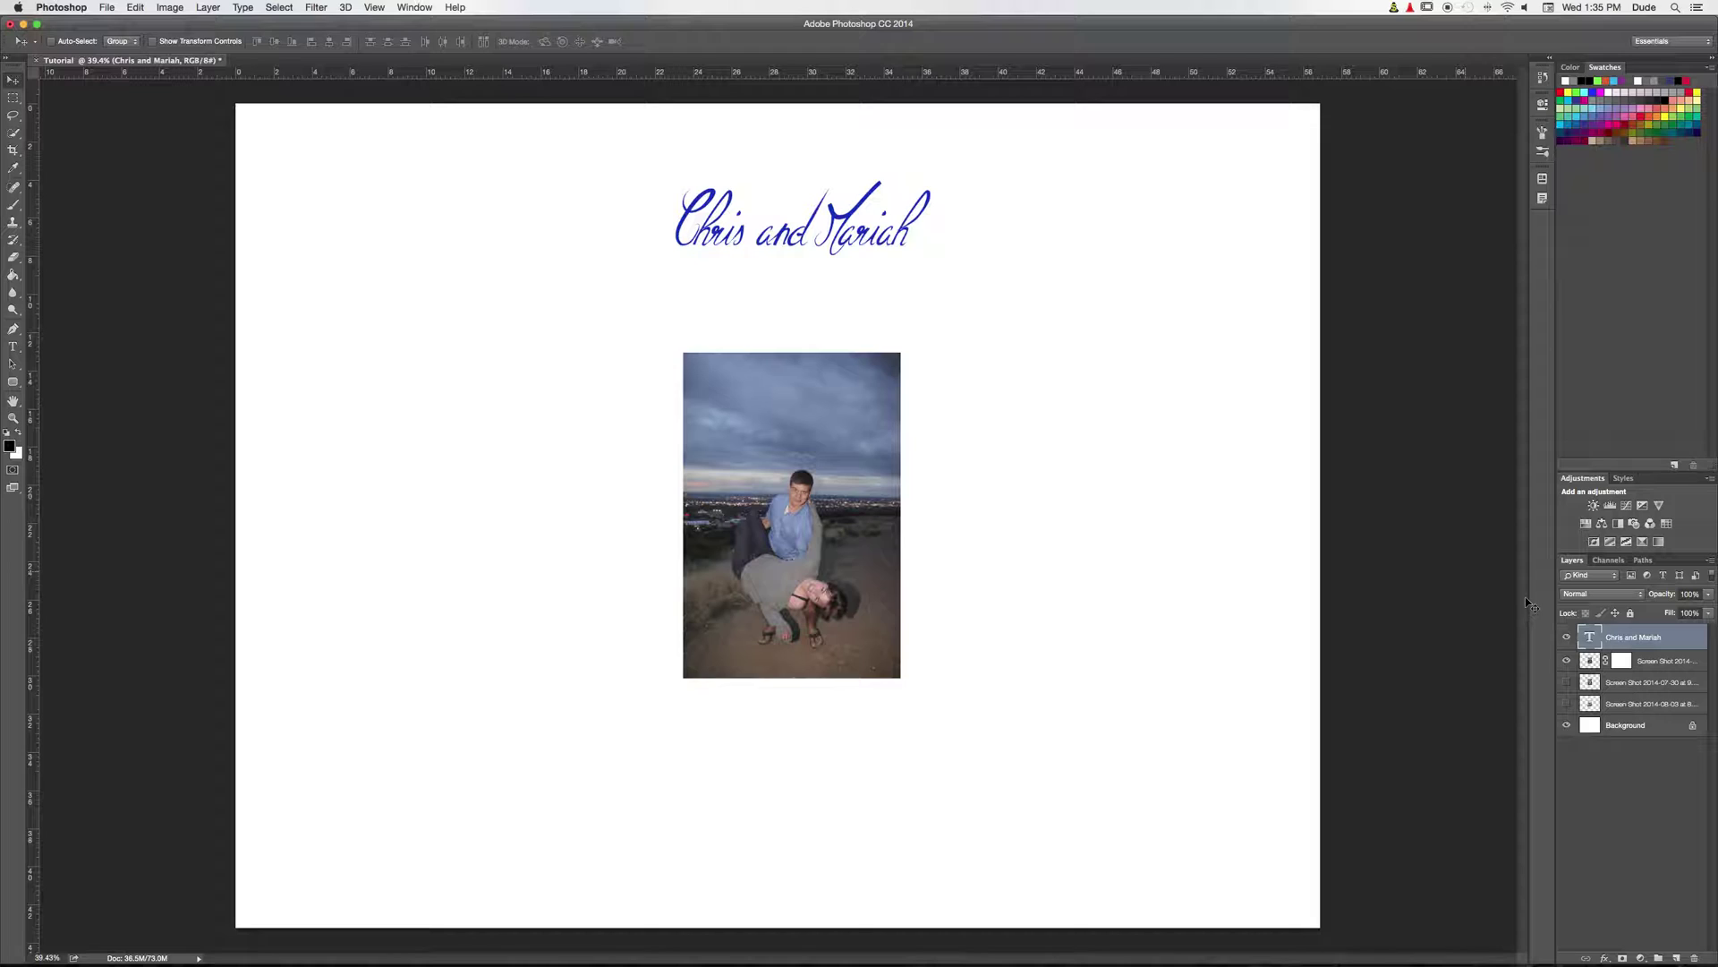
Step: Reopen the names text layer for editing and left-align its text
double_click(1601, 640)
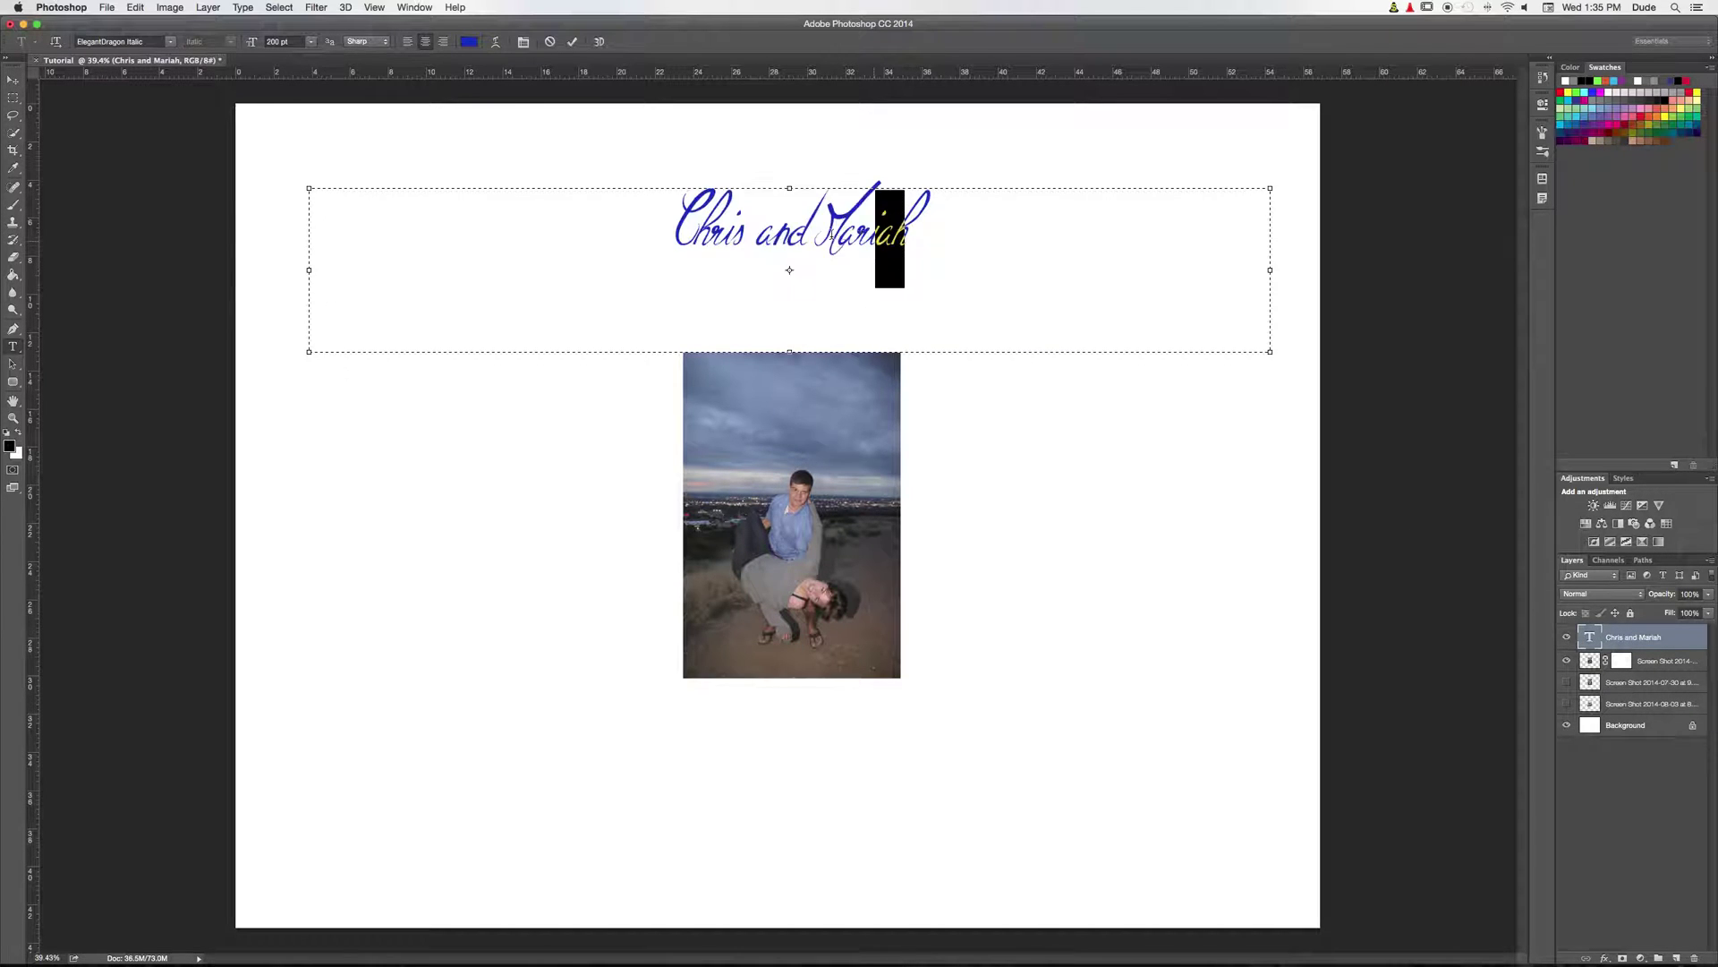
left_click(407, 41)
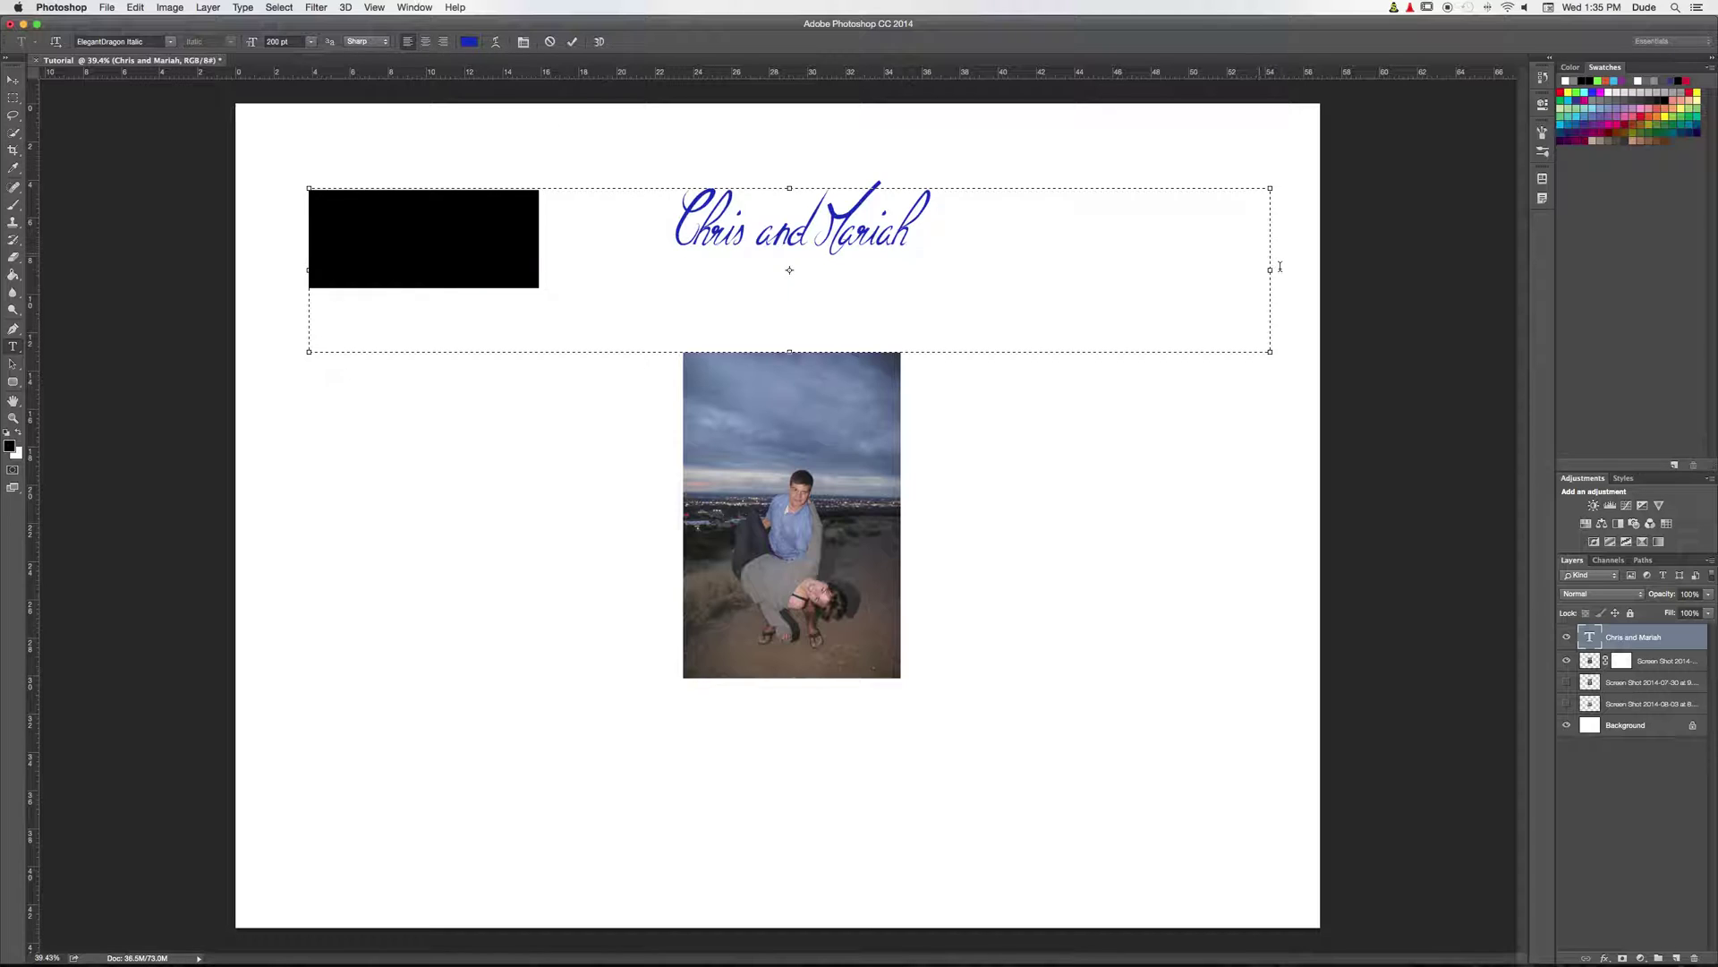
Step: Narrow the names text box to end at the photo's left edge and centre its text
left_click_drag(1271, 269, 688, 267)
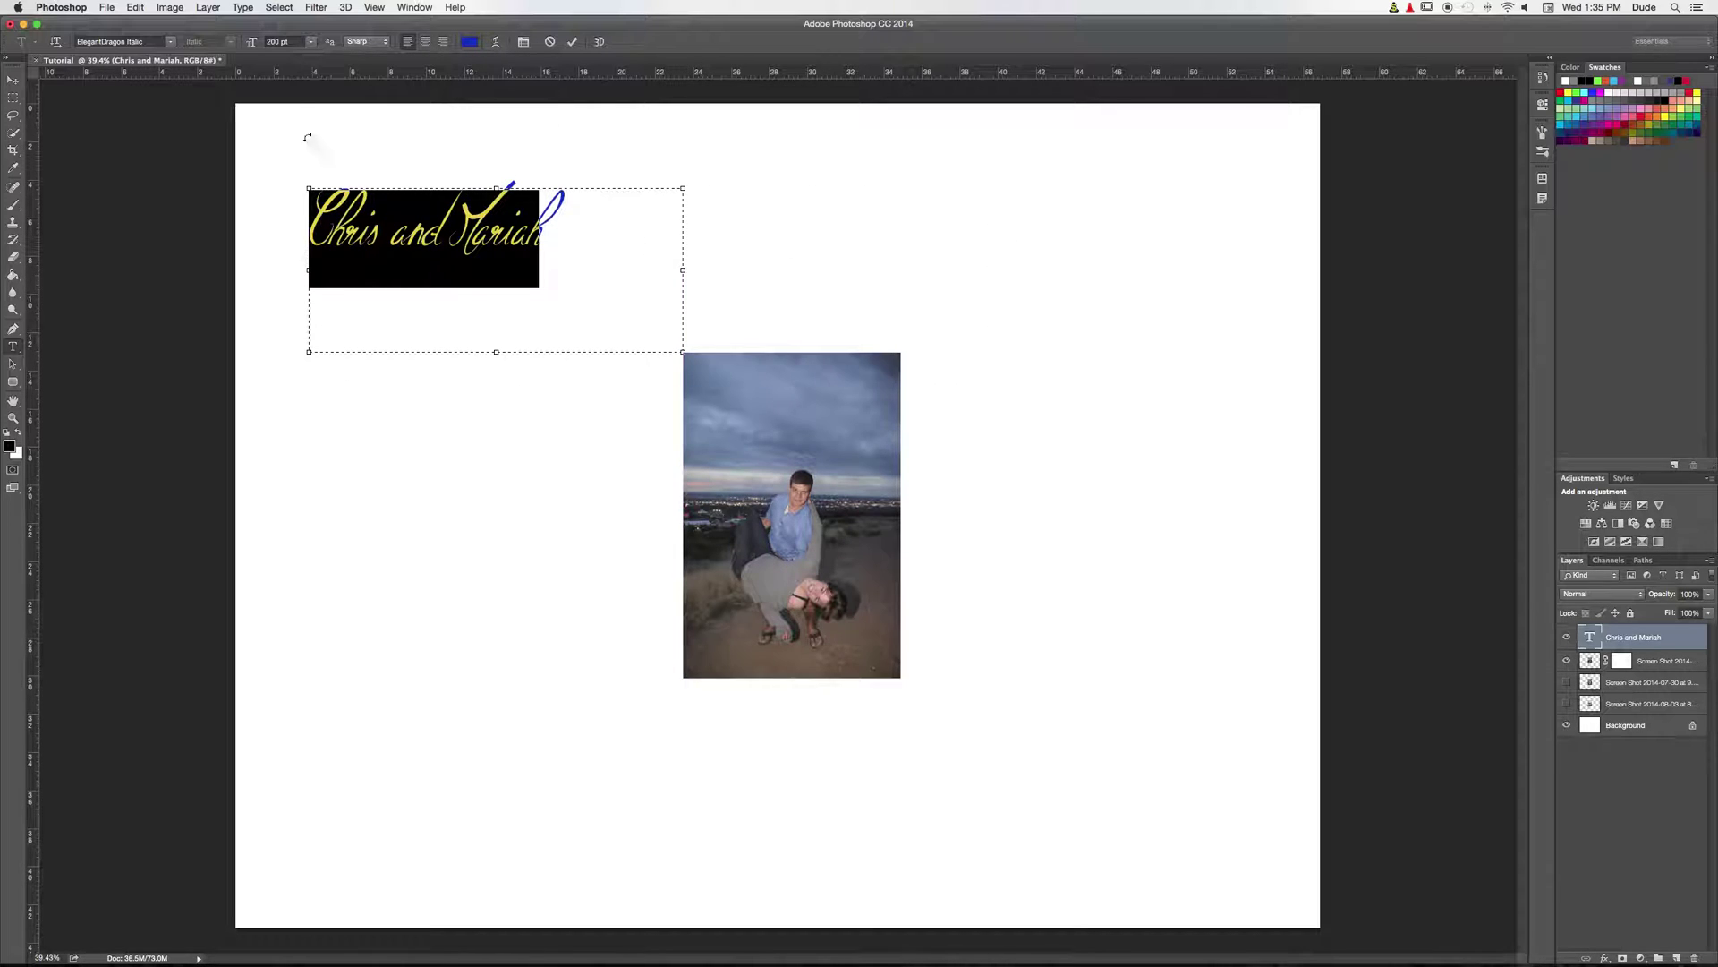
left_click(425, 42)
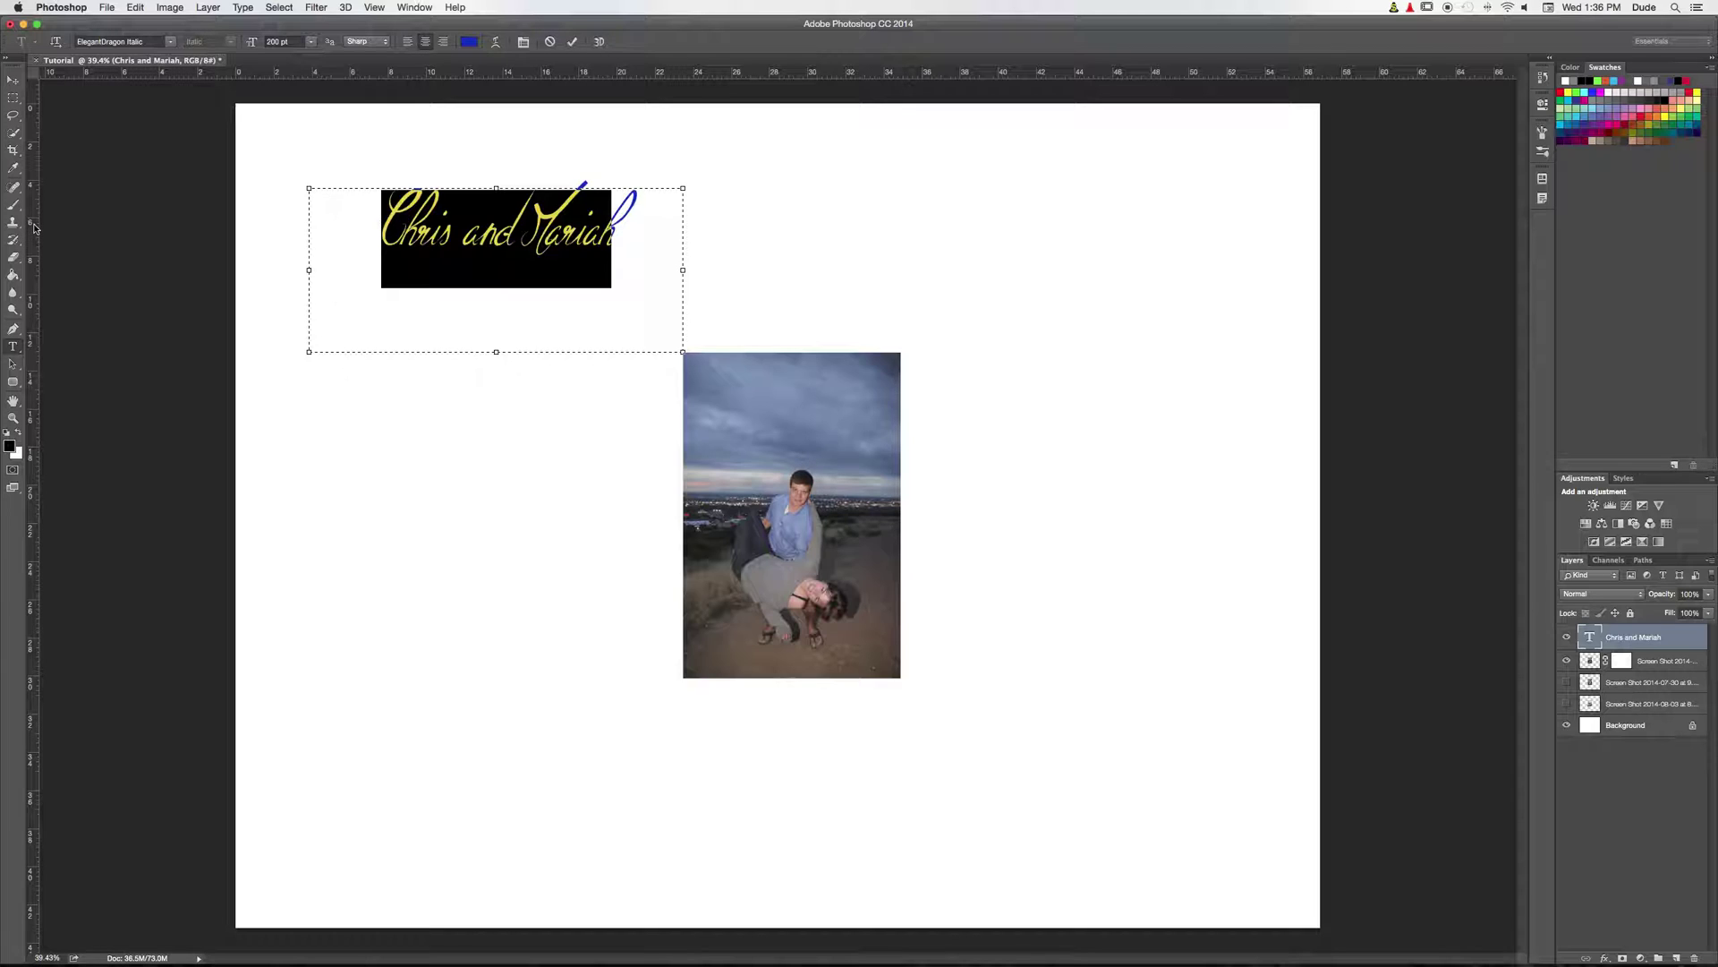
Step: Hide the document rulers and show them again
left_click(414, 7)
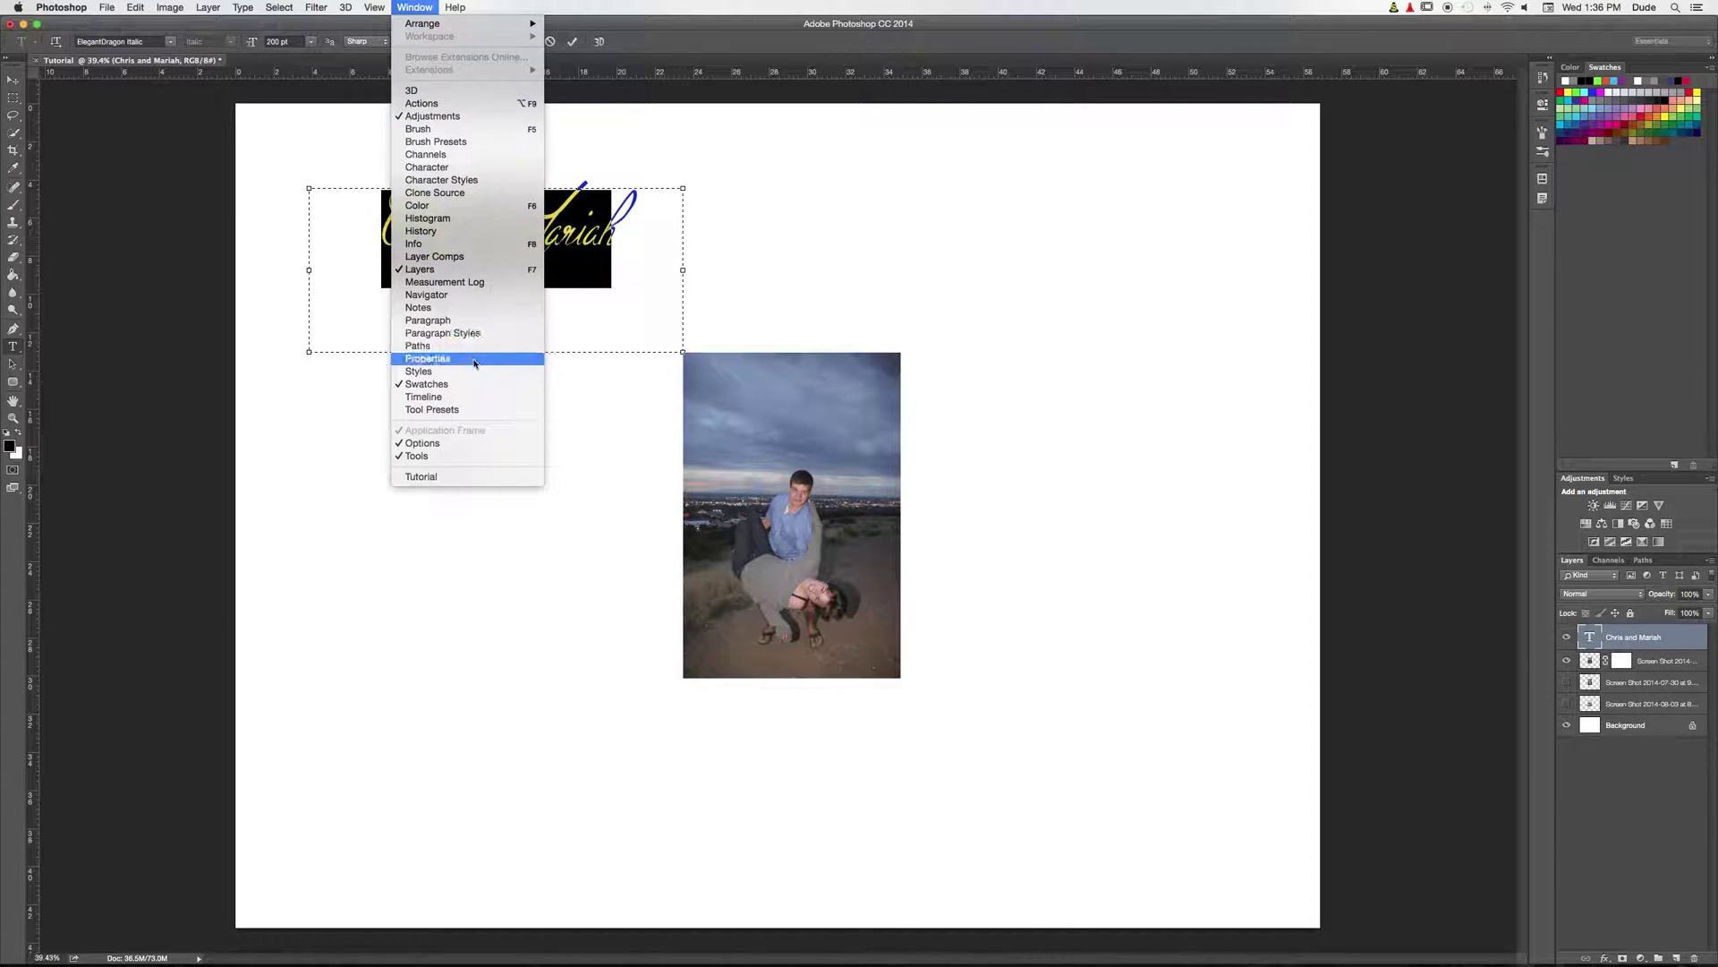
mouse_move(374, 9)
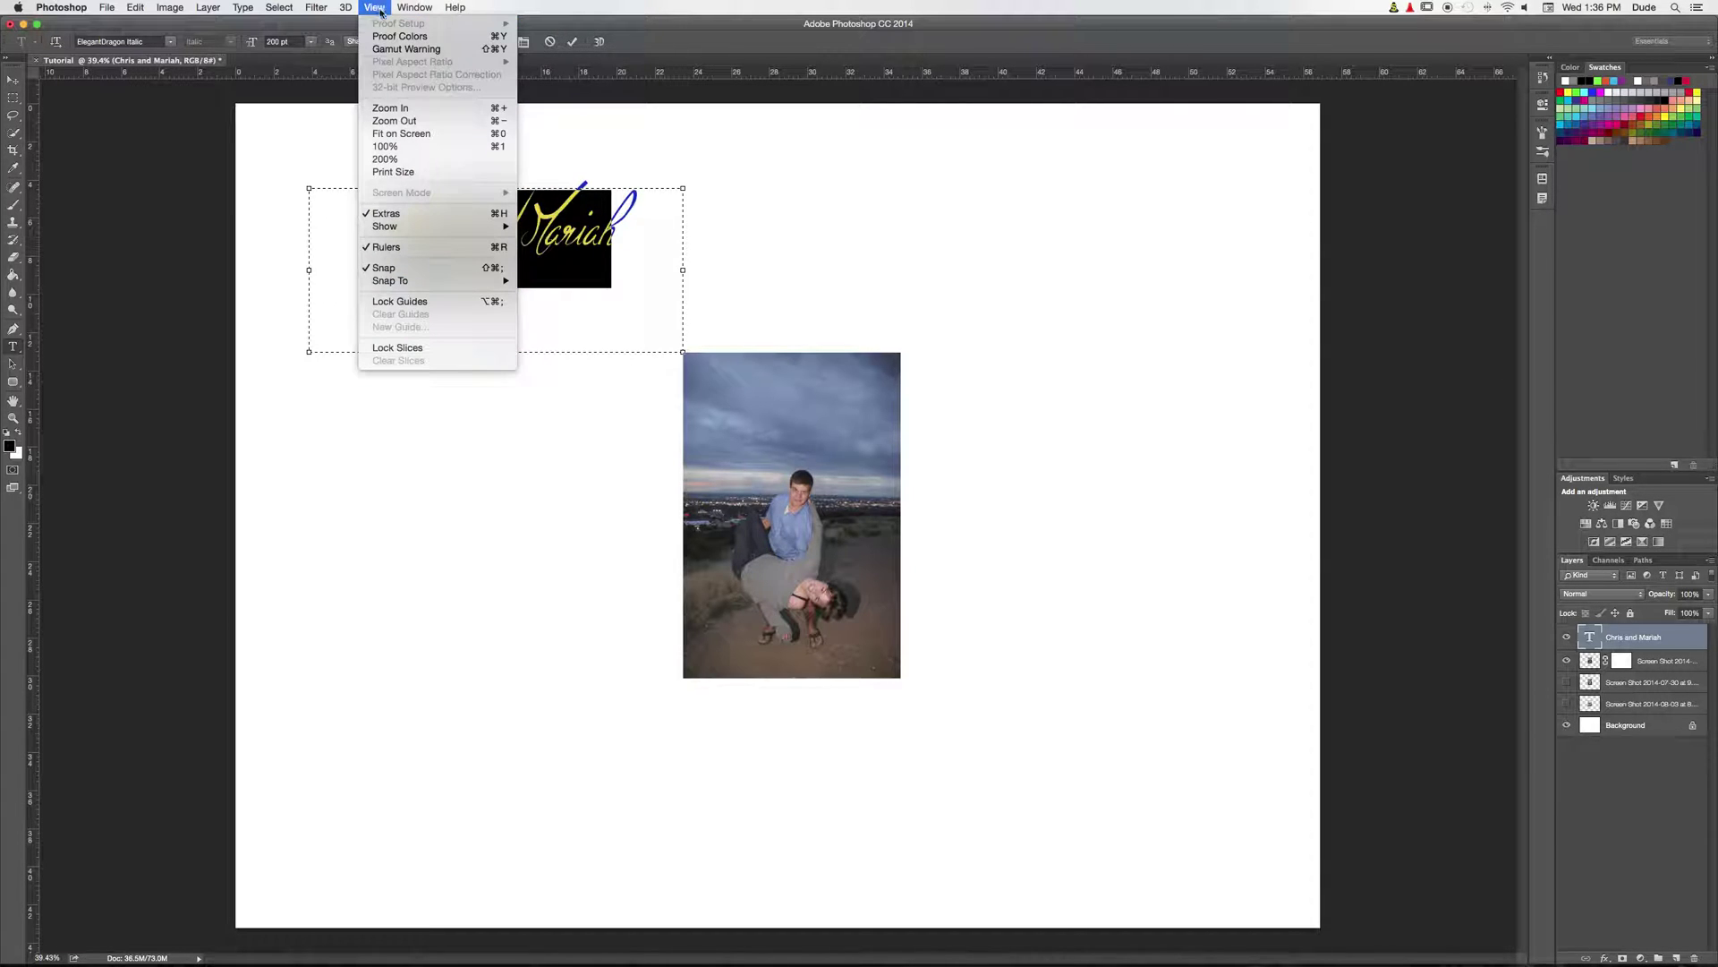
left_click(376, 247)
left_click(375, 9)
left_click(387, 247)
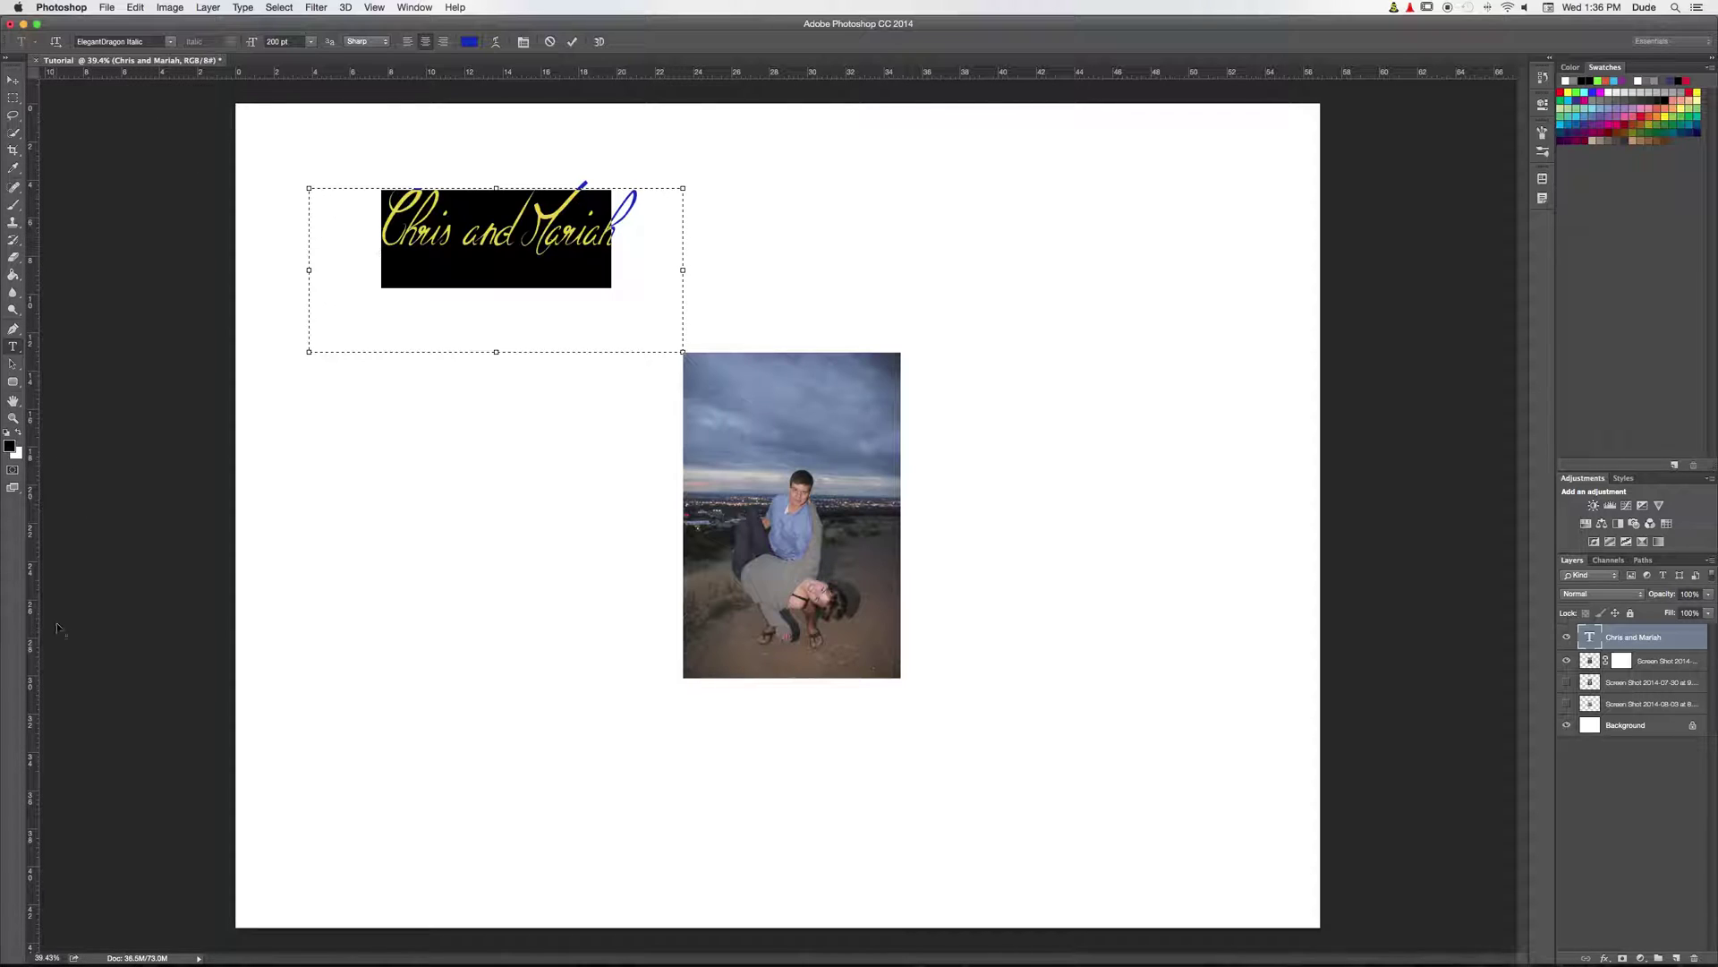
Step: Place a vertical guide at about 28 in and a horizontal guide across the middle of the canvas
left_click_drag(33, 464, 770, 509)
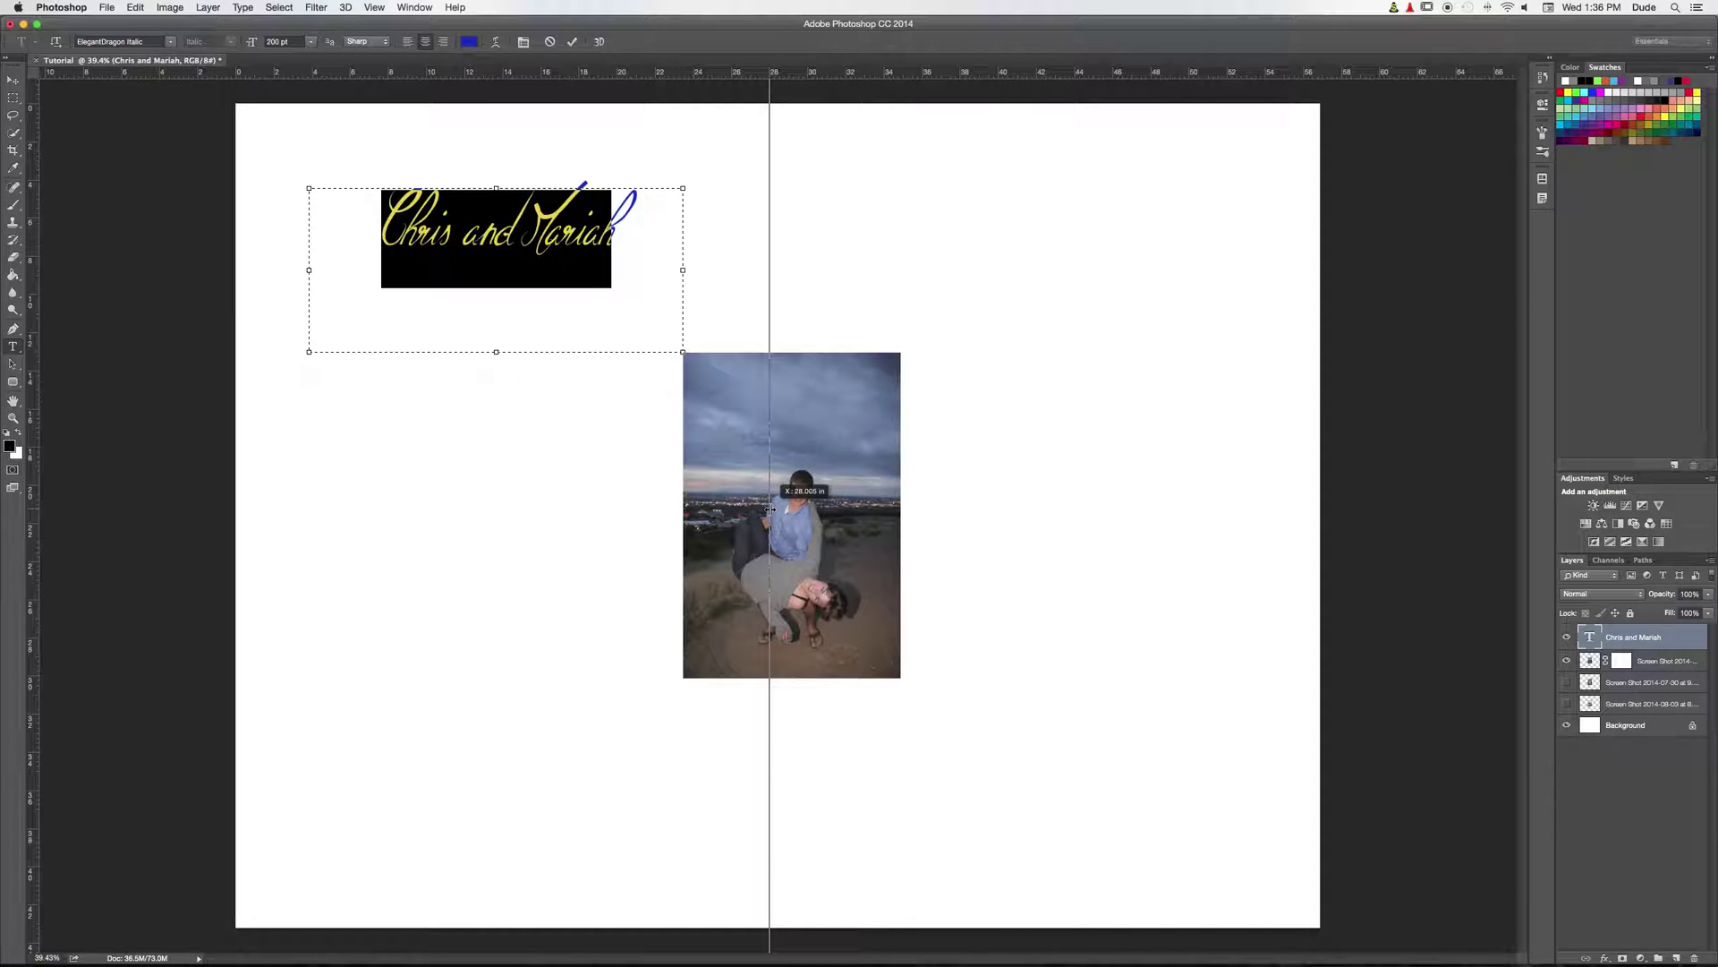
left_click_drag(770, 509, 1322, 196)
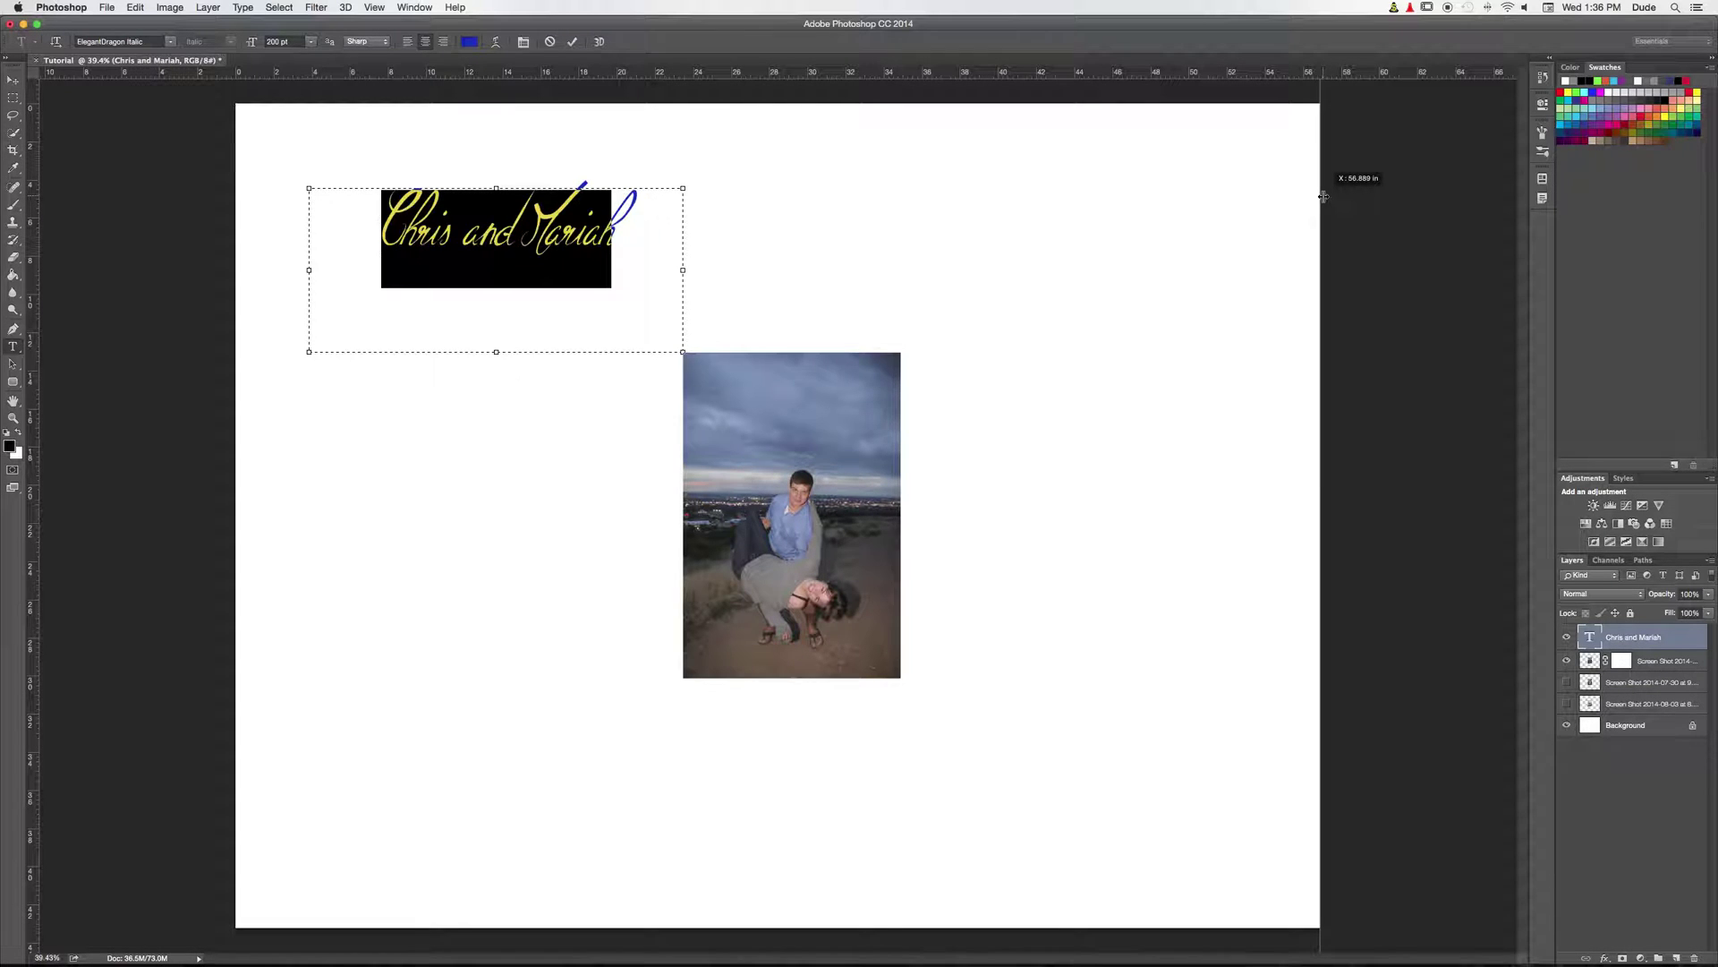
left_click_drag(1322, 196, 772, 347)
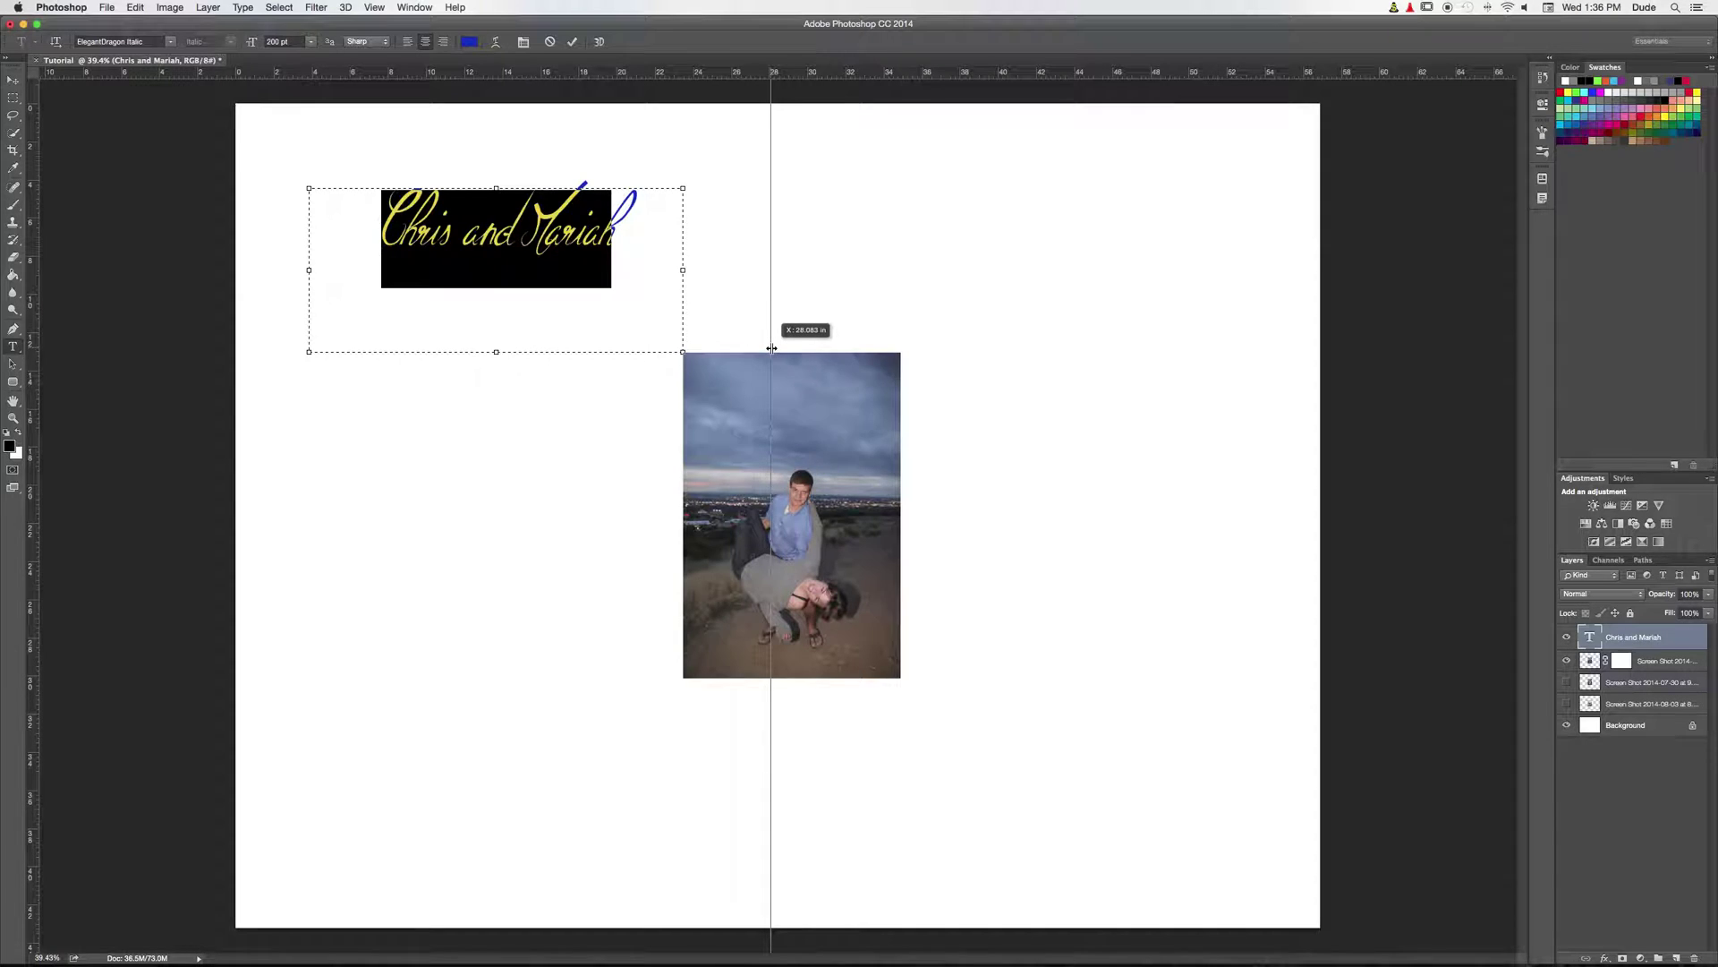
left_click_drag(771, 348, 770, 347)
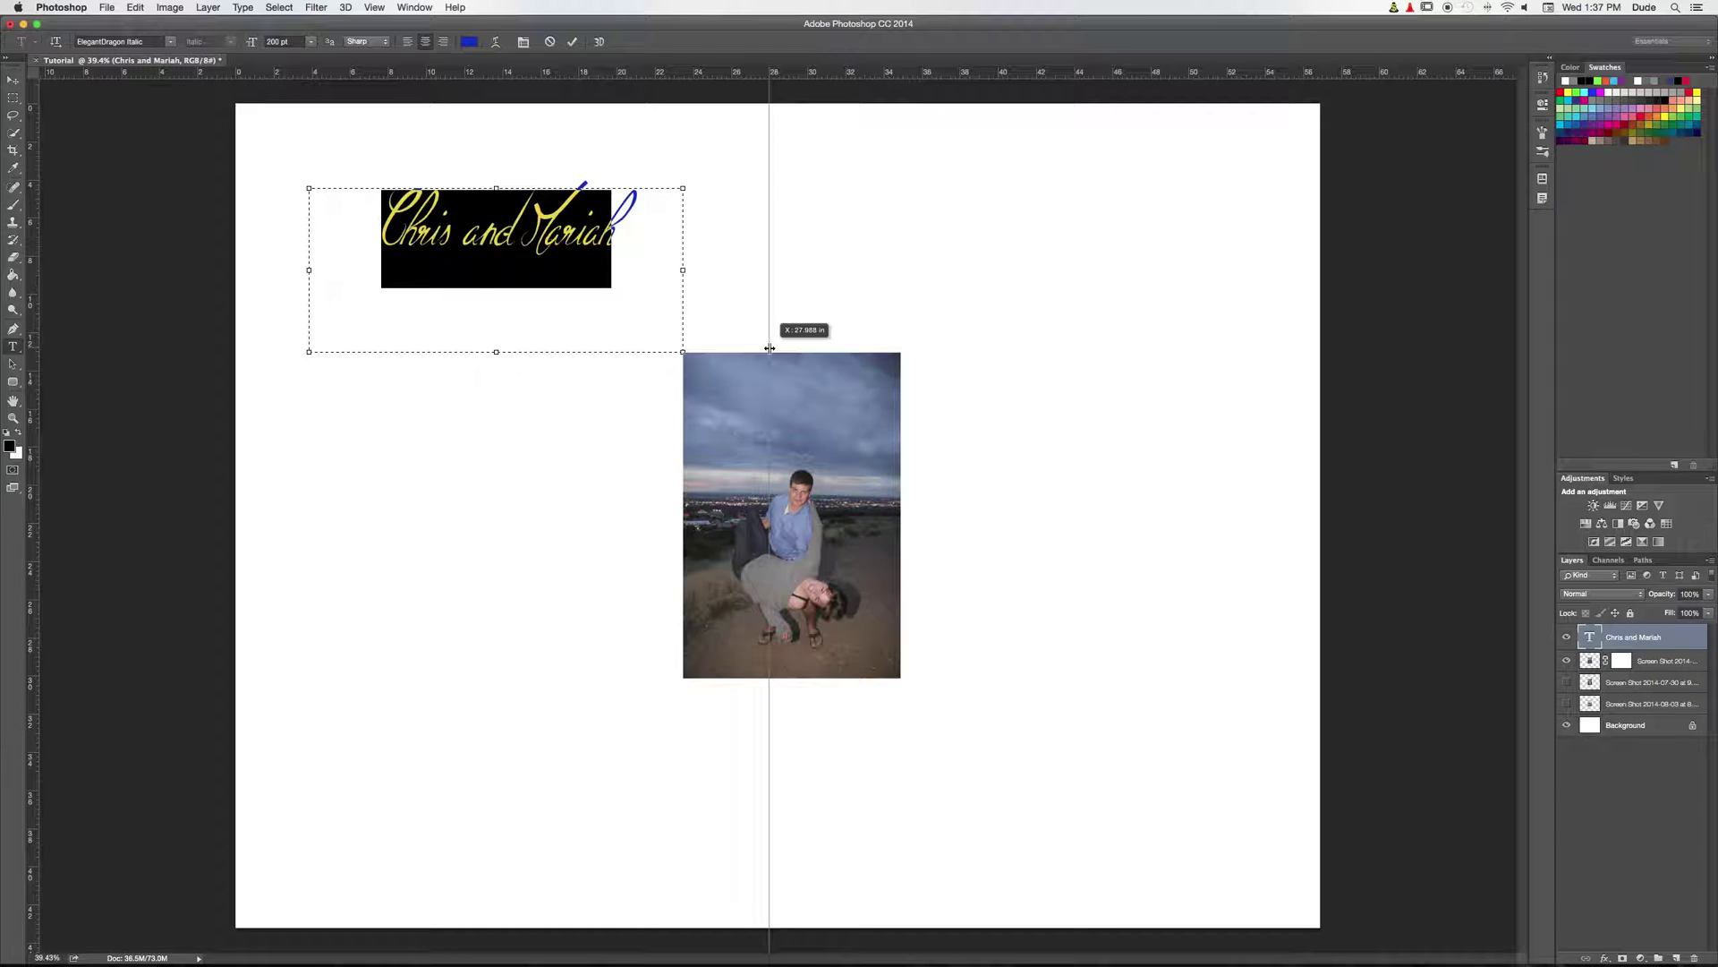
left_click_drag(770, 348, 770, 348)
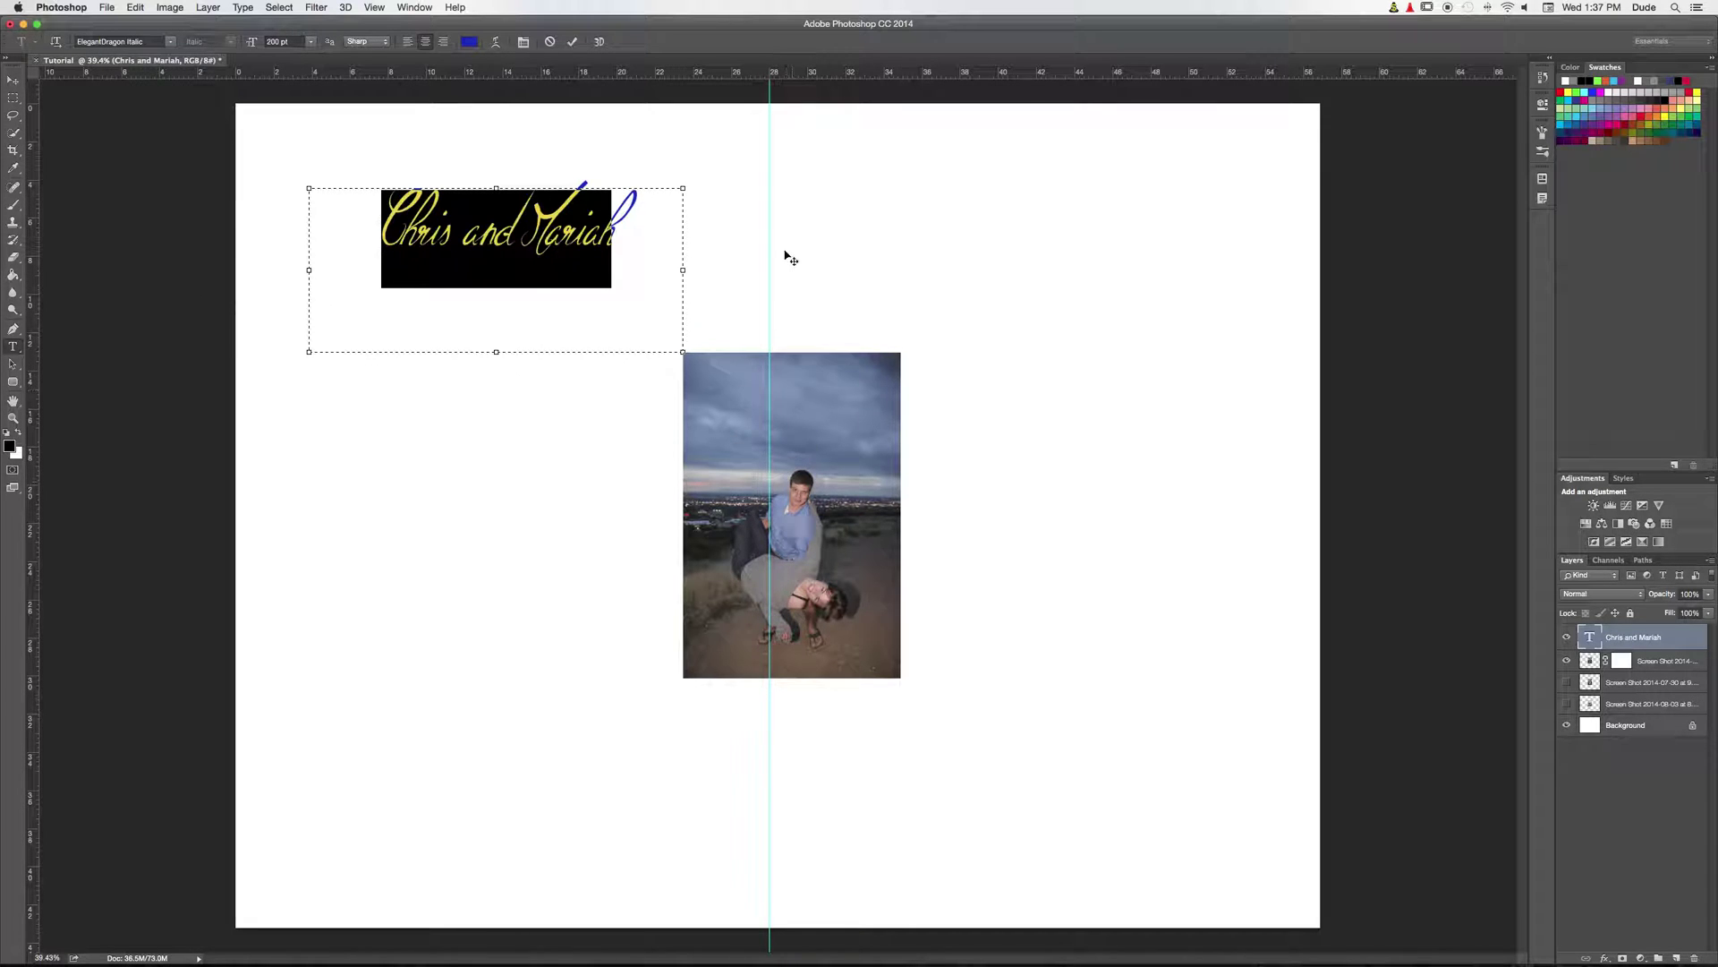
left_click_drag(789, 76, 847, 523)
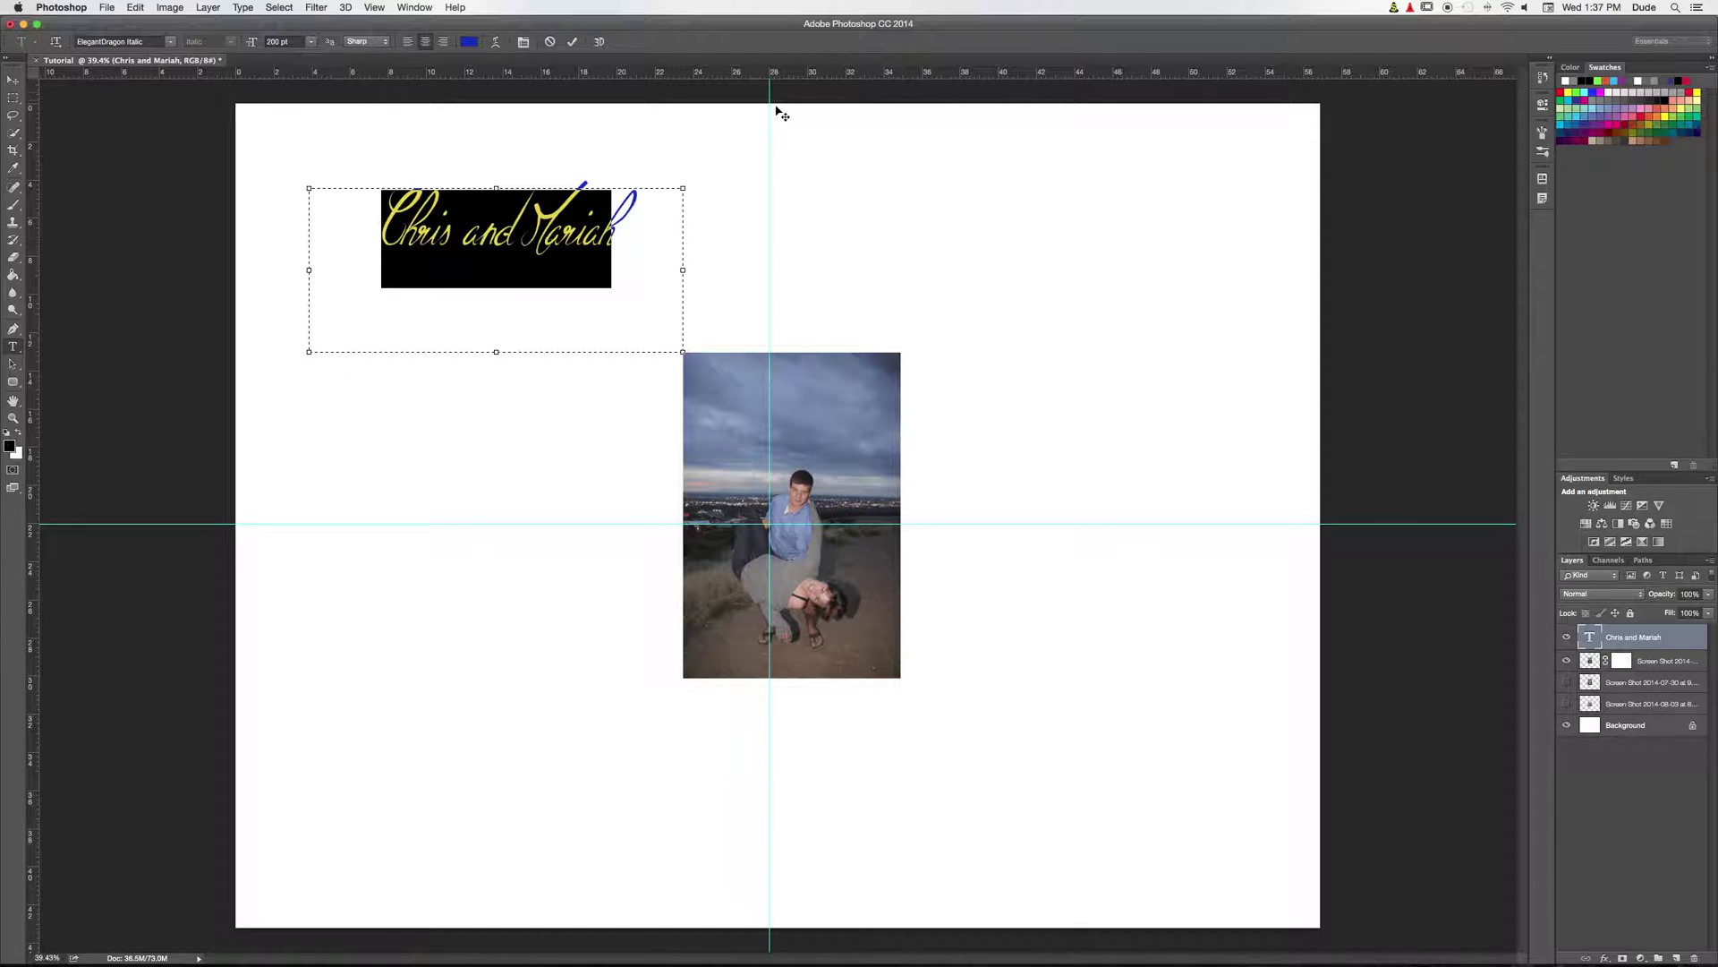
Step: Move the names text to be roughly centred on the vertical guide and remove both guides
left_click(12, 80)
left_click_drag(512, 240, 772, 240)
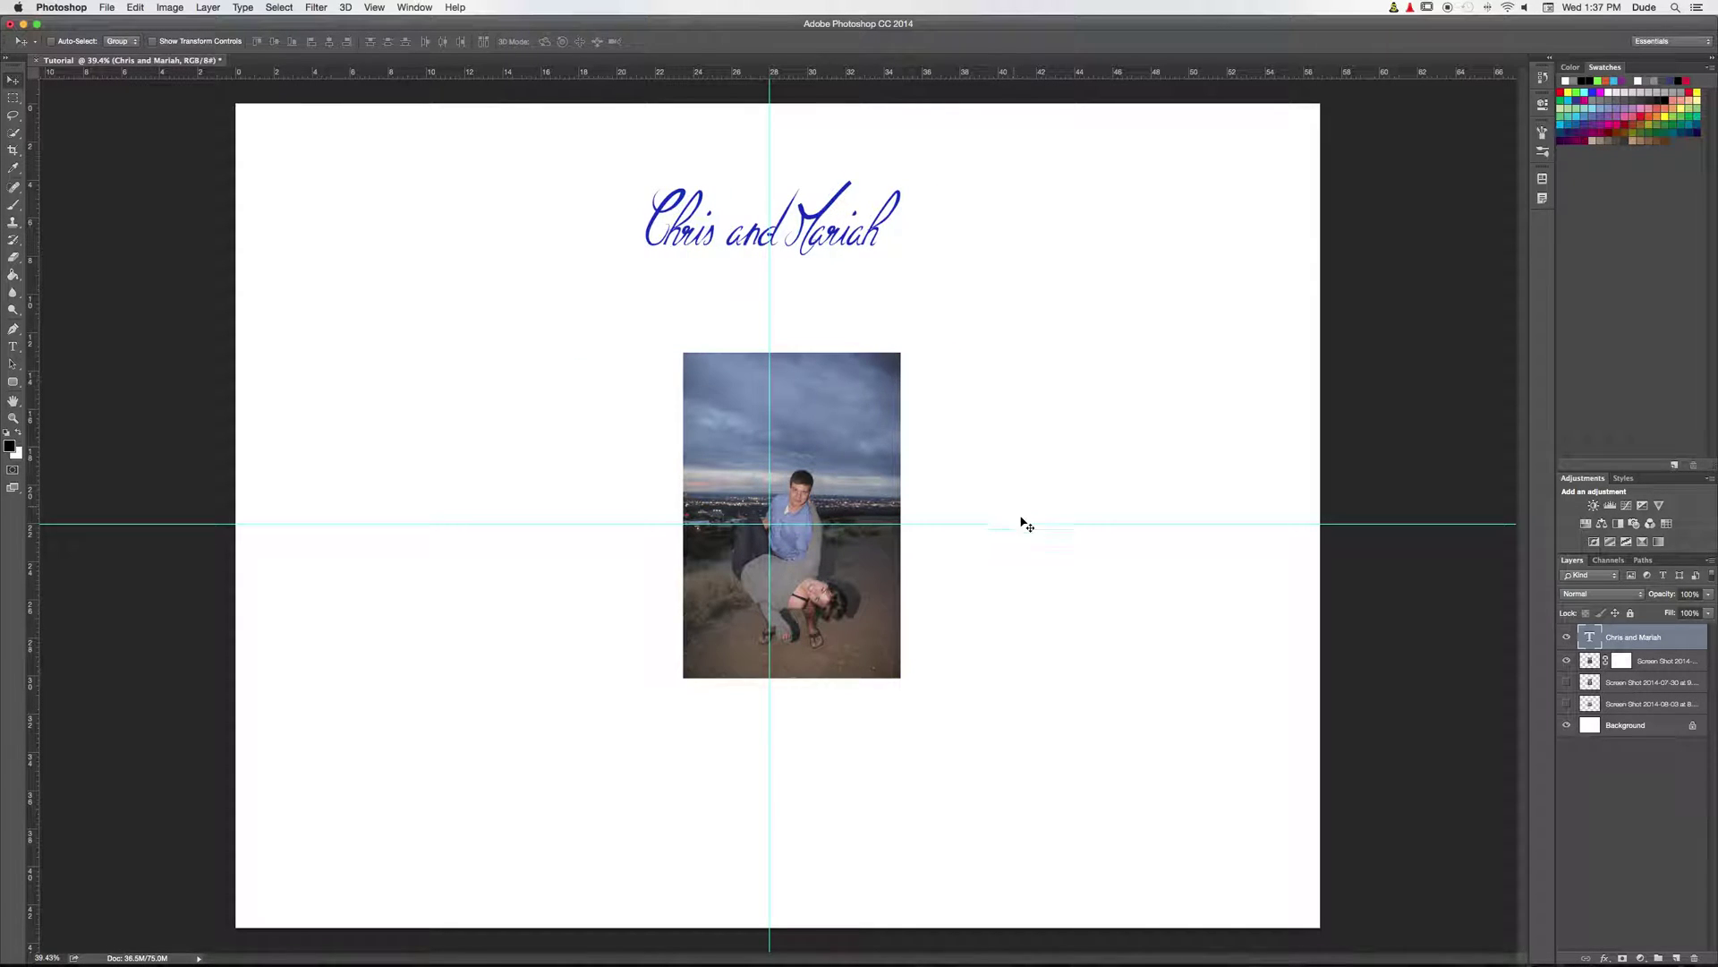
left_click_drag(1021, 525, 1021, 72)
left_click_drag(770, 327, 18, 324)
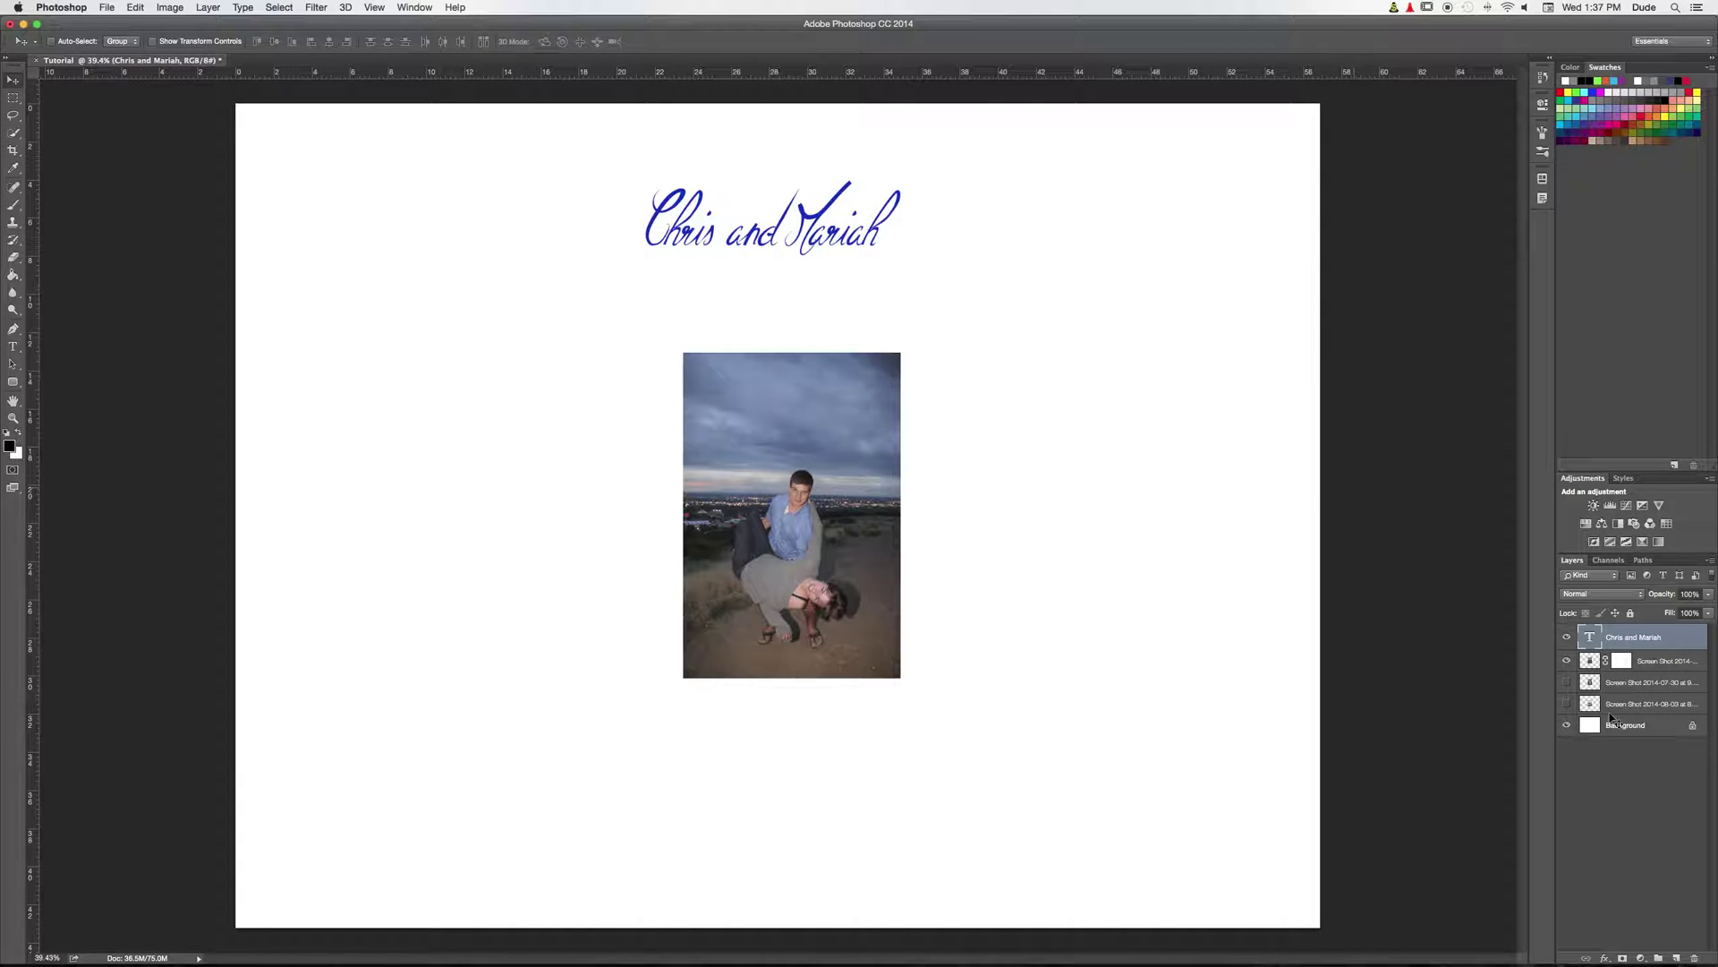
Step: Rename the names text layer to Friends
left_click(1396, 528)
left_click(1642, 641)
double_click(1652, 639)
type("Friends")
key("Return")
Step: Reopen the Friends layer's text for editing and change its font to Didot Bold
double_click(1590, 637)
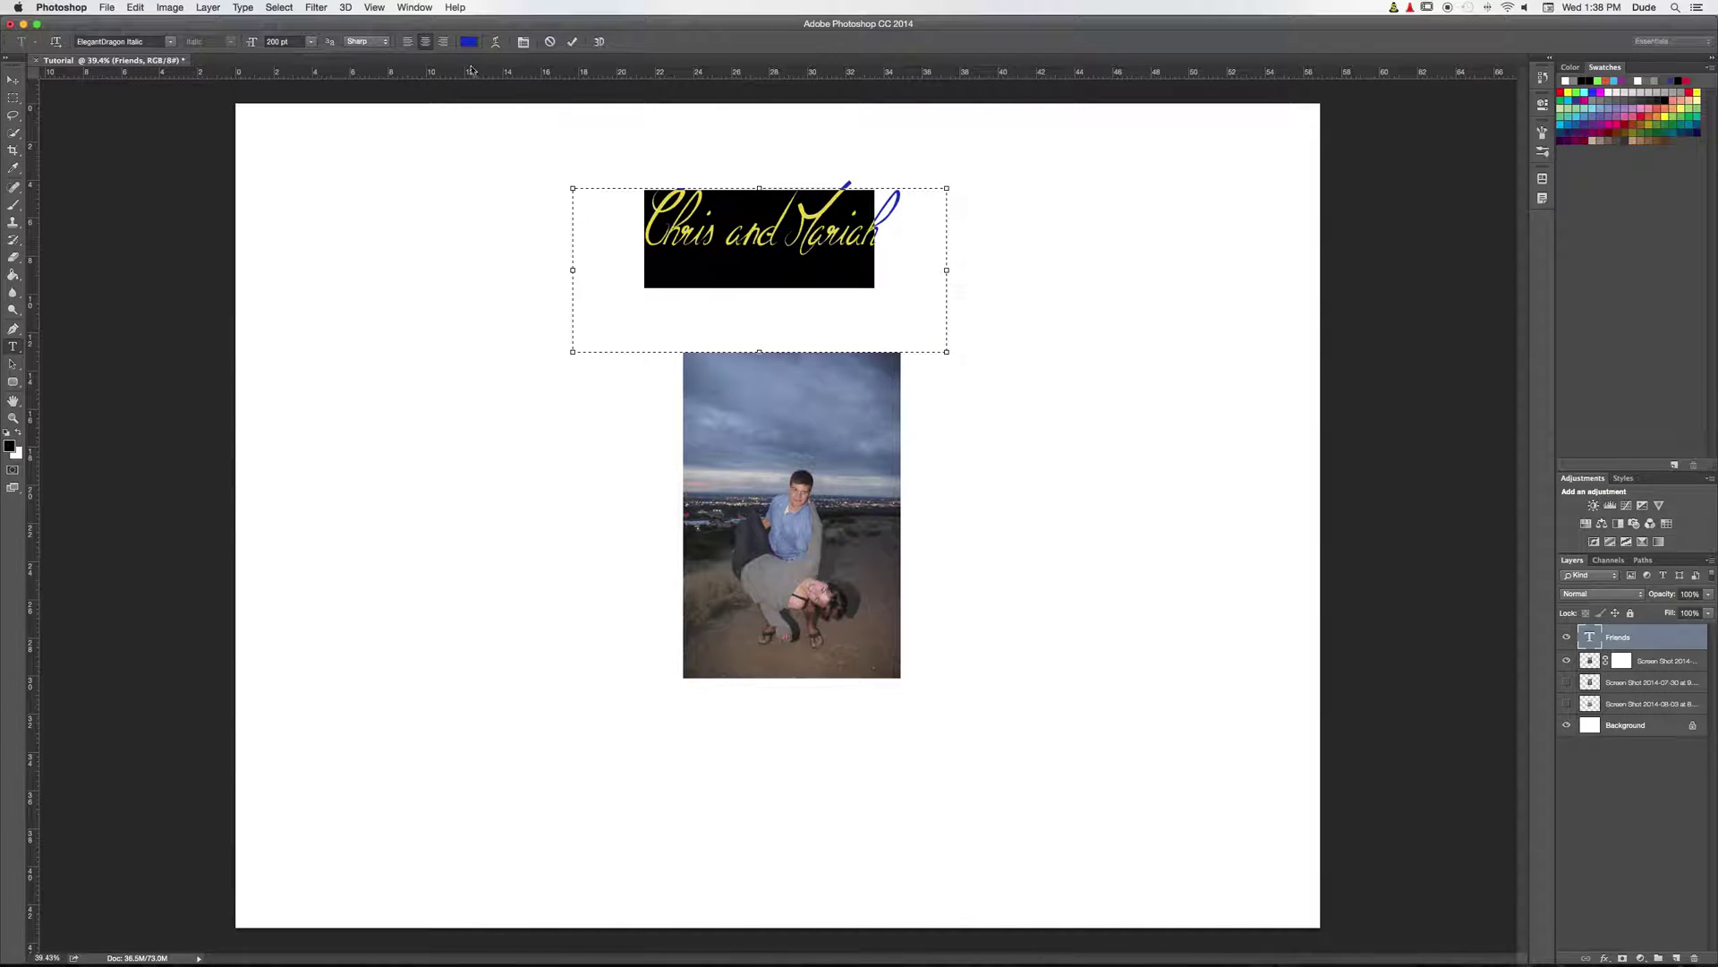
left_click(368, 43)
left_click(370, 52)
left_click(369, 42)
left_click(363, 30)
left_click(171, 42)
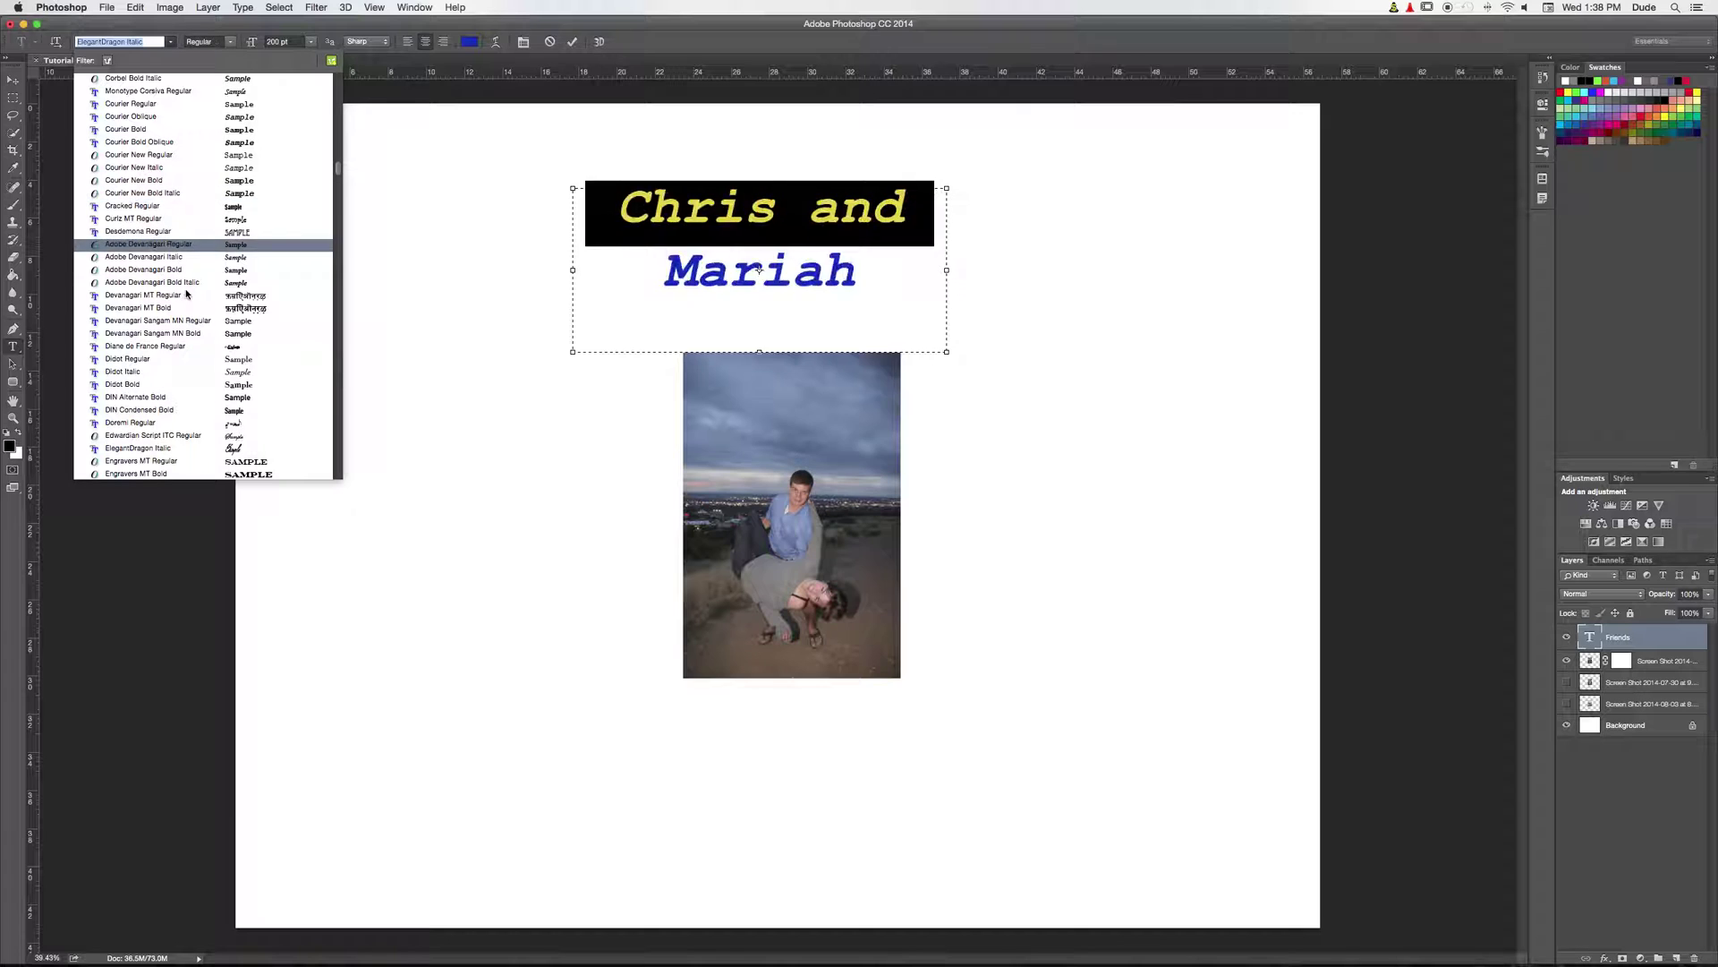
left_click(175, 385)
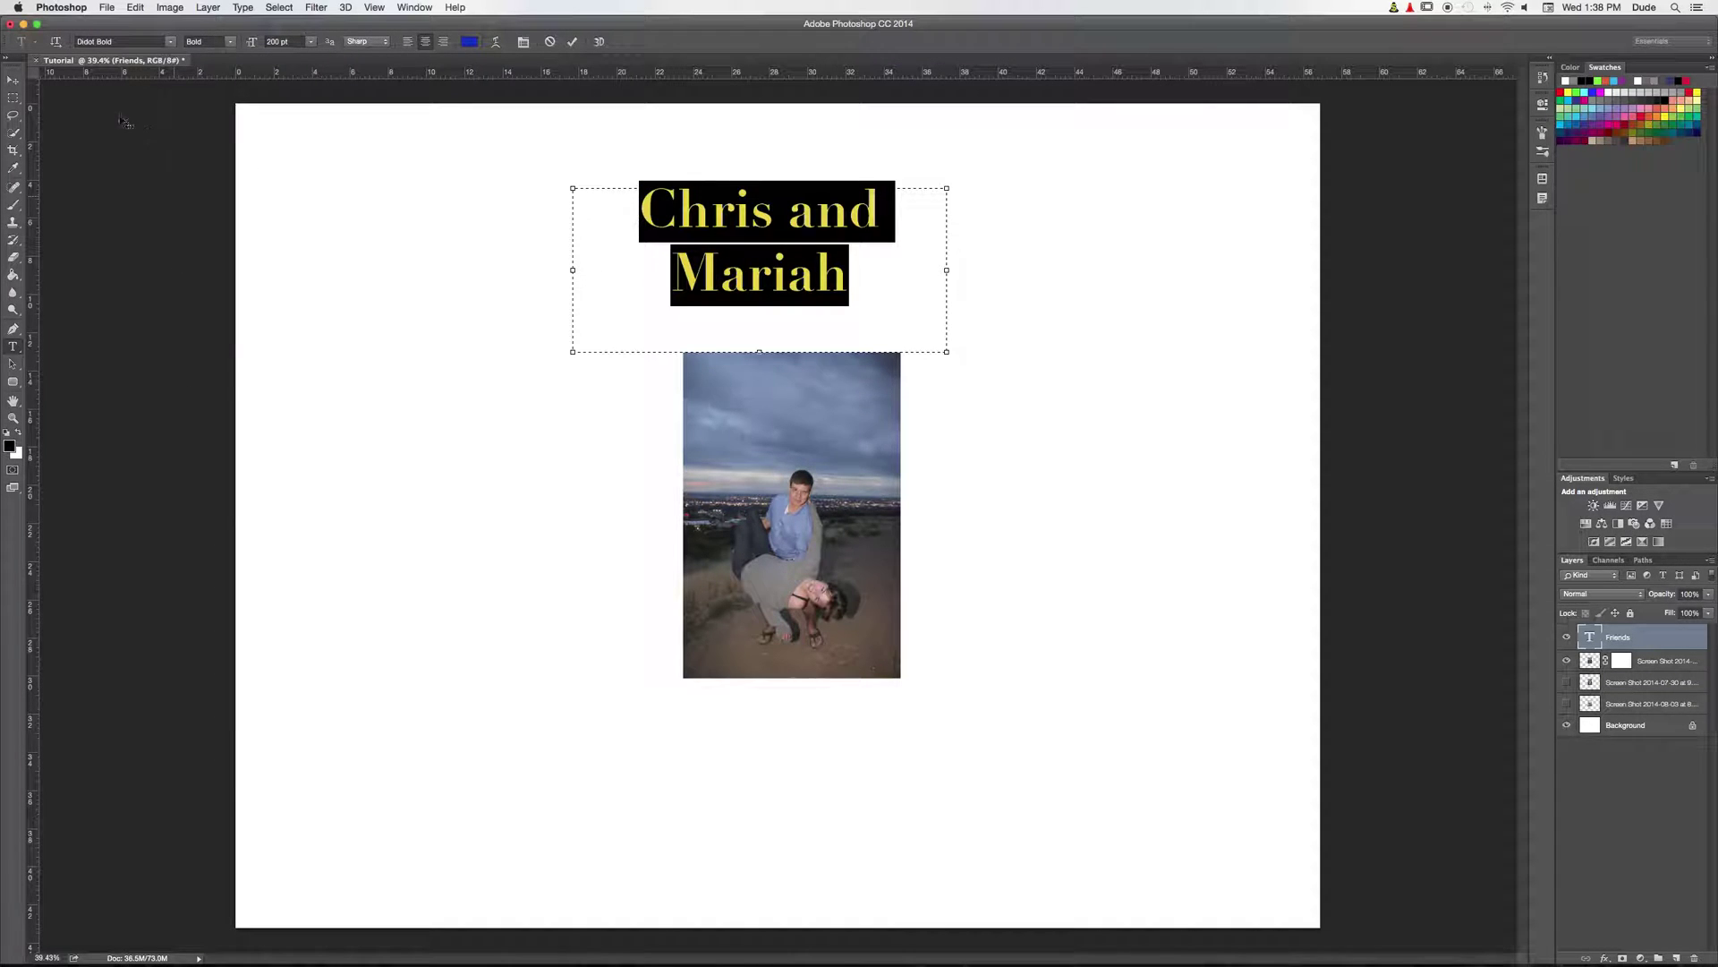
Step: Try the Italic style on the selected text and set the style back to Bold
left_click(230, 43)
left_click(231, 46)
left_click(231, 45)
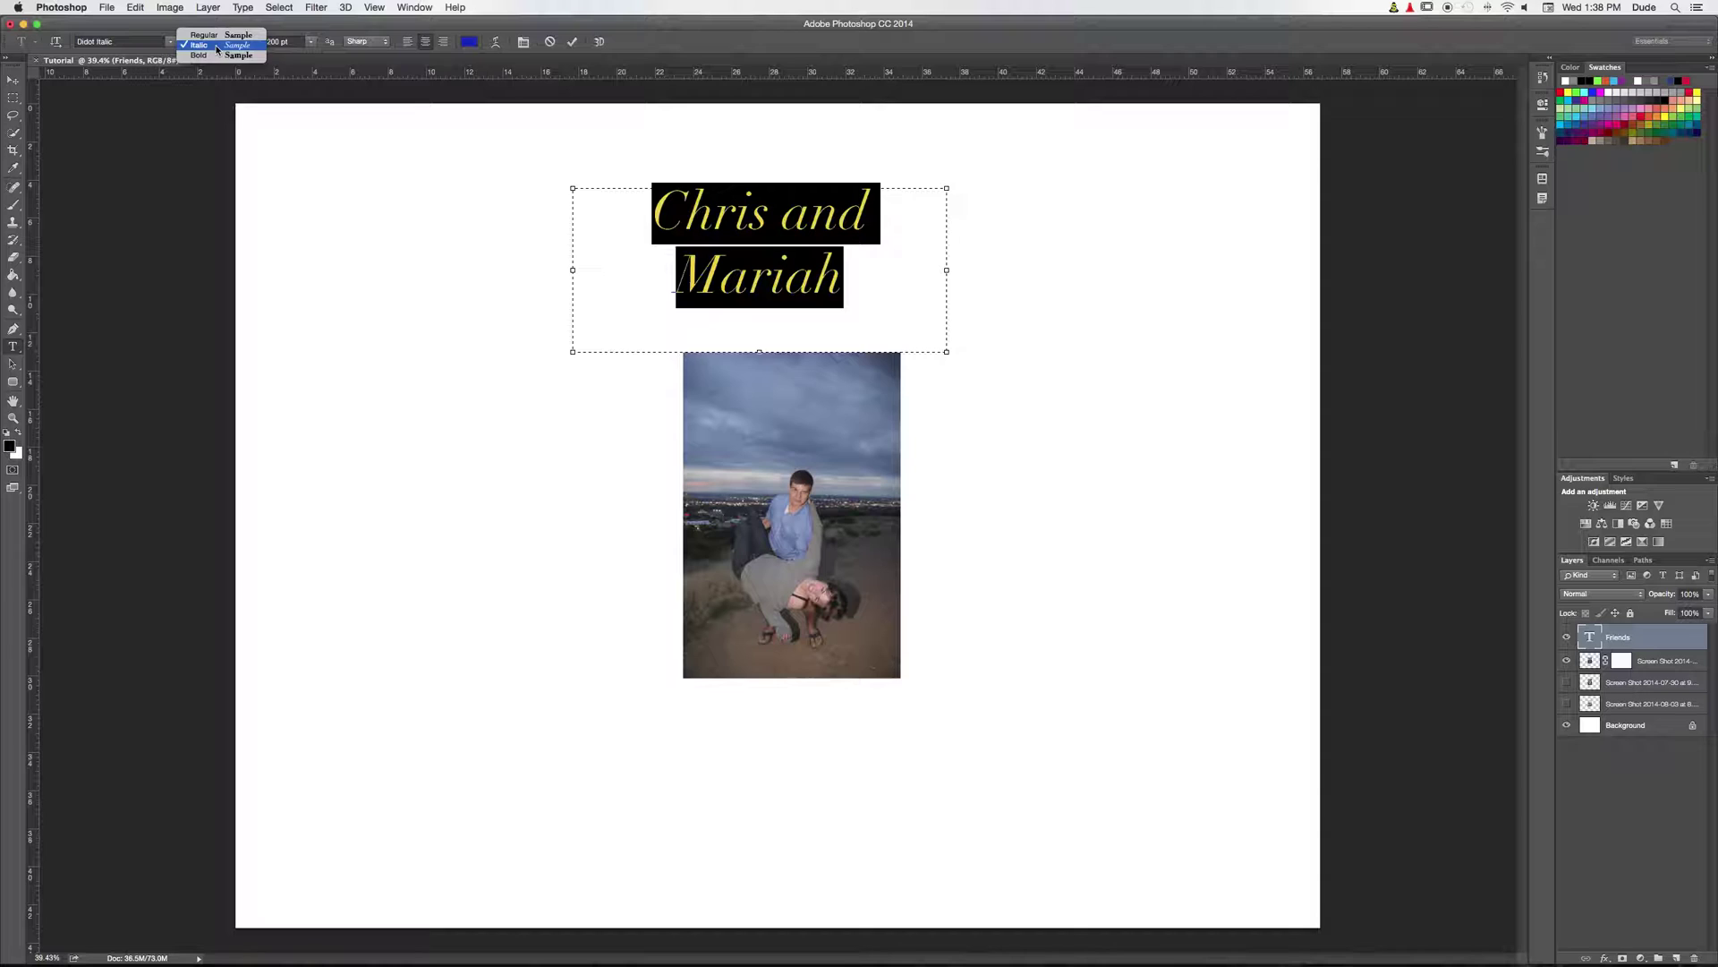
left_click(212, 59)
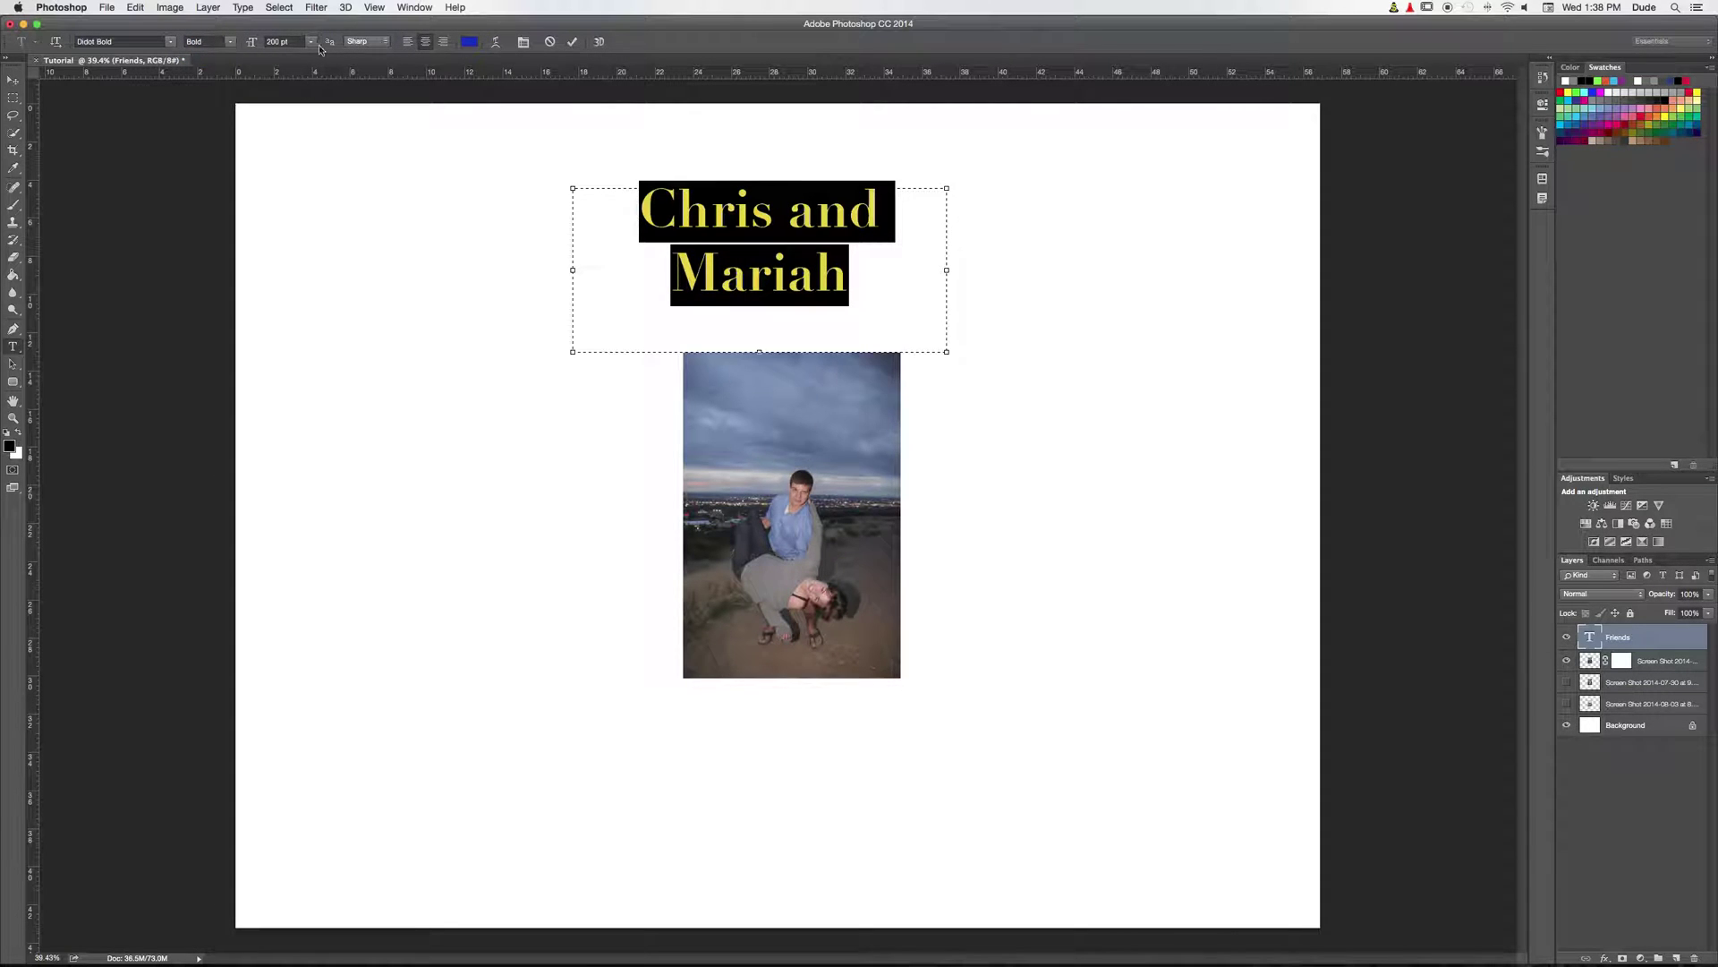
Step: Try warping the text with the Arc style at bend +27%, horizontal distortion -73% and vertical distortion -12%
left_click(498, 46)
left_click_drag(875, 385, 761, 310)
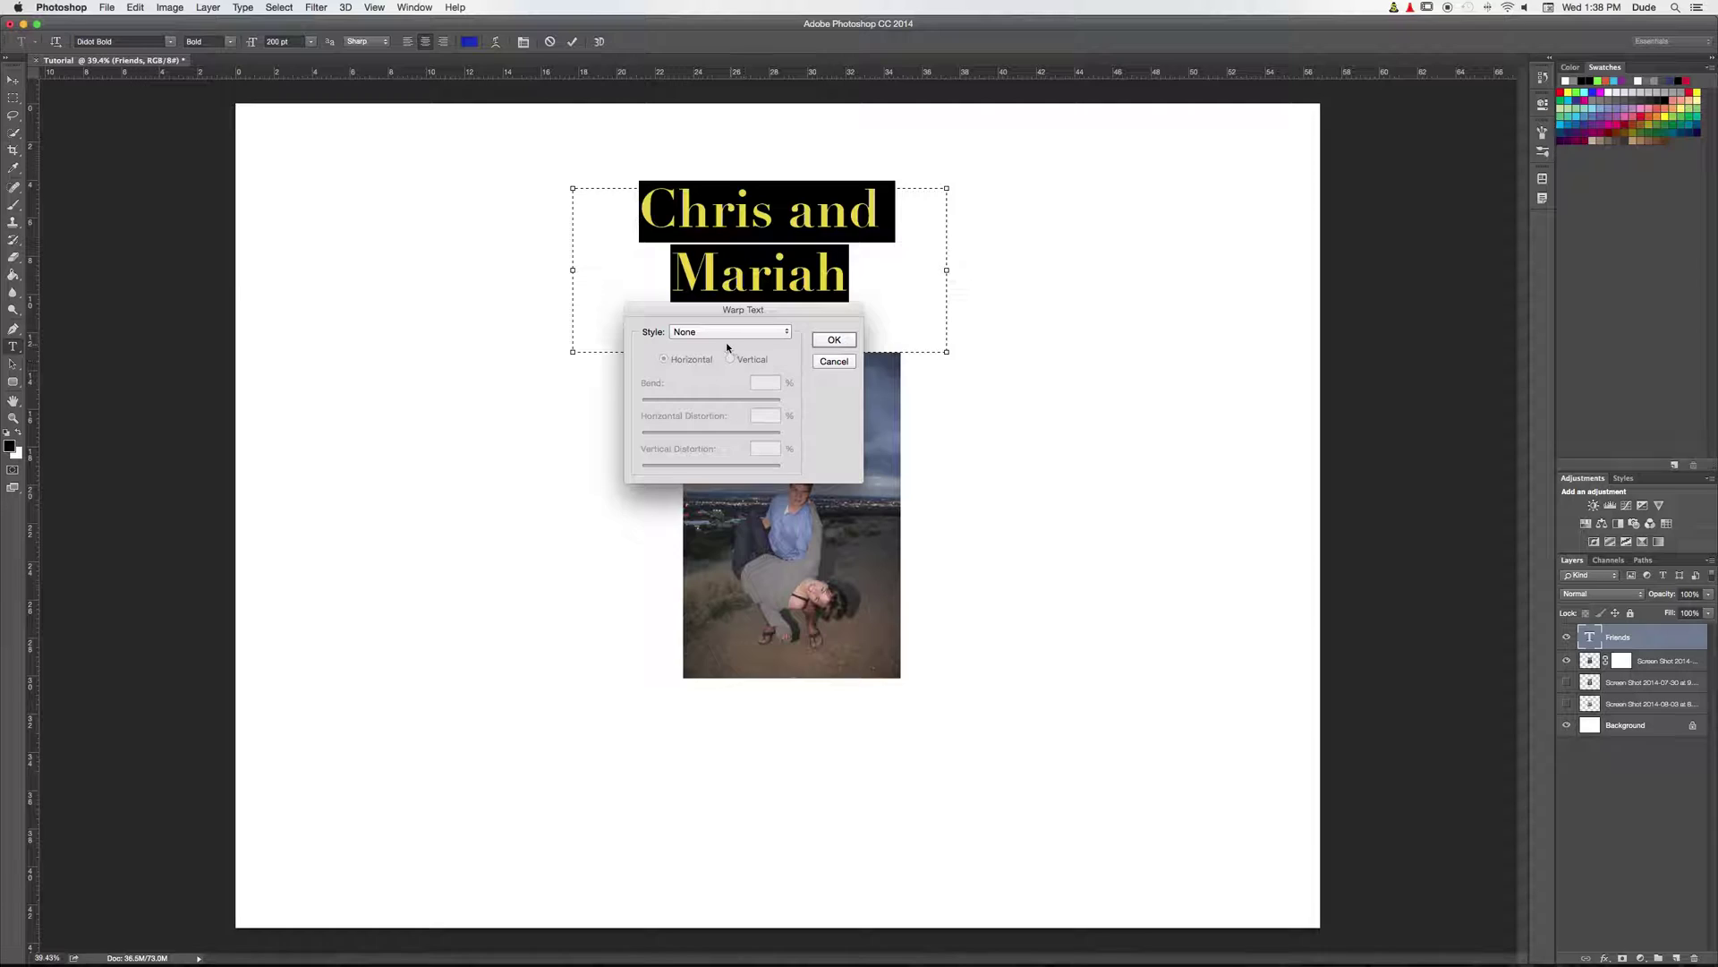
left_click(727, 332)
left_click(724, 355)
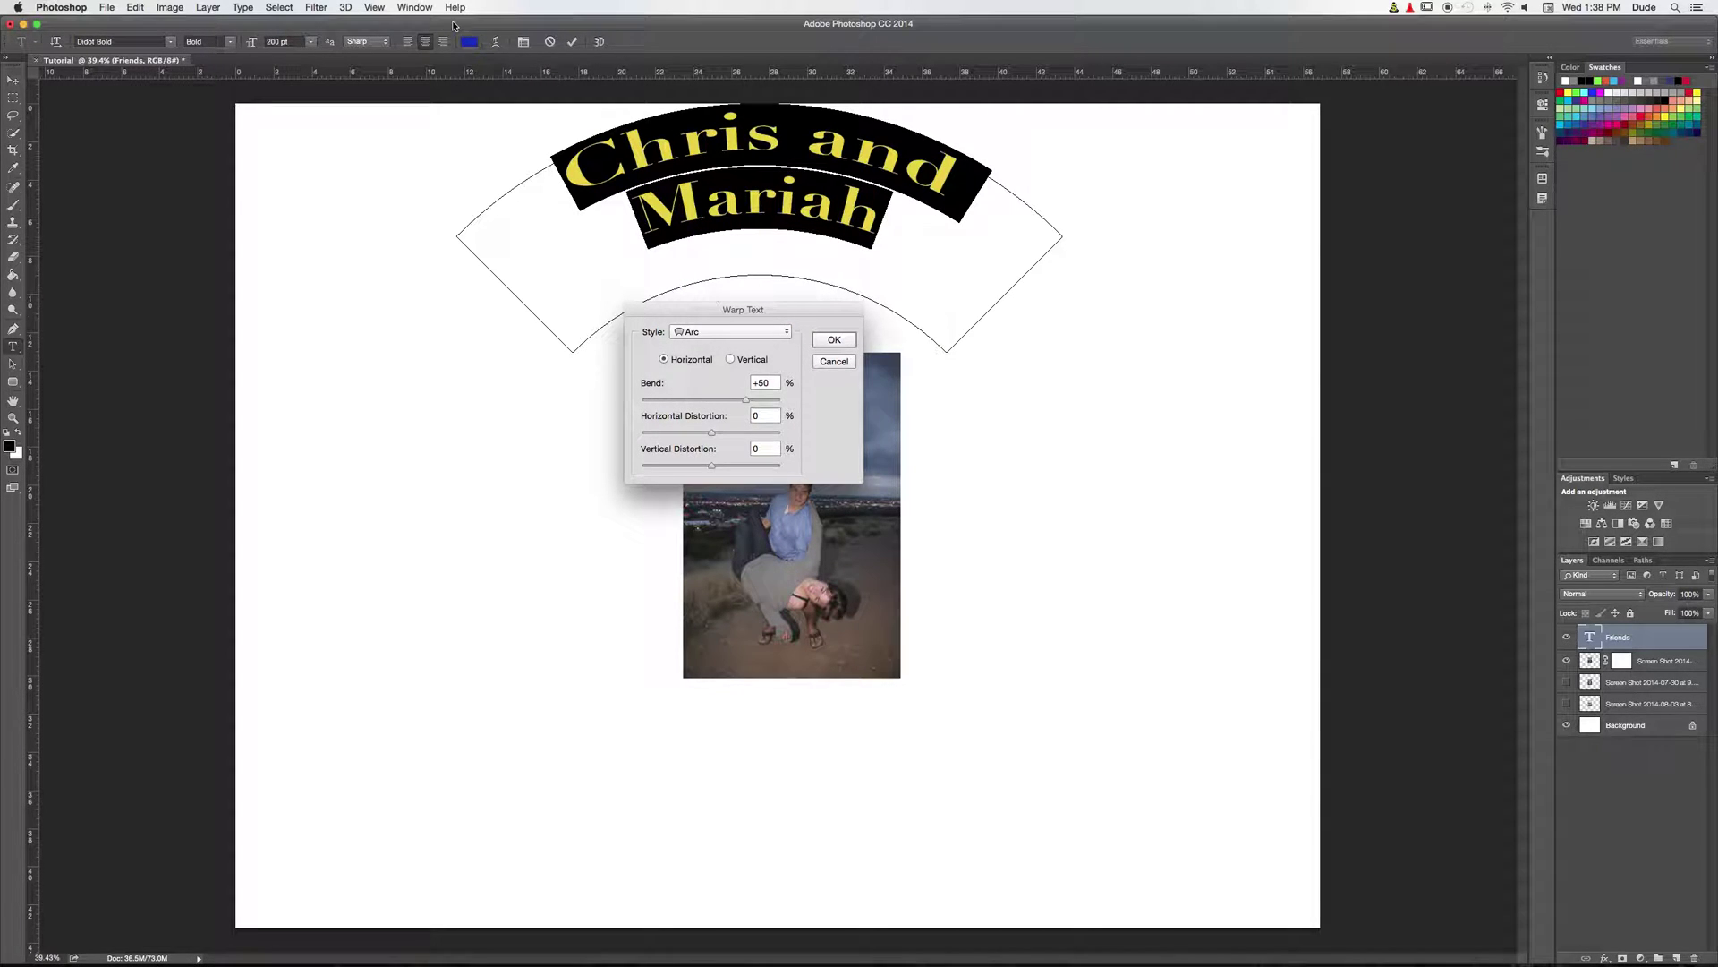
left_click(777, 333)
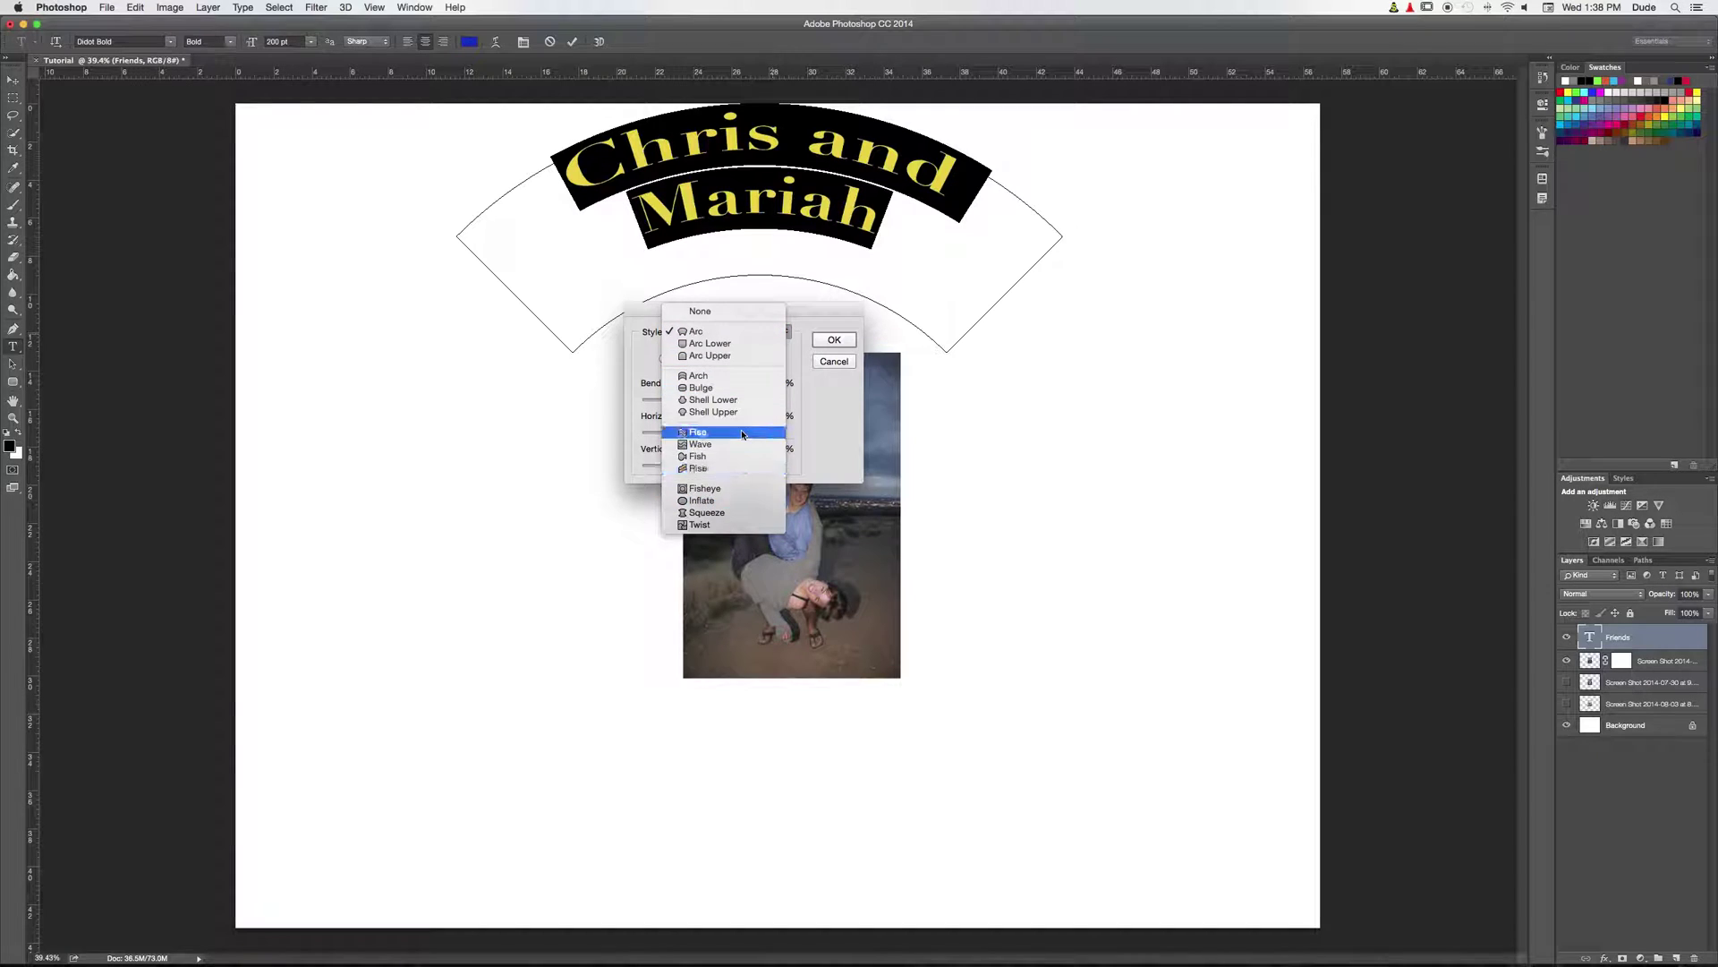
left_click(812, 315)
left_click_drag(742, 400, 704, 470)
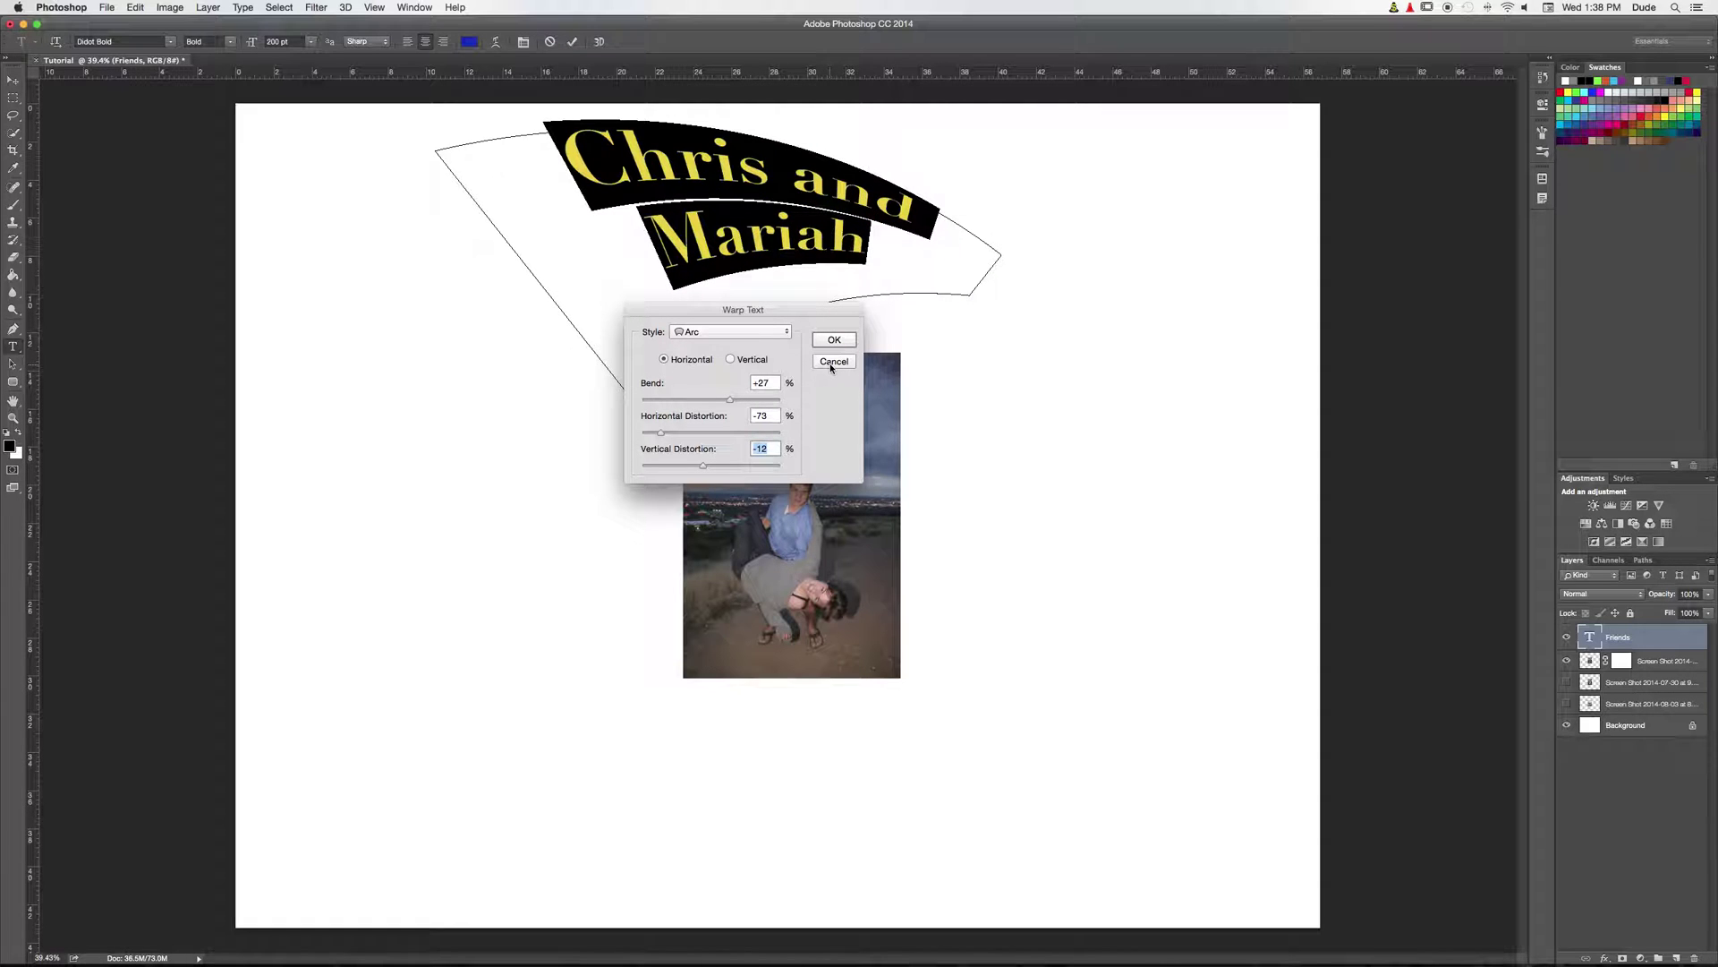
left_click(755, 334)
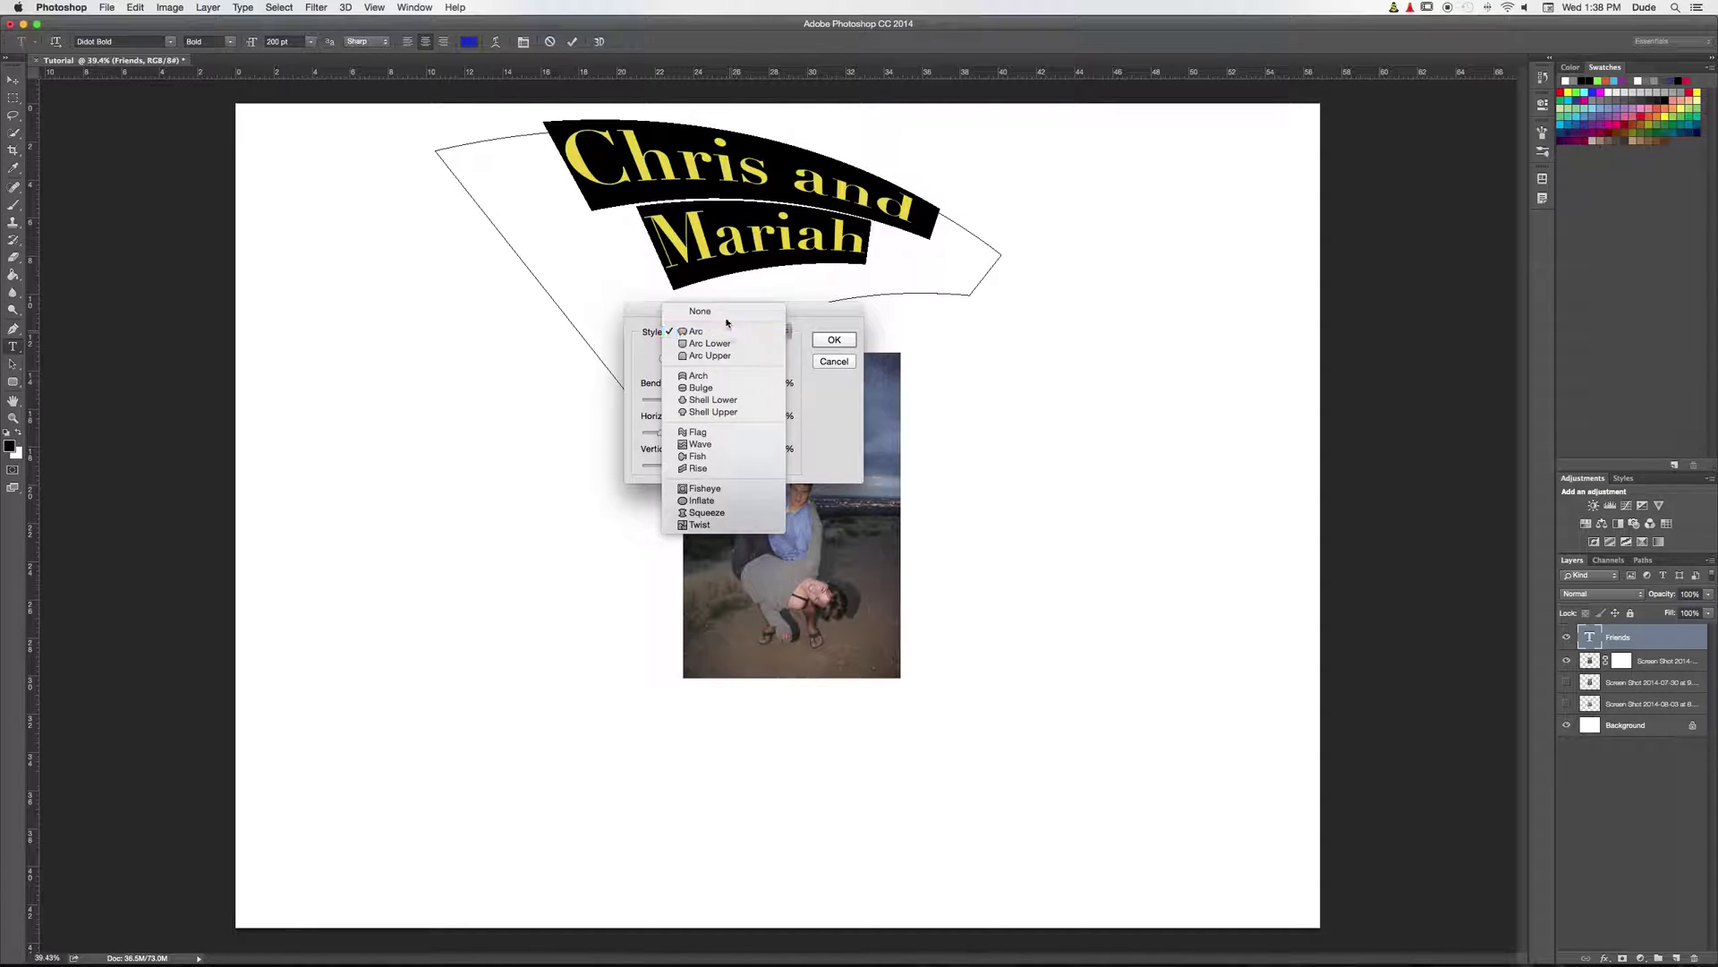
left_click(855, 392)
left_click(833, 361)
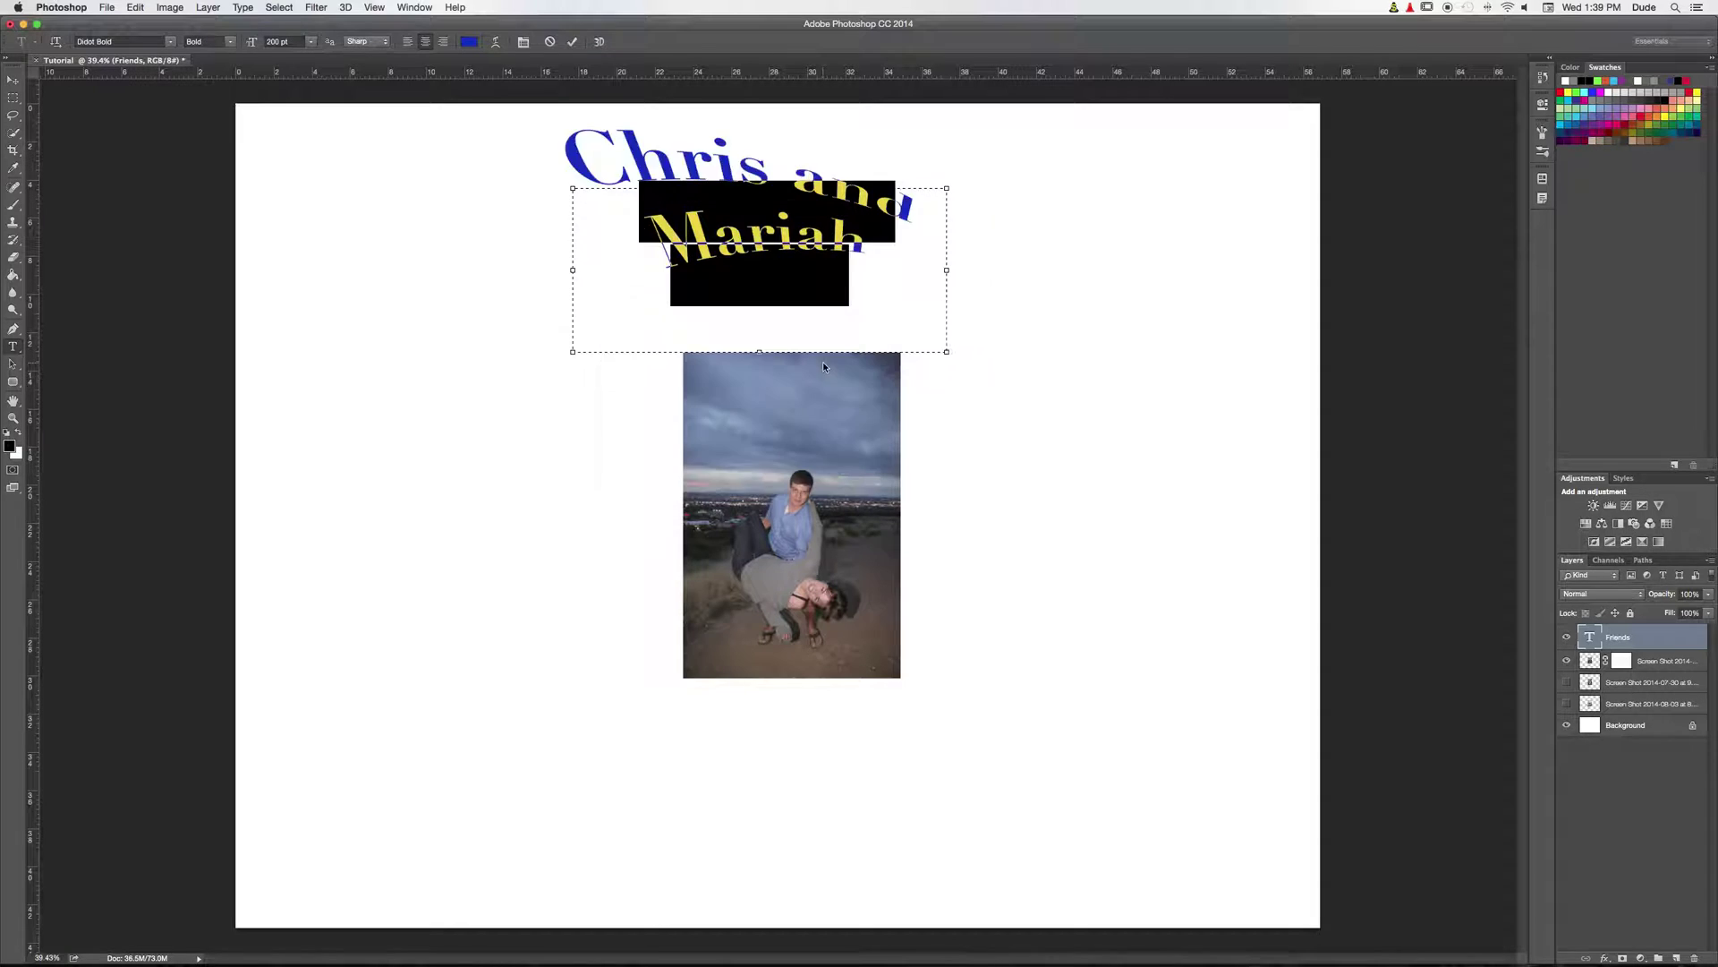
Step: Commit the text edit and move the two-line names text to be centred just above the photo
left_click(12, 80)
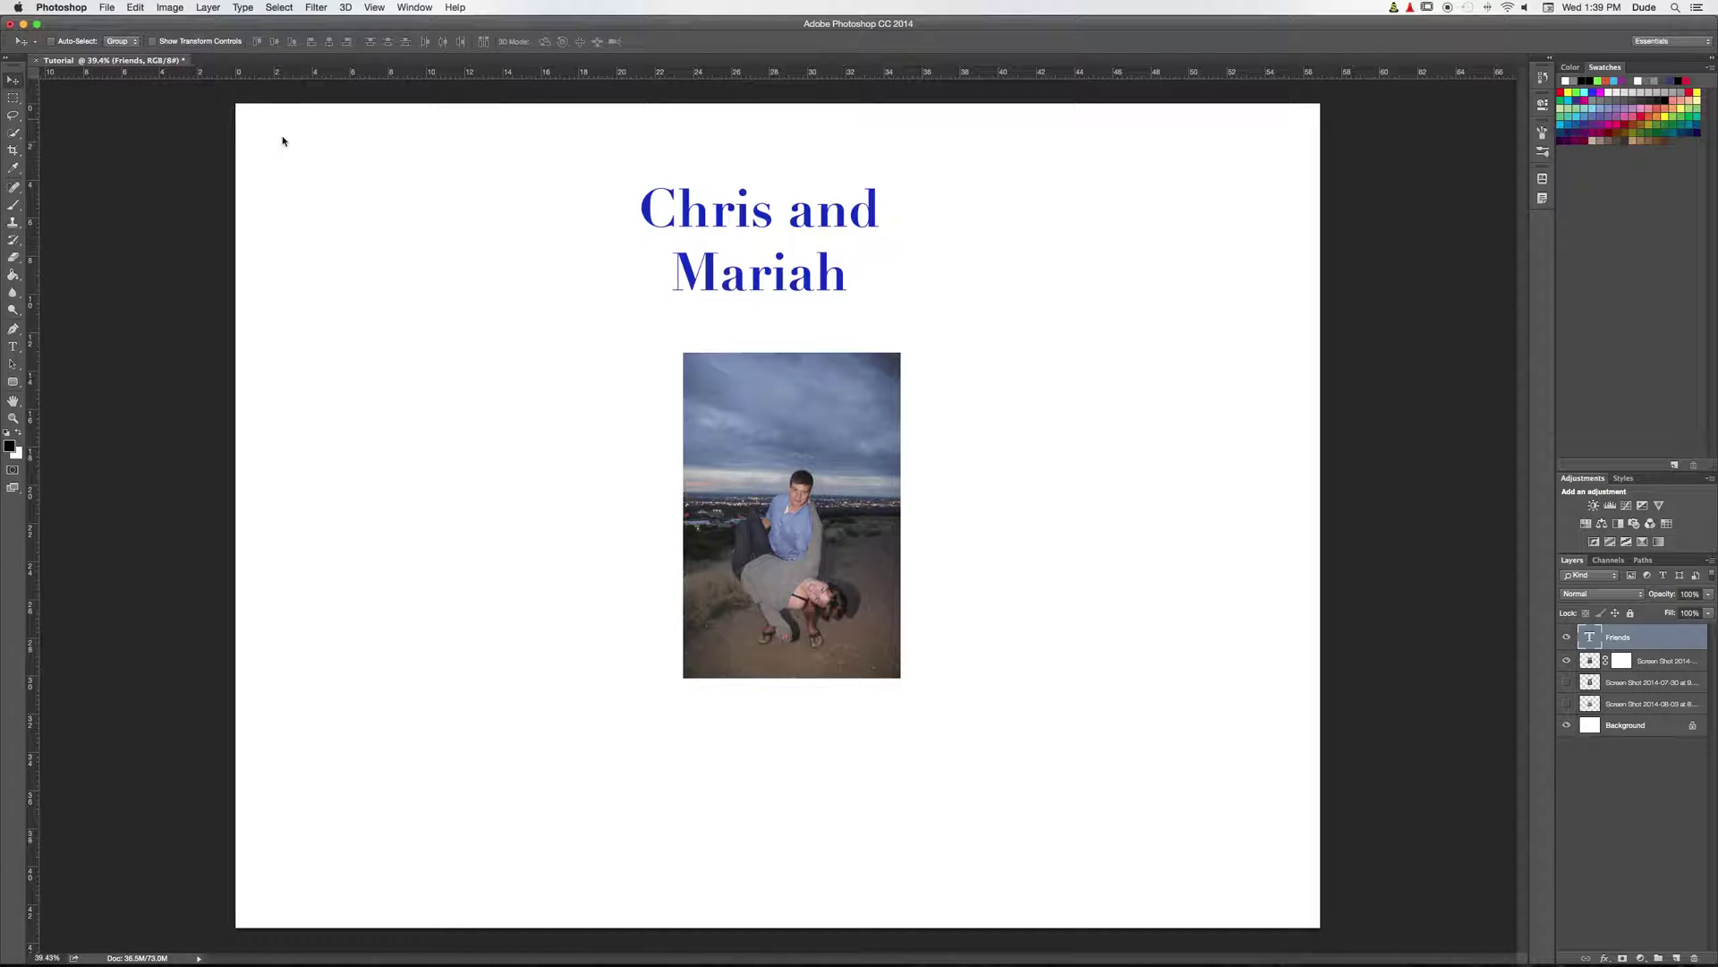
key("shift+Right")
key("shift+Right")
key("shift+Right")
key("shift+Right")
key("shift+Right")
key("shift+Right")
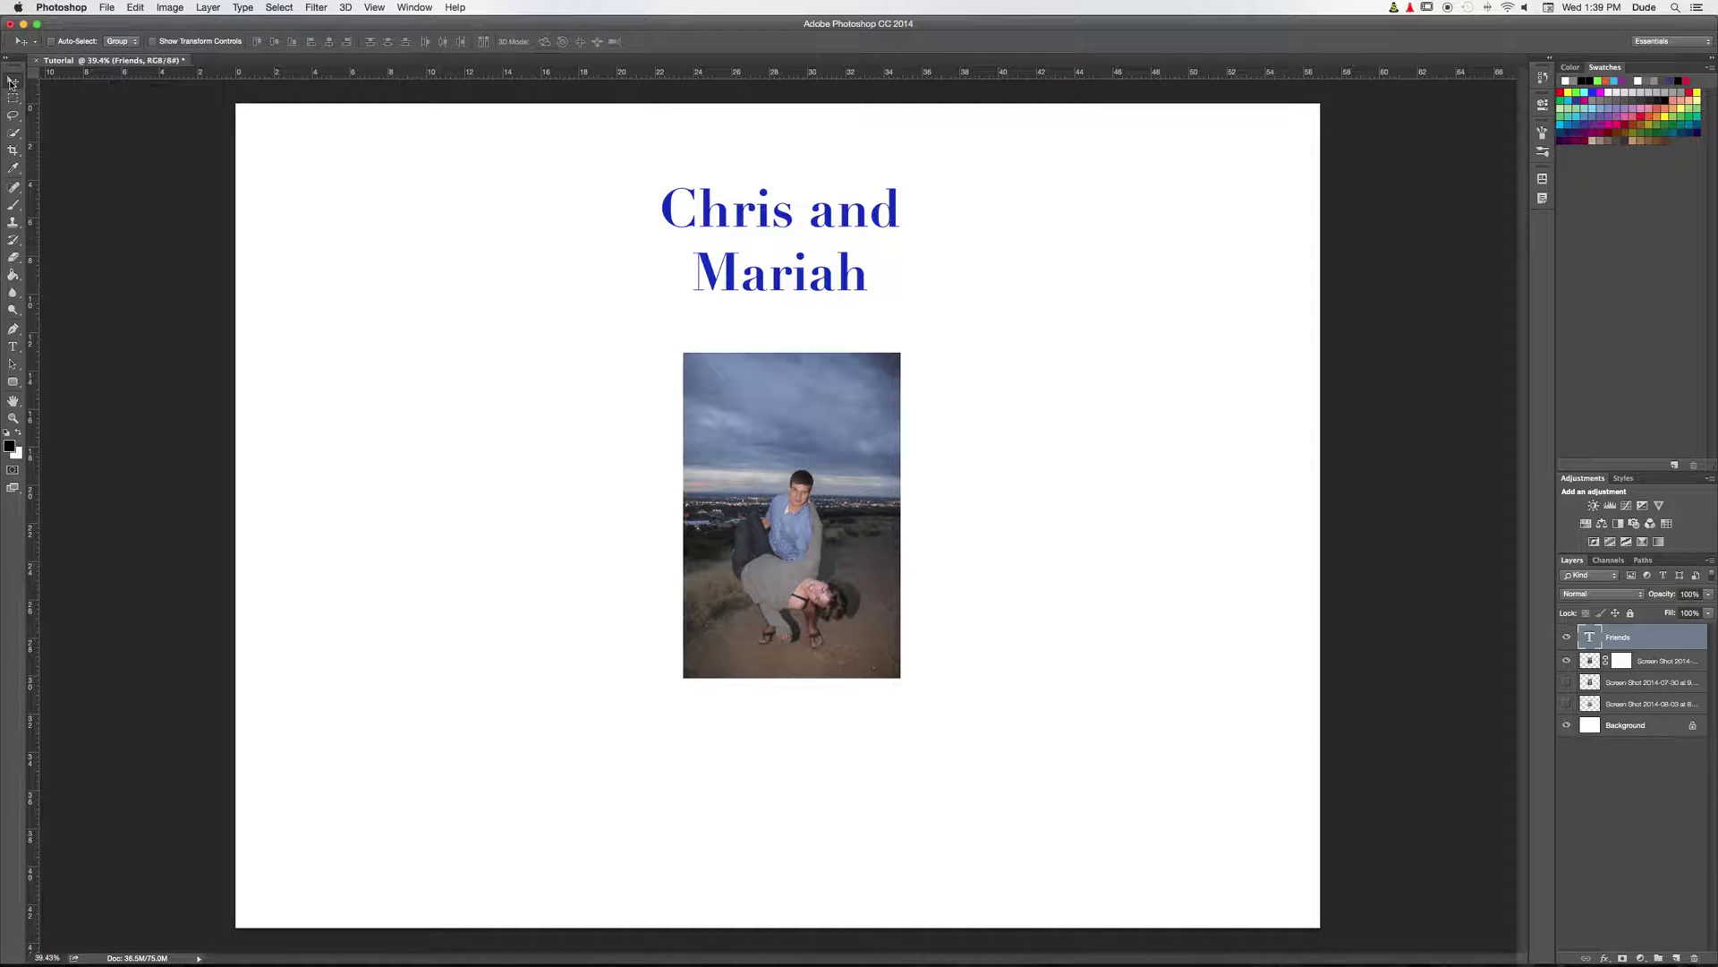
mouse_move(799, 226)
left_mouse_down()
mouse_move(810, 234)
mouse_move(781, 235)
left_mouse_up()
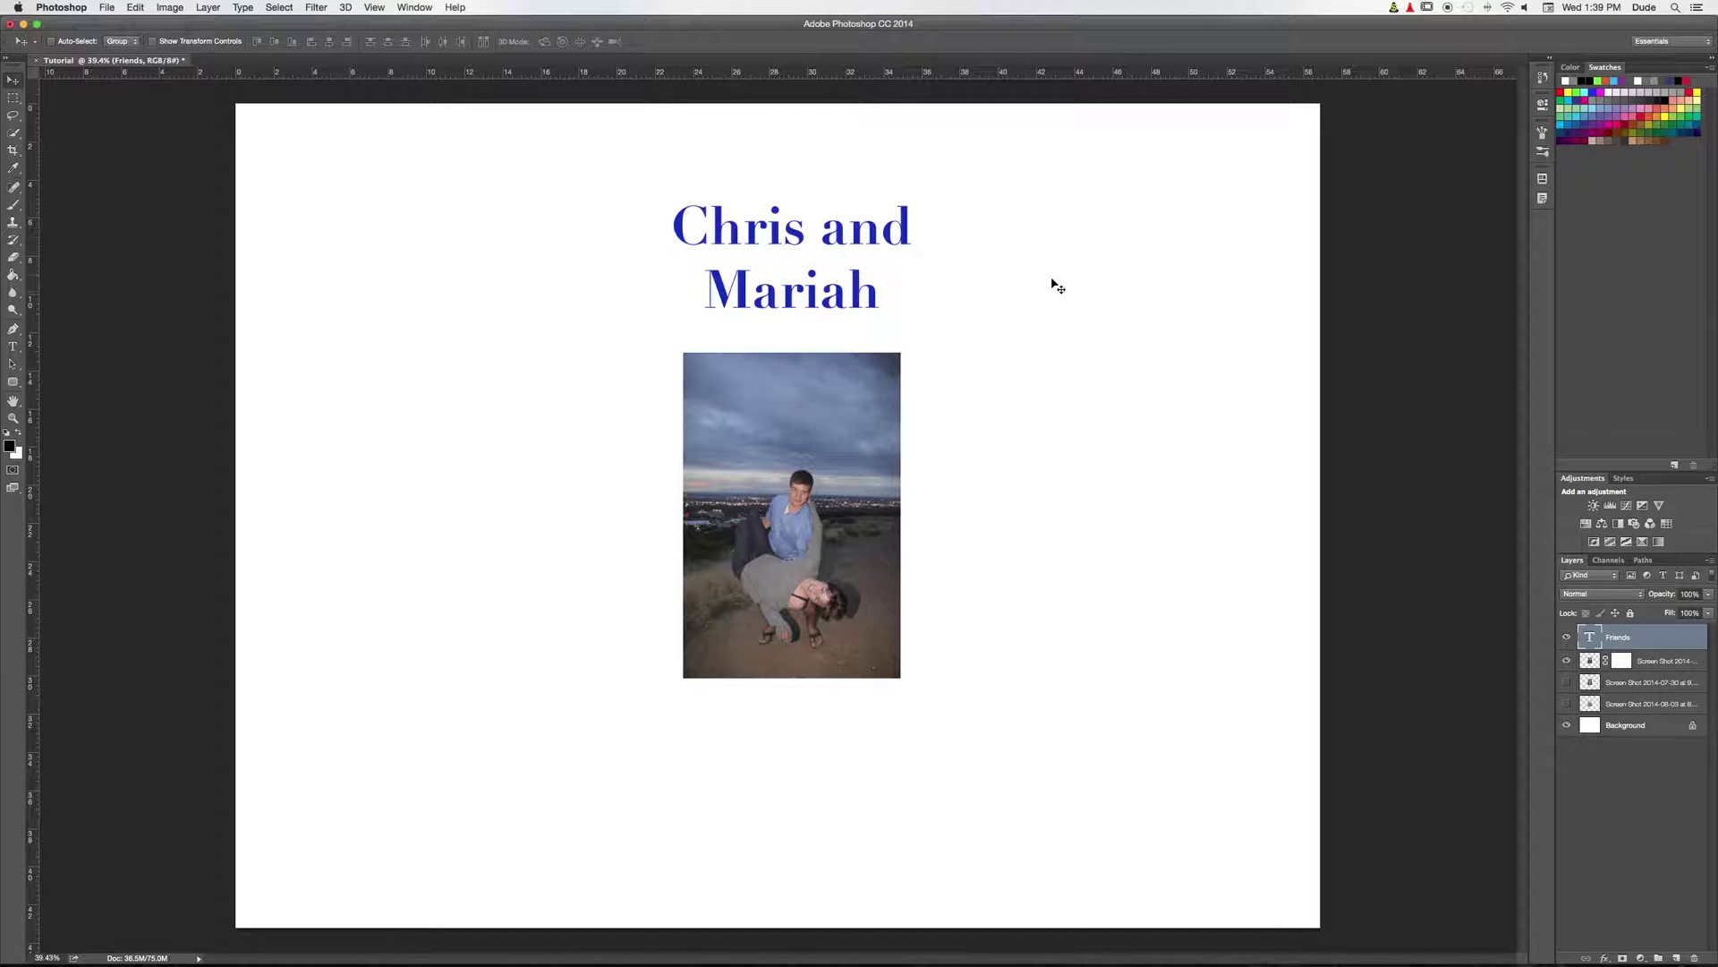
Step: Try enlarging the names text with Free Transform, and reopen its text for editing without making changes
key("super+t")
left_click_drag(975, 197, 1163, 111)
key("super+z")
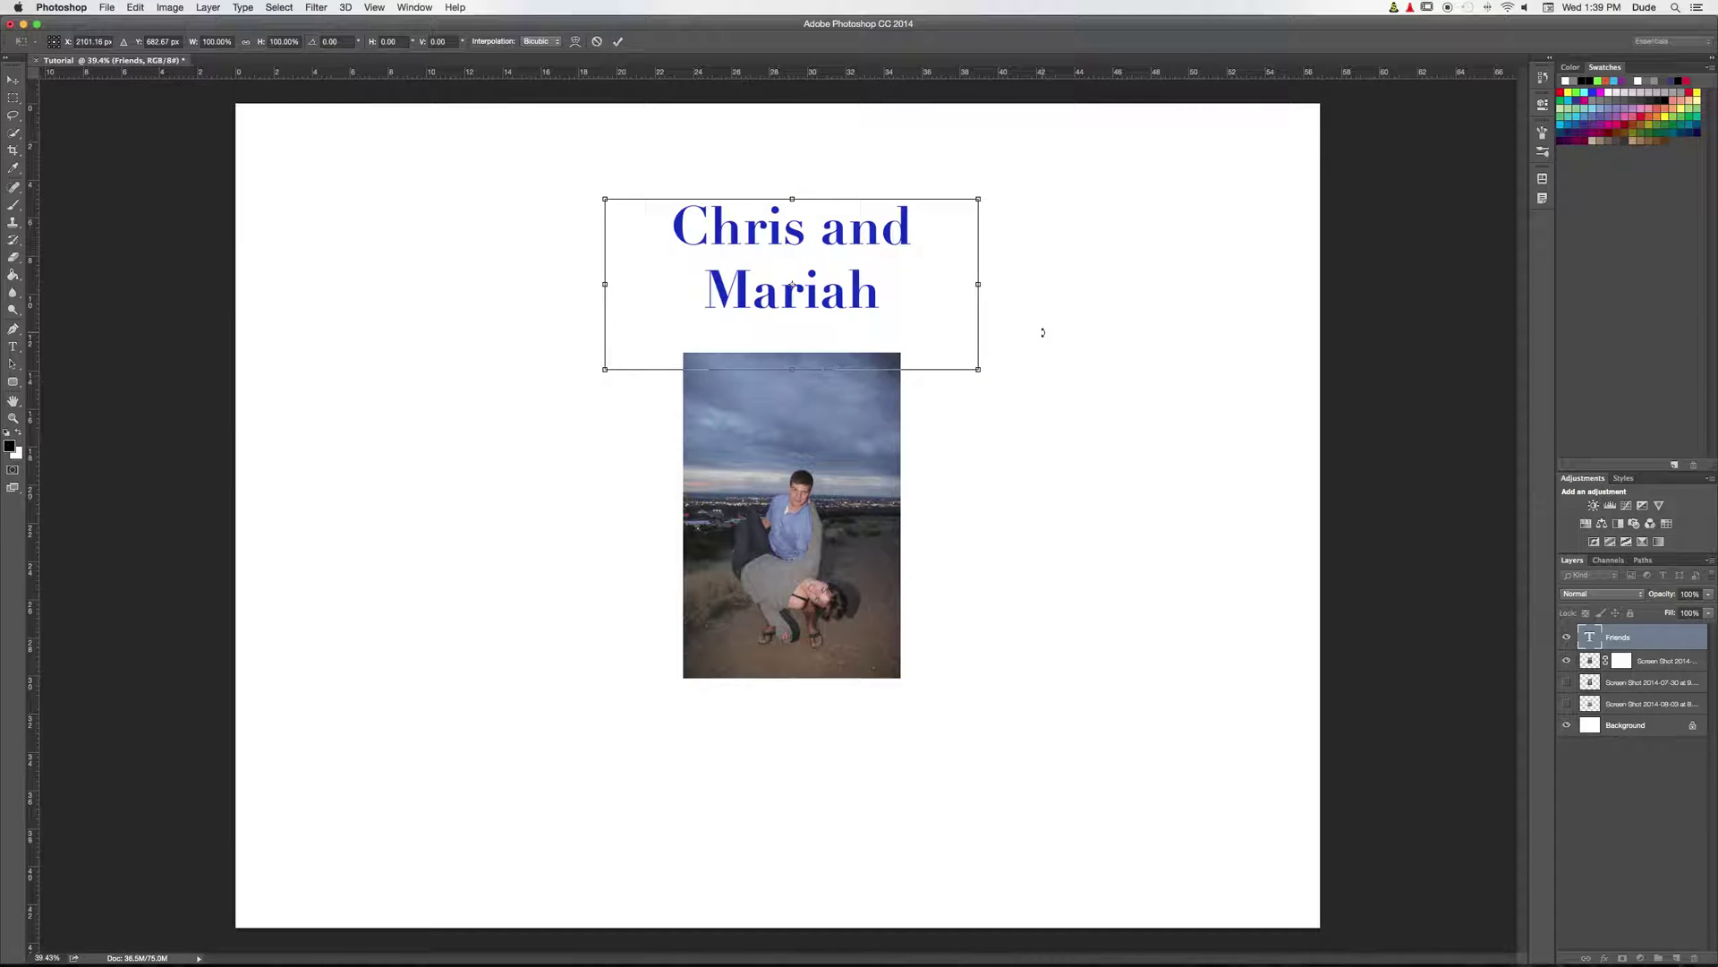
key("Escape")
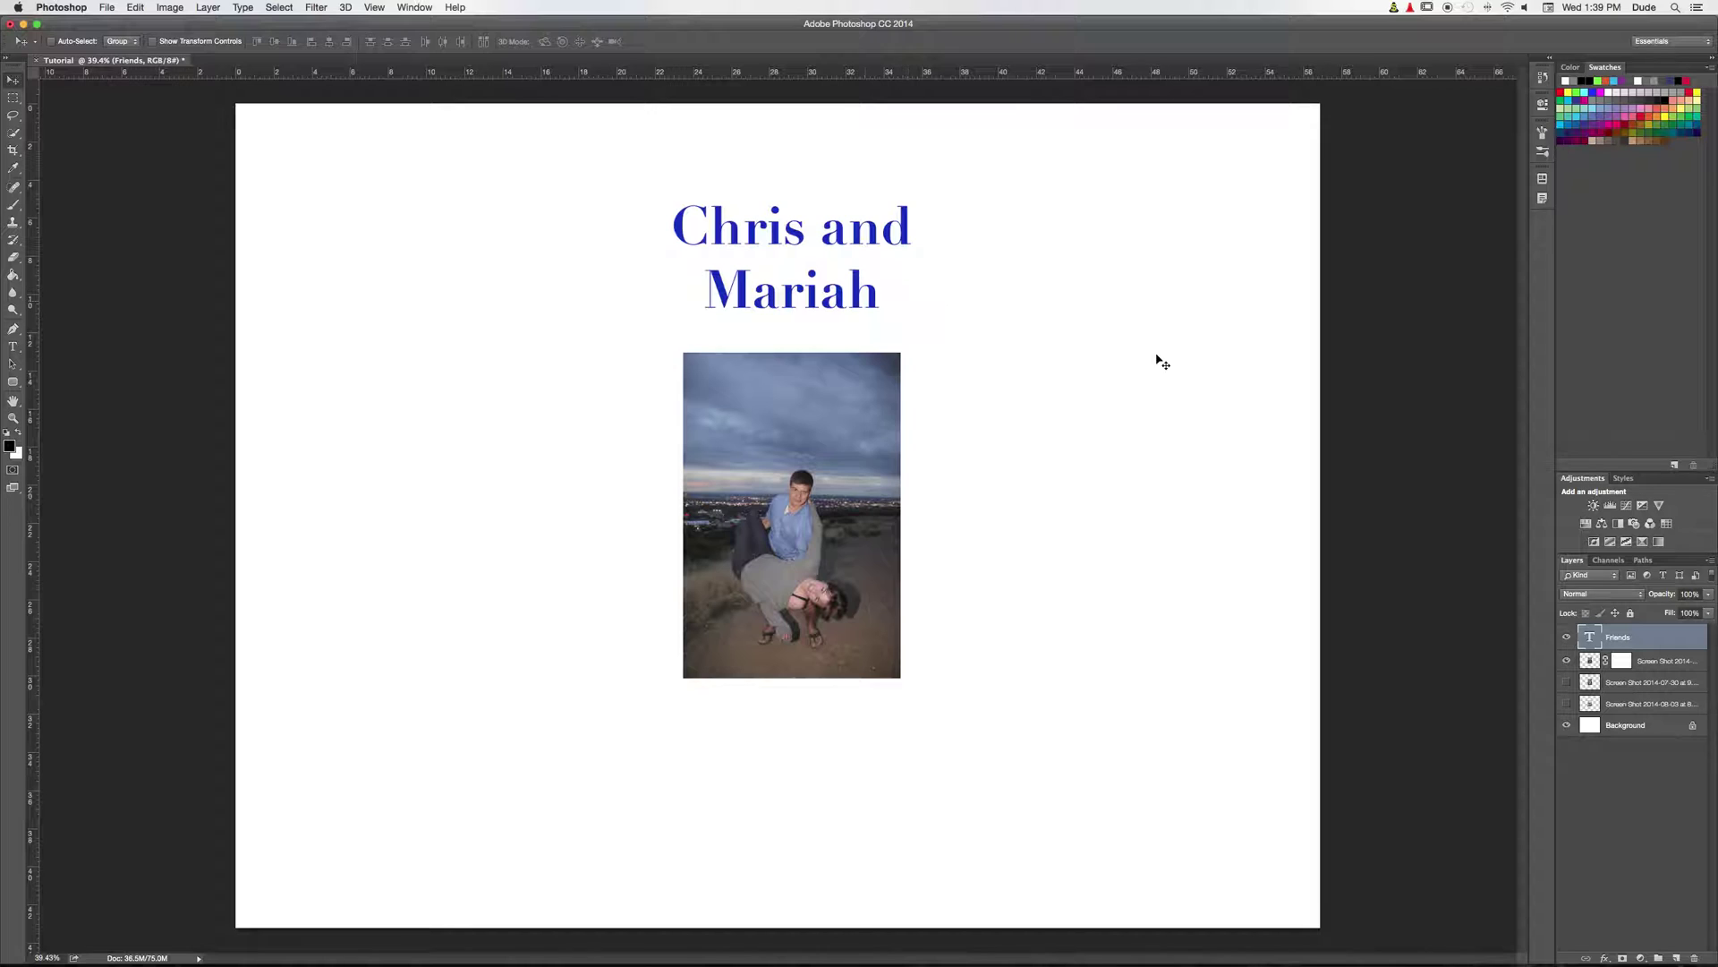
double_click(1595, 638)
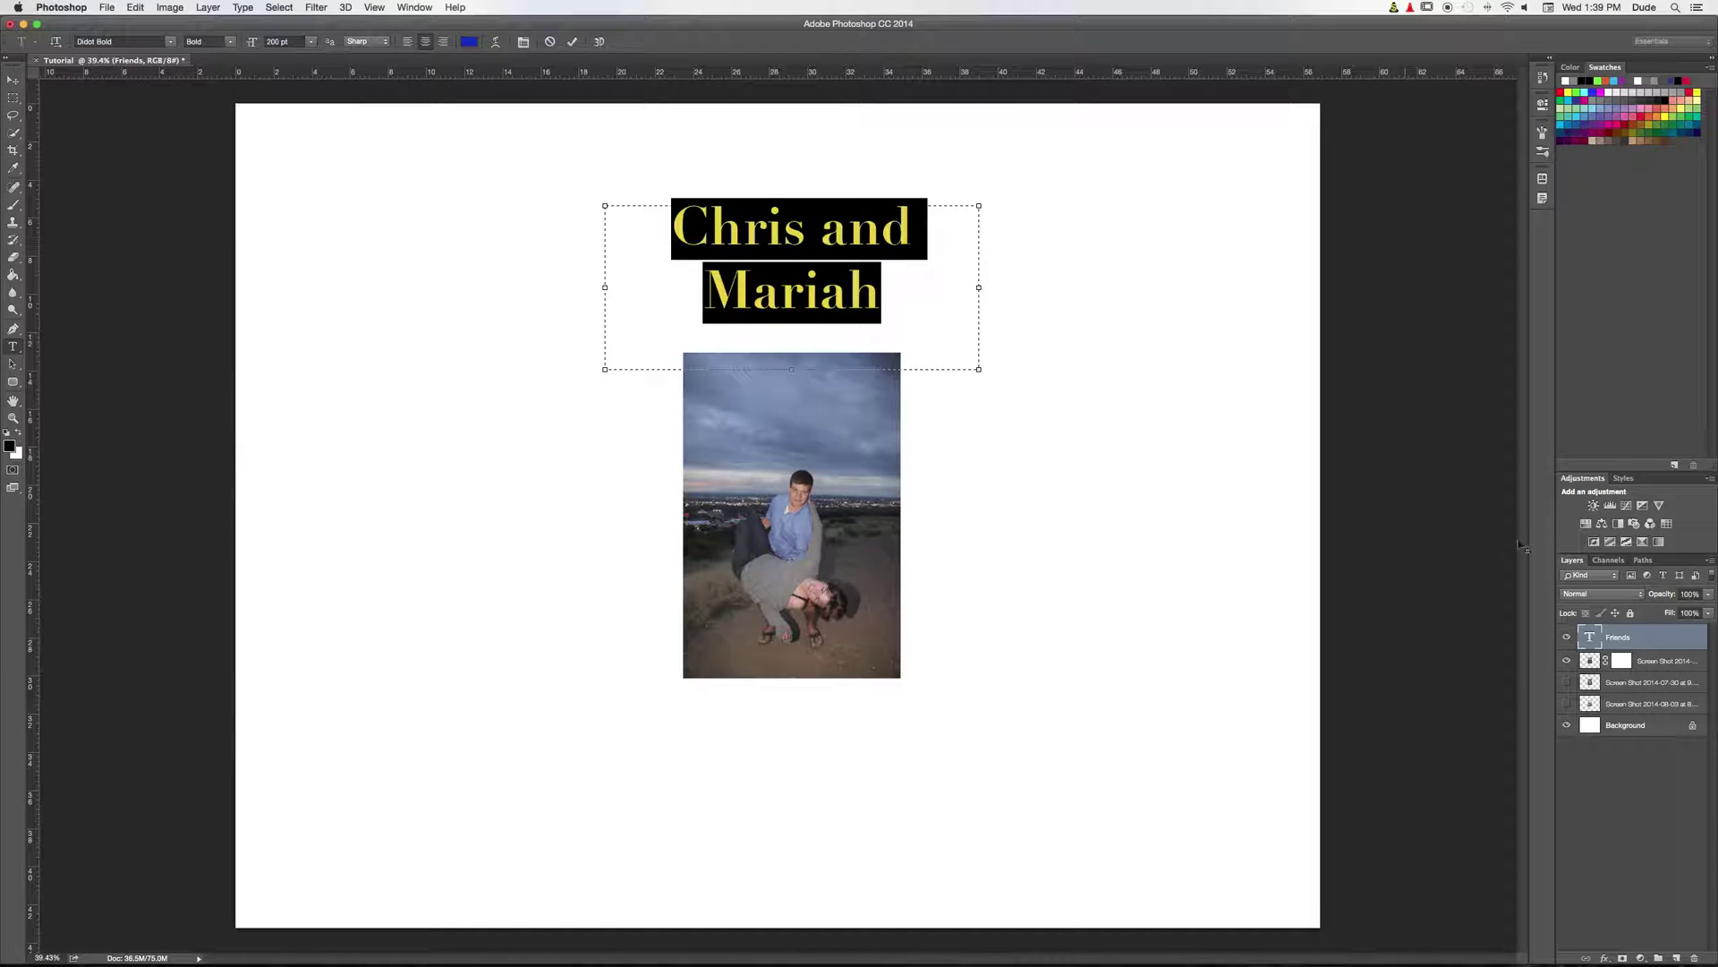
key("Escape")
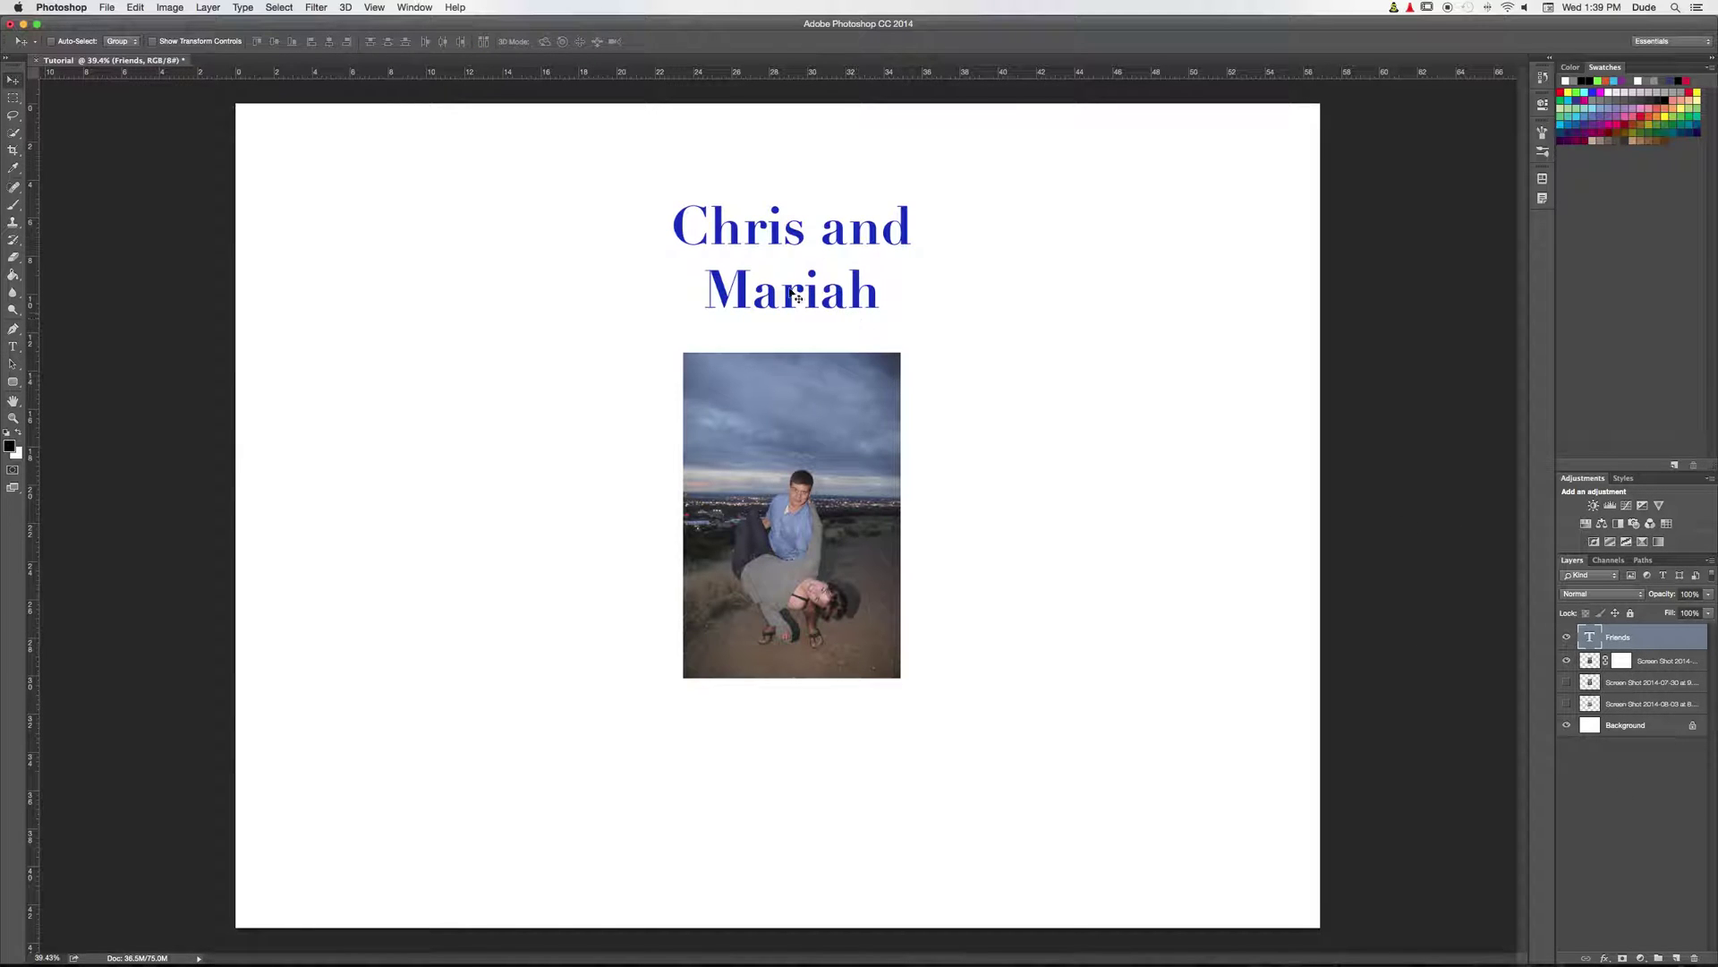
Step: Try scaling the names text down proportionally to 86.47% with Free Transform
key("ctrl+t")
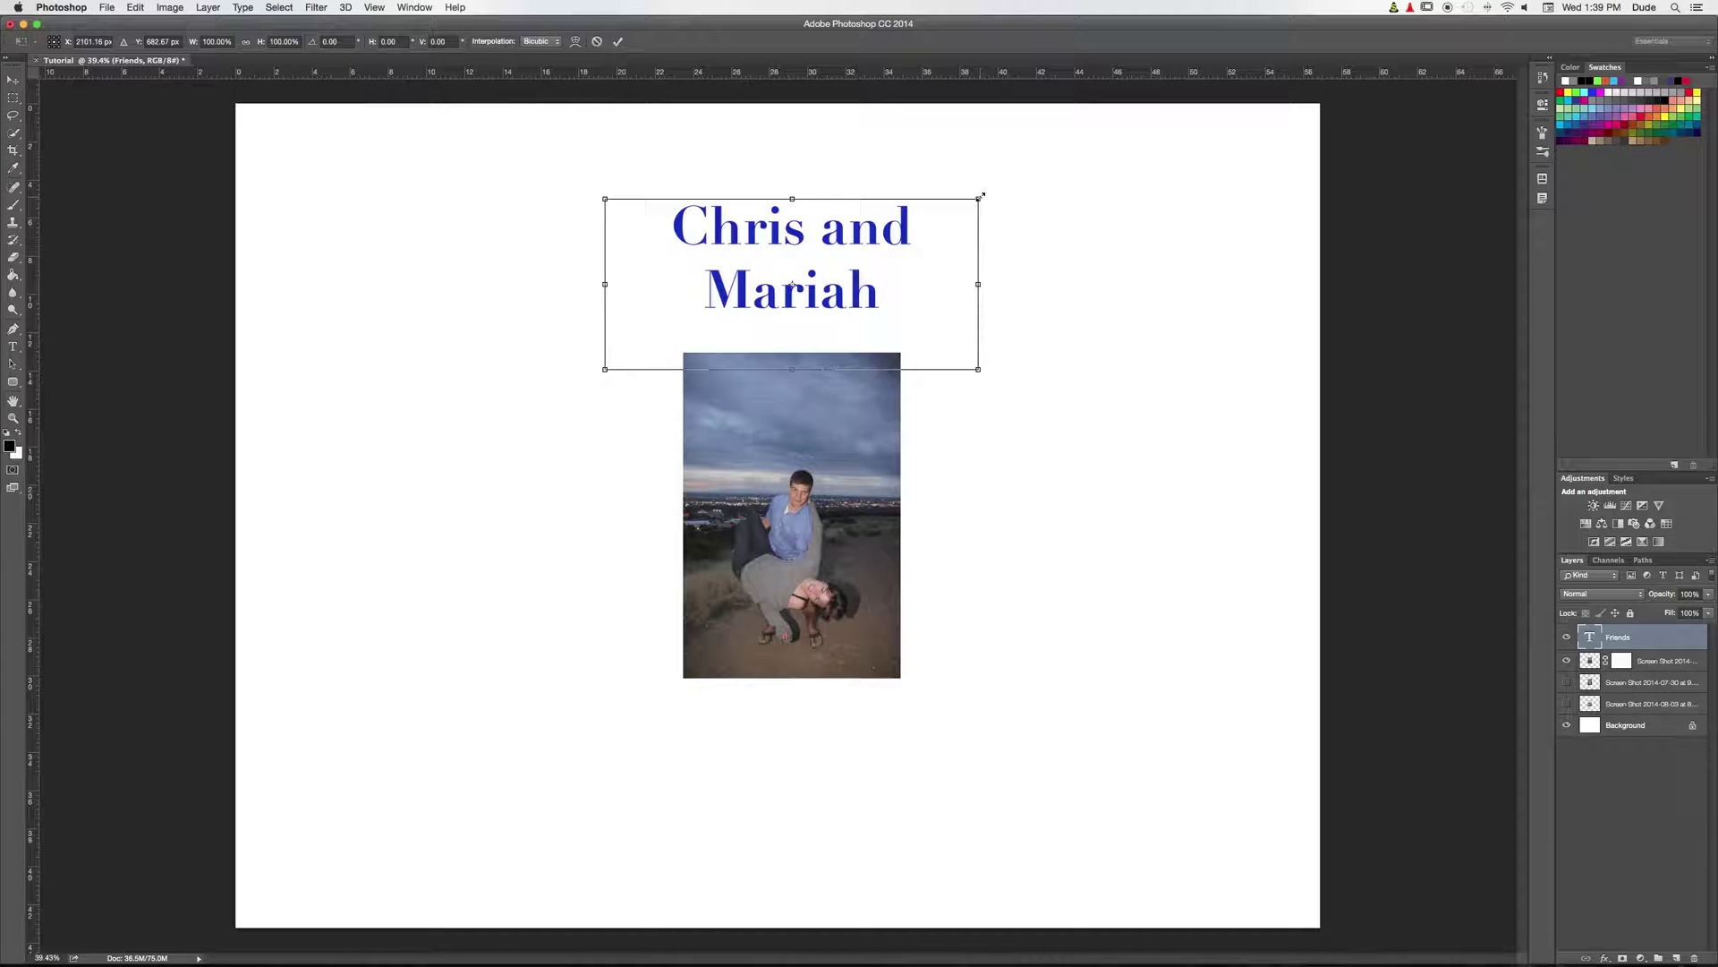
left_click_drag(981, 195, 952, 276)
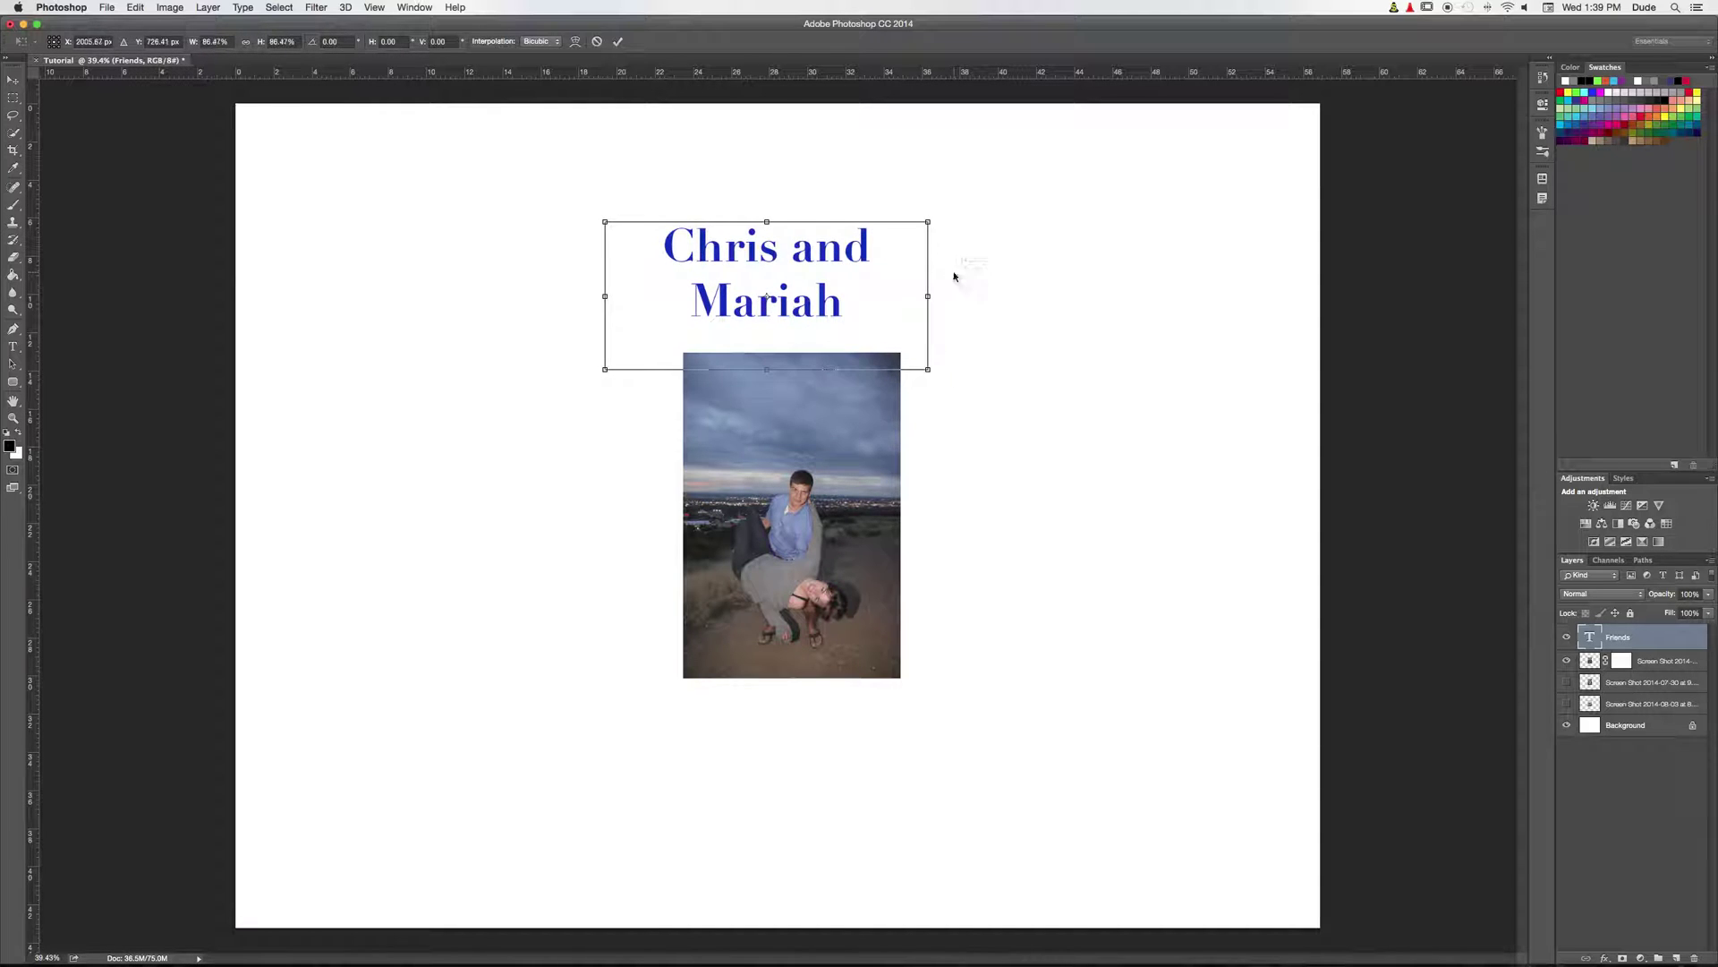
key("Return")
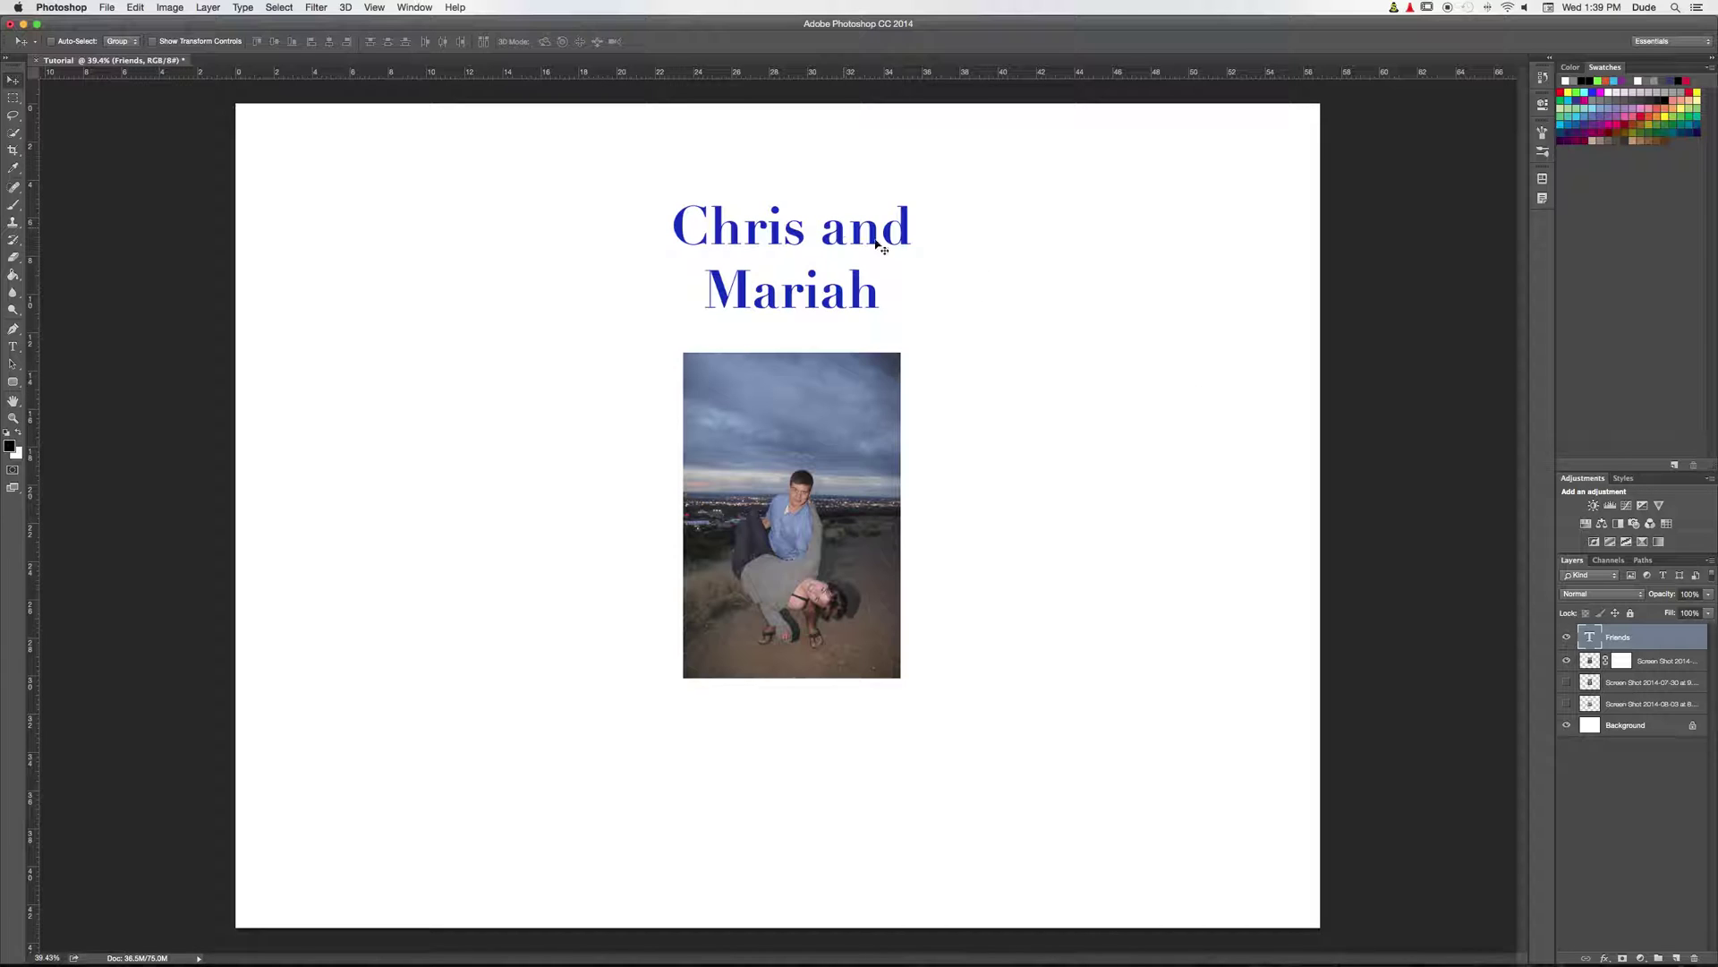
Step: Enlarge the names text's bounding box beyond the lower-right of its current area, keeping the font size at 200 pt, and commit the edit
double_click(1591, 636)
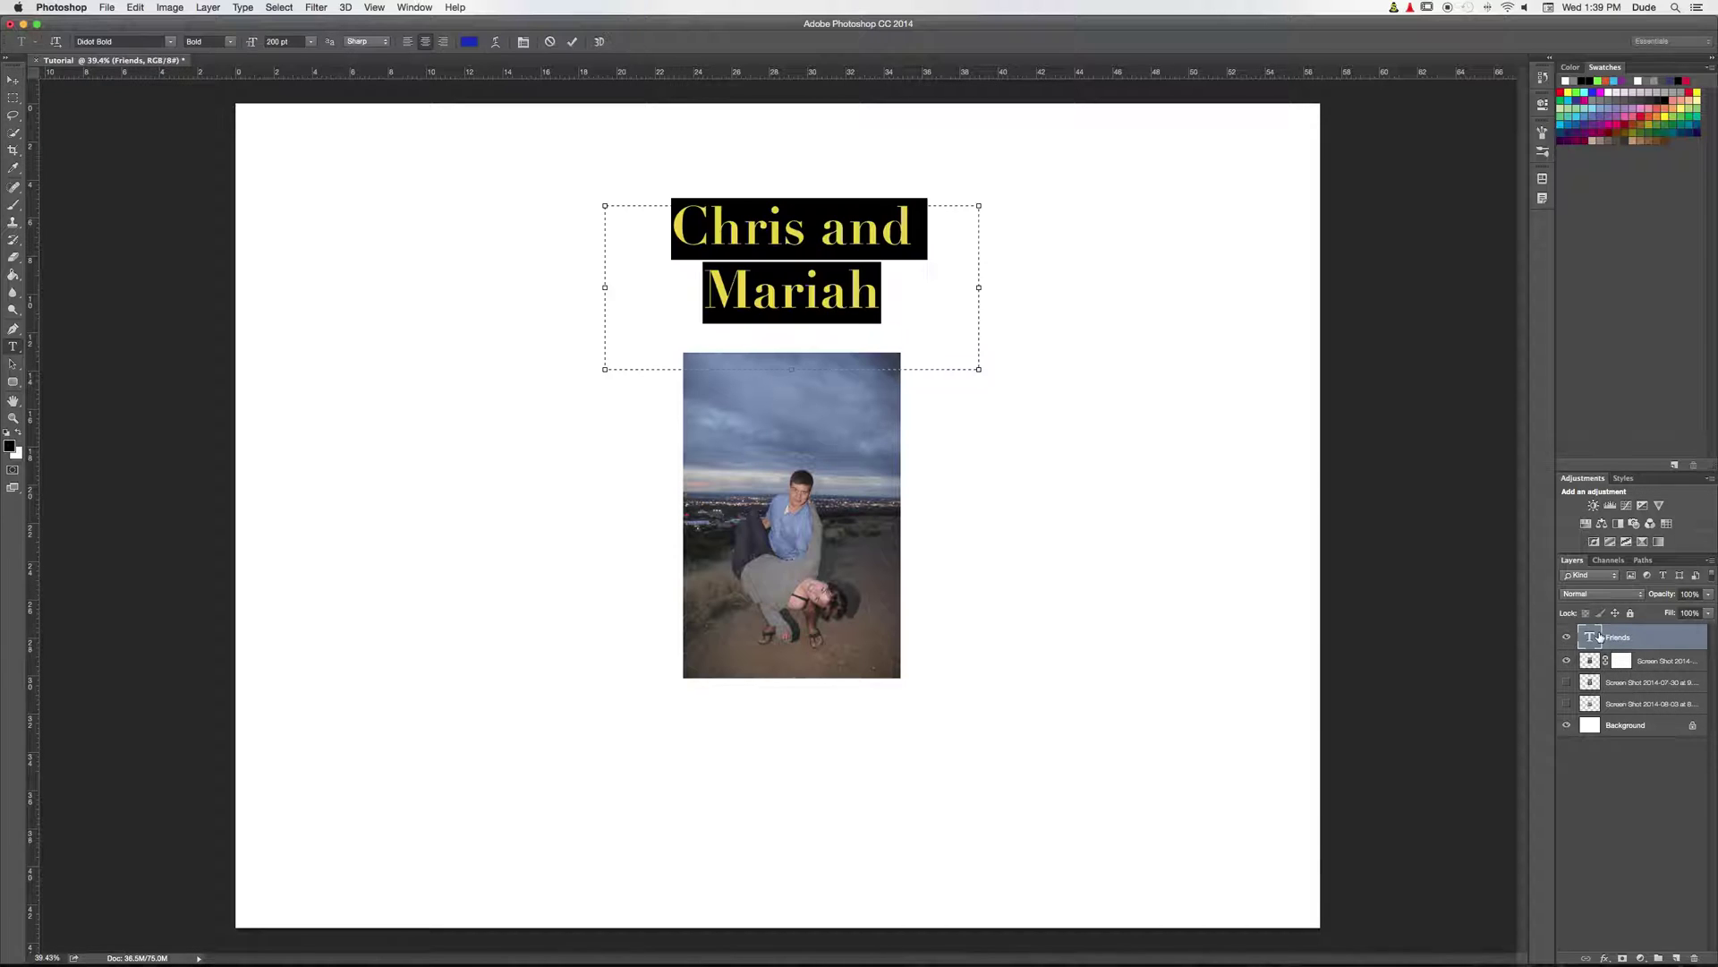
left_click_drag(981, 370, 1025, 439)
left_click(307, 42)
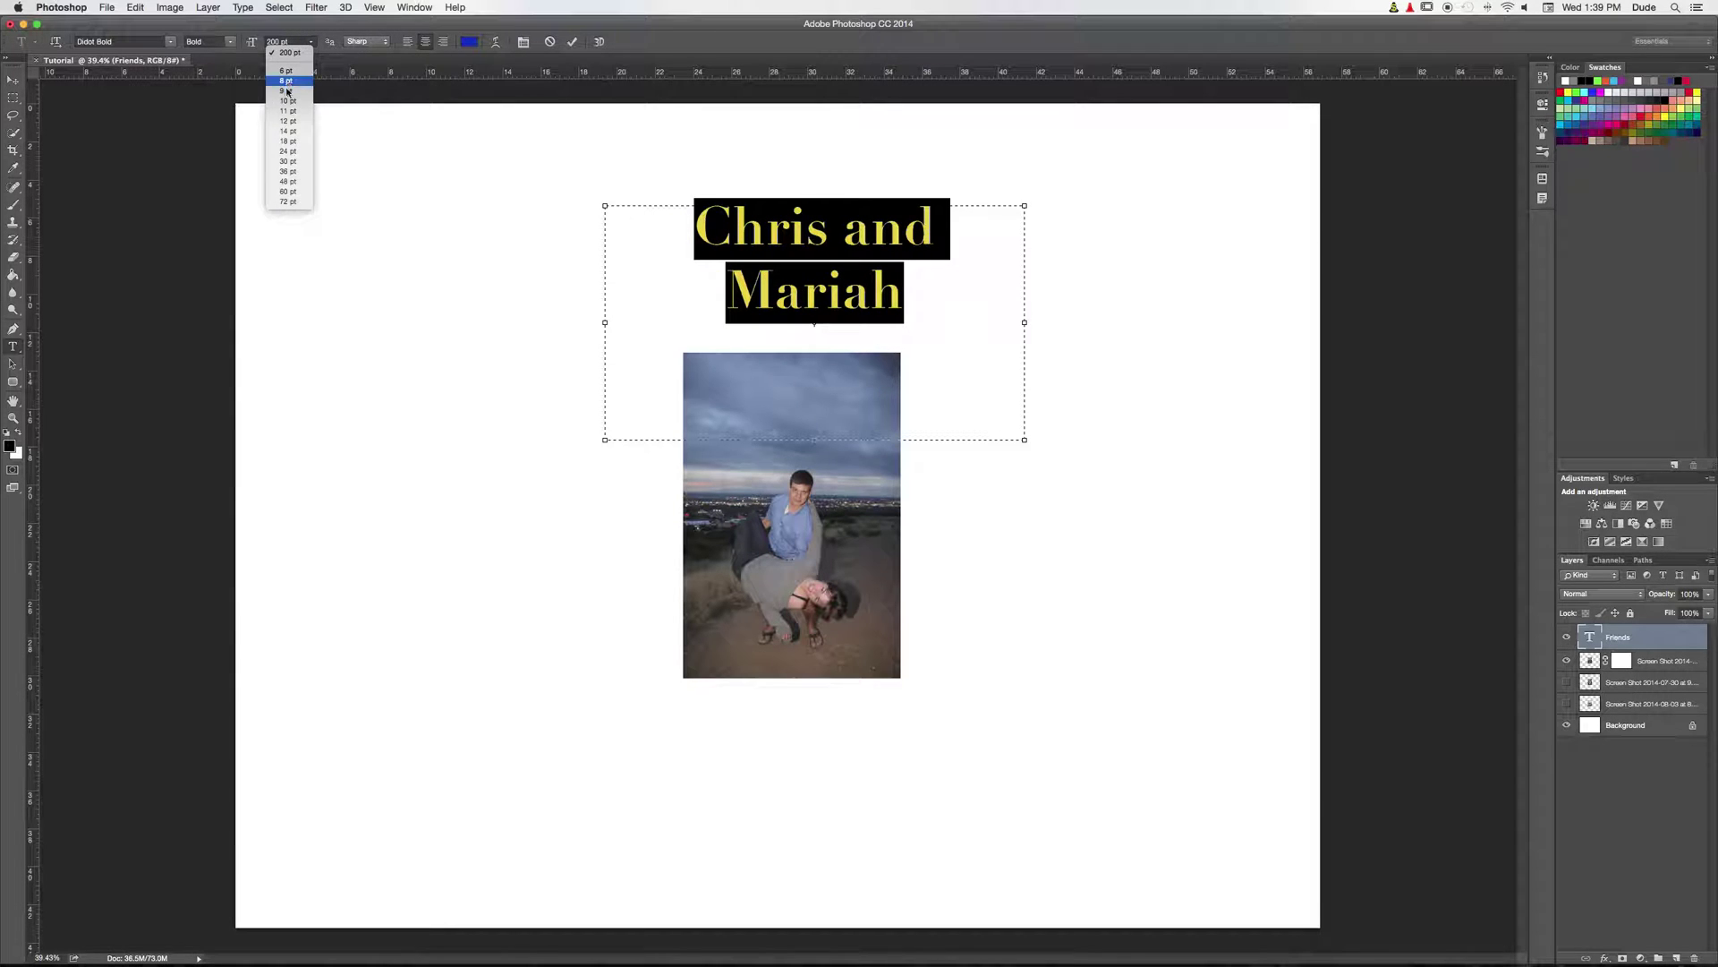
left_click(296, 41)
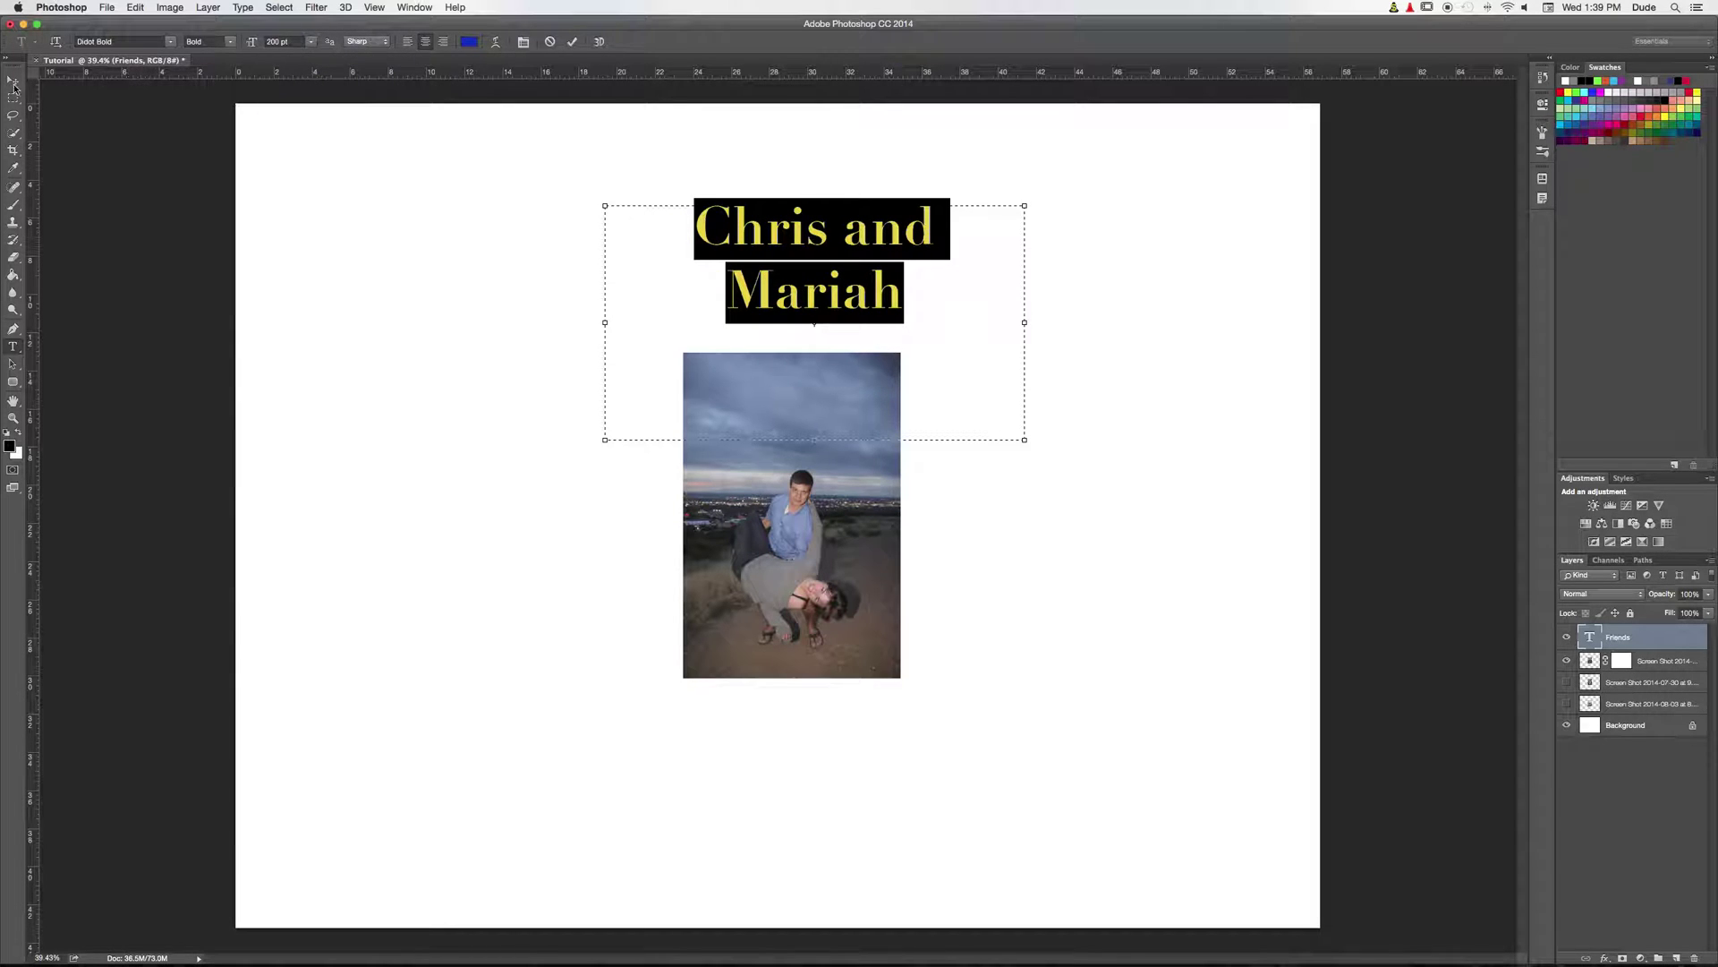
left_click(13, 80)
Step: Move the names text down so it is centred directly against the photo's top edge
left_click_drag(749, 229, 741, 234)
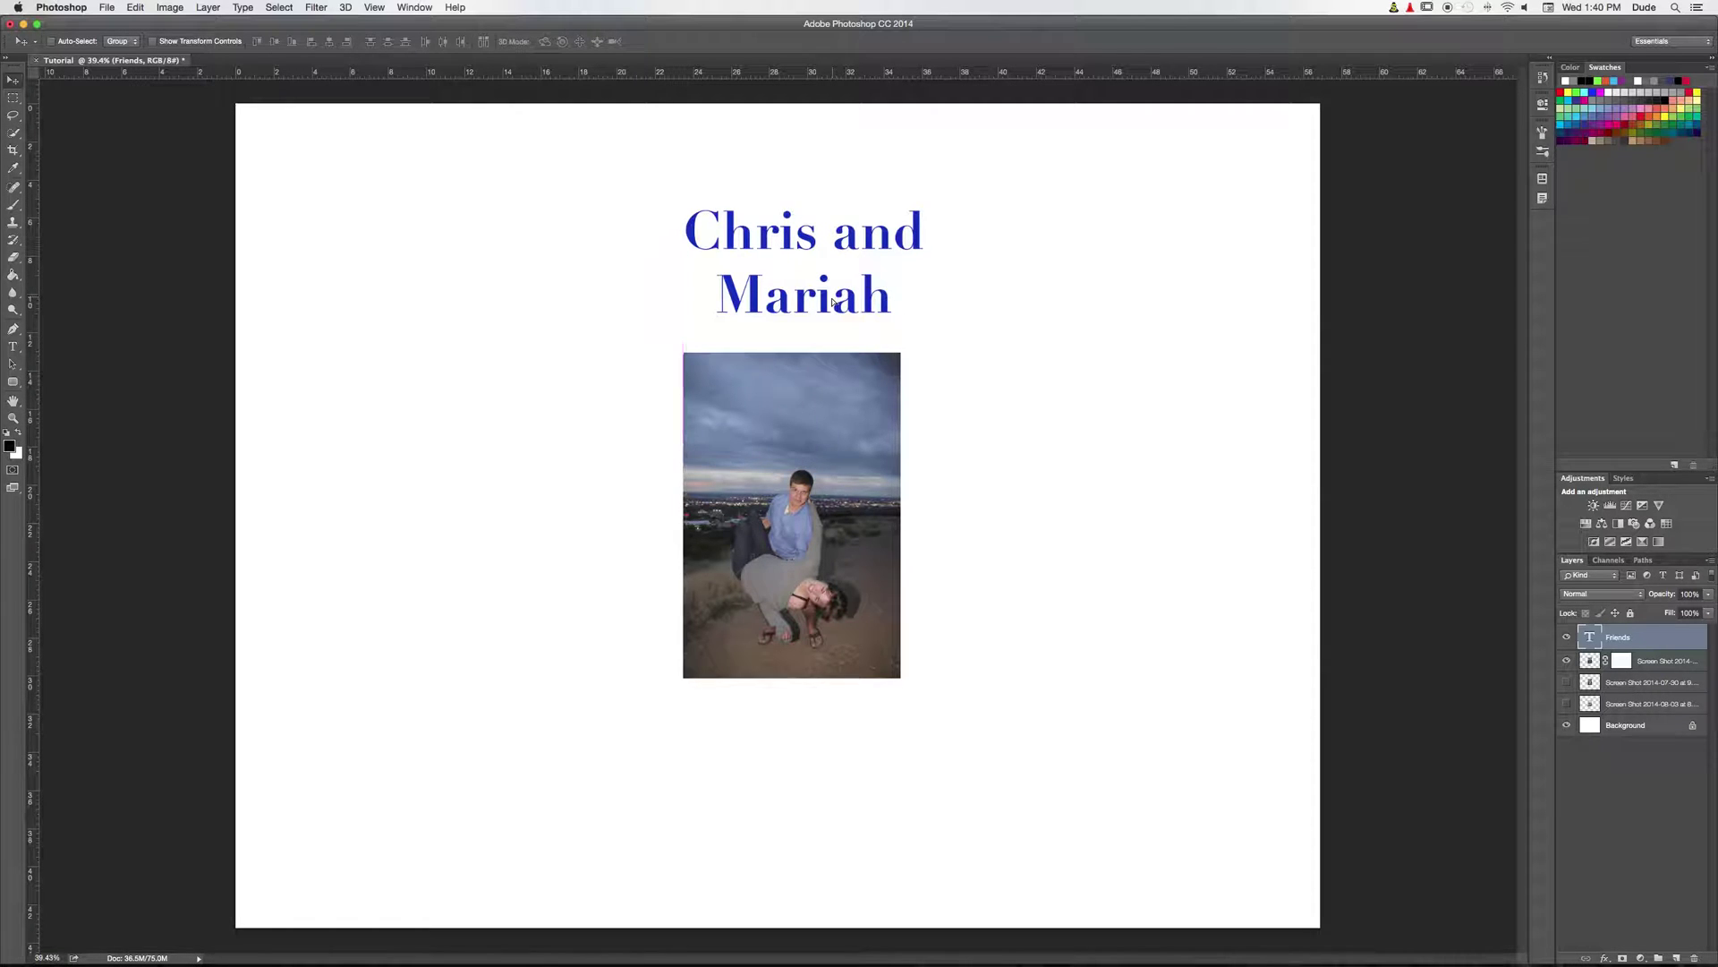
left_click_drag(832, 303, 821, 404)
mouse_move(824, 346)
left_mouse_down()
mouse_move(835, 414)
mouse_move(823, 331)
mouse_move(611, 393)
mouse_move(594, 423)
mouse_move(677, 426)
mouse_move(663, 432)
mouse_move(629, 382)
mouse_move(716, 277)
mouse_move(820, 262)
mouse_move(648, 400)
mouse_move(646, 438)
mouse_move(736, 324)
mouse_move(857, 345)
left_mouse_up()
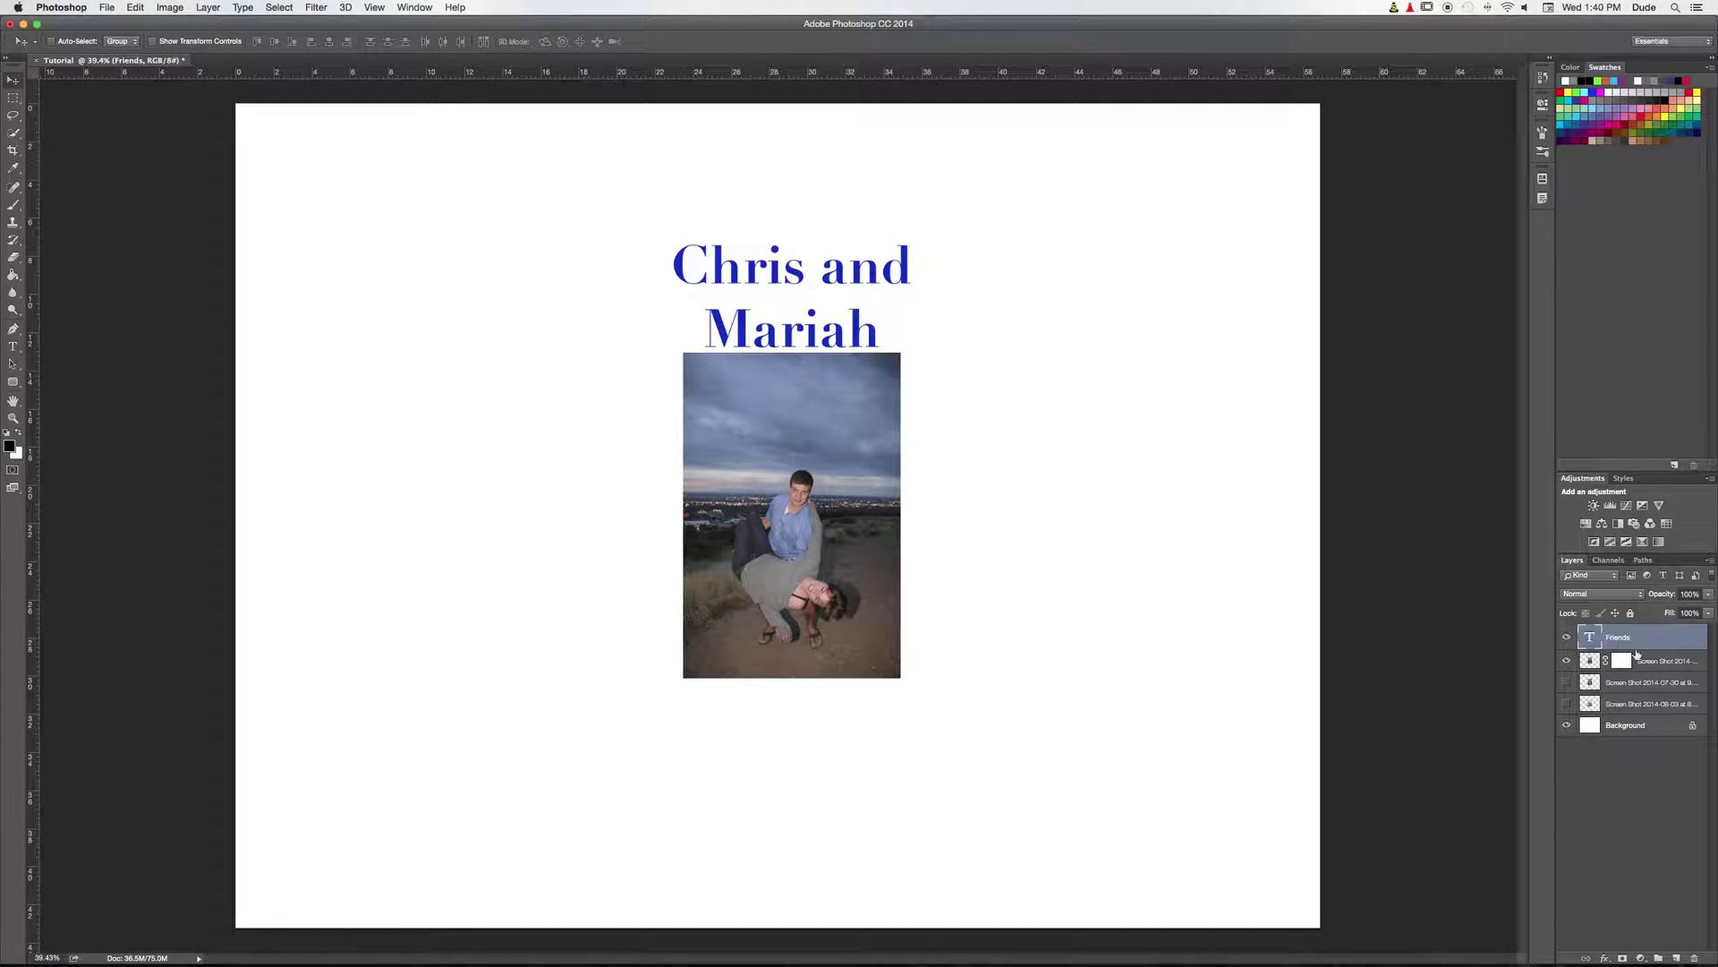
Step: Check the masked photo layer by toggling its visibility, place it above the Friends text layer, and nudge the names text slightly up
left_click(1567, 661)
left_click(1567, 661)
left_click(1567, 661)
left_click(1567, 661)
left_click(1654, 662)
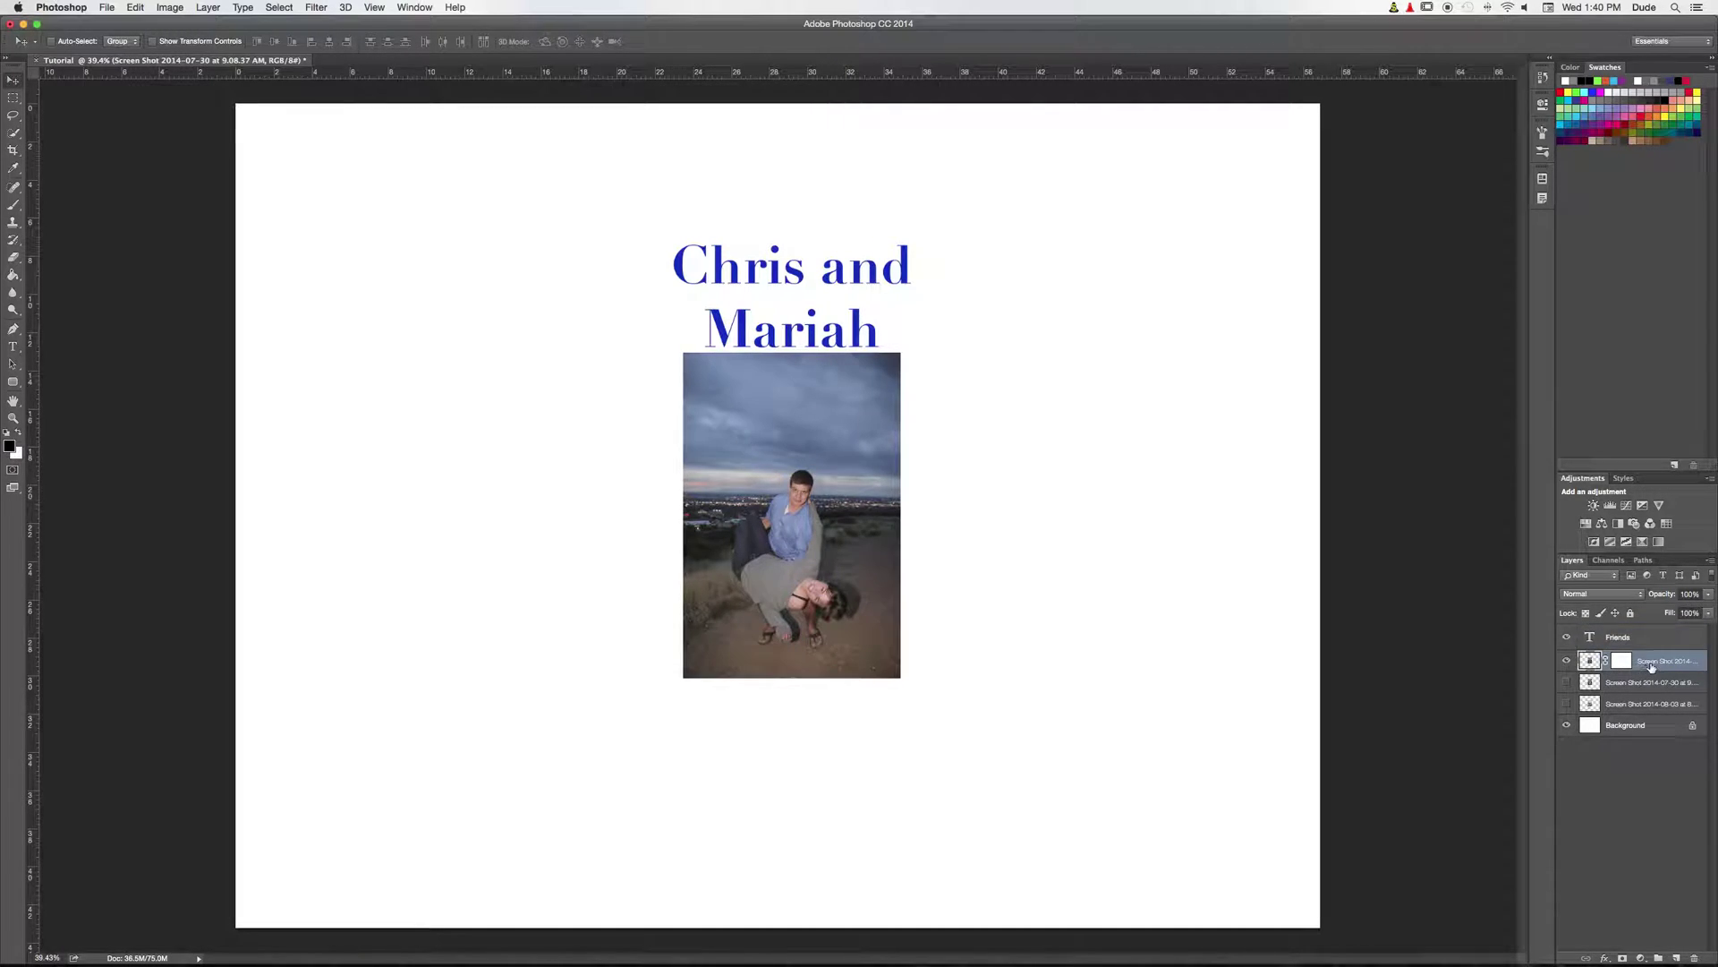
left_click_drag(1654, 670, 1654, 633)
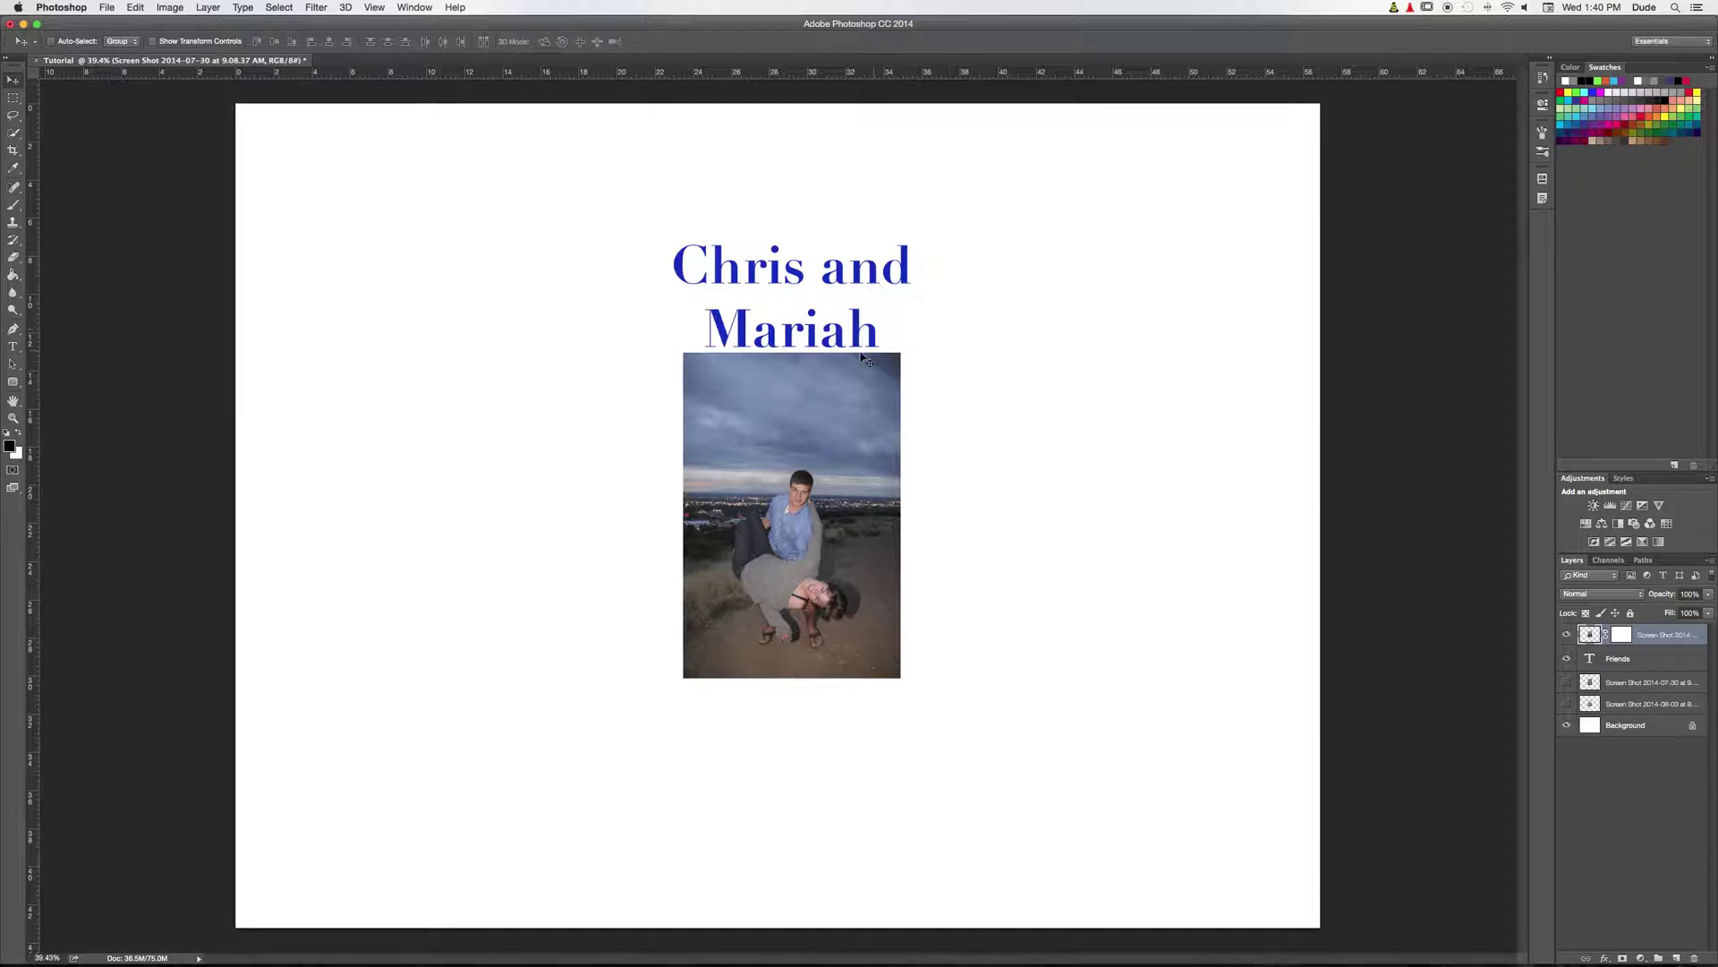
left_click(1622, 660)
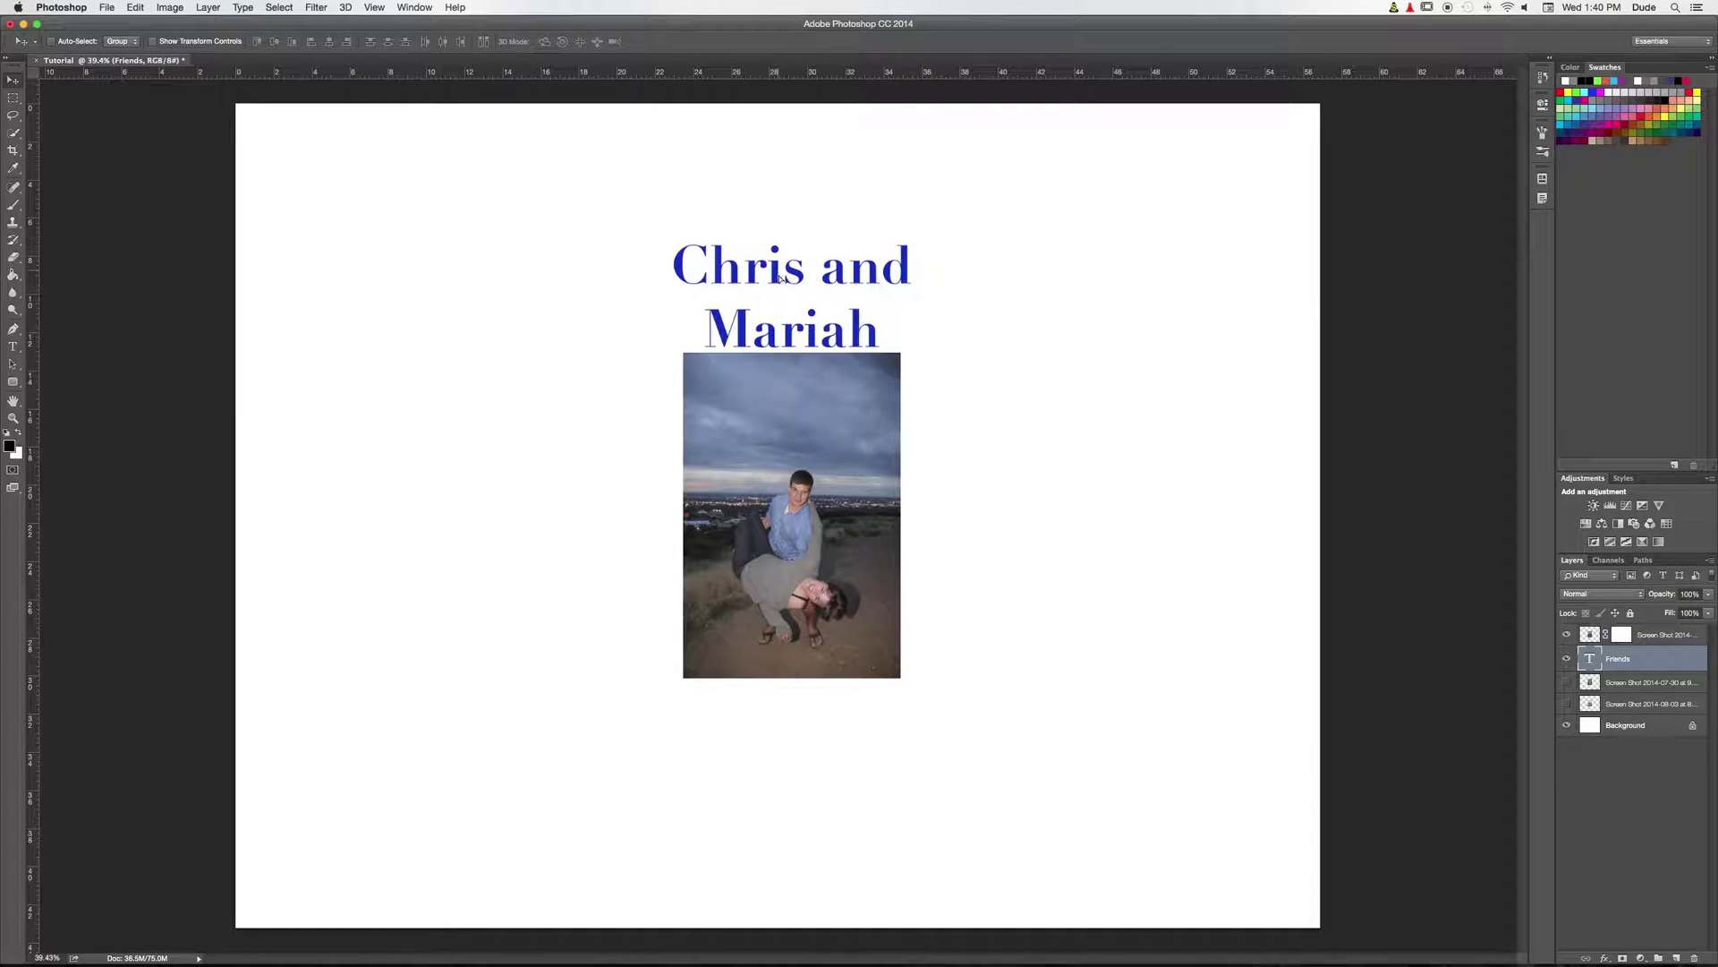
mouse_move(781, 279)
left_mouse_down()
mouse_move(770, 407)
mouse_move(654, 390)
mouse_move(708, 367)
mouse_move(794, 281)
mouse_move(784, 271)
left_mouse_up()
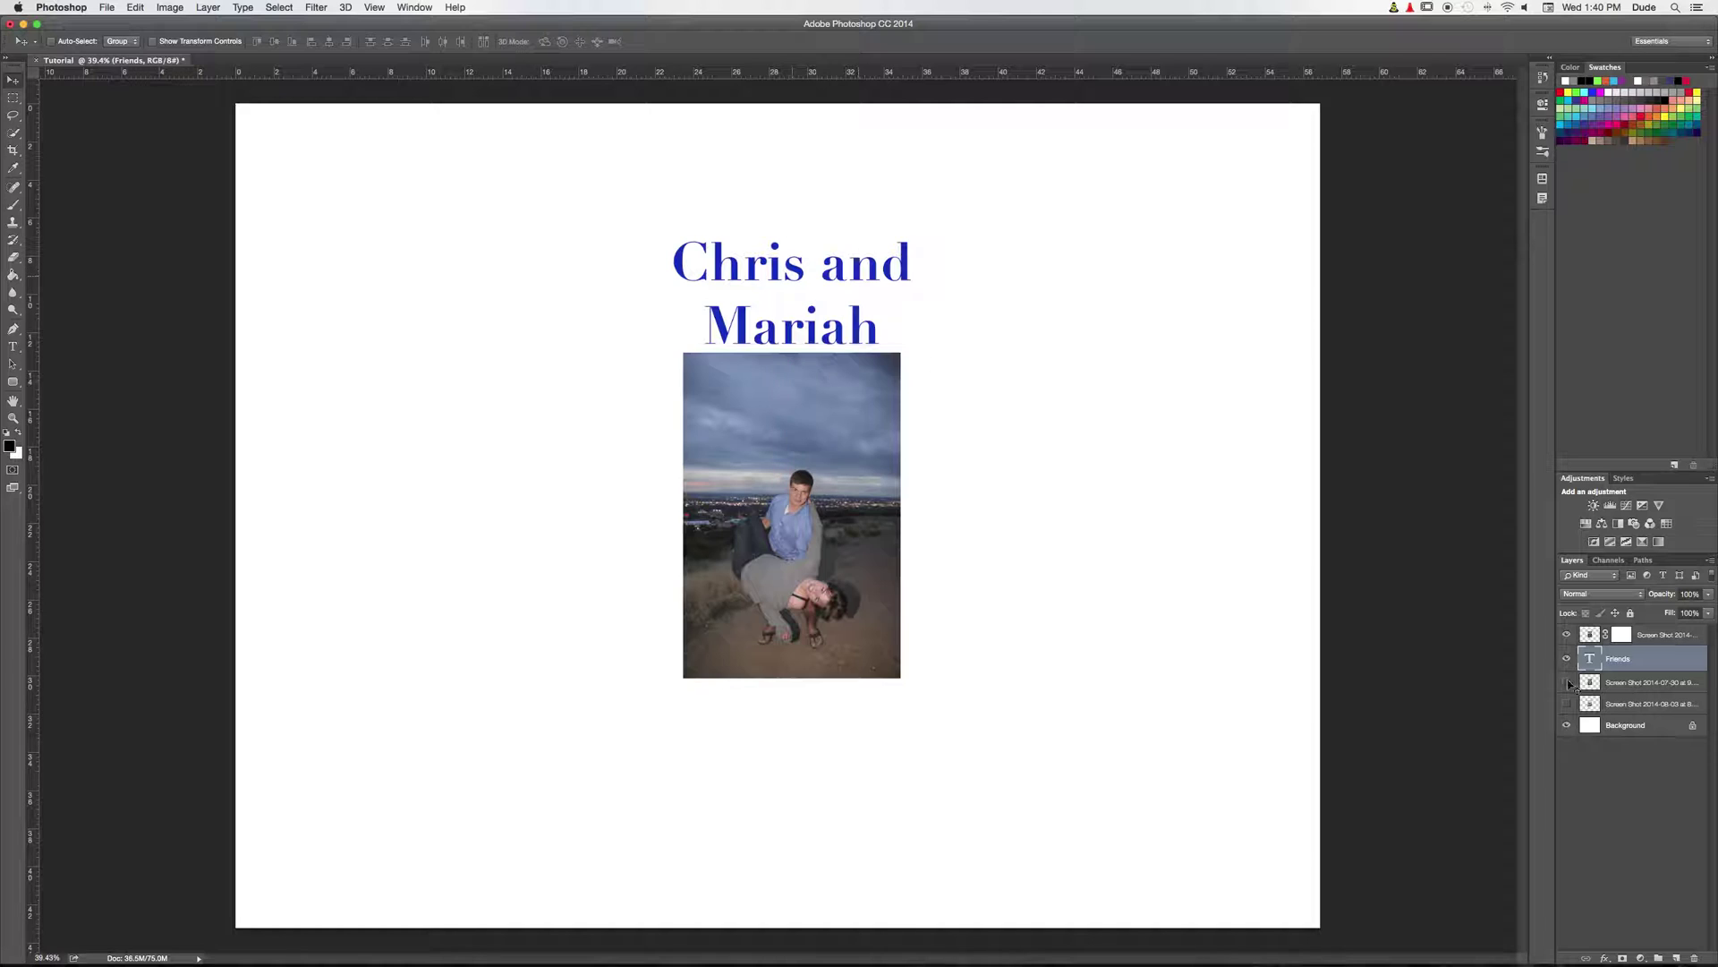
Step: Try hiding a strip across the top of the photo by painting black on its layer mask with the Brush tool
left_click(1663, 635)
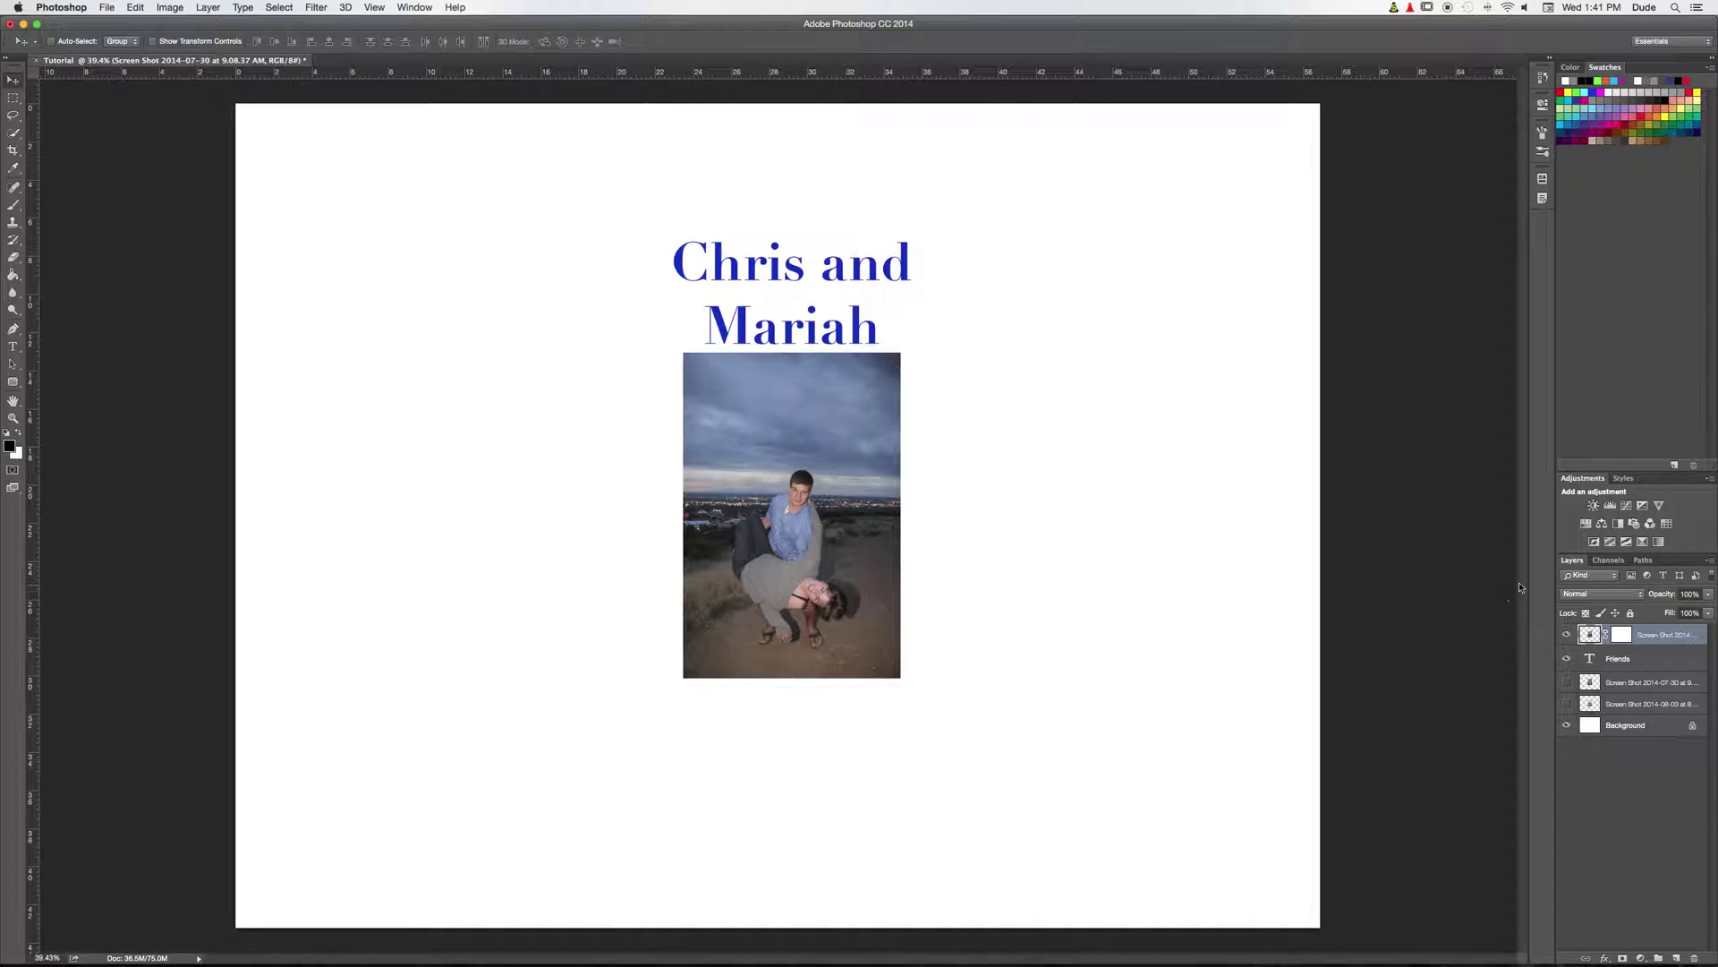
left_click(1620, 634)
key("x")
left_click(14, 205)
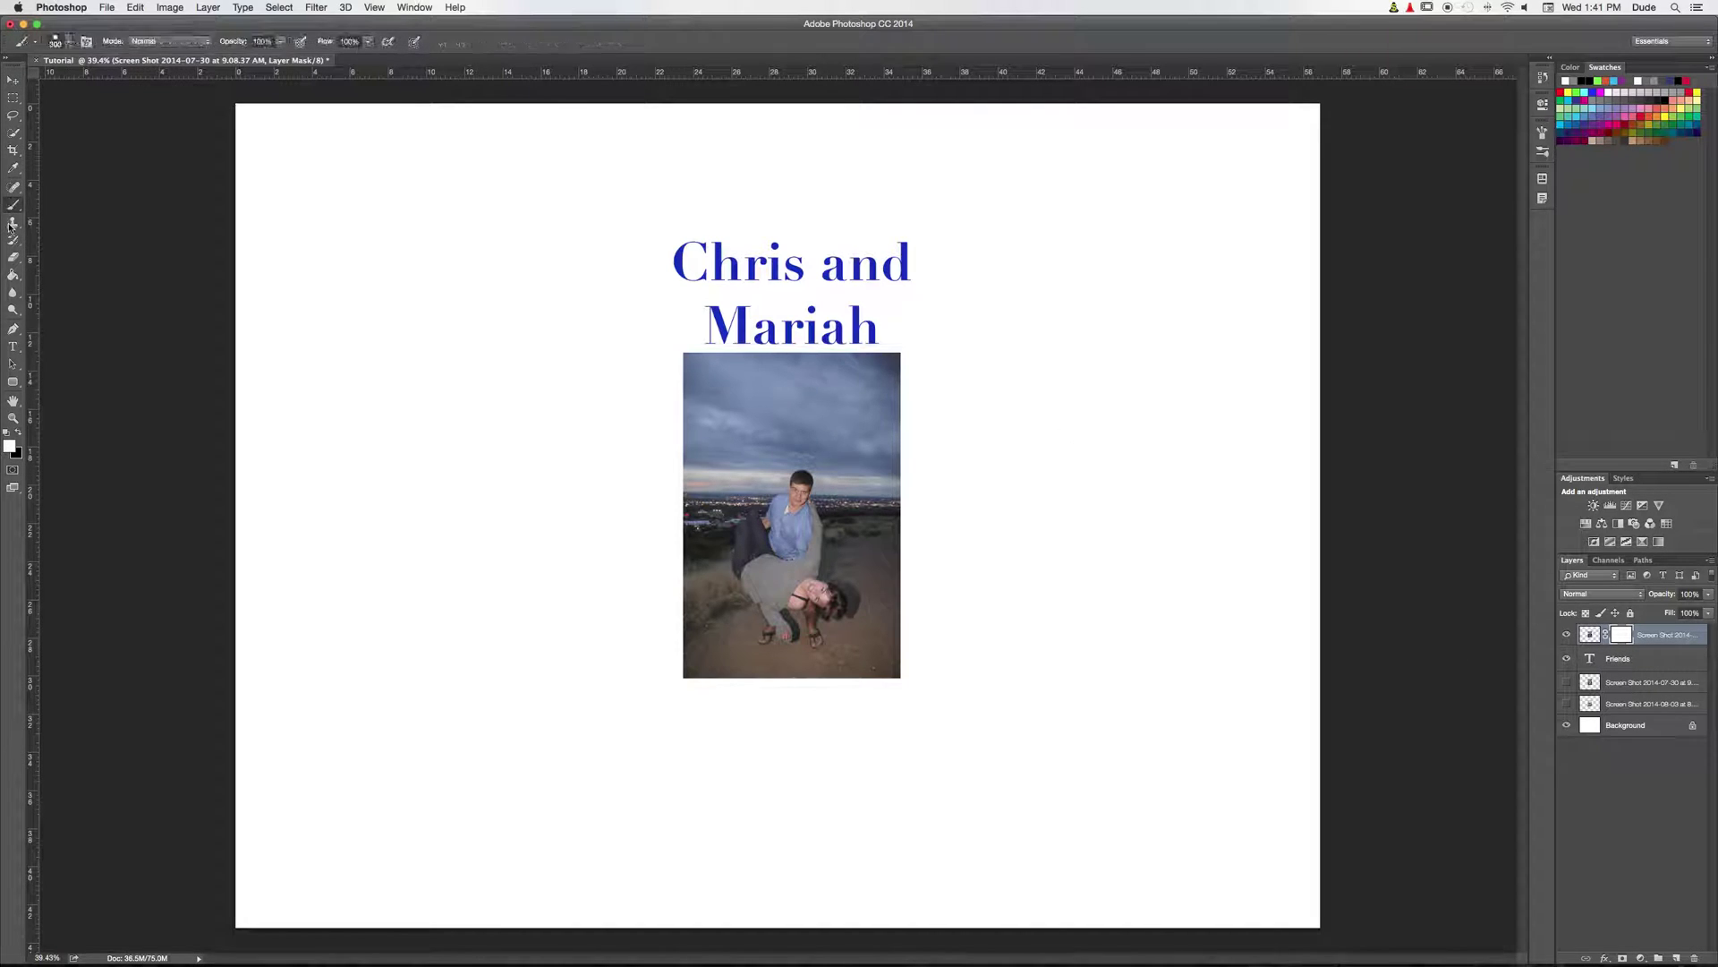
left_click(18, 434)
left_click_drag(854, 385, 721, 385)
left_click(13, 80)
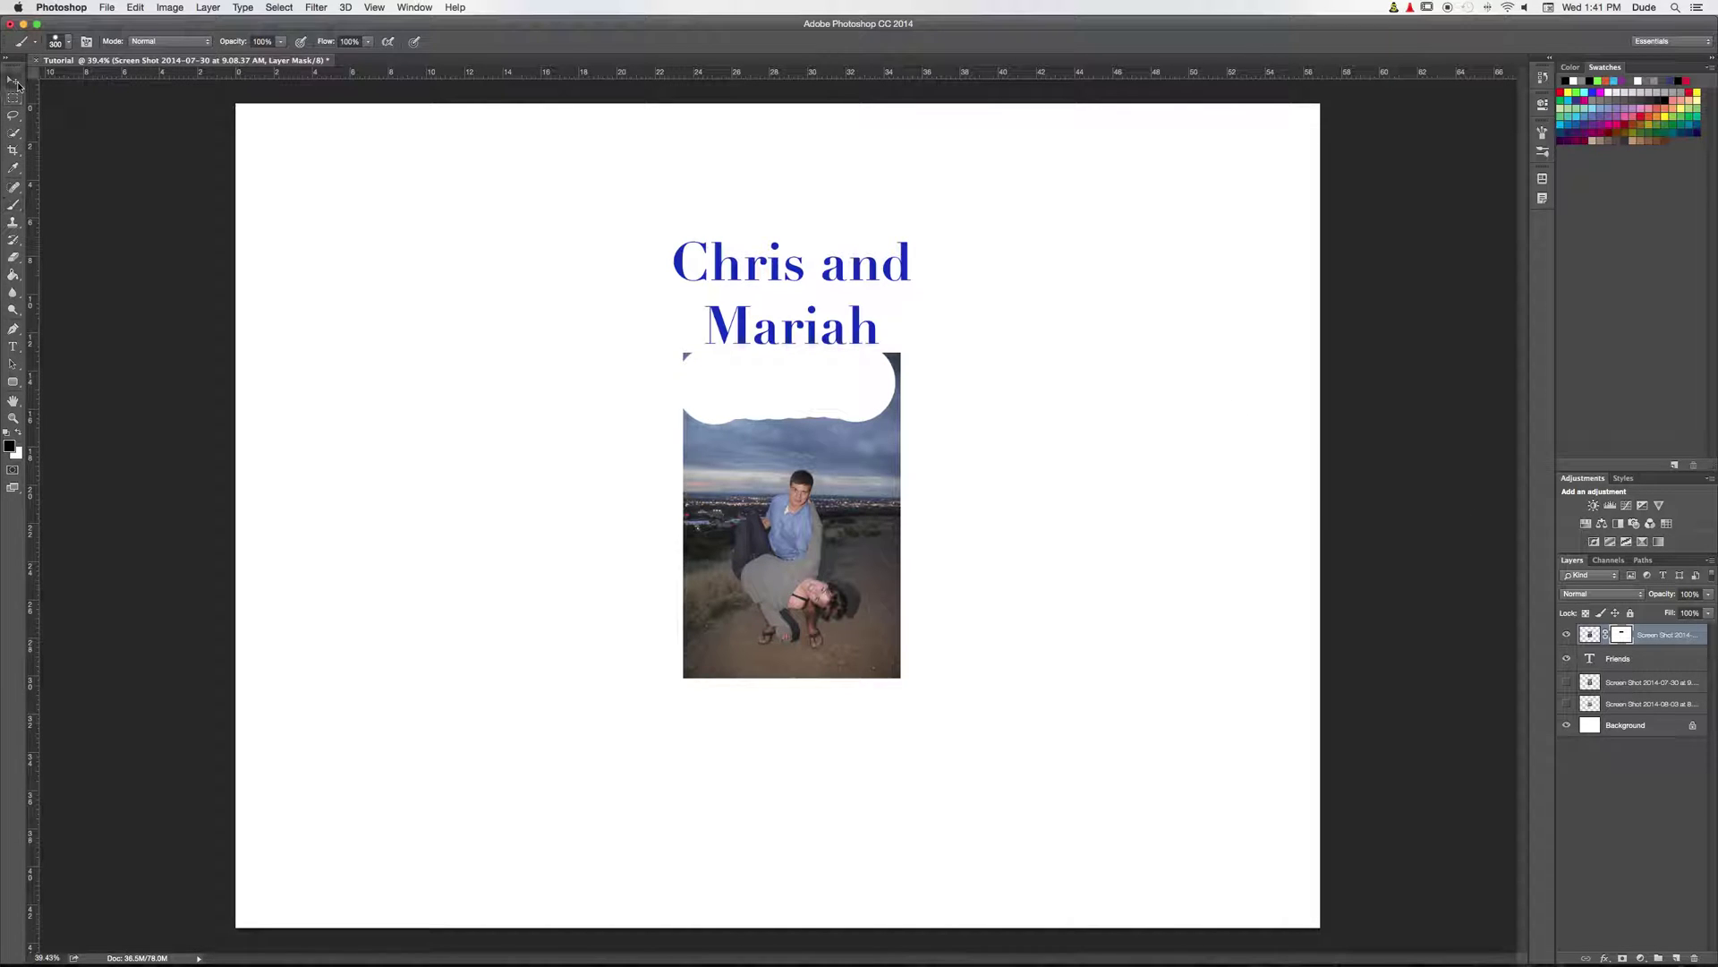
Step: Try moving the names text down into the masked strip, and undo both the text move and the mask painting
left_click(1595, 663)
left_click_drag(831, 271, 816, 317)
key("super+z")
key("super+z")
key("alt+super+z")
key("alt+super+z")
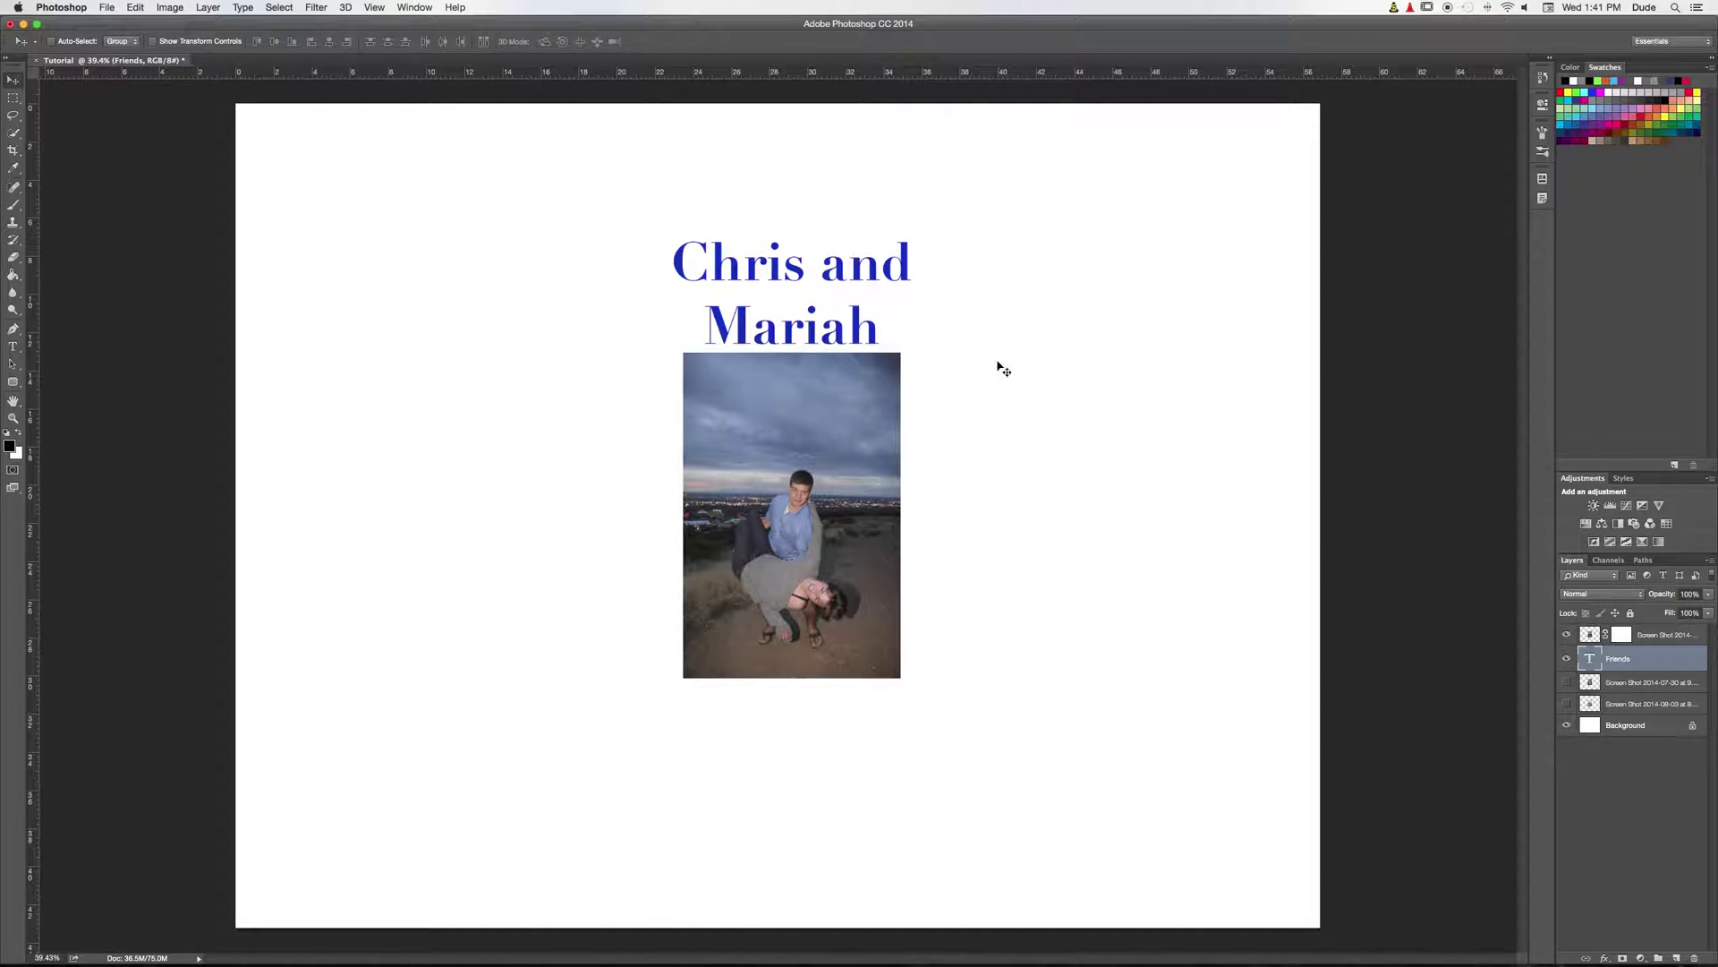
left_click(1651, 669, "super")
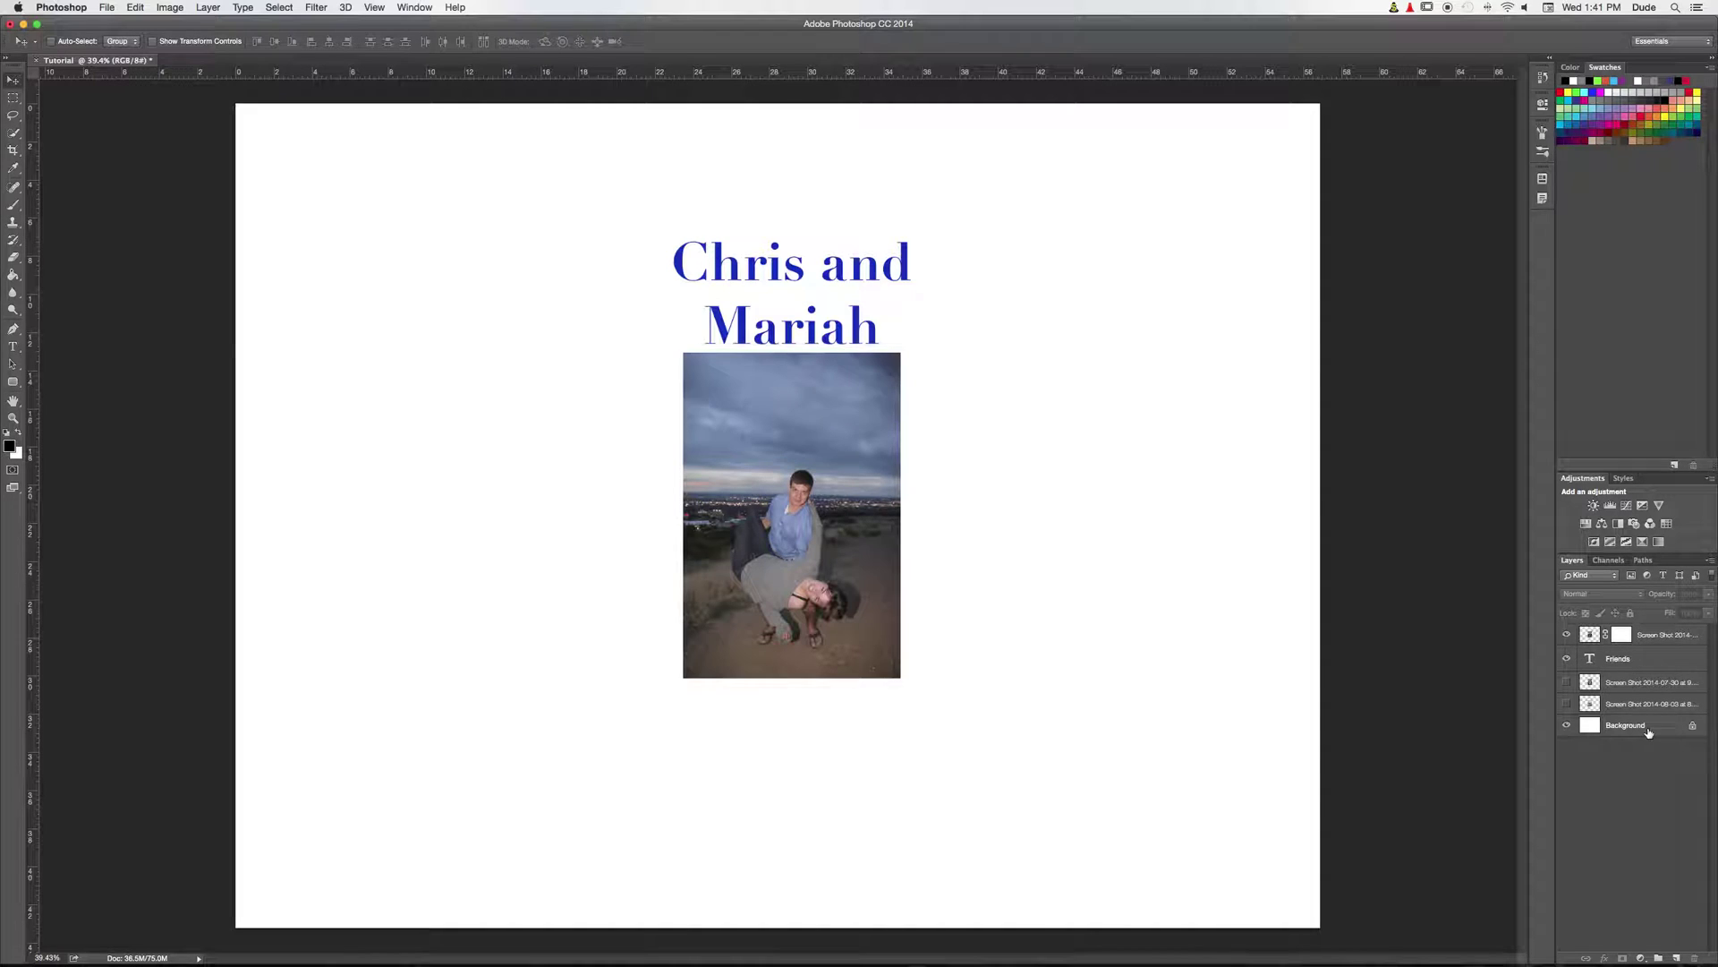
left_click(1592, 636)
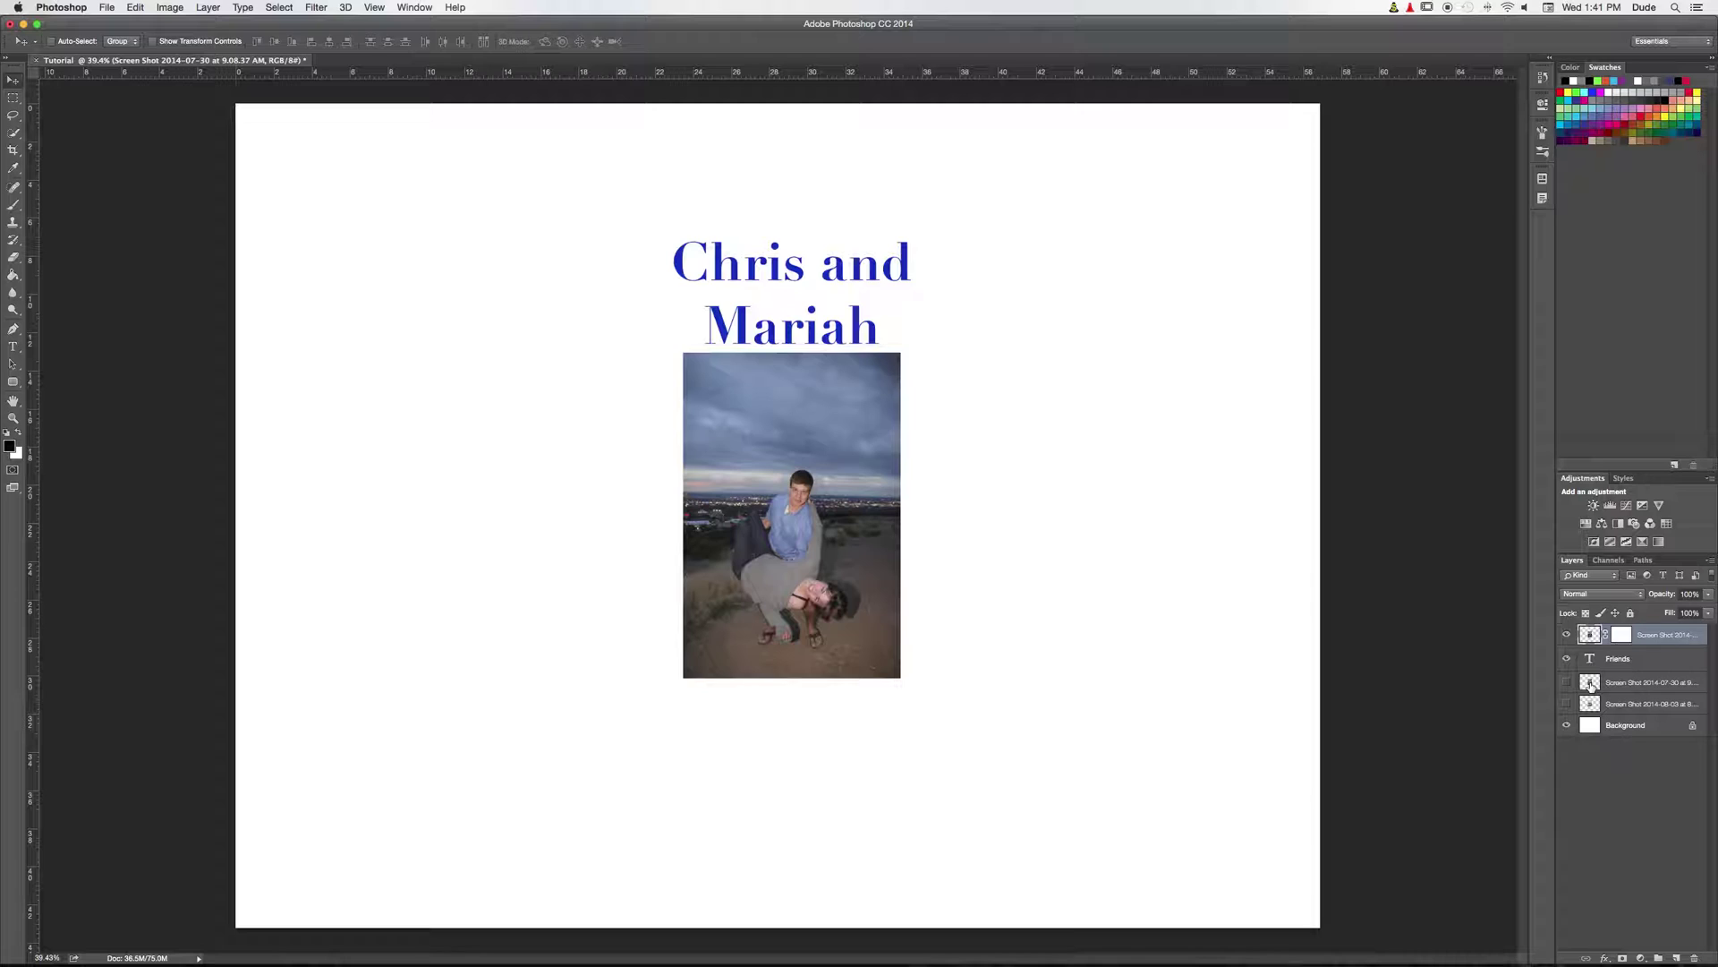
left_click(1591, 685)
left_click(1626, 754)
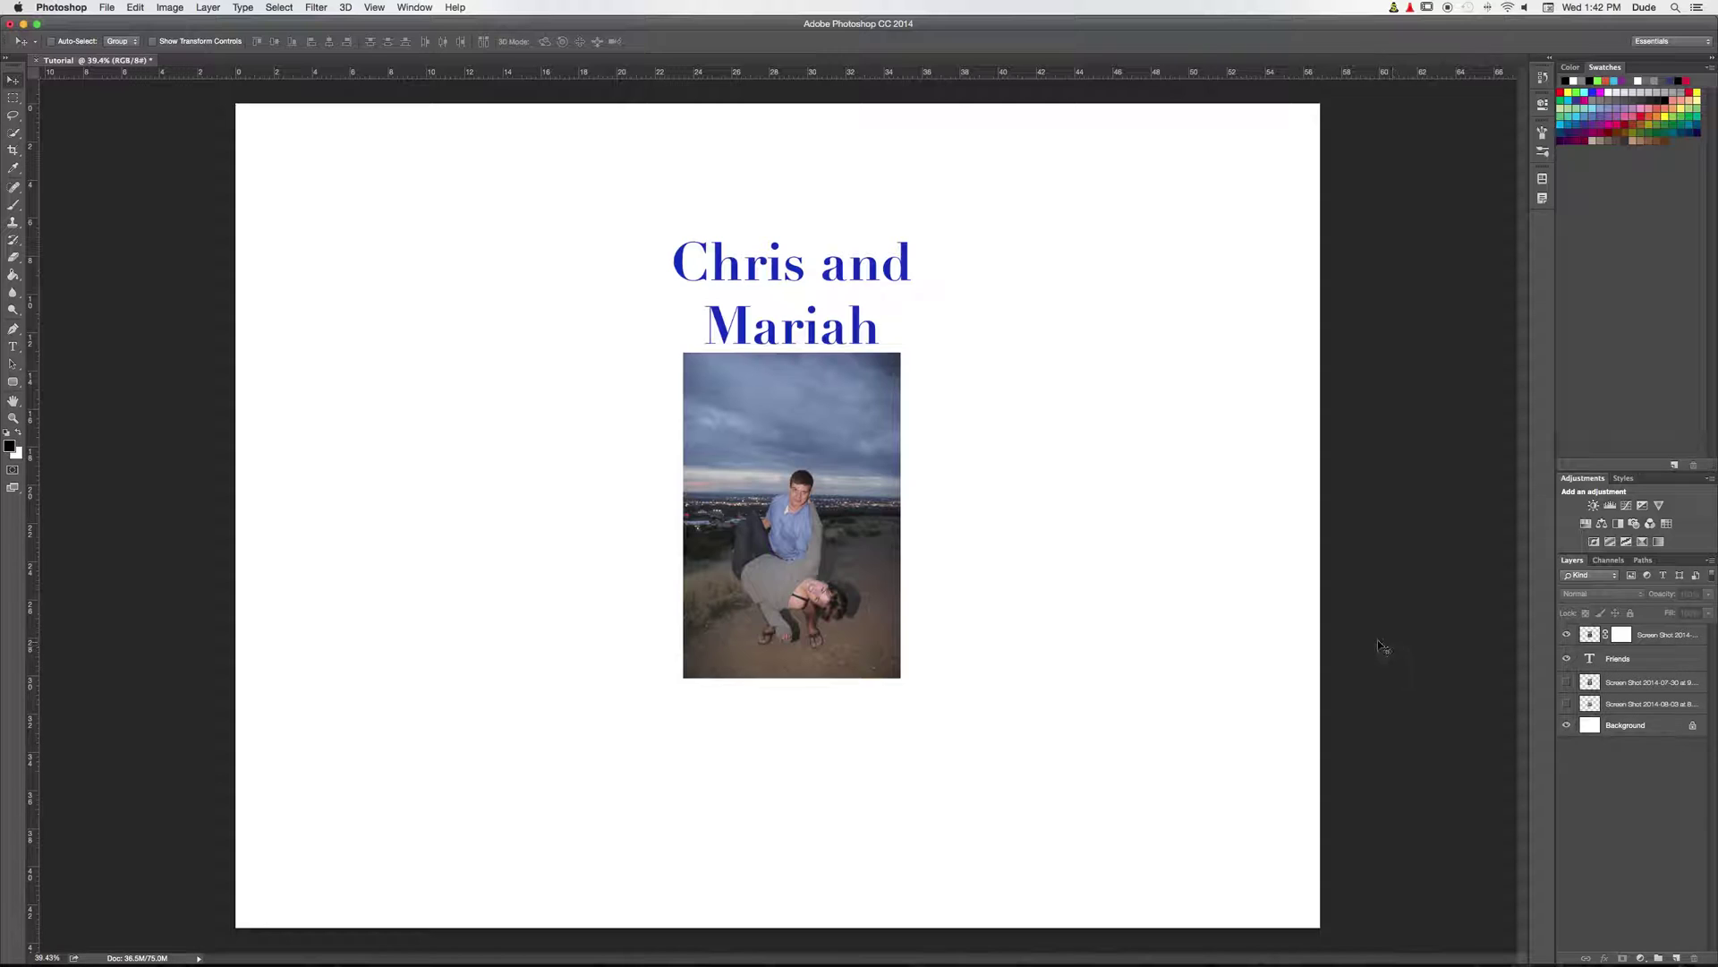
left_click(13, 204)
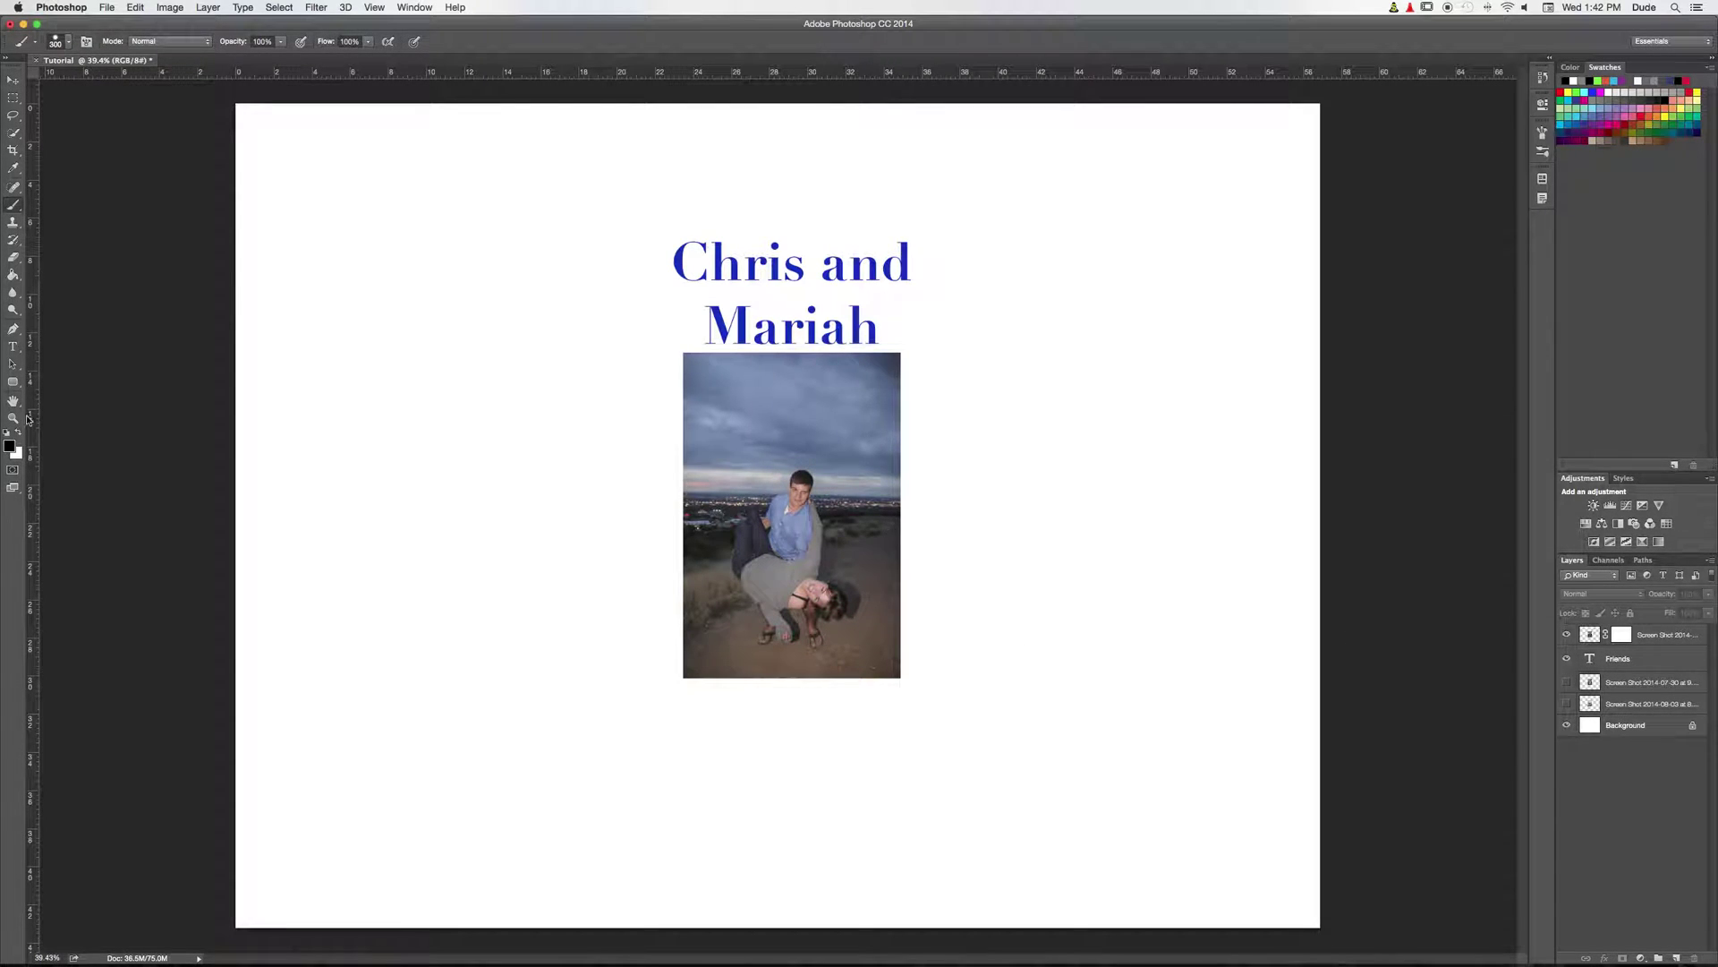
left_click(13, 81)
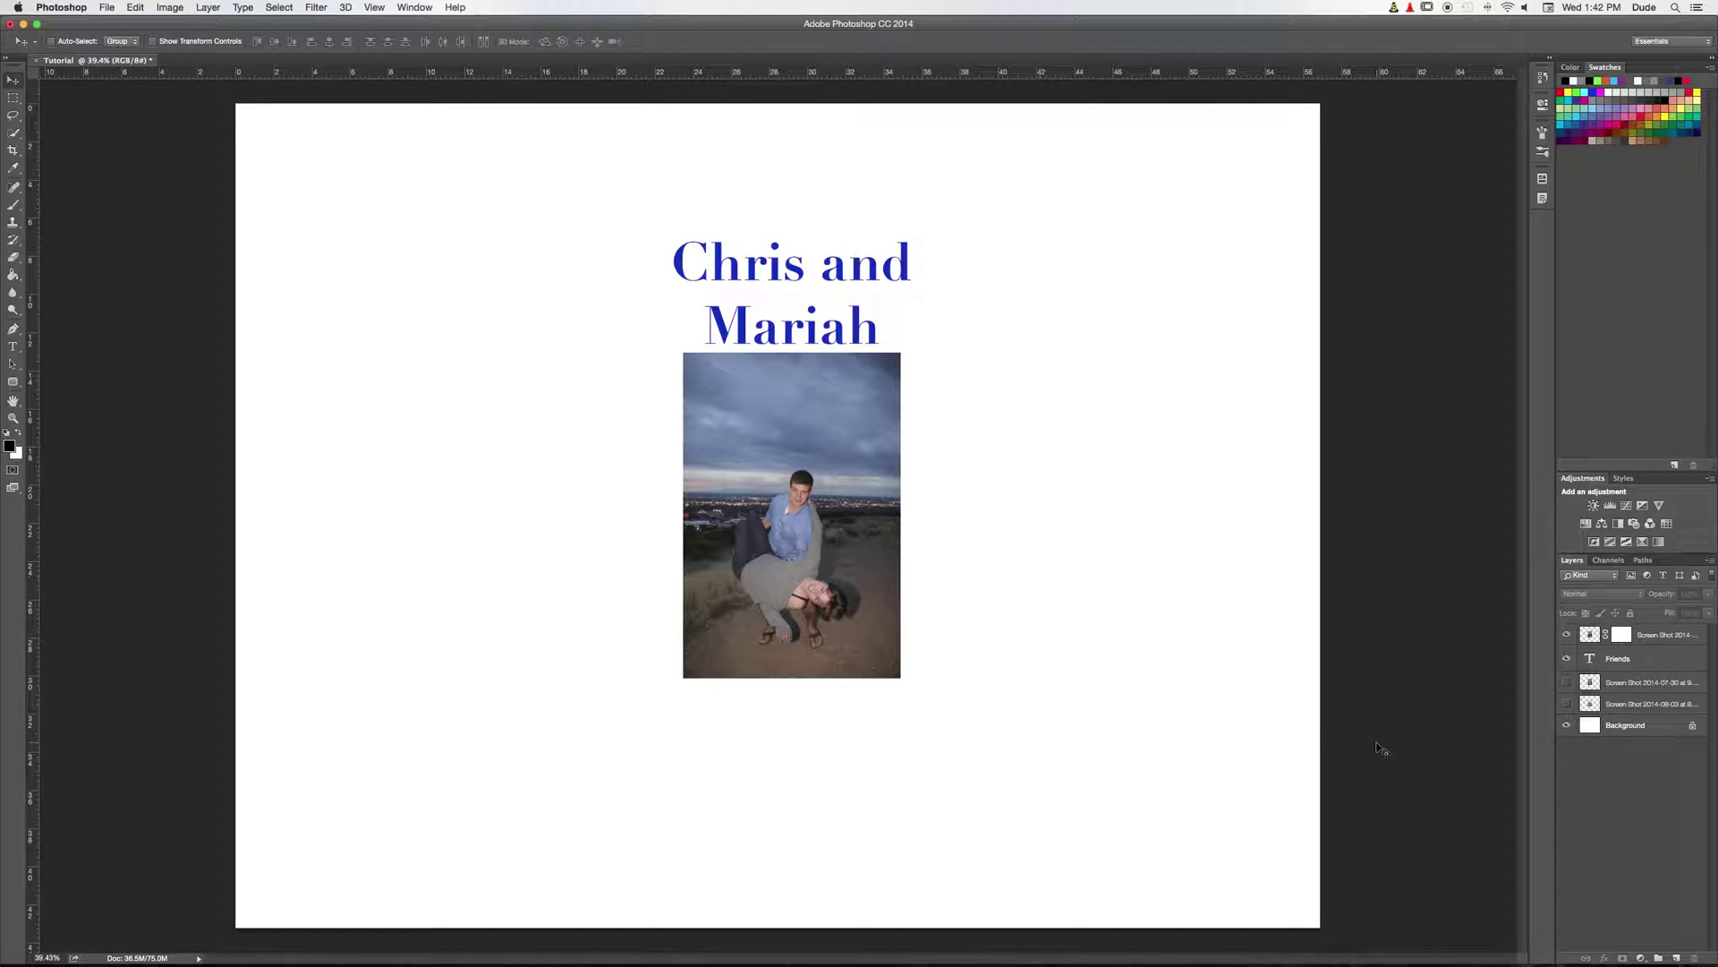
Step: Create a new empty layer at the top of the layer stack and rename it "Fill Layer"
left_click(1676, 957)
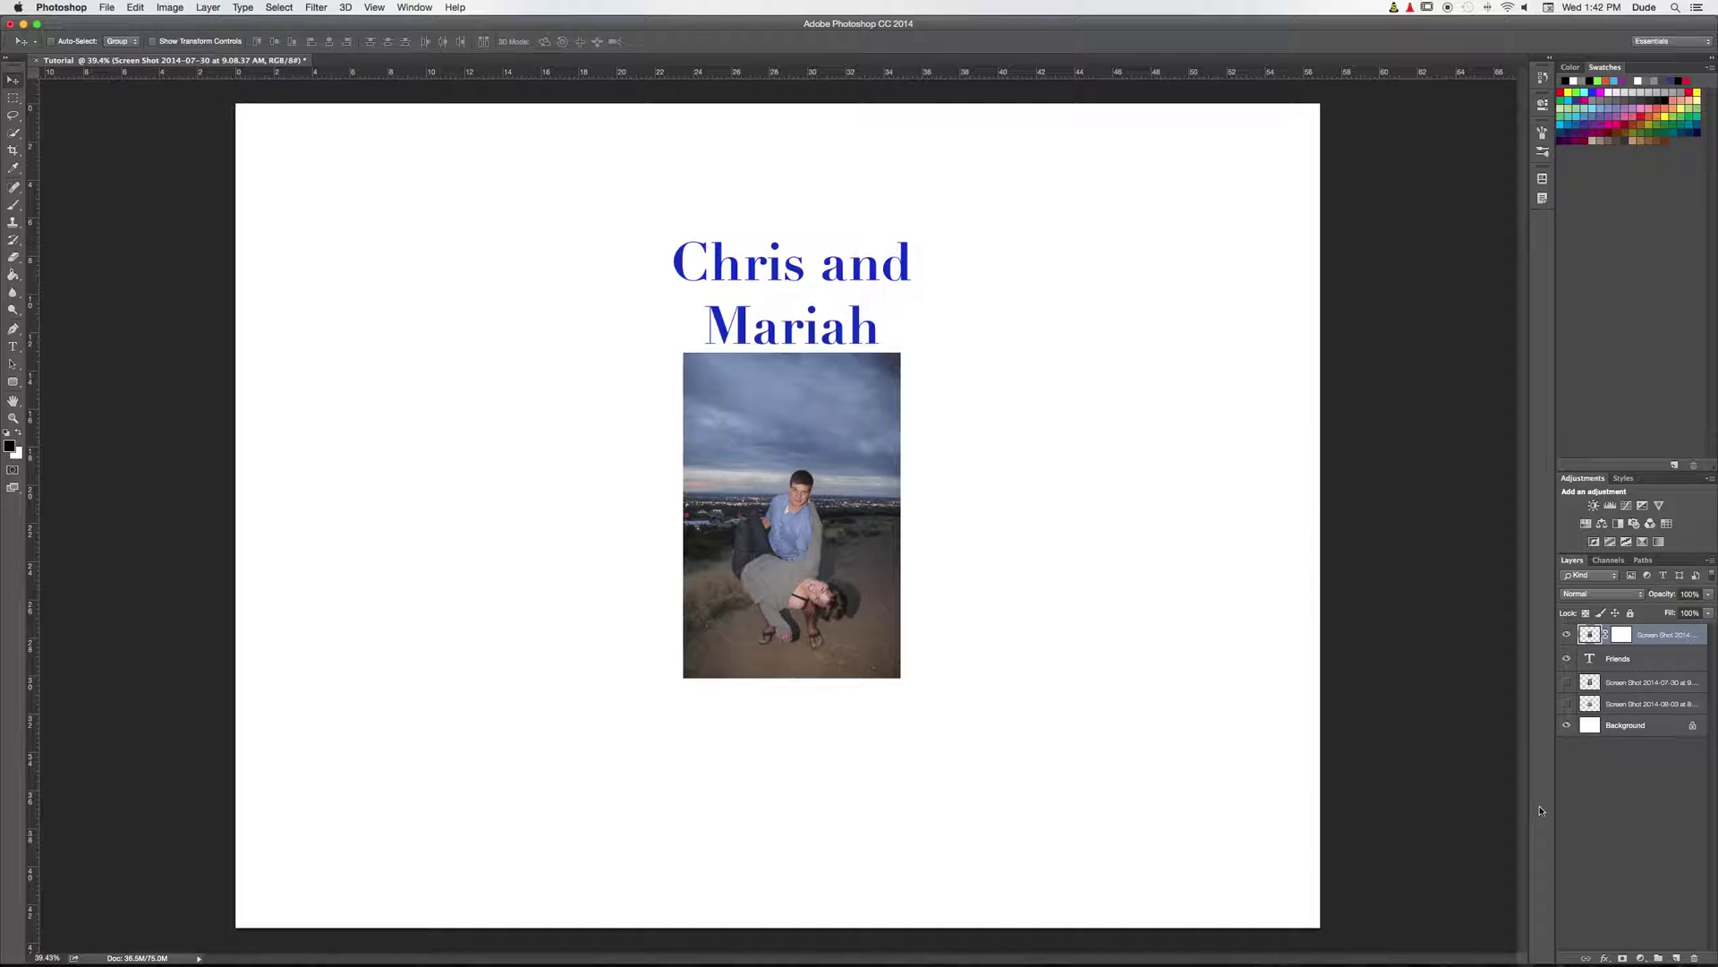
key("Delete")
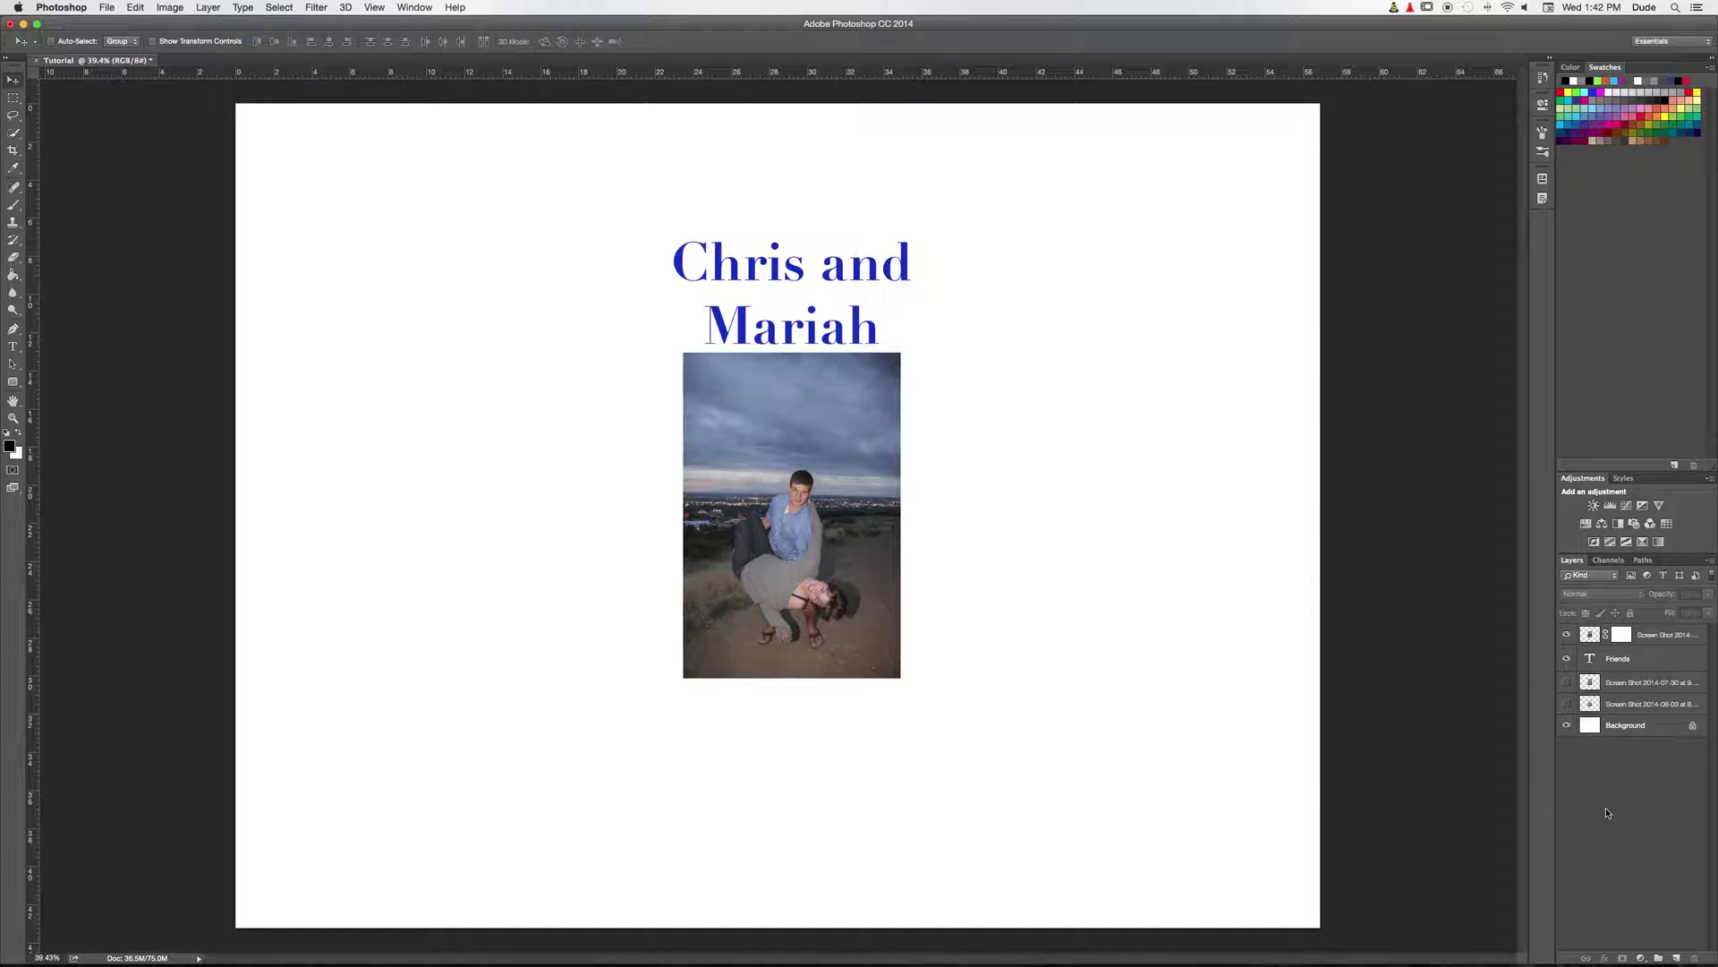
left_click(1676, 959)
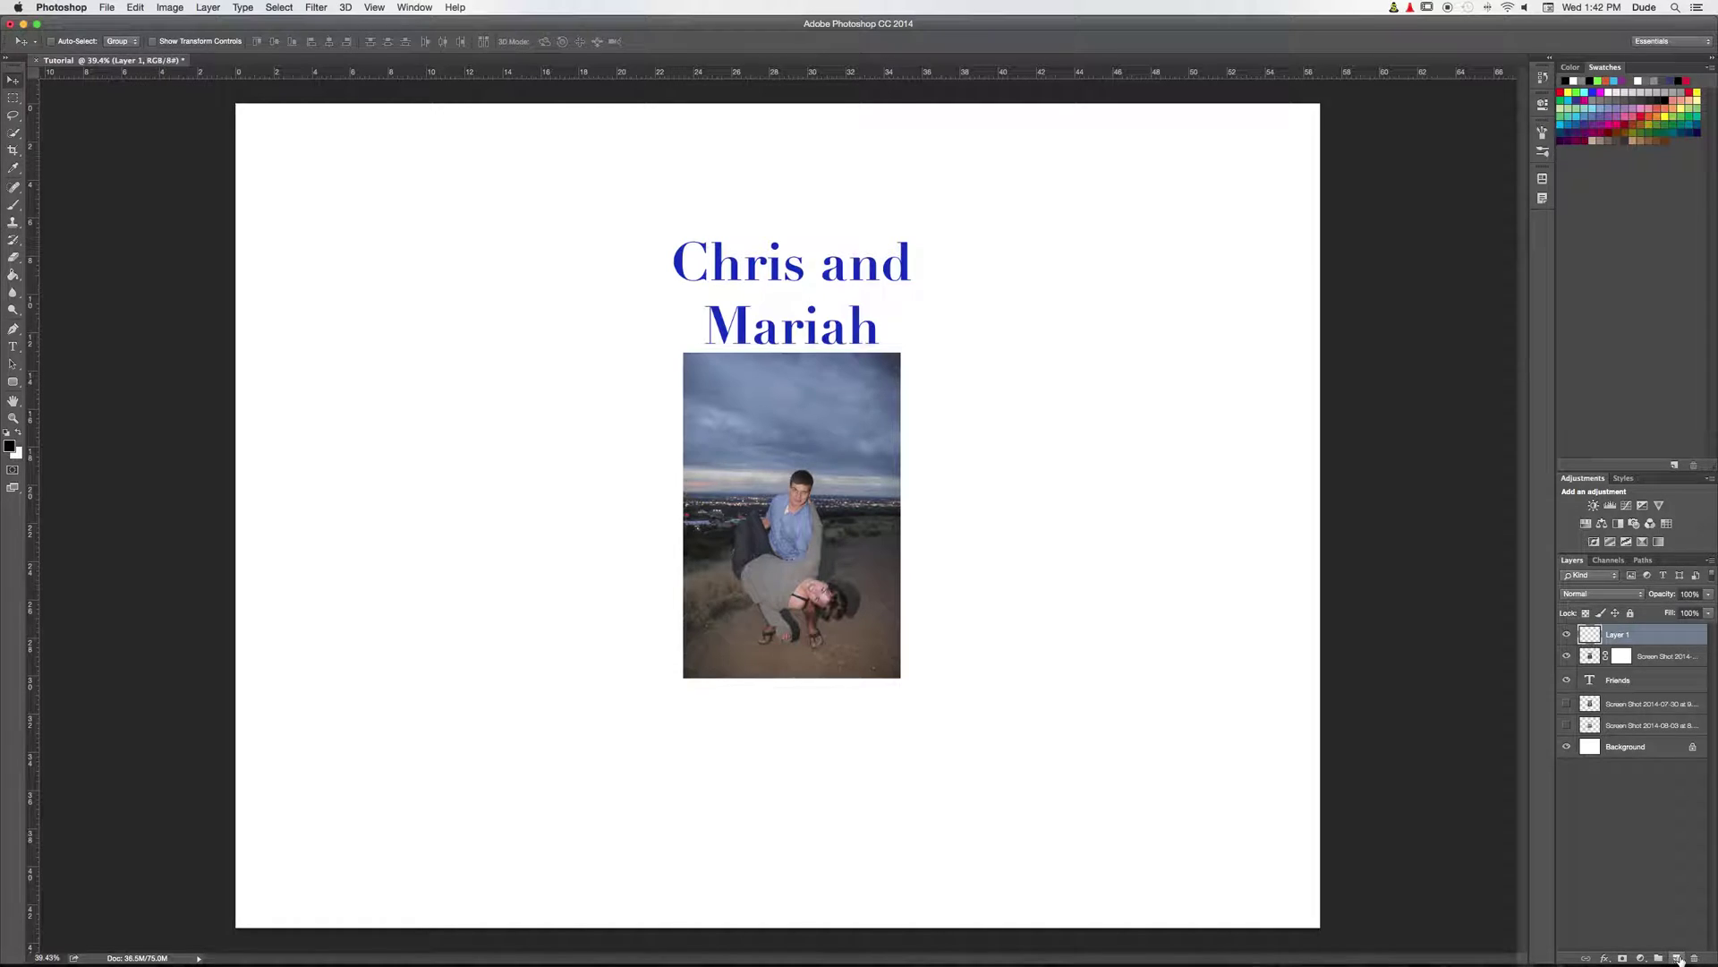
double_click(1622, 637)
type("Fill Layer")
key("Return")
double_click(1627, 636)
left_click(1646, 833)
Step: Set the foreground colour to red d31a1a and fill the entire Fill Layer with it using the Paint Bucket tool
left_click(14, 277)
left_click(76, 271)
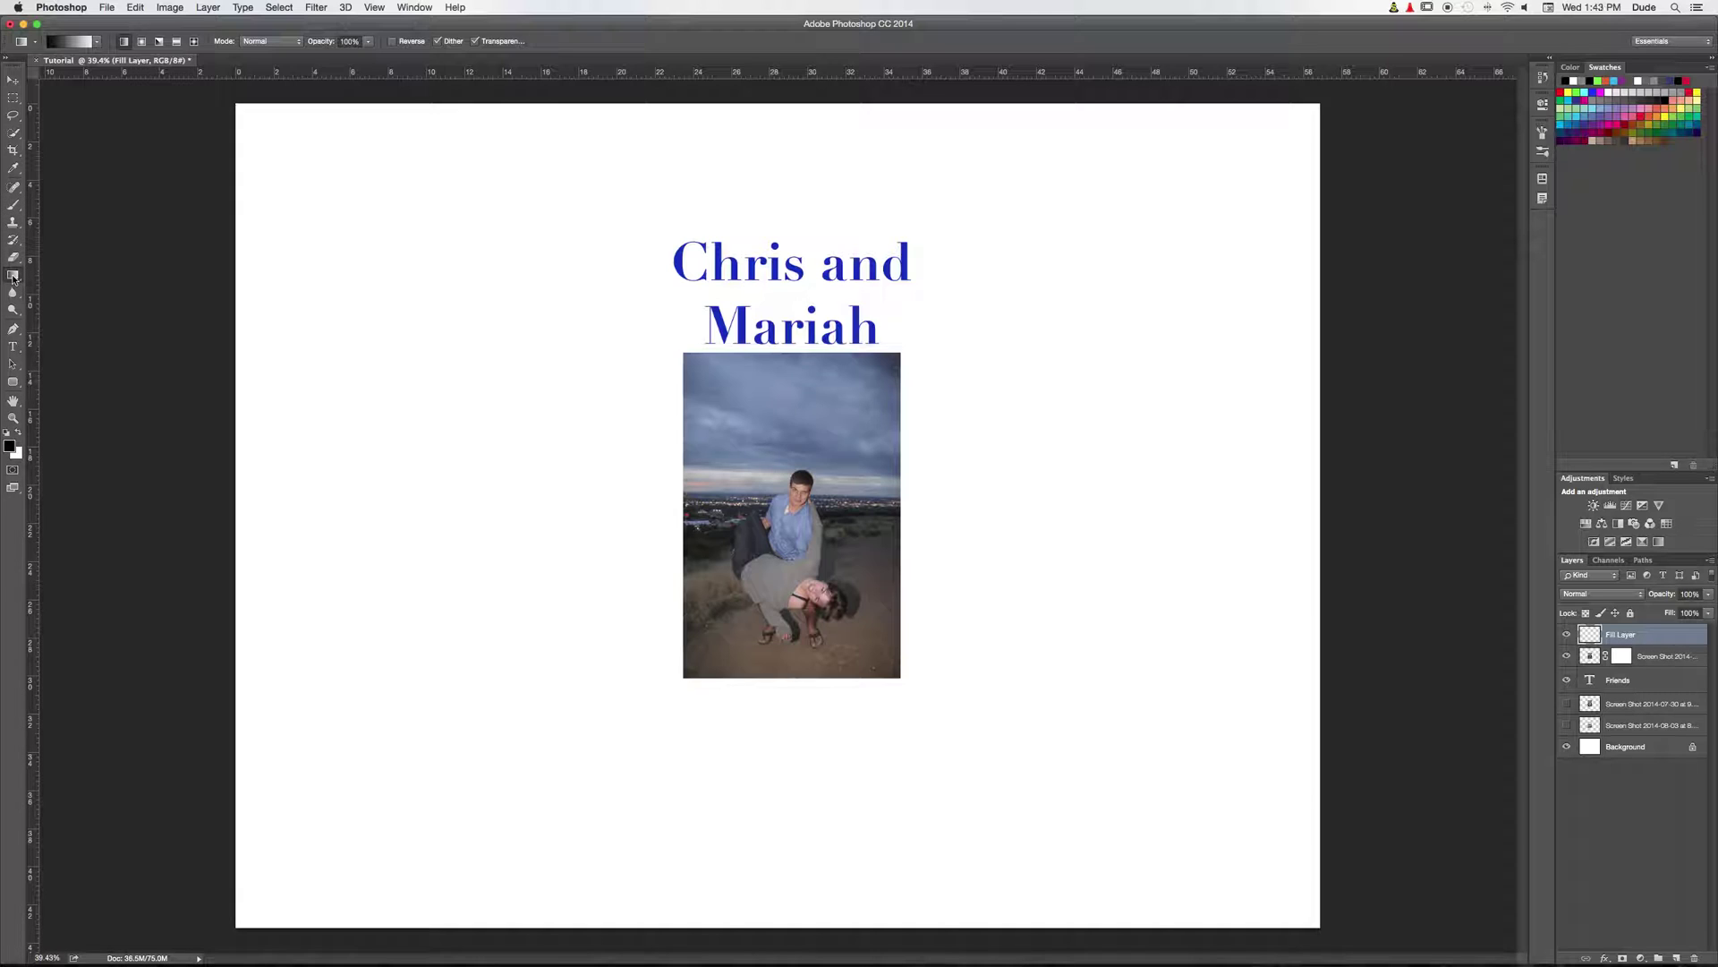
left_click(14, 279)
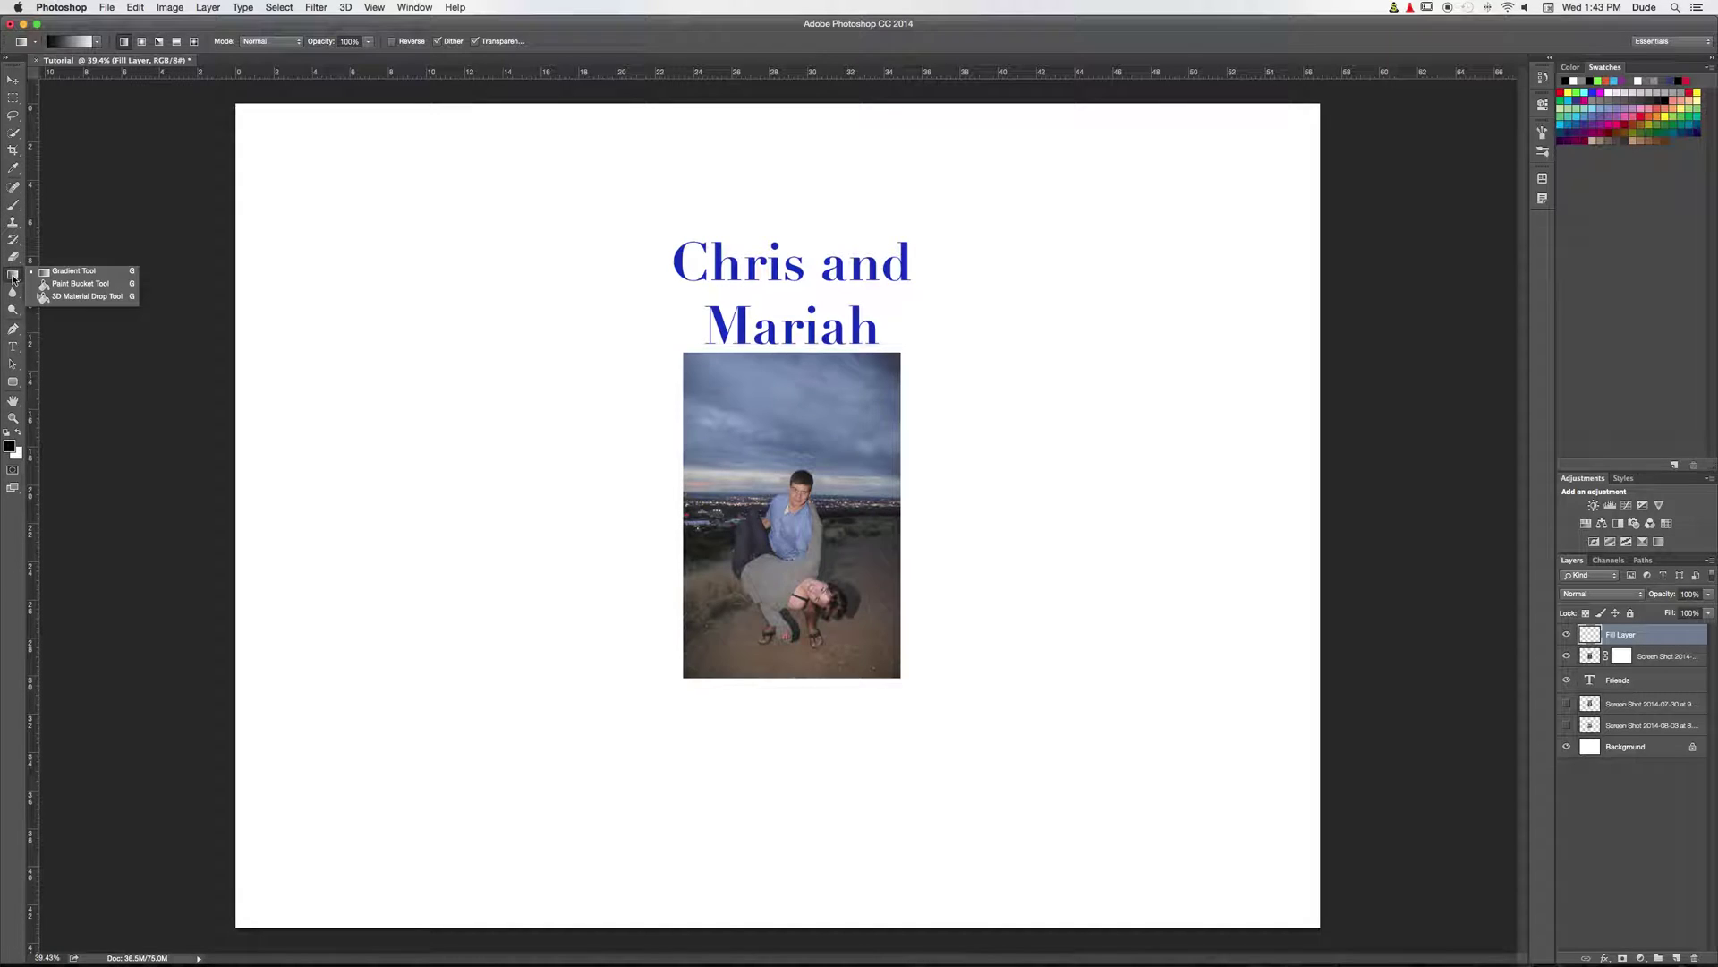
left_click(93, 285)
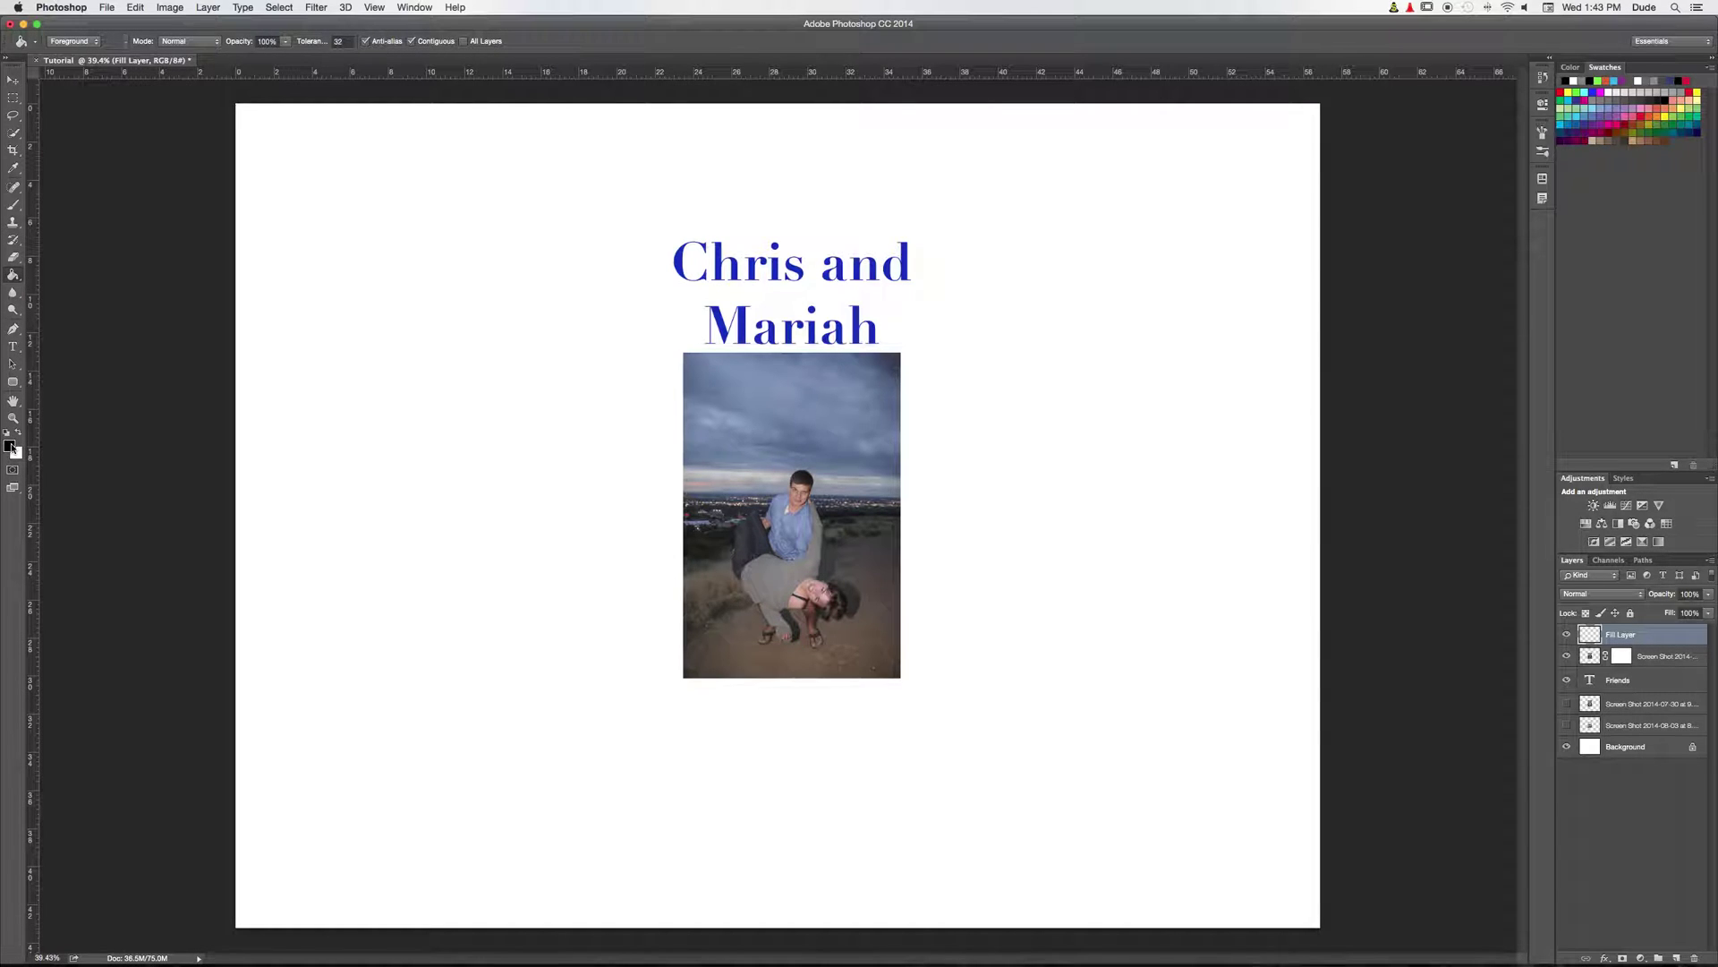
left_click(10, 444)
mouse_move(657, 306)
left_mouse_down()
mouse_move(658, 287)
mouse_move(632, 329)
mouse_move(617, 320)
left_mouse_up()
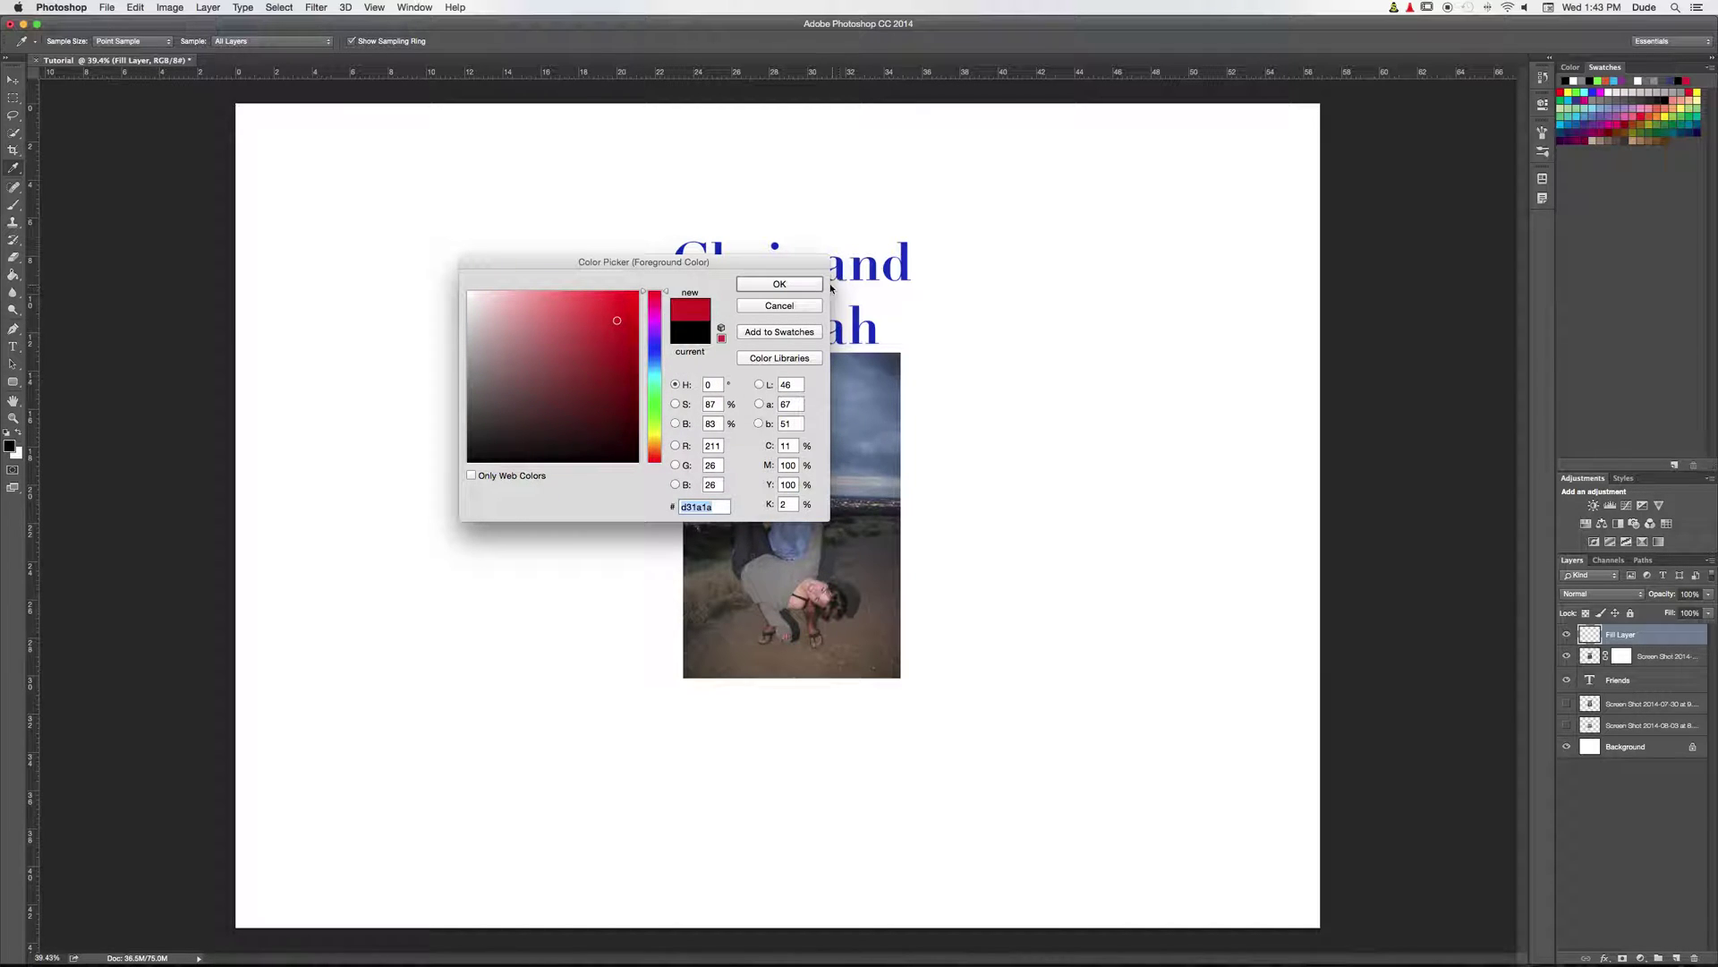
left_click(802, 284)
key("g")
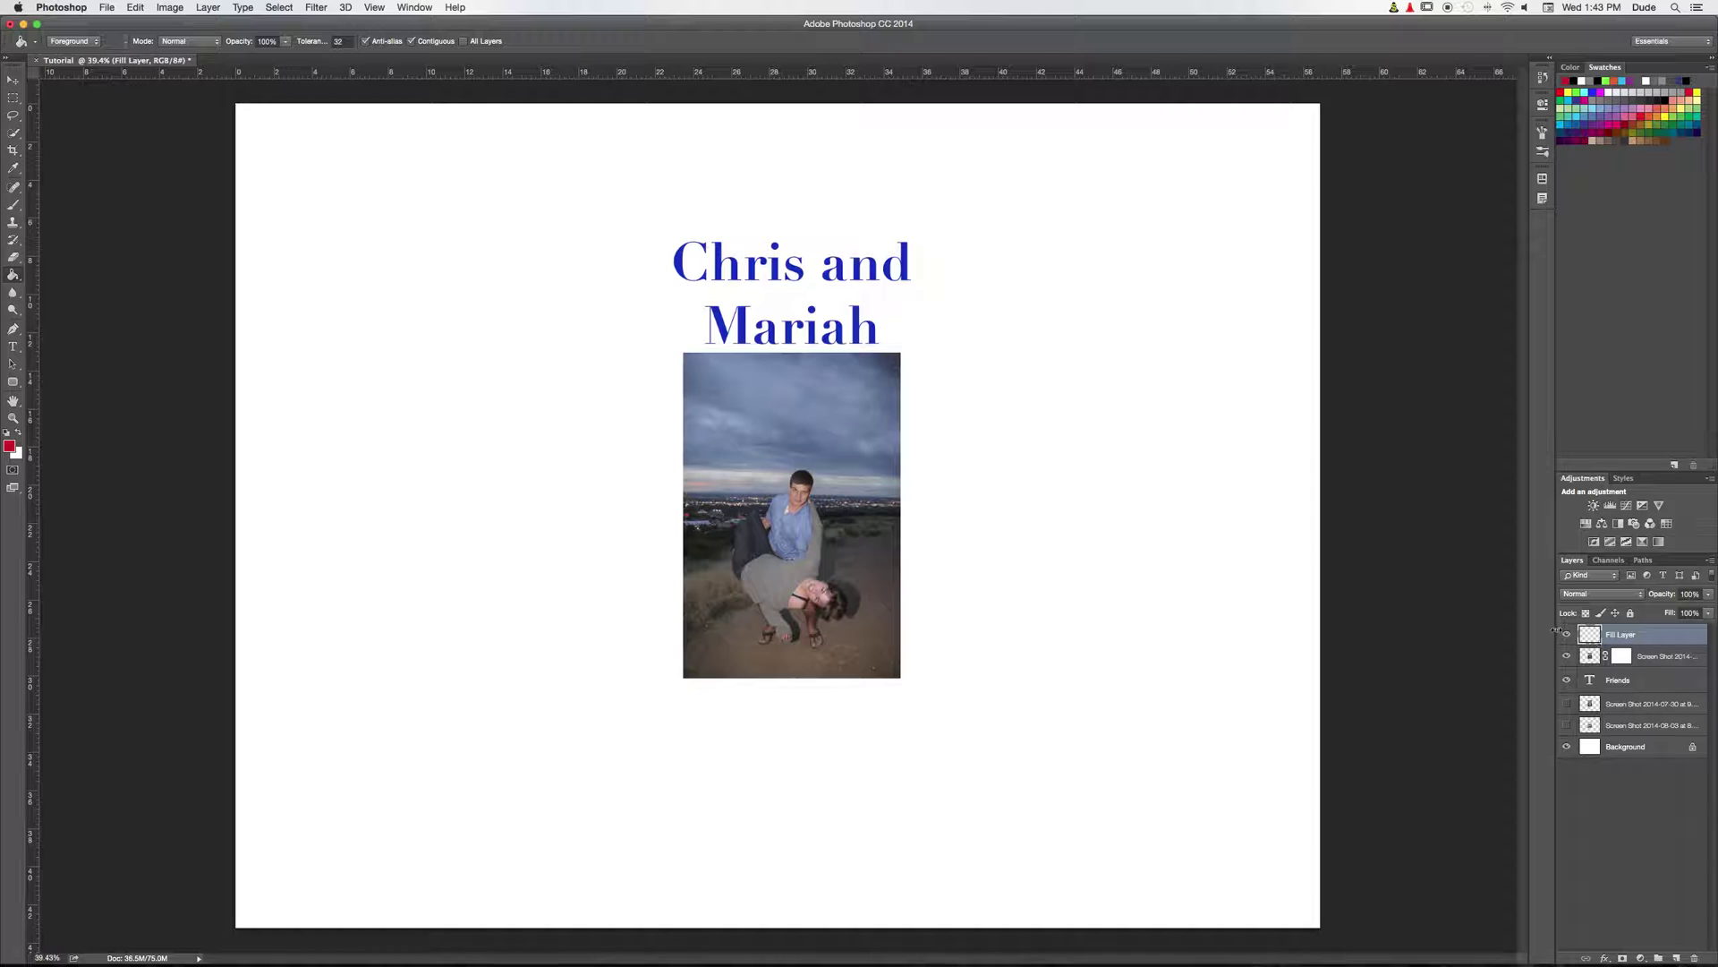
left_click(1103, 489)
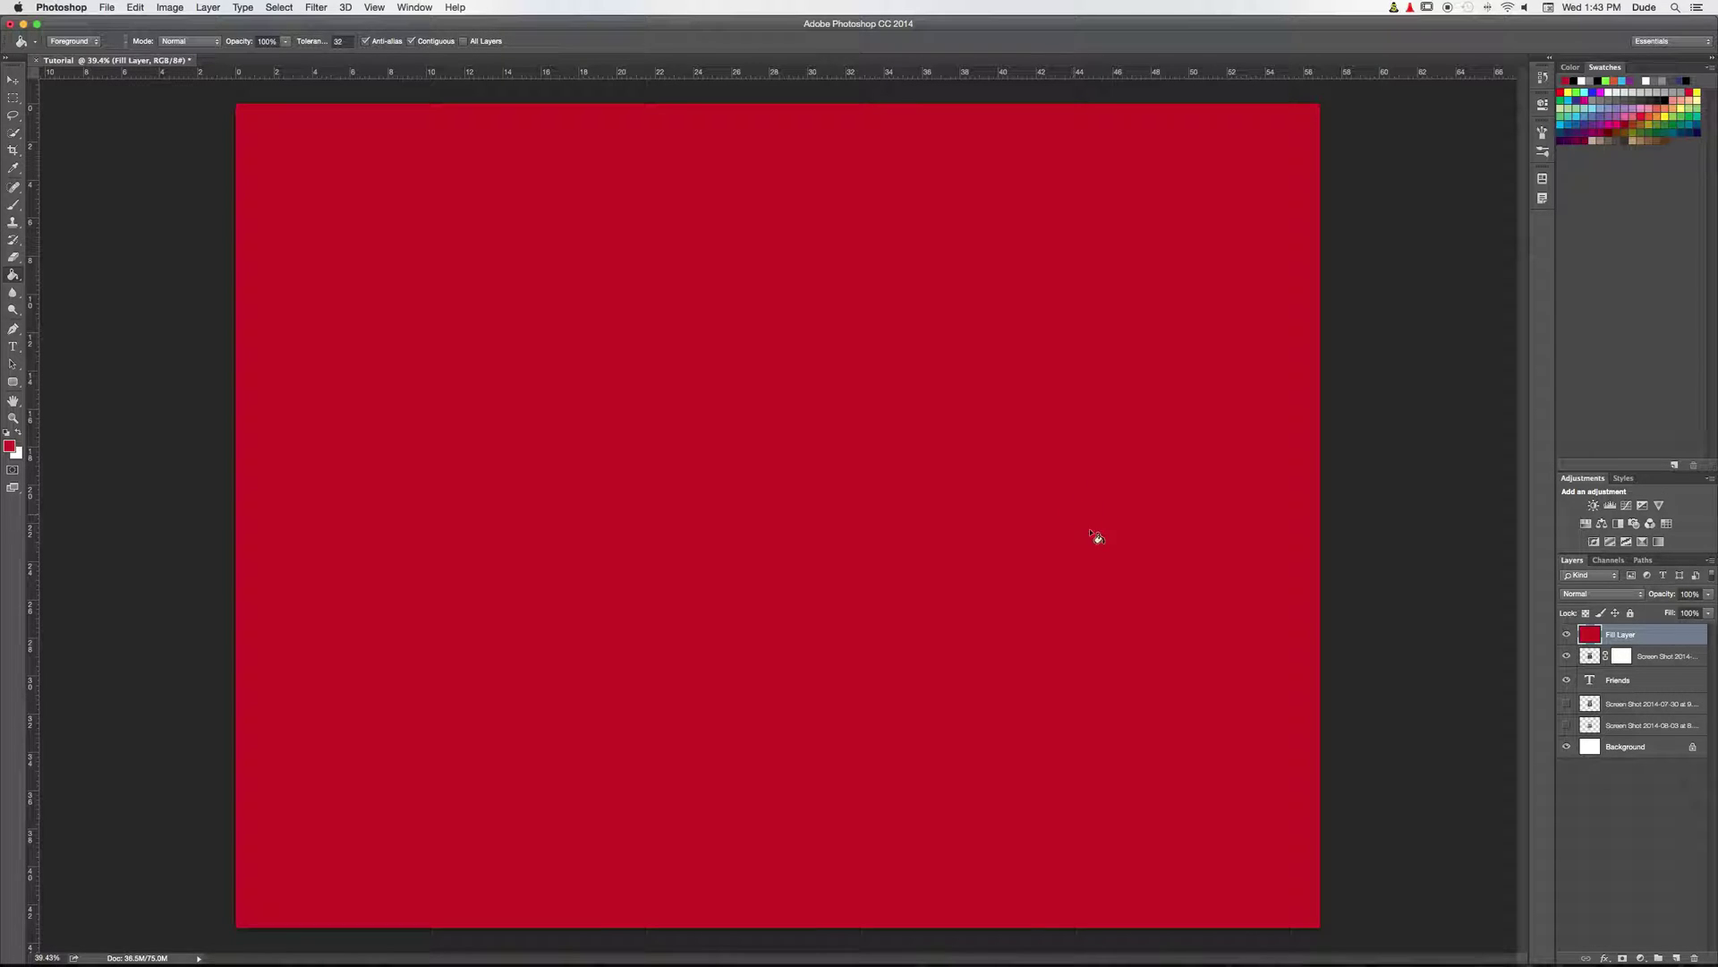
left_click(17, 81)
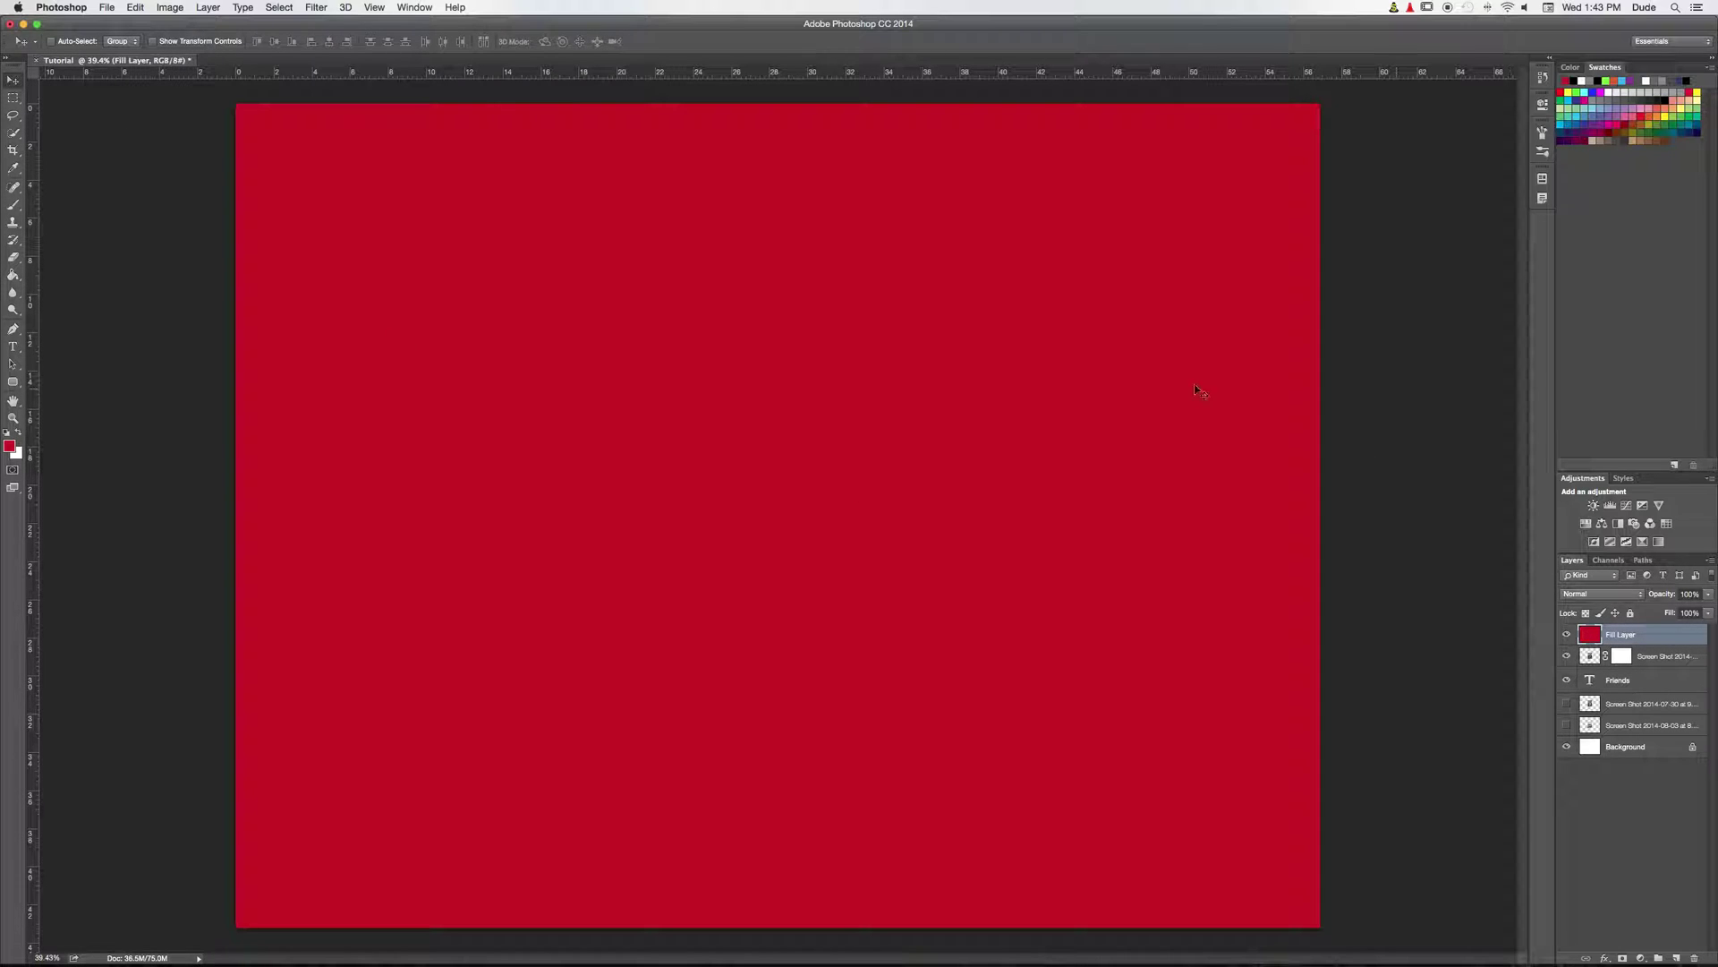
Step: Cover the Fill Layer with a radial red-to-white gradient centred in the canvas's upper-left area and fading towards the middle
mouse_move(13, 275)
left_mouse_down()
mouse_move(81, 287)
mouse_move(93, 267)
left_mouse_up()
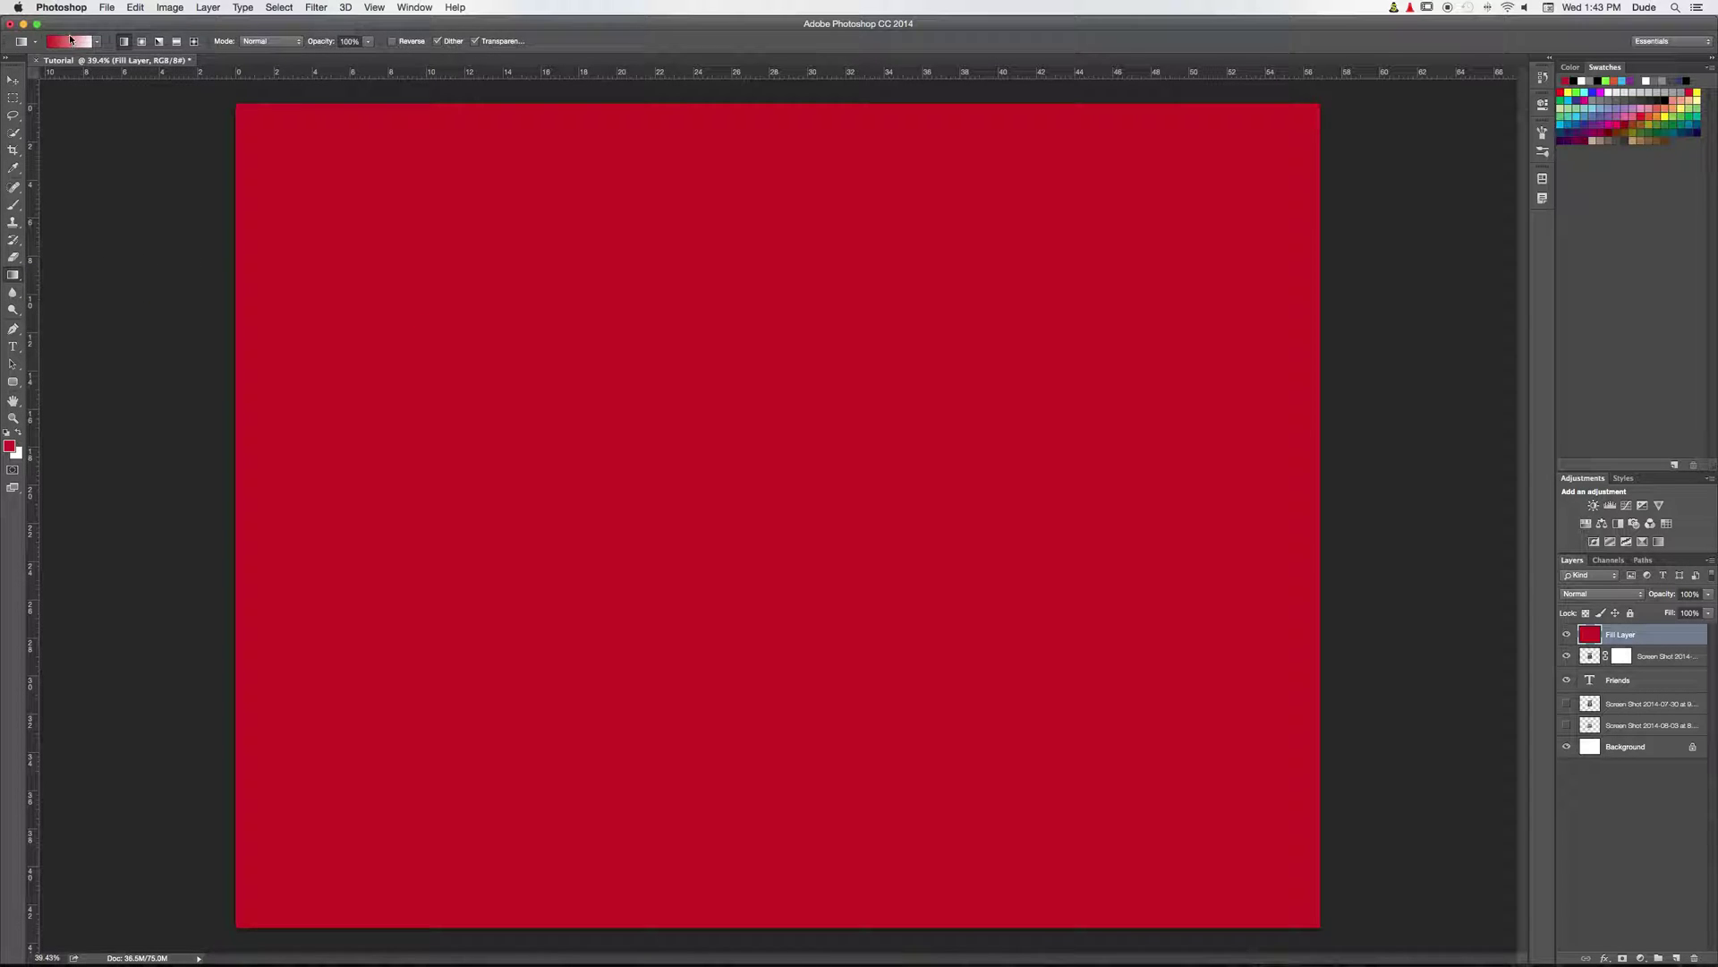
left_click(97, 41)
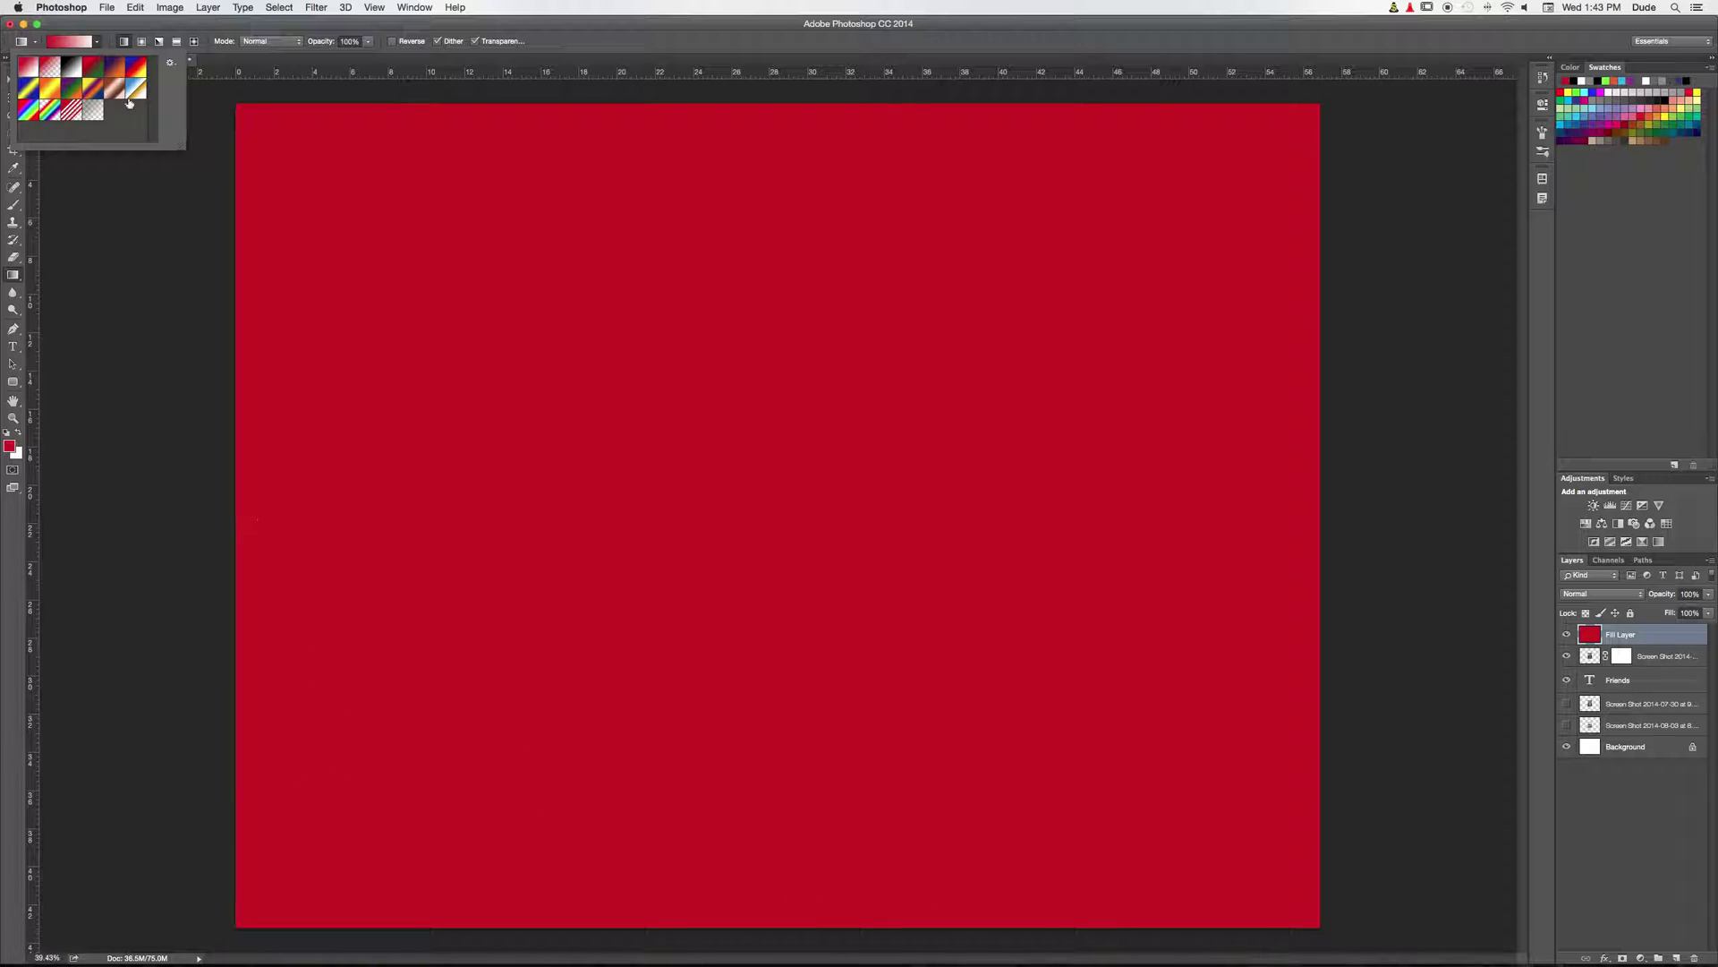
left_click(96, 41)
left_click(141, 41)
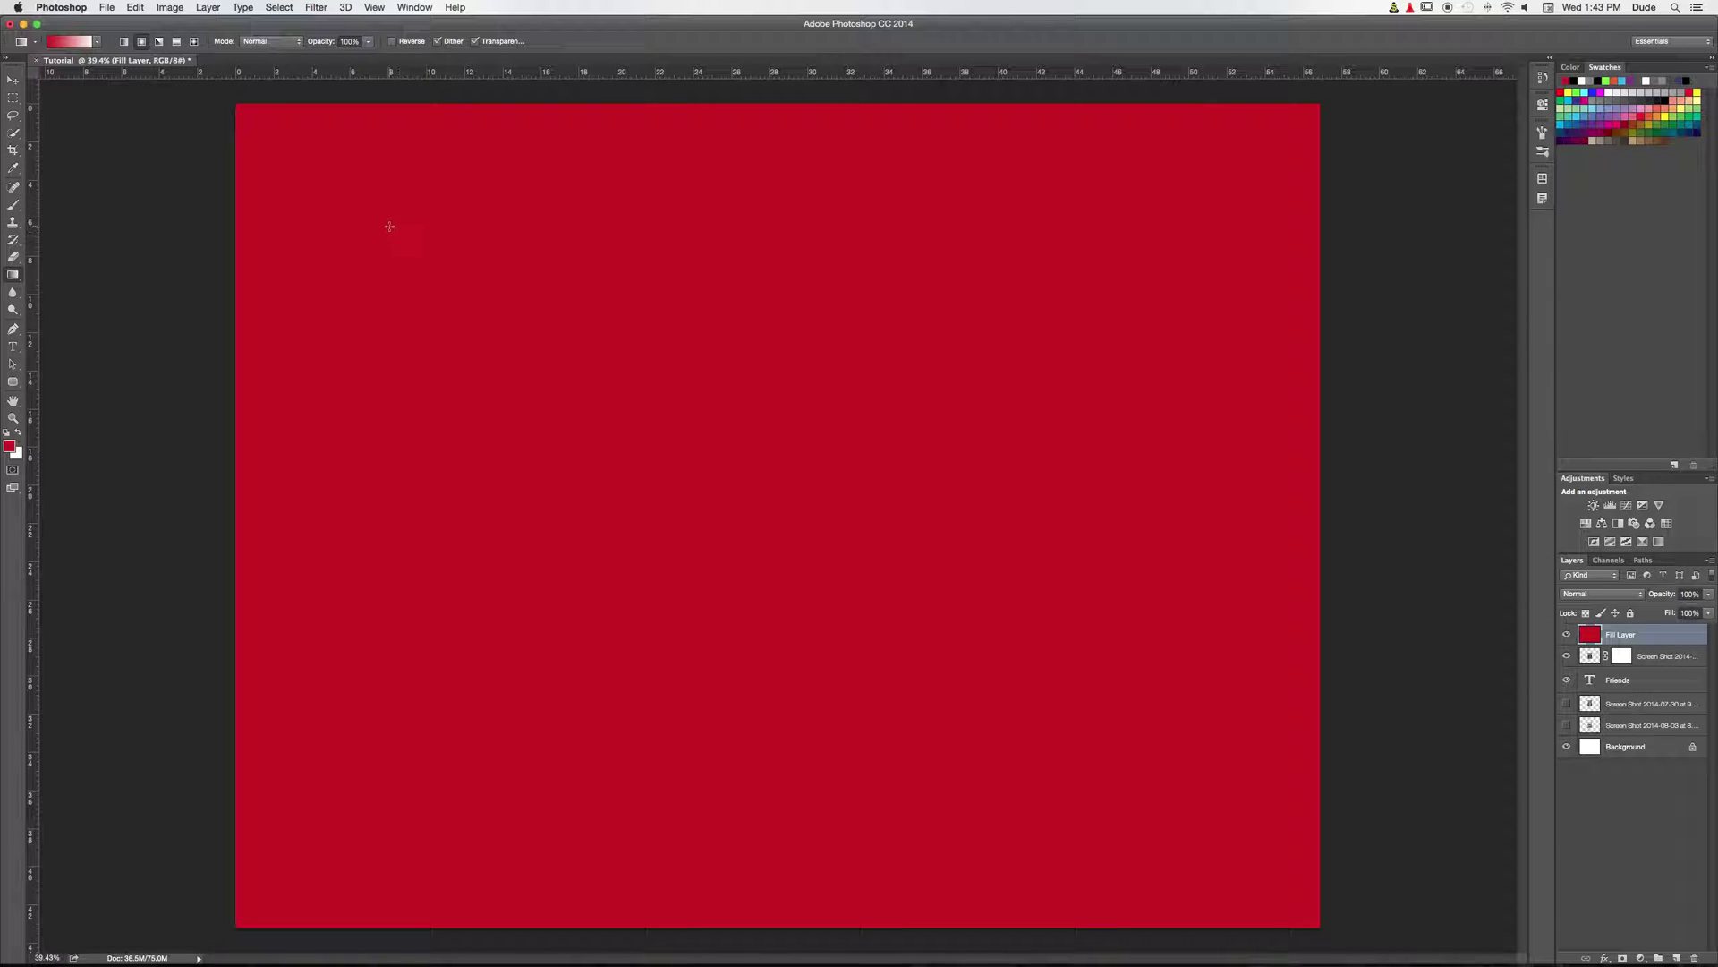
left_click_drag(386, 233, 714, 523)
left_click_drag(715, 524, 715, 522)
left_click_drag(716, 522, 716, 523)
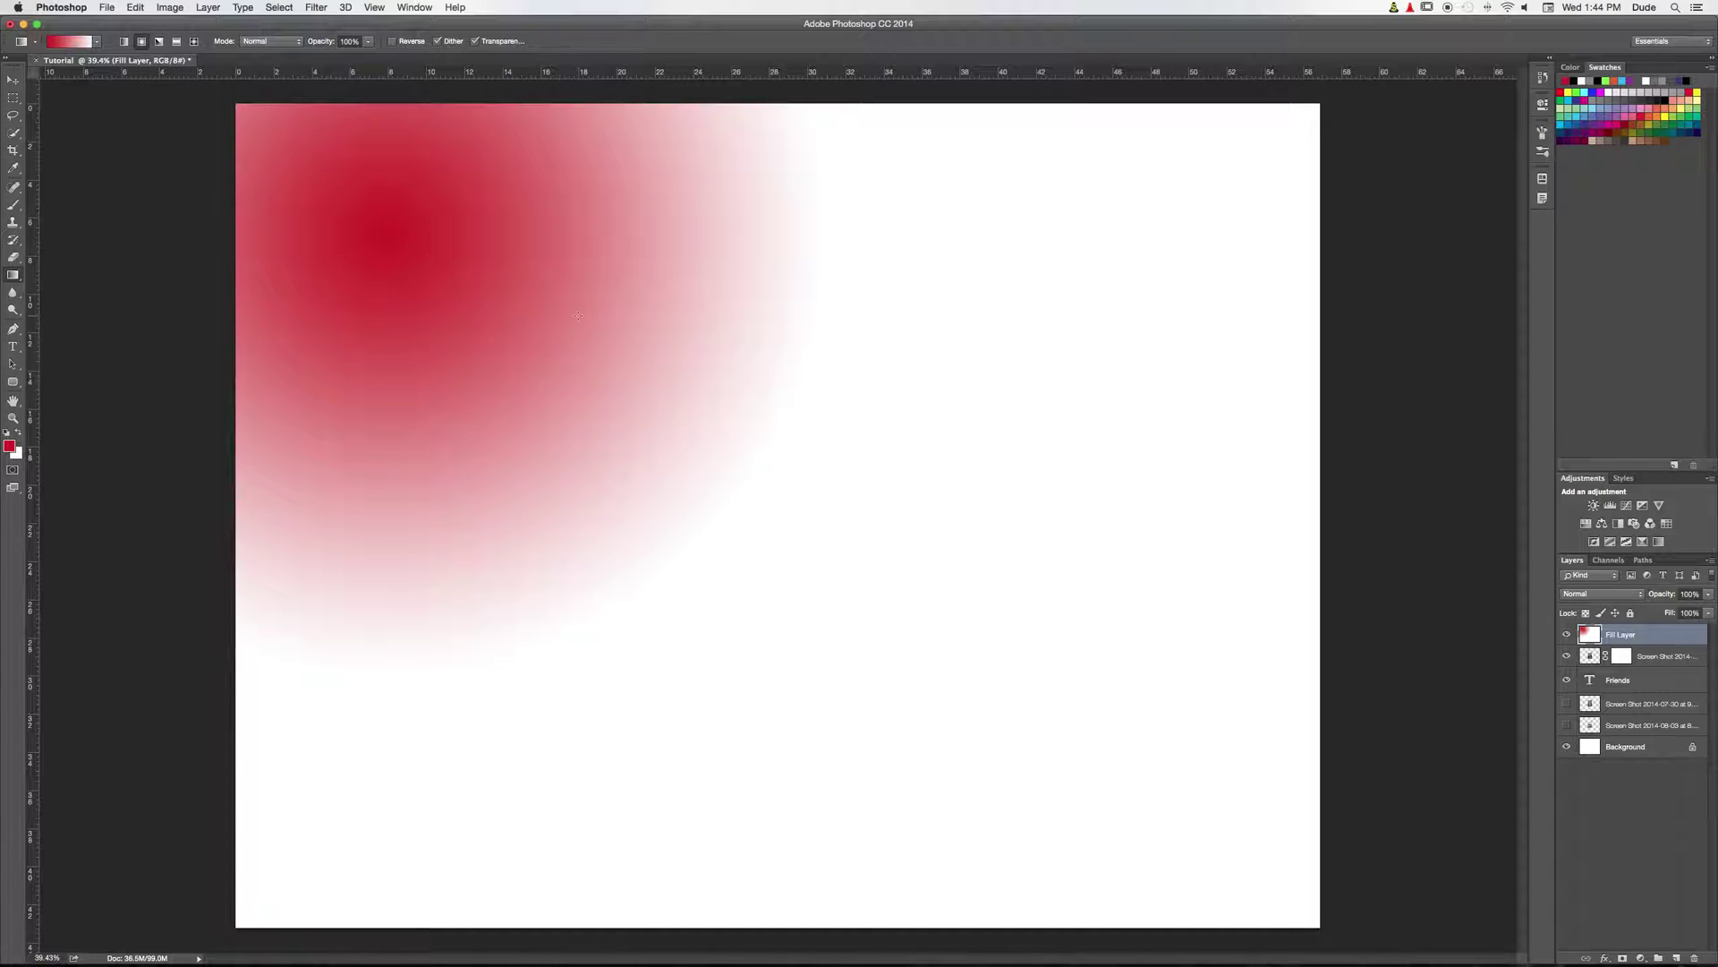
left_click(12, 81)
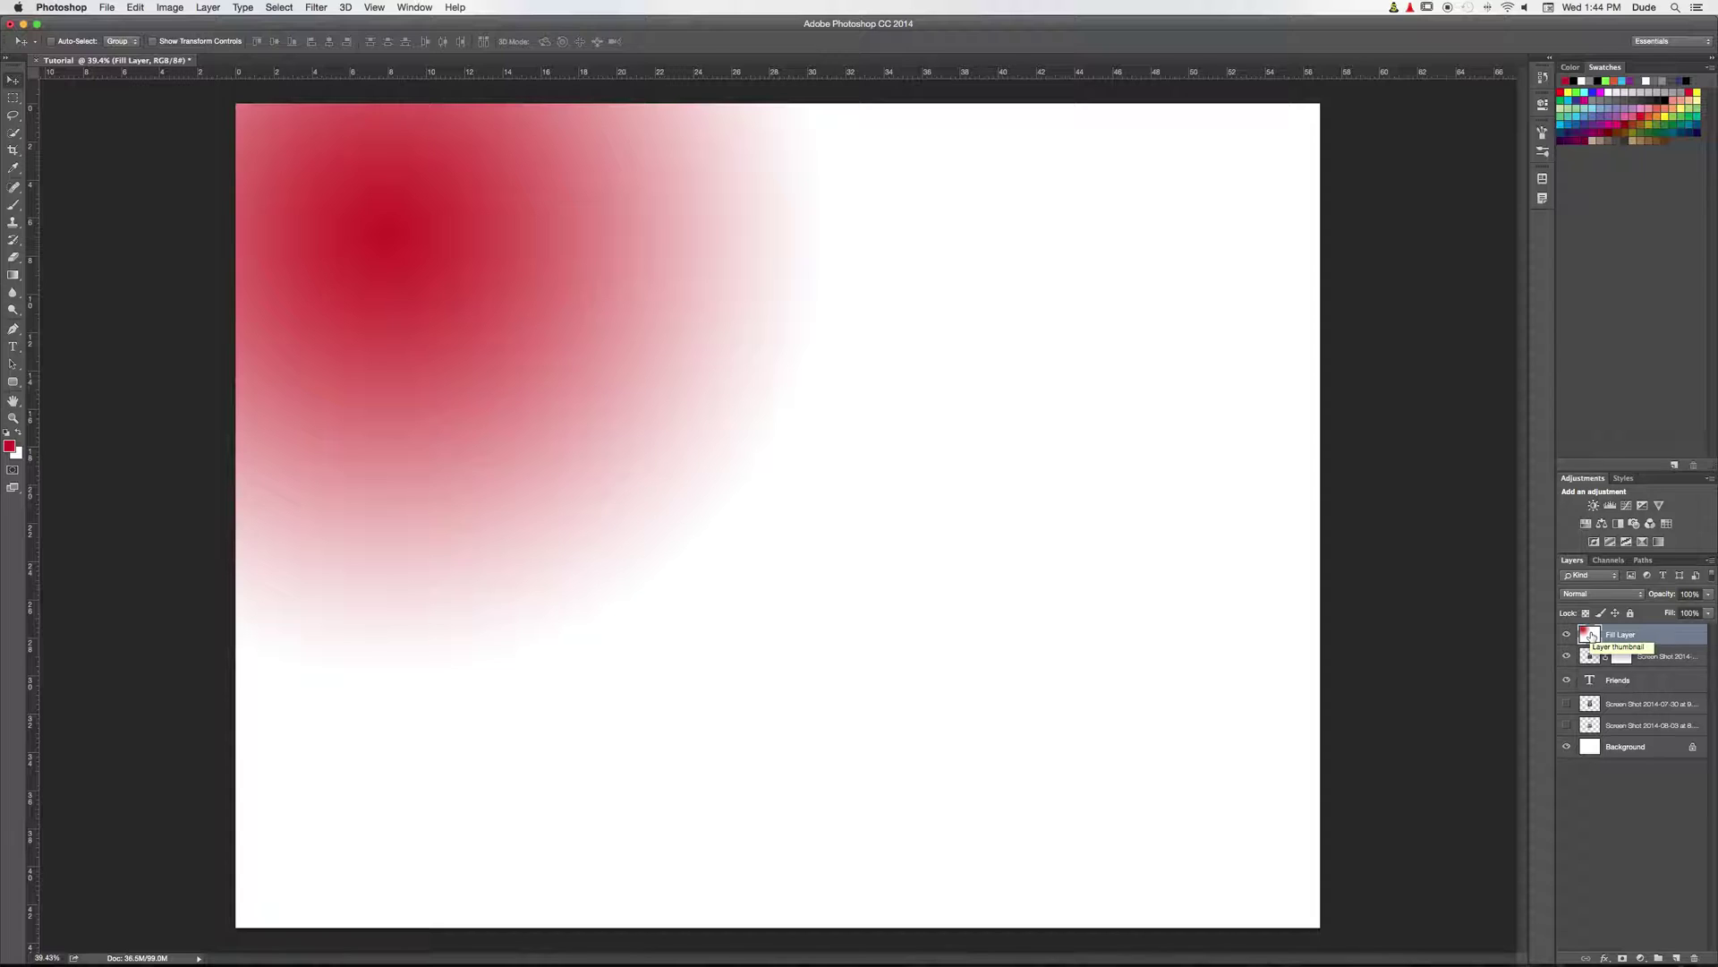
Step: Move the Fill Layer beneath the photo and text layers, directly above the Background layer, and select the Background layer
left_click_drag(1591, 637, 1590, 737)
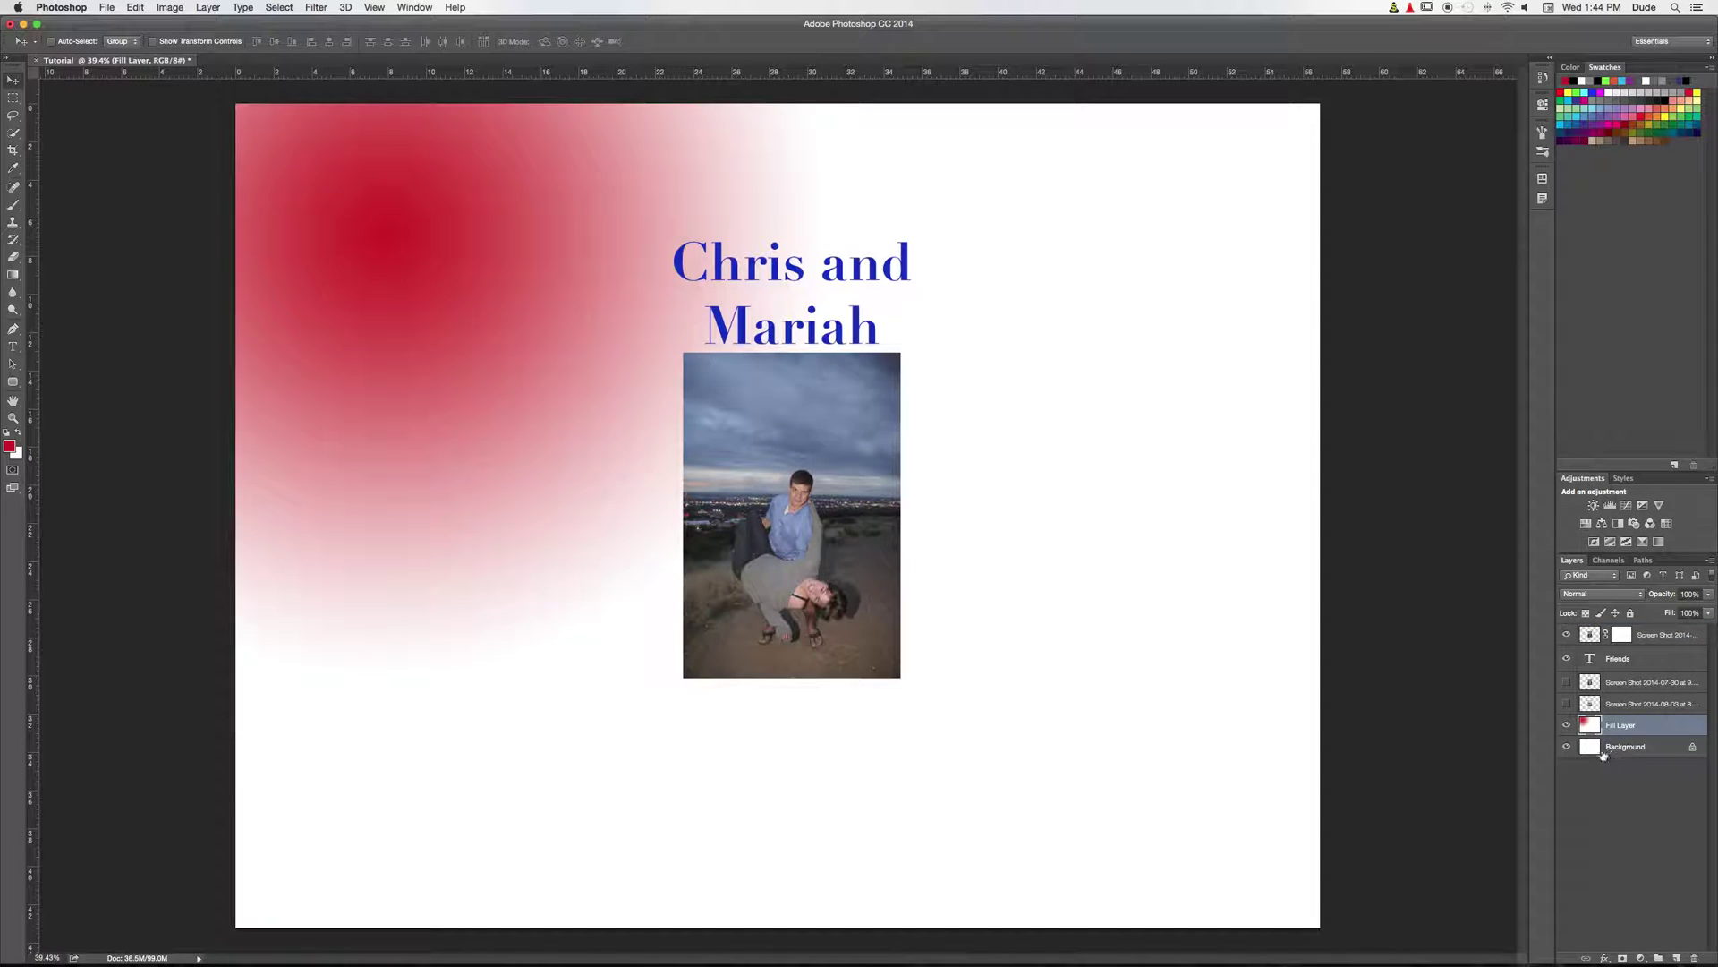
left_click(1617, 748)
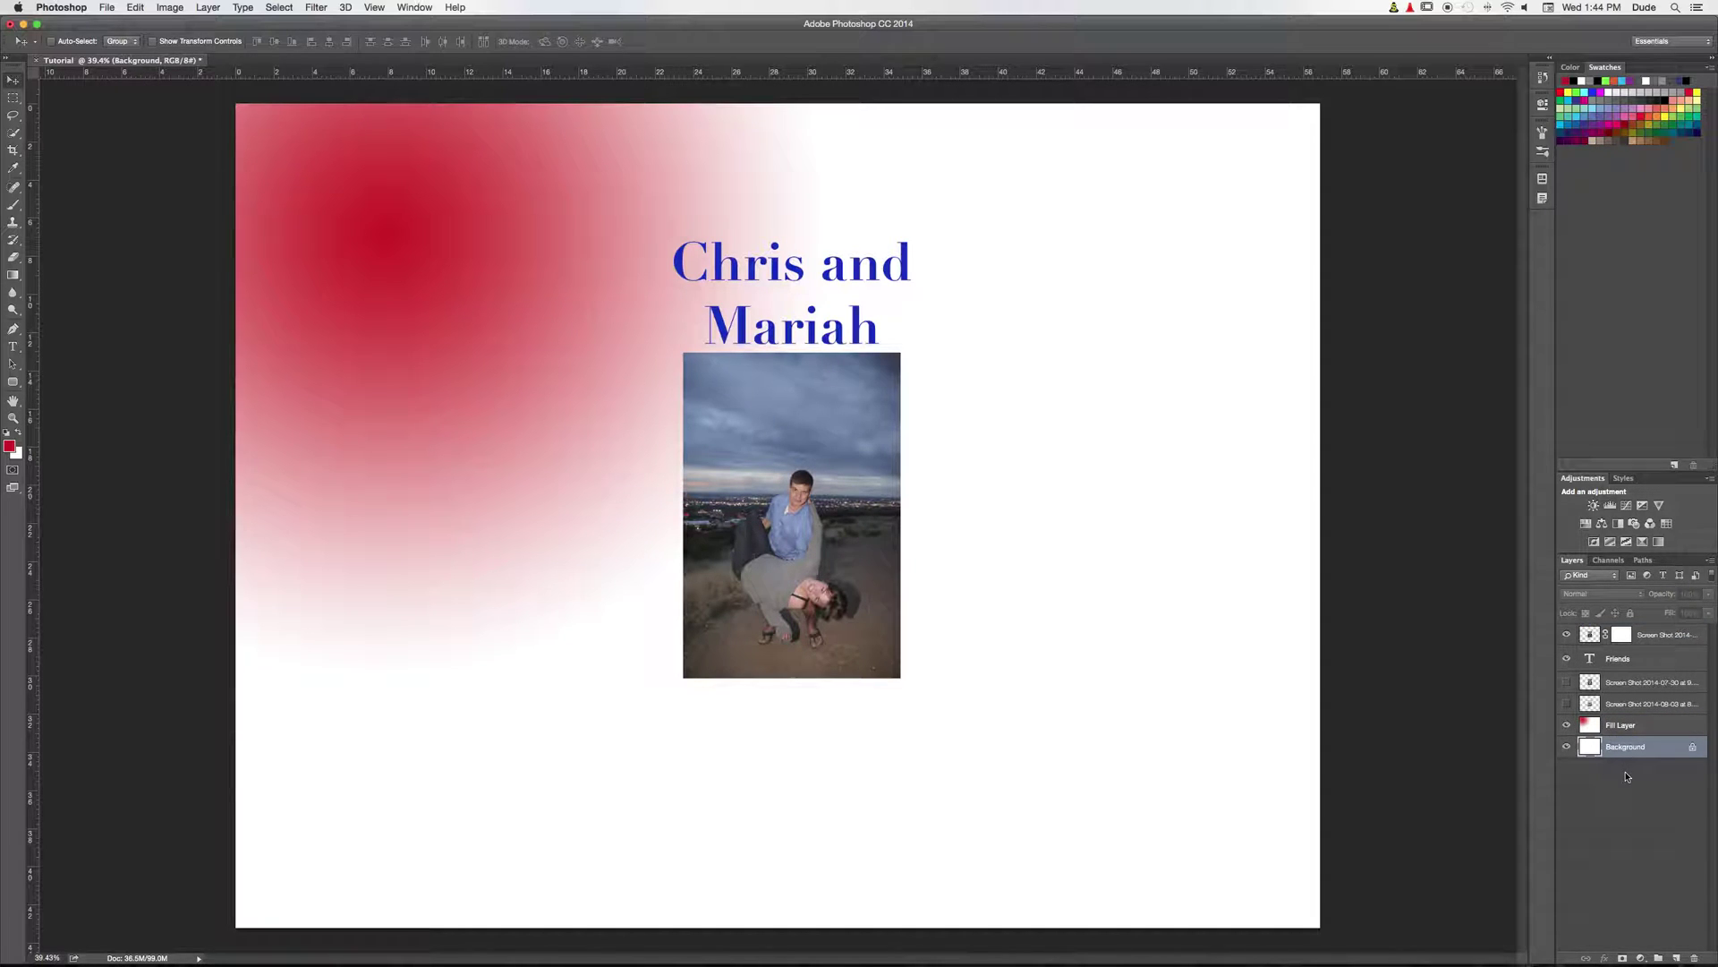
Step: Hide the Fill Layer and the Background layer to inspect the transparent canvas, and make both layers visible again
left_click(1628, 776)
left_click(1666, 751)
left_click(1666, 791)
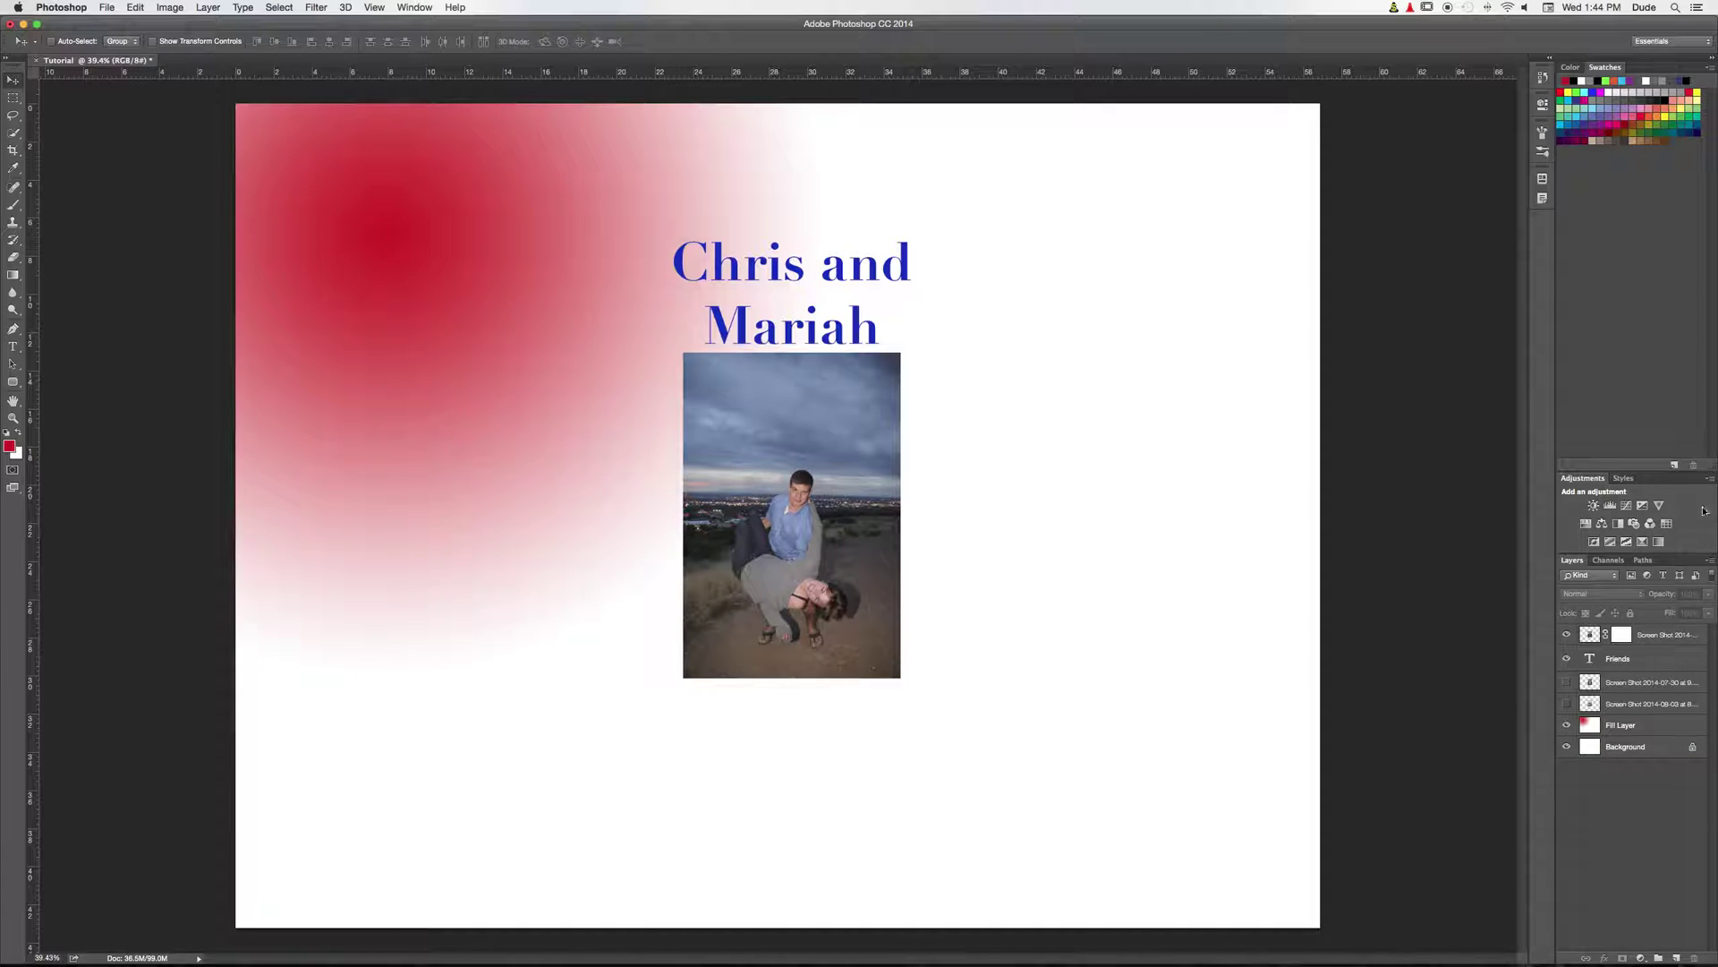
left_click(1568, 725)
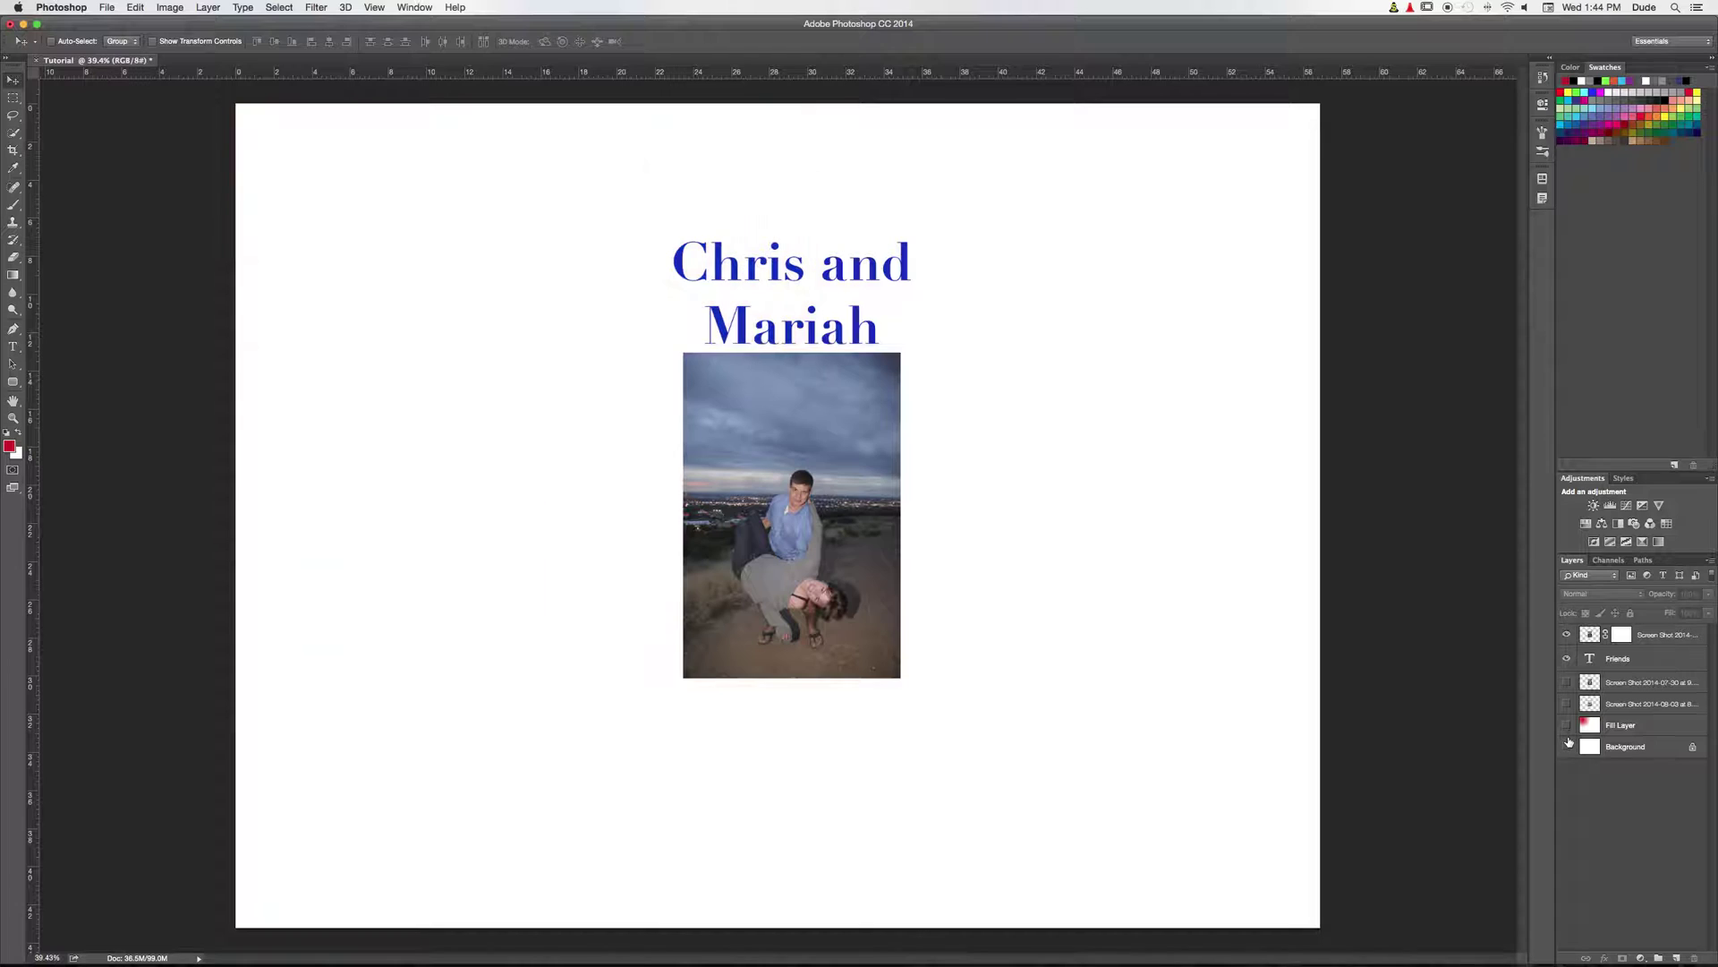
left_click(1567, 746)
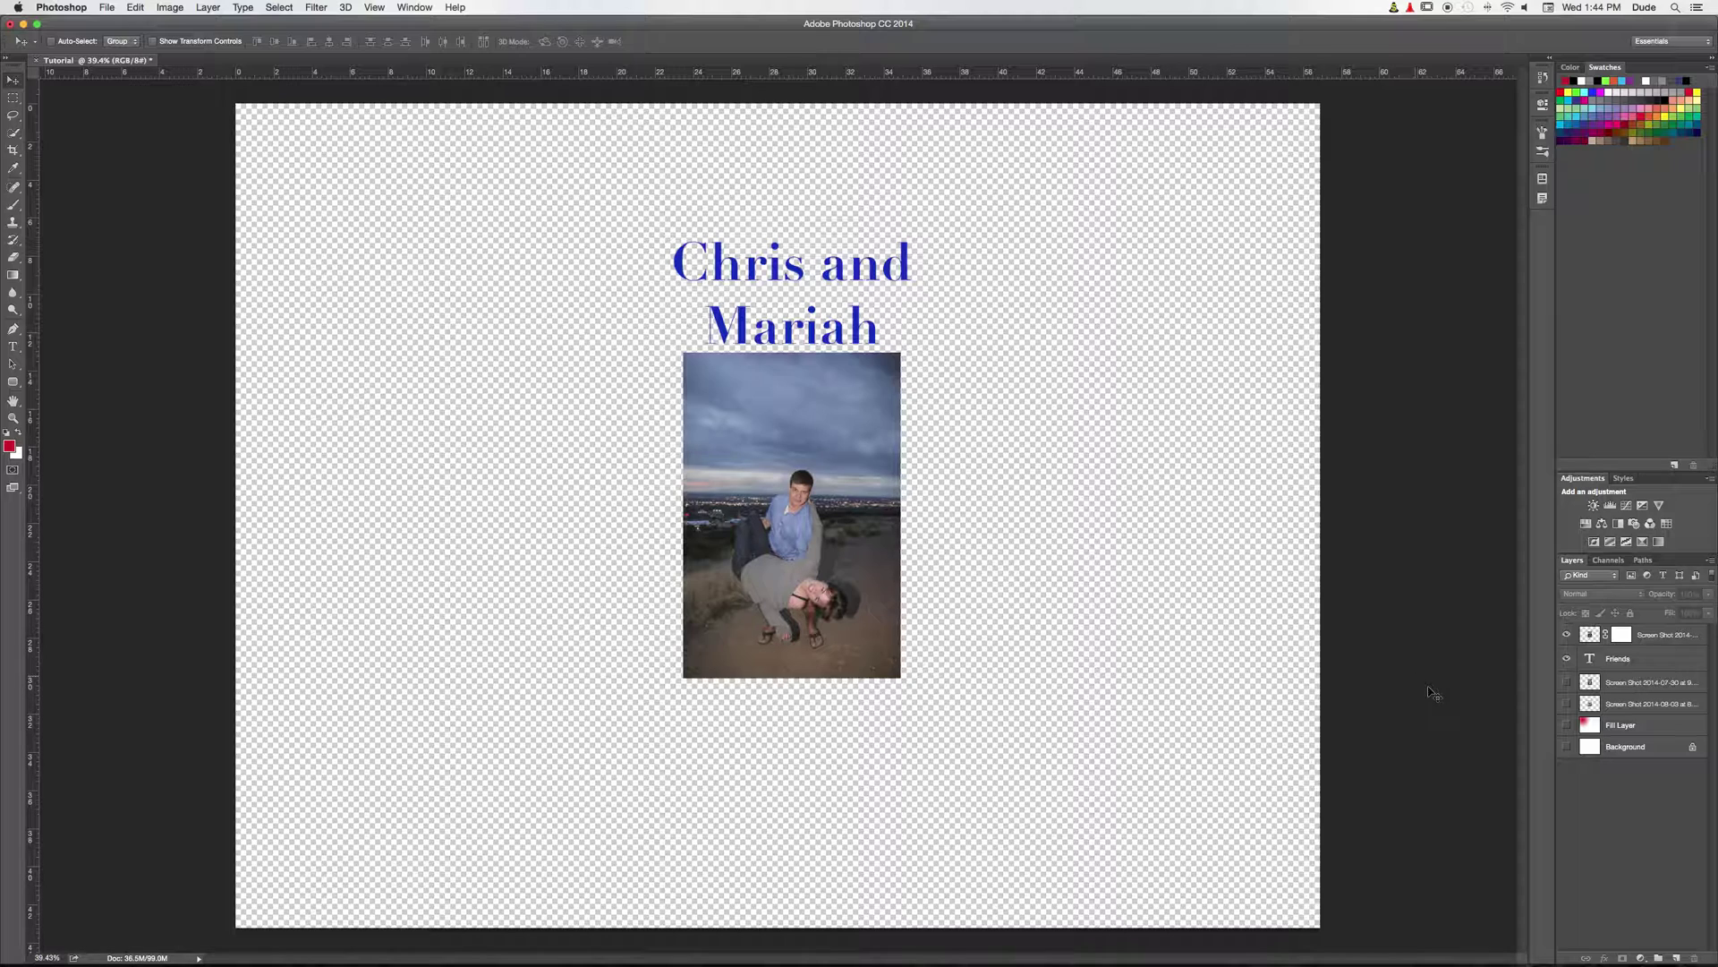
left_click(1567, 748)
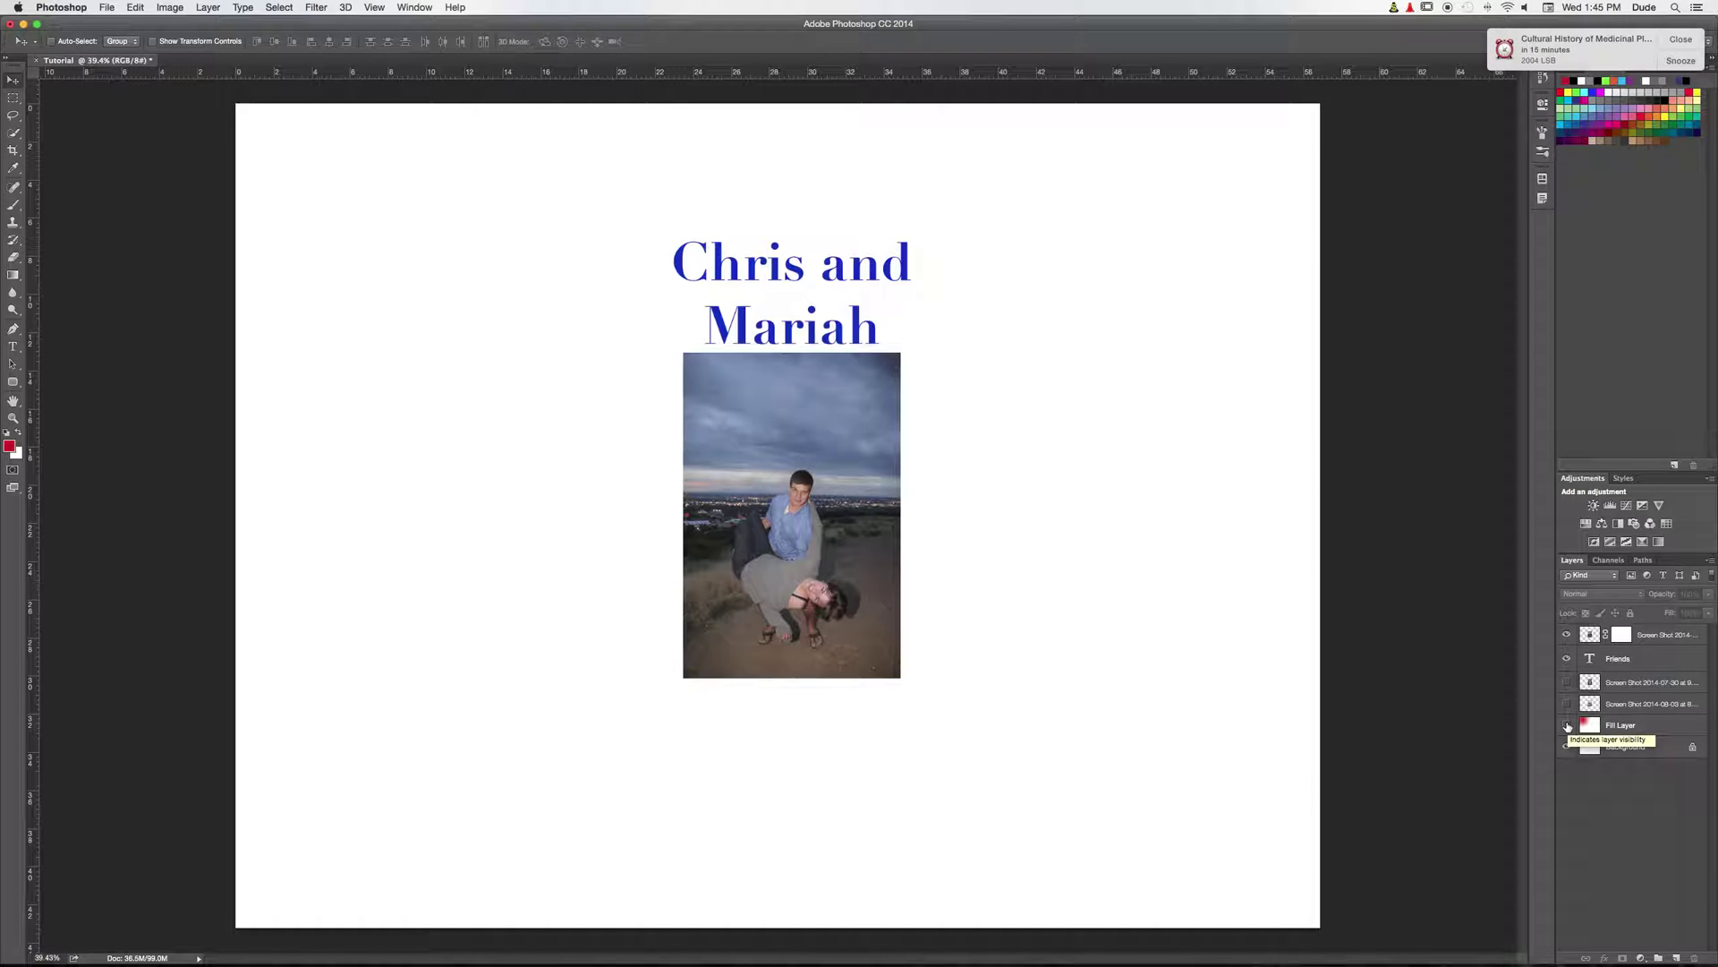
left_click(1602, 725)
left_click(1567, 725)
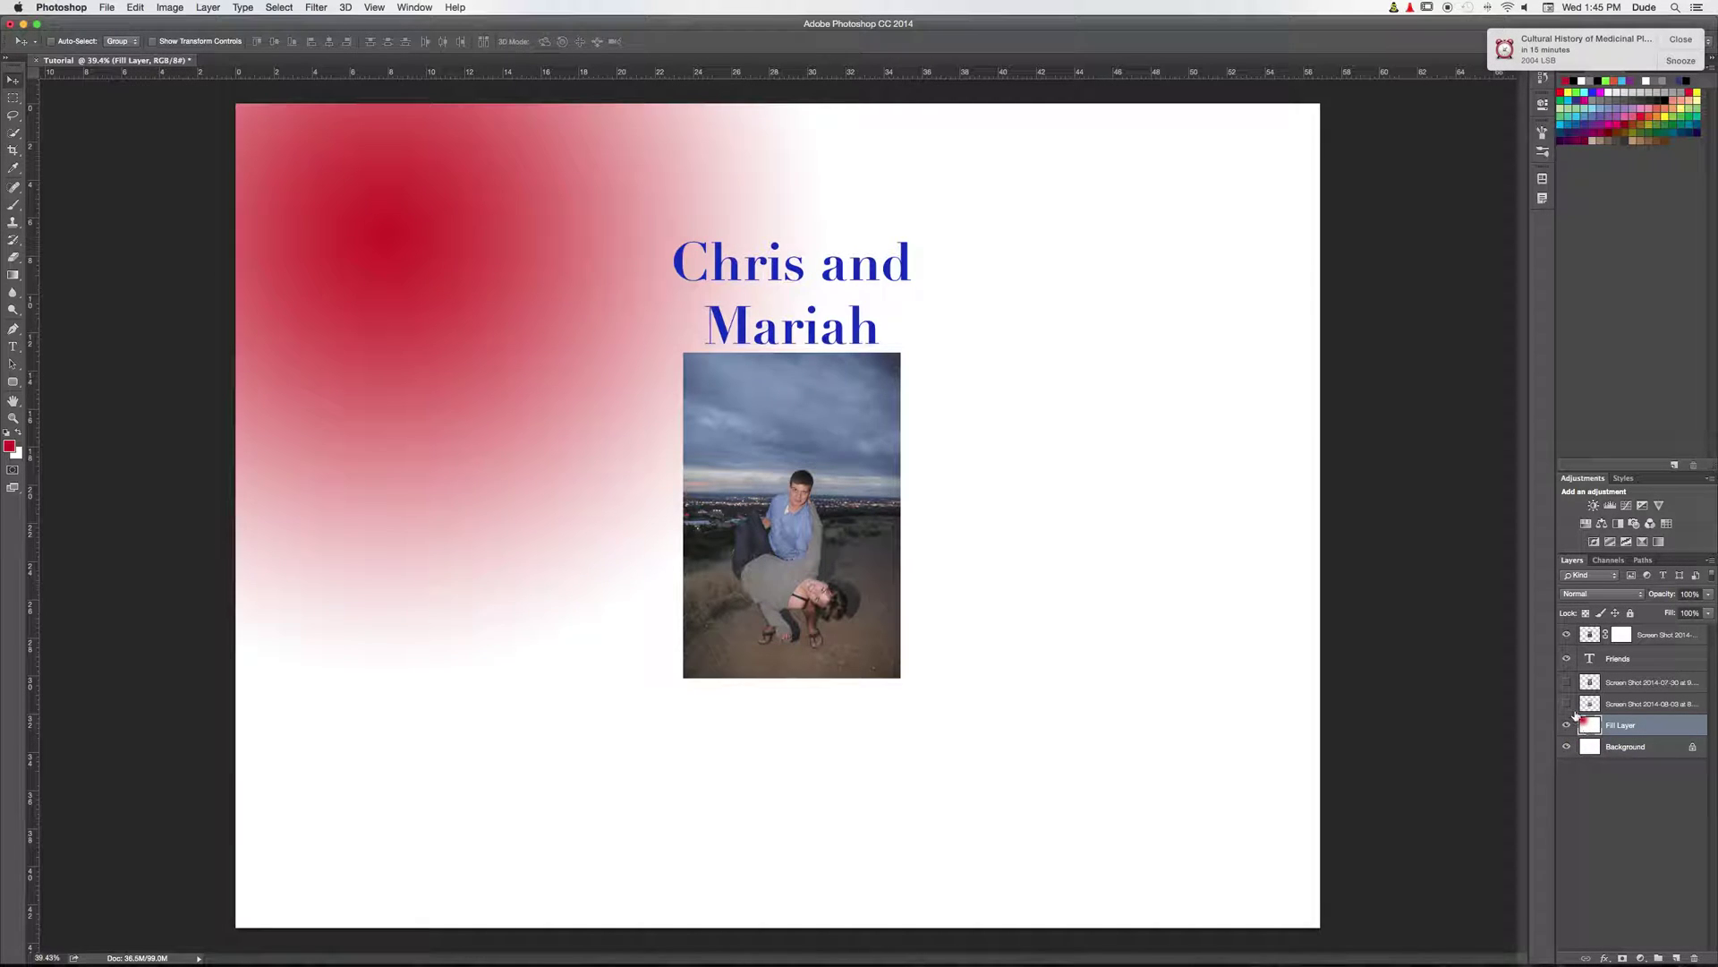
Step: Move the Fill Layer to the top of the layer stack, and return it to directly above the Background layer
left_click_drag(1627, 727, 1627, 636)
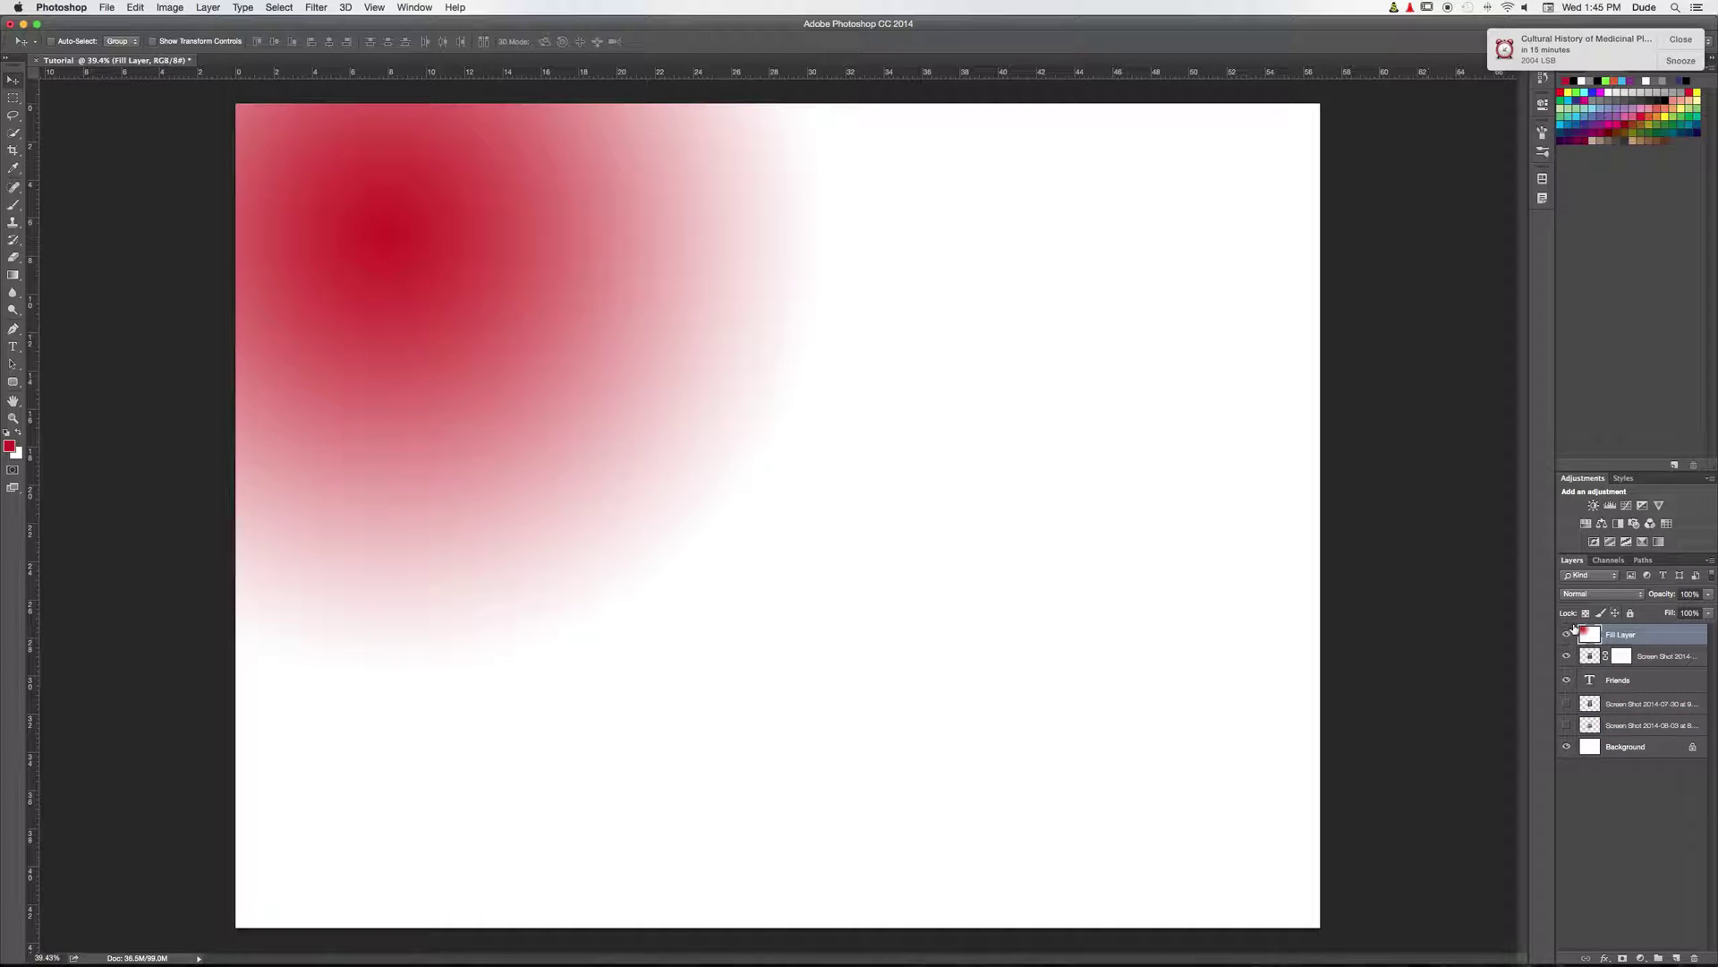
left_click_drag(1623, 704, 1604, 737)
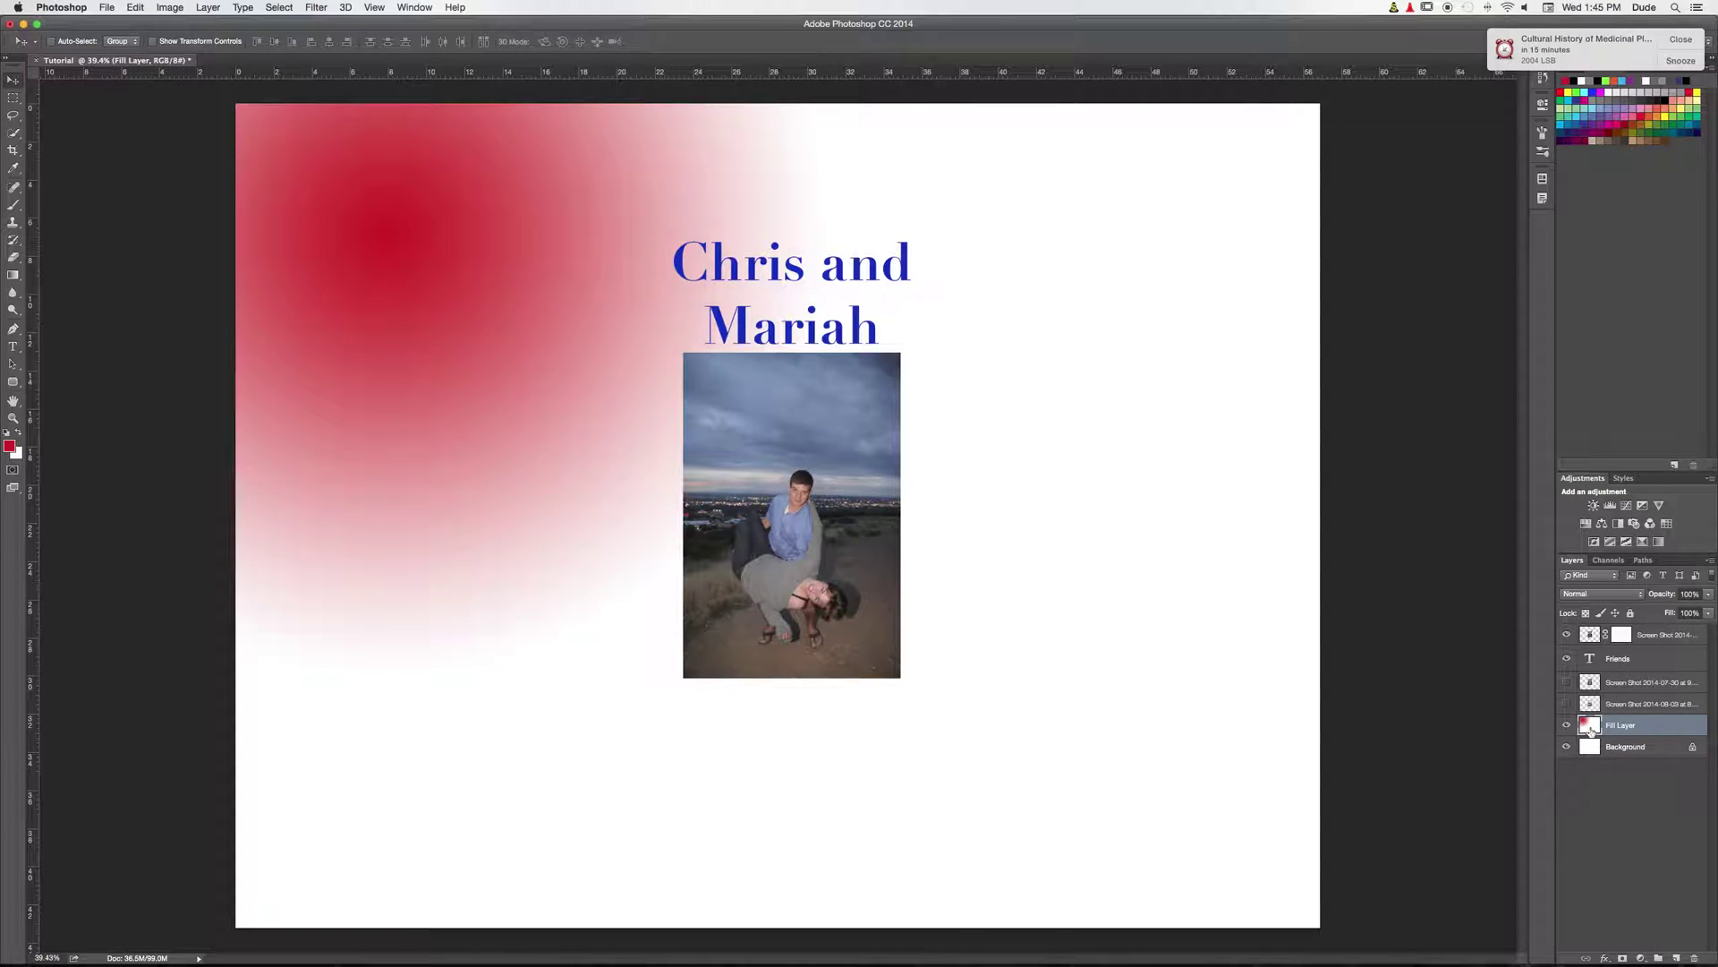
Step: Try filling the white area around the Fill Layer's gradient with red using the Paint Bucket tool, and undo the fill
left_click(13, 274)
left_click(76, 283)
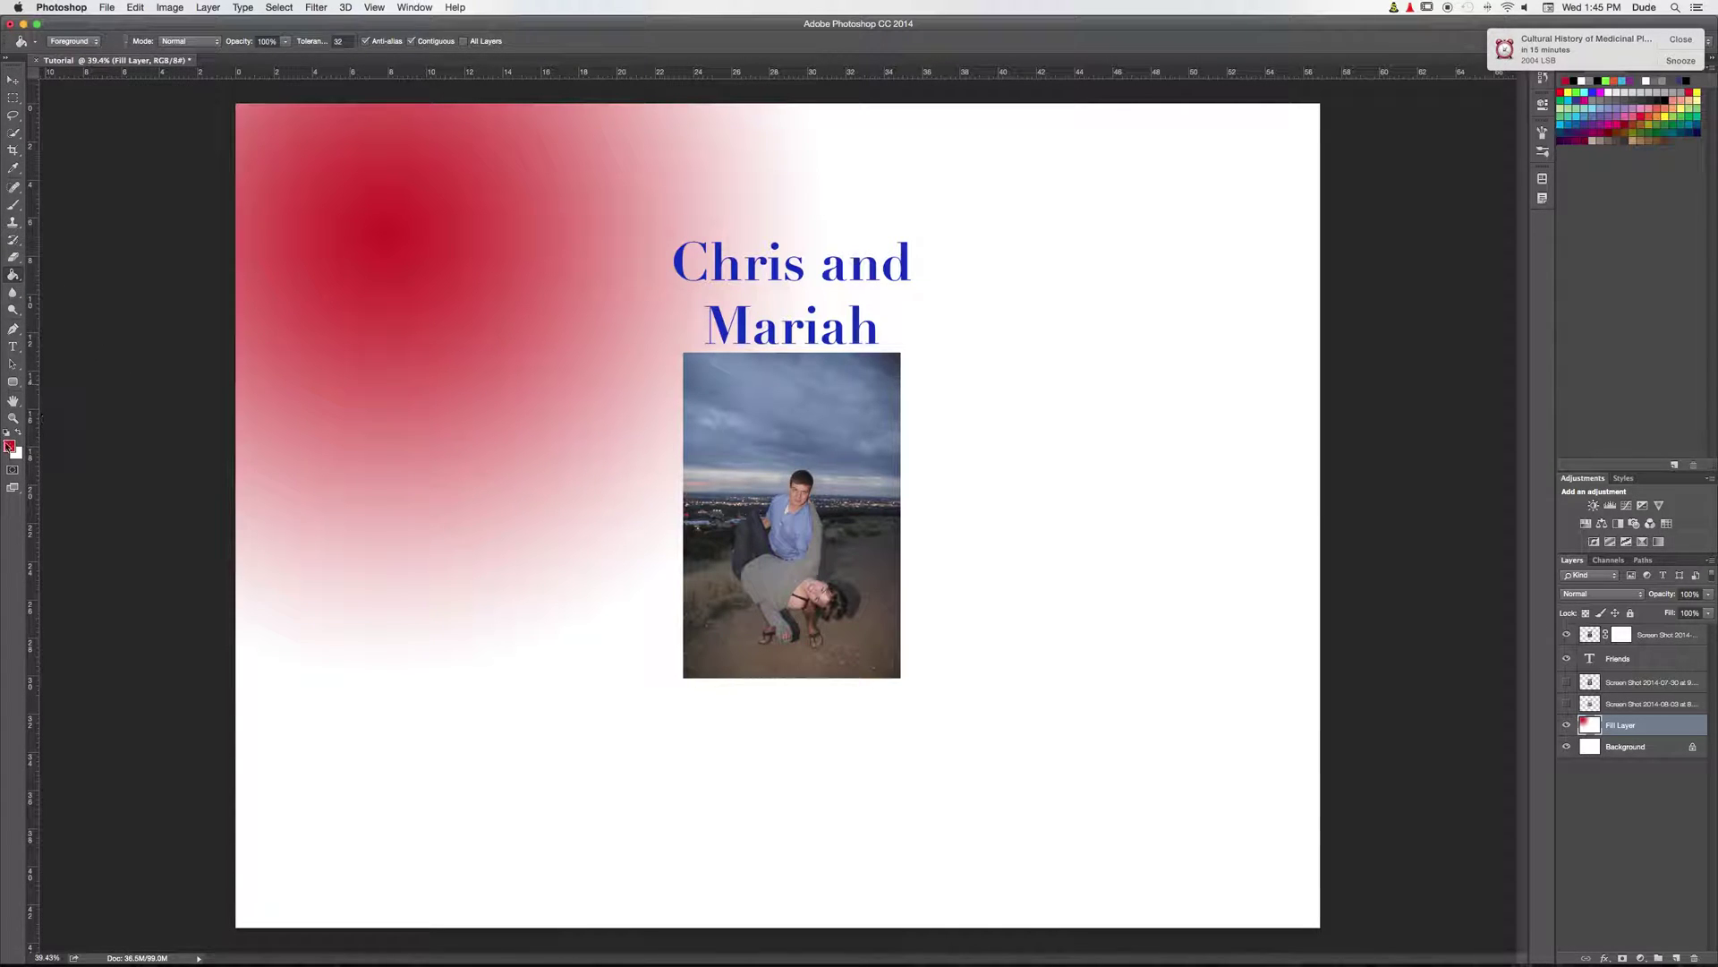
left_click(1187, 712)
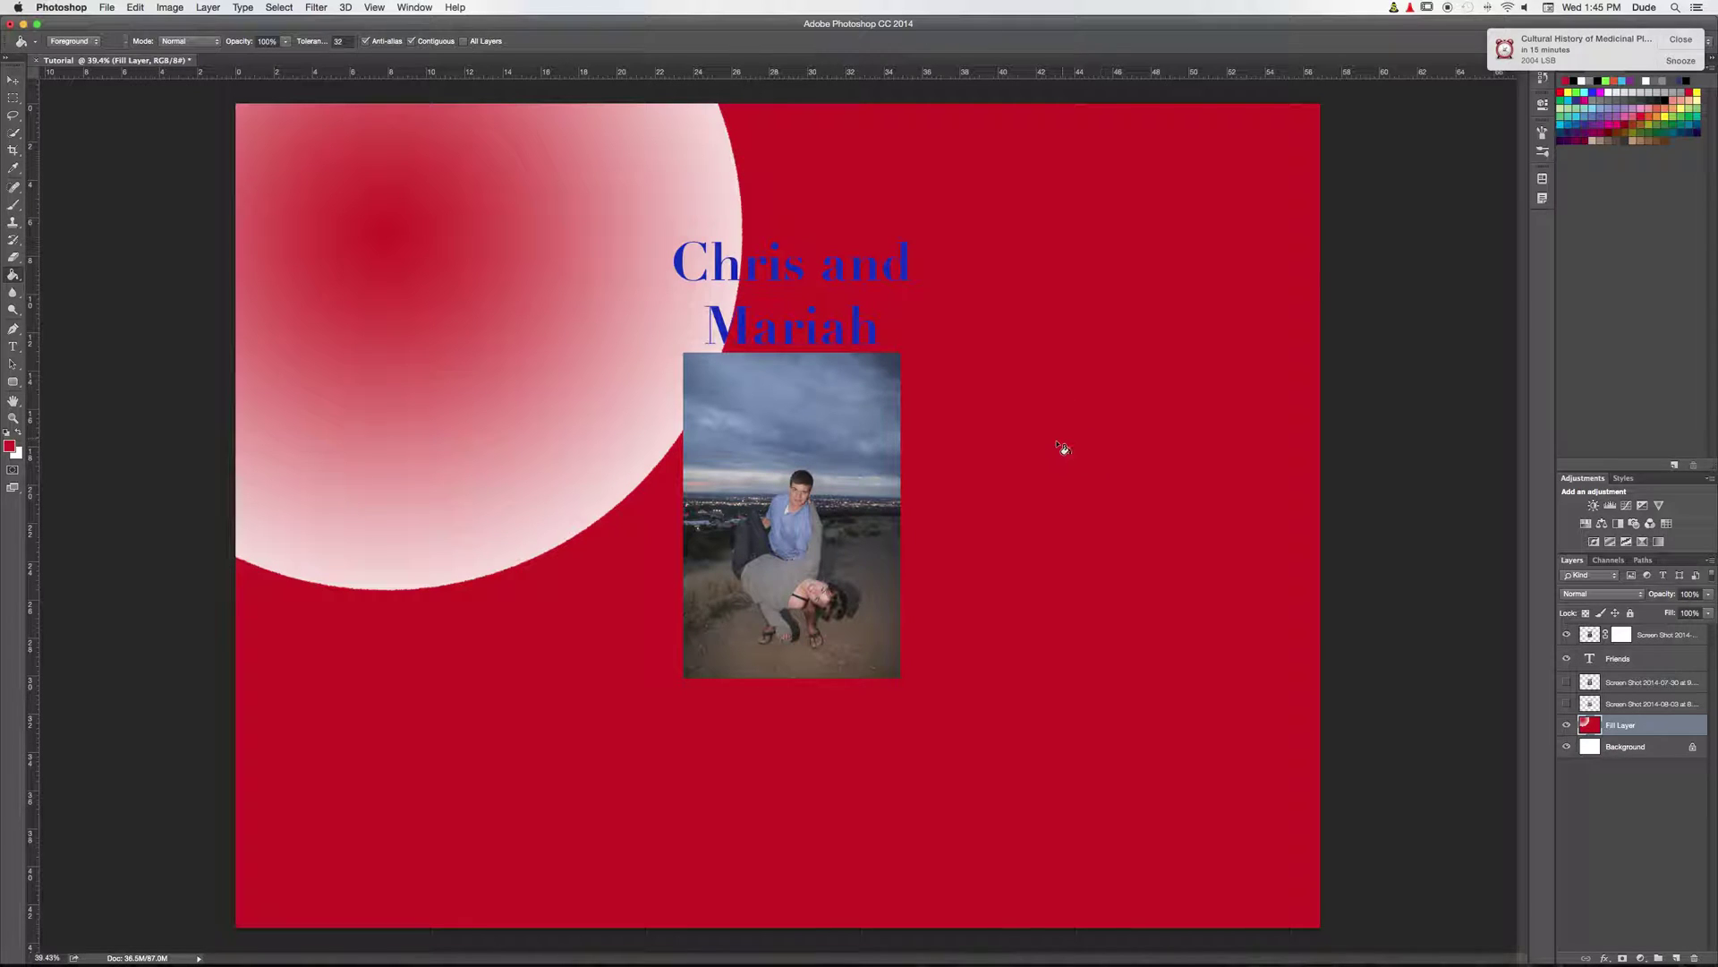
key("super+z")
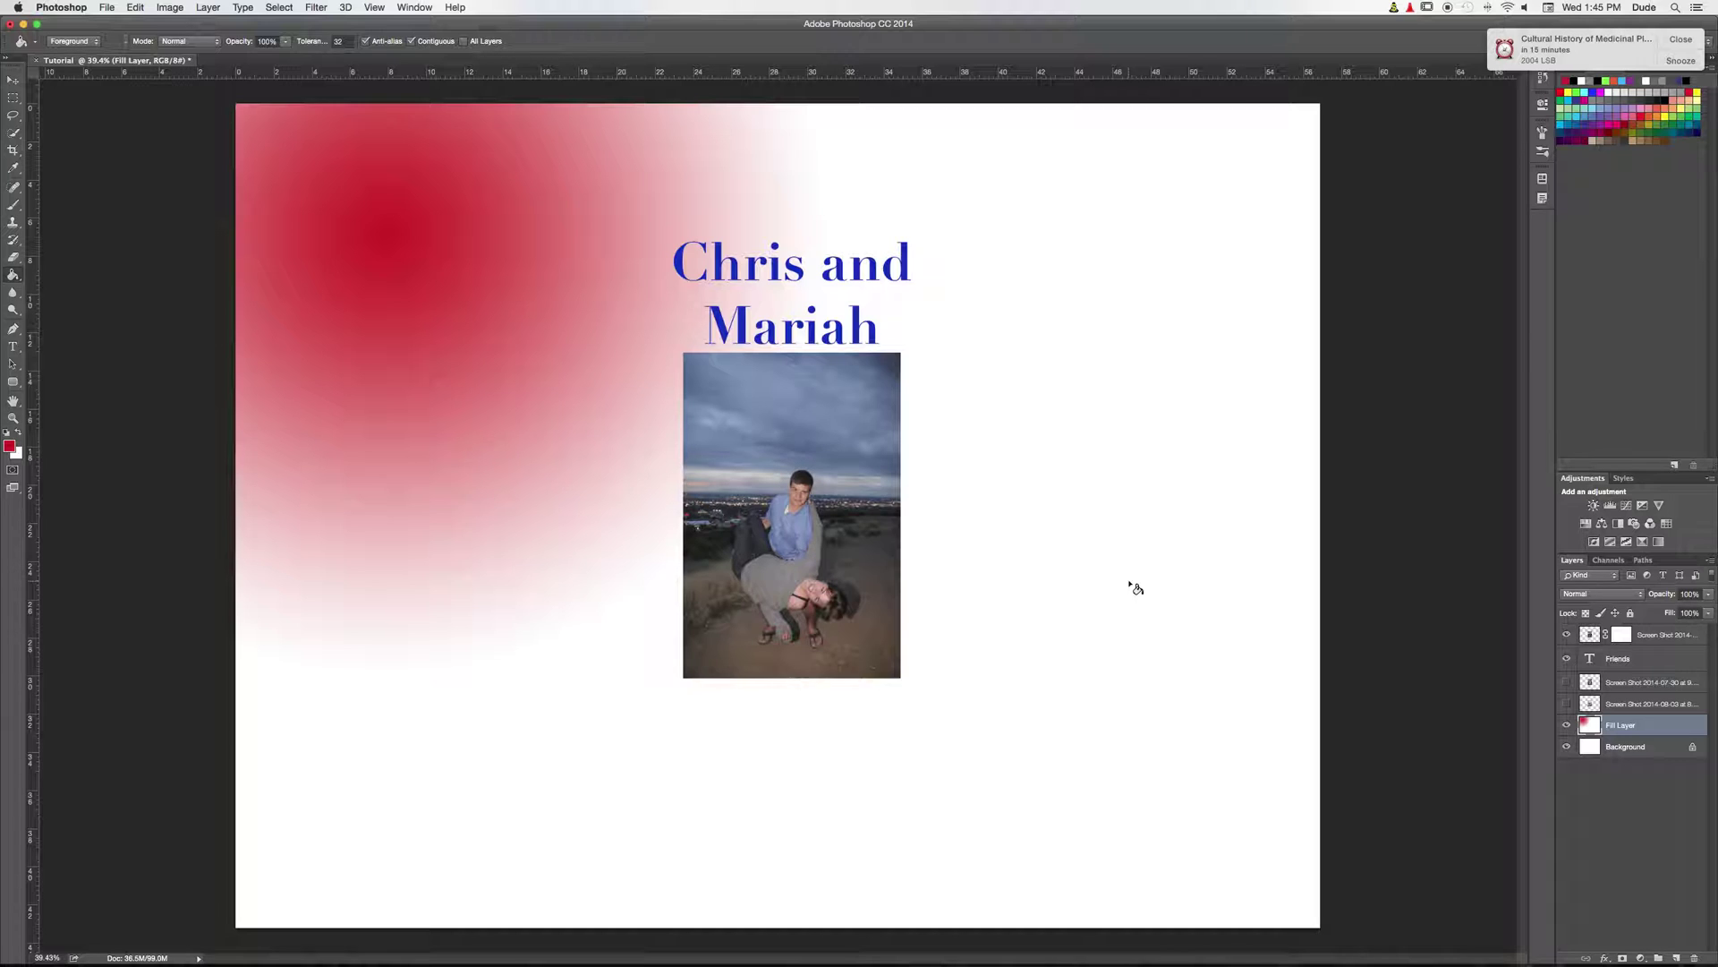
Step: Fill the white area and the gradient's pale outer bands with red, and undo all of these fills
left_click(1133, 587)
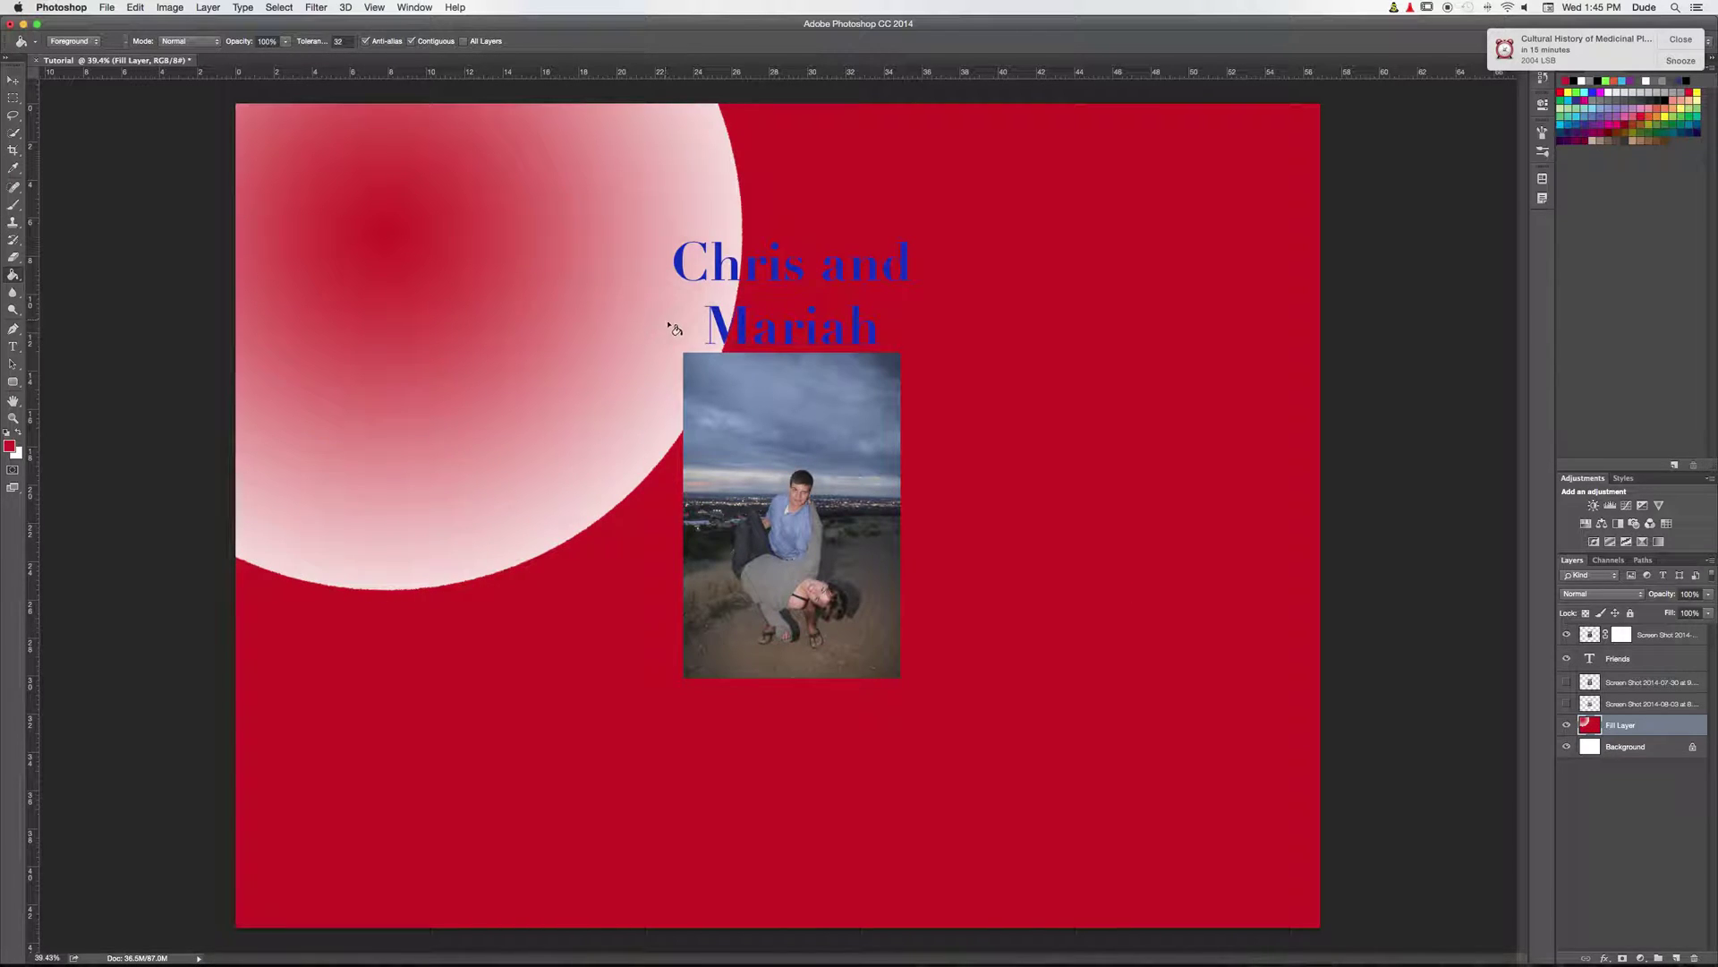
left_click(725, 198)
left_click(633, 213)
key("super+alt+z")
key("super+alt+z")
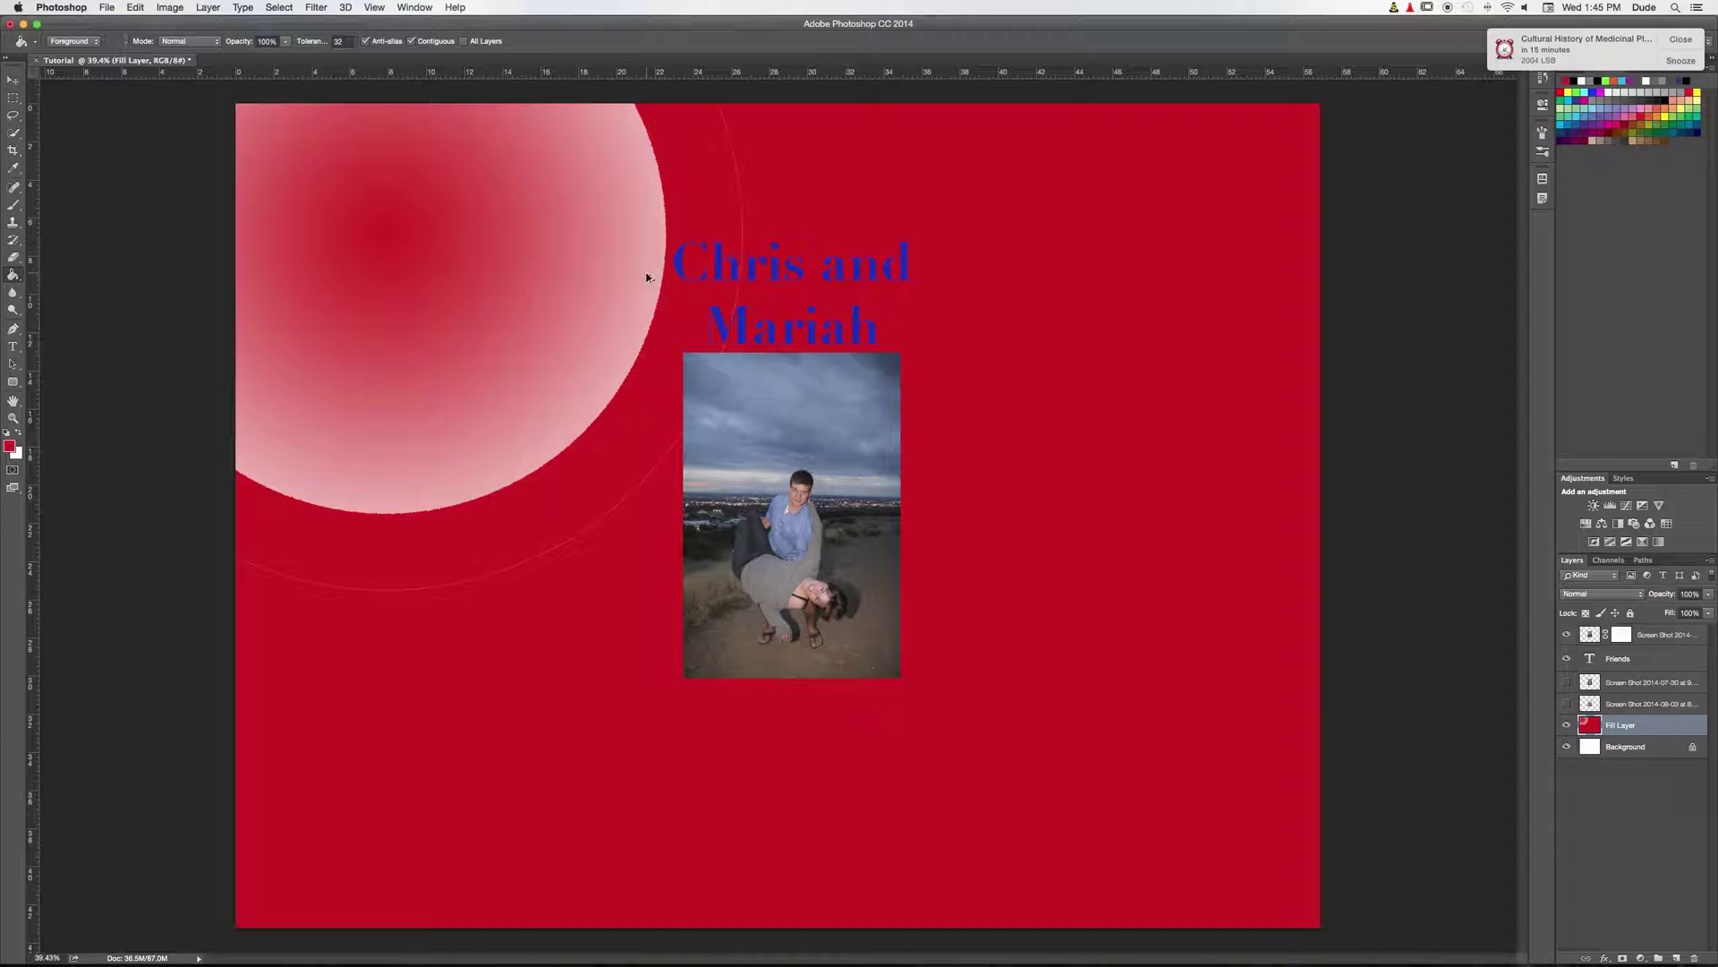
key("super+alt+z")
key("super+alt+z")
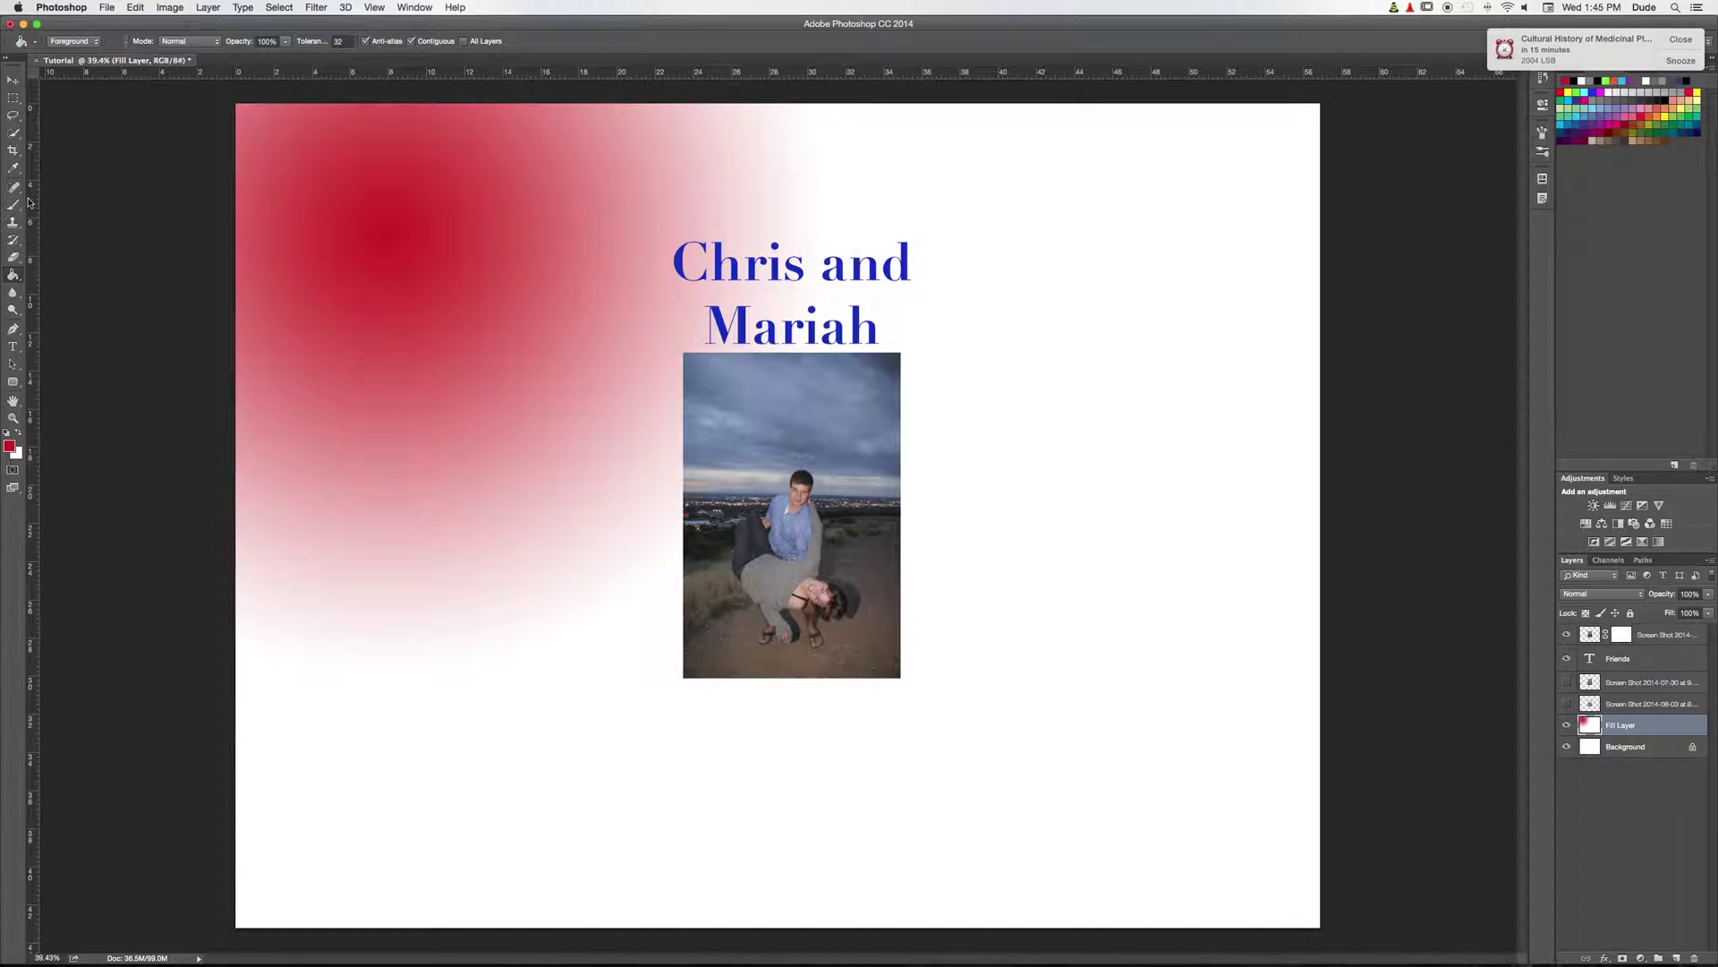
Step: Erase the red gradient from the Fill Layer with the Eraser tool at a brush size of 1200
left_click_drag(13, 257, 49, 259)
key("bracketright")
key("bracketright")
key("bracketright")
key("bracketright")
key("bracketright")
key("bracketright")
key("bracketright")
key("bracketright")
key("bracketright")
key("bracketright")
key("bracketright")
key("bracketright")
key("bracketright")
key("bracketright")
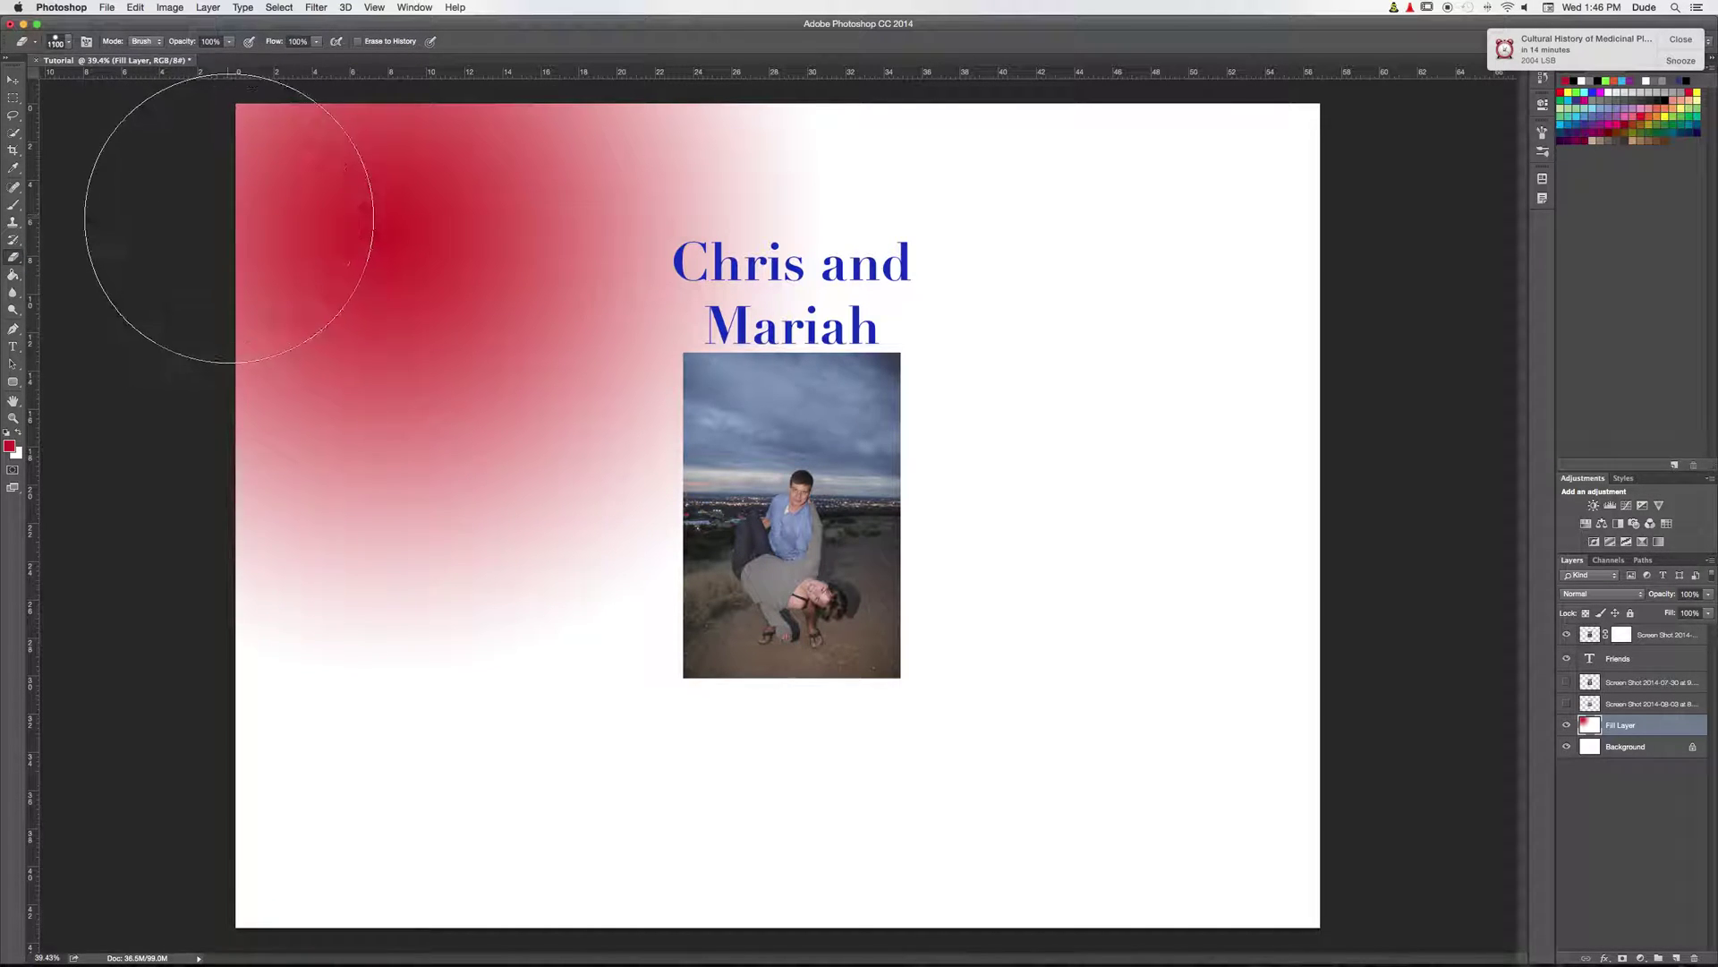
key("bracketright")
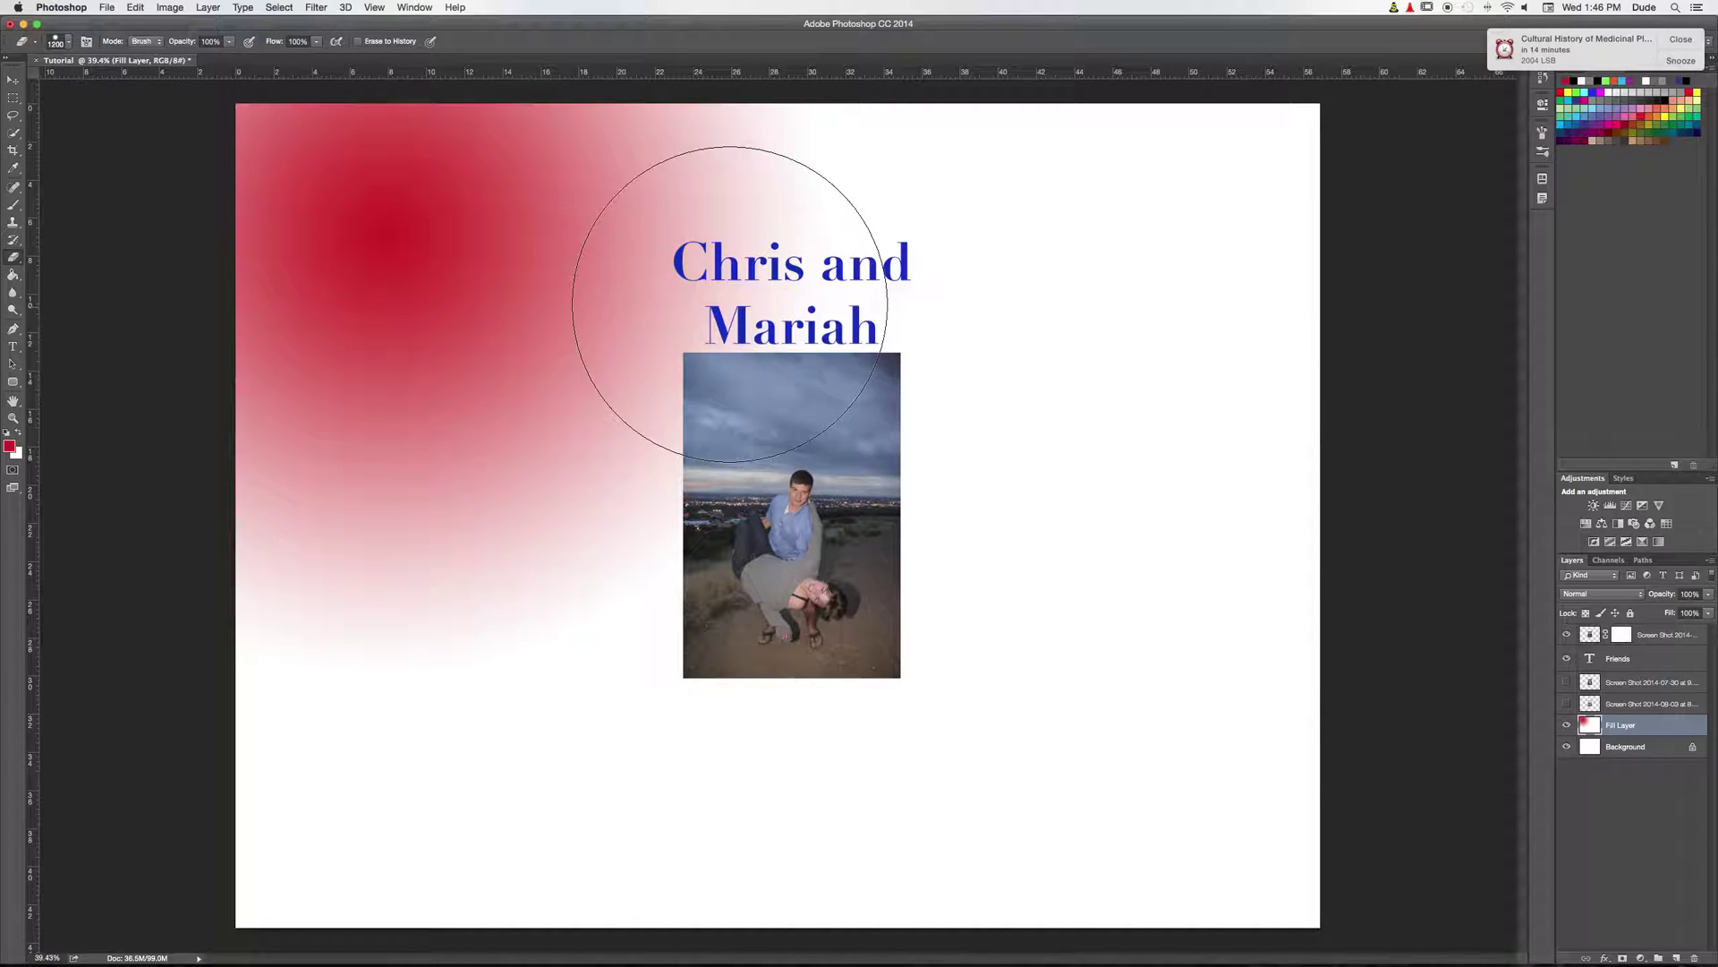
mouse_move(626, 210)
left_mouse_down()
mouse_move(170, 201)
mouse_move(836, 441)
mouse_move(18, 614)
left_mouse_up()
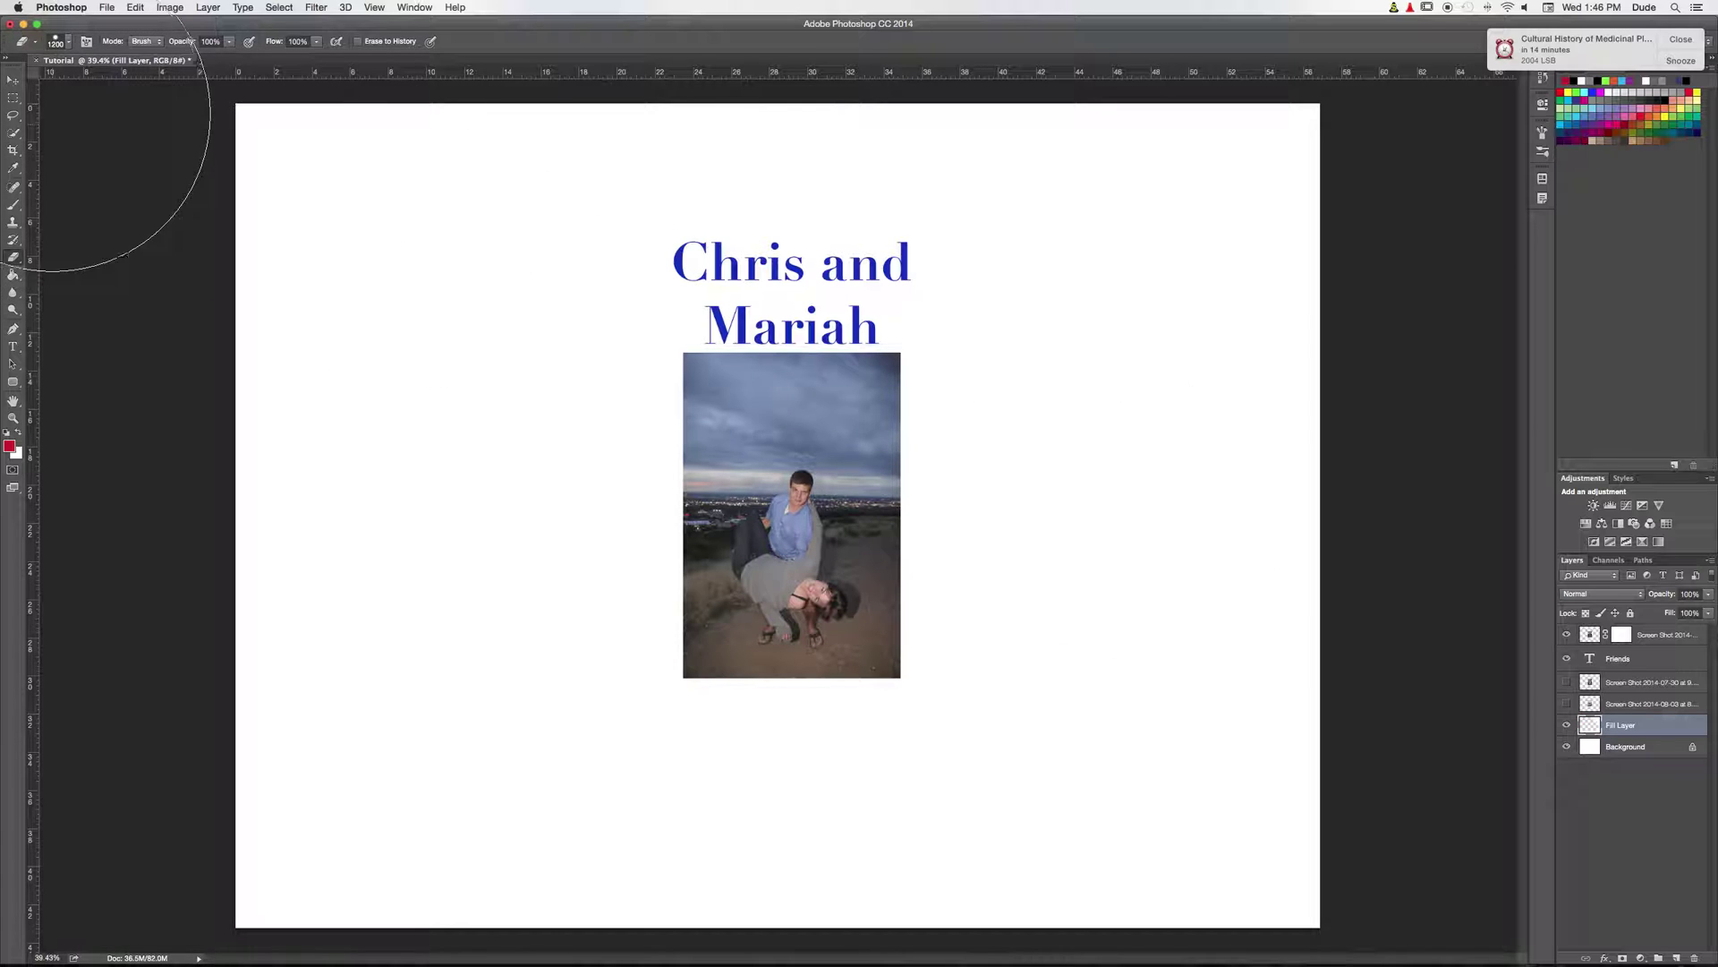
left_click(10, 81)
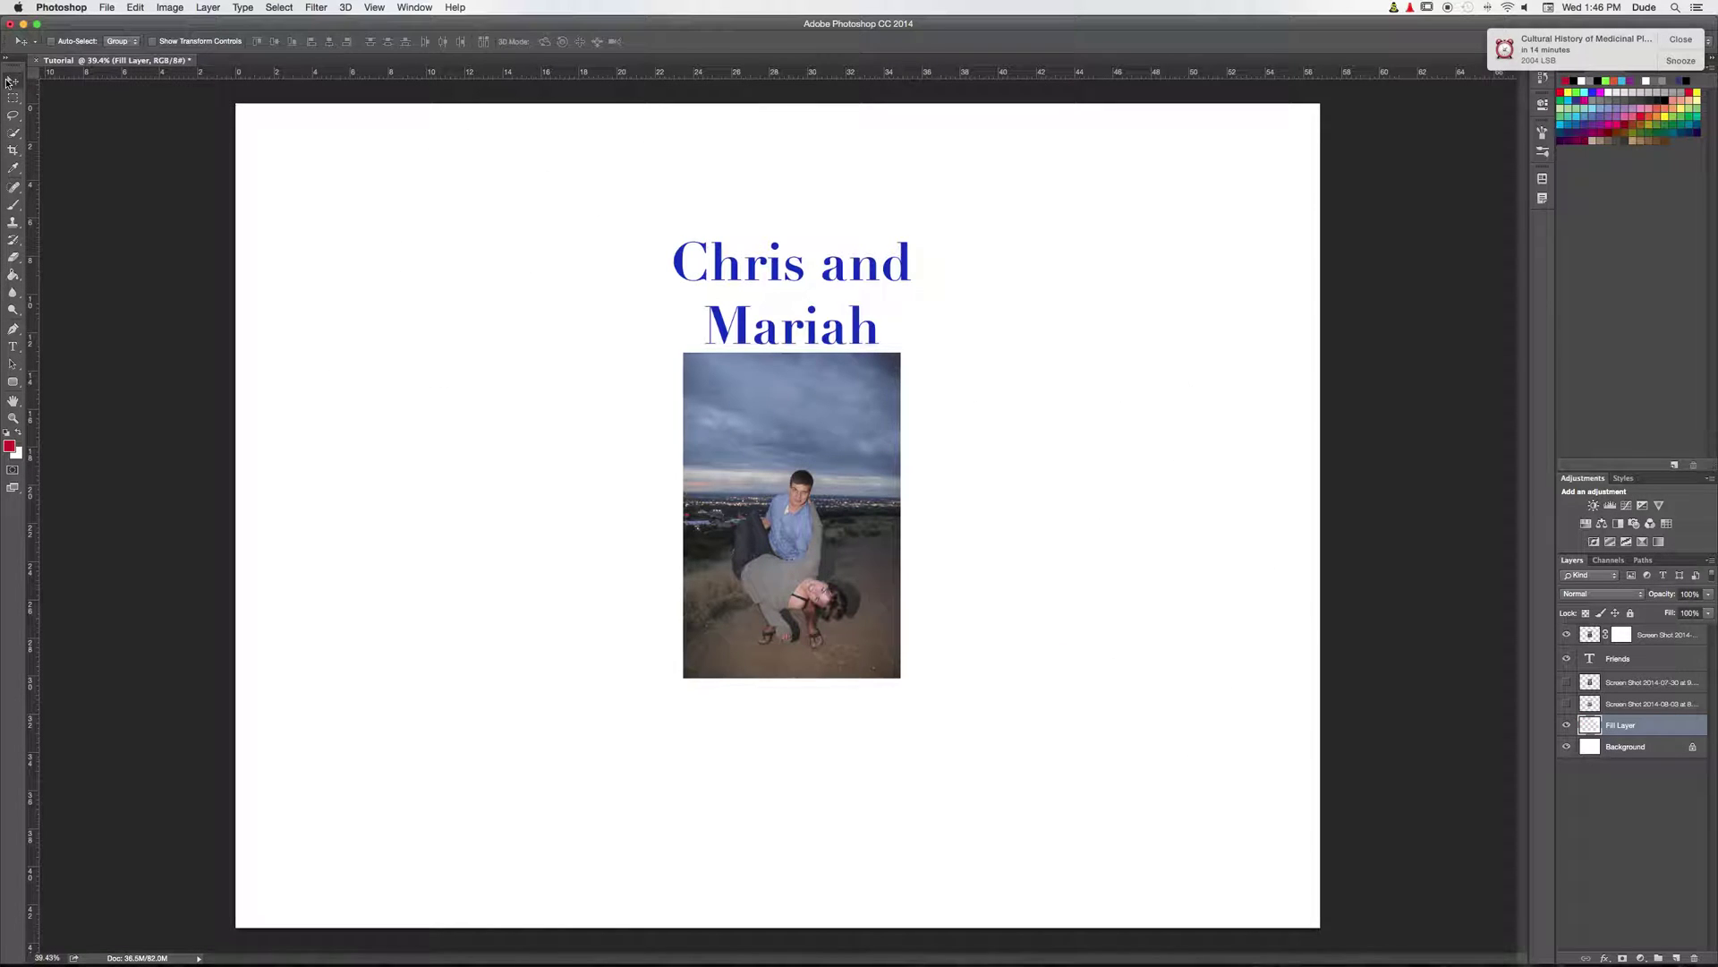
Step: Fill both the erased area and the remaining white area of the Fill Layer with red using the Paint Bucket tool
left_click(12, 274)
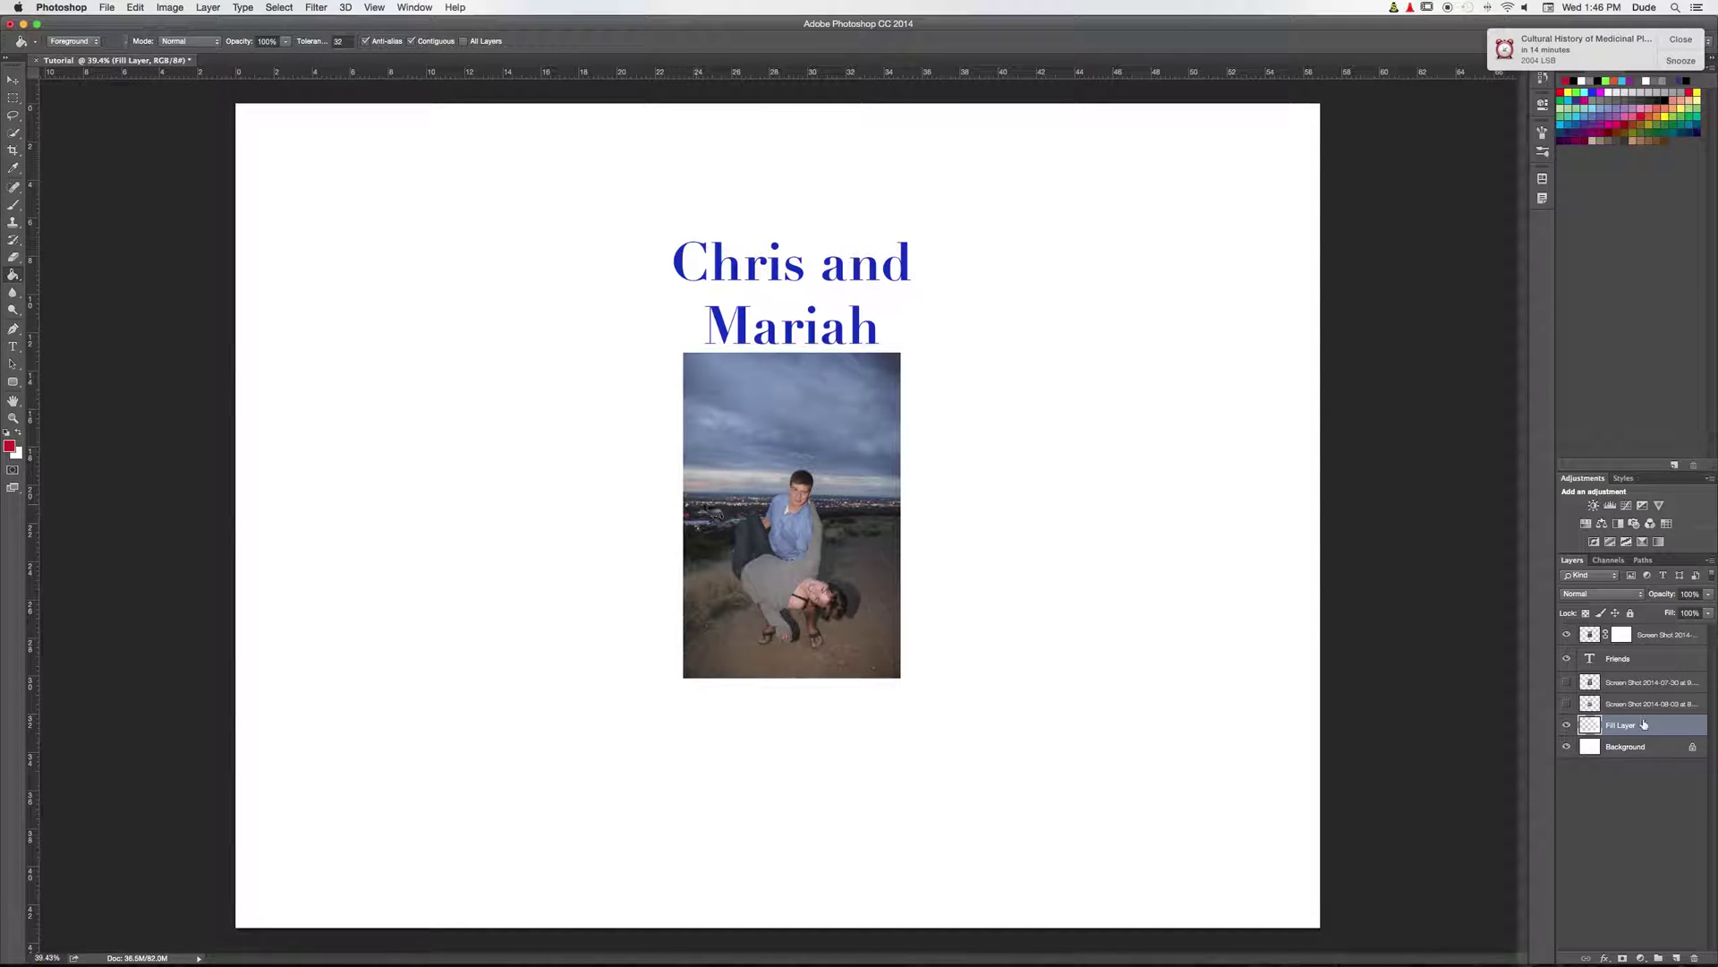
left_click(1151, 540)
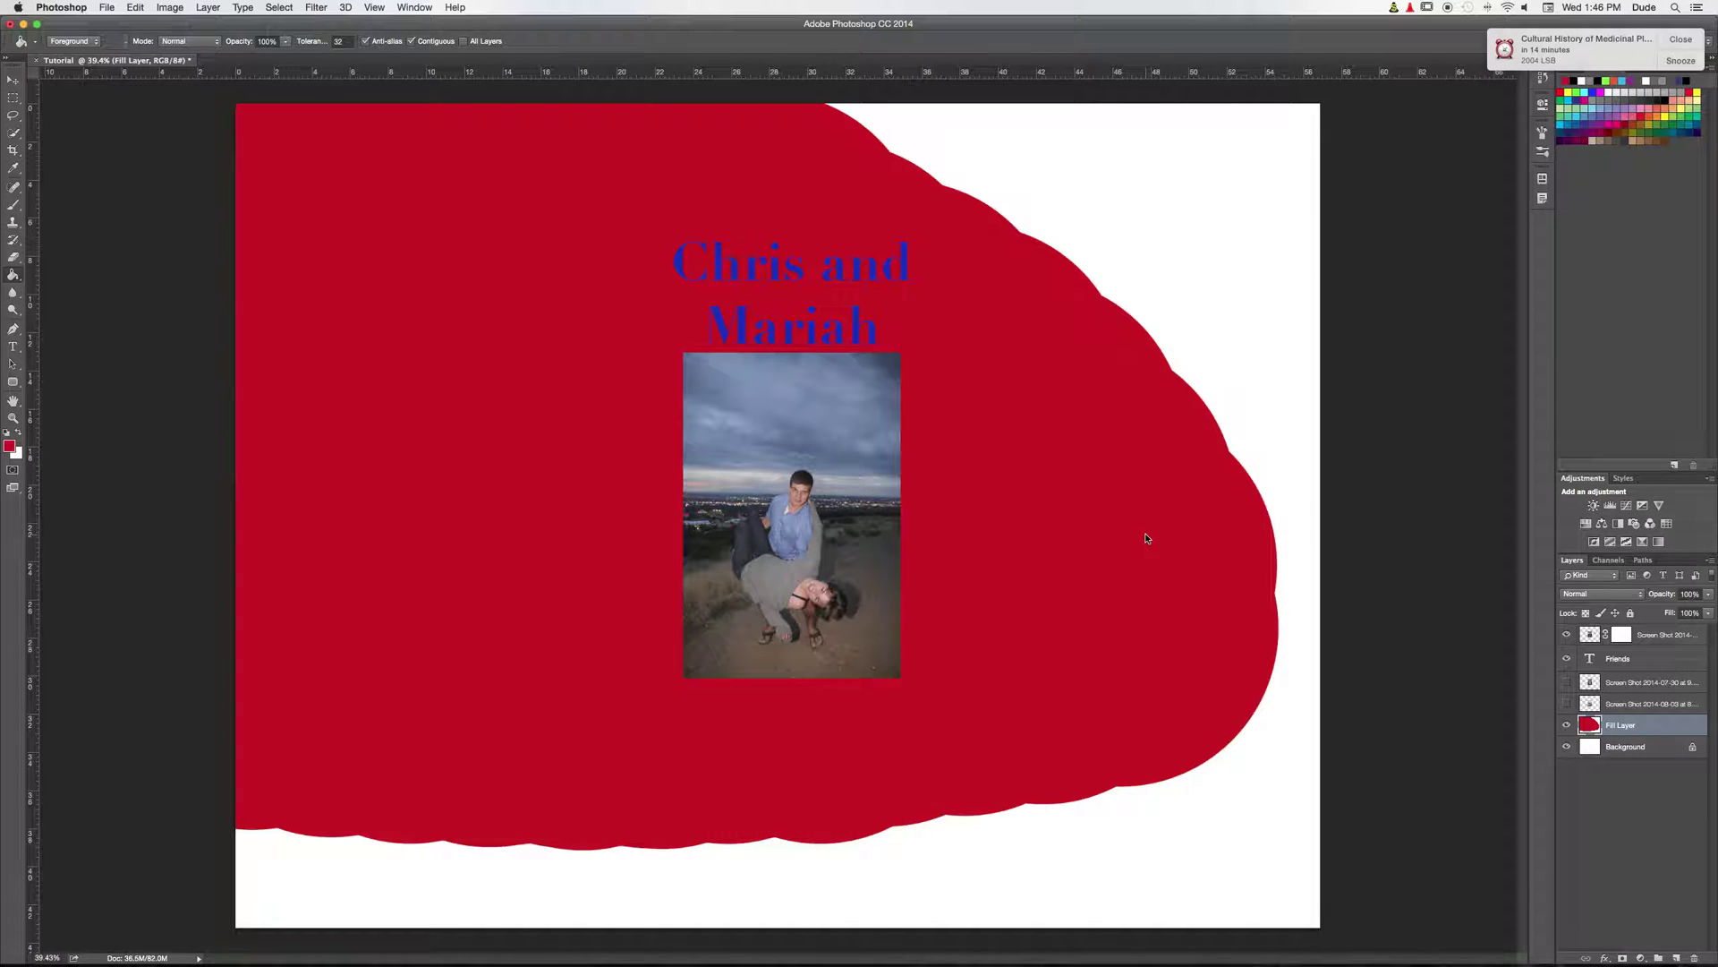
left_click(1226, 367)
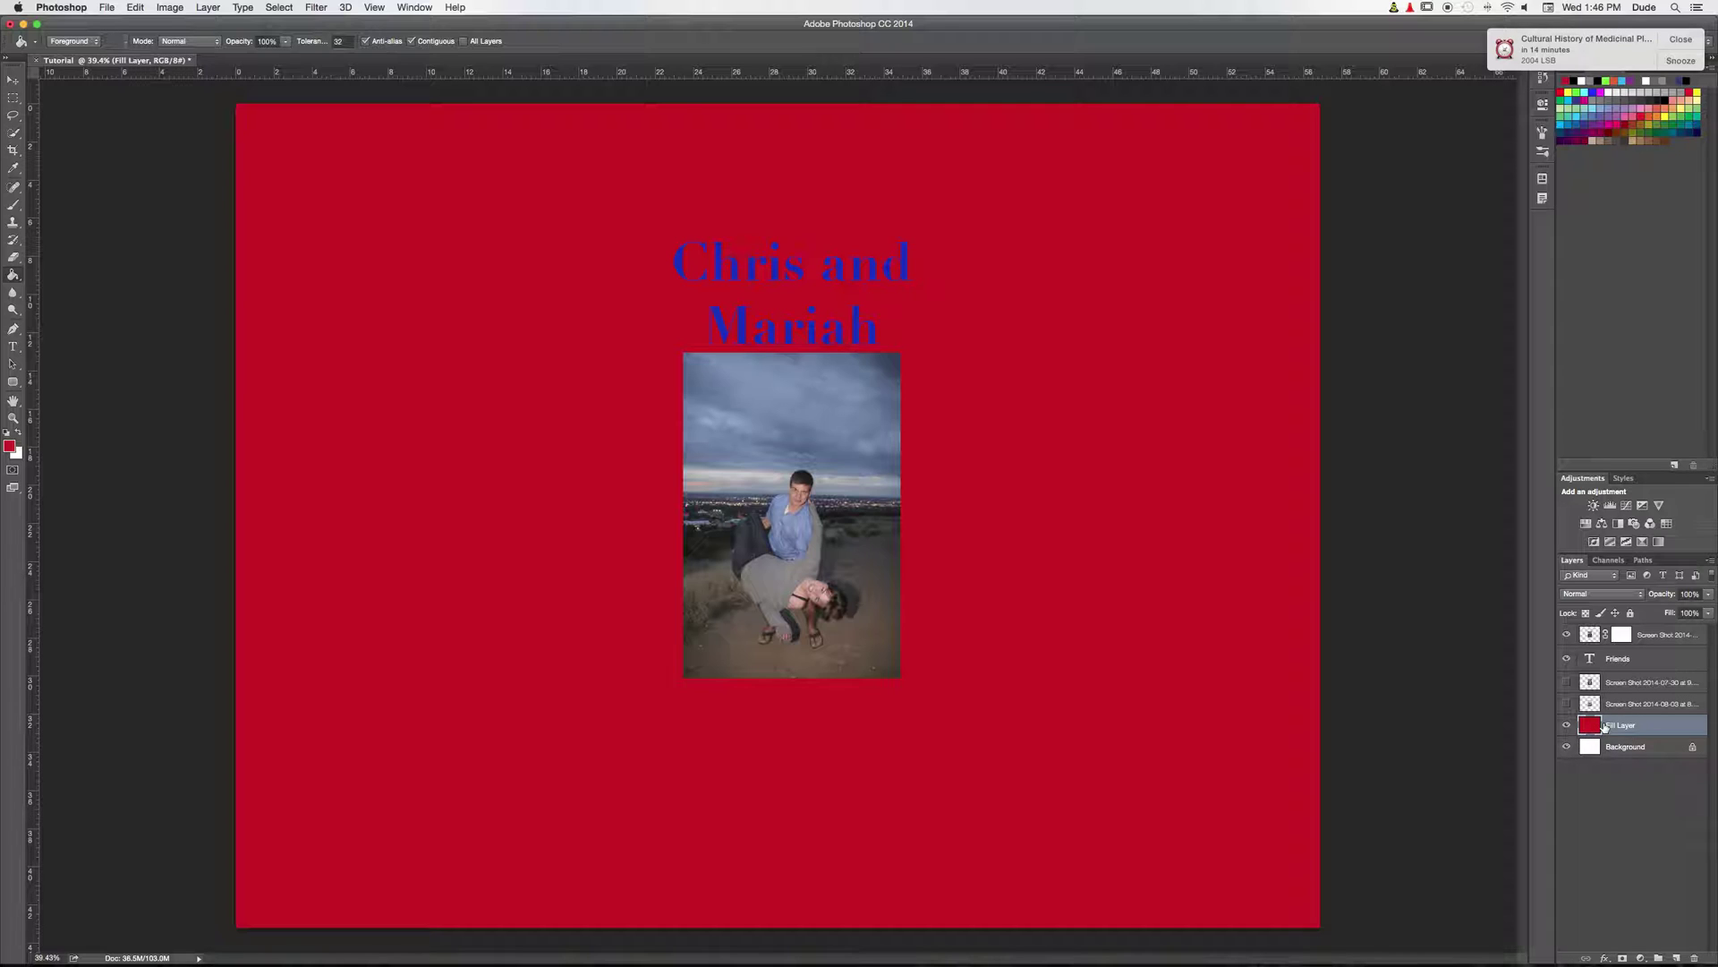
Step: Replace the Fill Layer with a new empty layer directly above the Background layer and fill it with red
key("BackSpace")
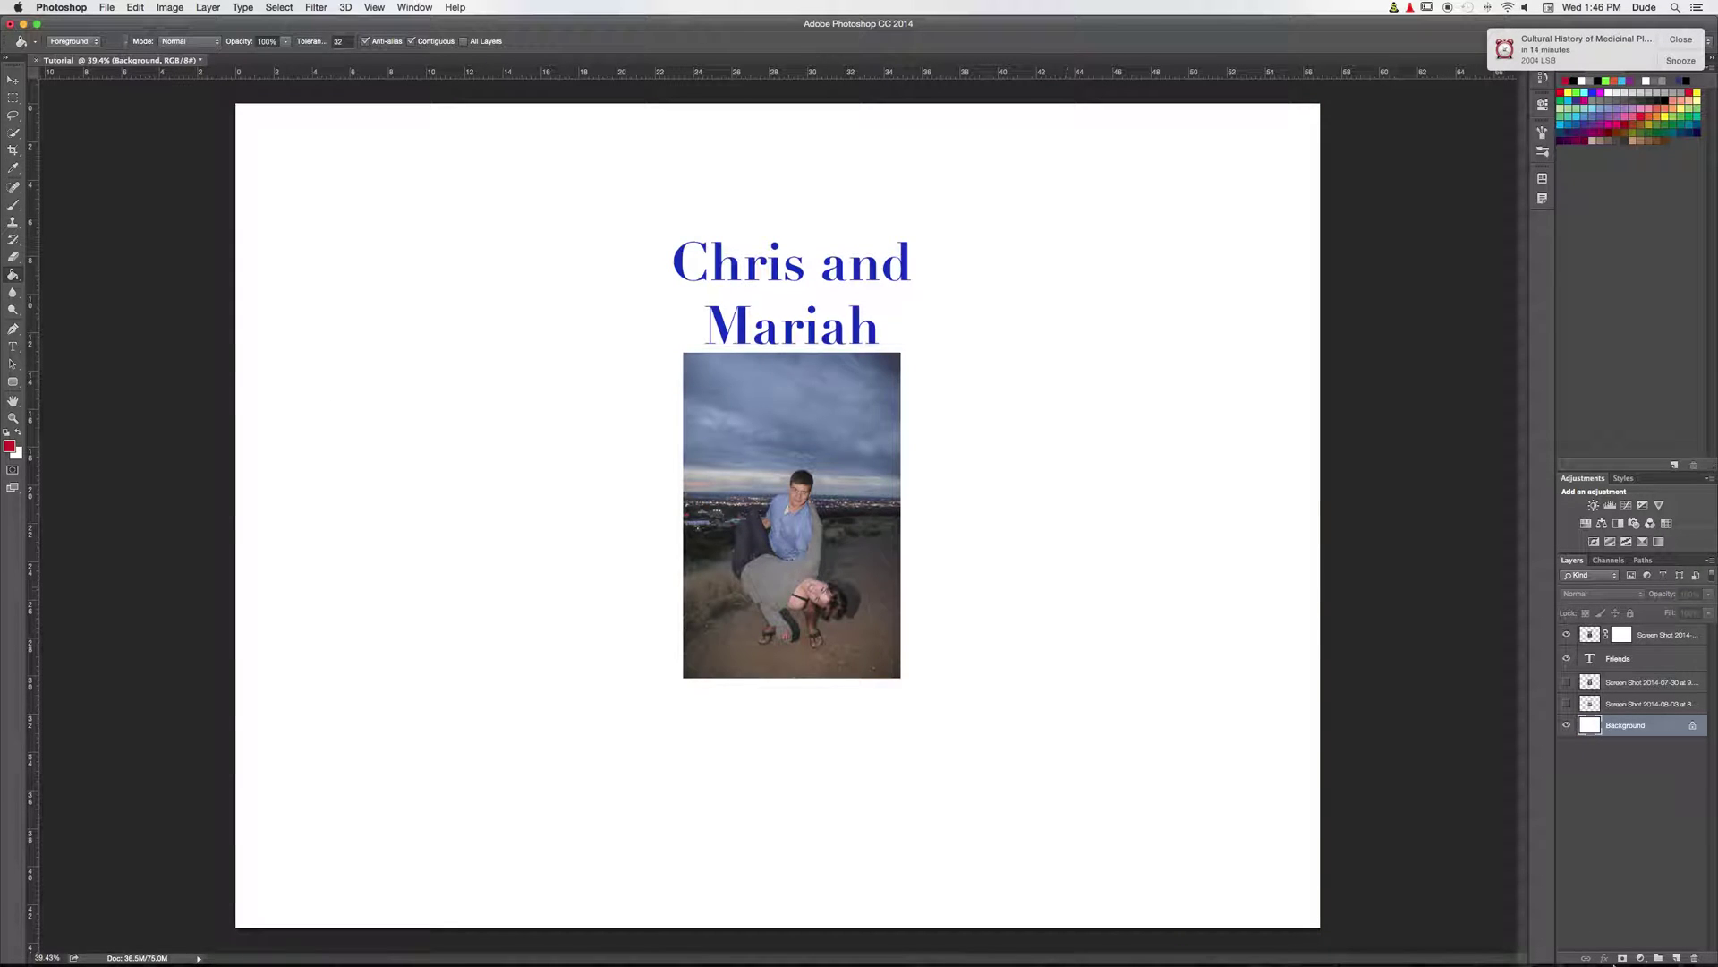
left_click(1676, 958)
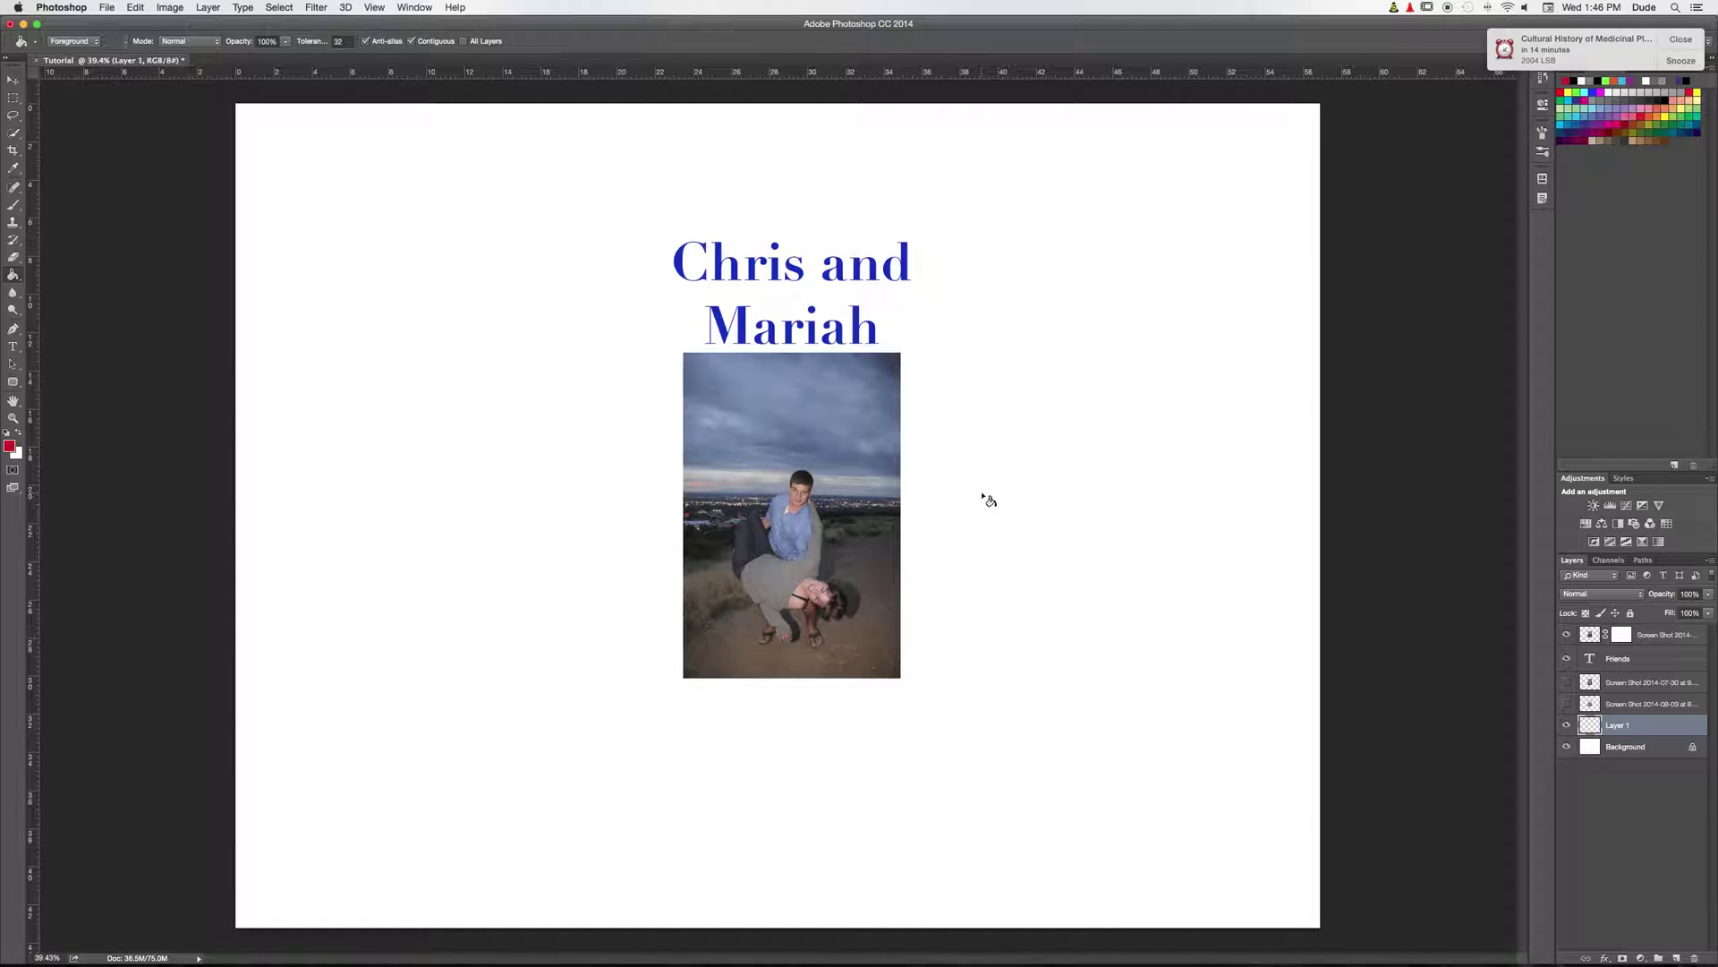
left_click(506, 404)
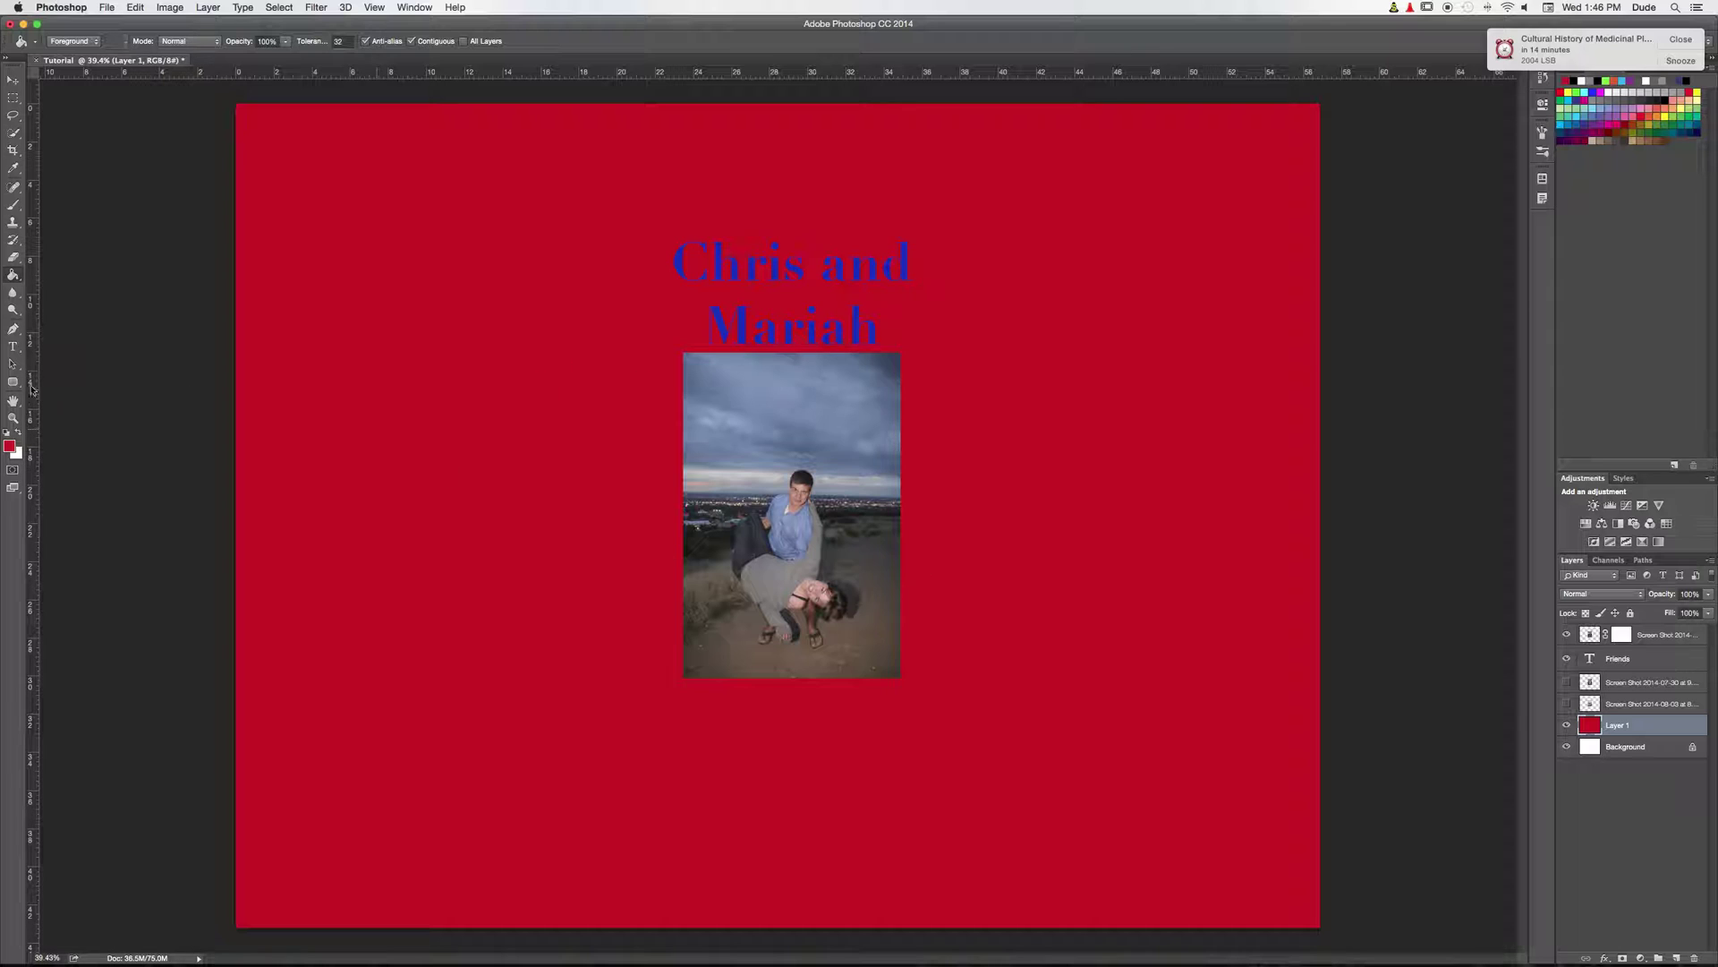
Step: Change the foreground colour to bright green and fill the layer above the Background with it
left_click(10, 445)
left_click_drag(651, 359, 651, 345)
left_click(659, 400)
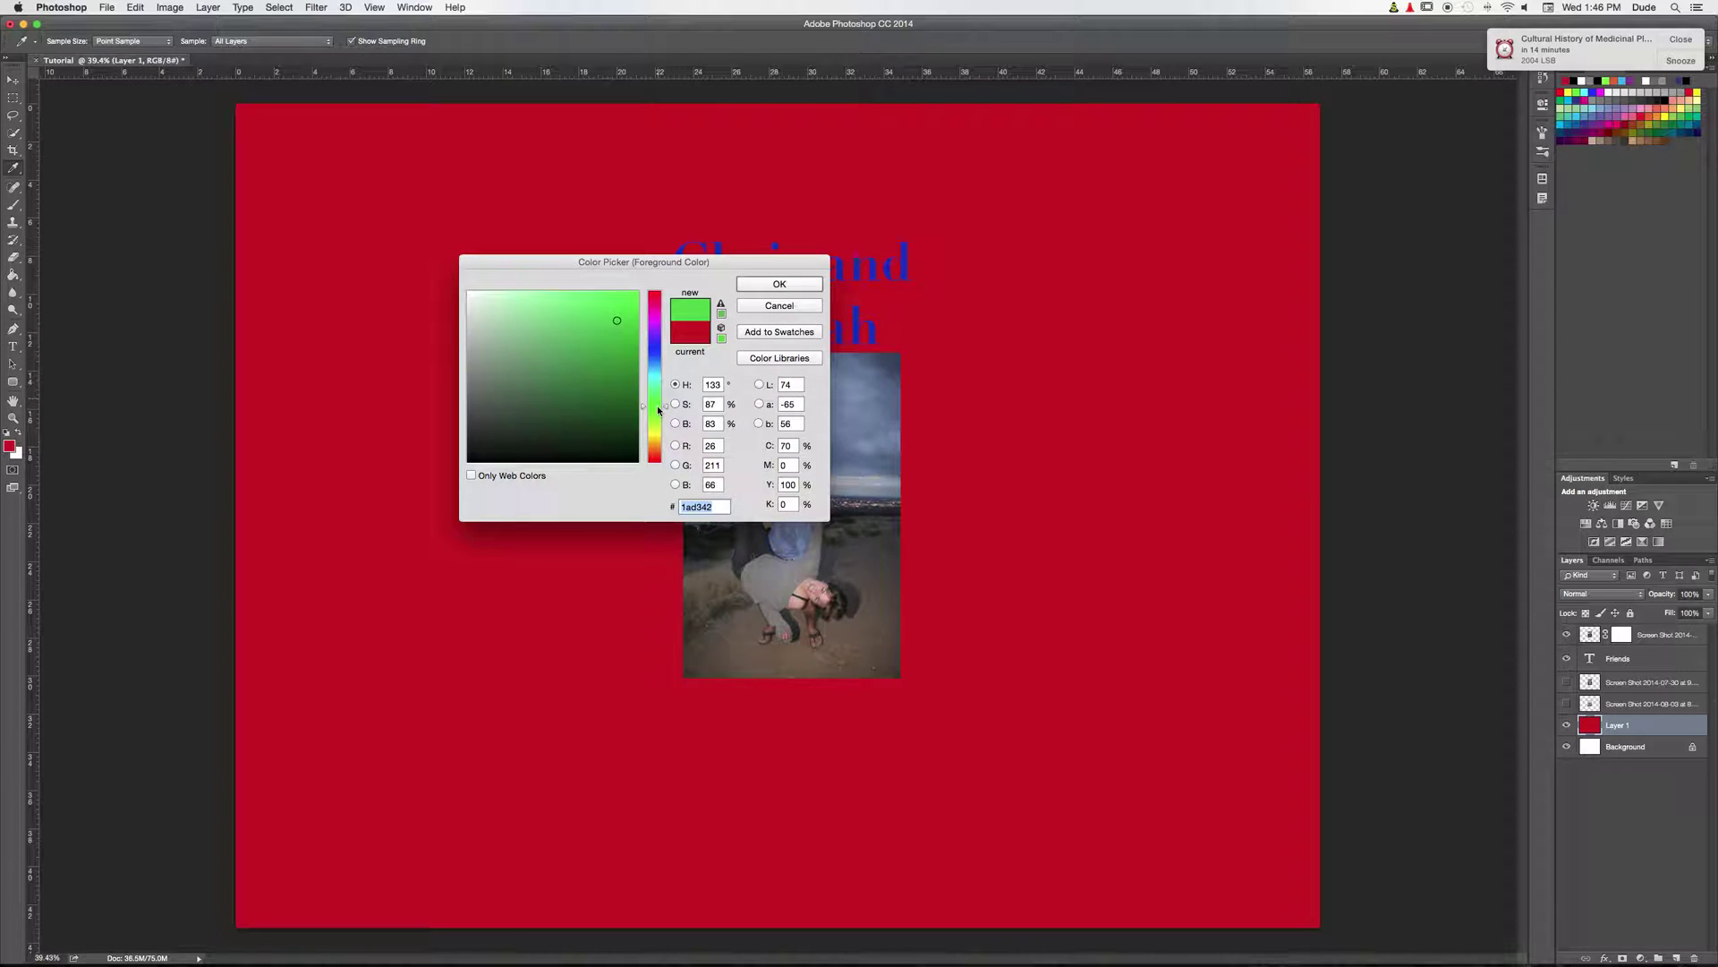
left_click(753, 288)
left_click(485, 375)
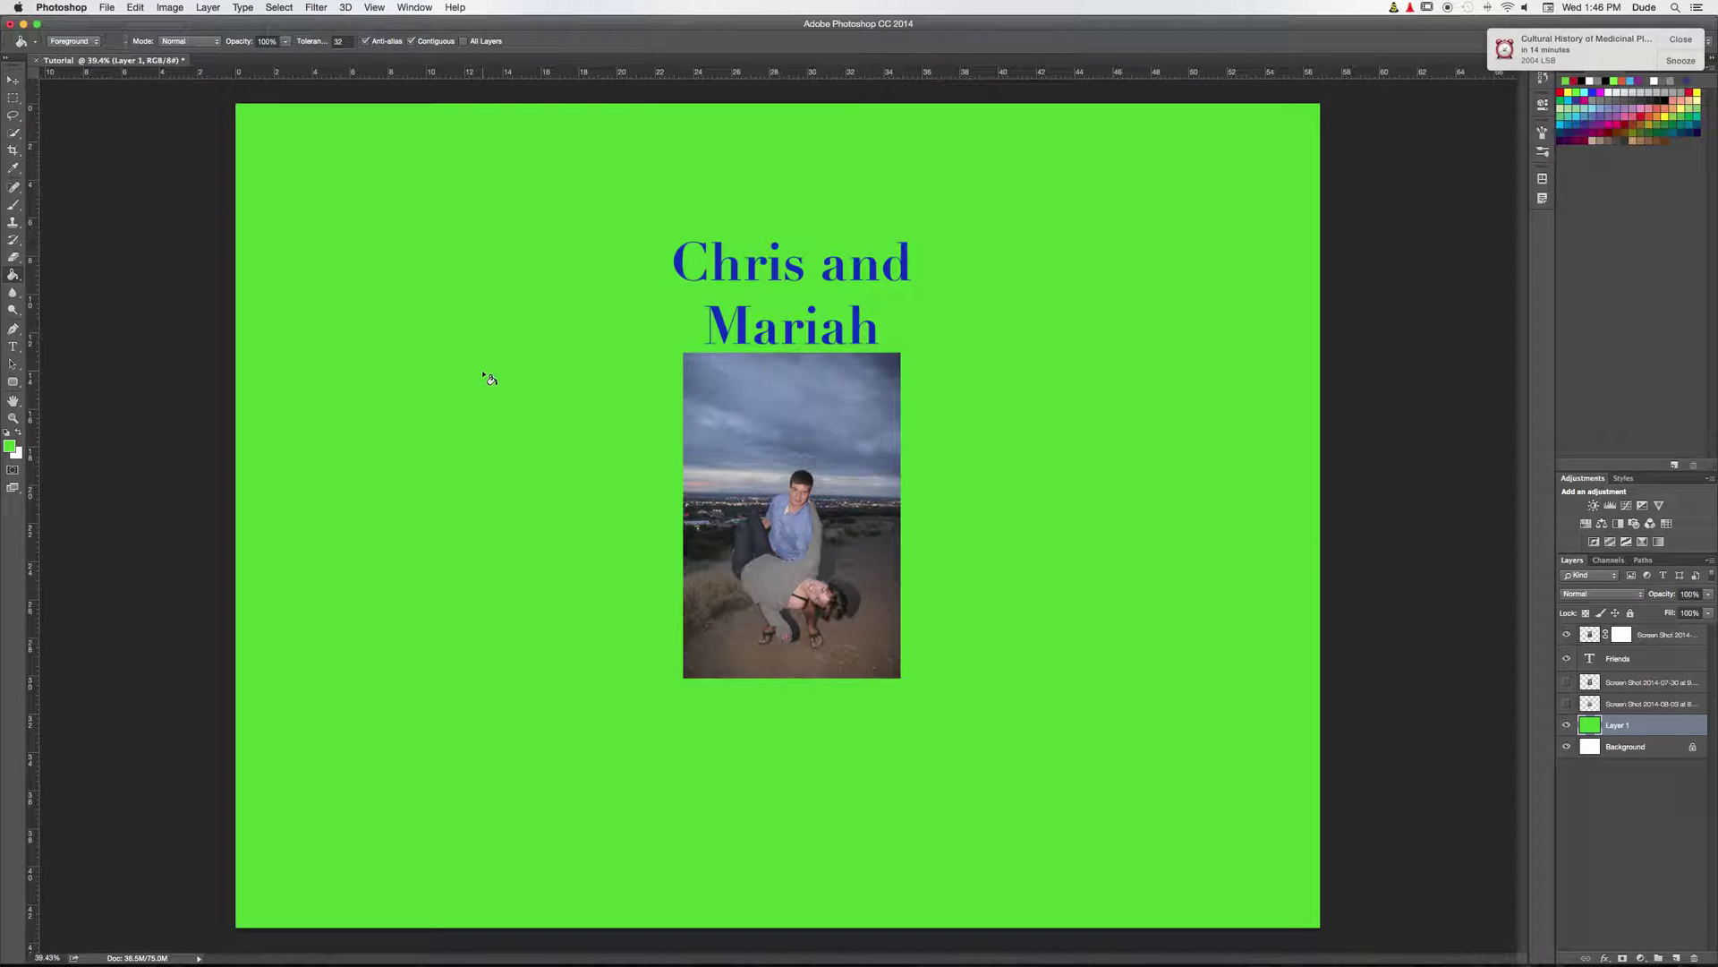
Step: Change the foreground colour to orange, fill the layer above the Background with it, and deselect the layer
left_click(10, 446)
left_click_drag(647, 423, 656, 450)
left_click_drag(617, 338, 618, 310)
left_click(780, 285)
key("g")
left_click(484, 414)
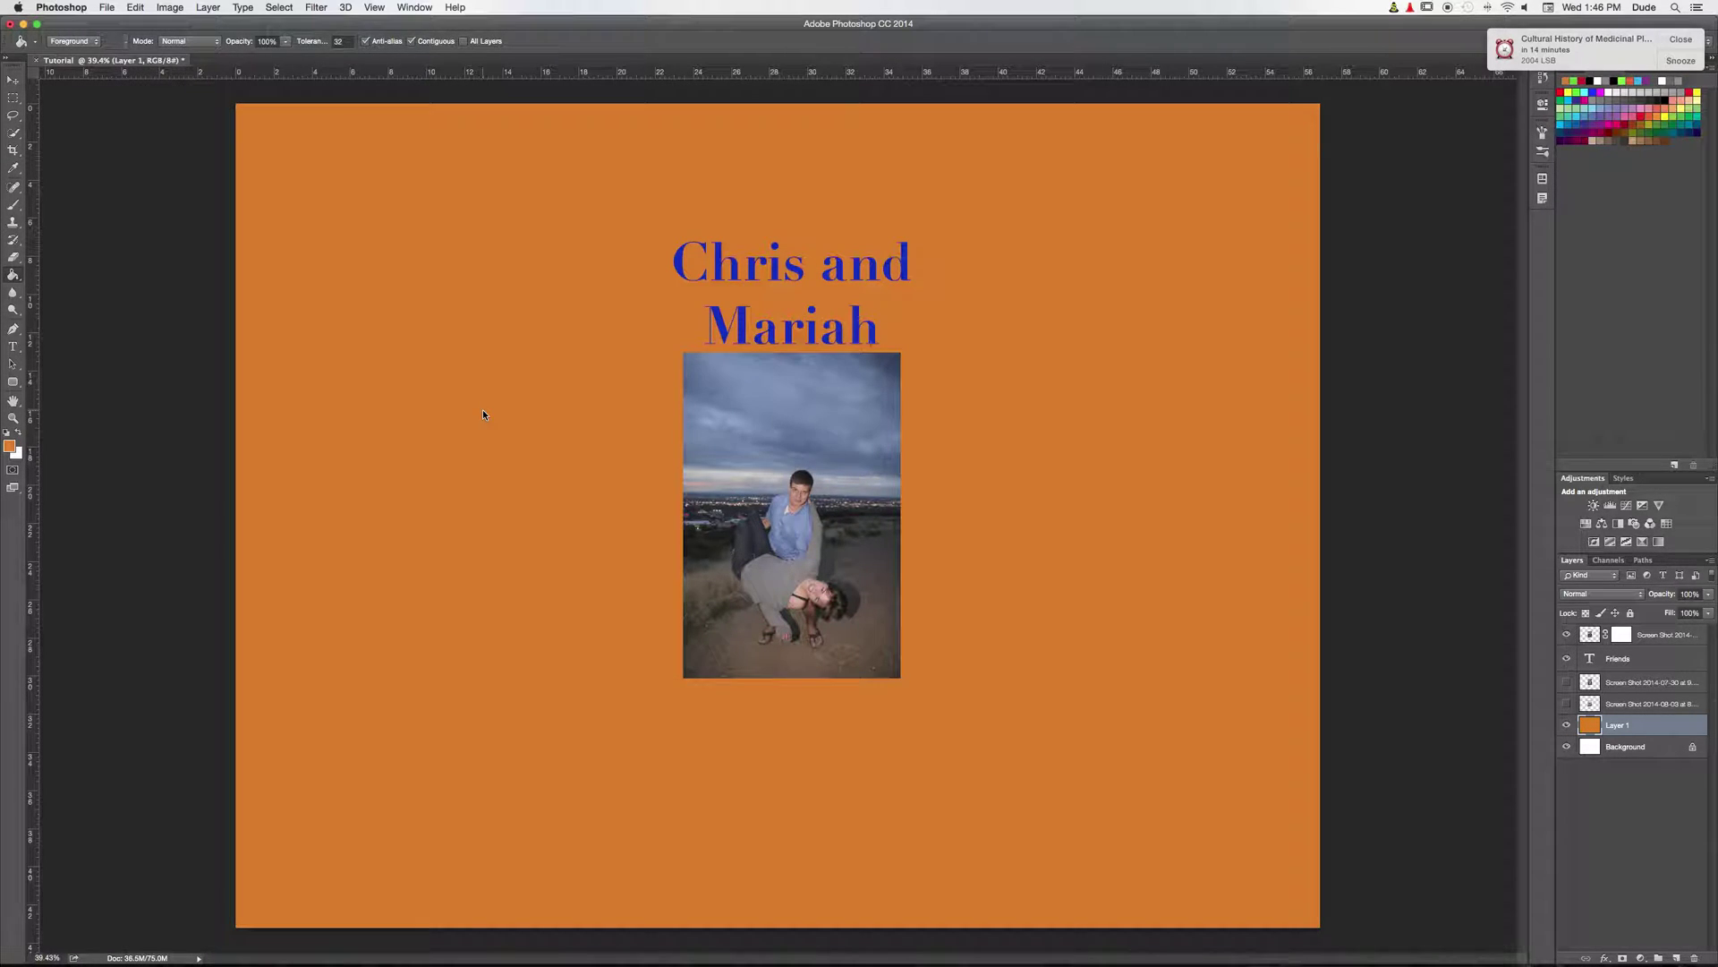
left_click(1600, 730, "super")
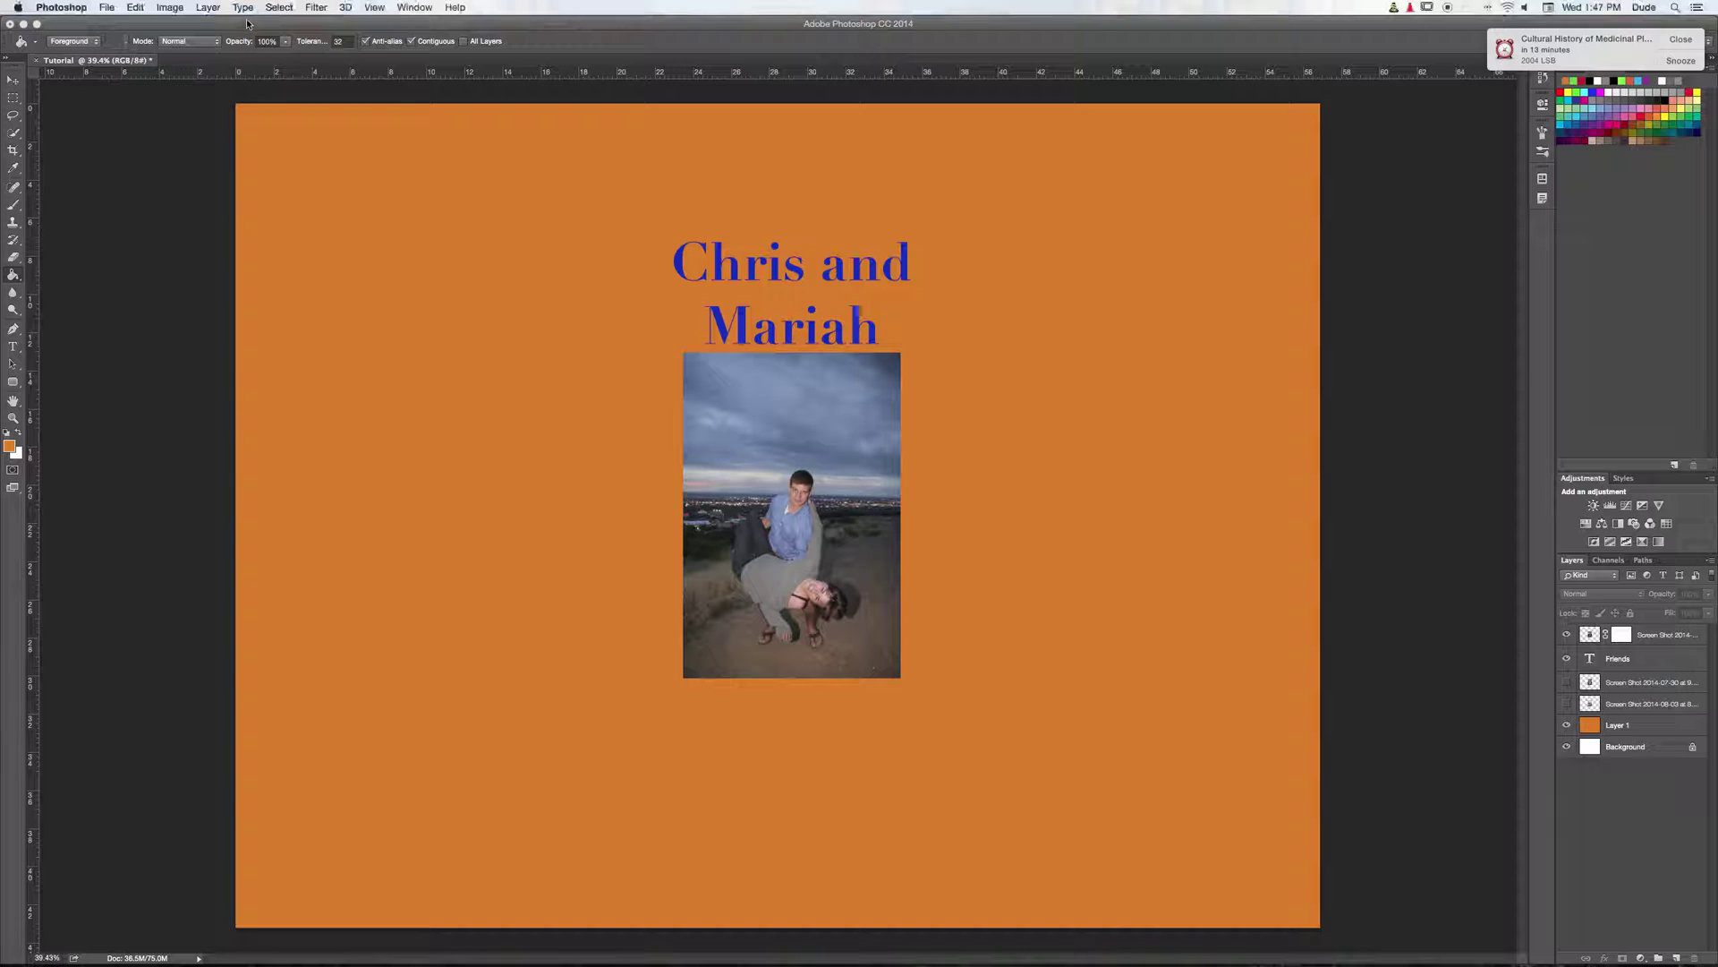
left_click(209, 8)
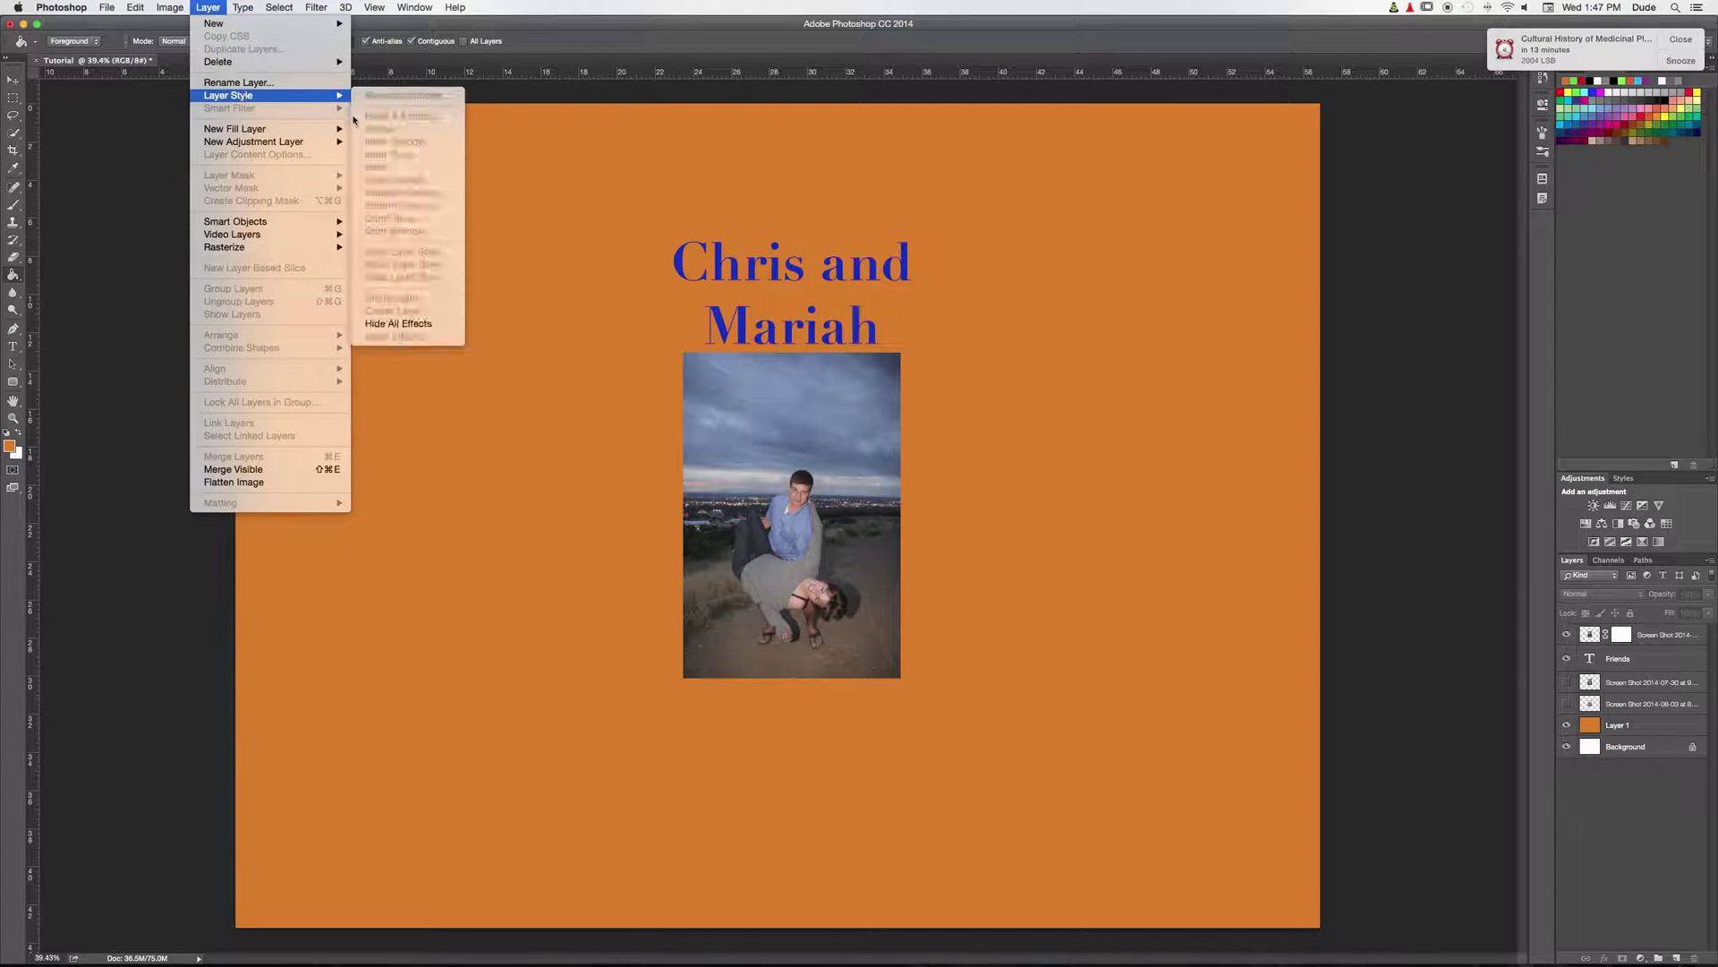
mouse_move(317, 96)
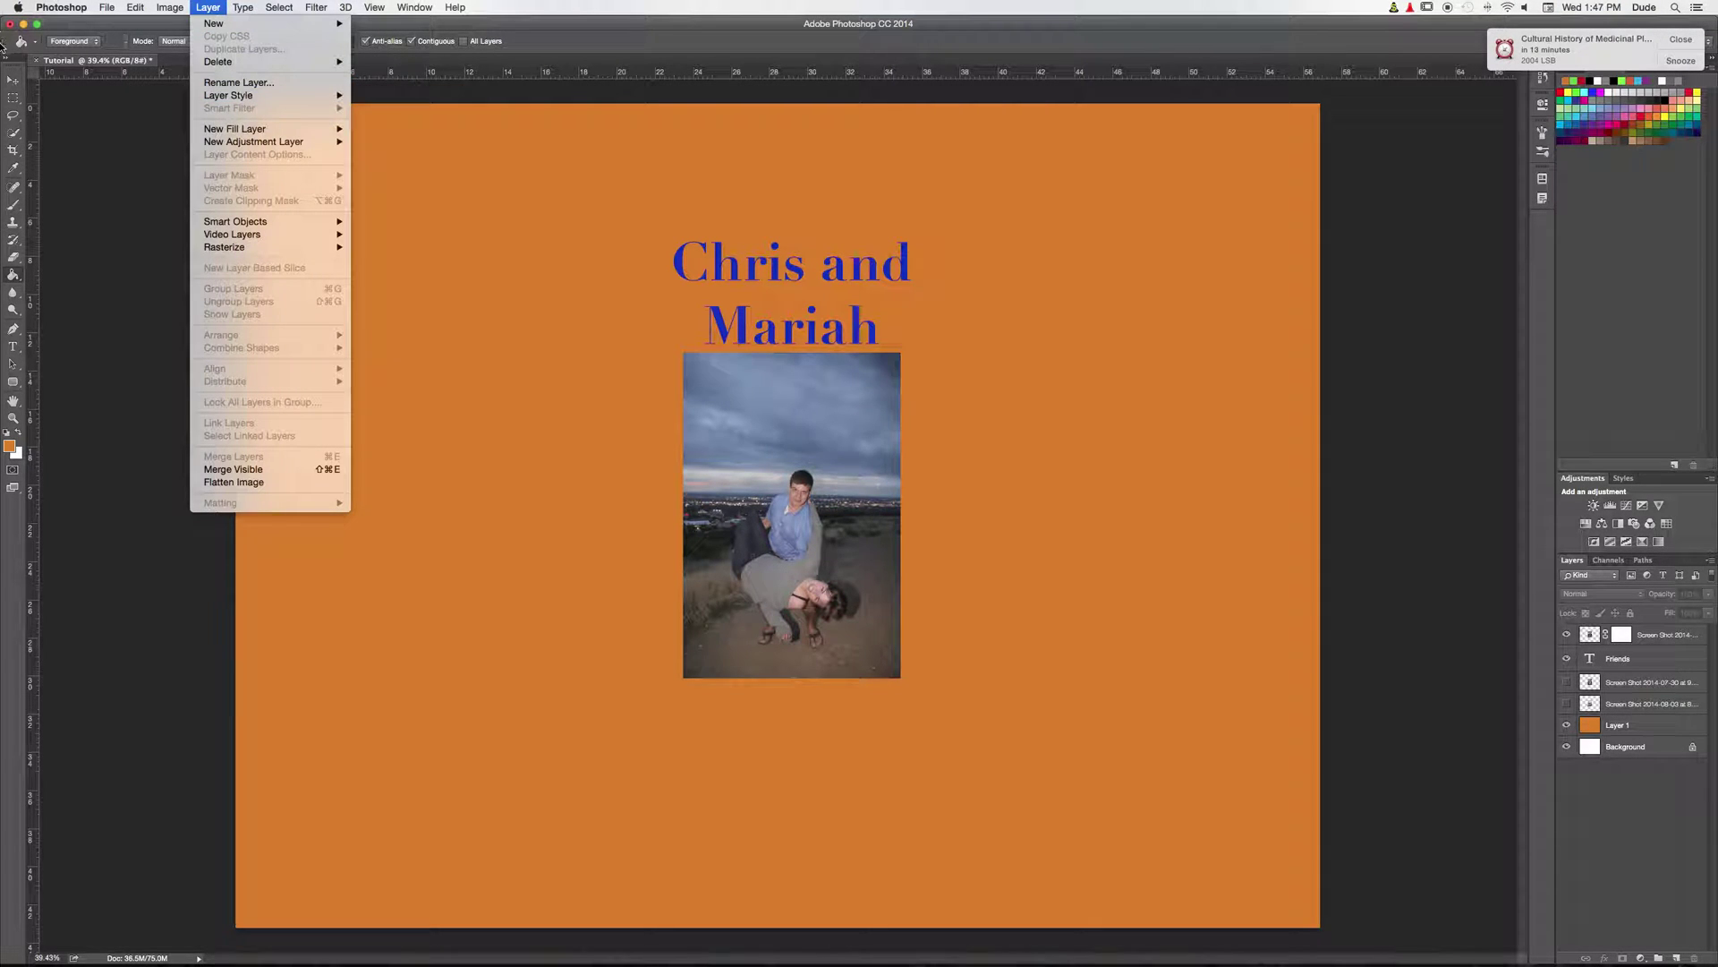
left_click(16, 79)
left_click(14, 79)
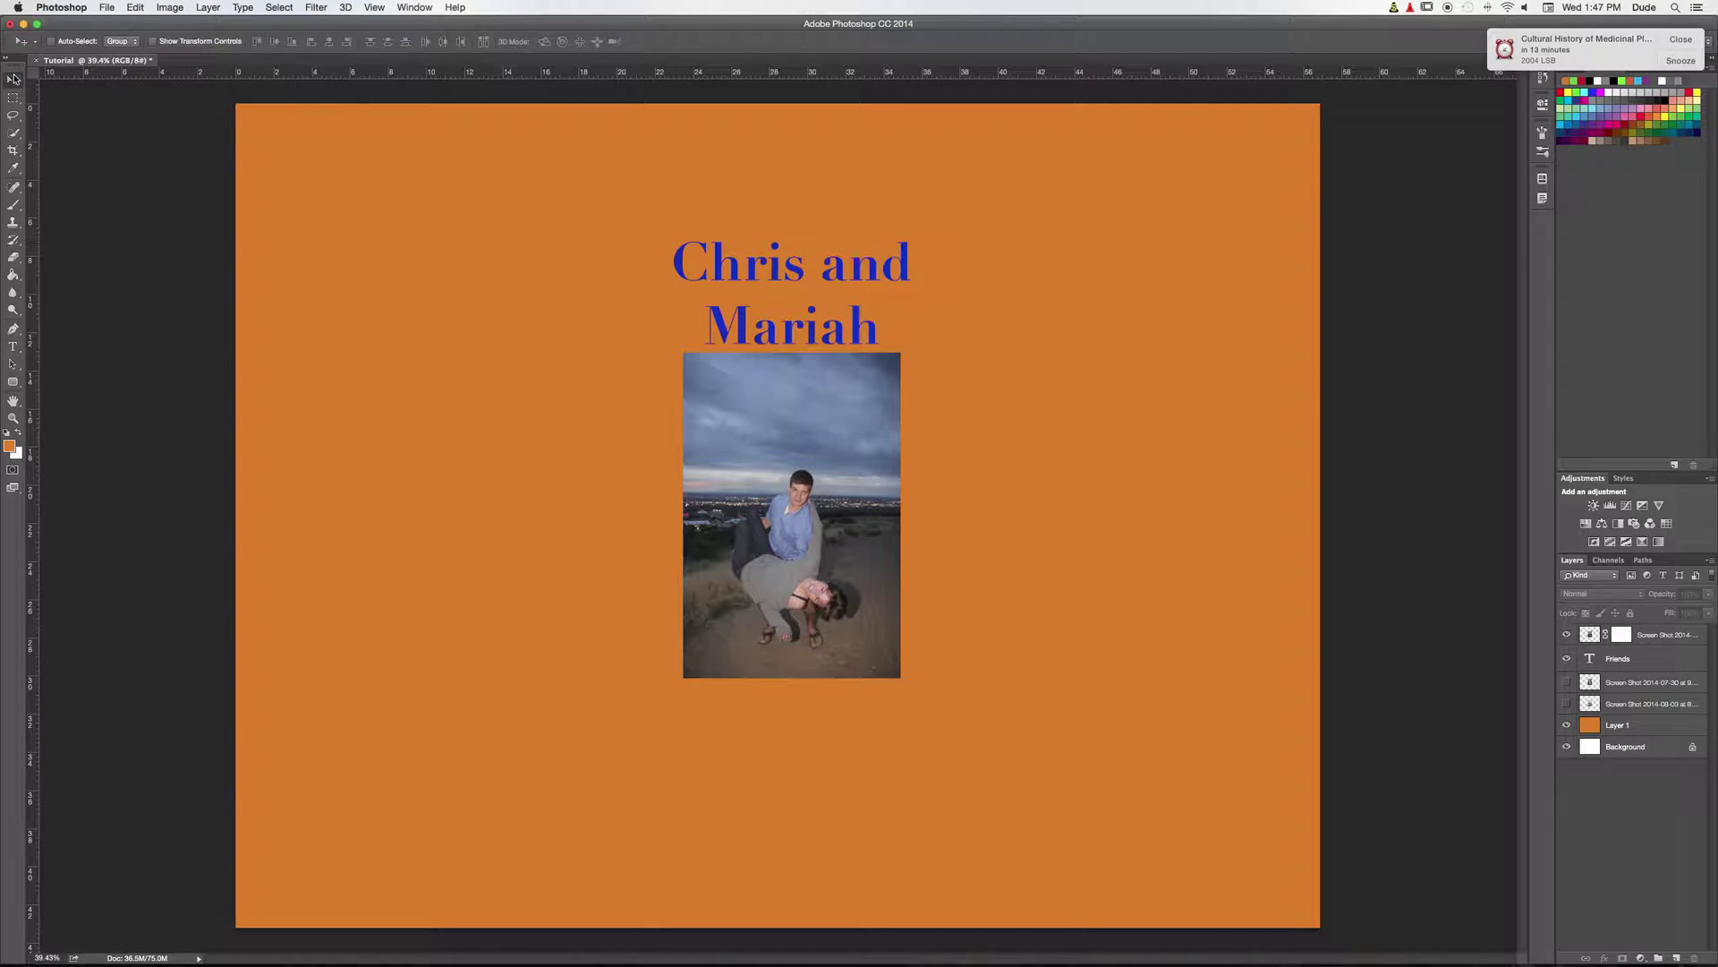
Step: Select the masked photo layer and toggle the photo and text layers' visibility to identify their contents, keeping the two unmasked photo layers hidden
left_click(1595, 636)
left_click(1567, 636)
left_click(1567, 637)
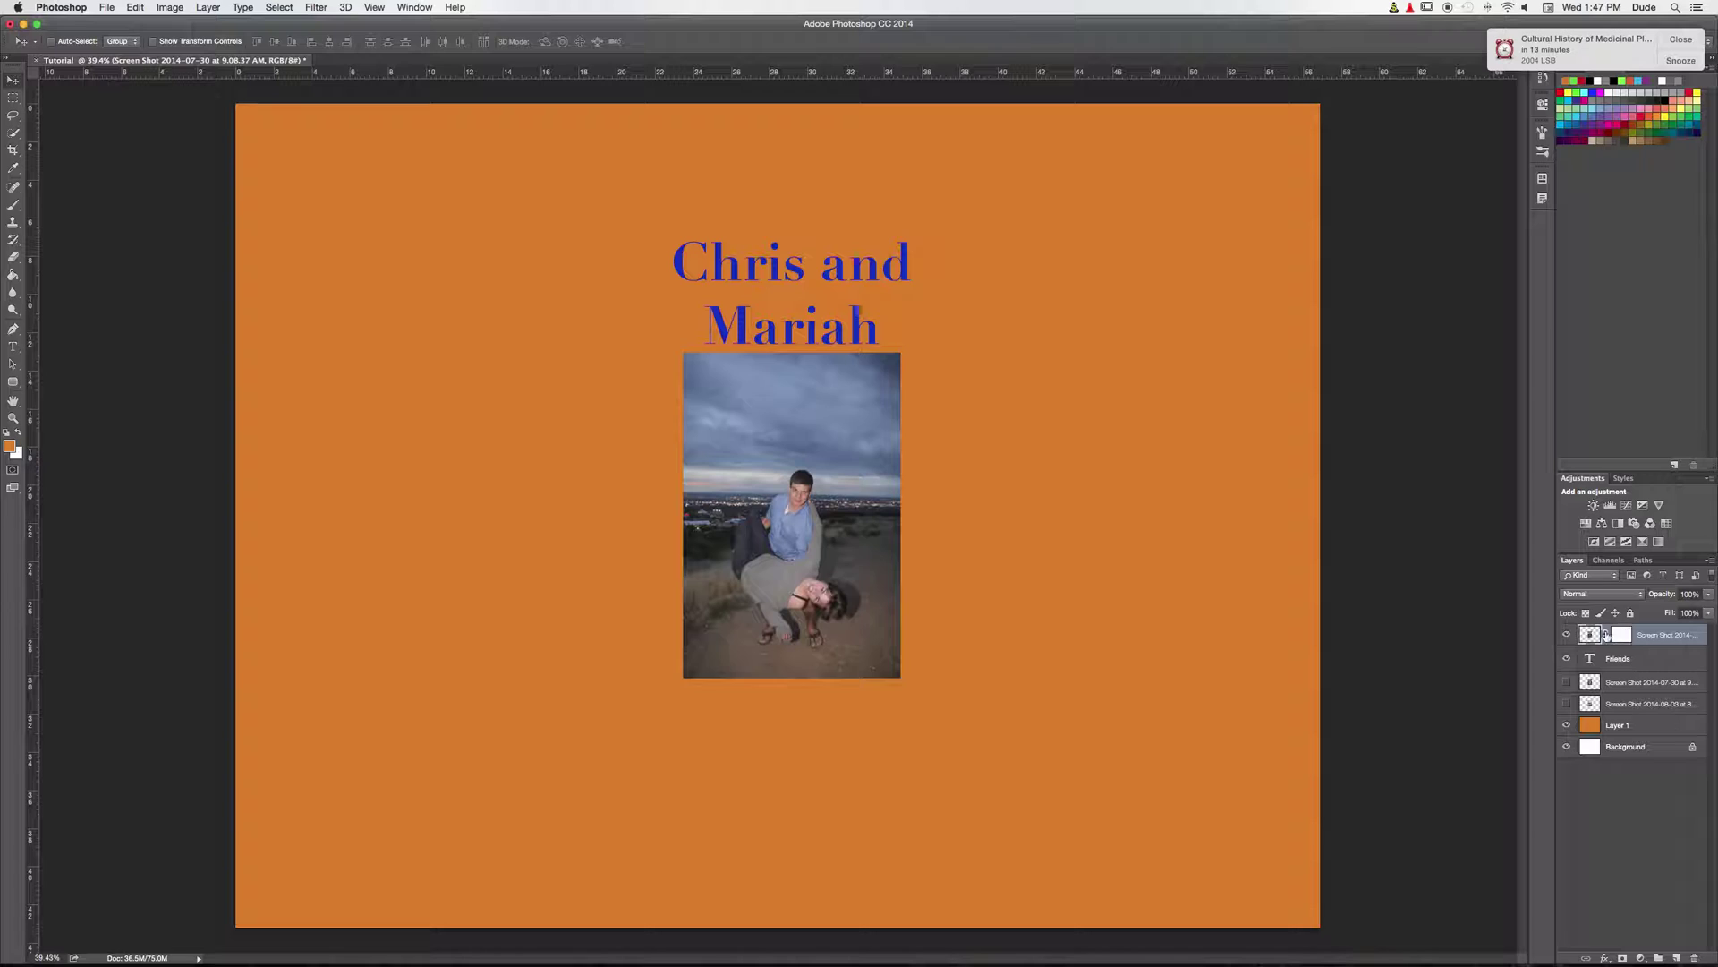
left_click(1567, 703)
left_click(1568, 682)
left_click(1567, 683)
left_click(1567, 683)
left_click(1567, 683)
left_click(1567, 683)
left_click(1567, 635)
left_click(1567, 634)
left_click(1567, 659)
left_click(1567, 659)
Step: Add a Bevel & Emboss effect to the masked photo layer, keeping its settings dialog clear of the photo's upper edges
left_click(196, 10)
mouse_move(249, 95)
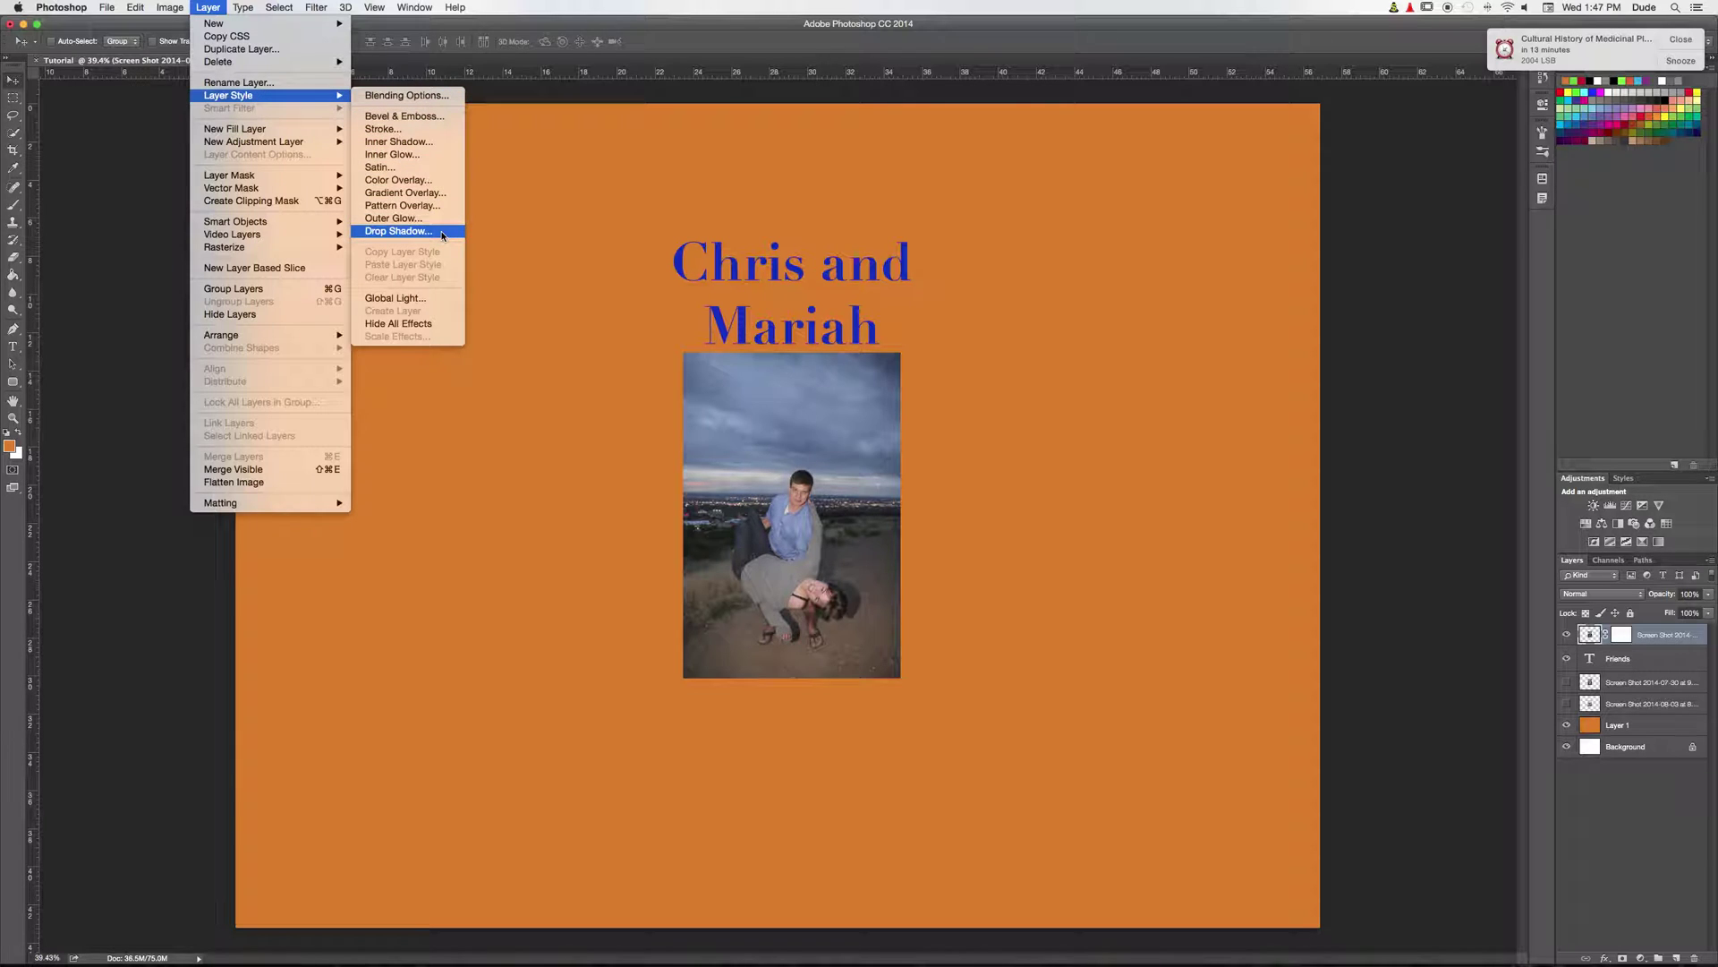
left_click(430, 121)
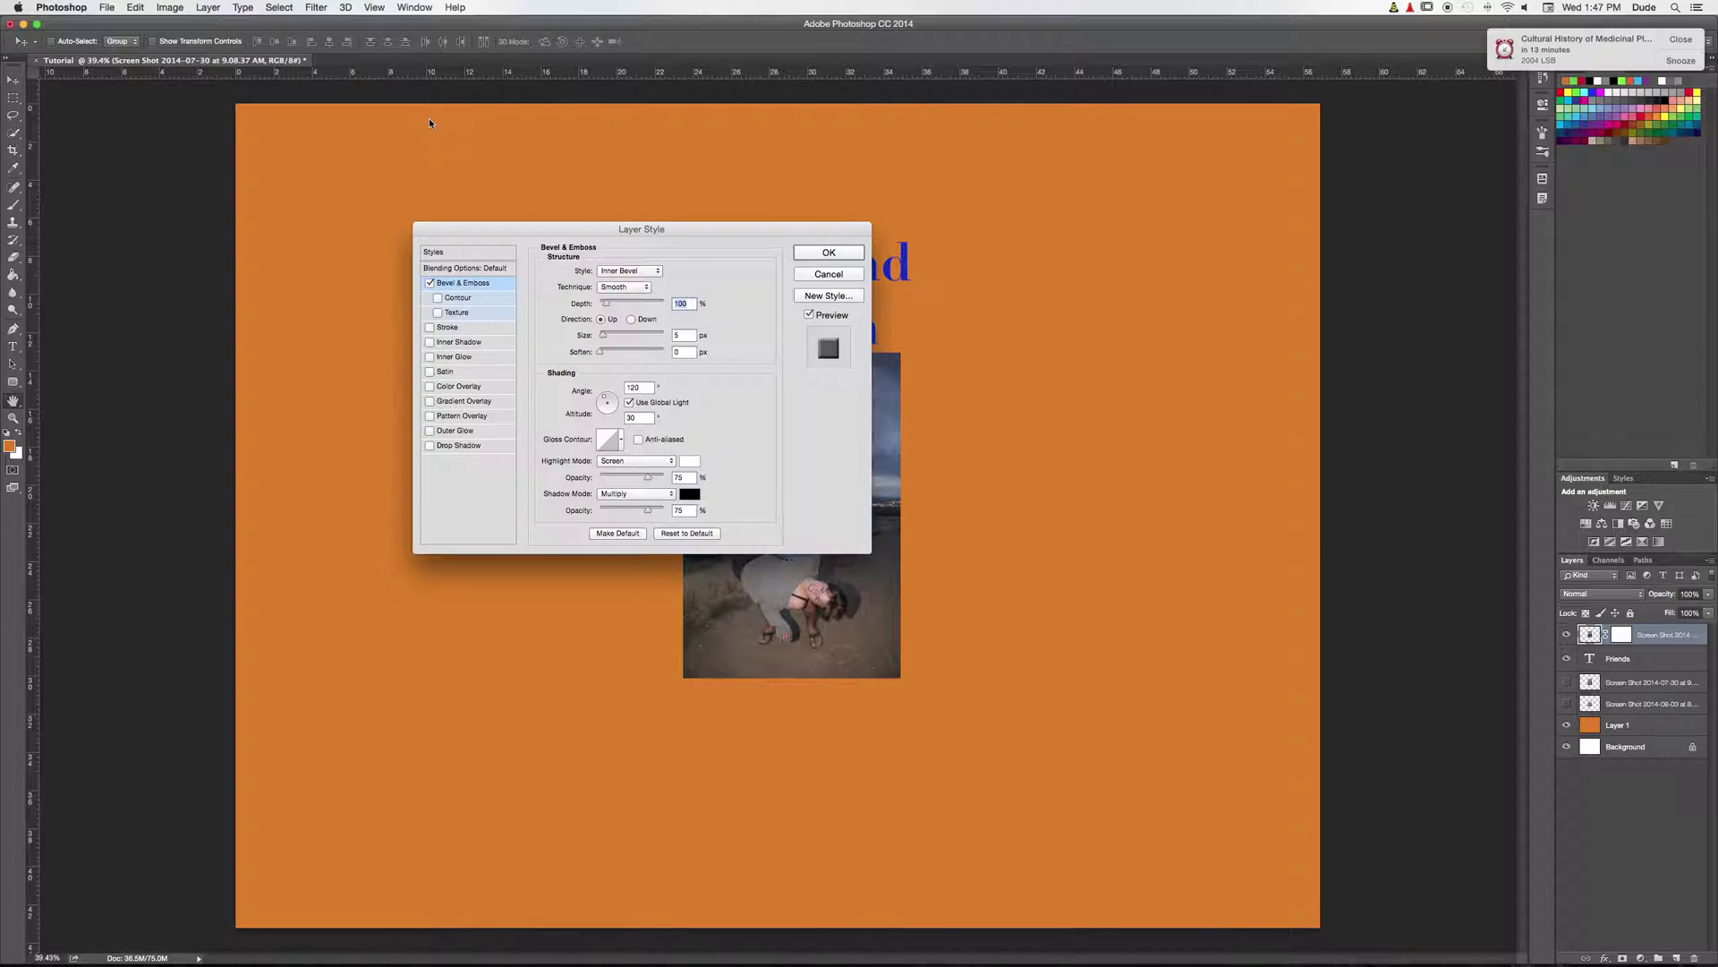
left_click_drag(612, 229, 1070, 415)
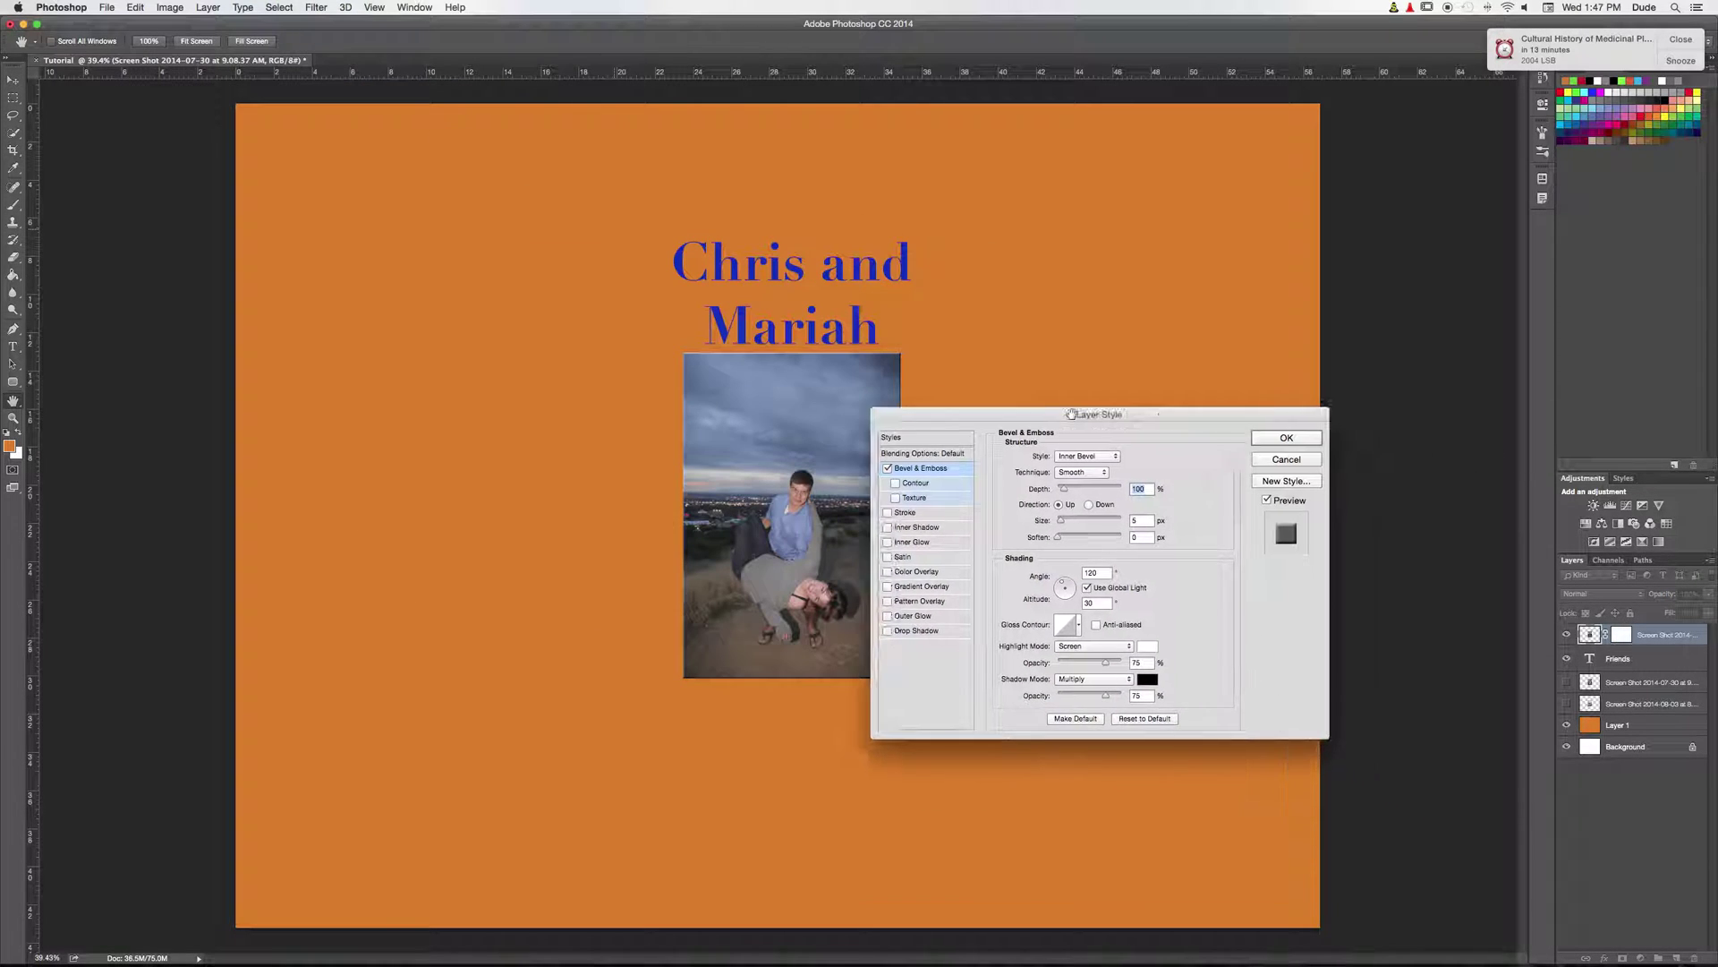
scroll(805, 483, "up", 5)
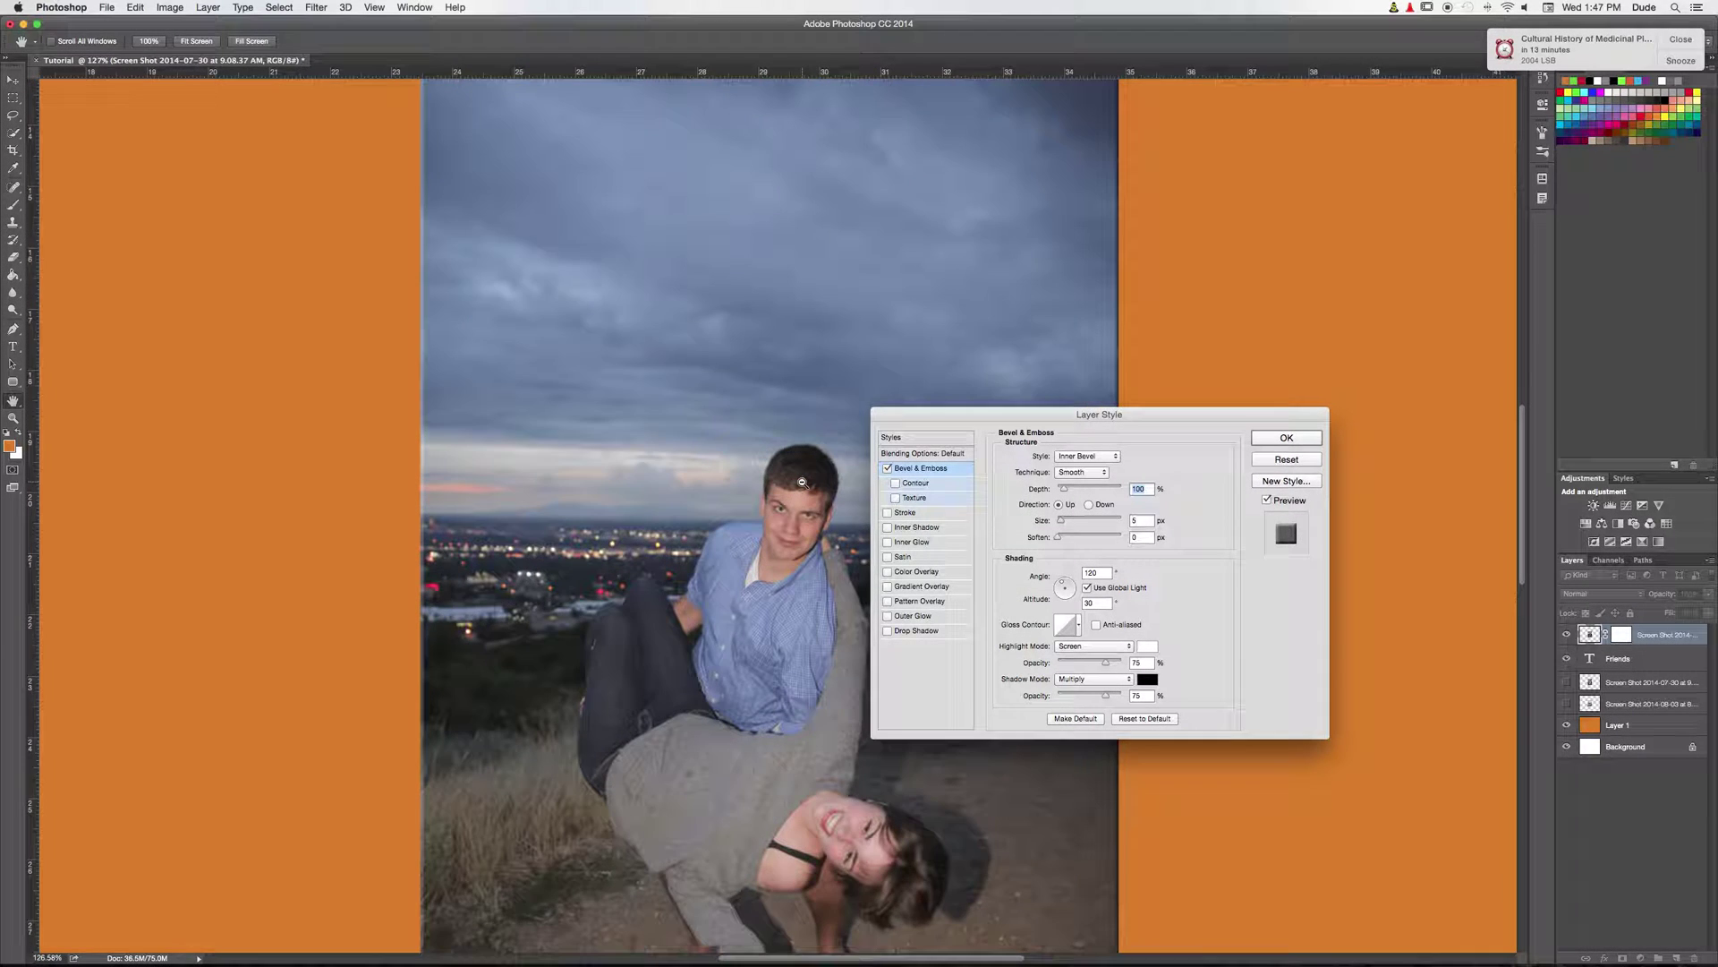
scroll(802, 481, "up", 3)
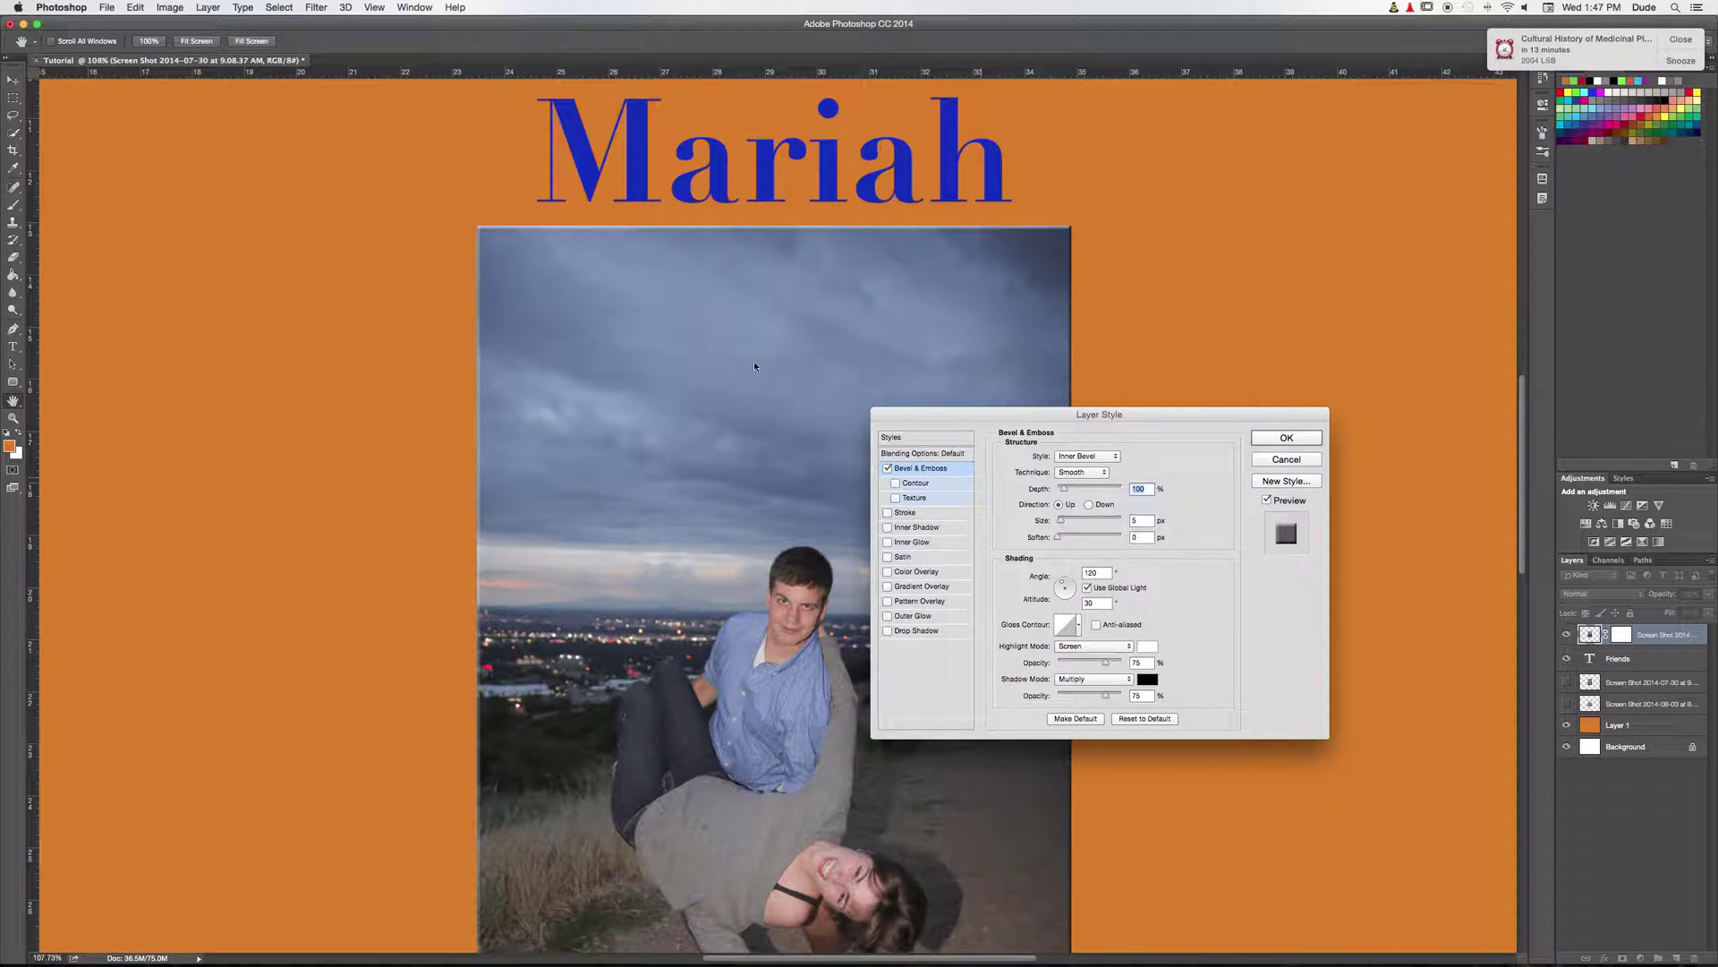
Step: Set the bevel's depth to about 365% and its size to 49 px
left_click_drag(1067, 491, 1123, 491)
type("1")
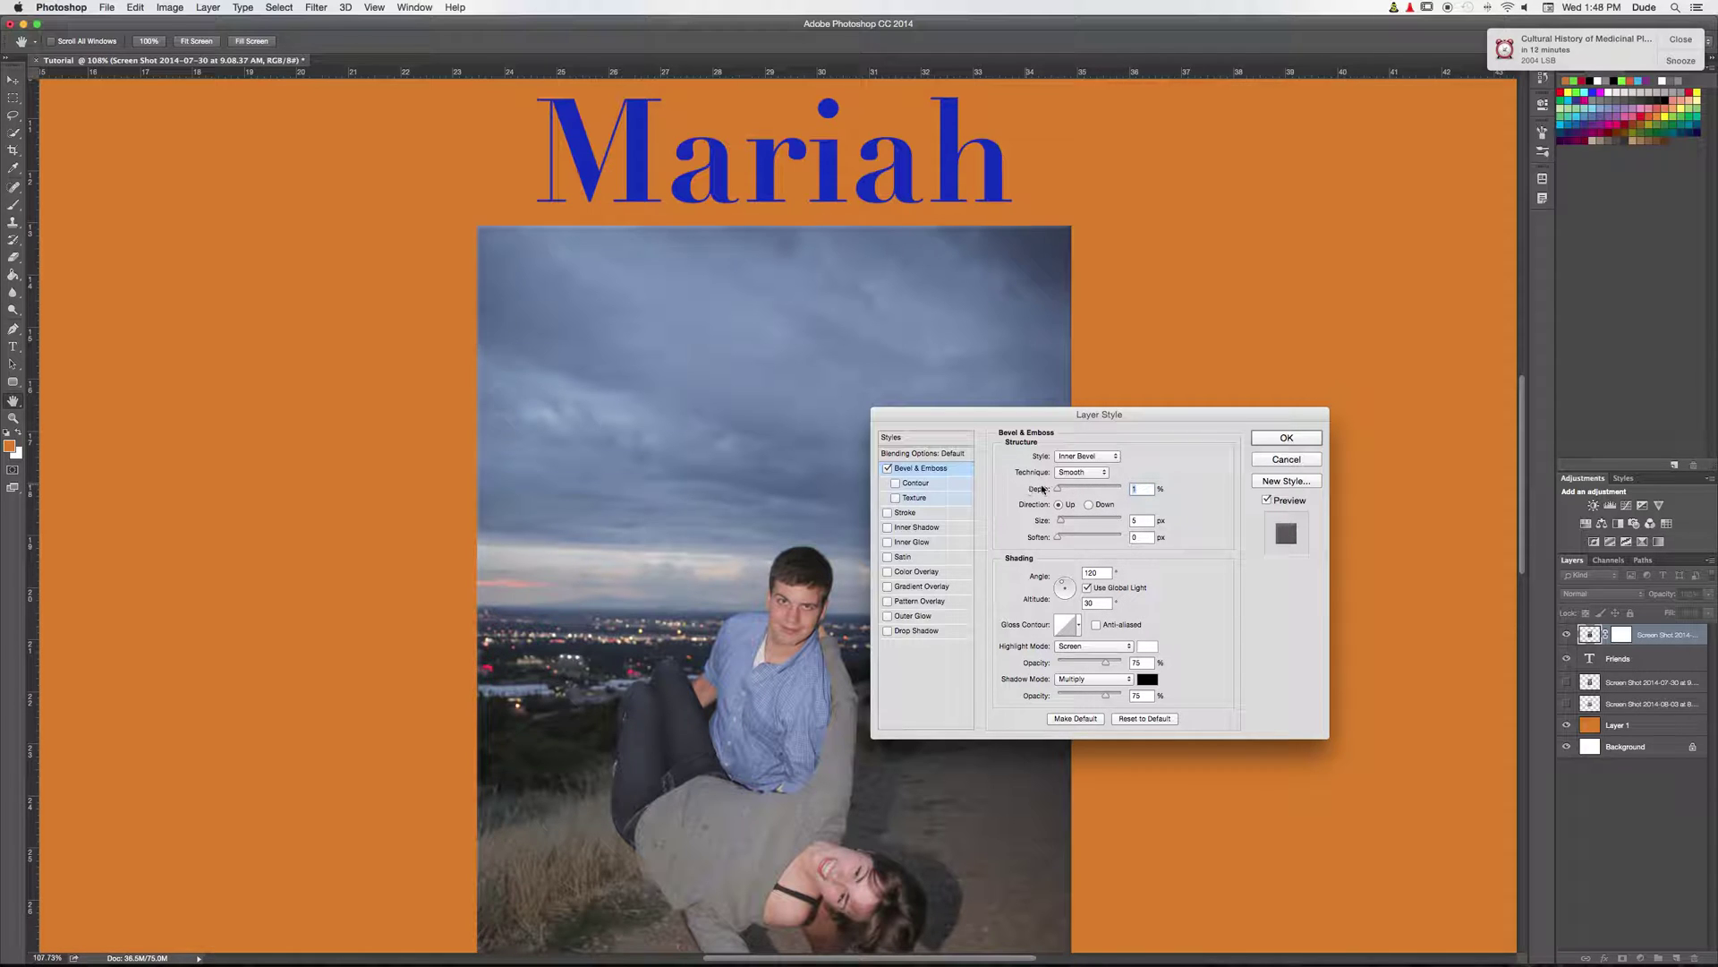
left_click_drag(1059, 489, 1105, 484)
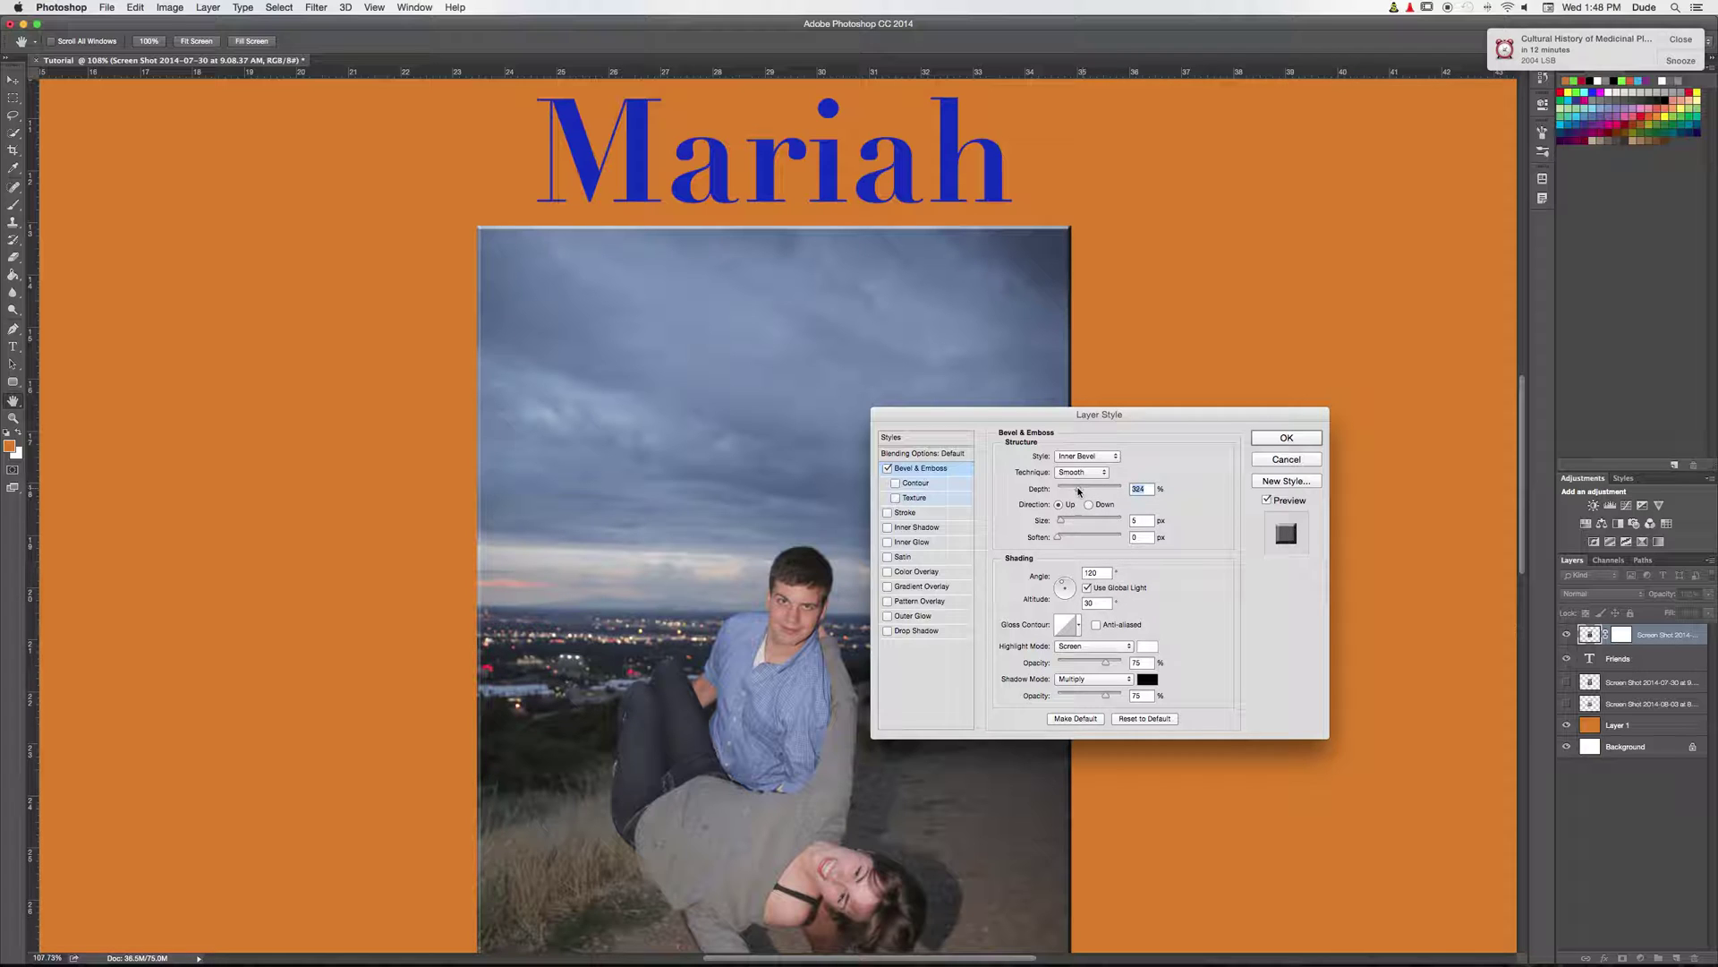
left_click_drag(1057, 519, 1149, 535)
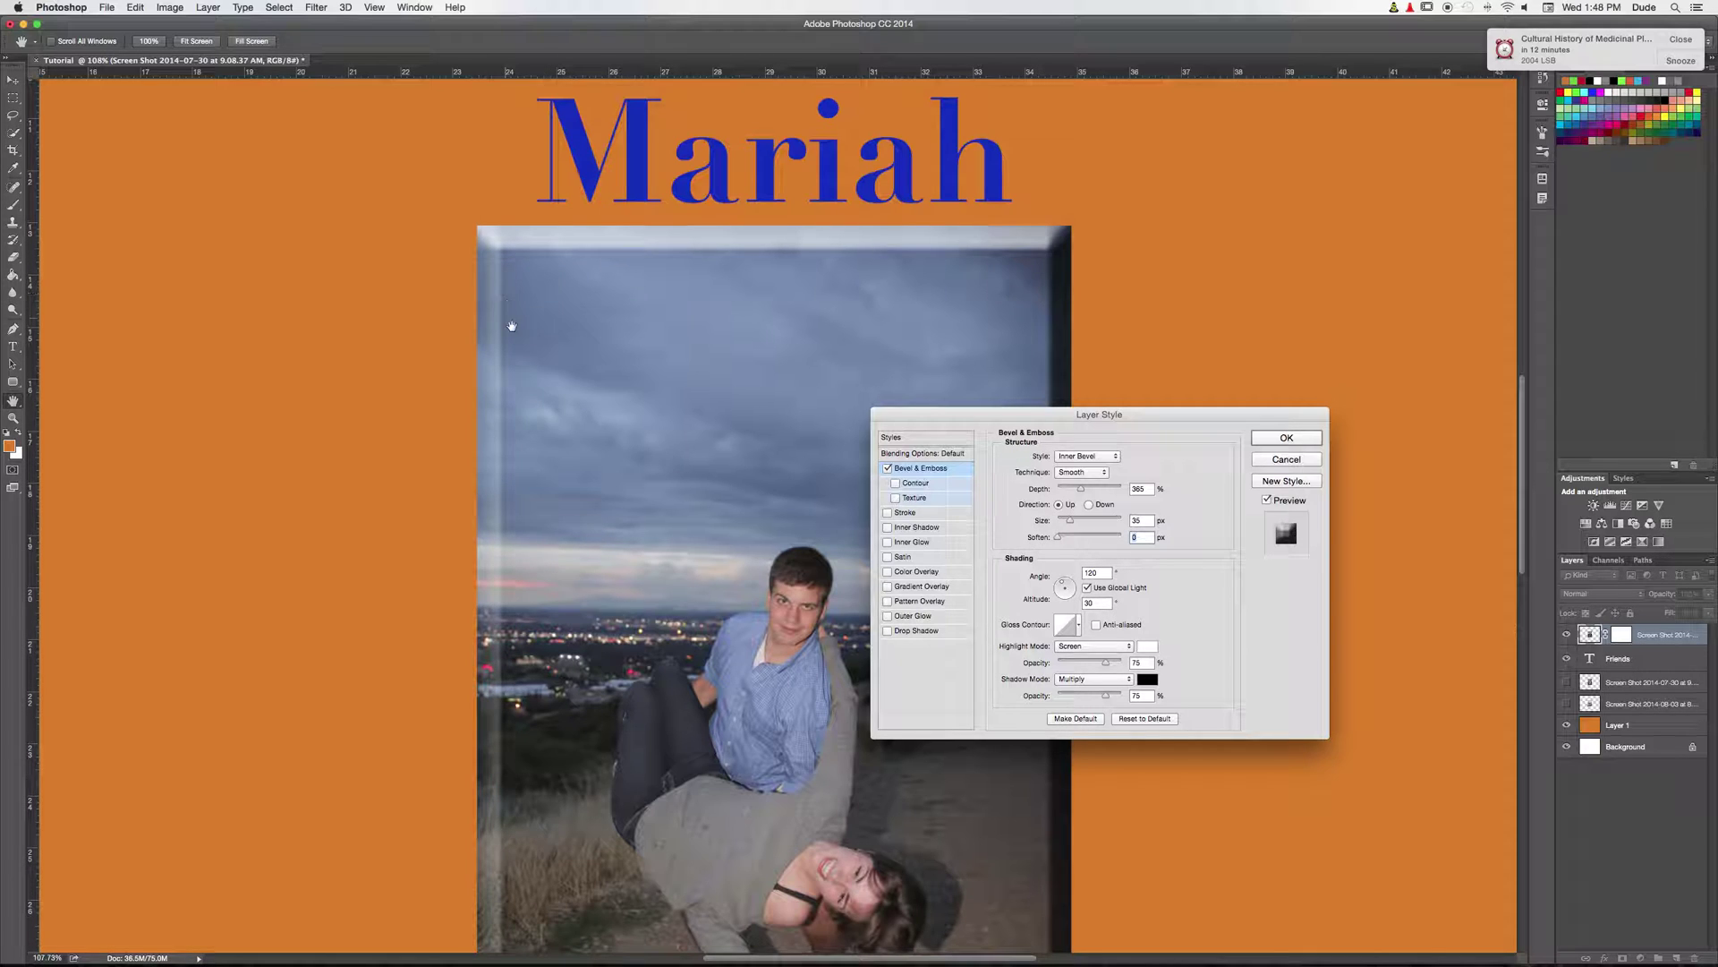
left_click(1073, 520)
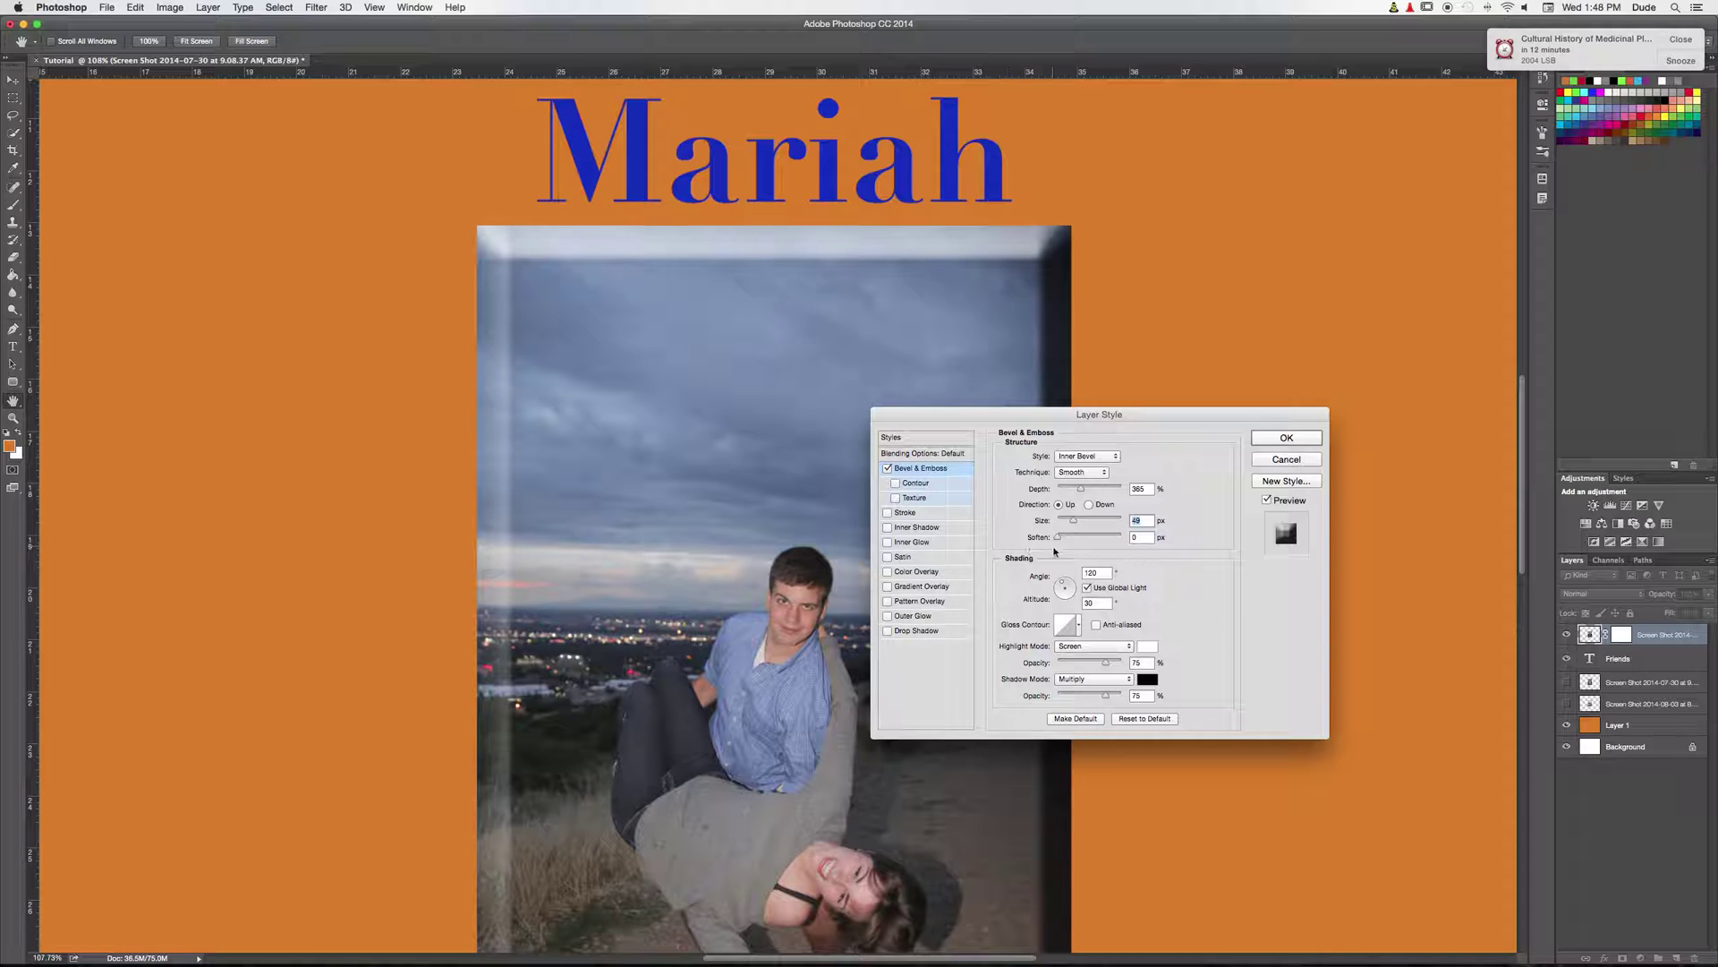
Step: Try different light directions for the bevel, ending at an angle of about 130° and an altitude of 48°
left_click_drag(1063, 586, 1063, 587)
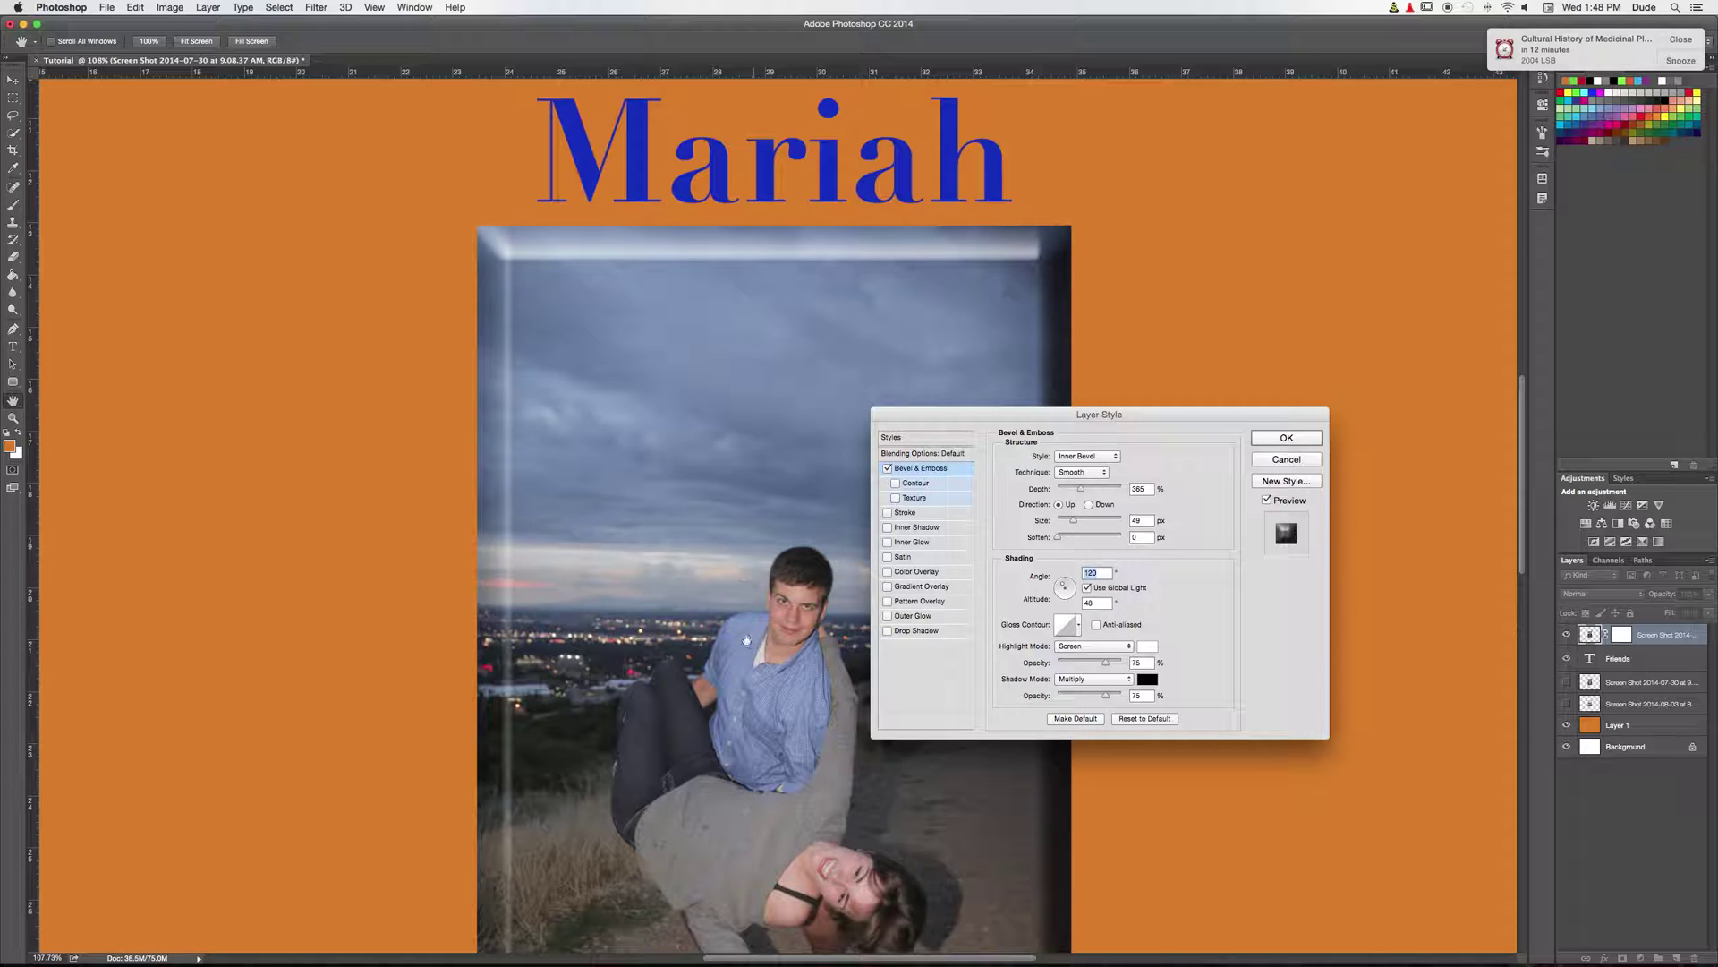
left_click_drag(1065, 588, 1058, 586)
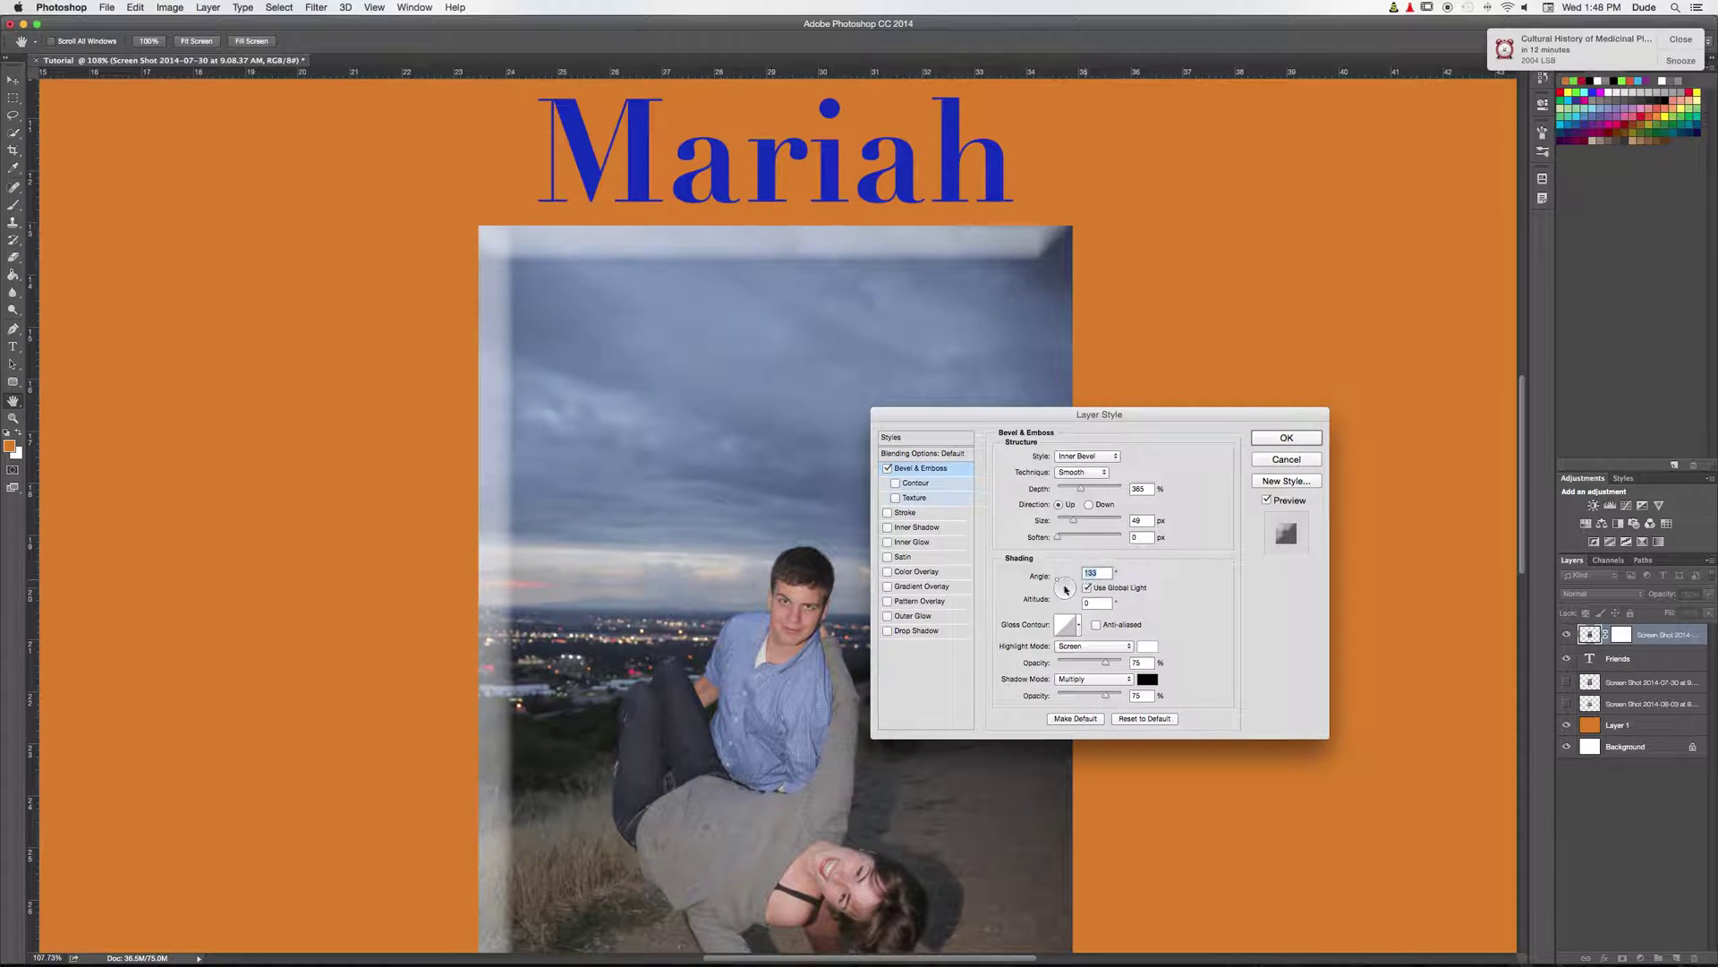
left_click_drag(1062, 586, 1064, 588)
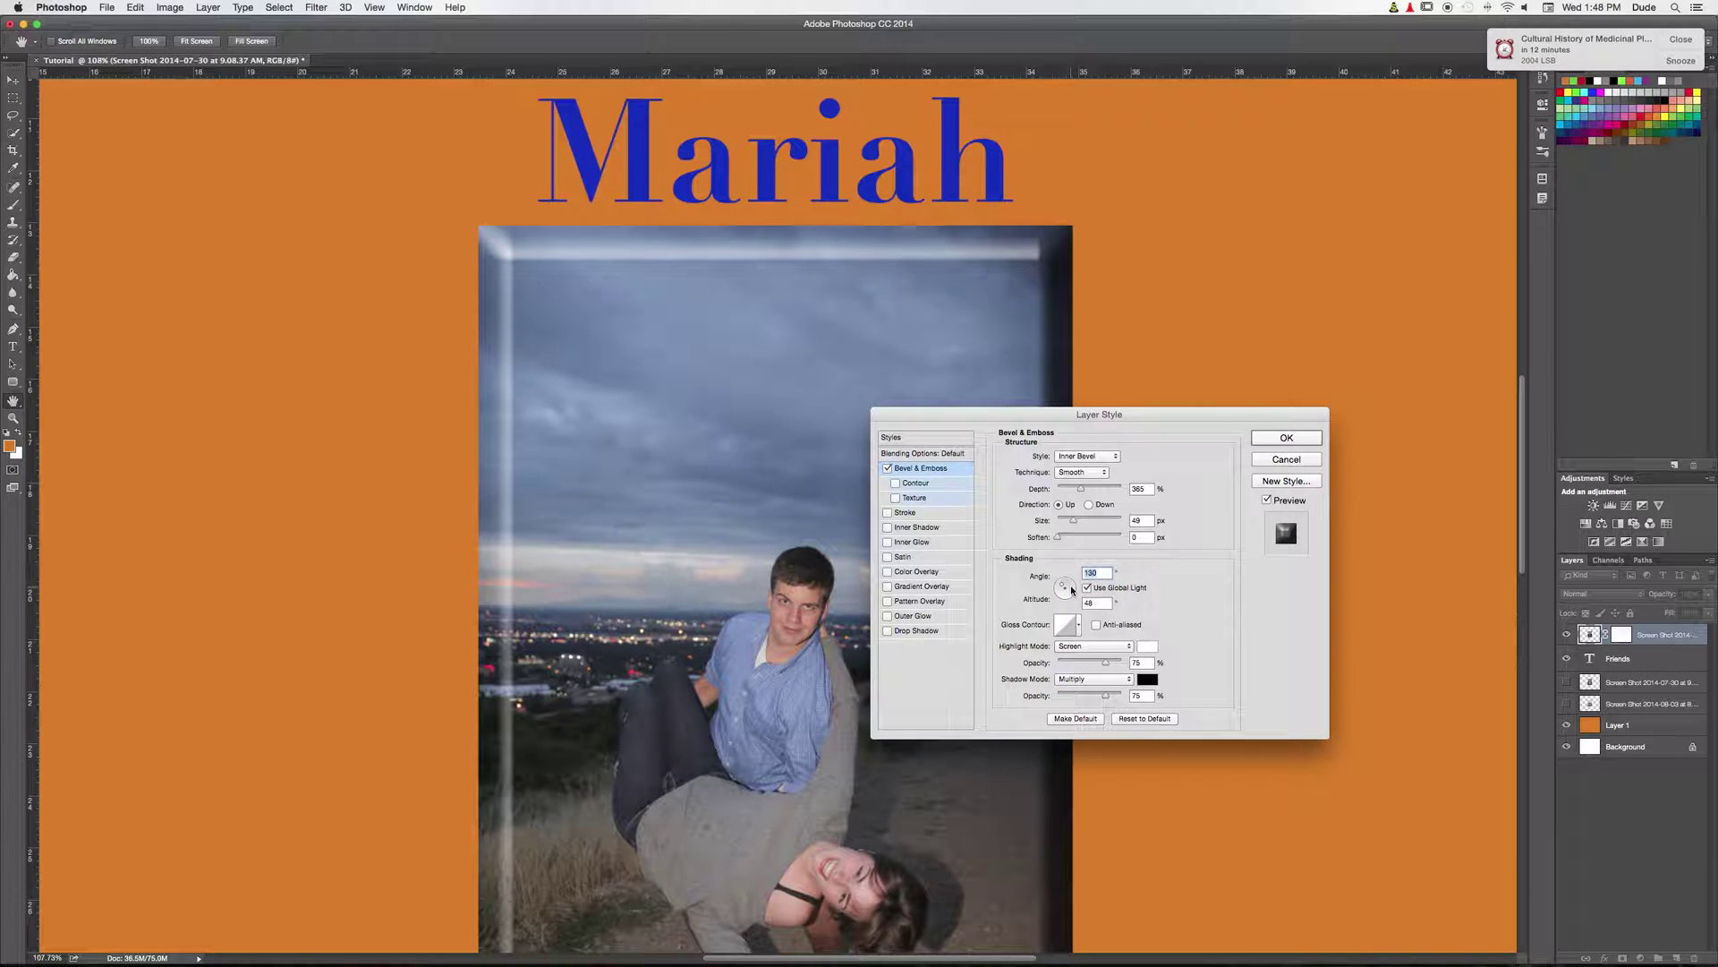
Step: Try several gloss contour presets on the bevel, ending with Half Round
left_click(1079, 624)
left_click(1025, 658)
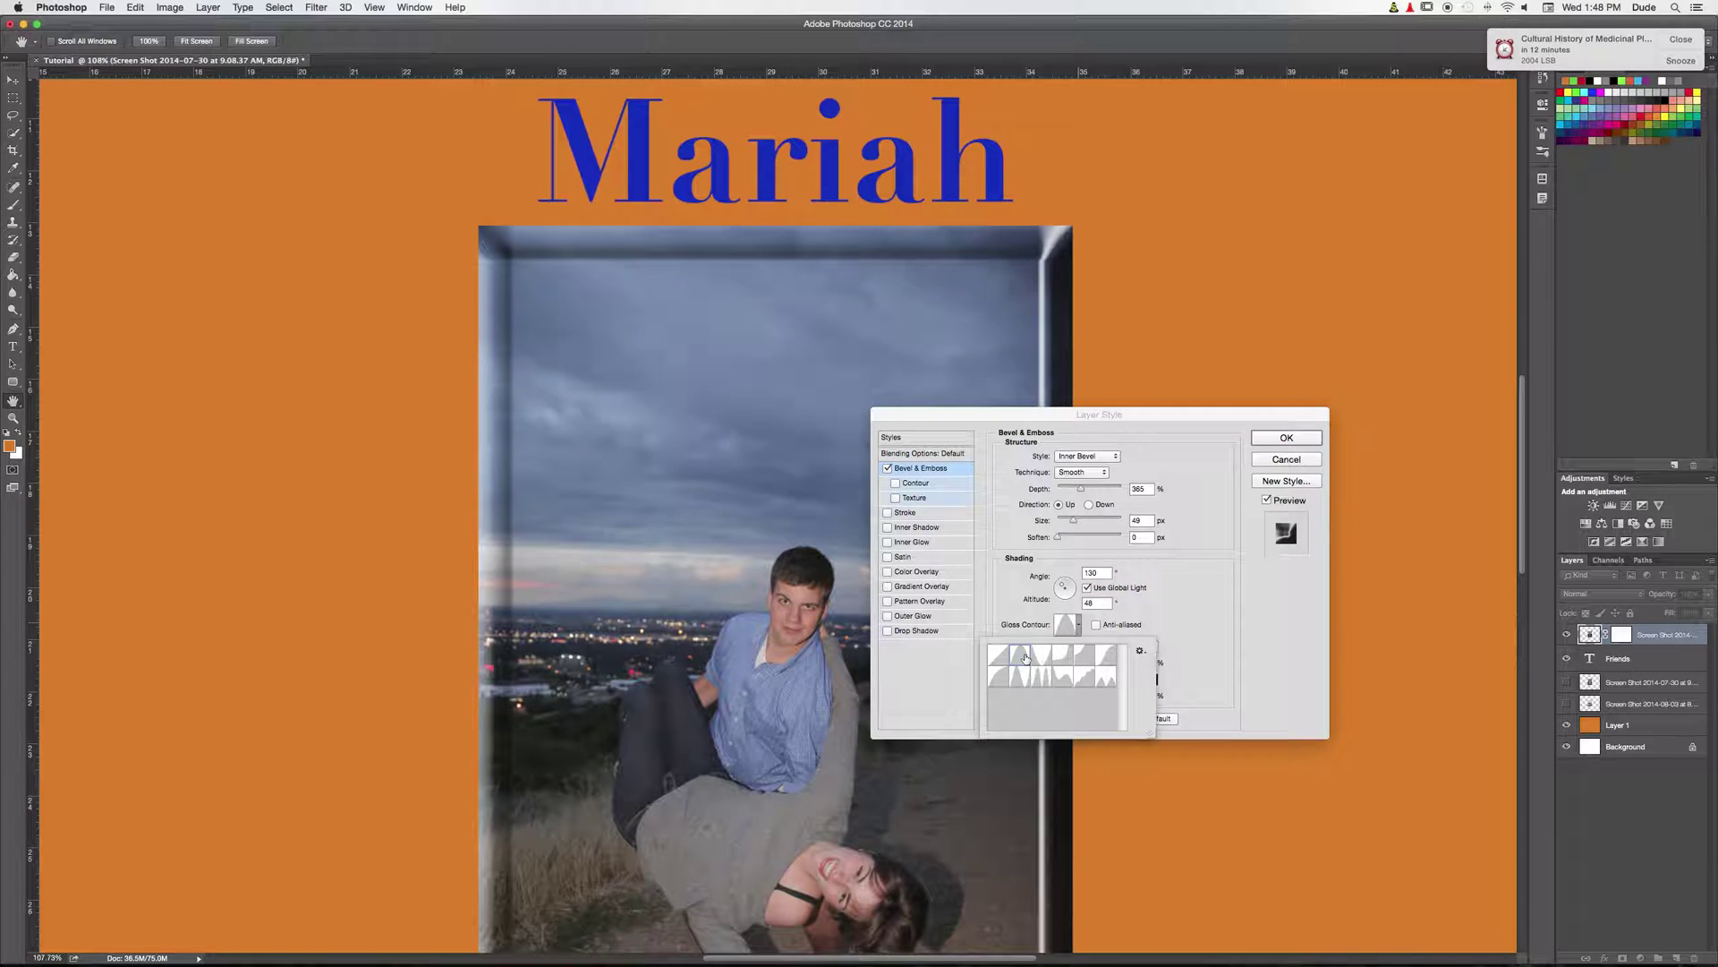
left_click(1061, 658)
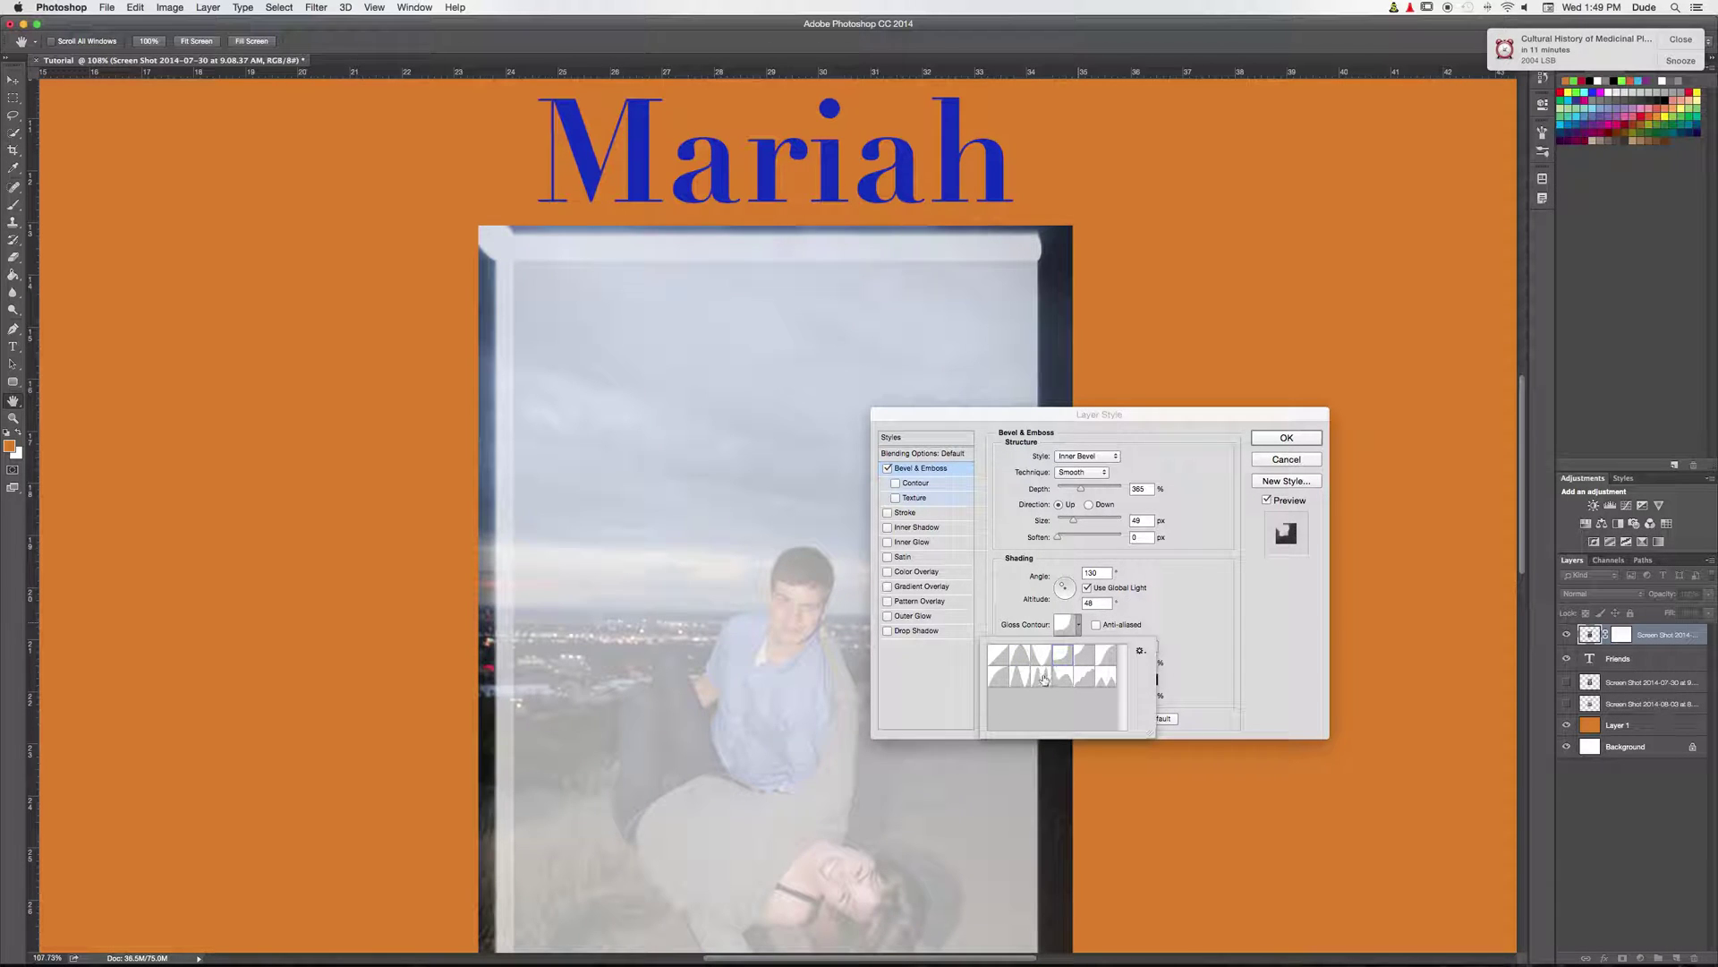
left_click(1041, 677)
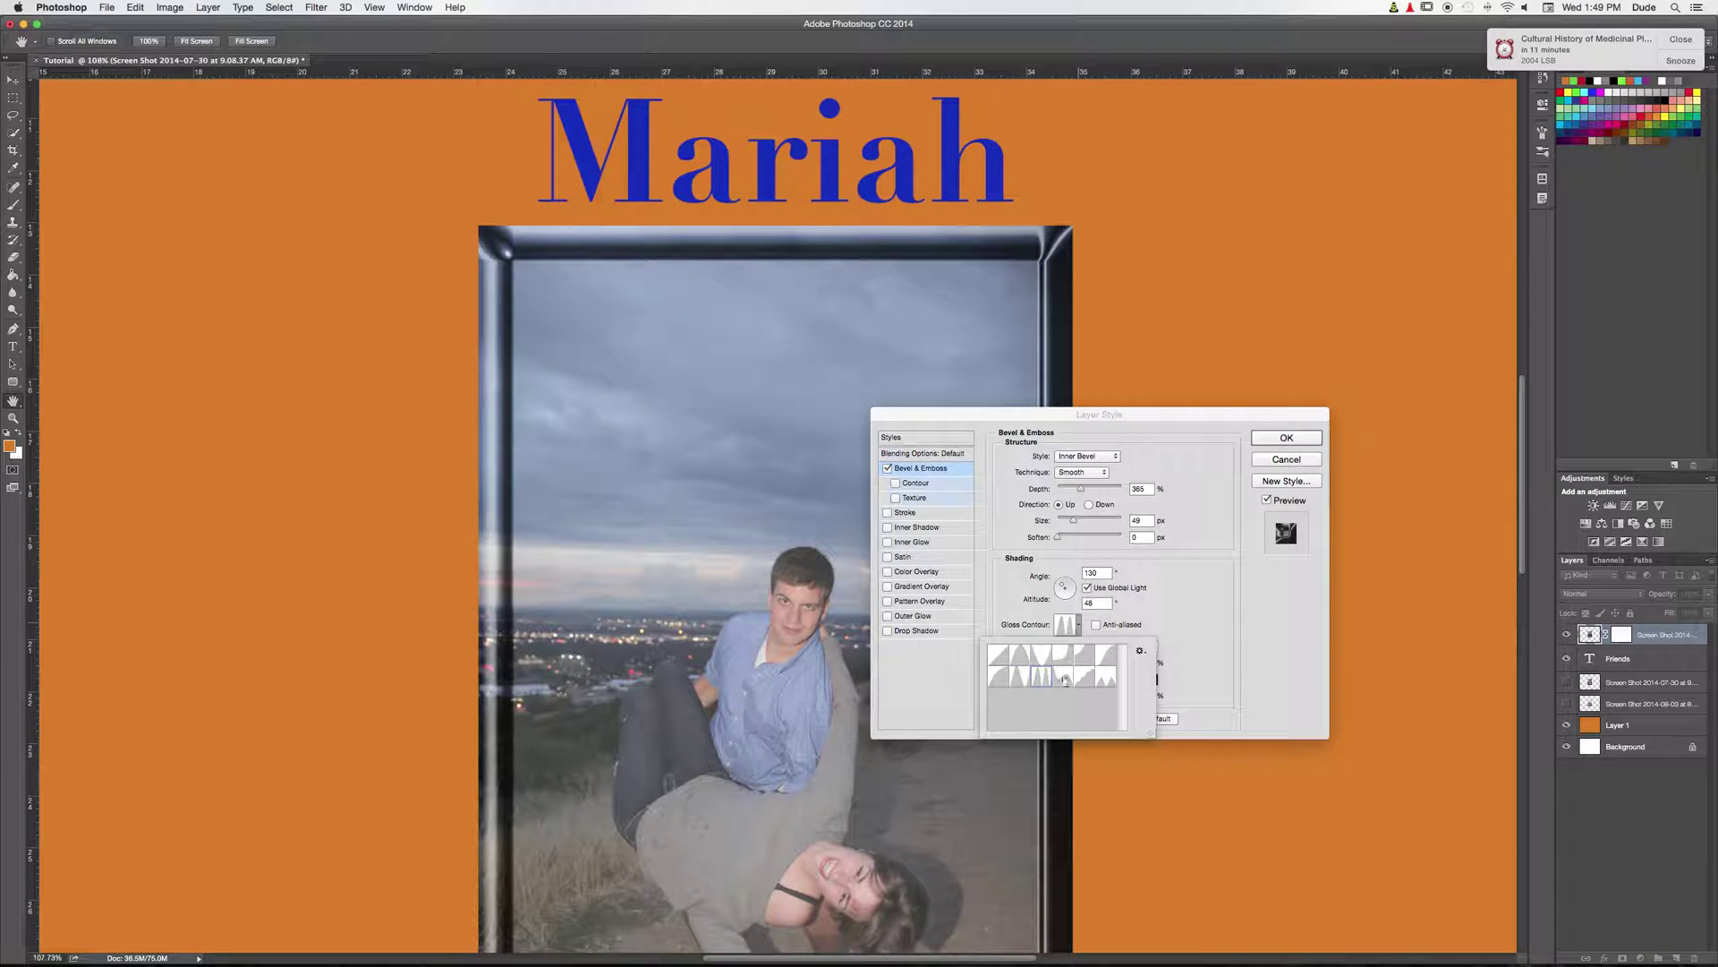
left_click(998, 657)
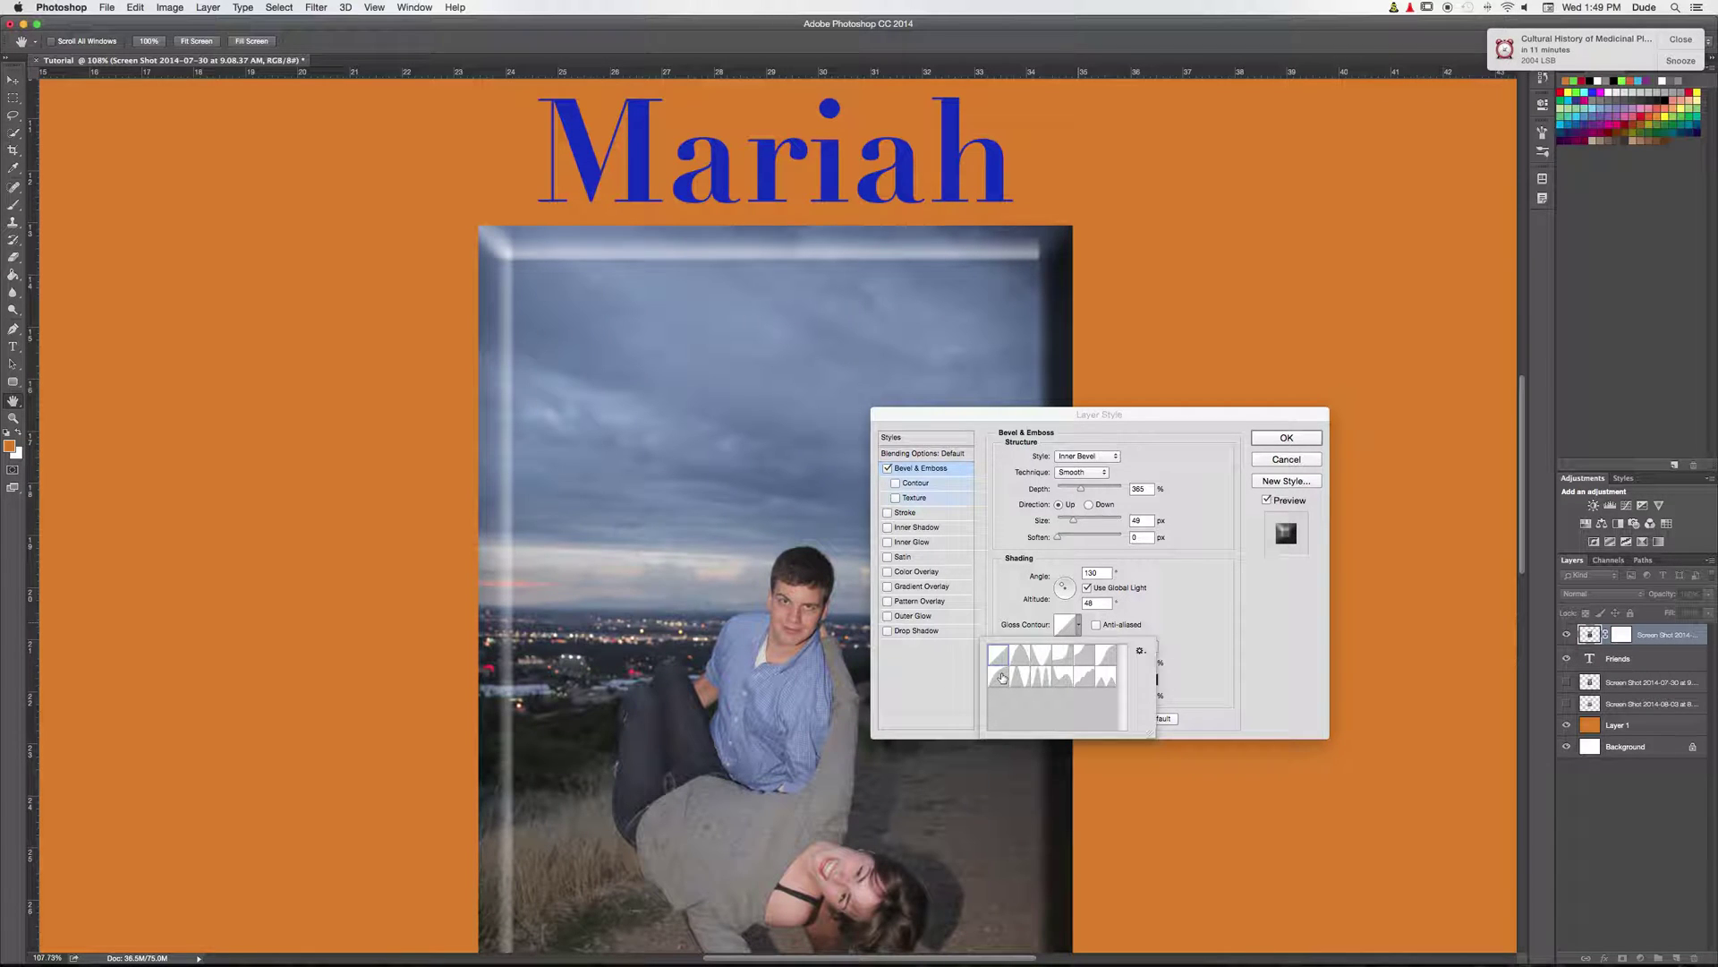
left_click(1001, 678)
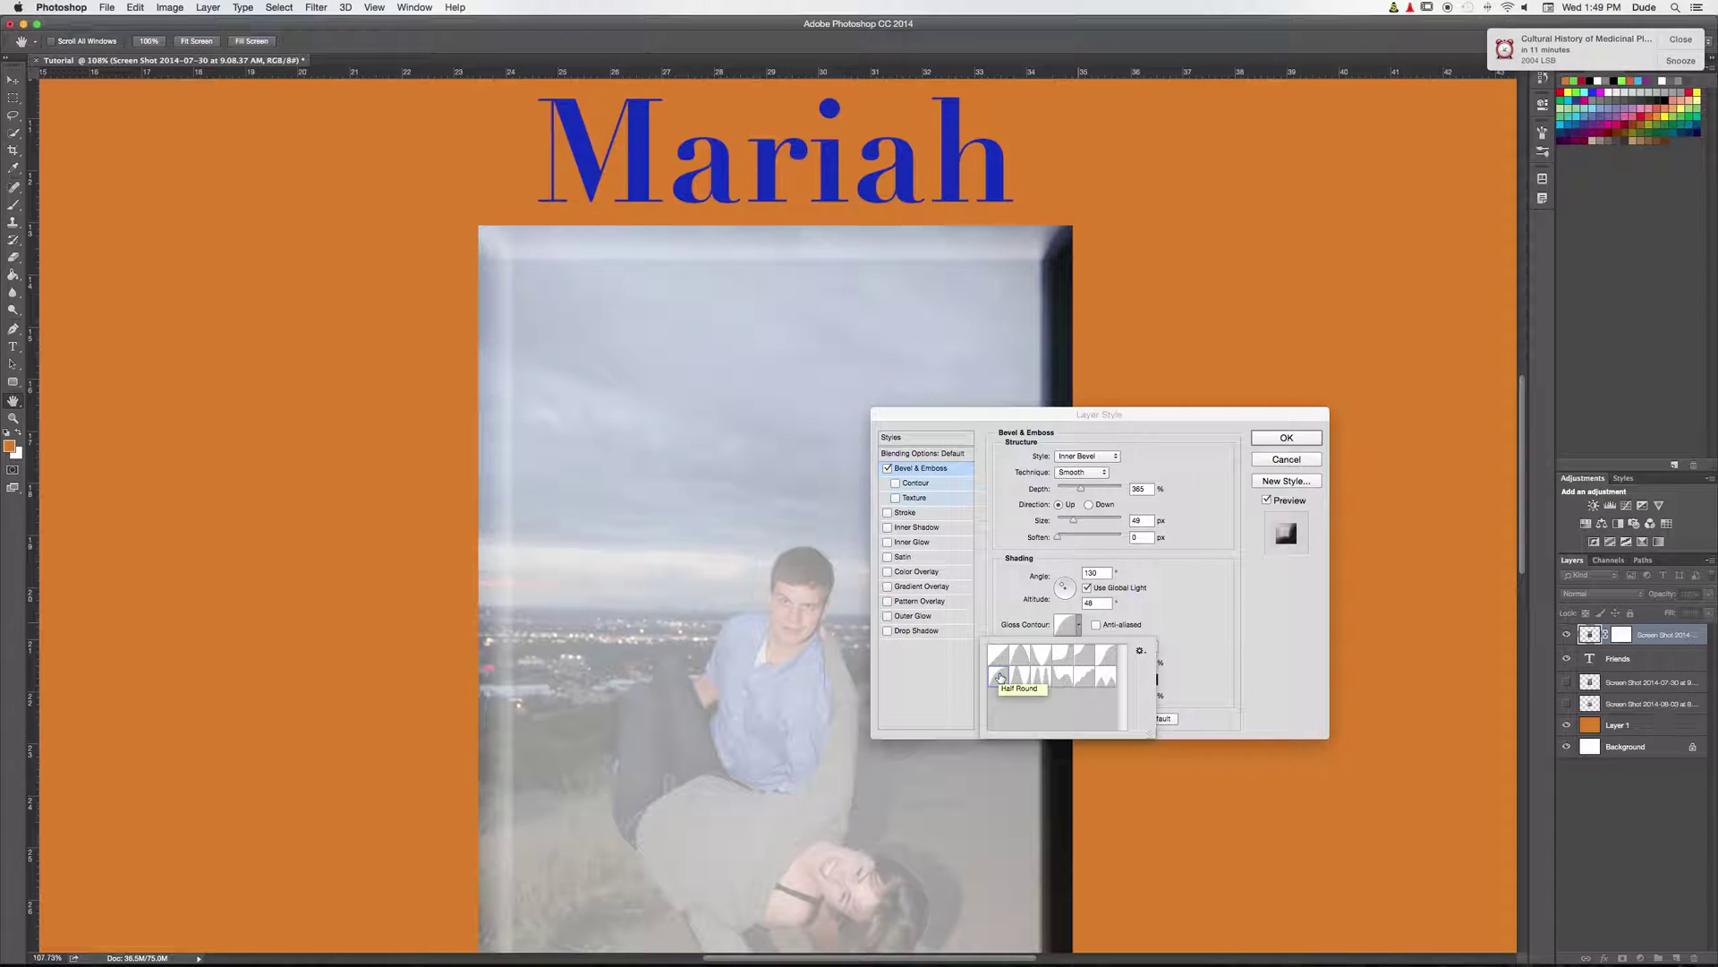
Step: Try other light directions with the Half Round contour, ending at an angle of about 127° and an altitude of 0°
left_click(1066, 588)
left_click(1065, 589)
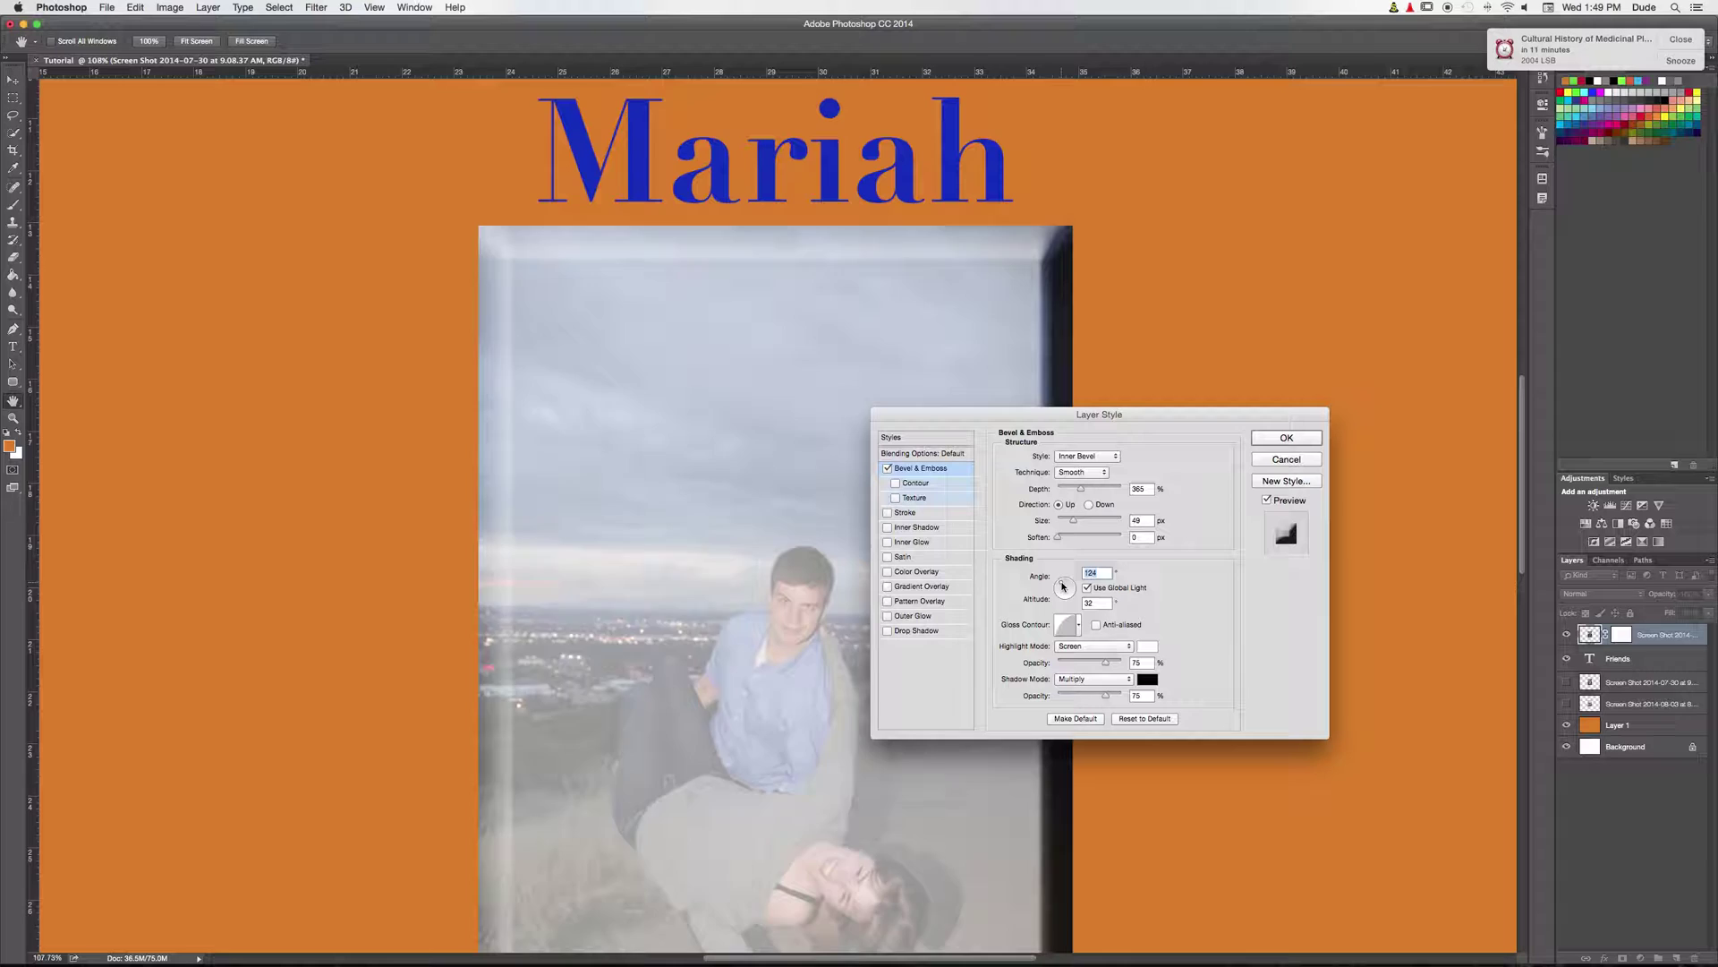
left_click(1060, 582)
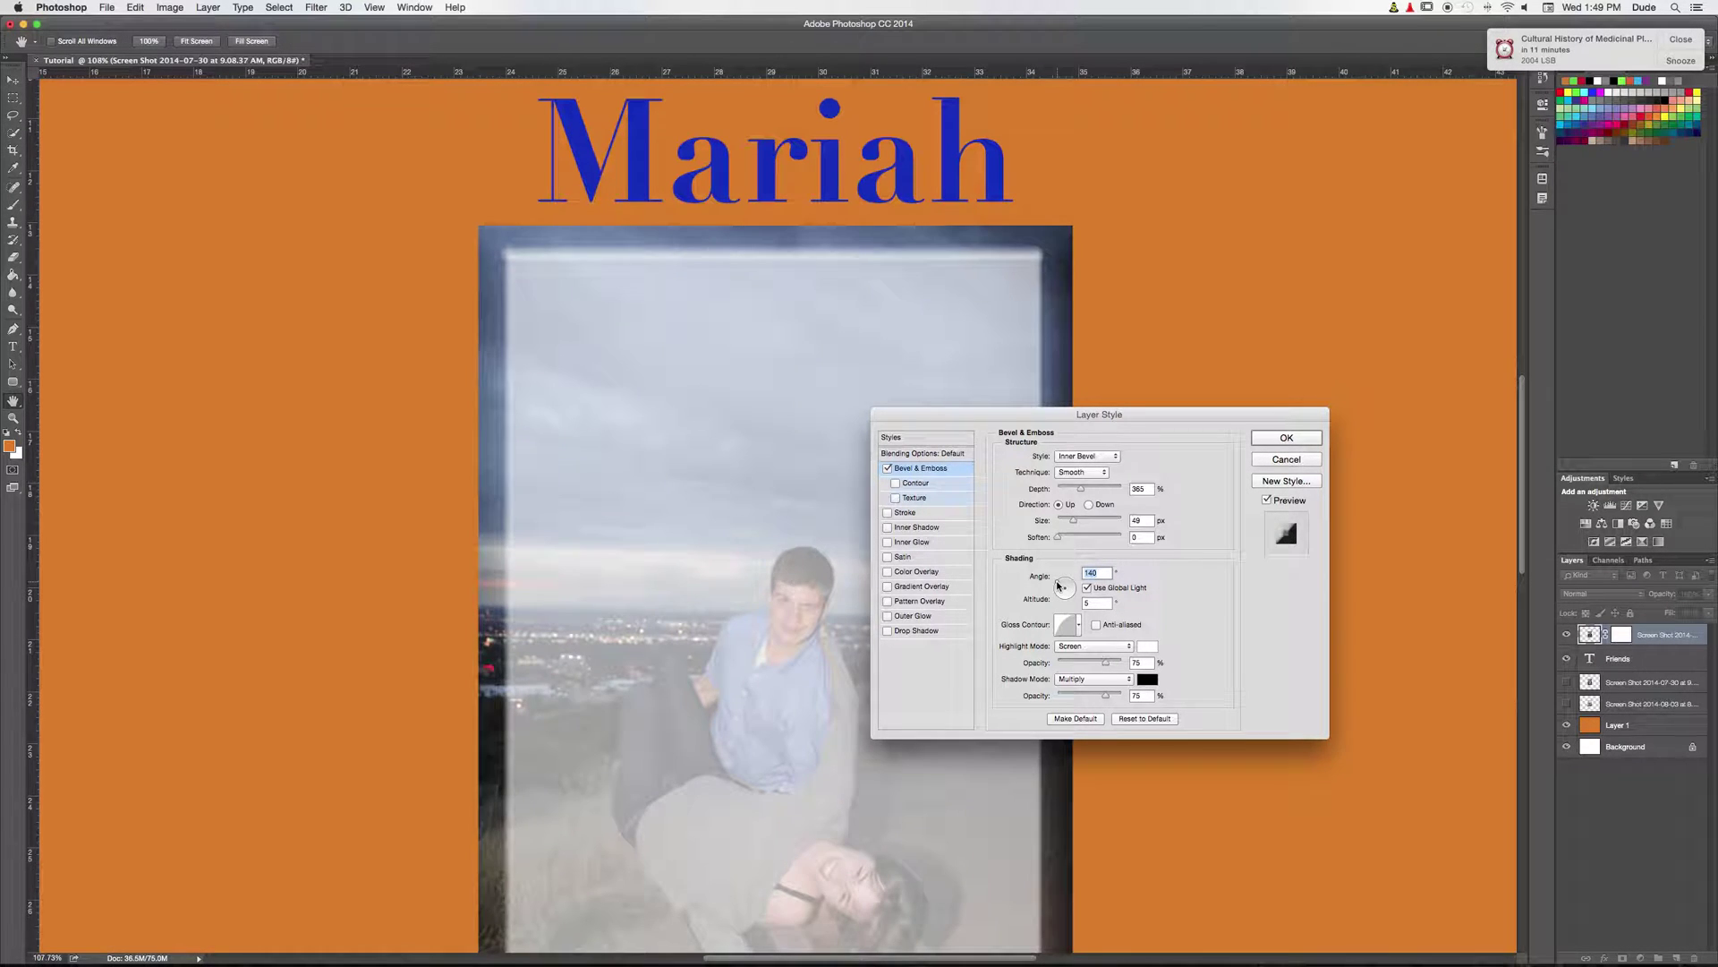
left_click(1058, 580)
left_click(1059, 580)
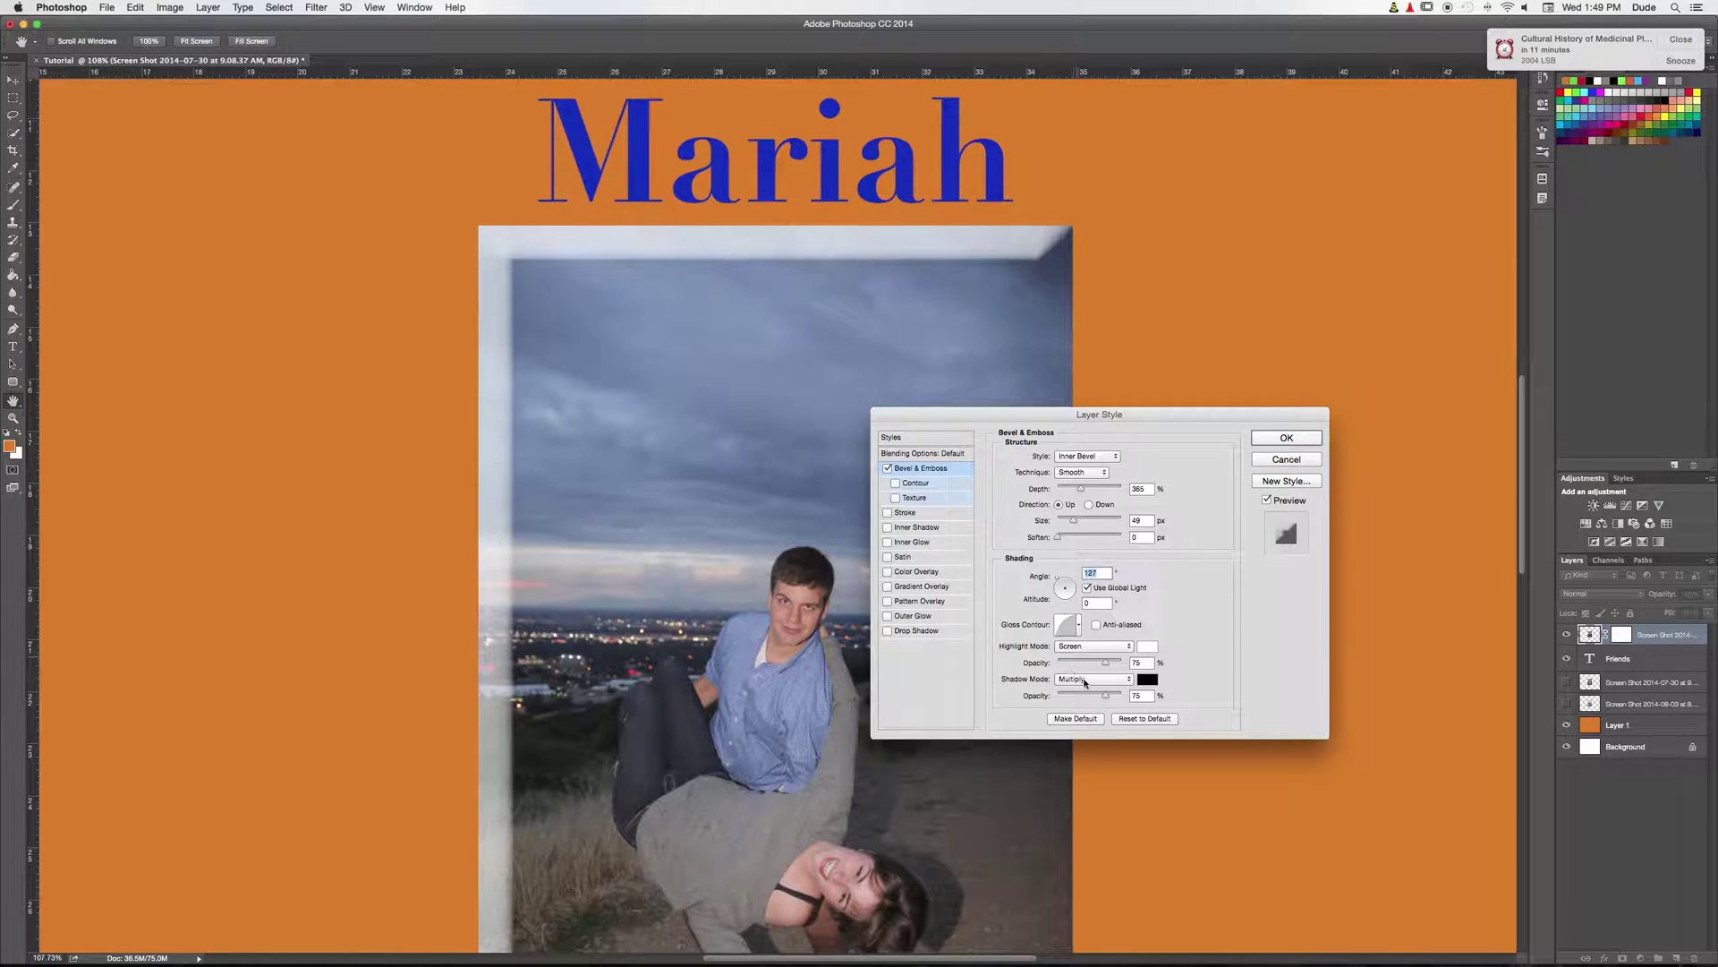
Step: Try the Sawtooth 1 gloss contour, view its curve in the Contour Editor, and return to the linear contour
left_click(1081, 624)
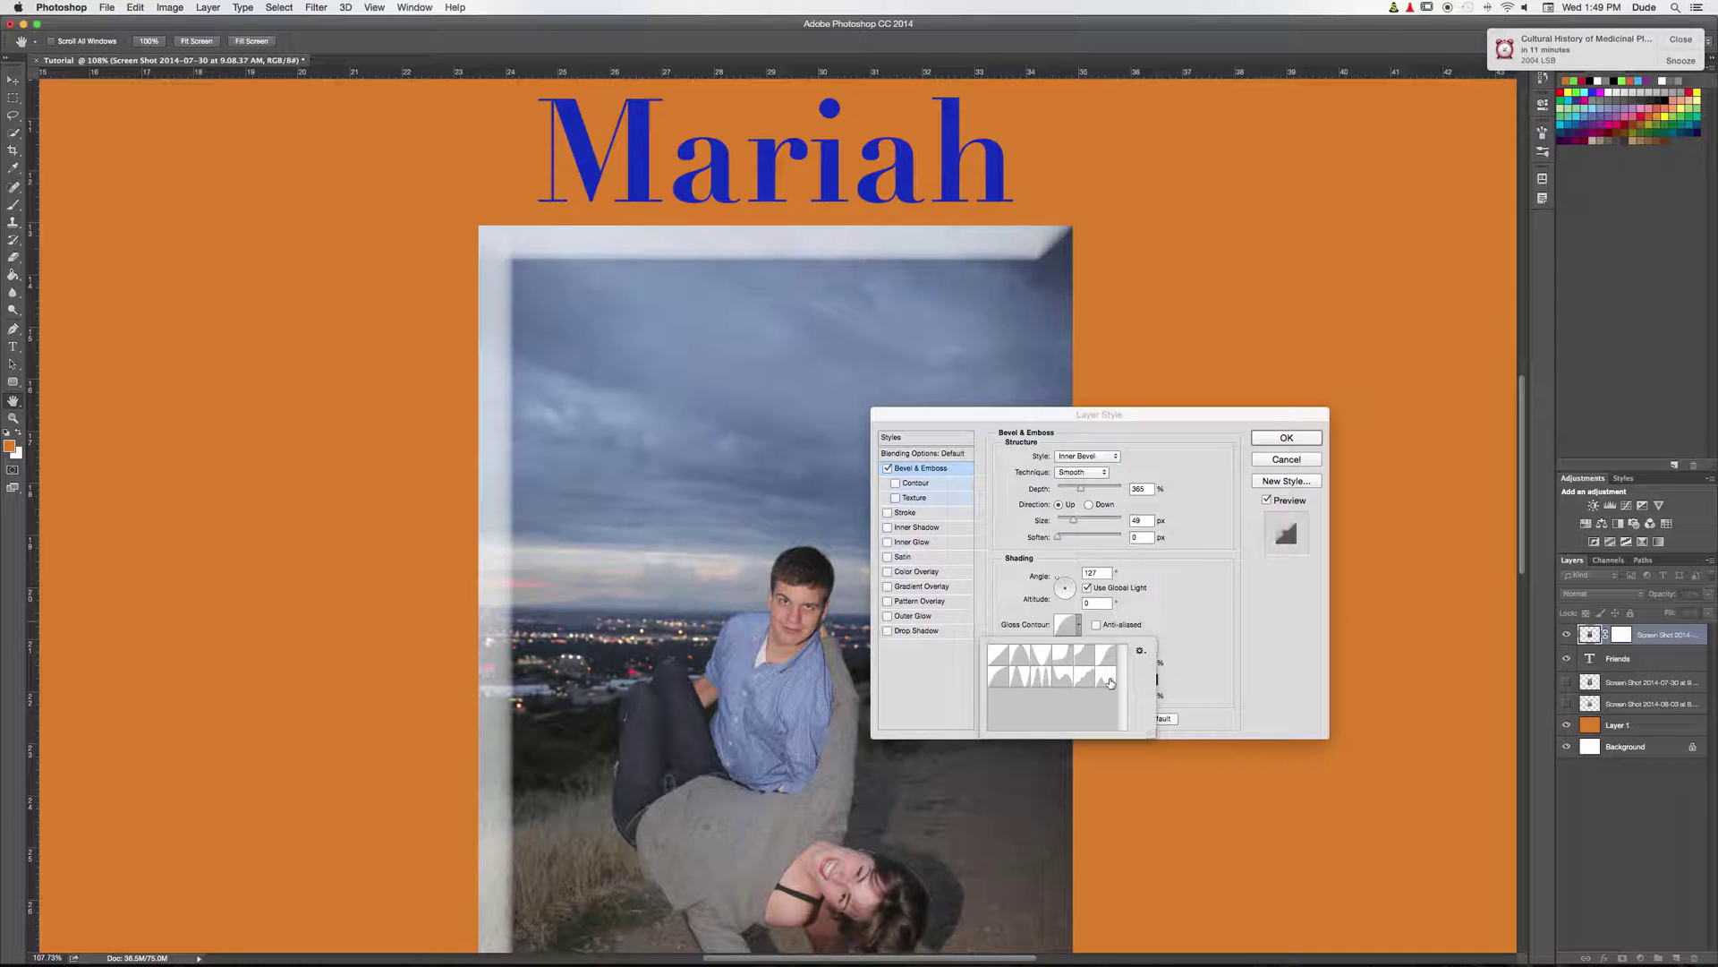
left_click(1108, 679)
left_click(1065, 625)
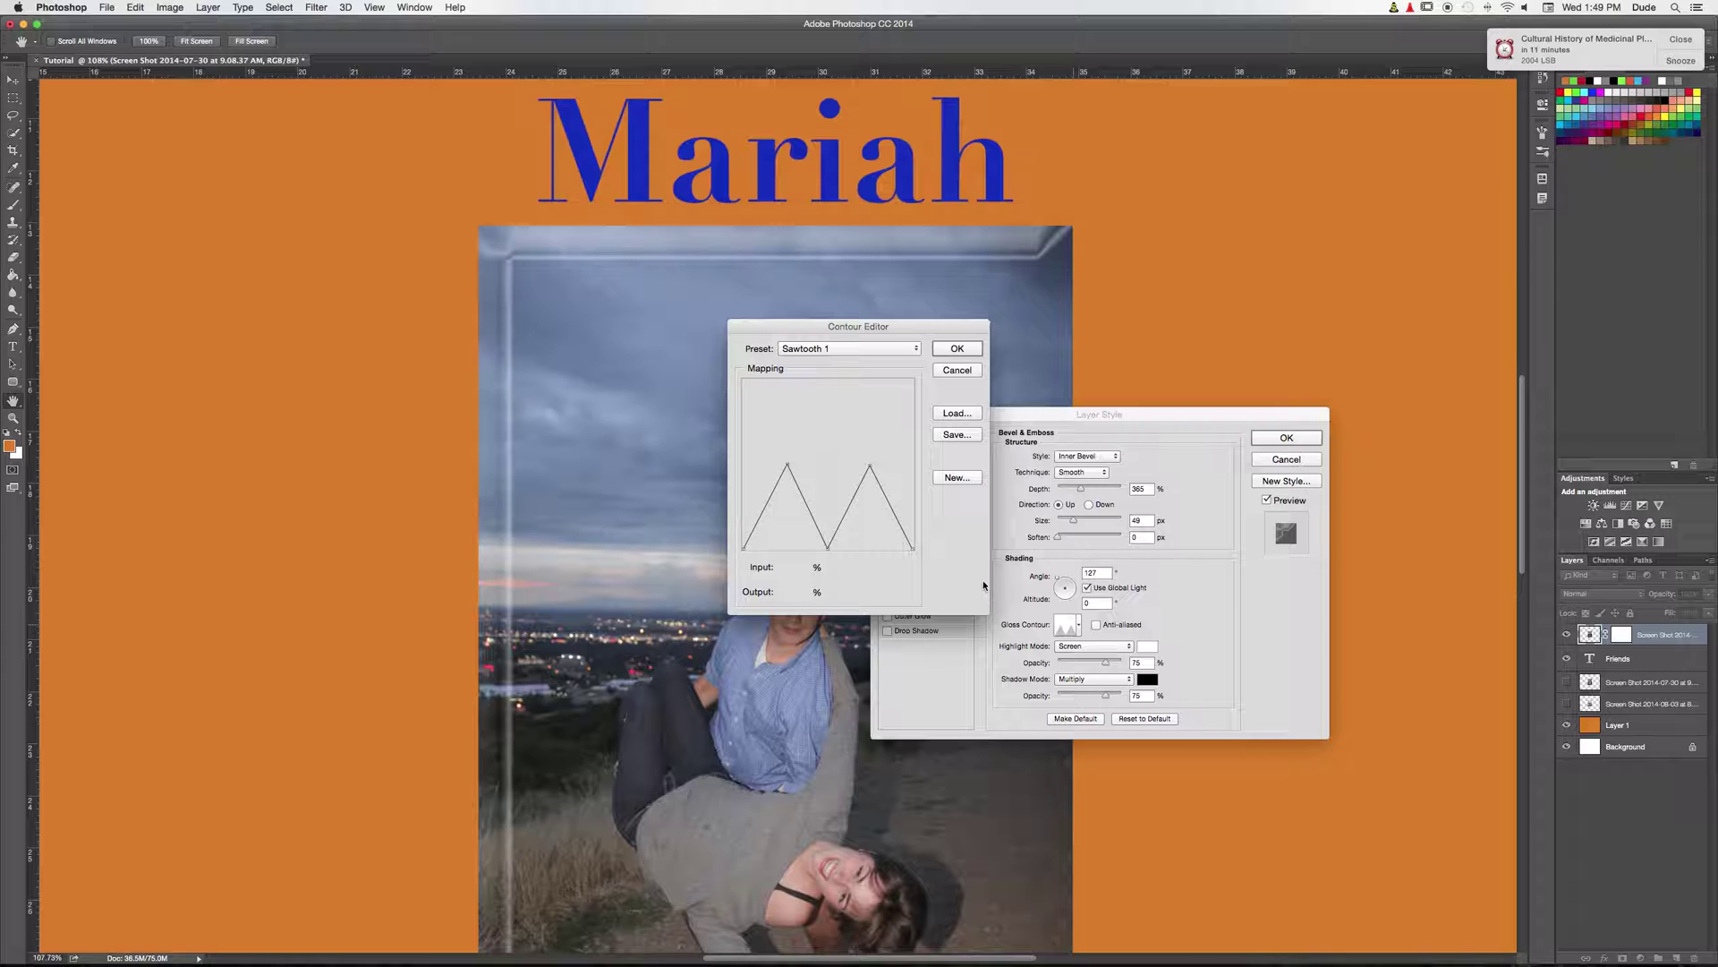
left_click(954, 370)
left_click(1079, 627)
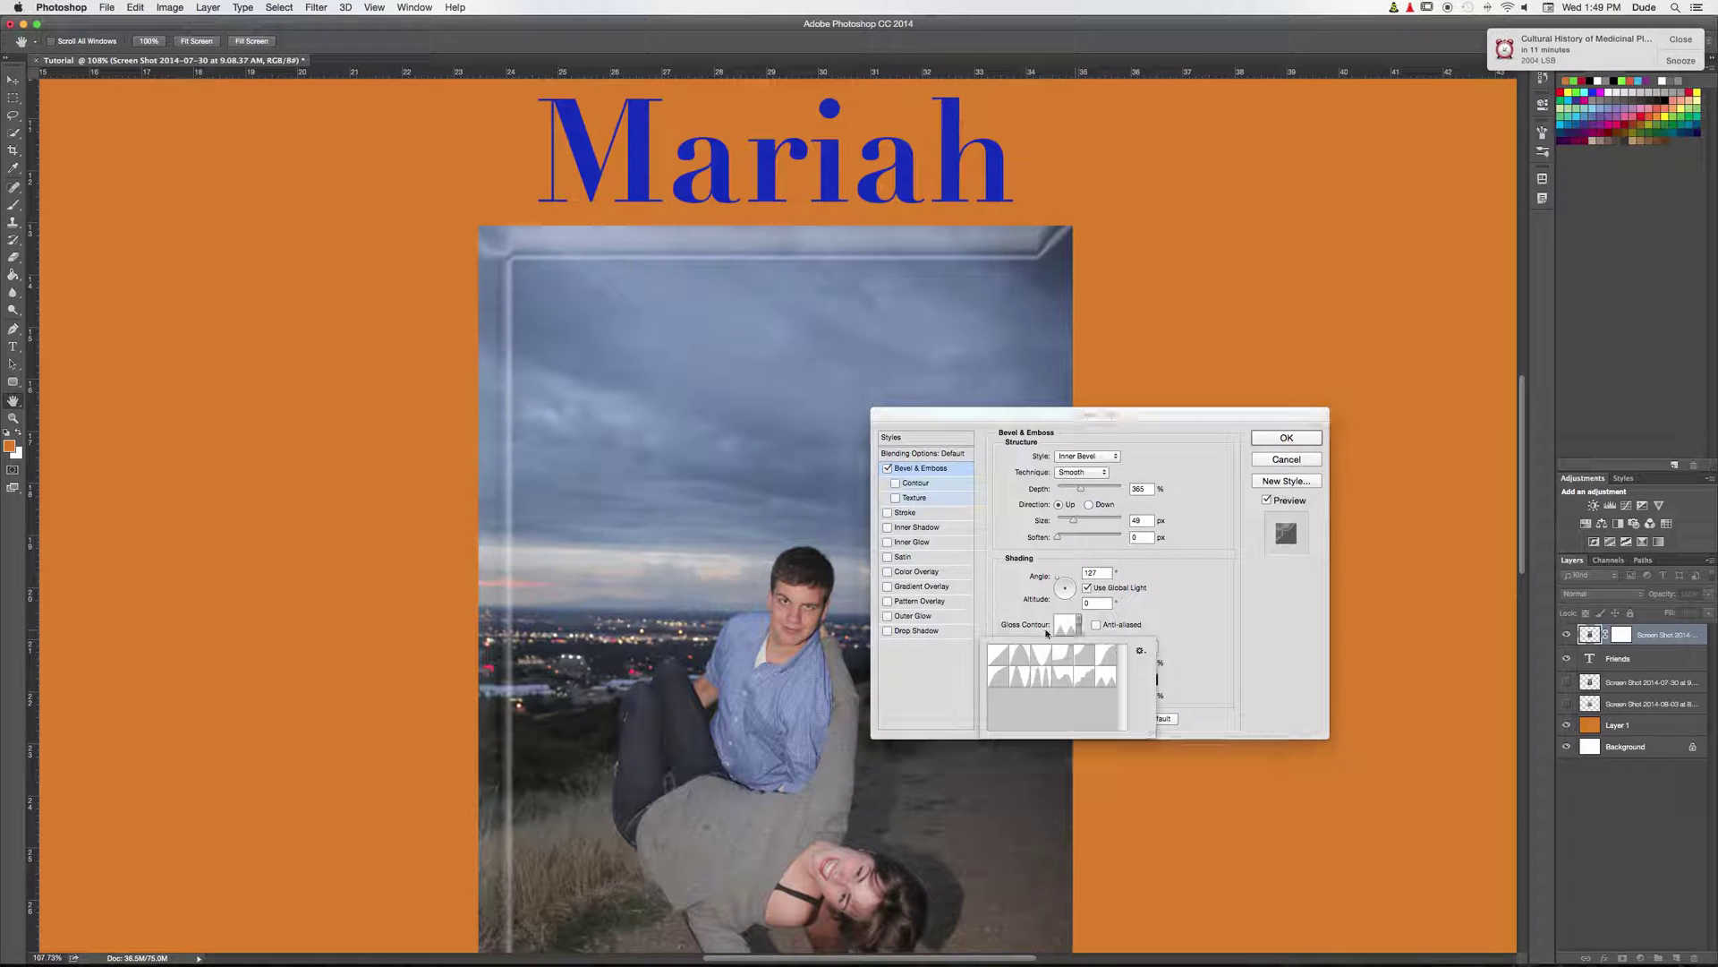
left_click(1002, 655)
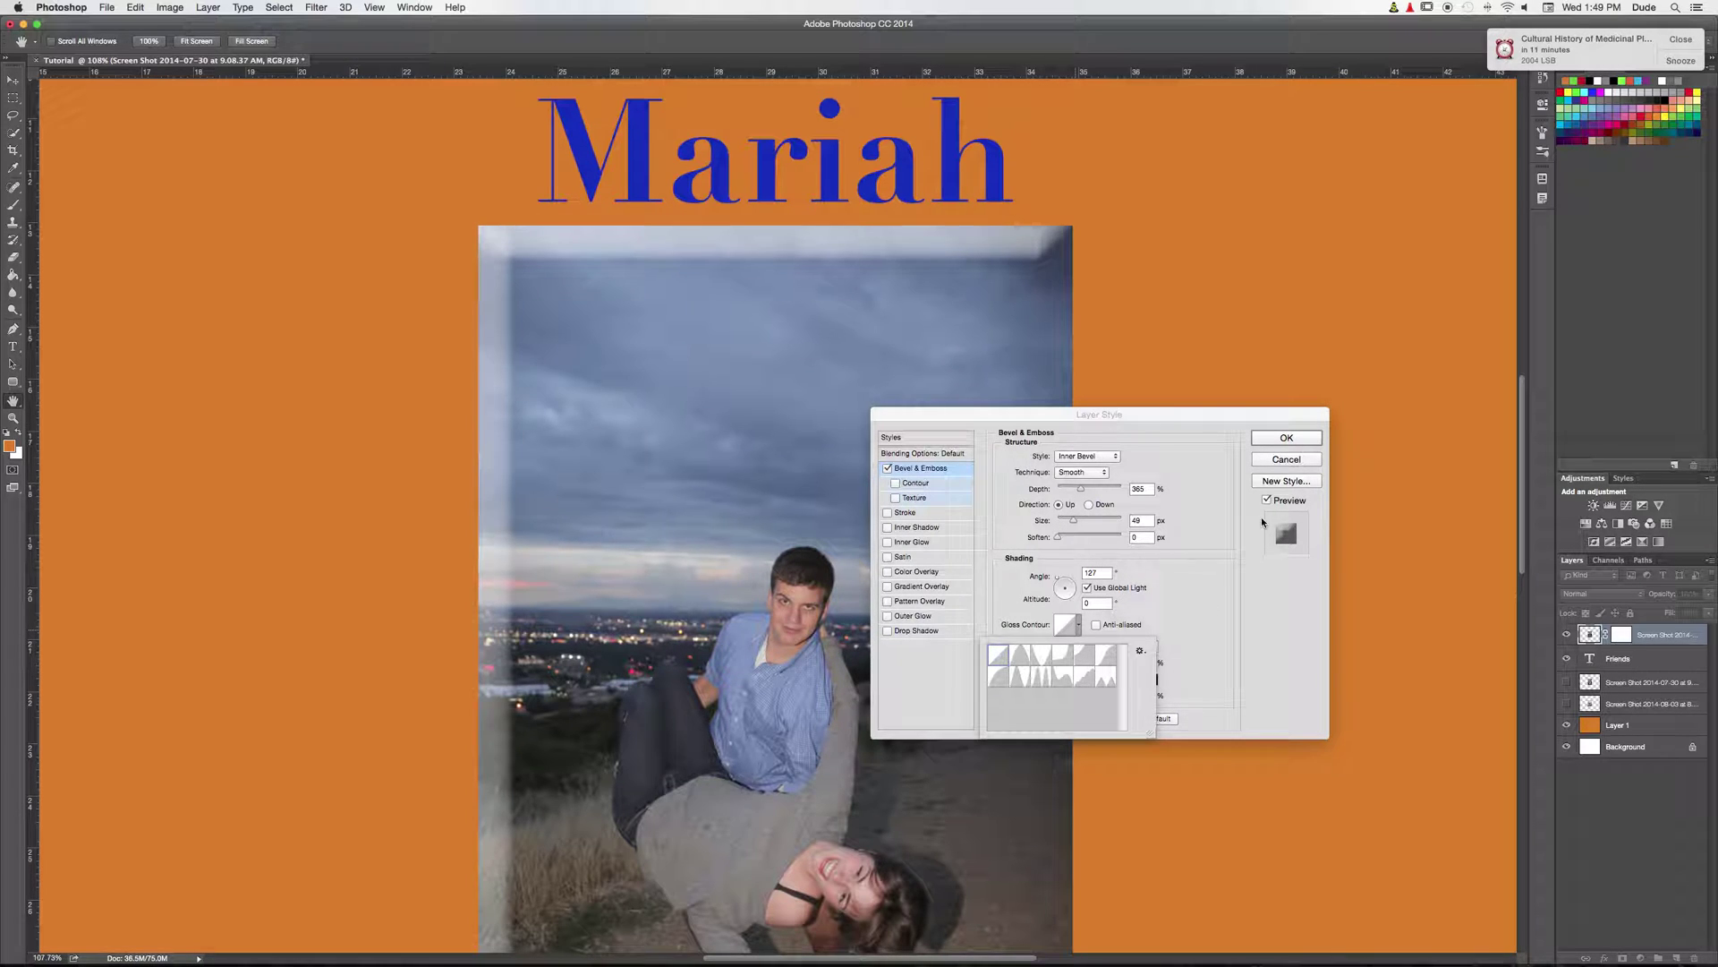
Step: Set the bevel's light to an angle of about 135° and an altitude of 32°, and apply the layer style
left_click(1102, 592)
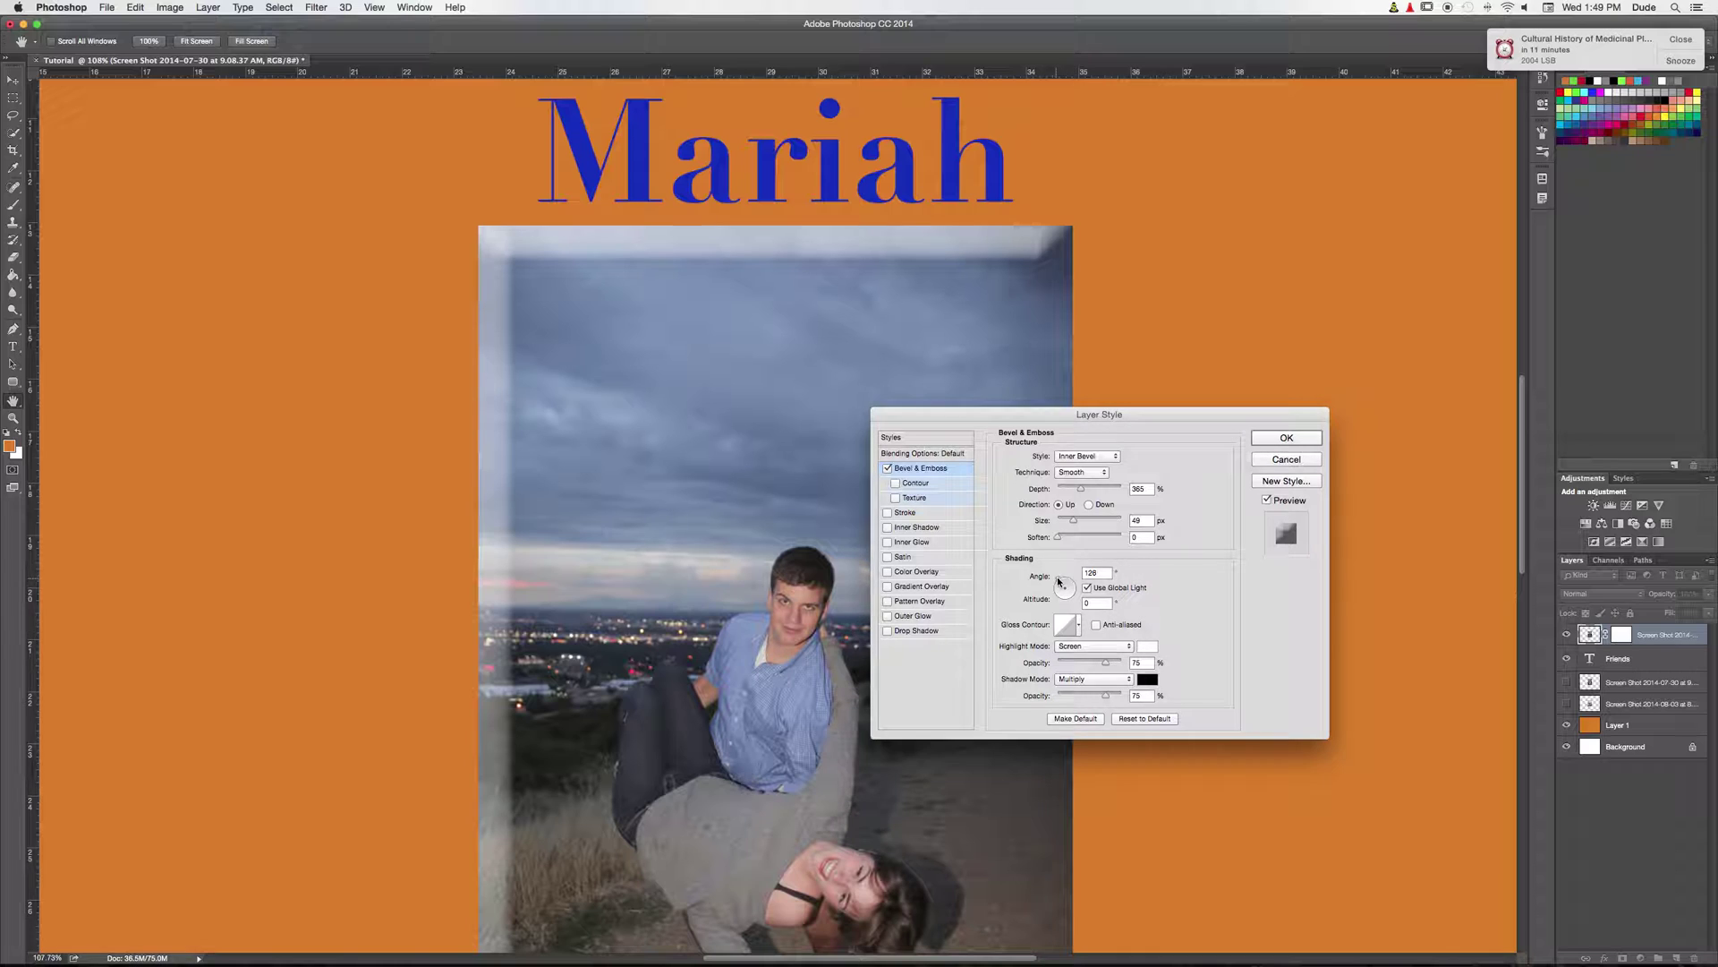
left_click(1061, 583)
left_click_drag(1062, 586, 1063, 588)
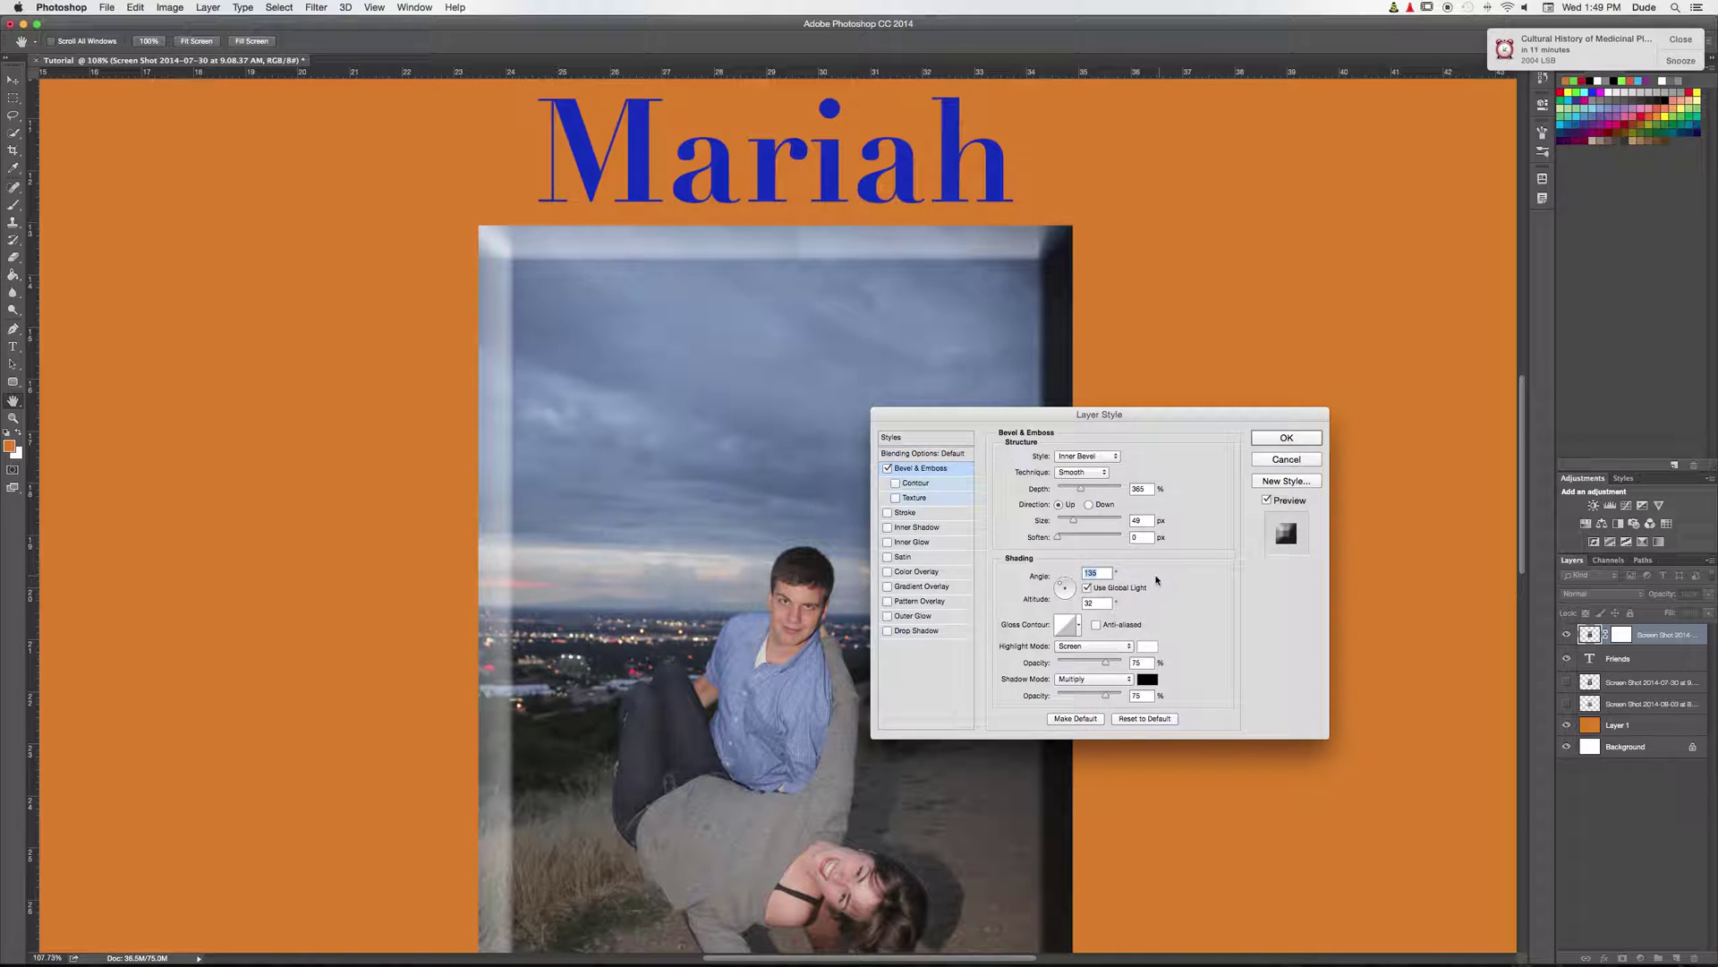
left_click(1282, 439)
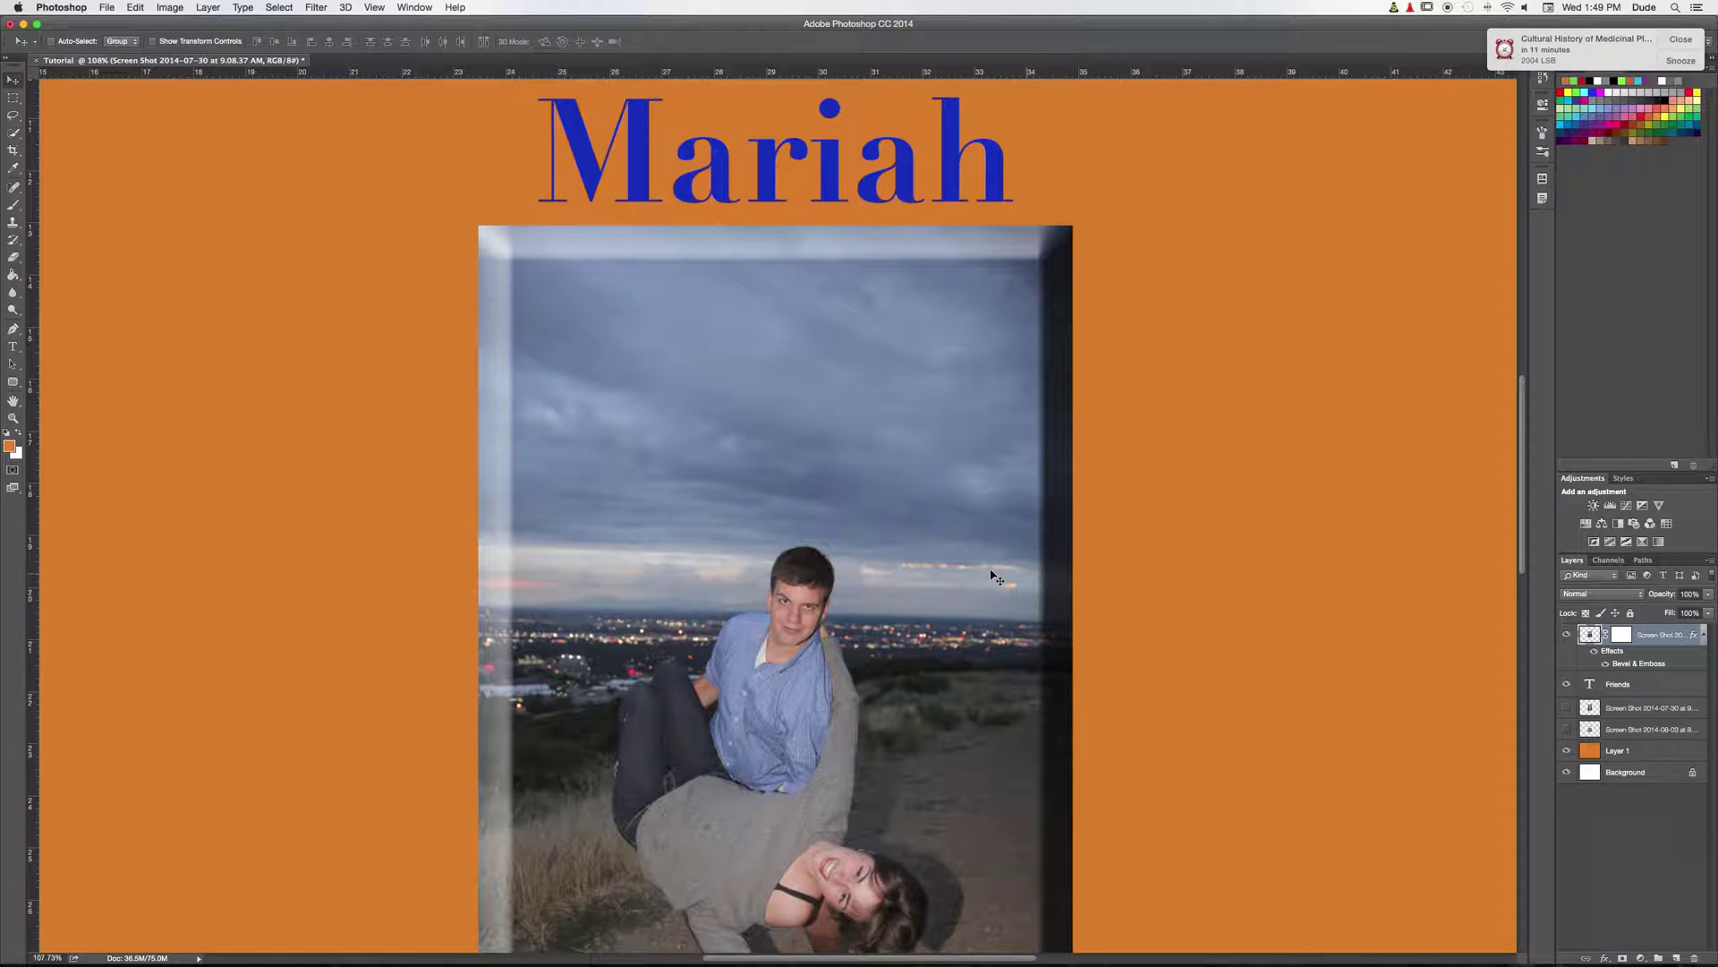
Step: Add a Drop Shadow effect to the masked photo layer, keeping the whole photo edge in view beside the settings dialog
scroll(960, 575, "down", 3)
scroll(960, 575, "down", 2)
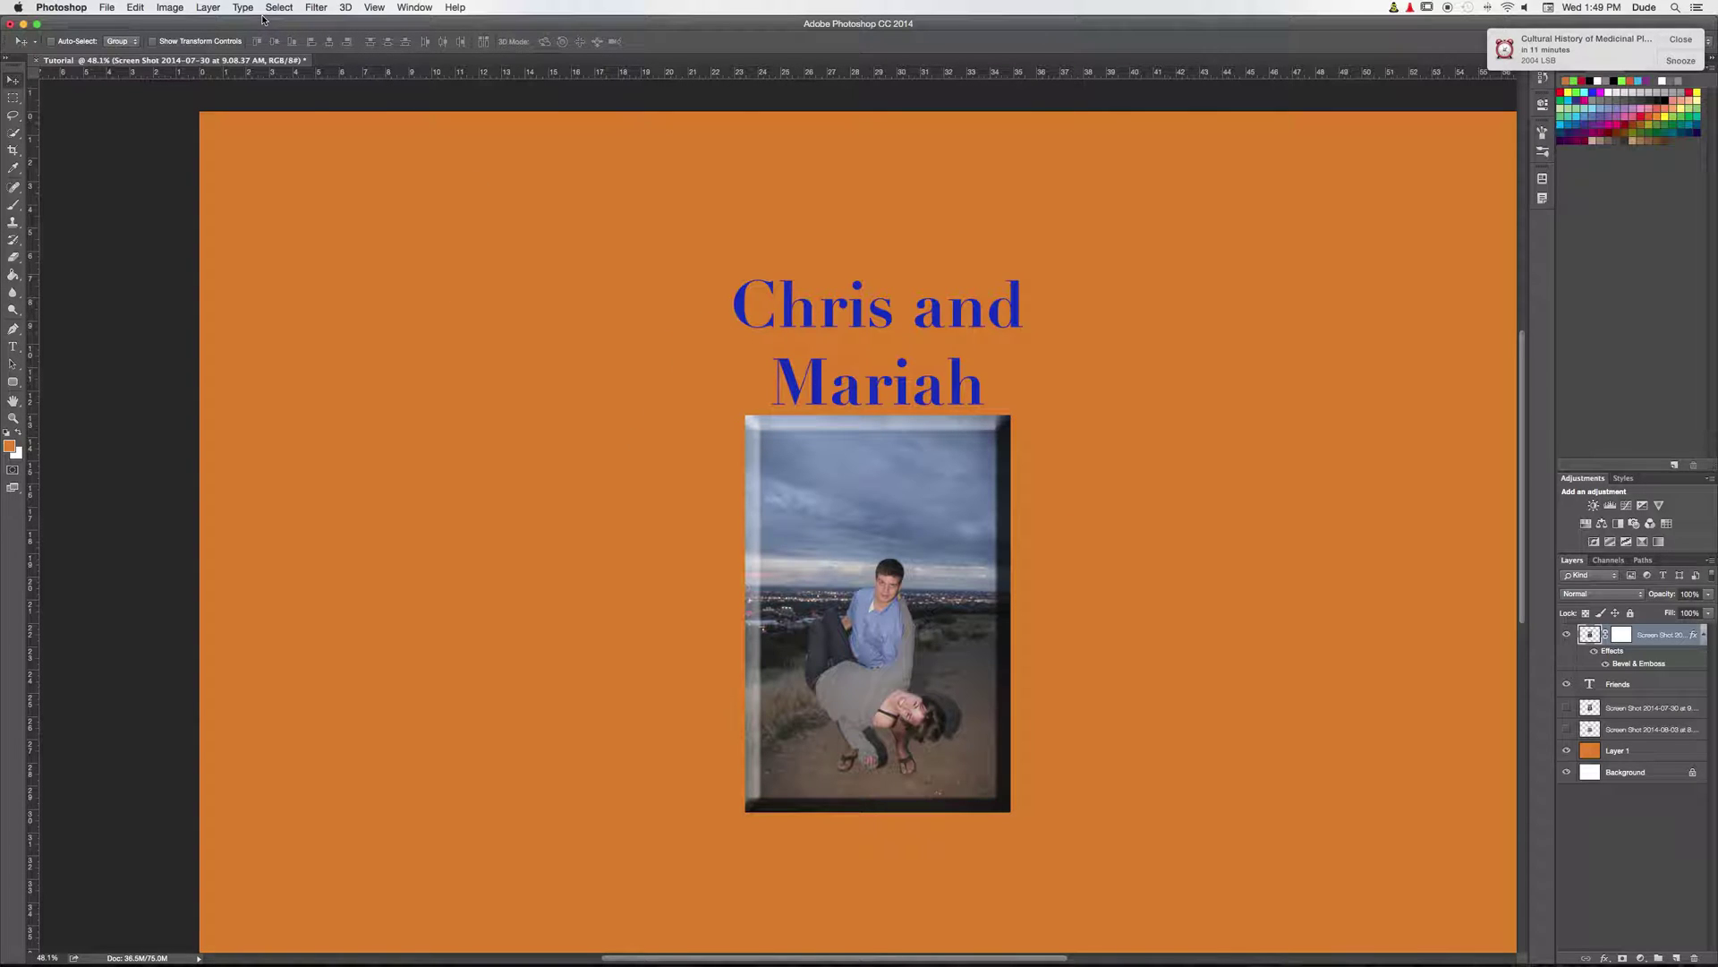
left_click(211, 8)
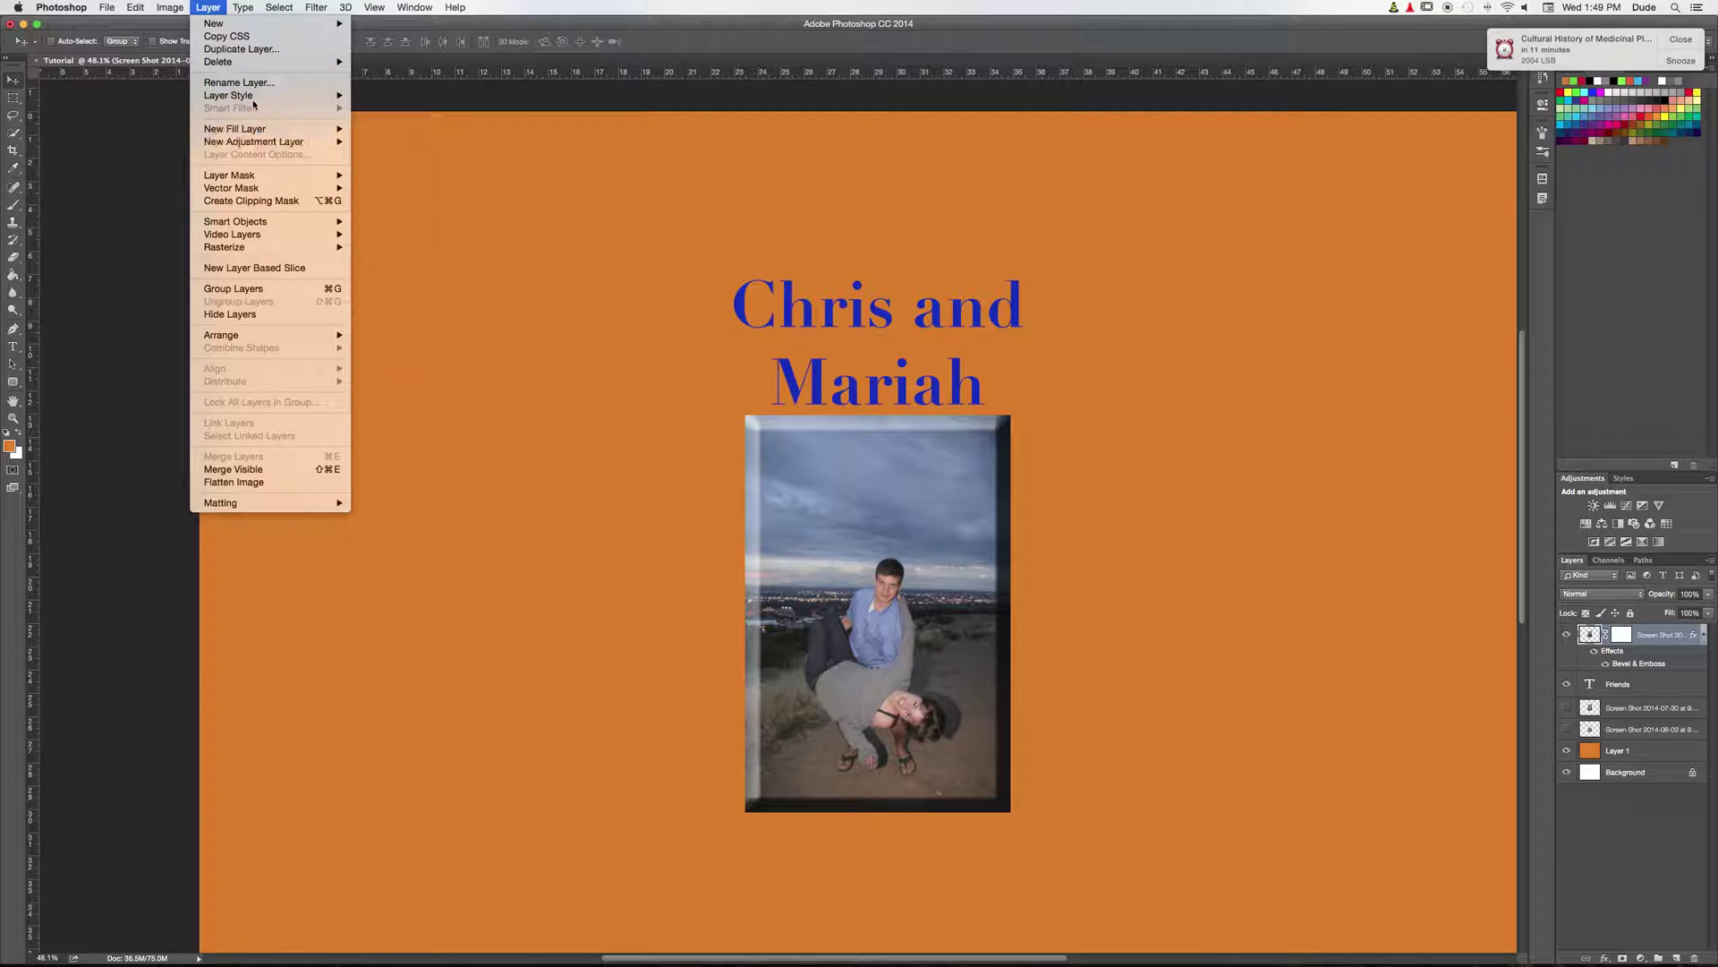
mouse_move(262, 96)
left_click(426, 232)
left_click_drag(1073, 413, 1306, 385)
scroll(761, 479, "up", 5)
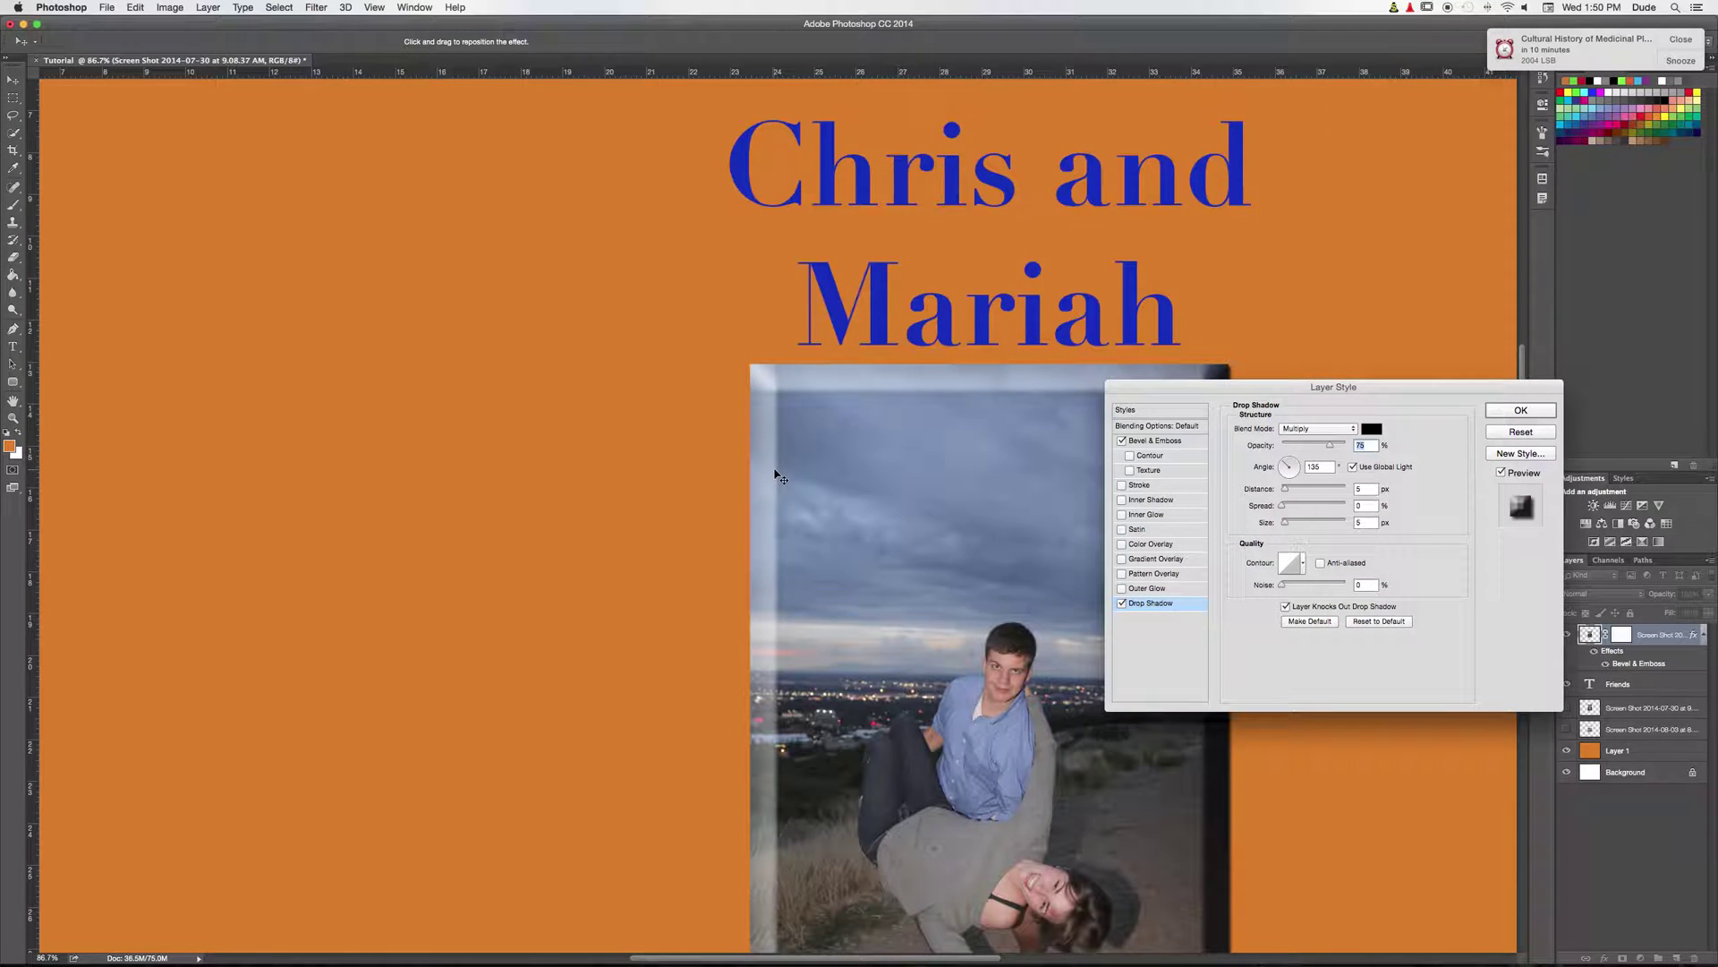
scroll(776, 475, "right", 8)
scroll(759, 477, "down", 5)
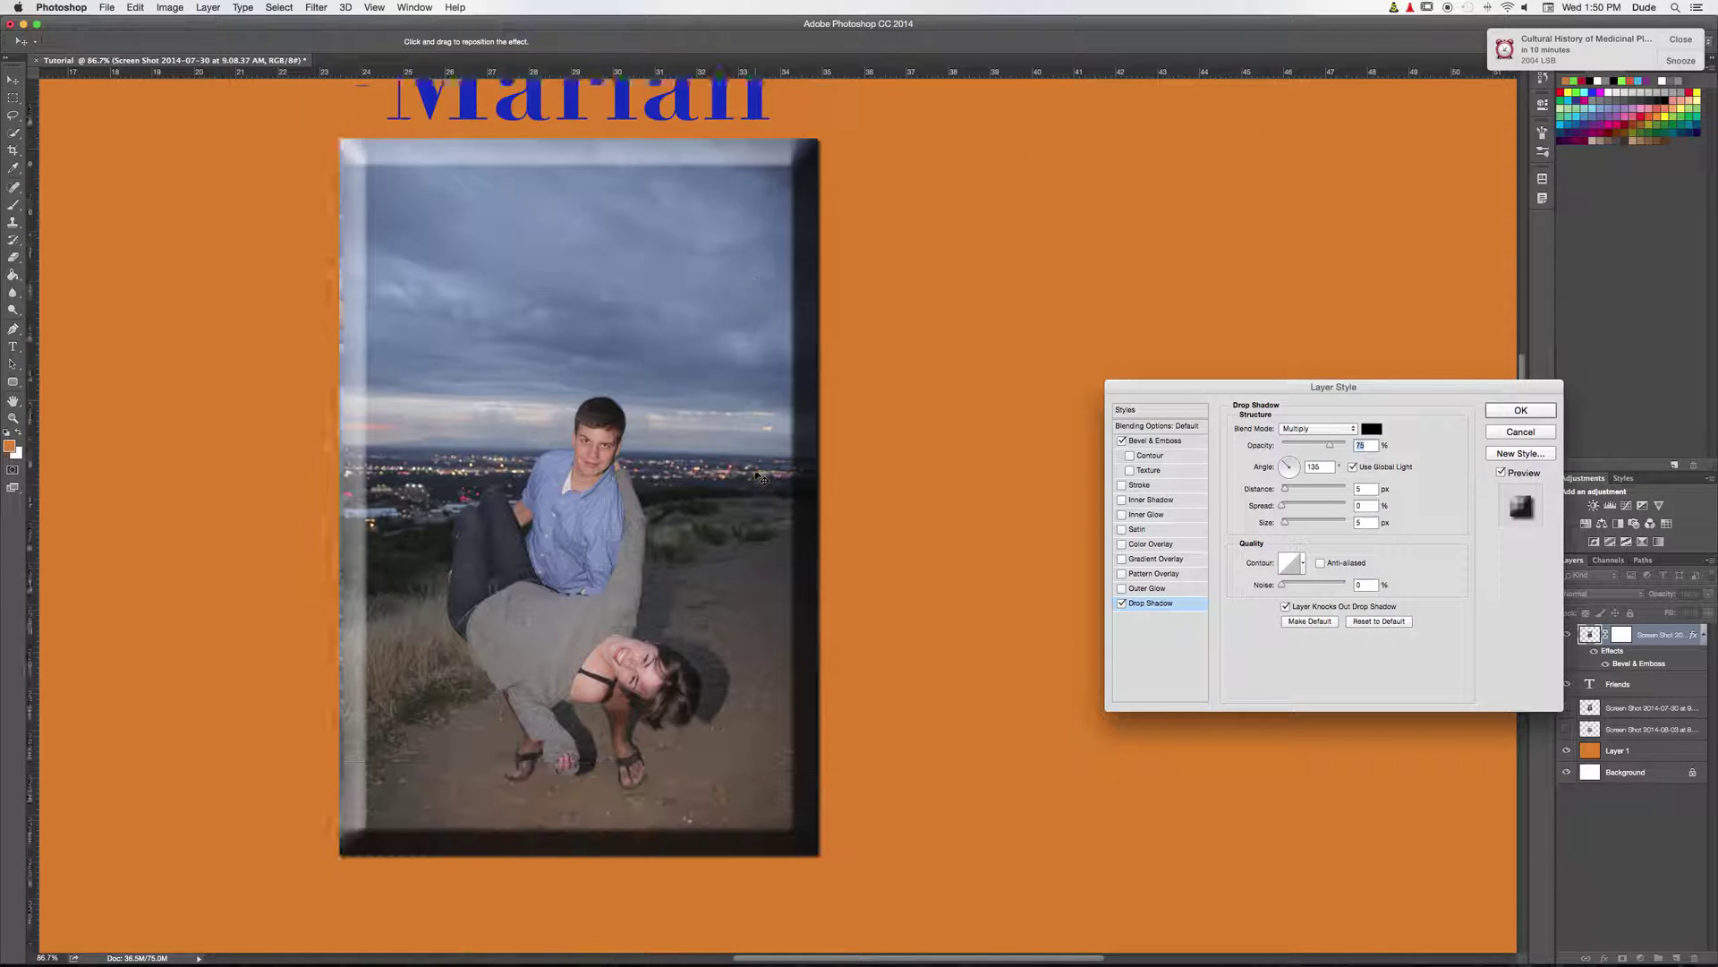
scroll(755, 469, "down", 2)
scroll(754, 469, "up", 4)
scroll(752, 467, "up", 1)
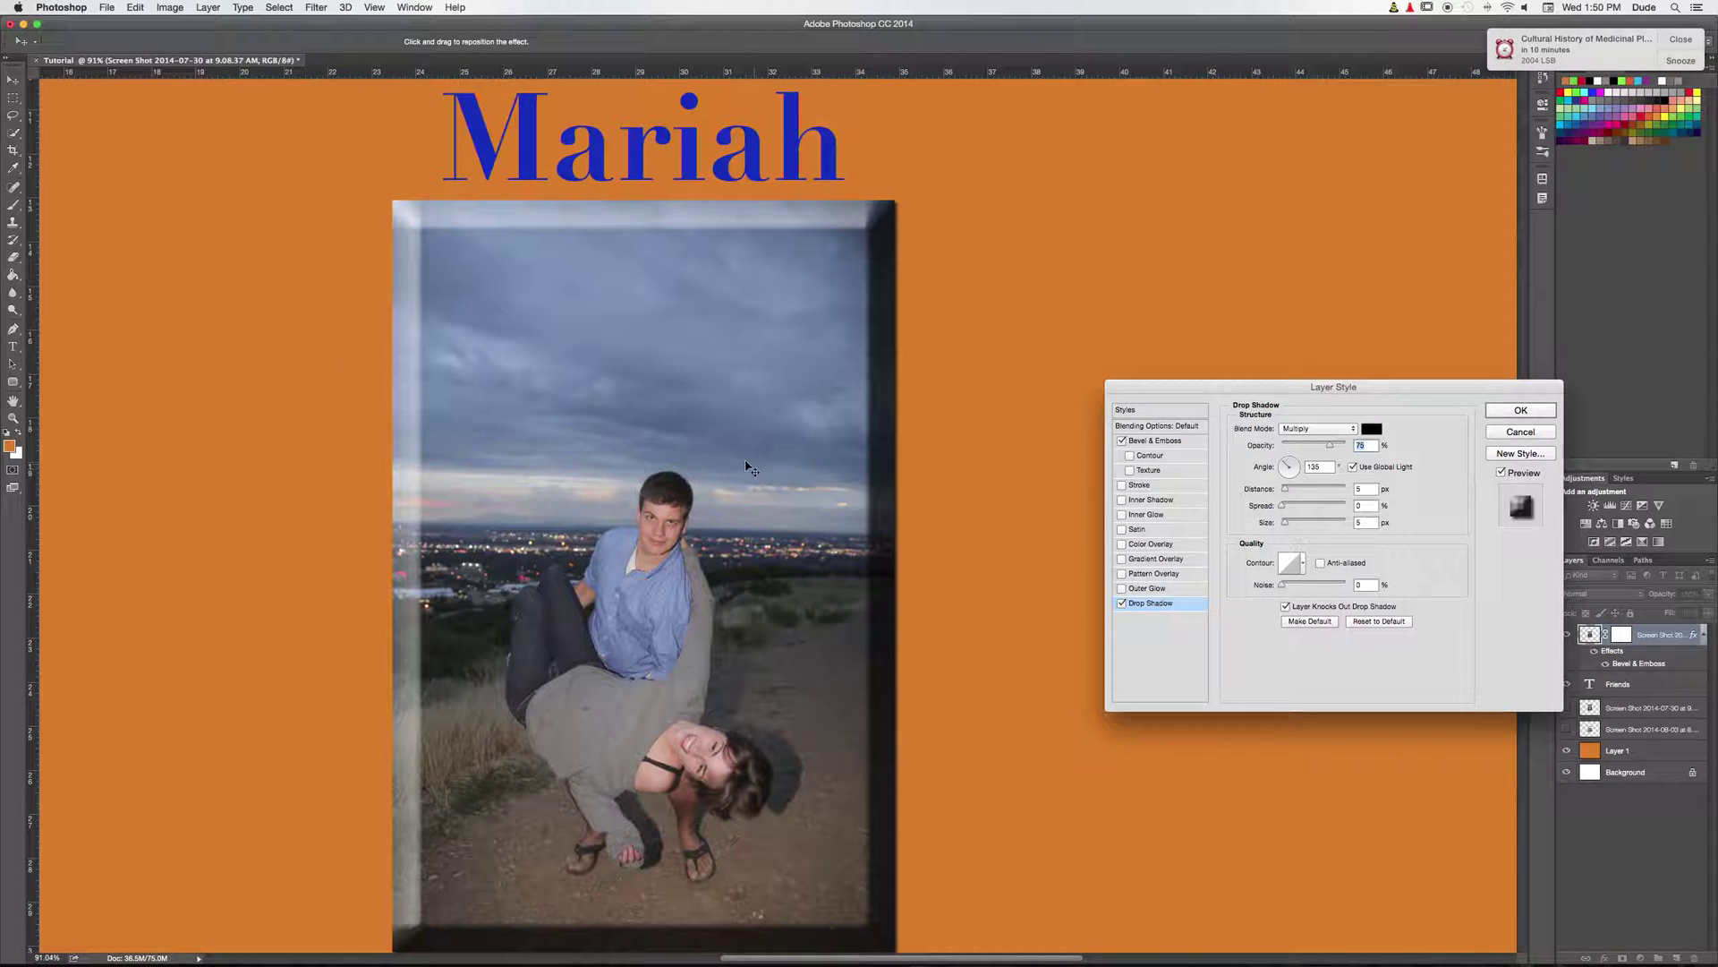
left_click_drag(1313, 389, 1228, 379)
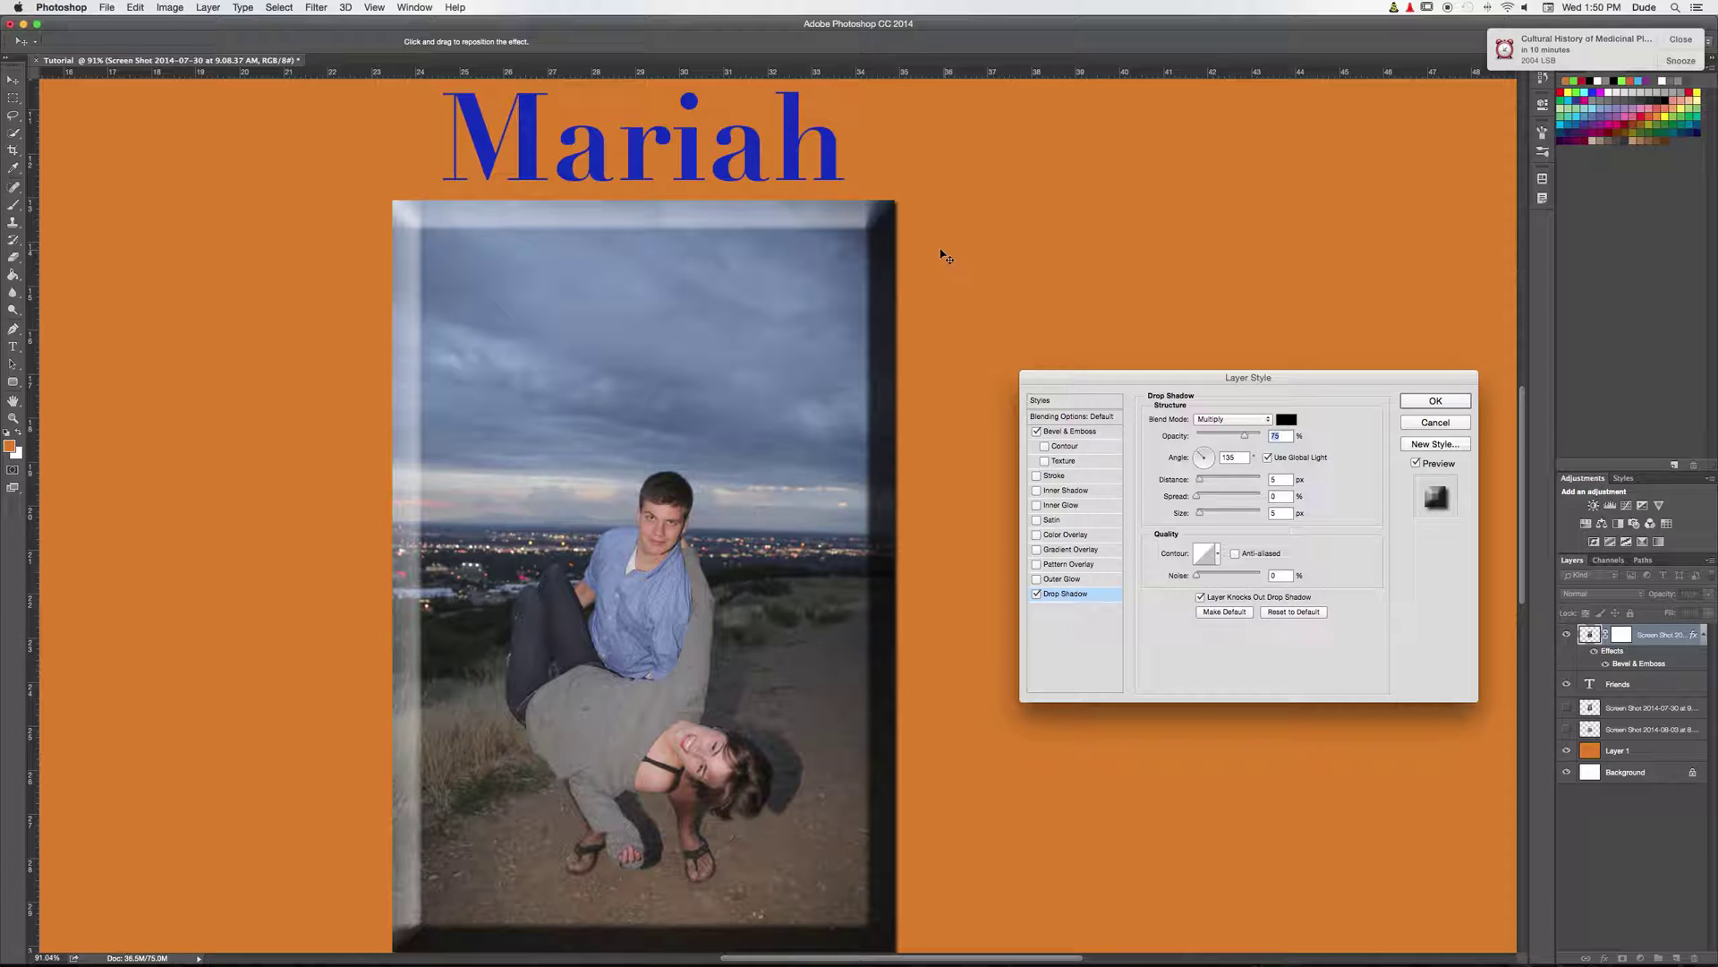
Step: Toggle the effect preview repeatedly to compare the photo's edge with and without the drop shadow
left_click(1417, 463)
left_click(1417, 463)
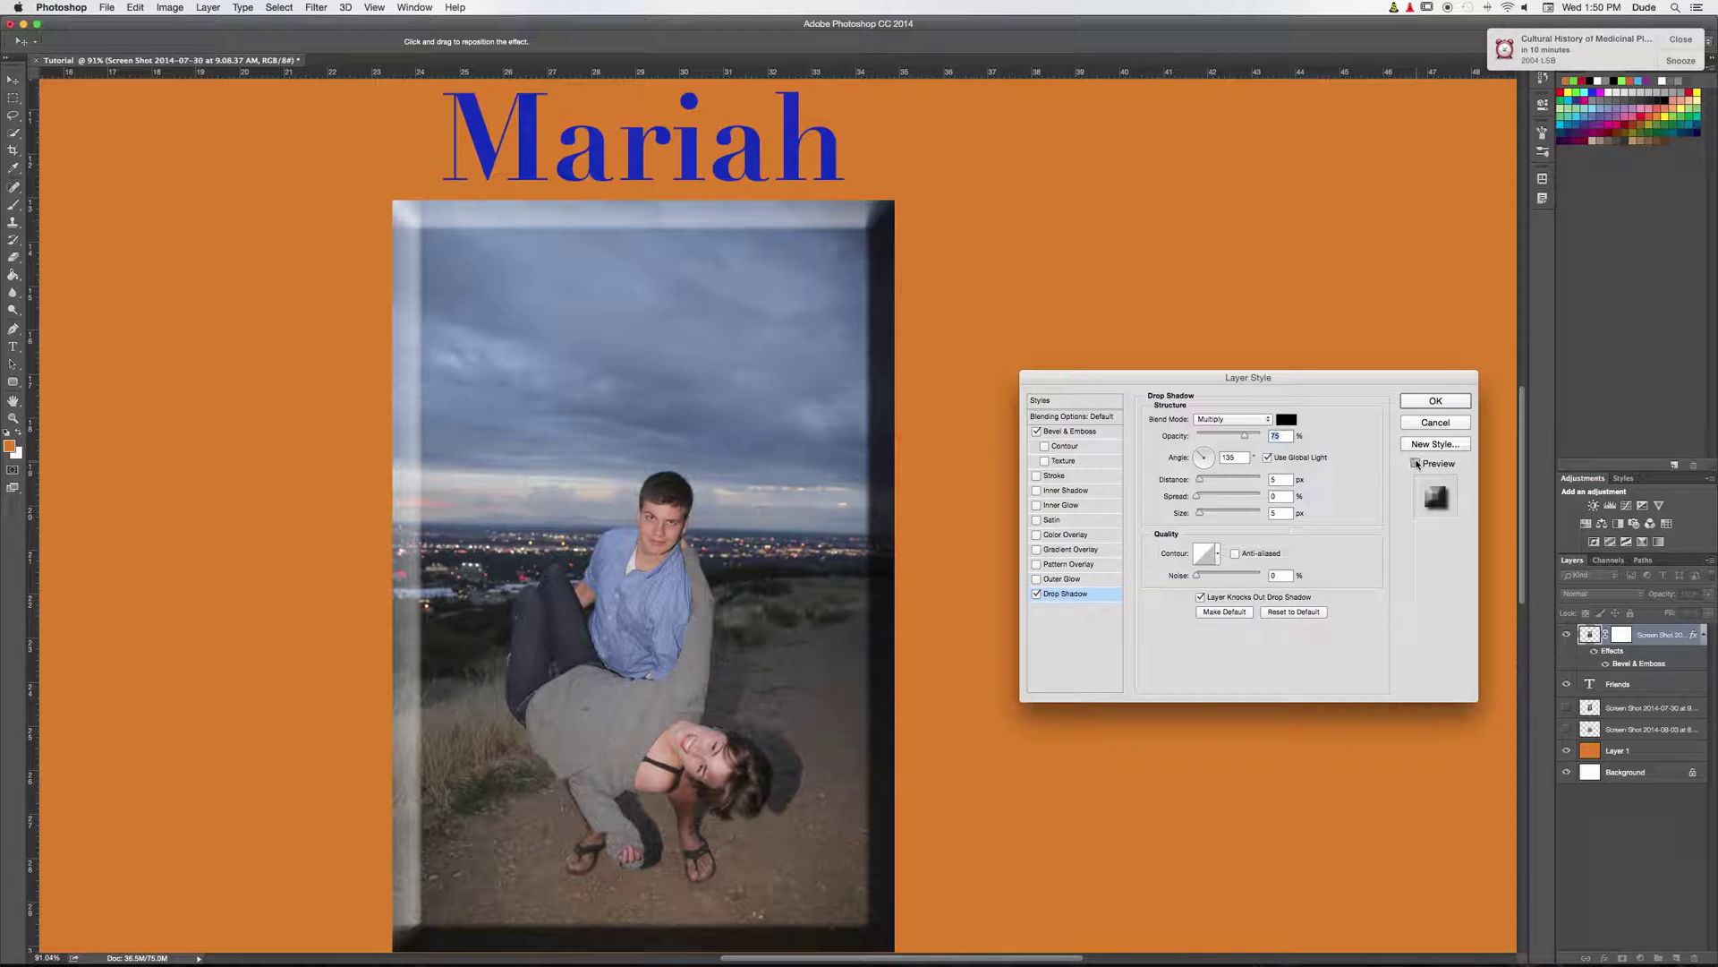
left_click(1417, 464)
left_click(1417, 464)
left_click(1417, 464)
left_click(1417, 463)
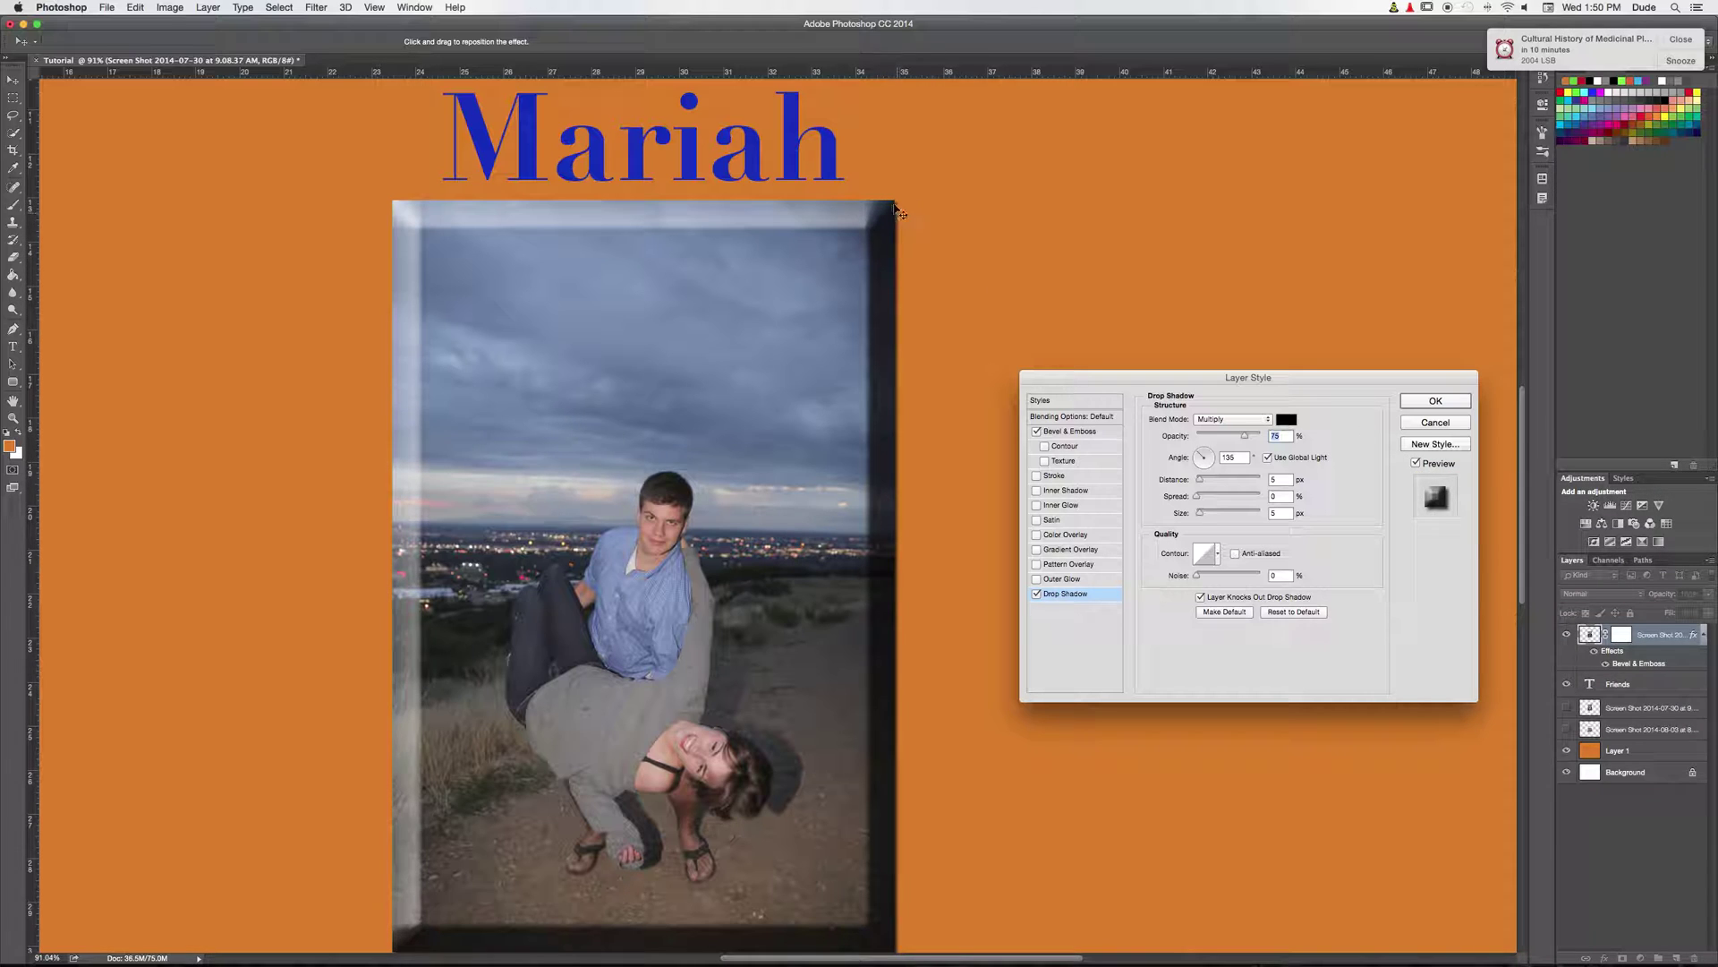
Step: Compare the photo with and without the drop shadow by switching the effect preview off and on
left_click(1417, 464)
left_click(1417, 464)
left_click(1417, 464)
left_click(1417, 464)
left_click(1416, 464)
left_click(1416, 464)
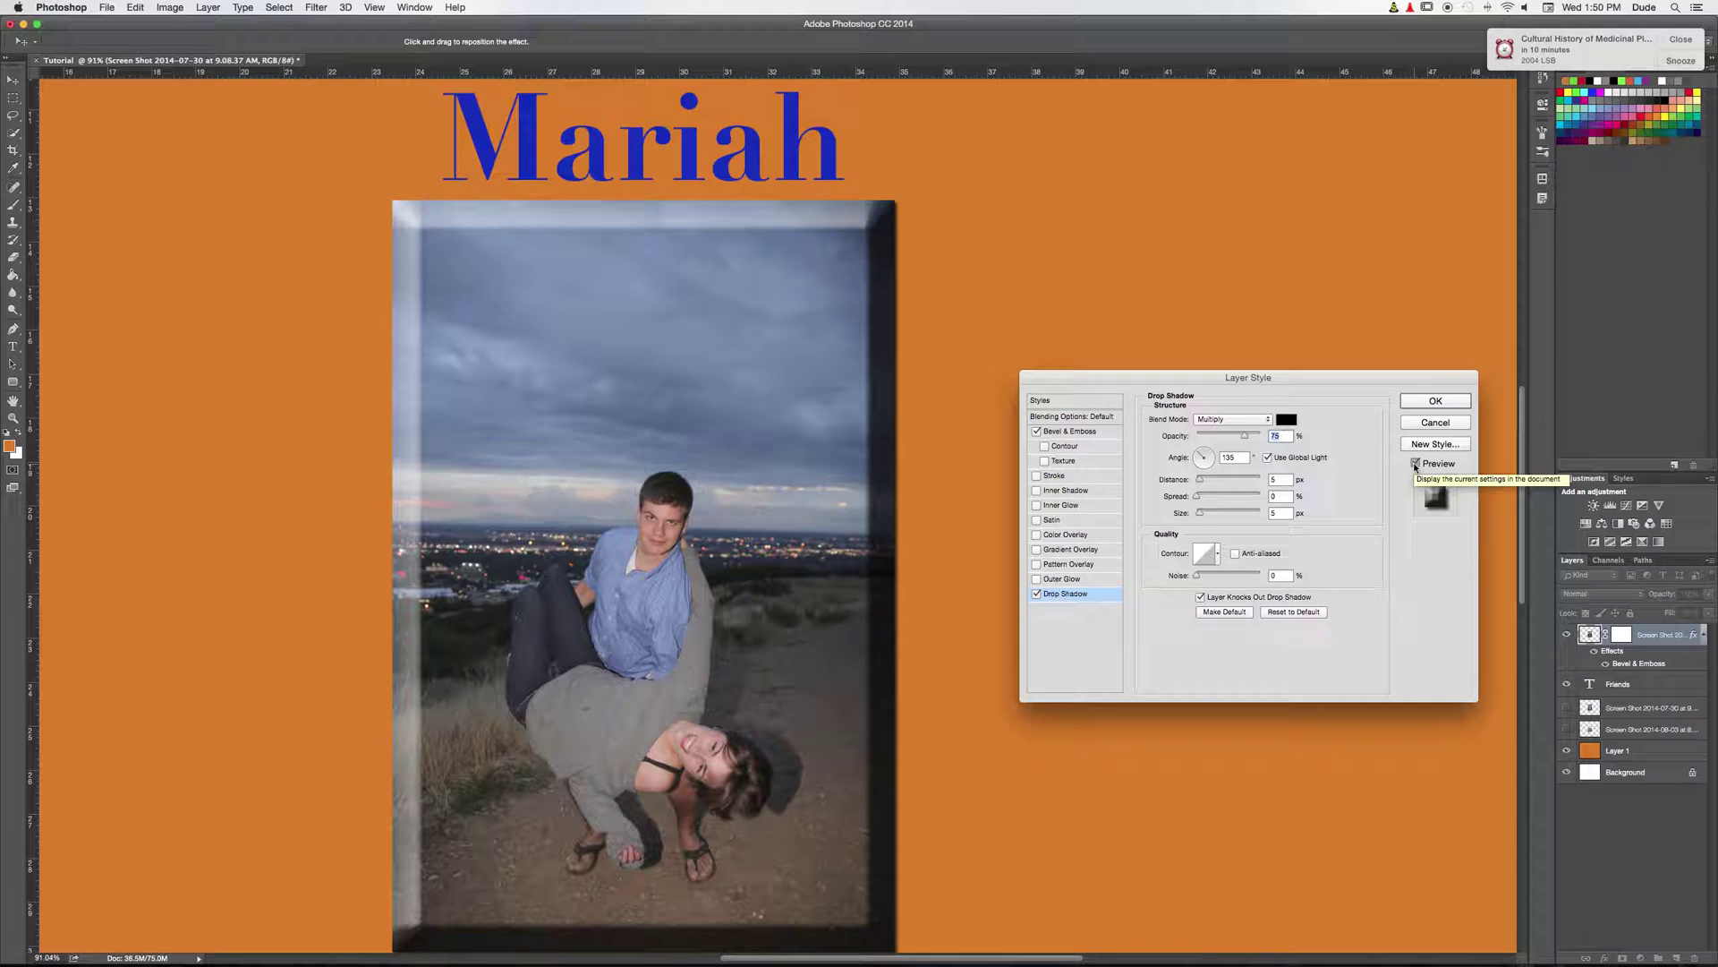
Step: Try several distances for the photo's drop shadow and soften it with a size of 24 px and 0% spread
left_click_drag(1201, 483, 1255, 486)
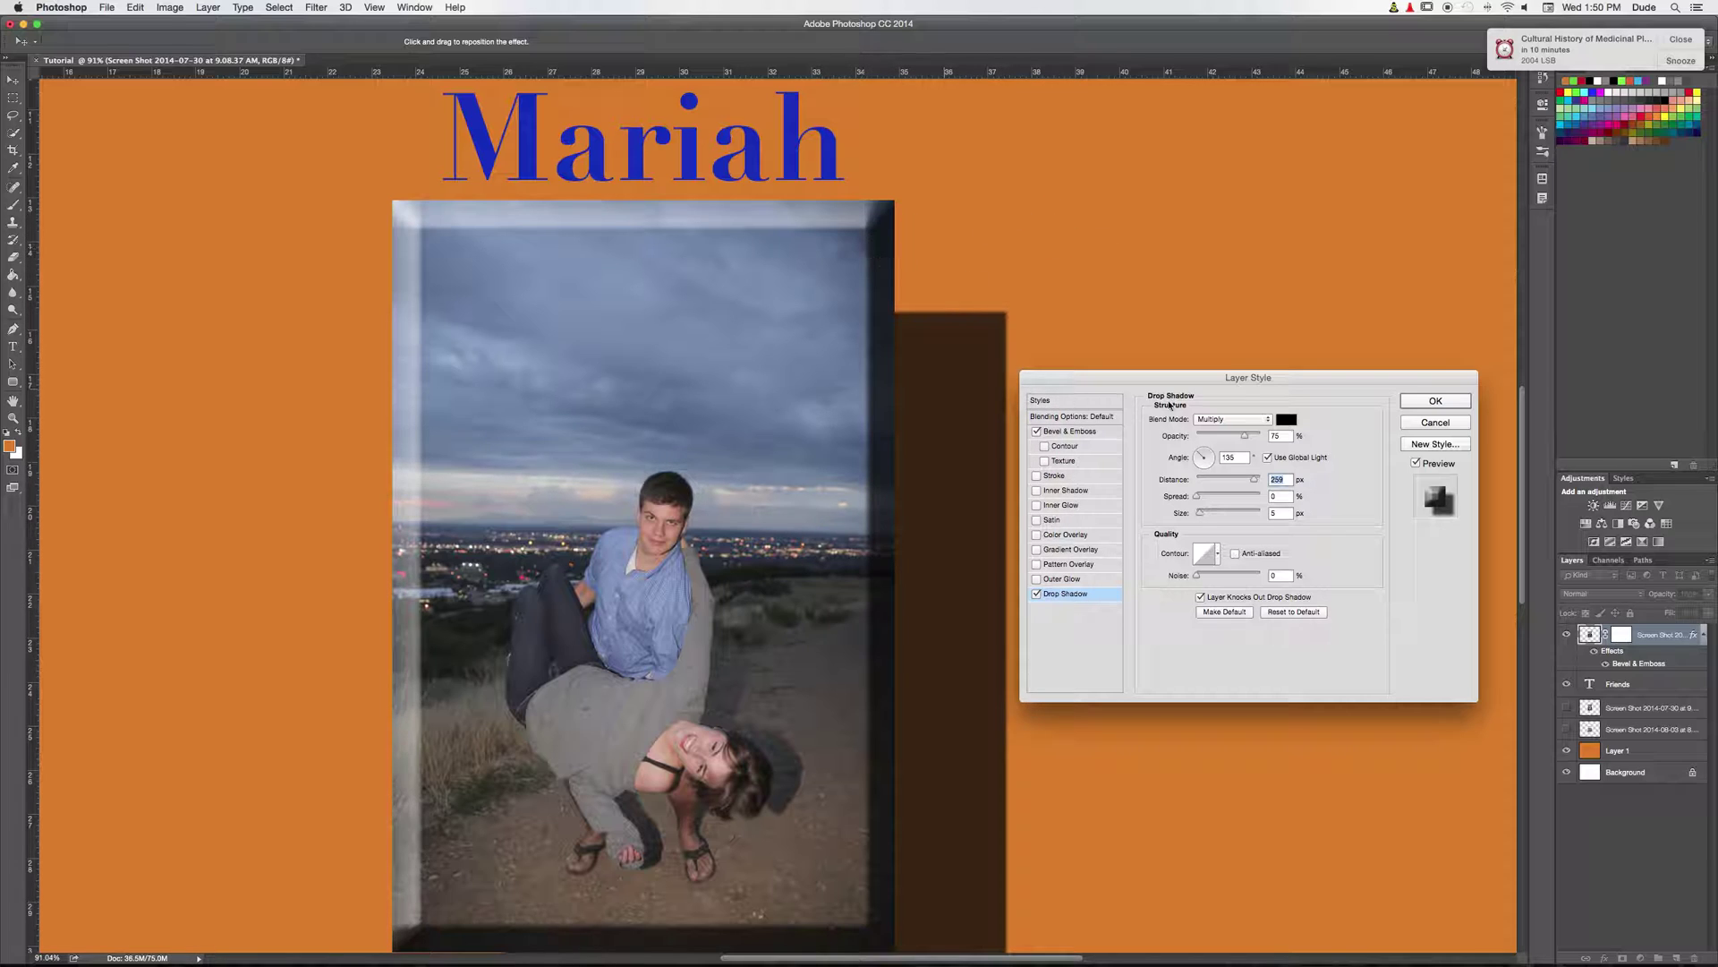
left_click_drag(1237, 478, 1197, 497)
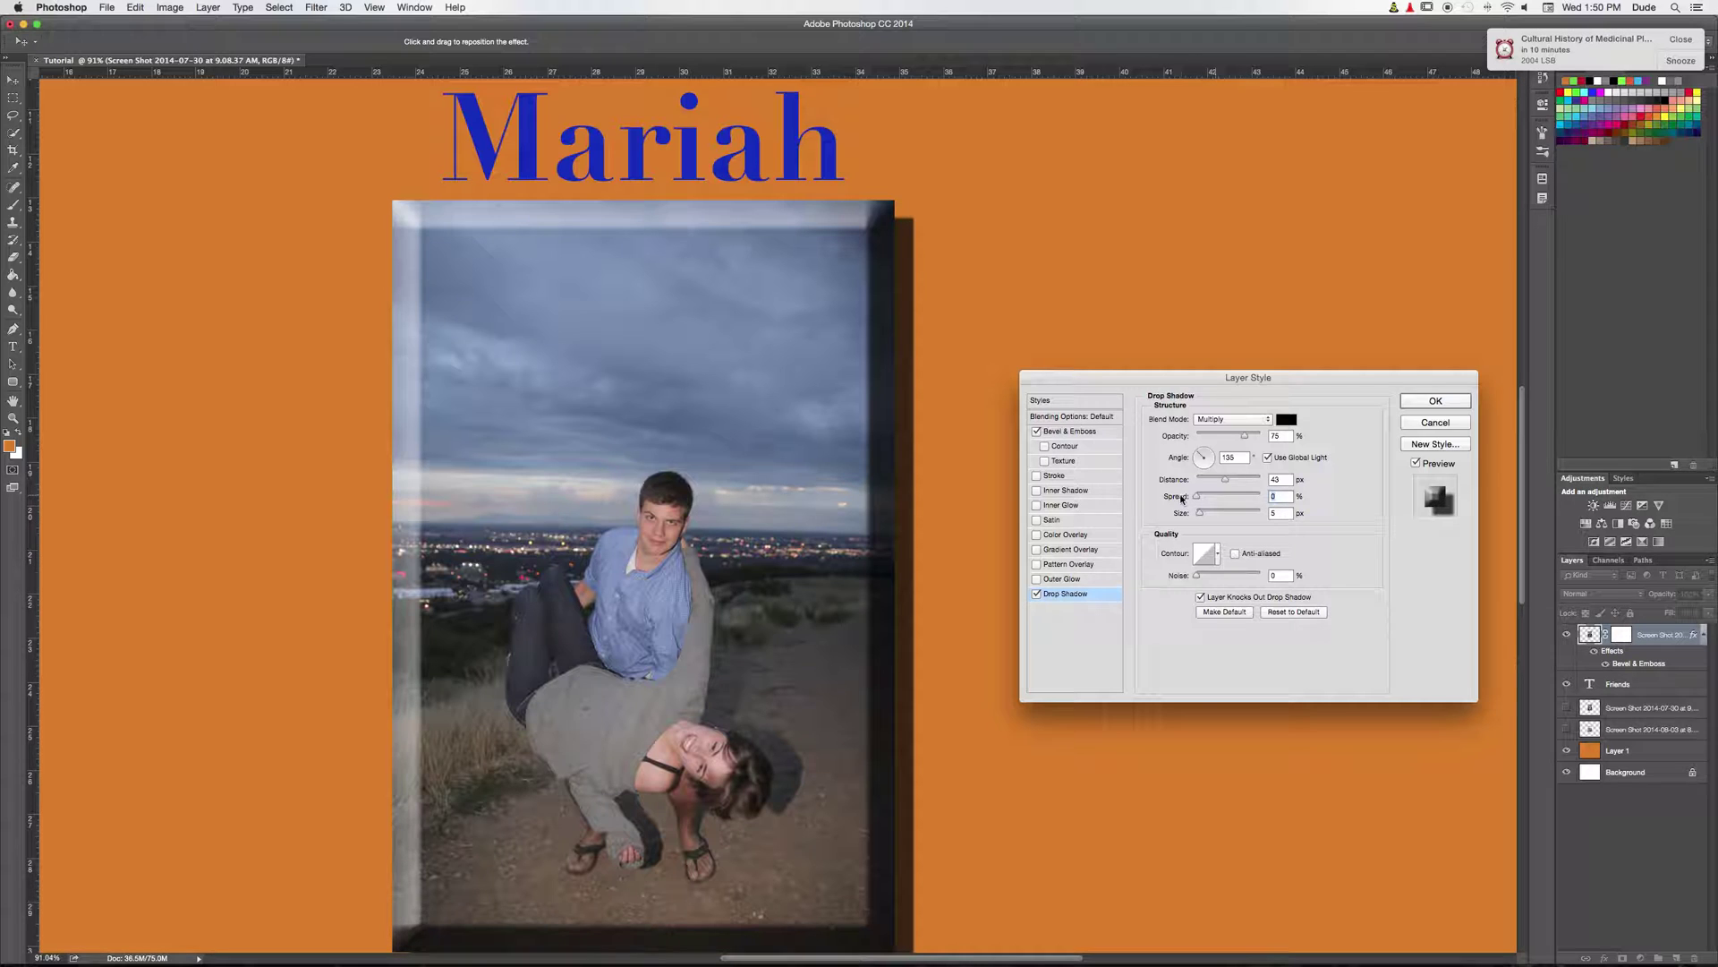
left_click_drag(1196, 515, 1207, 516)
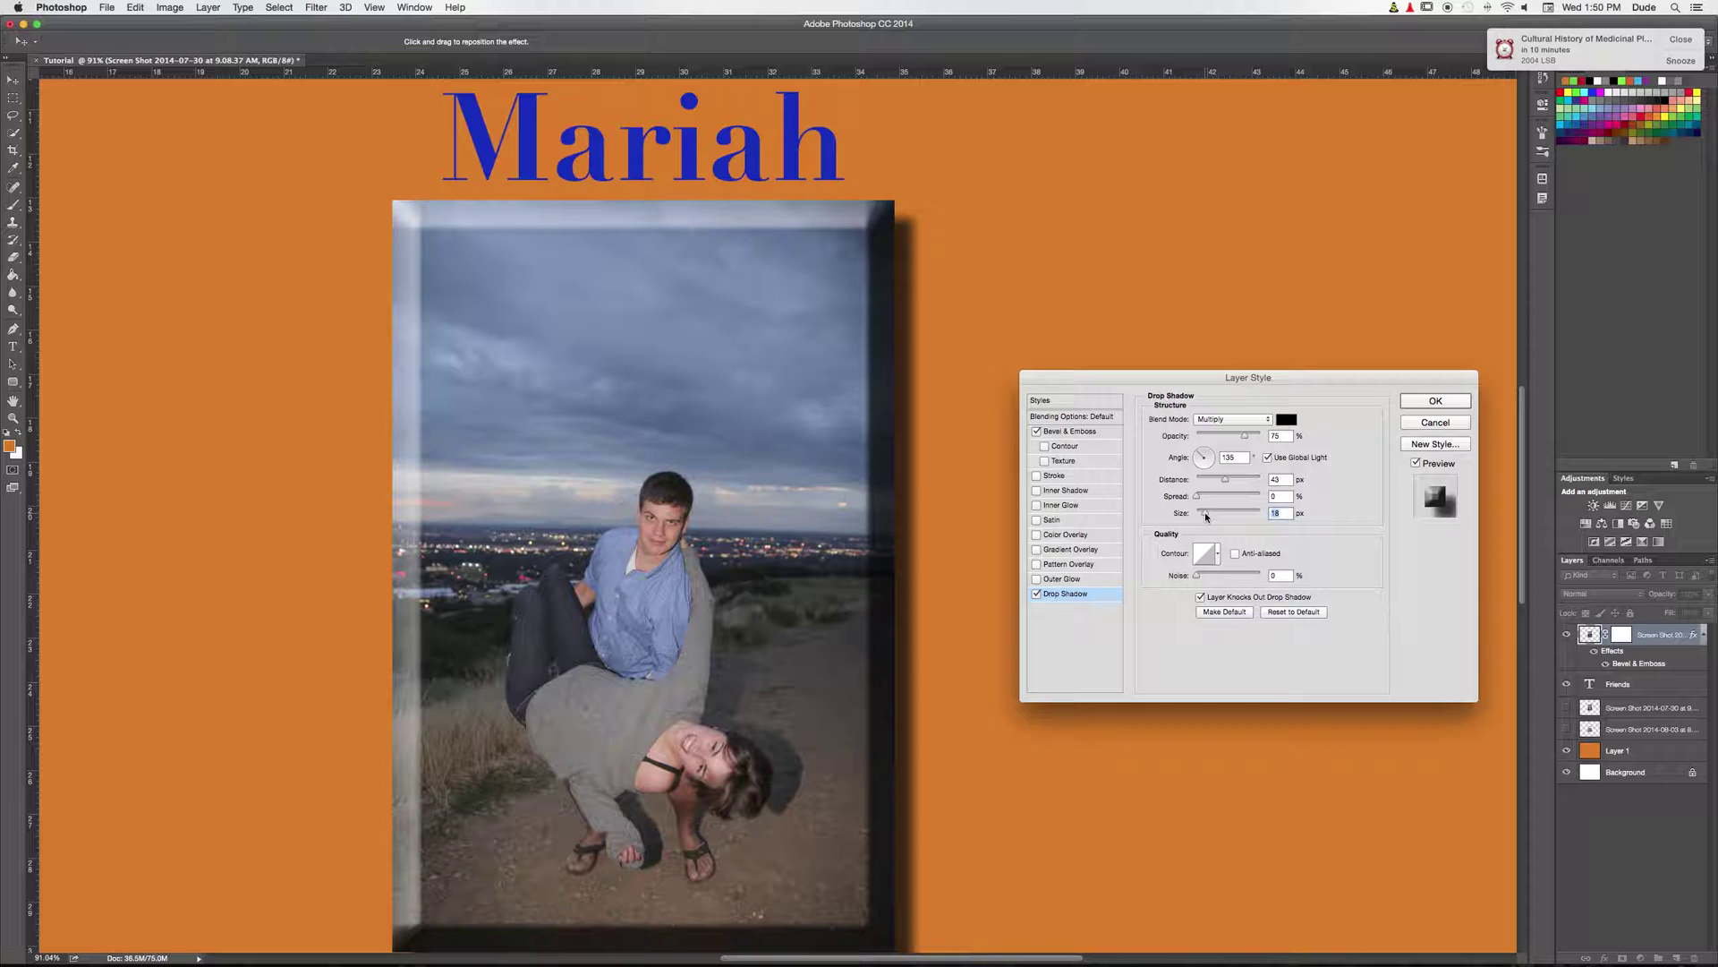
left_click_drag(1206, 516, 1207, 516)
mouse_move(1196, 496)
left_mouse_down()
mouse_move(1254, 496)
mouse_move(1180, 501)
mouse_move(1206, 516)
left_mouse_up()
left_click_drag(1224, 486, 1234, 483)
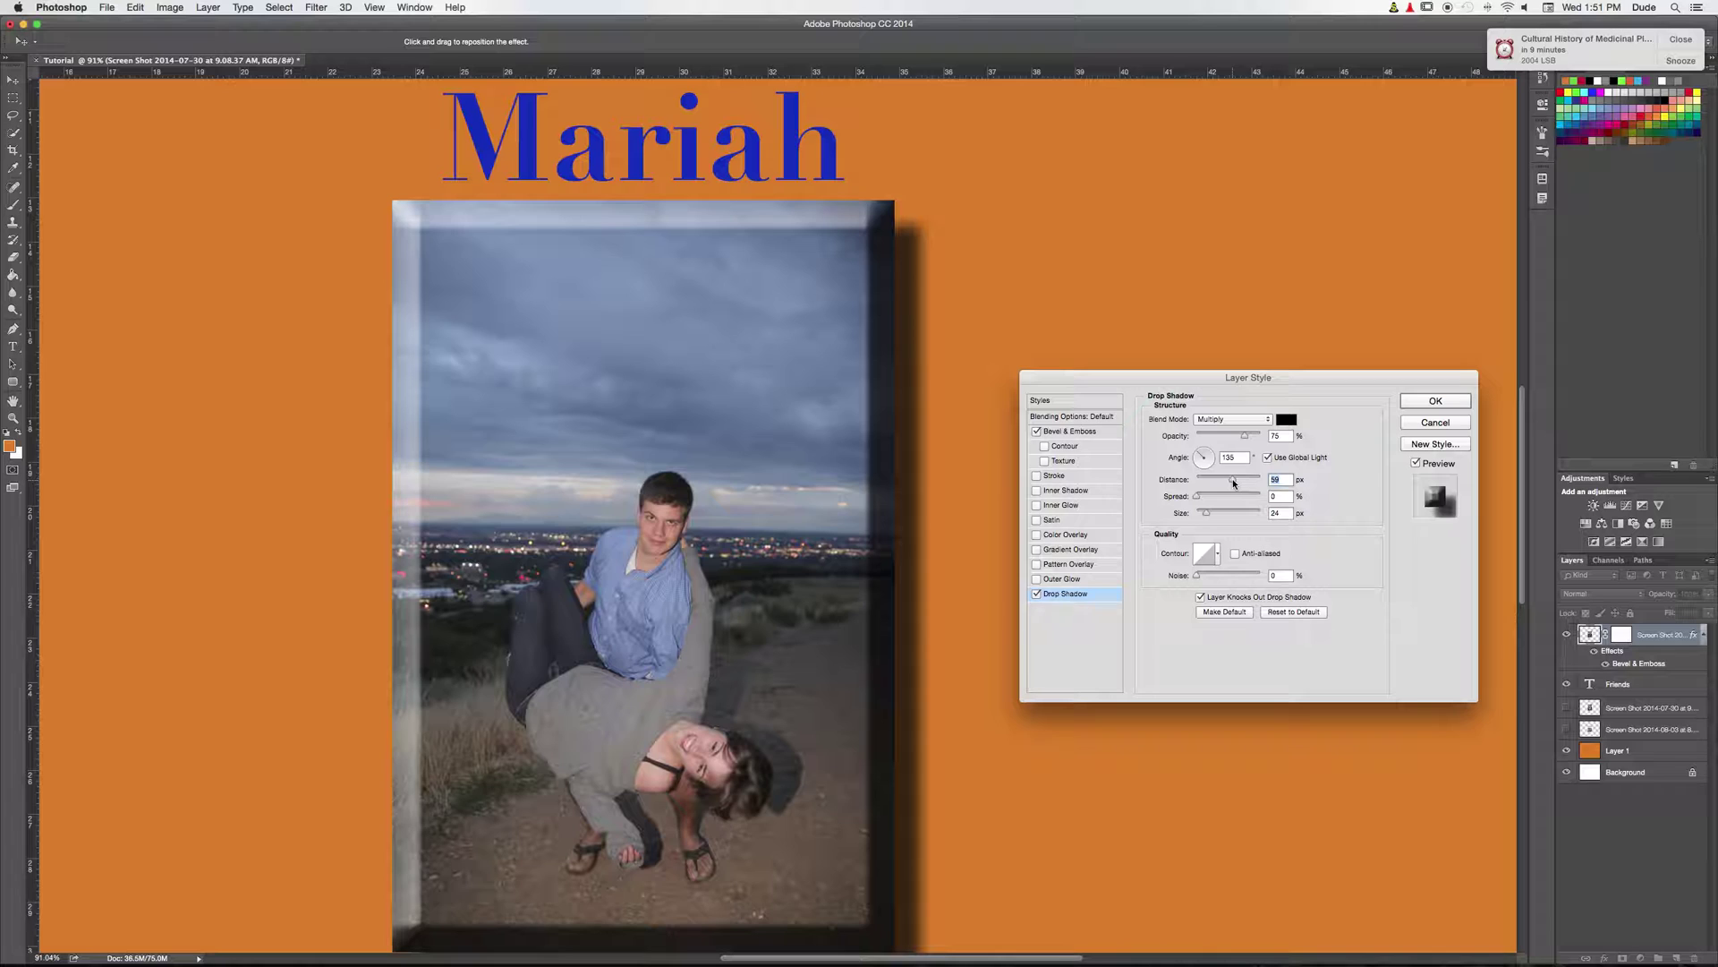
Step: Try a fainter drop shadow, then set its opacity to about 73% and its distance to about 41 px
left_click_drag(1243, 436, 1213, 436)
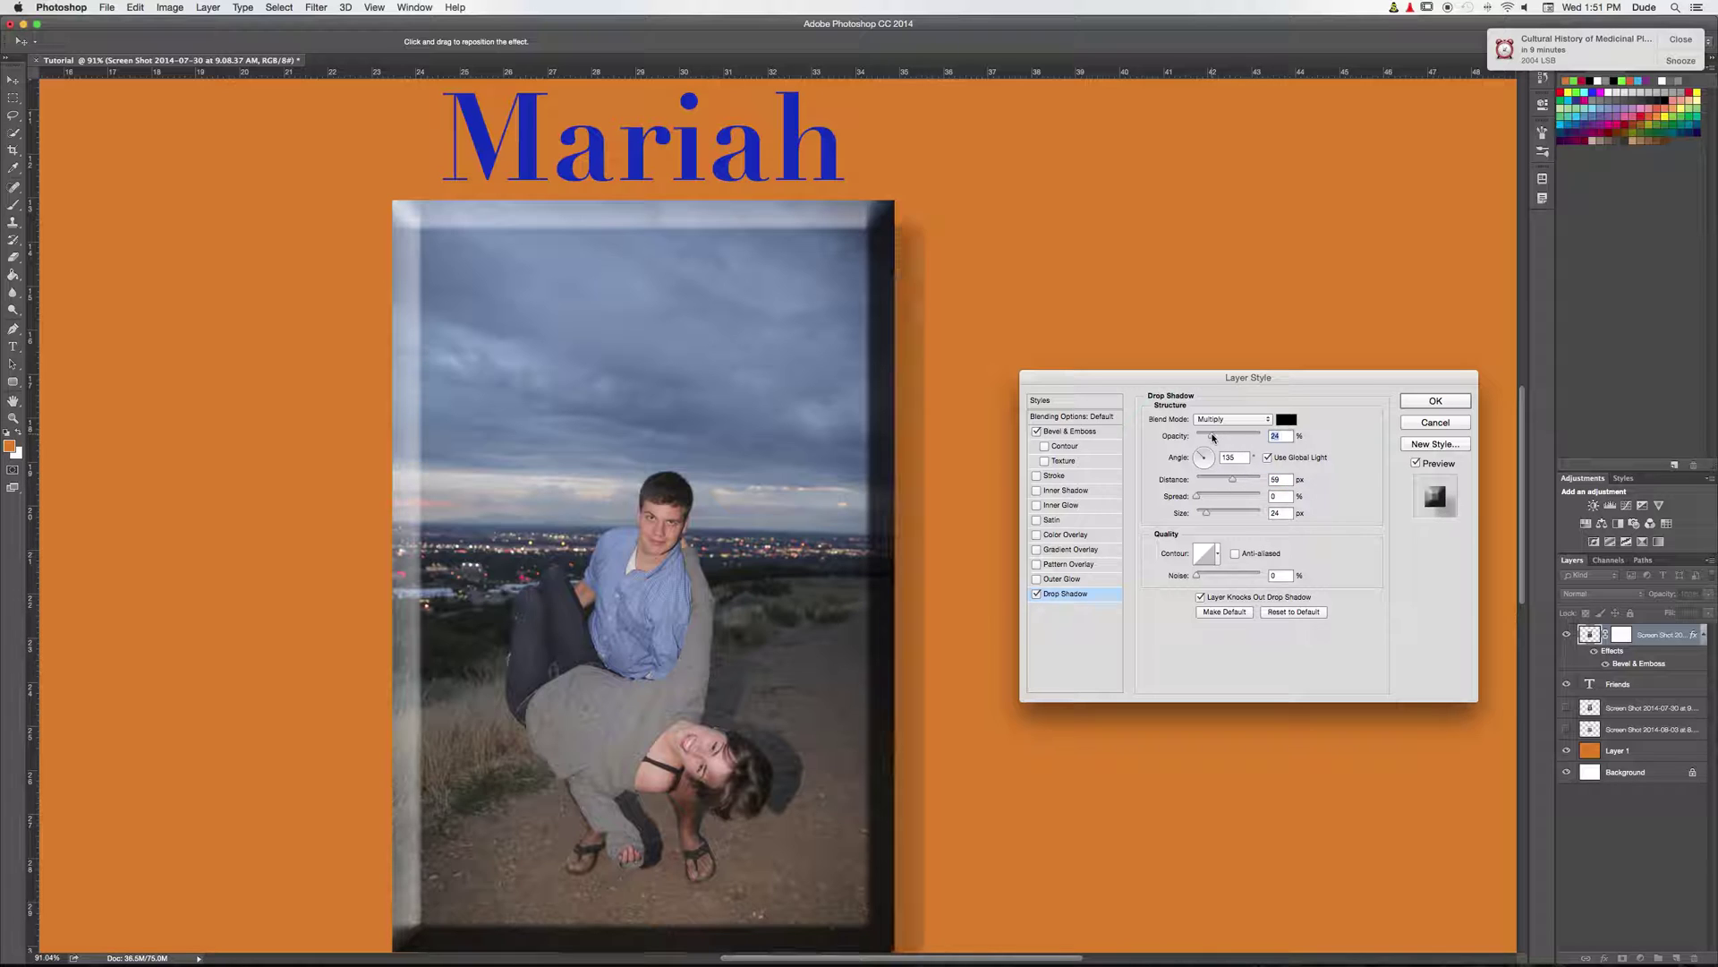
mouse_move(1213, 437)
left_mouse_down()
mouse_move(1299, 443)
mouse_move(1244, 443)
left_mouse_up()
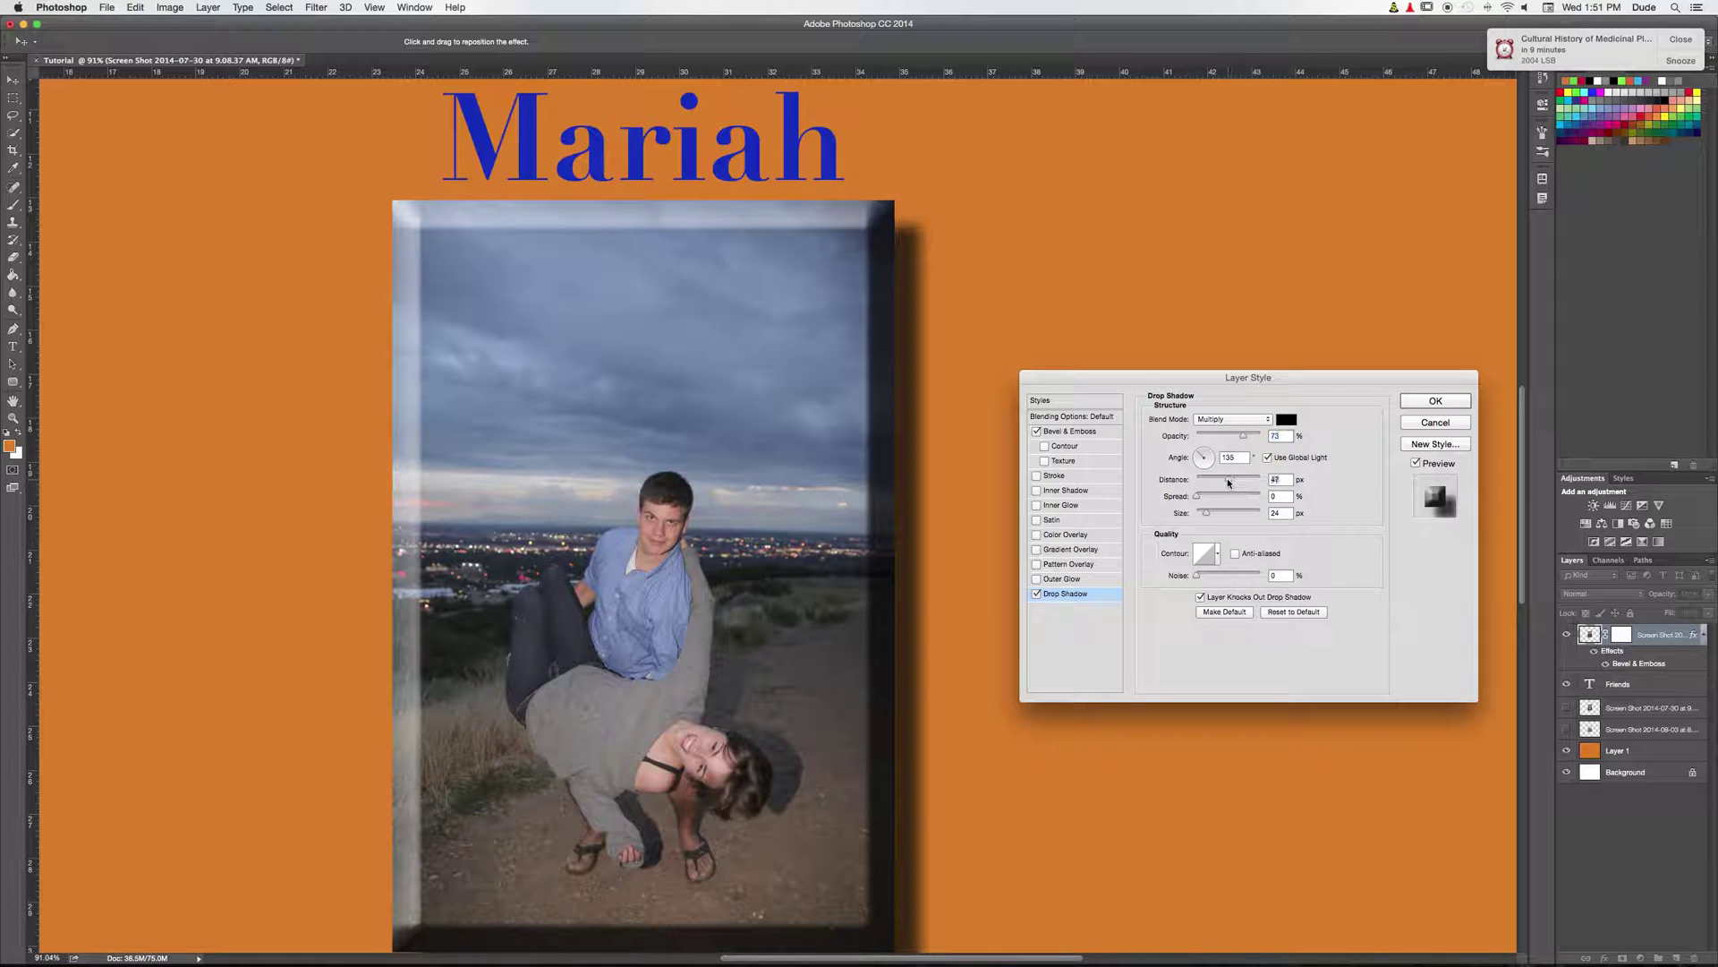
left_click_drag(1228, 482, 1226, 481)
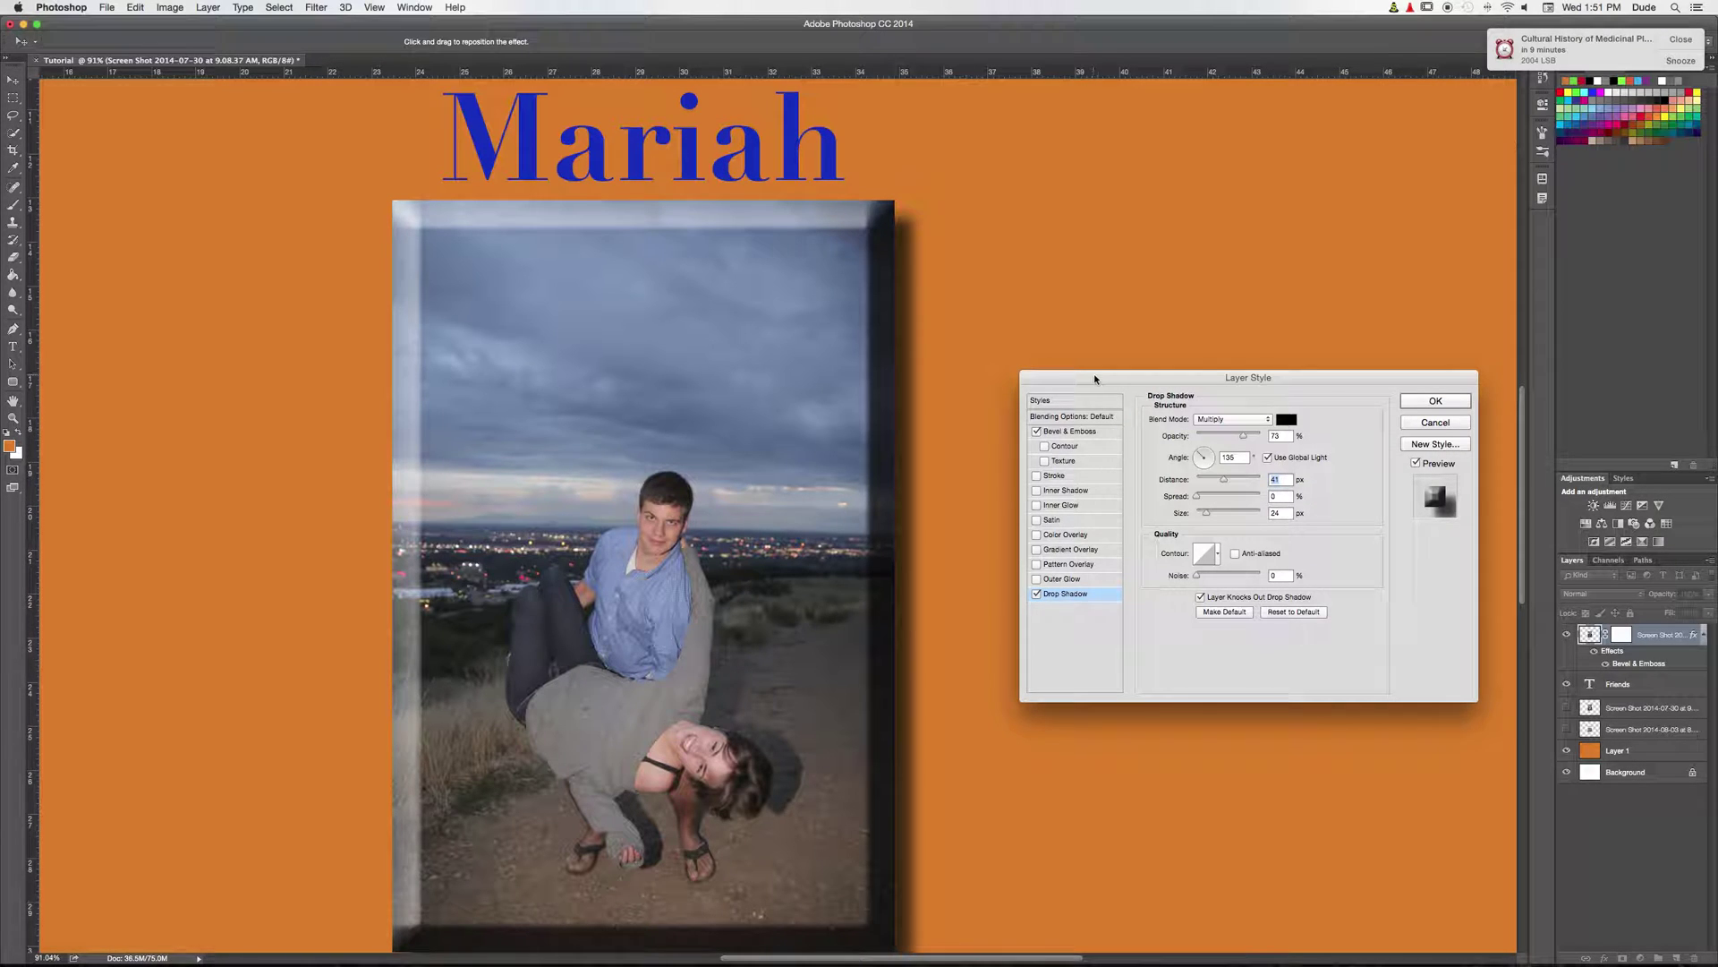
Step: Try a black outside Stroke around the photo, compare it on and off, and leave it disabled
left_click_drag(1094, 375, 1035, 340)
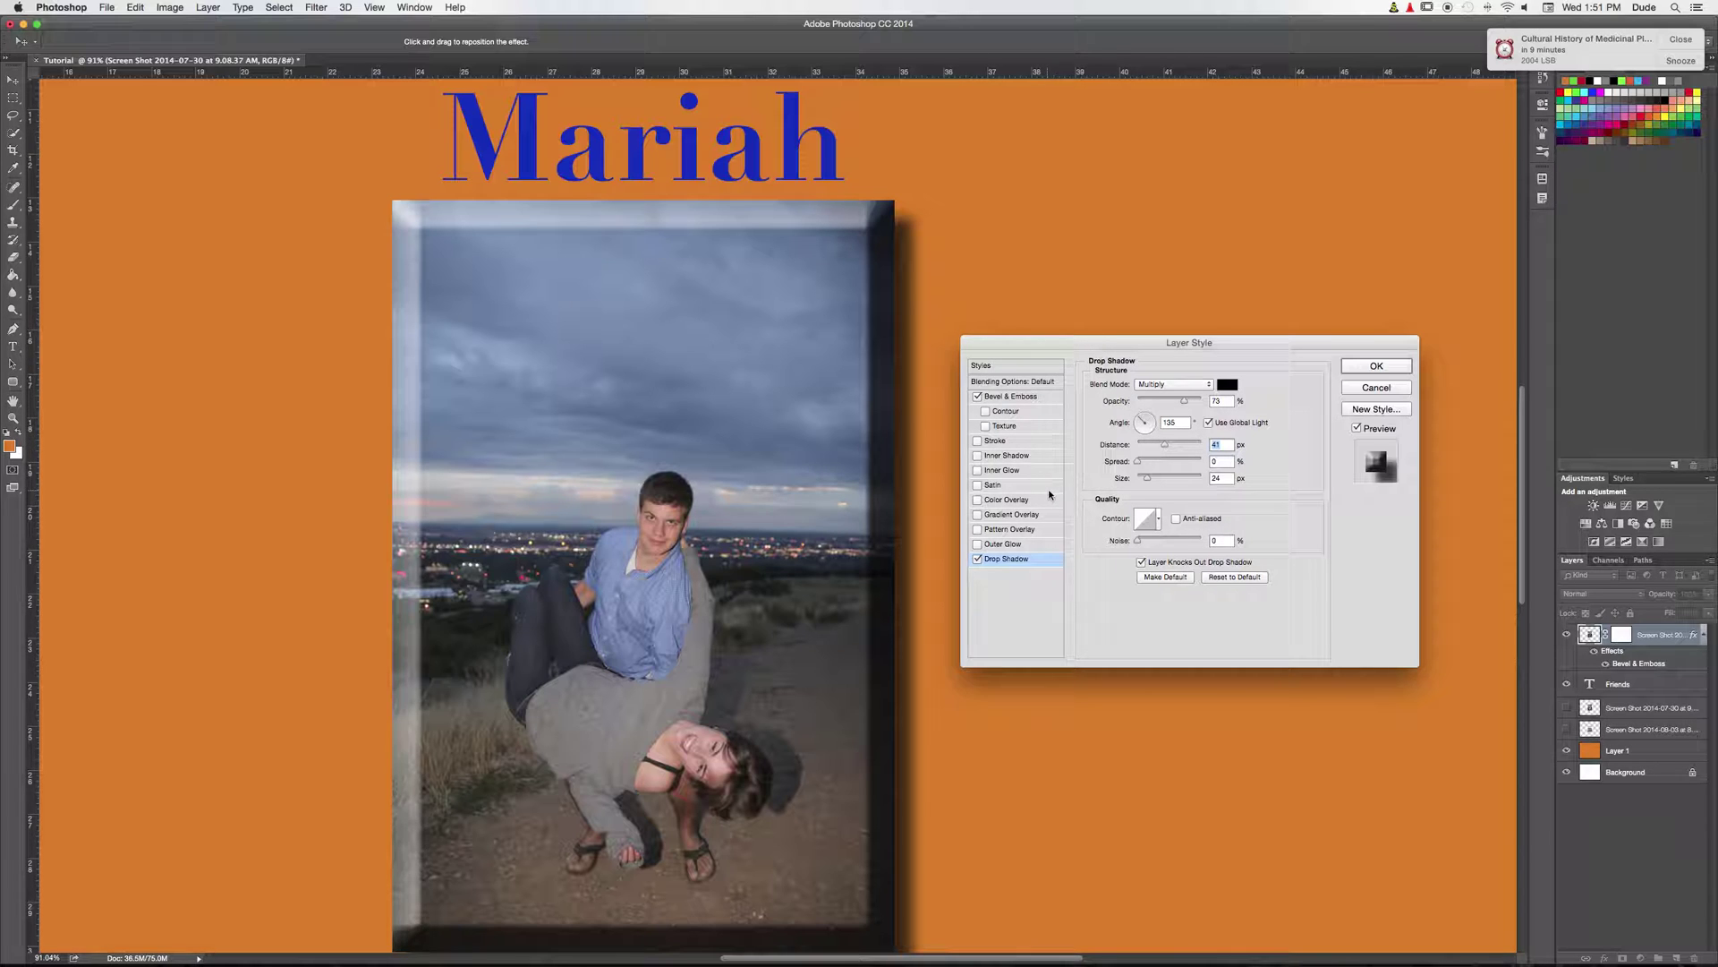
mouse_move(1181, 338)
left_mouse_down()
mouse_move(1133, 330)
mouse_move(1178, 329)
left_mouse_up()
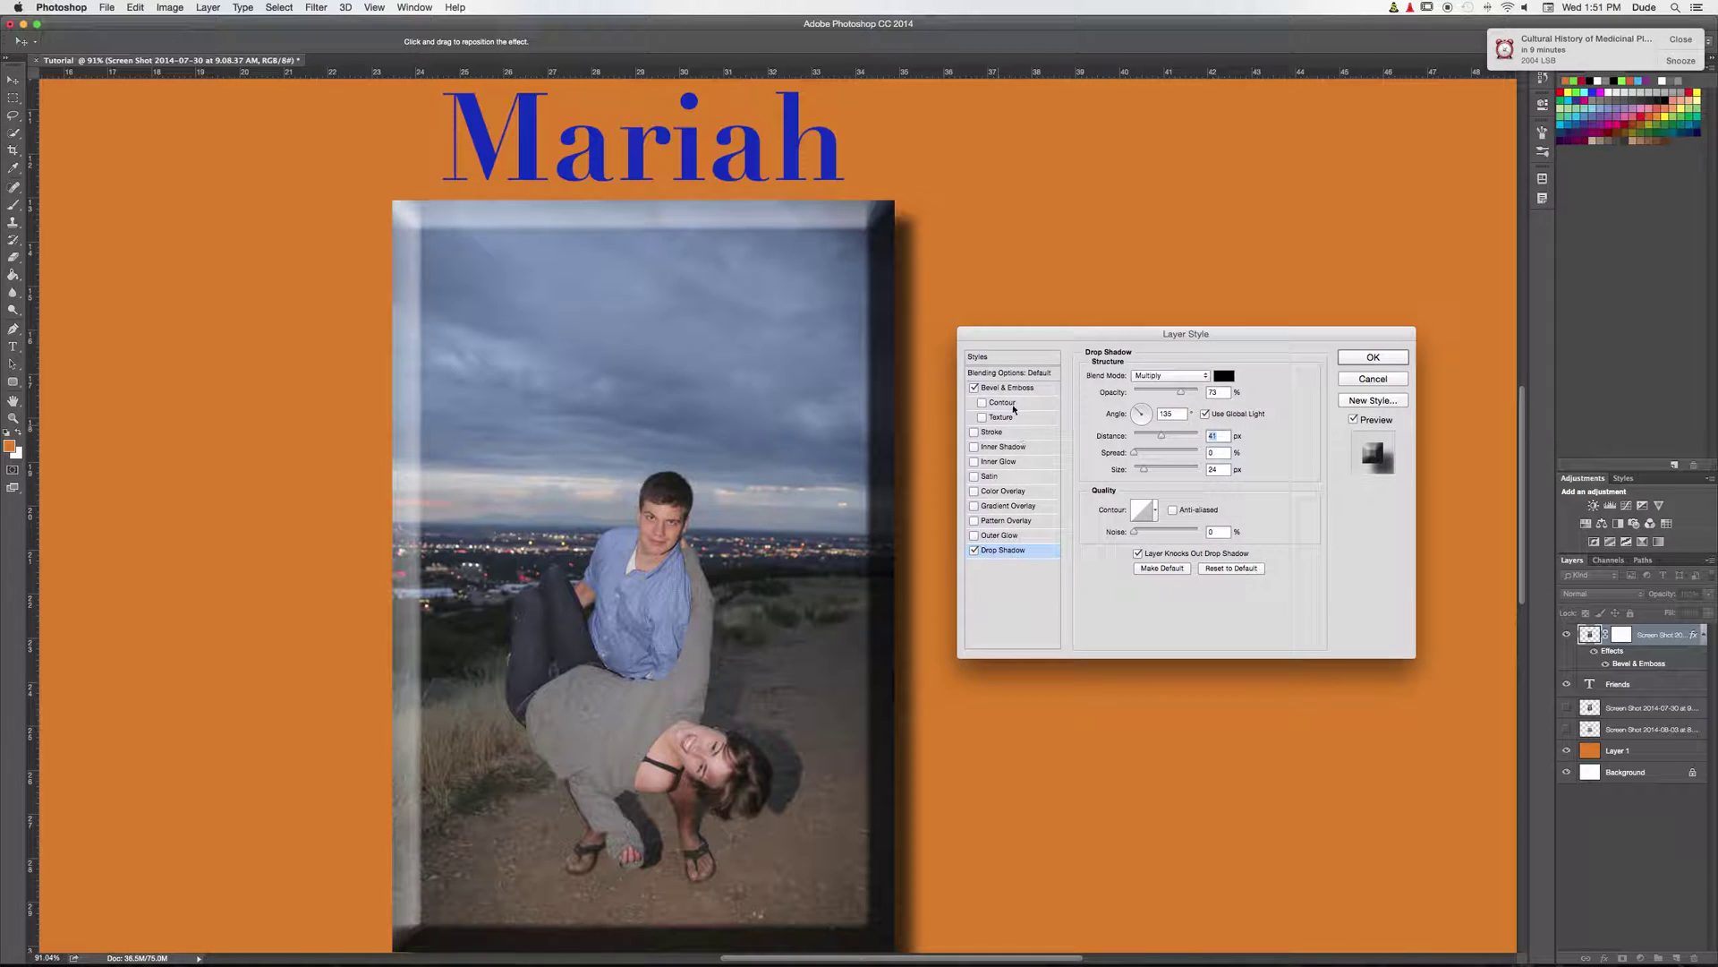
left_click(1000, 436)
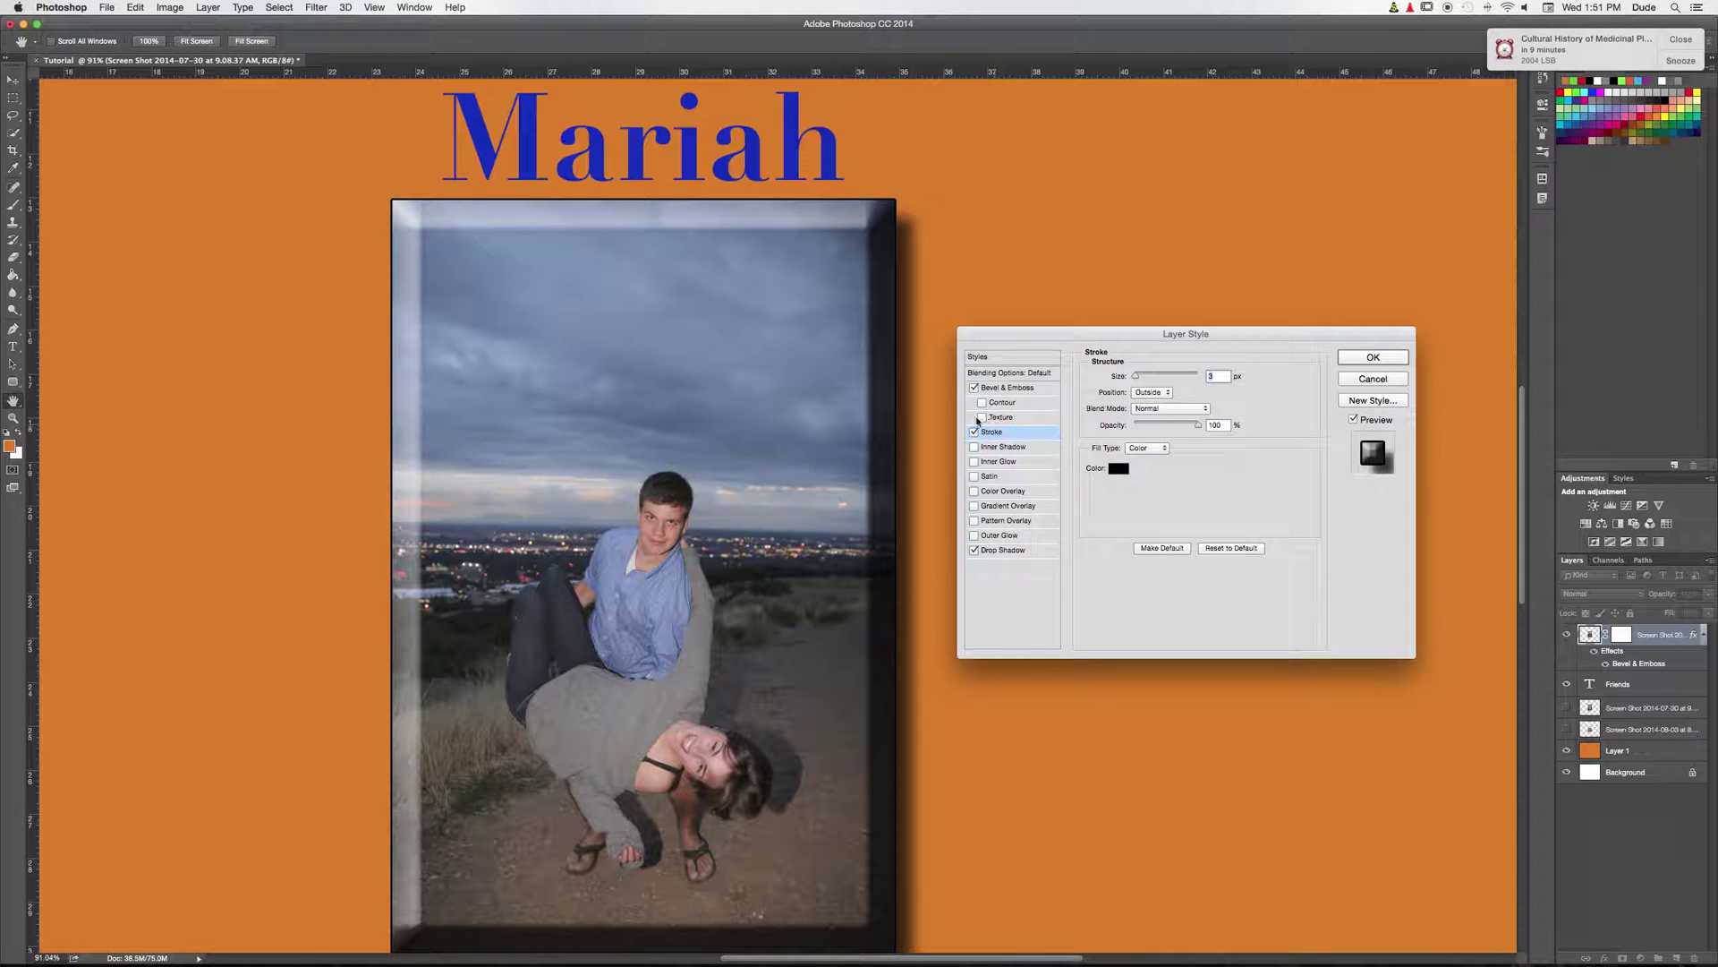
left_click(975, 433)
left_click(976, 433)
left_click(976, 433)
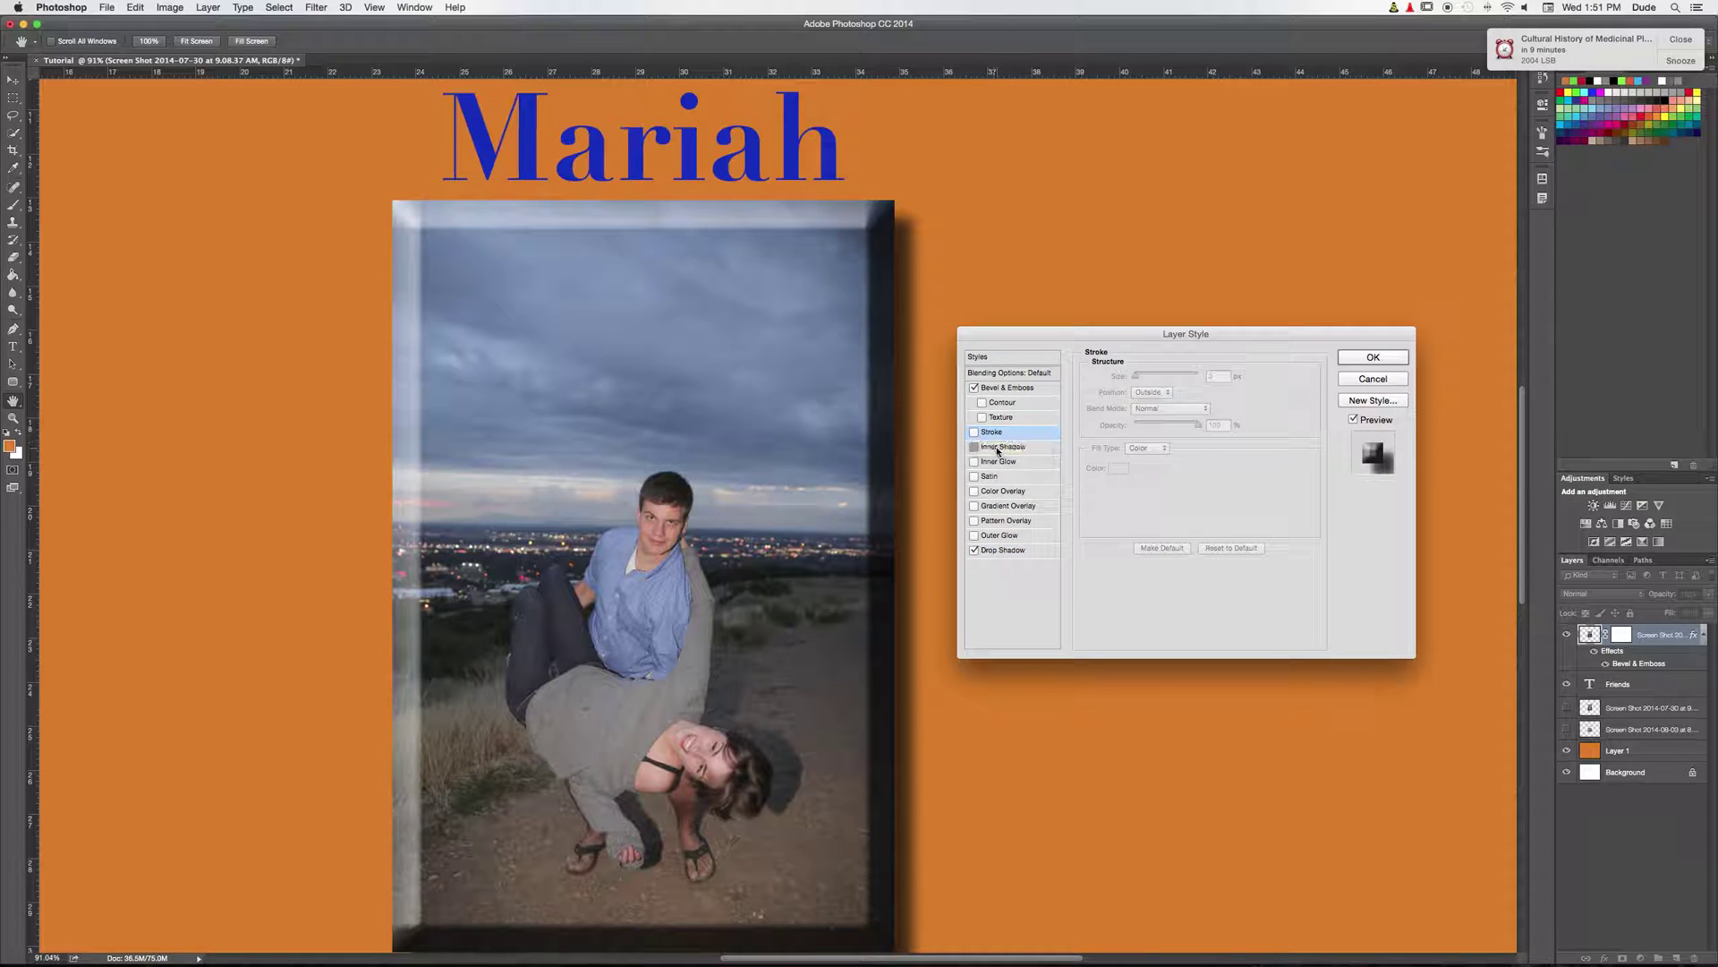
Step: Try the Inner Shadow effect on the photo layer with its default settings, then disable it
left_click(975, 447)
left_click(974, 447)
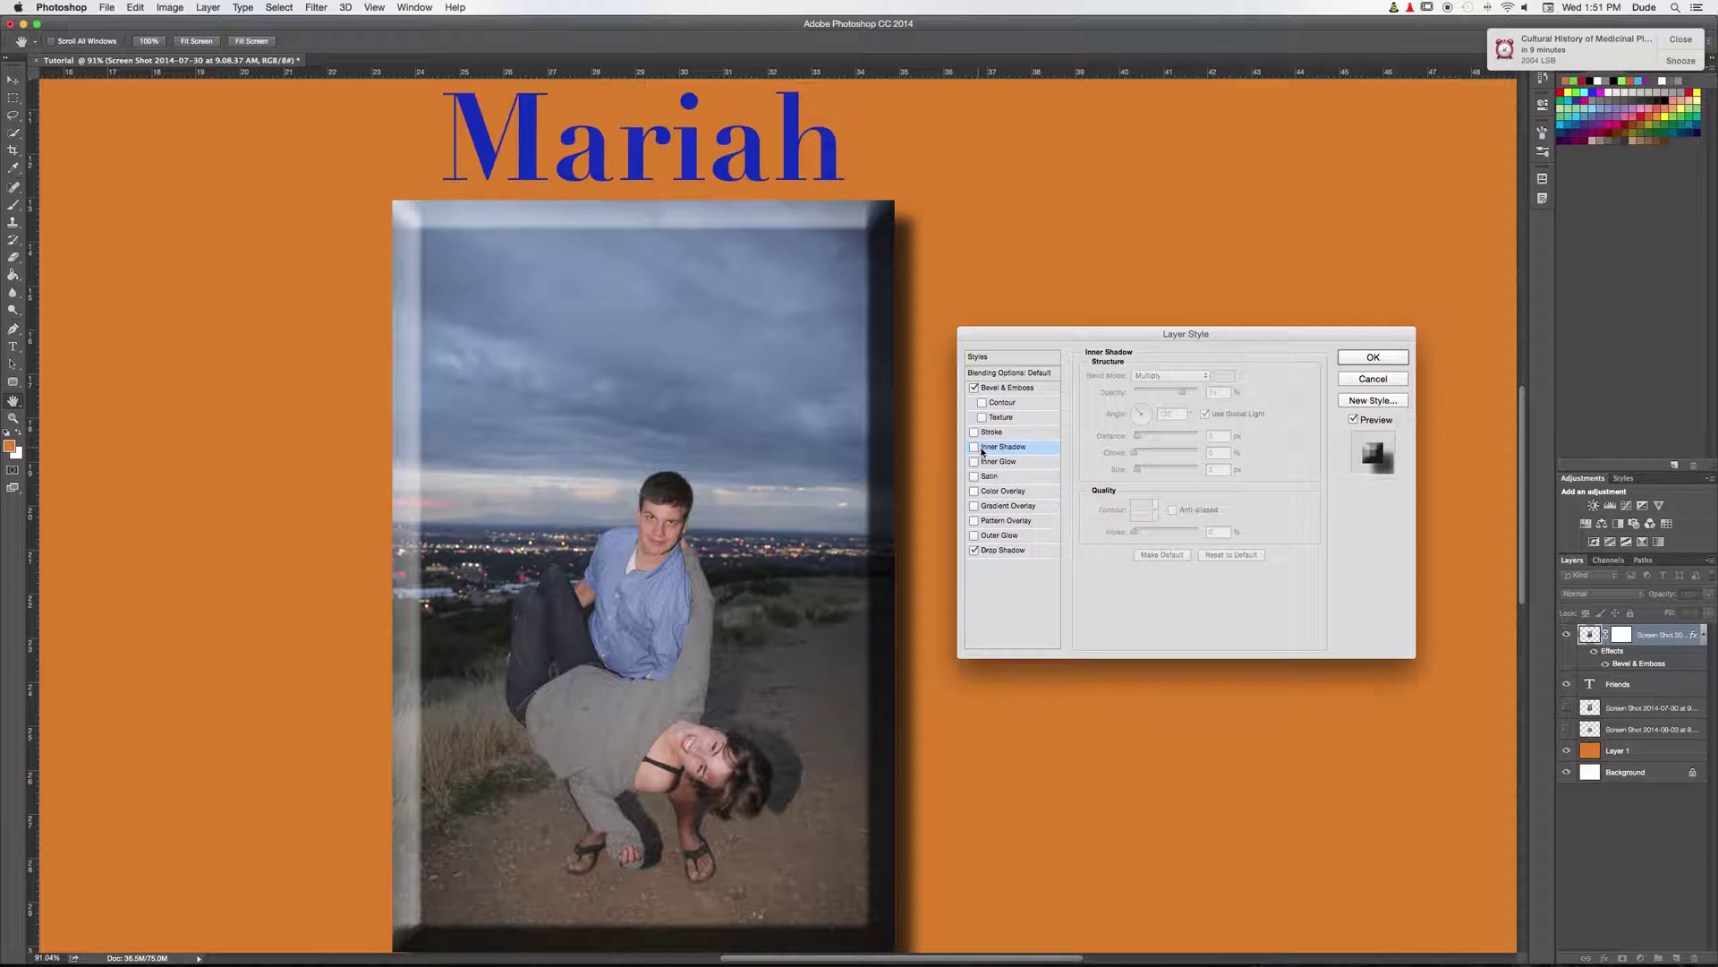
left_click(975, 448)
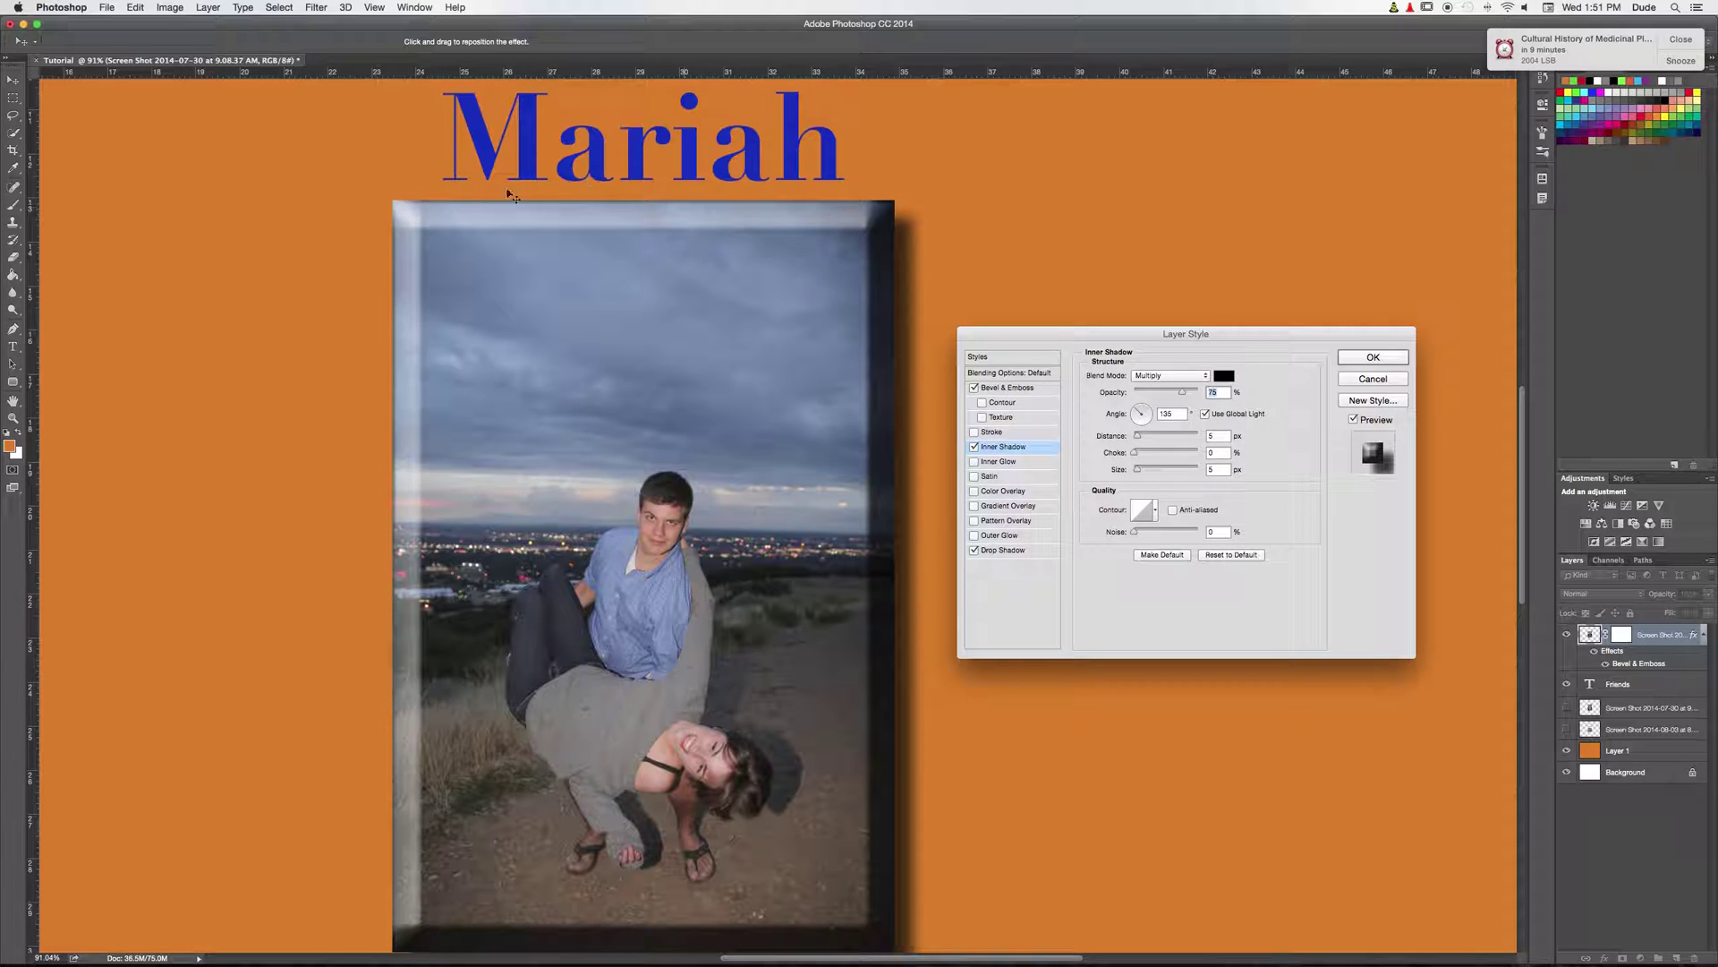
left_click(975, 447)
Step: Try a red Color Overlay on the photo, reduce its opacity to about 18%, and disable the overlay
left_click(975, 491)
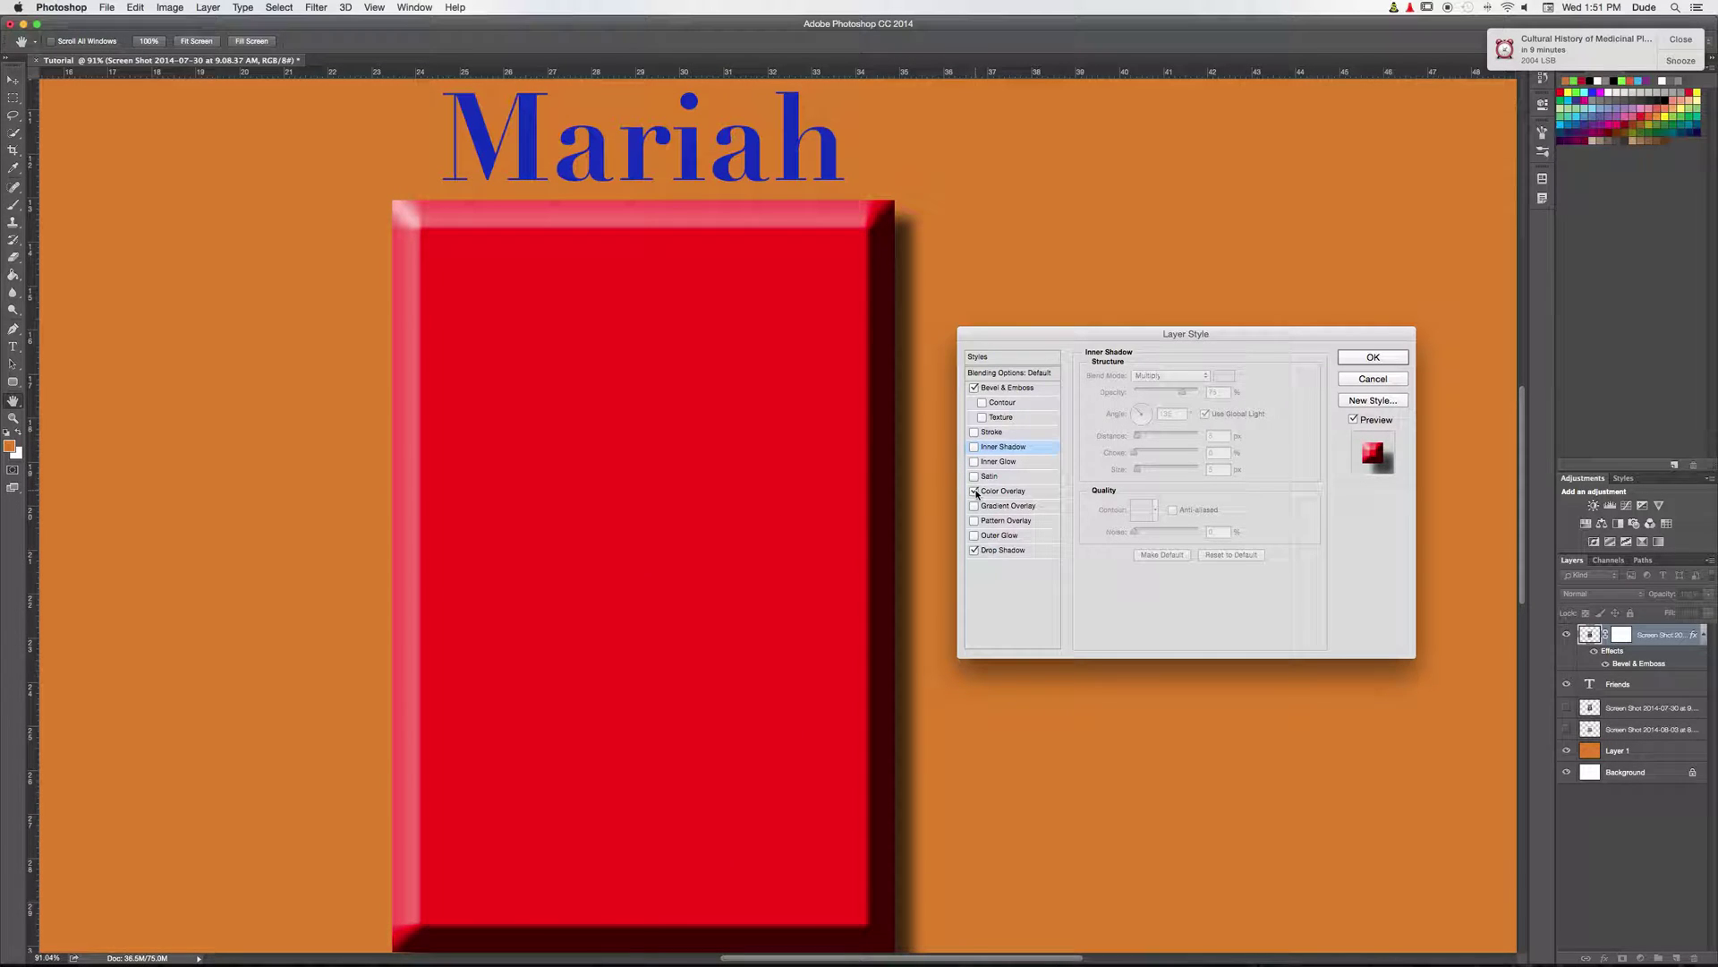
left_click(995, 491)
left_click_drag(1190, 390, 1146, 391)
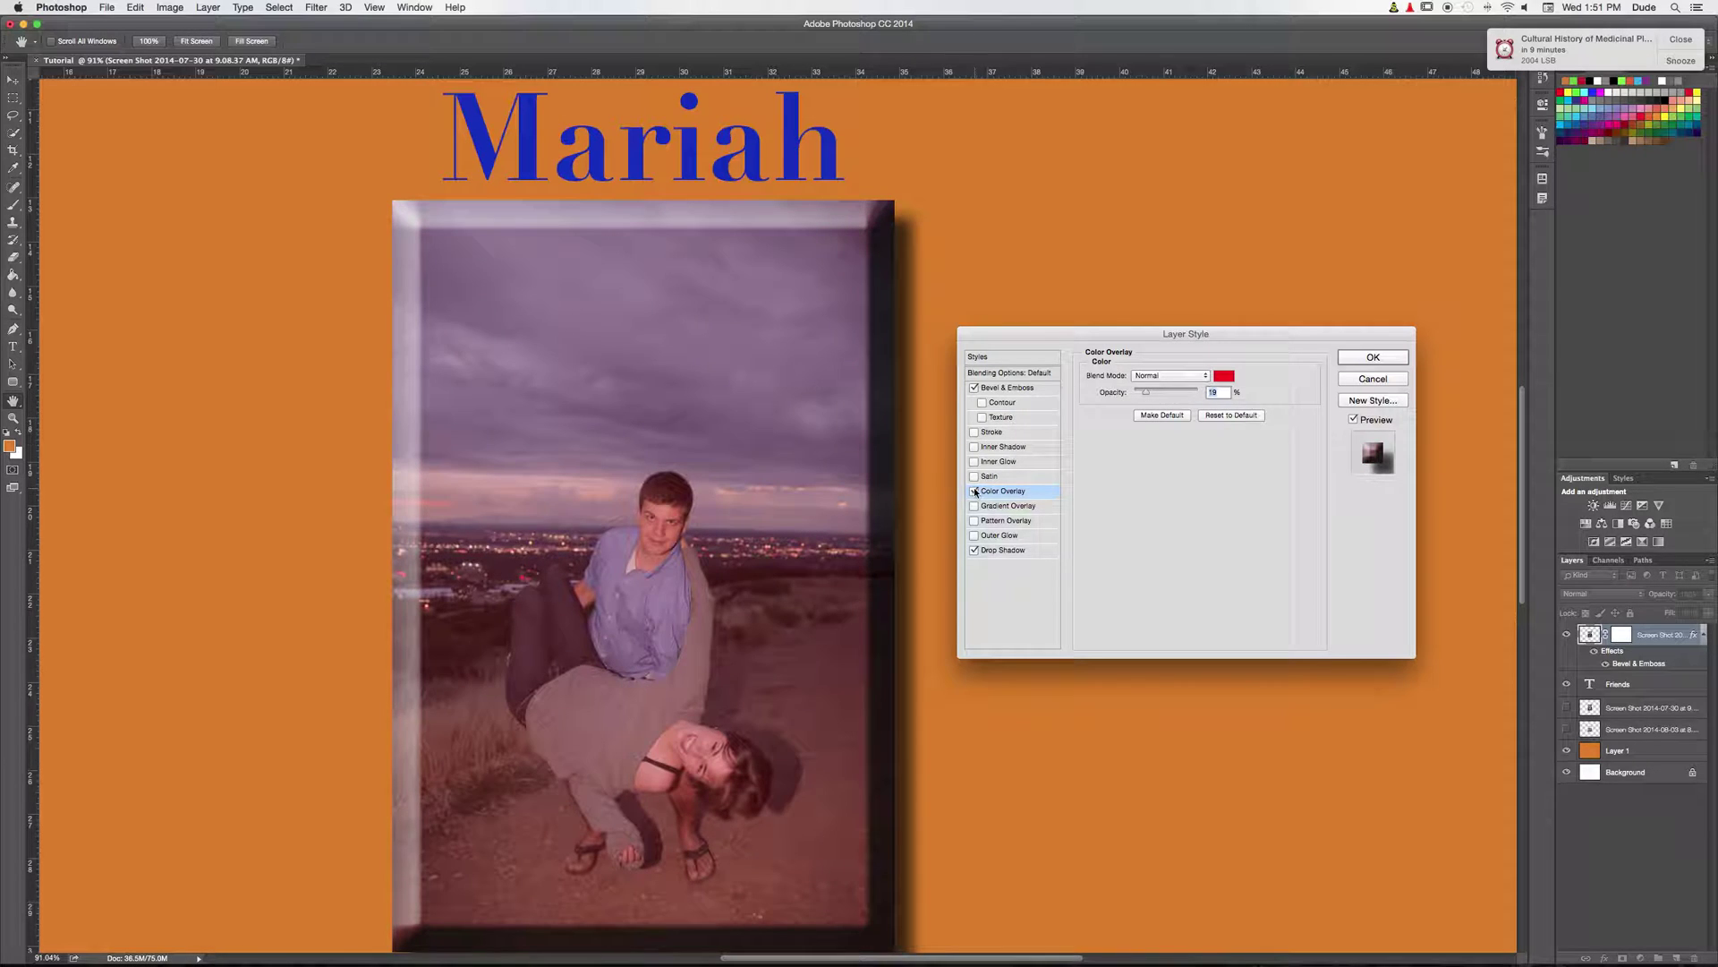
left_click(974, 492)
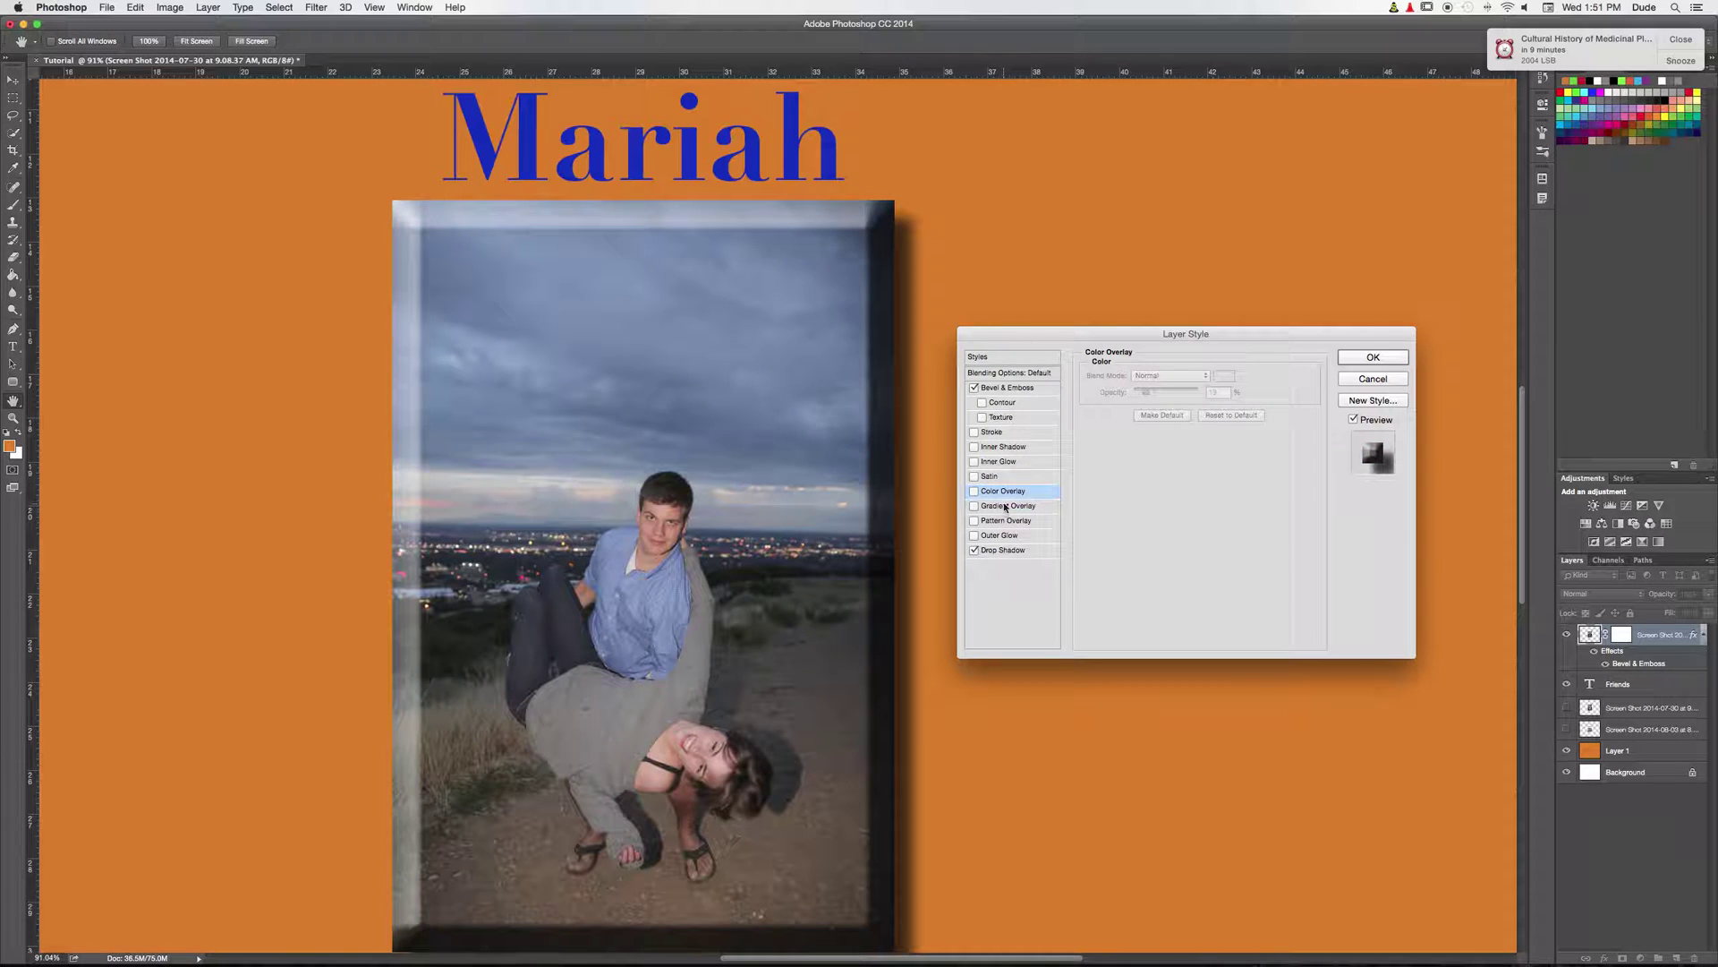
Step: Try a linear black-to-white Gradient Overlay on the photo at reduced opacity, then disable it
left_click(1000, 505)
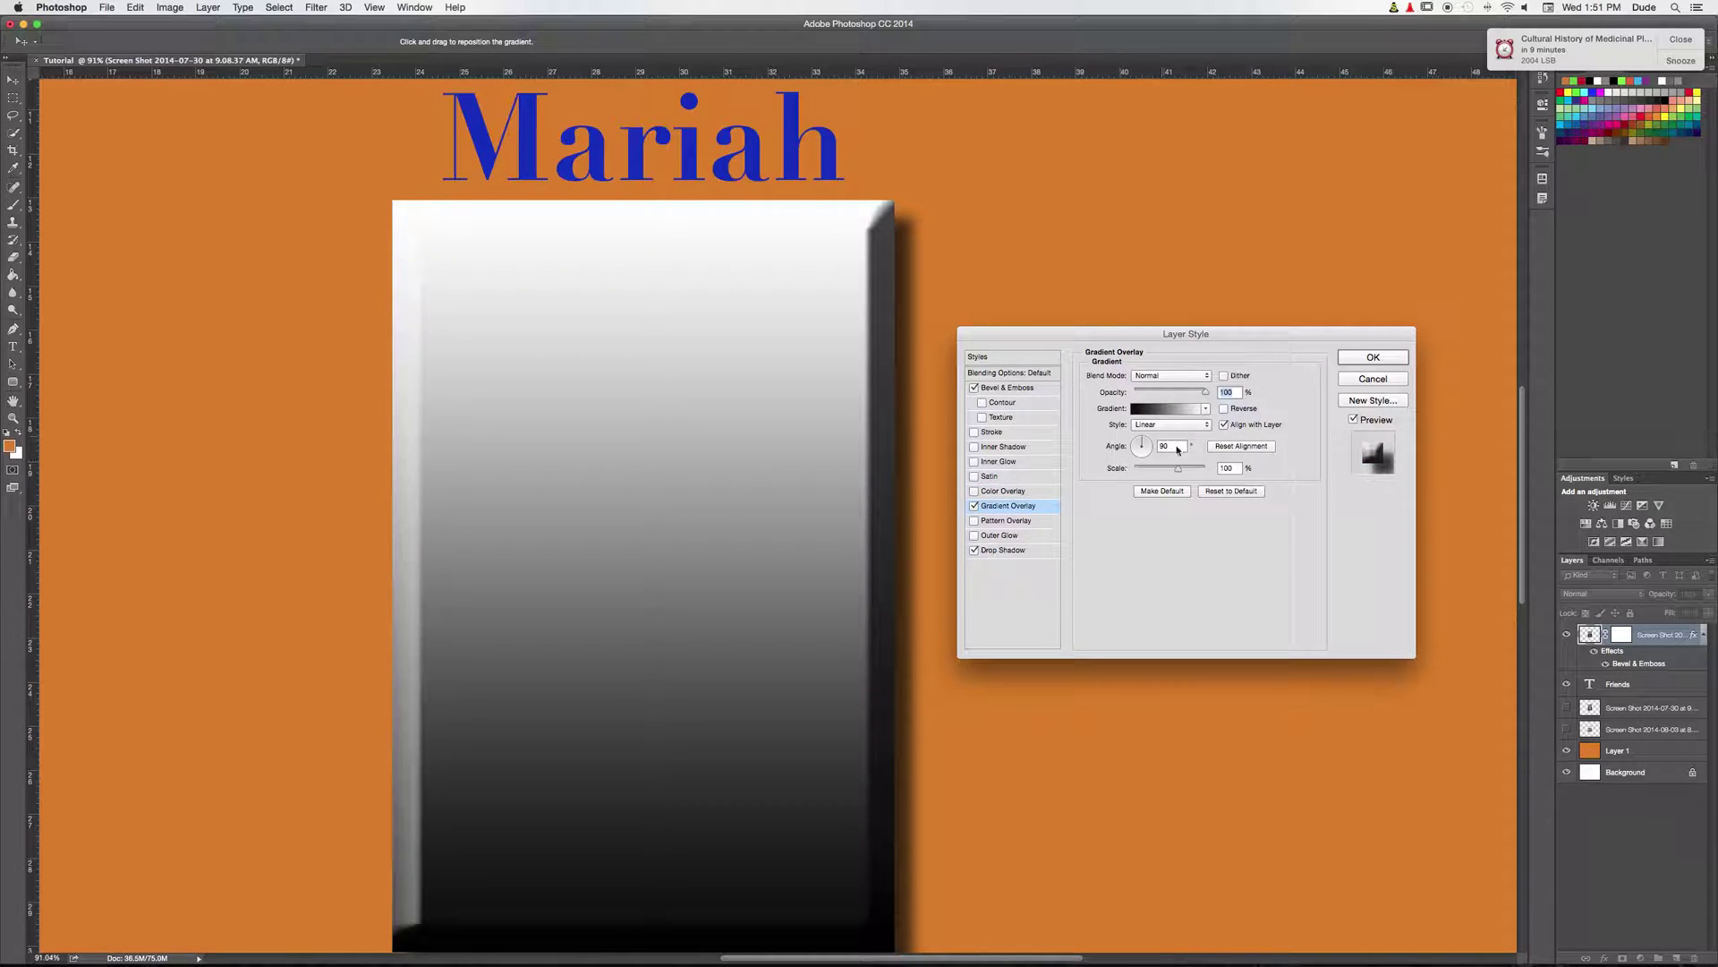
left_click_drag(1182, 393, 1155, 393)
left_click(974, 505)
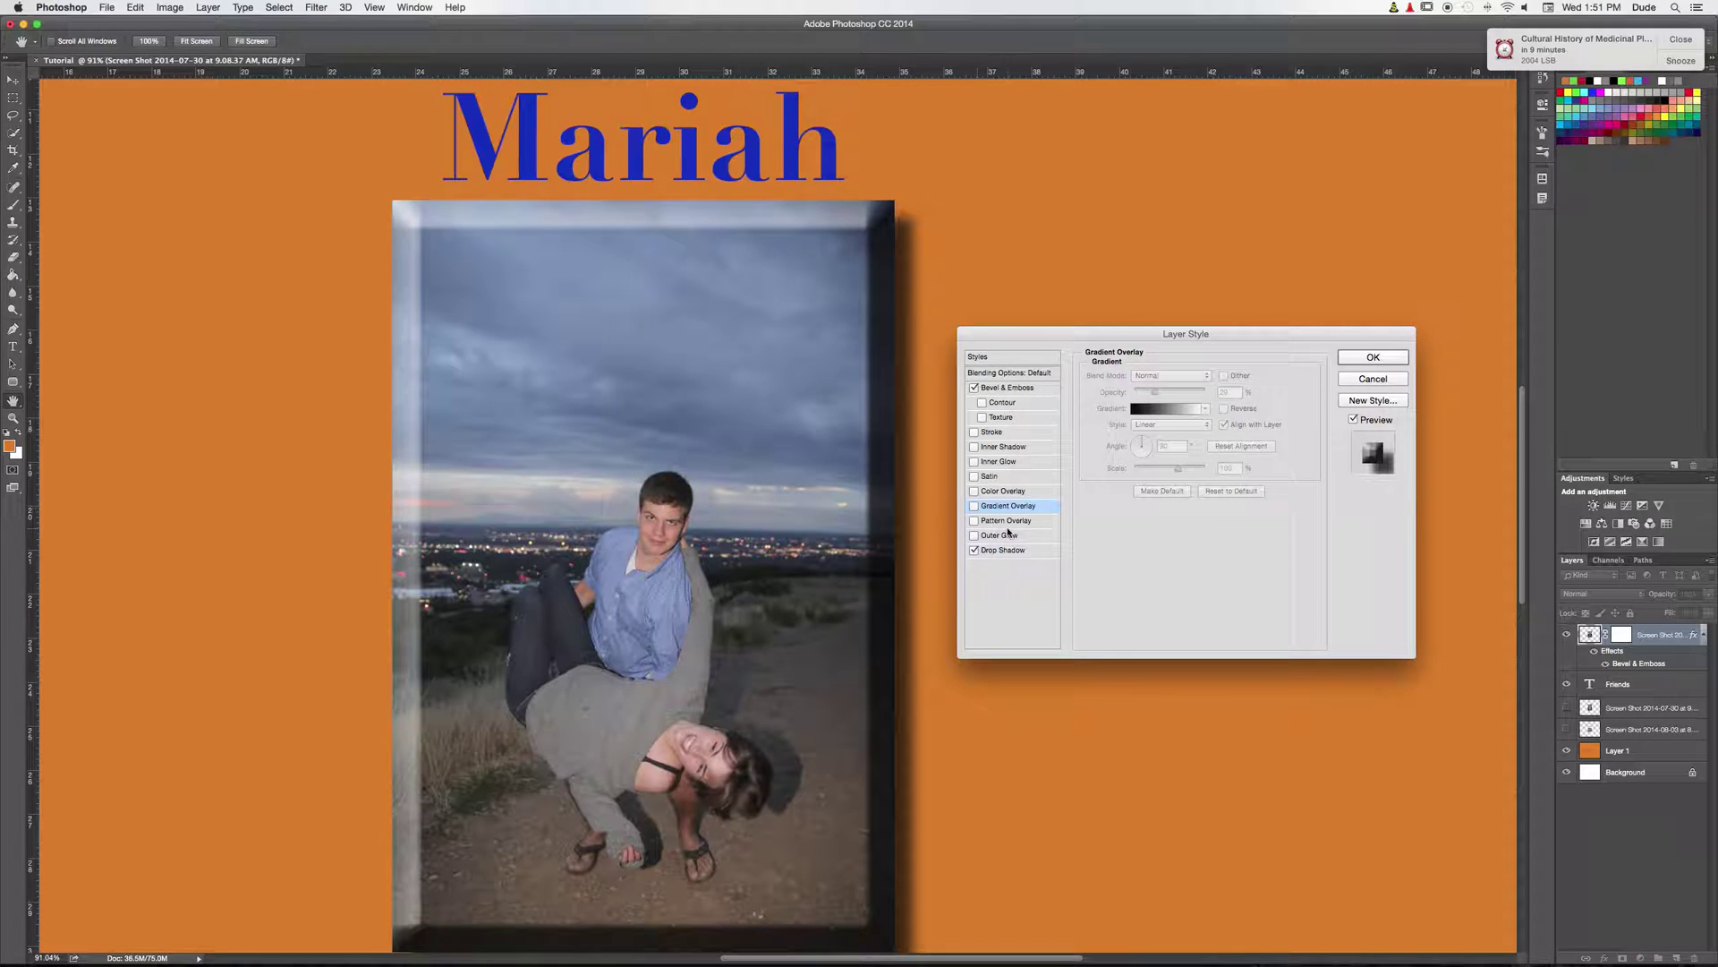
Step: Try the Outer Glow effect around the photo, then disable it
left_click(989, 536)
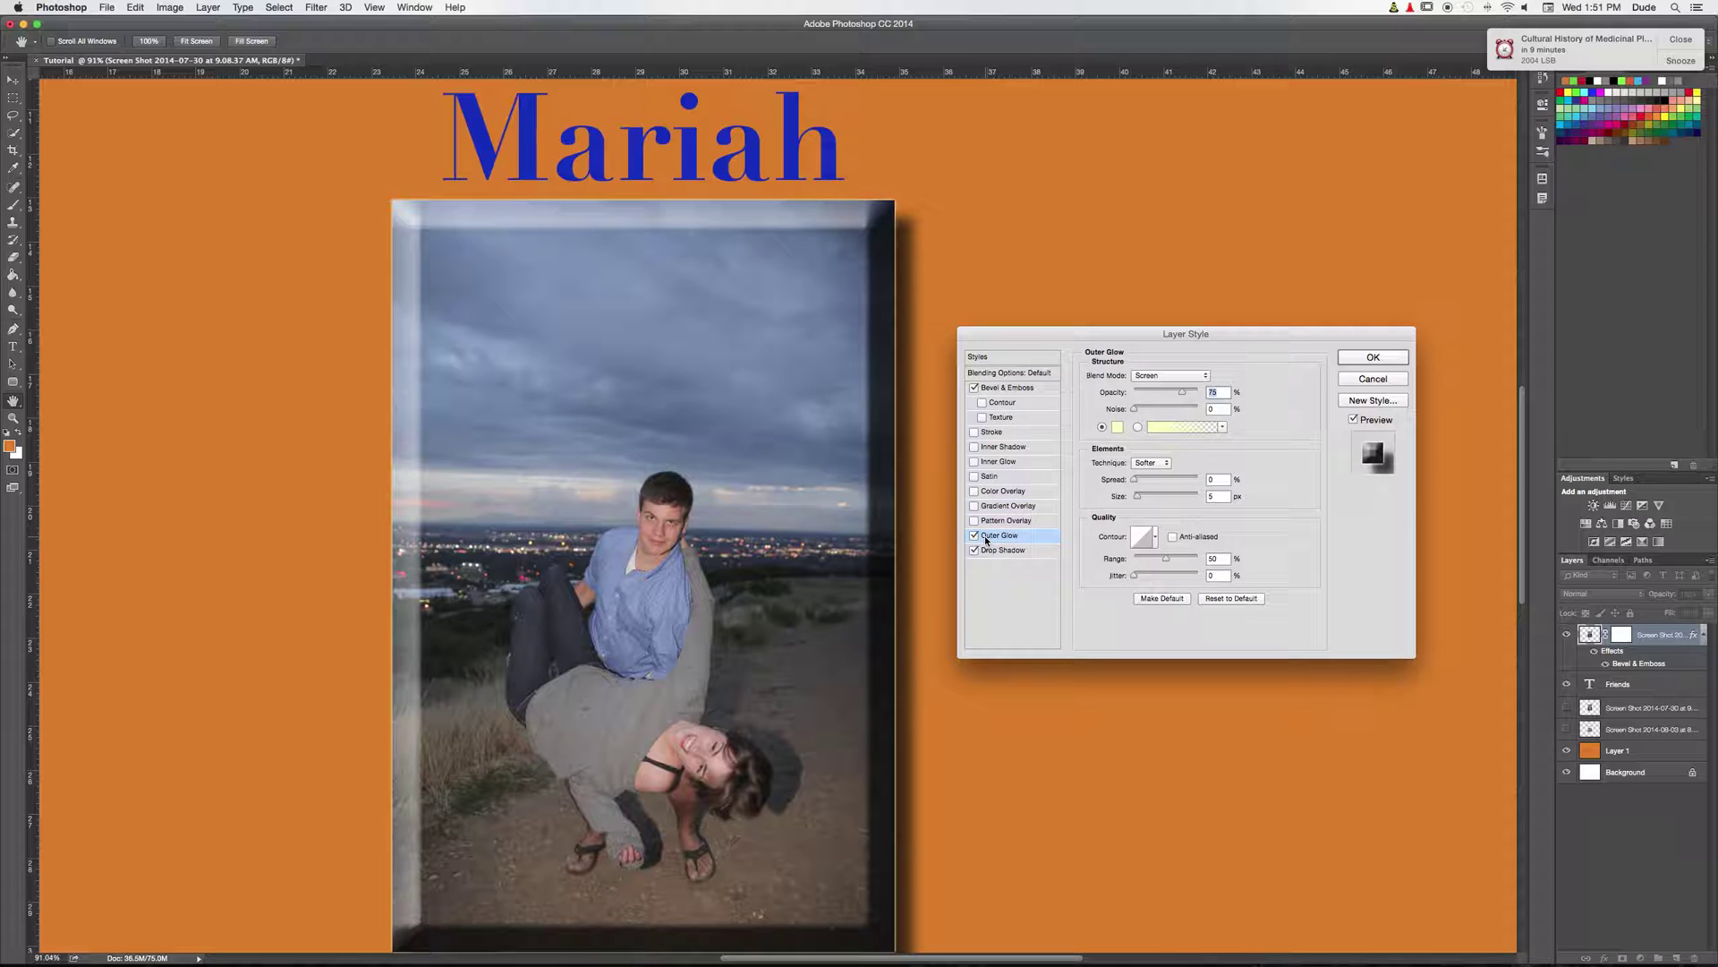
left_click(974, 535)
left_click_drag(1146, 334, 1152, 295)
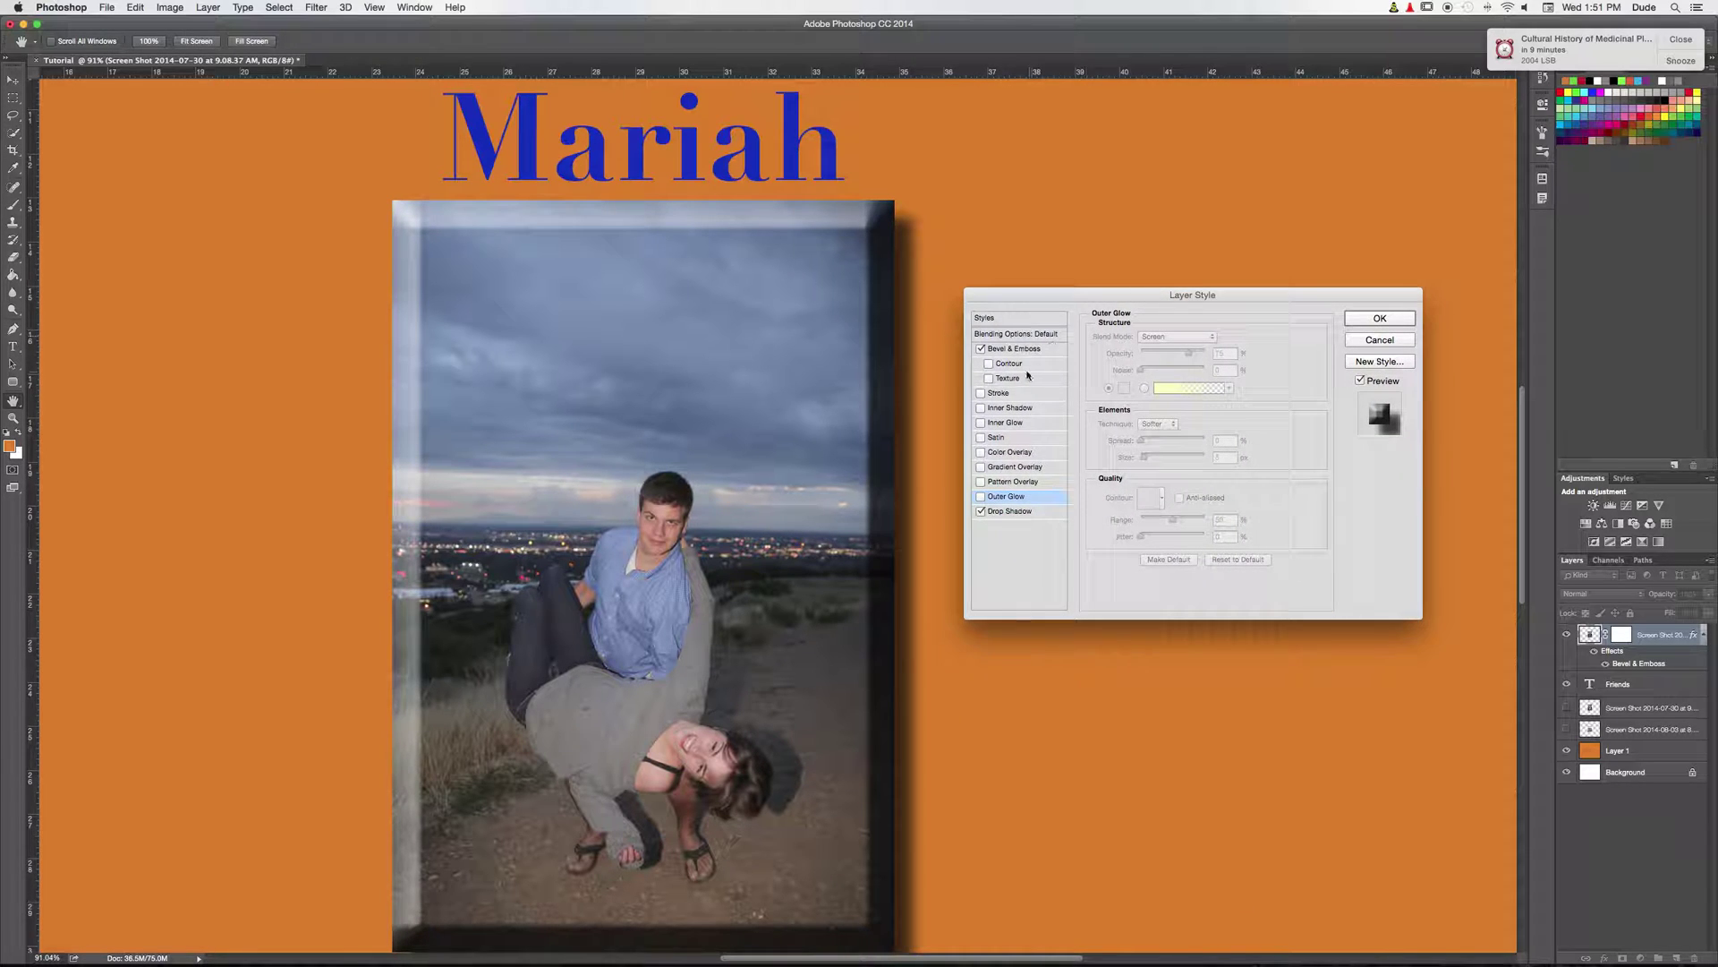
Step: Try a 6 px black outside Stroke on the photo with varied opacity, then disable it
left_click(983, 393)
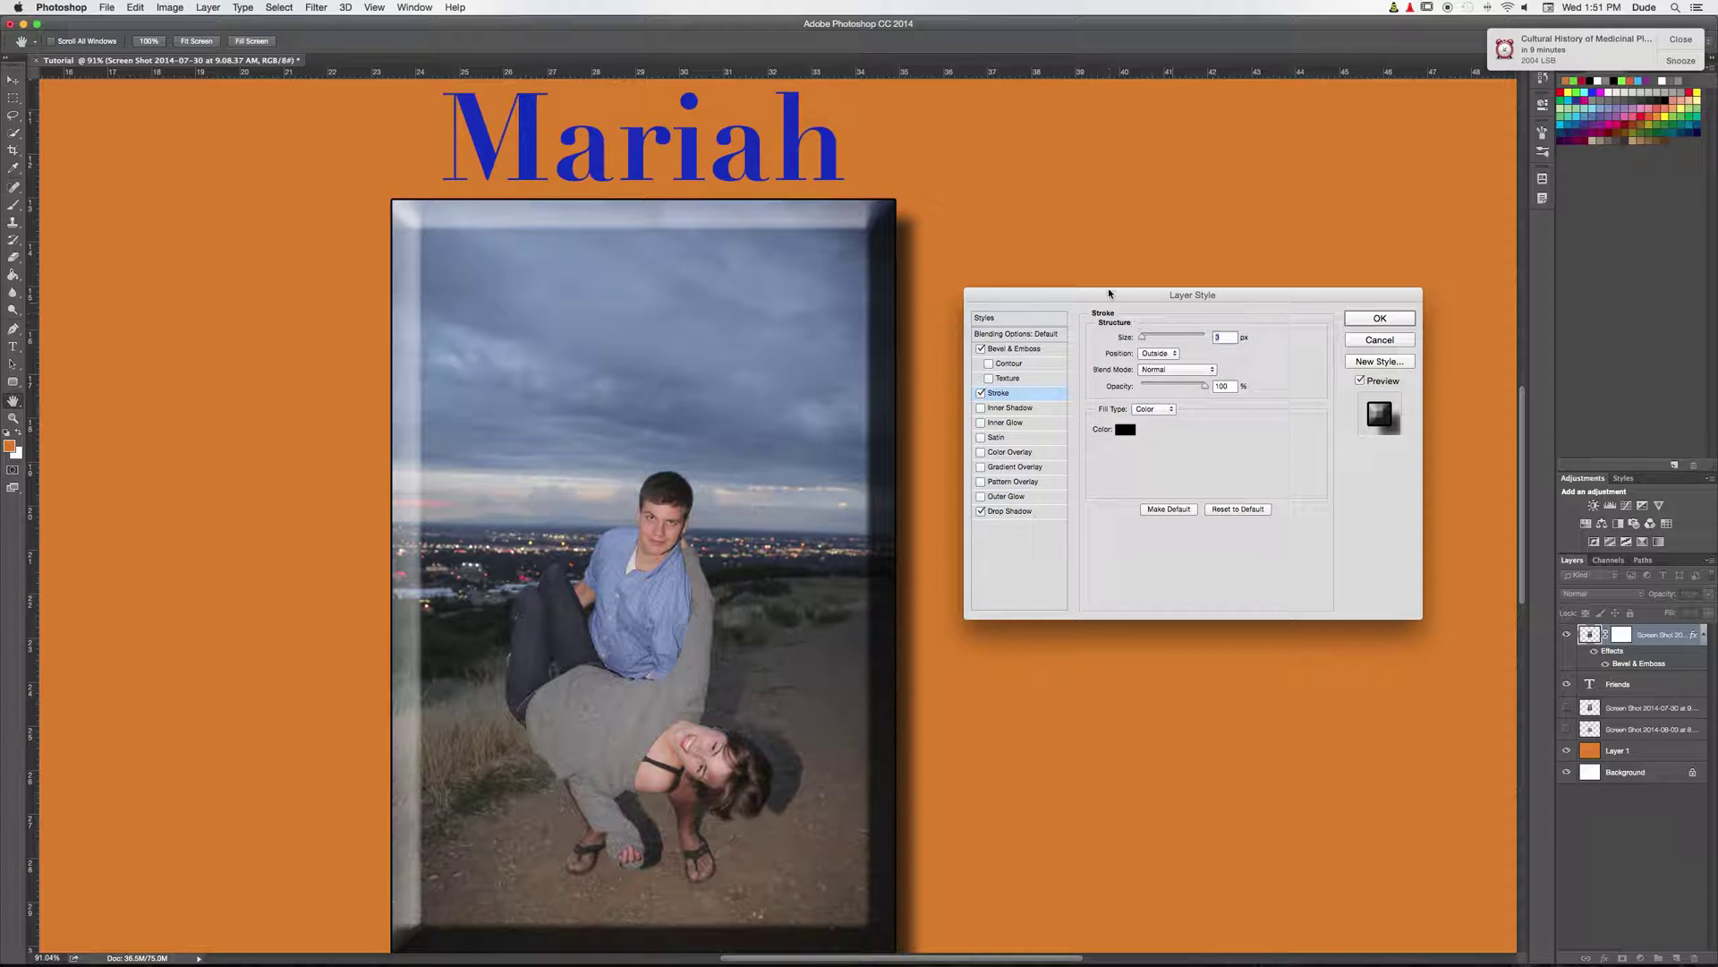
left_click_drag(1150, 342, 1147, 341)
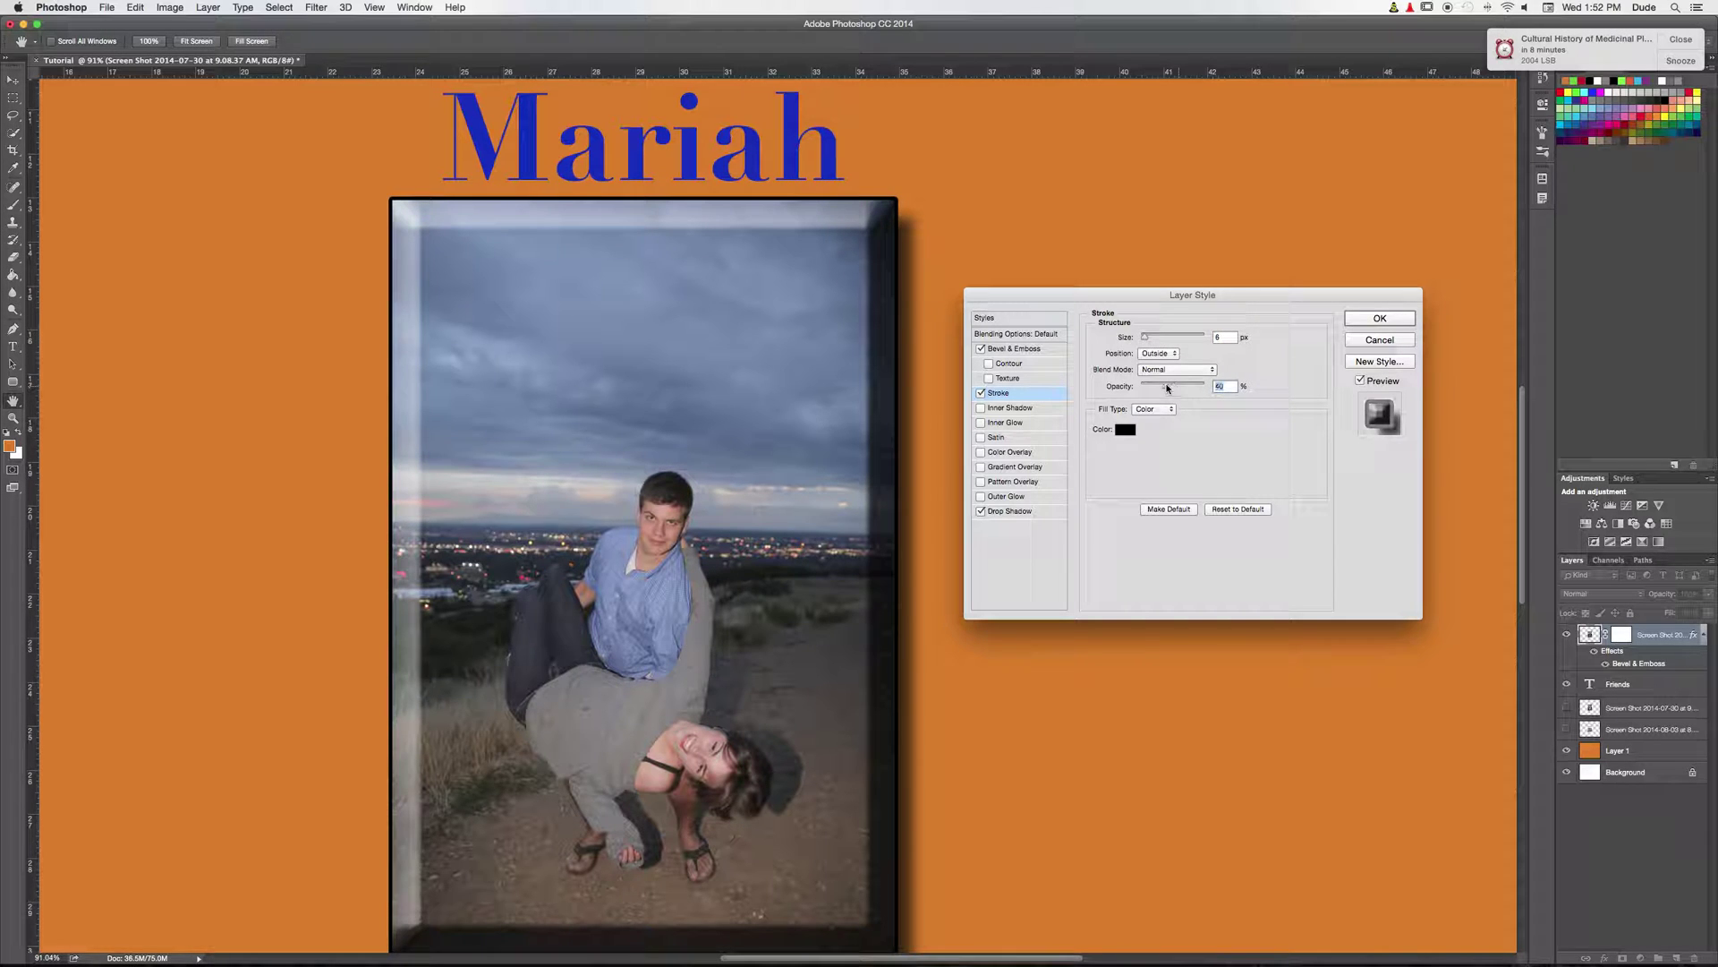
left_click(1207, 385)
left_click(981, 392)
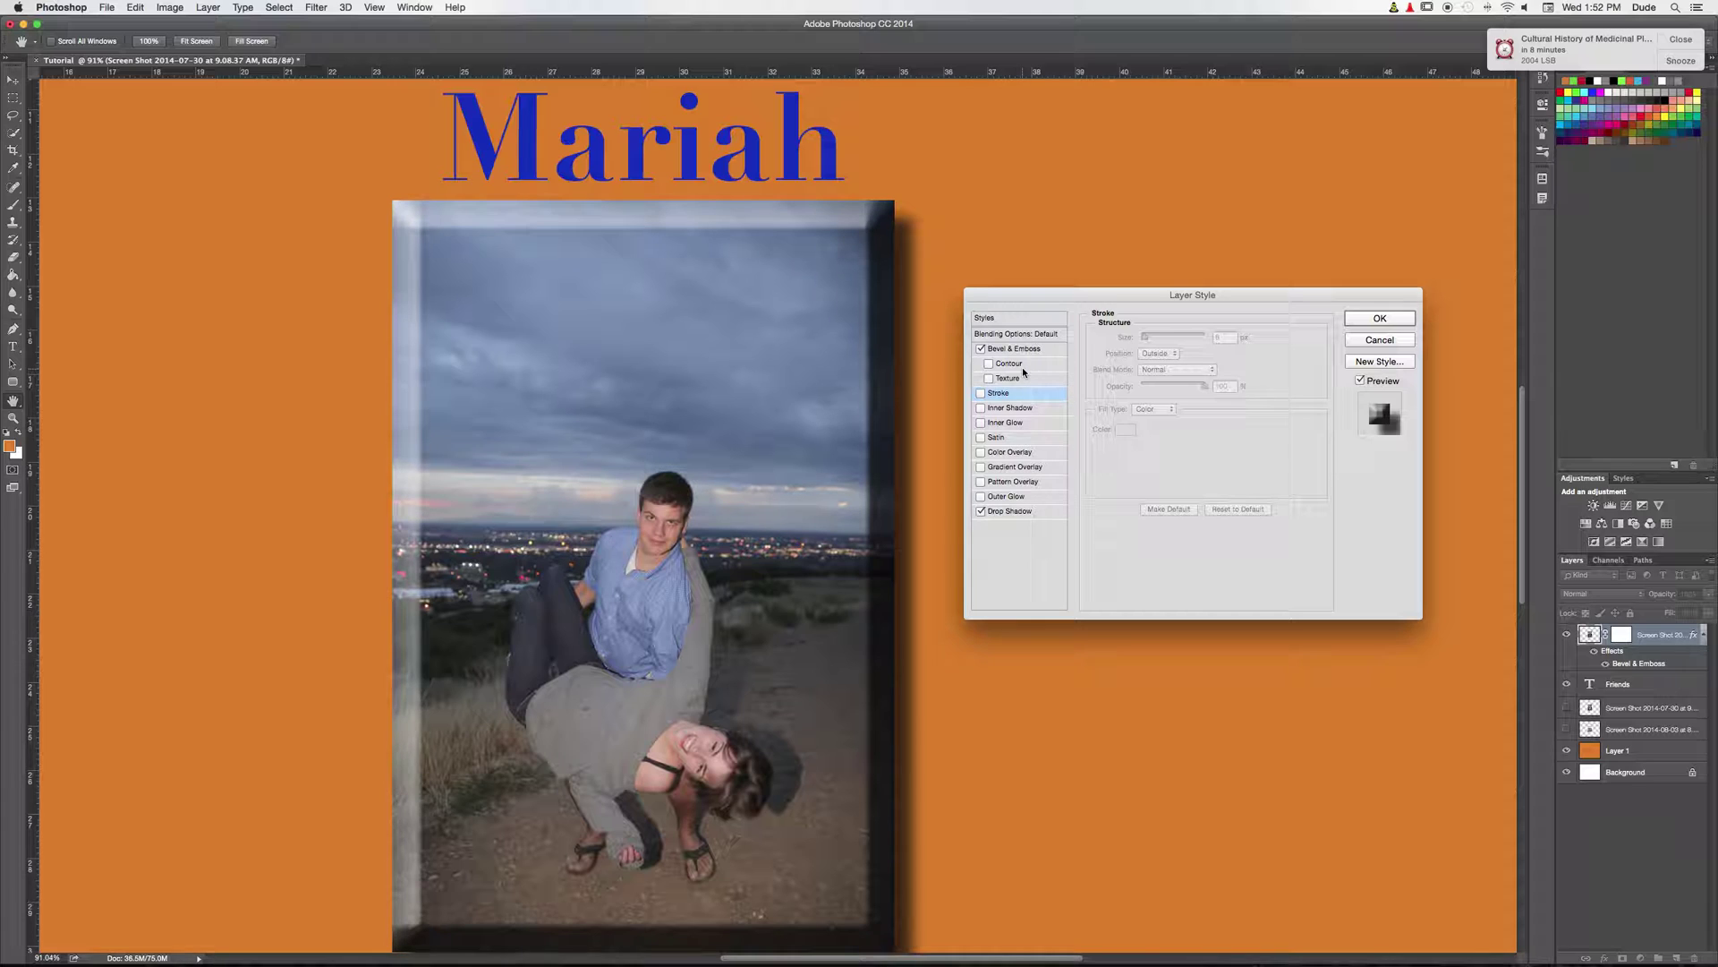
Step: Apply the layer style with only Bevel & Emboss and Drop Shadow enabled, and deselect all layers
left_click_drag(1099, 295, 1061, 286)
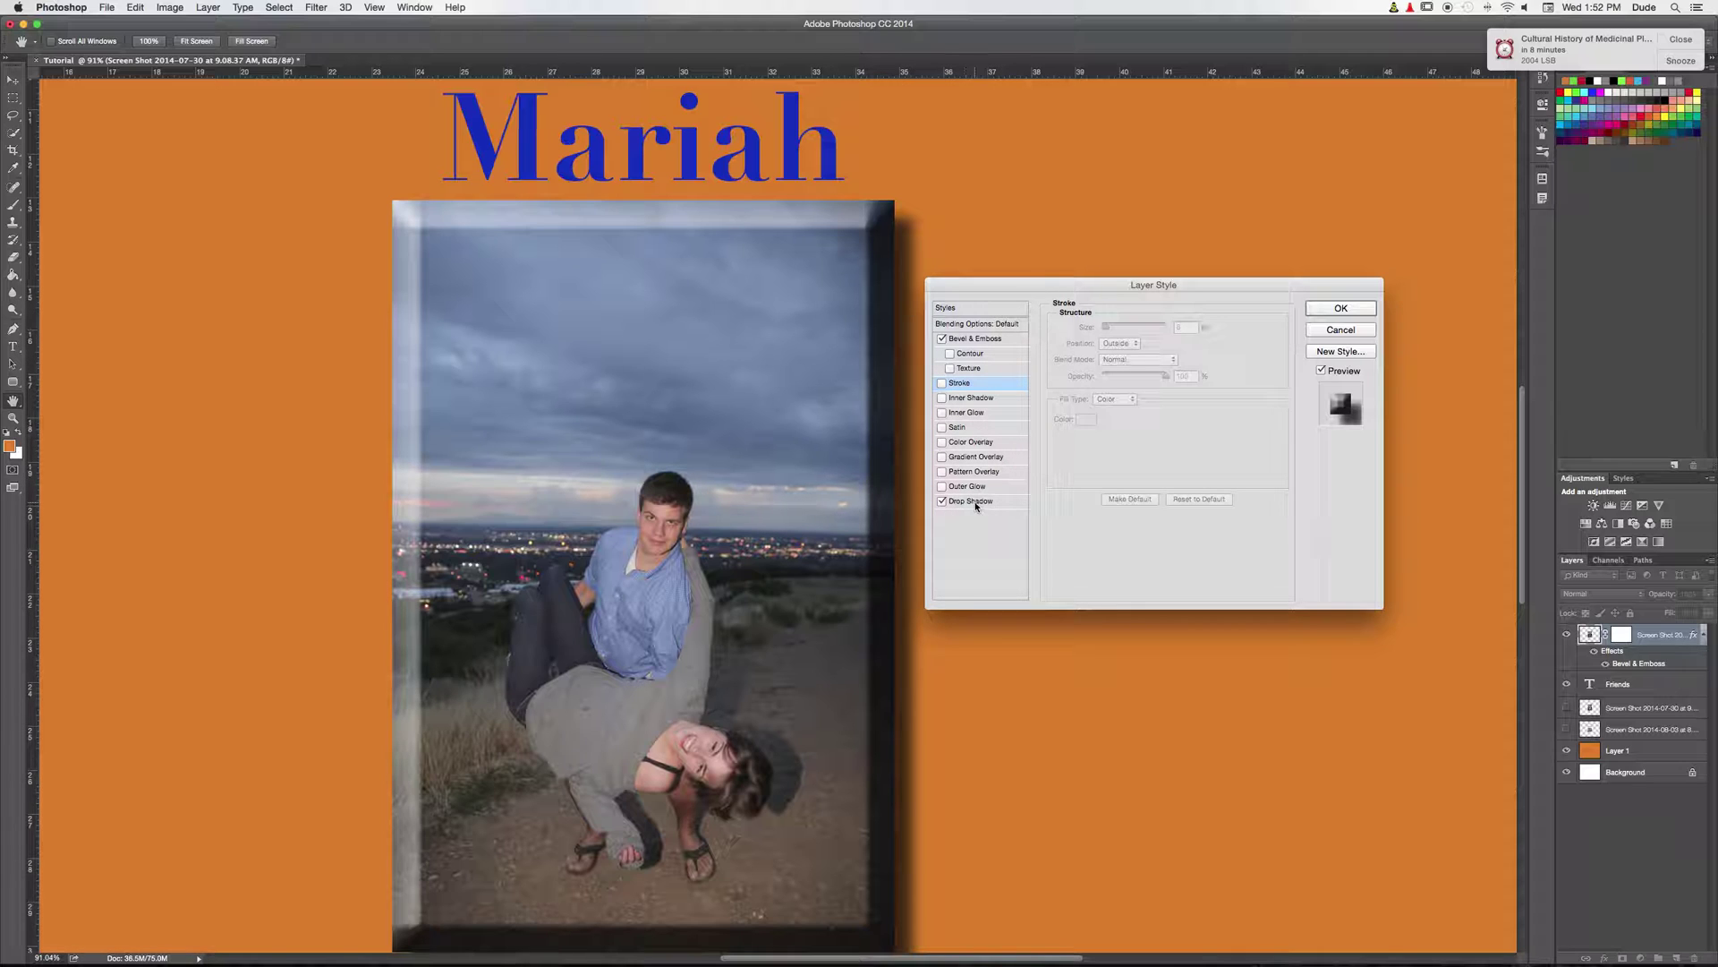
left_click(1340, 308)
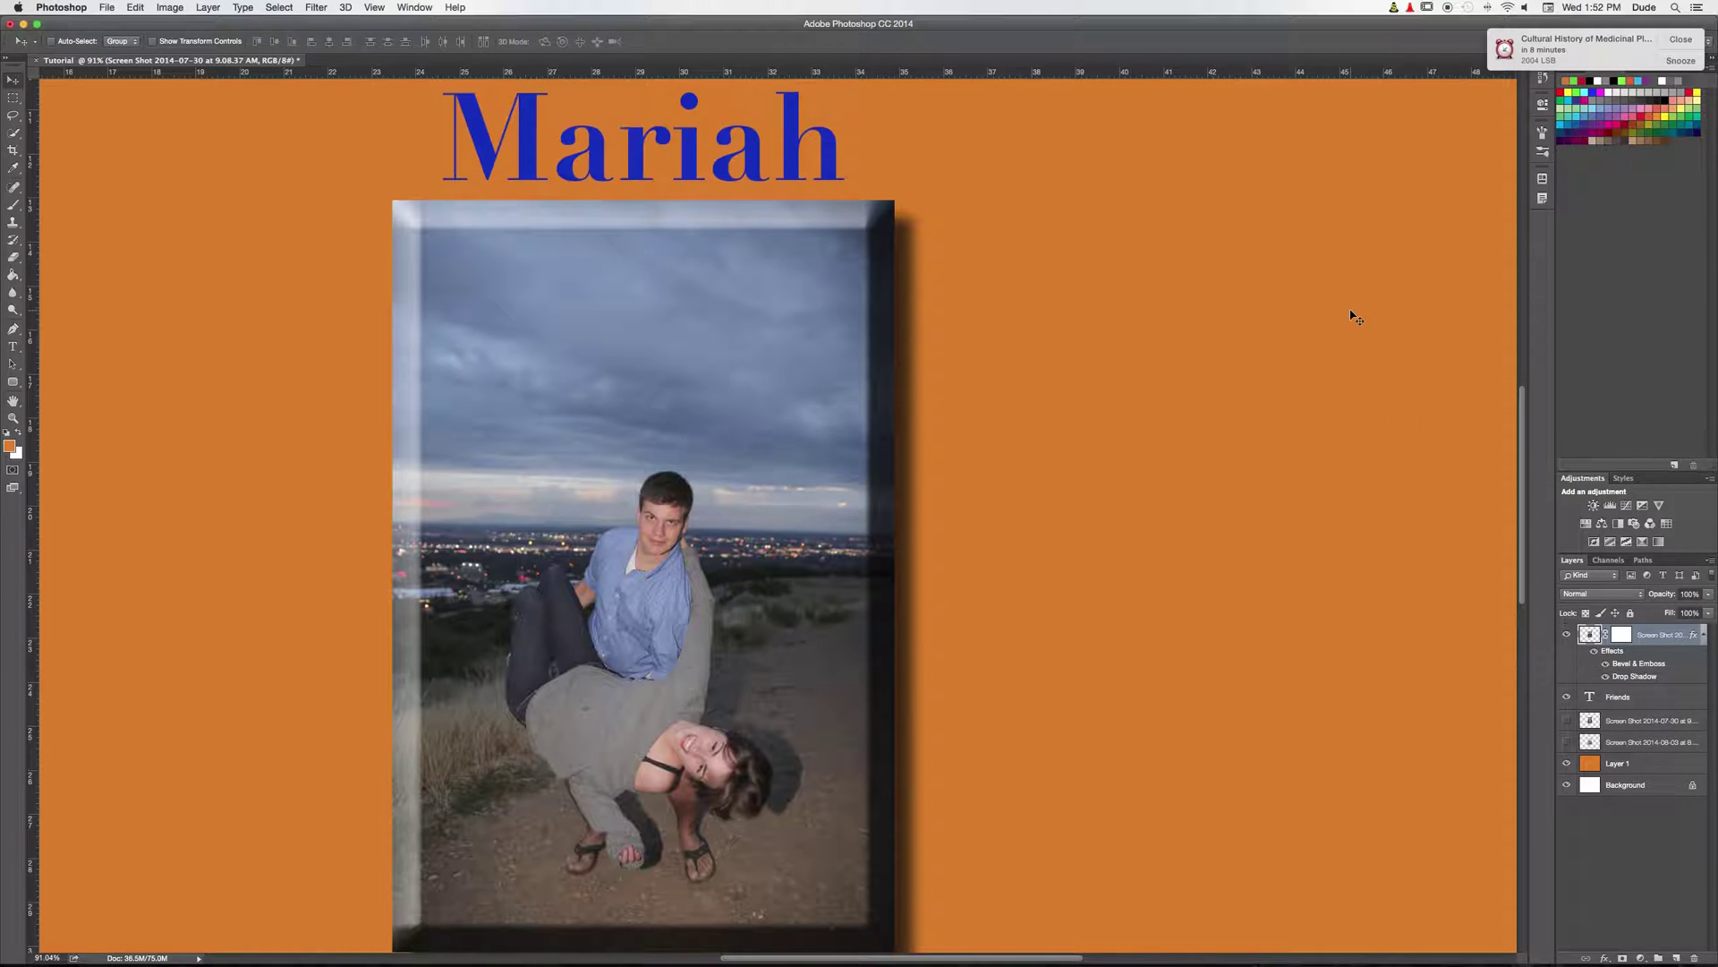
left_click(1662, 816)
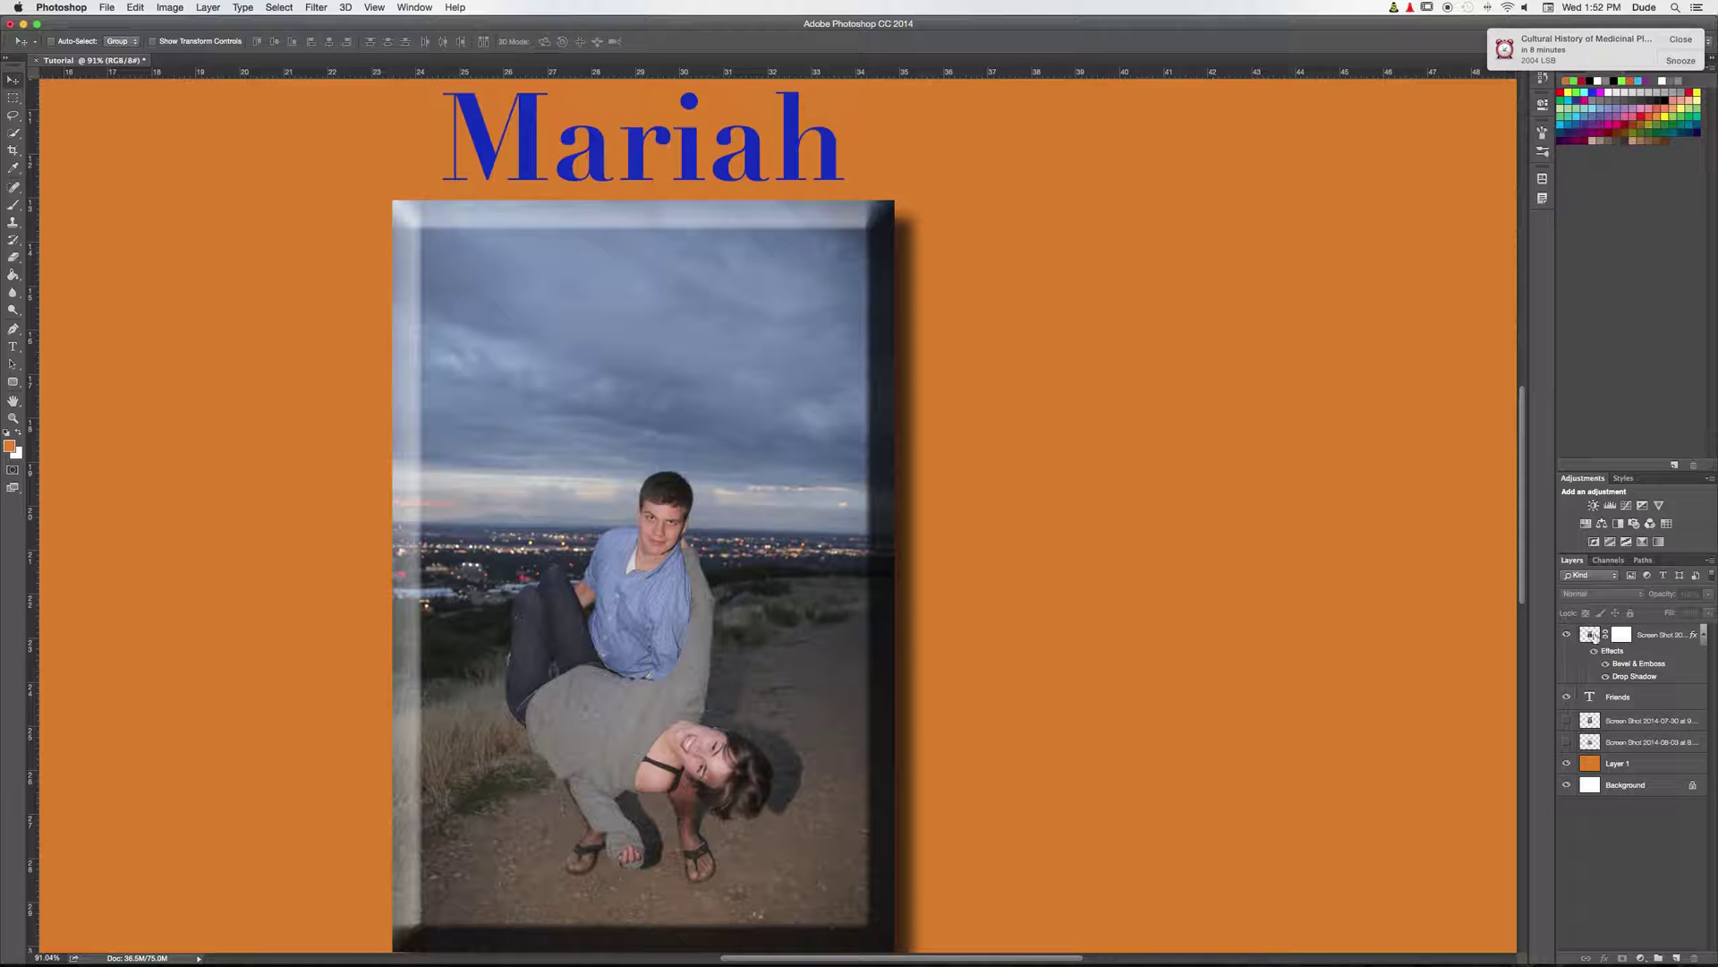
Step: Collapse the effects list under the masked photo layer and expand it again to show the applied effects
left_click(1593, 636)
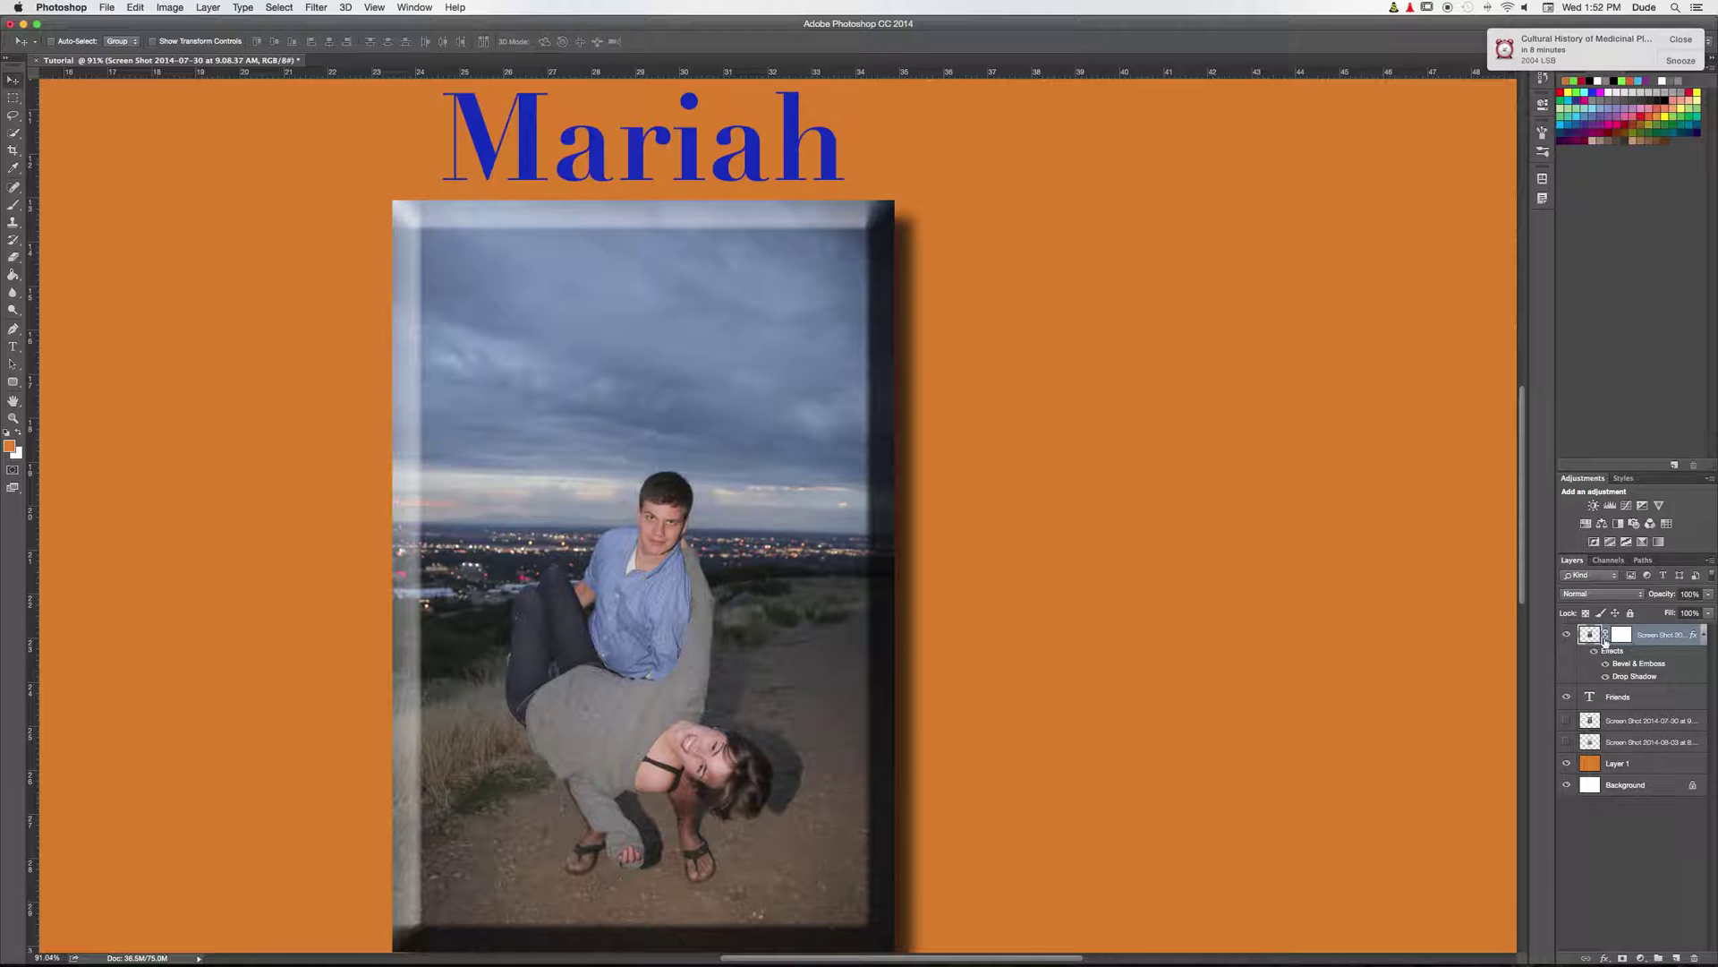
left_click(1704, 635)
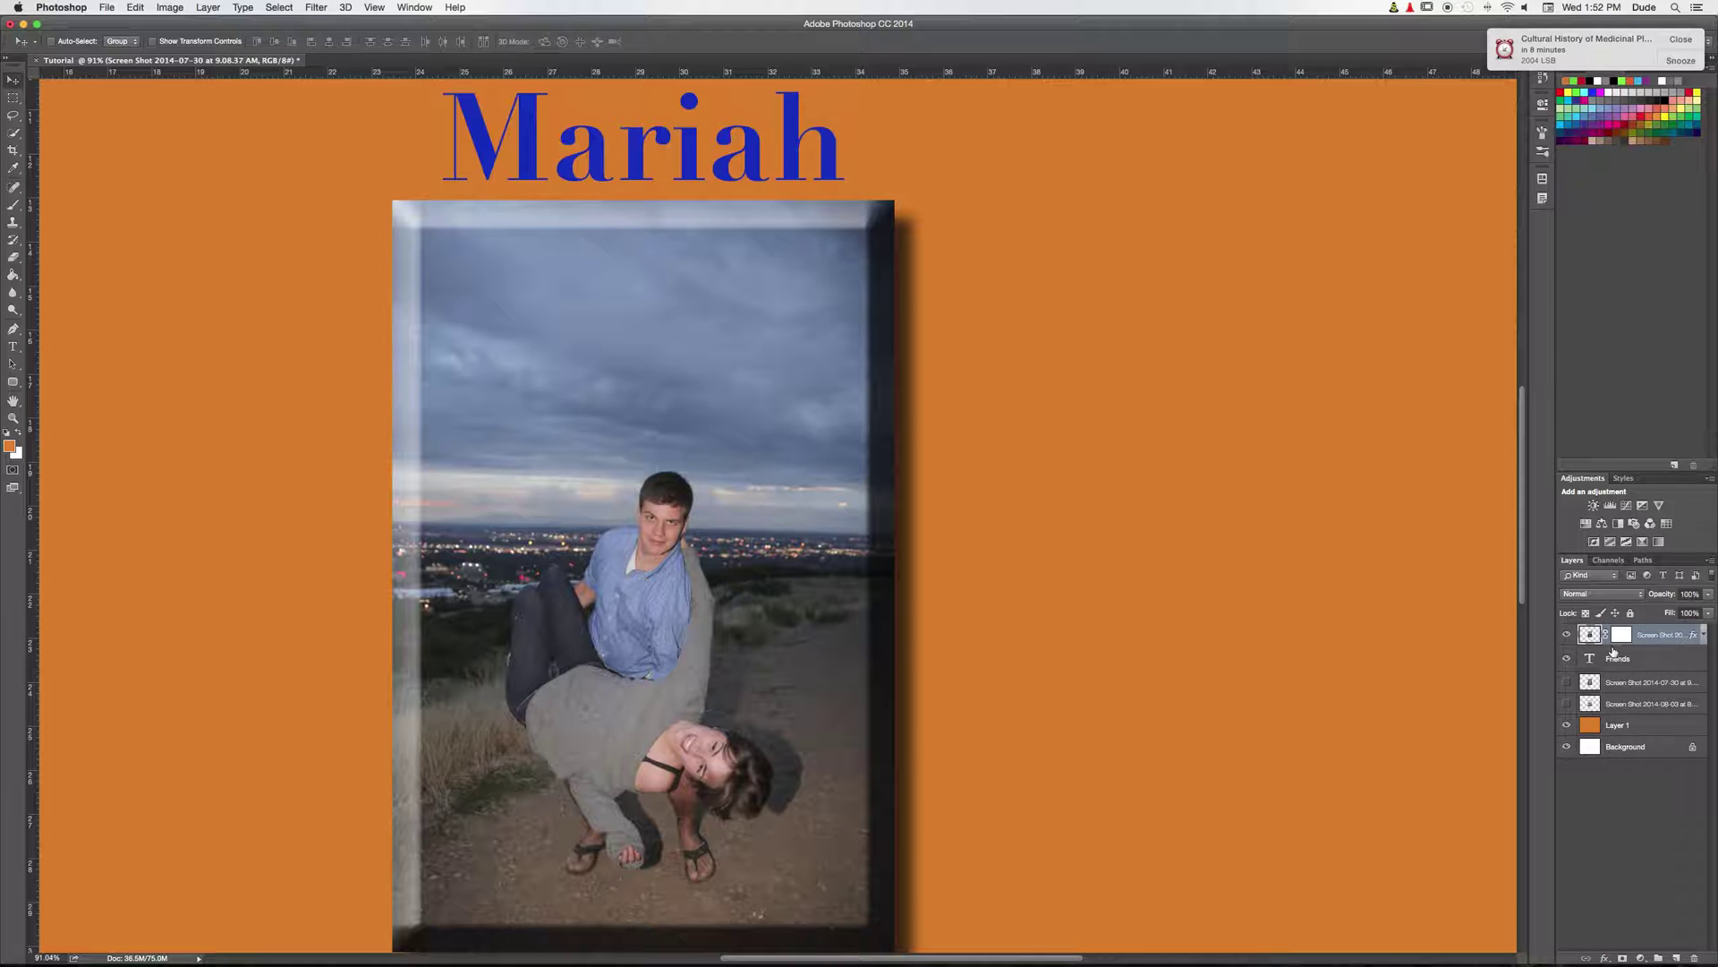
left_click(1647, 637, "super")
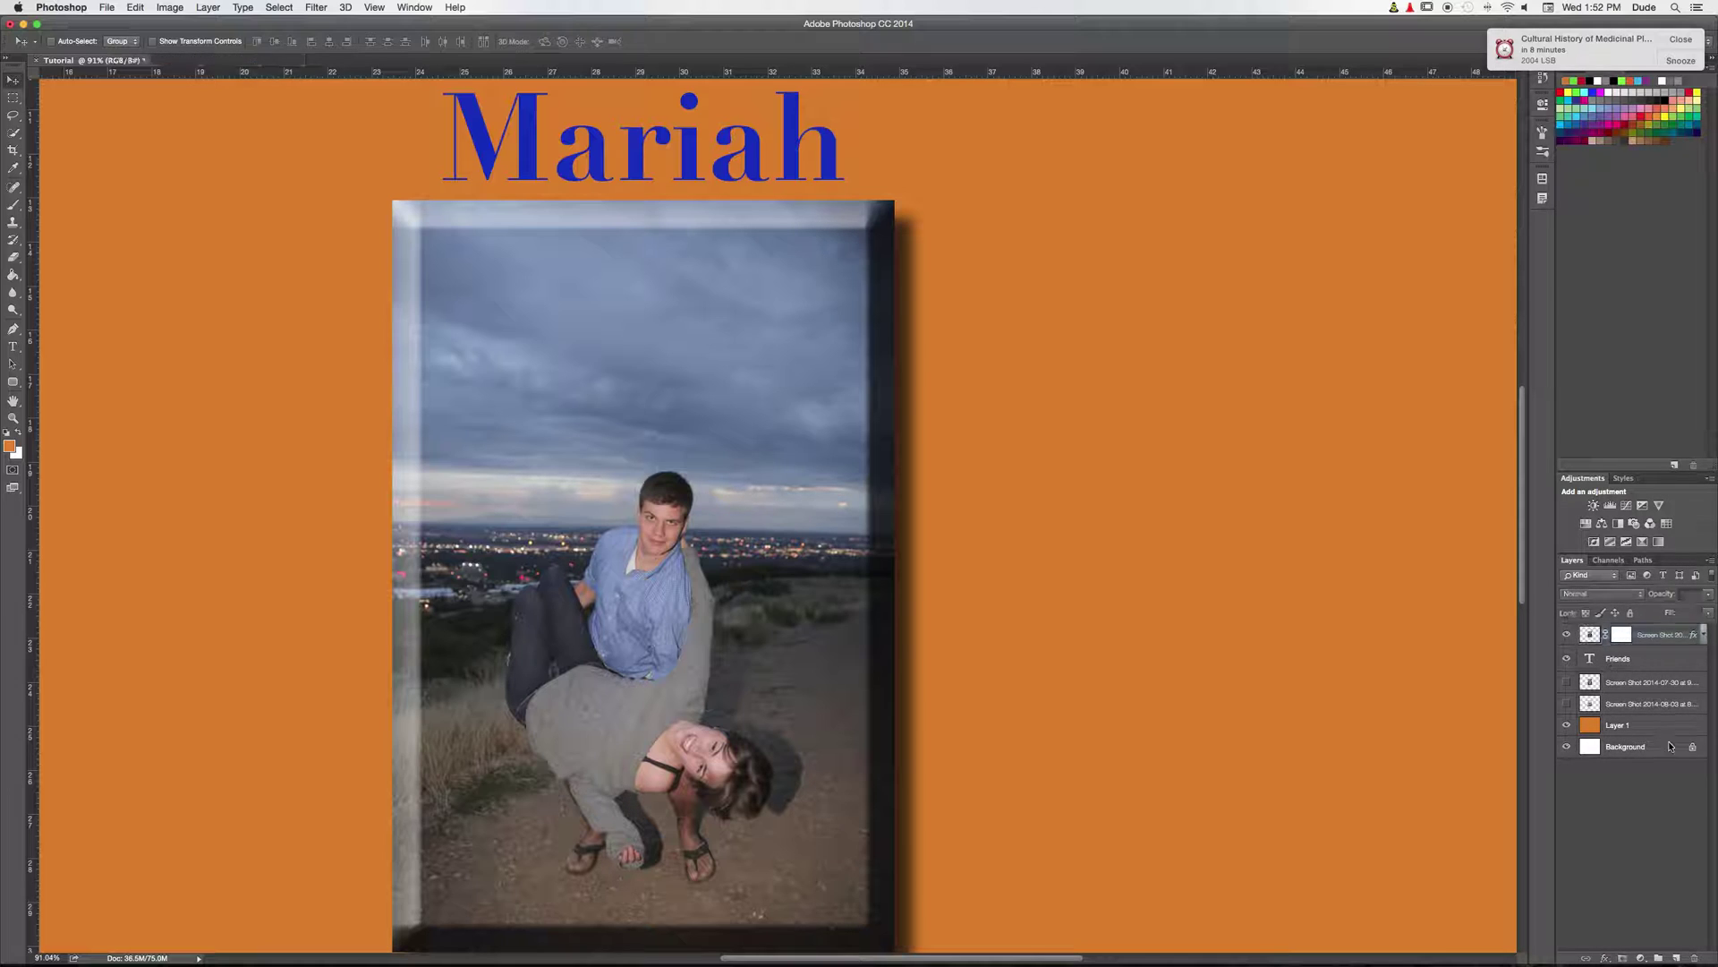
left_click(1703, 637)
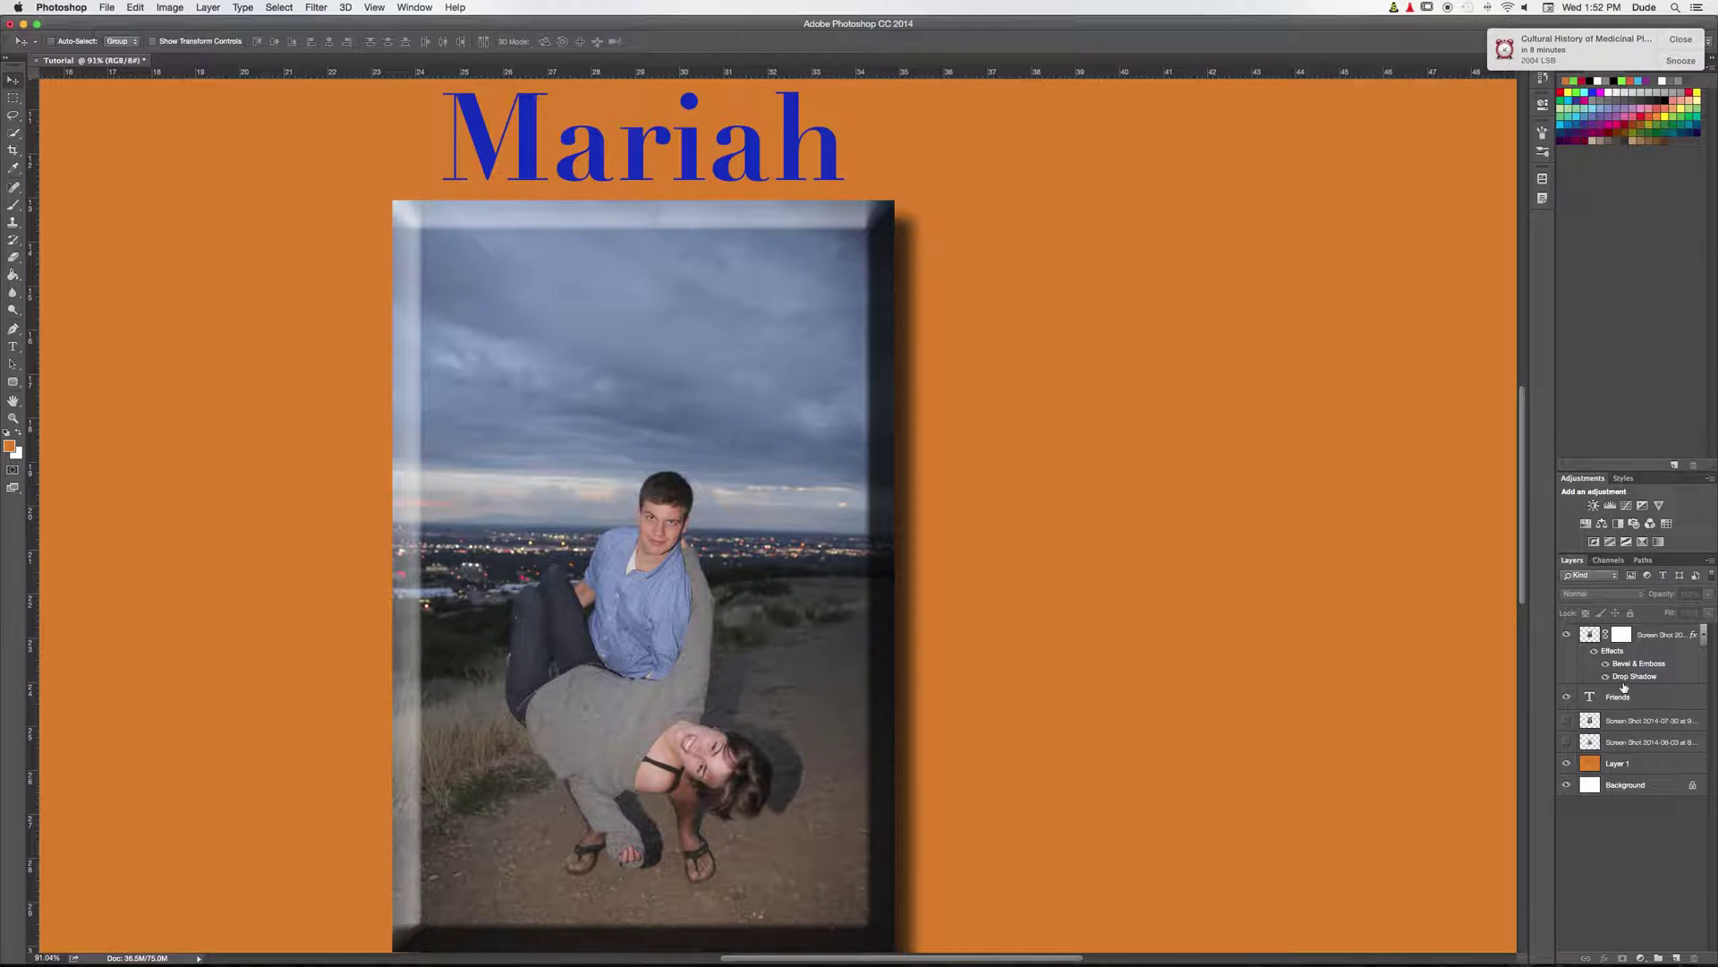
Step: Toggle the visibility of all effects on the photo layer to compare the styled and plain versions
left_click(1595, 652)
left_click(1595, 652)
left_click(1594, 651)
left_click(1595, 651)
Step: Hide and show the photo layer's Bevel & Emboss and Drop Shadow effects individually to compare what each contributes
left_click(1606, 665)
left_click(1605, 665)
left_click(1606, 665)
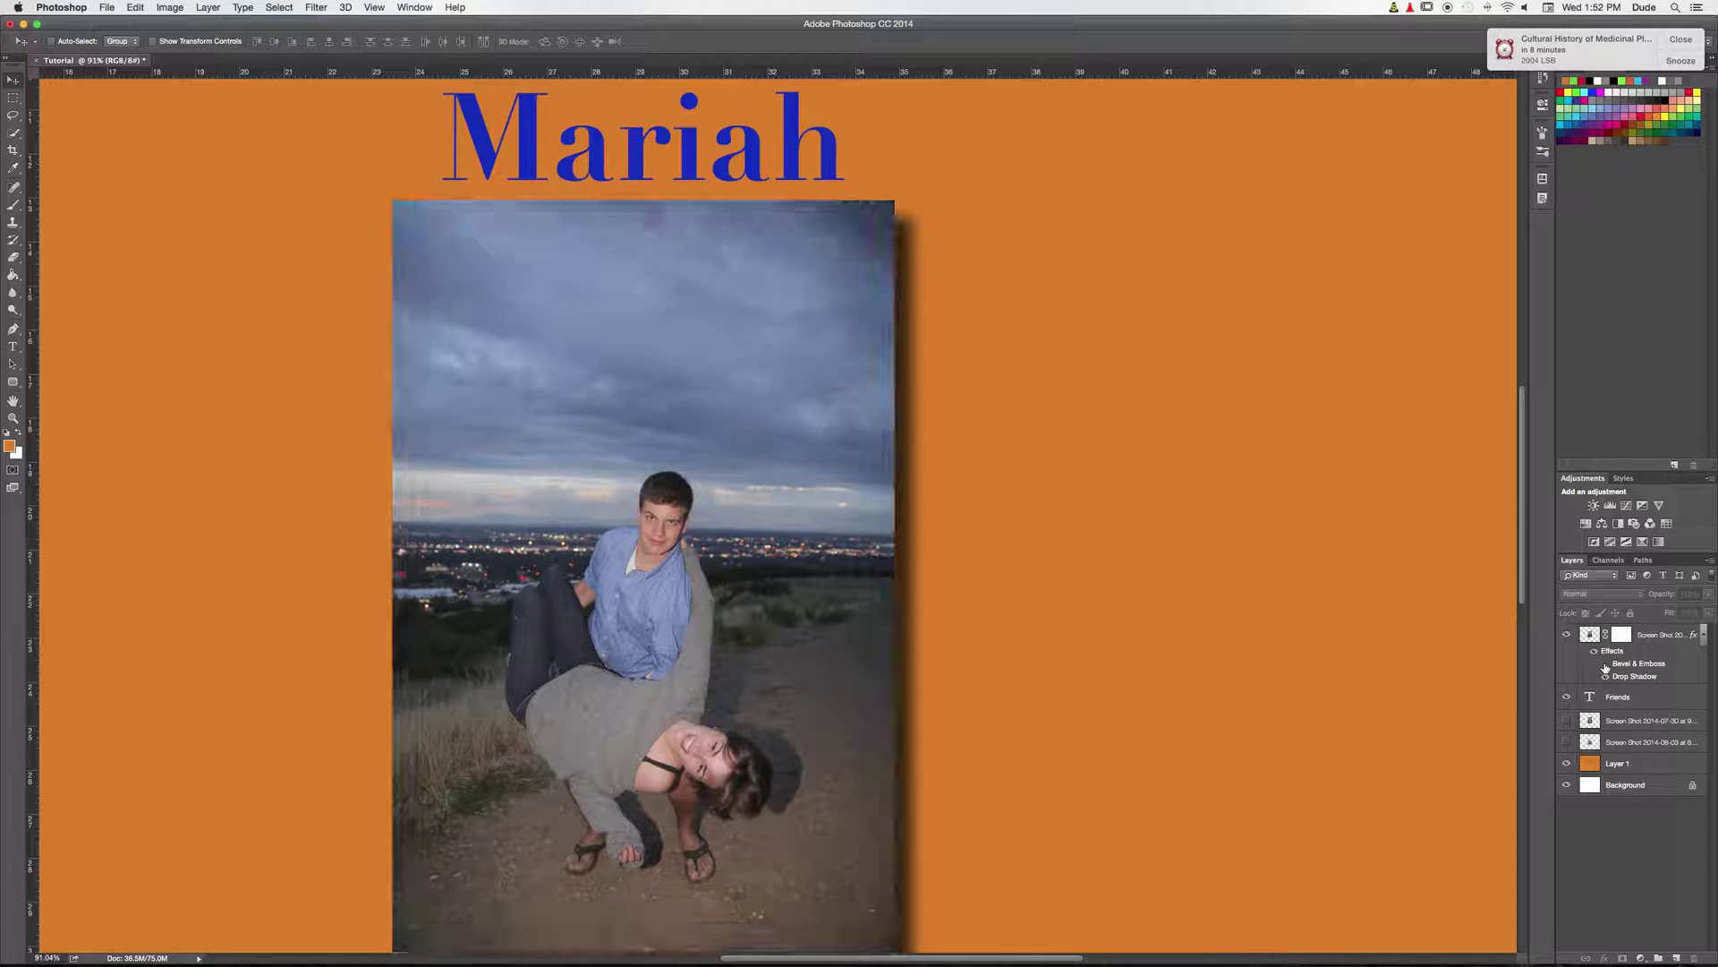
left_click(1606, 665)
left_click(1606, 677)
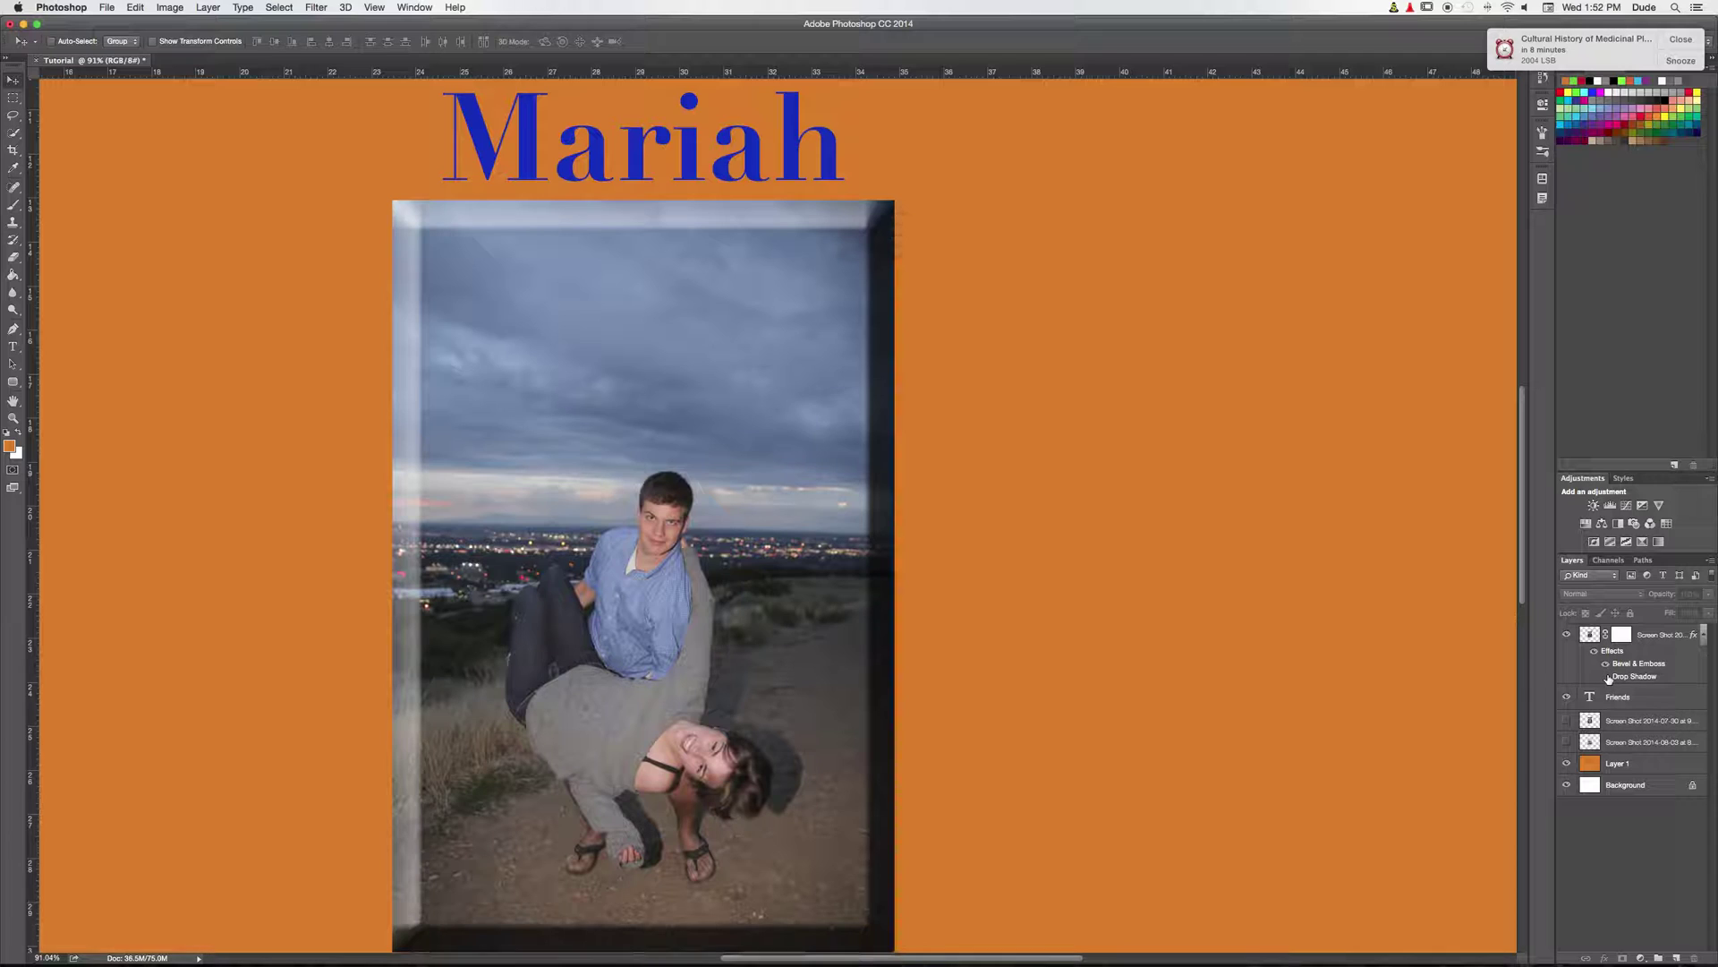
left_click(1607, 676)
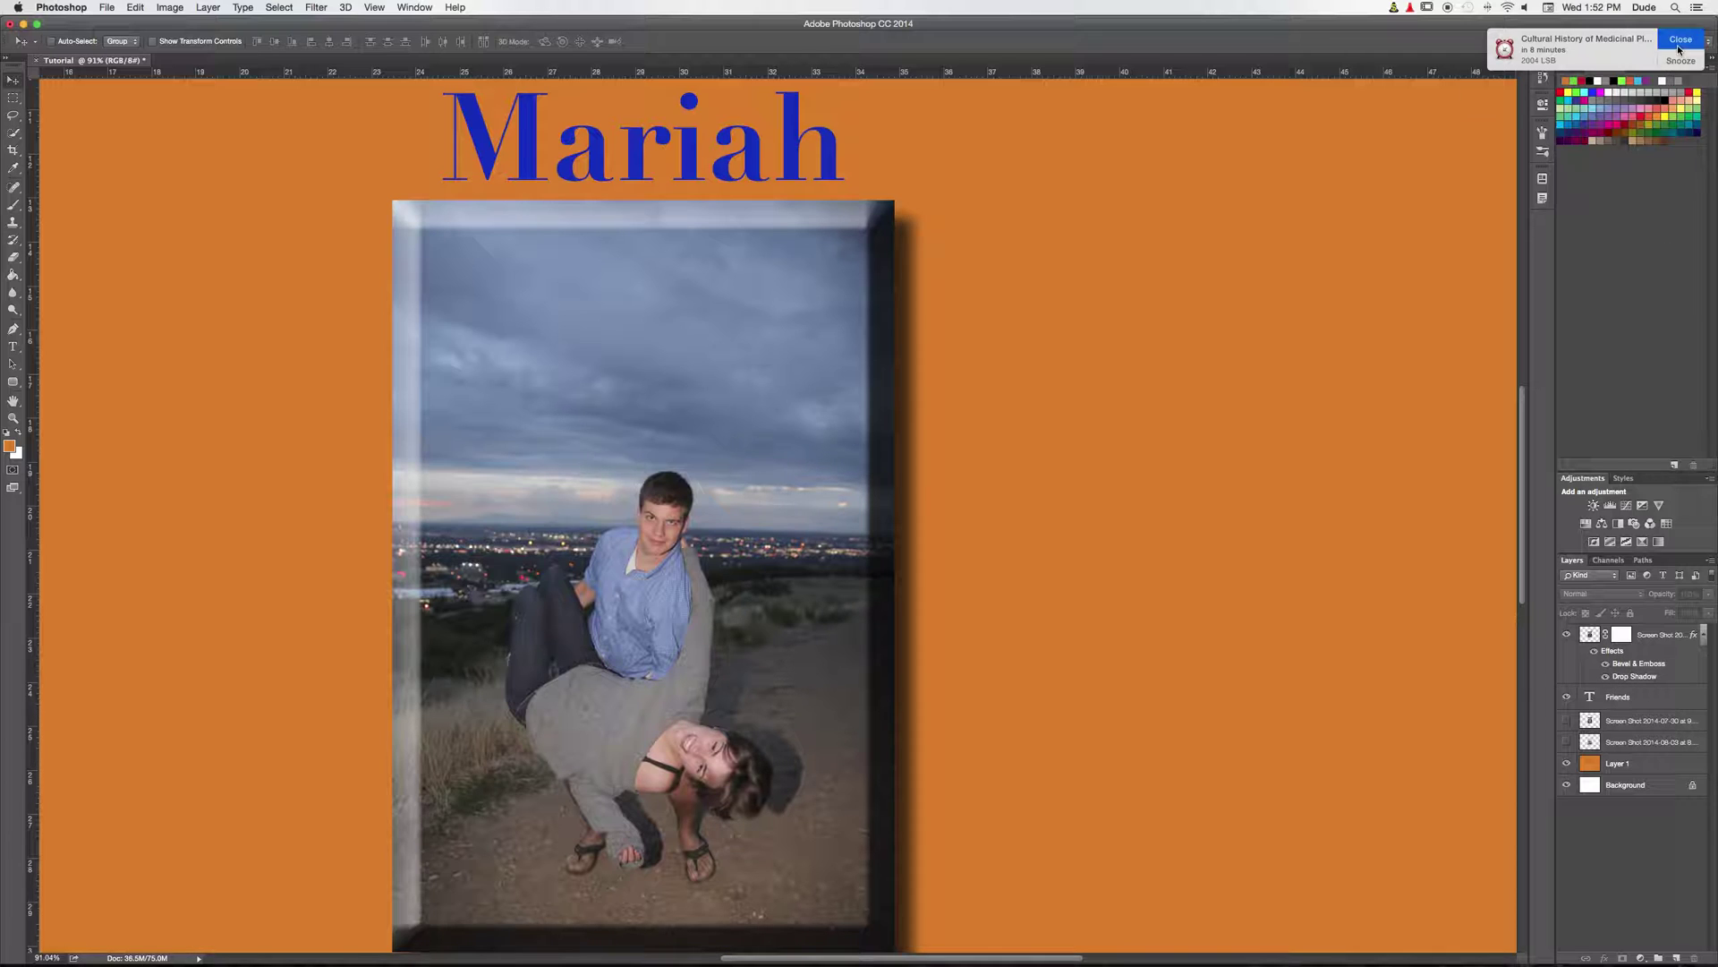
left_click(1606, 664)
left_click(1605, 664)
left_click(1606, 677)
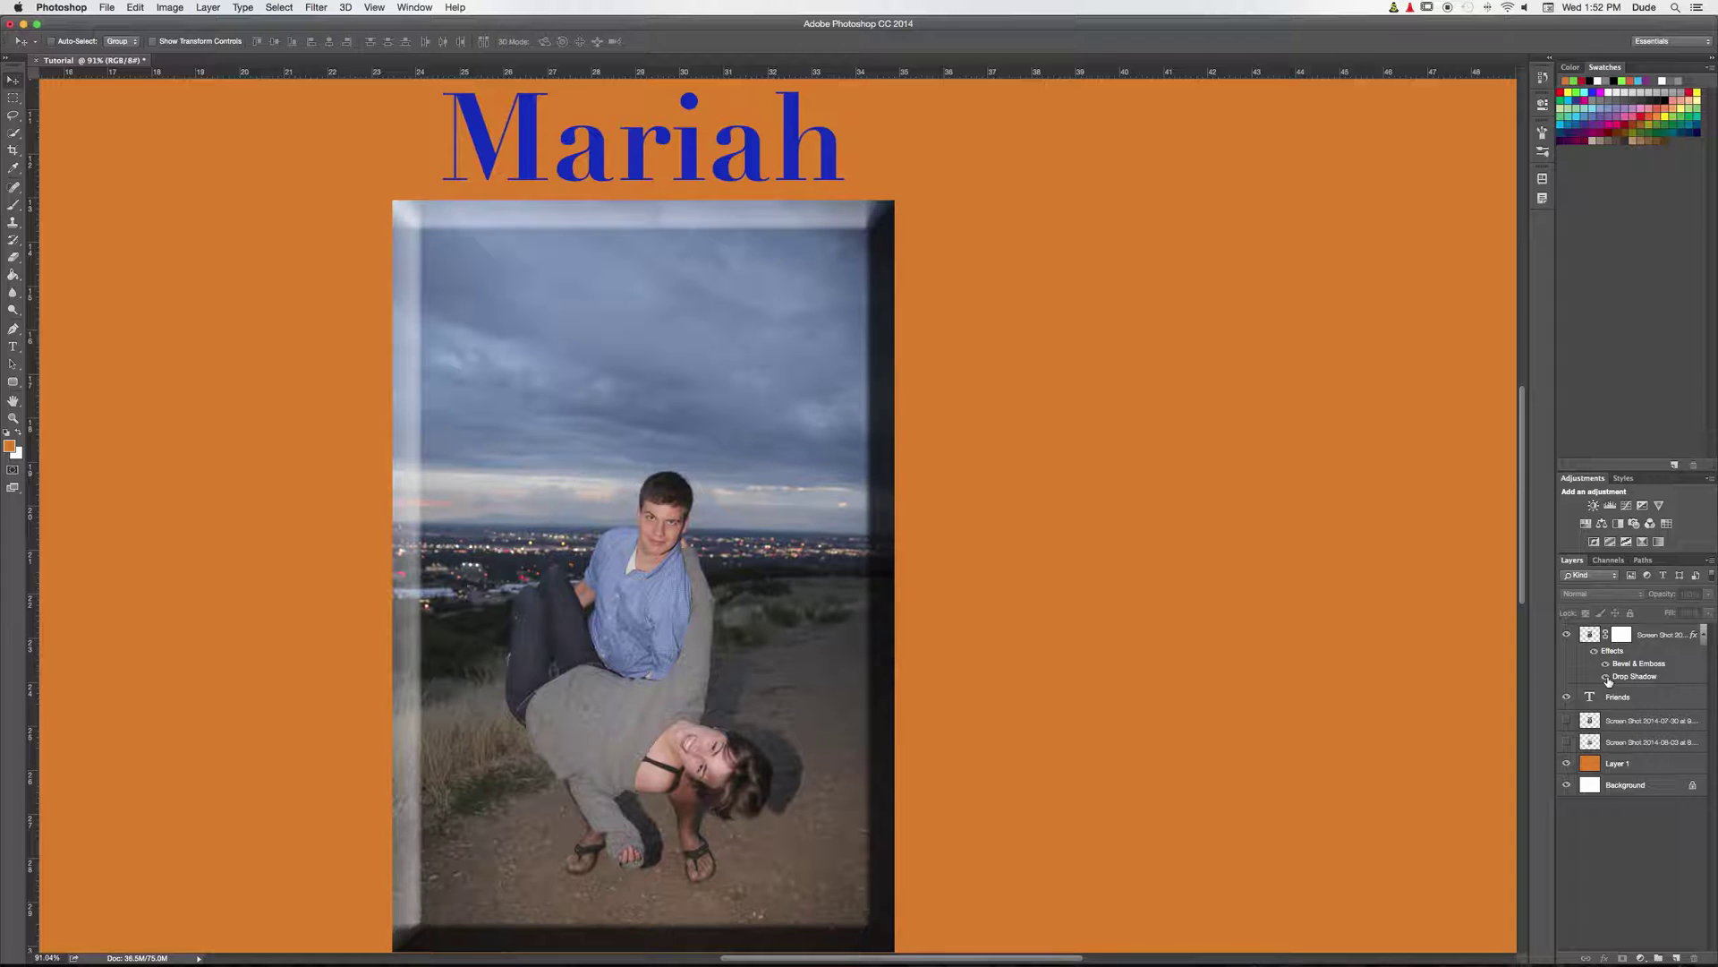
left_click(1607, 678)
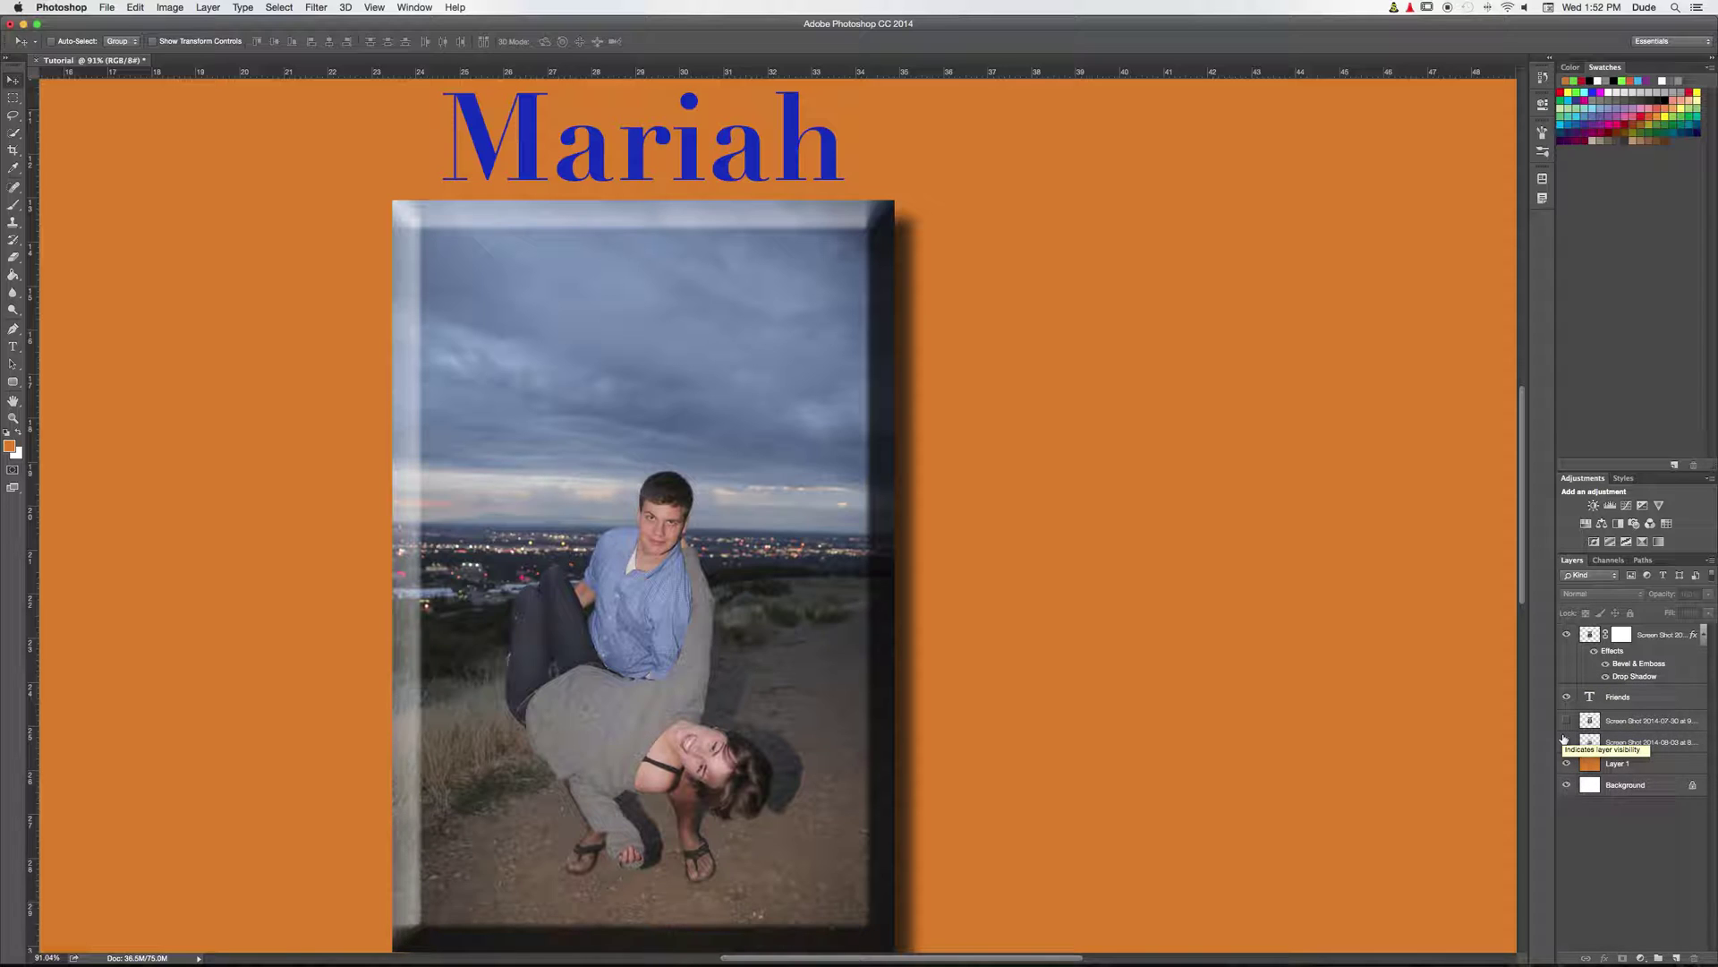
left_click(1567, 741)
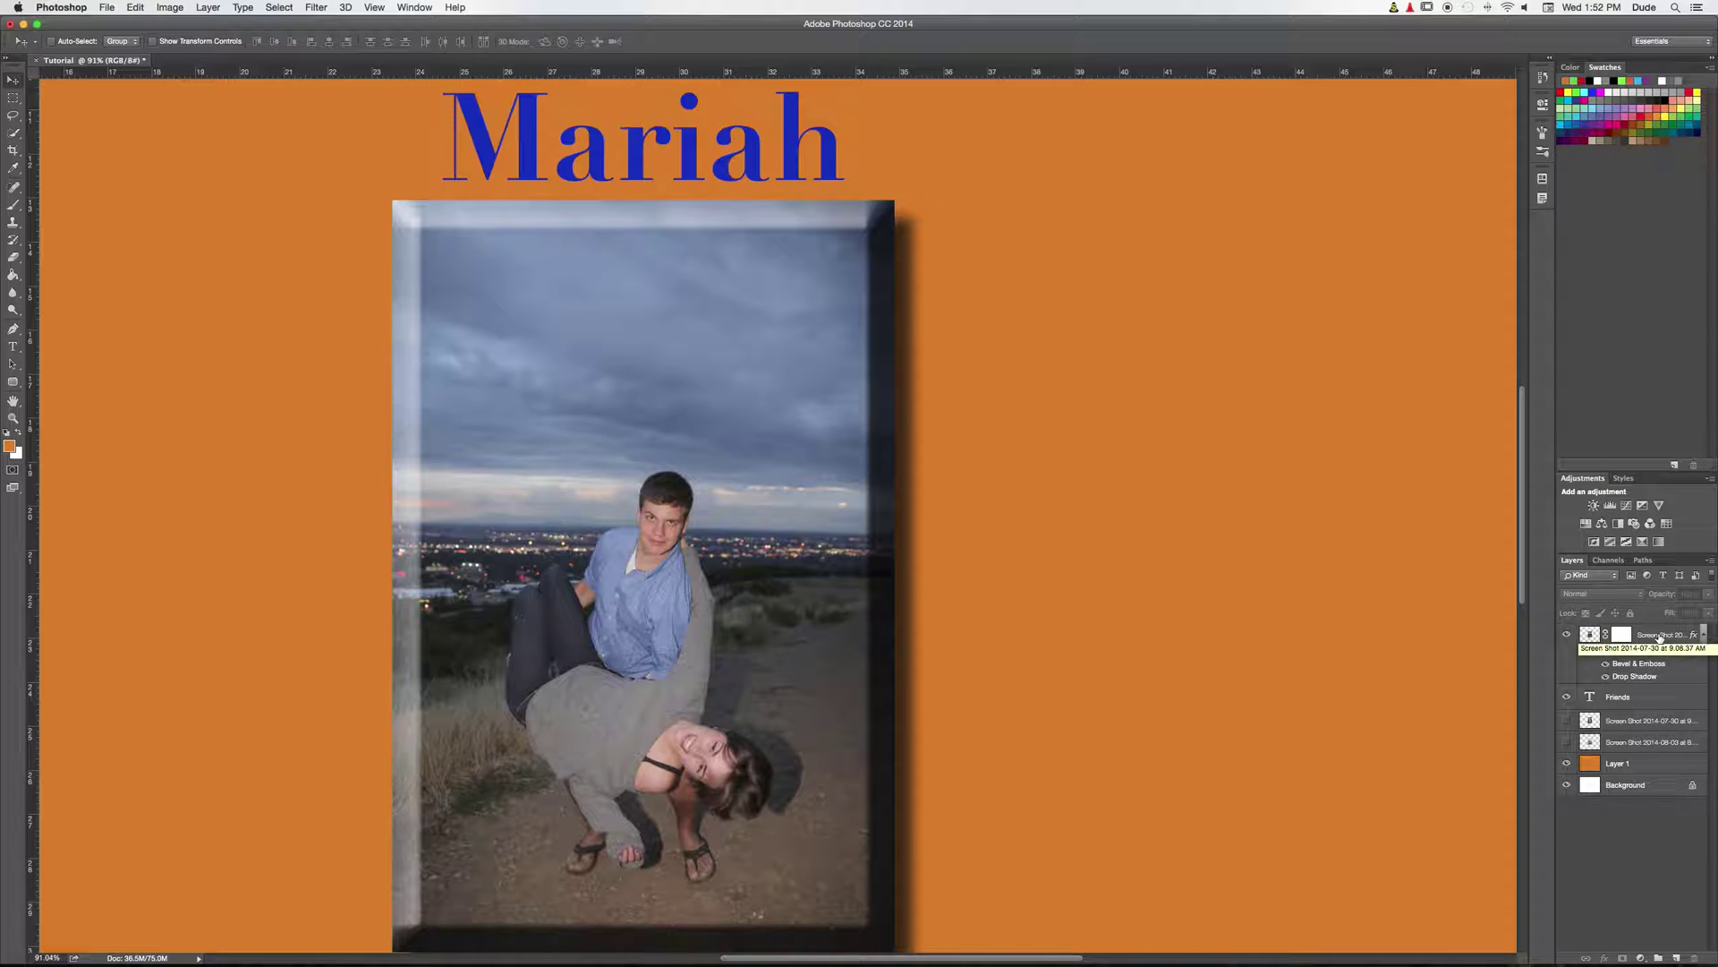
right_click(1658, 635)
key("Escape")
right_click(1580, 635)
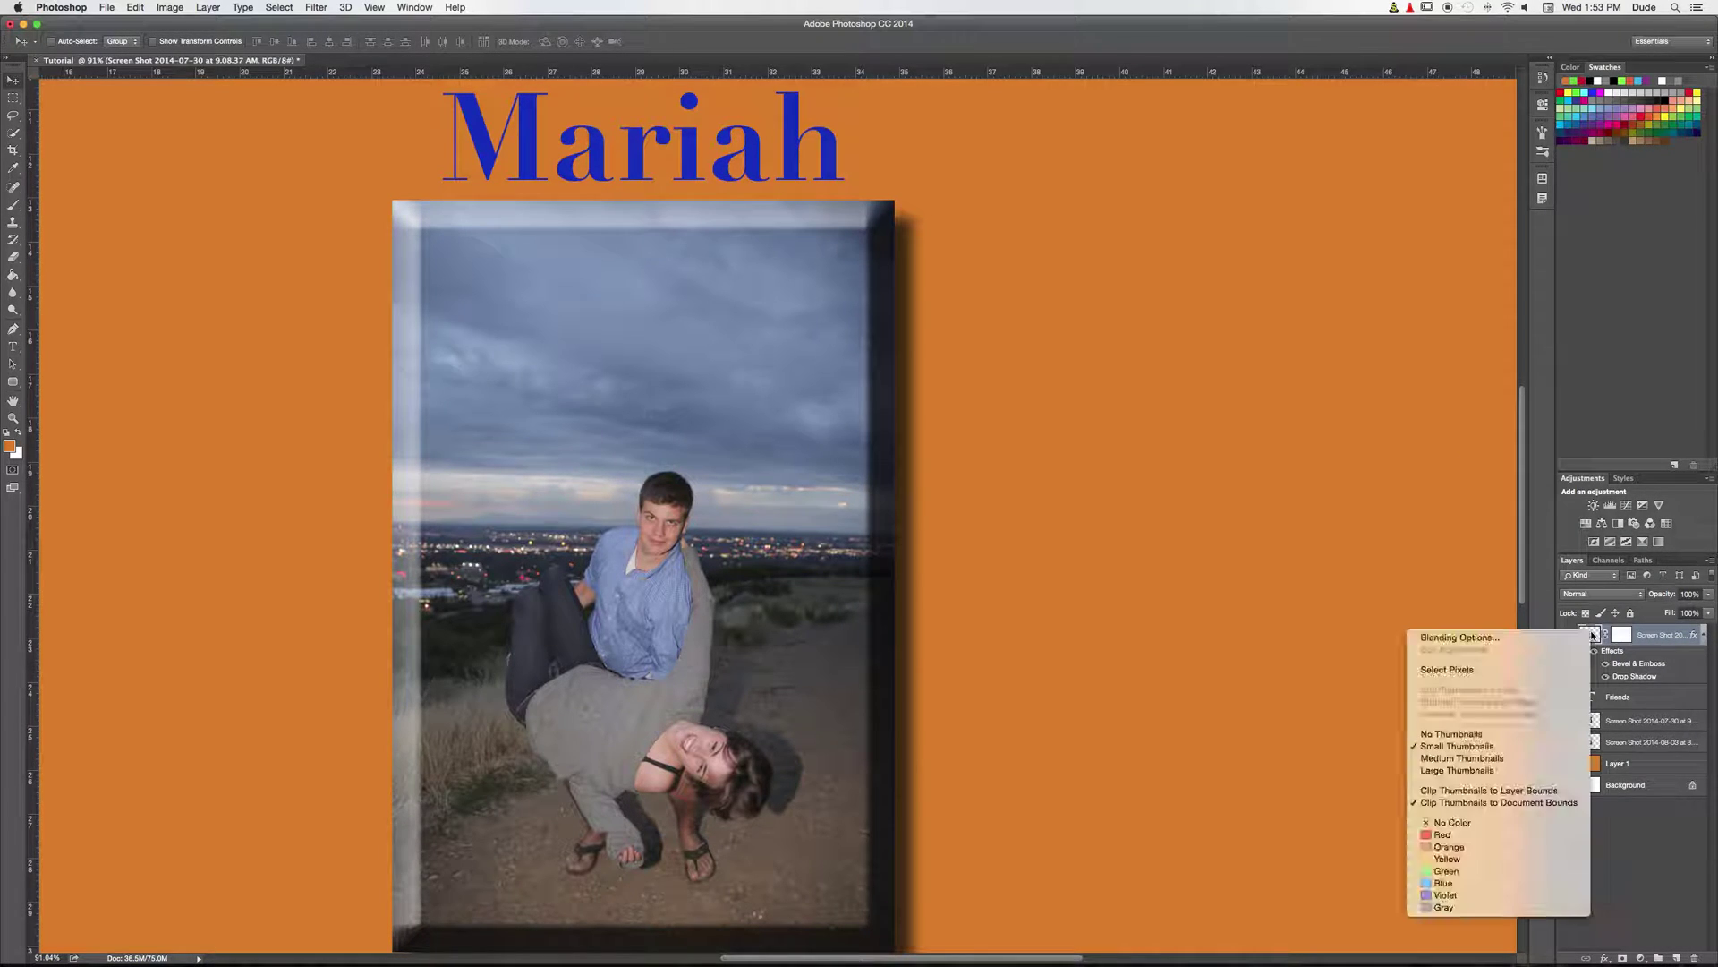
left_click(1658, 662)
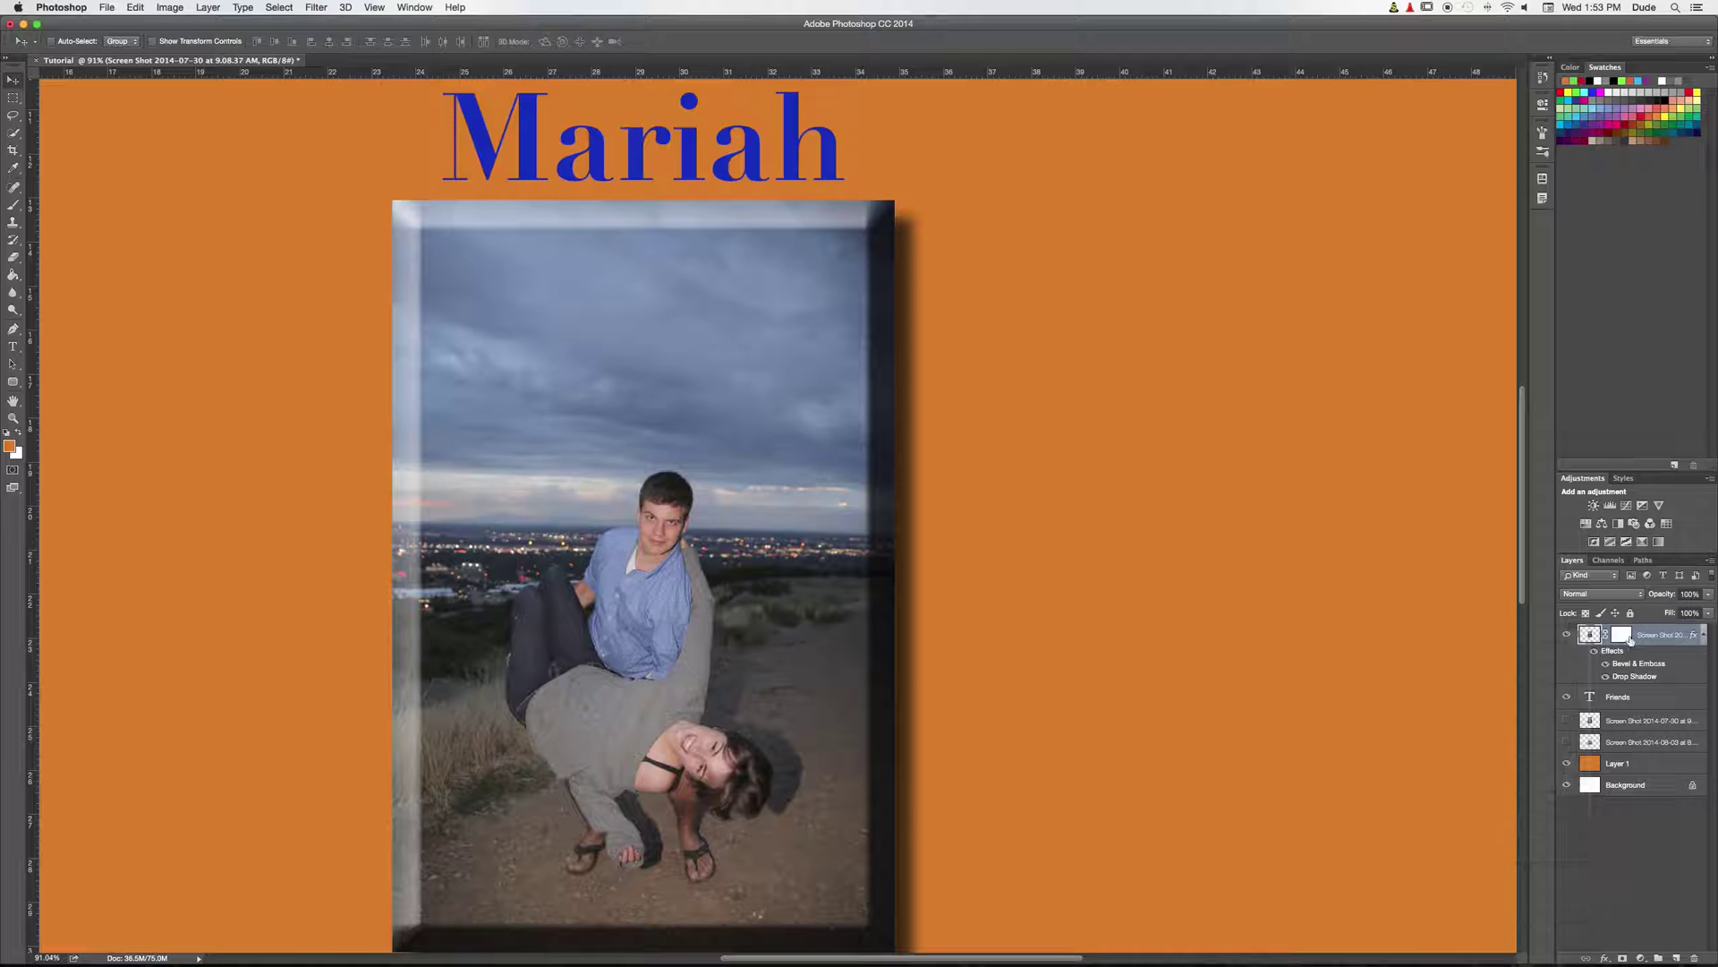
Step: Examine the top photo layer's context options, blending options and available layer style effects
right_click(1589, 635)
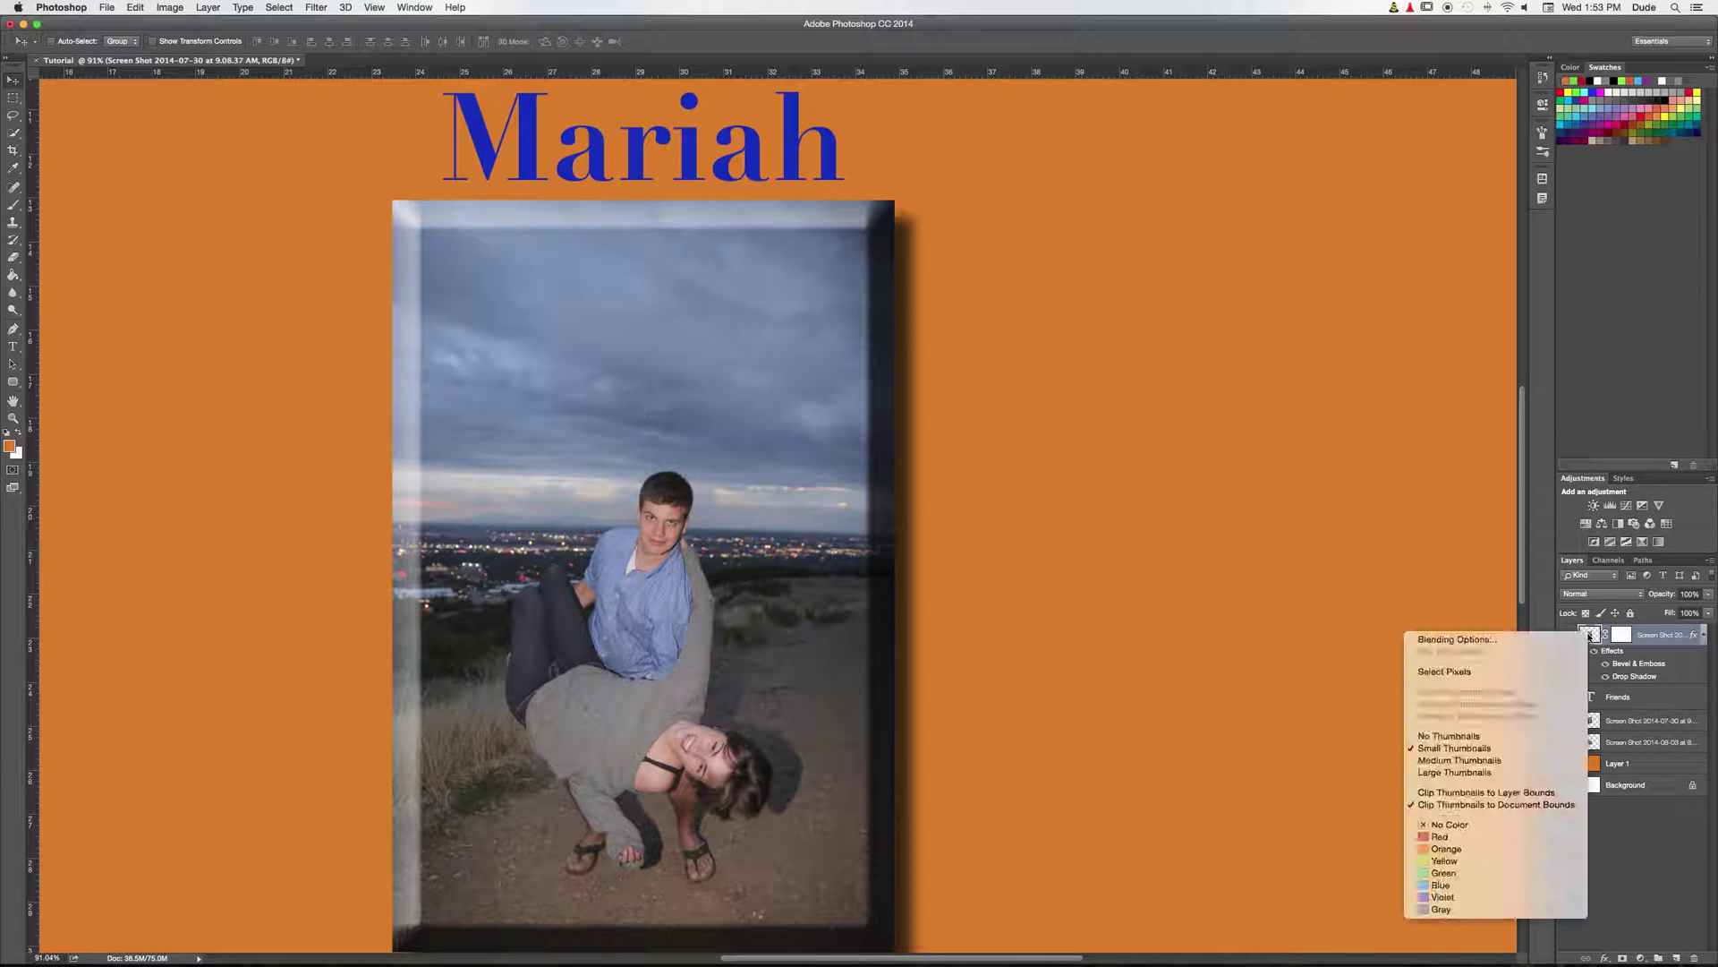
left_click(1683, 654)
right_click(1652, 636)
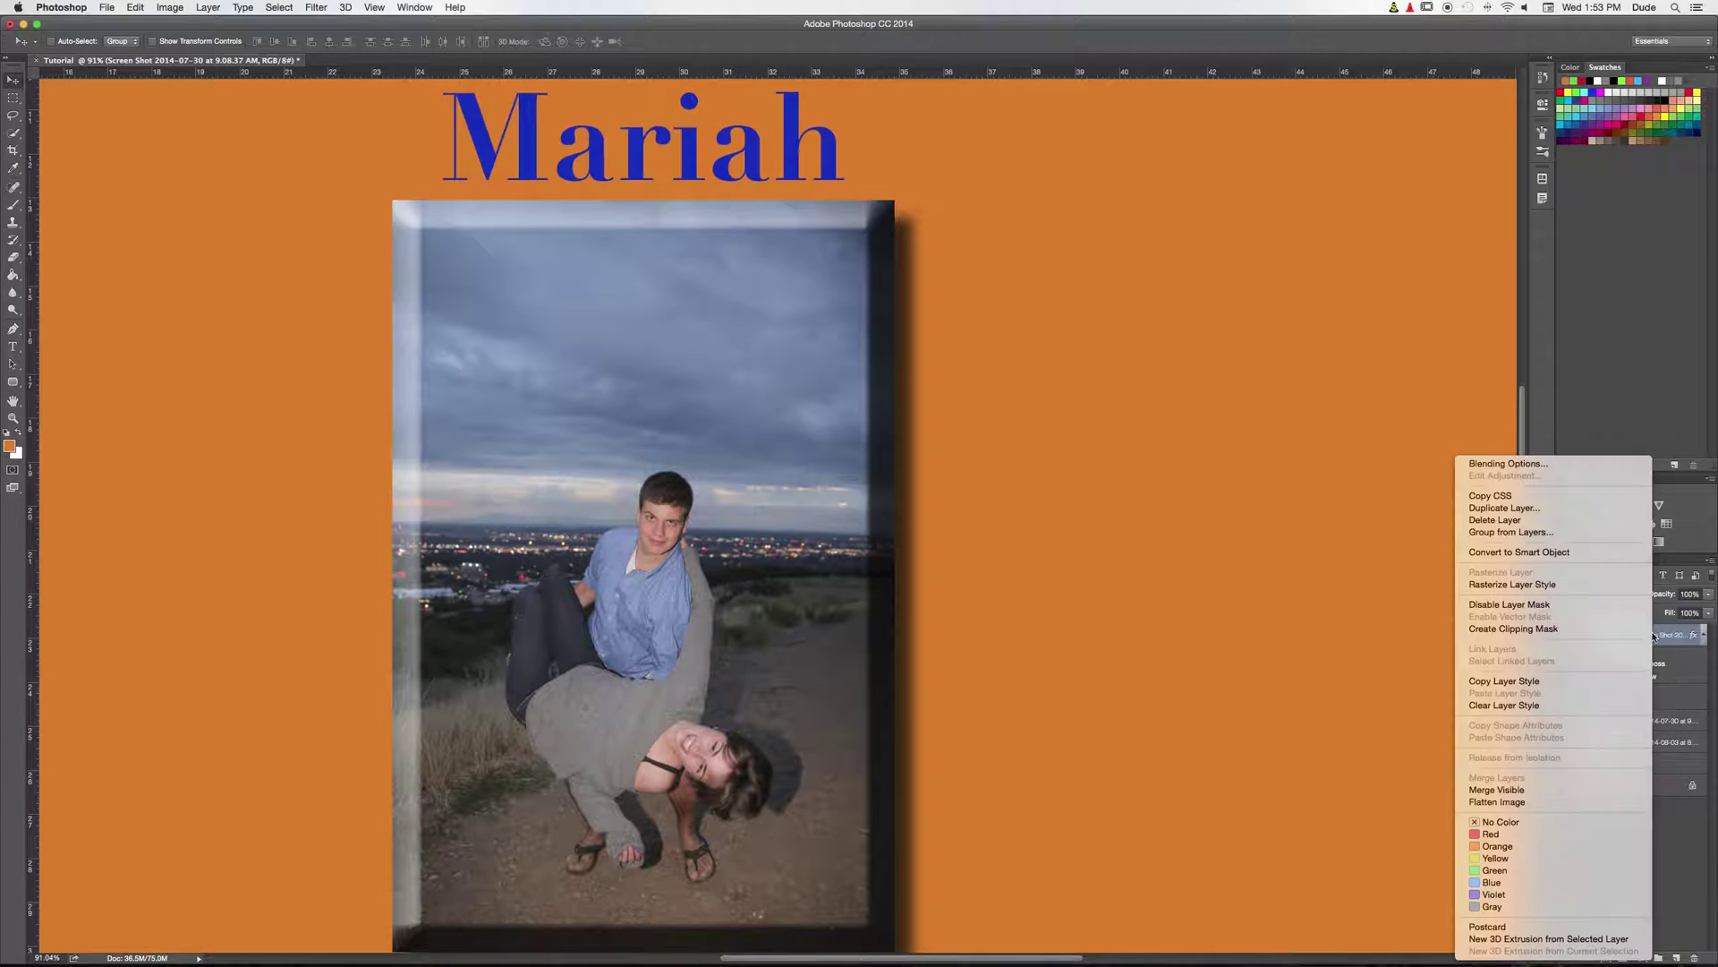
left_click(1680, 680)
right_click(1652, 641)
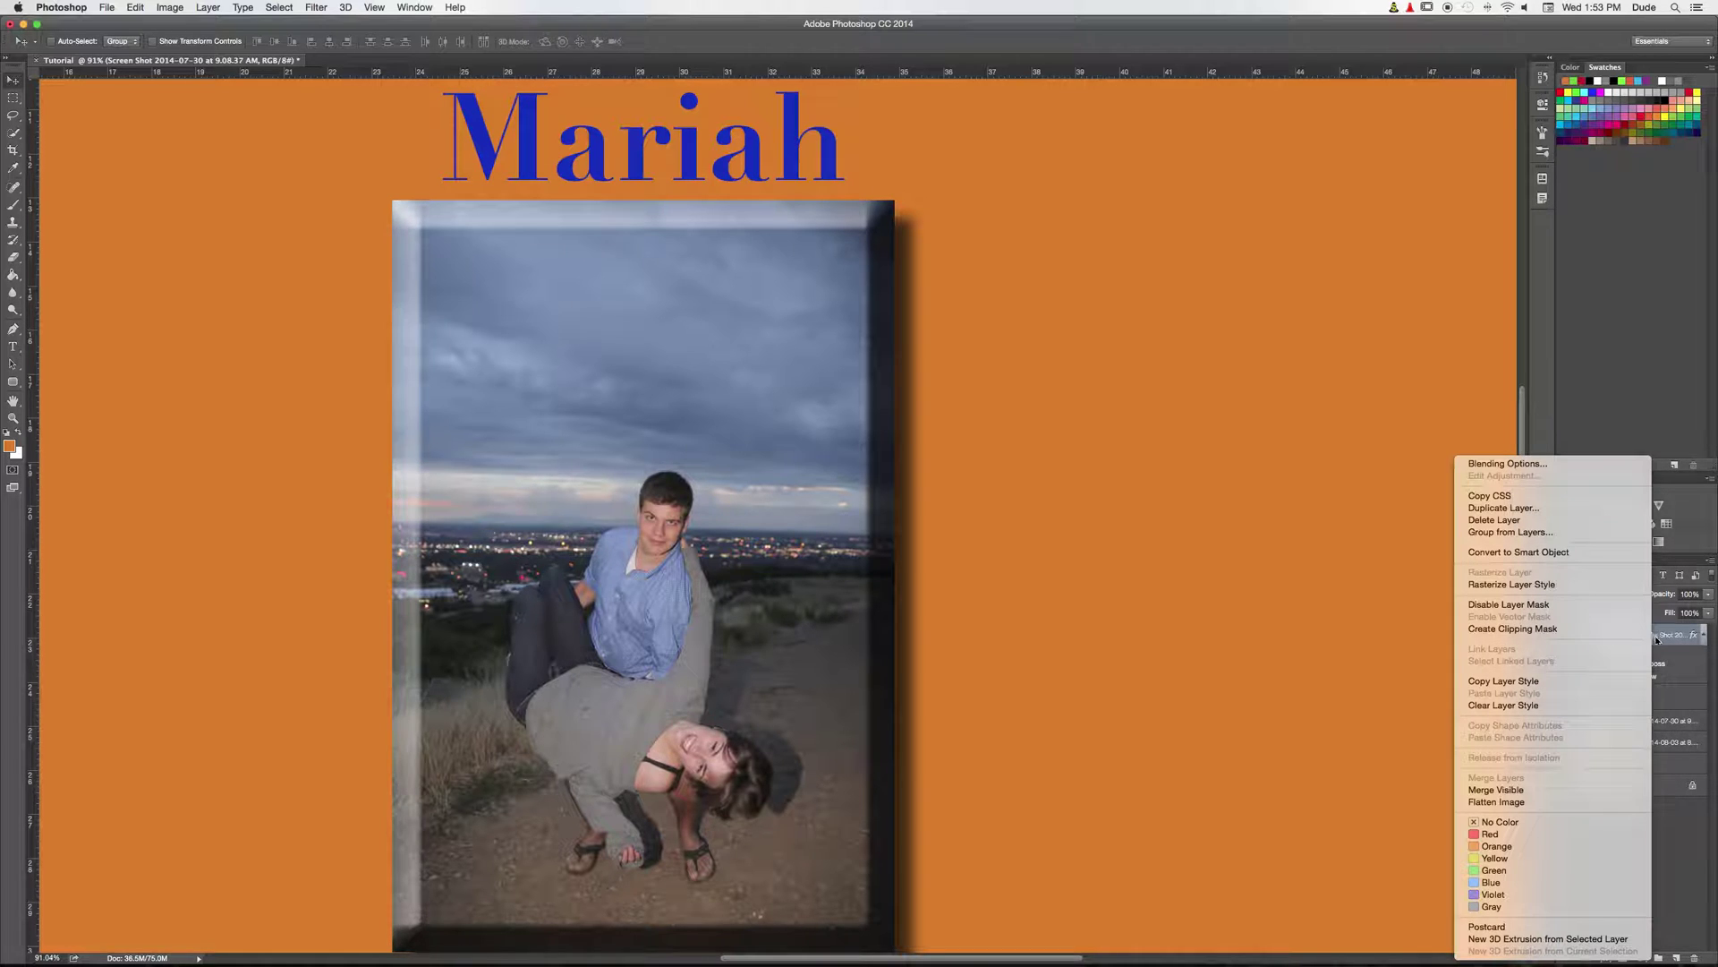
left_click(1669, 660)
right_click(1655, 637)
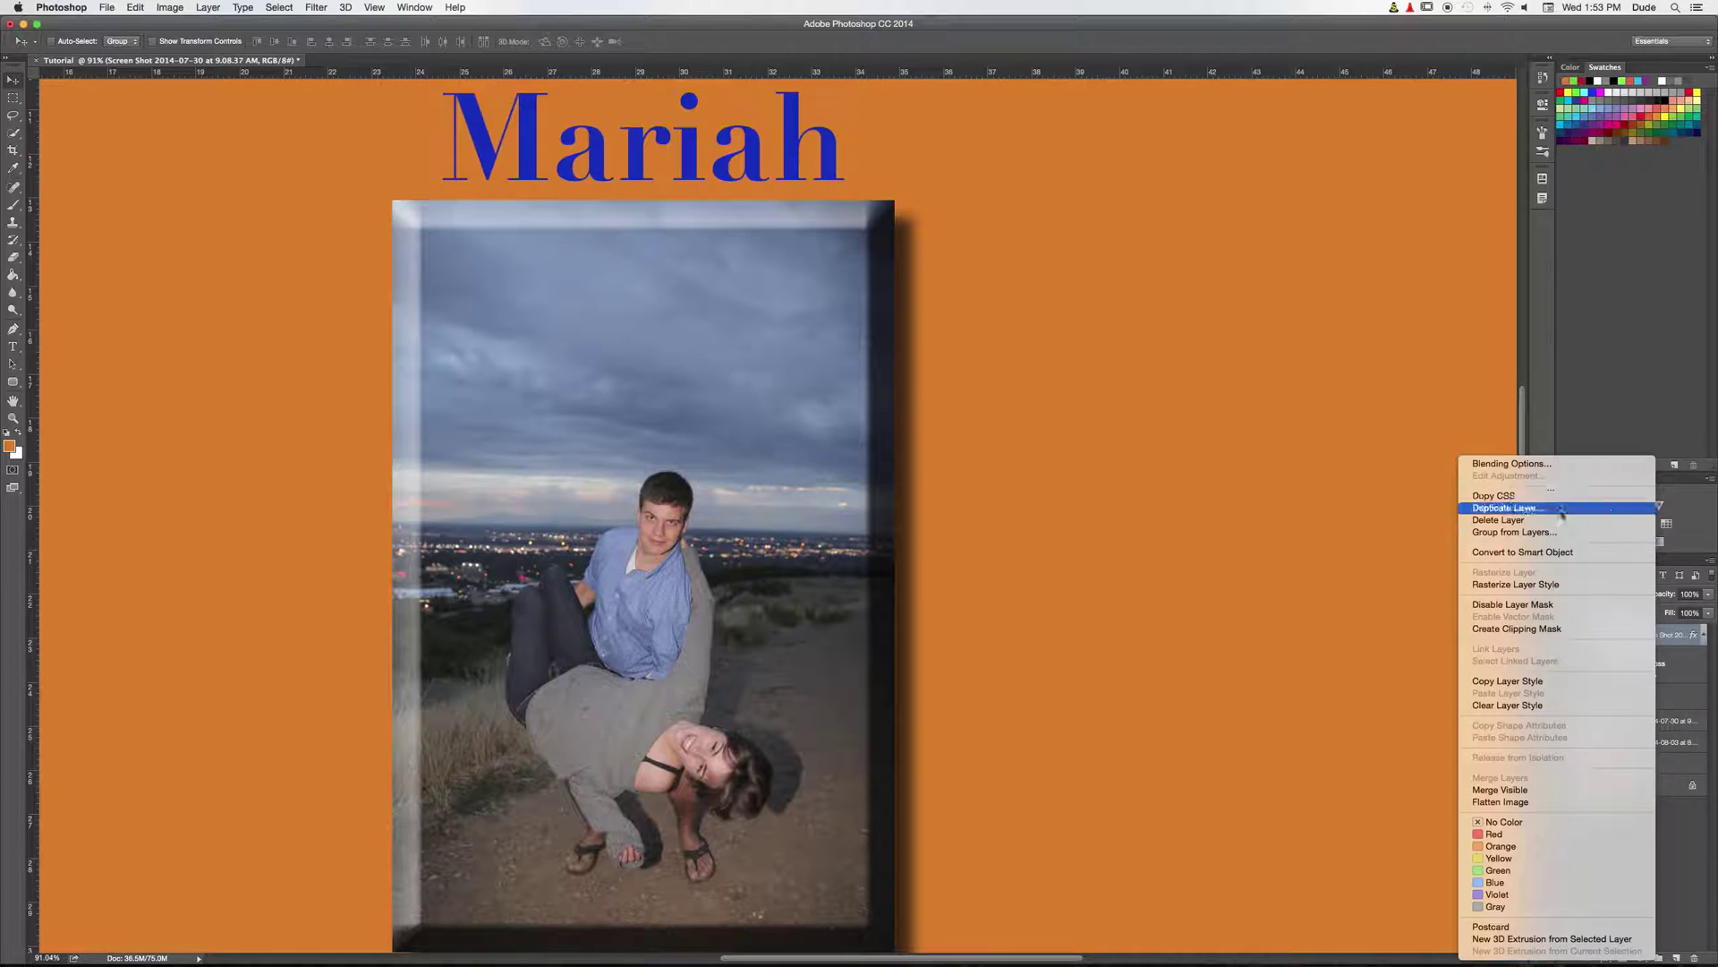
left_click(1528, 463)
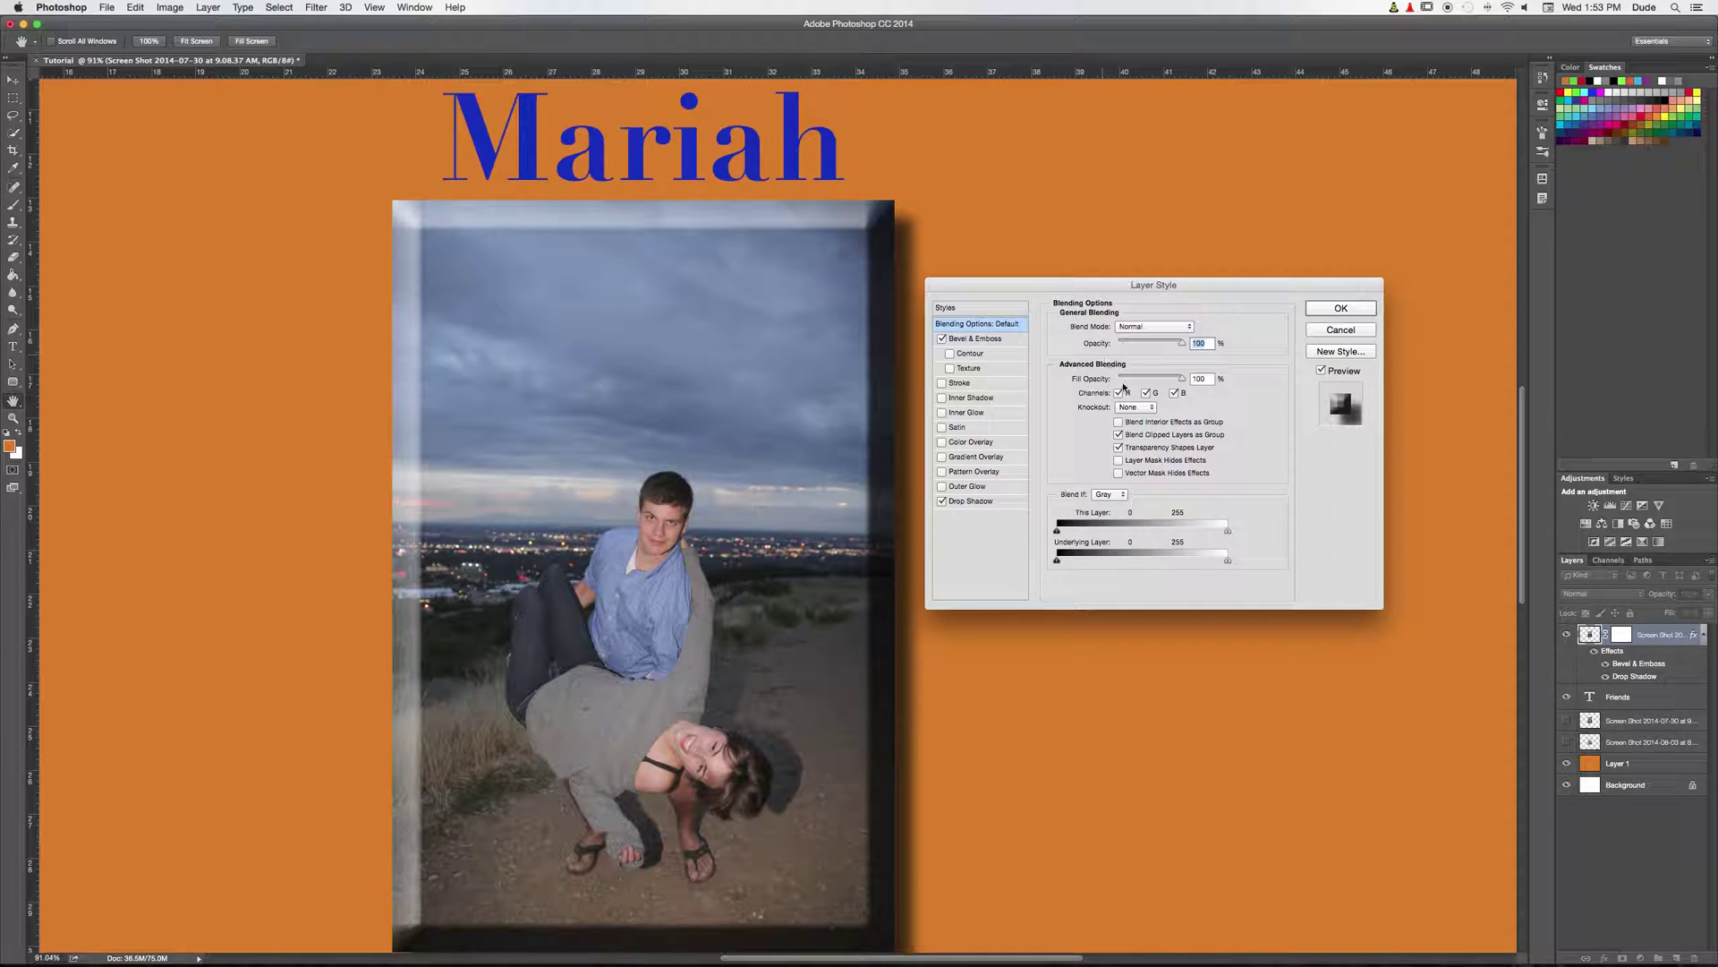
left_click_drag(1205, 300, 1254, 389)
left_click(1397, 427)
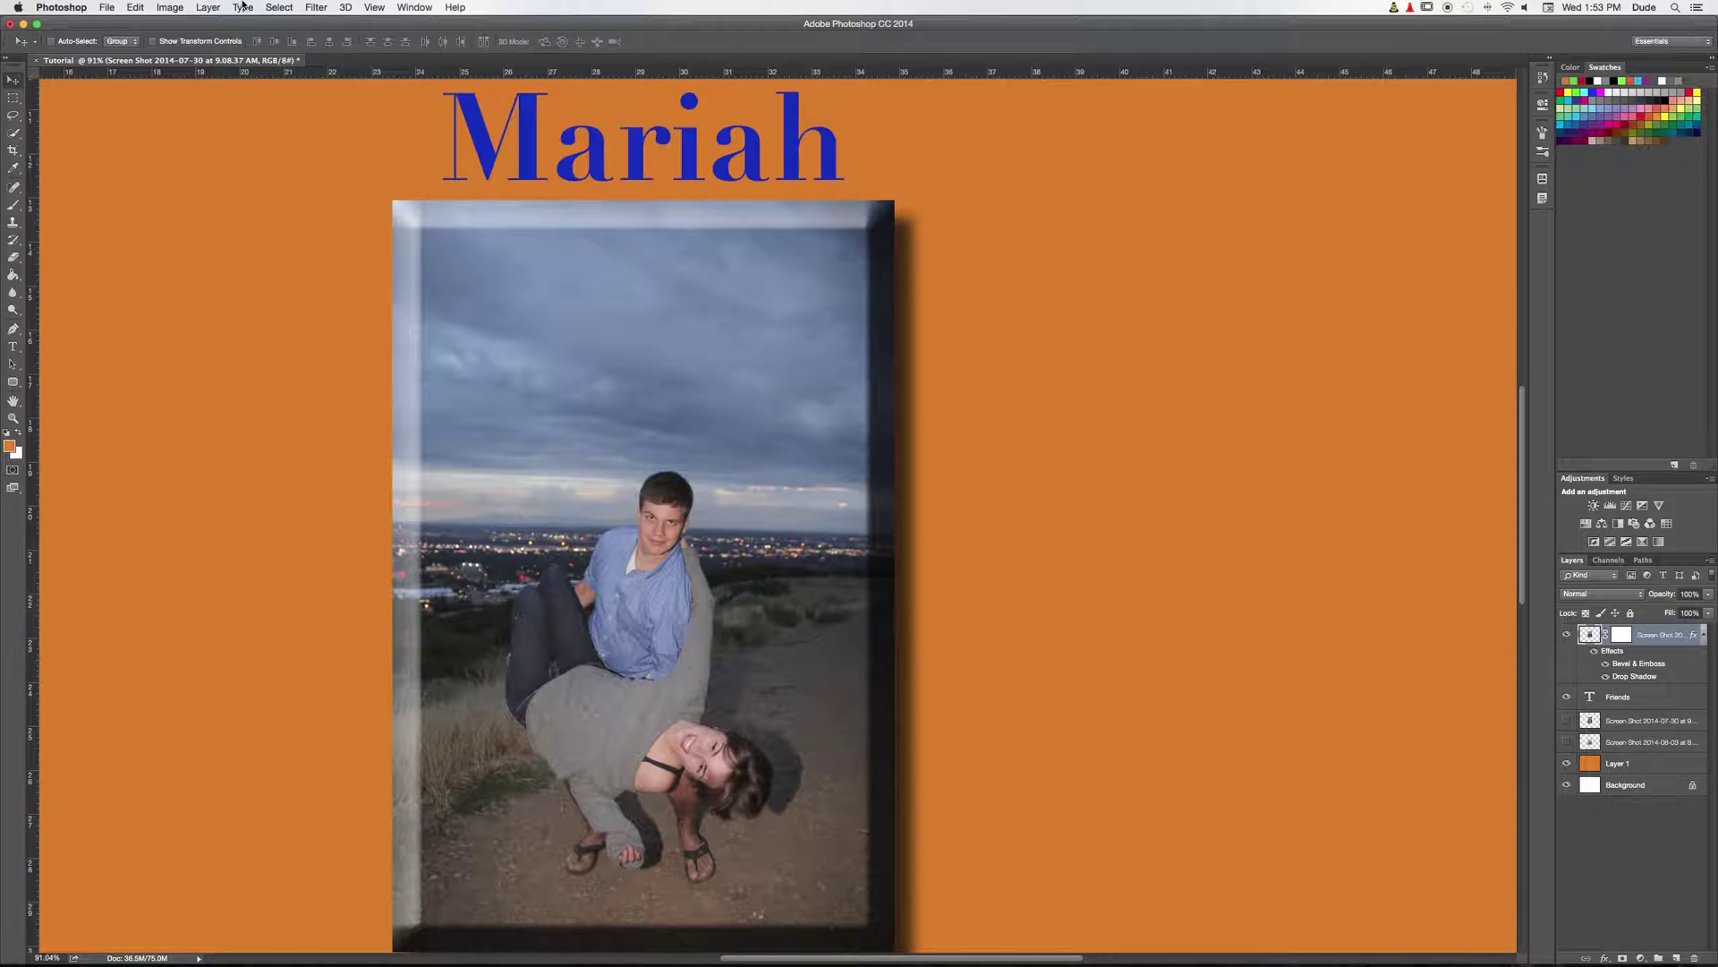
left_click(208, 7)
mouse_move(232, 95)
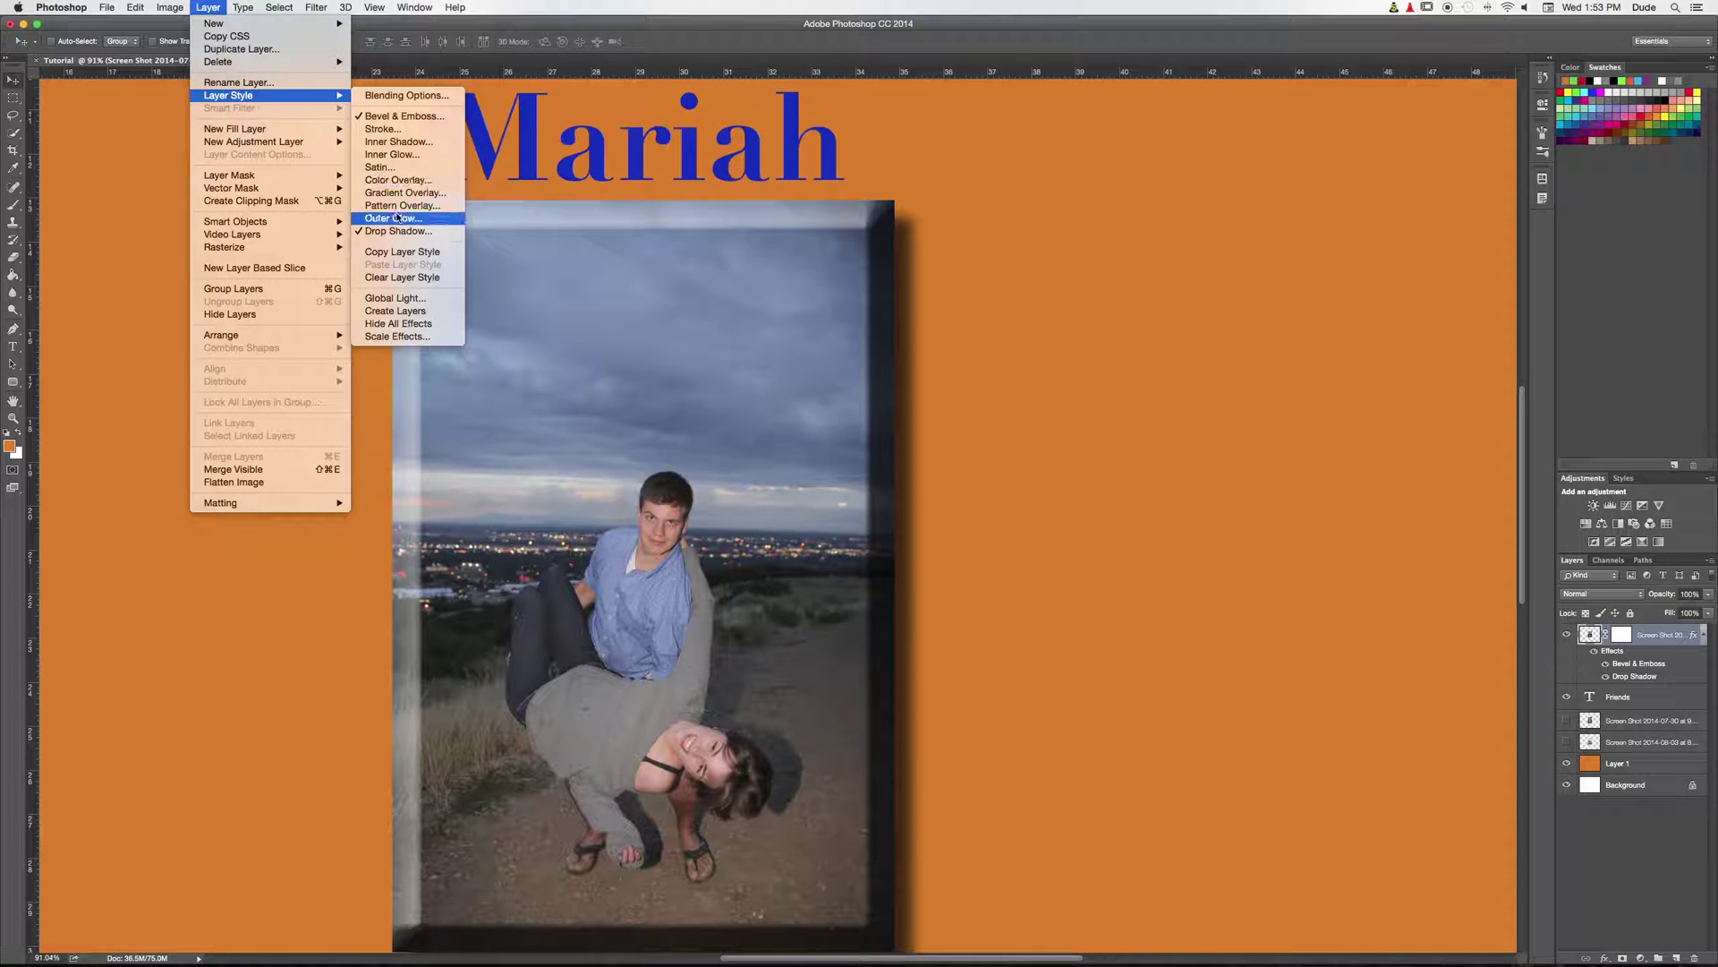
left_click(1658, 654)
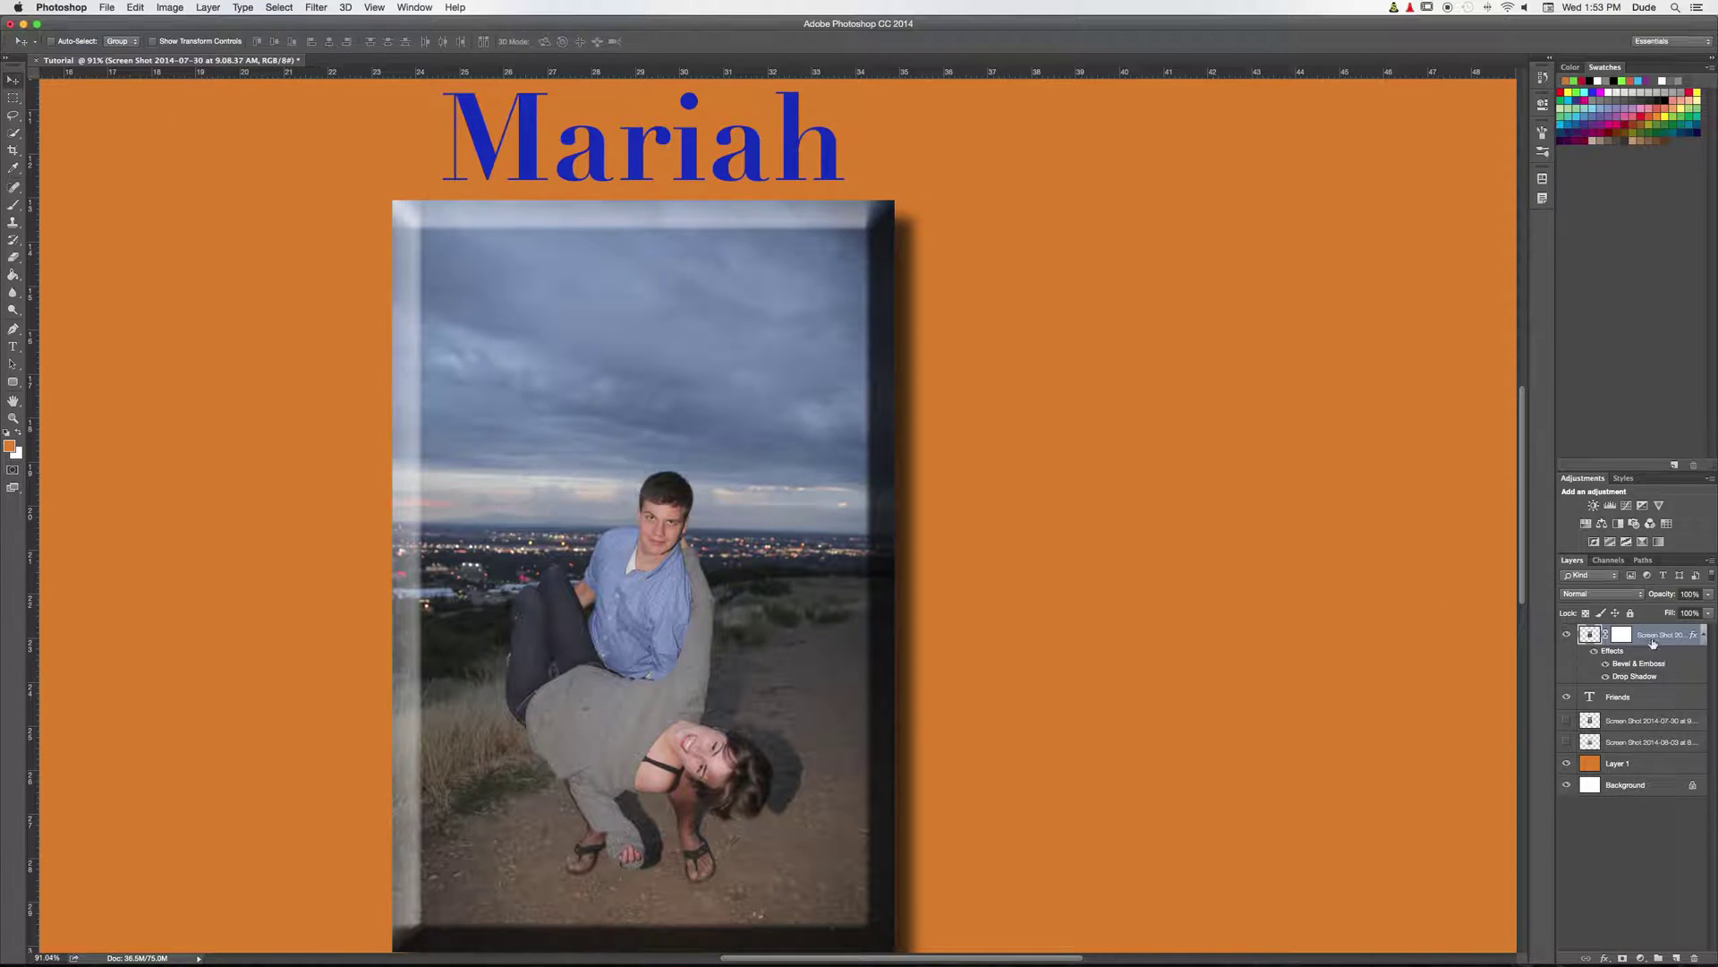
Step: Increase the drop shadow distance on the top photo layer
right_click(1651, 637)
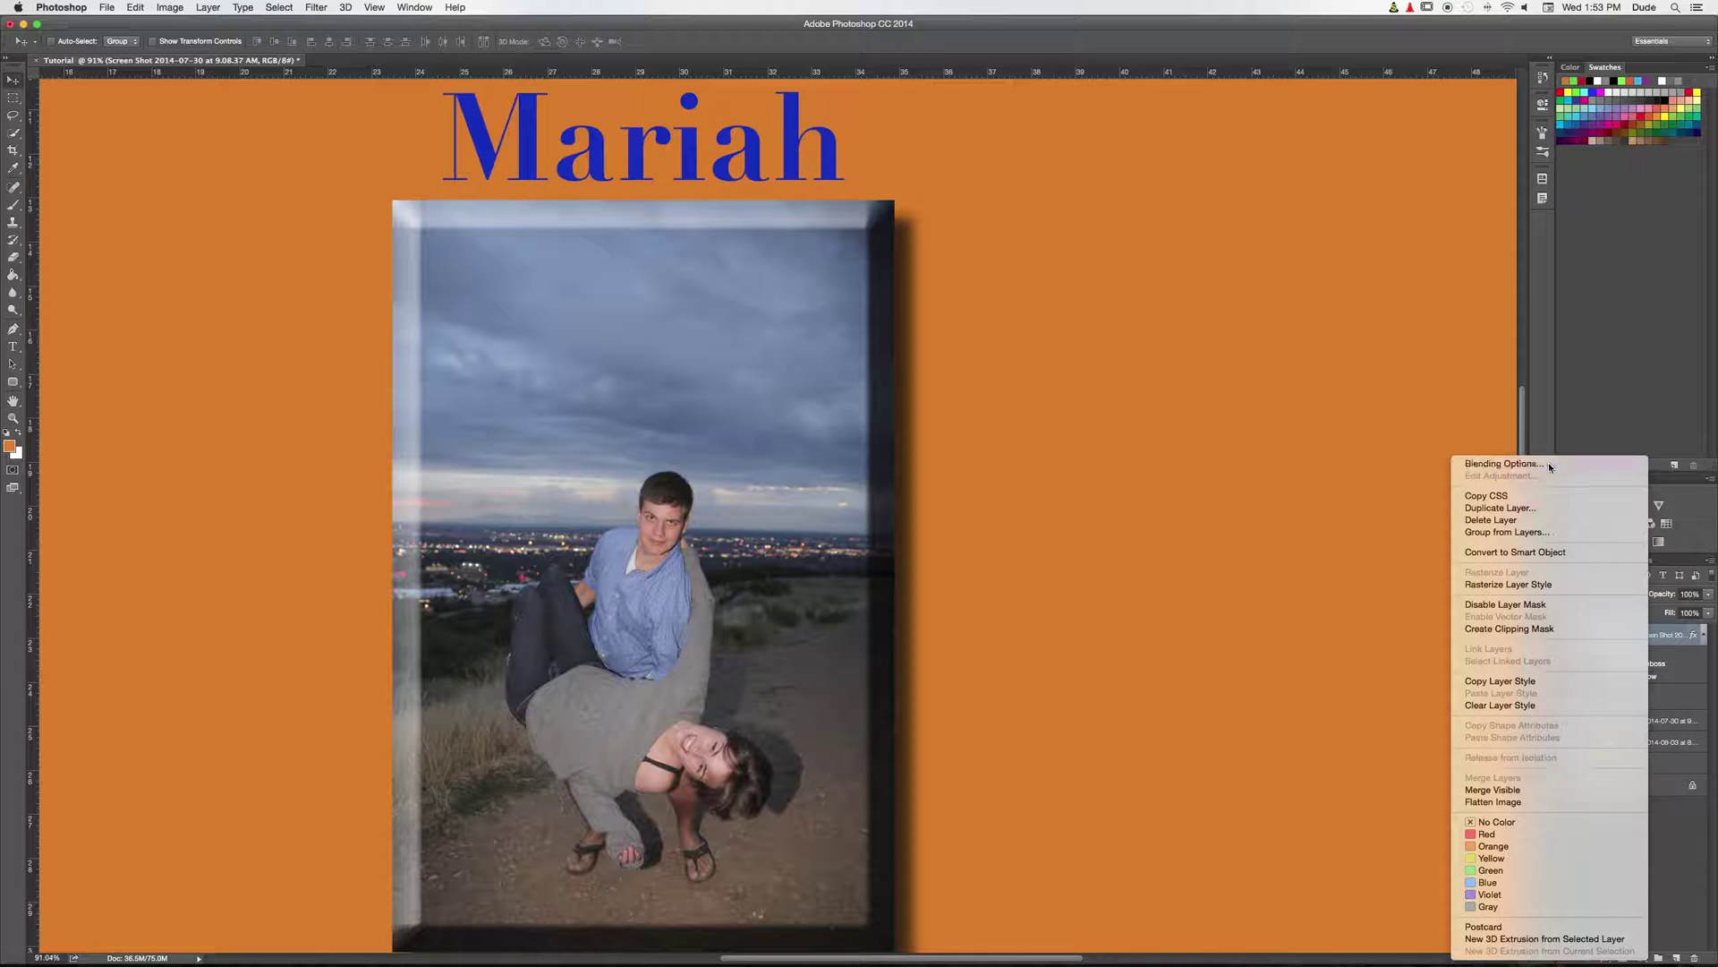
left_click(1486, 464)
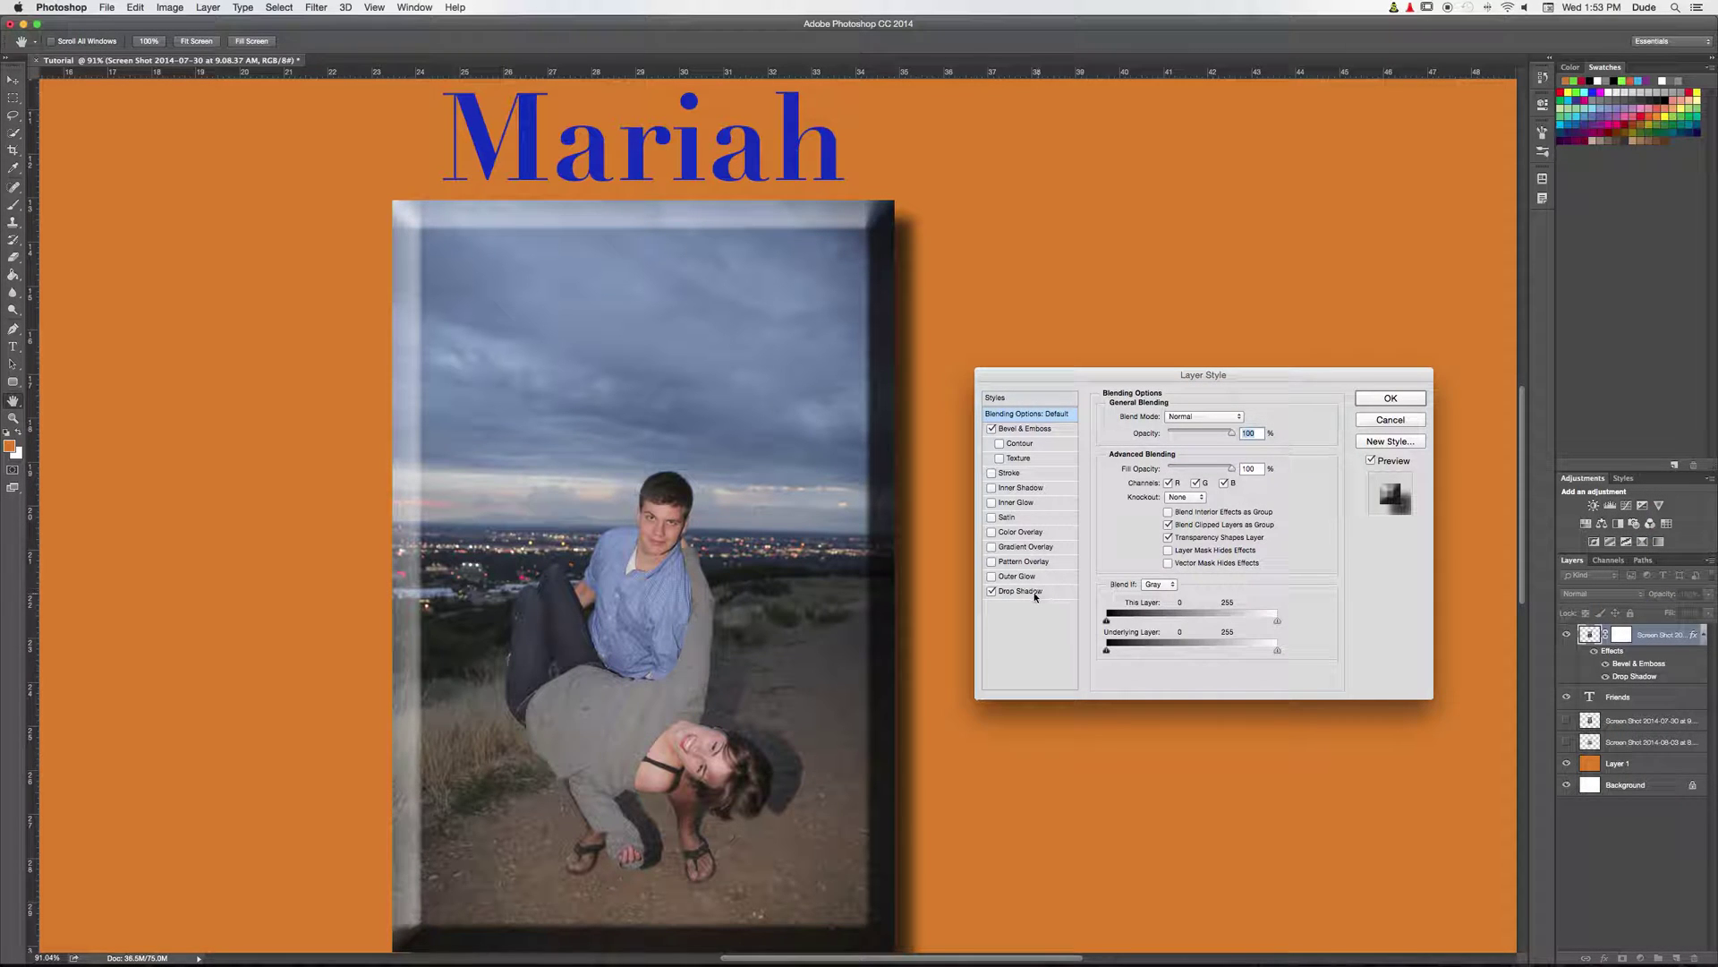
left_click(1020, 592)
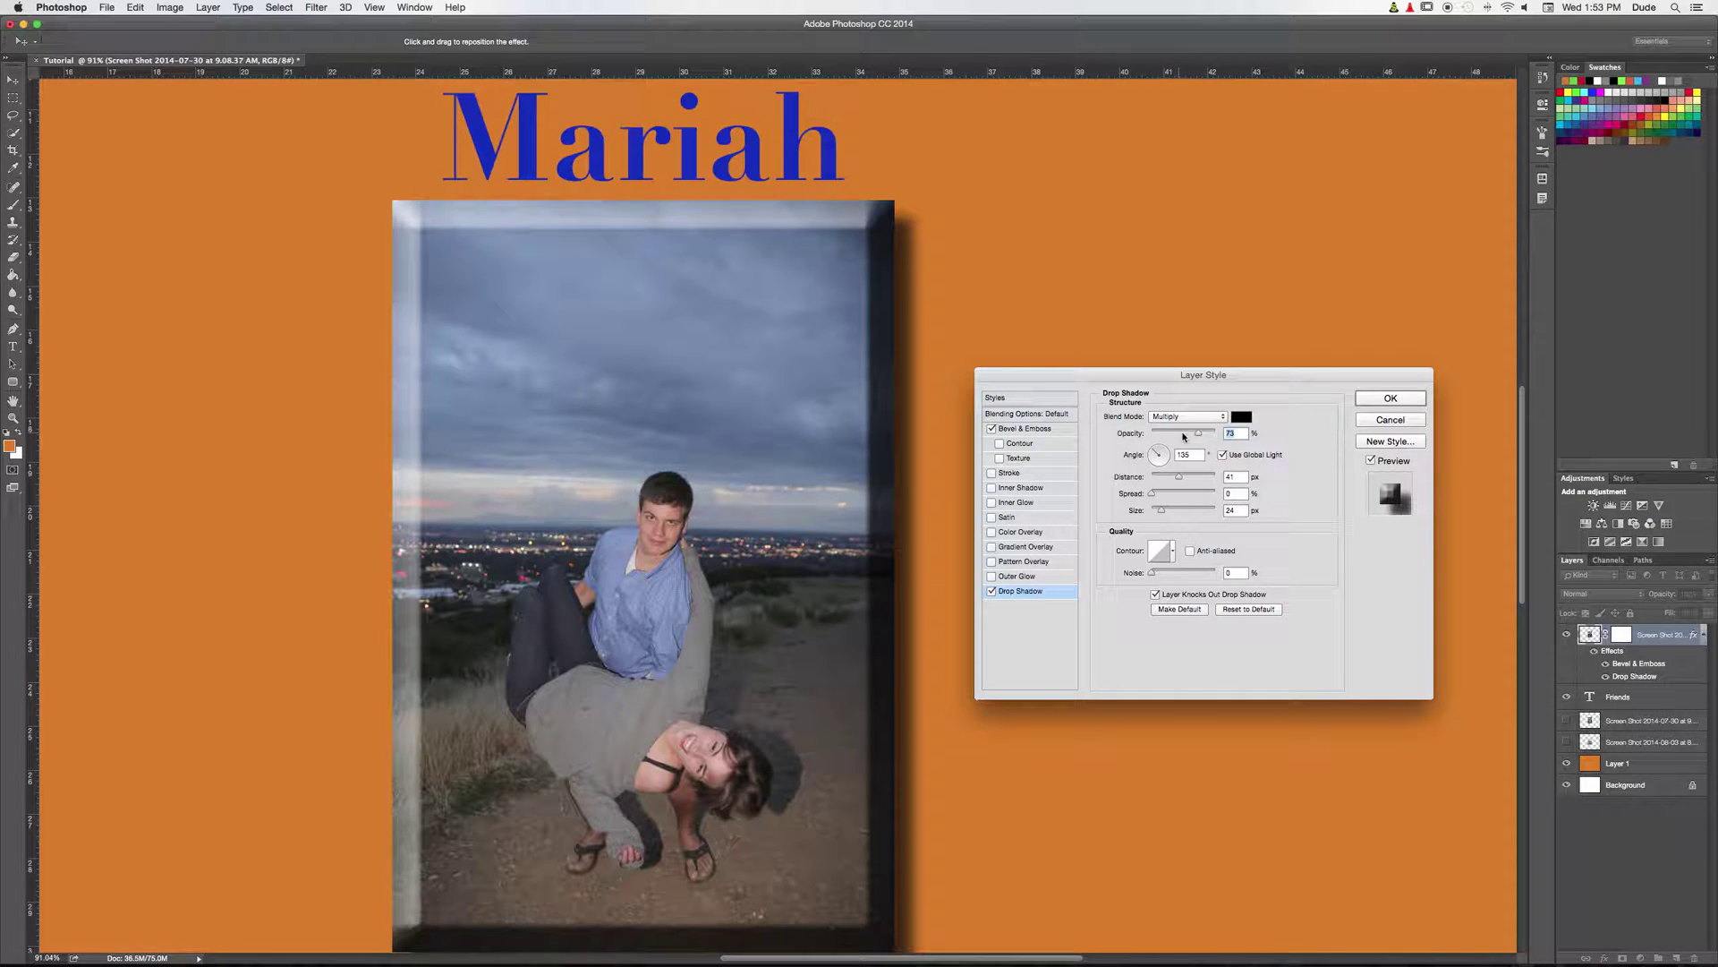
left_click_drag(1176, 477, 1189, 476)
left_click(1388, 400)
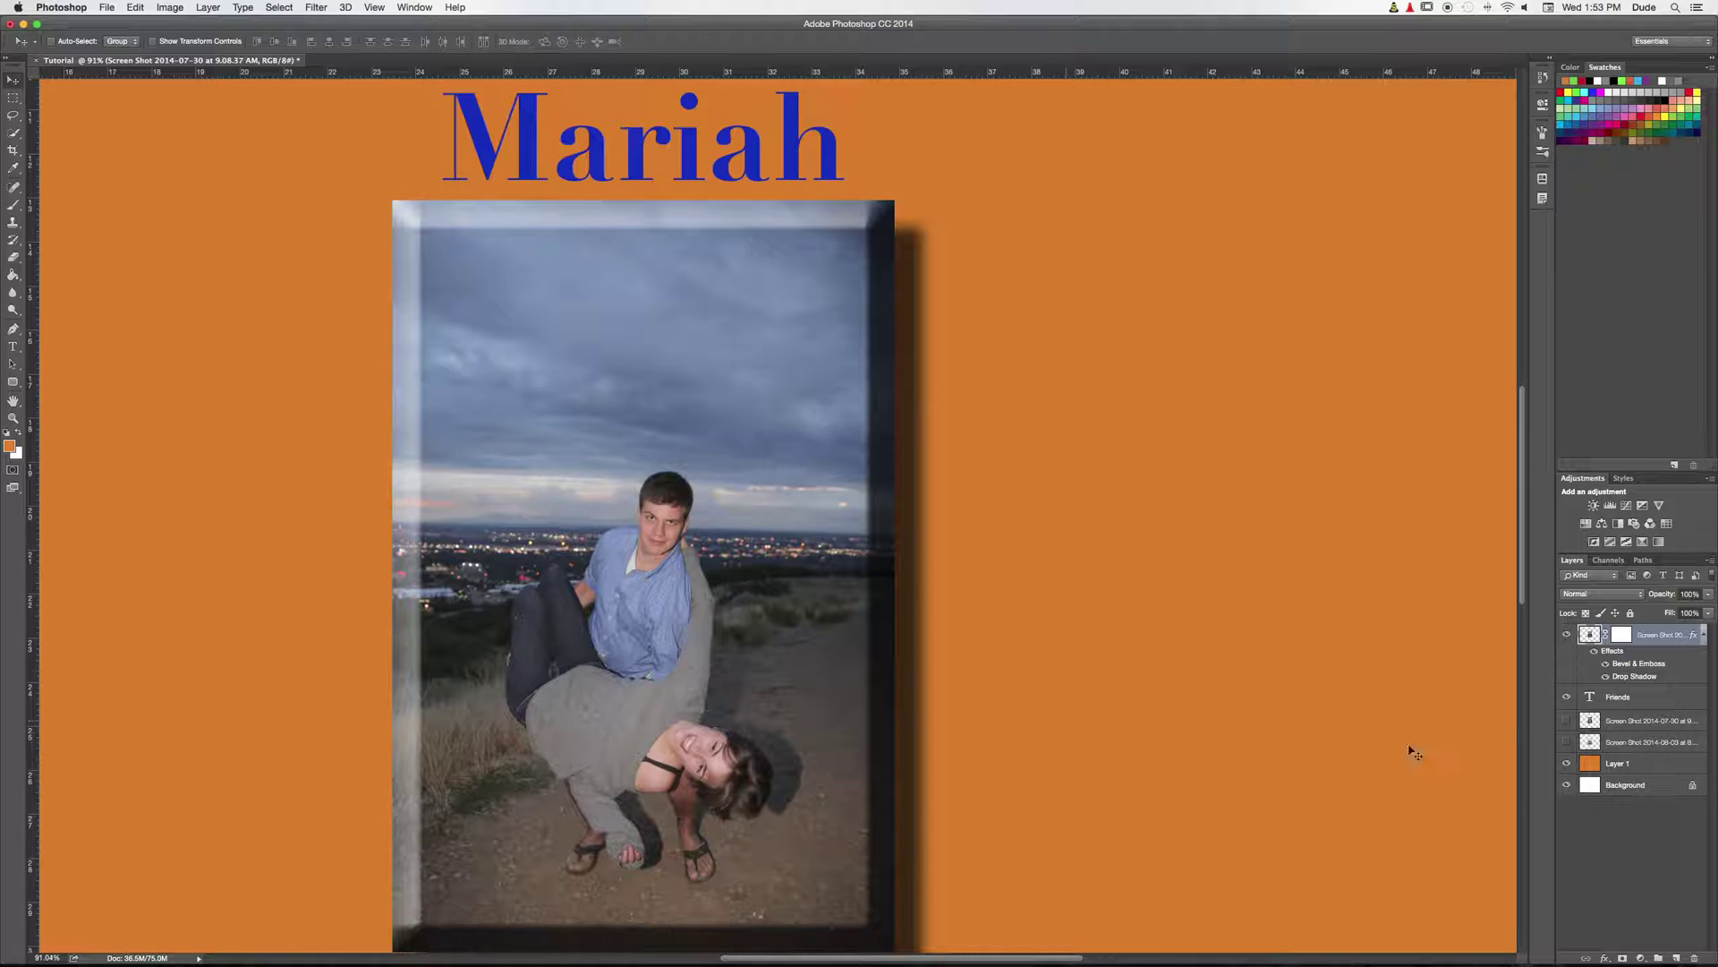
Step: Hide the beveled photo layer and show the photo layer directly below the Friends text layer
left_click(1584, 808)
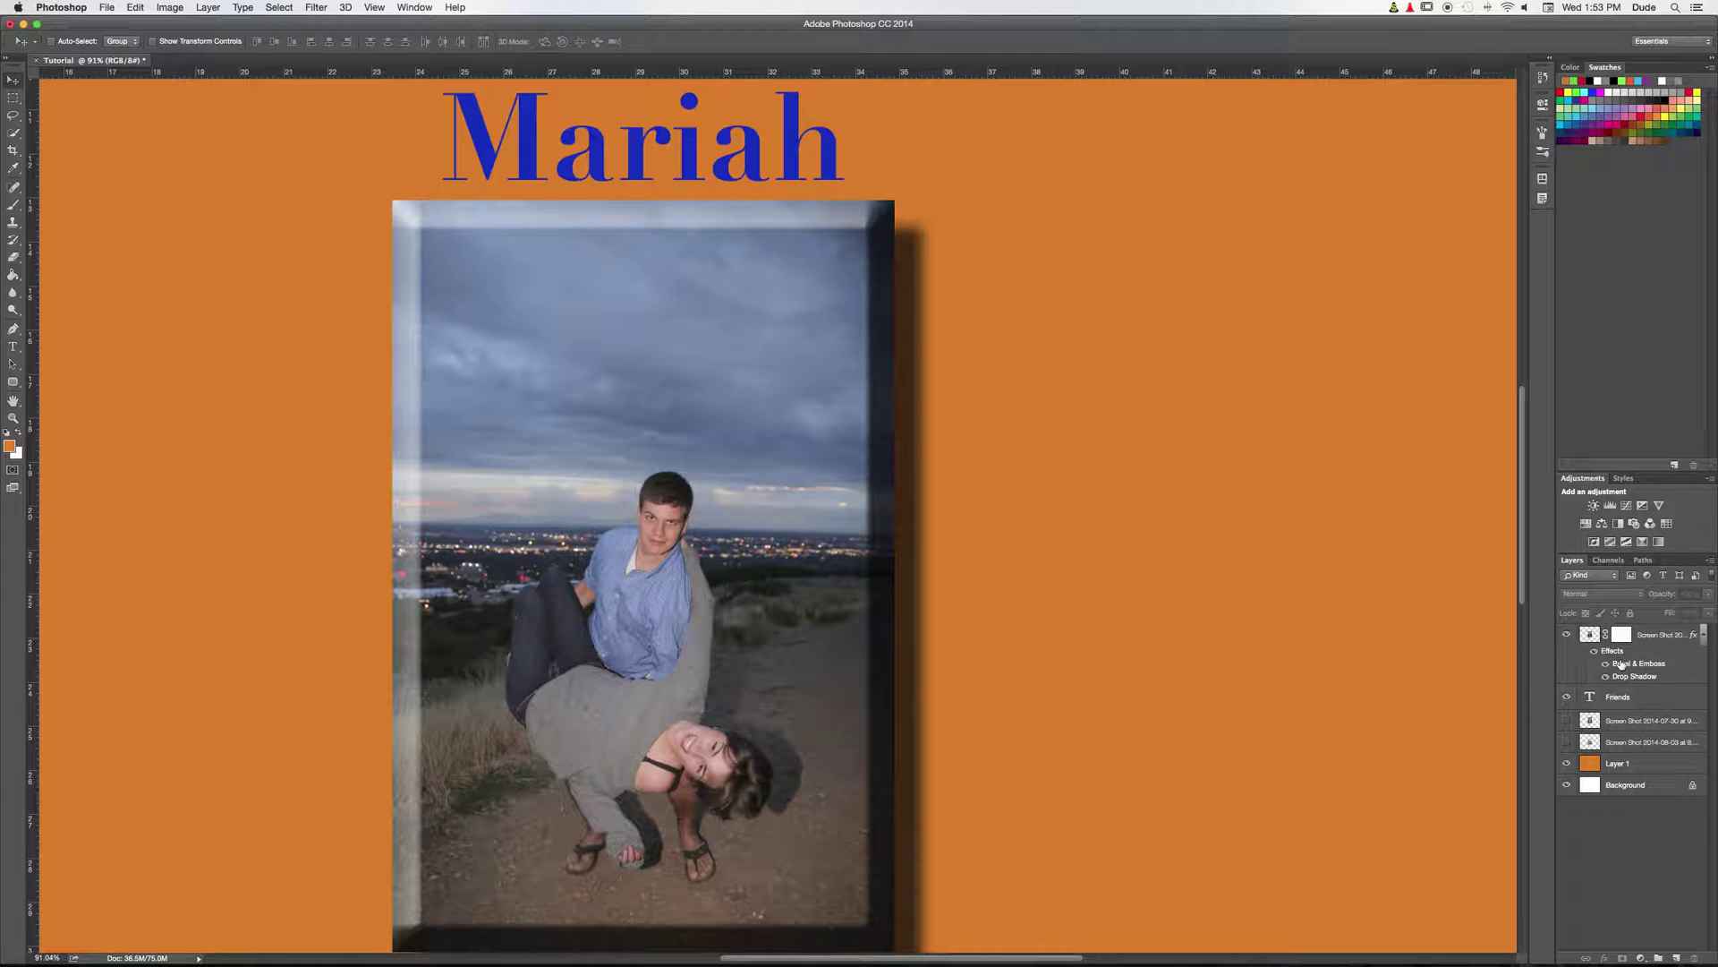
left_click(1567, 634)
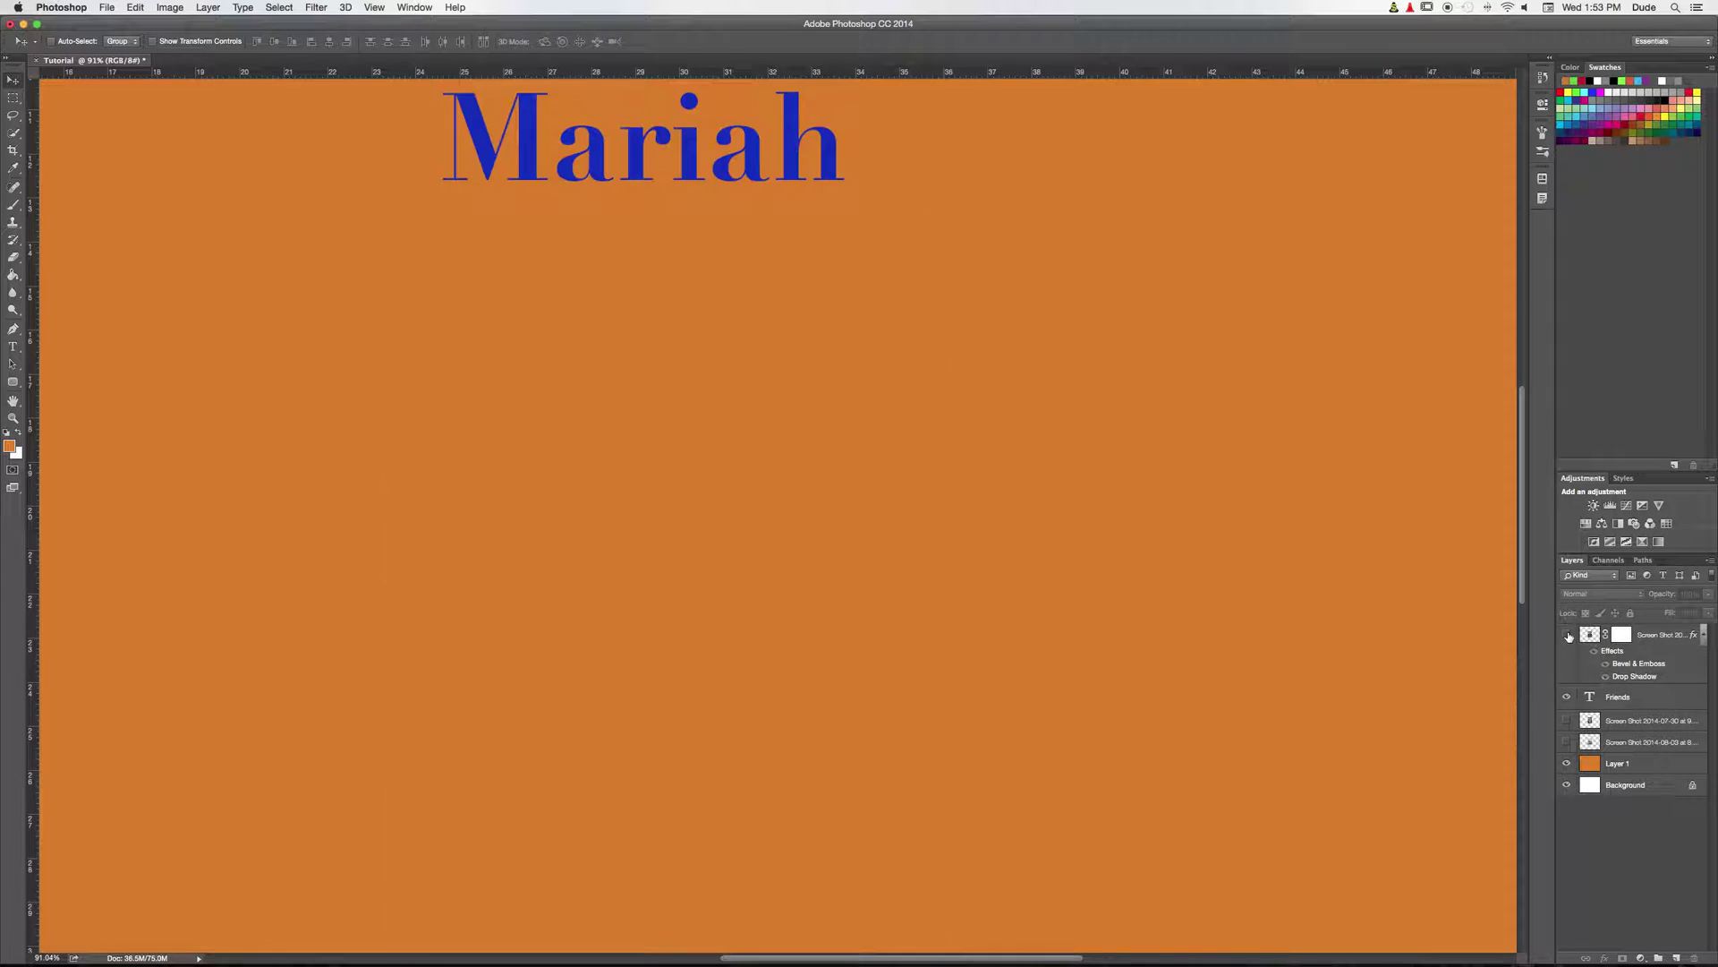
left_click(1566, 720)
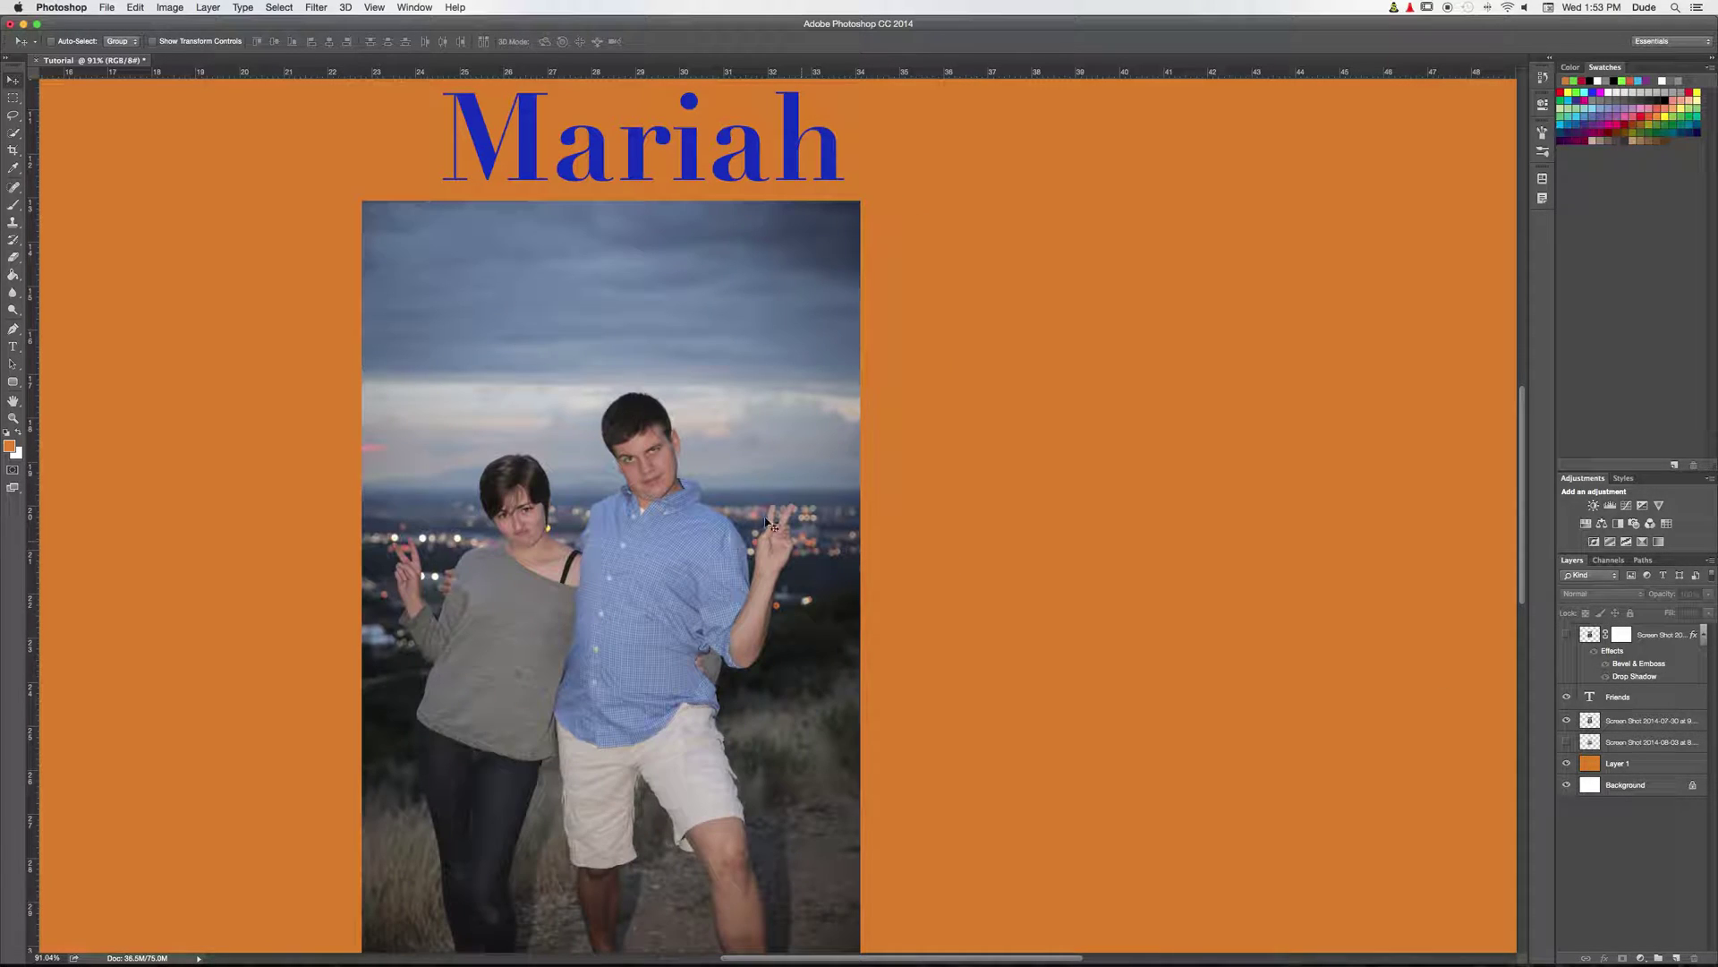
Step: Select the standing-pair photo layer and move the photo slightly right and up, under the blue title
left_click(734, 509)
key("Return")
left_click(1577, 723)
mouse_move(828, 481)
left_mouse_down()
mouse_move(791, 483)
mouse_move(806, 478)
left_mouse_up()
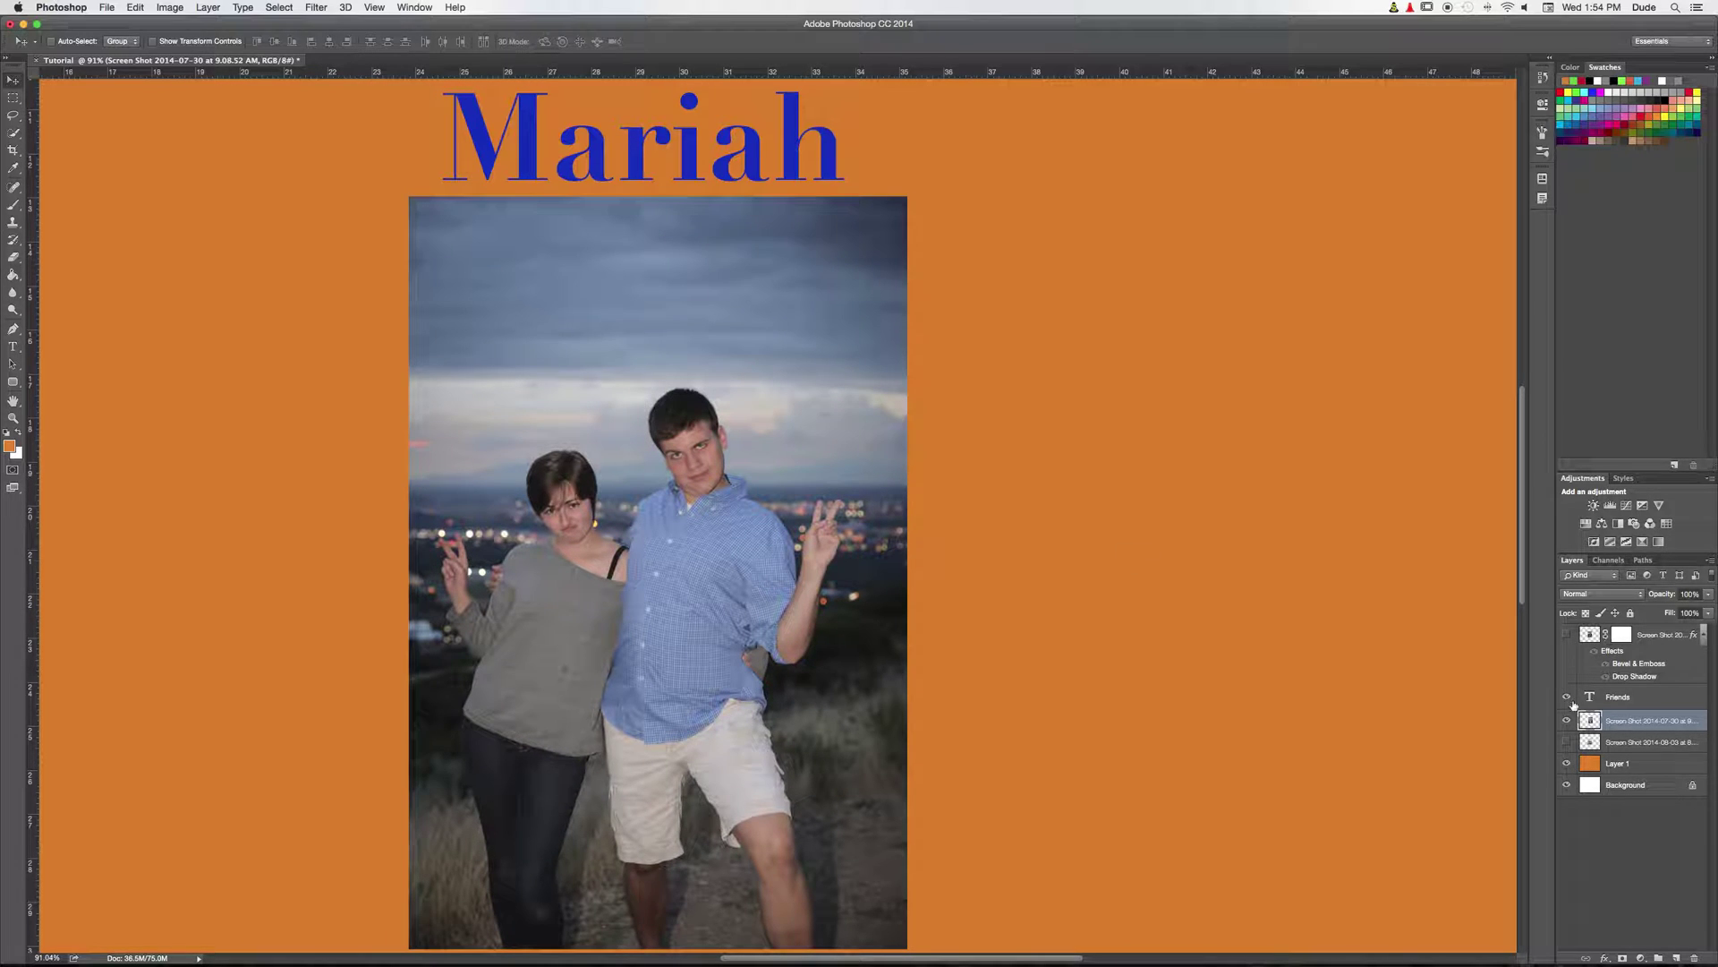
Step: Convert the standing-pair photo layer to a Smart Object
right_click(1622, 725)
left_click(1643, 734)
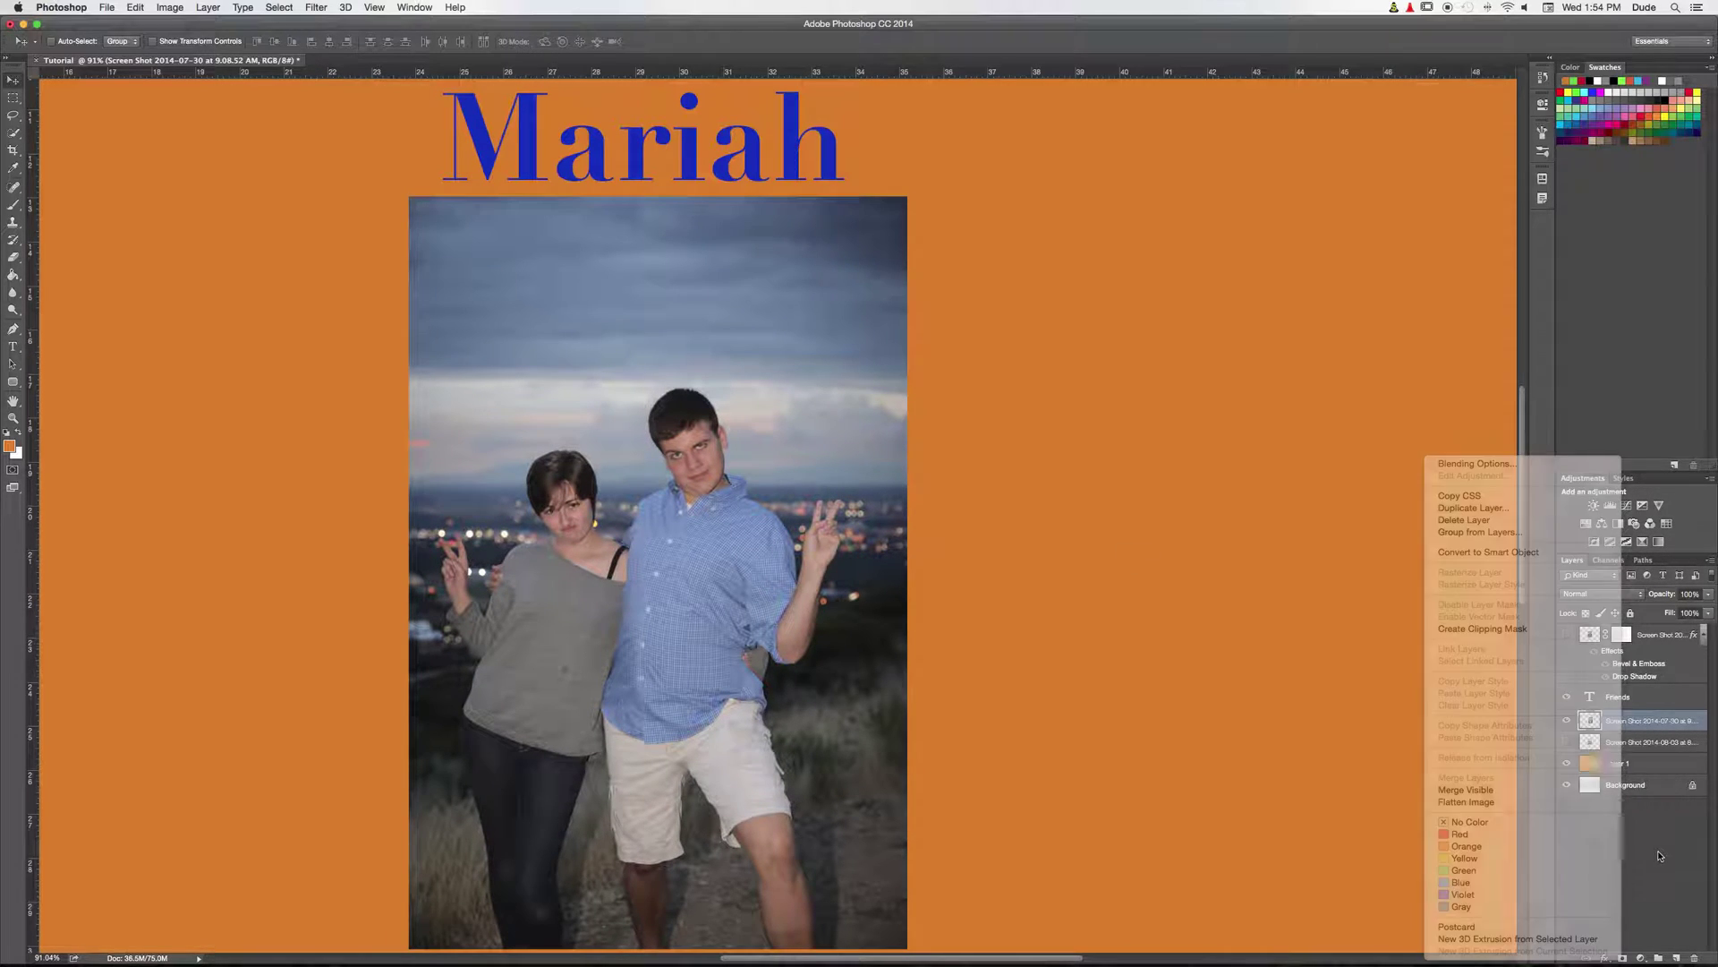
right_click(1589, 721)
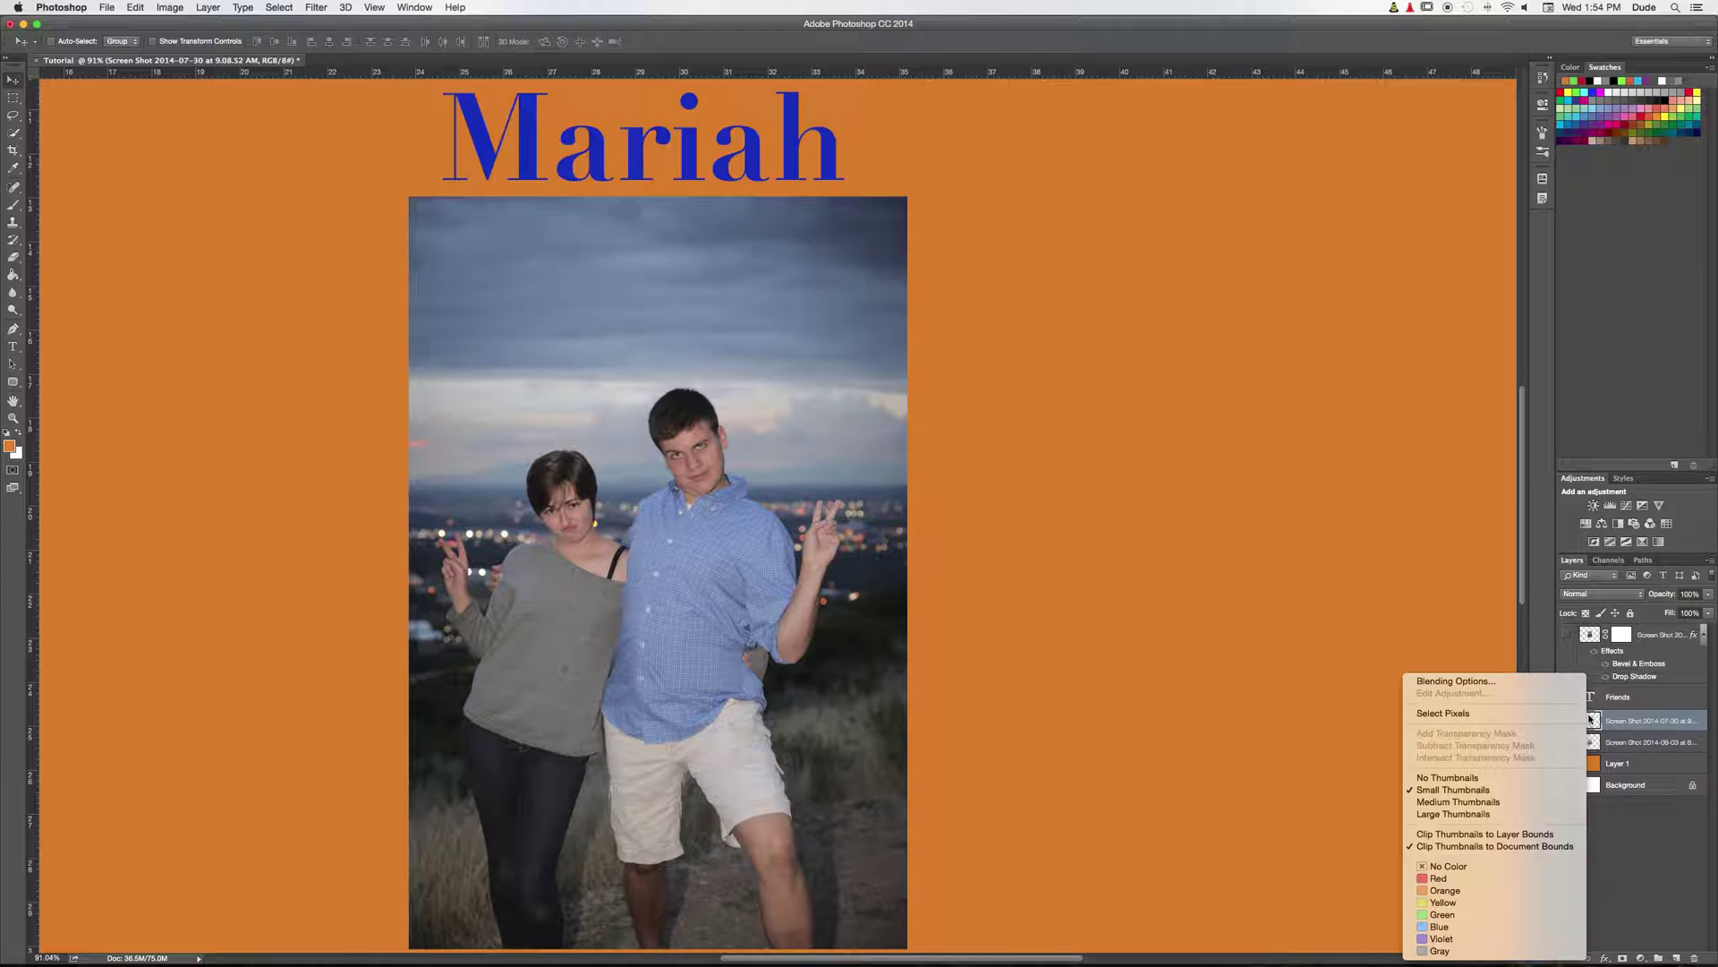
left_click(1630, 718)
right_click(1638, 726)
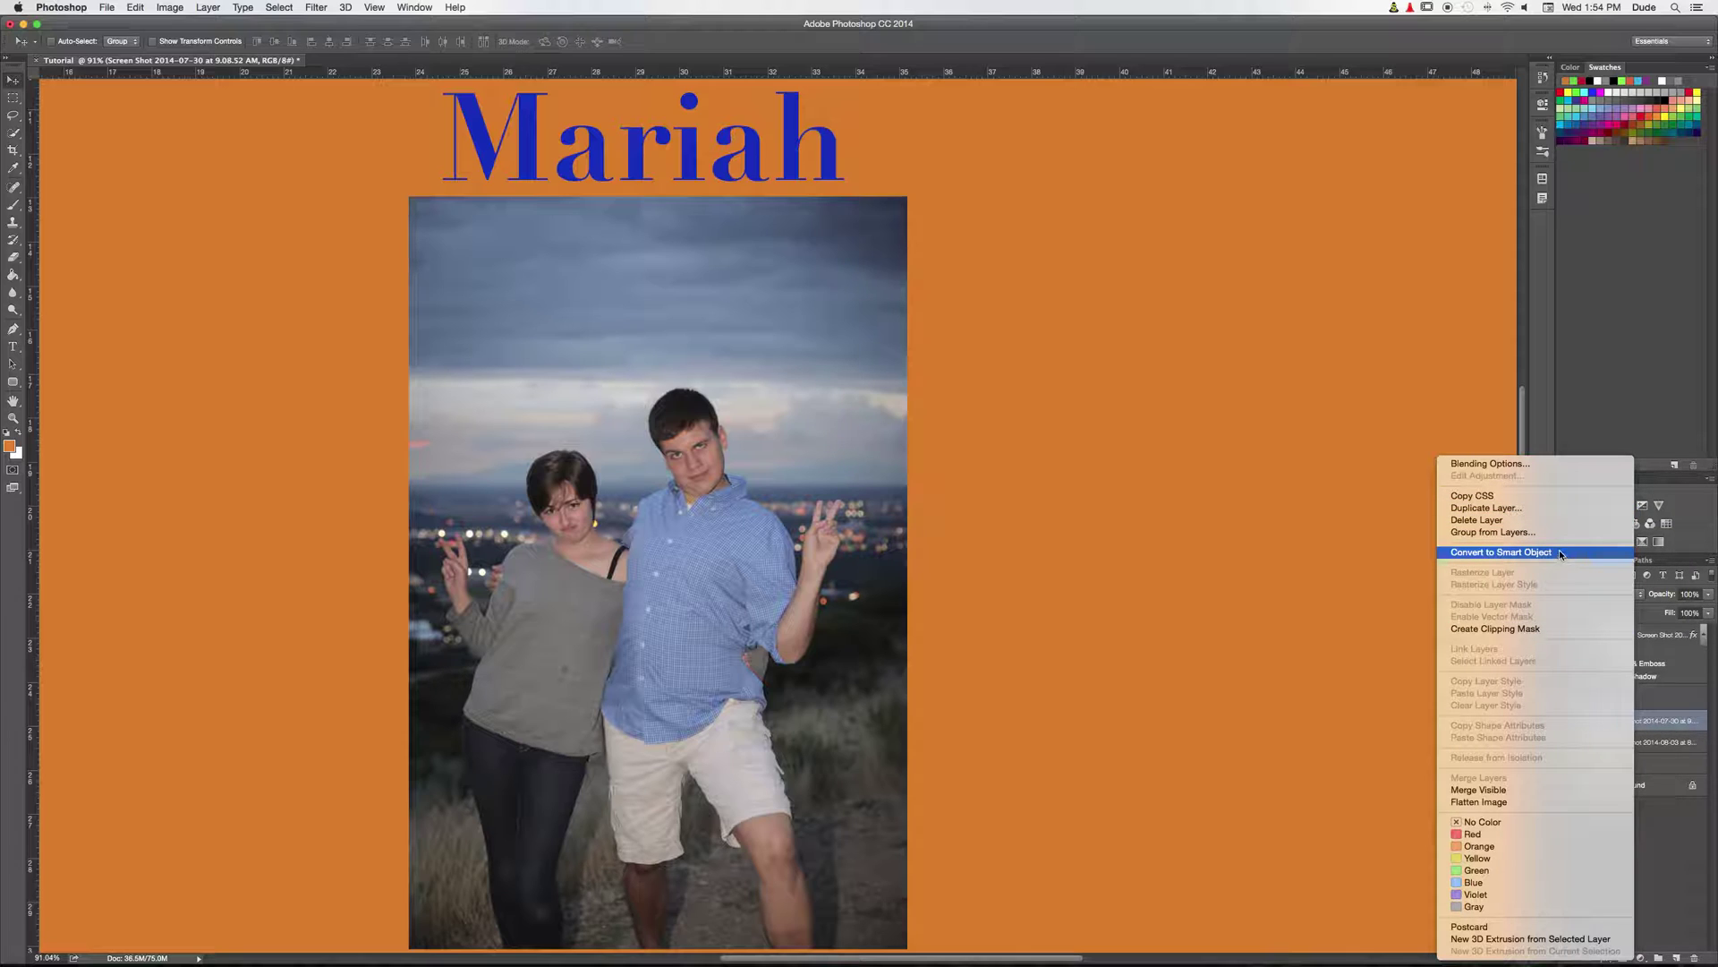
left_click(1531, 553)
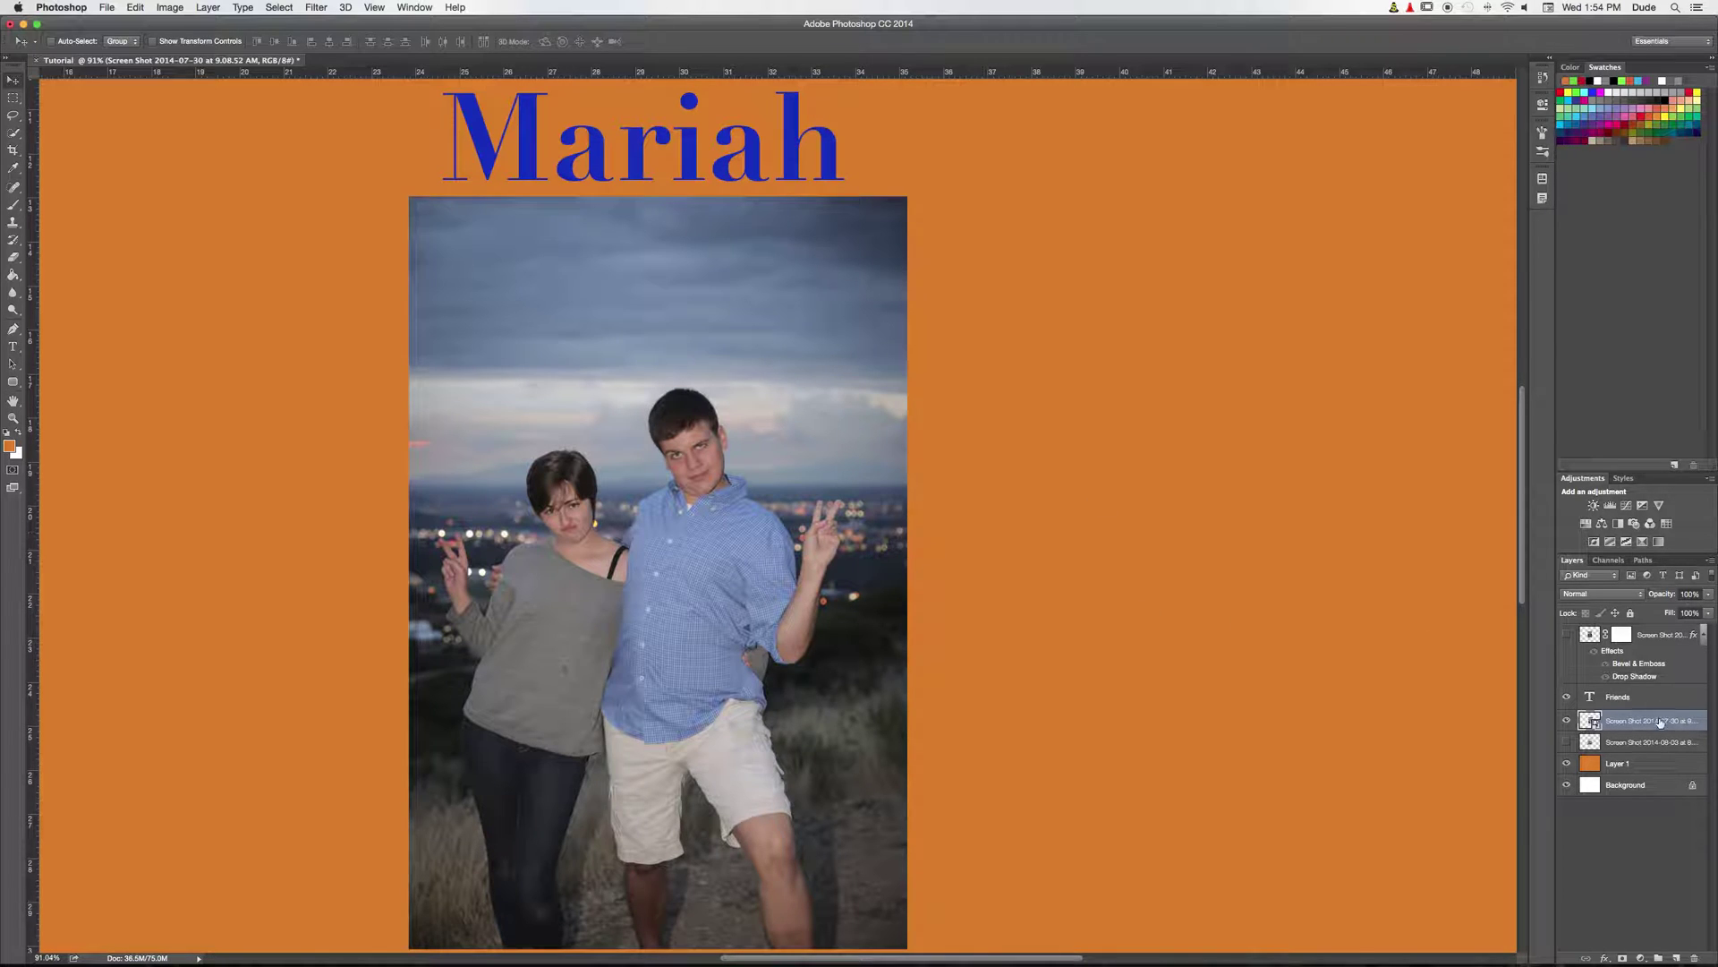
Step: Search the help for "smart" and examine the Smart Filter command and other options for the photo layer
left_click(455, 7)
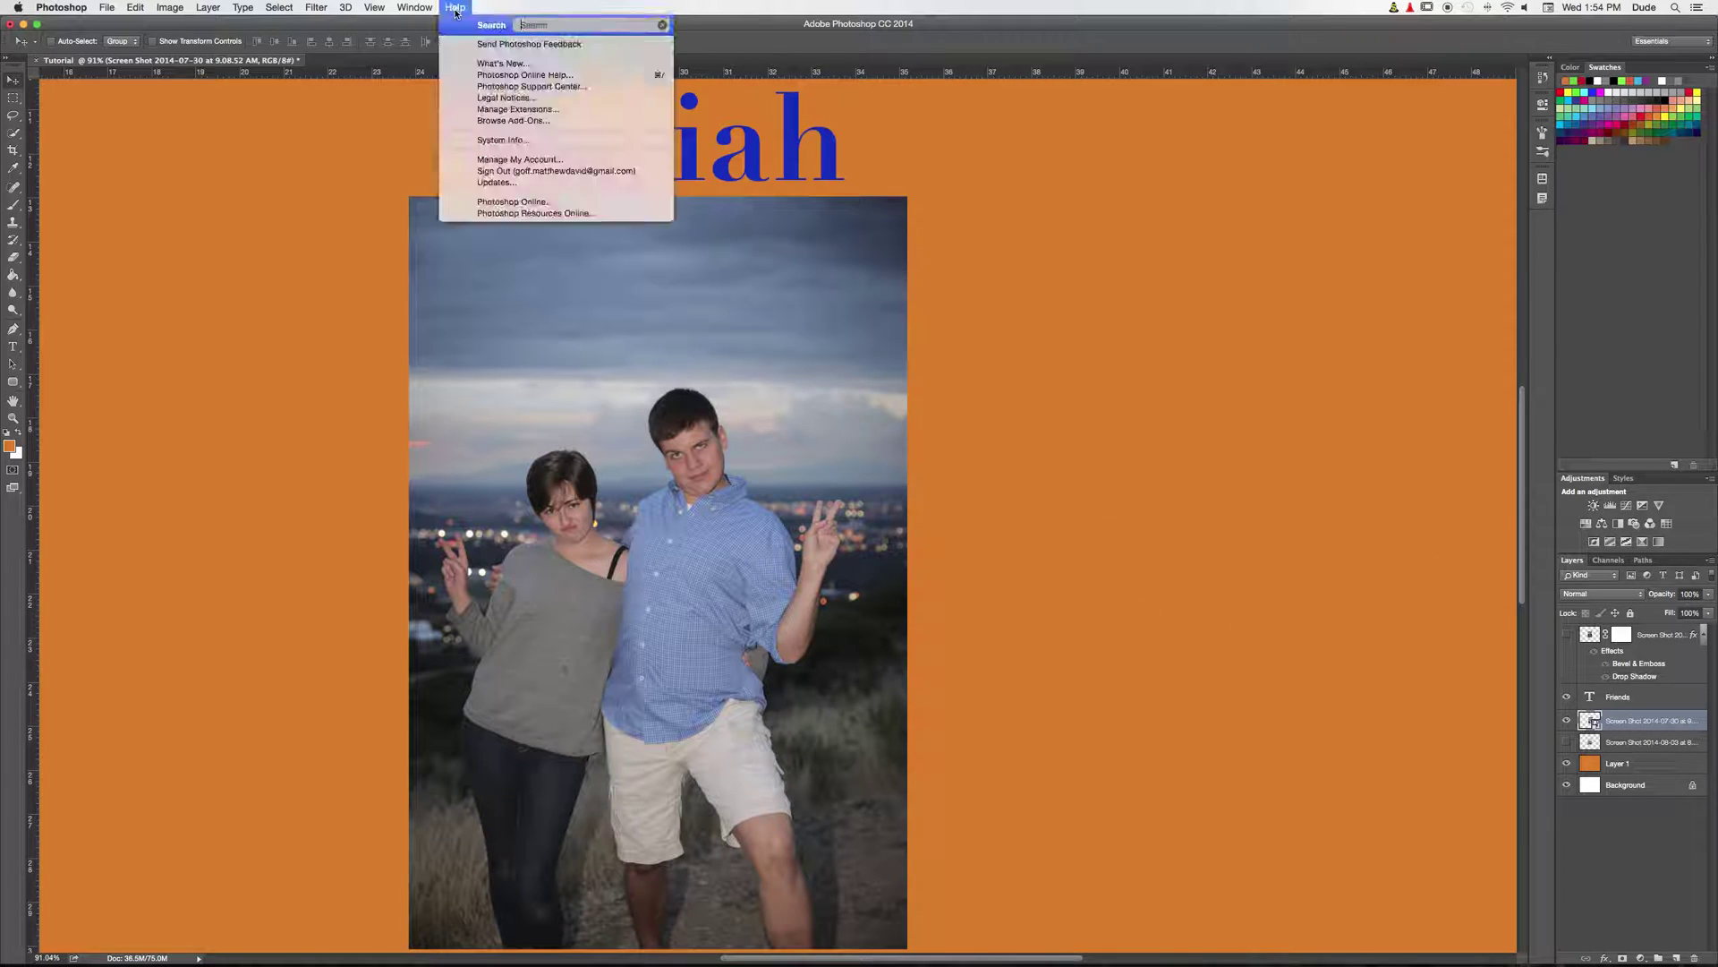
mouse_move(302, 11)
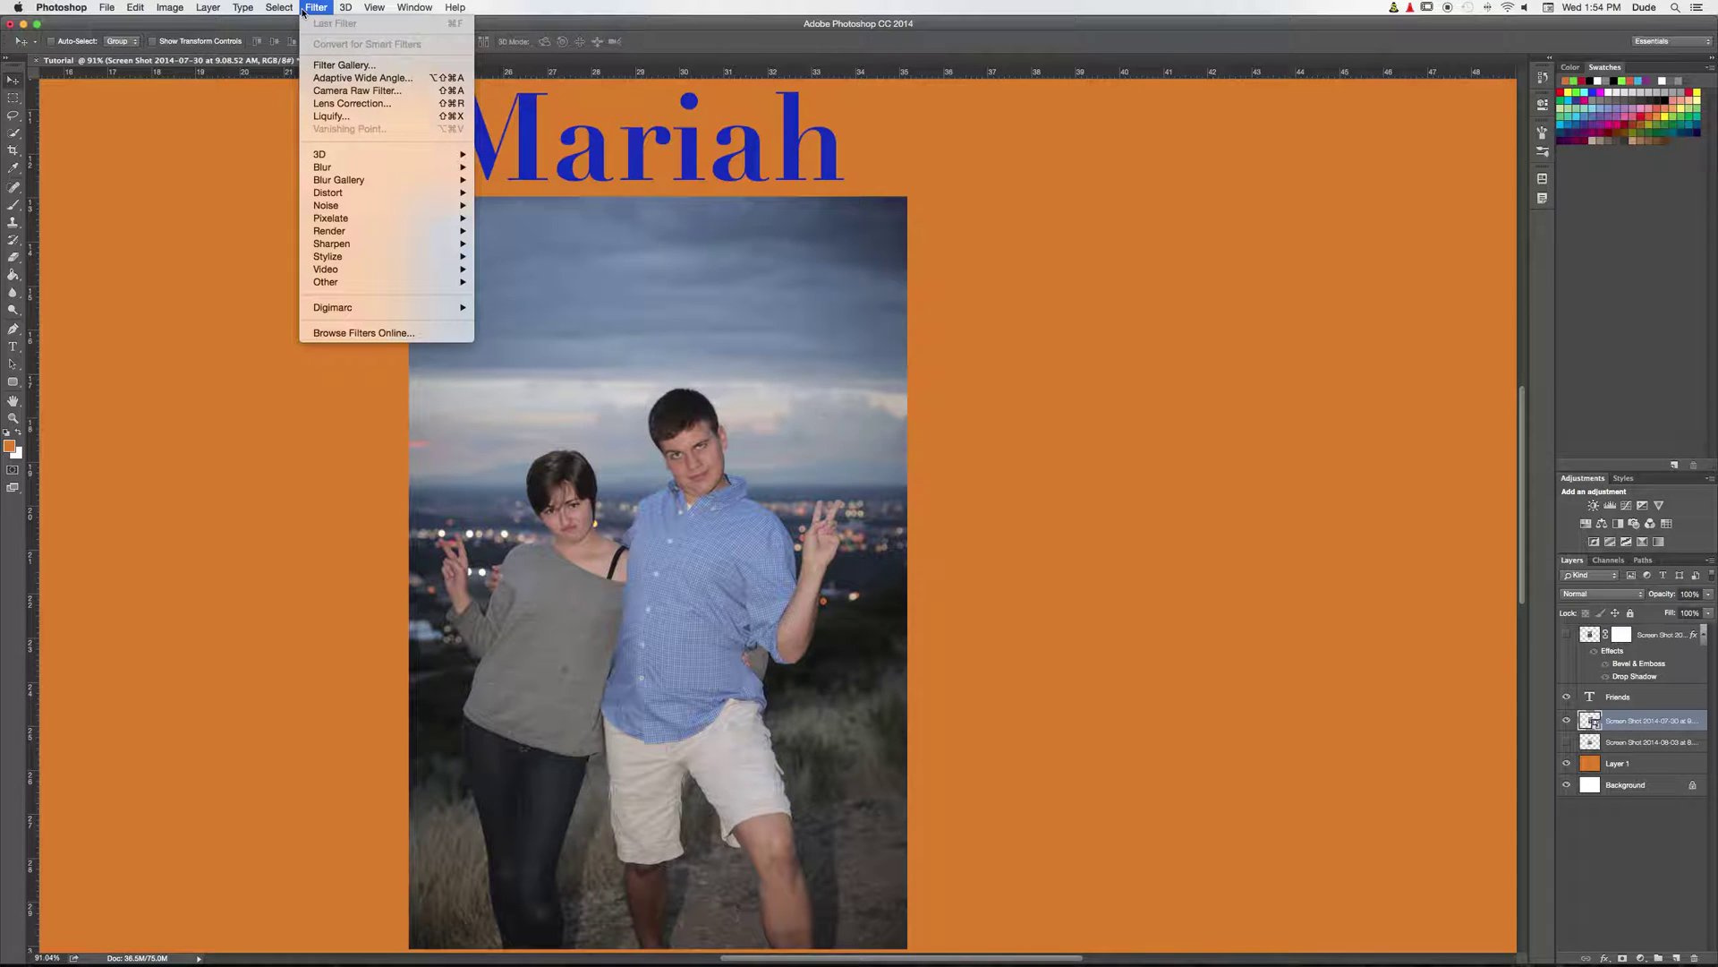
mouse_move(457, 8)
type("smart")
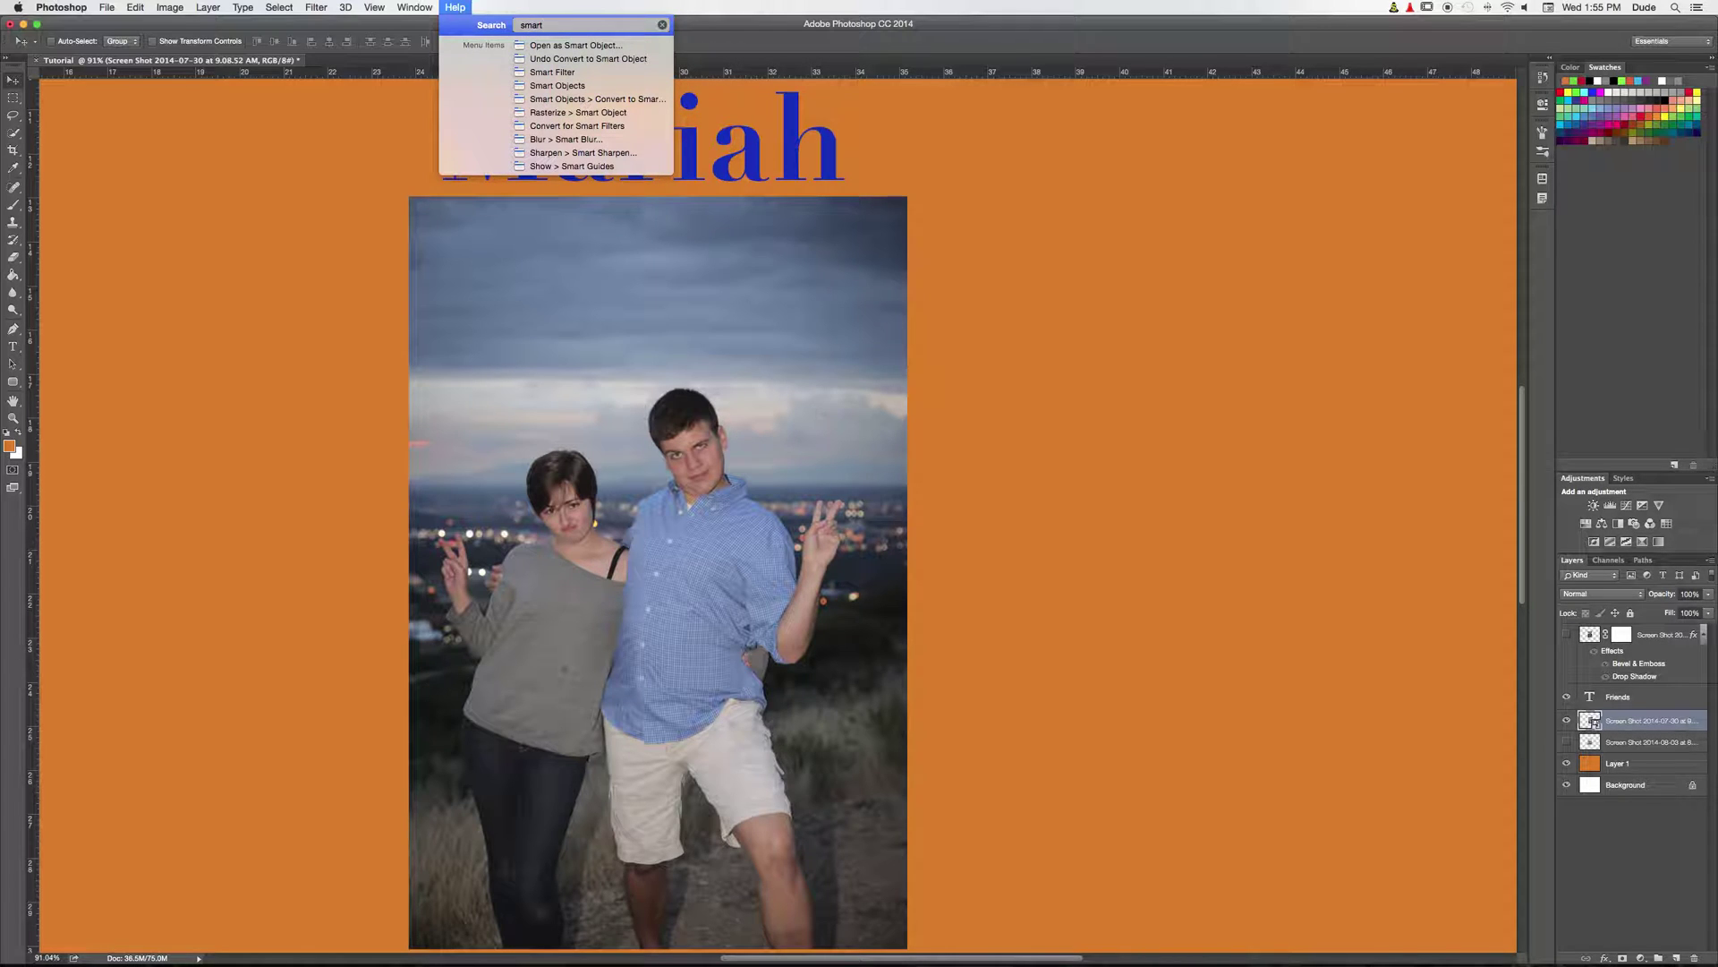
mouse_move(534, 76)
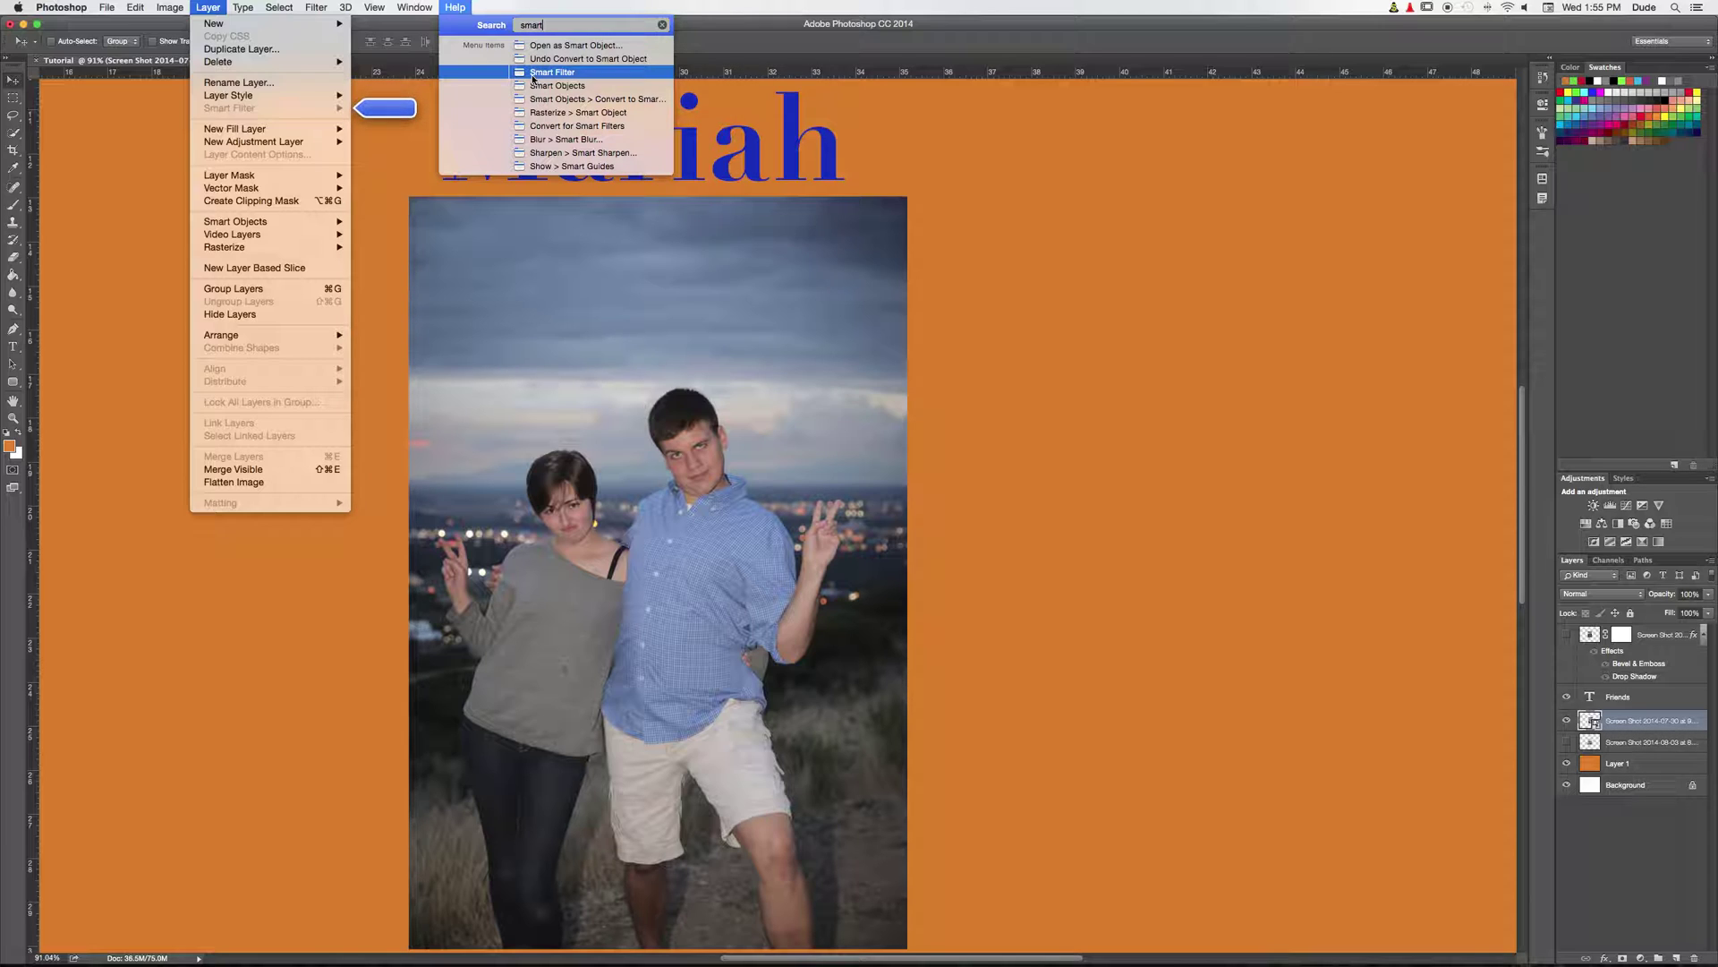
mouse_move(208, 7)
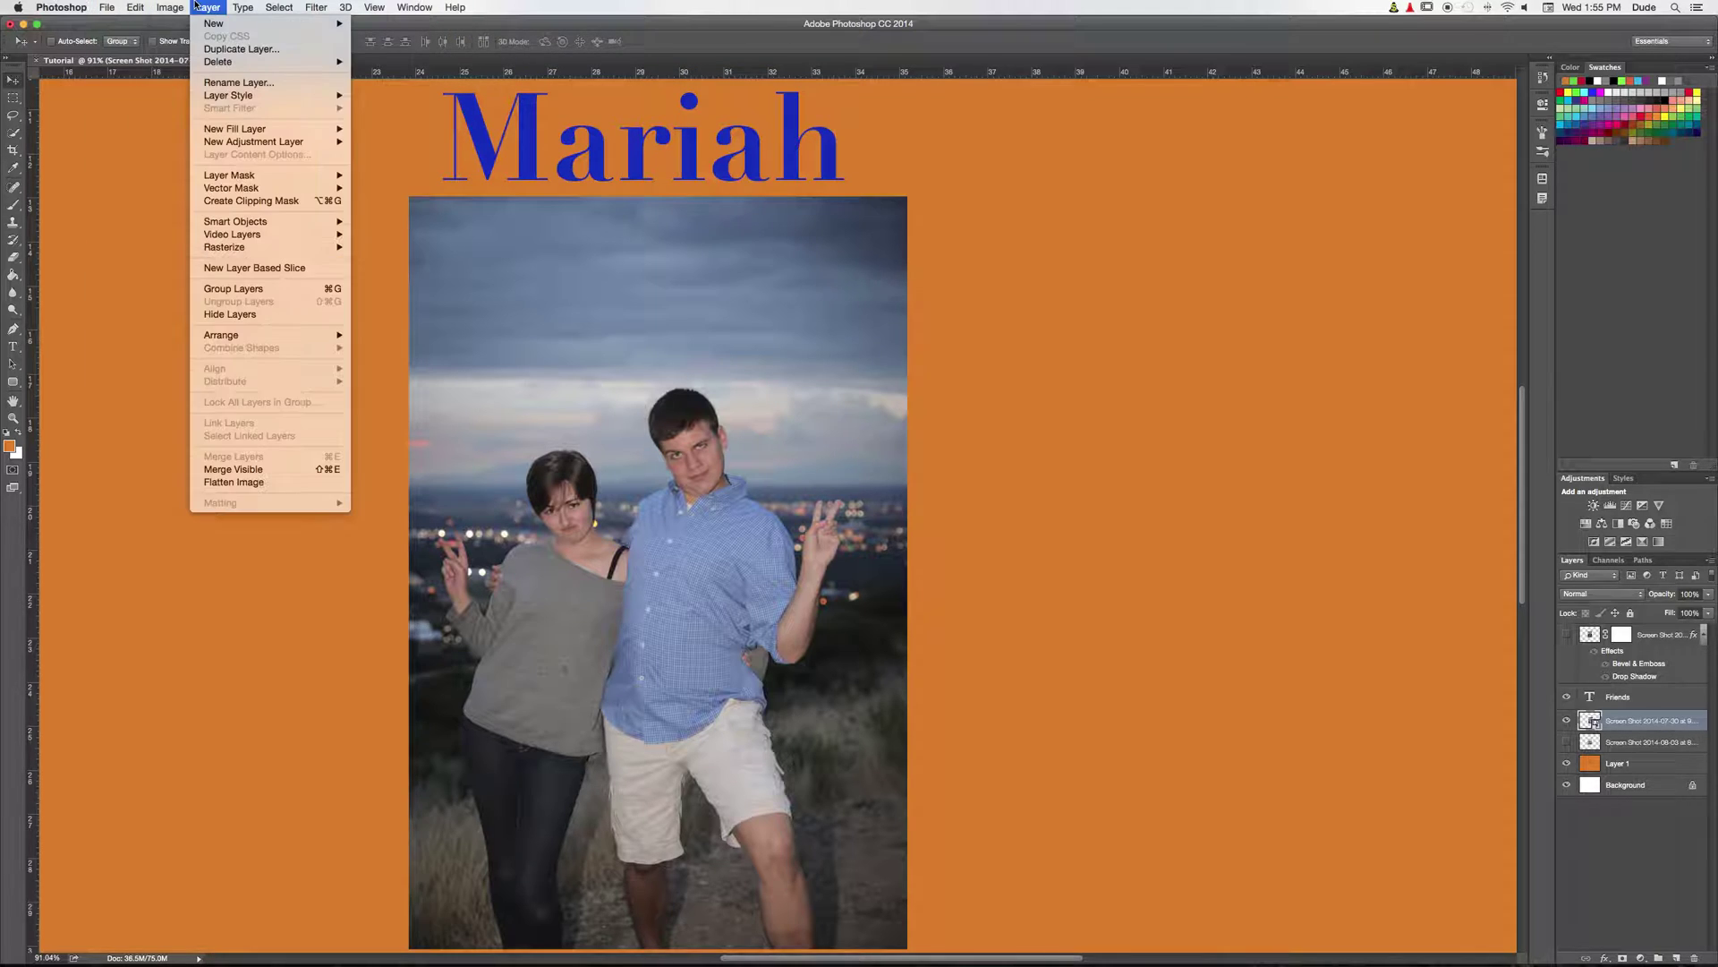
left_click(1680, 889)
right_click(1594, 720)
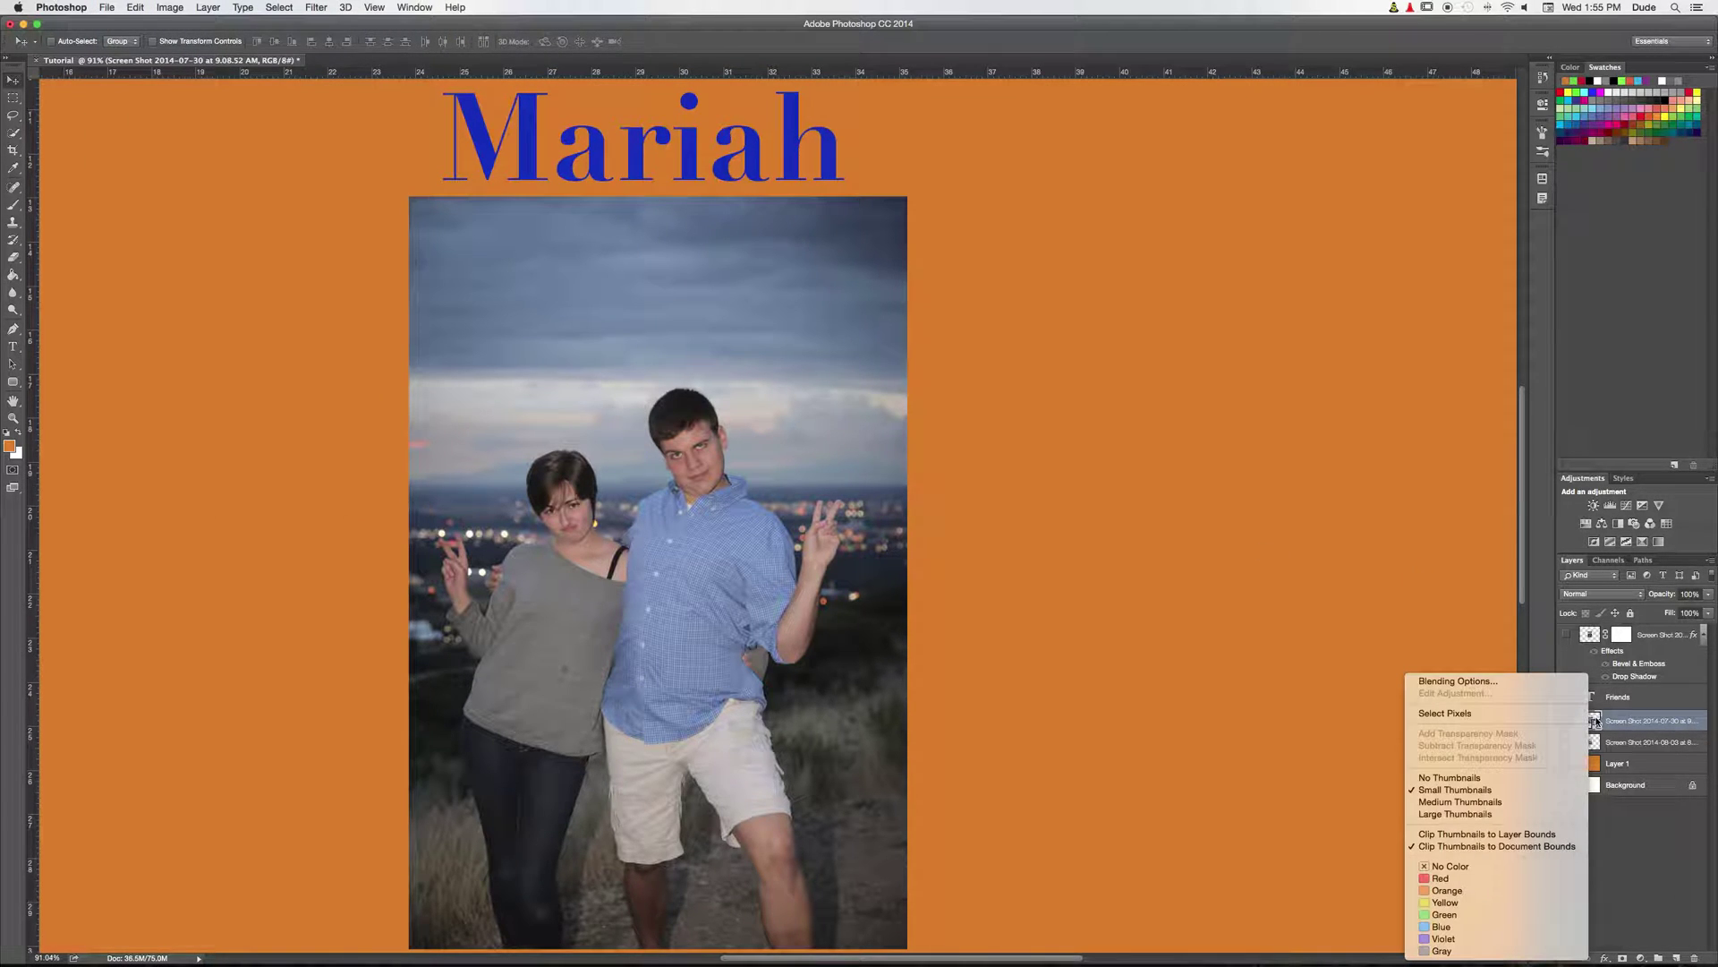
left_click(1638, 725)
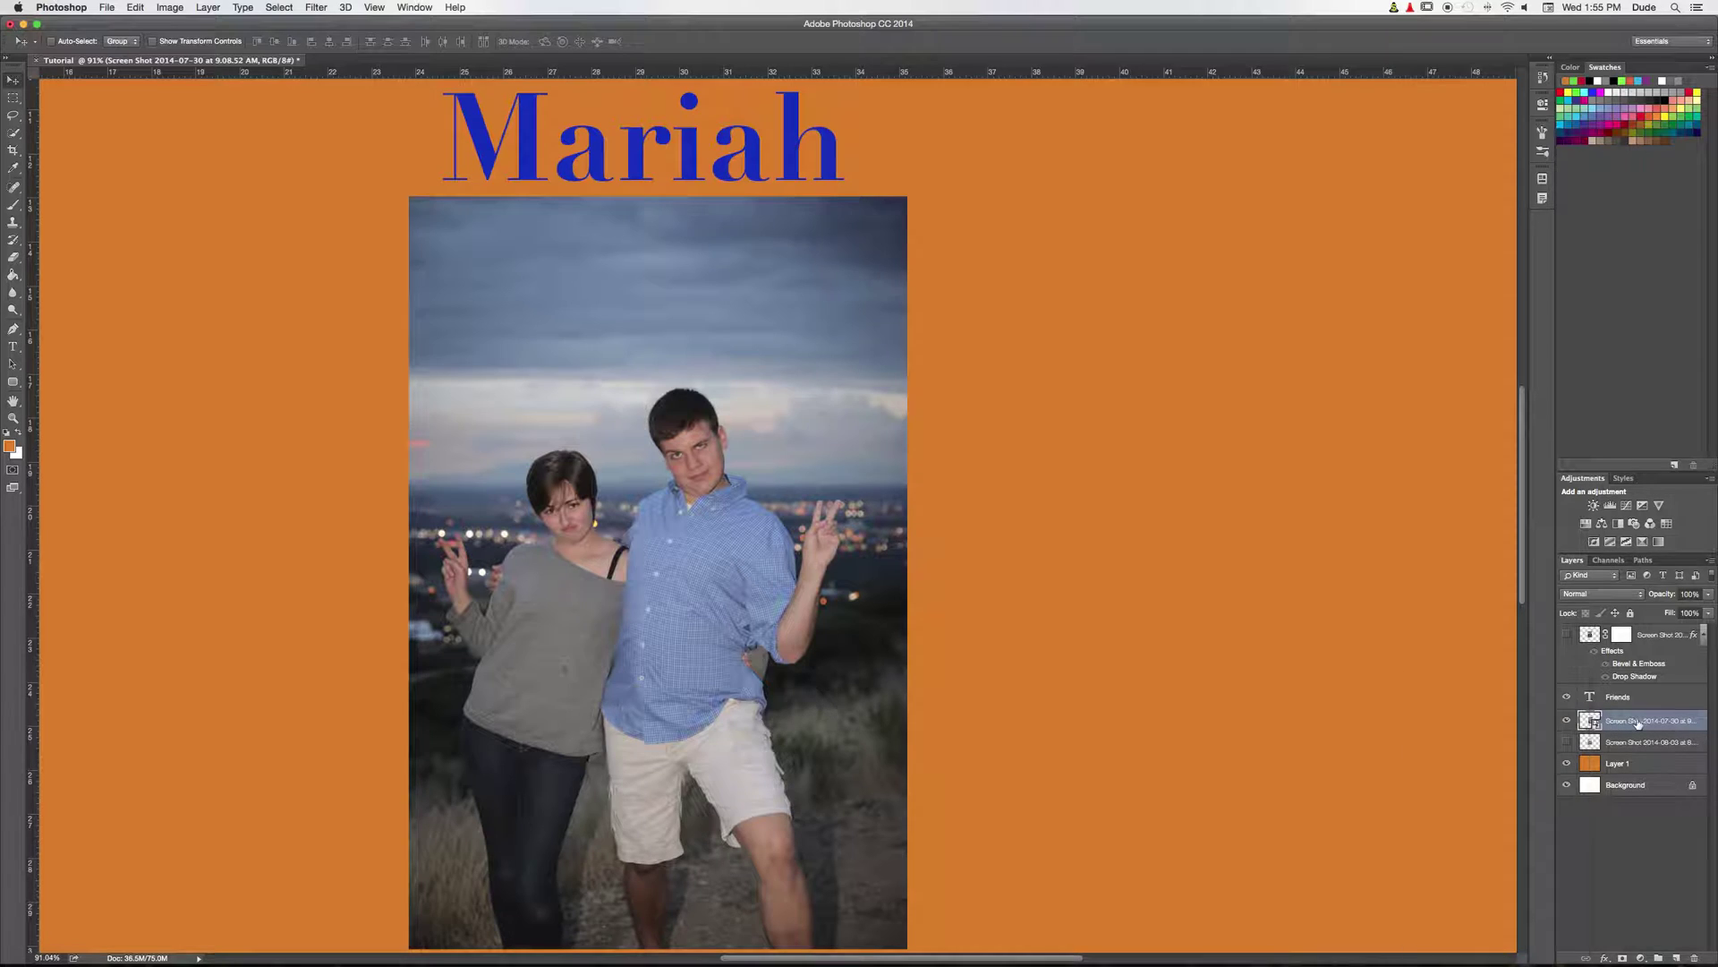
left_click(200, 8)
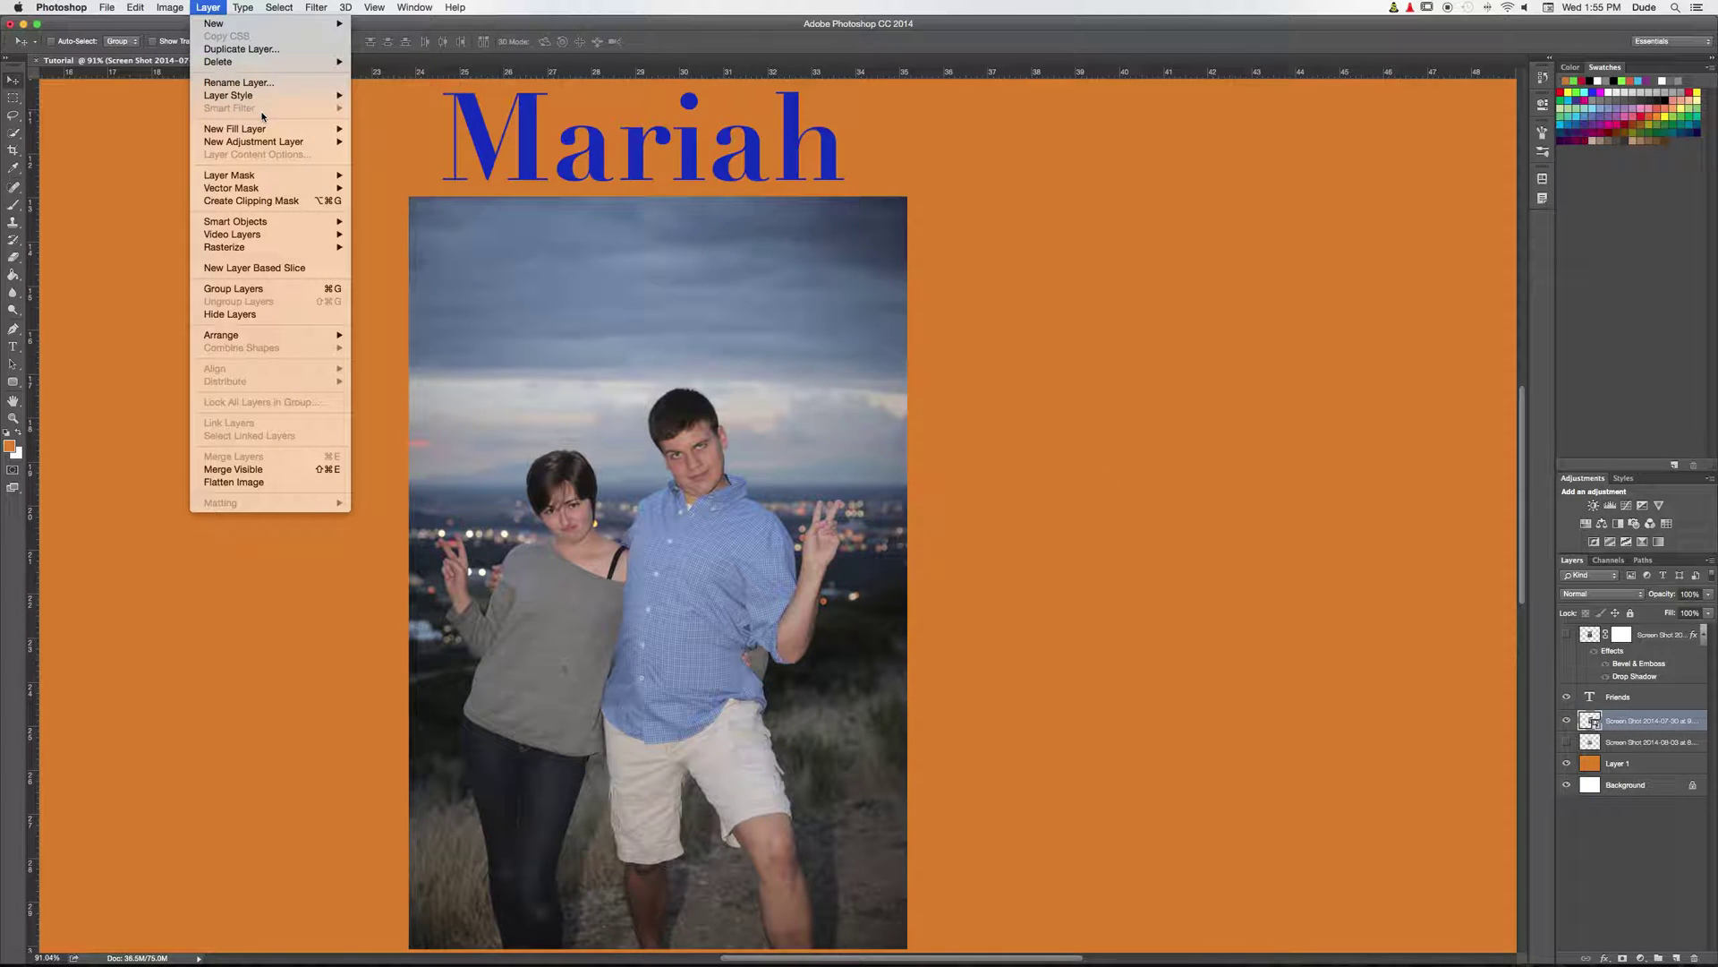
left_click(1673, 786)
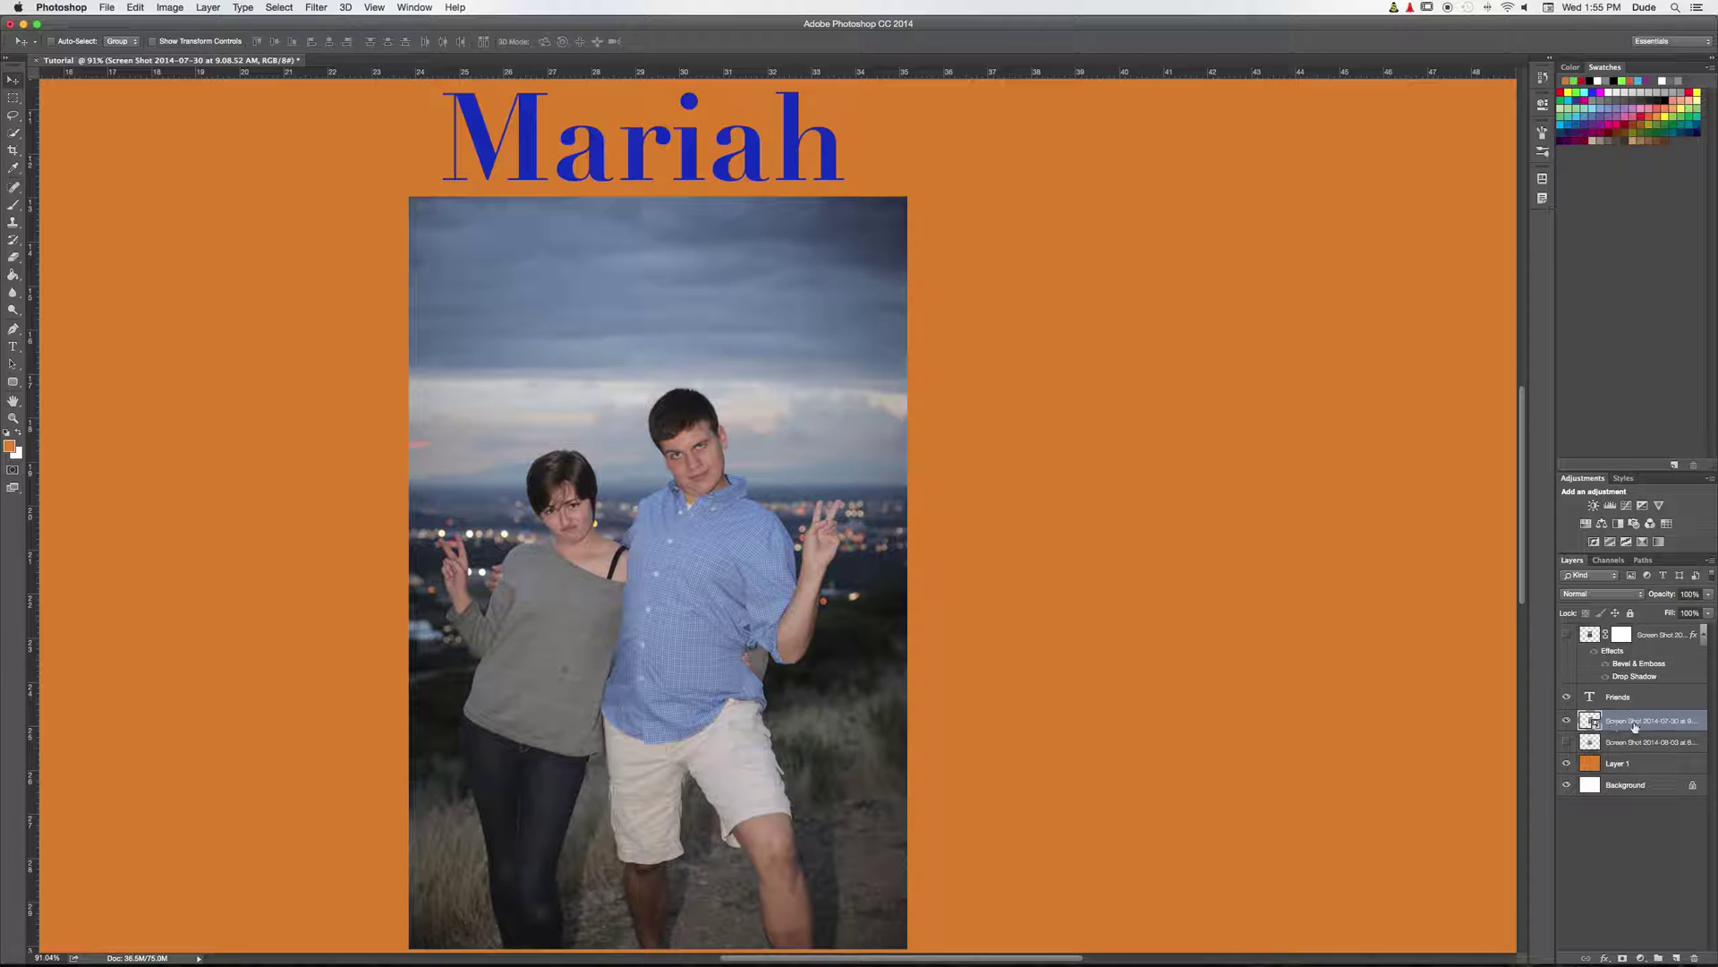
Step: Rasterize the Smart Object photo layer and check which layer commands it offers
right_click(1647, 727)
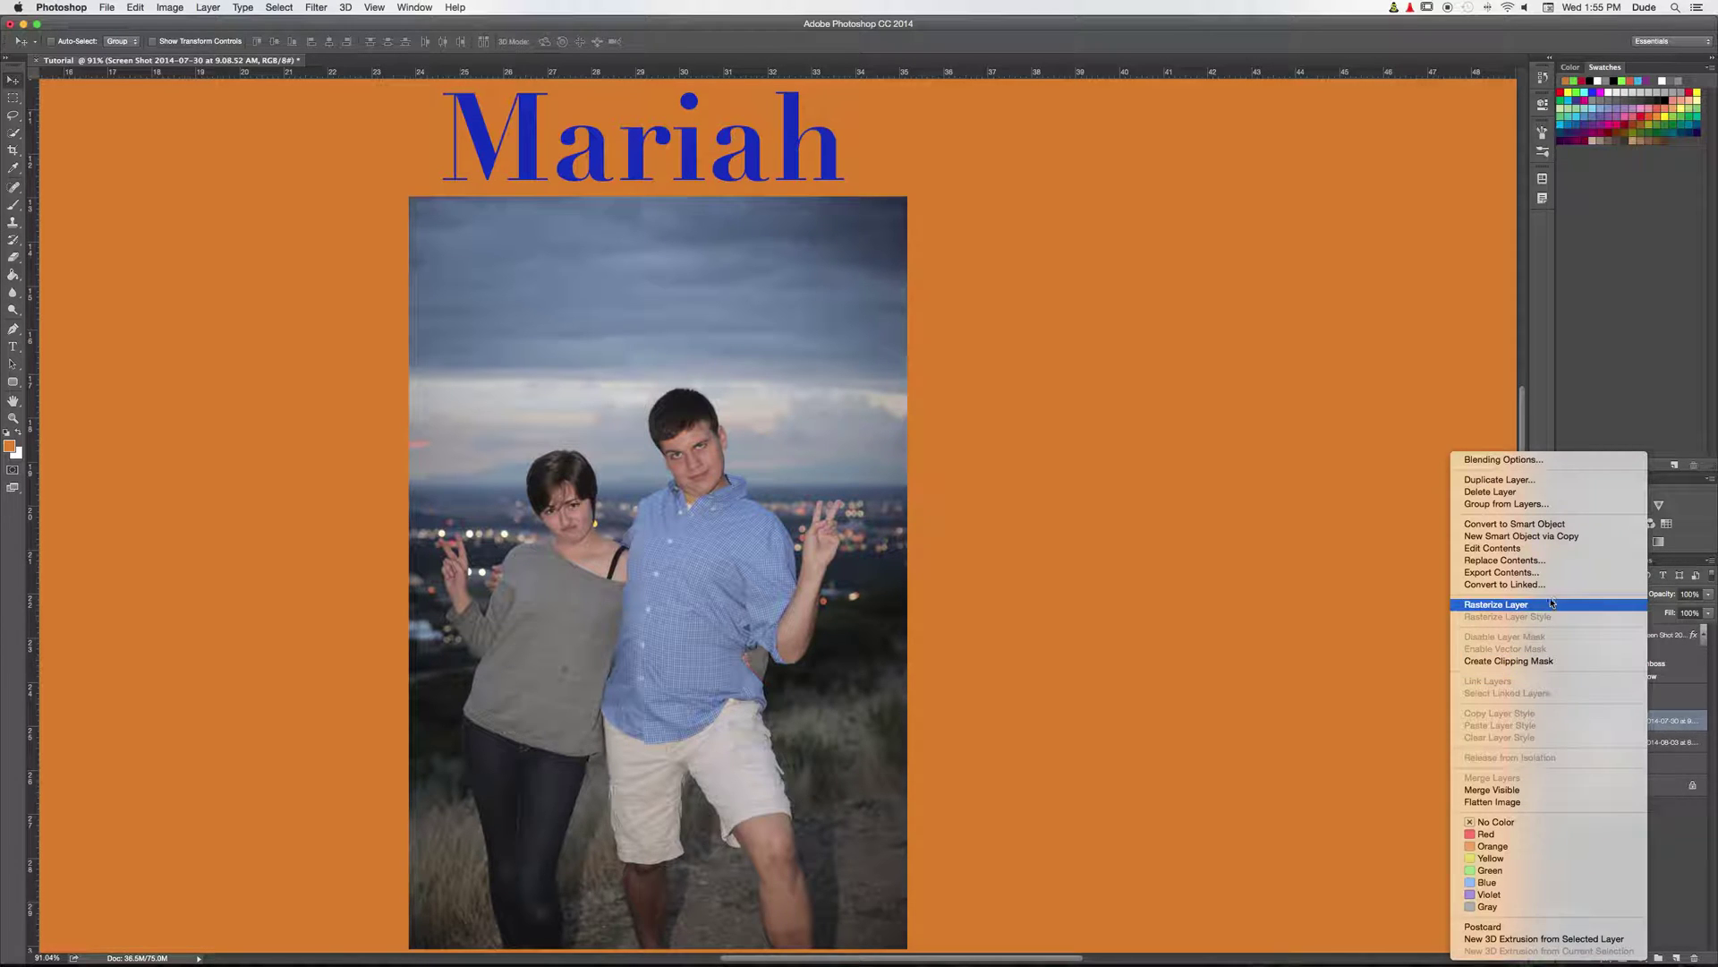
left_click(1497, 604)
left_click(207, 8)
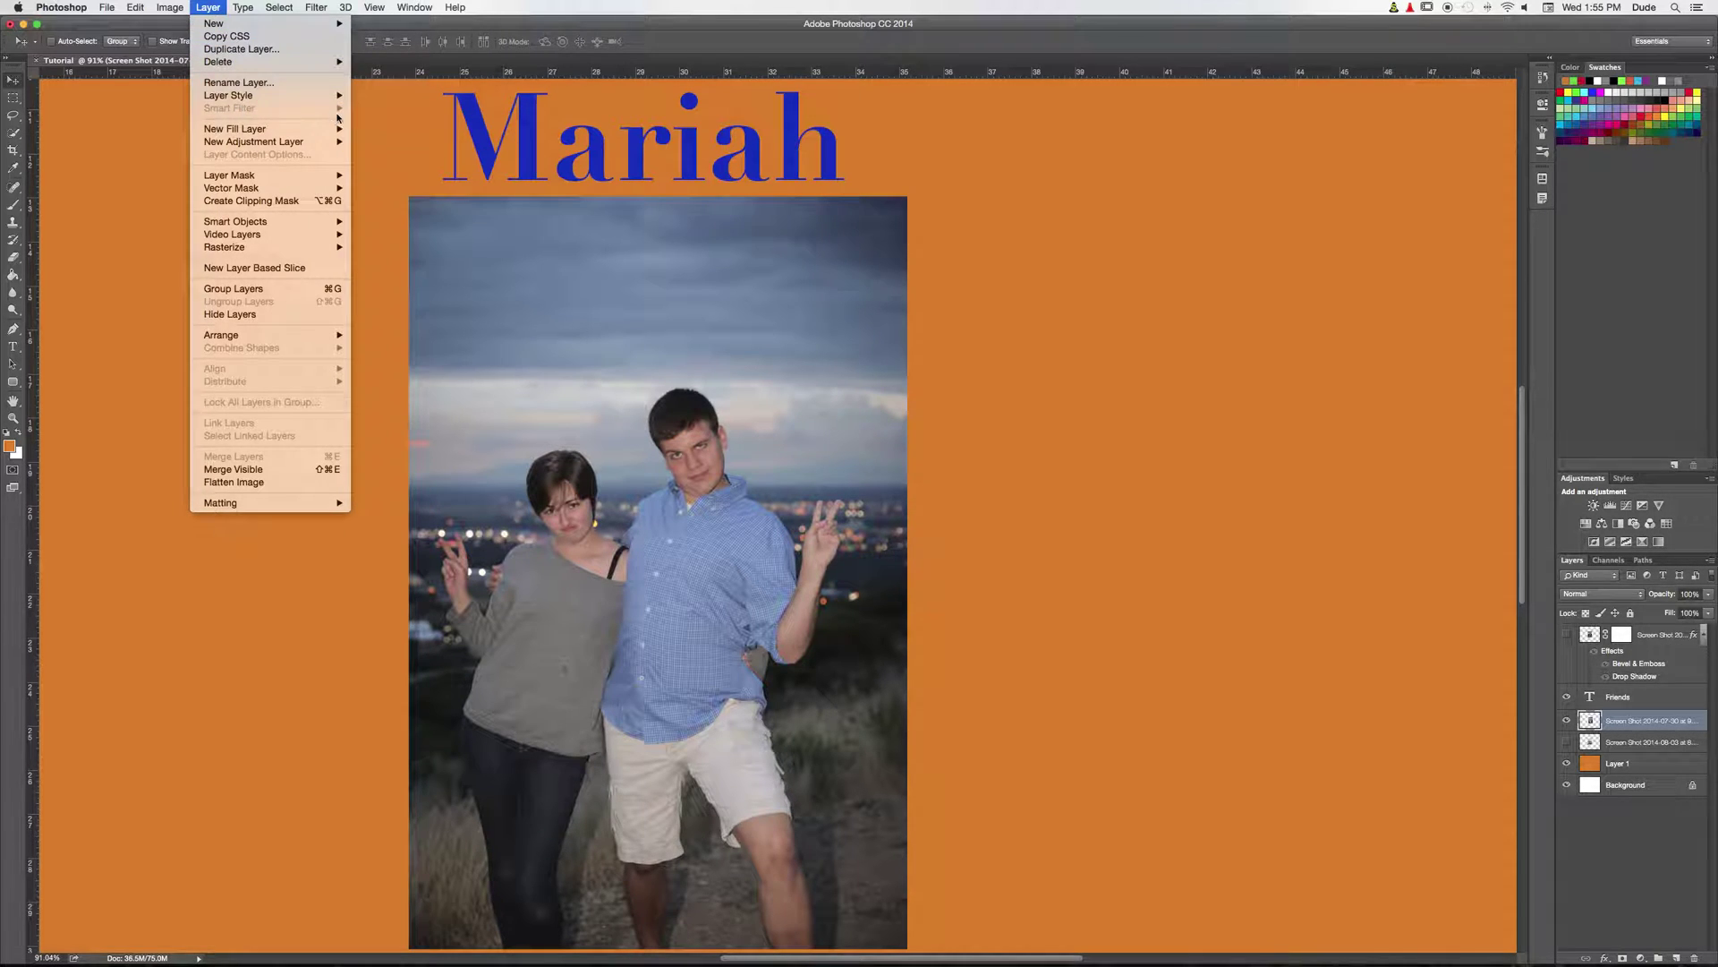
key("Escape")
right_click(1623, 717)
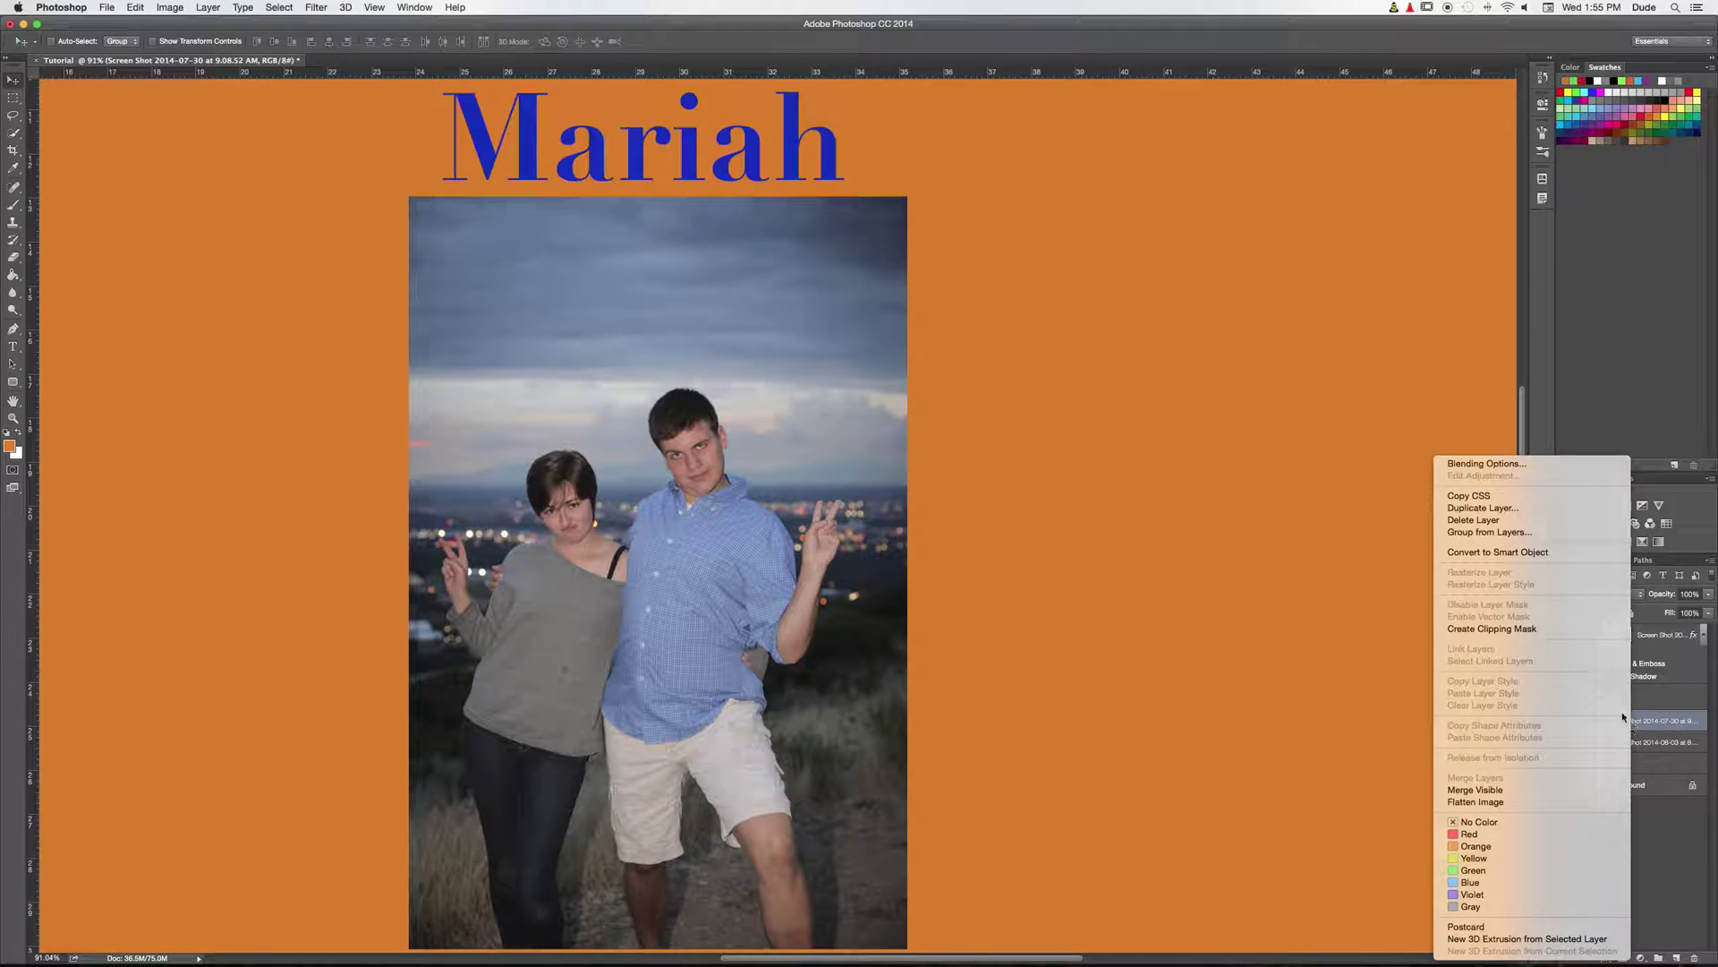
left_click(1694, 915)
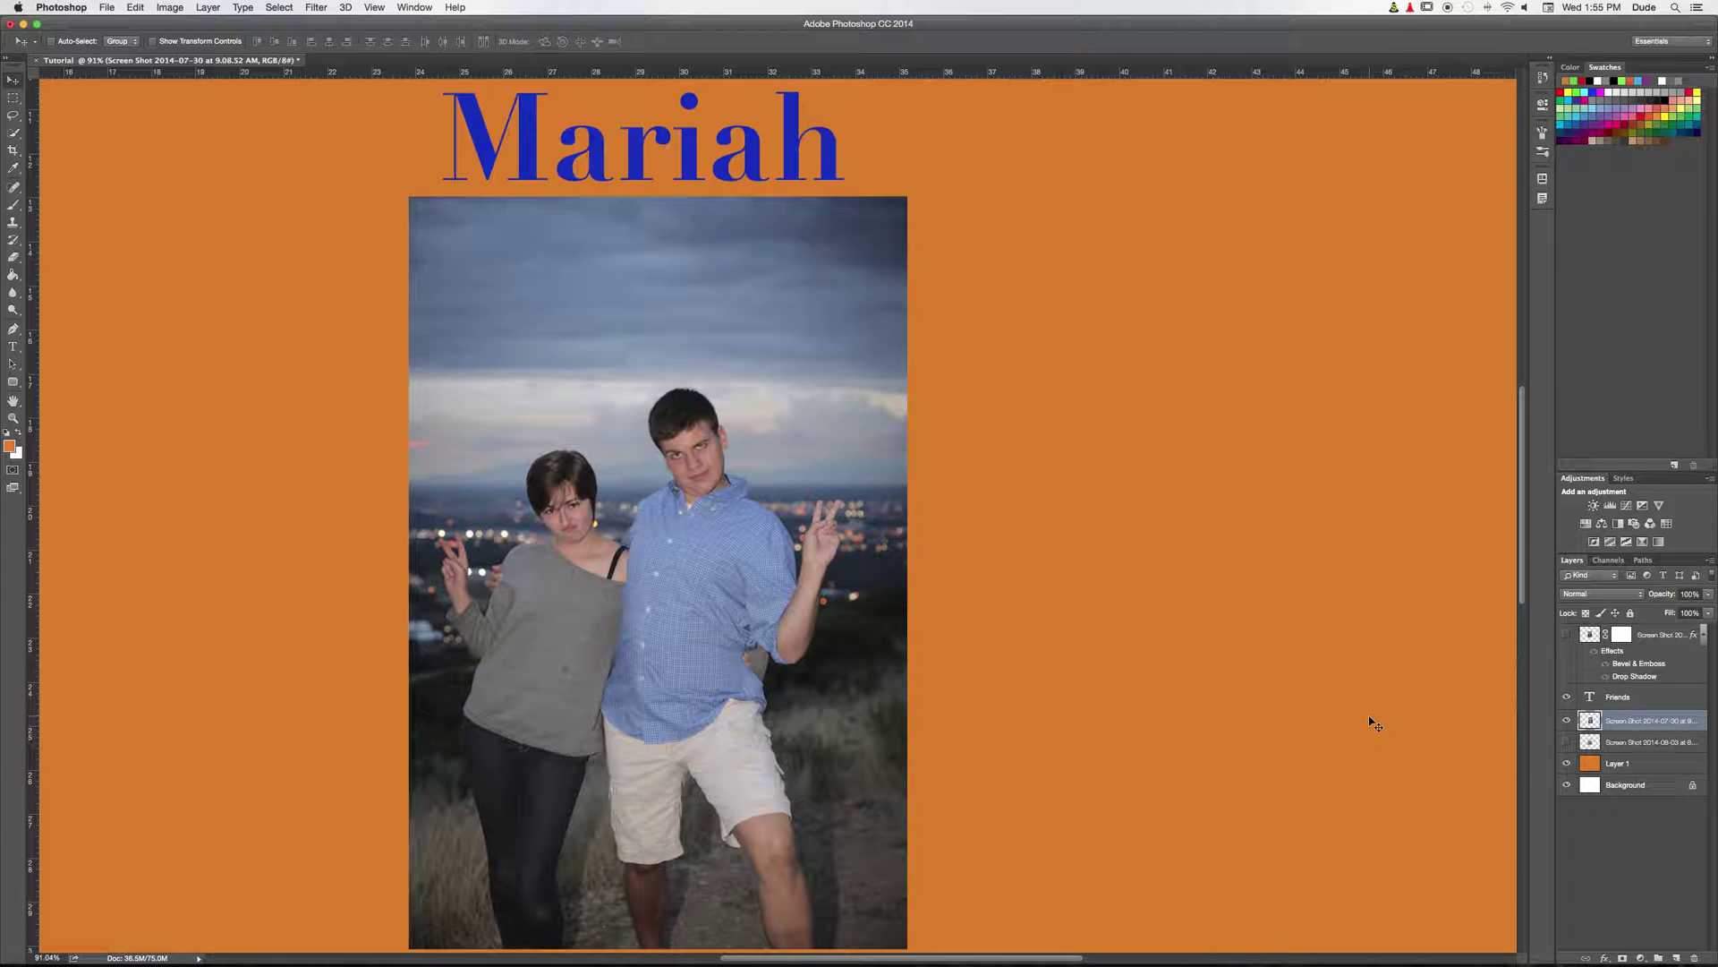
Step: Deselect the standing-pair photo layer so that no layer is active
key("Up")
key("Up")
key("Up")
key("Up")
key("Up")
key("Up")
key("Up")
key("Up")
key("Up")
key("Up")
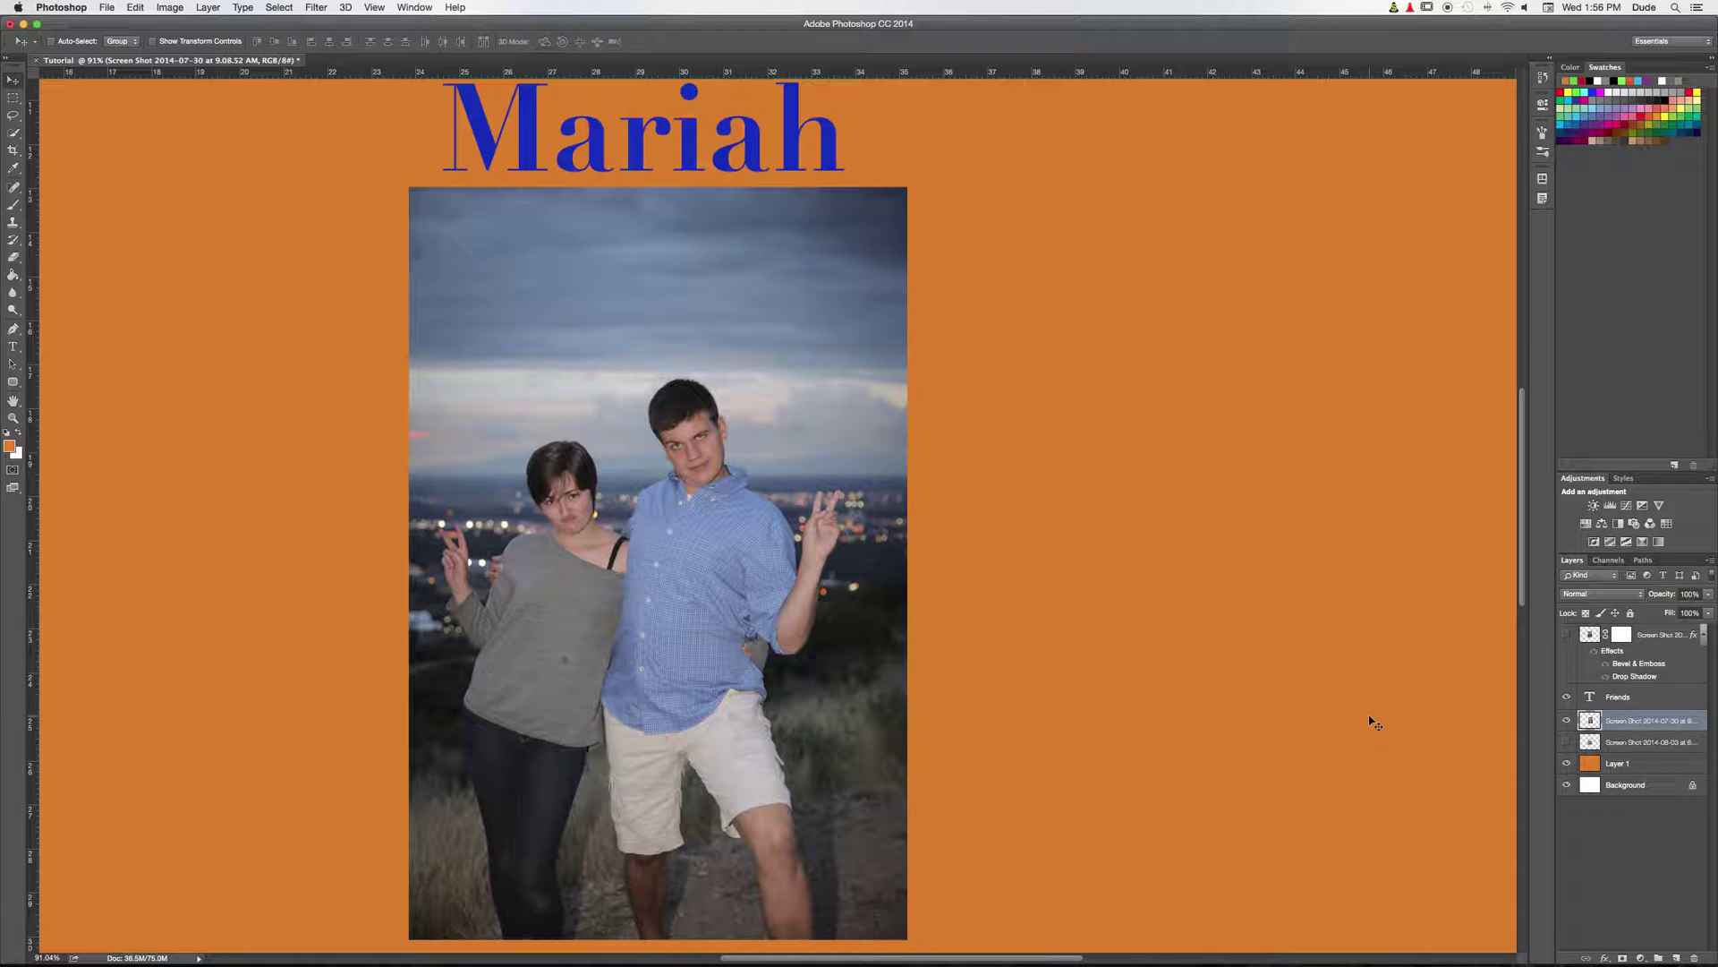
left_click(1624, 836)
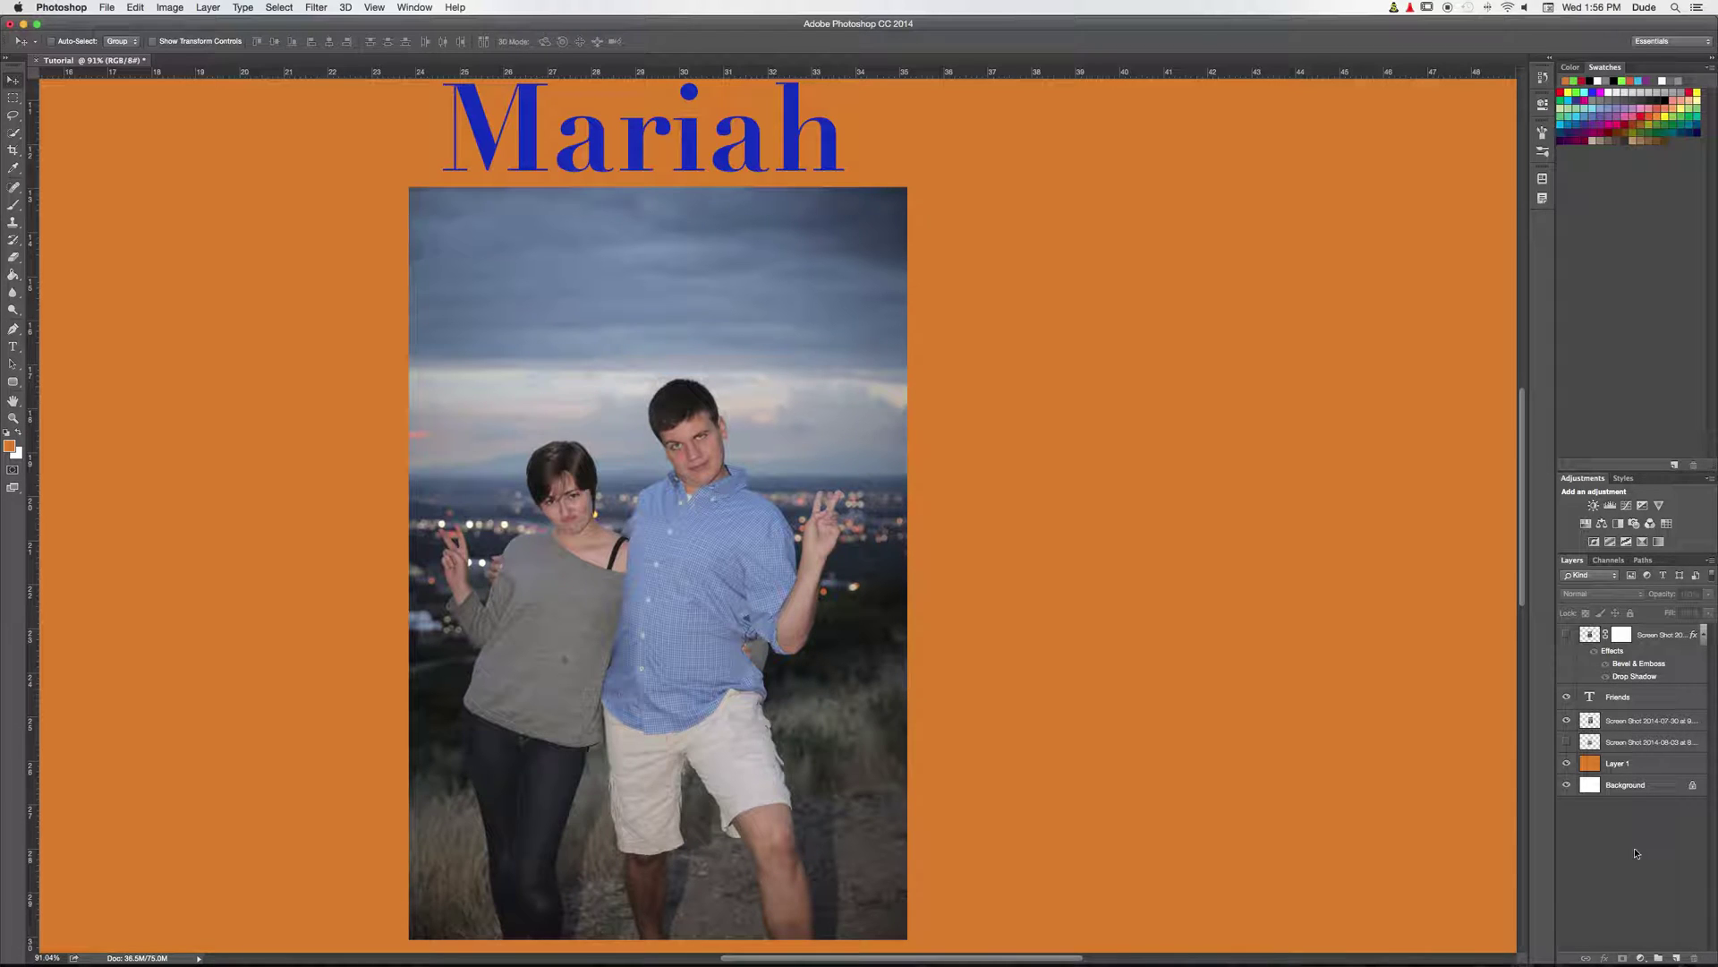
Step: Hide the standing-pair photo layer and show the photo layer with the bevel and drop shadow
left_click(1593, 721)
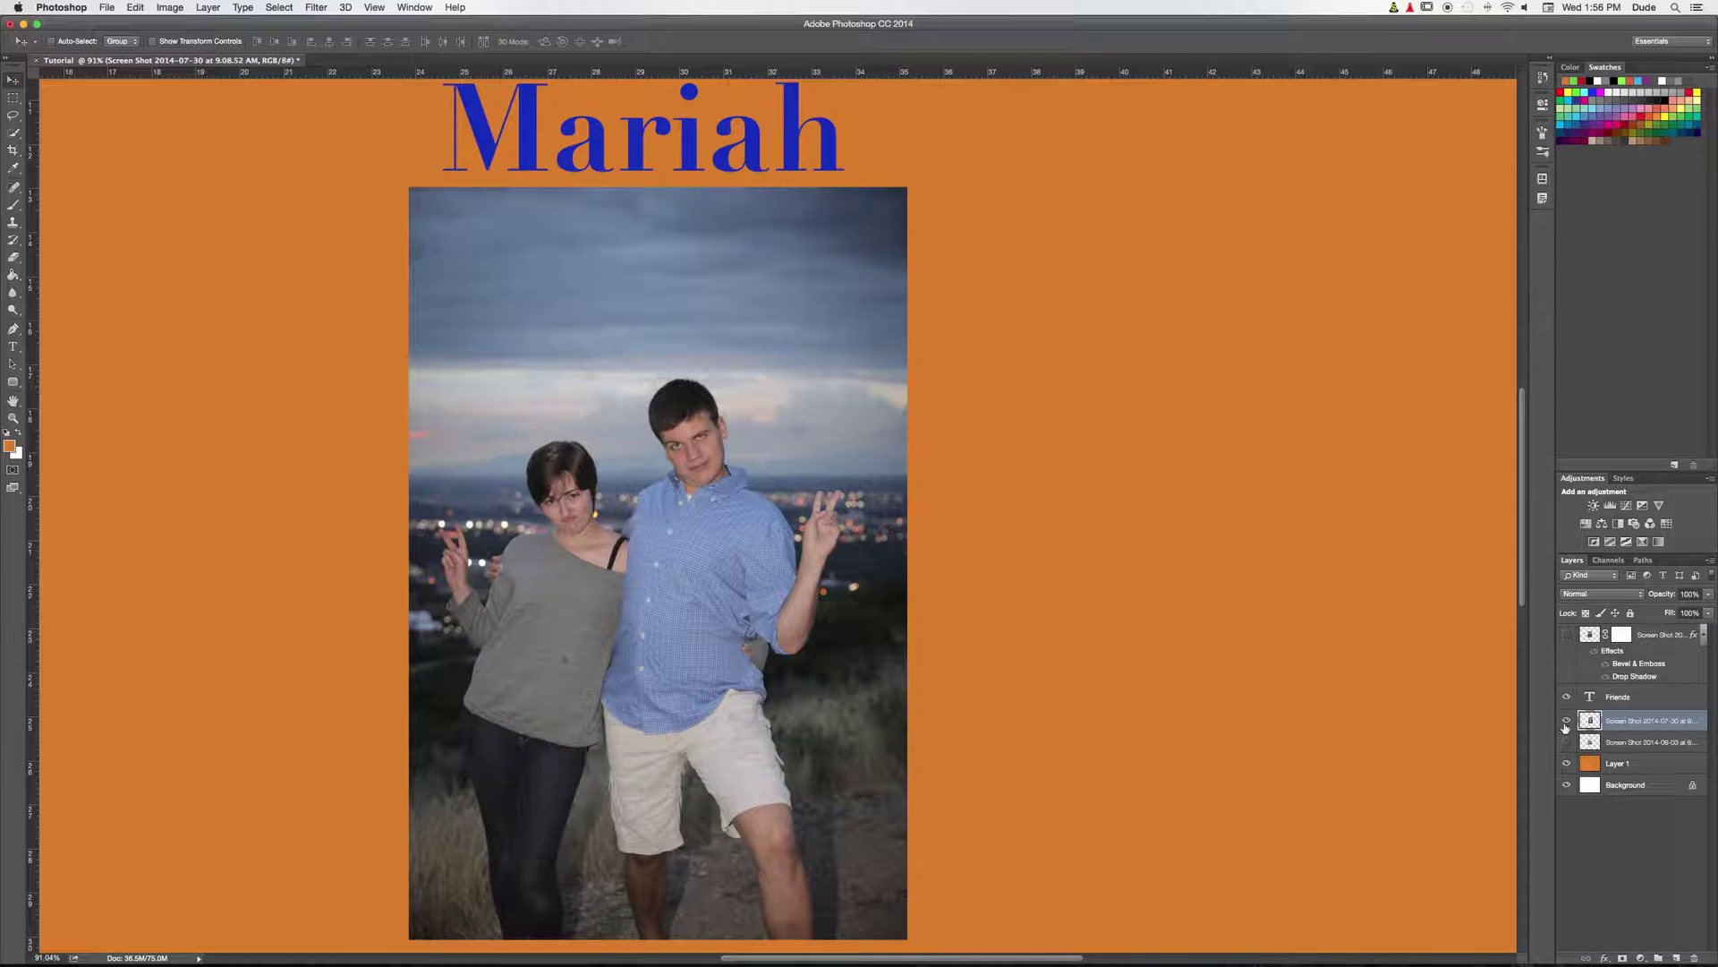
left_click(1566, 721)
left_click(1566, 634)
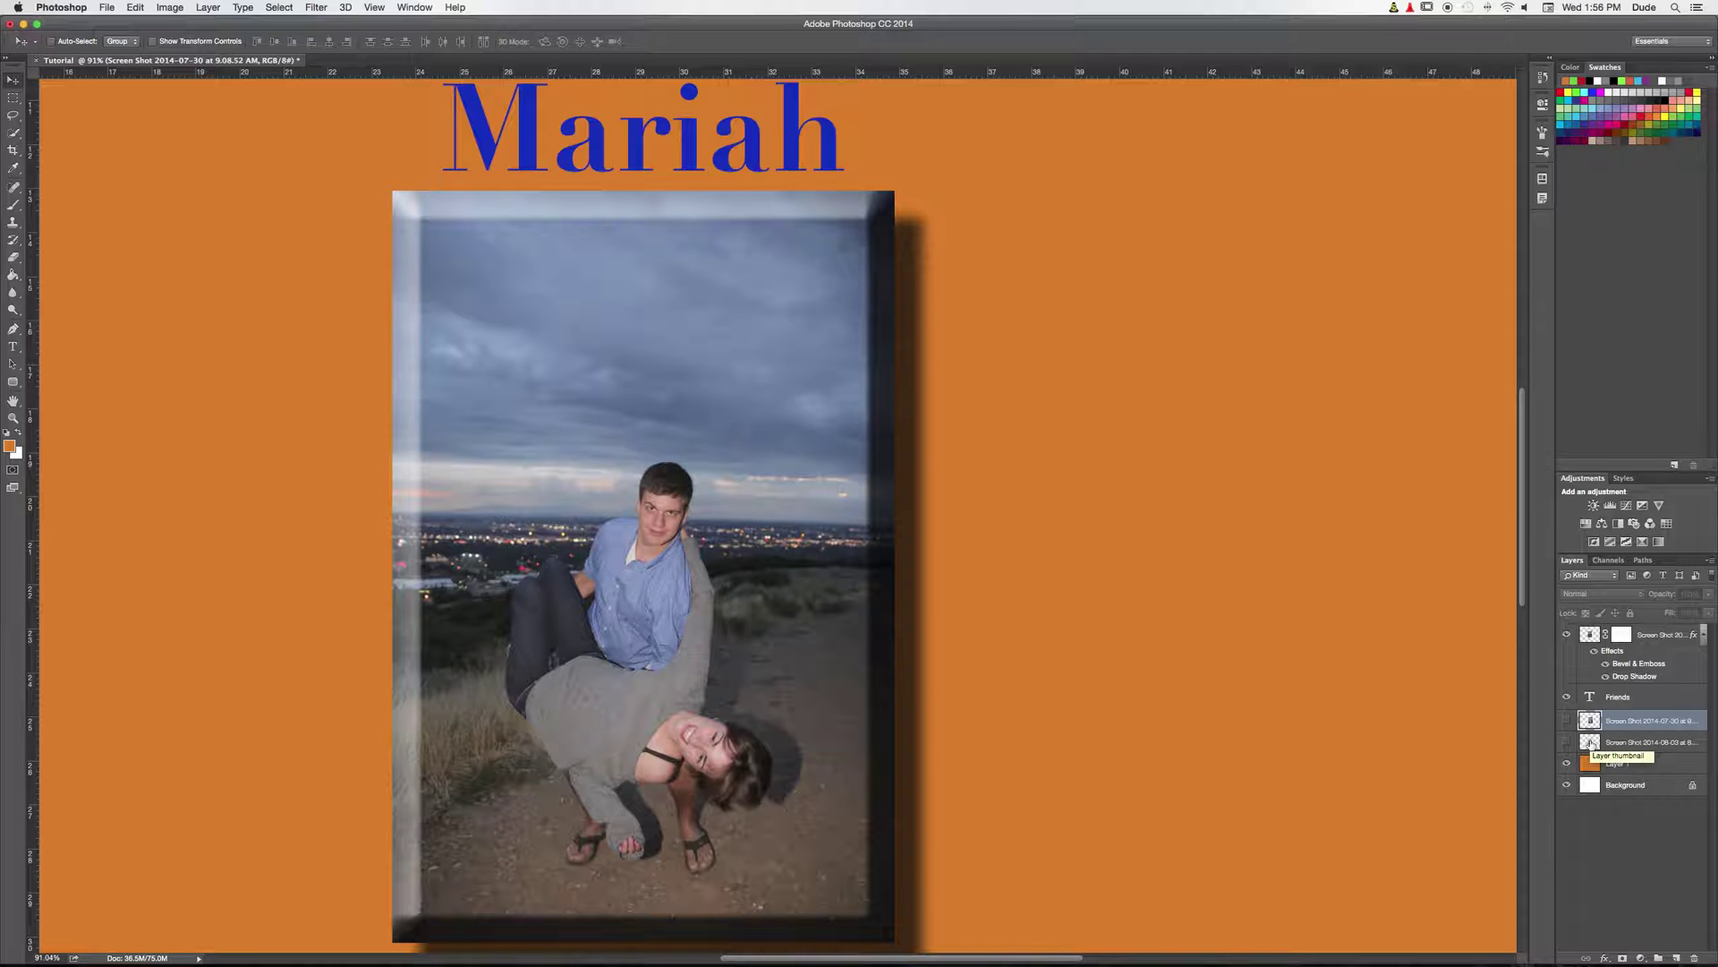
Step: Open the Blending Options of the bevelled photo layer and examine the list of blend modes
left_click(1658, 634)
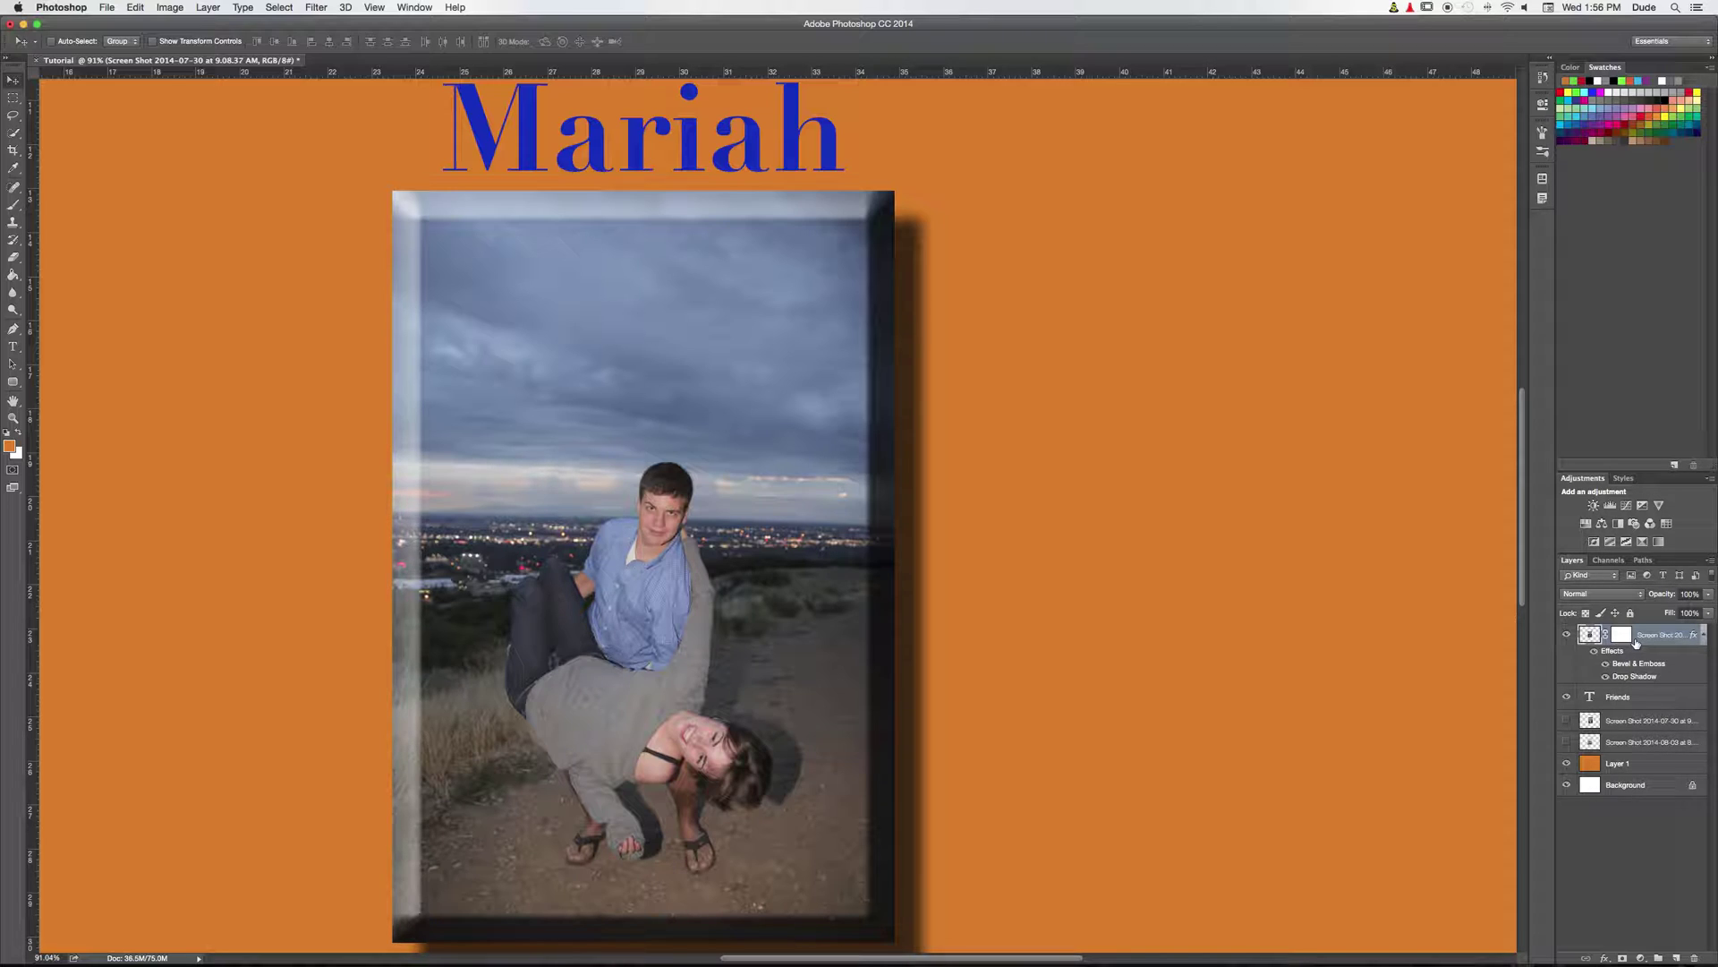
left_click(1637, 599)
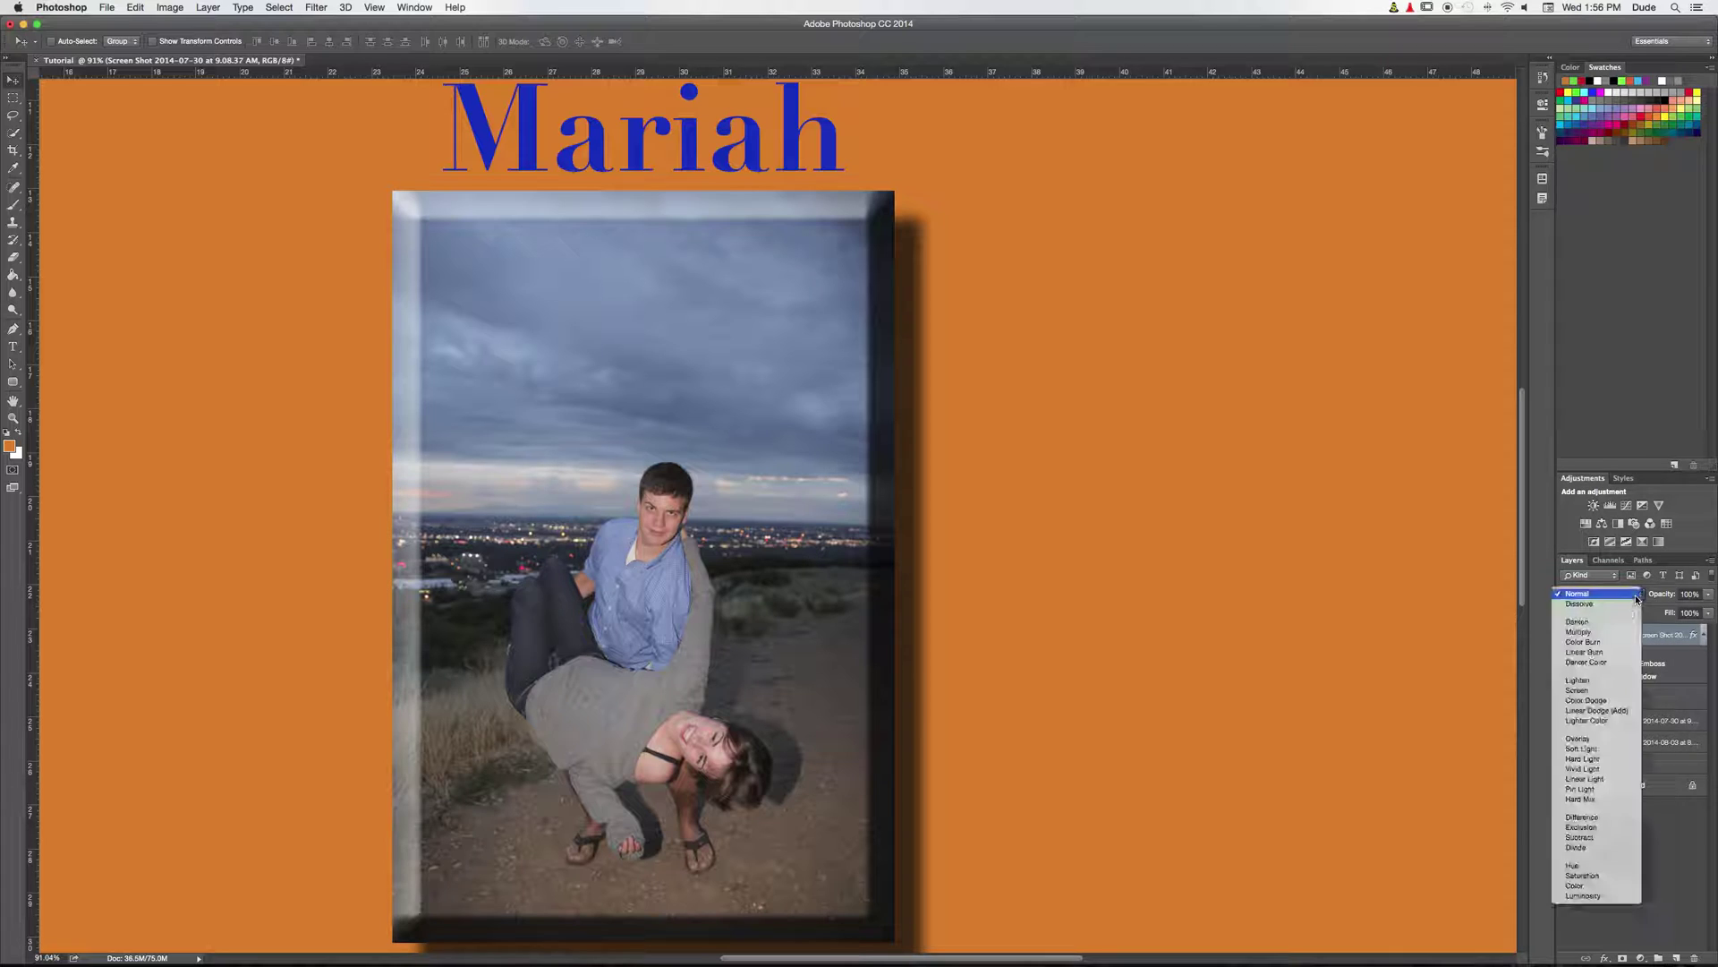
left_click(1634, 598)
left_click(1631, 601)
left_click(1632, 599)
right_click(1658, 643)
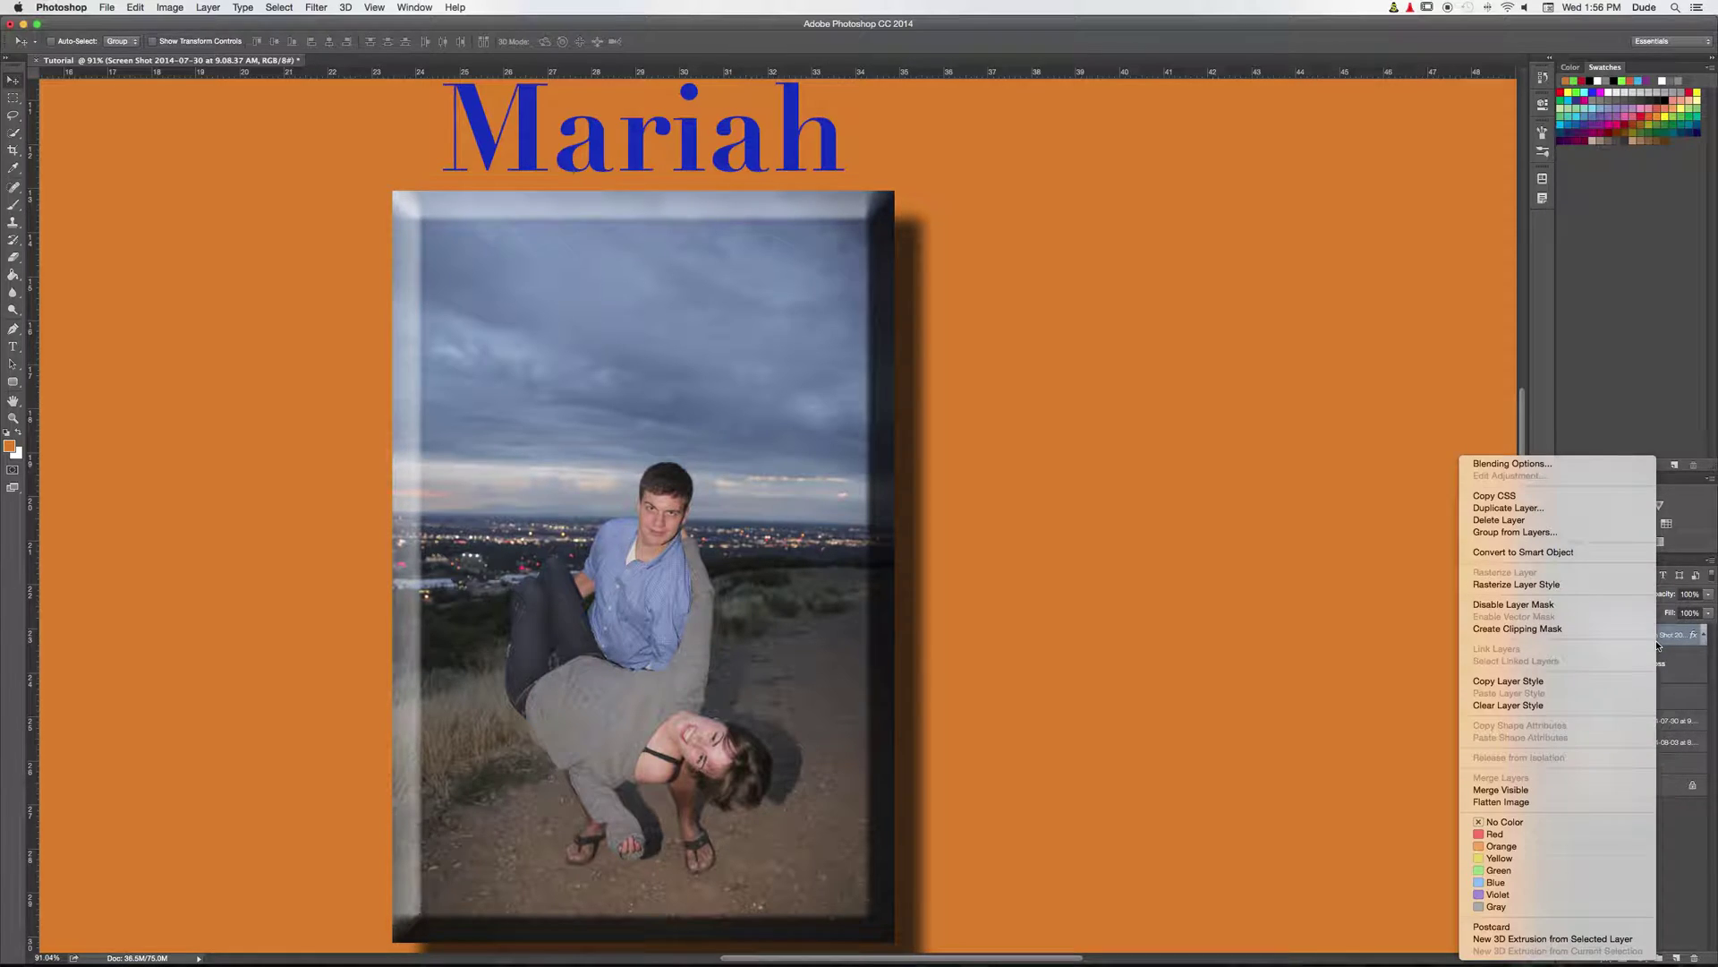
left_click(1521, 463)
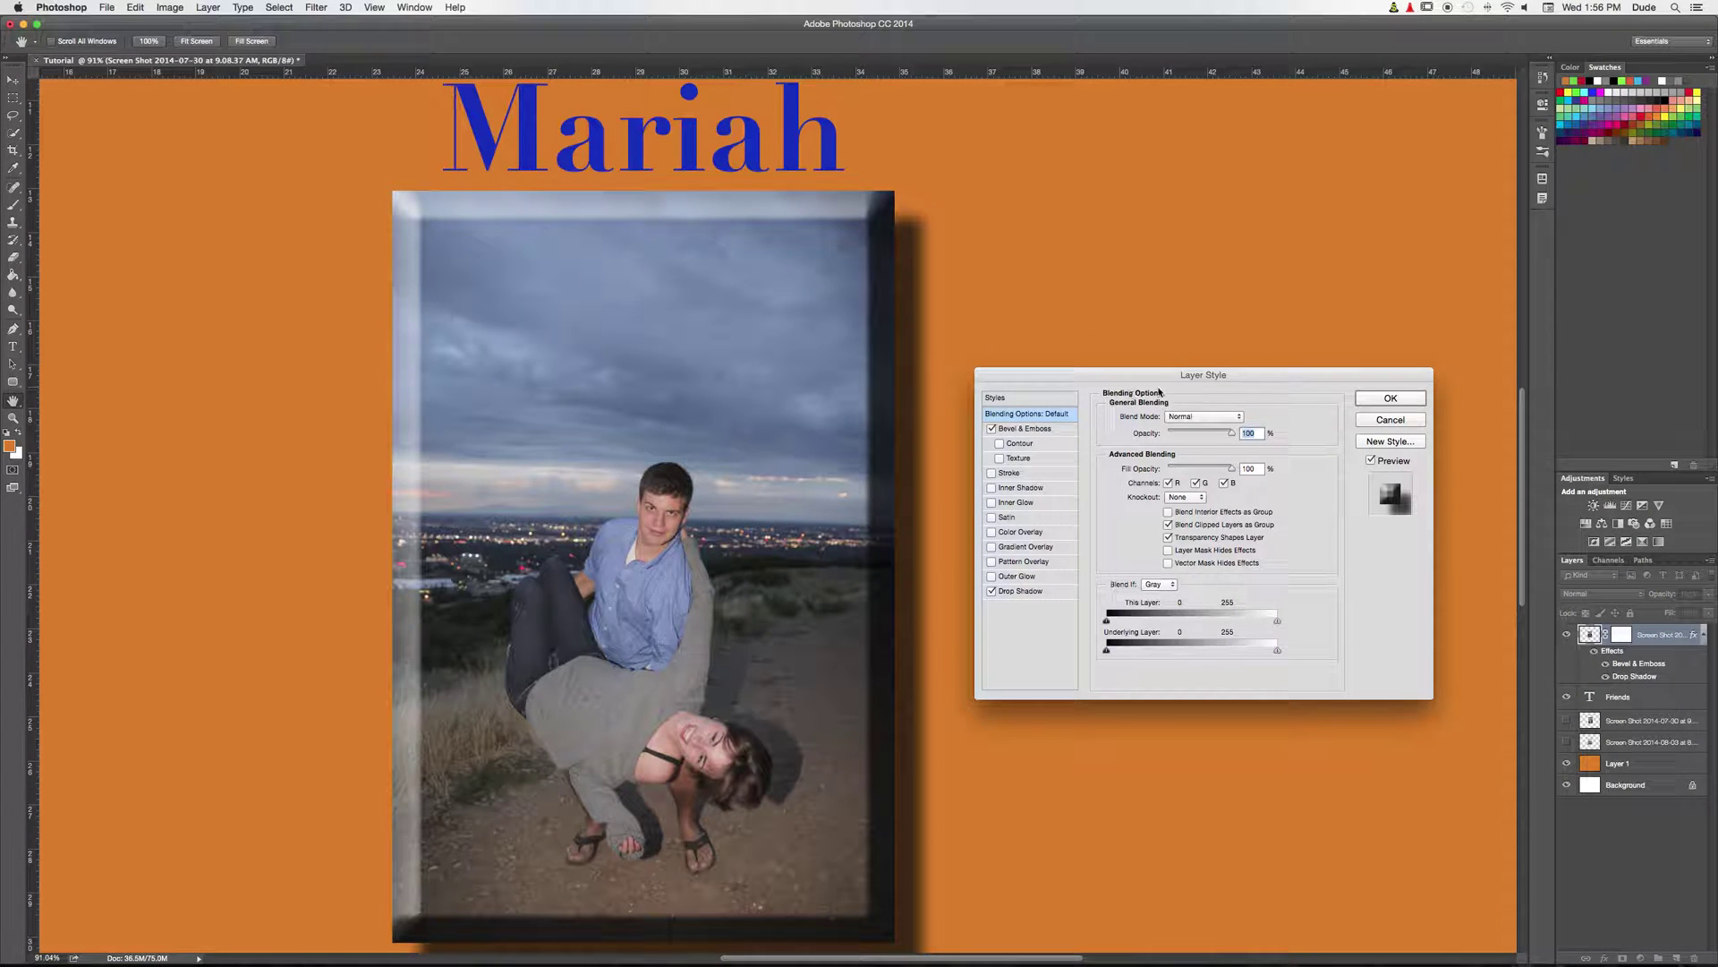
left_click_drag(1185, 377, 1124, 369)
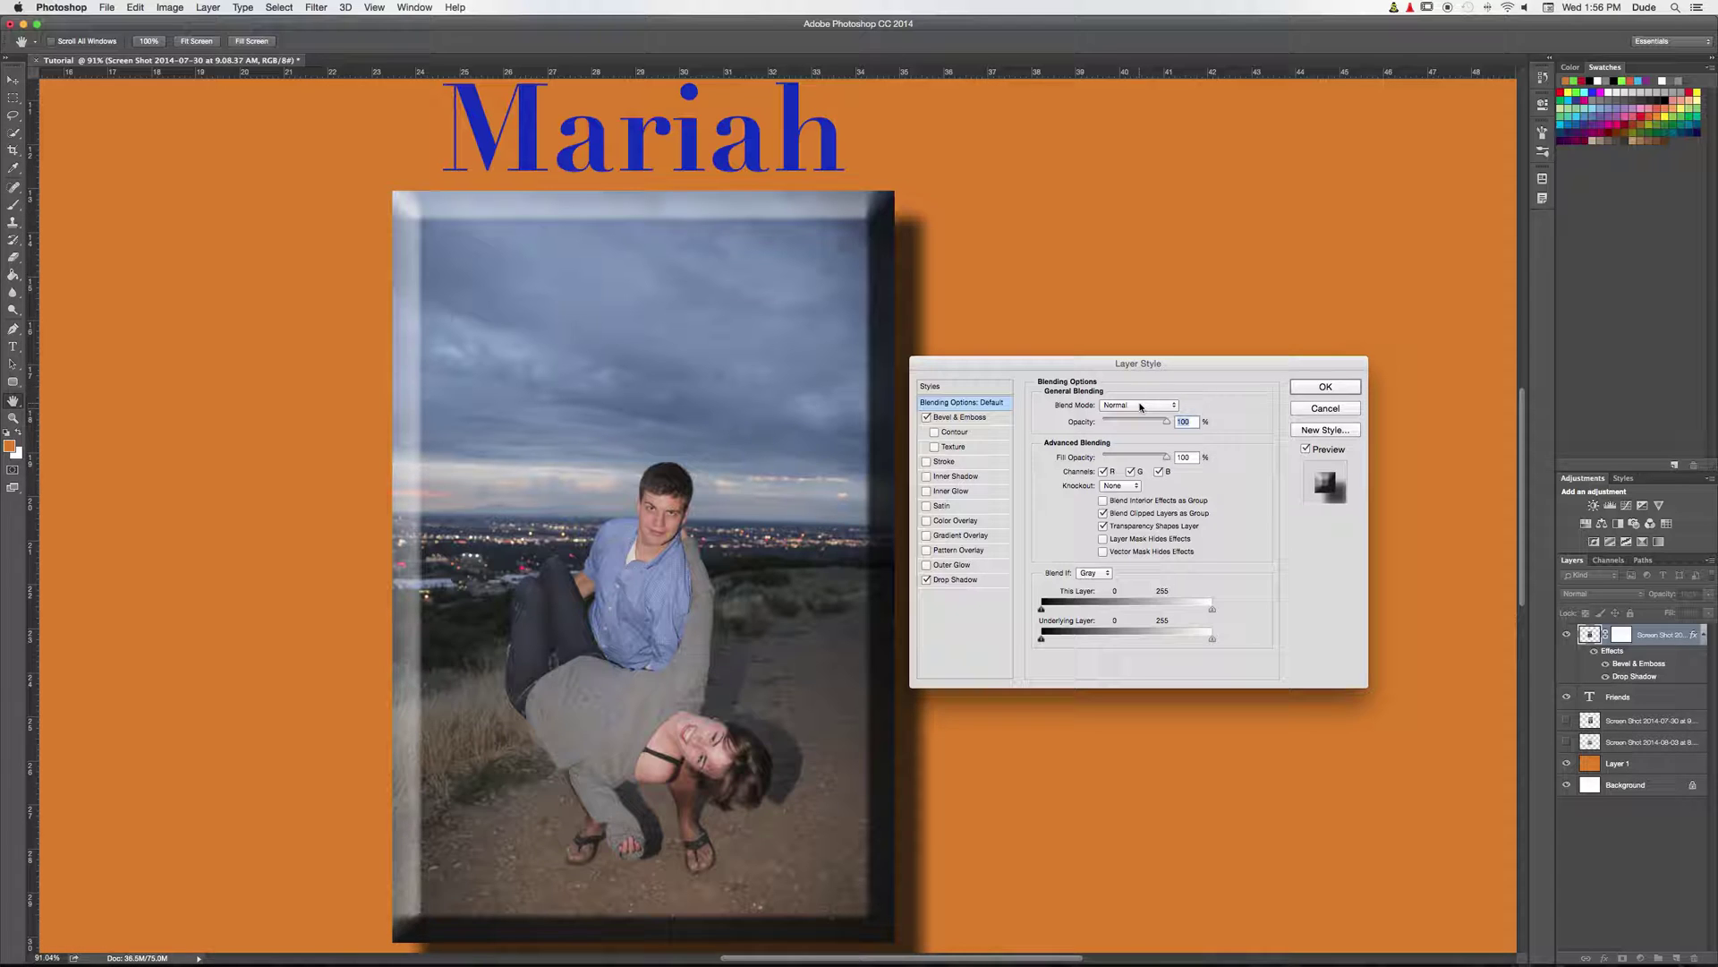
mouse_move(1227, 370)
left_mouse_down()
mouse_move(1277, 362)
mouse_move(1212, 358)
mouse_move(1214, 373)
left_mouse_up()
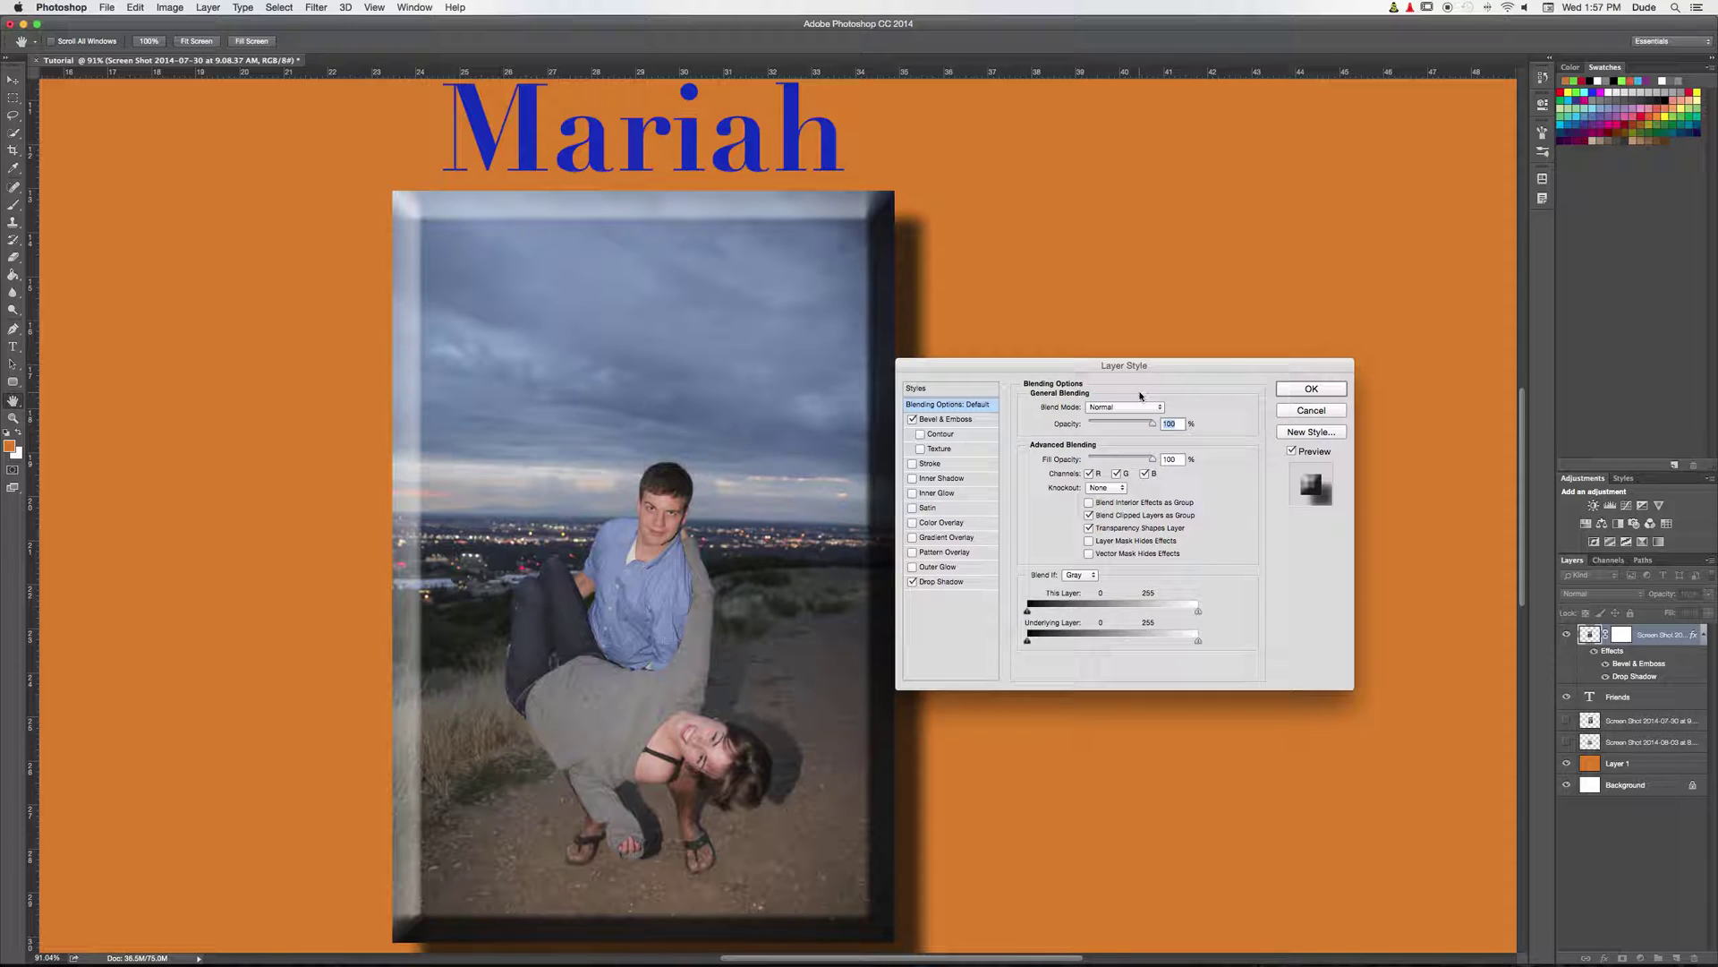
left_click_drag(1117, 365, 1130, 358)
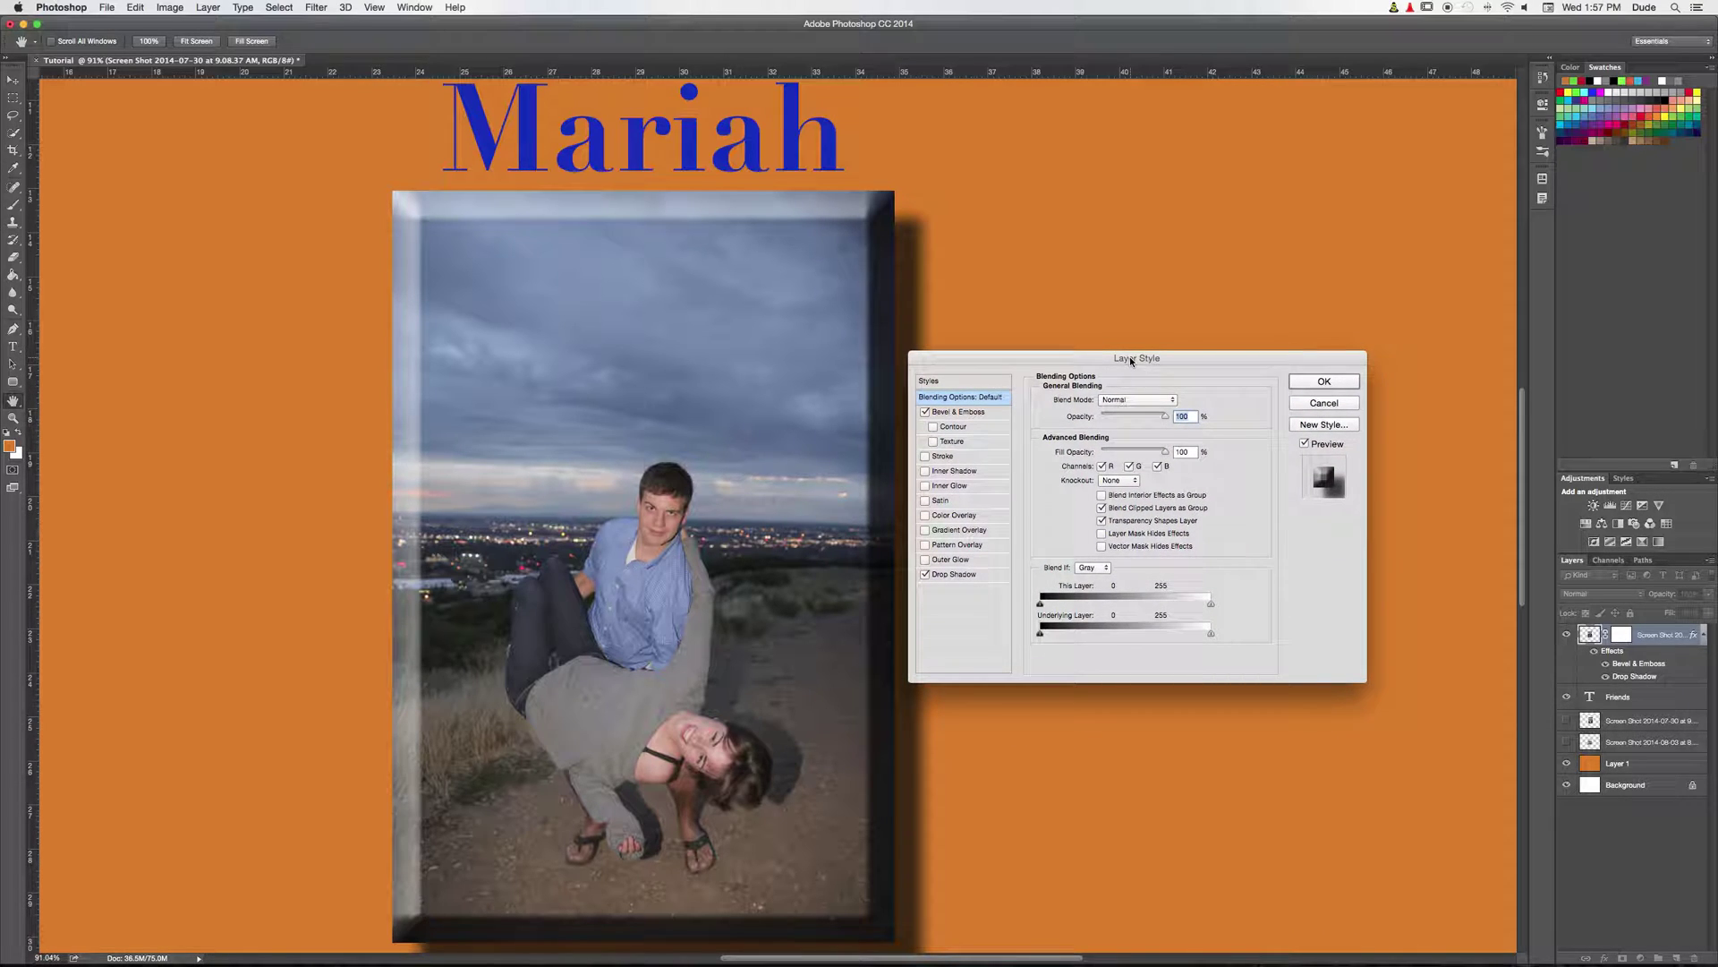
left_click(1137, 399)
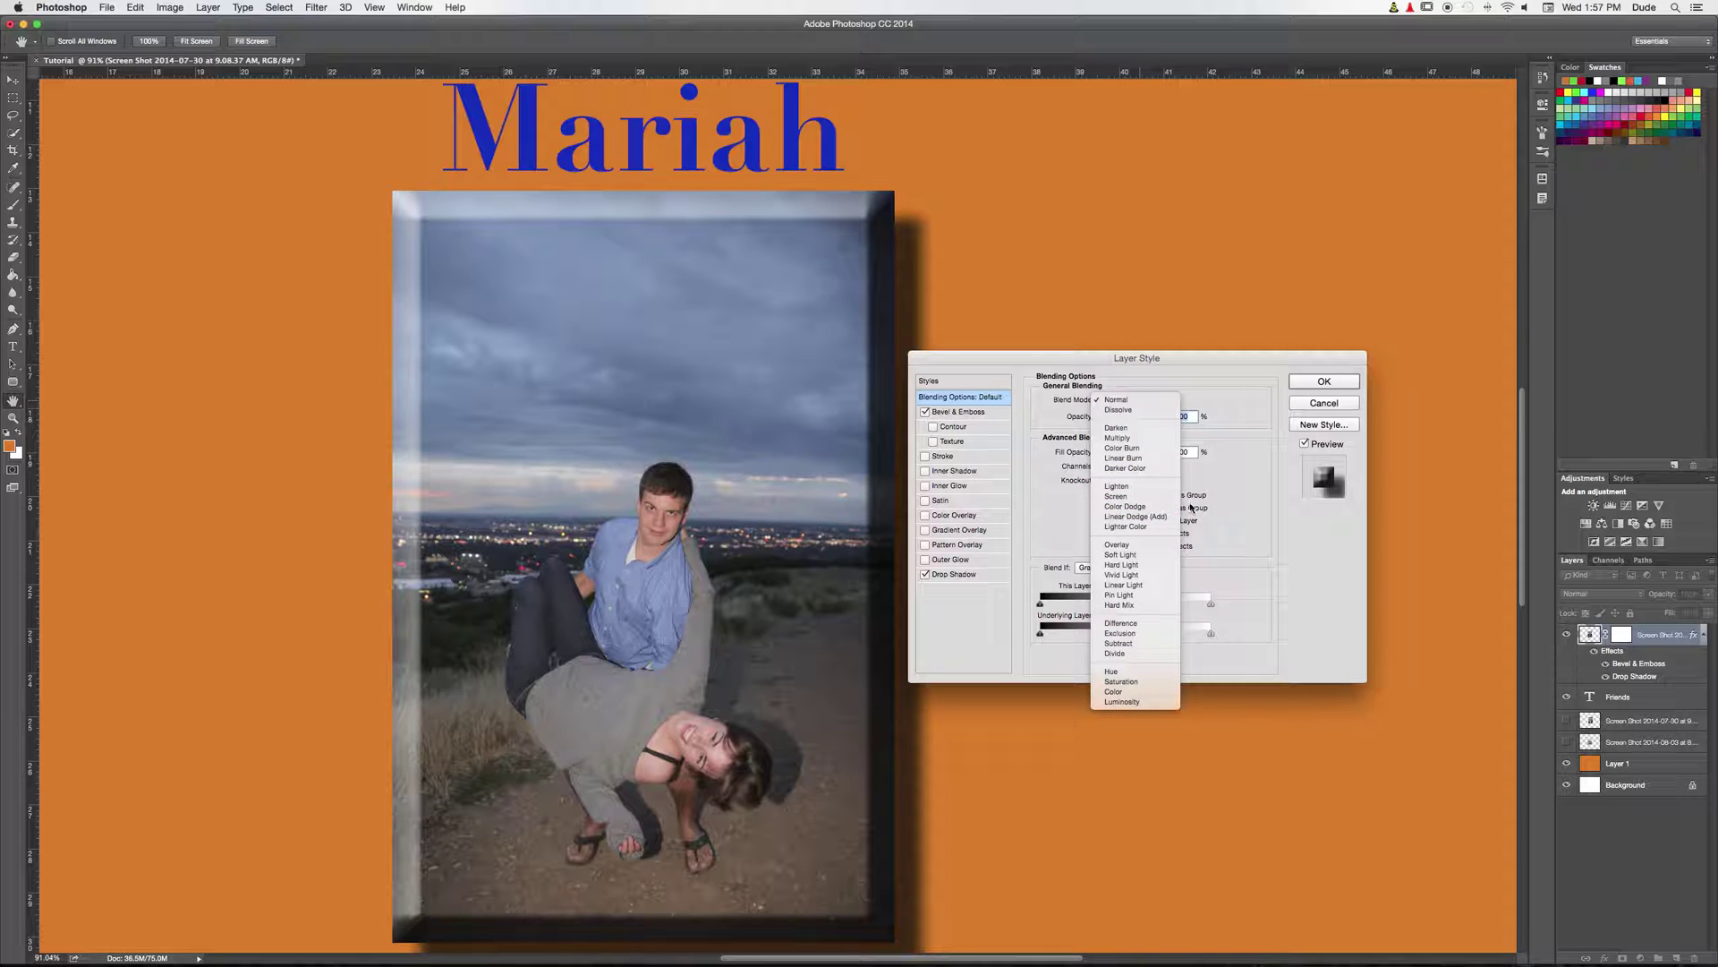
left_click(1216, 379)
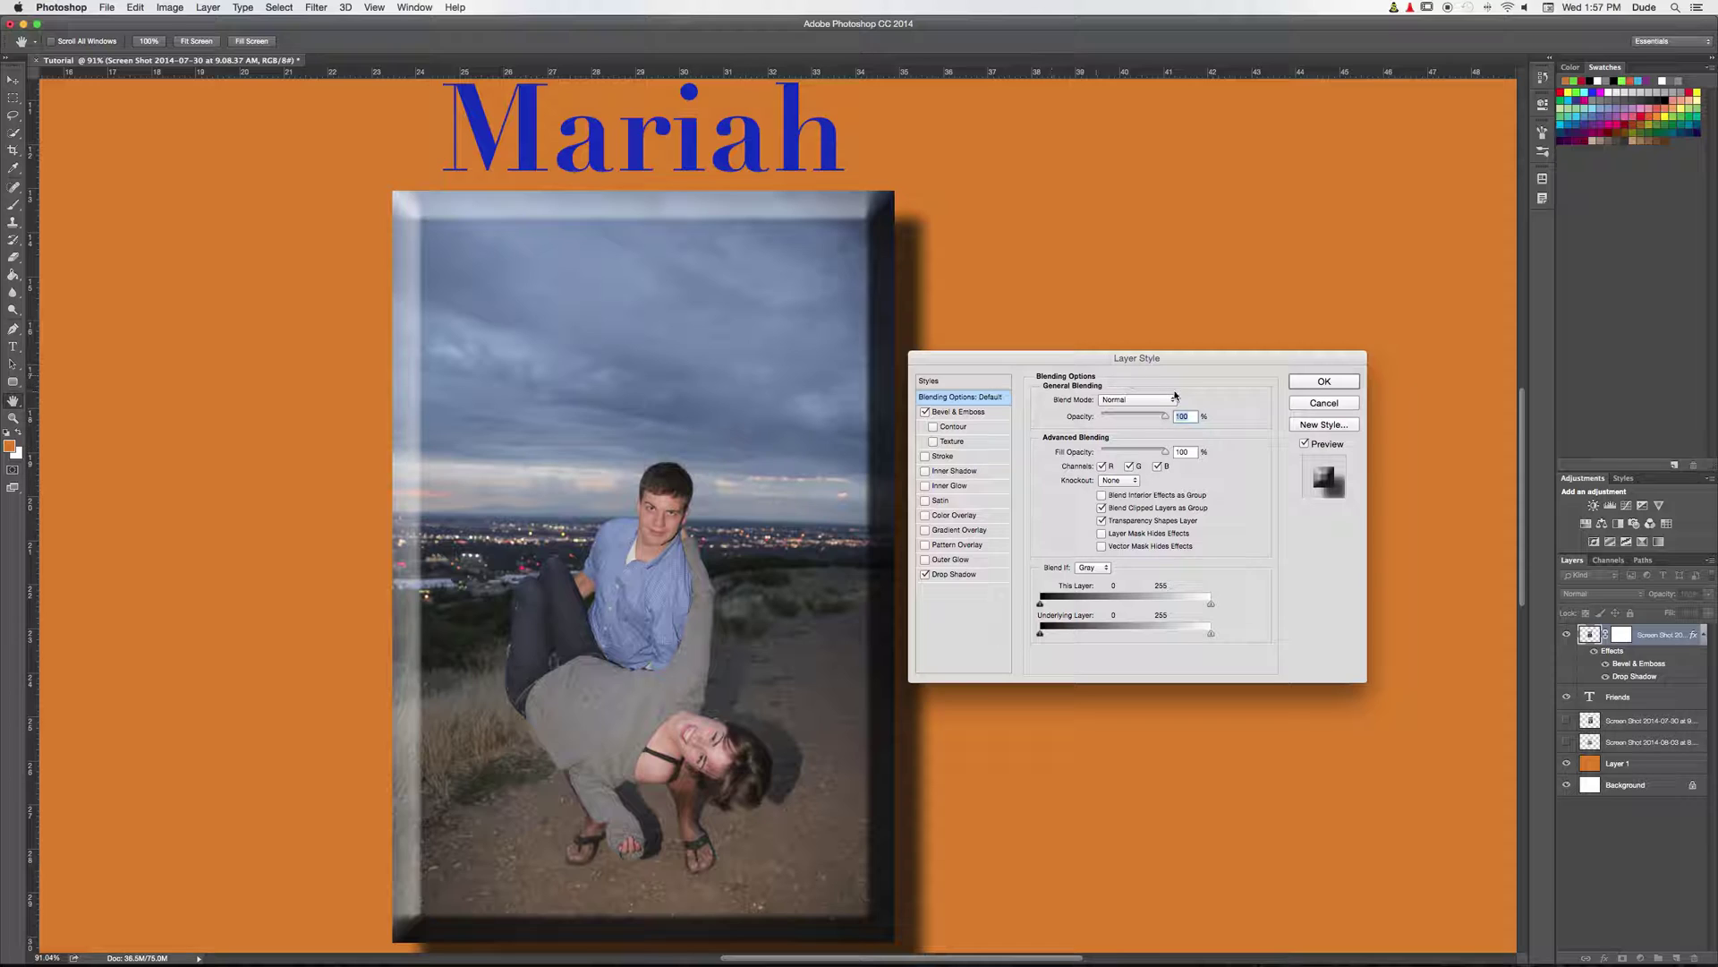
Step: Try the Multiply blend mode on the bevelled photo layer, restore Normal and accept the layer style
left_click(1139, 406)
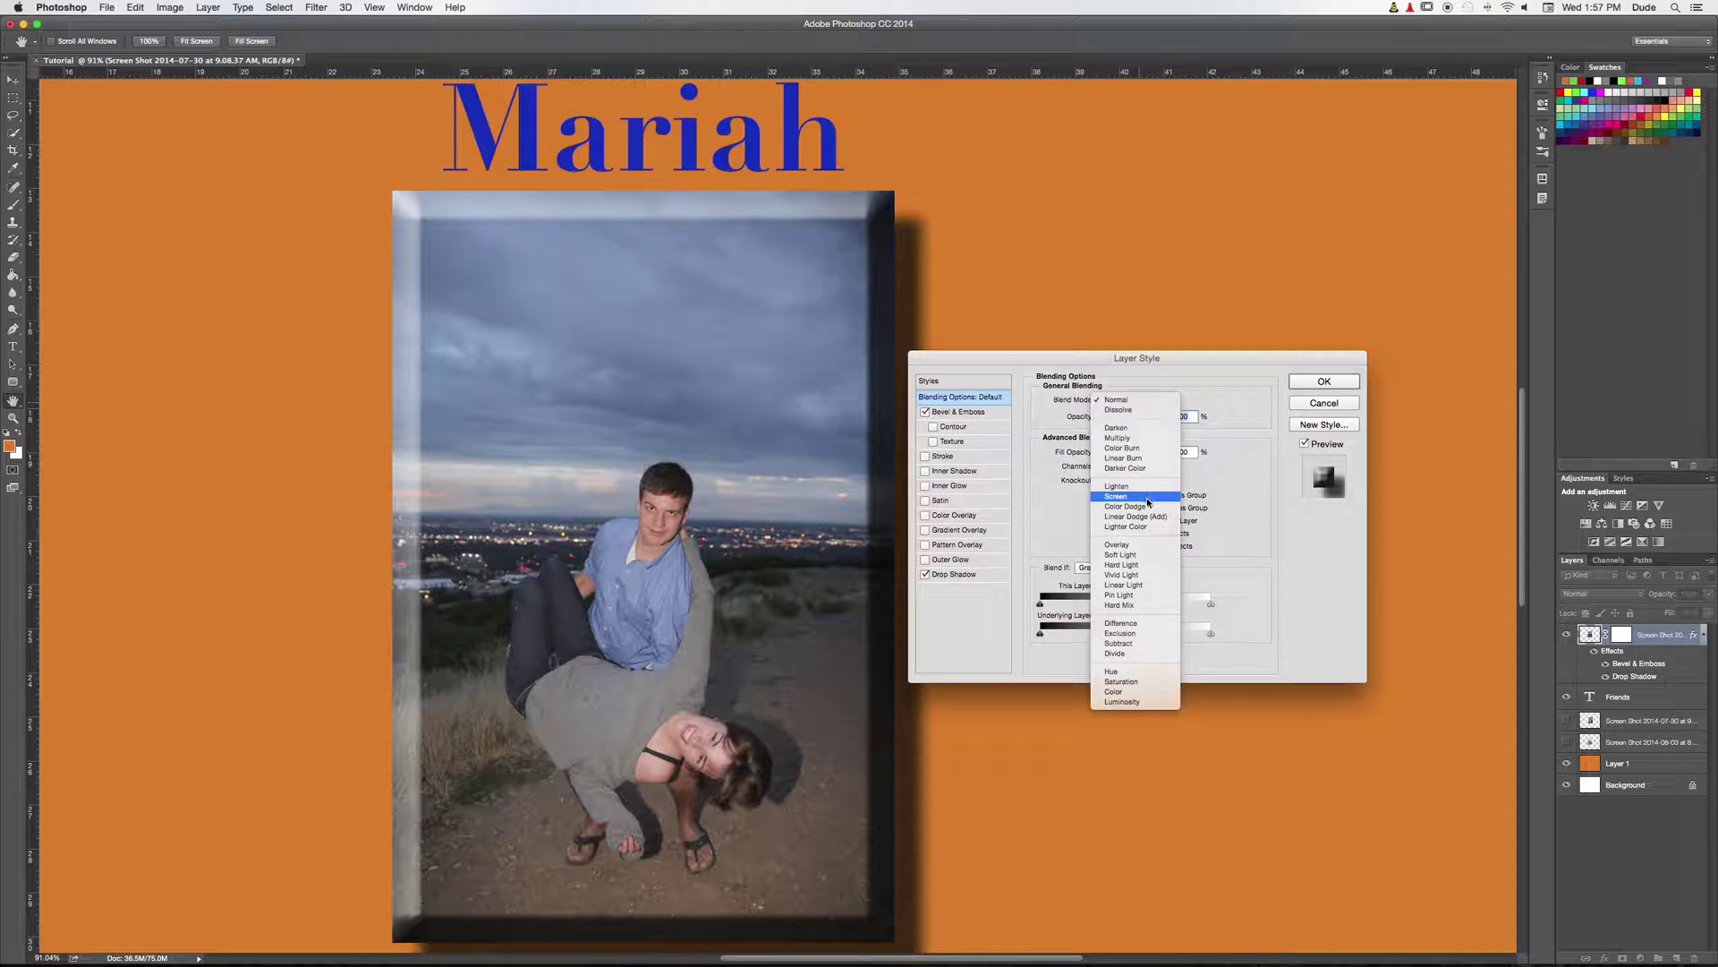
left_click(1141, 440)
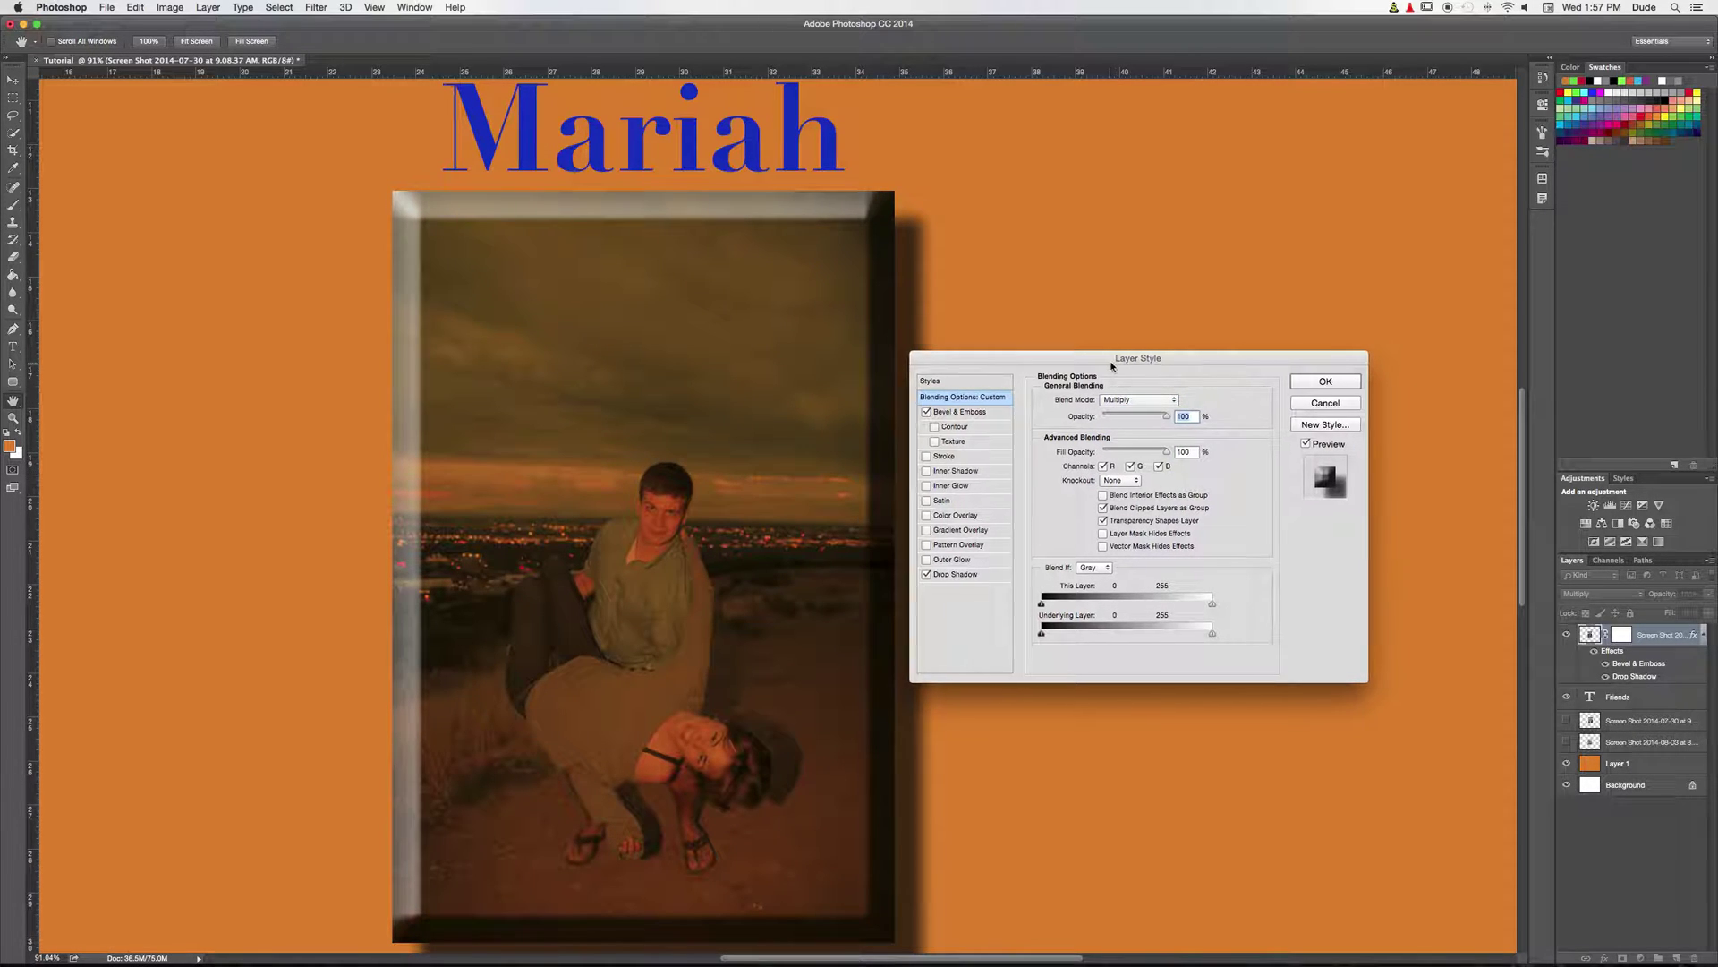
left_click_drag(1137, 358, 1224, 348)
scroll(809, 408, "down", 2)
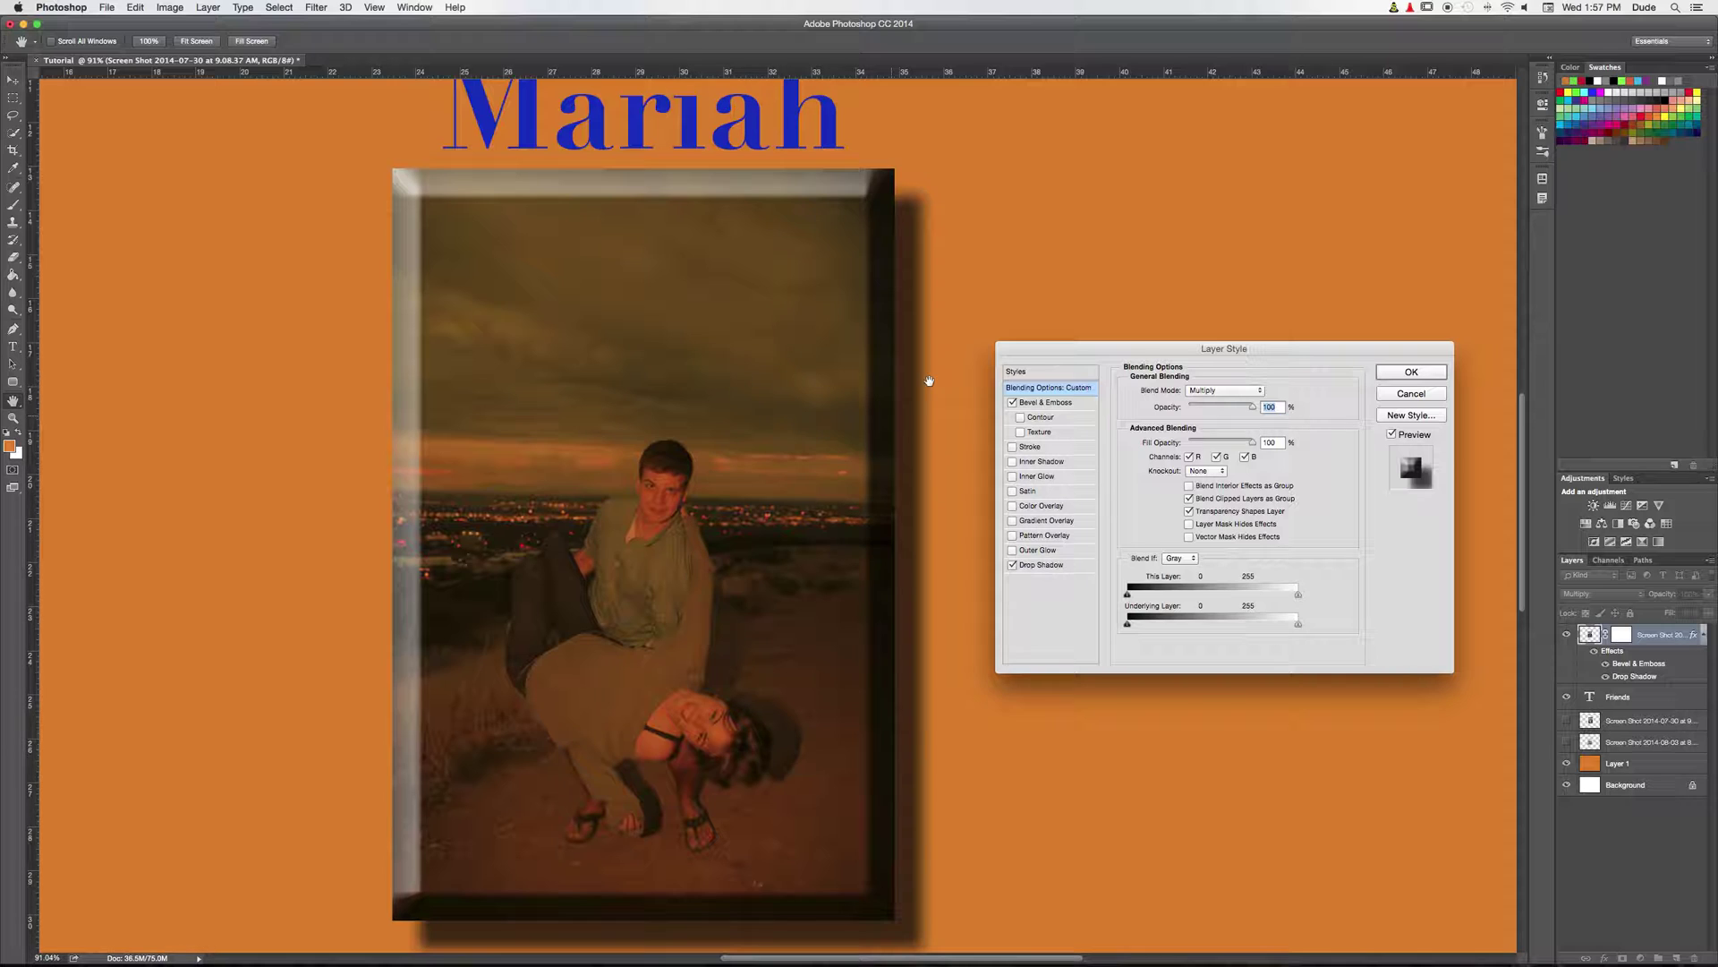
left_click(1230, 392)
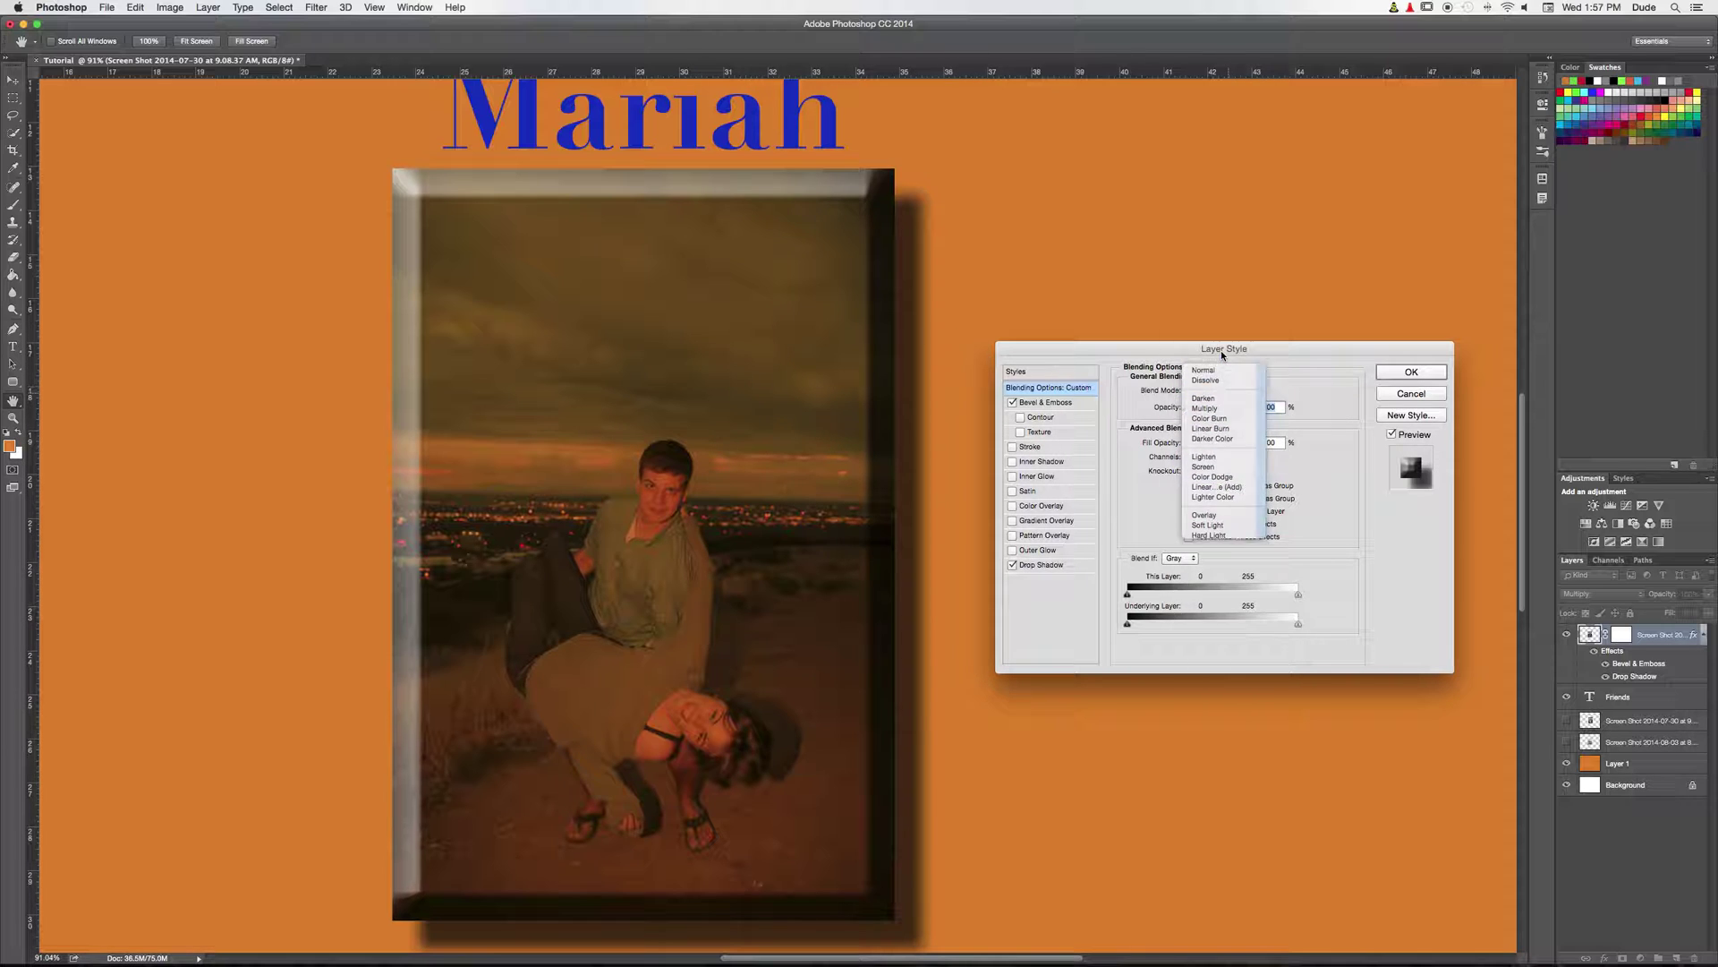
left_click(1221, 352)
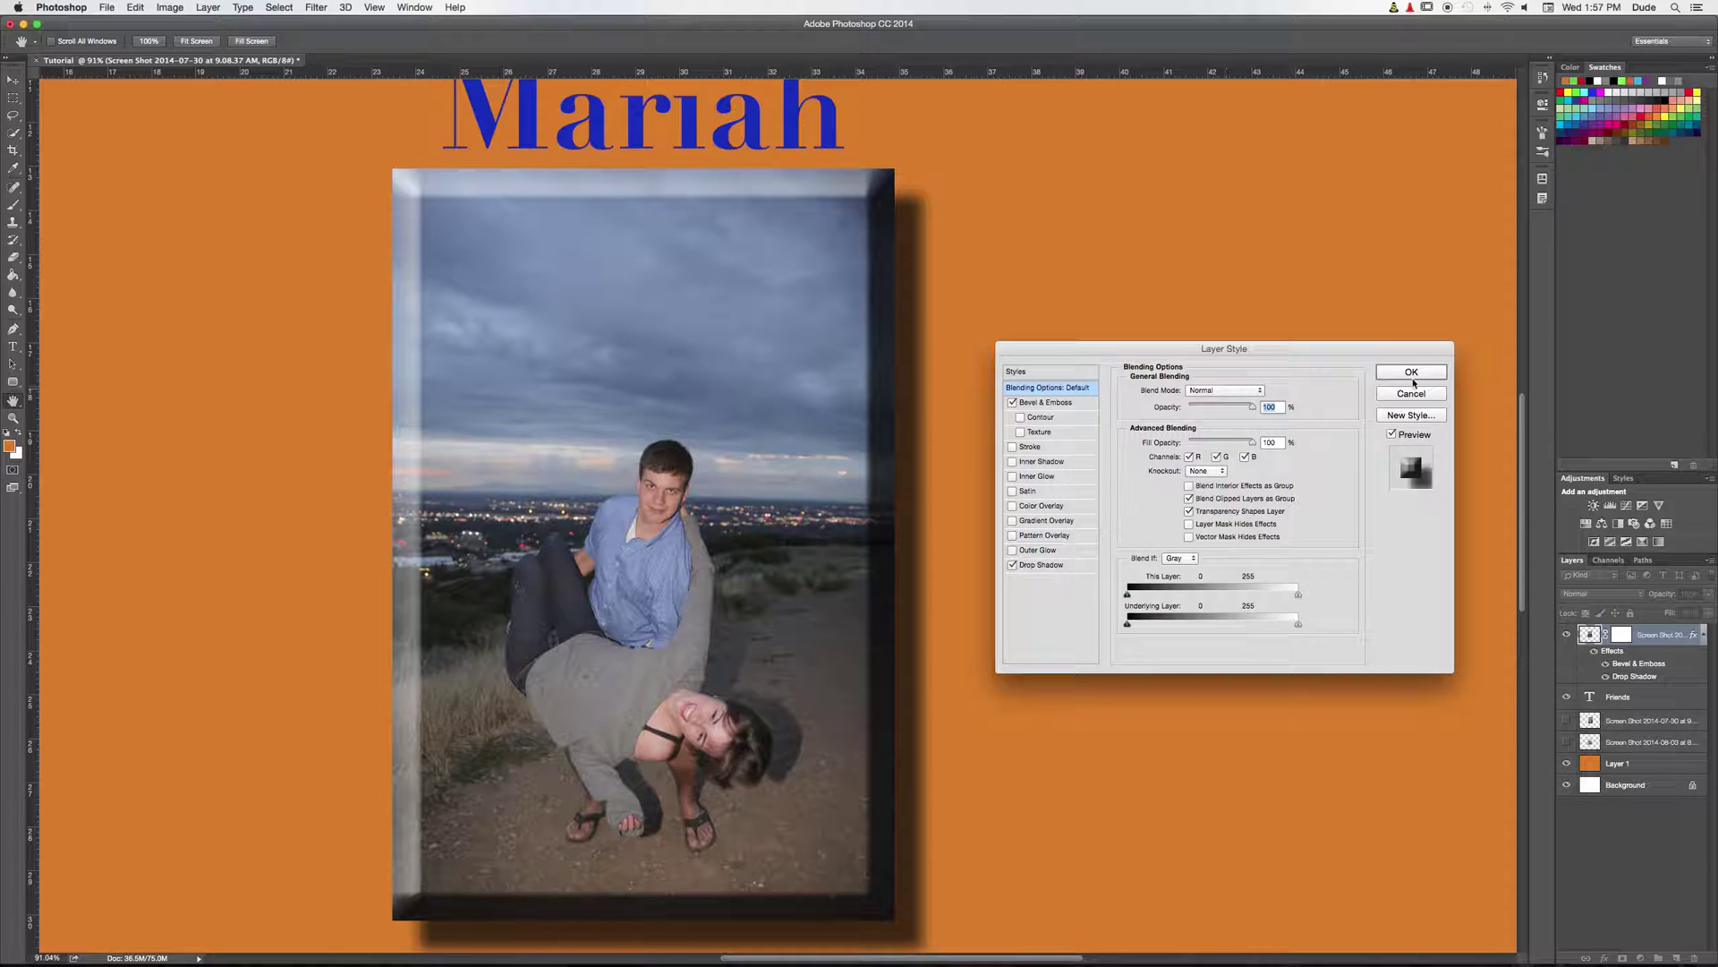
left_click(1411, 377)
key("v")
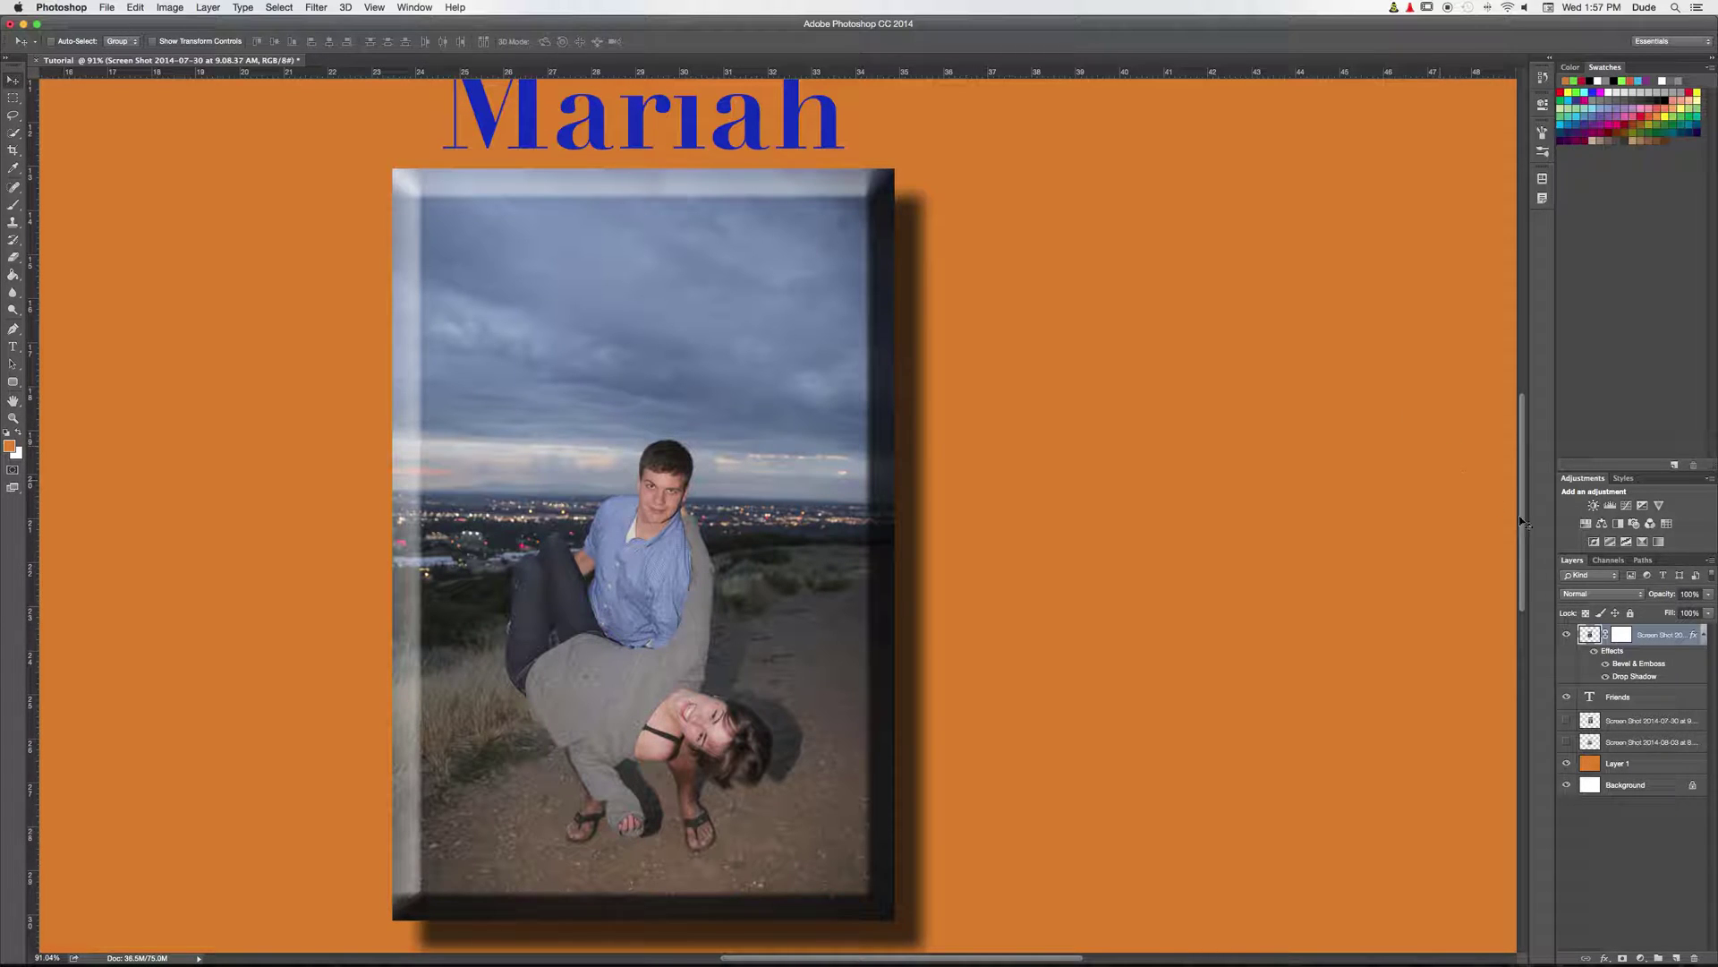
Step: Reopen the Blending Options of the bevelled photo layer and try the Screen blend mode
left_click(1625, 599)
left_click(1602, 598)
right_click(1661, 641)
left_click(1673, 660)
right_click(1658, 638)
left_click(1504, 463)
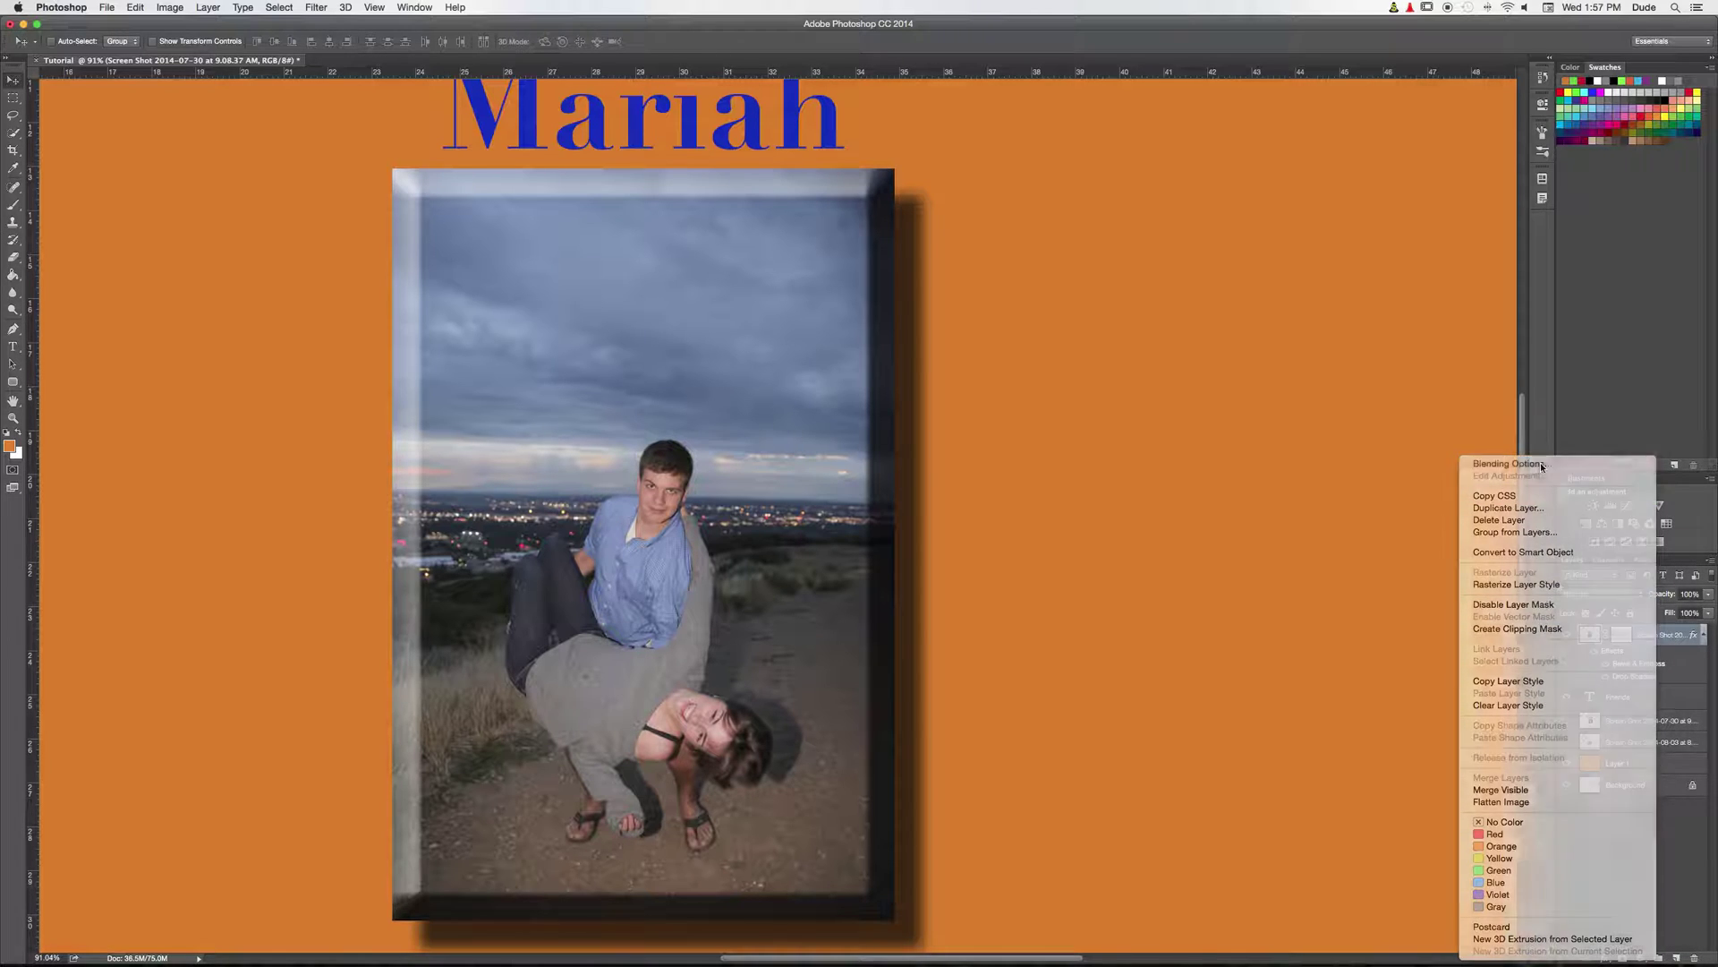
left_click_drag(1239, 350, 1107, 346)
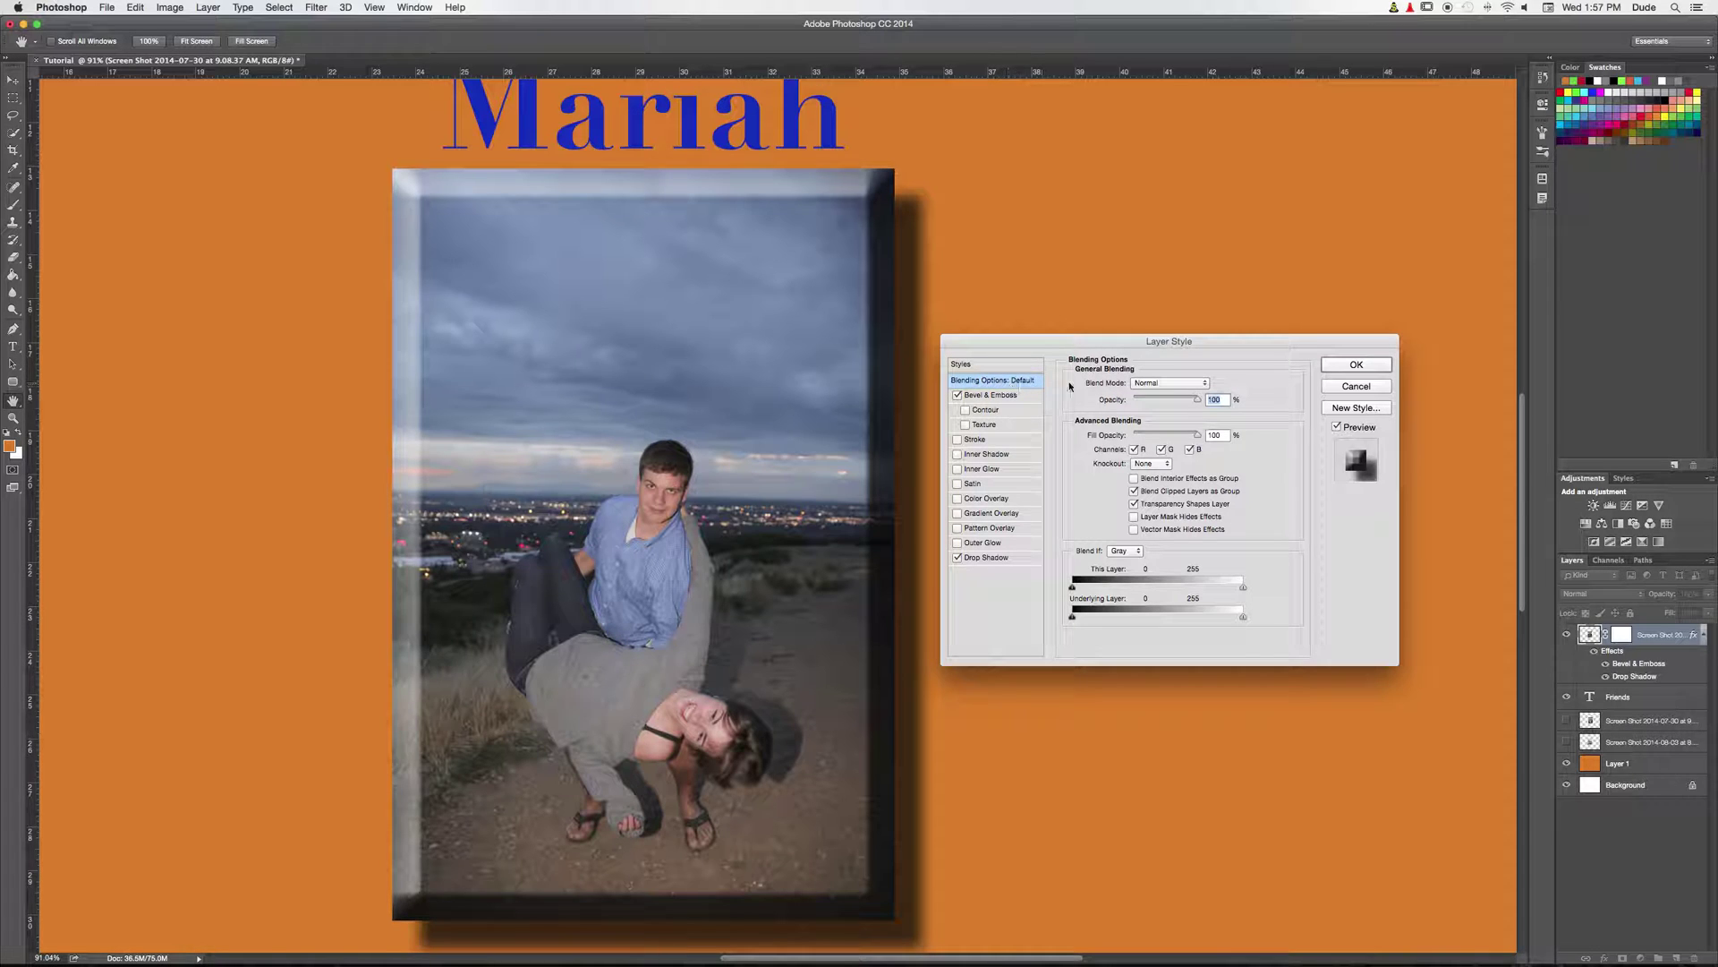
left_click(1155, 385)
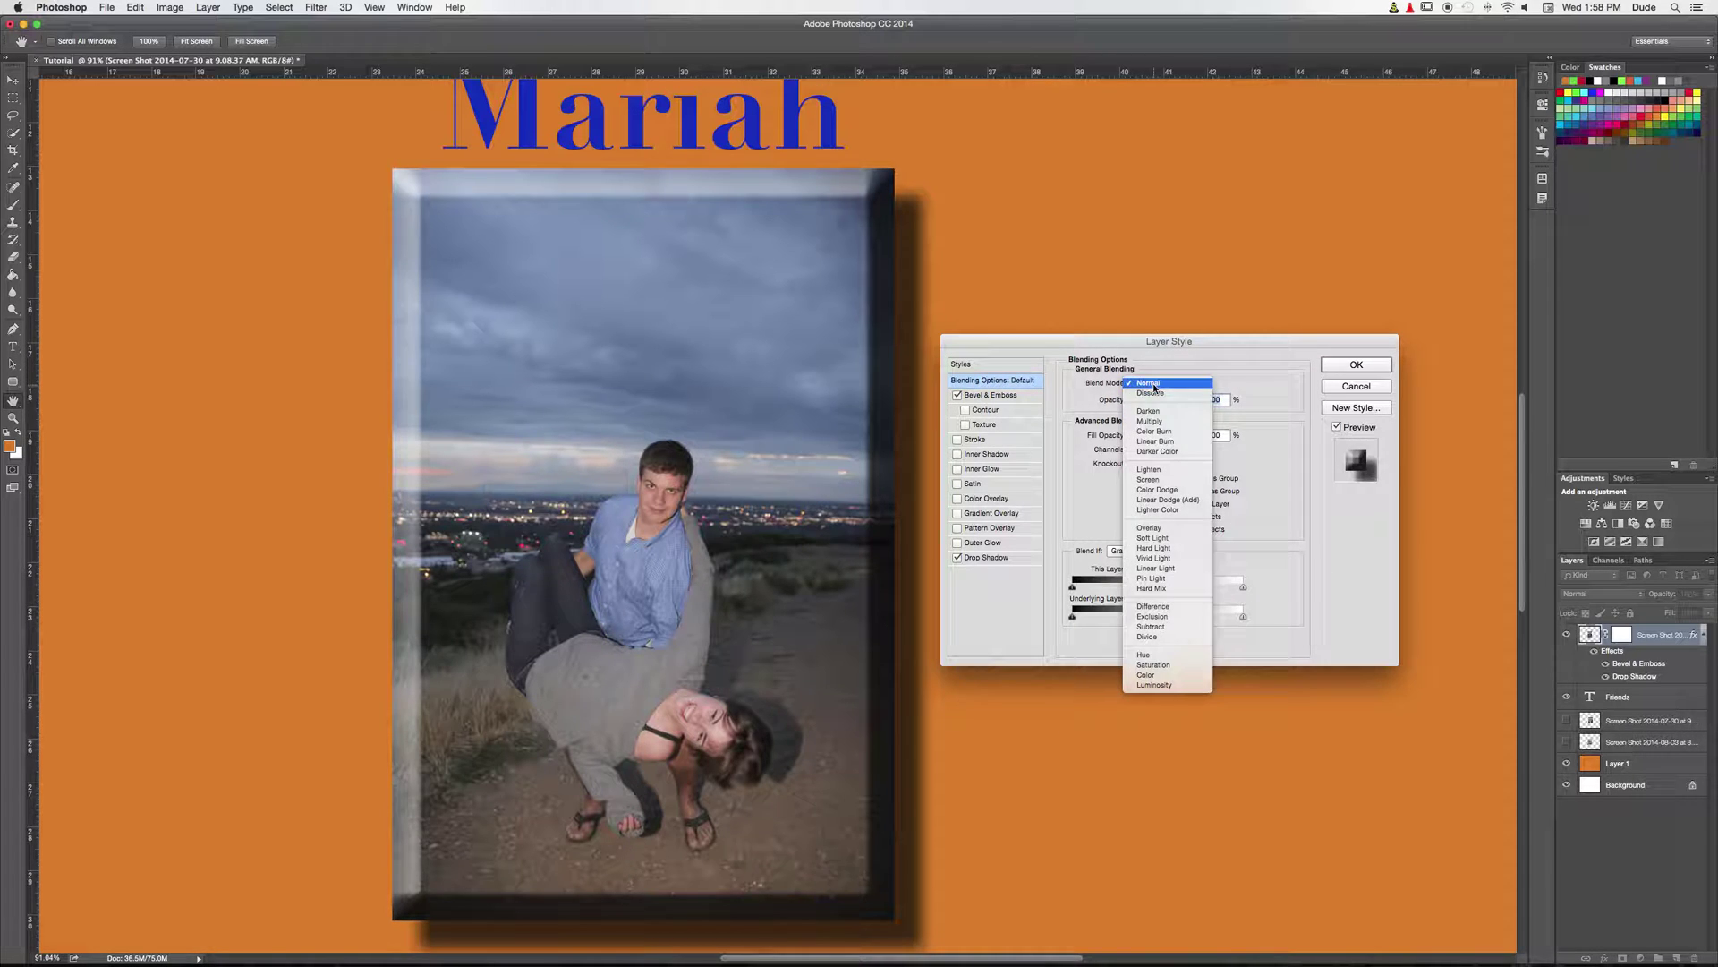
left_click(1169, 482)
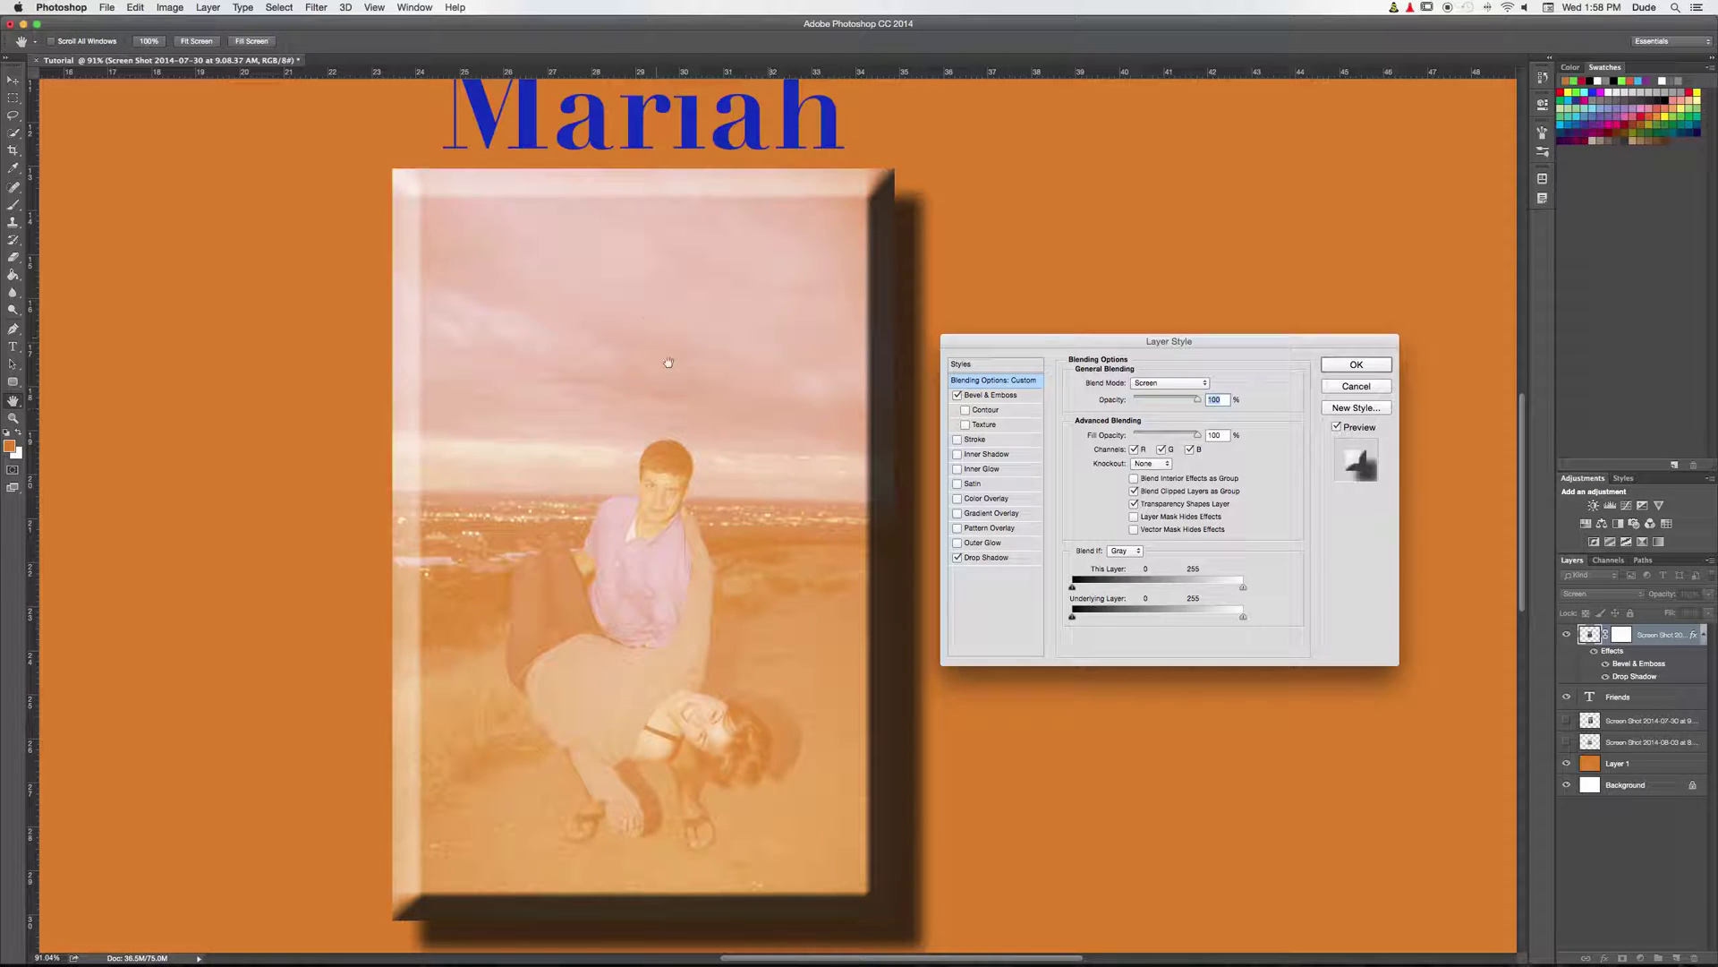
Step: Try the Darken, Color Burn, Soft Light and Hue blend modes on the bevelled photo layer
left_click(1177, 385)
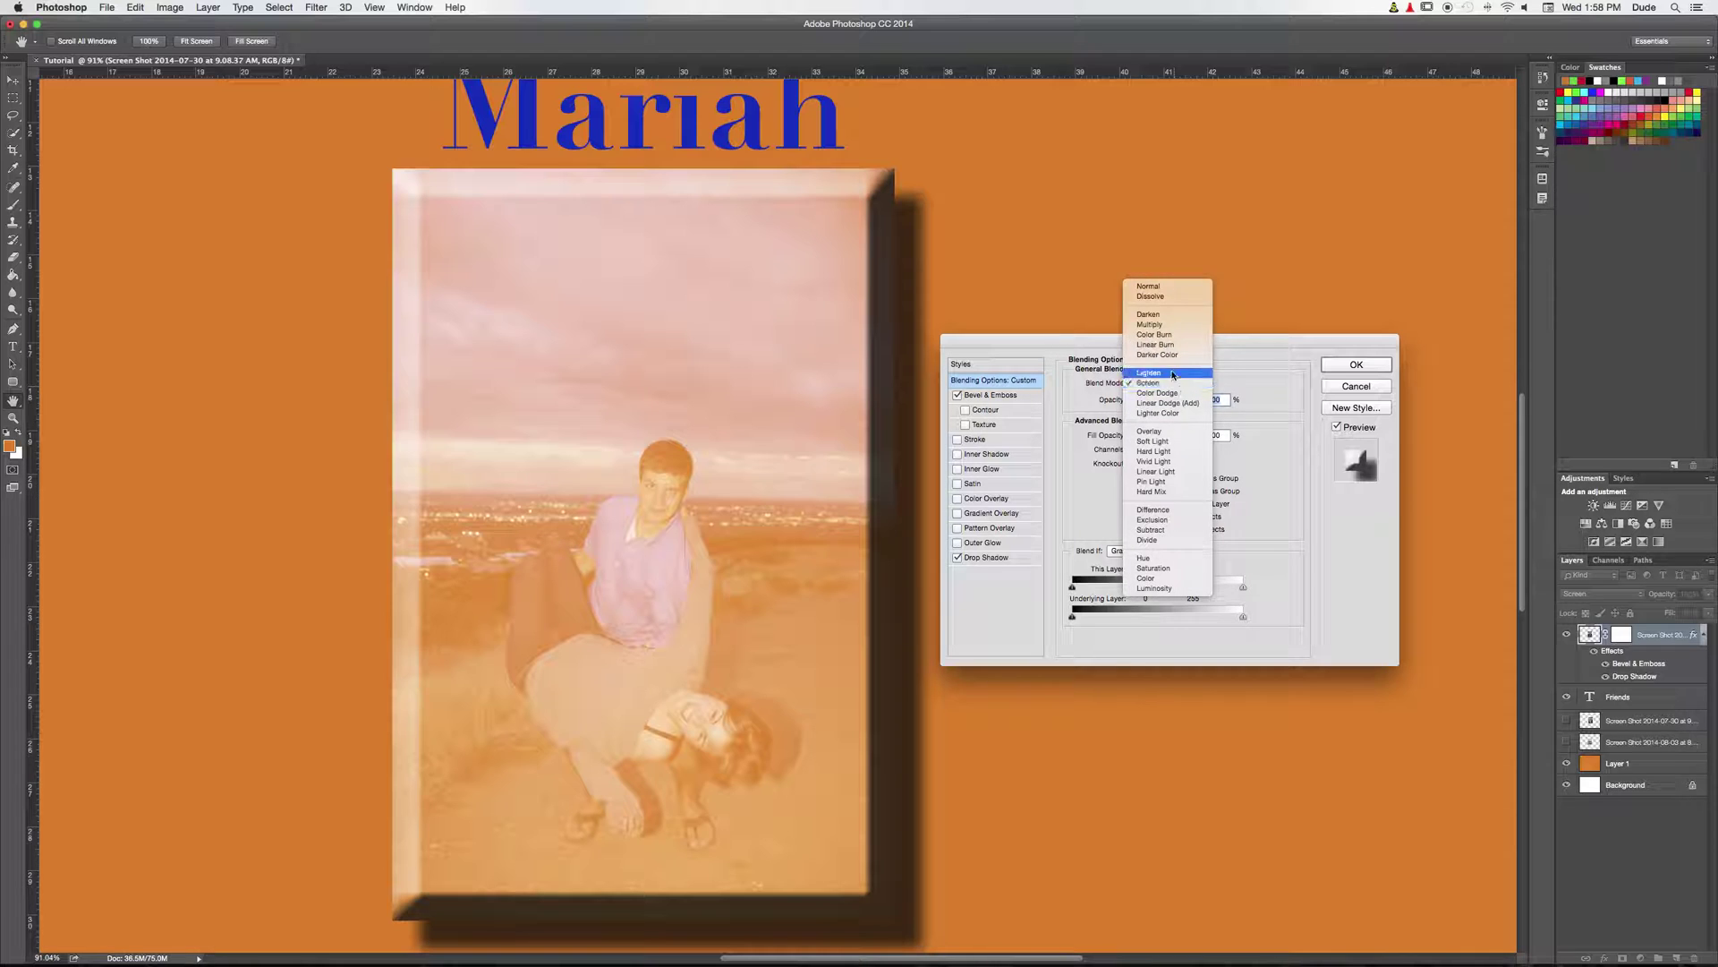
left_click(1154, 320)
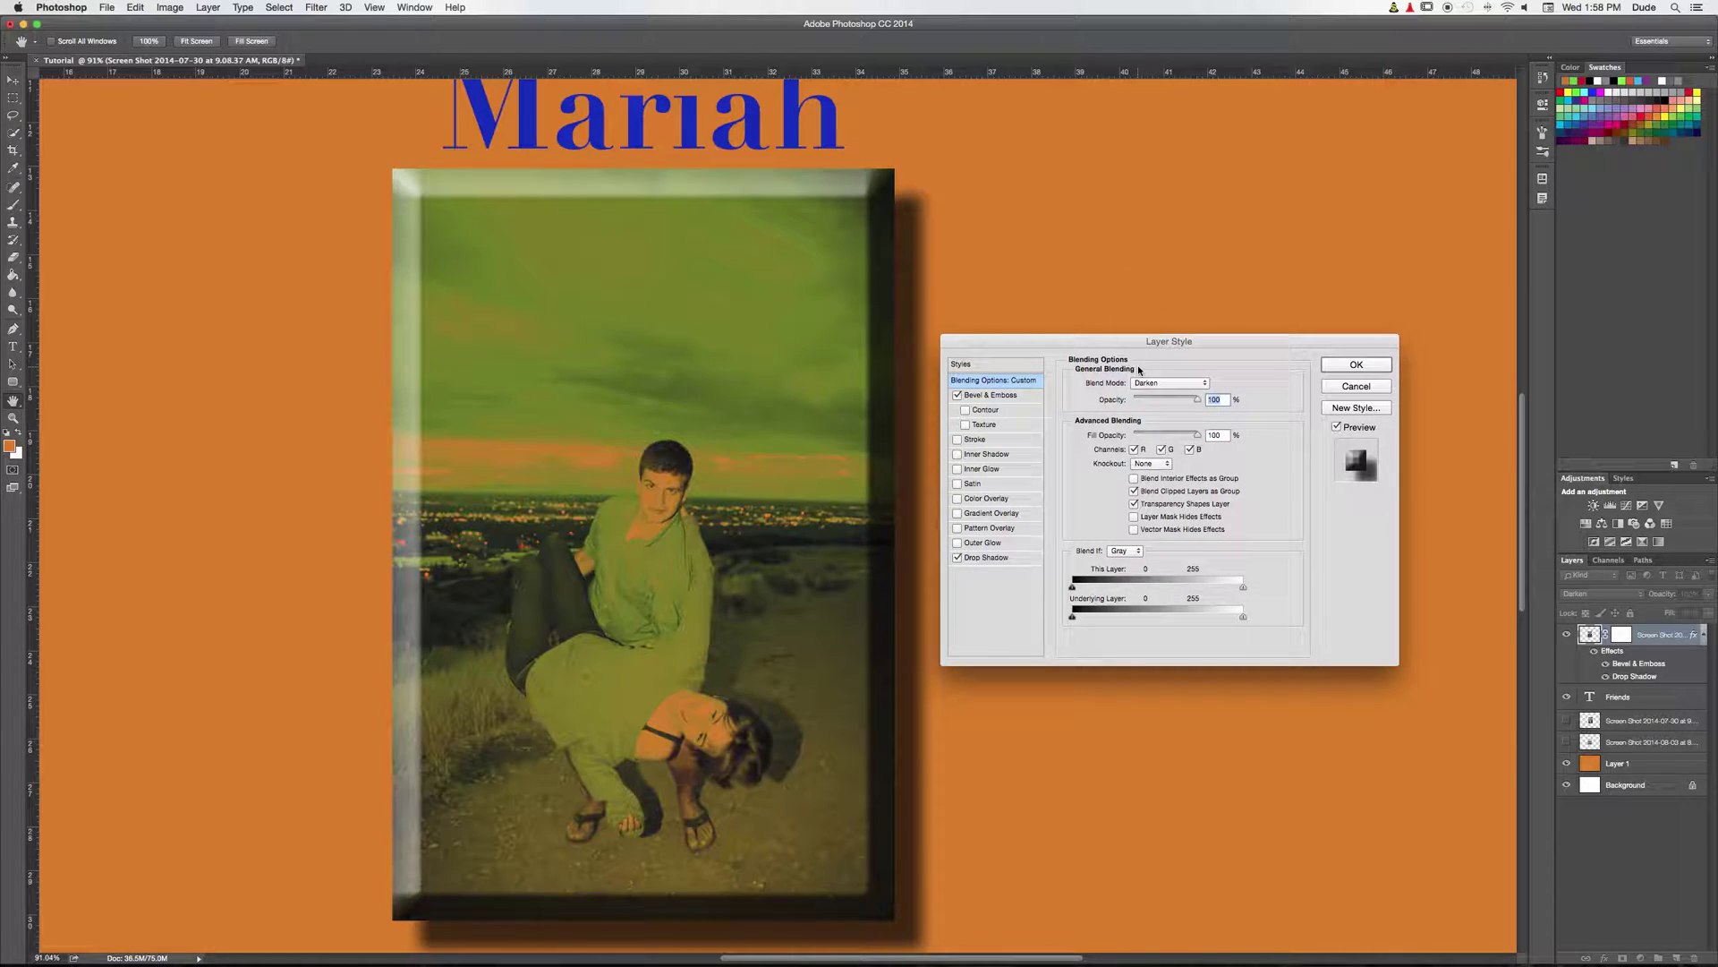
left_click(1150, 384)
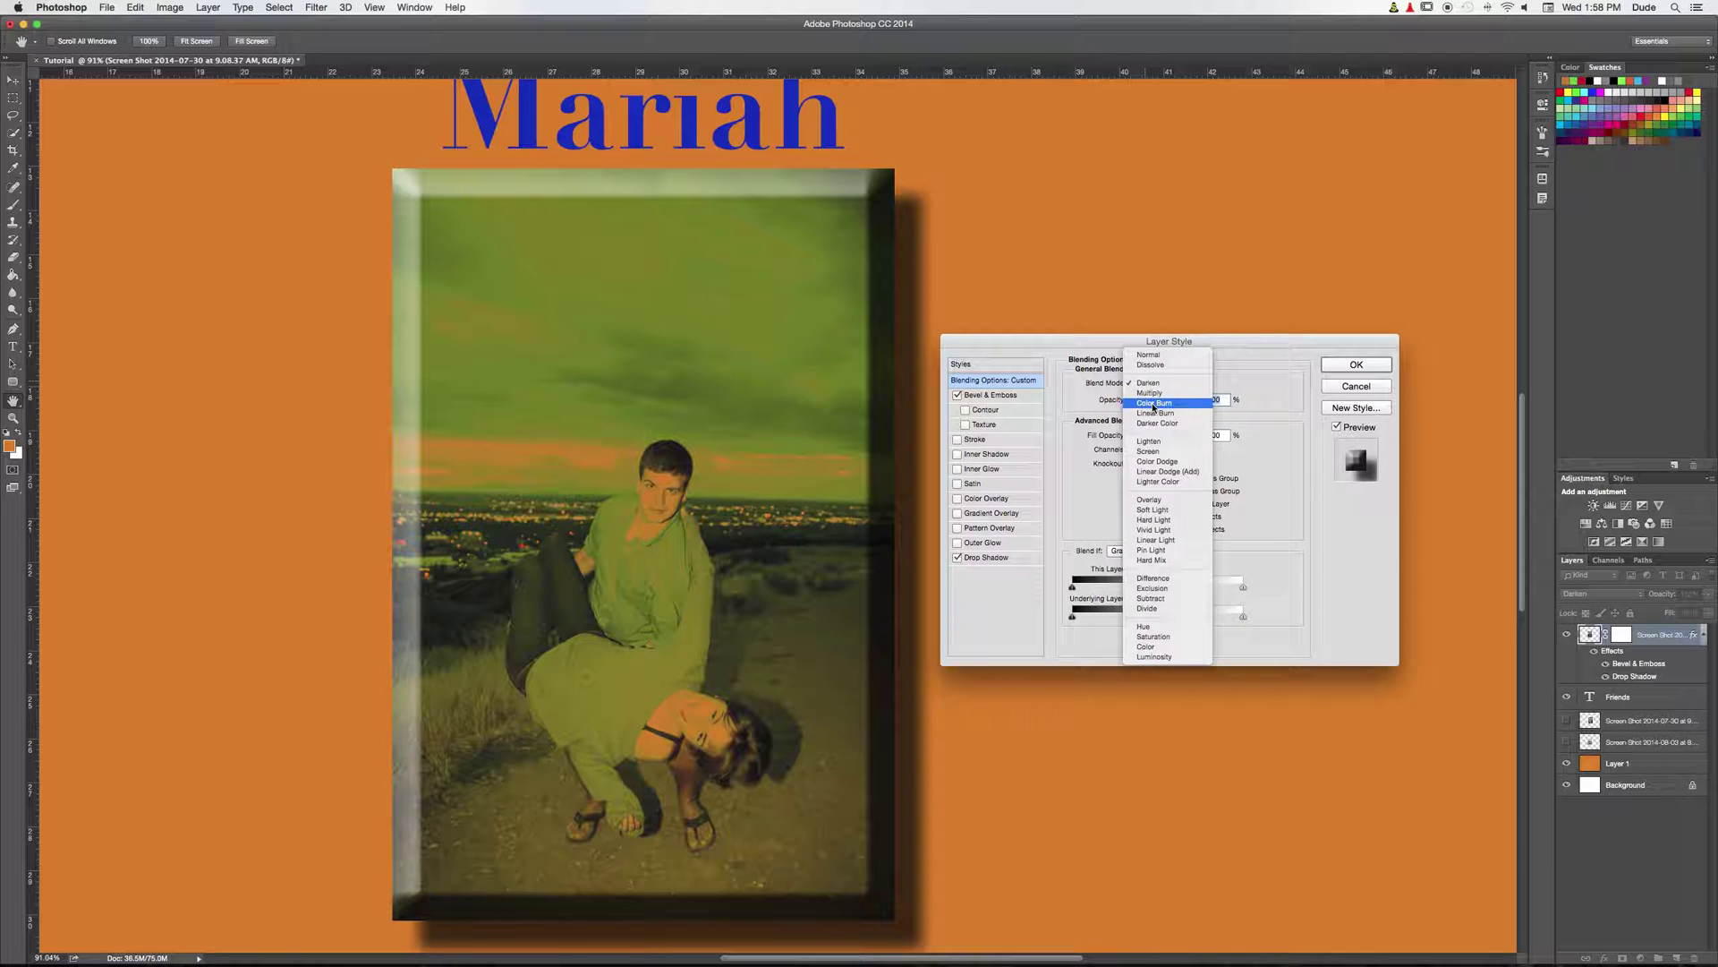
left_click(1153, 404)
left_click(1145, 384)
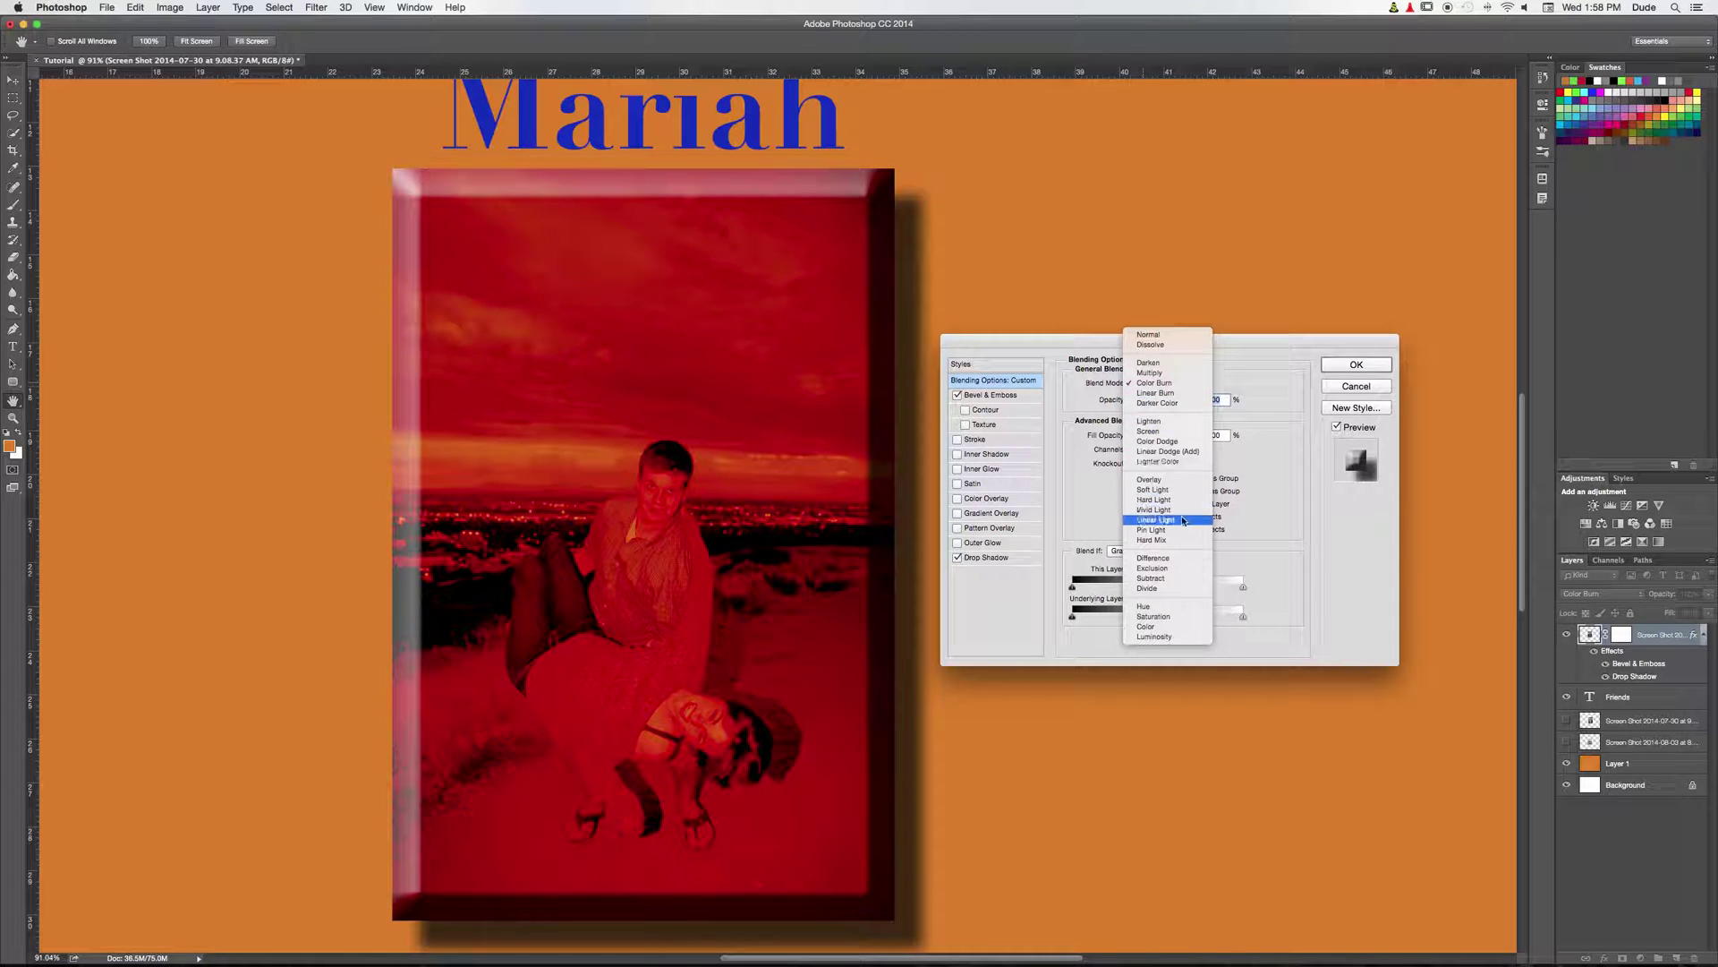
left_click(1164, 491)
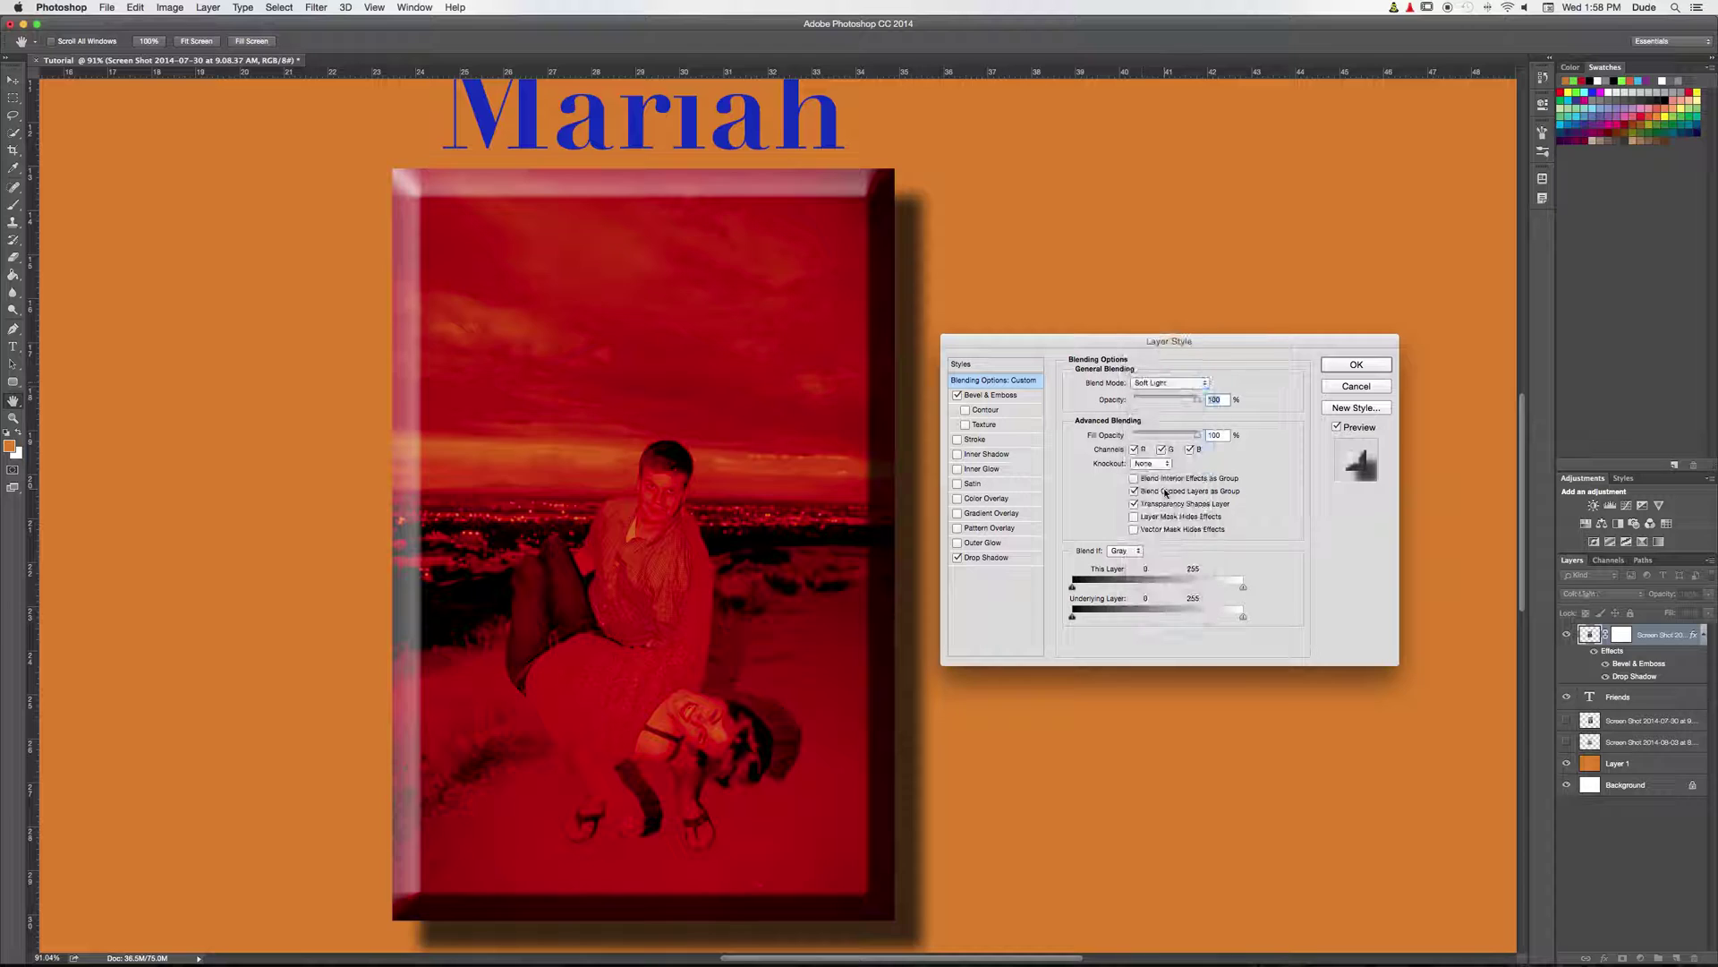
left_click(1159, 383)
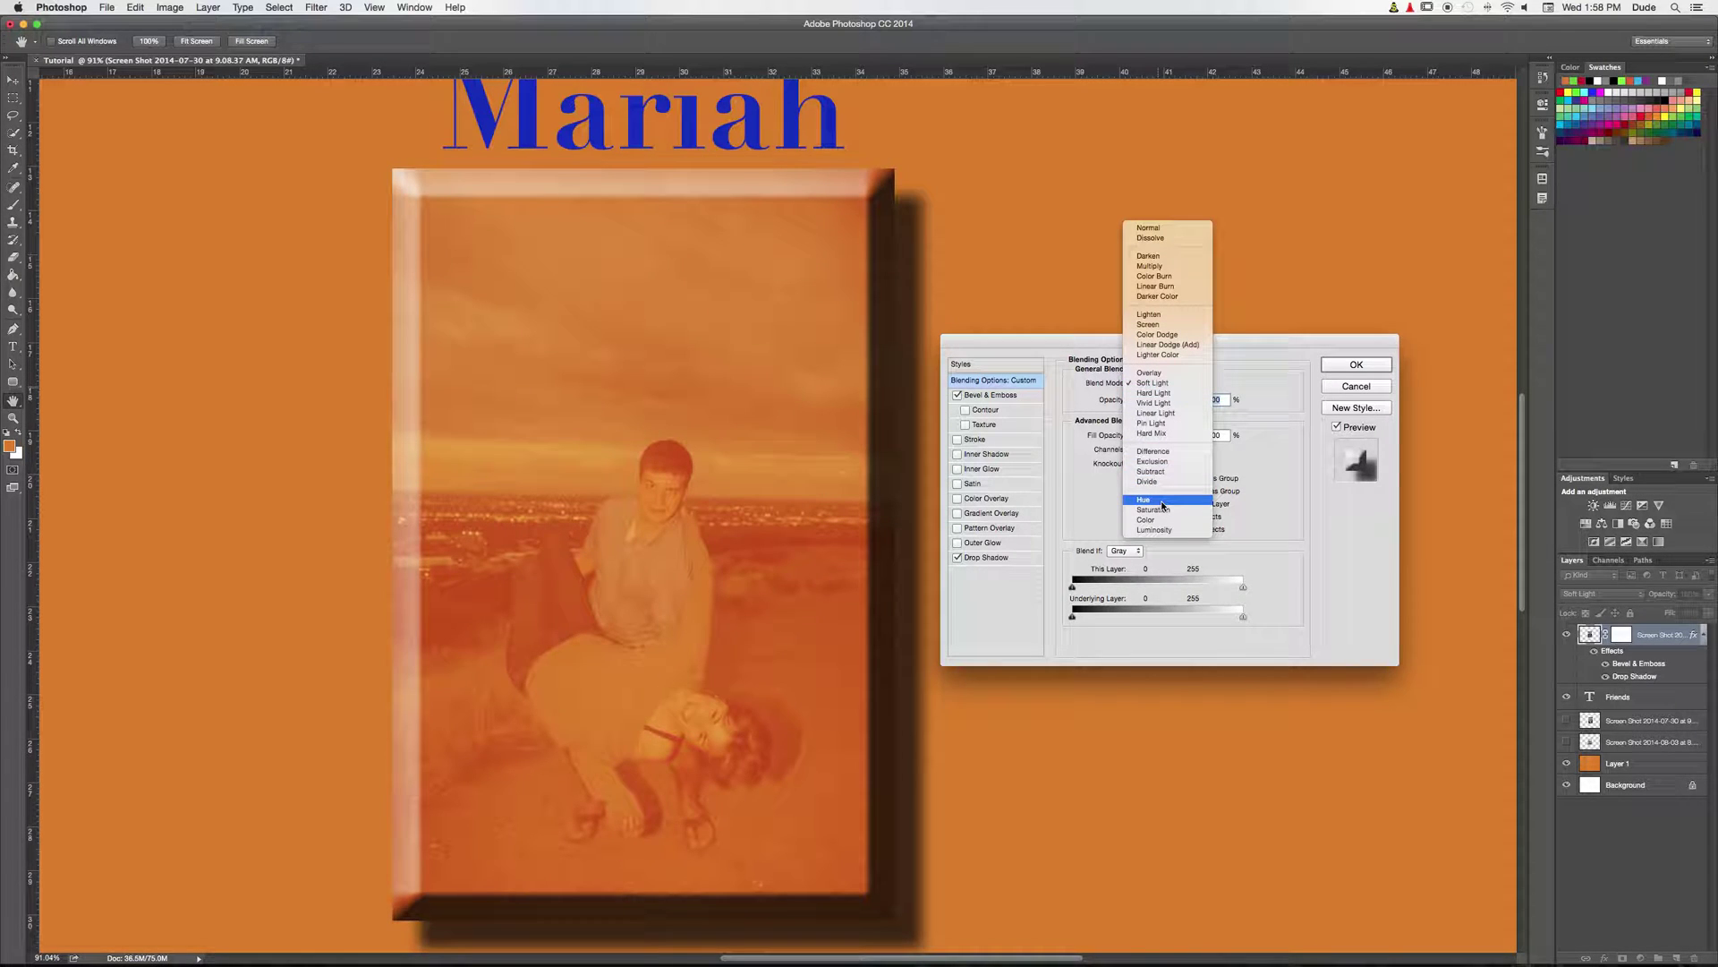
left_click(1155, 467)
Step: Try the Difference, Pin Light, Soft Light and Hard Light blend modes on the photo layer and cancel the layer style changes
left_click(1171, 383)
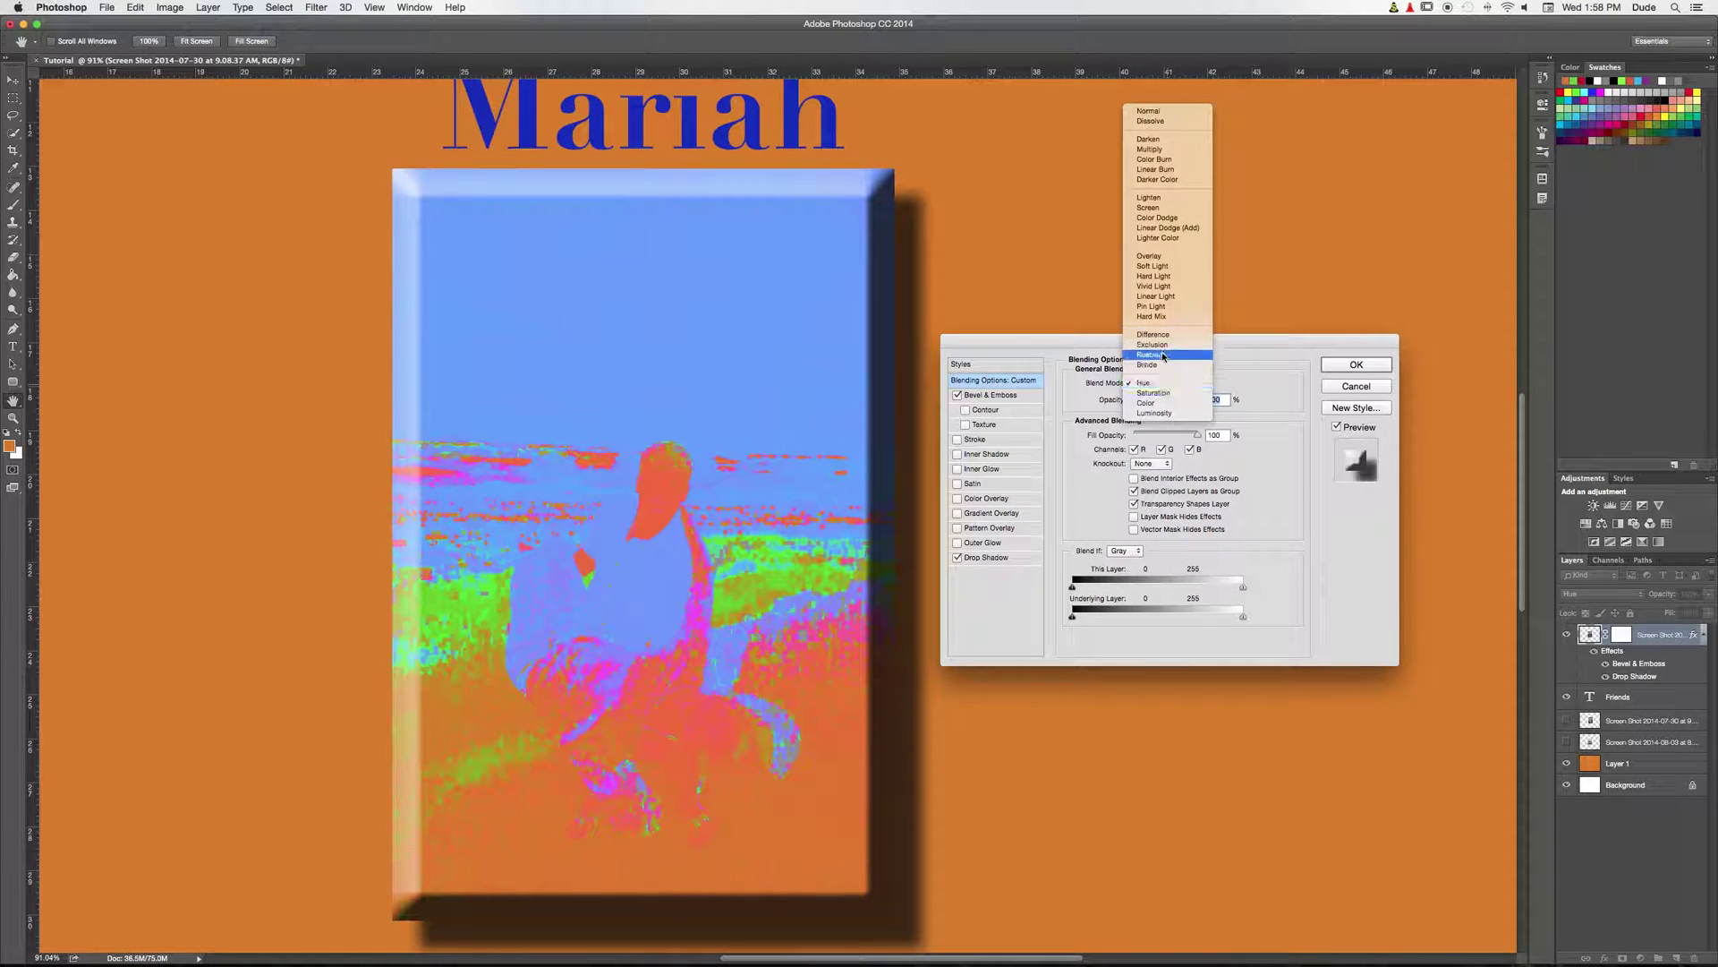
left_click(1164, 338)
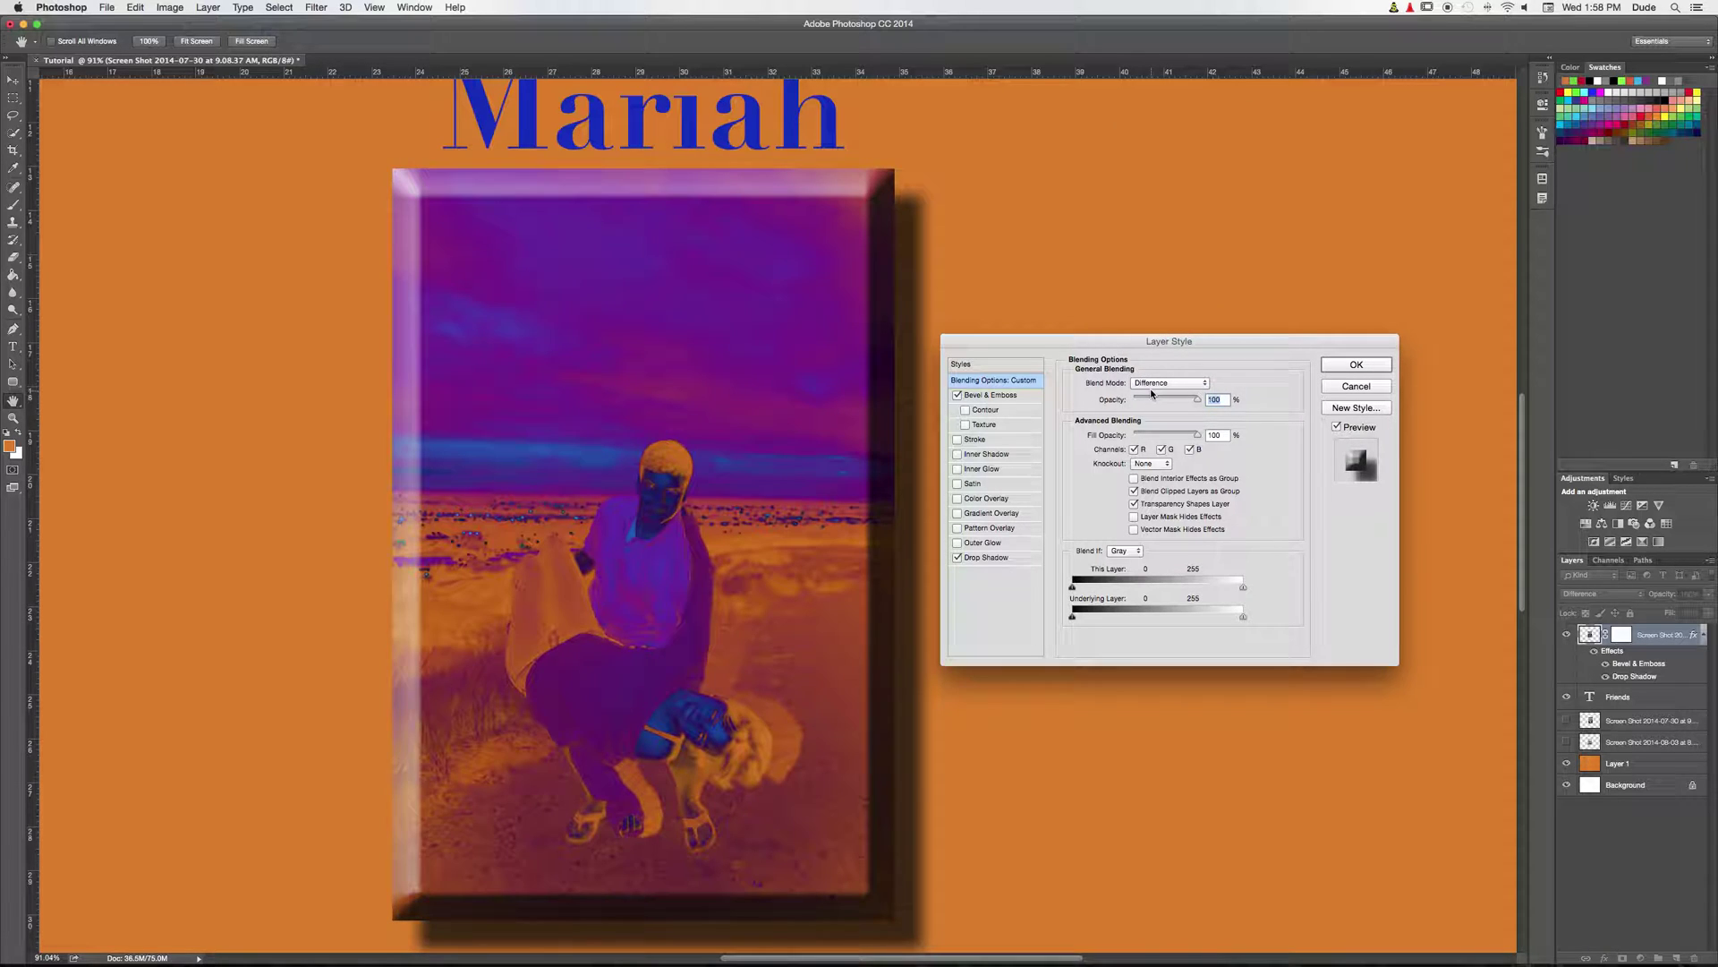
left_click(1153, 384)
left_click(1161, 361)
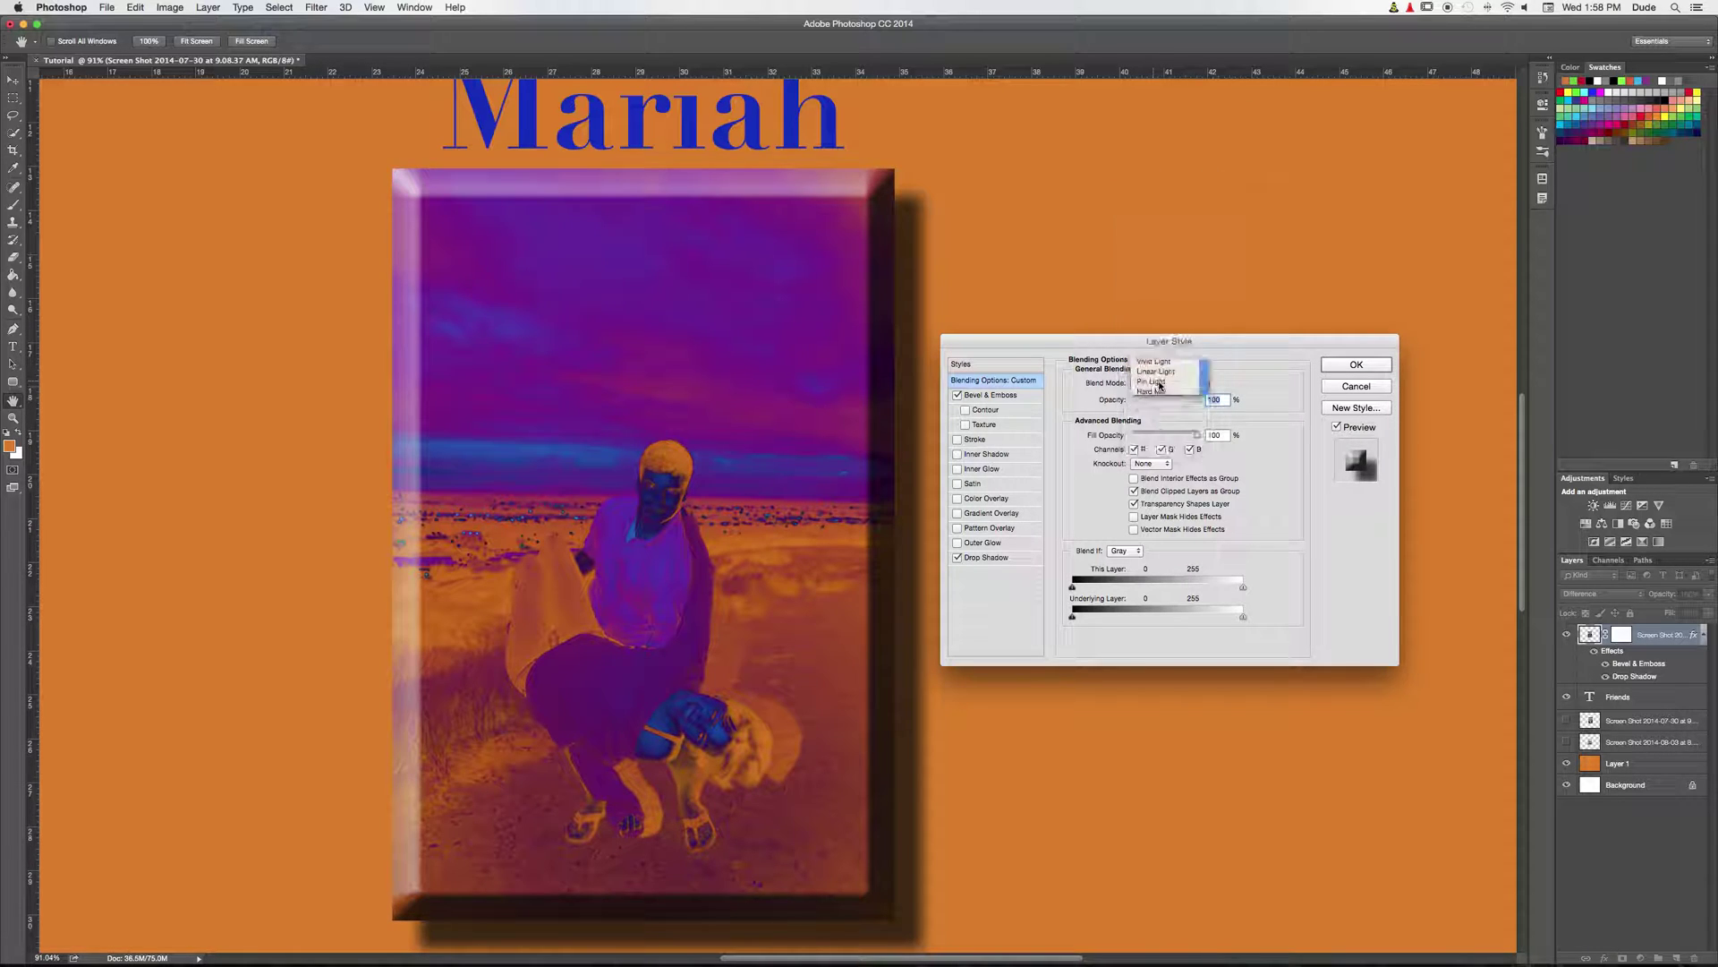
left_click(1161, 385)
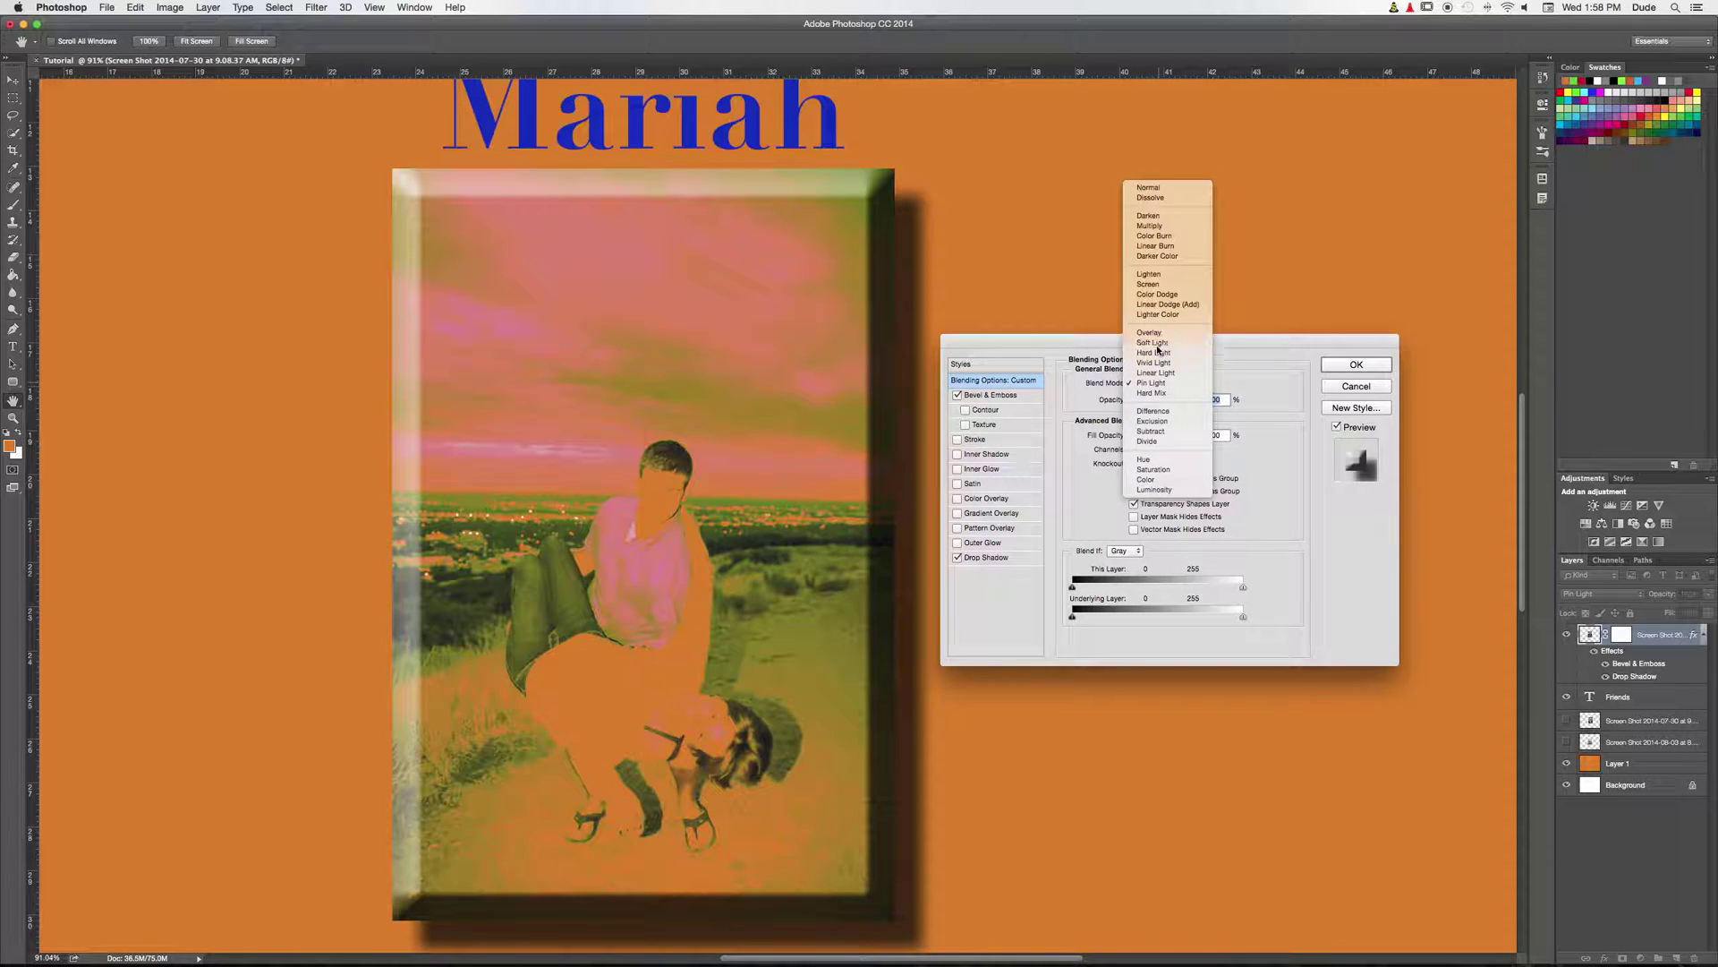
left_click(1156, 346)
left_click(1181, 383)
left_click(1180, 395)
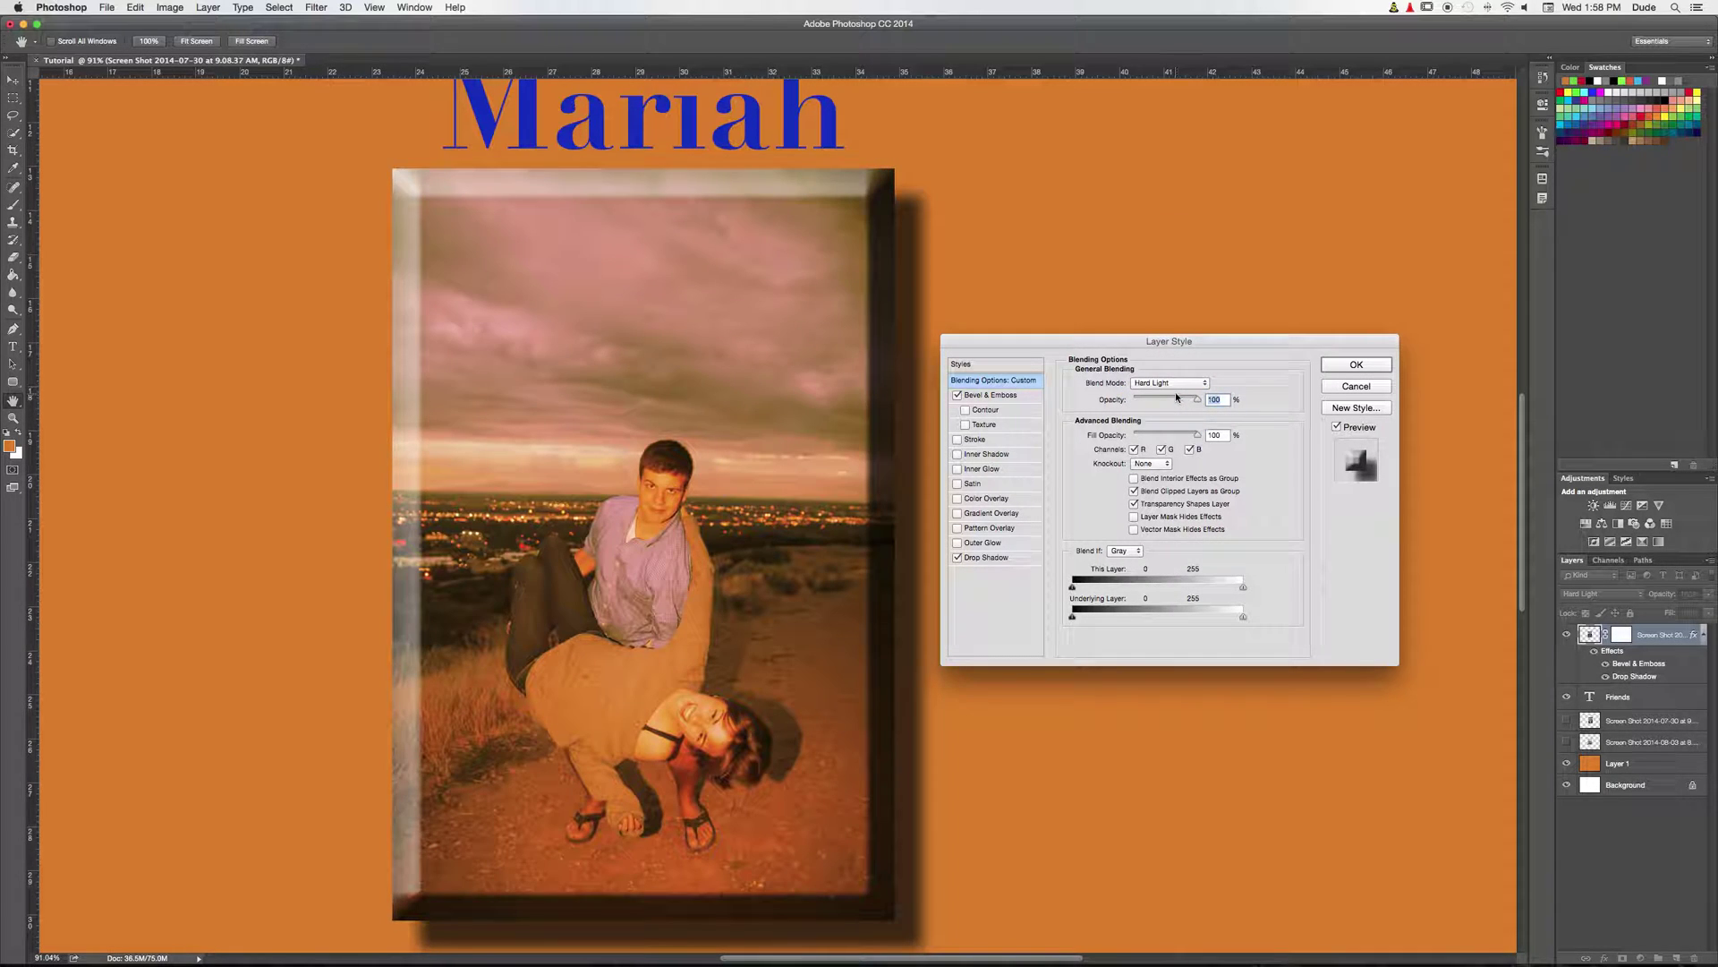
left_click(1356, 386)
Step: Add a new empty layer and place it directly above the orange layer
left_click(1624, 837)
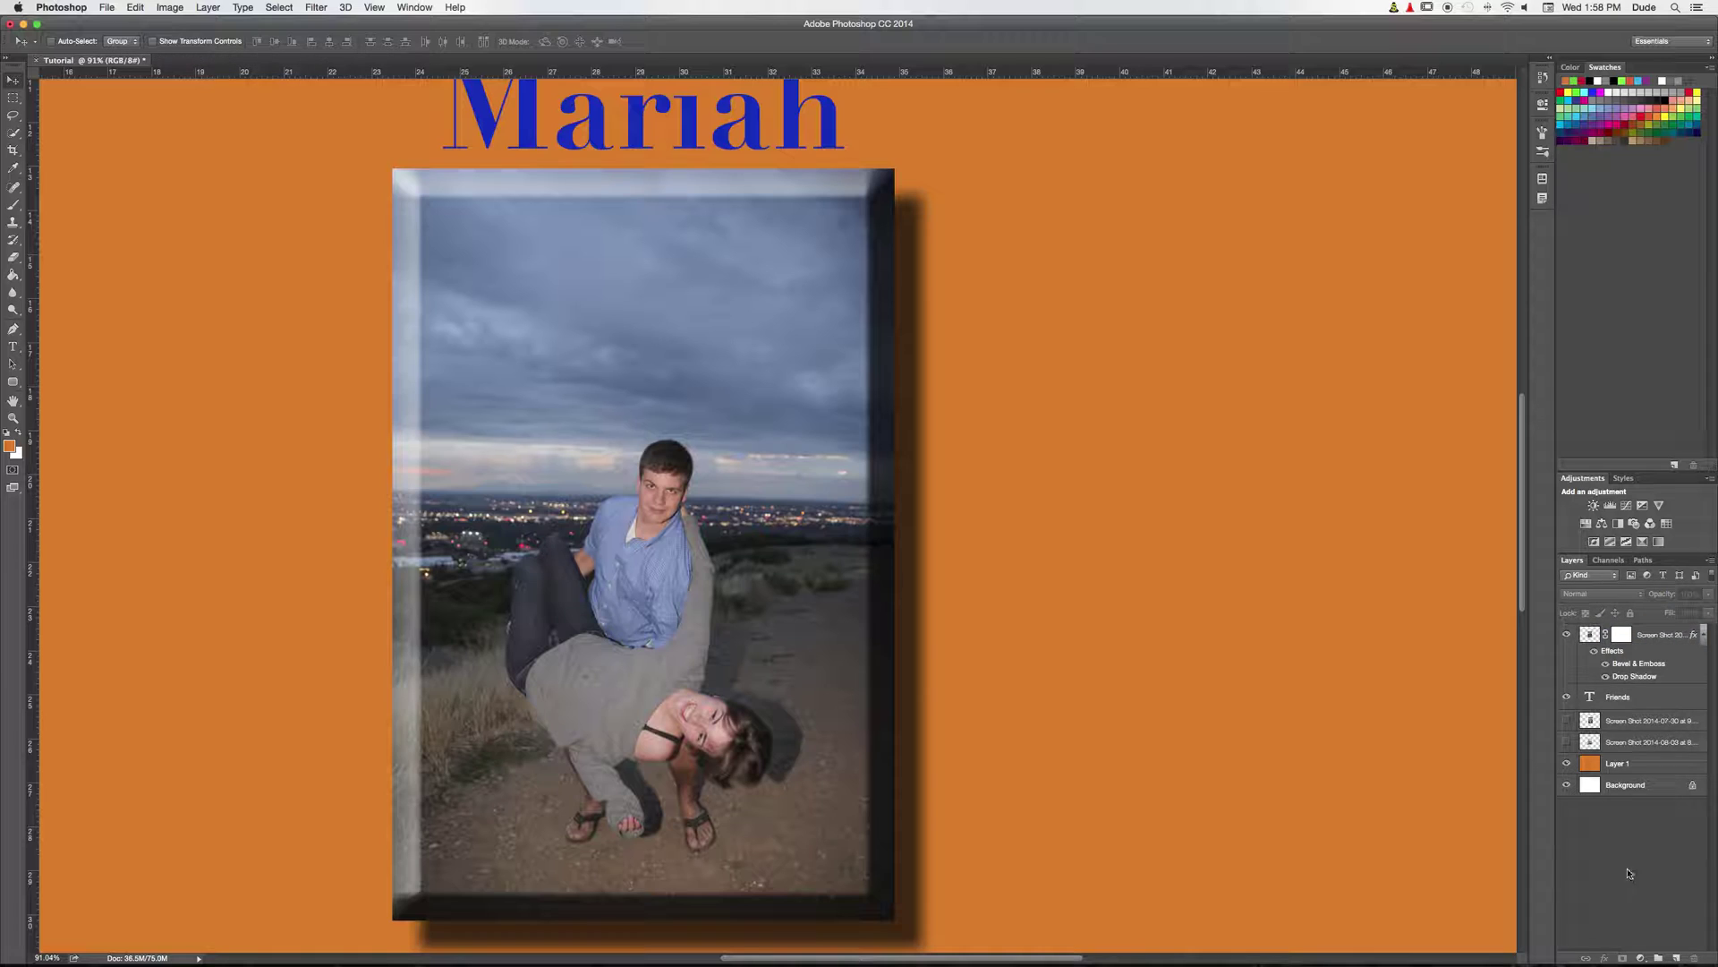
left_click(1677, 958)
left_click_drag(1602, 636, 1613, 775)
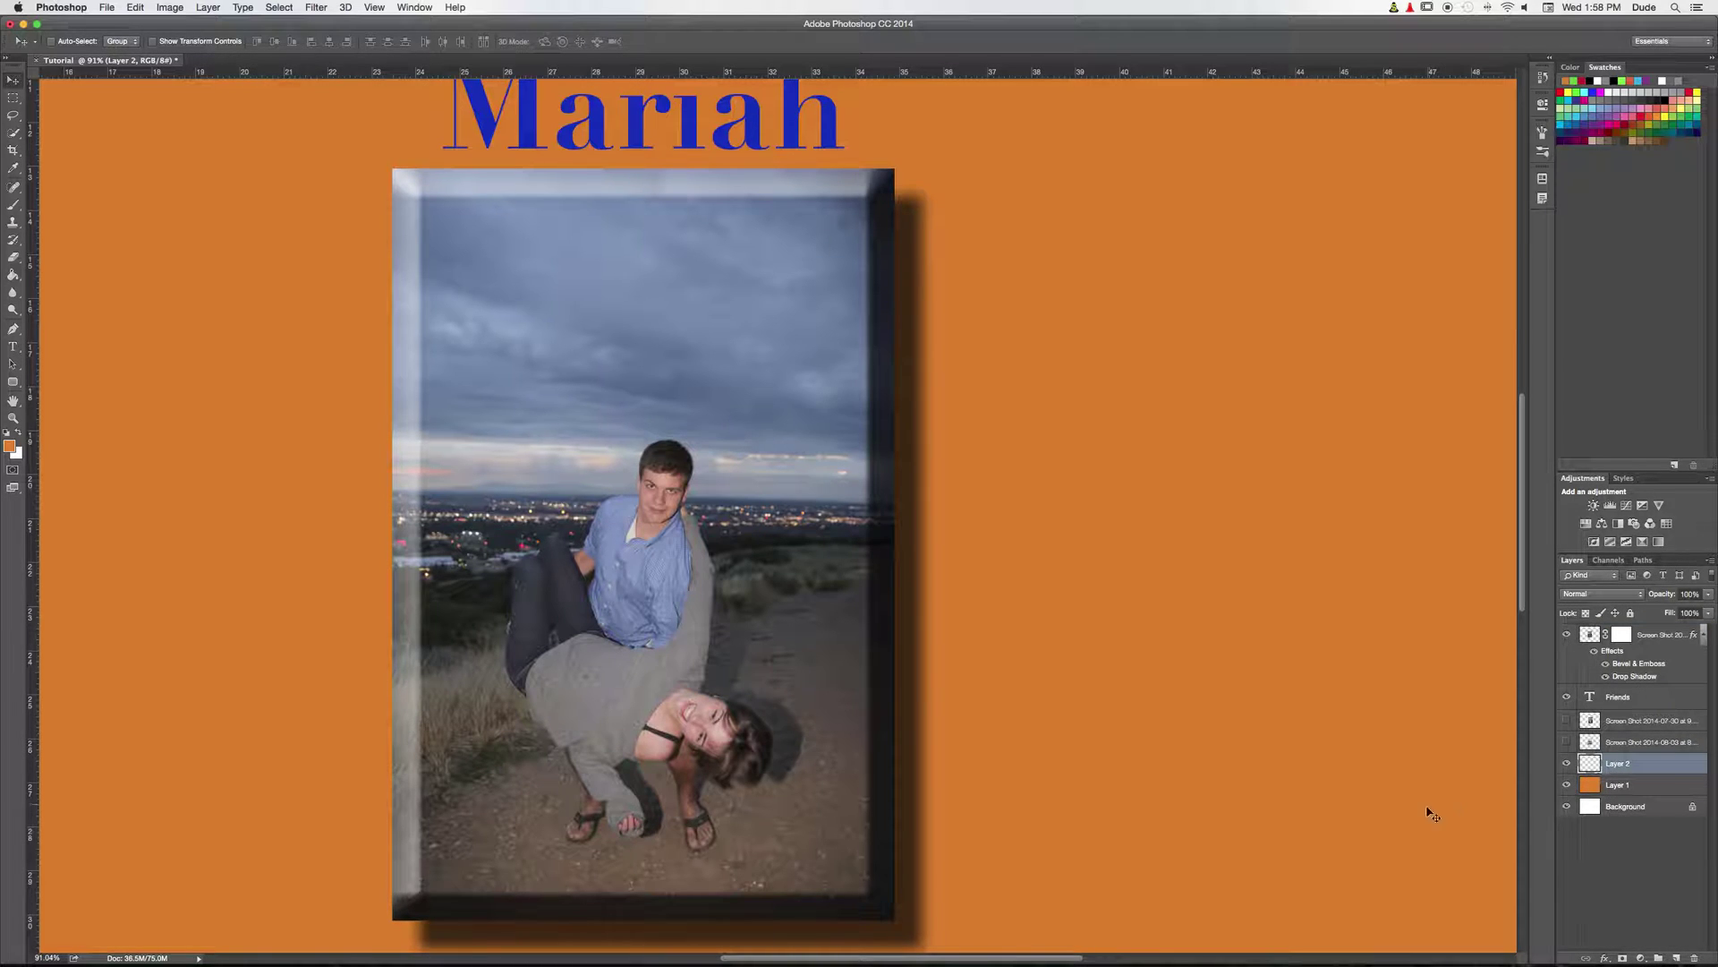
Step: Restore the default black and white colors and draw a wide unfilled rectangle with a 3 pt stroke extending past both sides of the photo's upper half
left_click_drag(14, 383, 51, 387)
left_click(6, 433)
left_click_drag(266, 170, 1074, 532)
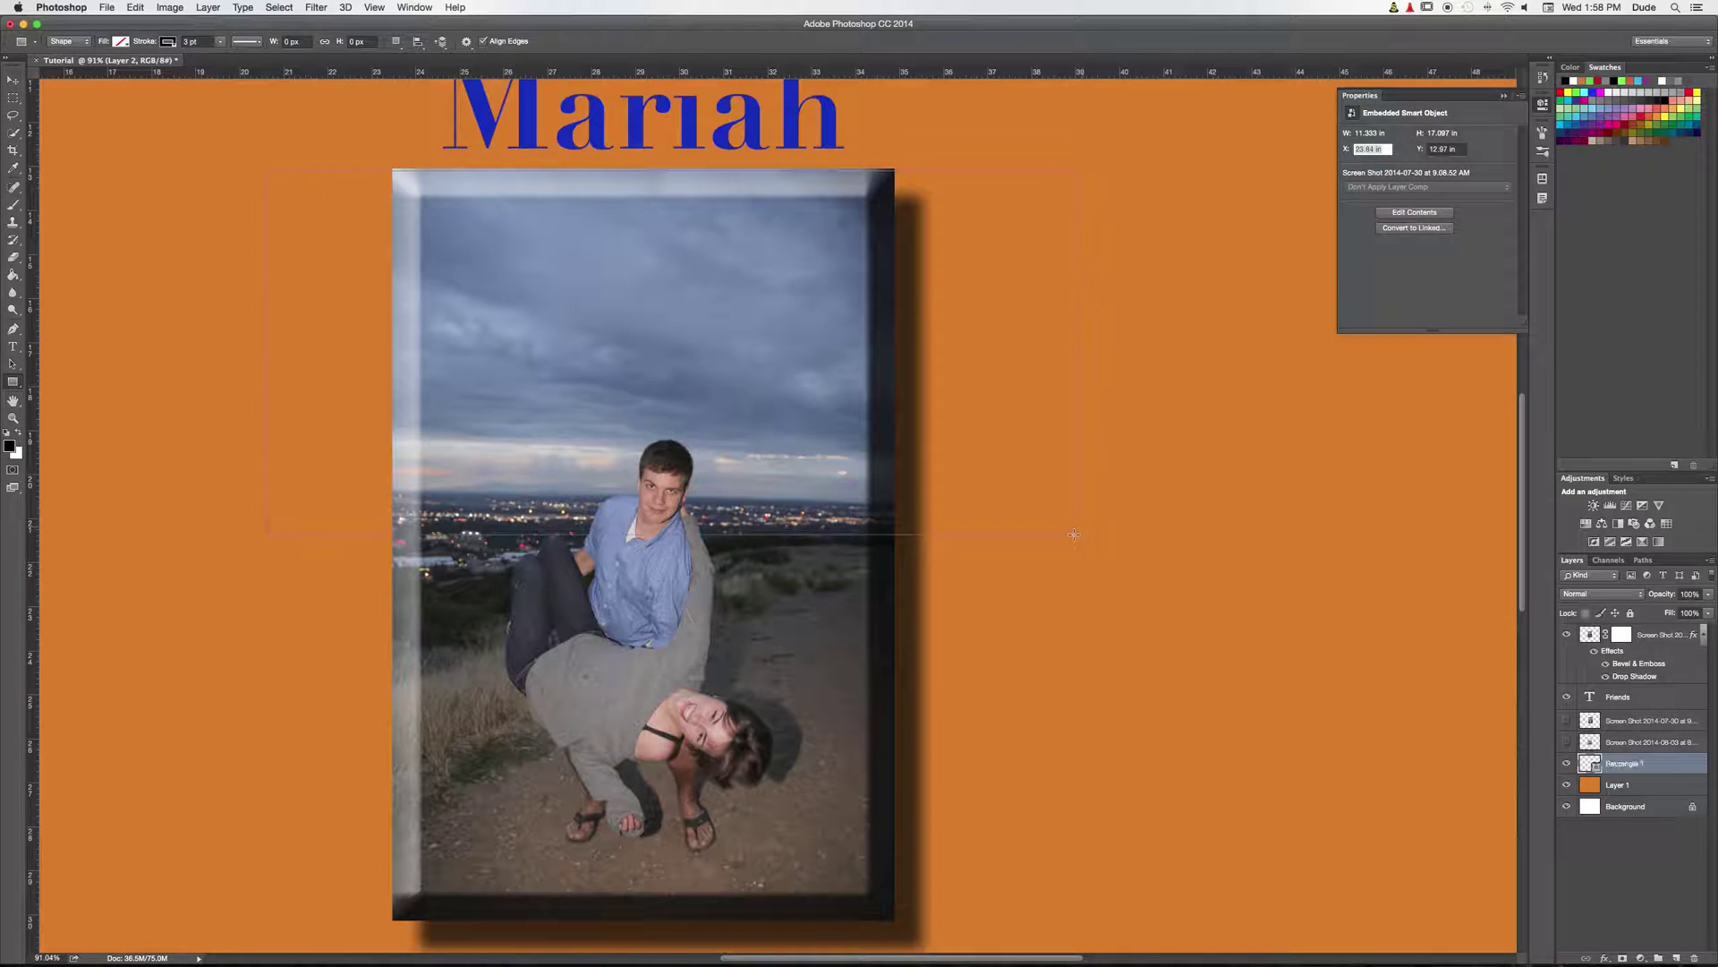
Step: Fill the wide rectangle behind the photo's upper half with black and remove its stroke
left_click(121, 42)
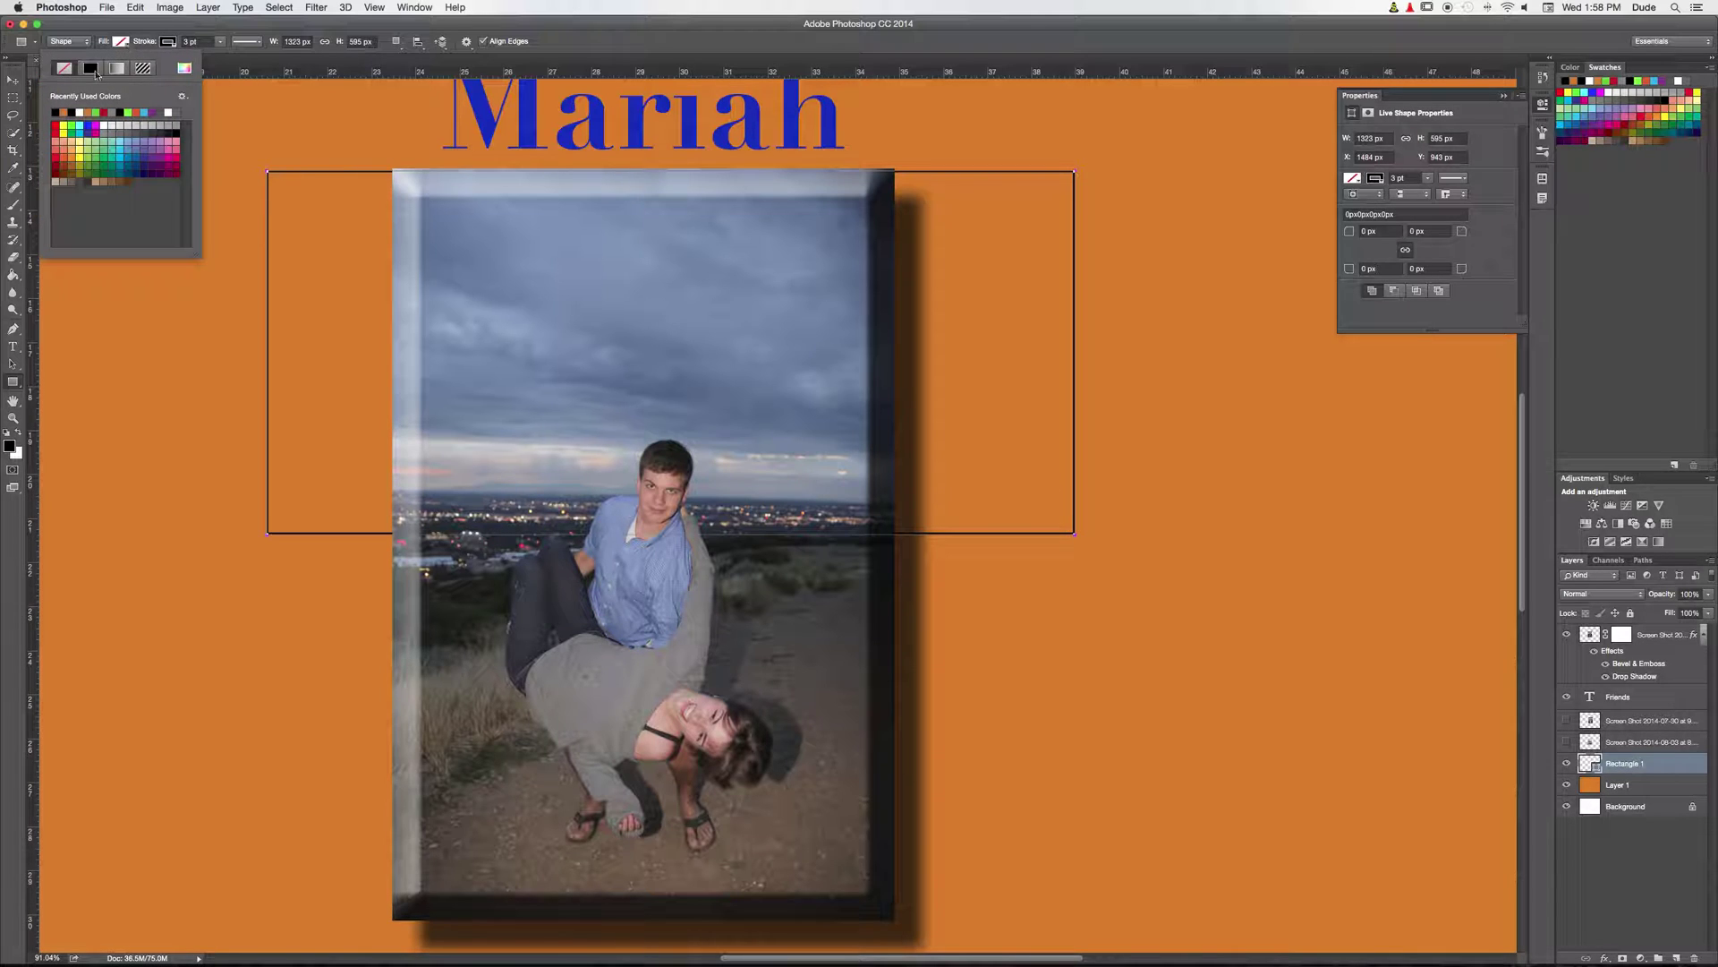
left_click(95, 76)
left_click(123, 43)
left_click(126, 49)
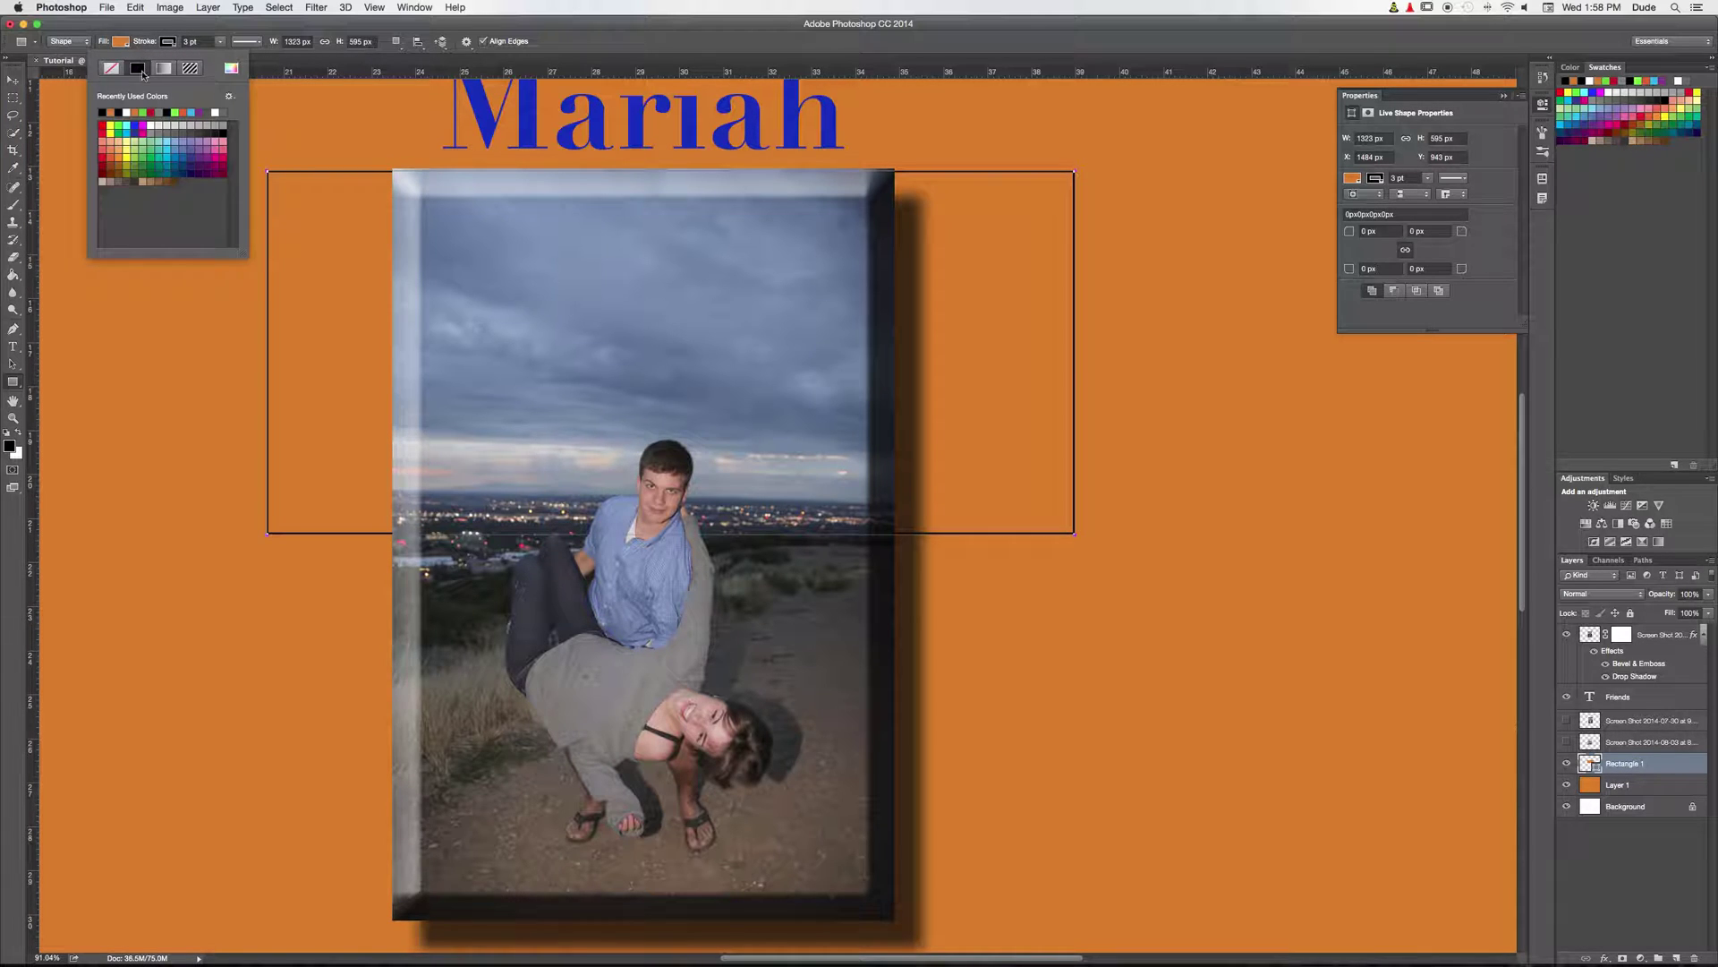
left_click(115, 72)
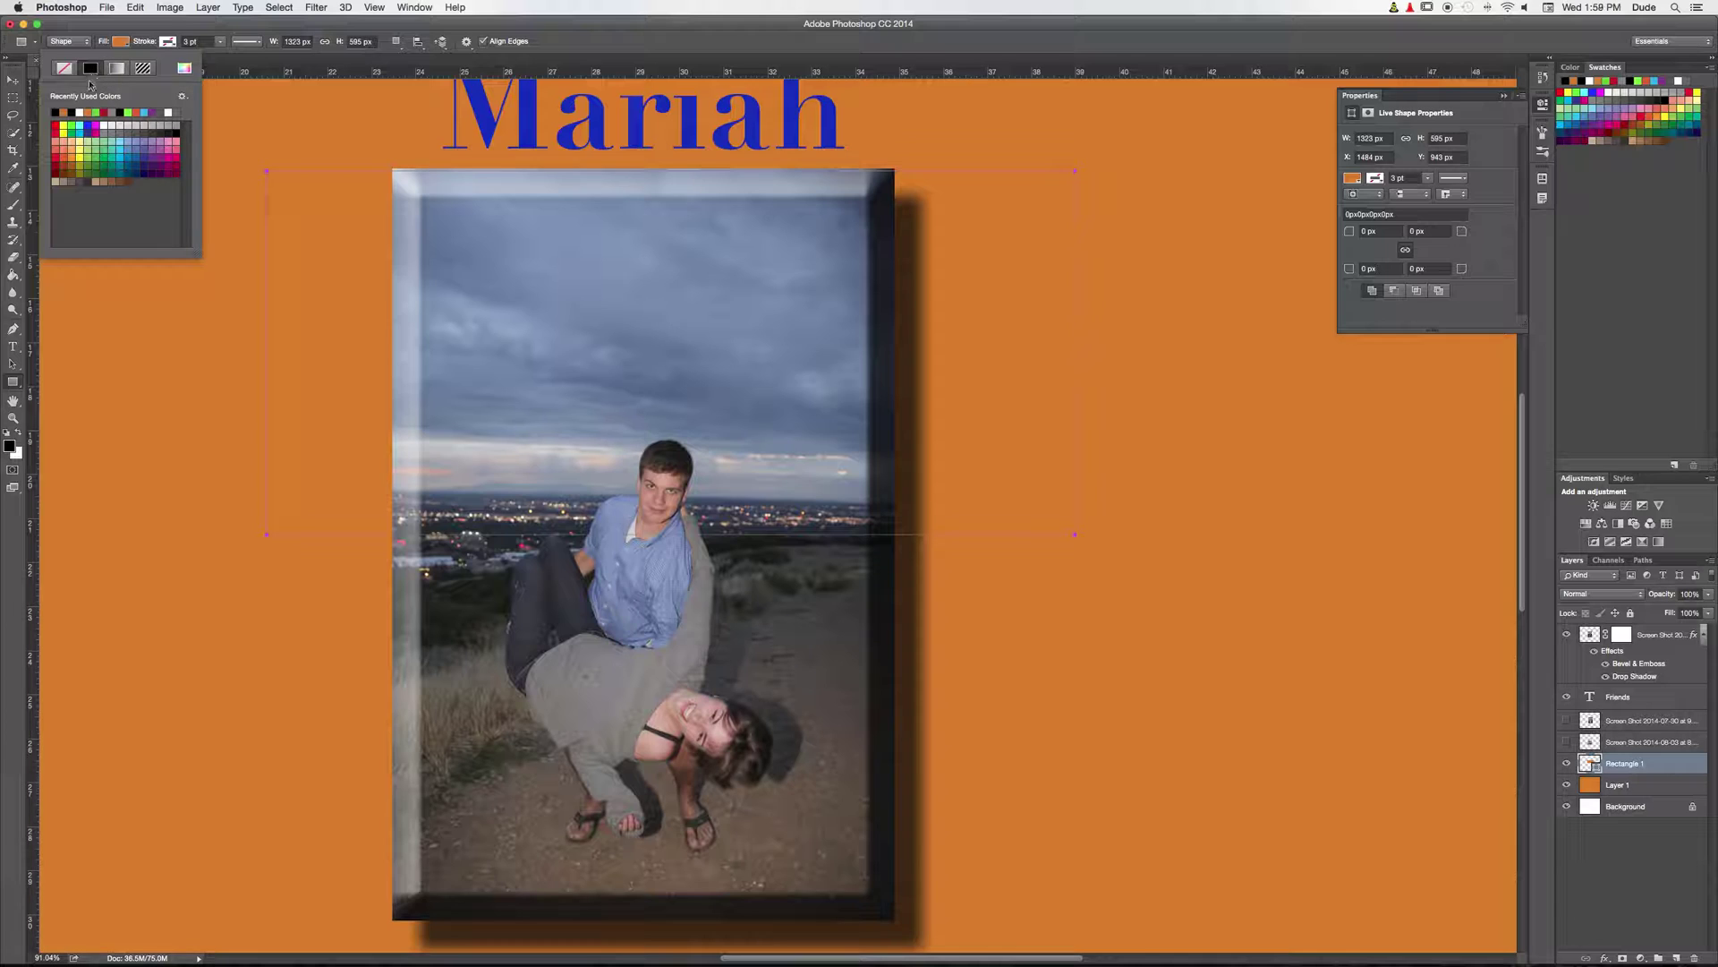
left_click(56, 112)
left_click(30, 564)
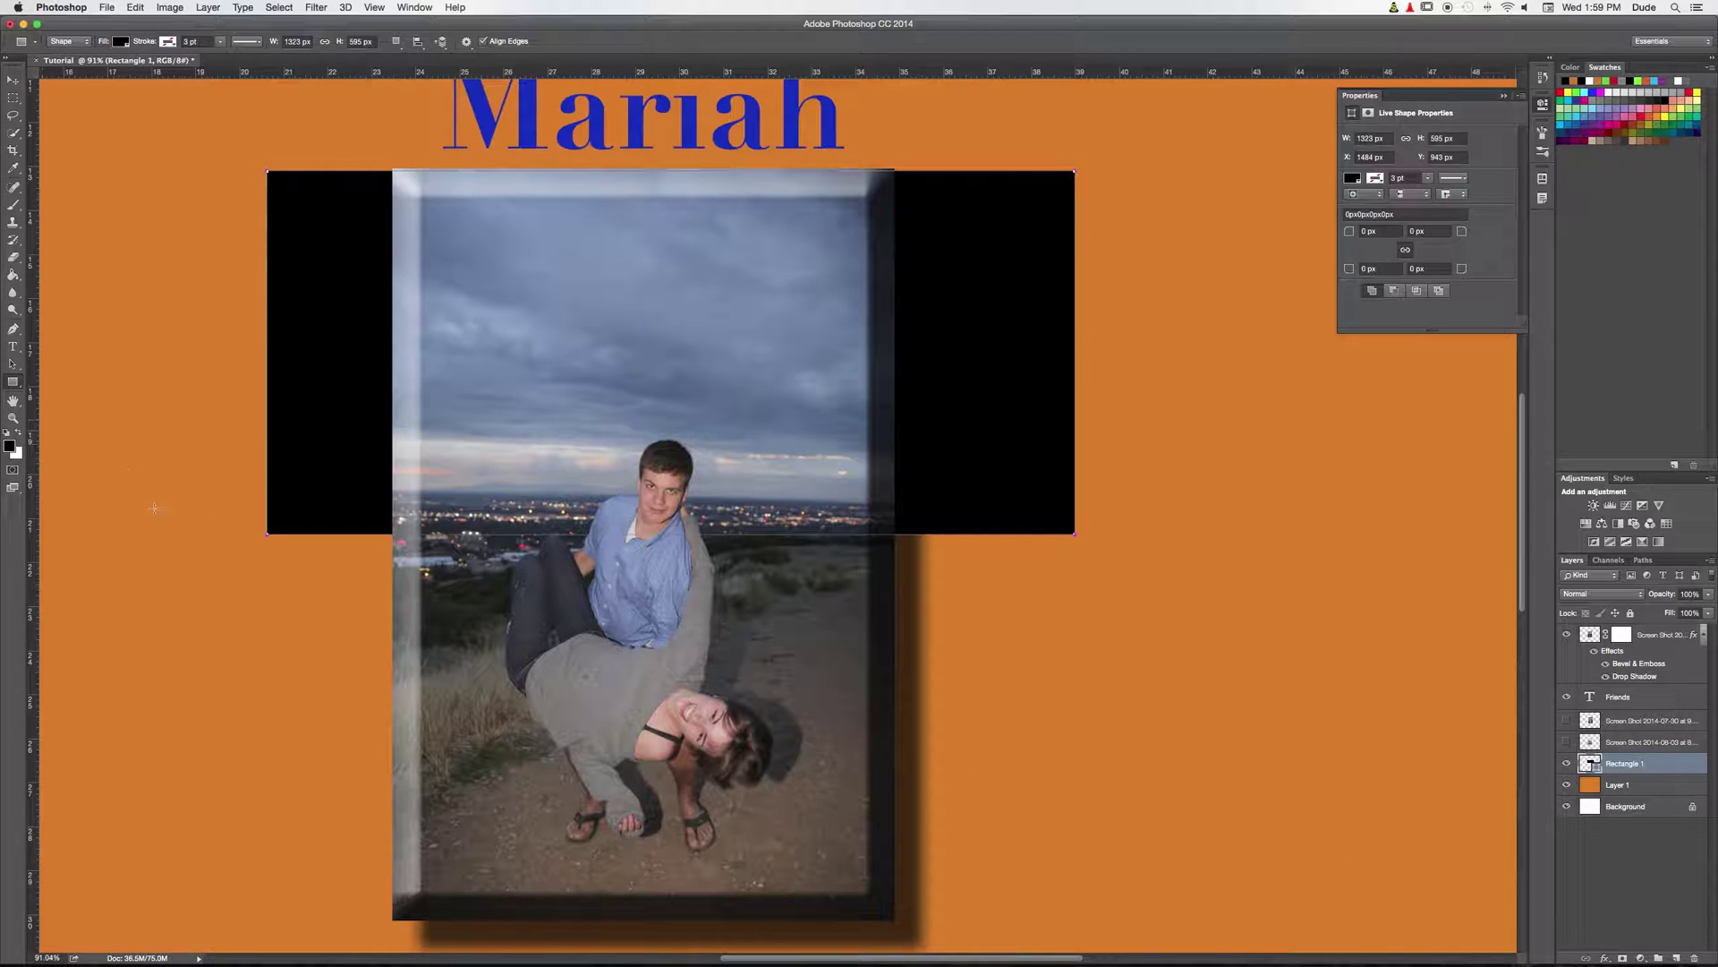
Step: Draw a white rectangle about 1388 by 689 px behind the photo's lower half and move it flush beneath the black one
left_click_drag(264, 544, 1110, 951)
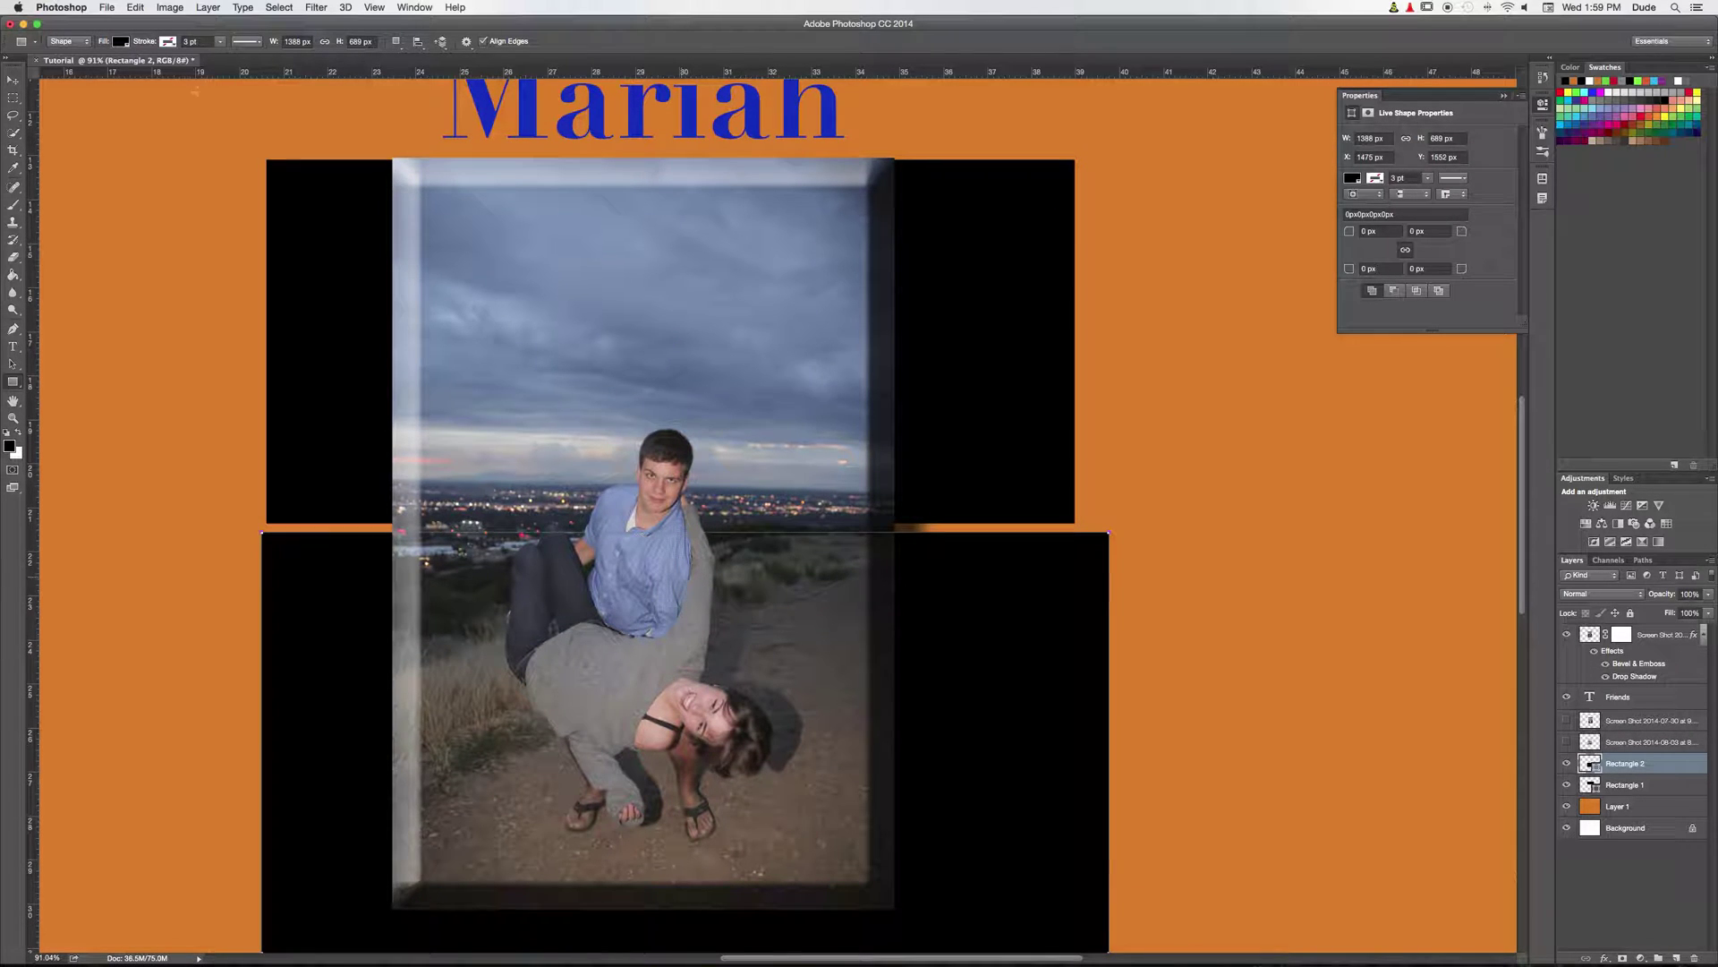
left_click(120, 42)
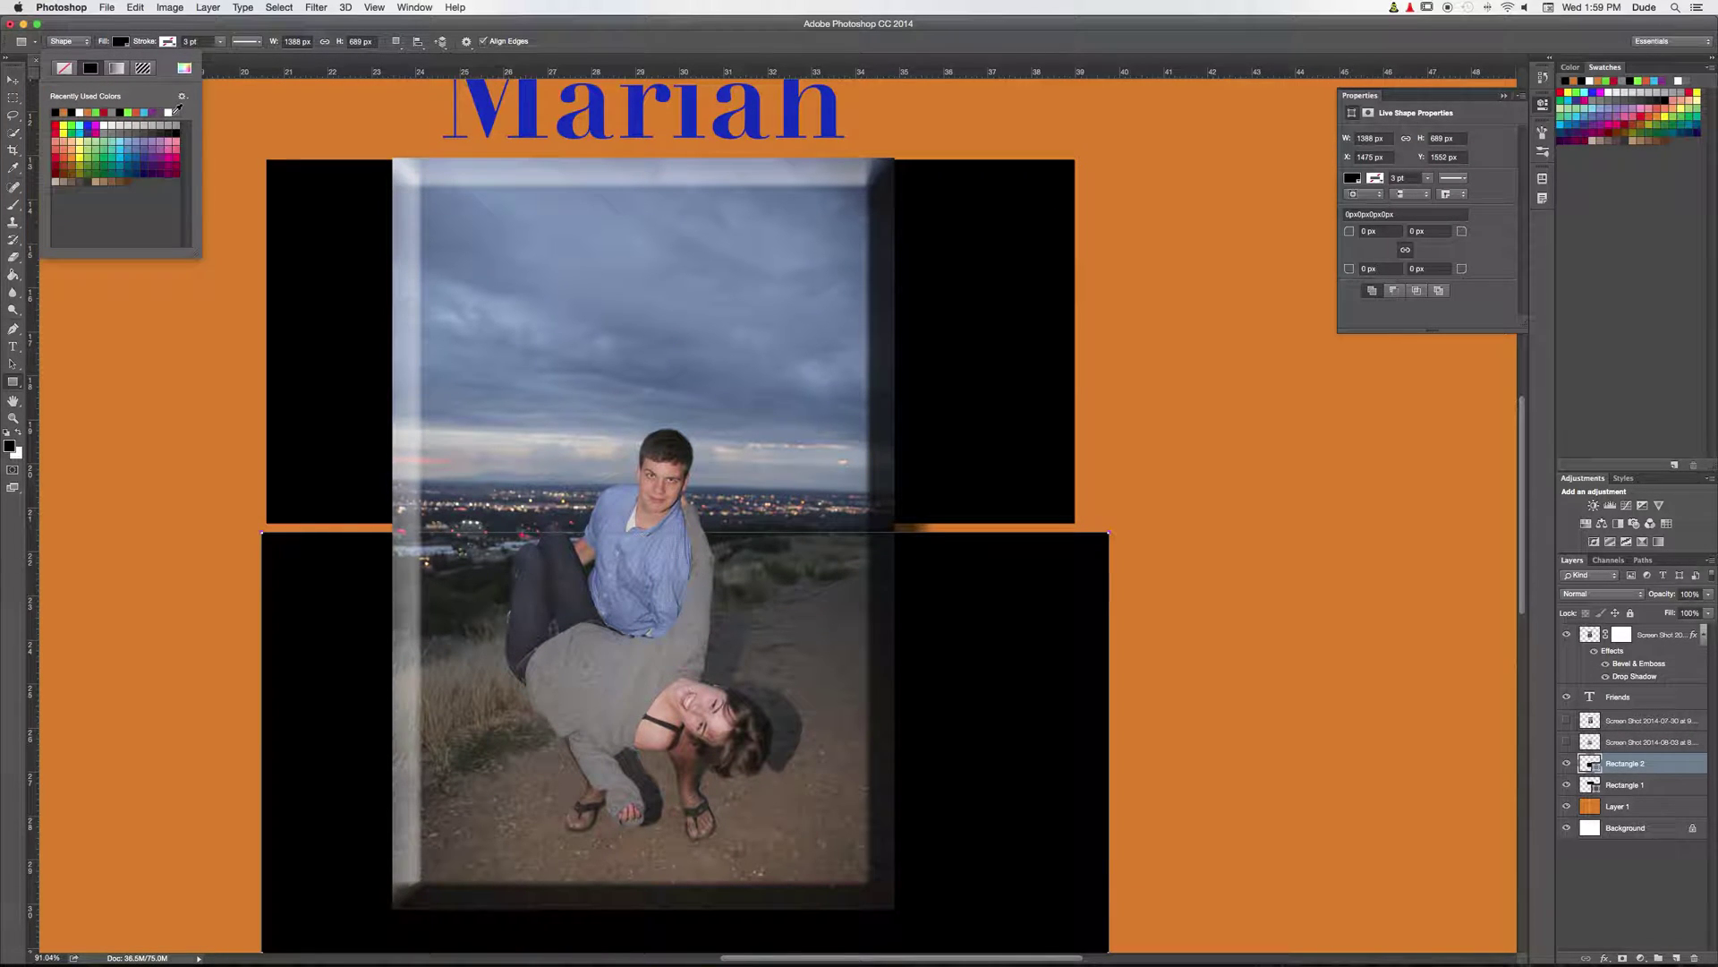
left_click(169, 112)
key("v")
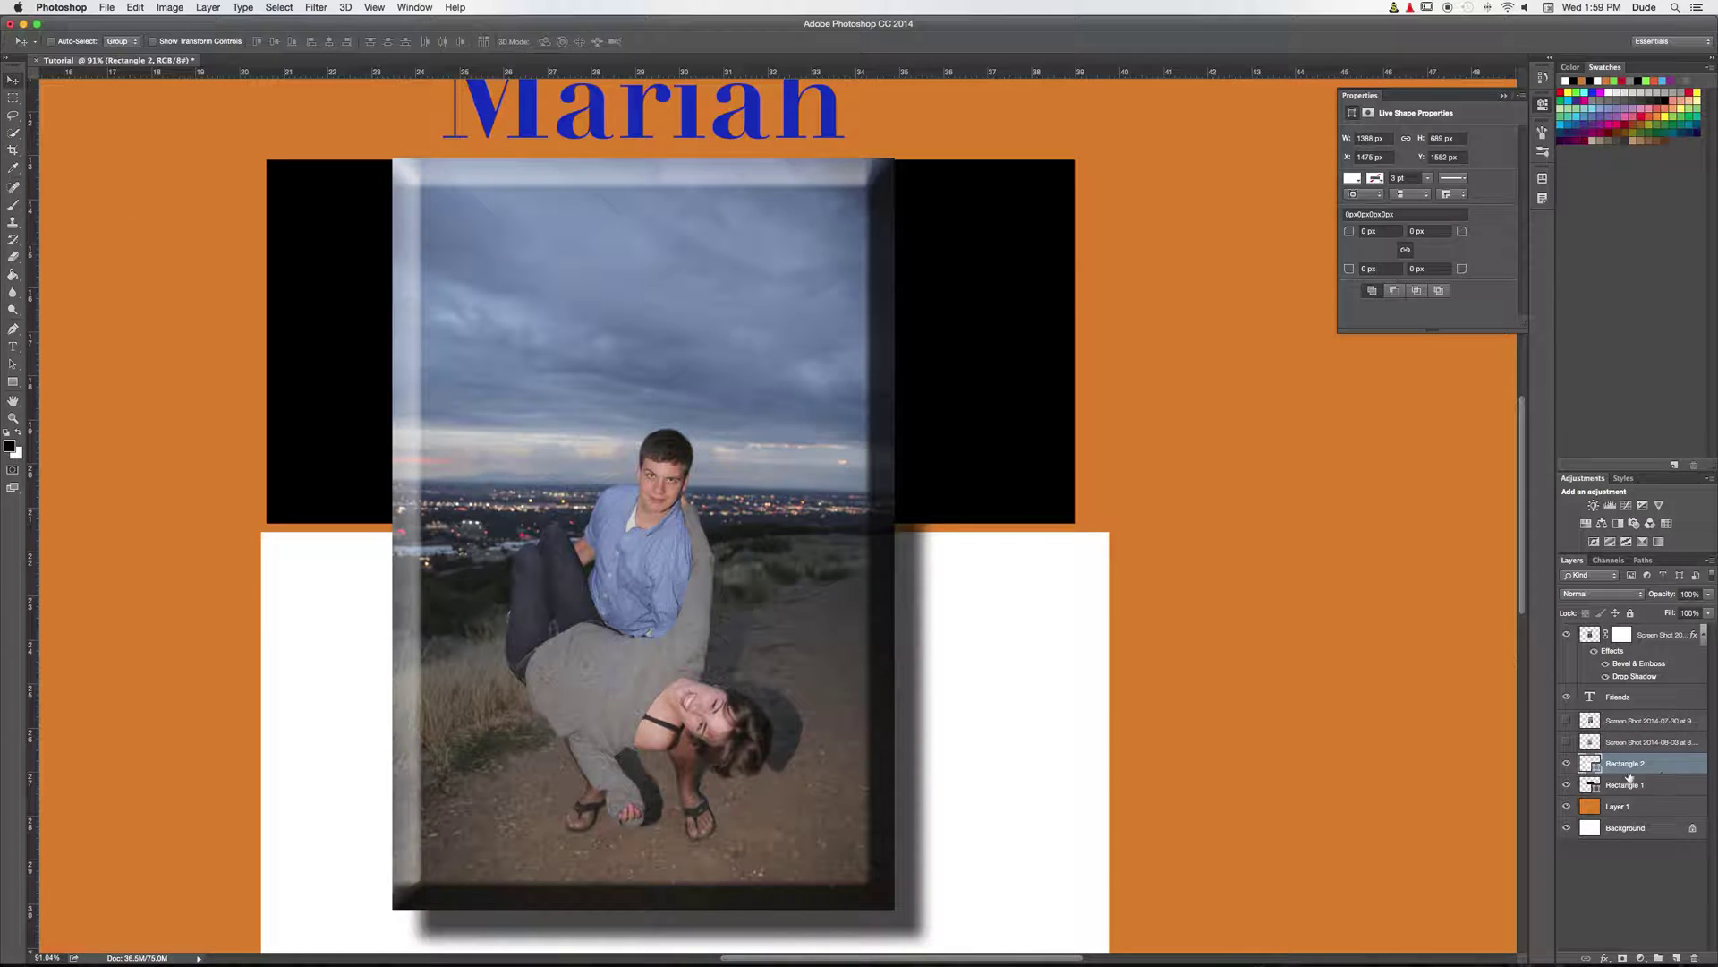
left_click_drag(1009, 667, 1005, 677)
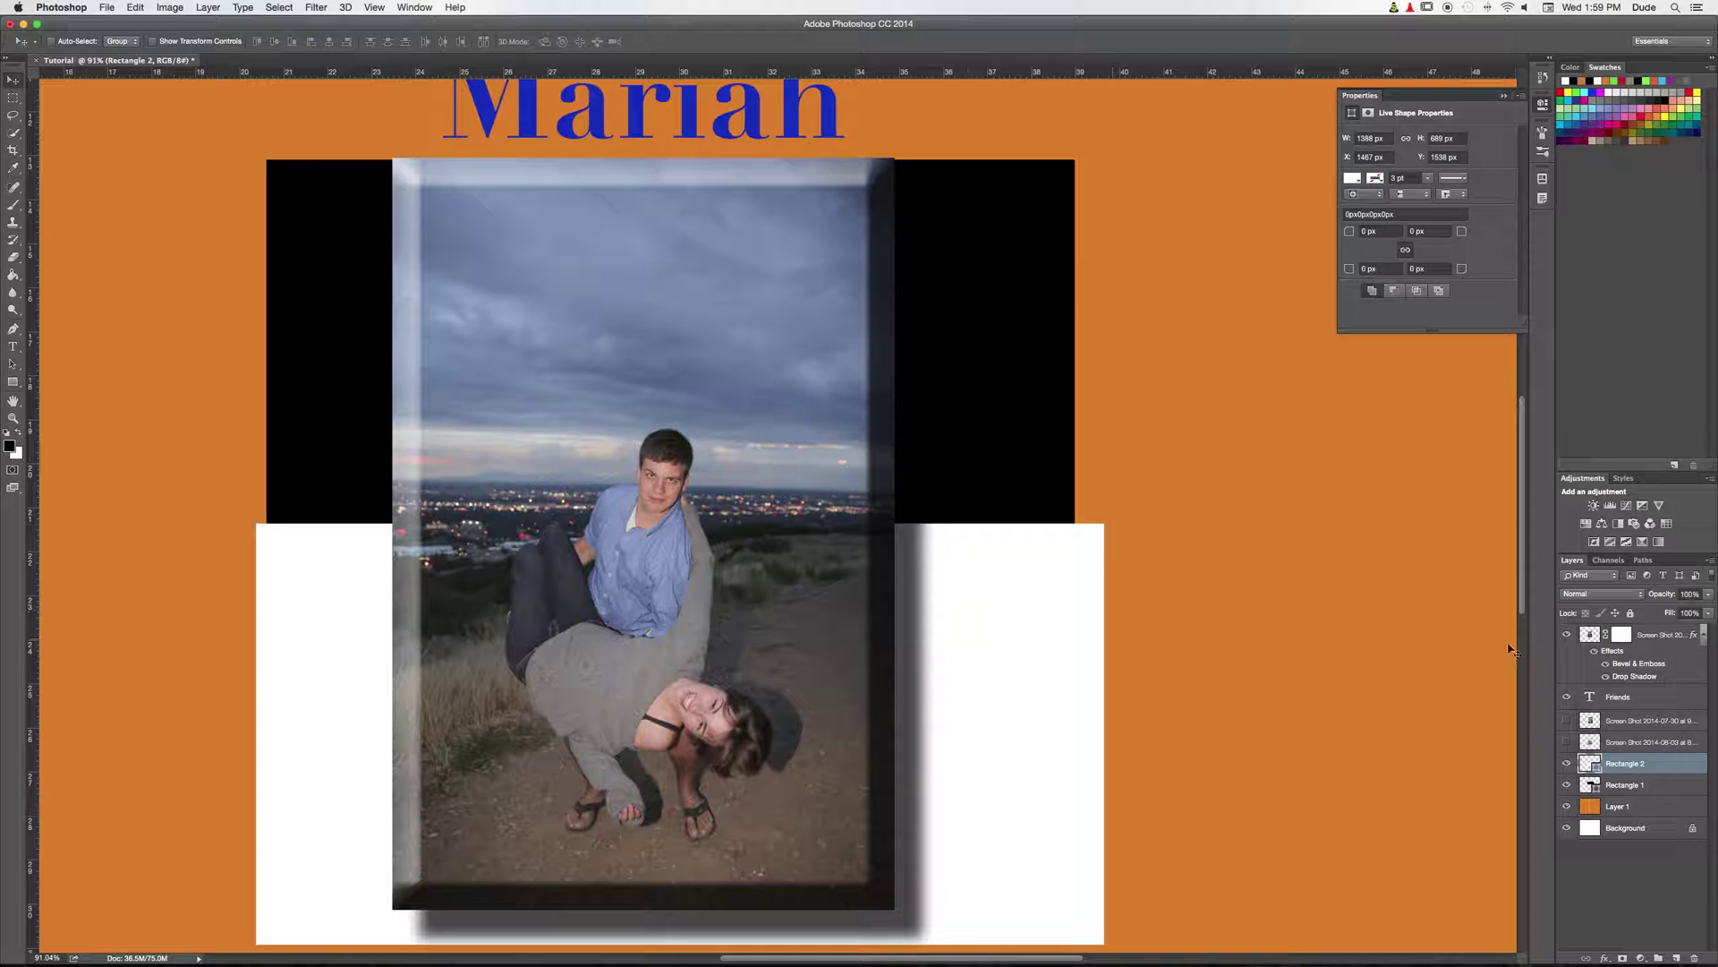
Step: Open the bevelled photo layer's blending options and try the Darken and Multiply blend modes
left_click(1645, 637)
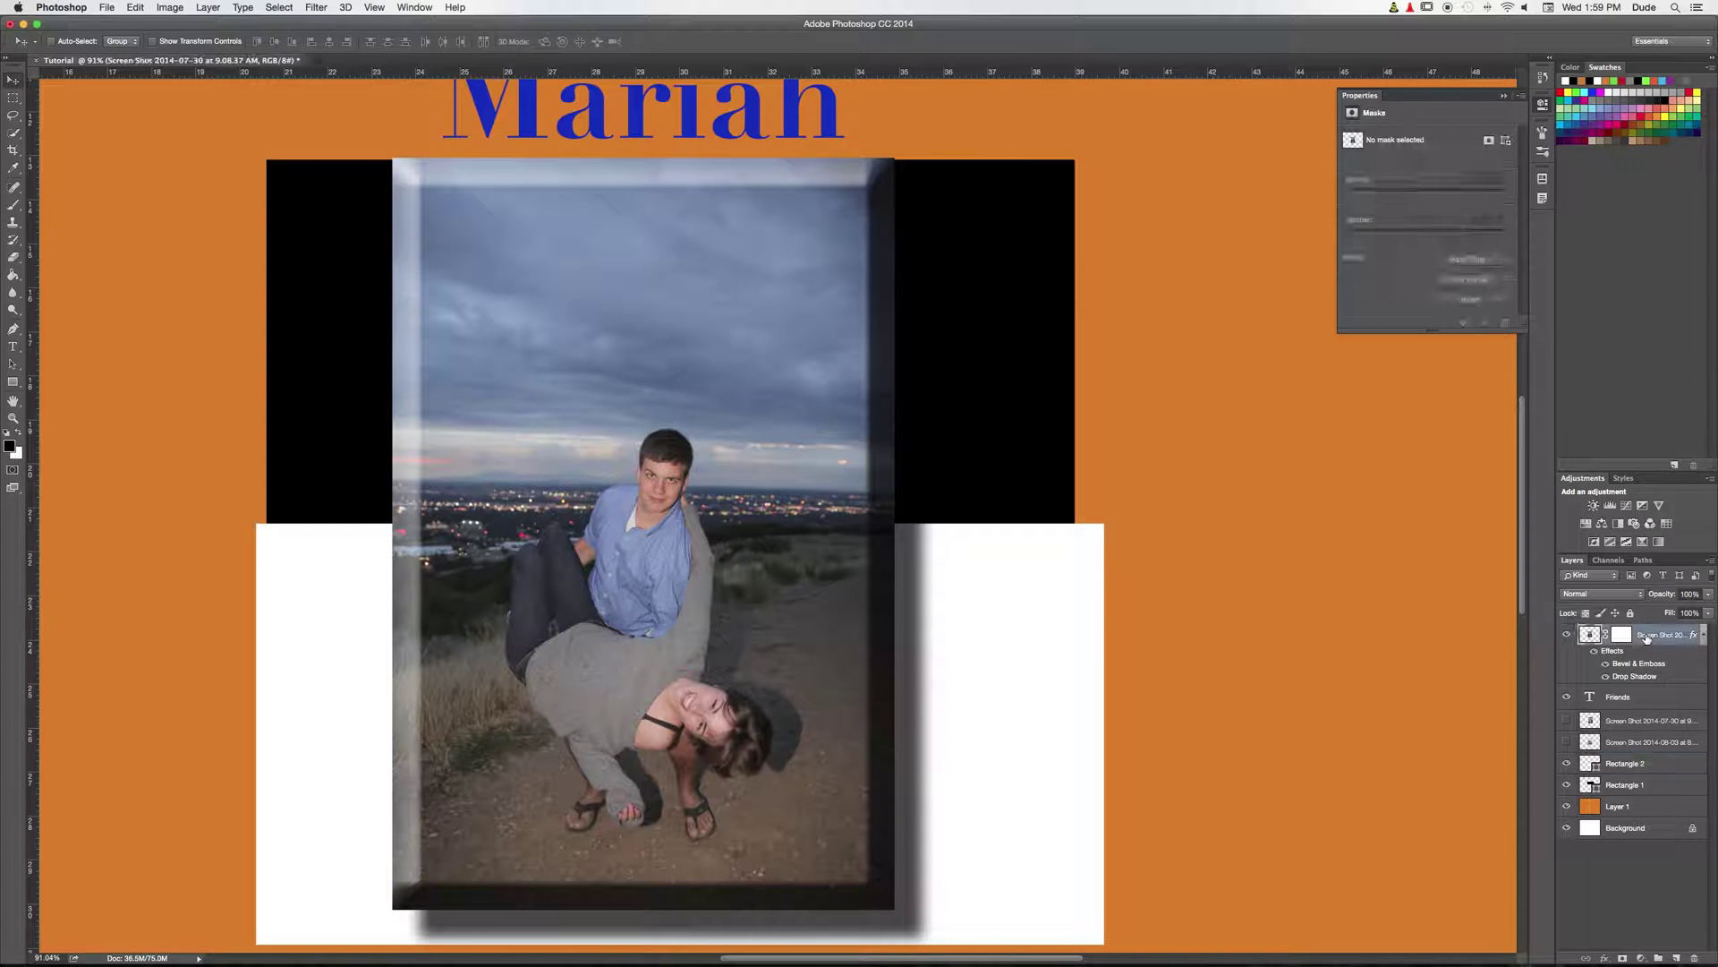
right_click(1645, 637)
left_click(1527, 471)
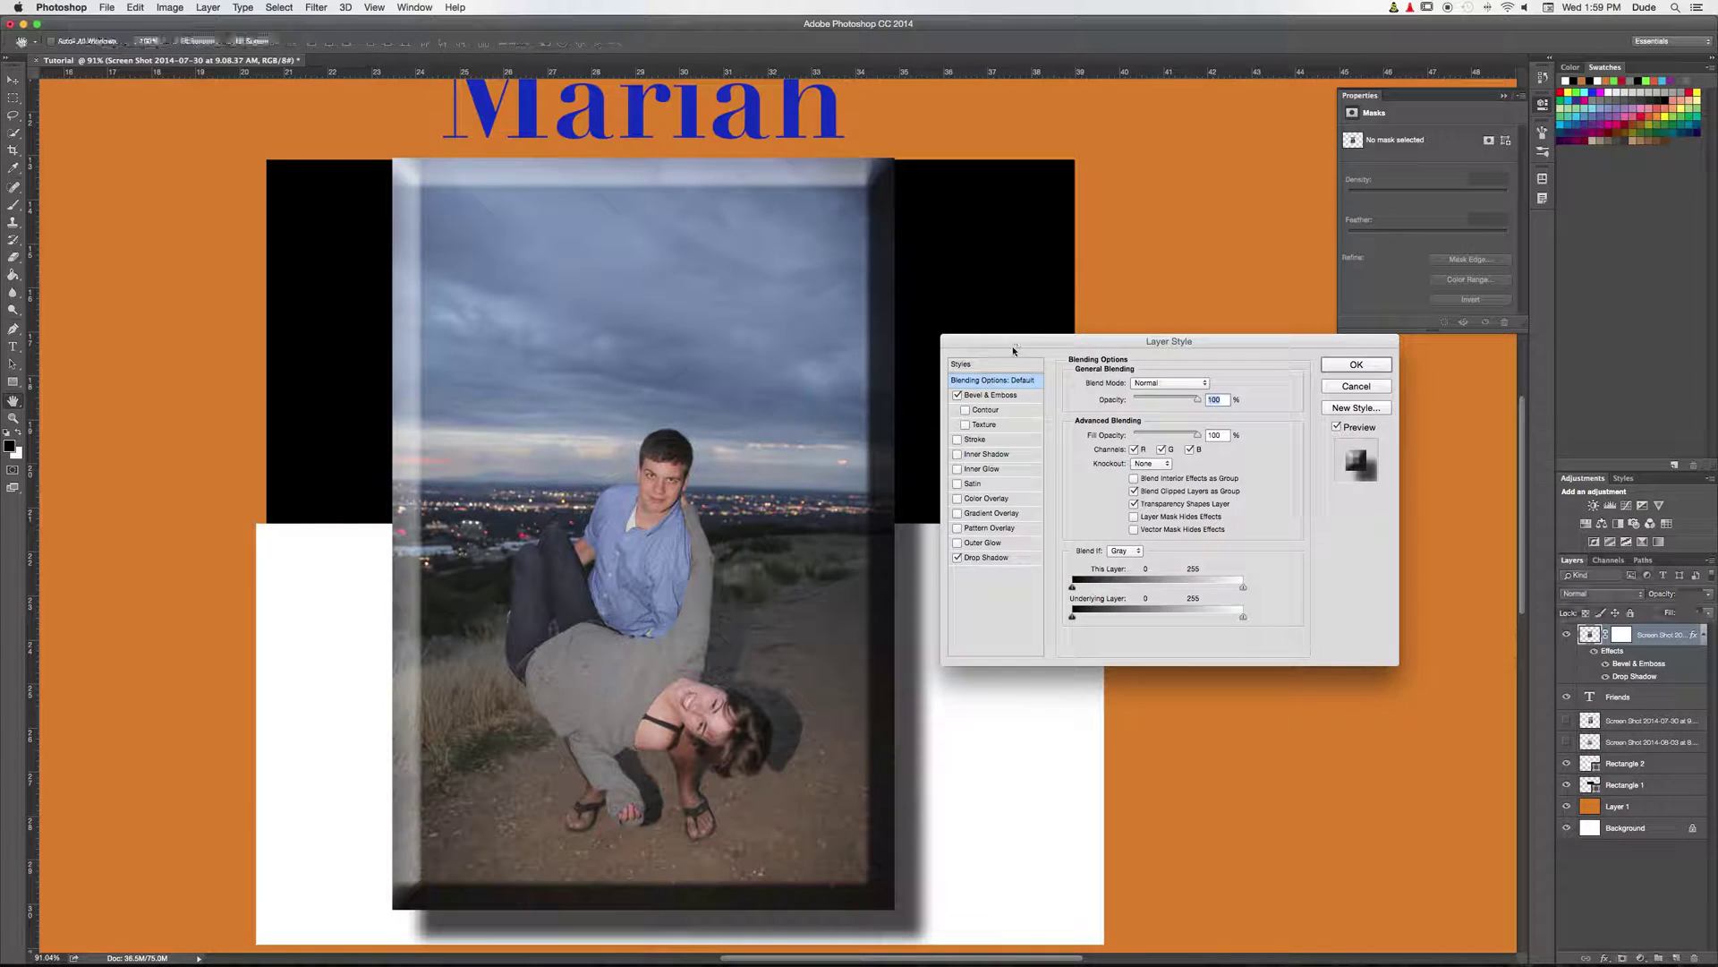
left_click_drag(1034, 340, 1139, 336)
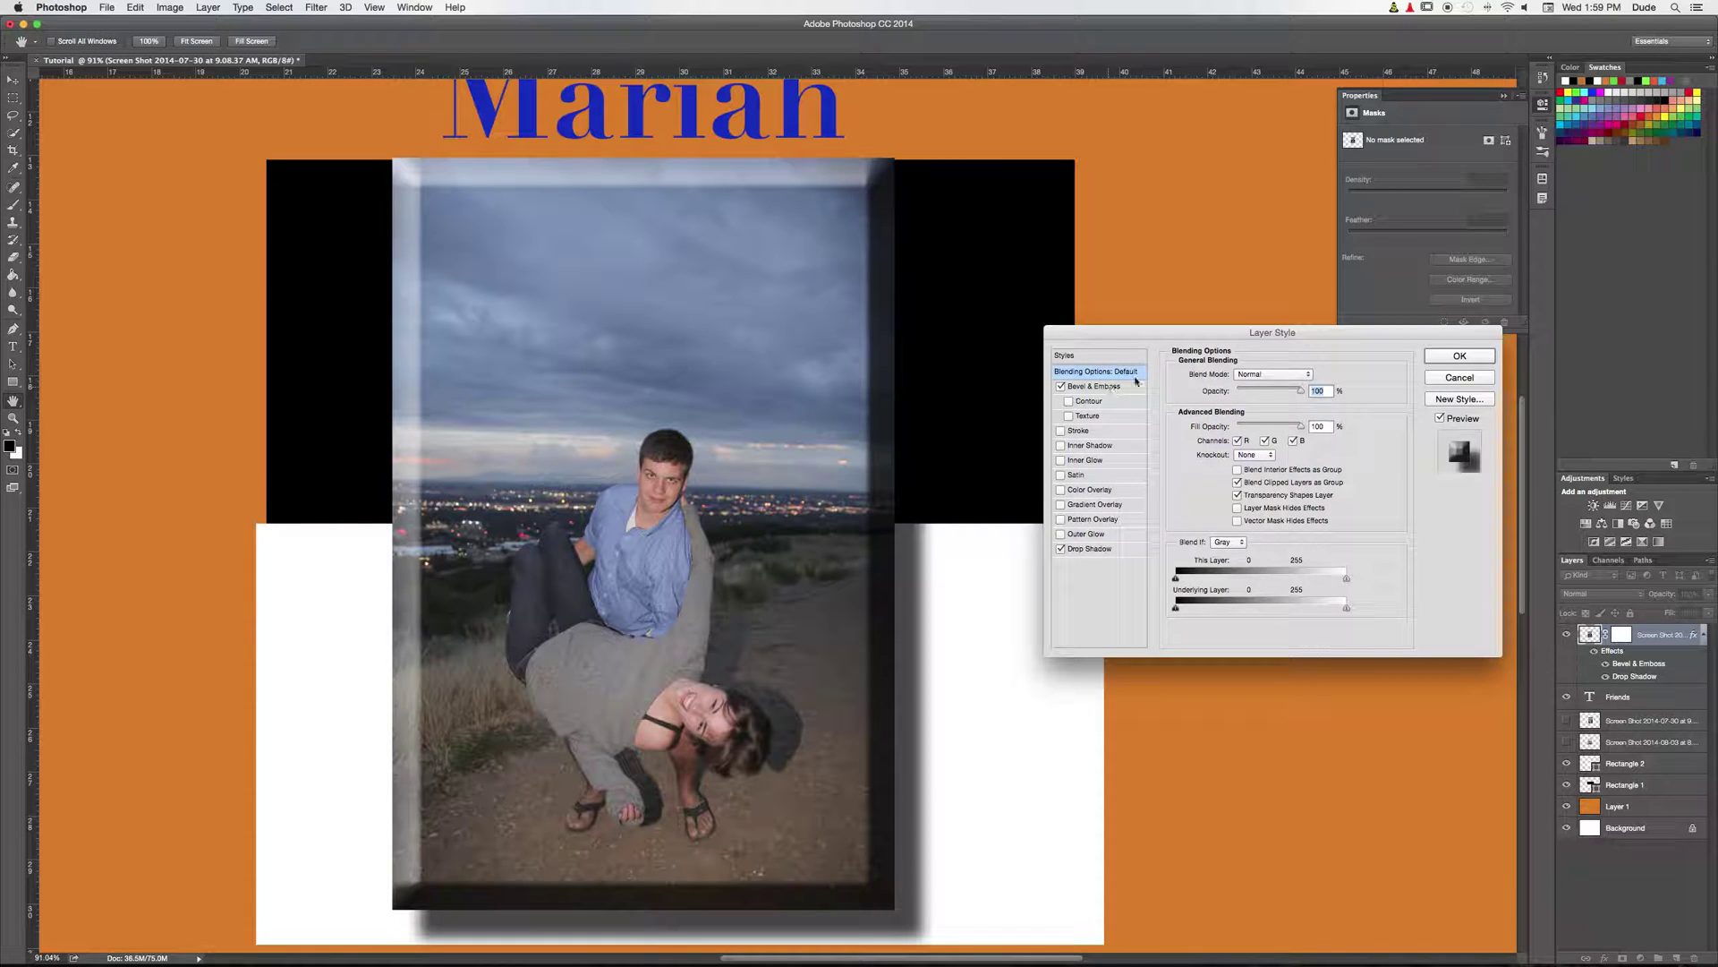
left_click(1255, 379)
left_click(1255, 405)
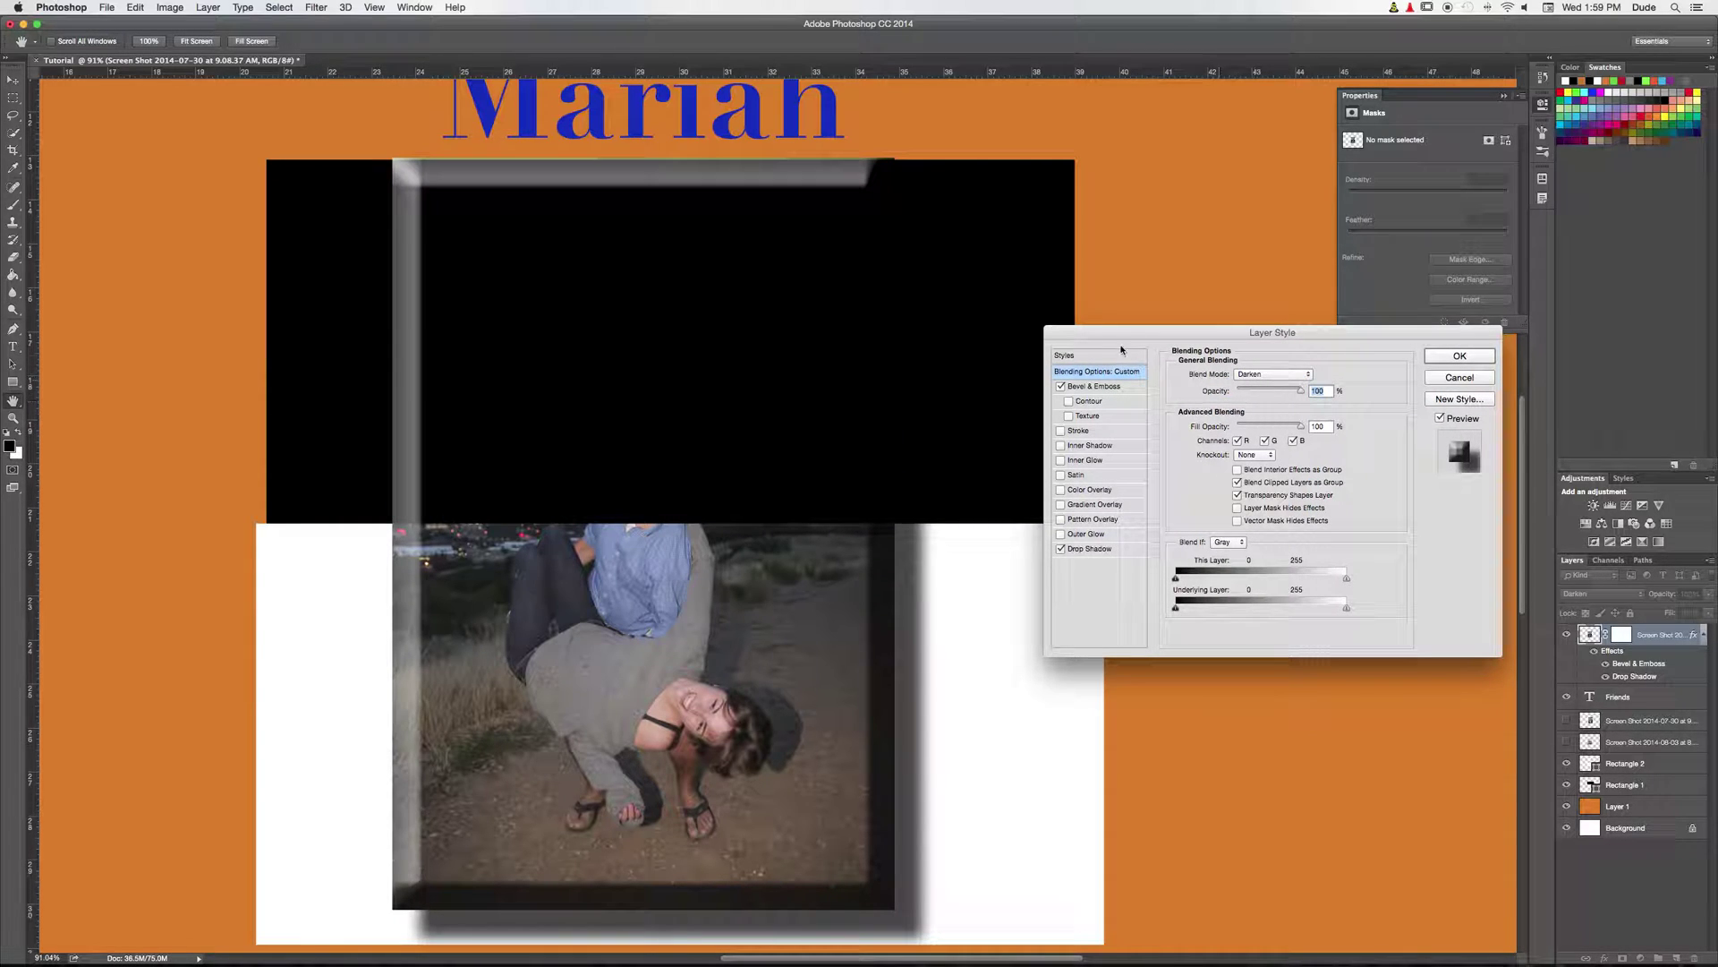
left_click(1274, 376)
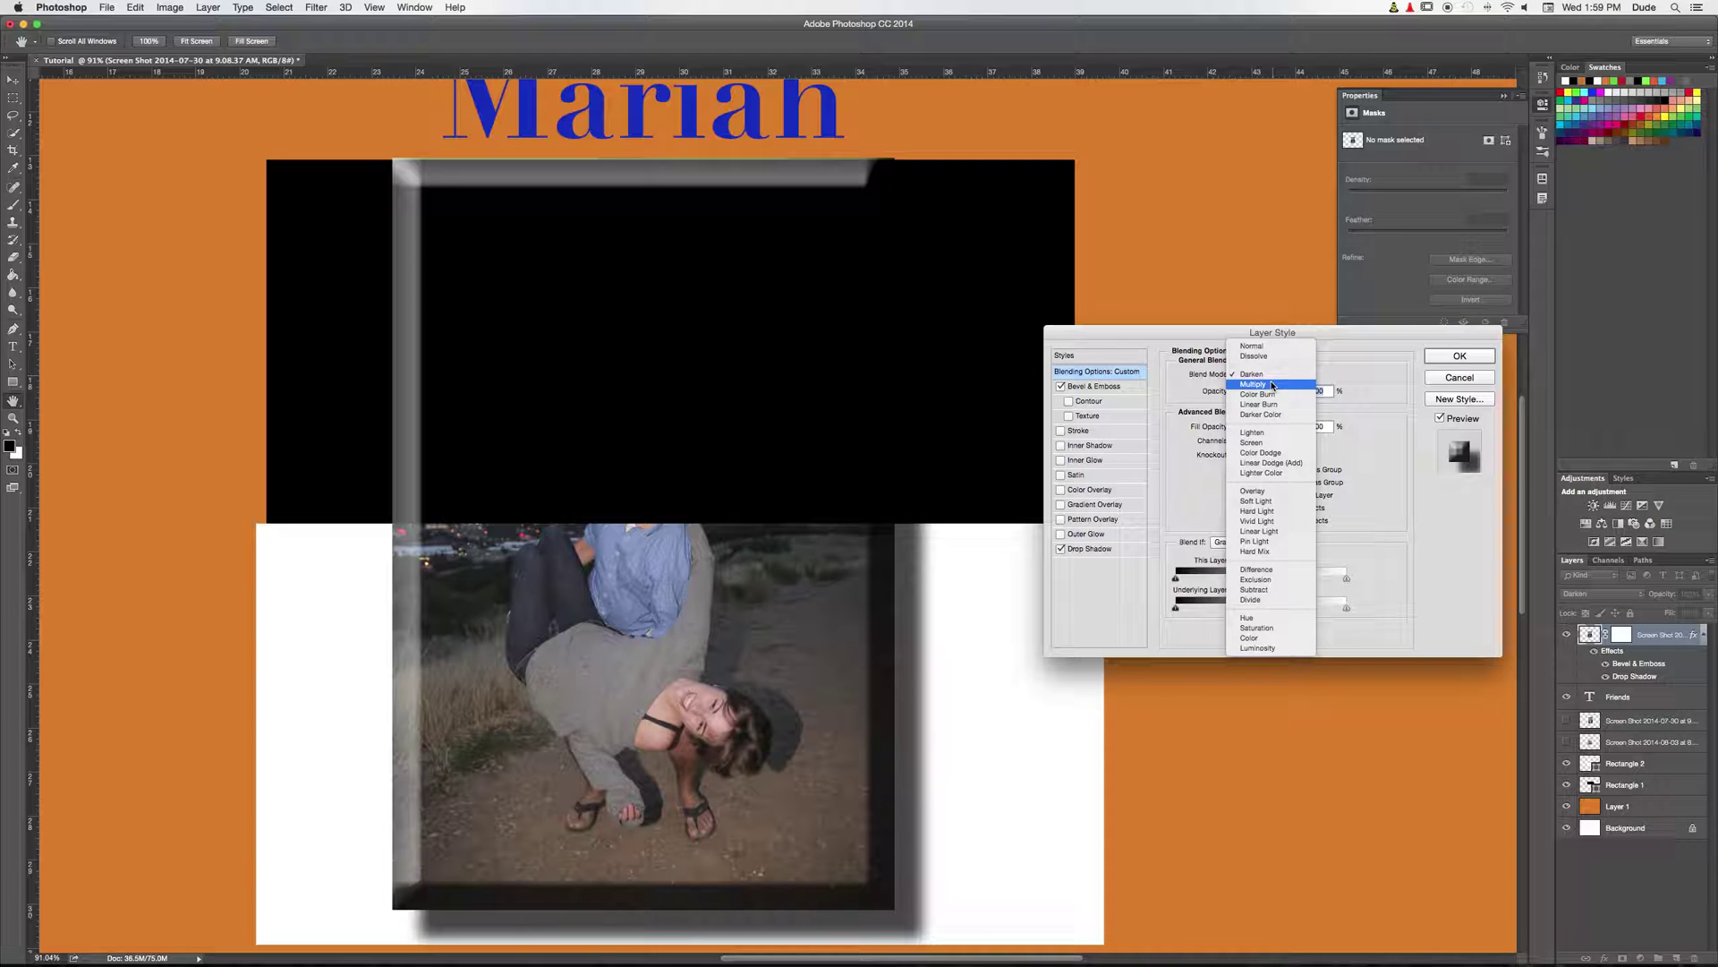
left_click(1270, 385)
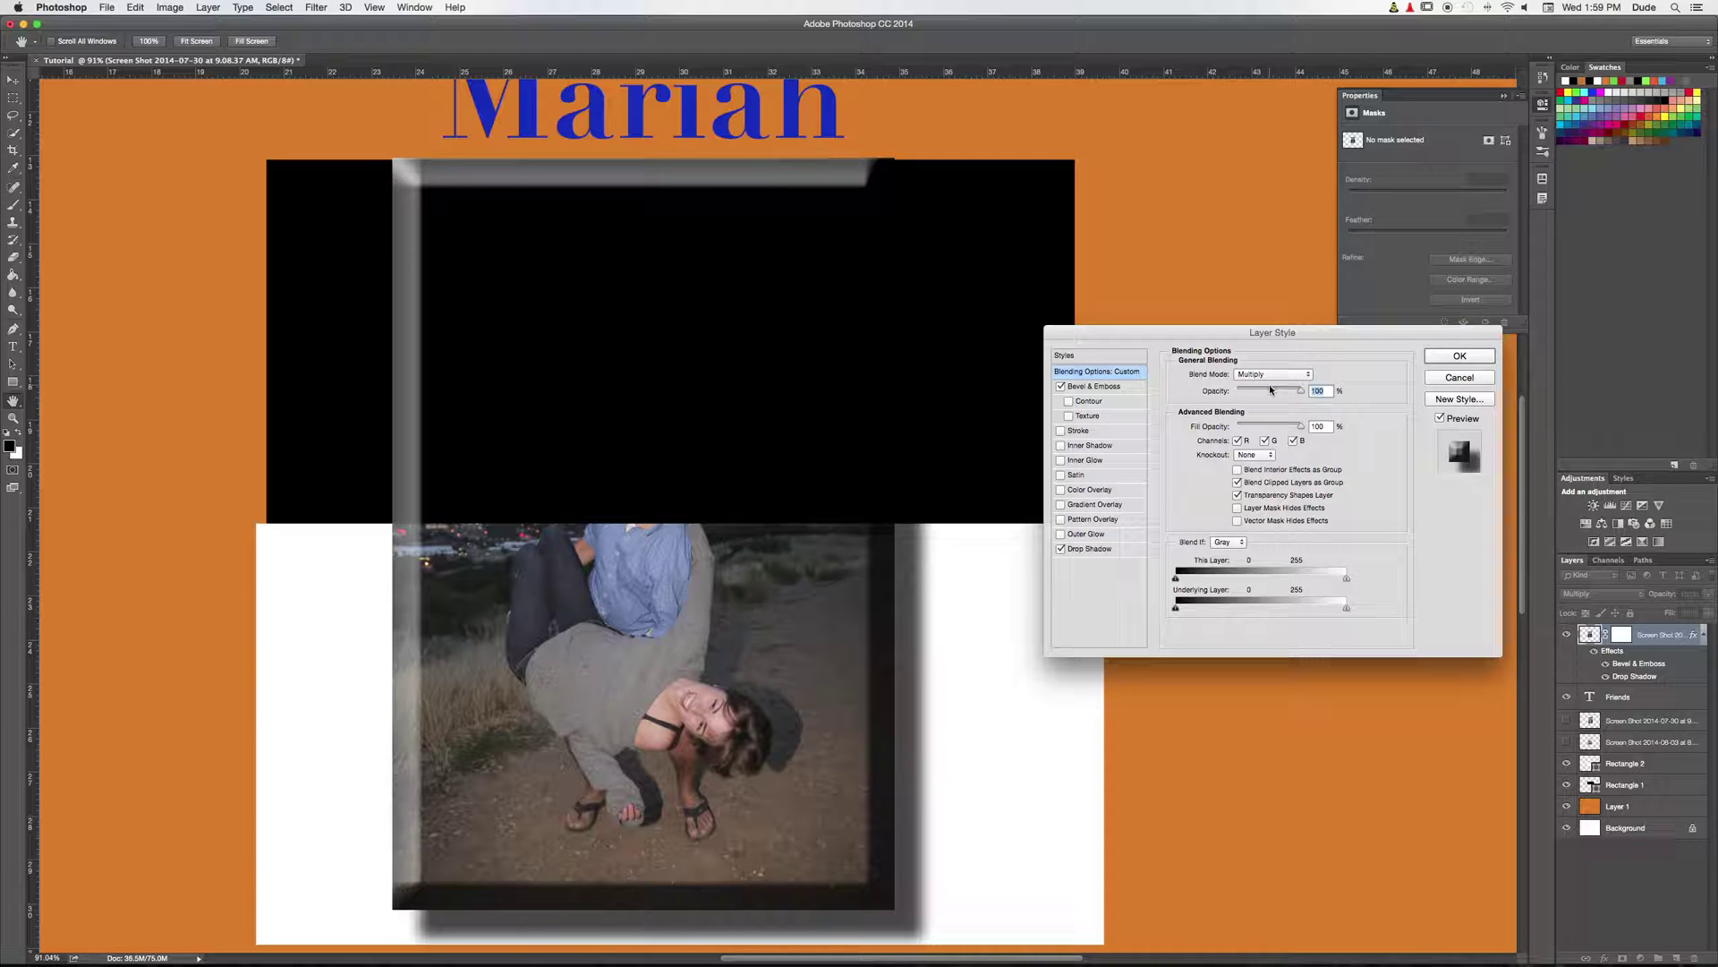
Step: Try the Color Burn, Lighten and Overlay blend modes on the photo layer and cancel the layer style changes
left_click(1271, 374)
left_click(1270, 385)
left_click(1267, 377)
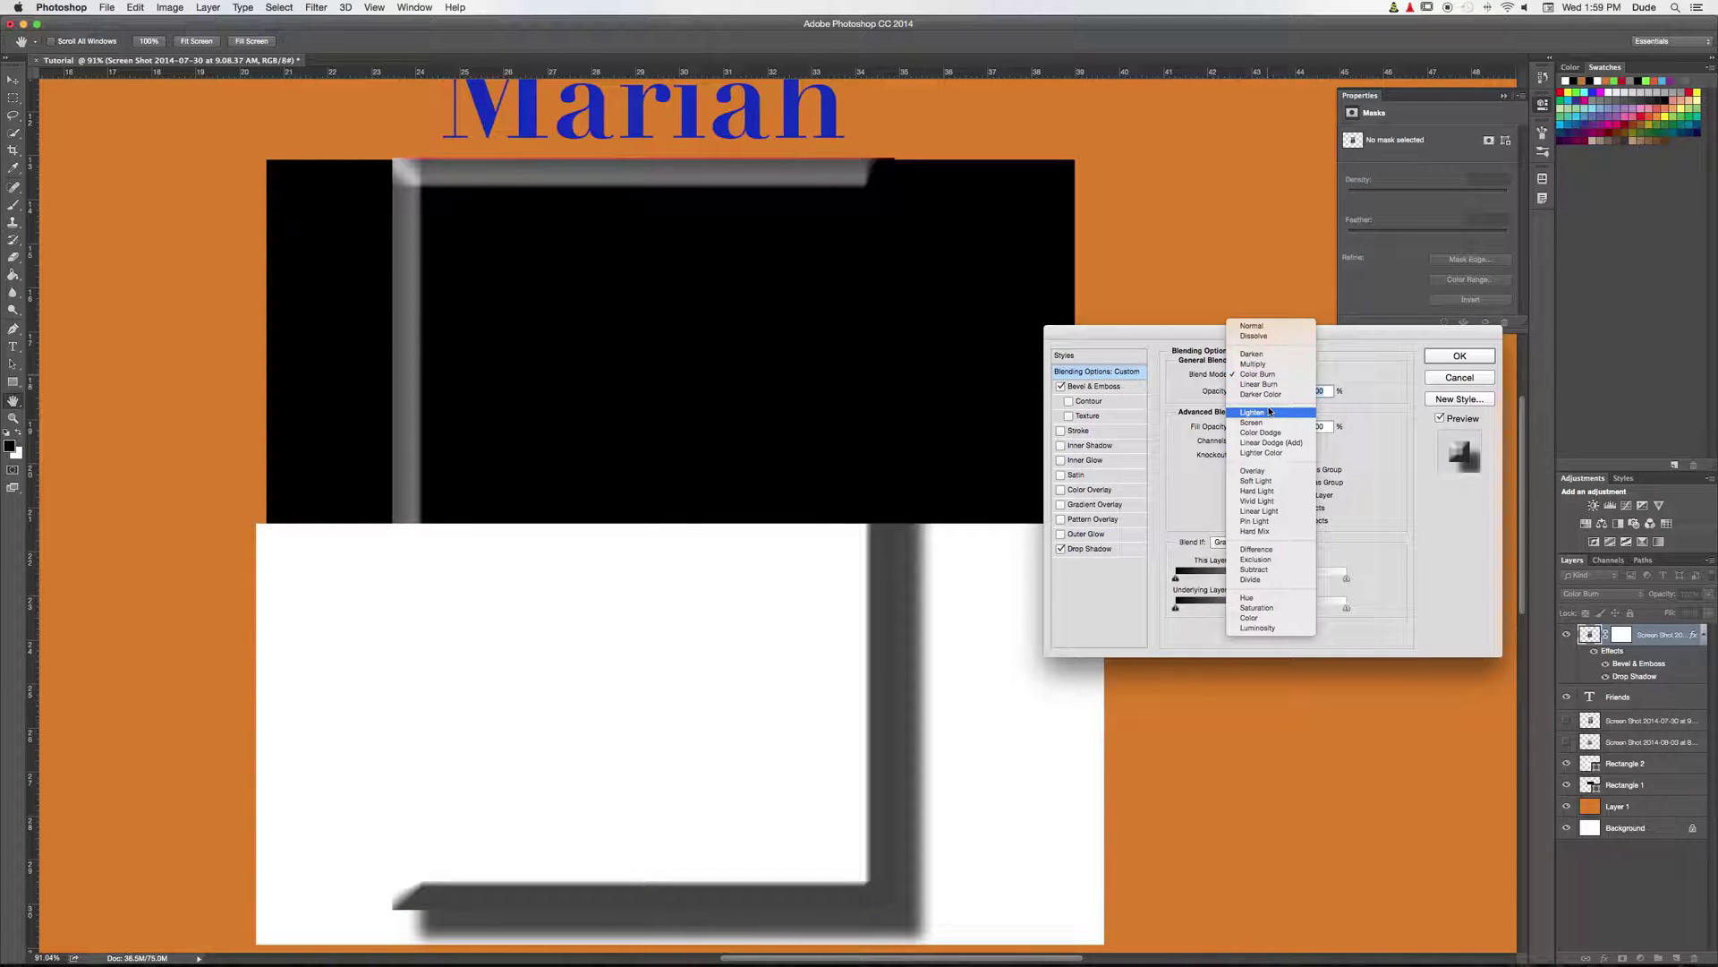
left_click(1270, 412)
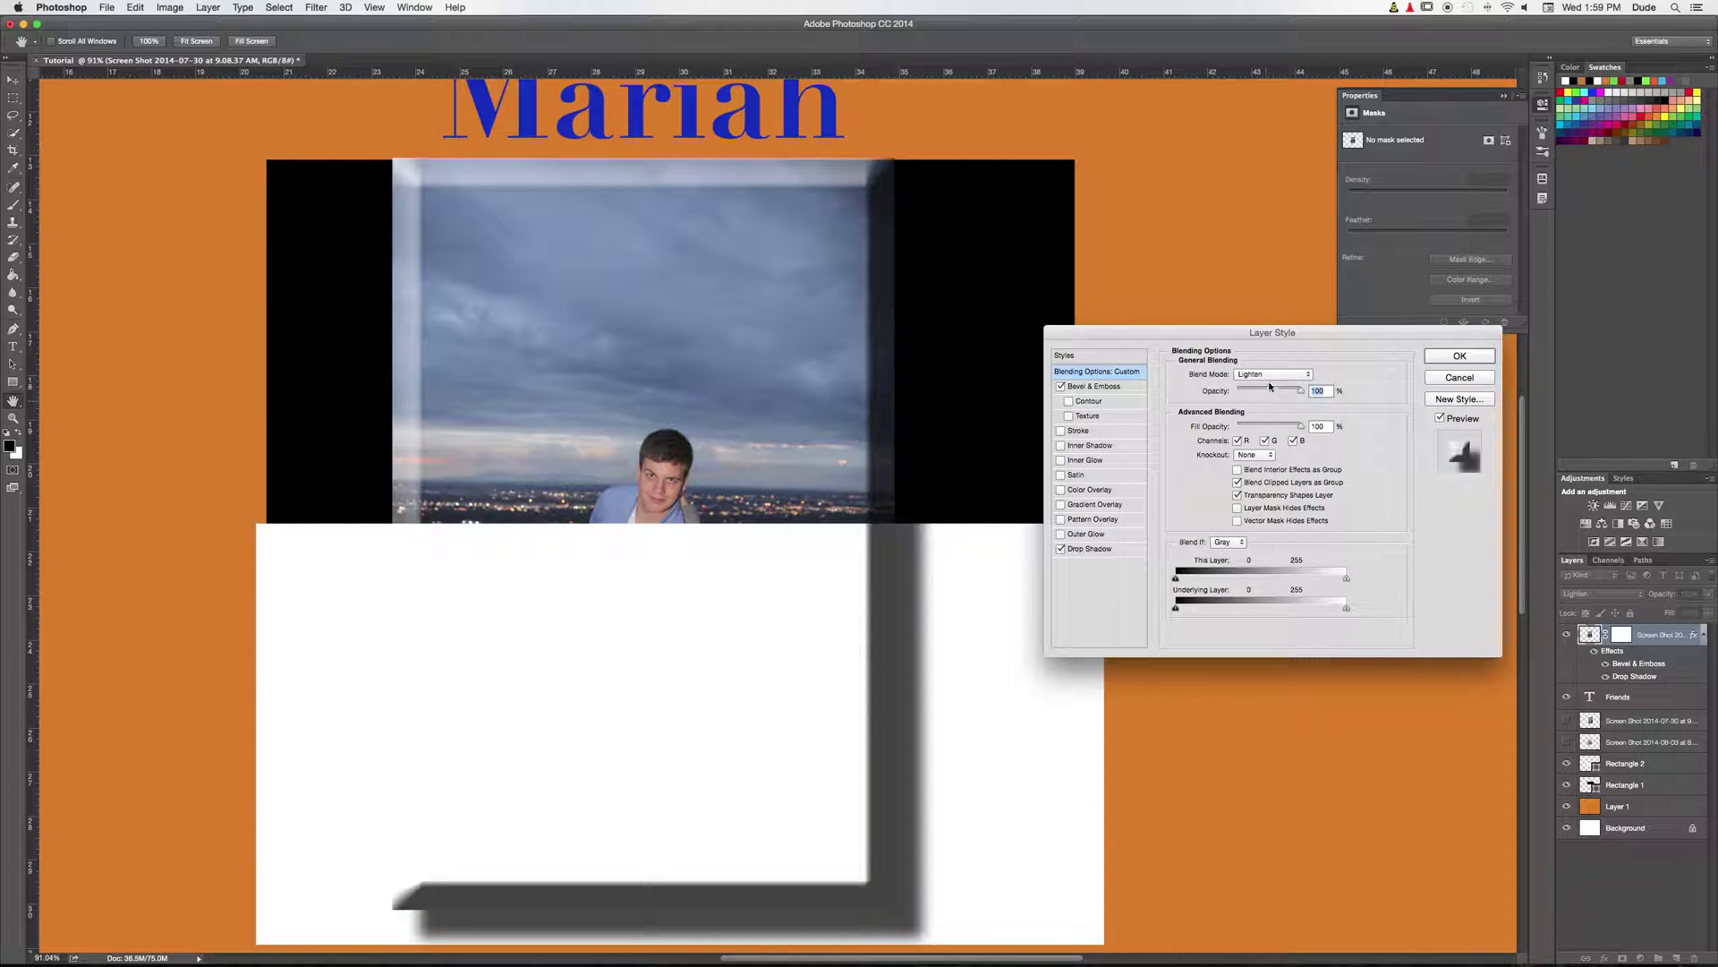
left_click(1270, 375)
left_click(1270, 436)
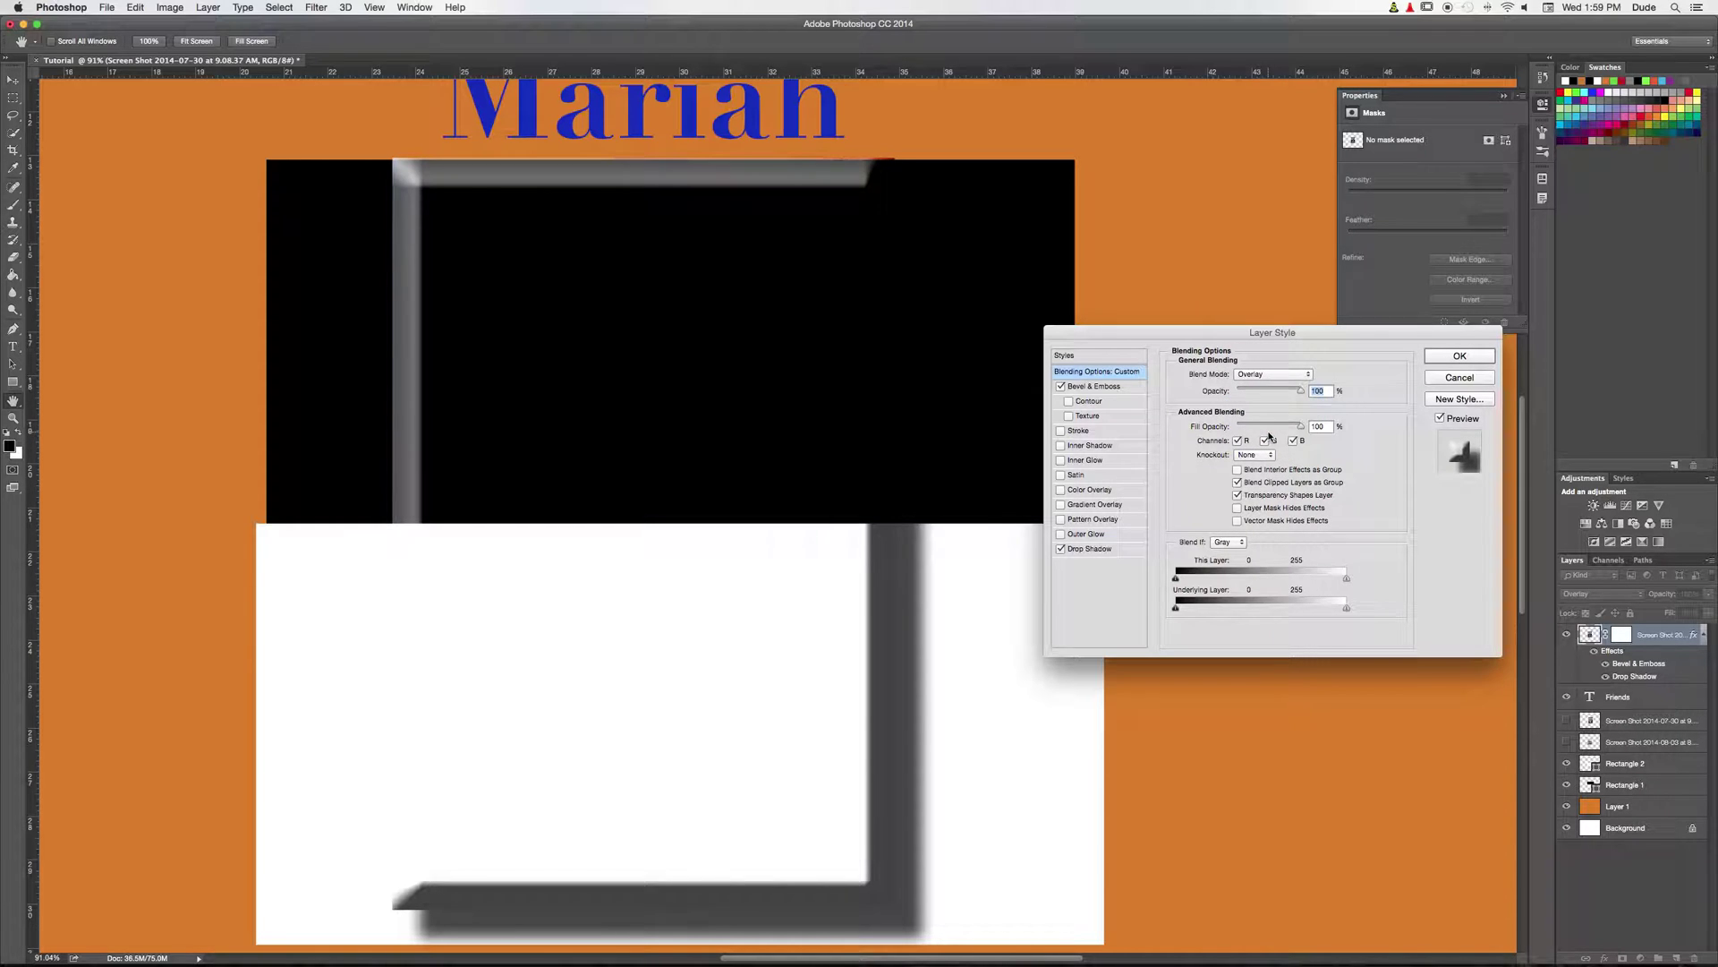
left_click(1458, 377)
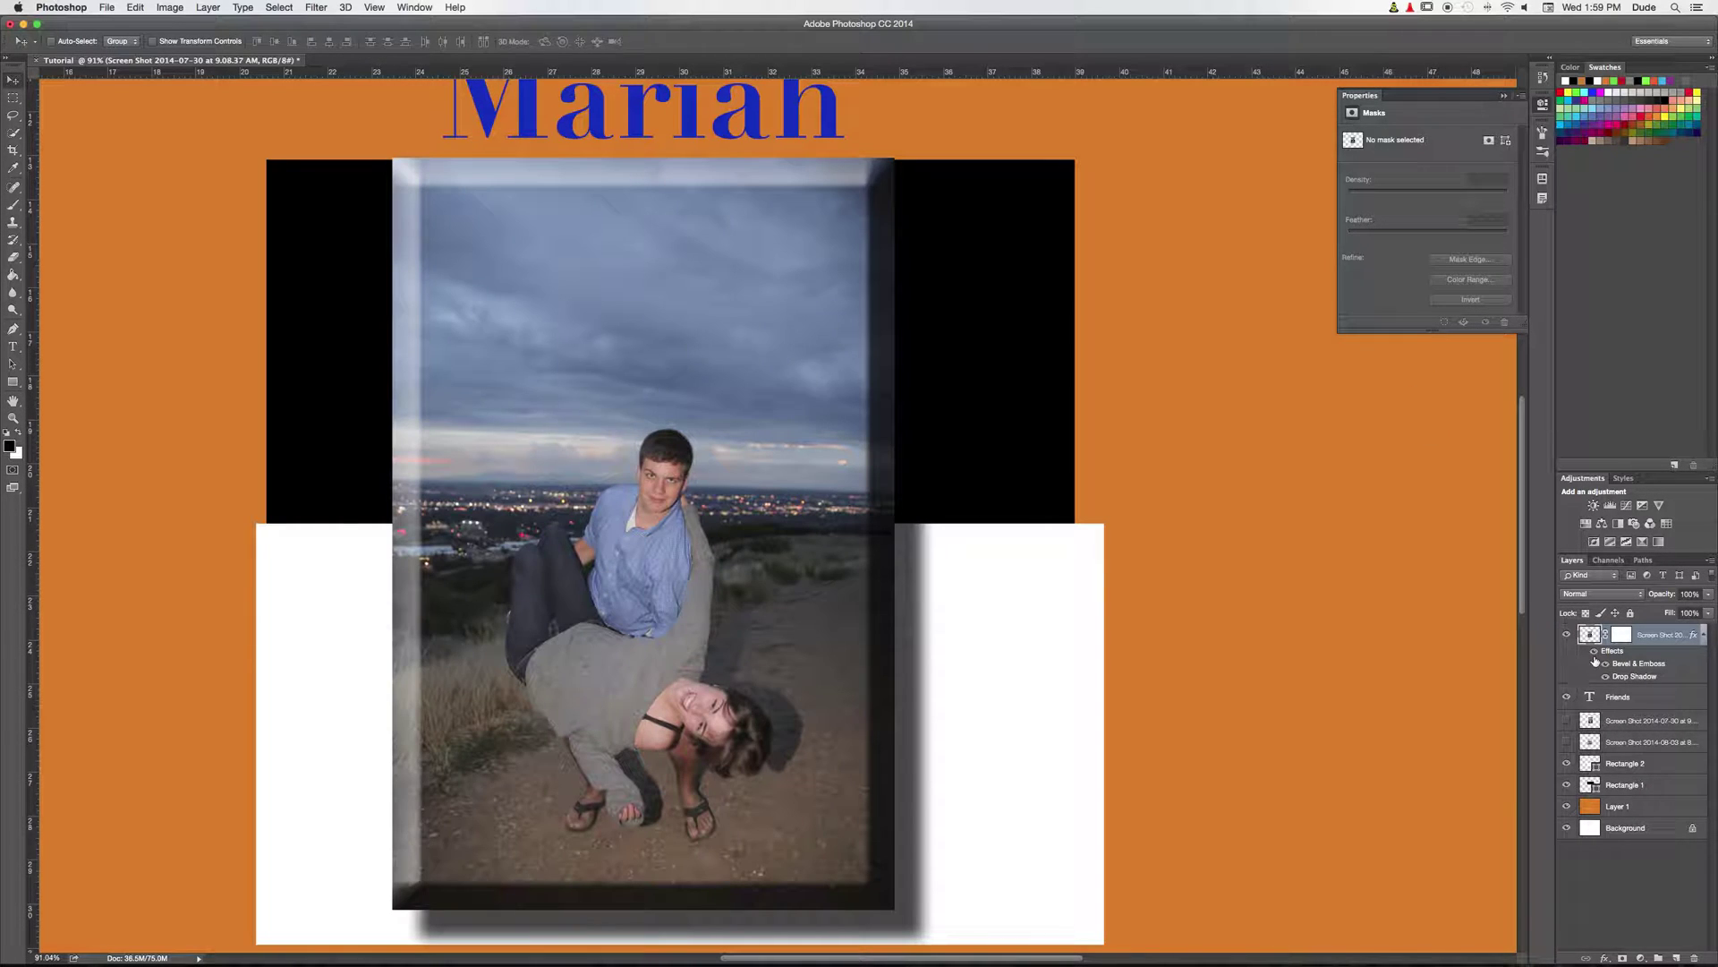
Step: Rasterize the two rectangle shape layers together and deselect them
left_click(1611, 767)
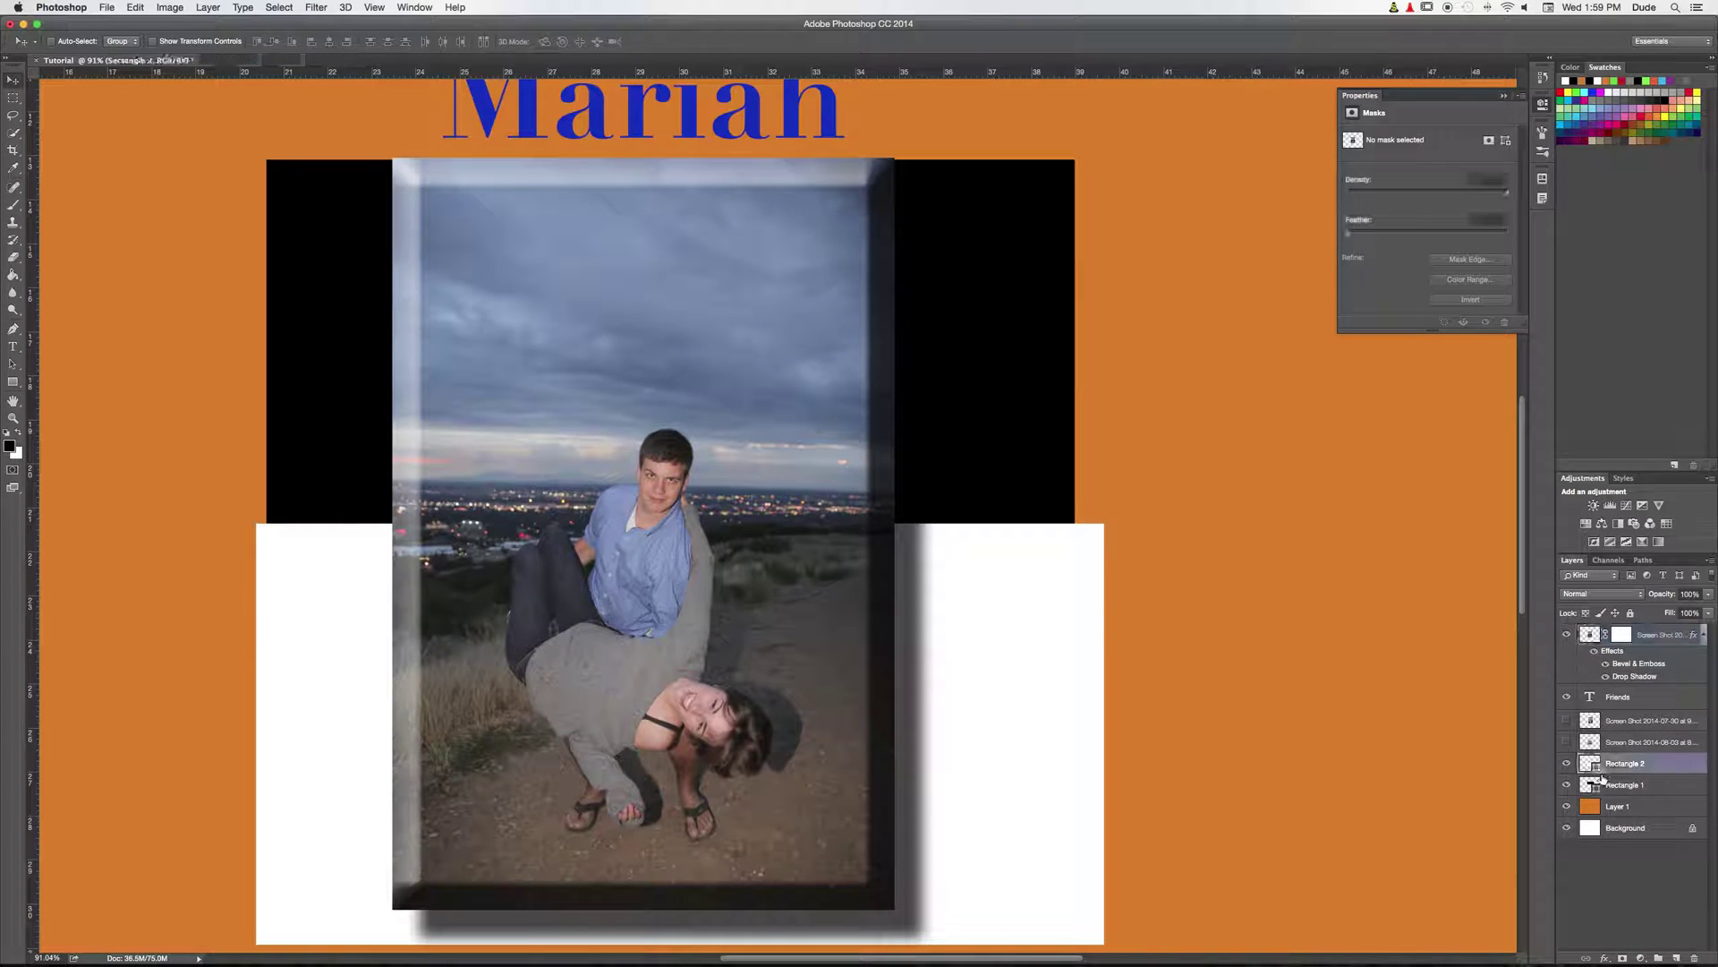
left_click(1601, 786, "shift")
right_click(1590, 766)
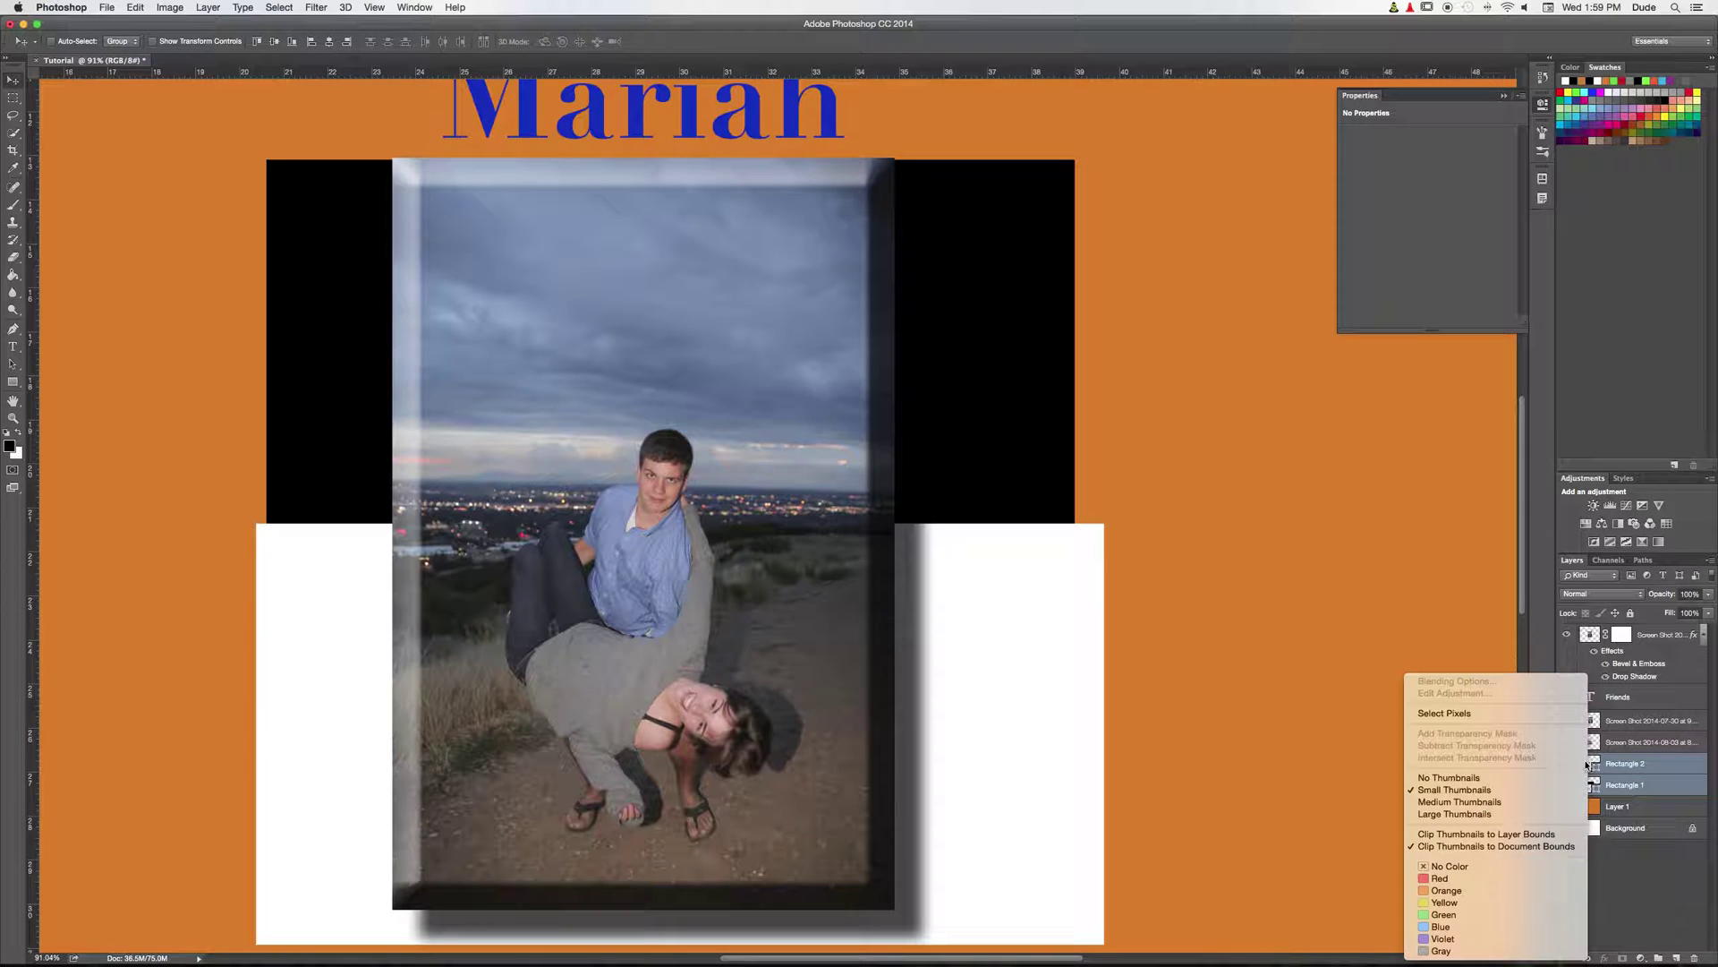
left_click(1649, 775)
right_click(1649, 775)
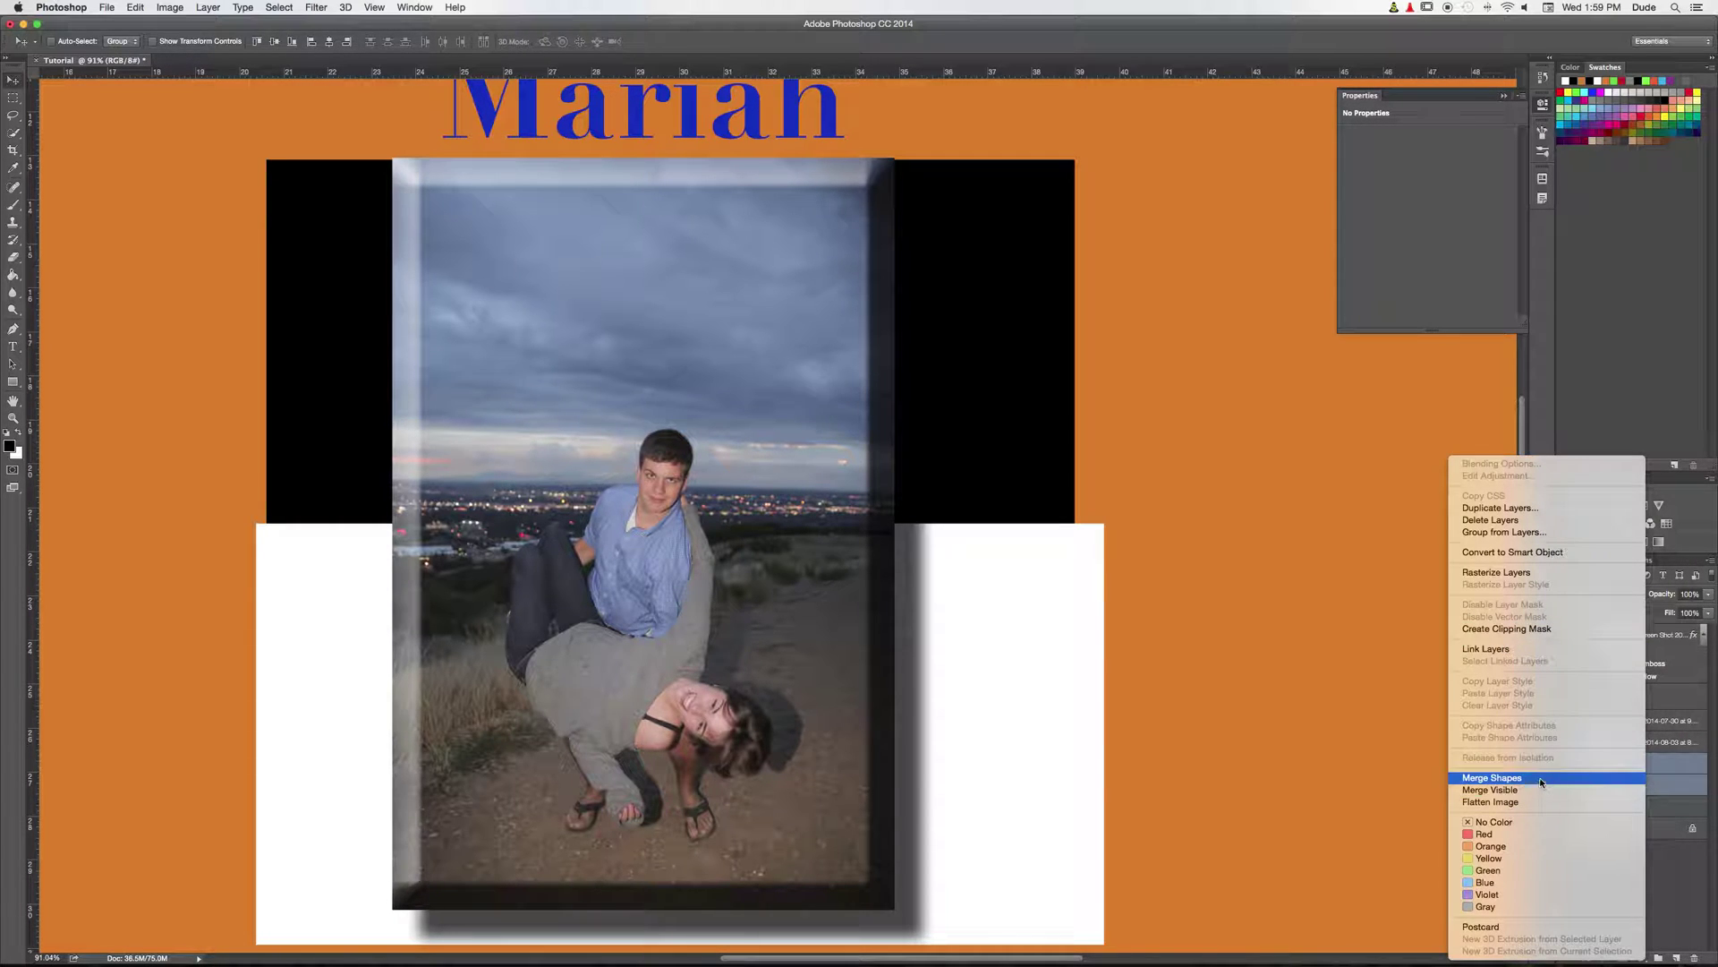
left_click(1517, 573)
left_click(1620, 870)
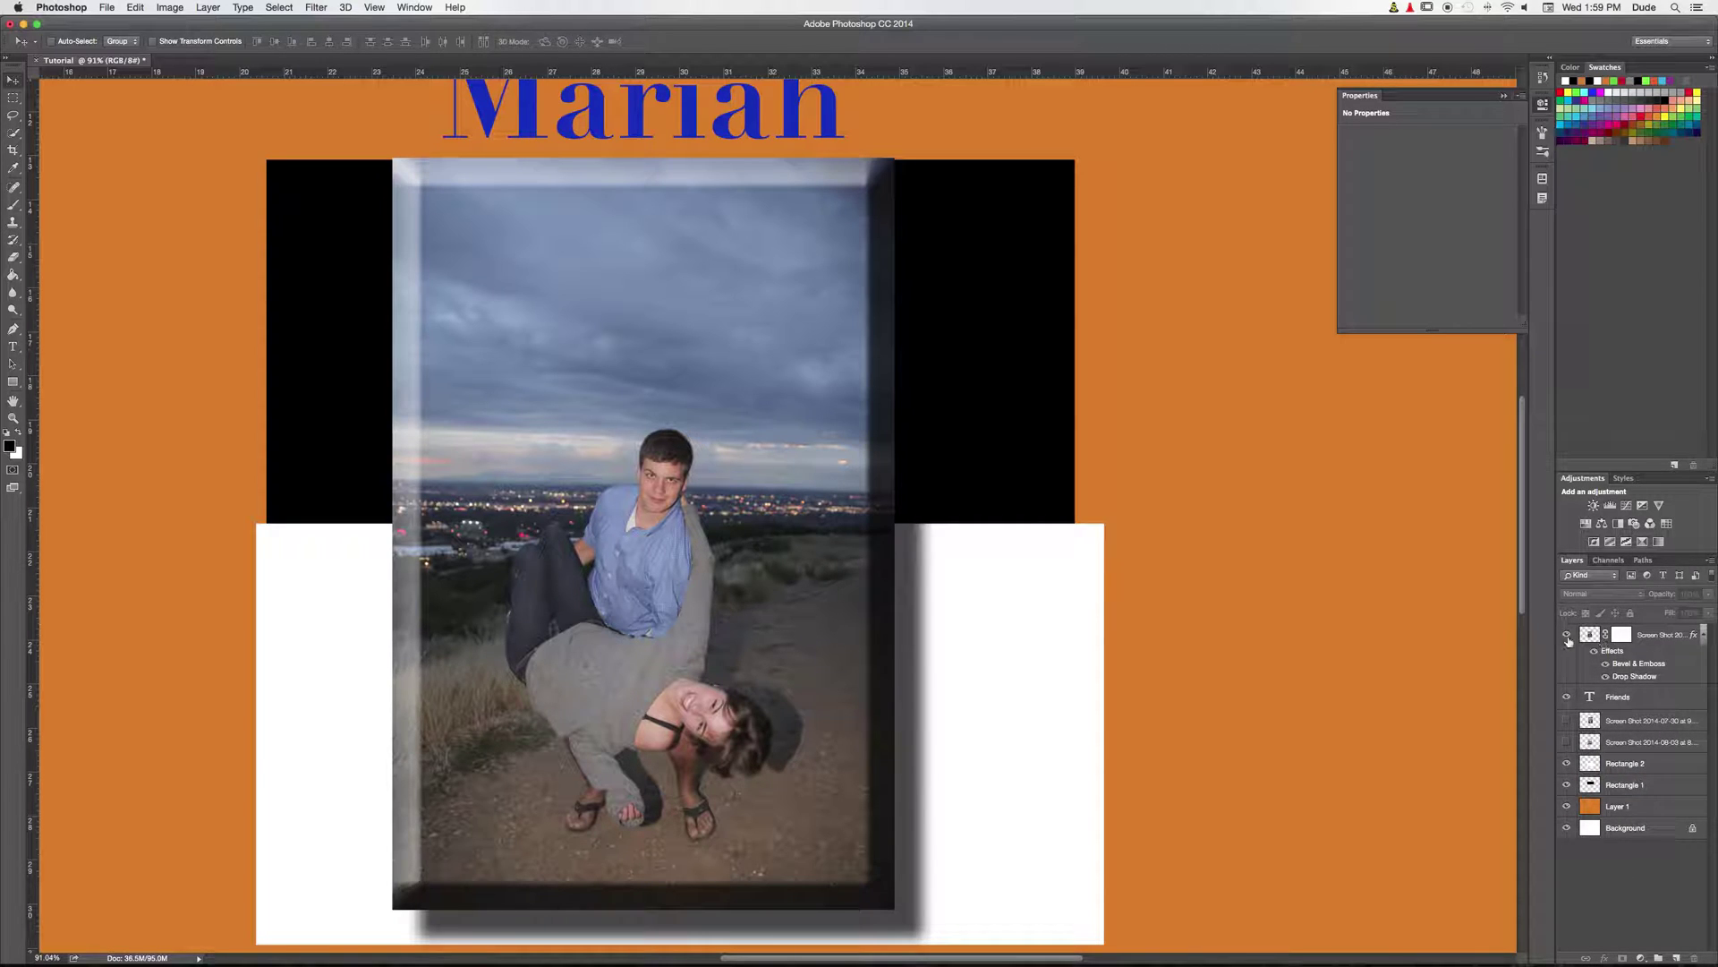
Step: Try the Darken and Overlay blend modes on the photo layer, return it to Normal and cancel the layer style changes
right_click(1644, 637)
left_click(1545, 463)
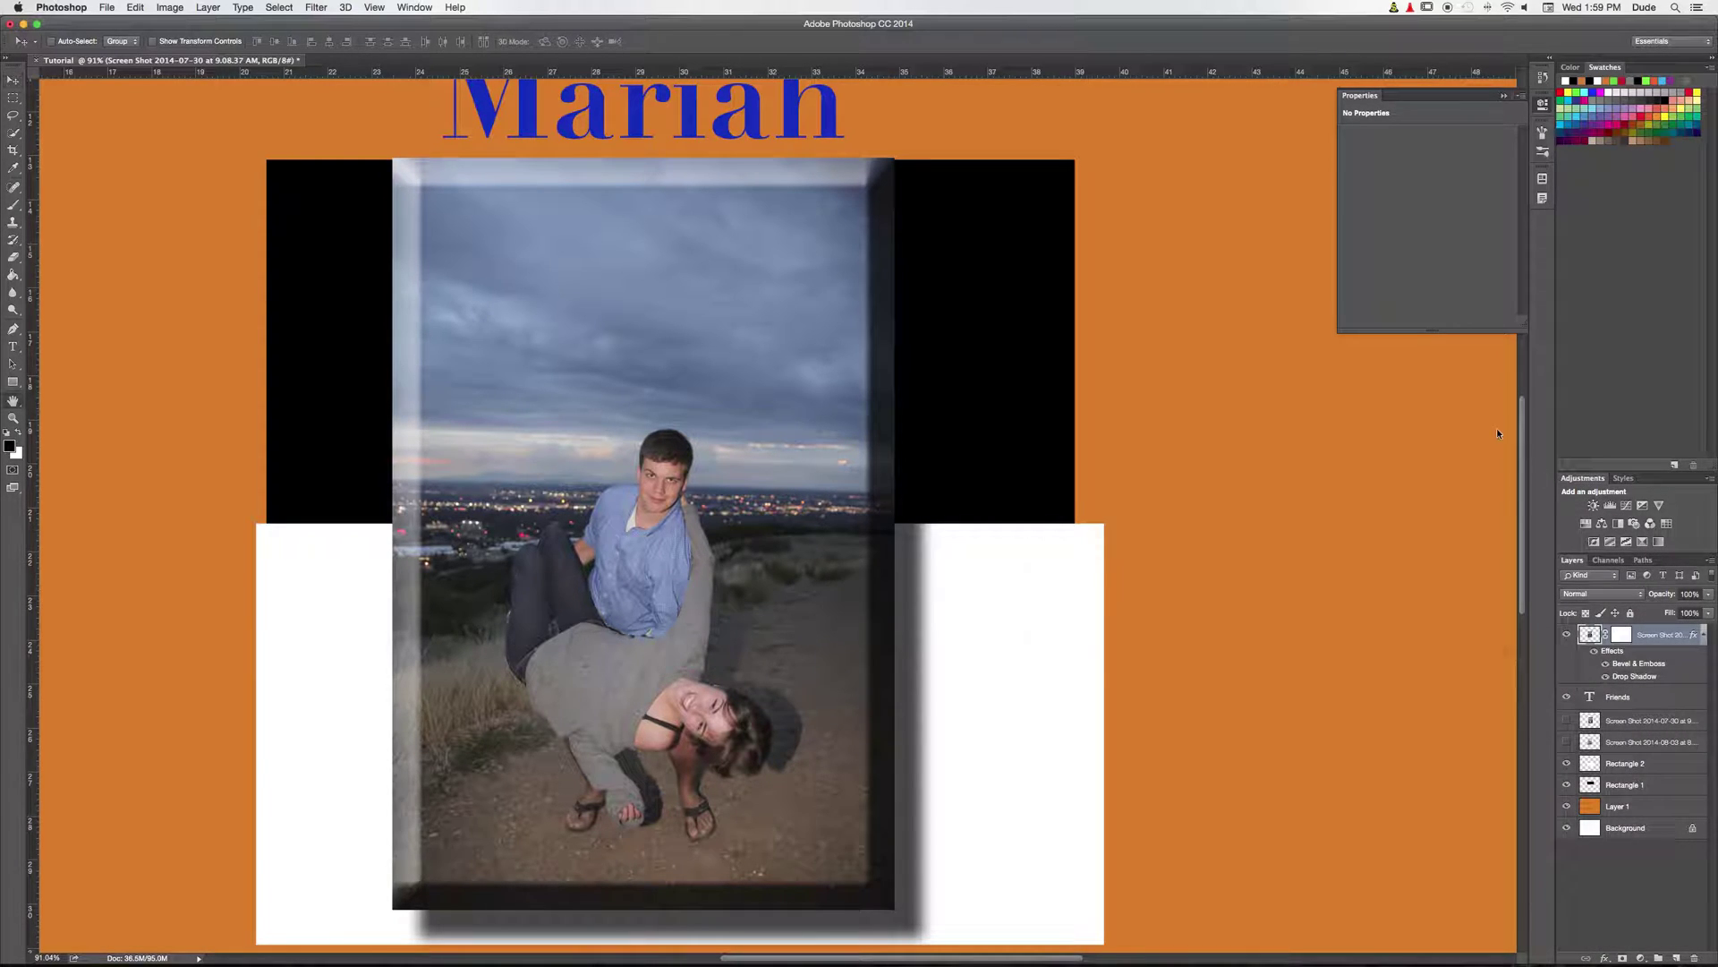
left_click(1256, 376)
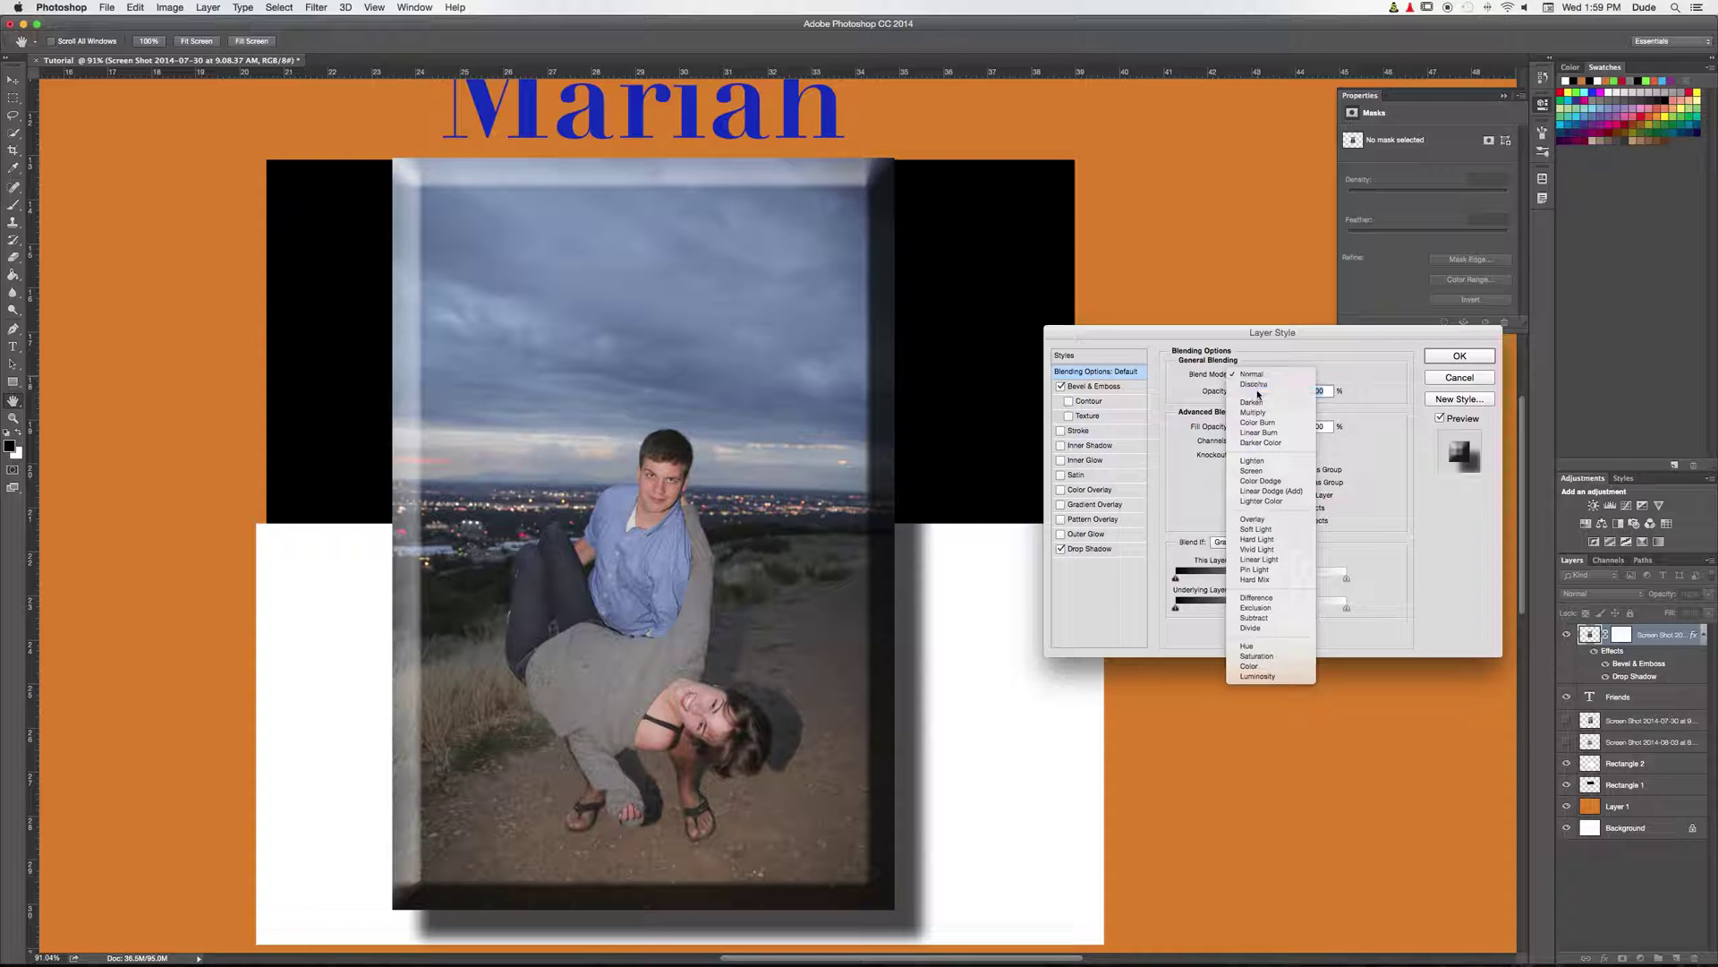
left_click(1260, 395)
left_click(1259, 374)
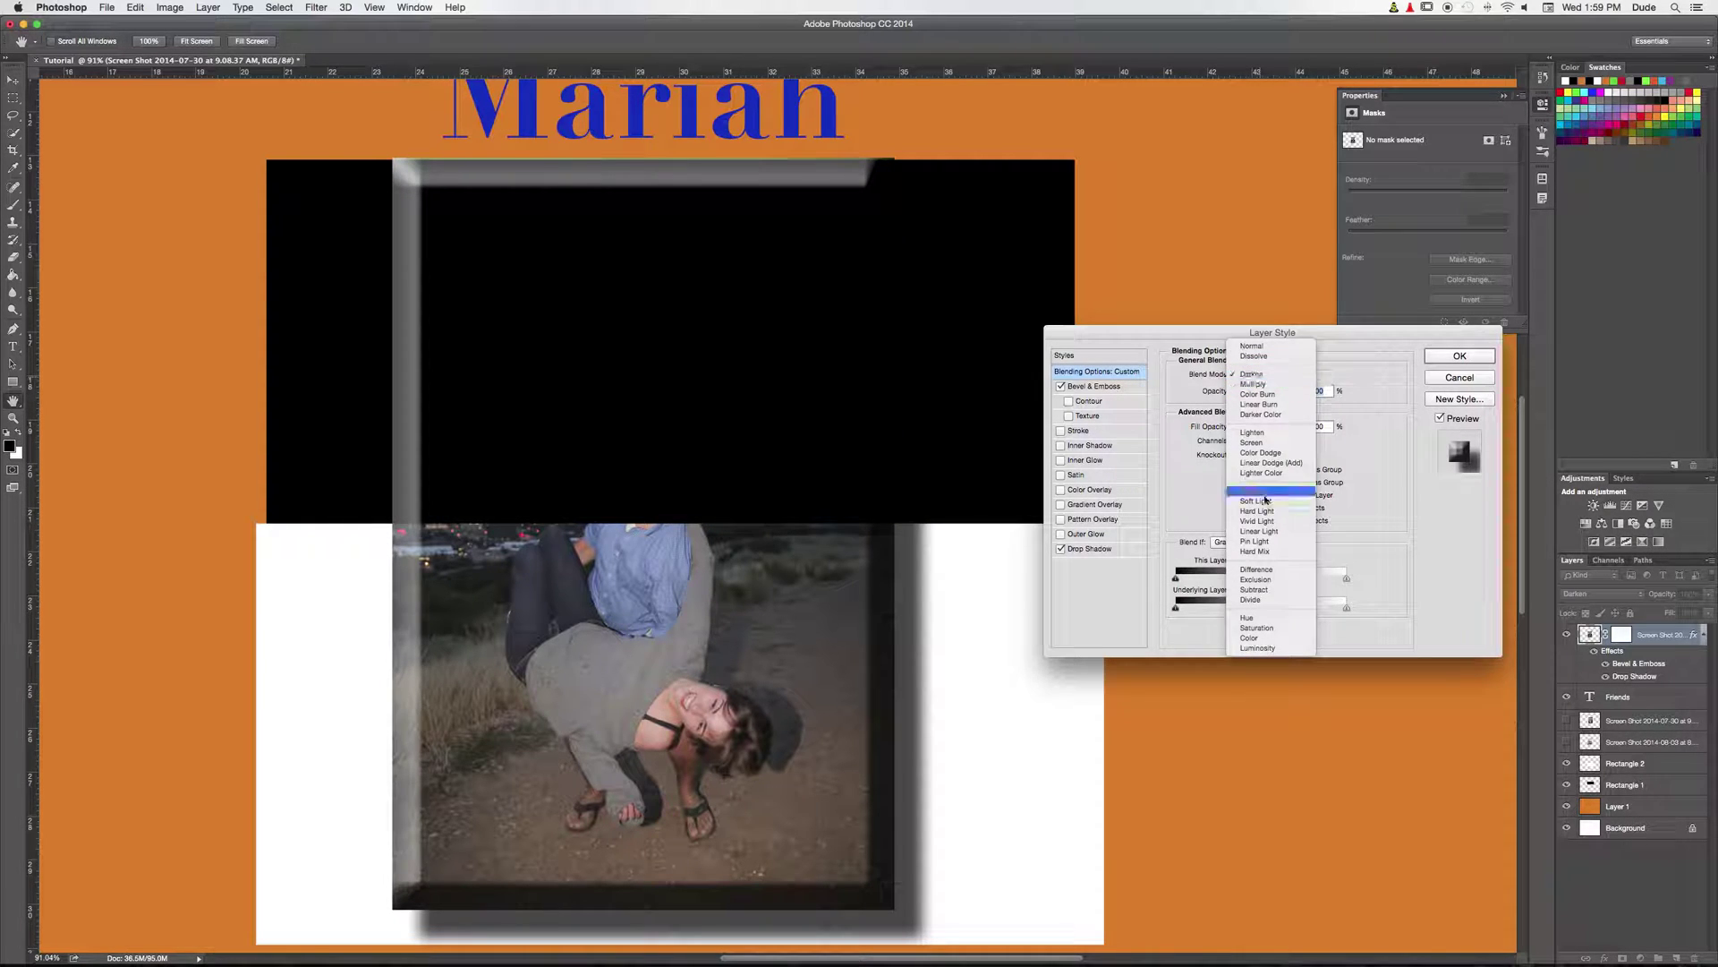
left_click(1243, 495)
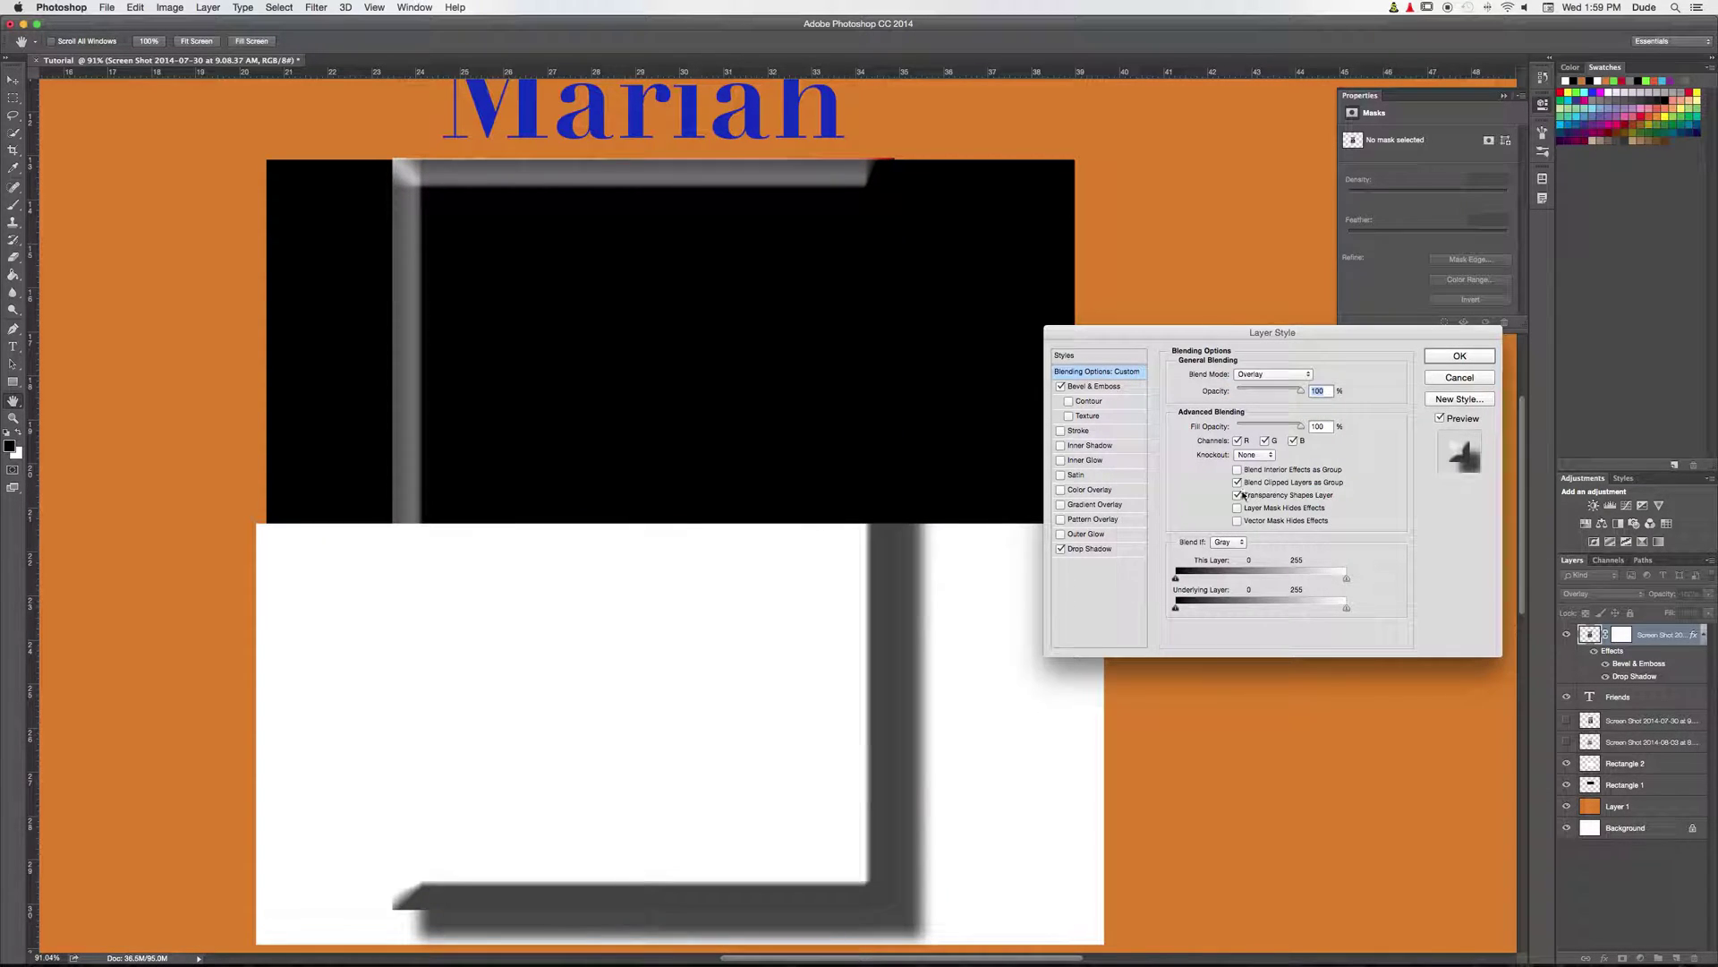
left_click(1262, 374)
left_click(1278, 405)
left_click(1267, 375)
left_click(1264, 200)
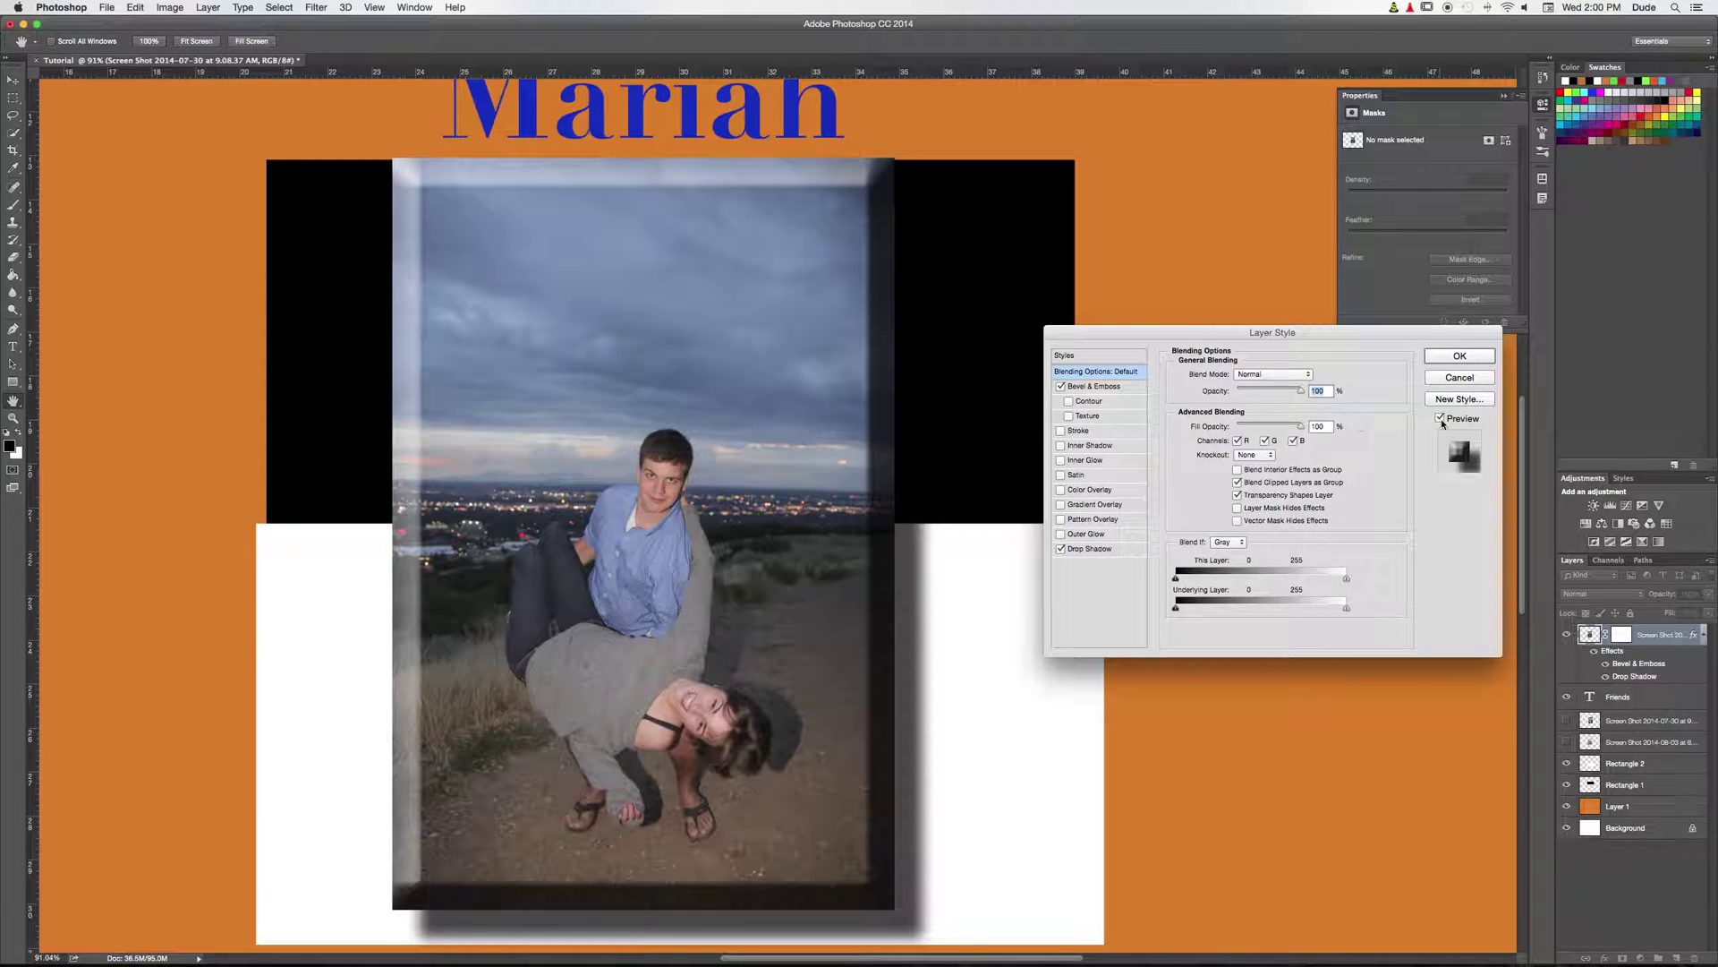
left_click(1450, 375)
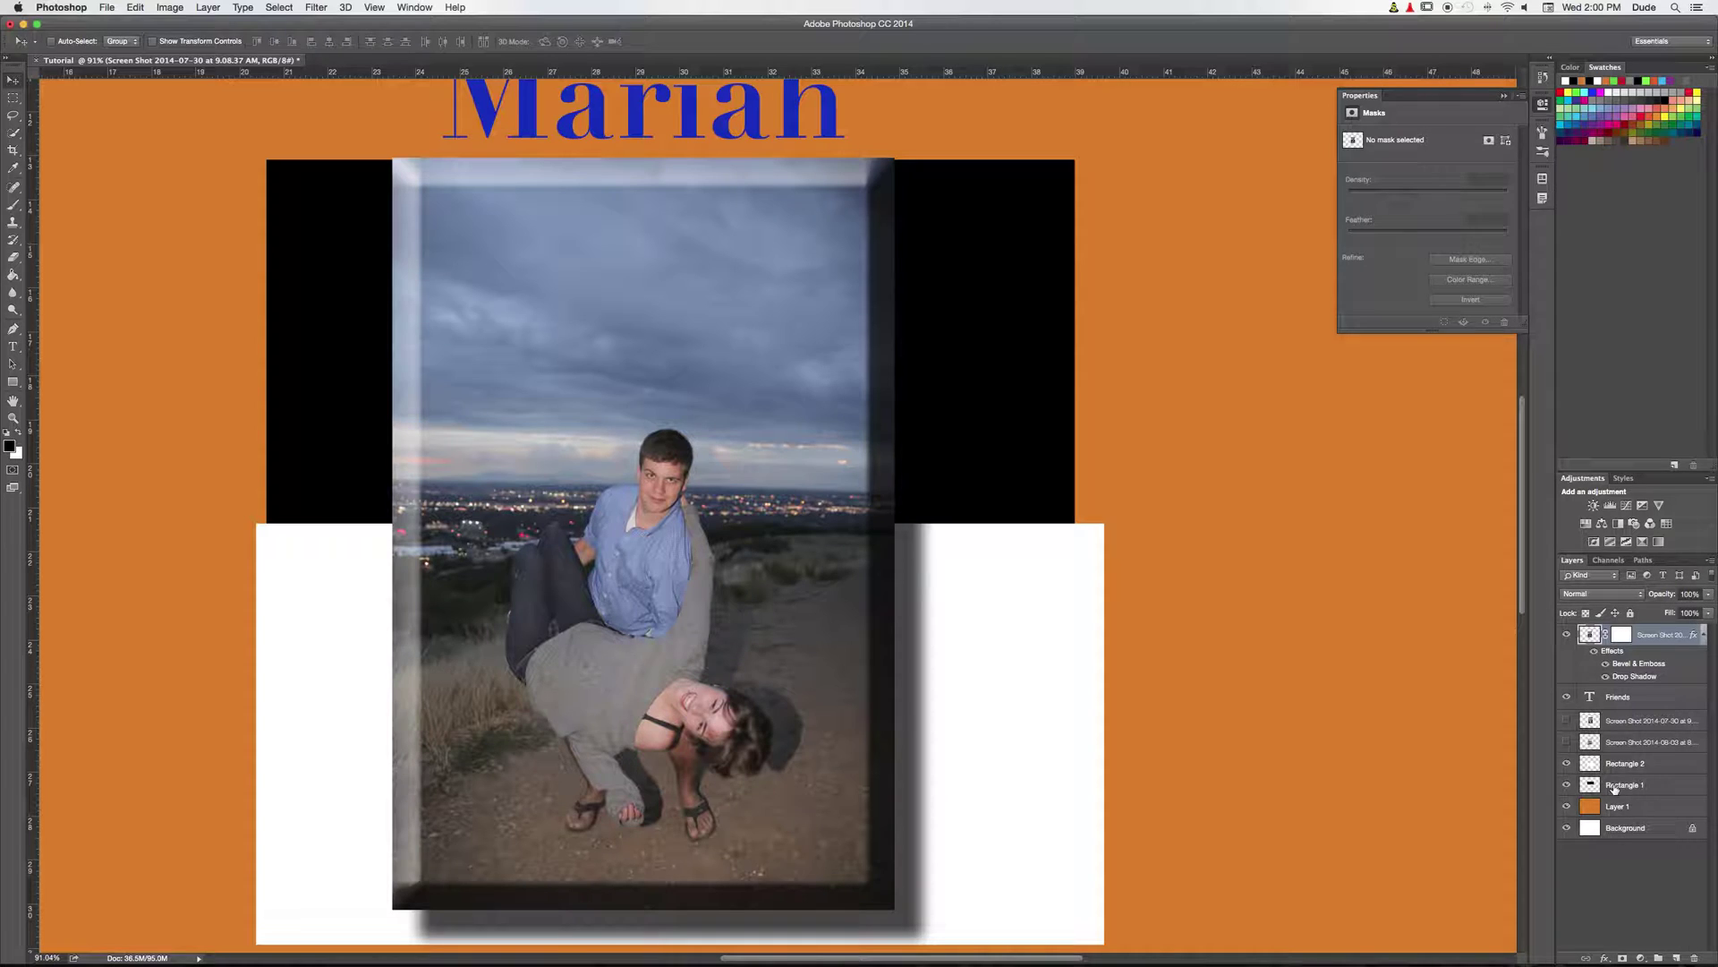
Step: Recolor the black upper rectangle with a dark red (a00000) foreground color using the Paint Bucket
left_click(1614, 785)
left_click(12, 275)
left_click(9, 448)
mouse_move(561, 365)
left_mouse_down()
mouse_move(660, 342)
mouse_move(673, 355)
left_mouse_up()
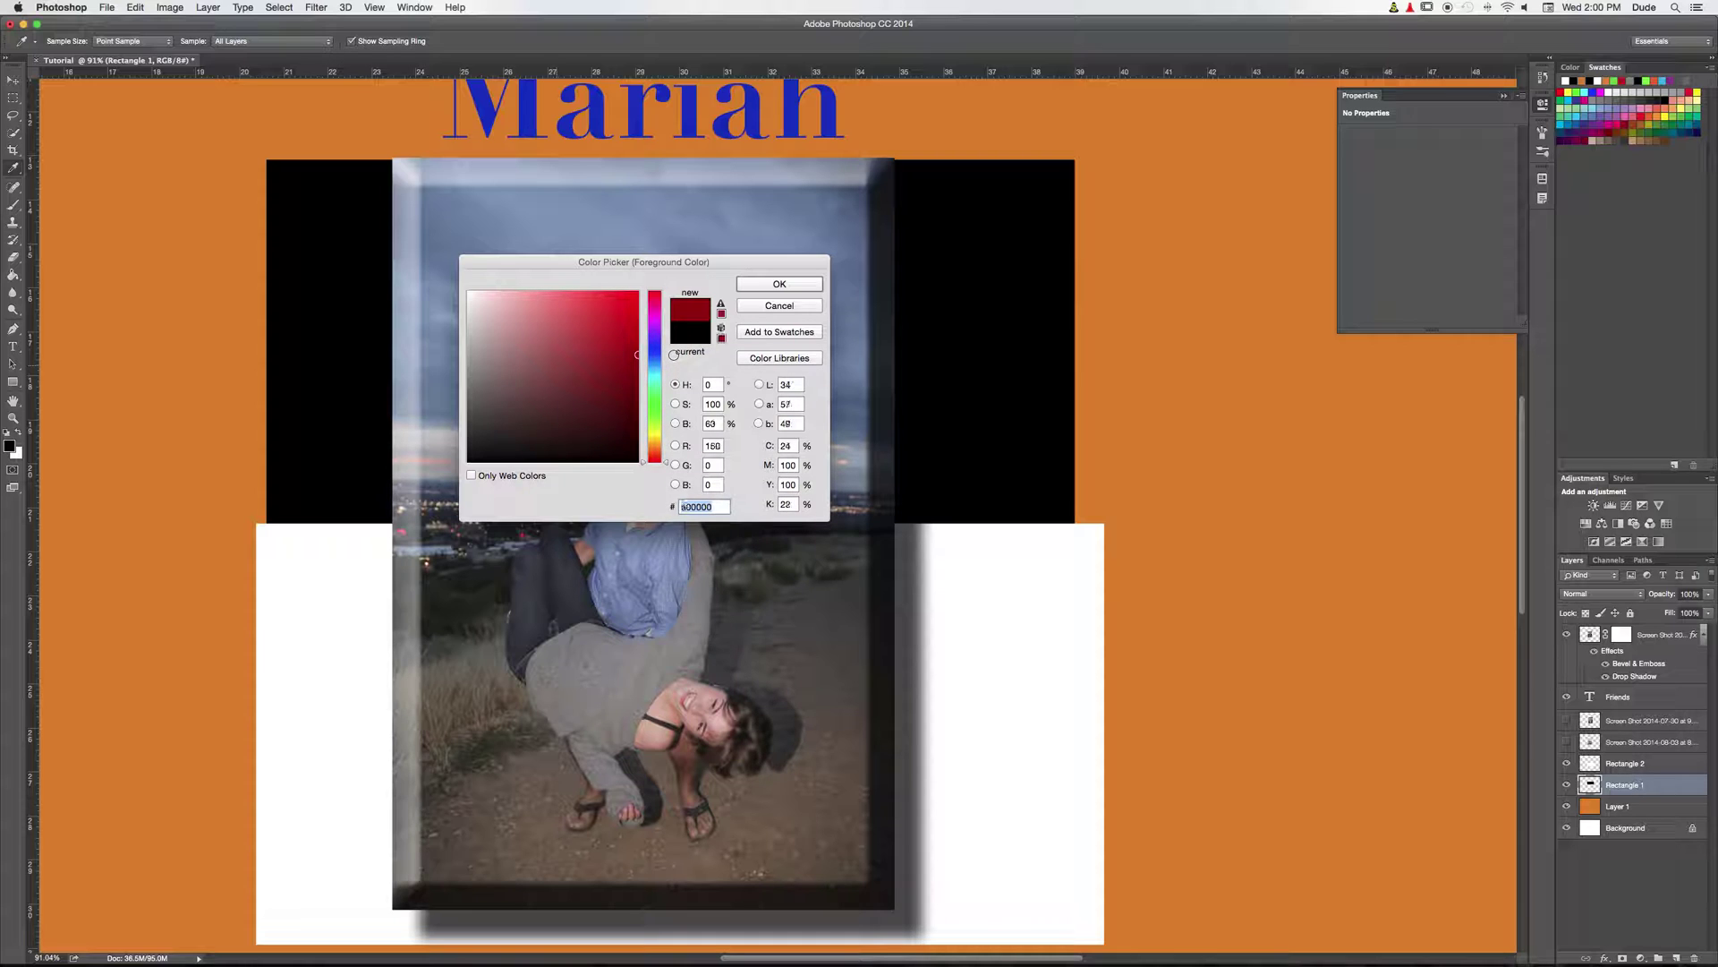
left_click(796, 285)
left_click(1010, 429)
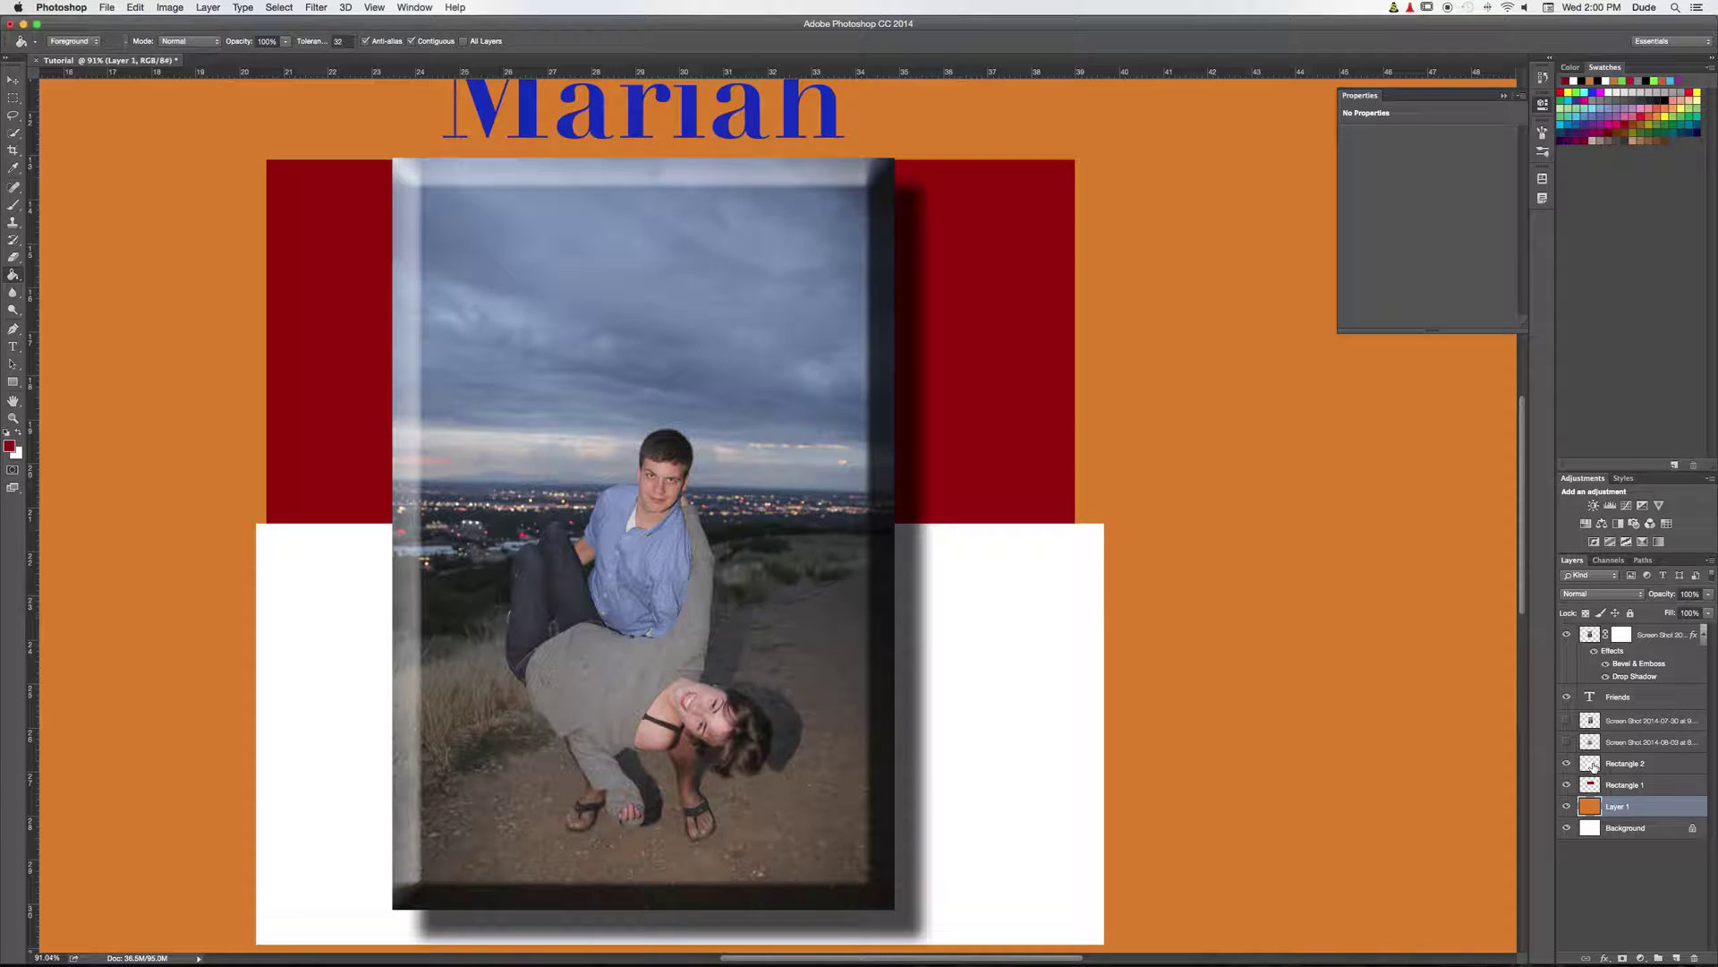
Step: Recolor the white lower rectangle on its own layer with a light cyan blue foreground color
left_click(1592, 766)
left_click(10, 445)
left_click_drag(656, 345, 658, 374)
left_click(614, 351)
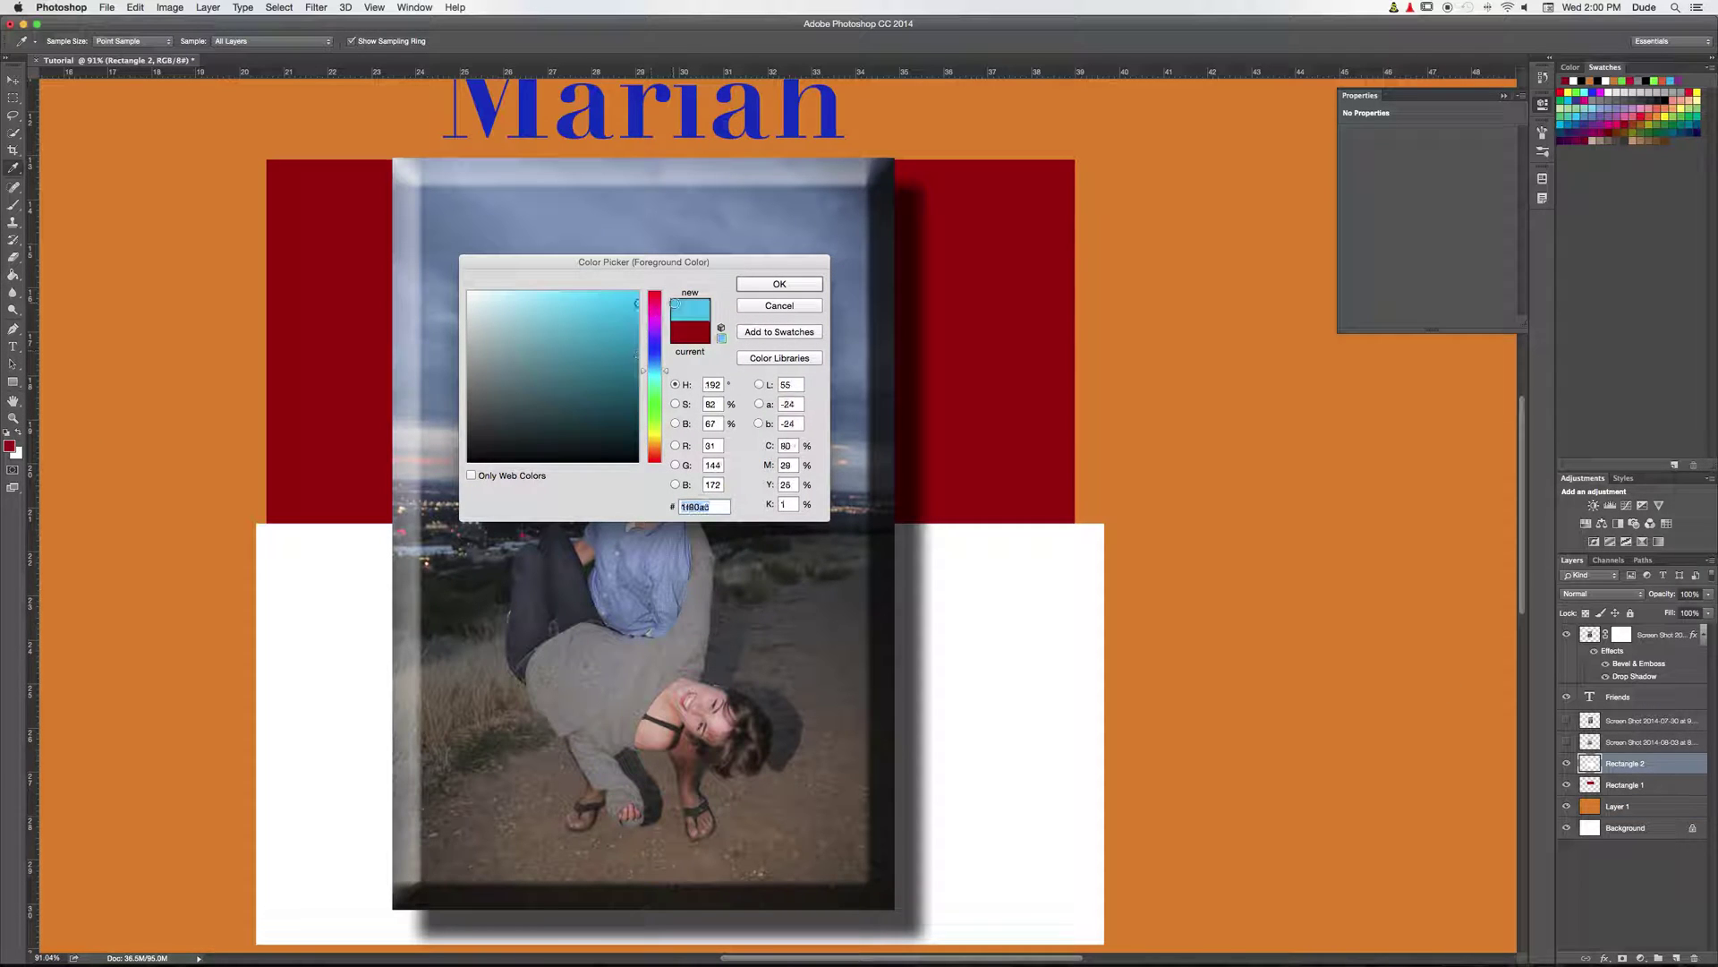
left_click(779, 284)
left_click(1036, 703)
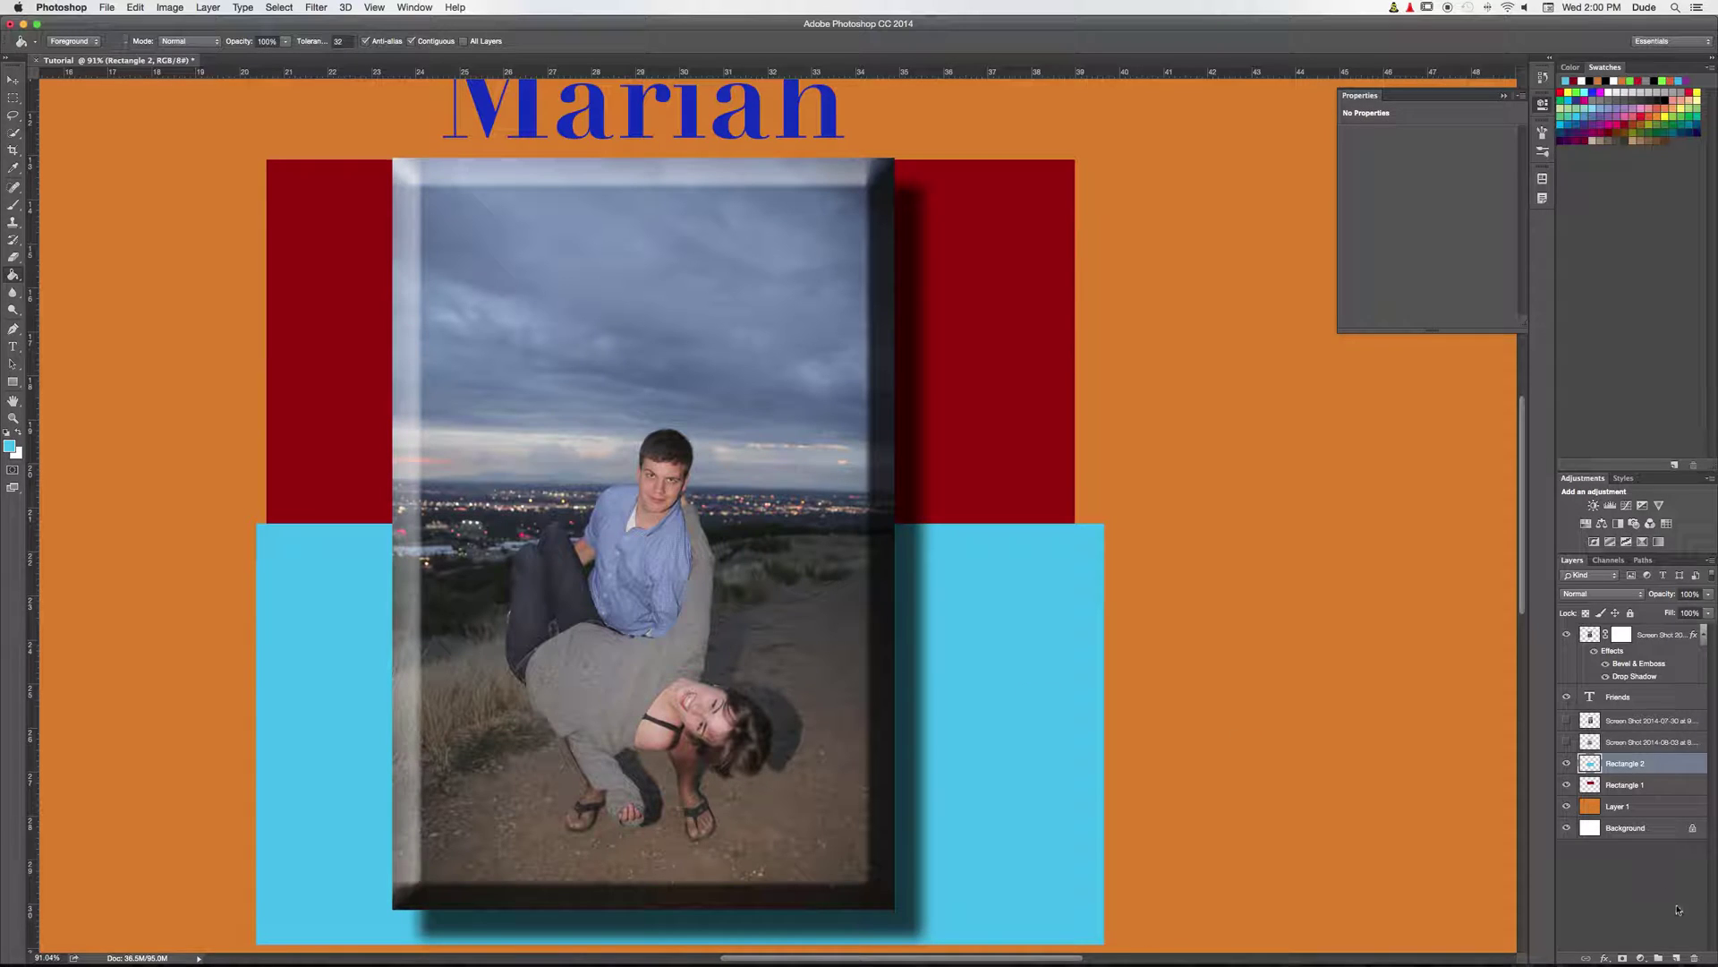
Step: Set the bevelled photo layer's blend mode to Multiply in its blending options
left_click(1652, 636)
right_click(1652, 636)
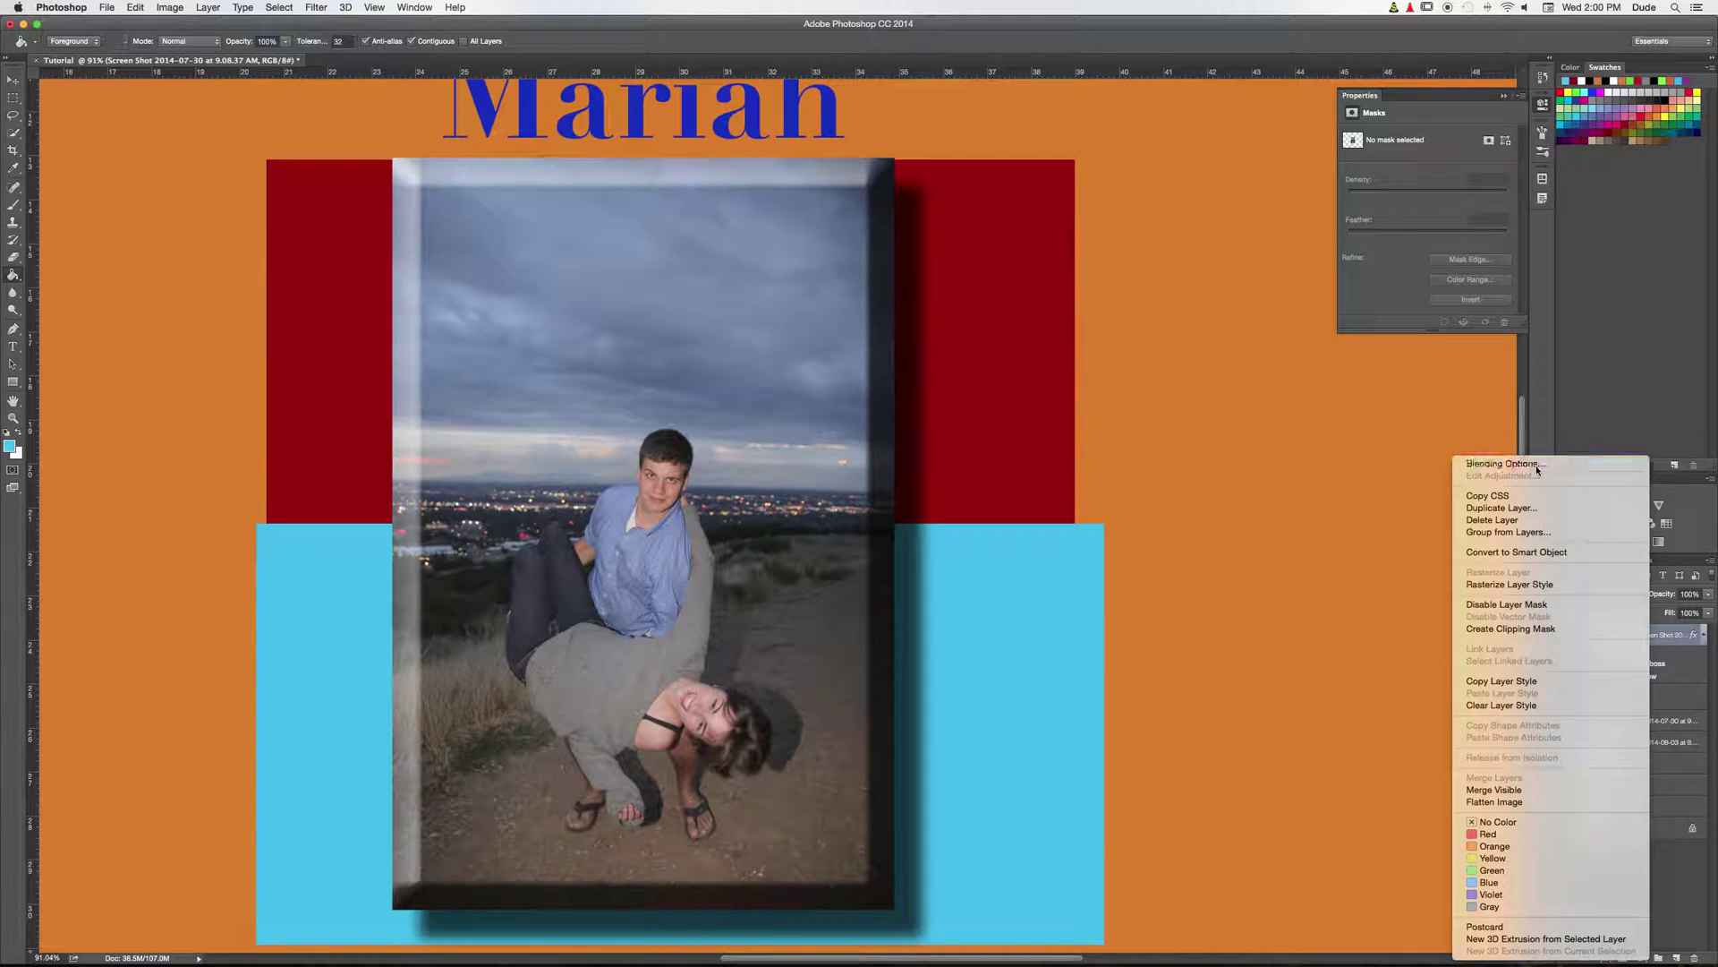
left_click(1522, 464)
left_click(1260, 376)
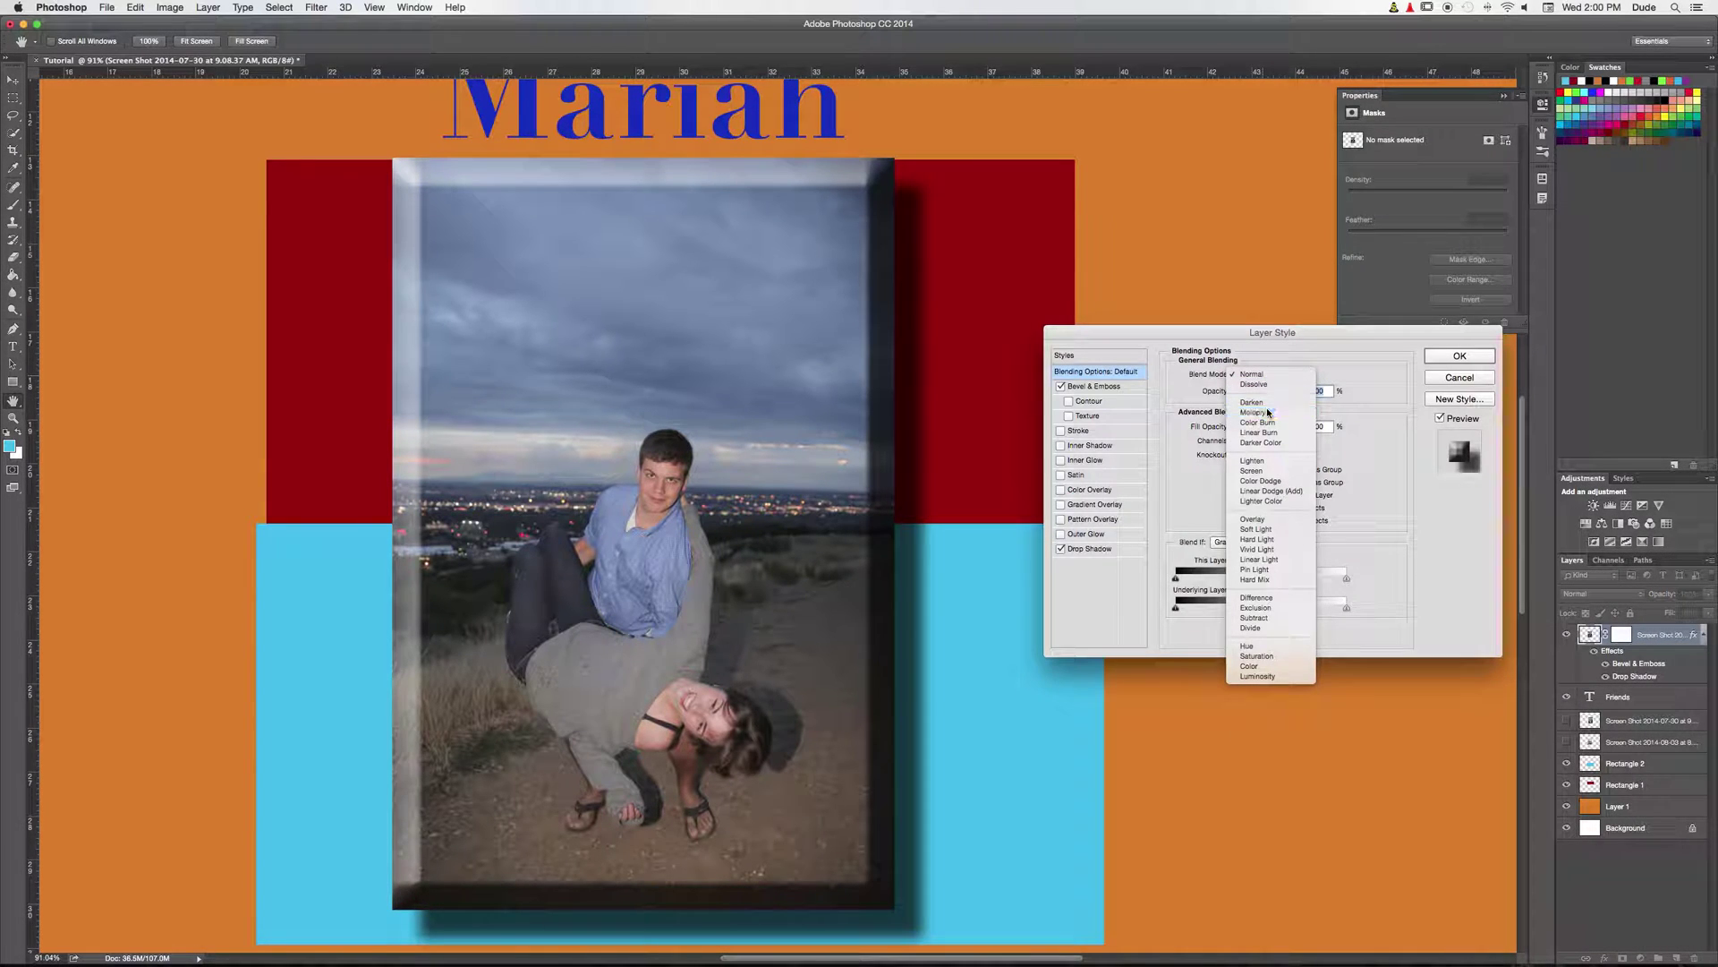
left_click(1268, 411)
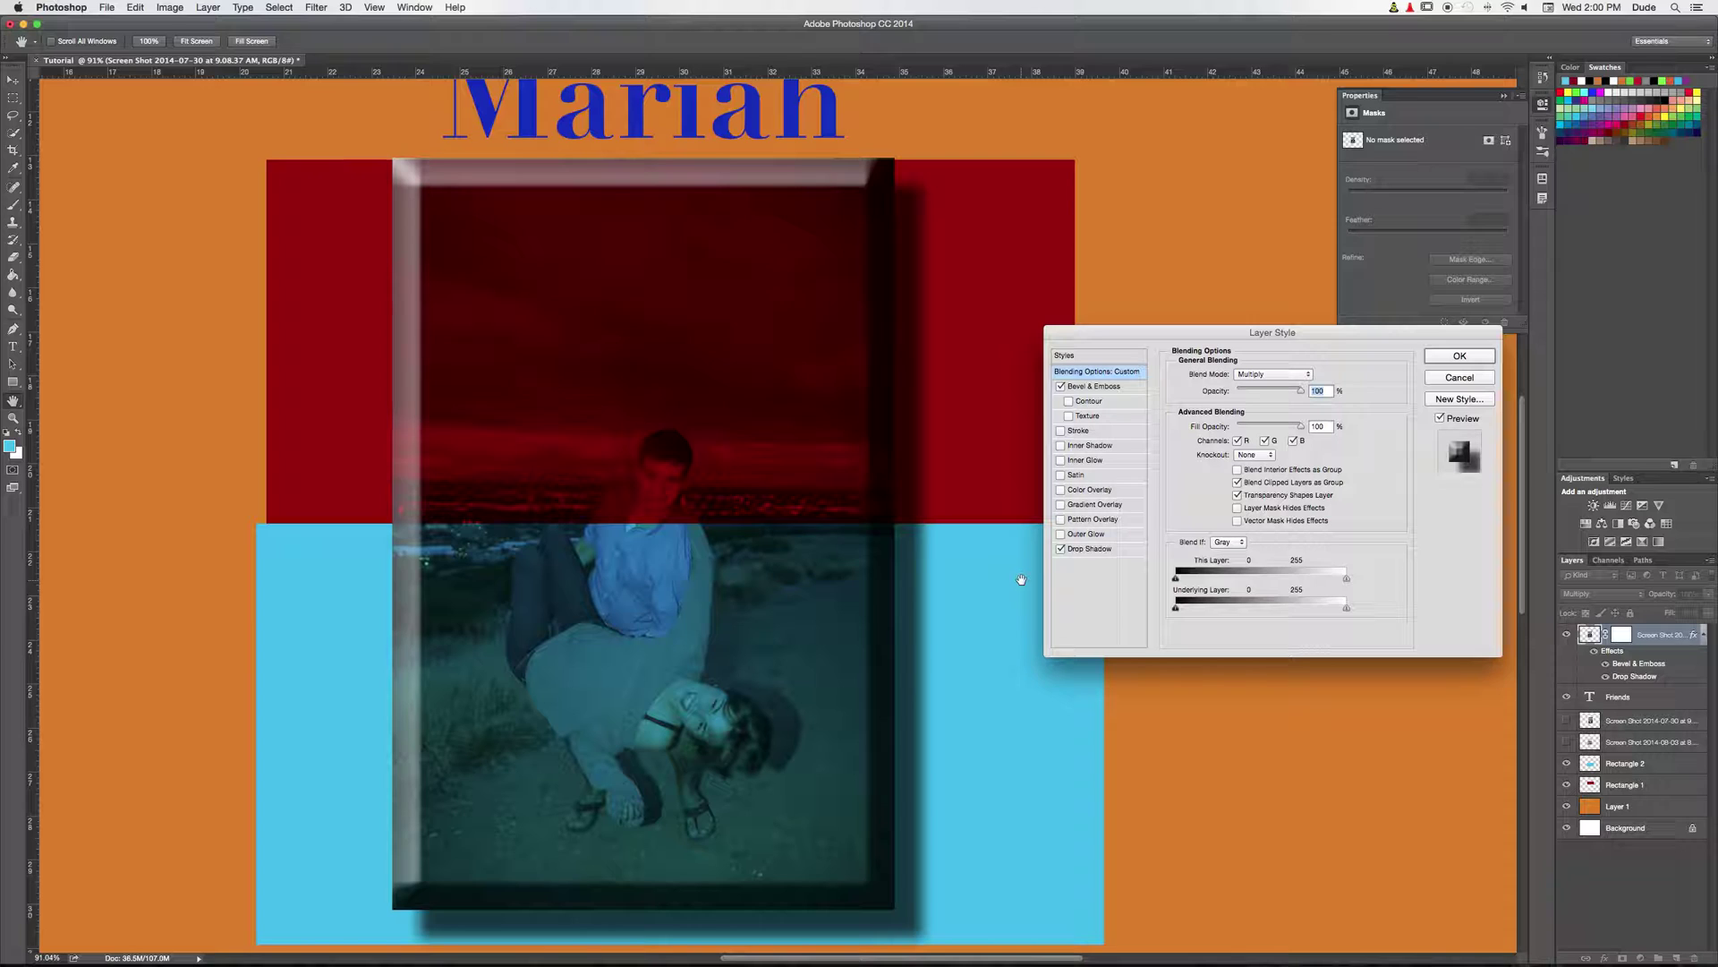
Step: Try the Overlay, Linear Light, Difference and Subtract blend modes on the bevelled photo layer over the red and cyan rectangles
left_click(1285, 377)
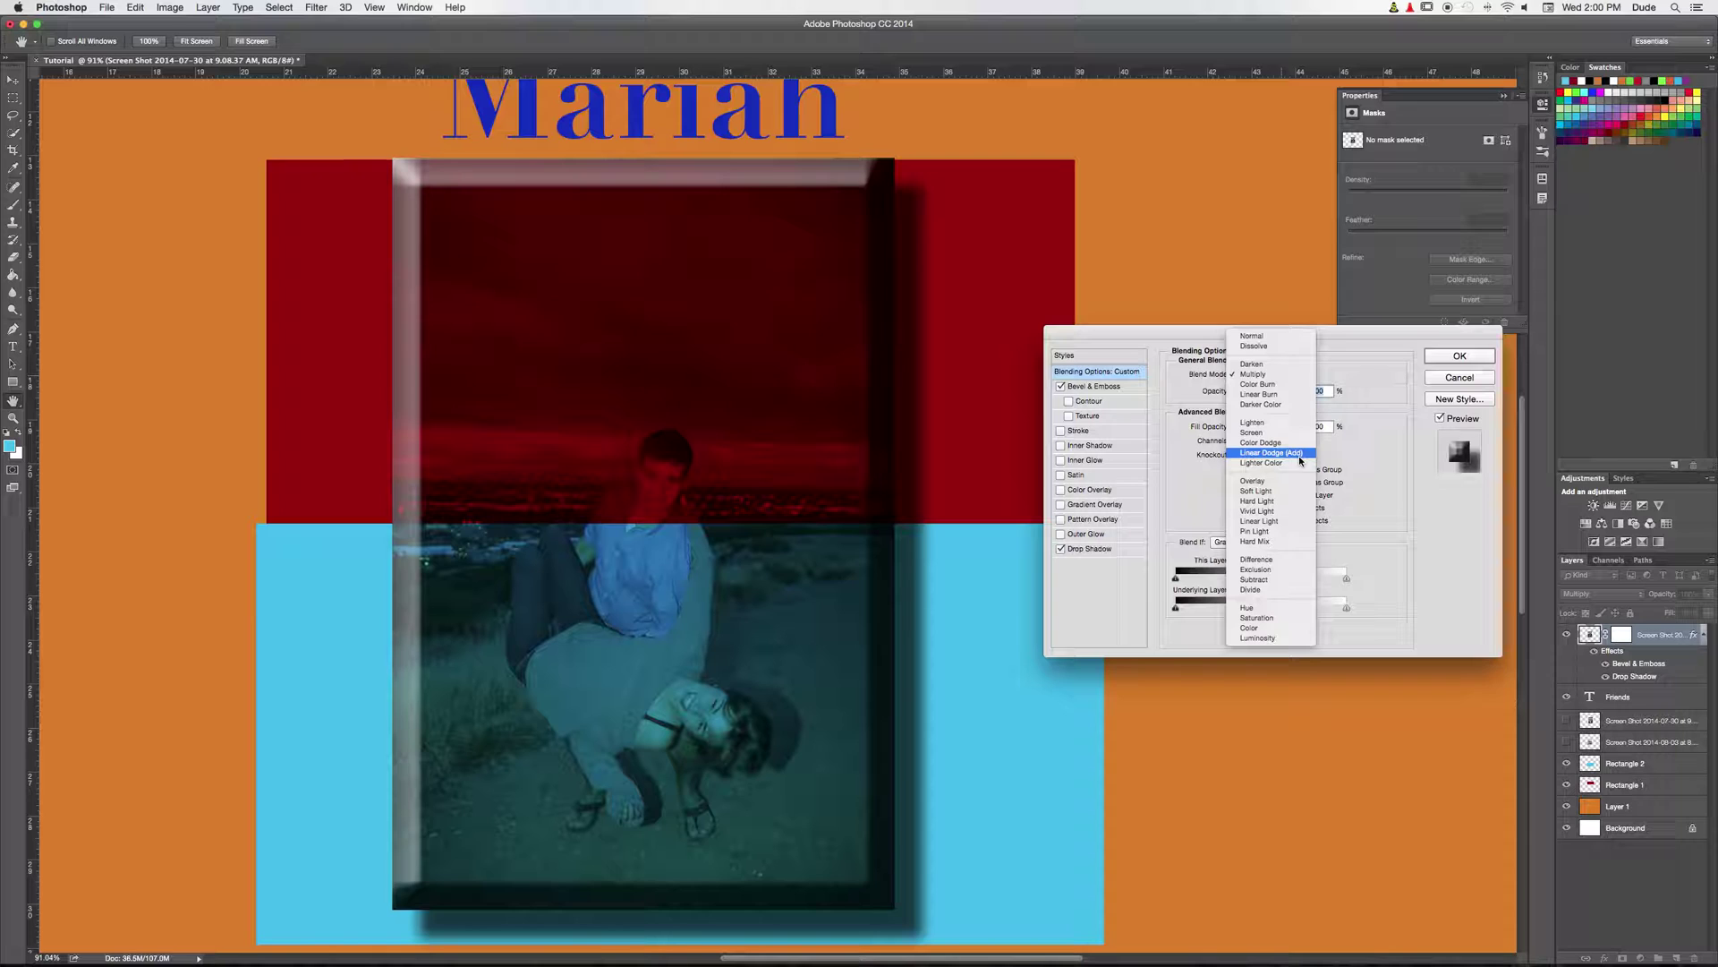
left_click(1292, 483)
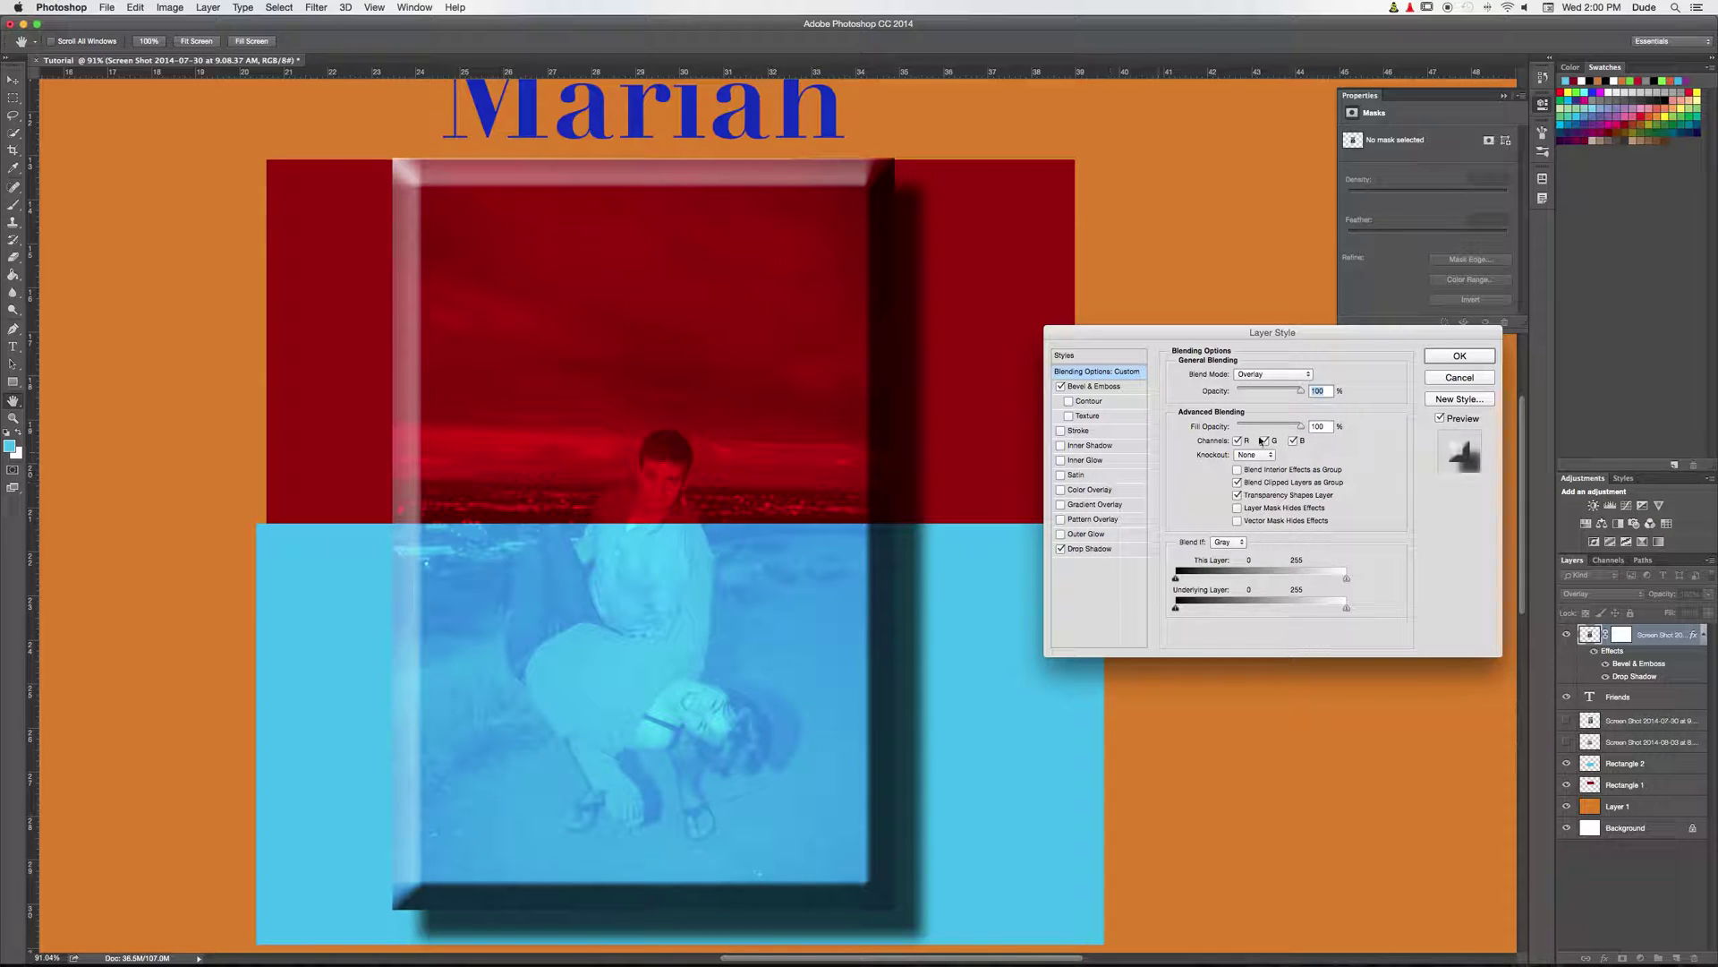
left_click(1261, 379)
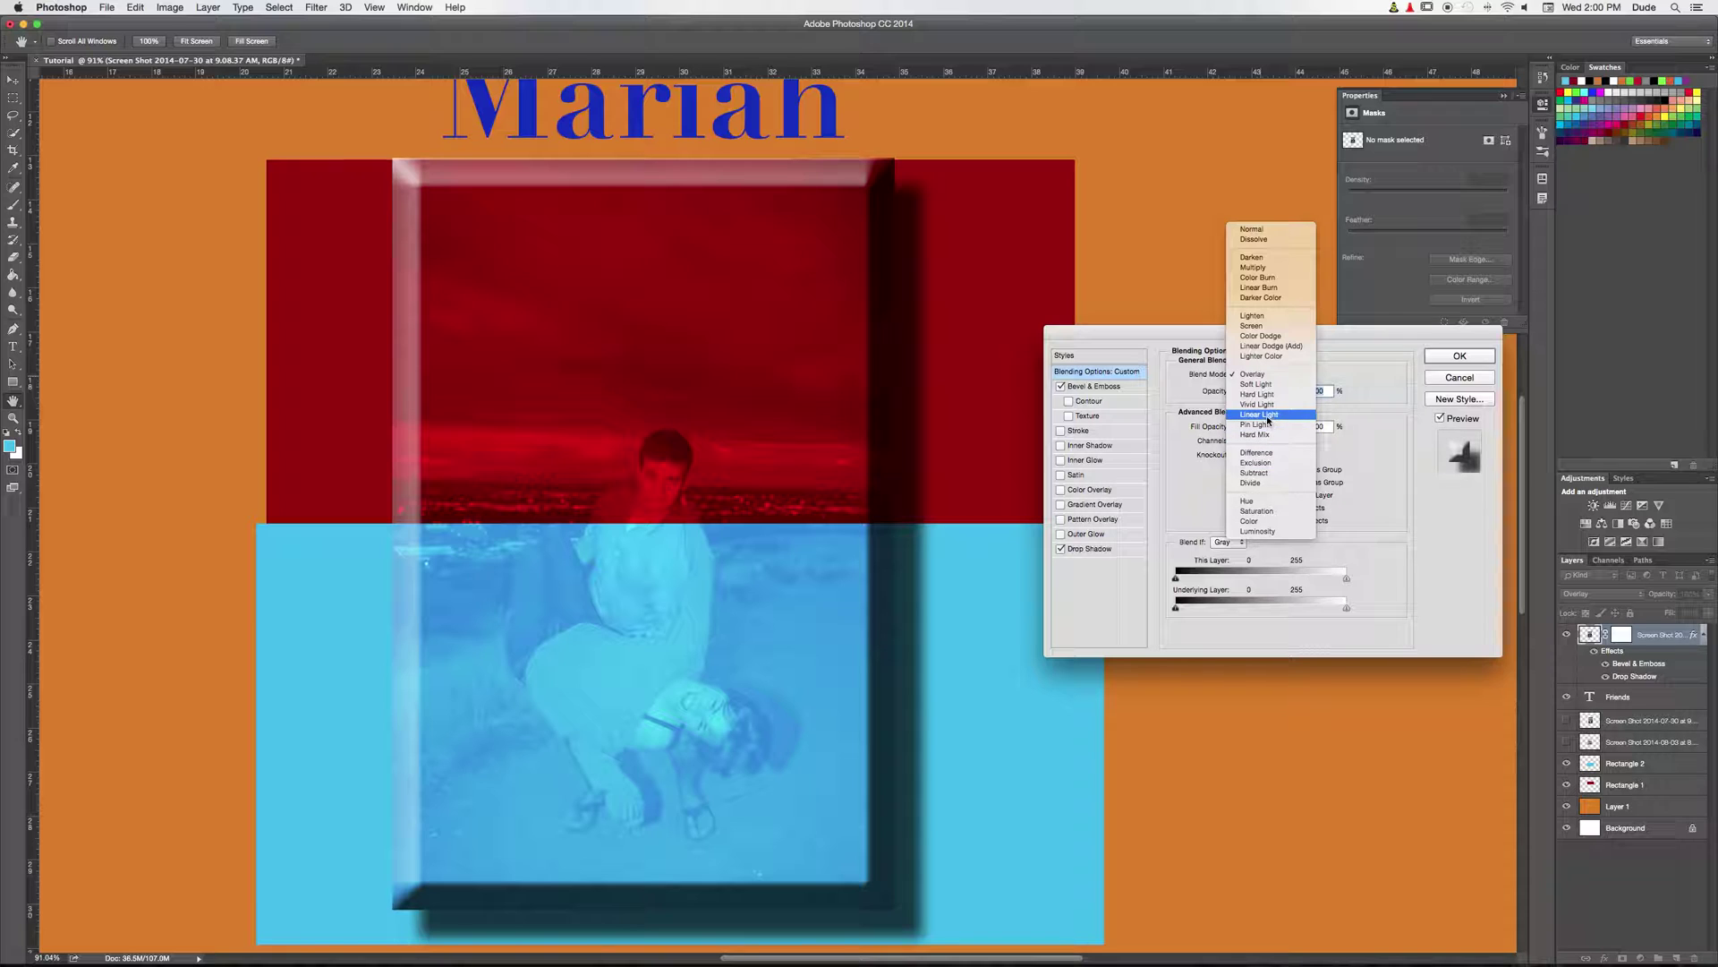
left_click(1270, 420)
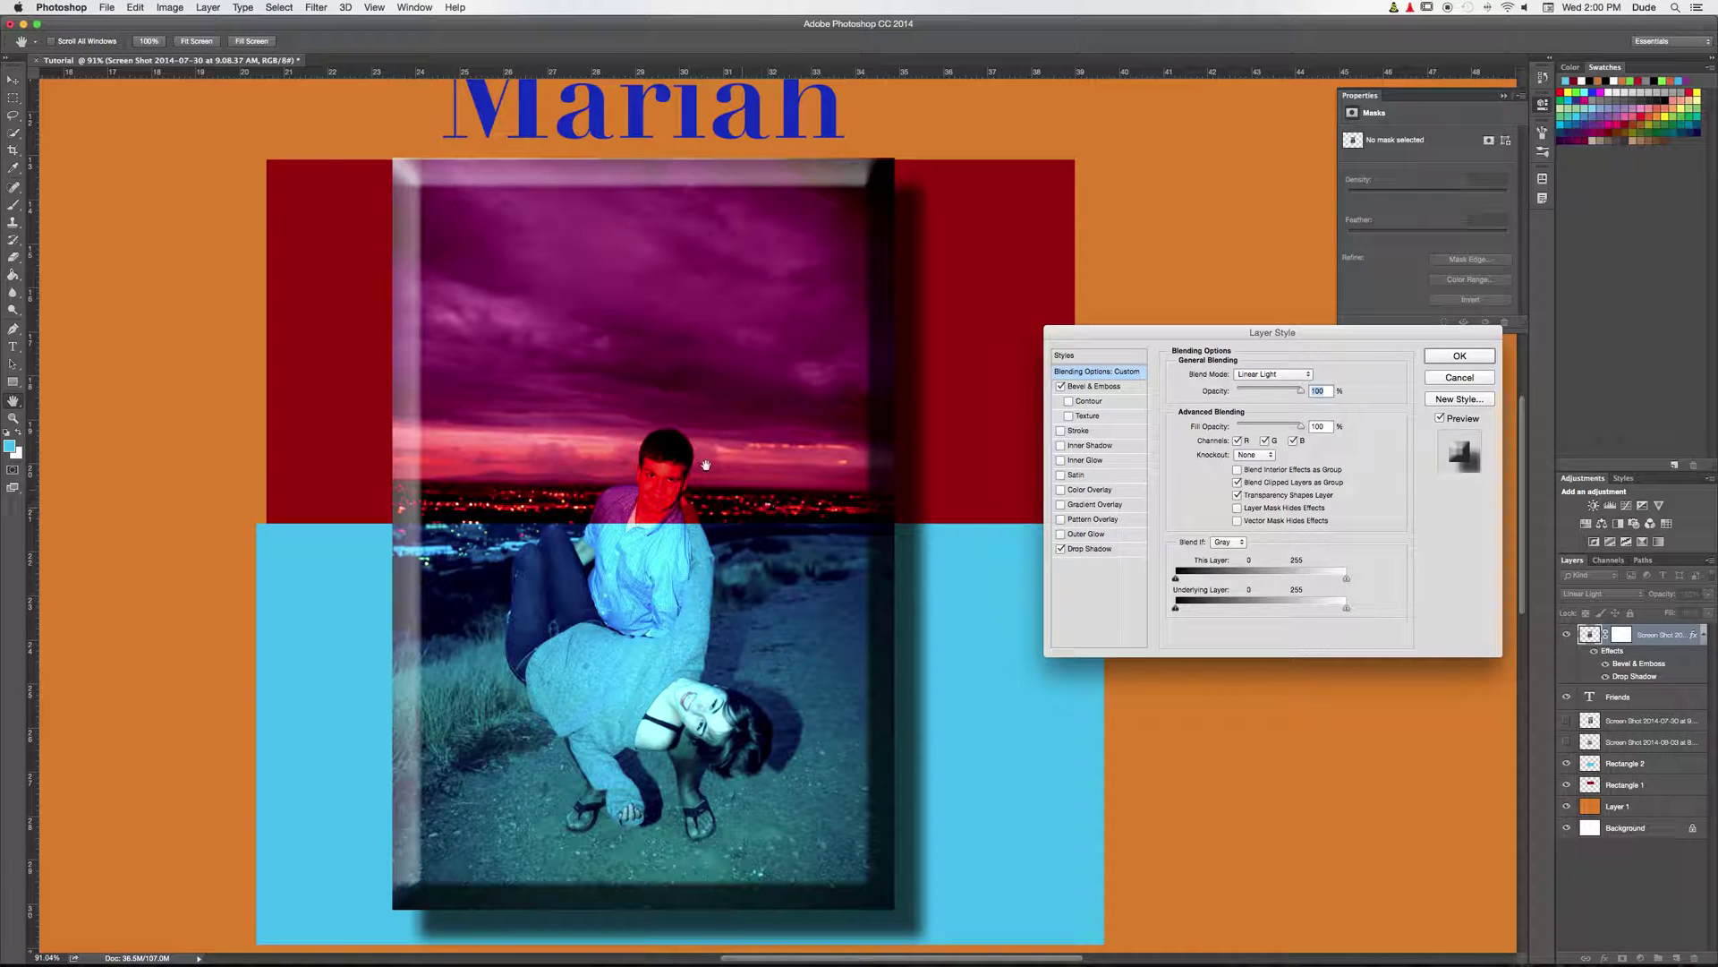
left_click(1255, 374)
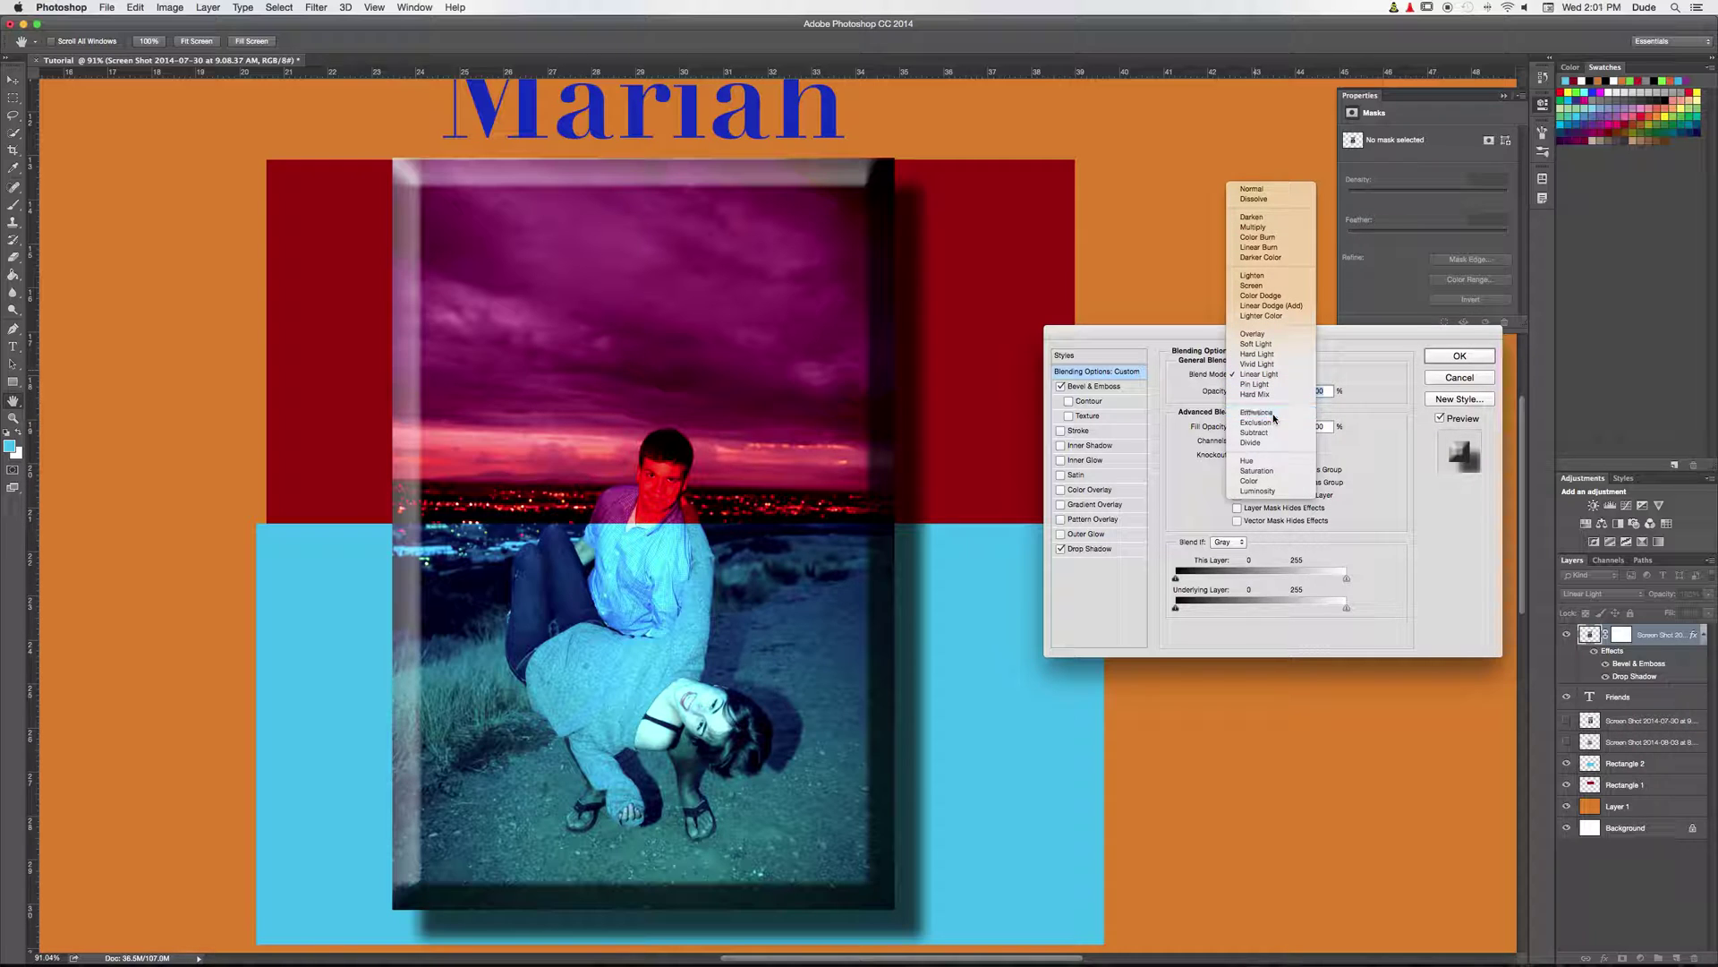
left_click(1275, 414)
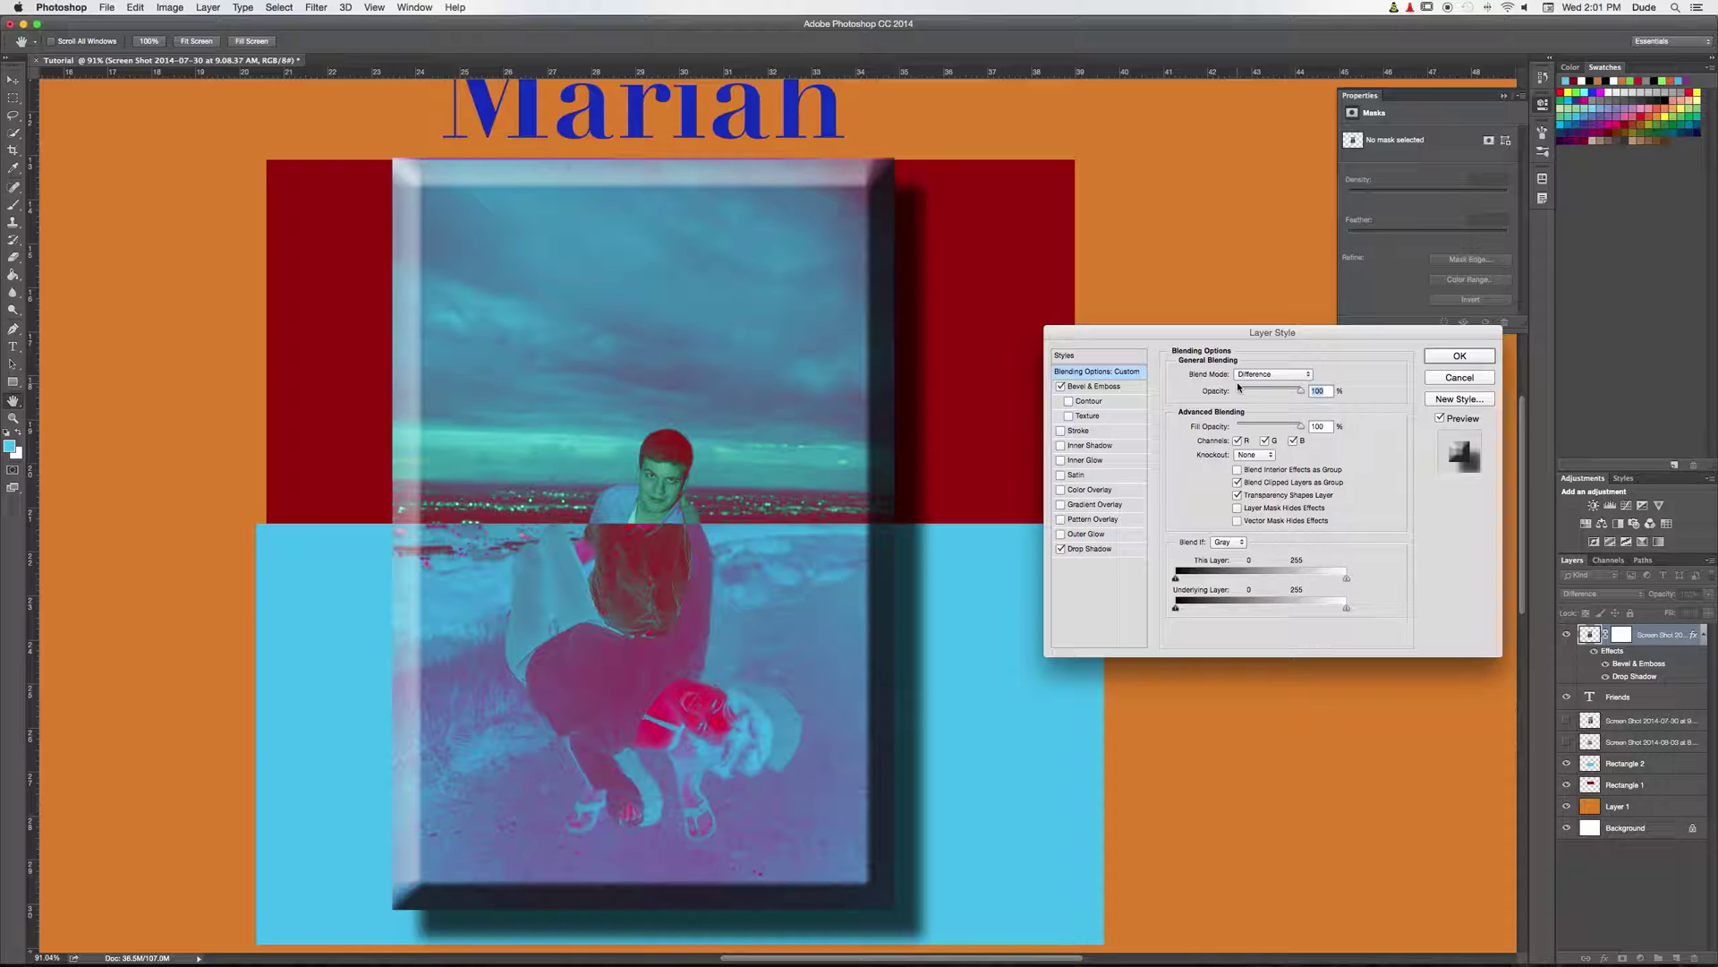
left_click(1244, 374)
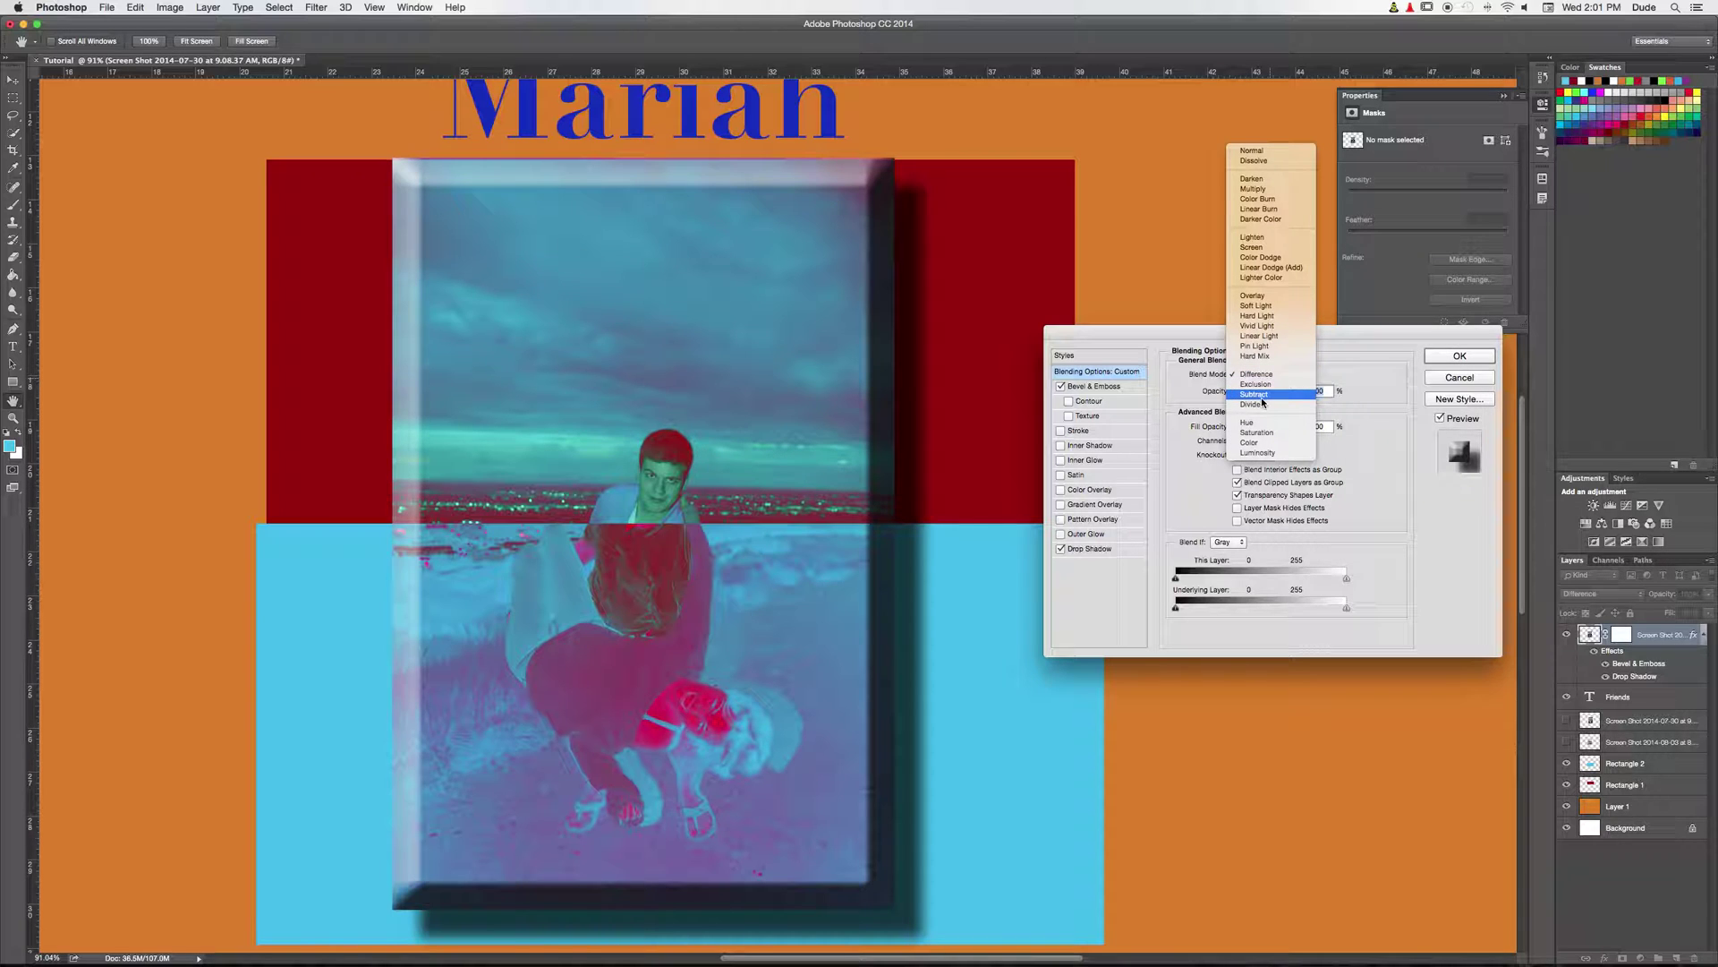
left_click(1251, 394)
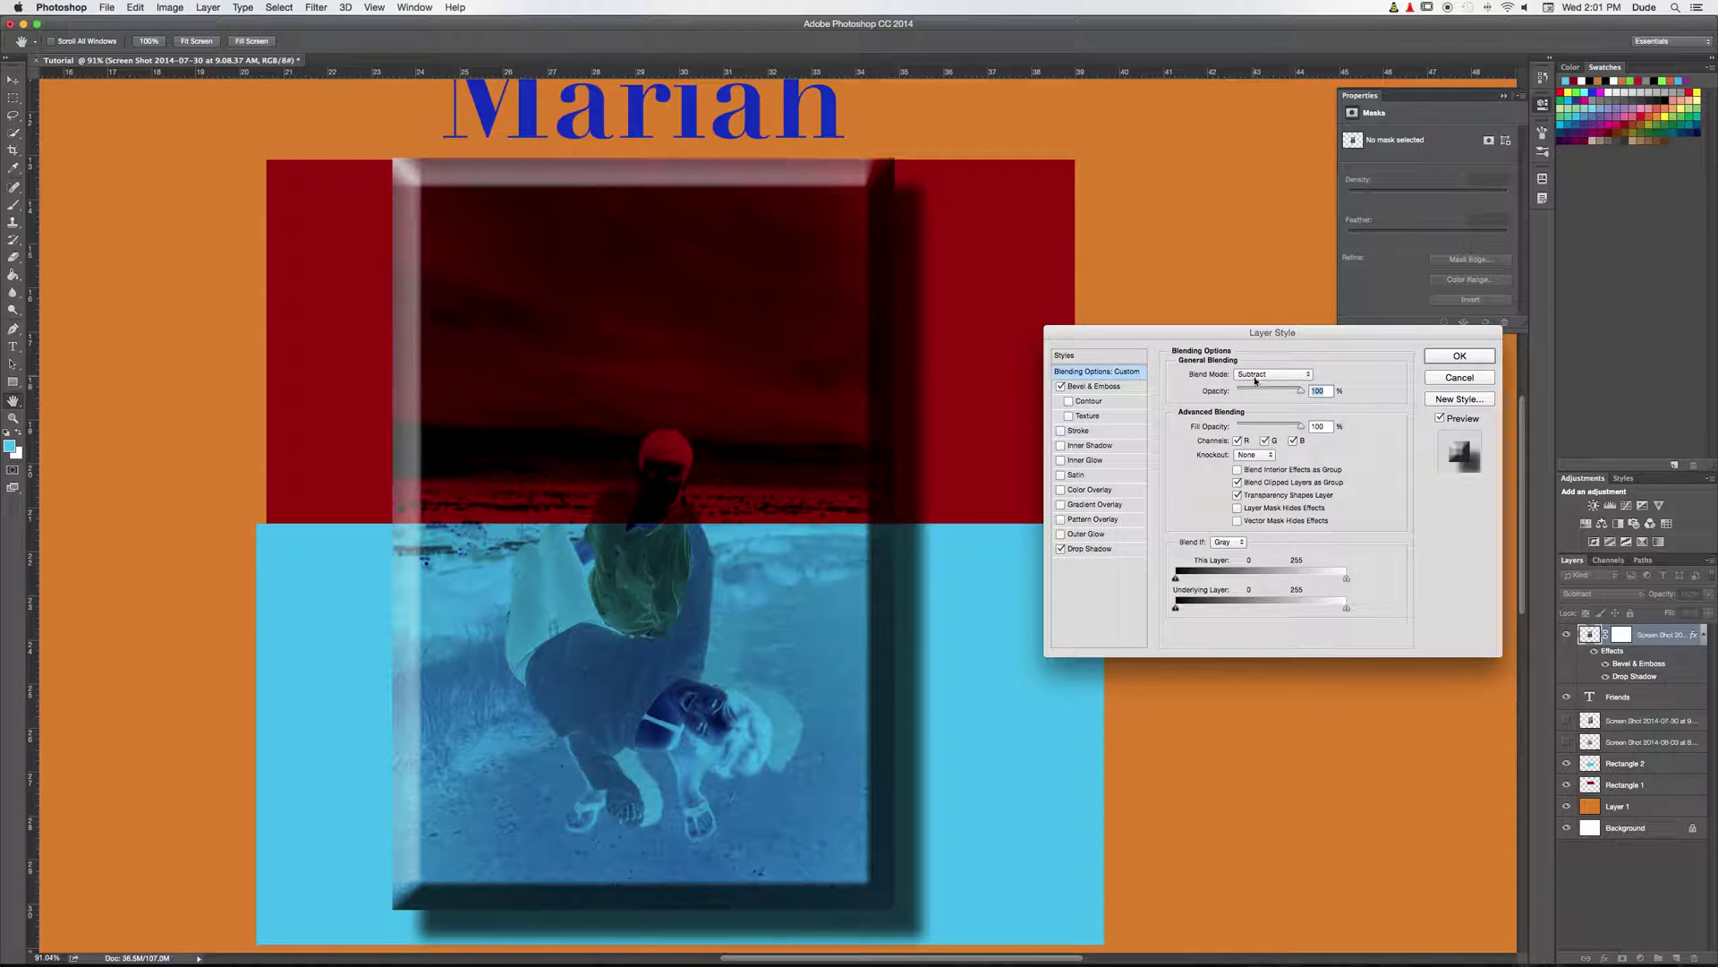
Step: Try the Screen and Multiply blend modes on the bevelled photo layer and return it to Normal
left_click(1255, 381)
left_click(1265, 232)
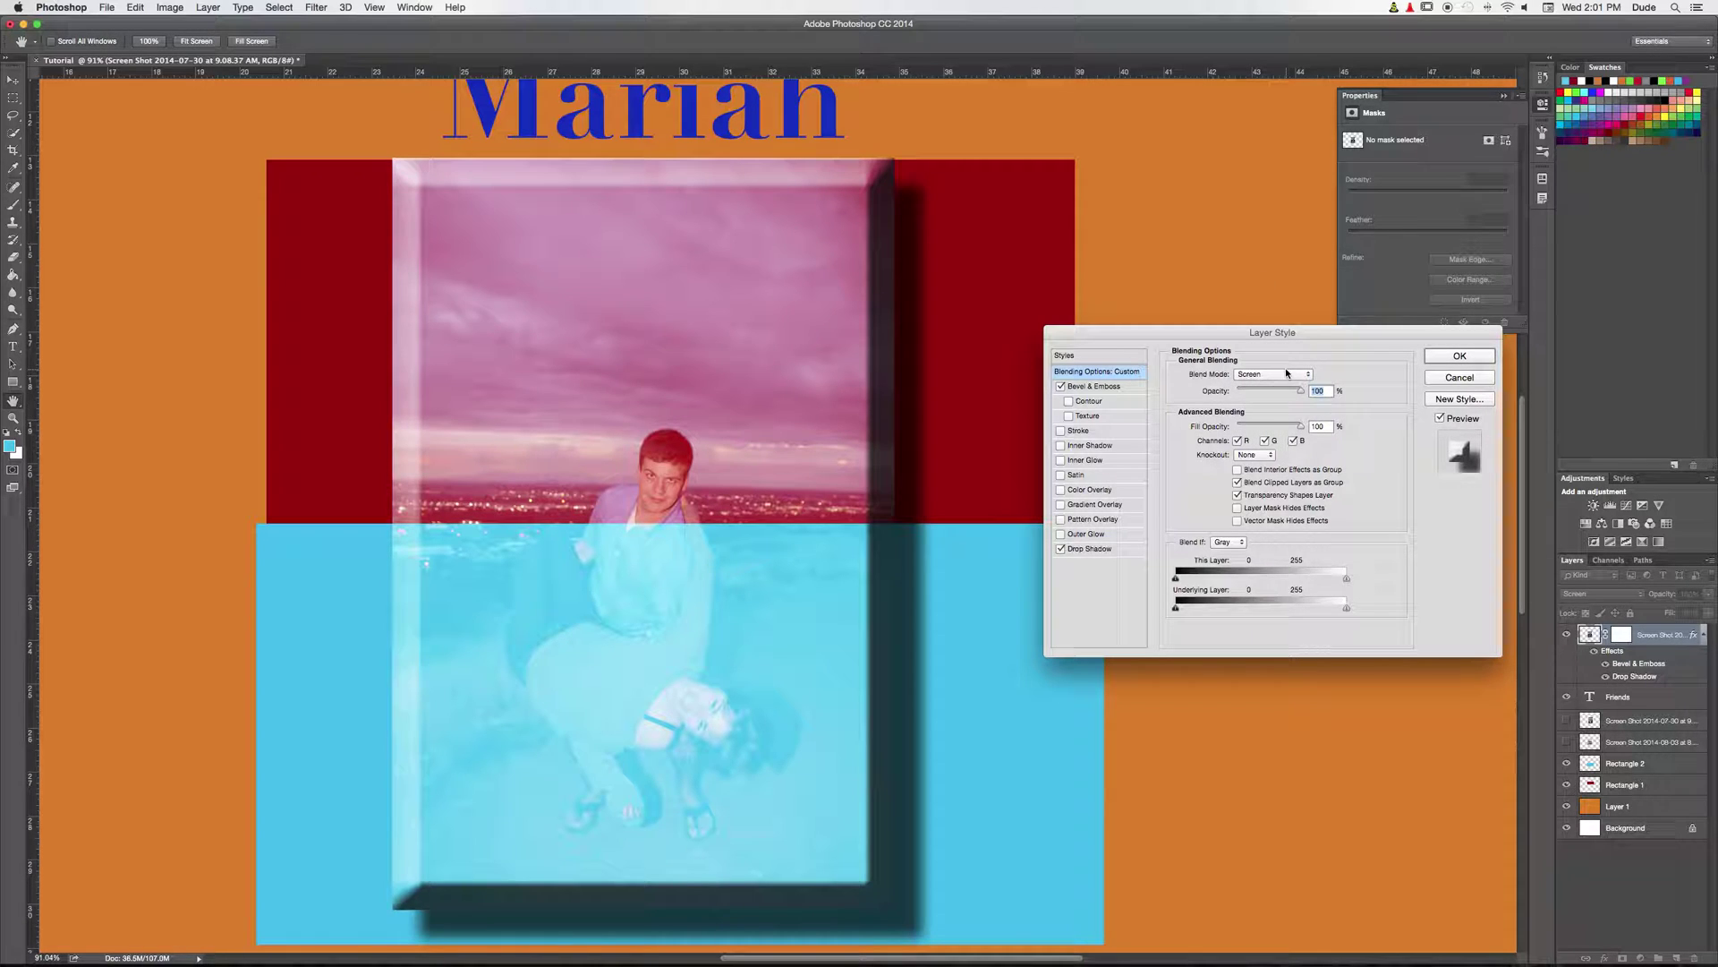
left_click(1287, 373)
left_click(1277, 319)
left_click(1271, 369)
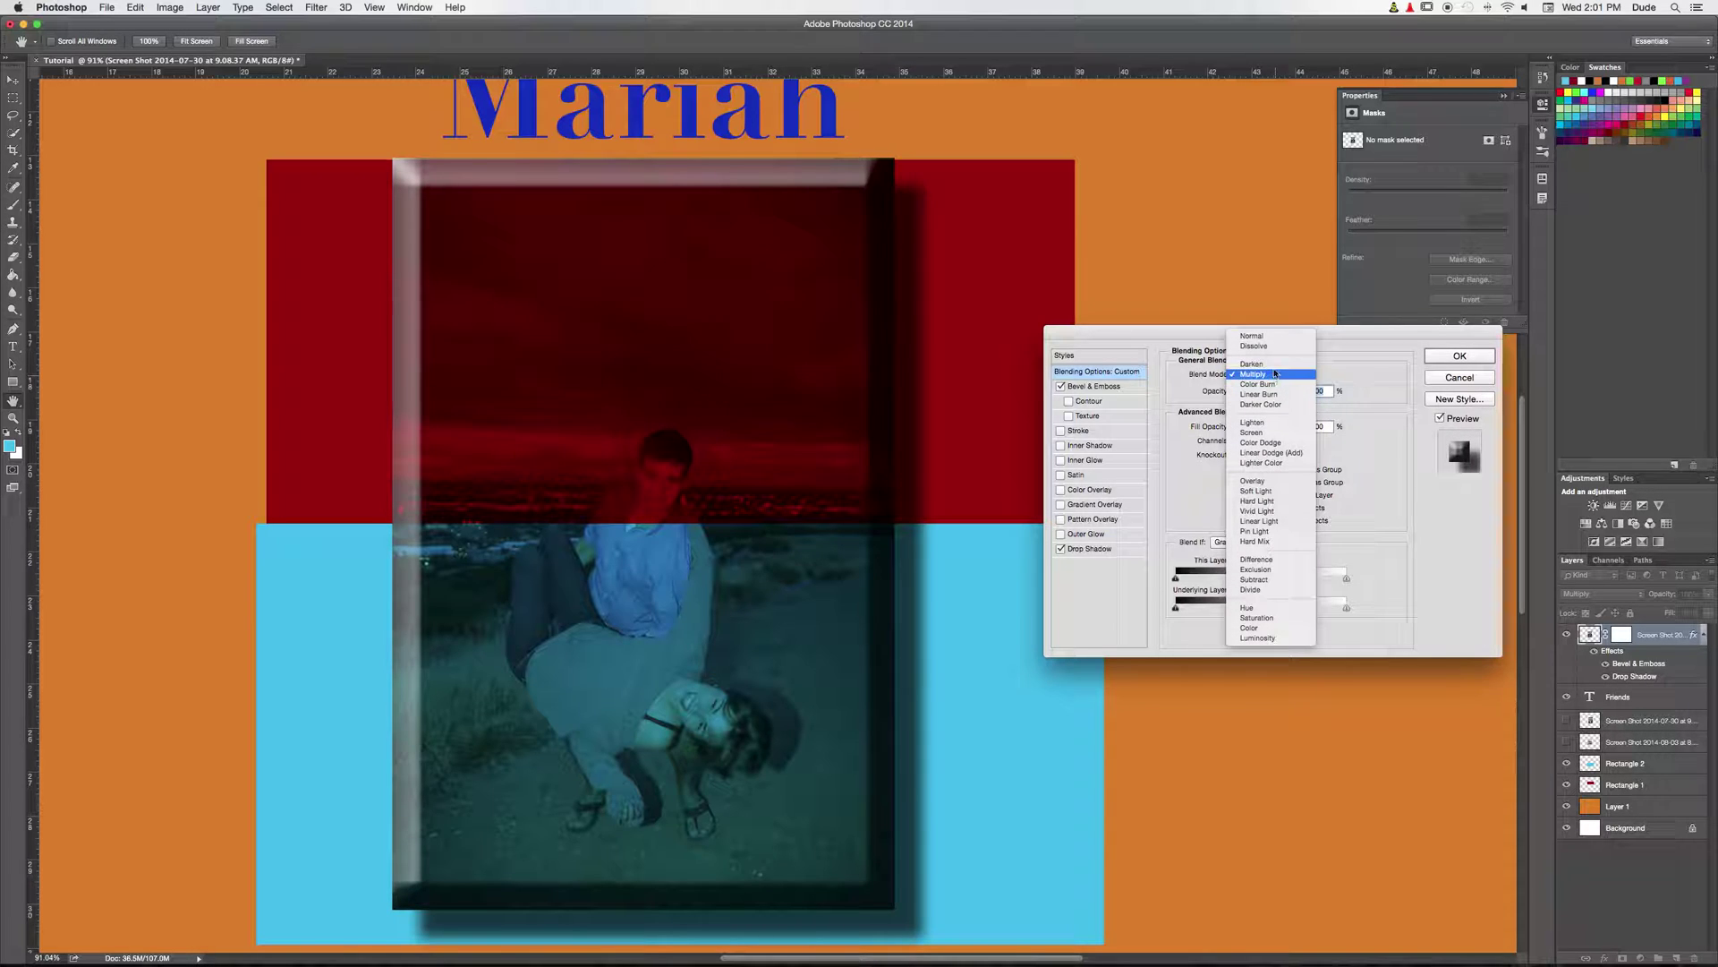
left_click(1275, 337)
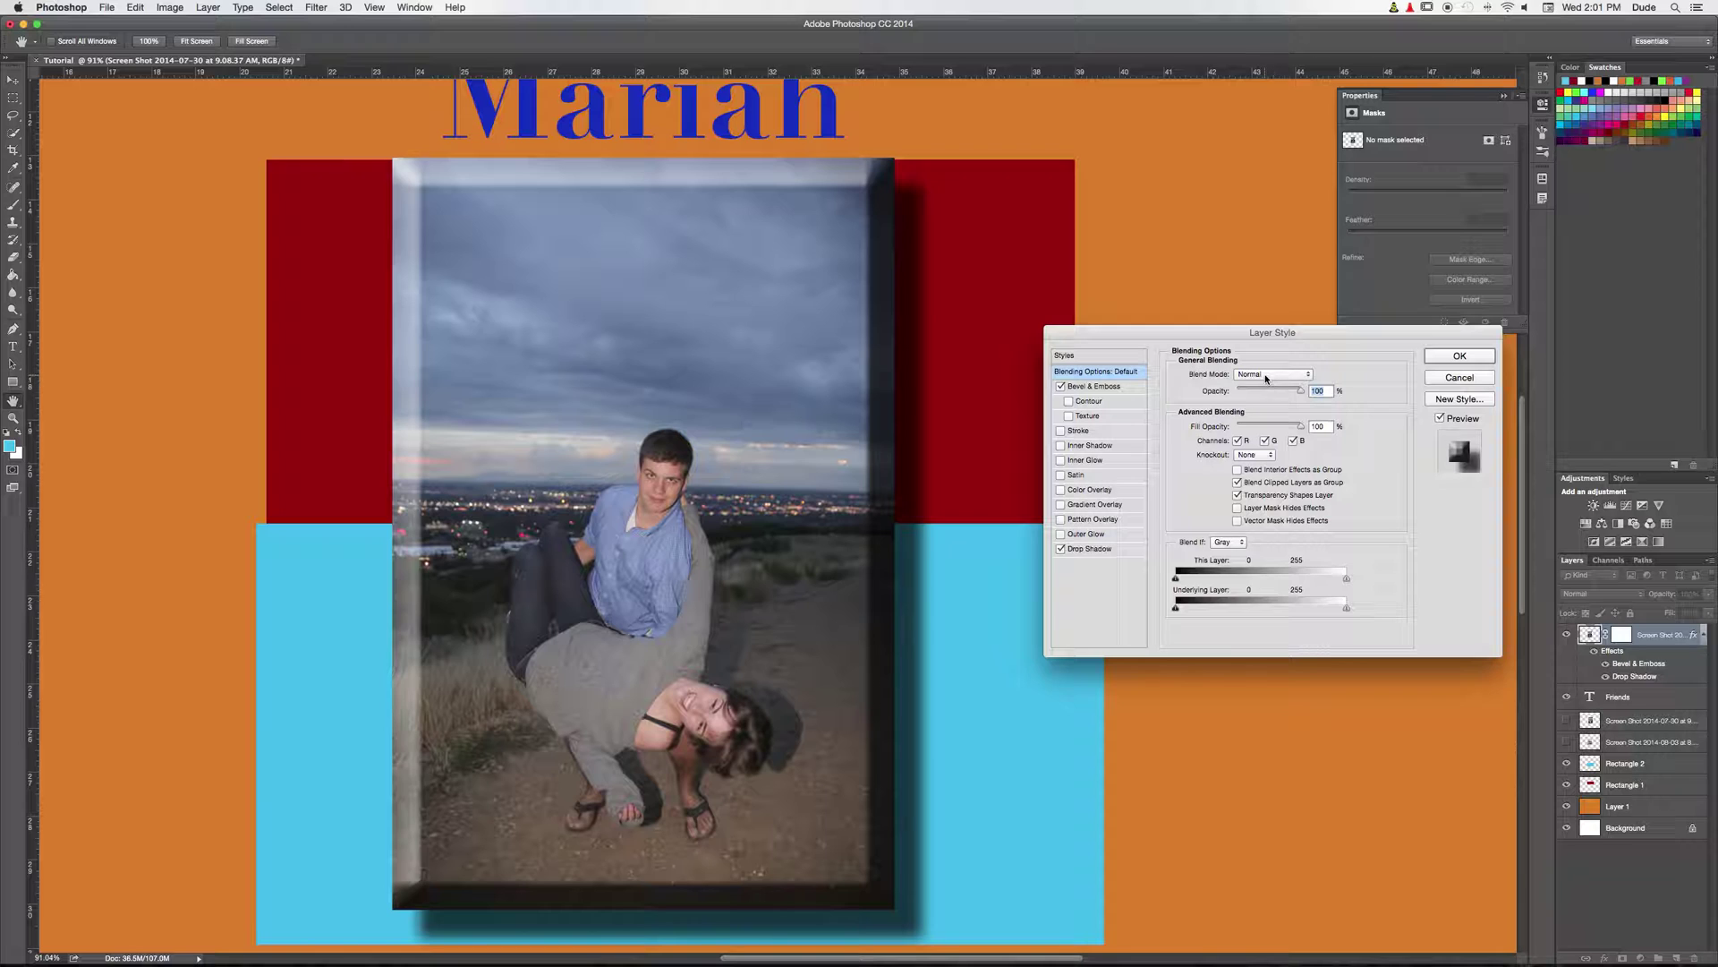
Step: Set the bevelled photo layer's blend mode to Overlay, apply the layer style and switch to the Paint Bucket tool
left_click(1266, 376)
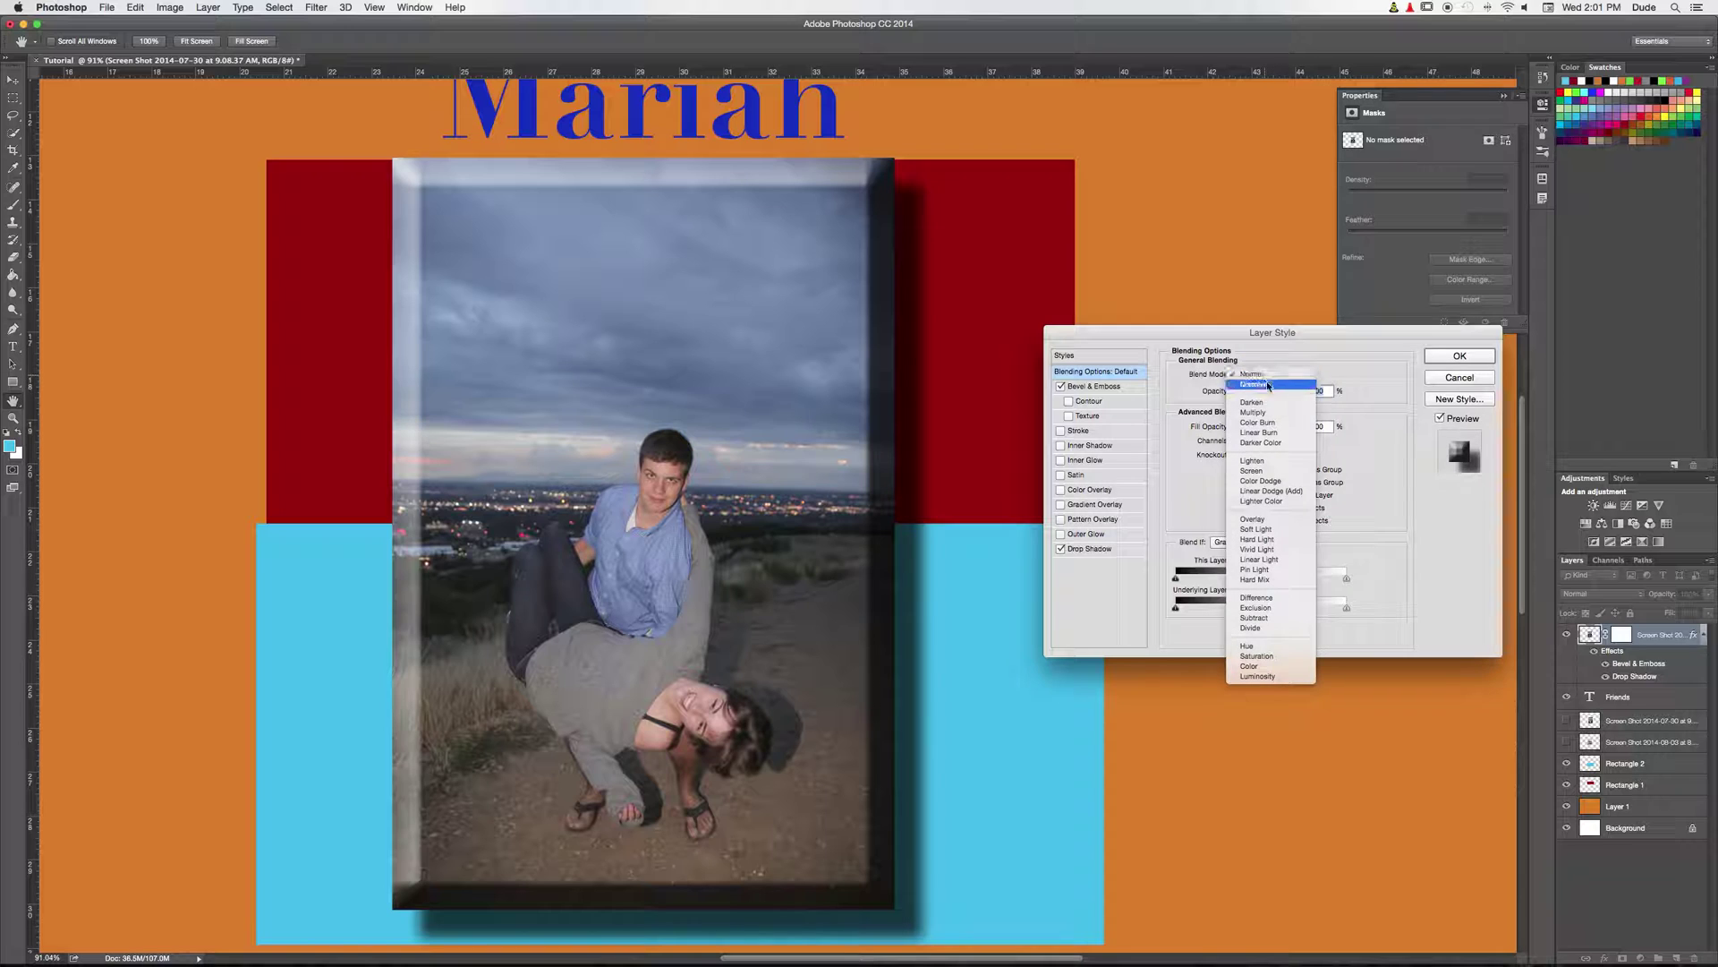
left_click(1287, 519)
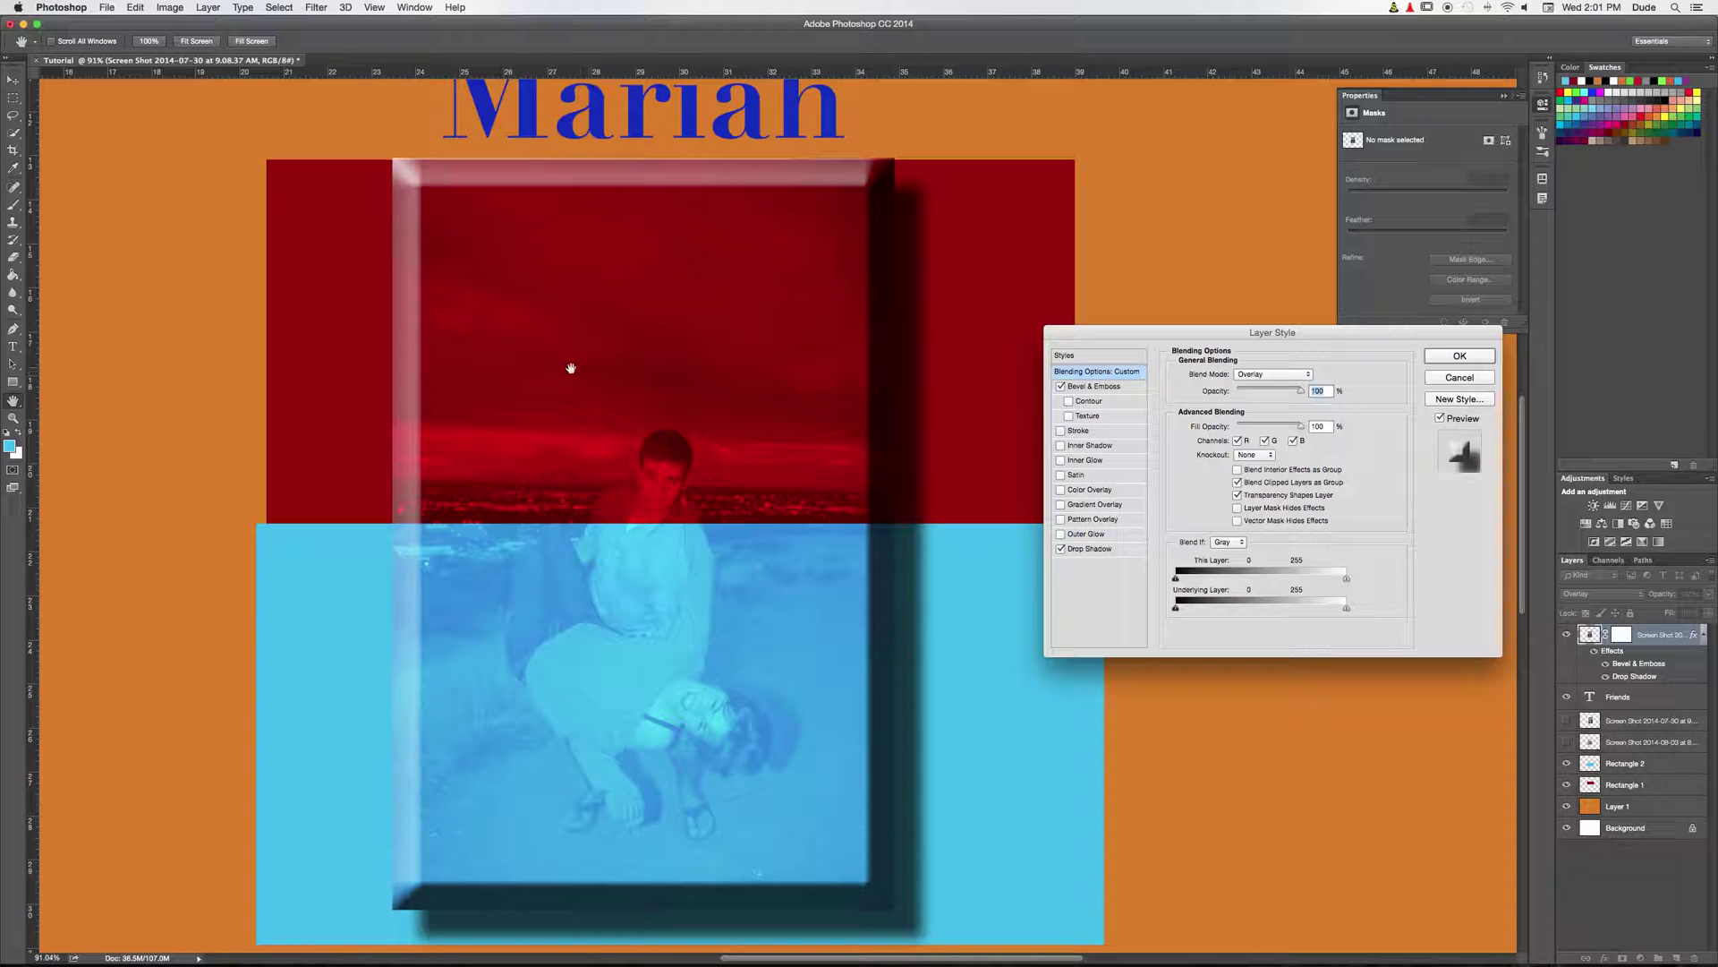
left_click(1460, 356)
key("g")
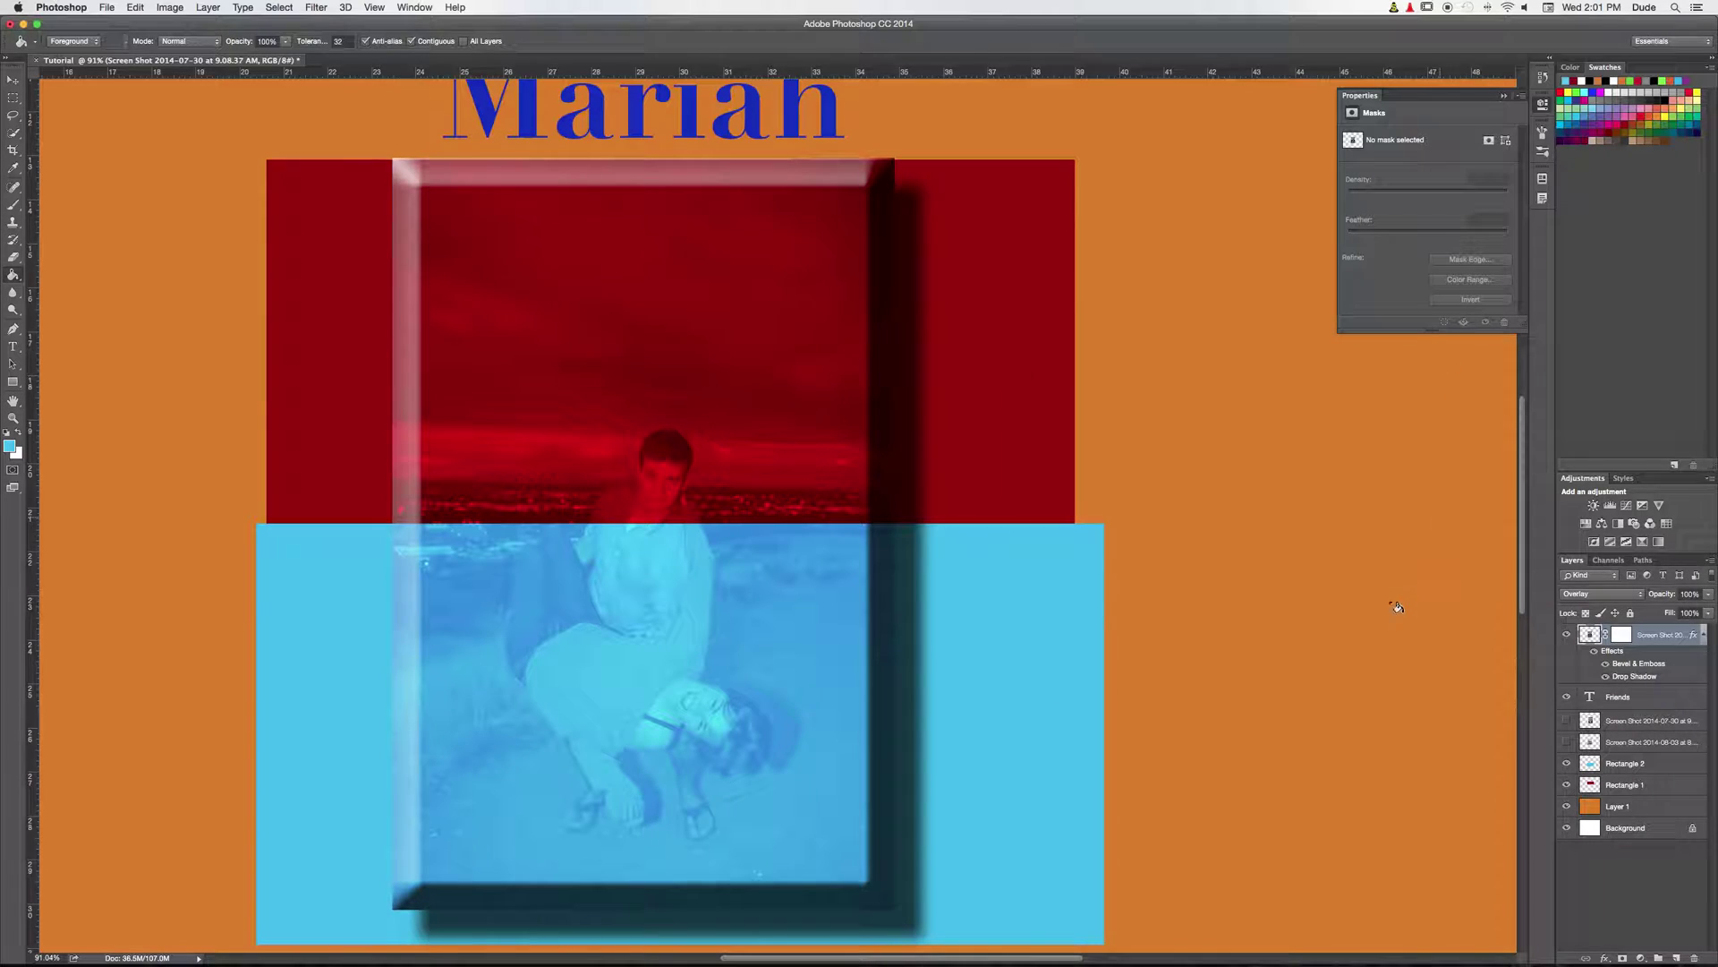
Step: Create a Curves adjustment layer named "Adjustment Layer Curves" above the photo layer and delete it again
left_click(1630, 861)
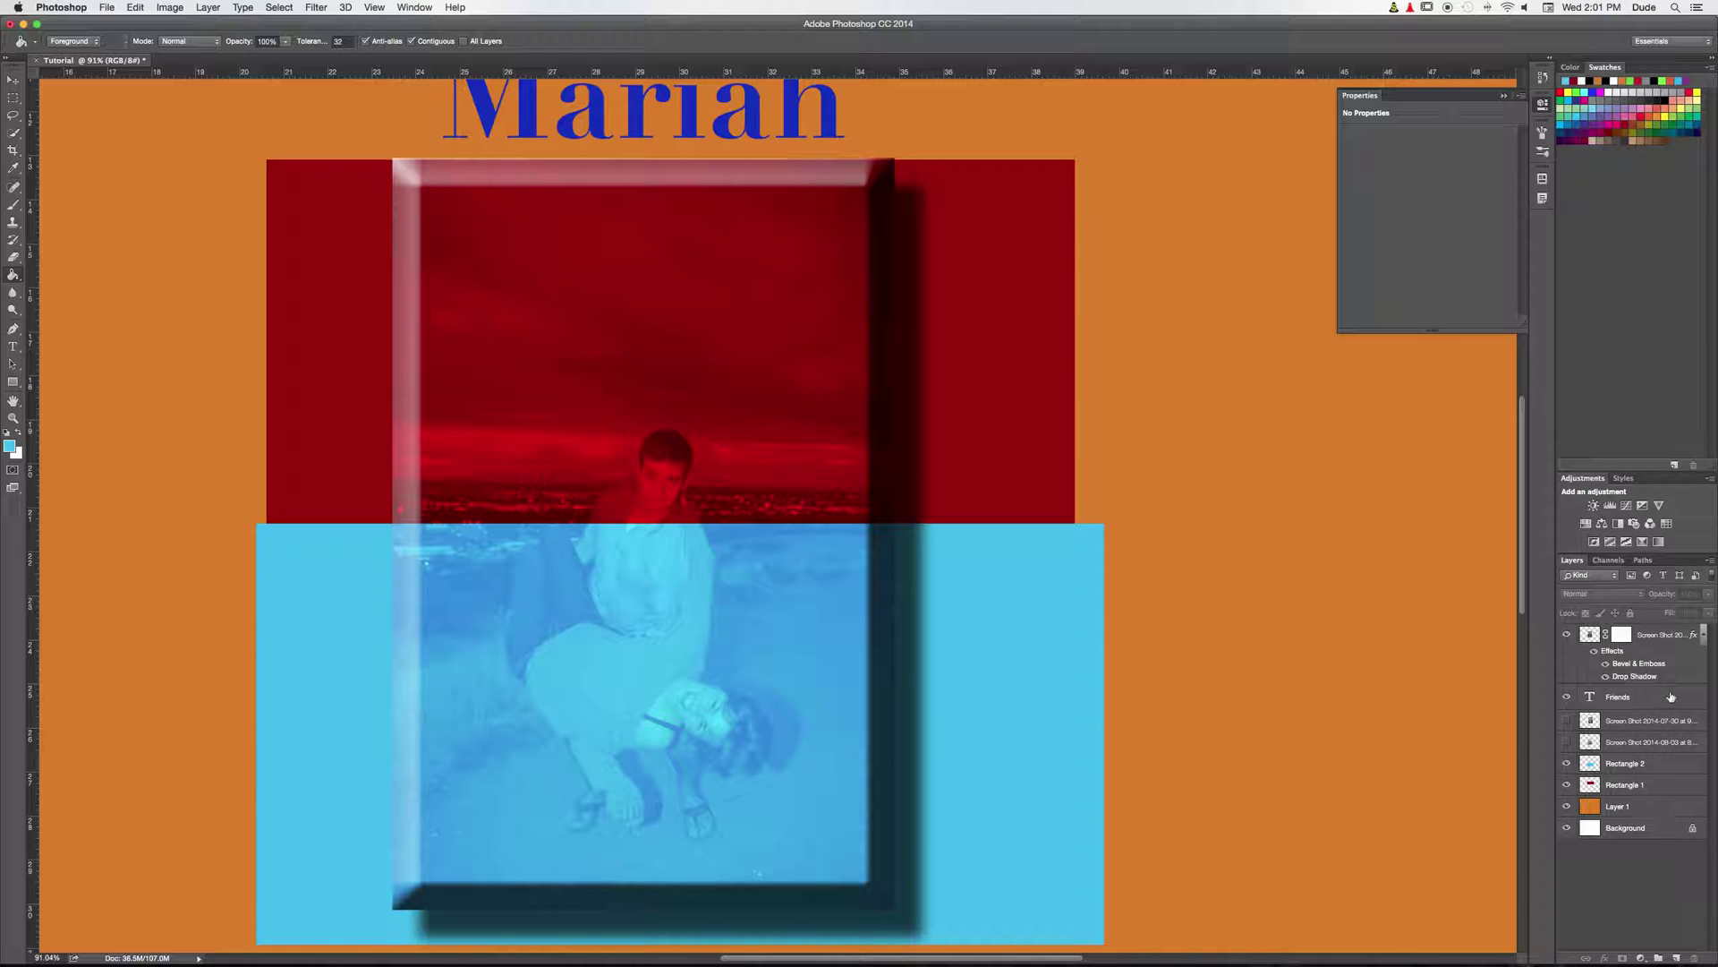
left_click(211, 8)
mouse_move(224, 24)
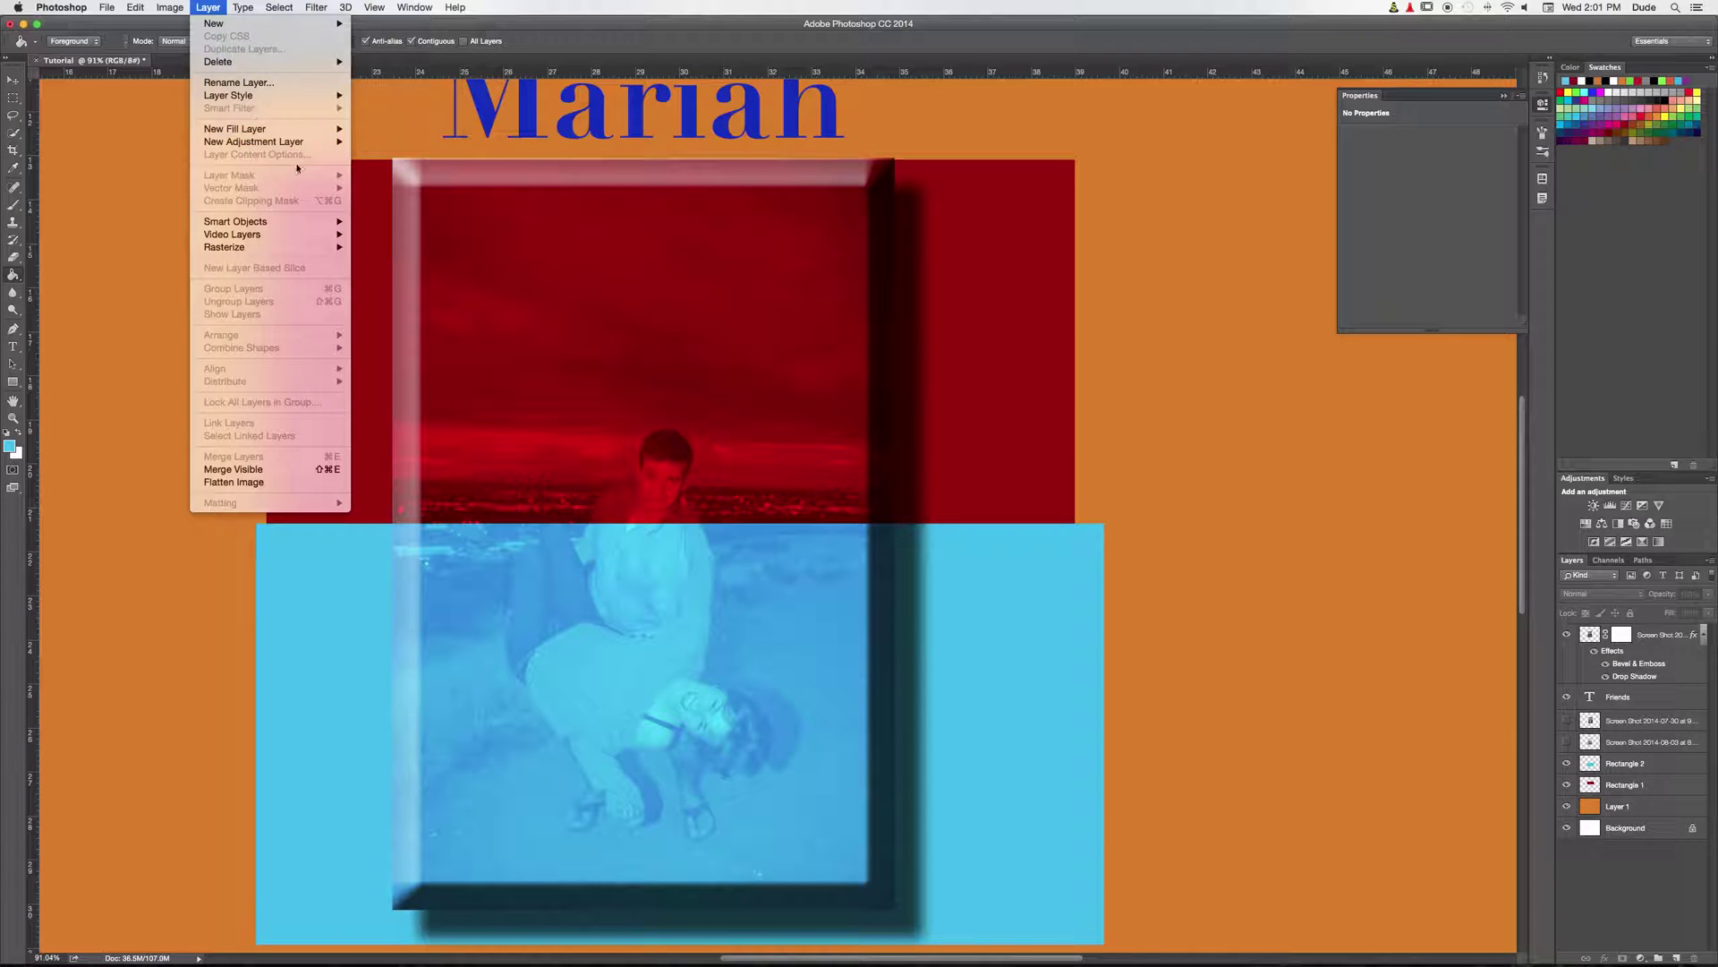
mouse_move(269, 141)
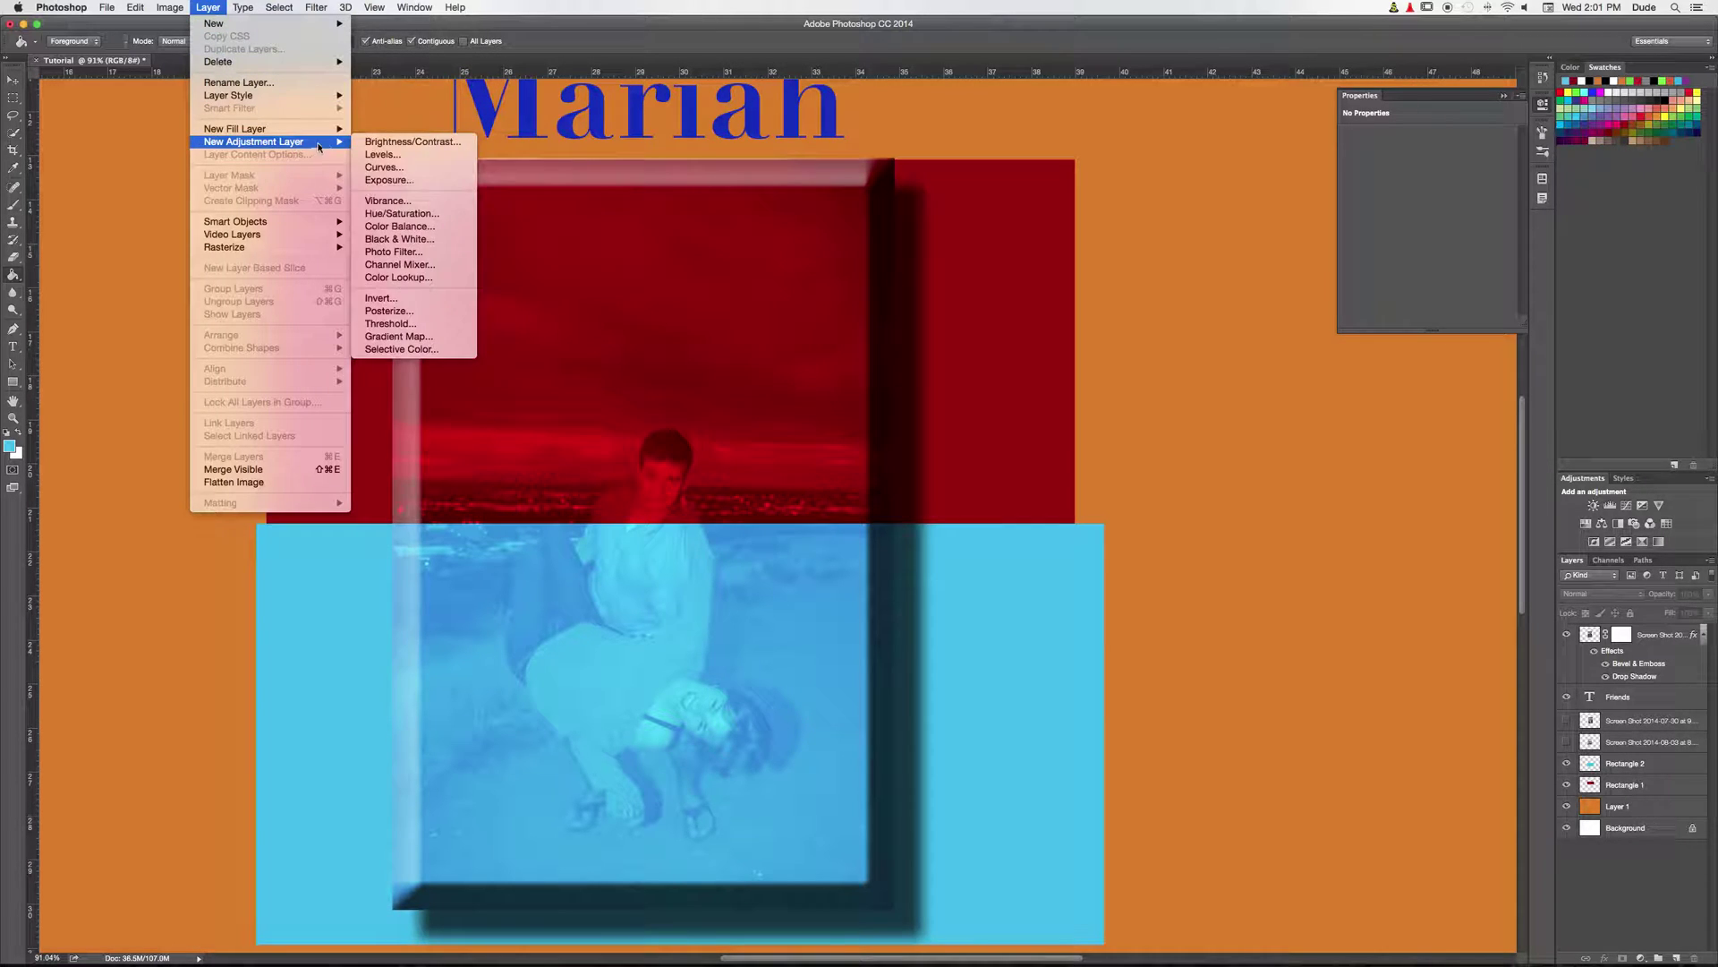
left_click(441, 169)
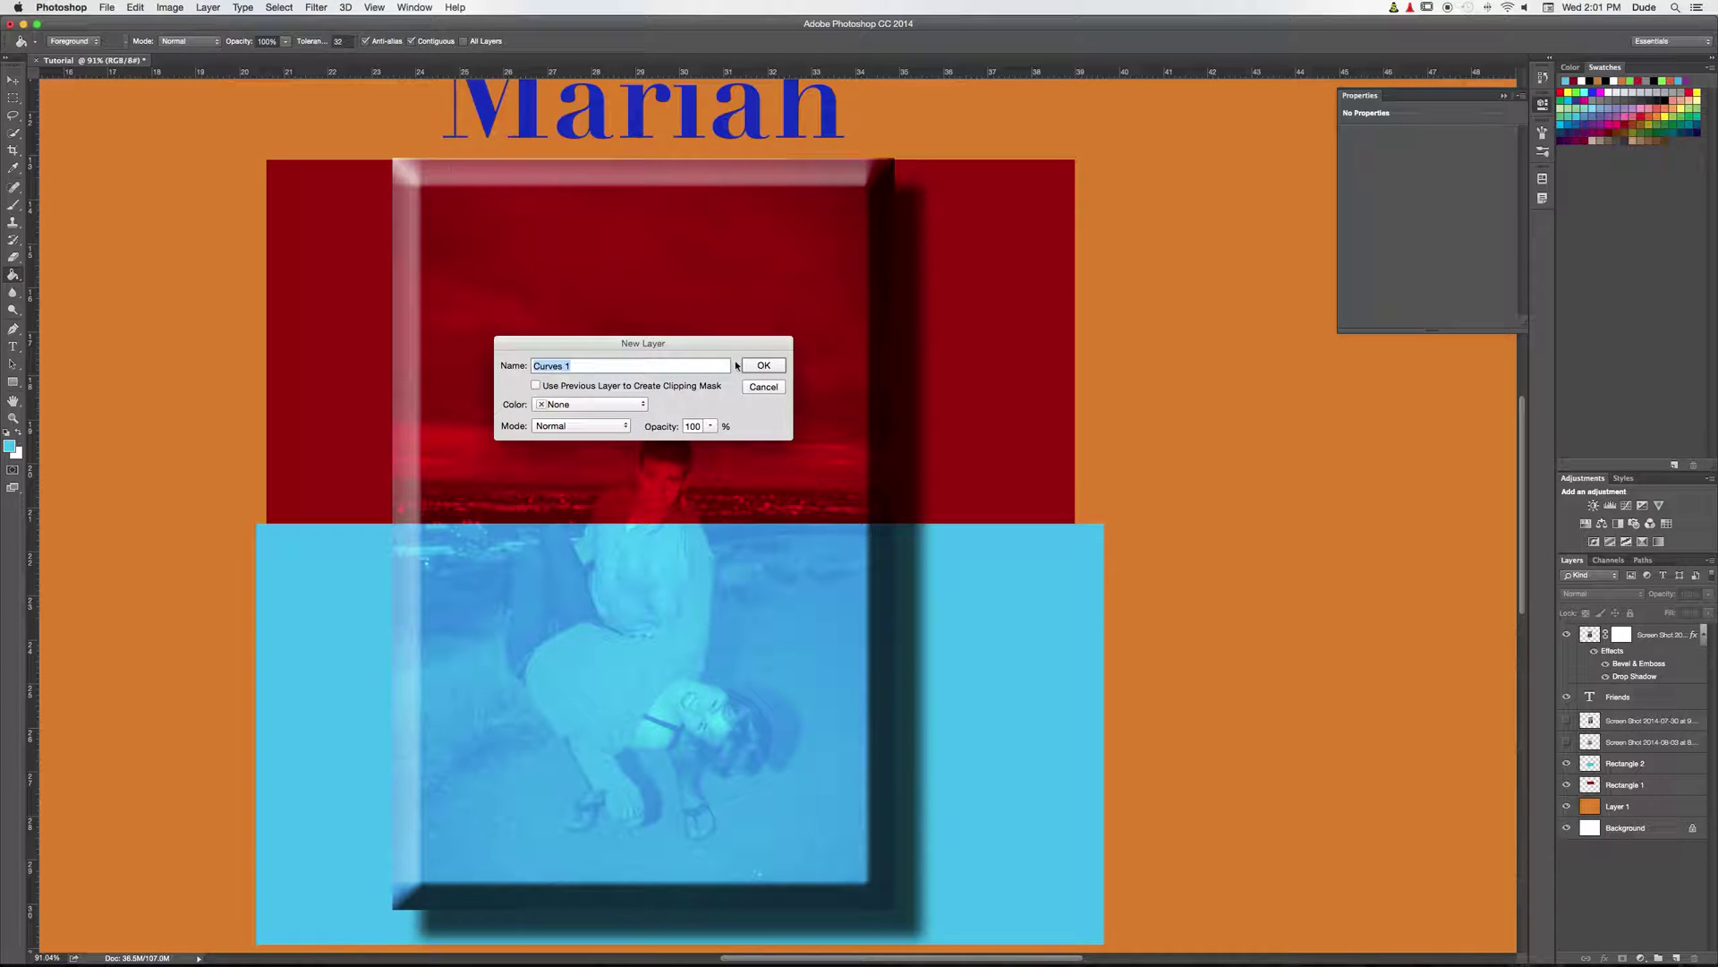
type("Adjustment Layer Curves")
key("Return")
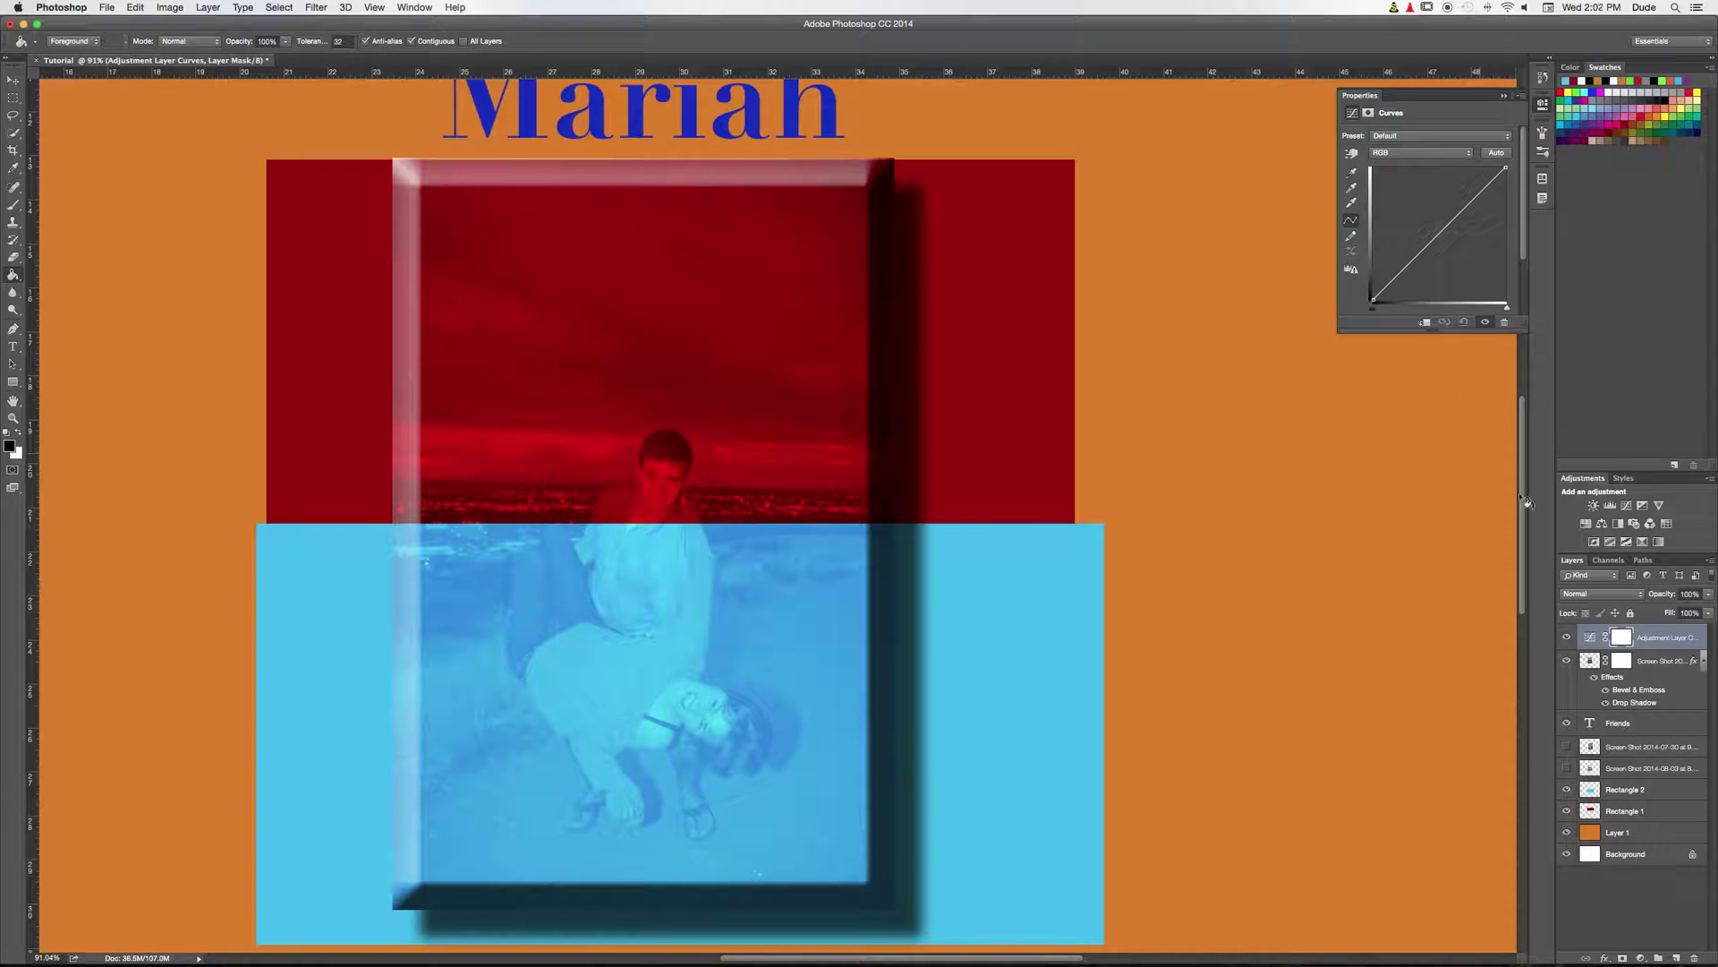
left_click(1589, 636)
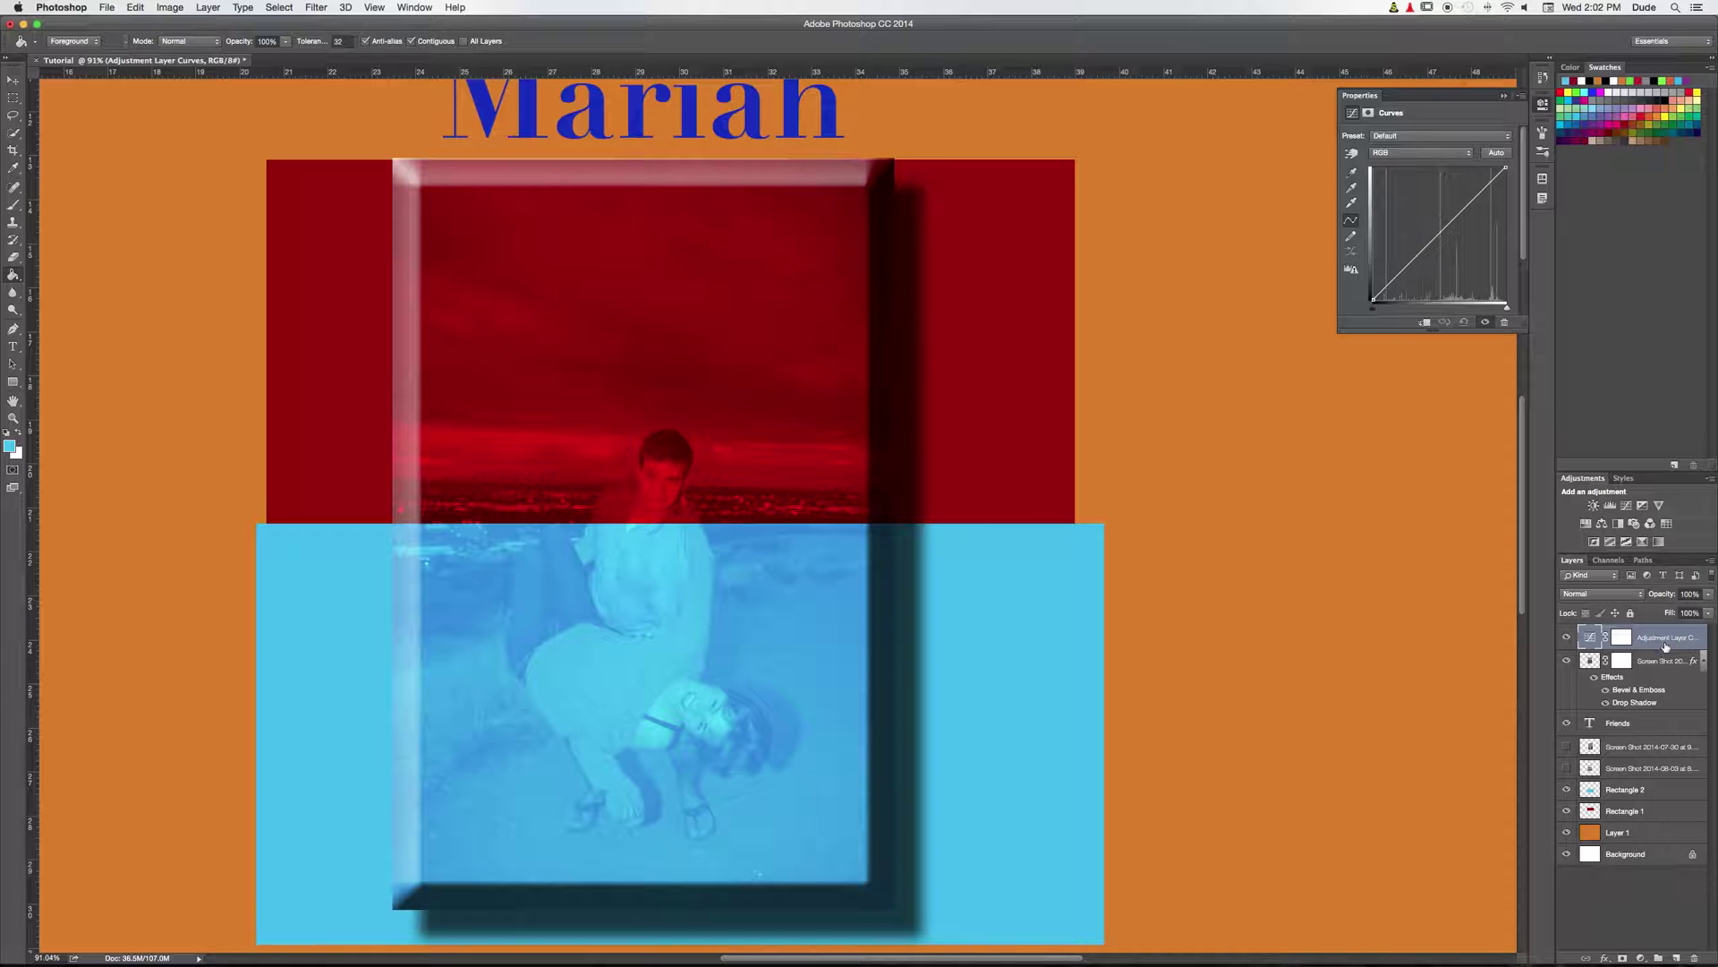
key("Delete")
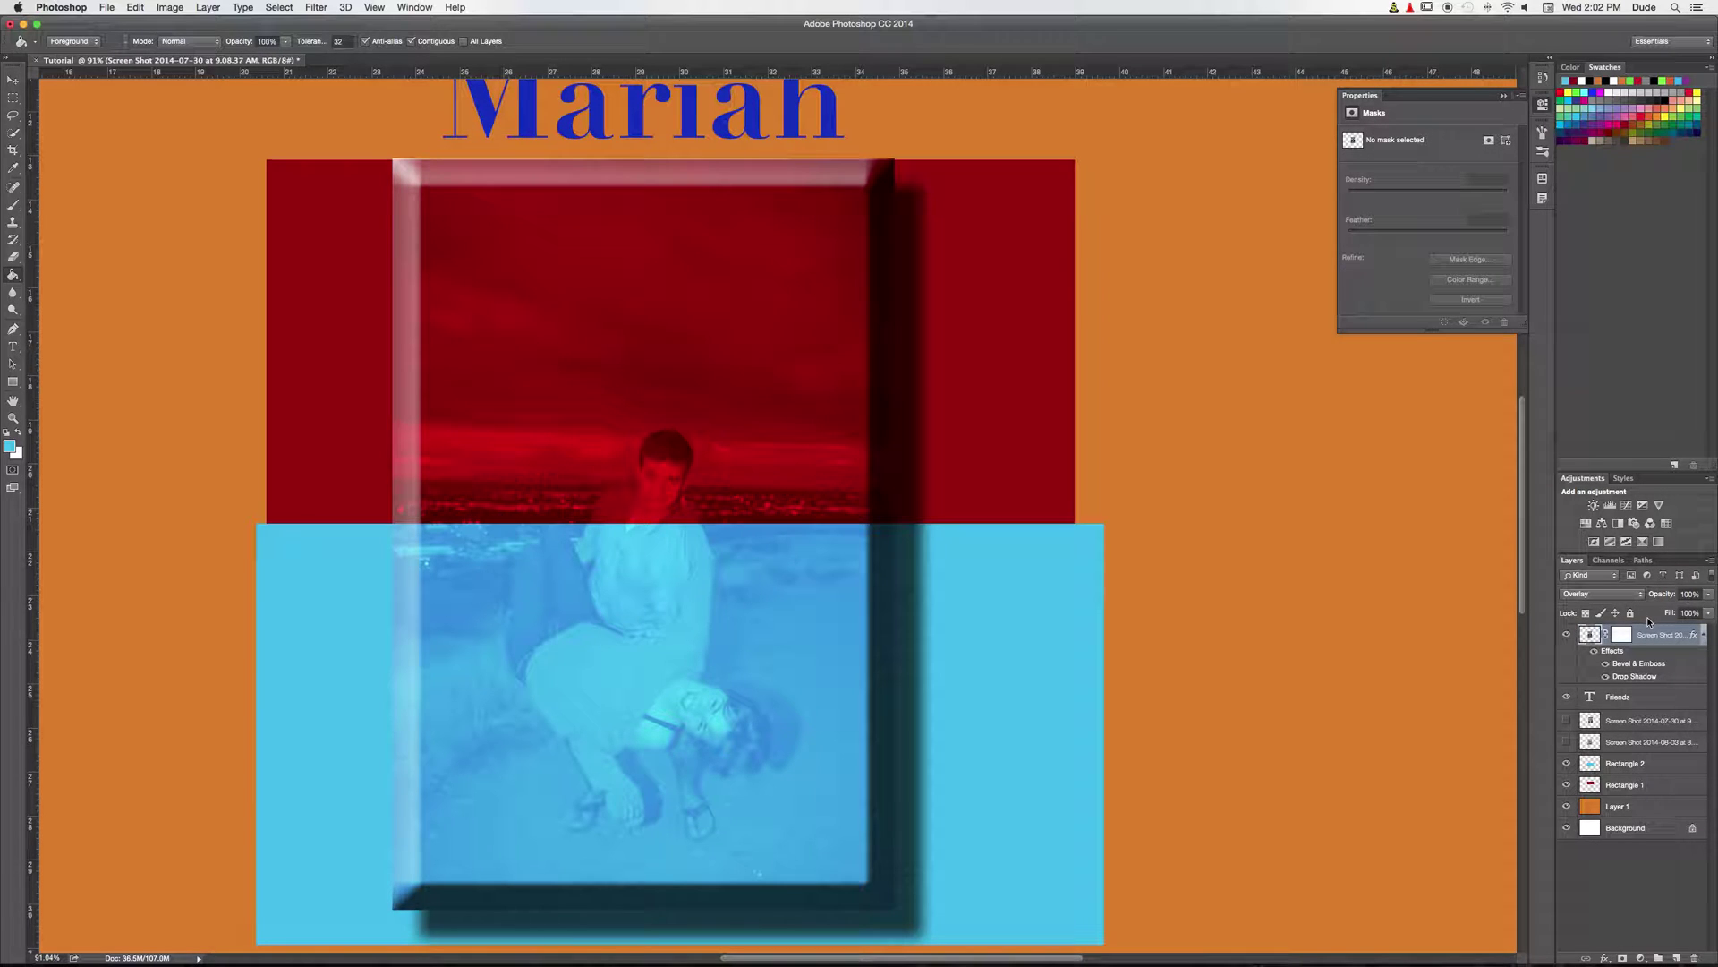
Step: Add a Curves adjustment layer at the top of the layer stack and rename it "Adjustment"
left_click(1666, 868)
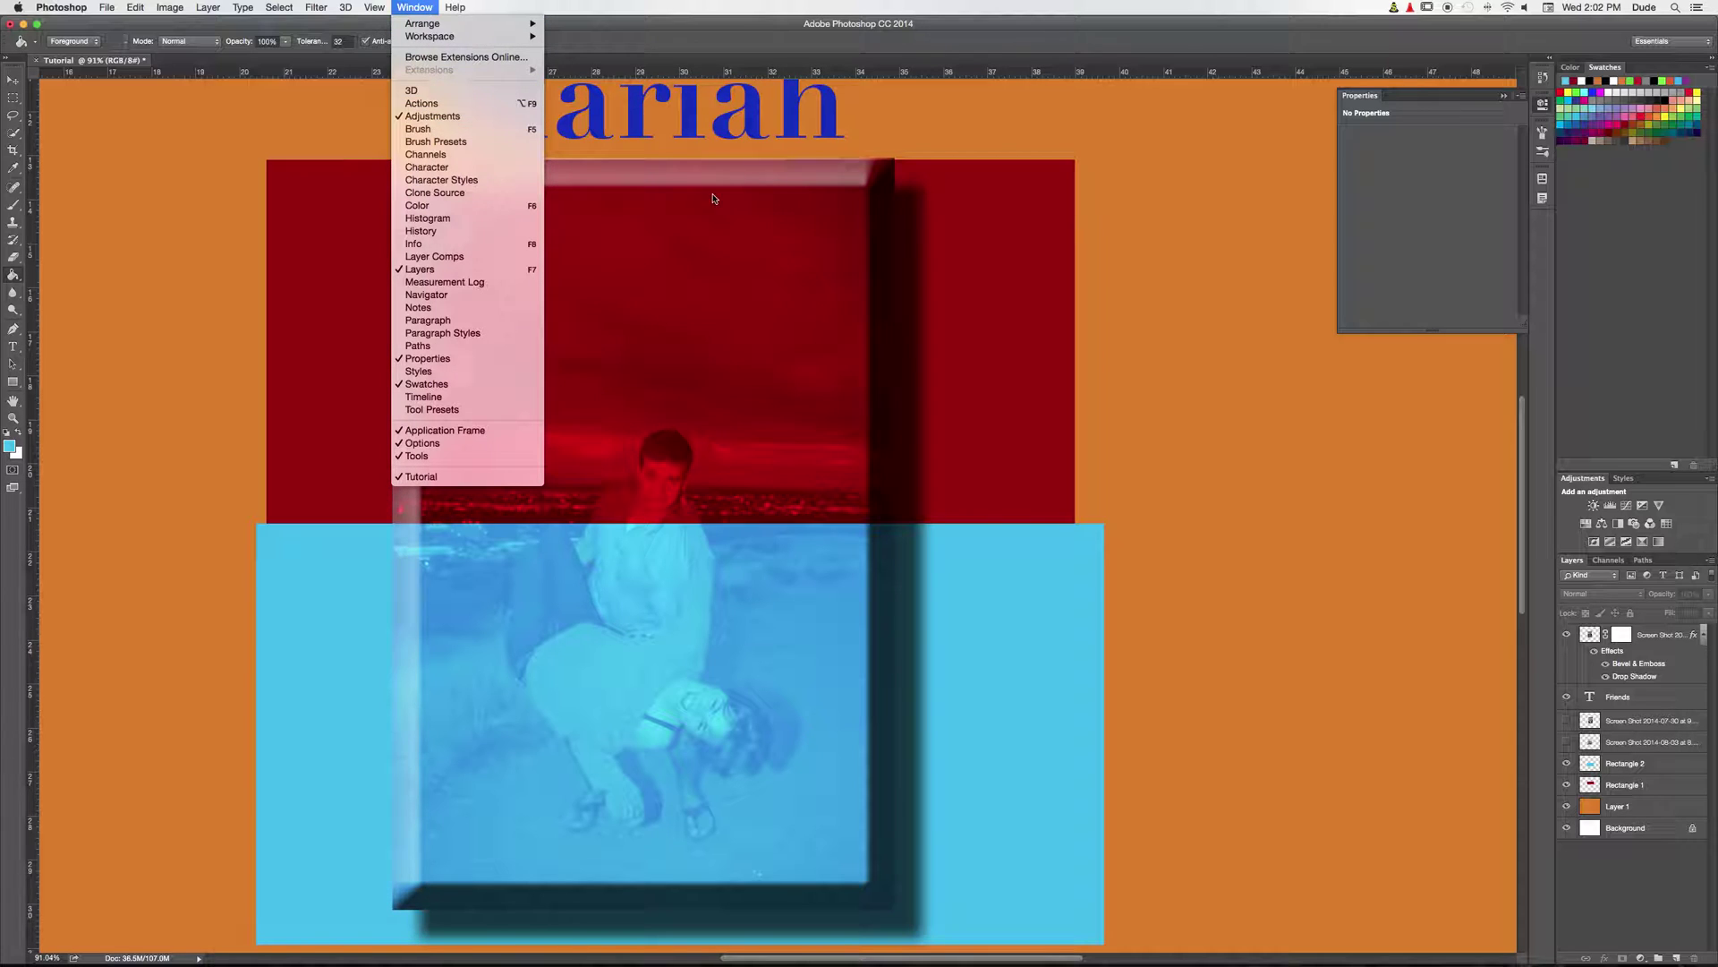
left_click(1602, 479)
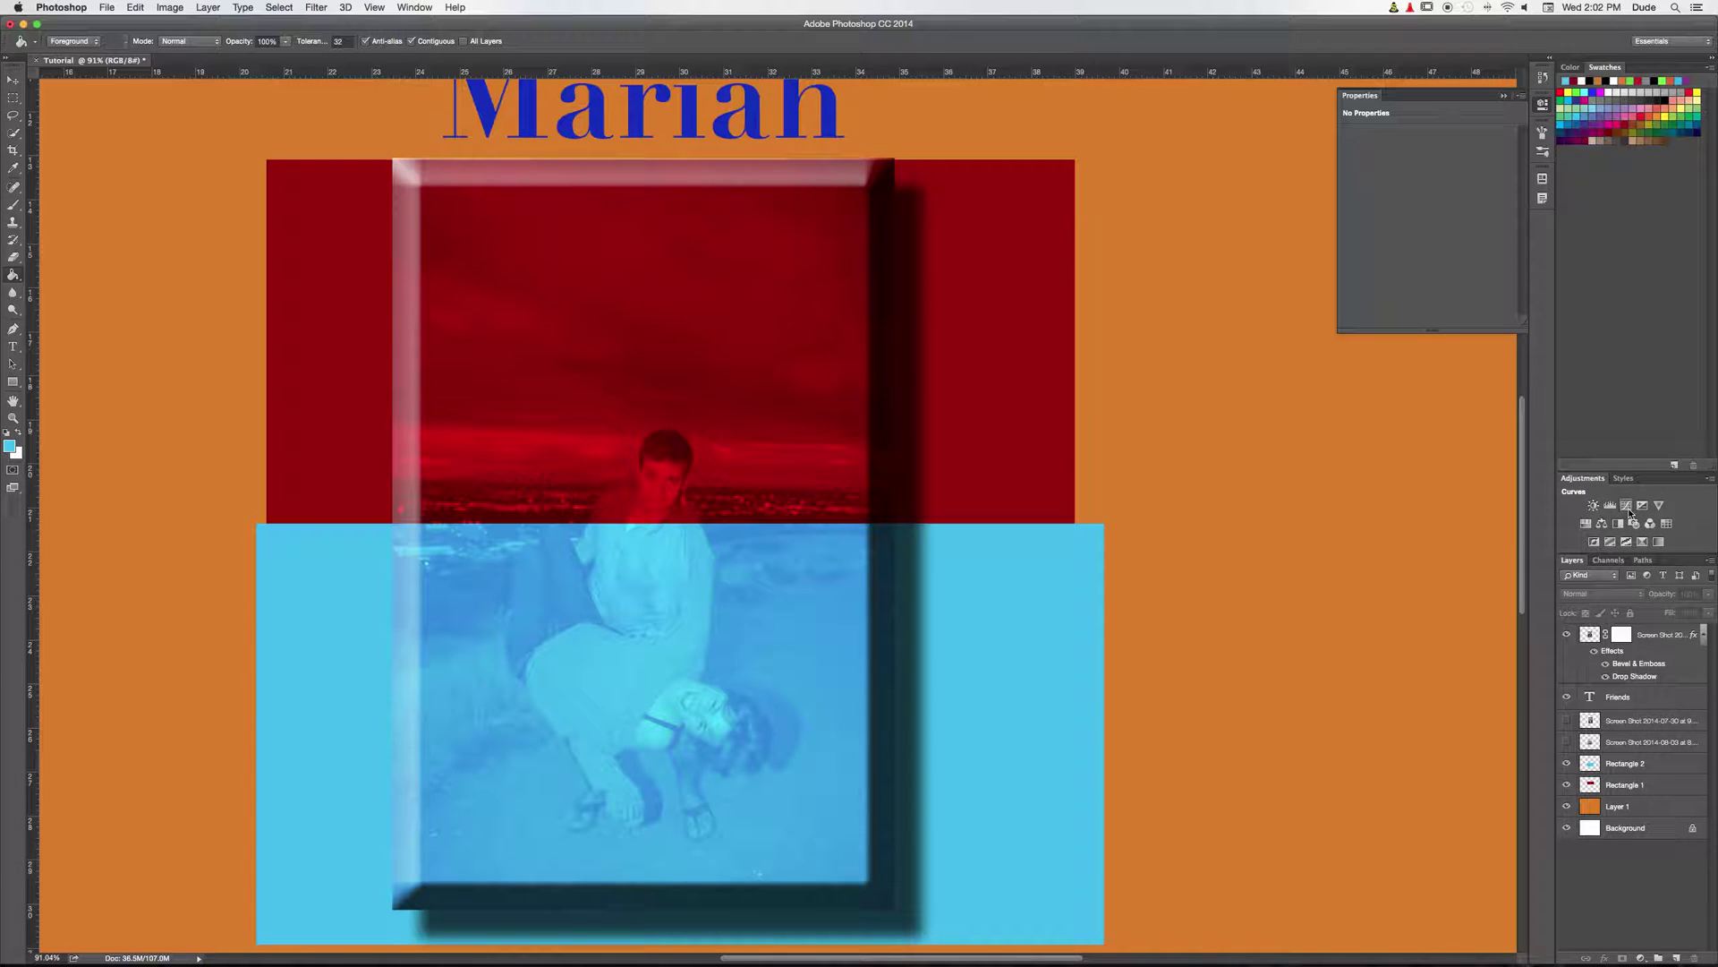
left_click(1628, 506)
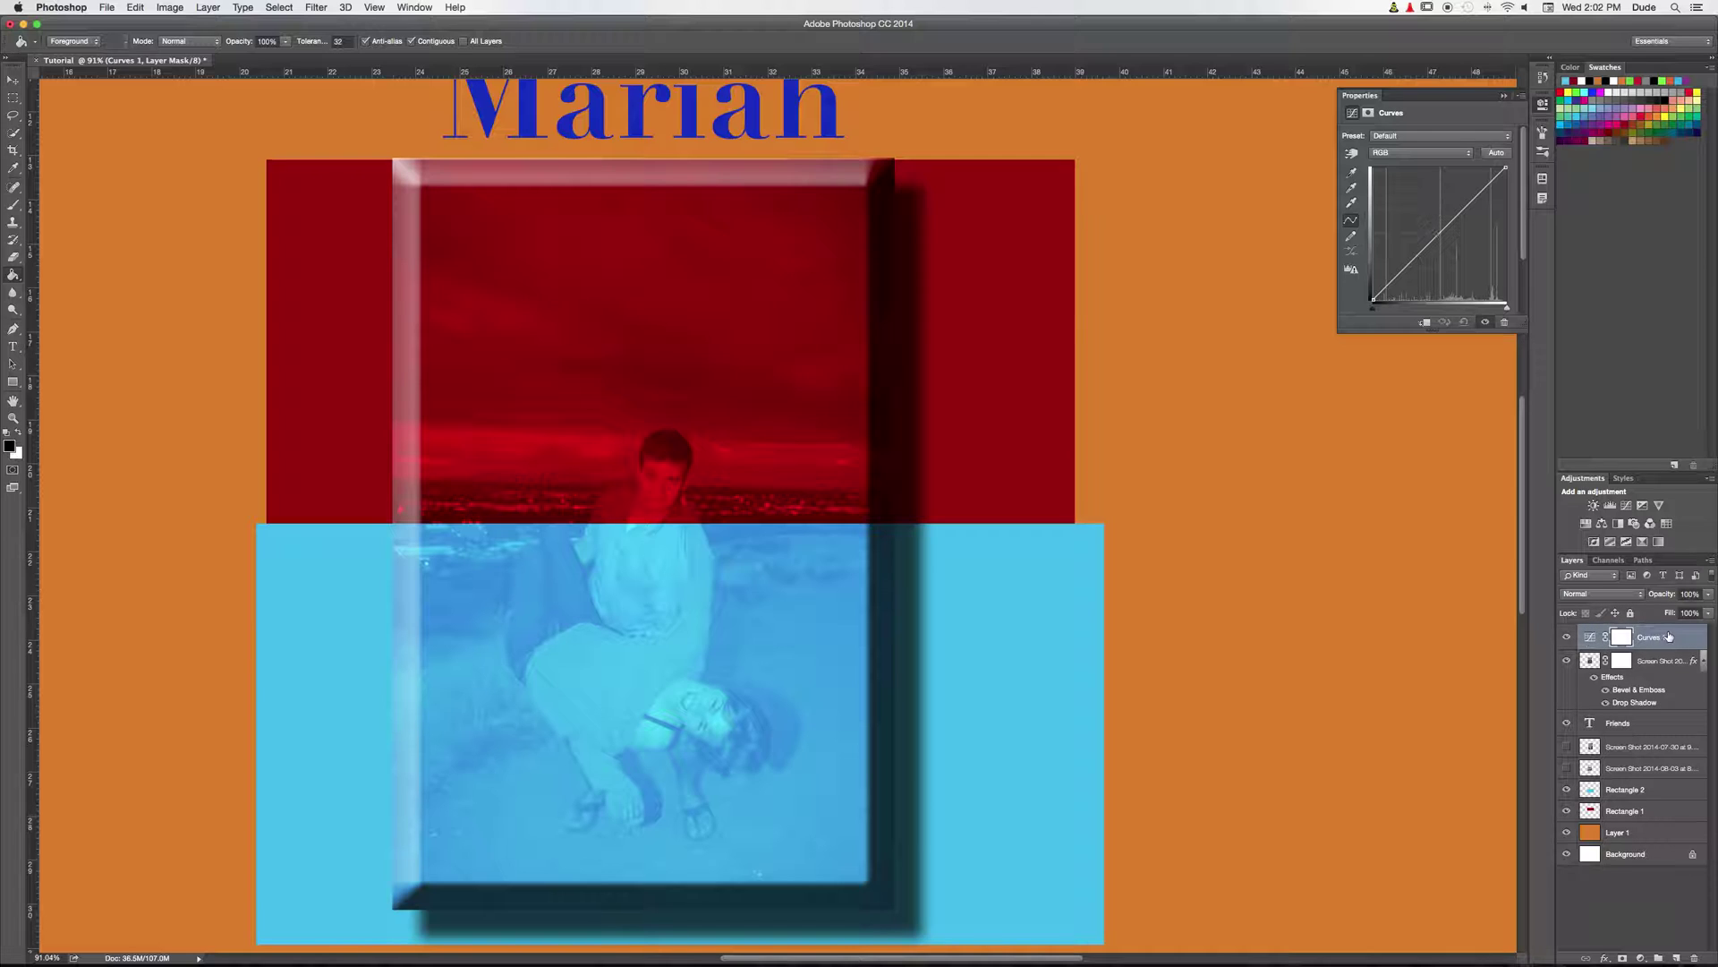
double_click(1652, 638)
type("Adjustment")
key("Return")
left_click(1661, 639, "super")
left_click(1627, 640)
left_click(1590, 639)
Step: Try adding a Brightness/Contrast adjustment layer above the Adjustment layer and remove it
scroll(1219, 346, "down", 3)
scroll(1186, 343, "up", 3)
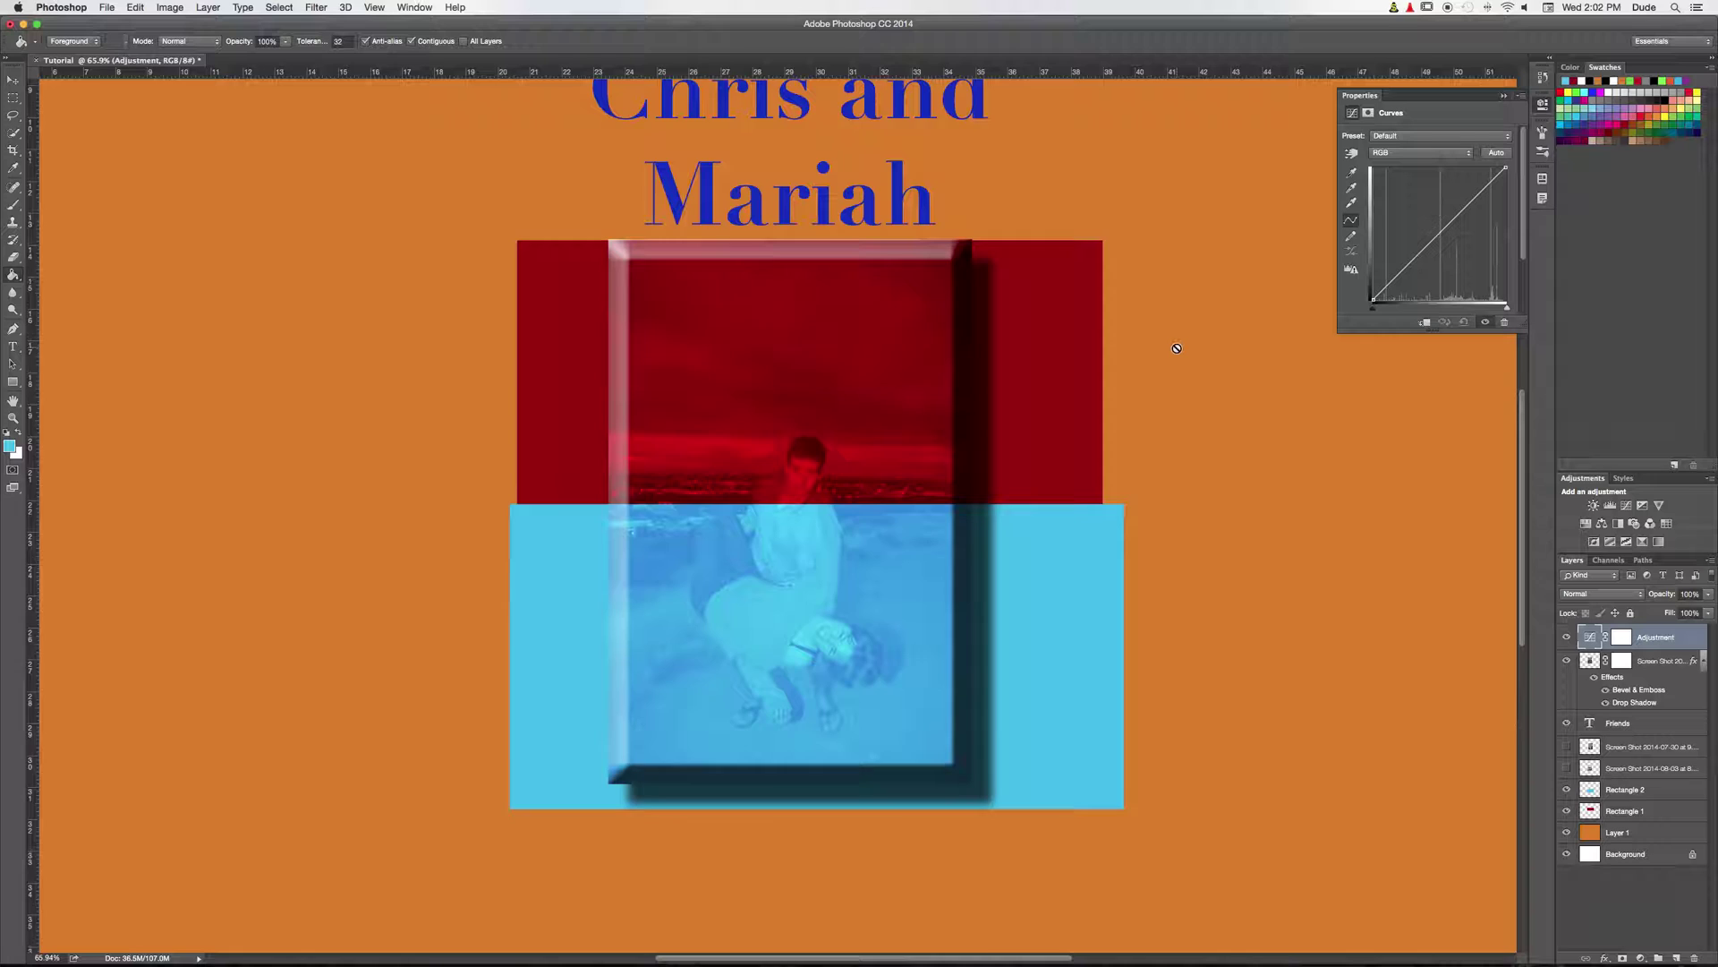
scroll(1177, 349, "up", 2)
scroll(1178, 352, "down", 2)
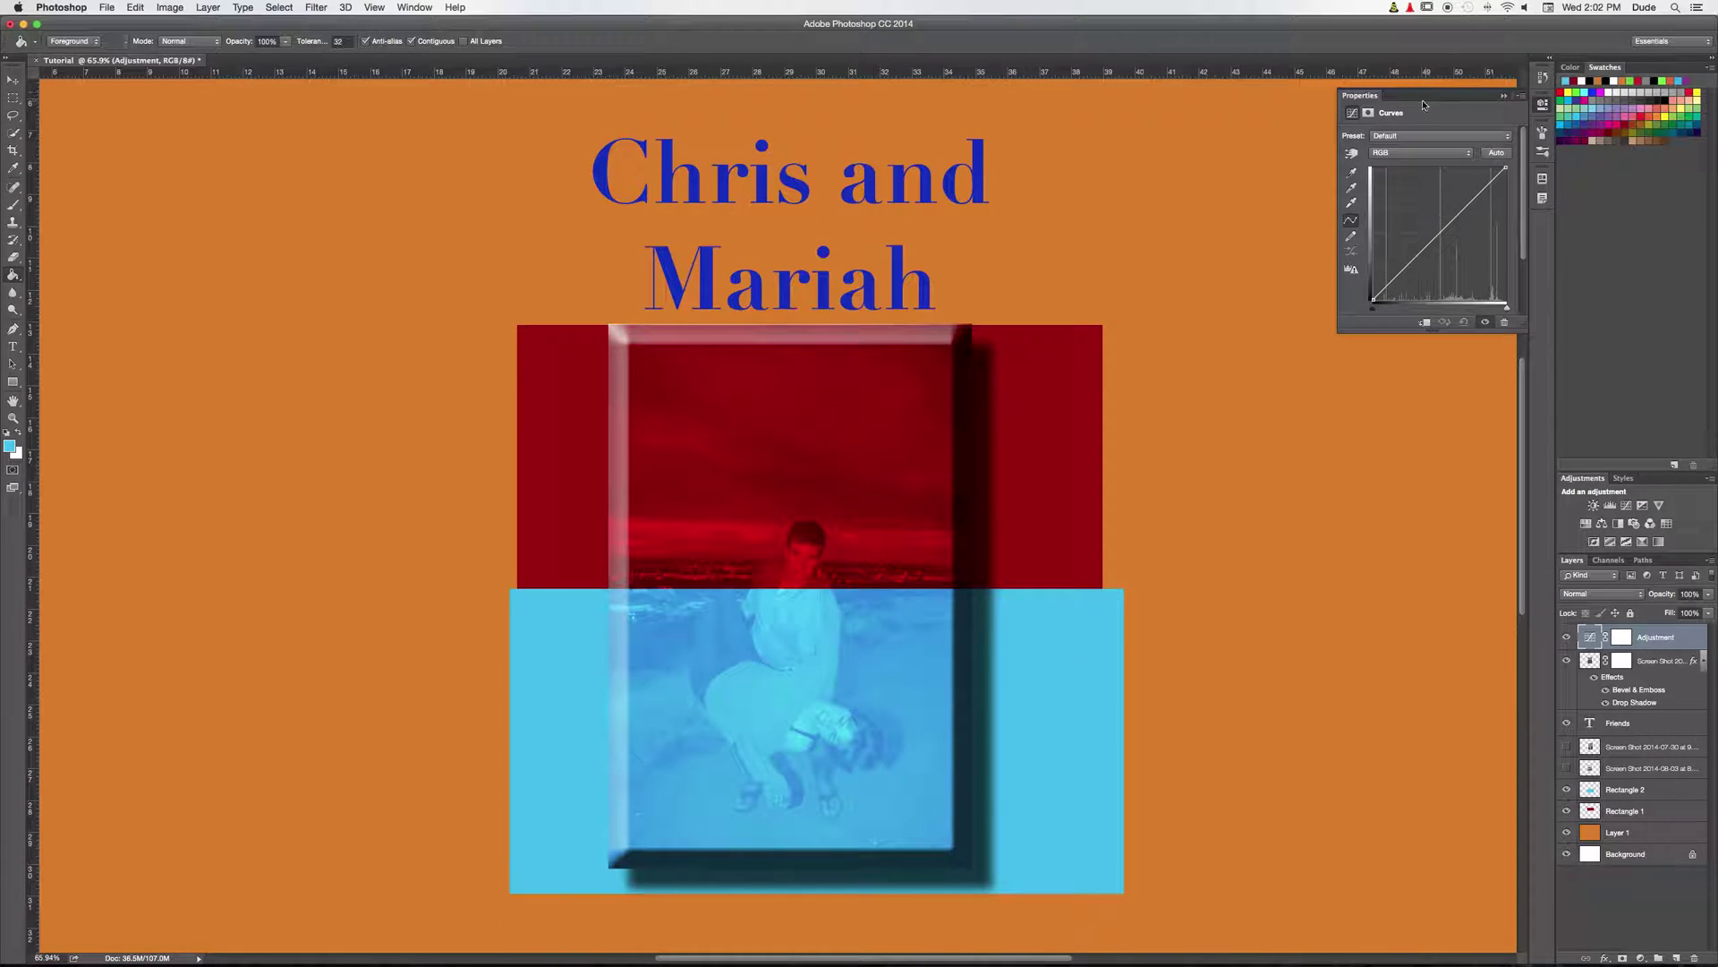
left_click(1593, 506)
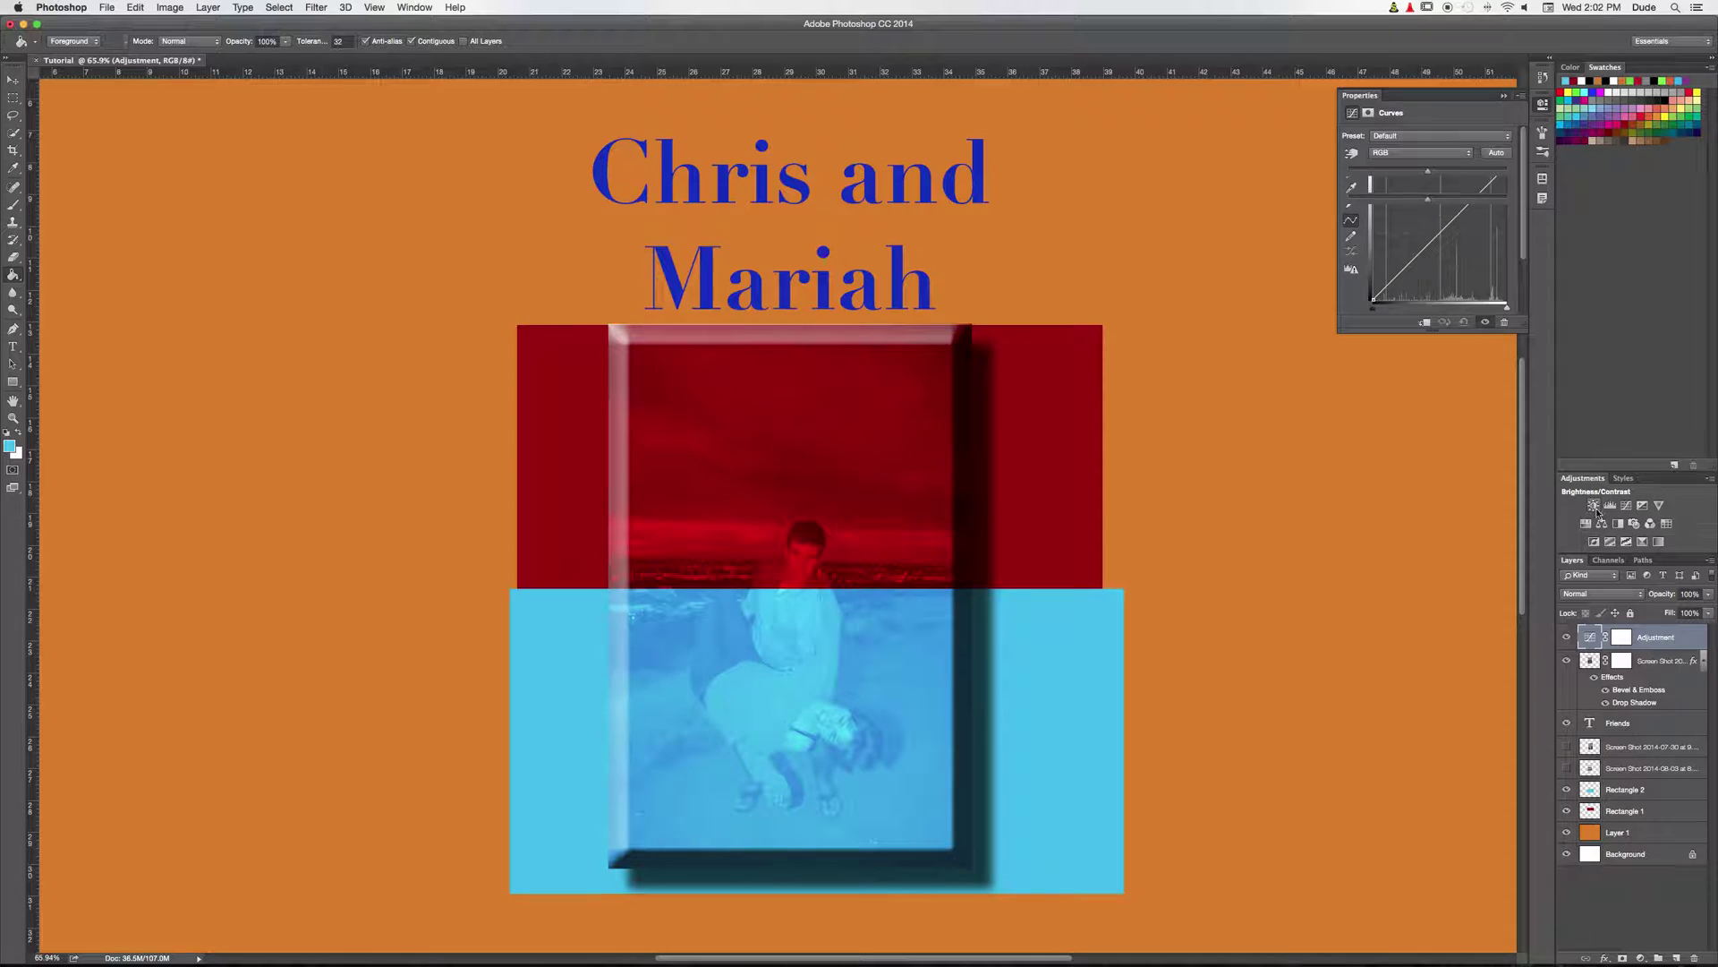
key("BackSpace")
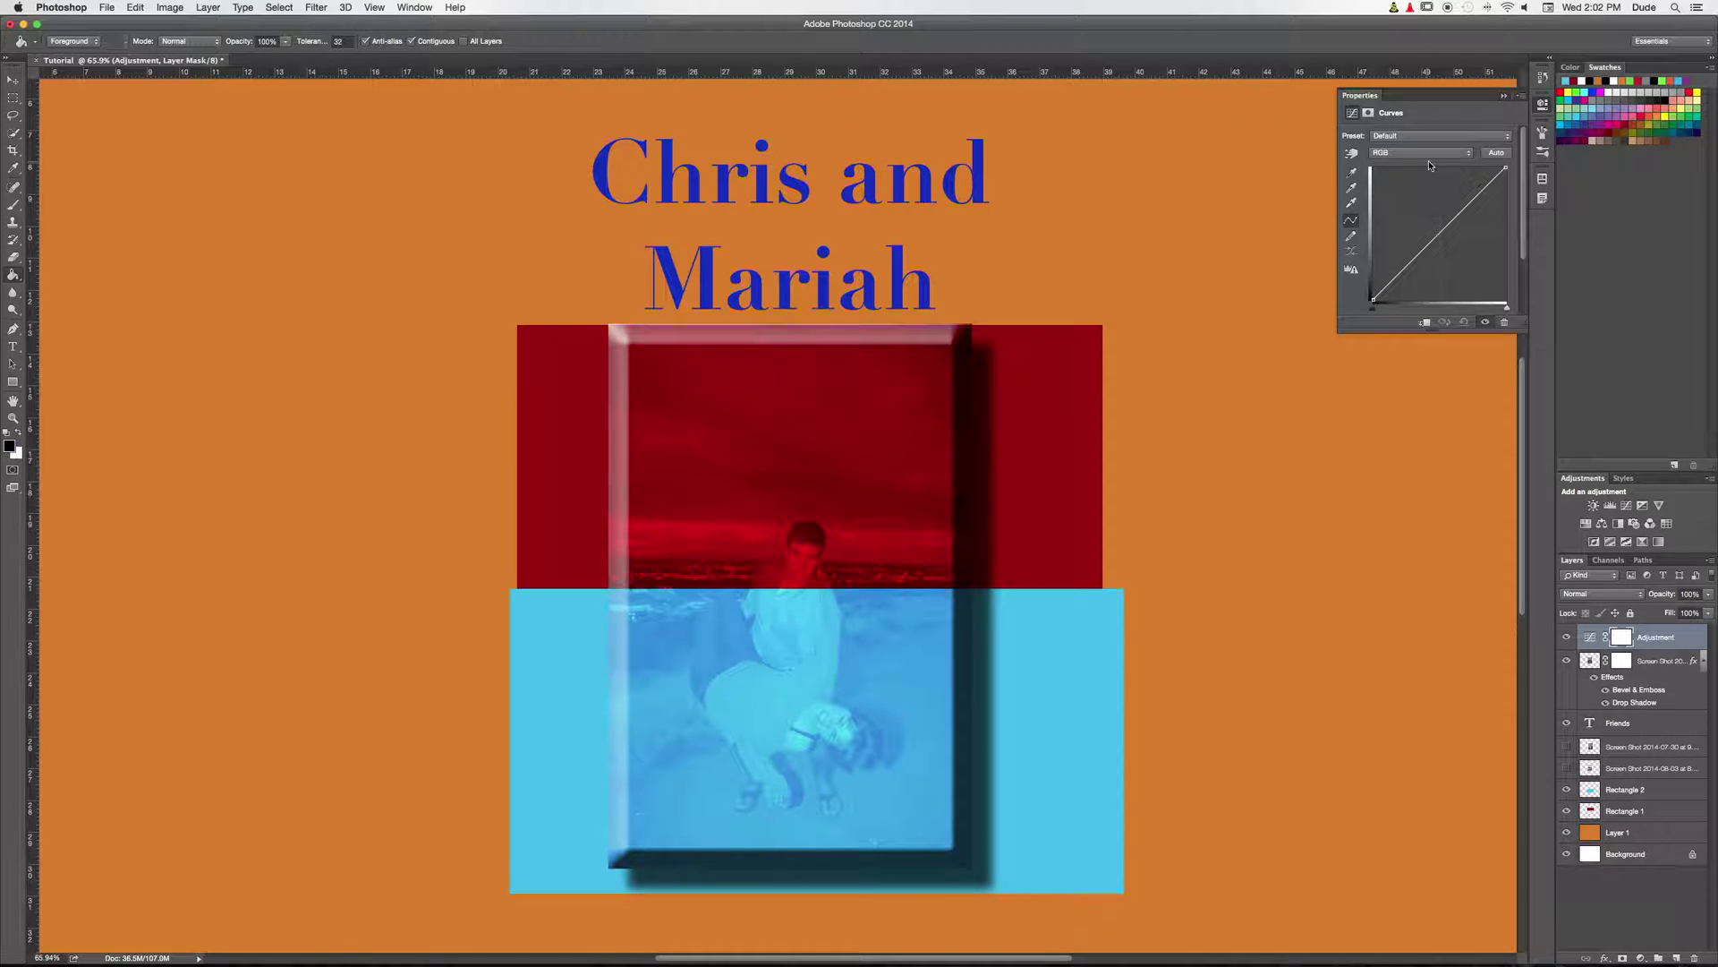
Step: Try bending the Adjustment layer's RGB curve to darken and brighten the whole image, and reset the curve to its default
left_click(1368, 113)
left_click(1353, 113)
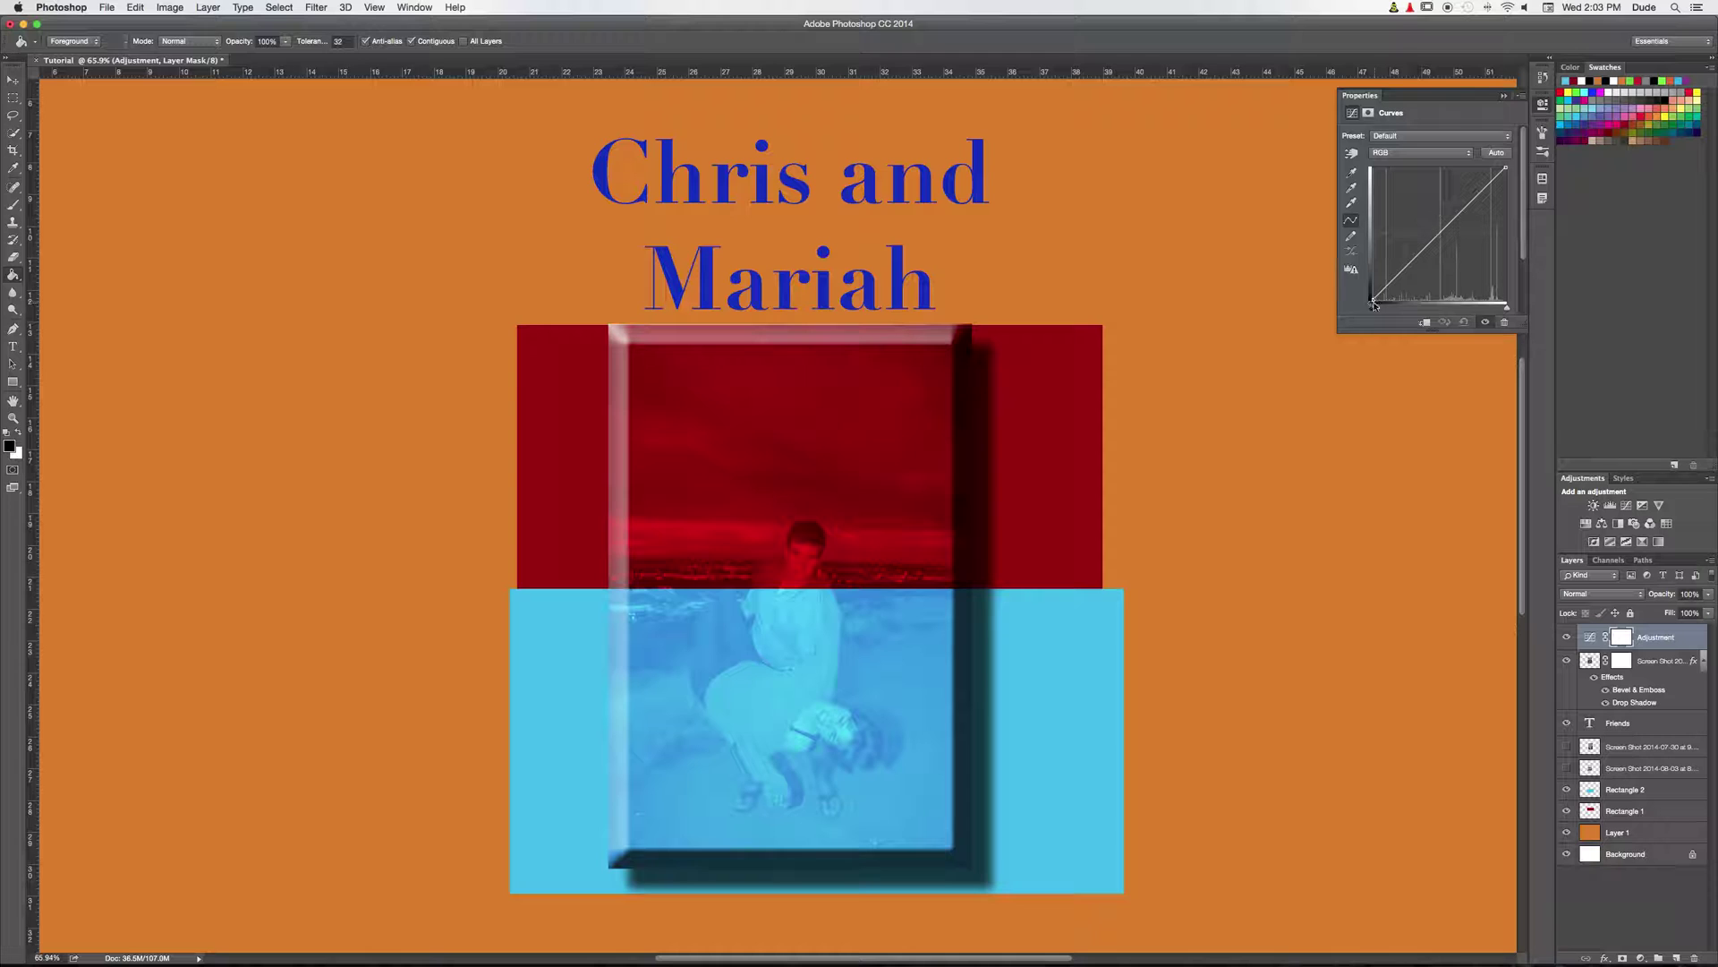
mouse_move(1374, 299)
left_mouse_down()
mouse_move(1413, 299)
mouse_move(1375, 300)
left_mouse_up()
mouse_move(1505, 168)
left_mouse_down()
mouse_move(1477, 167)
mouse_move(1506, 168)
left_mouse_up()
mouse_move(1441, 231)
left_mouse_down()
mouse_move(1423, 202)
mouse_move(1458, 246)
mouse_move(1400, 208)
mouse_move(1454, 251)
left_mouse_up()
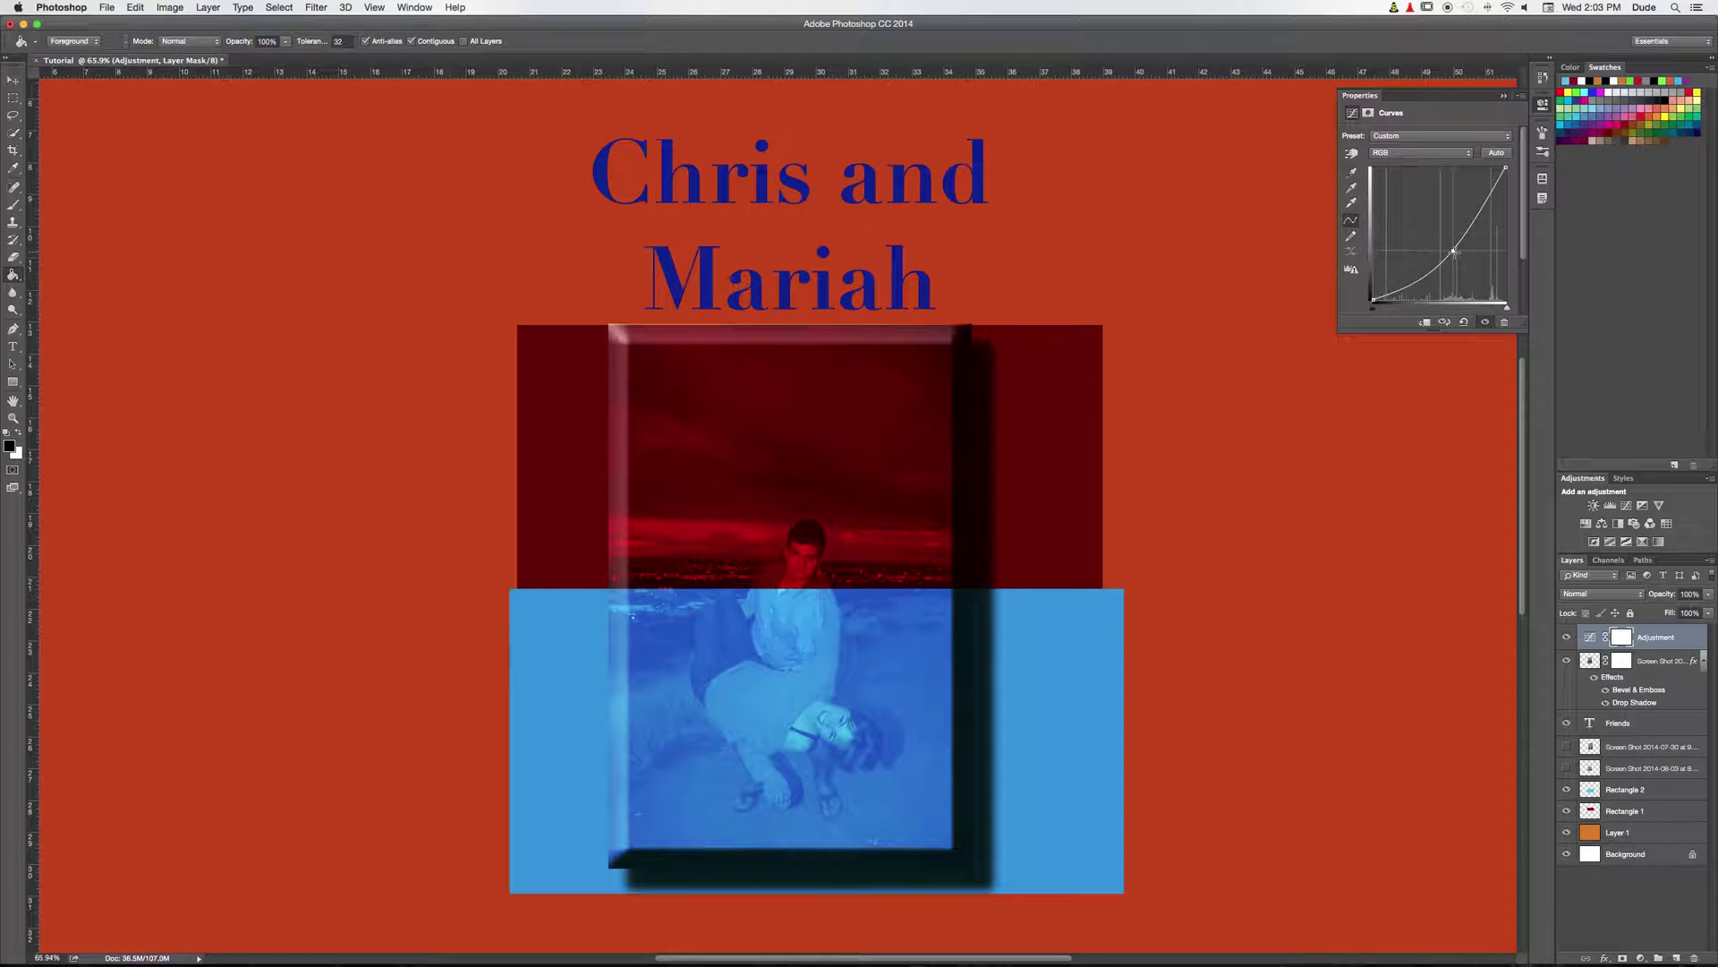
key("super+z")
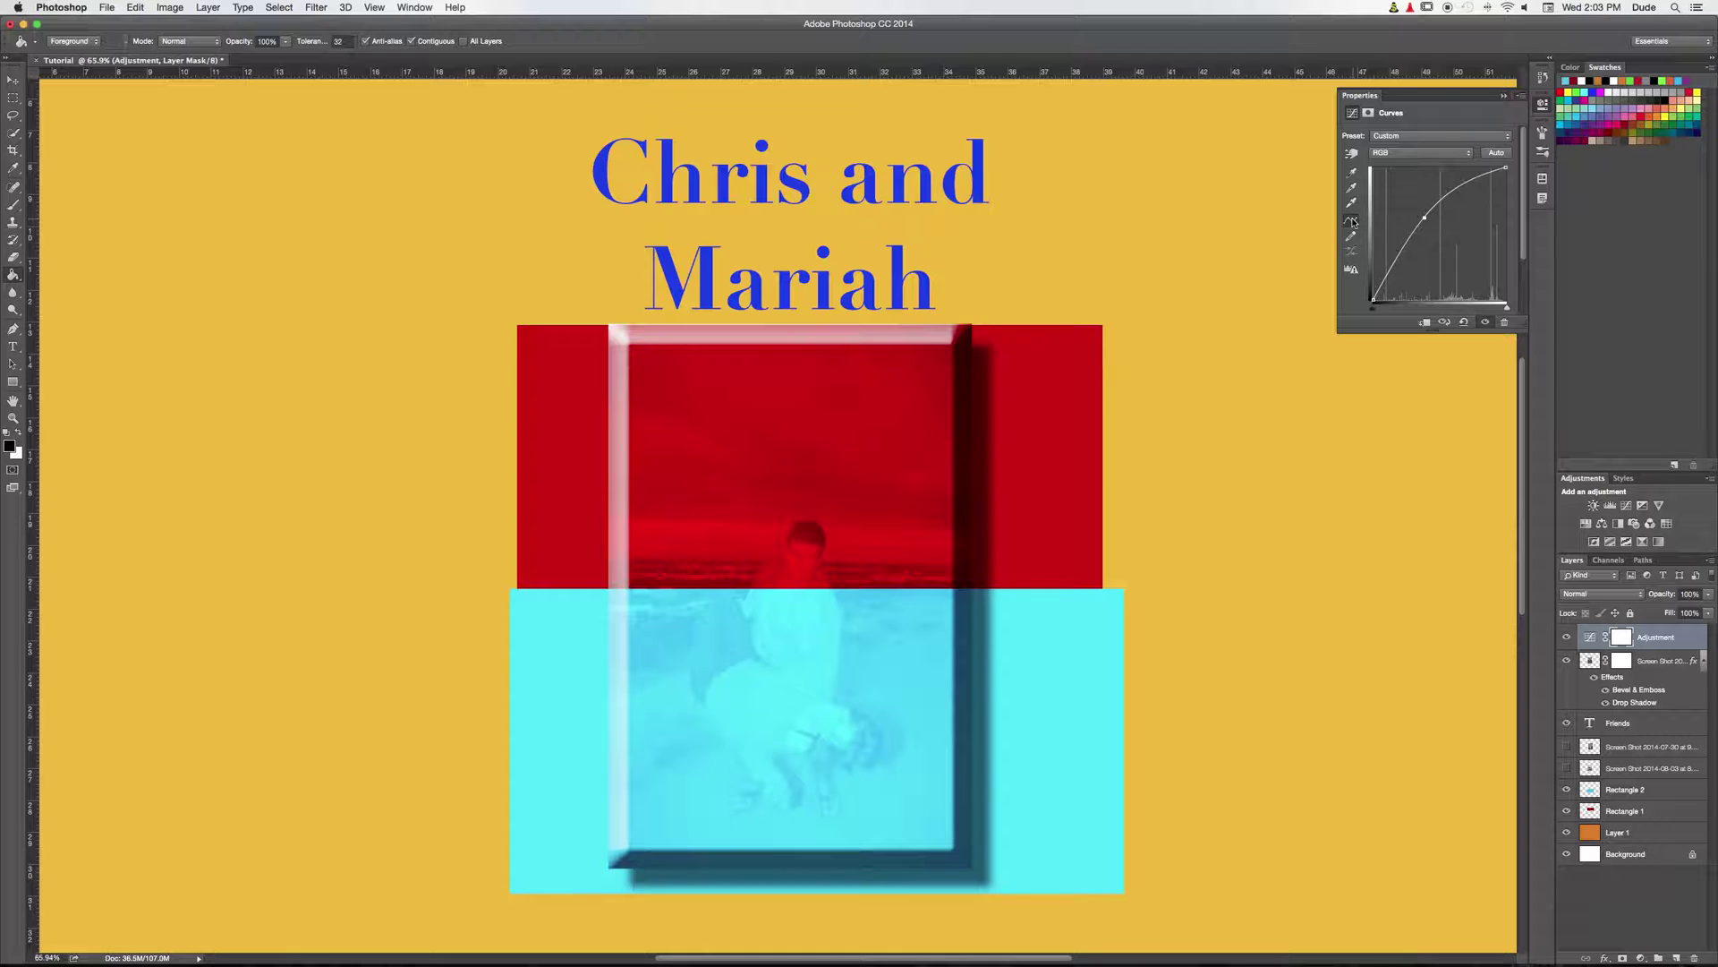
left_click_drag(1424, 218, 1386, 295)
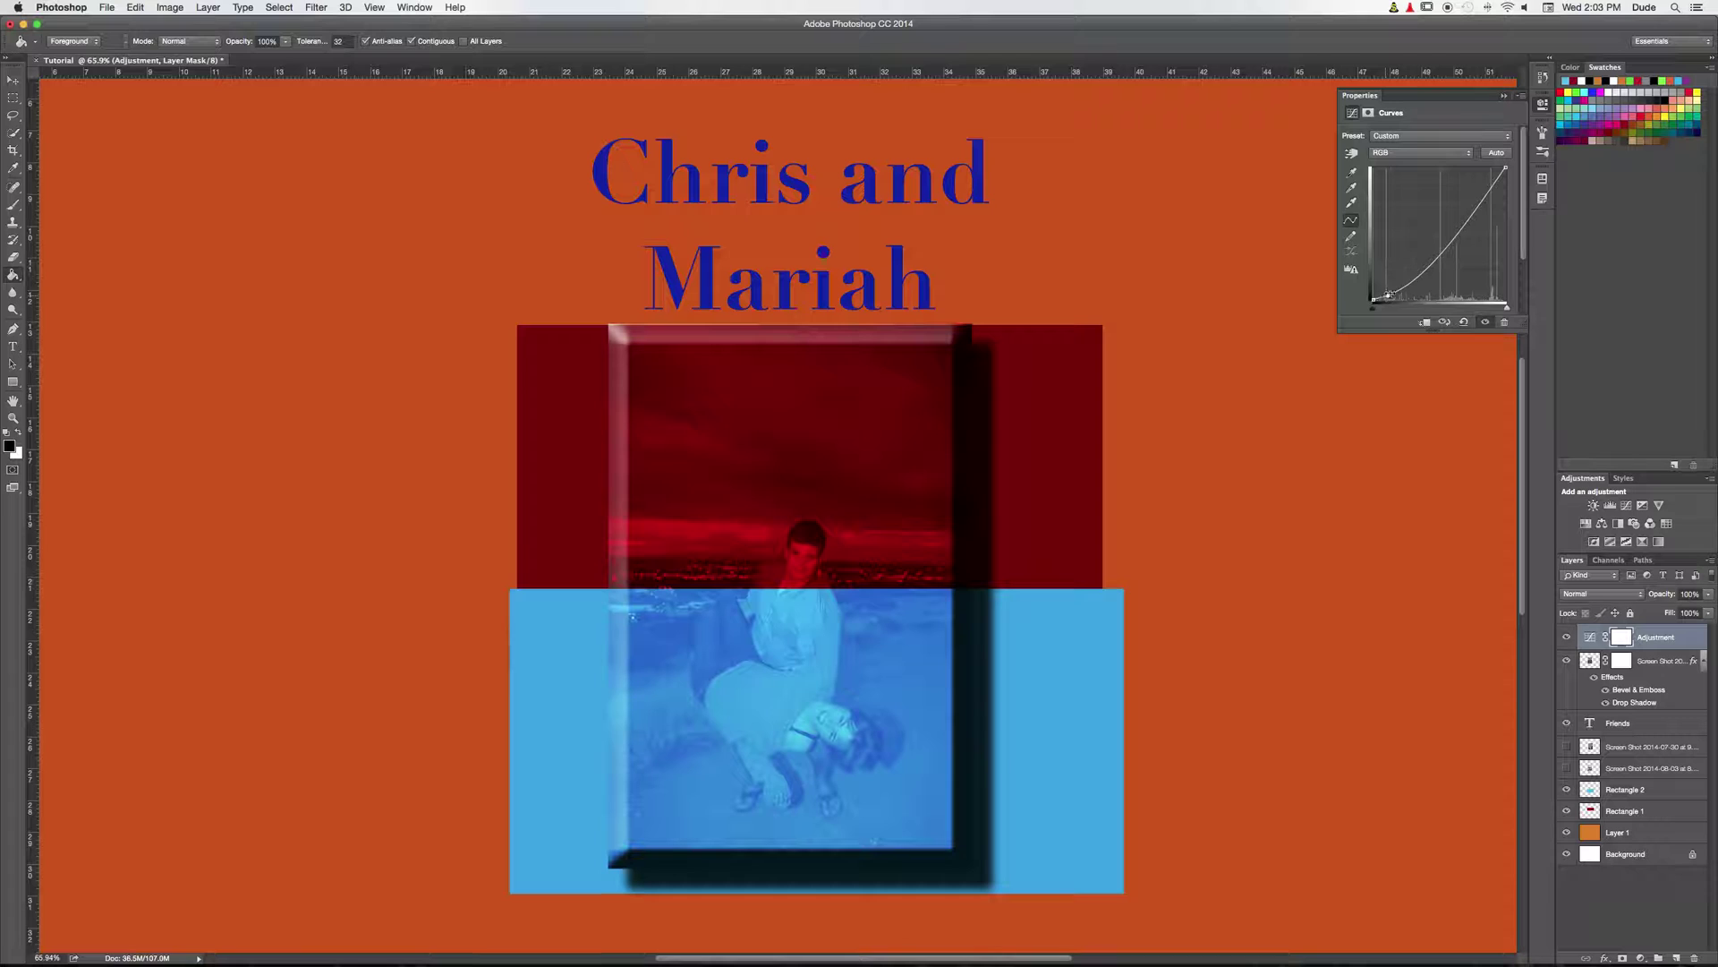
left_click(1464, 322)
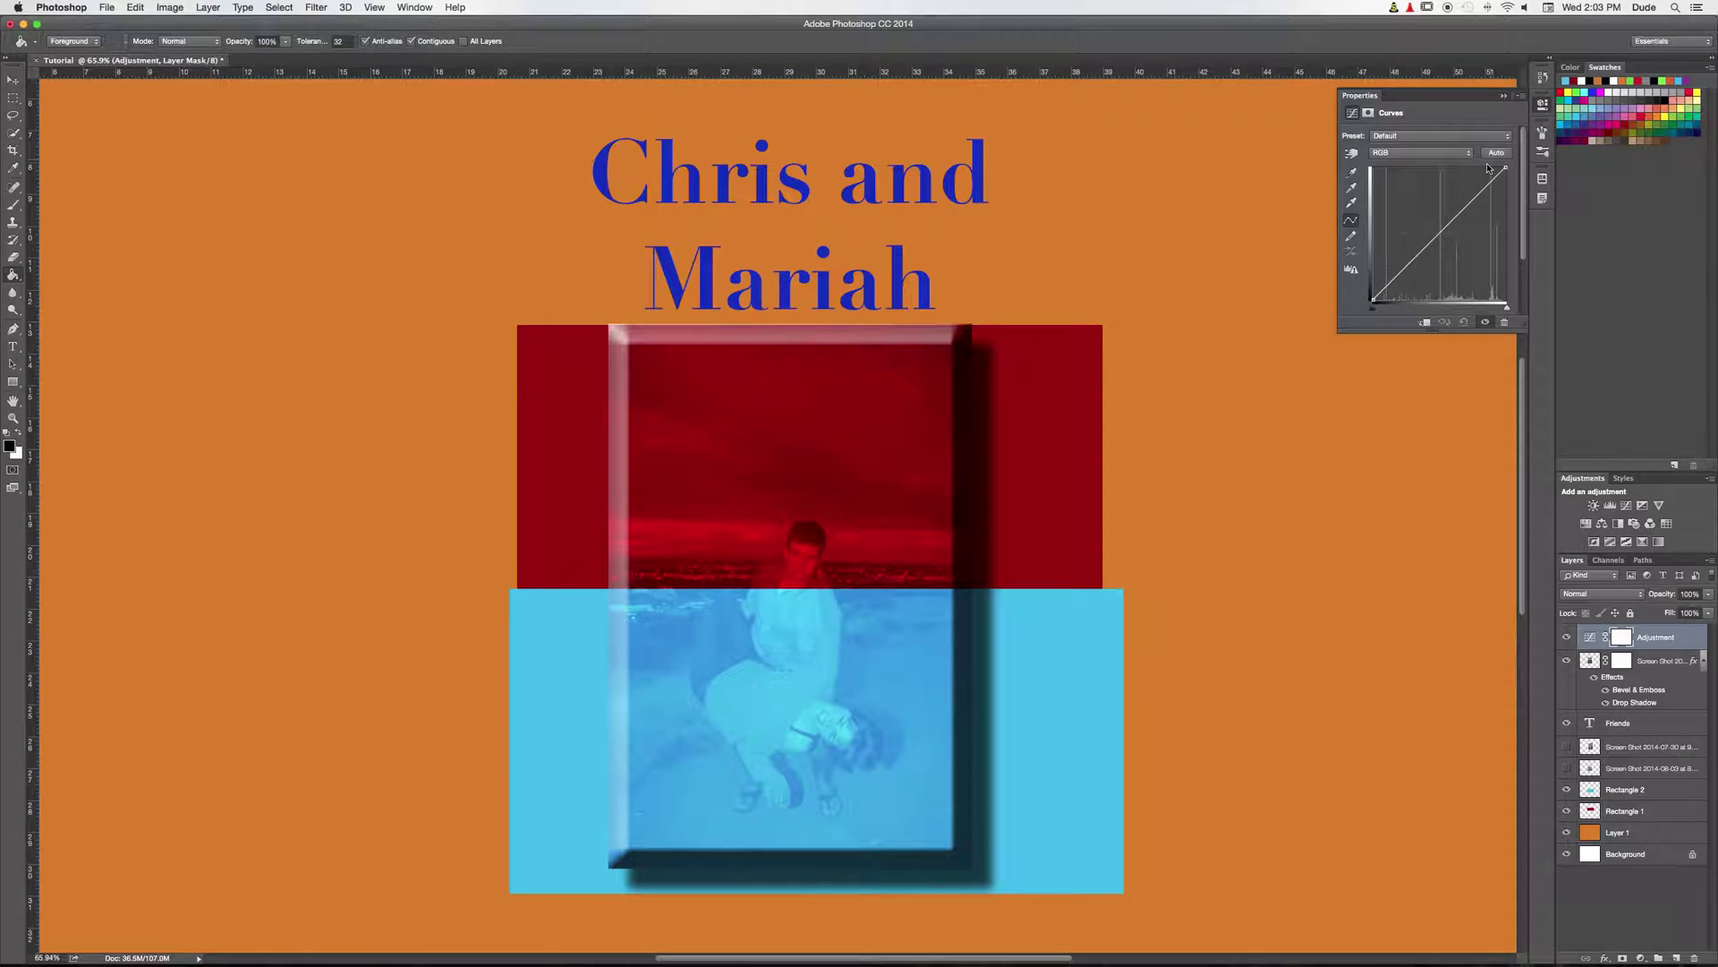
Step: Try bending the curve of a single color channel in the Adjustment layer and reset it
left_click(1450, 154)
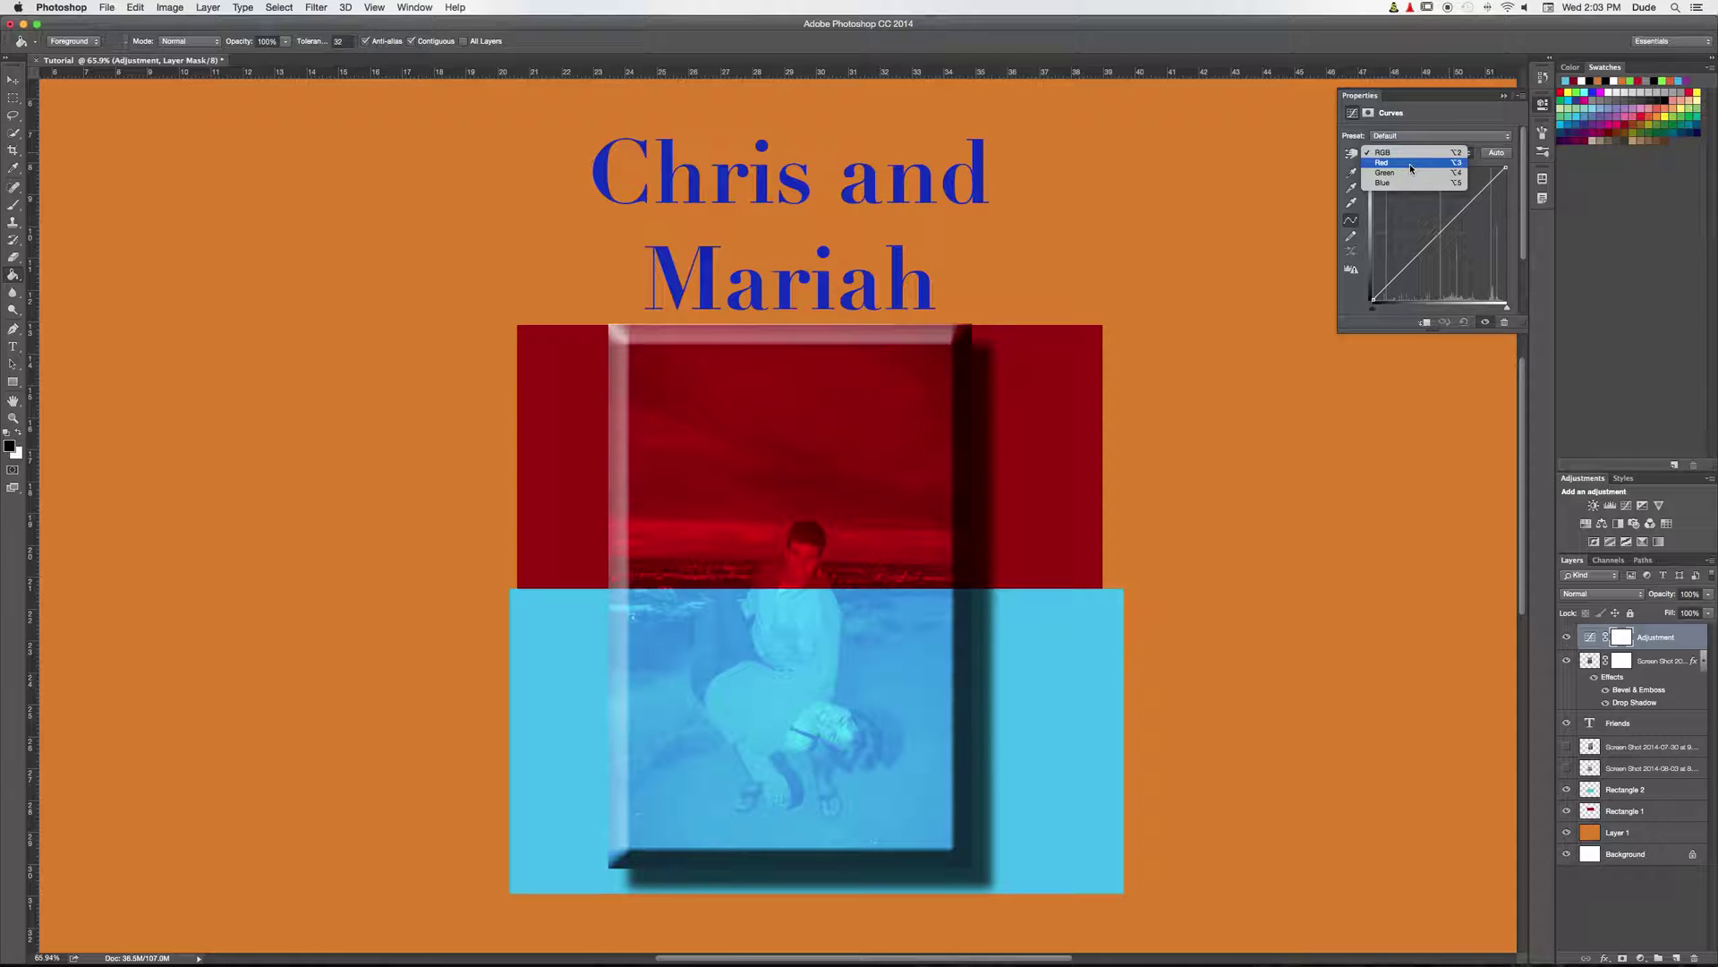
left_click(1445, 170)
left_click_drag(1438, 224, 1465, 324)
left_click(1465, 324)
Step: Try nudging the white point of the Adjustment layer's curve in the RGB composite channel
left_click(1432, 153)
left_click(1403, 155)
mouse_move(1506, 168)
left_mouse_down()
mouse_move(1506, 201)
mouse_move(1507, 169)
left_mouse_up()
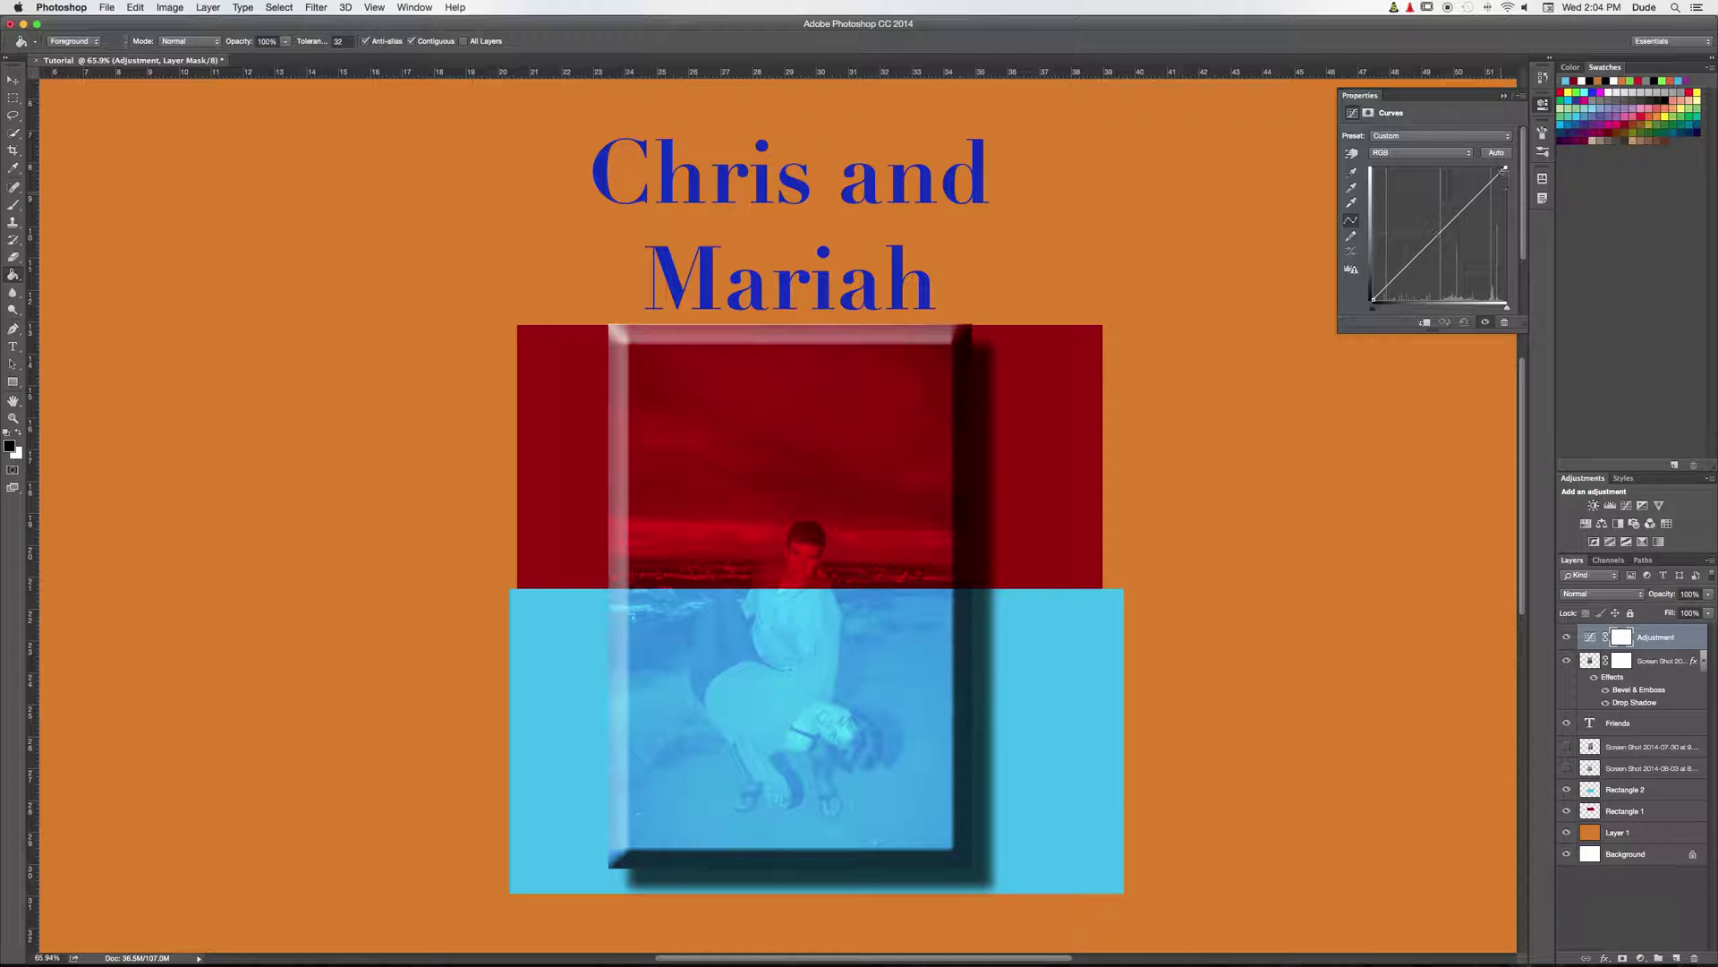
mouse_move(1506, 168)
left_mouse_down()
mouse_move(1441, 166)
mouse_move(1506, 172)
mouse_move(1524, 198)
mouse_move(1506, 168)
mouse_move(1442, 167)
mouse_move(1506, 168)
left_mouse_up()
Step: Toggle the visibility of the photo layer beneath the Adjustment layer, and reselect the Curves adjustment
left_click(1591, 637)
left_click(1598, 664)
left_click(1567, 664)
left_click(1567, 663)
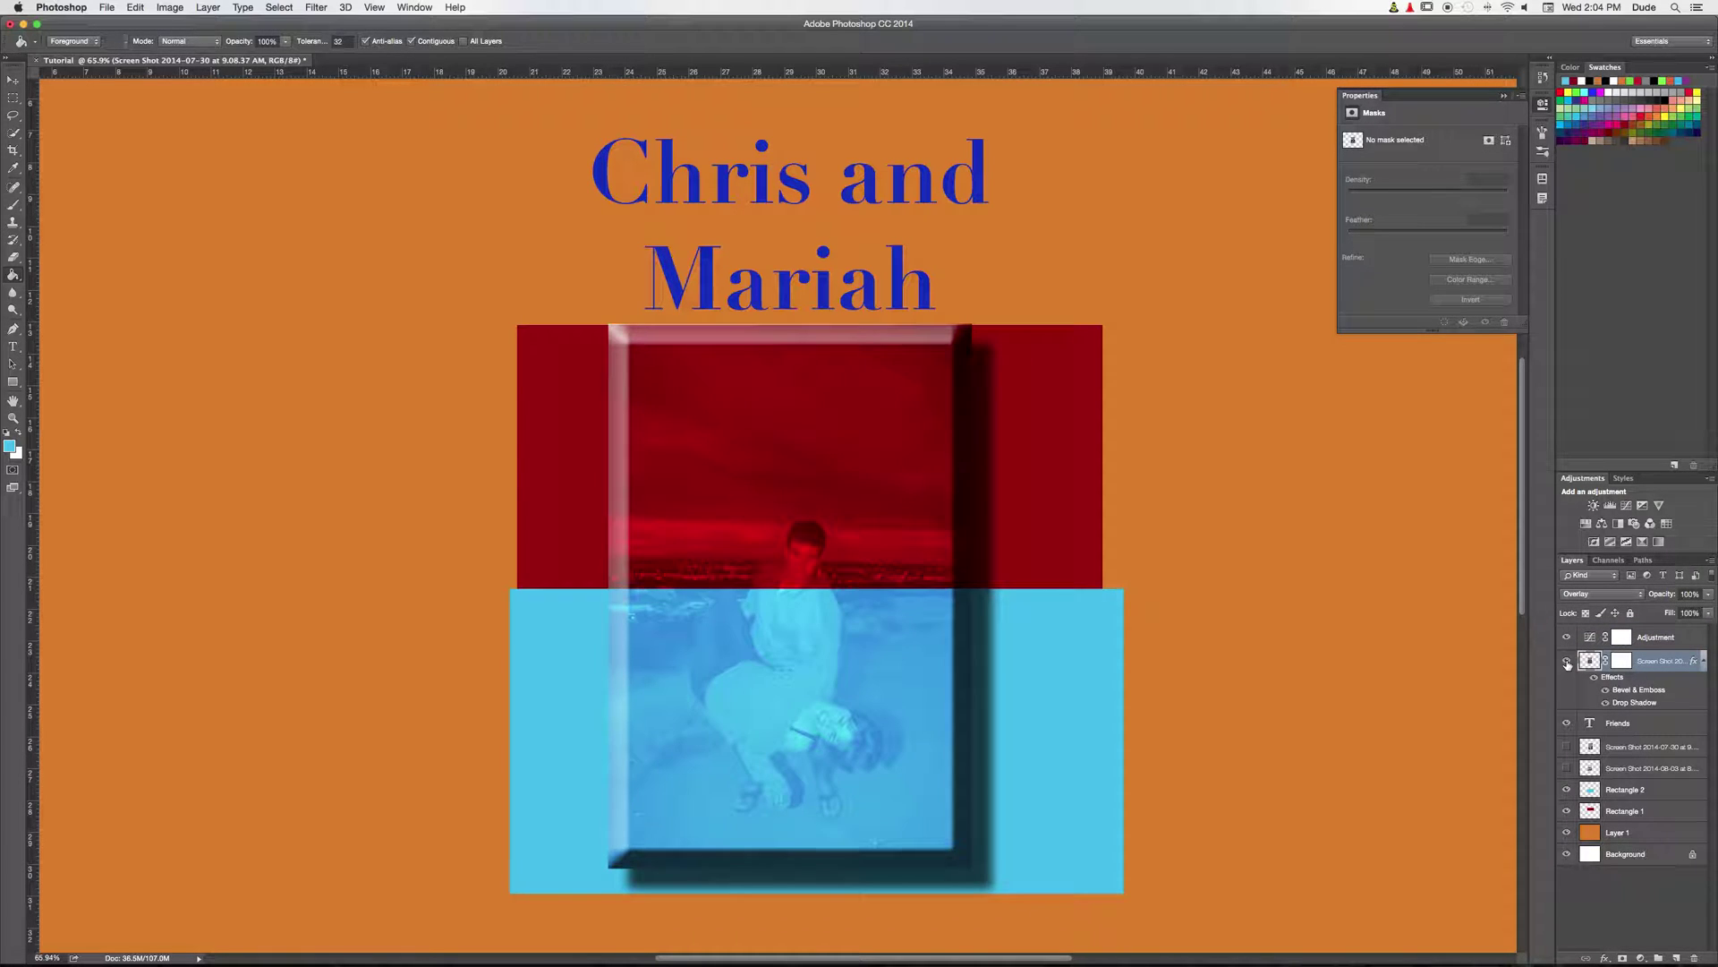
left_click(1590, 637)
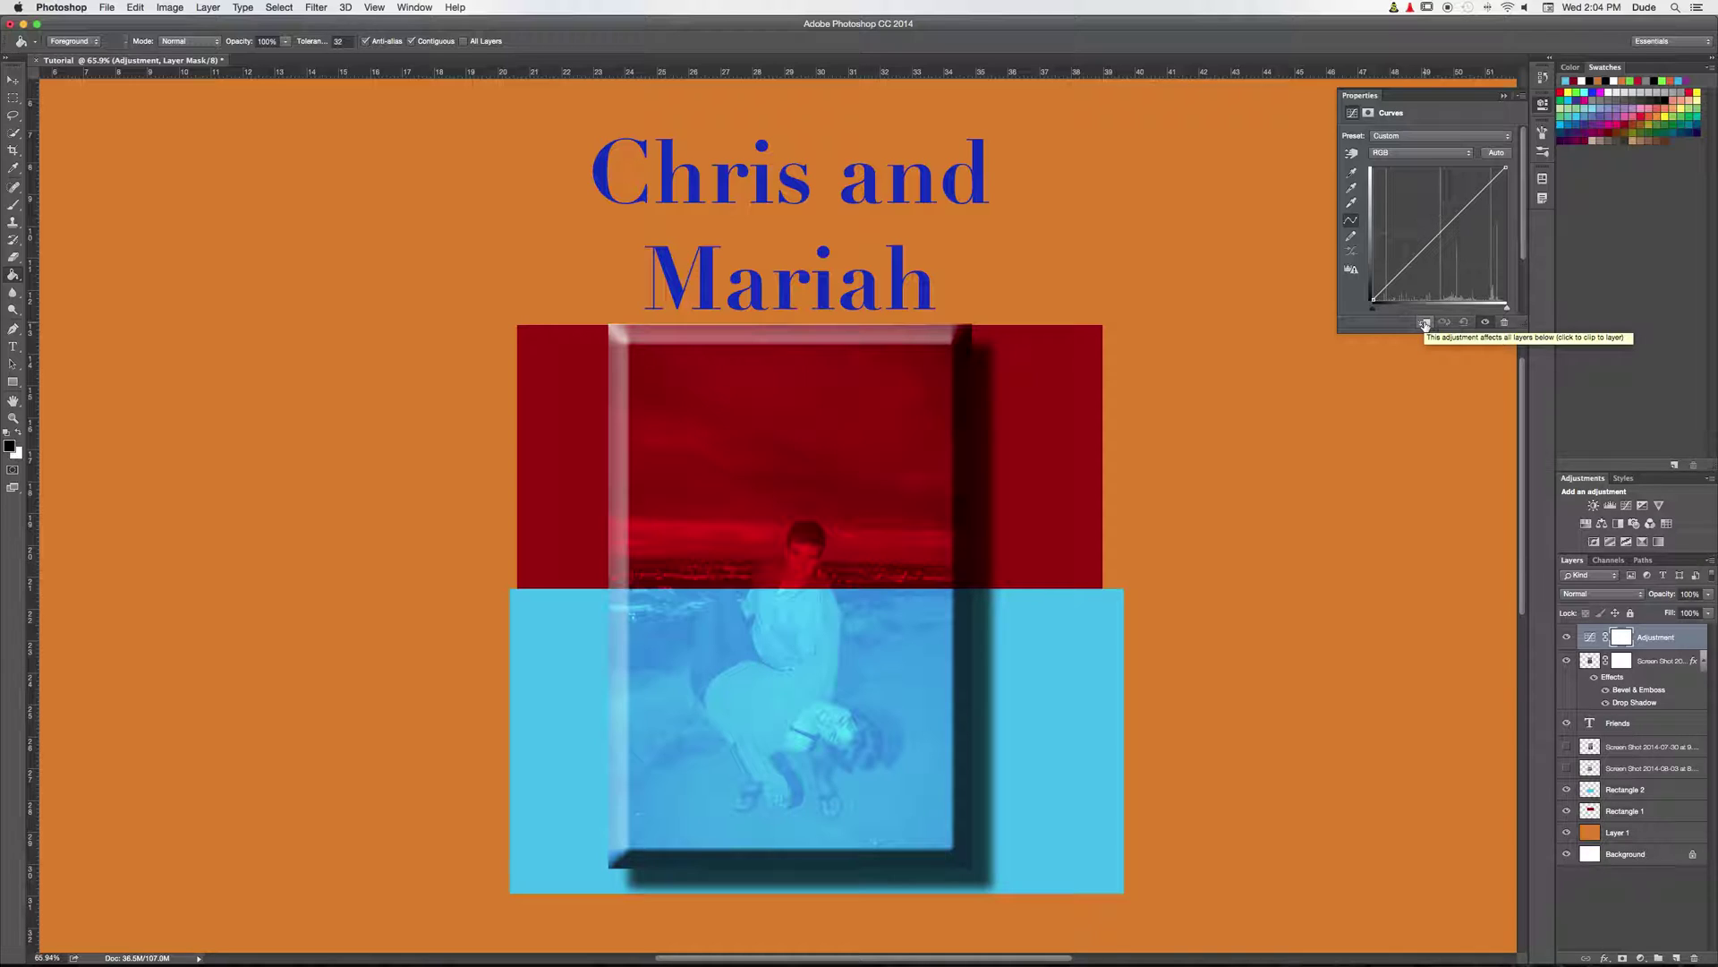
Step: Try clipping the Adjustment layer to the photo layer and bending its RGB curve, and reset the curve
left_click(1424, 324)
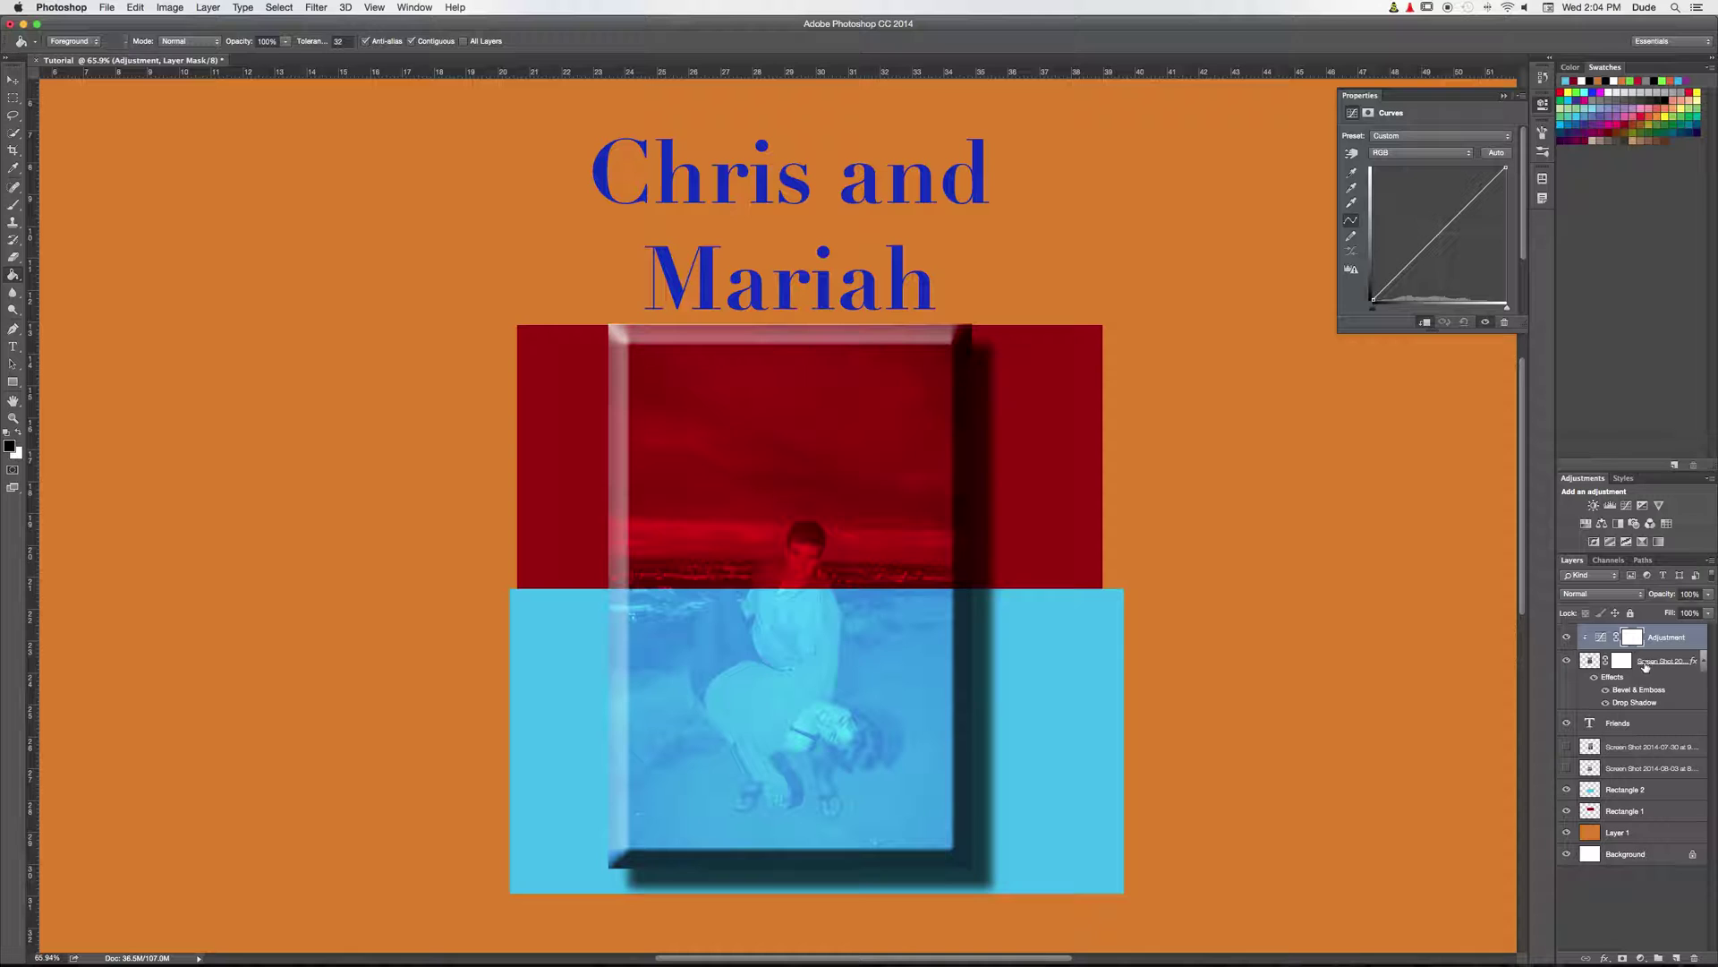
left_click(1567, 660)
left_click(1567, 661)
left_click(1601, 636)
left_click(1438, 232)
mouse_move(1441, 234)
left_mouse_down()
mouse_move(1463, 257)
mouse_move(1435, 235)
left_mouse_up()
left_click(1464, 322)
Step: Unclip the Adjustment layer, try darkening all layers below with a lowered RGB curve, and reset the curve
left_click(1425, 322)
mouse_move(1438, 225)
left_mouse_down()
mouse_move(1469, 227)
mouse_move(1432, 192)
mouse_move(1439, 243)
left_mouse_up()
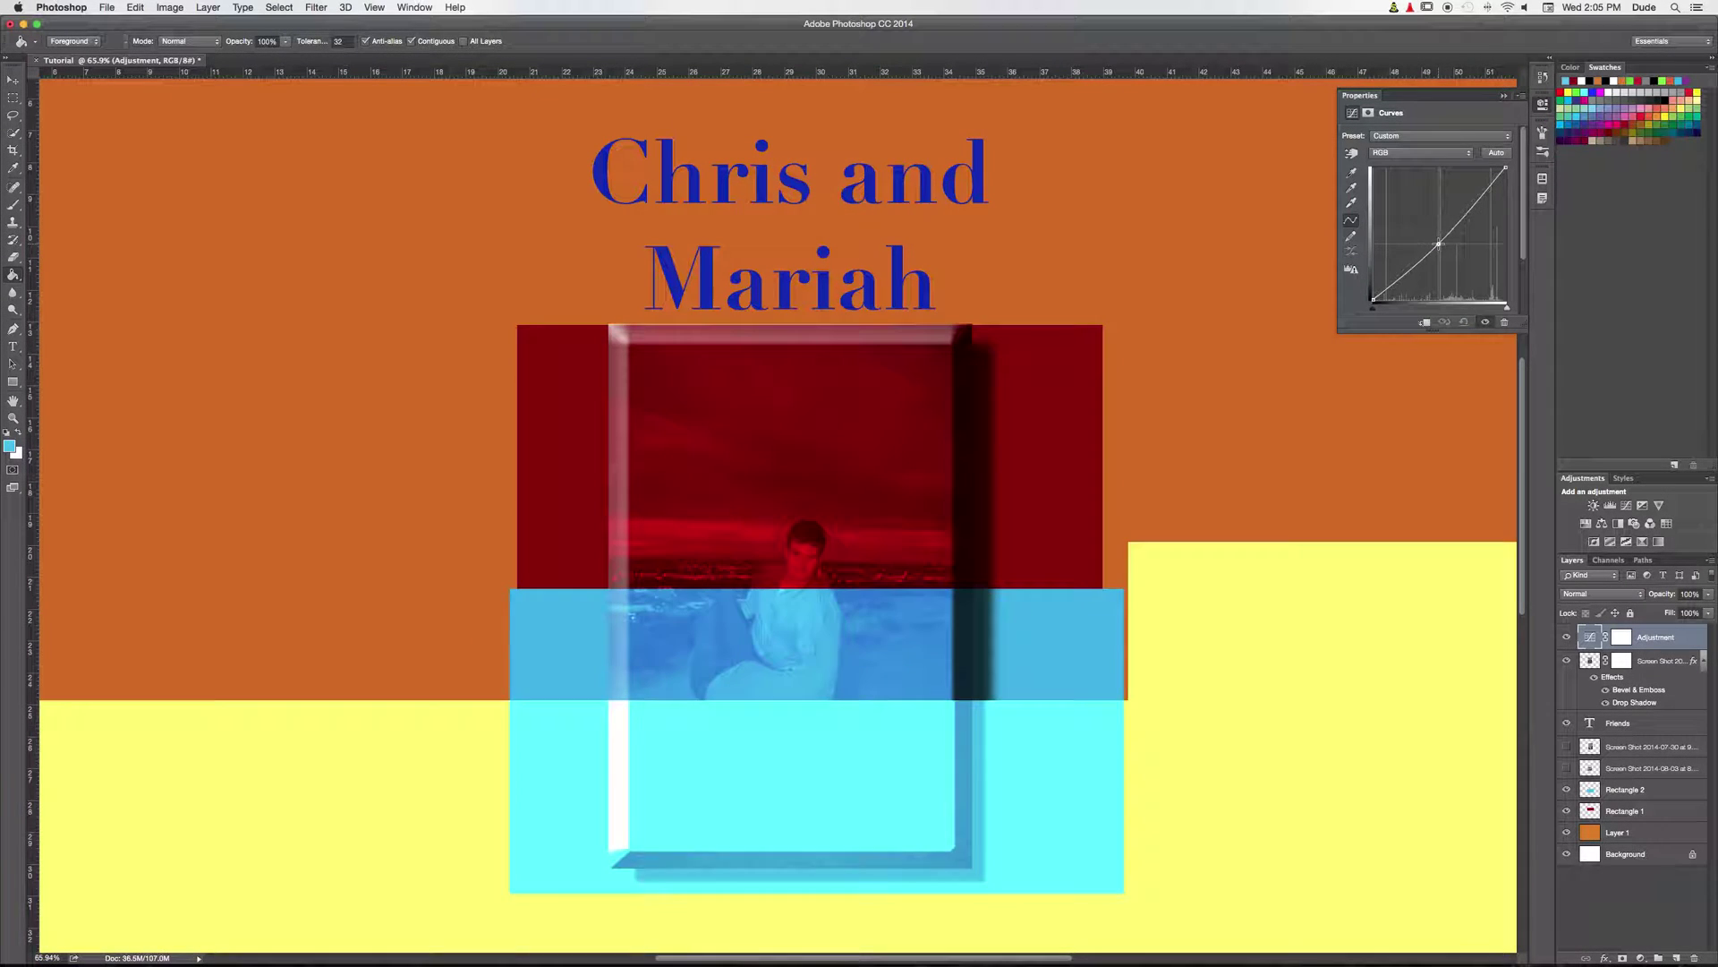
left_click(1465, 323)
Step: Clip the Adjustment layer to the photo layer and bend its RGB curve into an S shape for stronger contrast
left_click(1425, 322)
left_click_drag(1441, 230, 1468, 205)
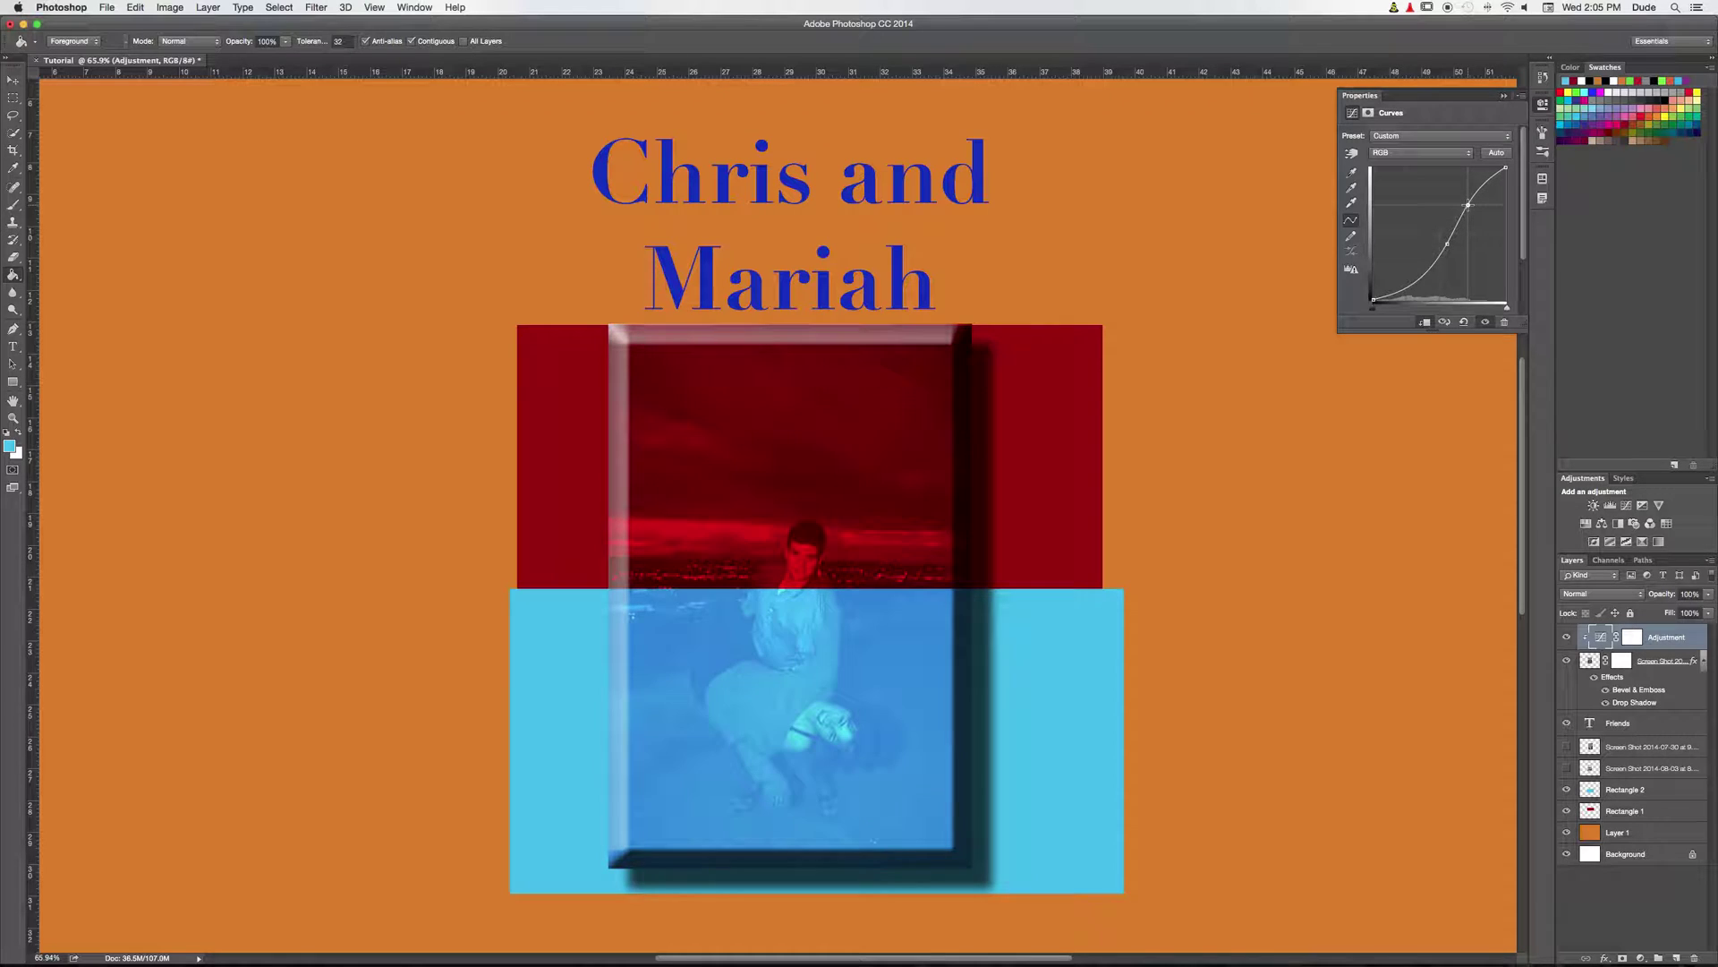
left_click(1505, 96)
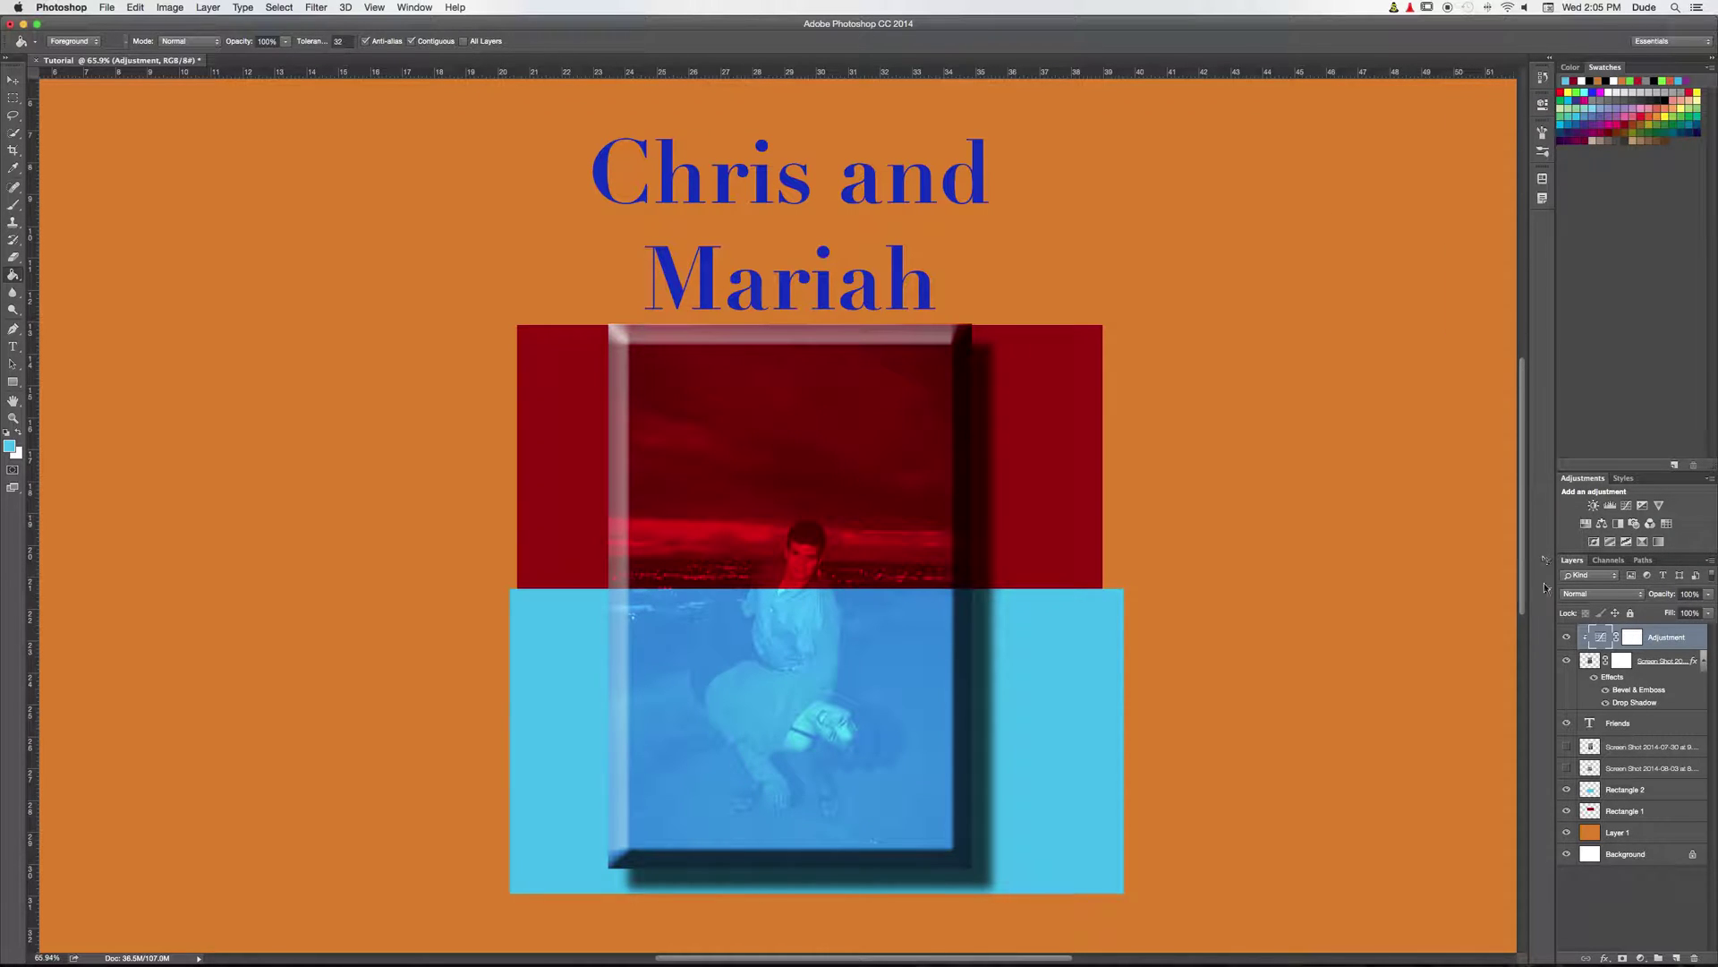
Step: Toggle the Adjustment layer's visibility repeatedly to compare the photo with and without the clipped curve
left_click(1566, 637)
left_click(1567, 637)
left_click(1566, 637)
left_click(1566, 637)
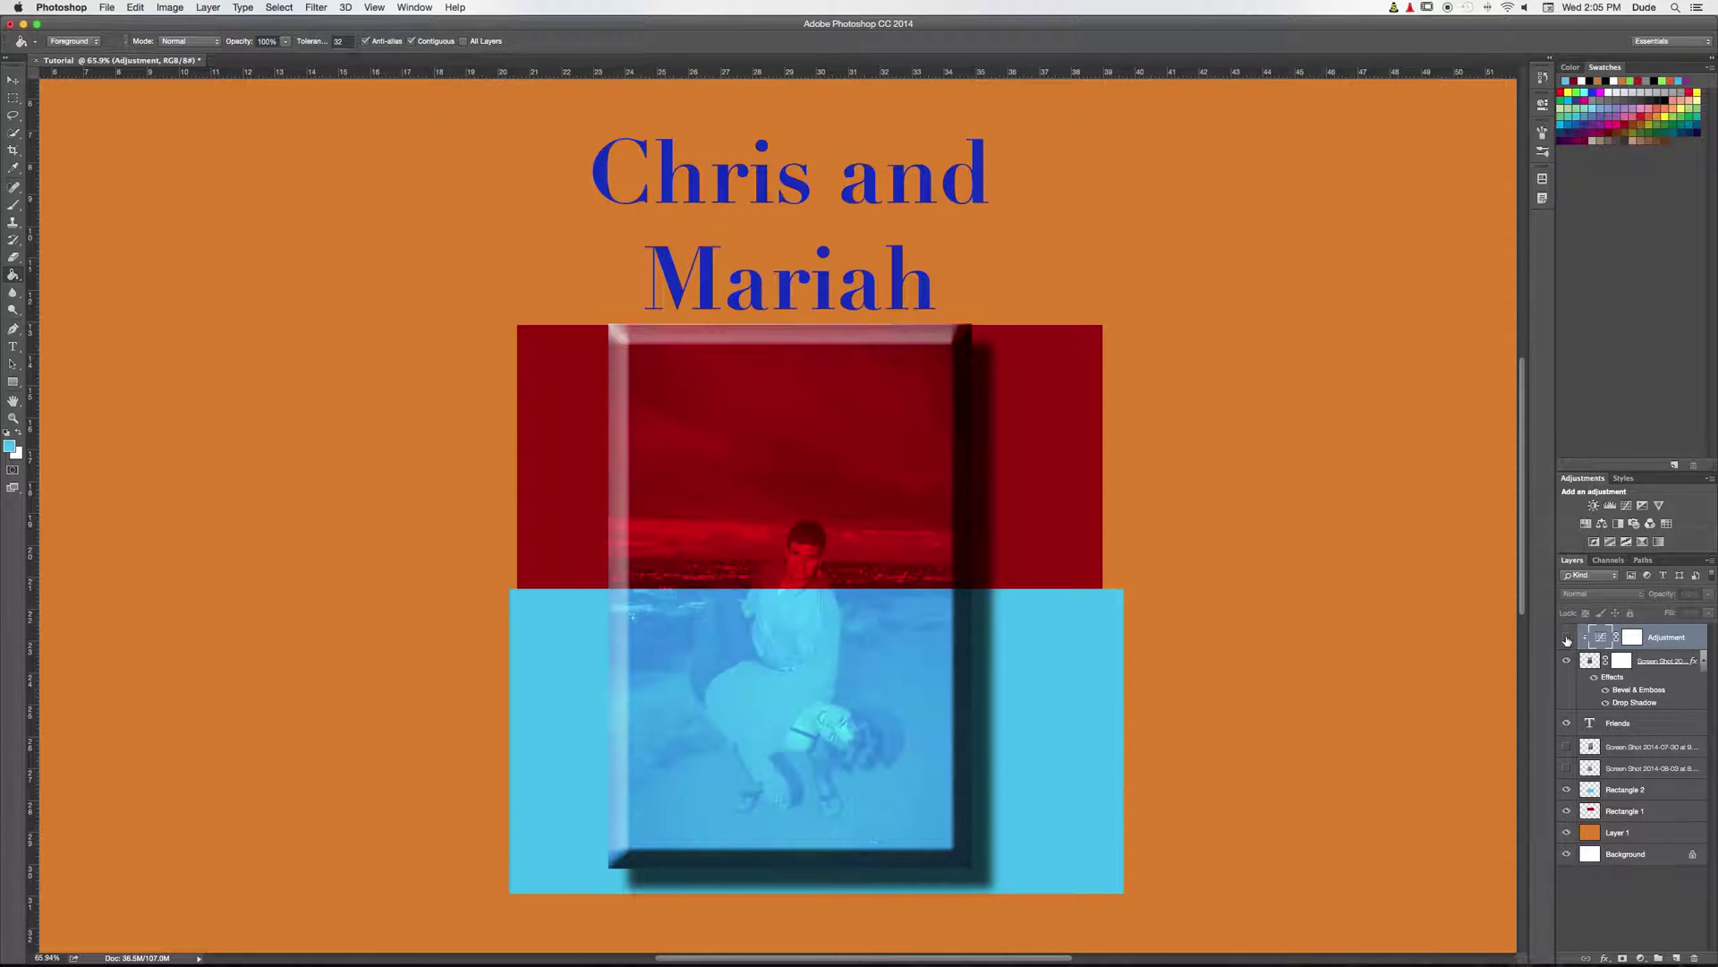
left_click(1566, 637)
left_click(1567, 637)
left_click(1566, 637)
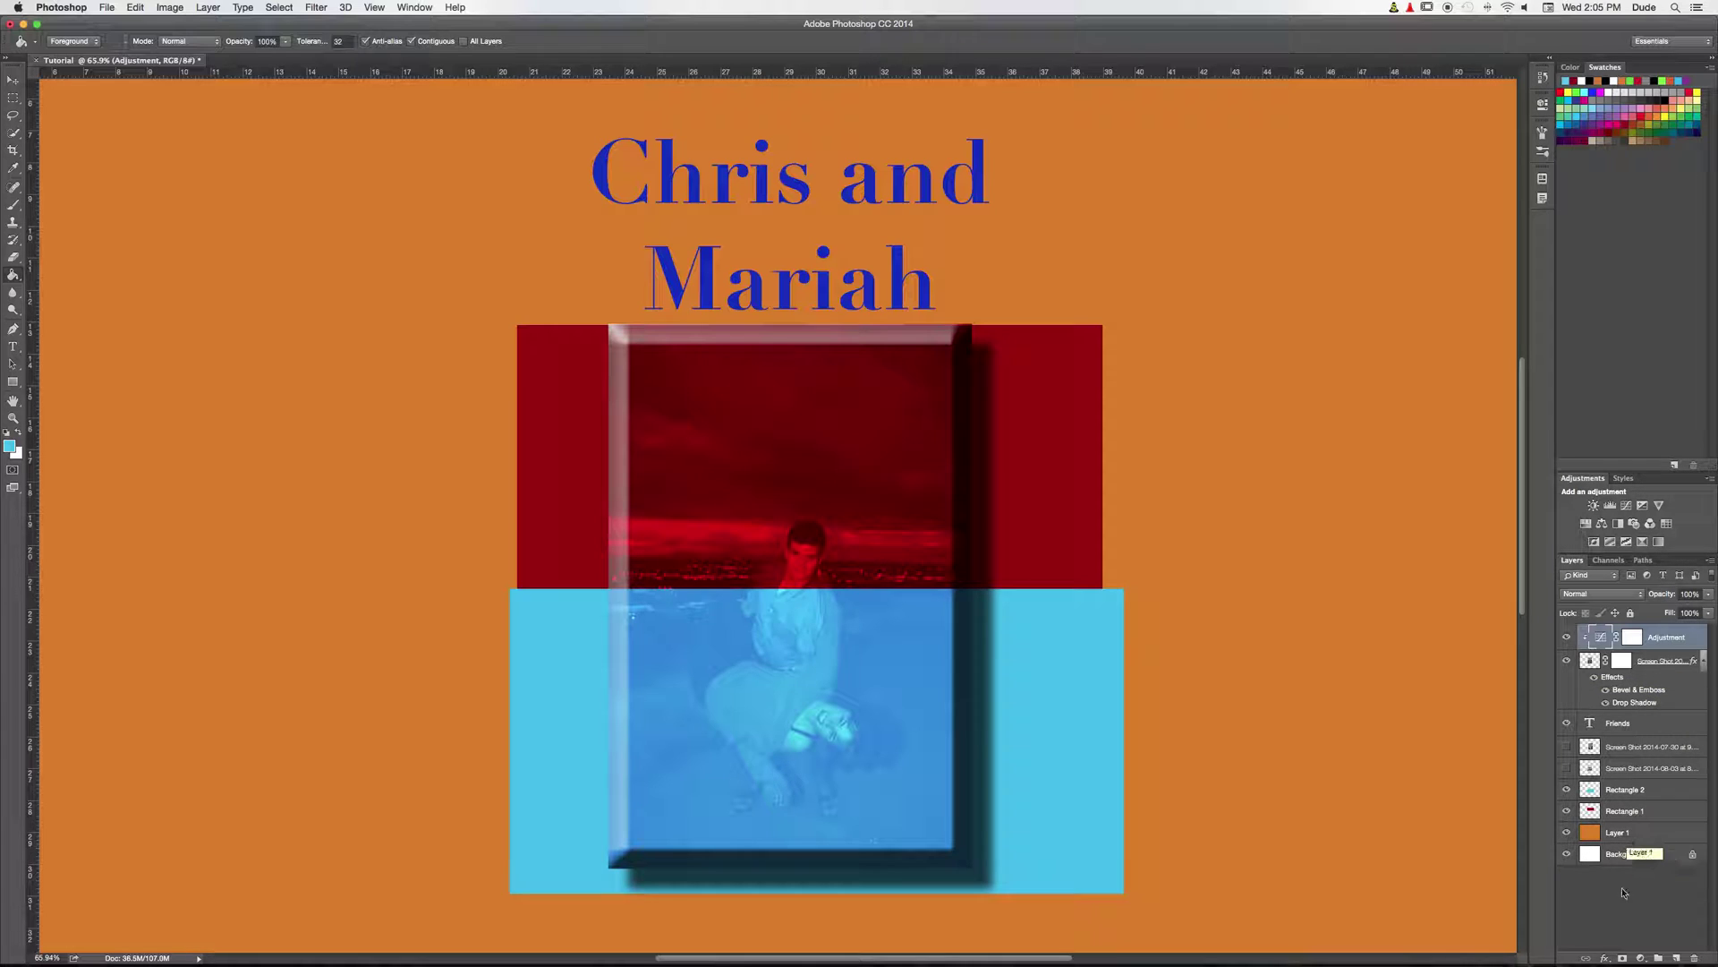
Step: With no layer selected, draw a rounded rectangle about 1338 × 549 px with a 10 px corner radius around the title text
left_click(1621, 935)
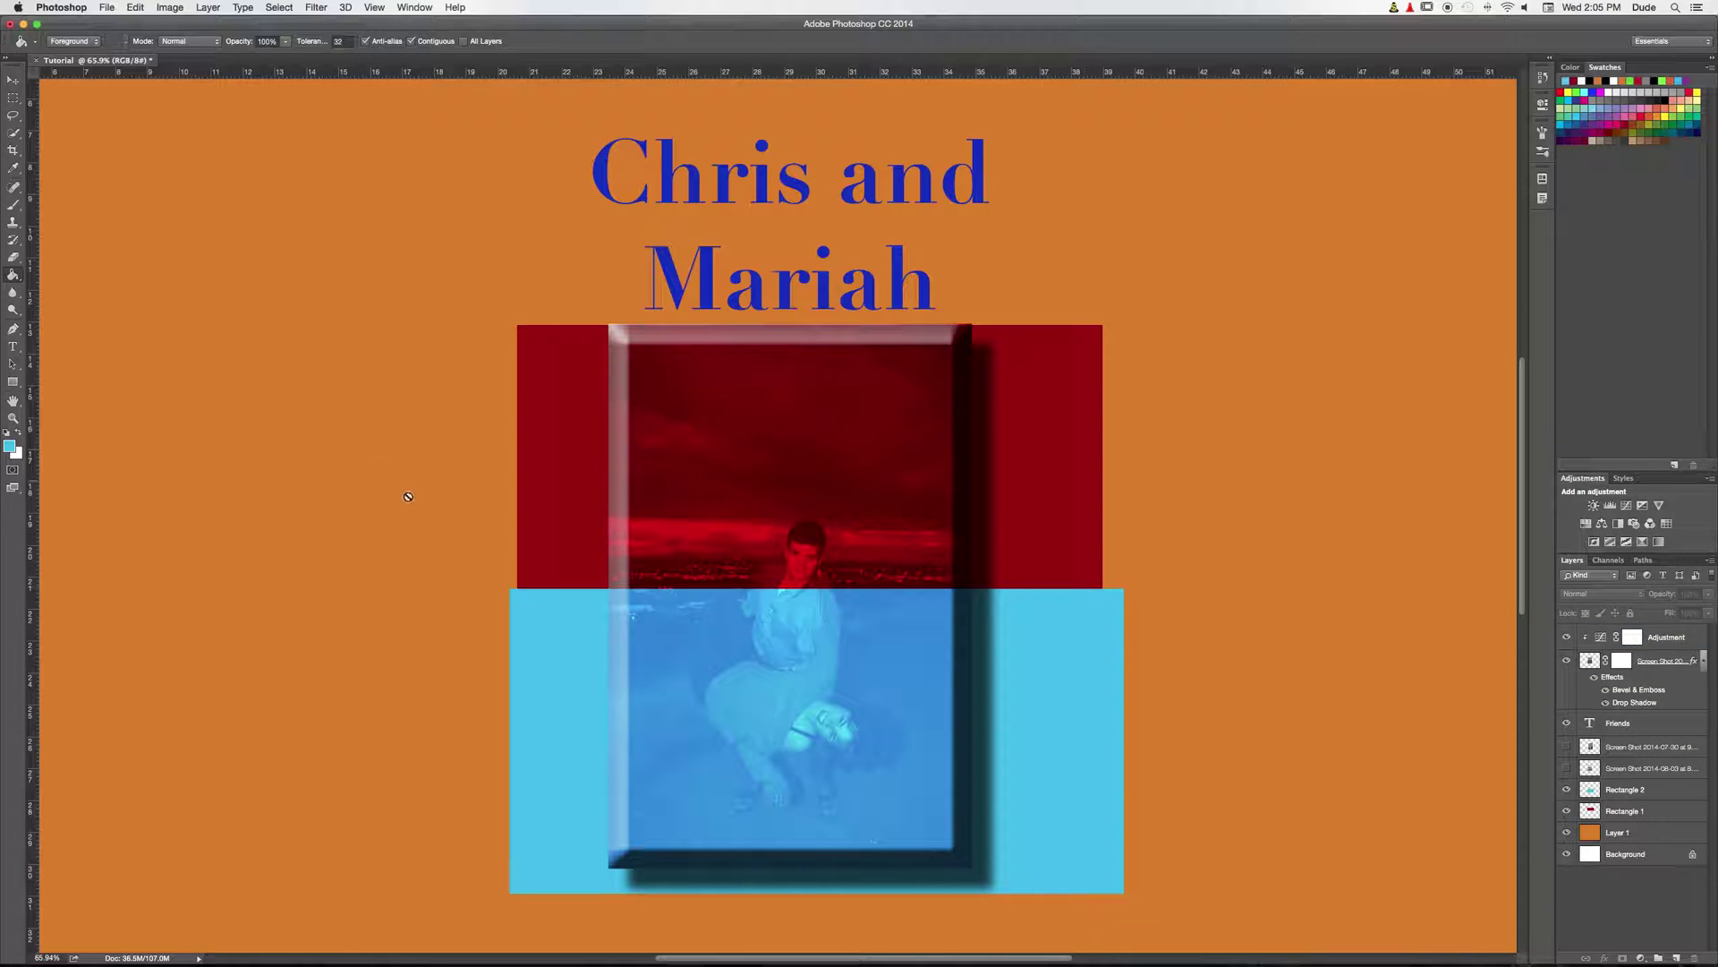
left_click(13, 383)
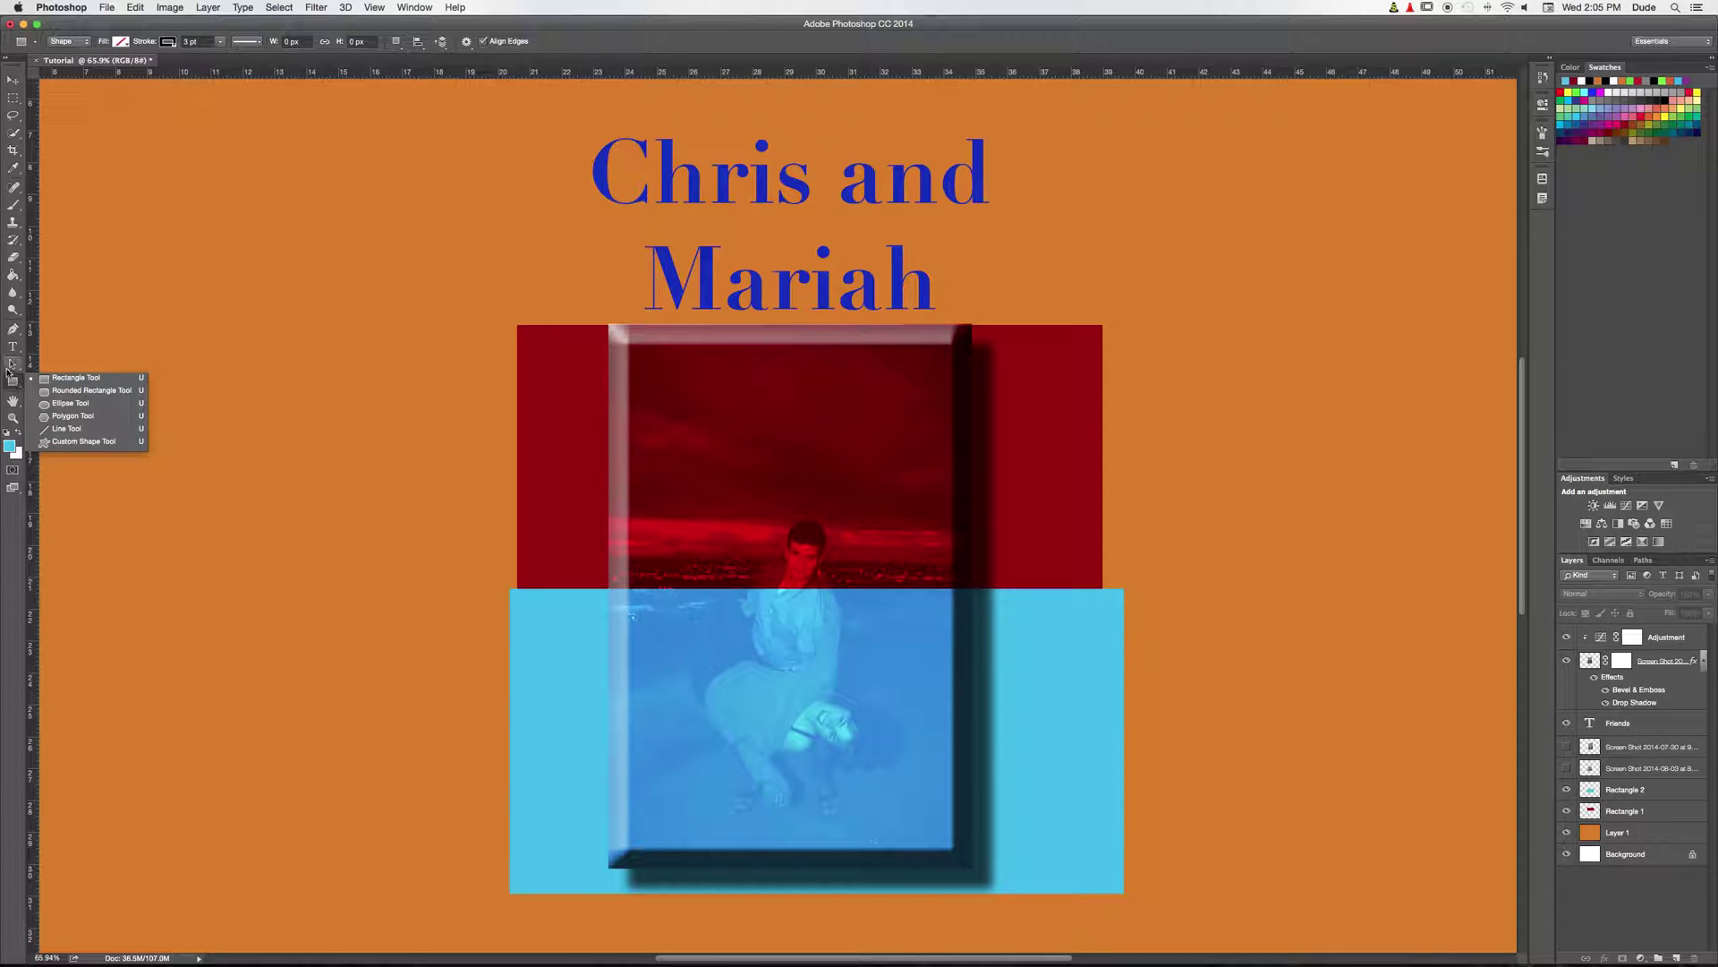
left_click(13, 385)
left_click(15, 385)
left_click(14, 350)
left_click(15, 365)
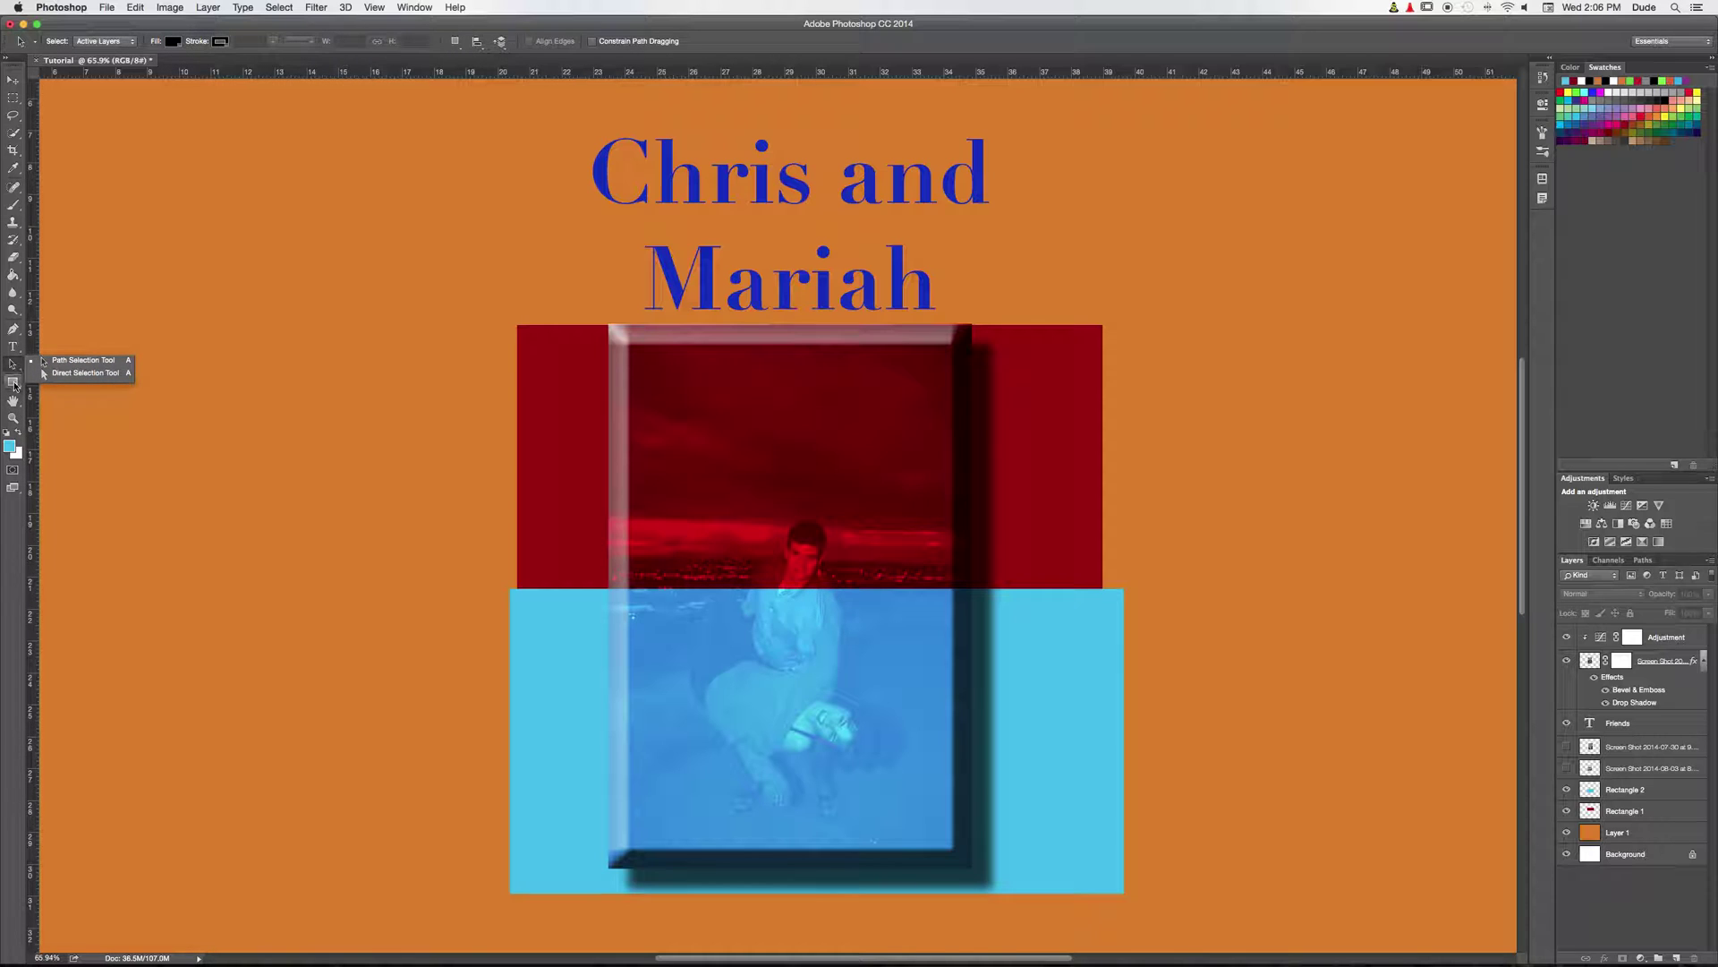
left_click(15, 385)
left_click(14, 383)
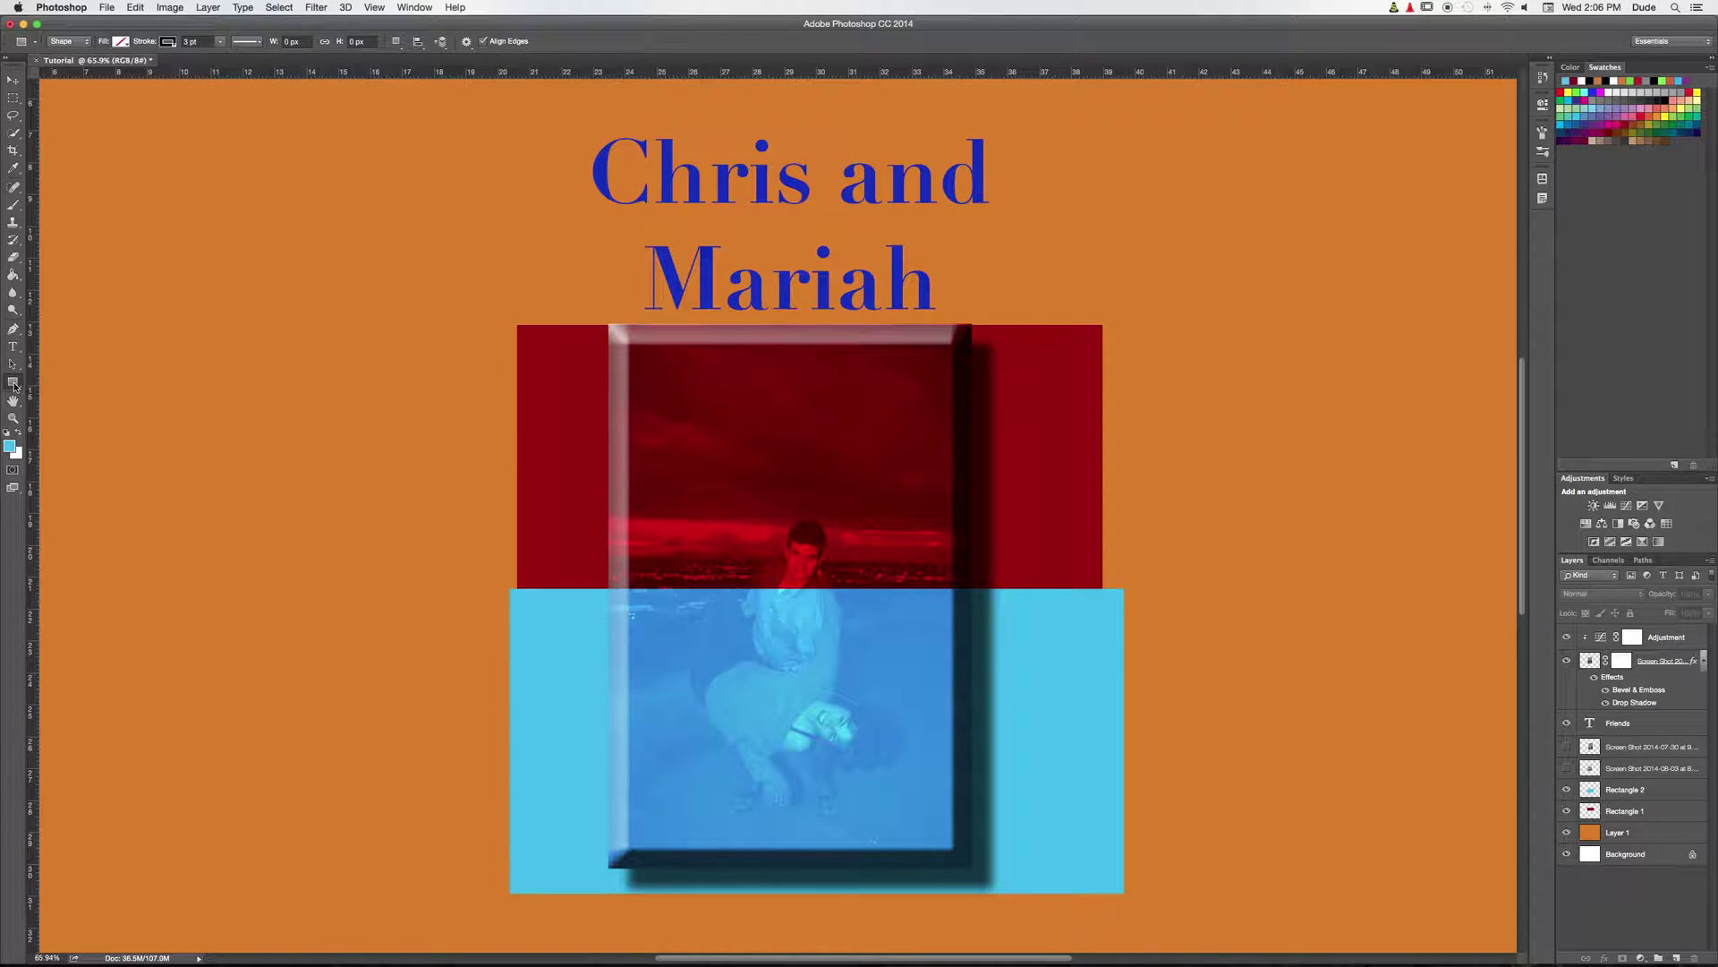
left_click(14, 386)
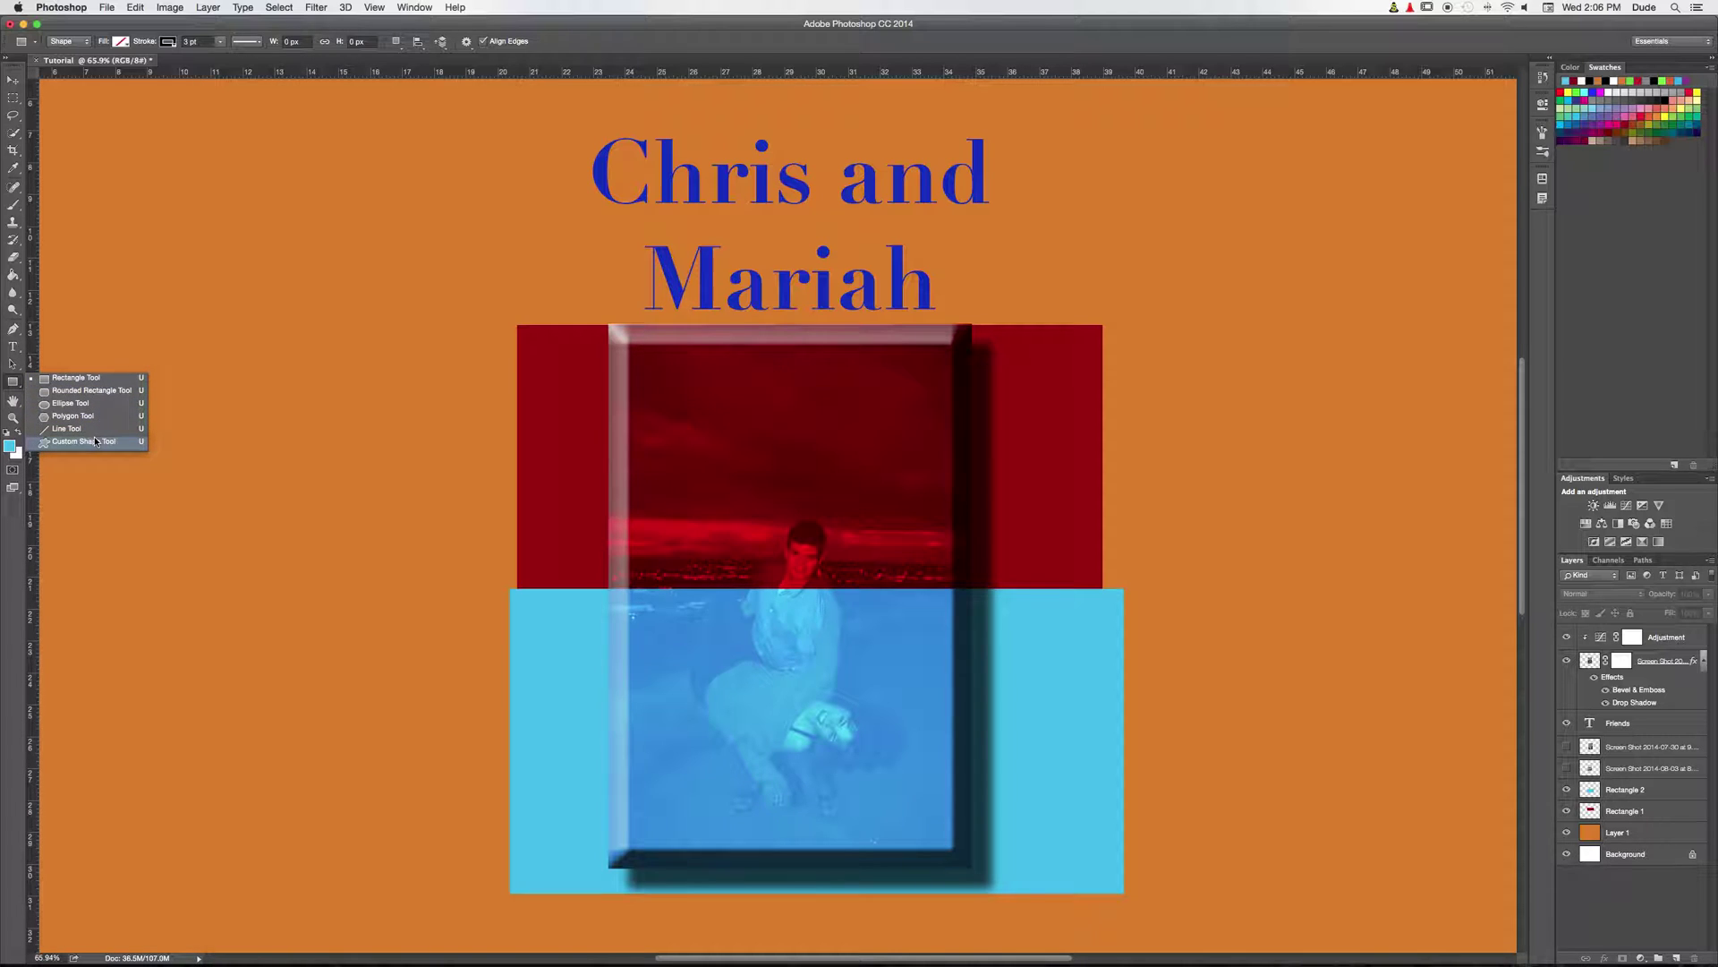
left_click(86, 392)
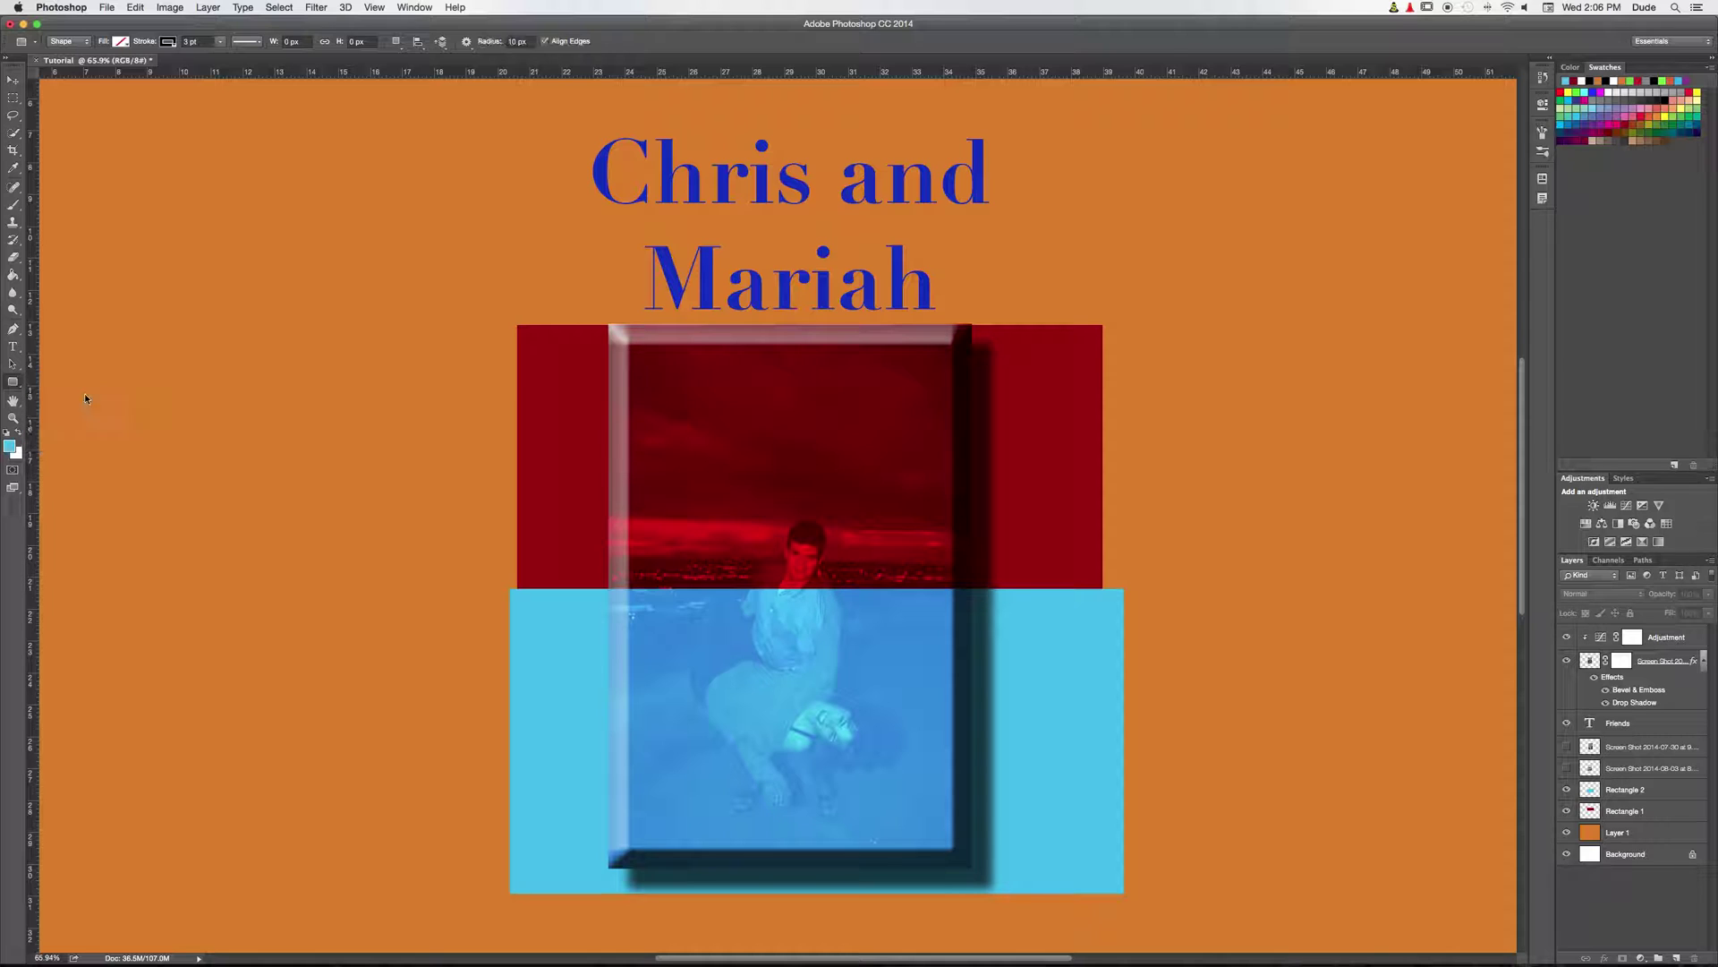
scroll(598, 335, "up", 10)
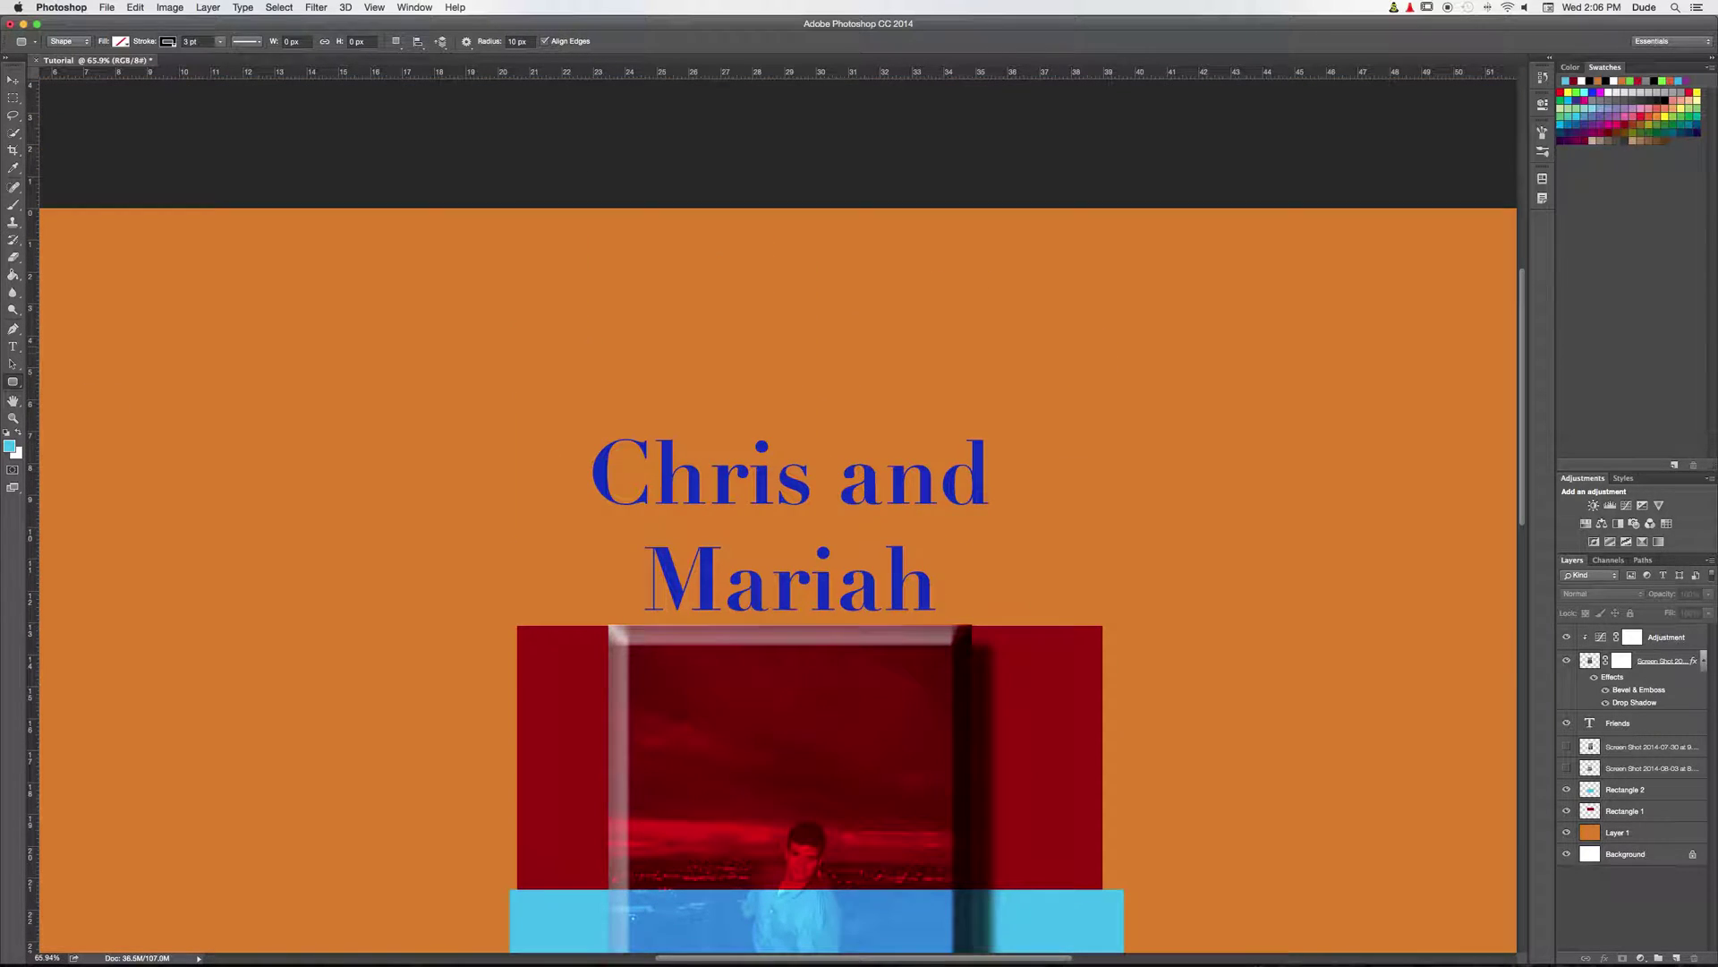
left_click_drag(504, 377, 1091, 617)
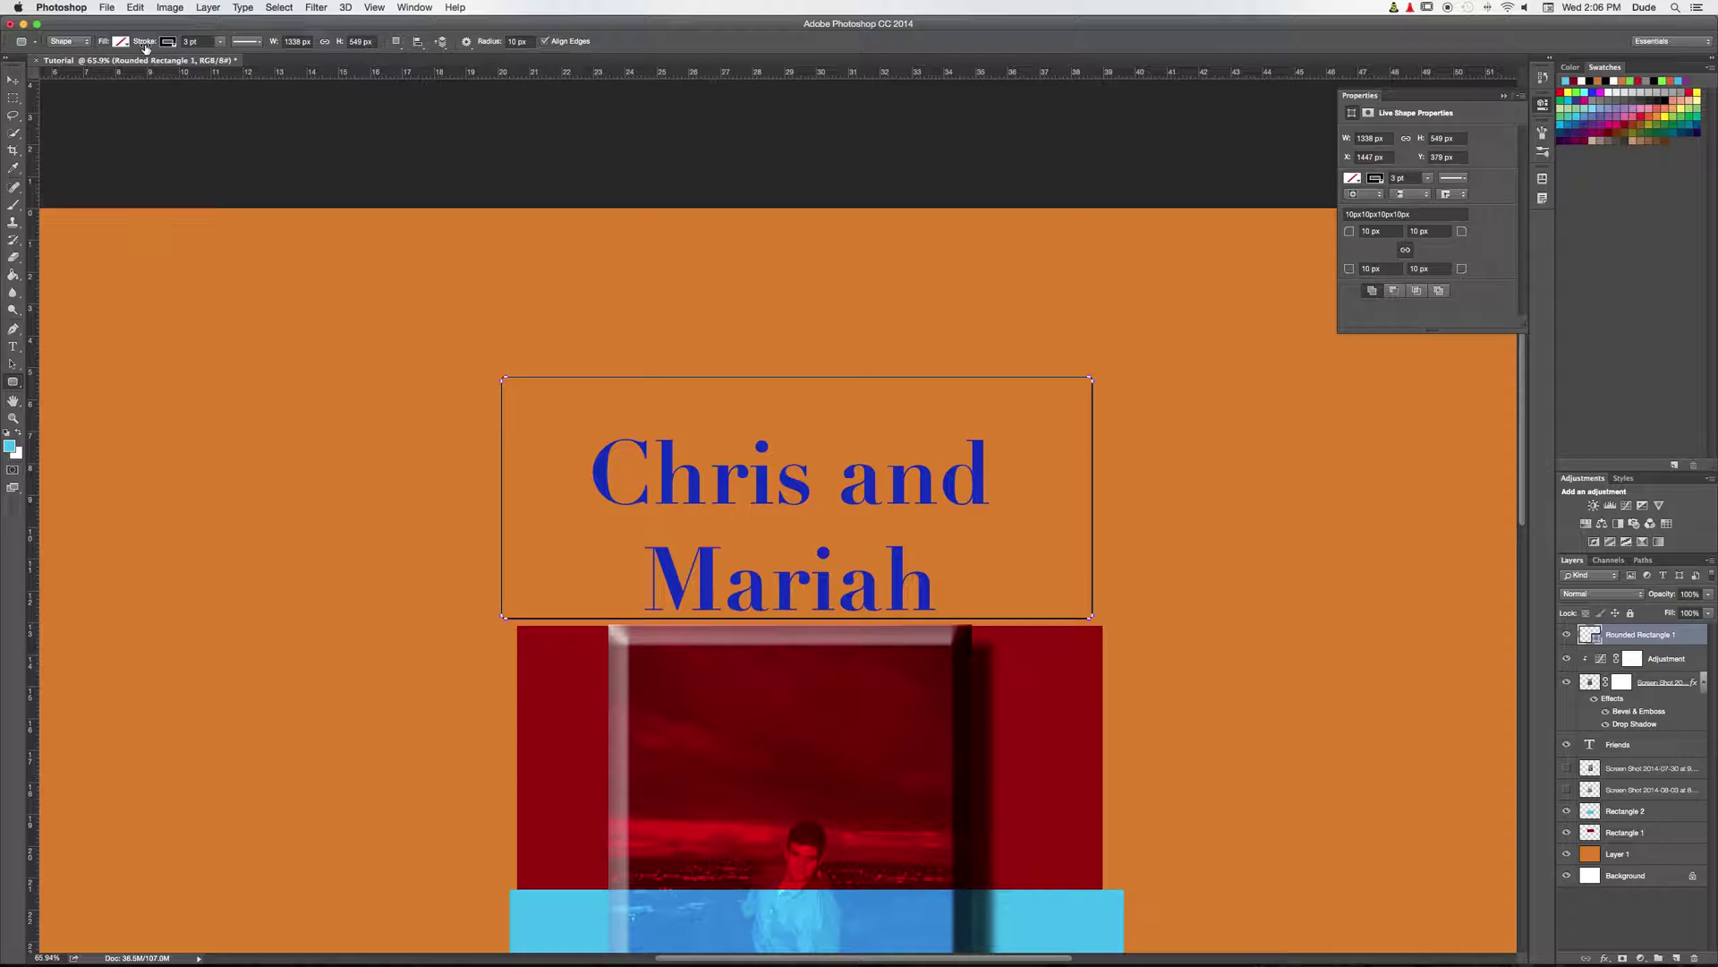
Step: Give the rounded rectangle a yellow fill and a light blue stroke 26.53 pt wide
left_click(166, 42)
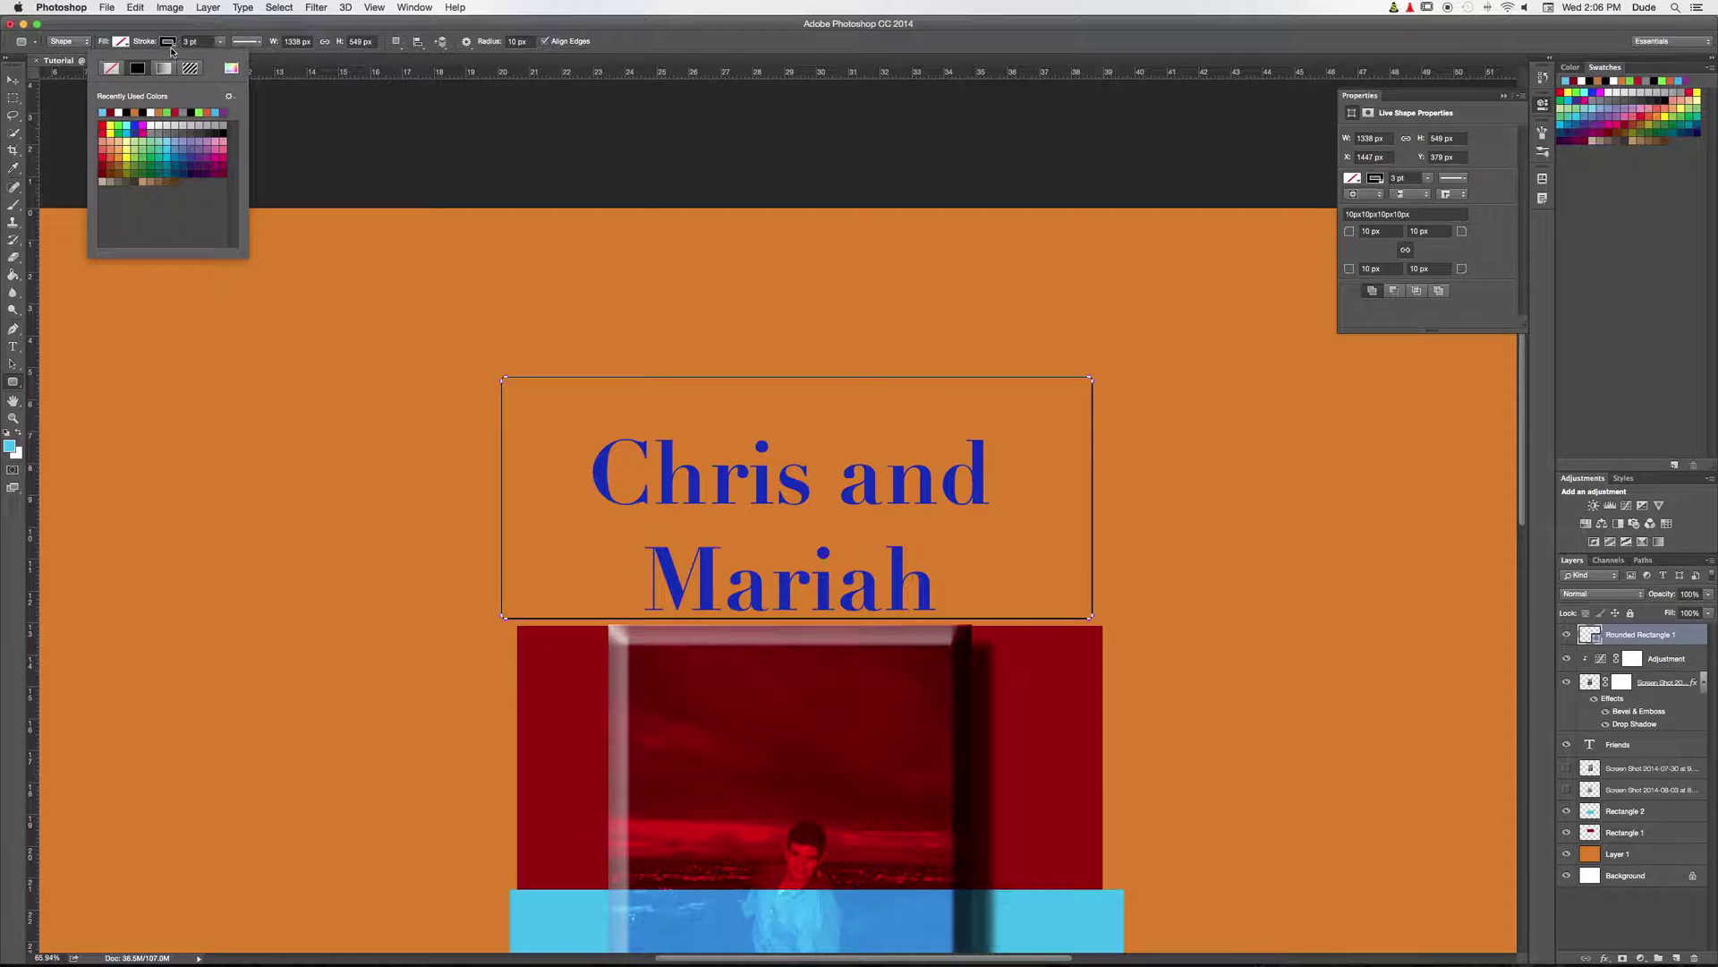
left_click(122, 42)
left_click(170, 43)
left_click(170, 43)
left_click(104, 111)
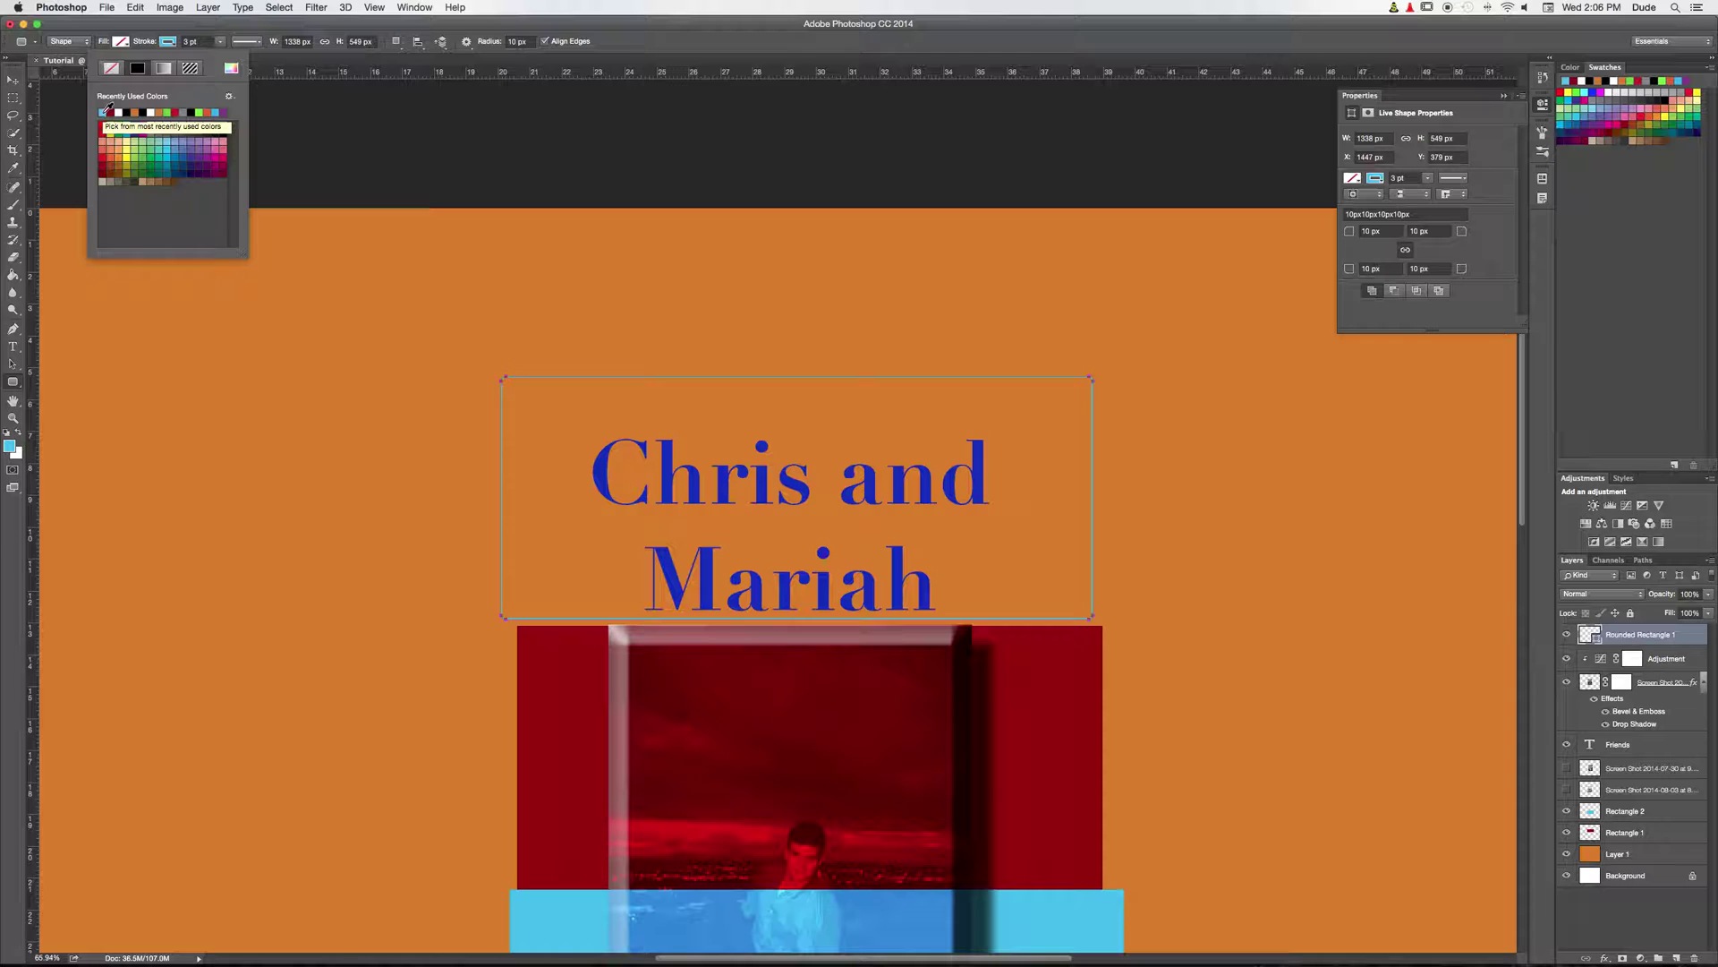
left_click(121, 41)
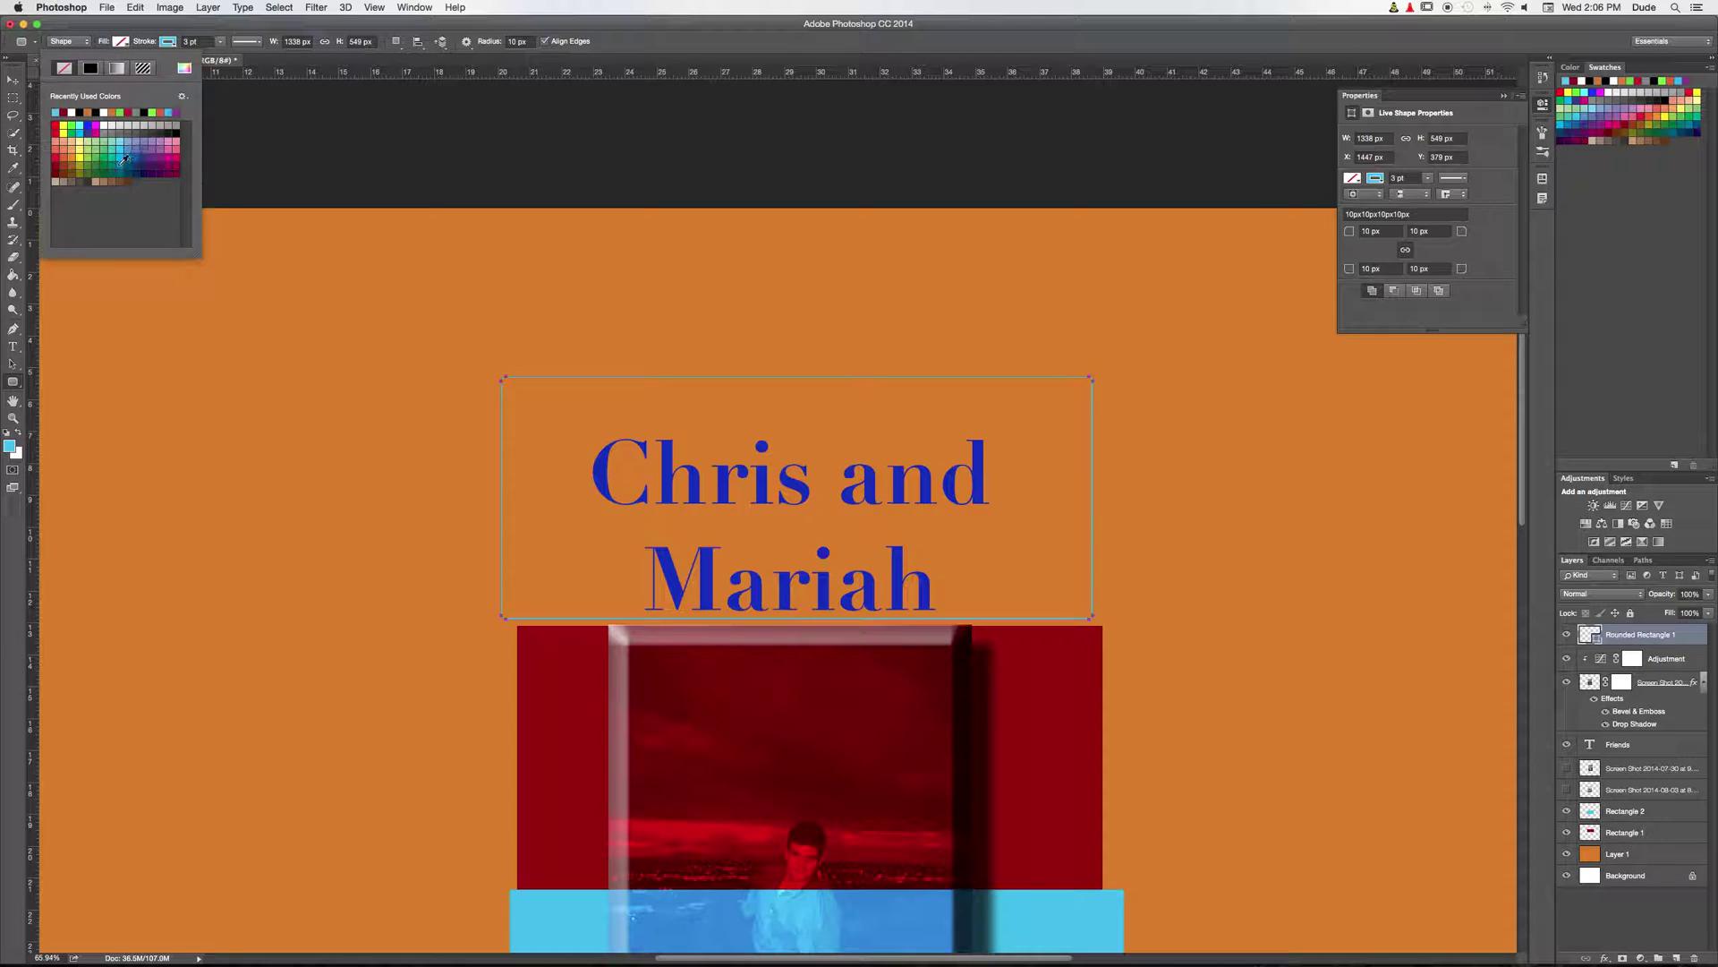
left_click(83, 153)
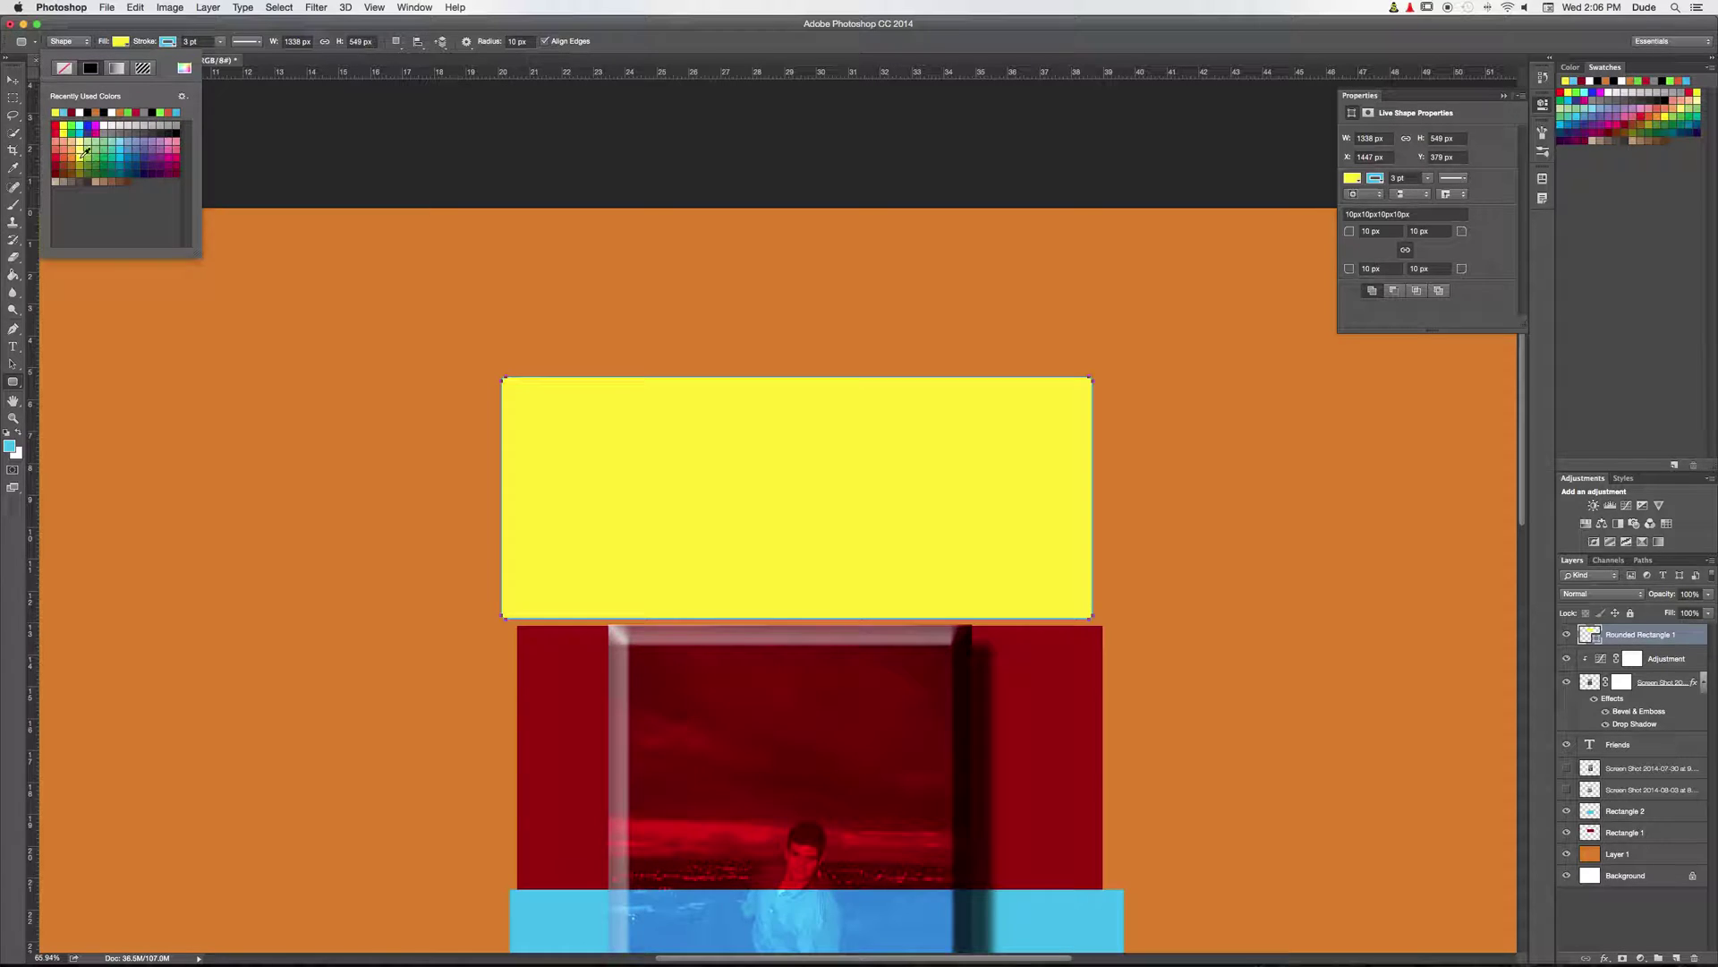
left_click(102, 44)
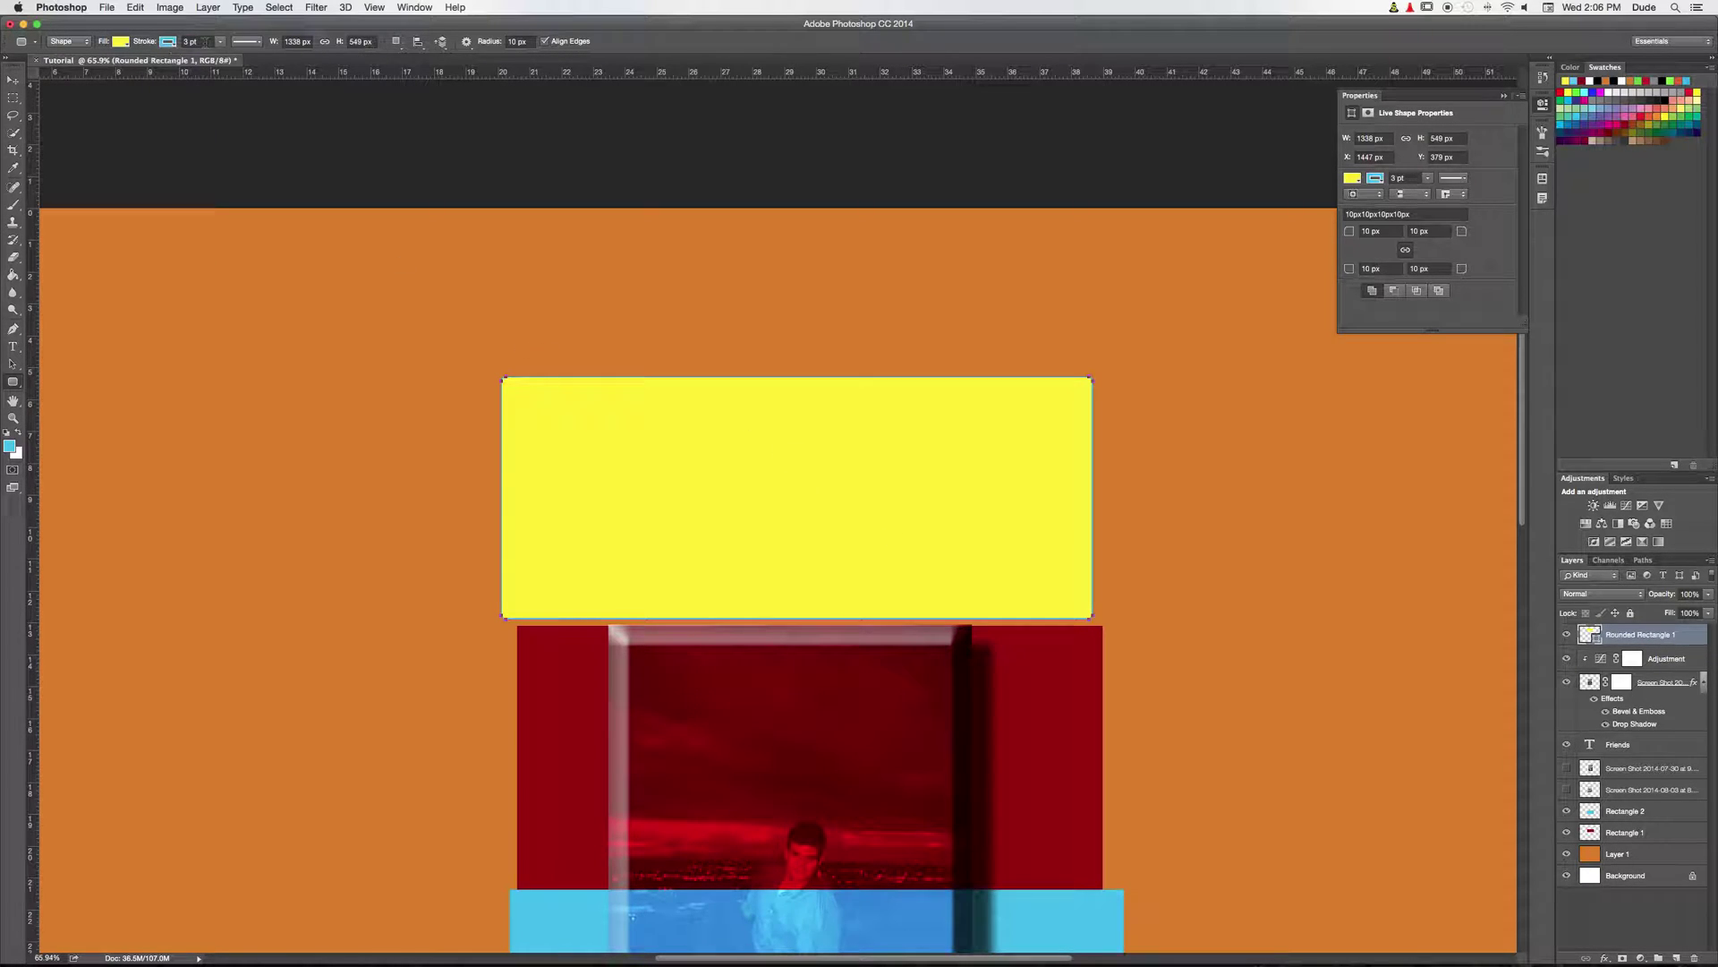
left_click(220, 41)
left_click_drag(222, 56, 249, 59)
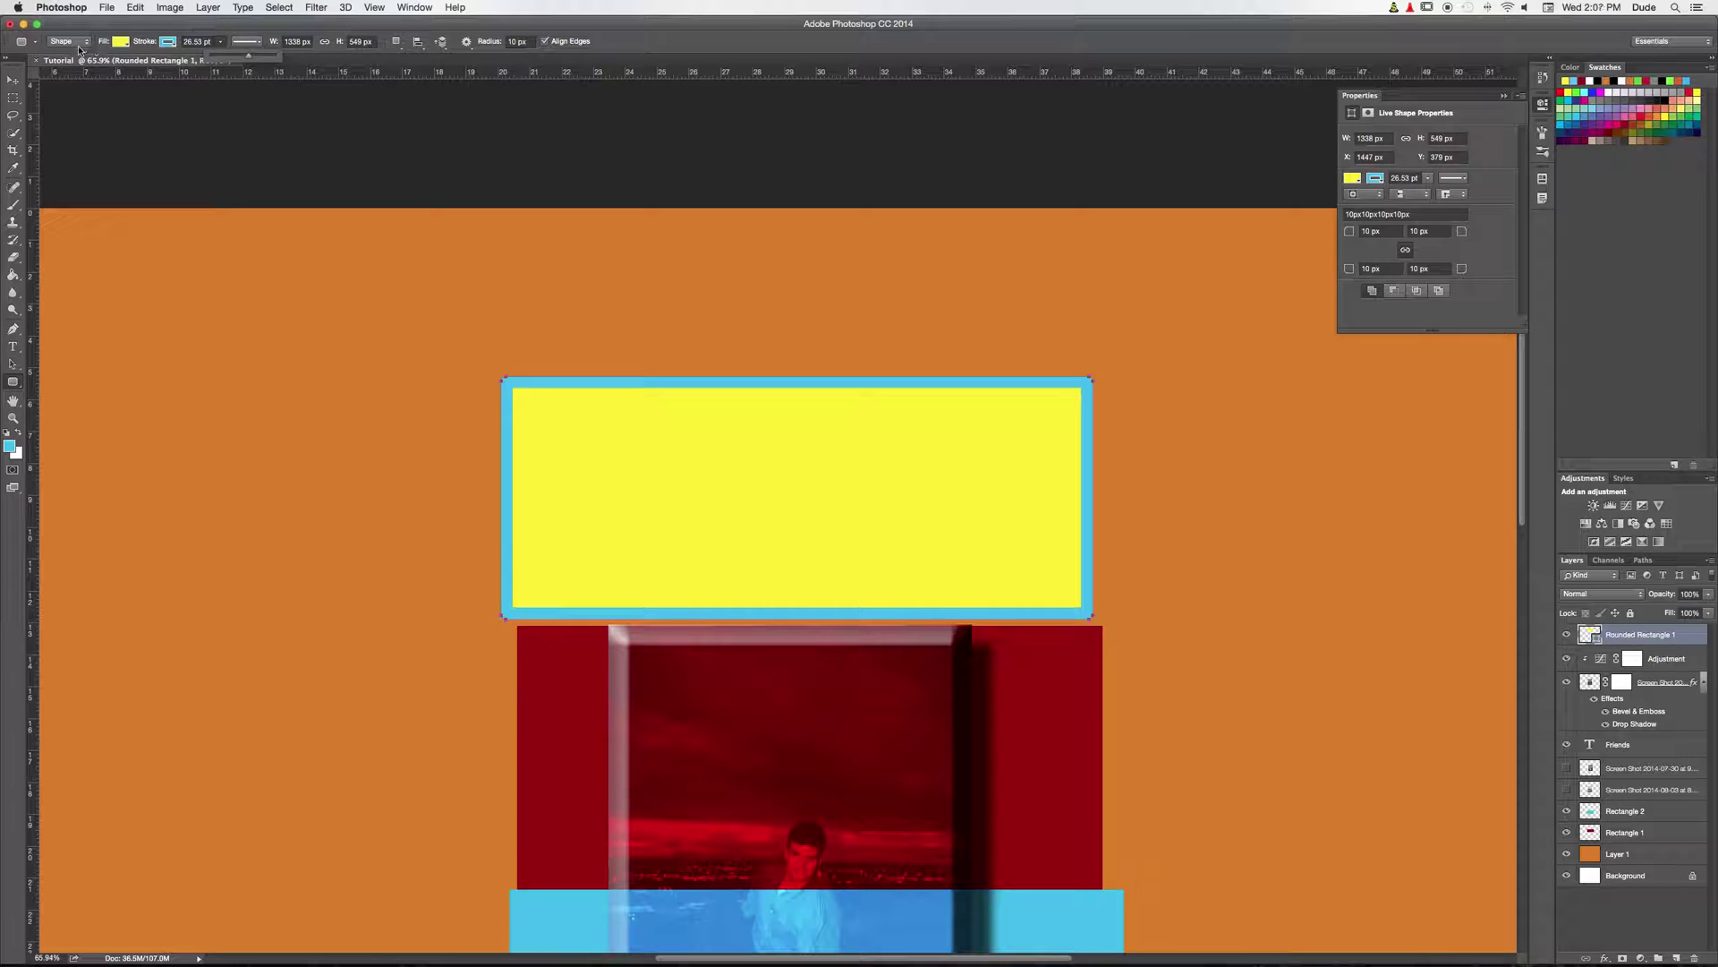
Step: Move the Rounded Rectangle 1 layer directly below the Friends text layer and reposition the rectangle behind the title
left_click(15, 82)
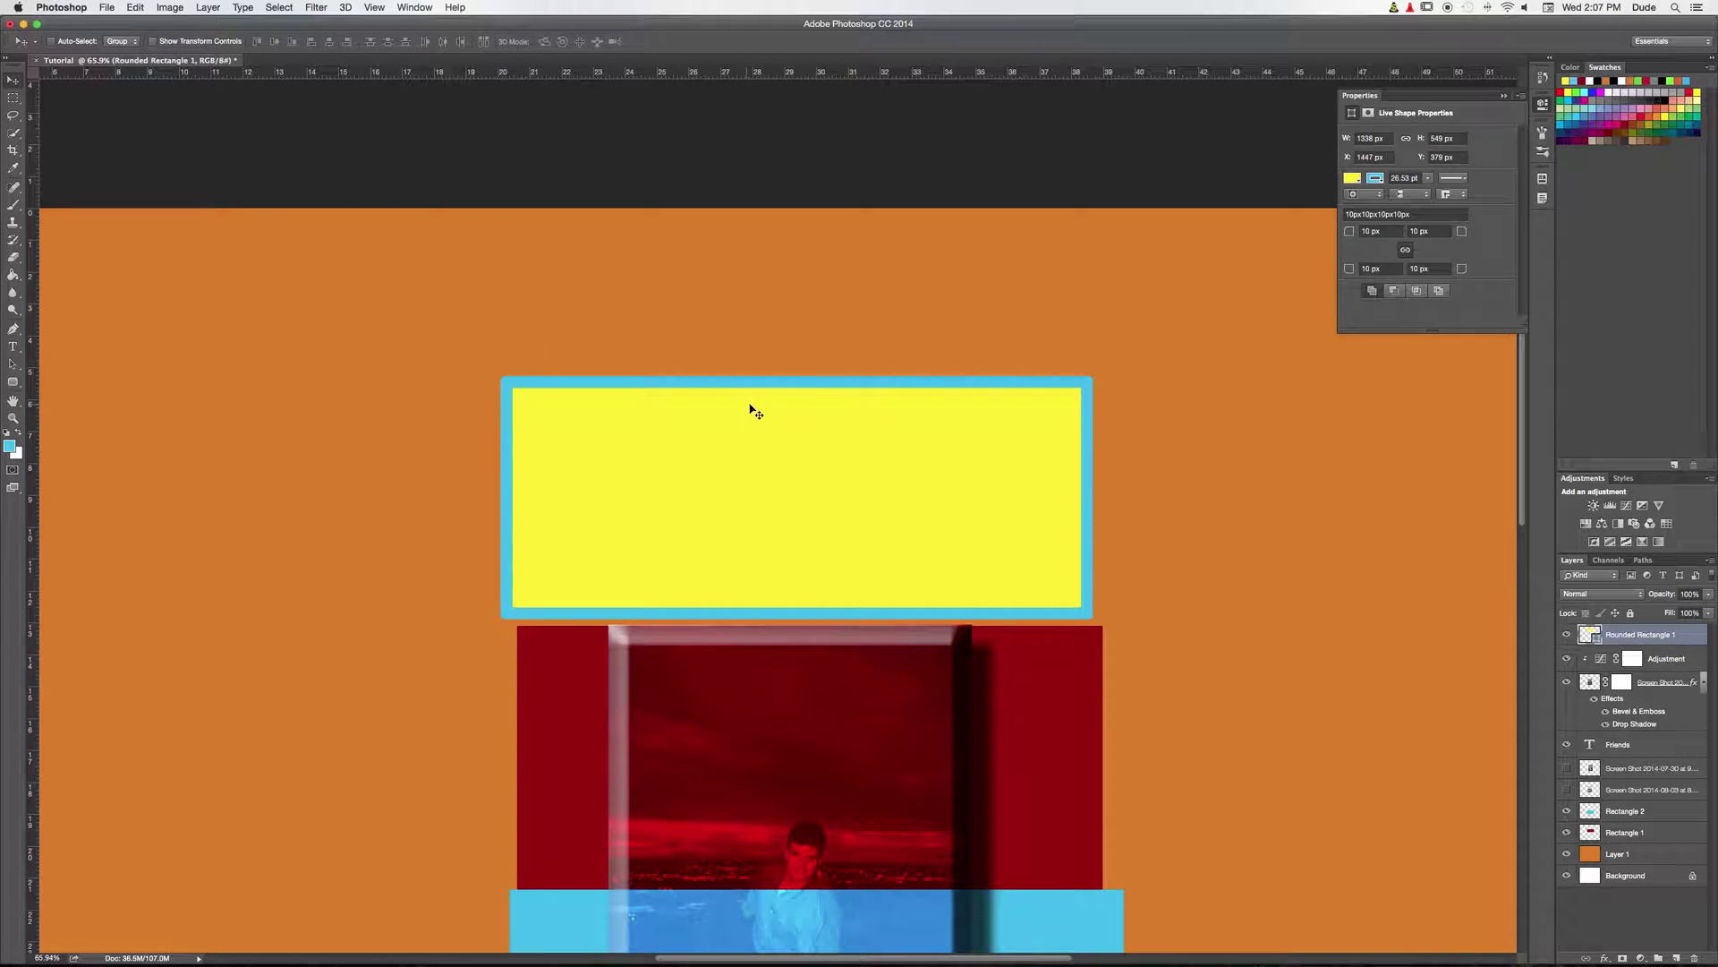
left_click_drag(833, 460, 851, 460)
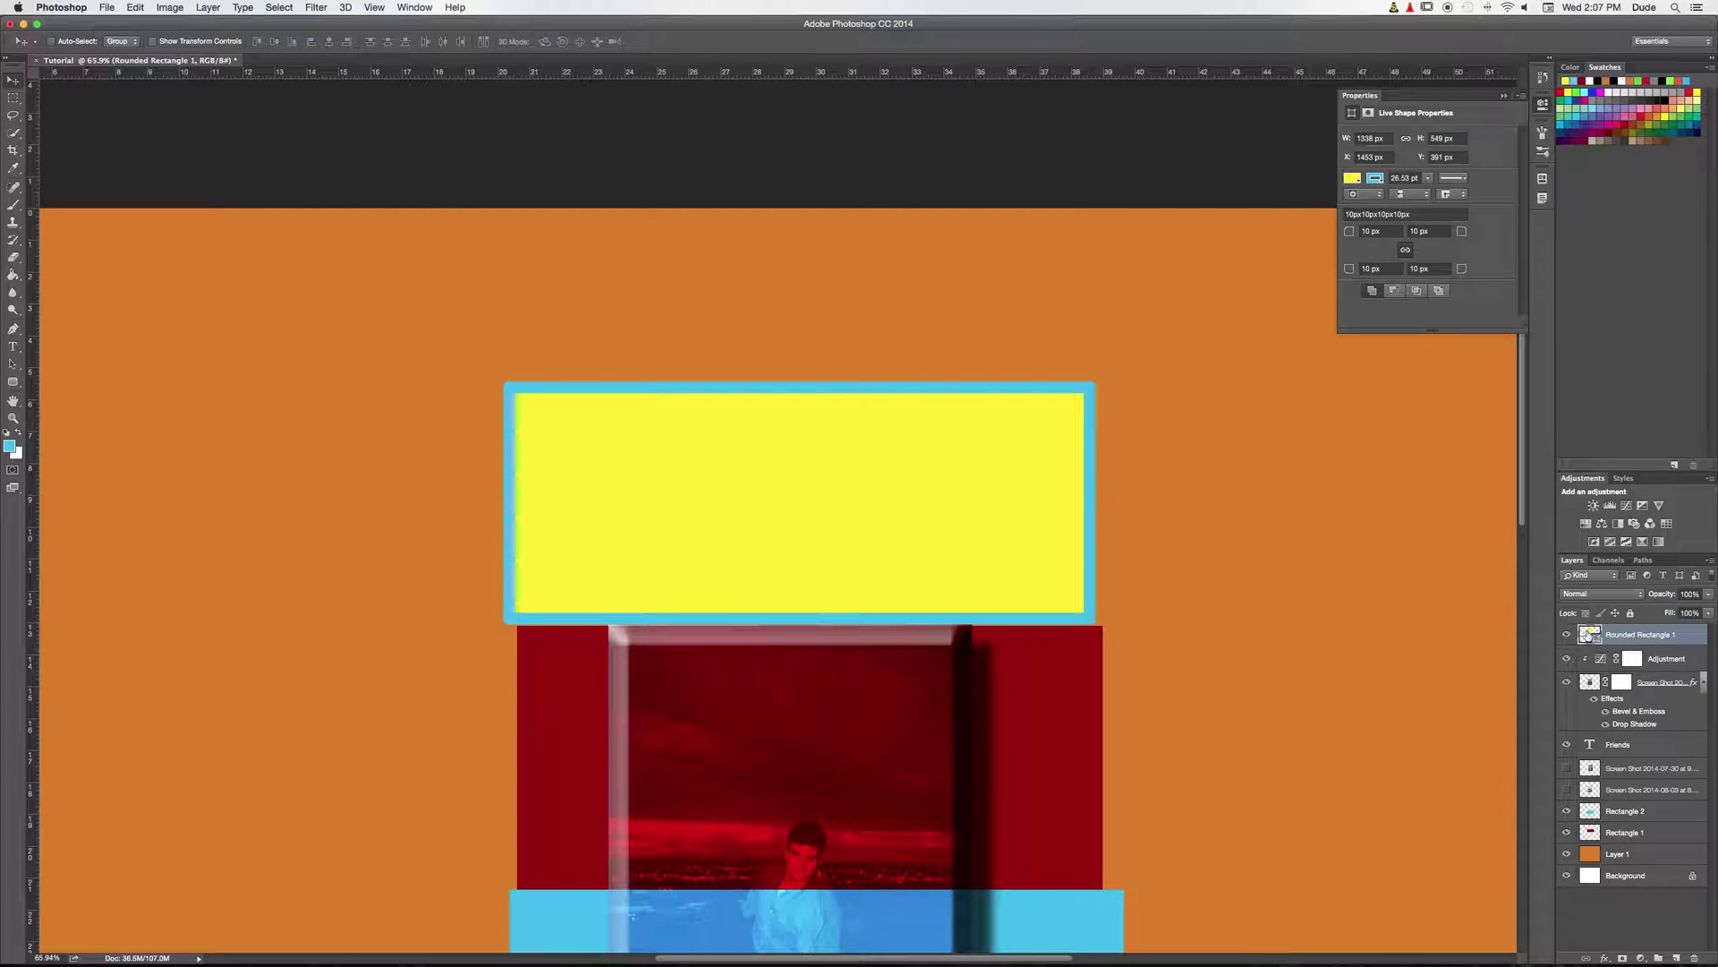
left_click_drag(1666, 699, 1651, 752)
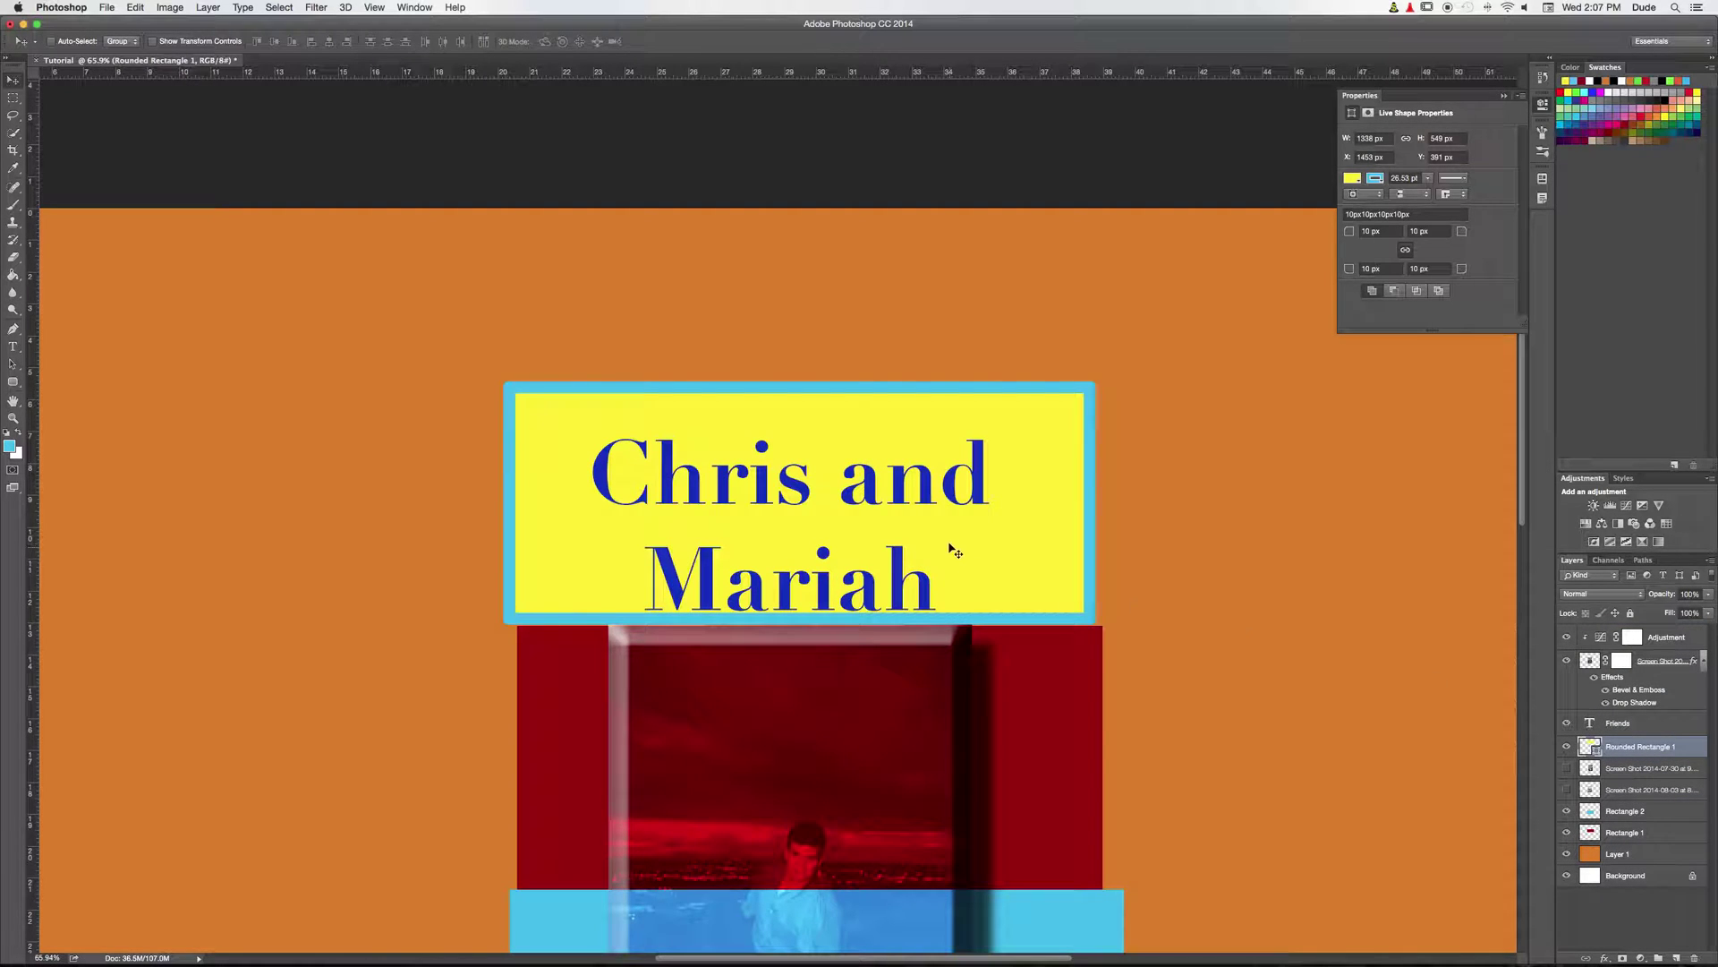
left_click_drag(1004, 543, 990, 544)
right_click(1598, 904)
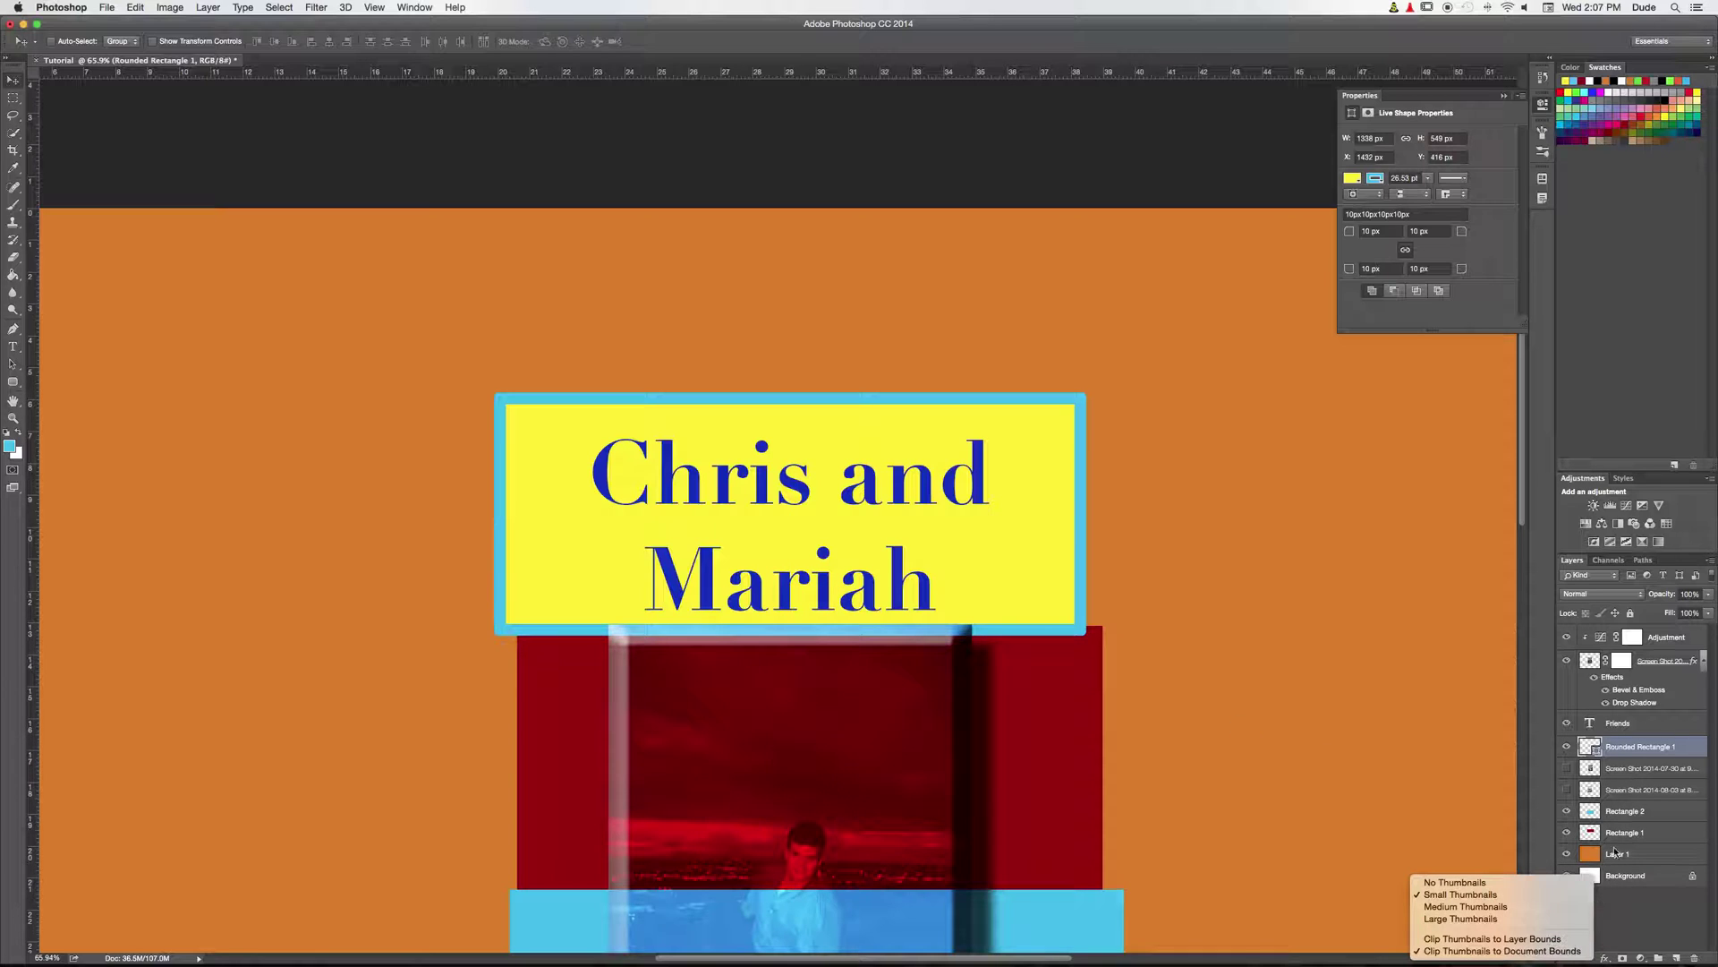
left_click(1683, 923)
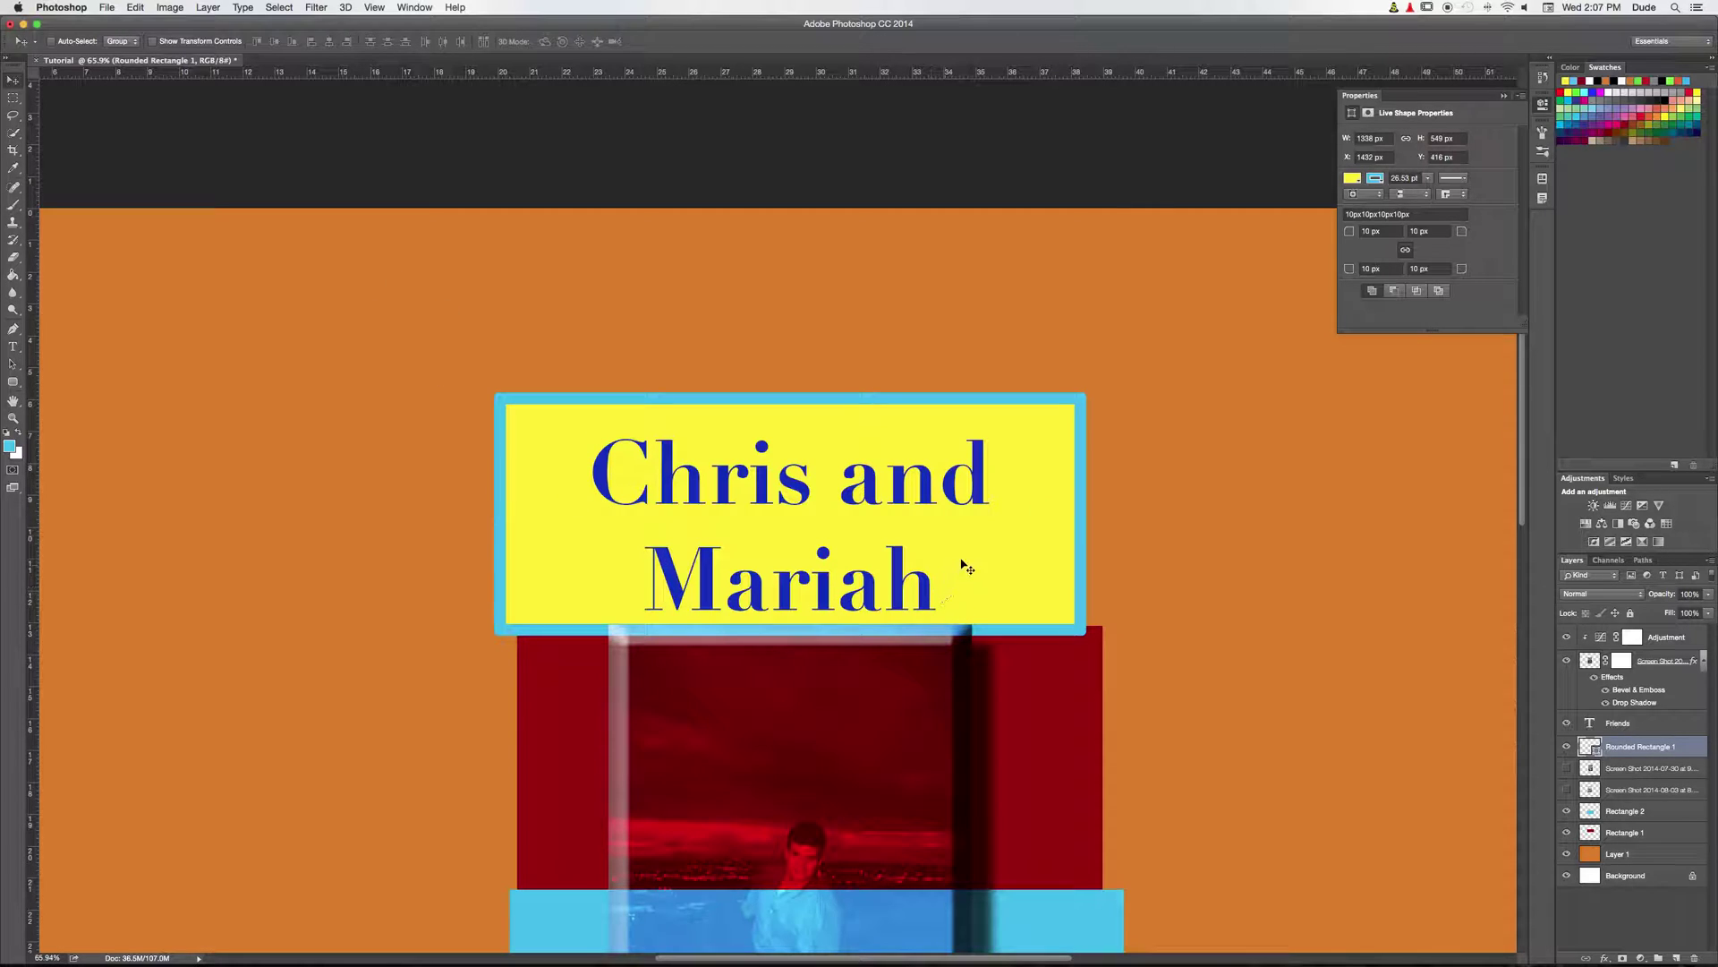
Step: Create an arrow custom shape 1338 px wide and 549 px high, starting on the canvas beside the title rectangle
left_click(18, 385)
left_click_drag(21, 389, 72, 448)
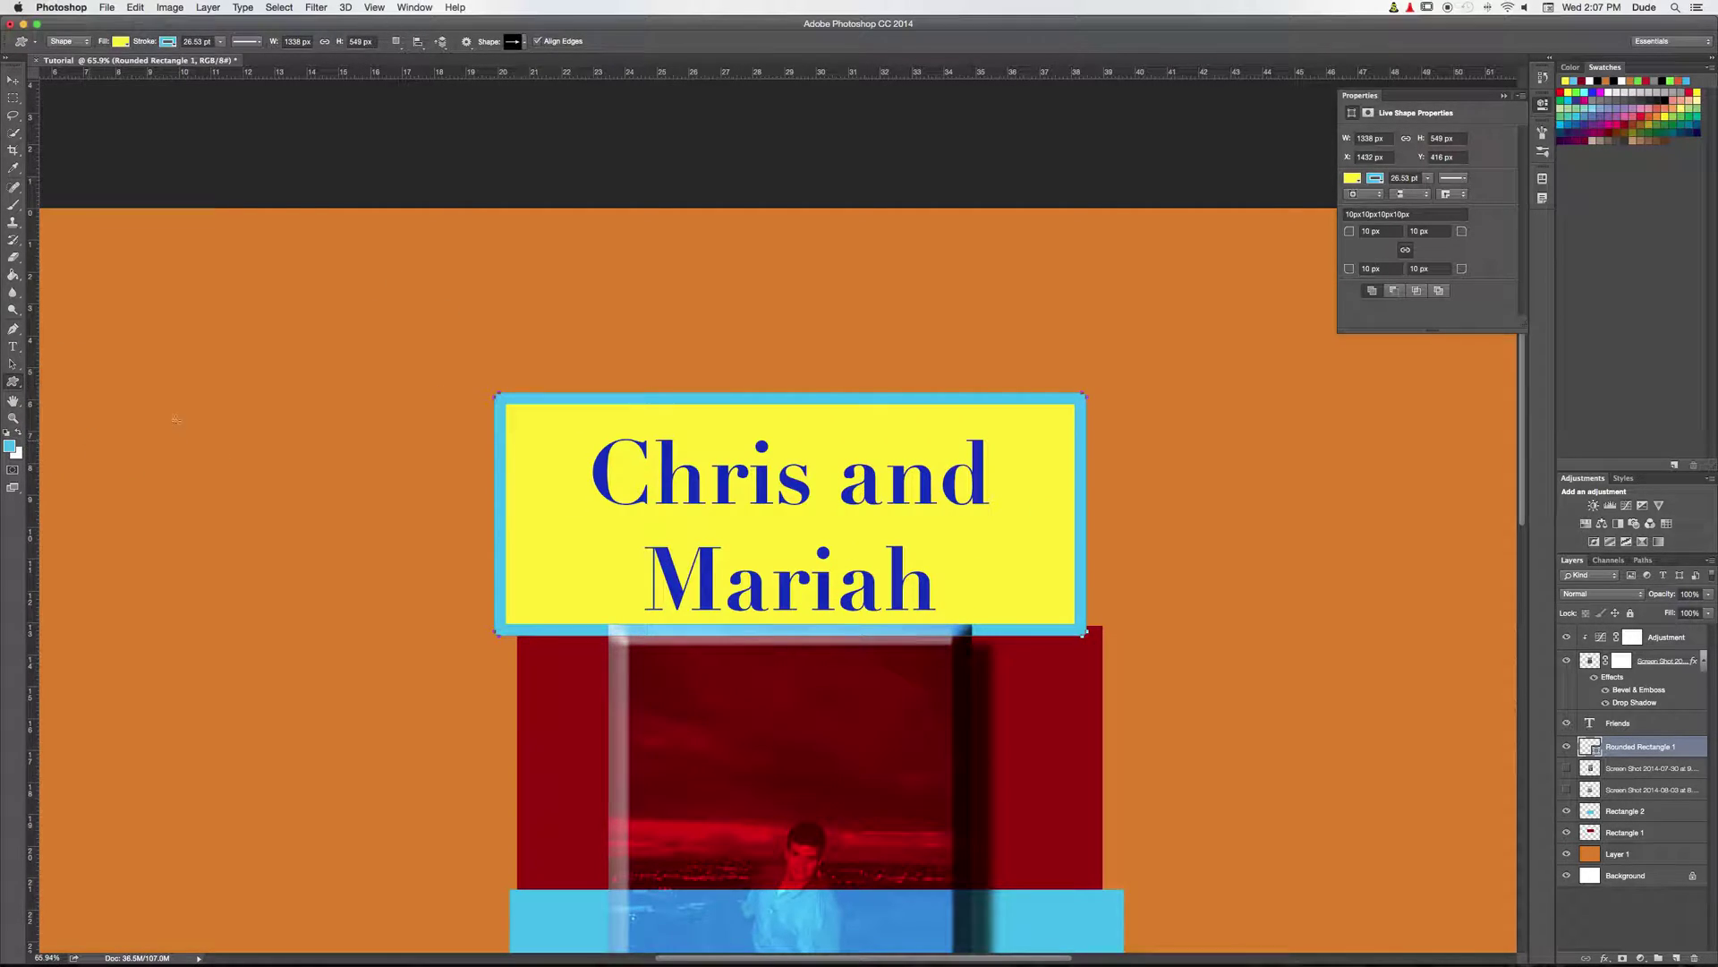
left_click(304, 380)
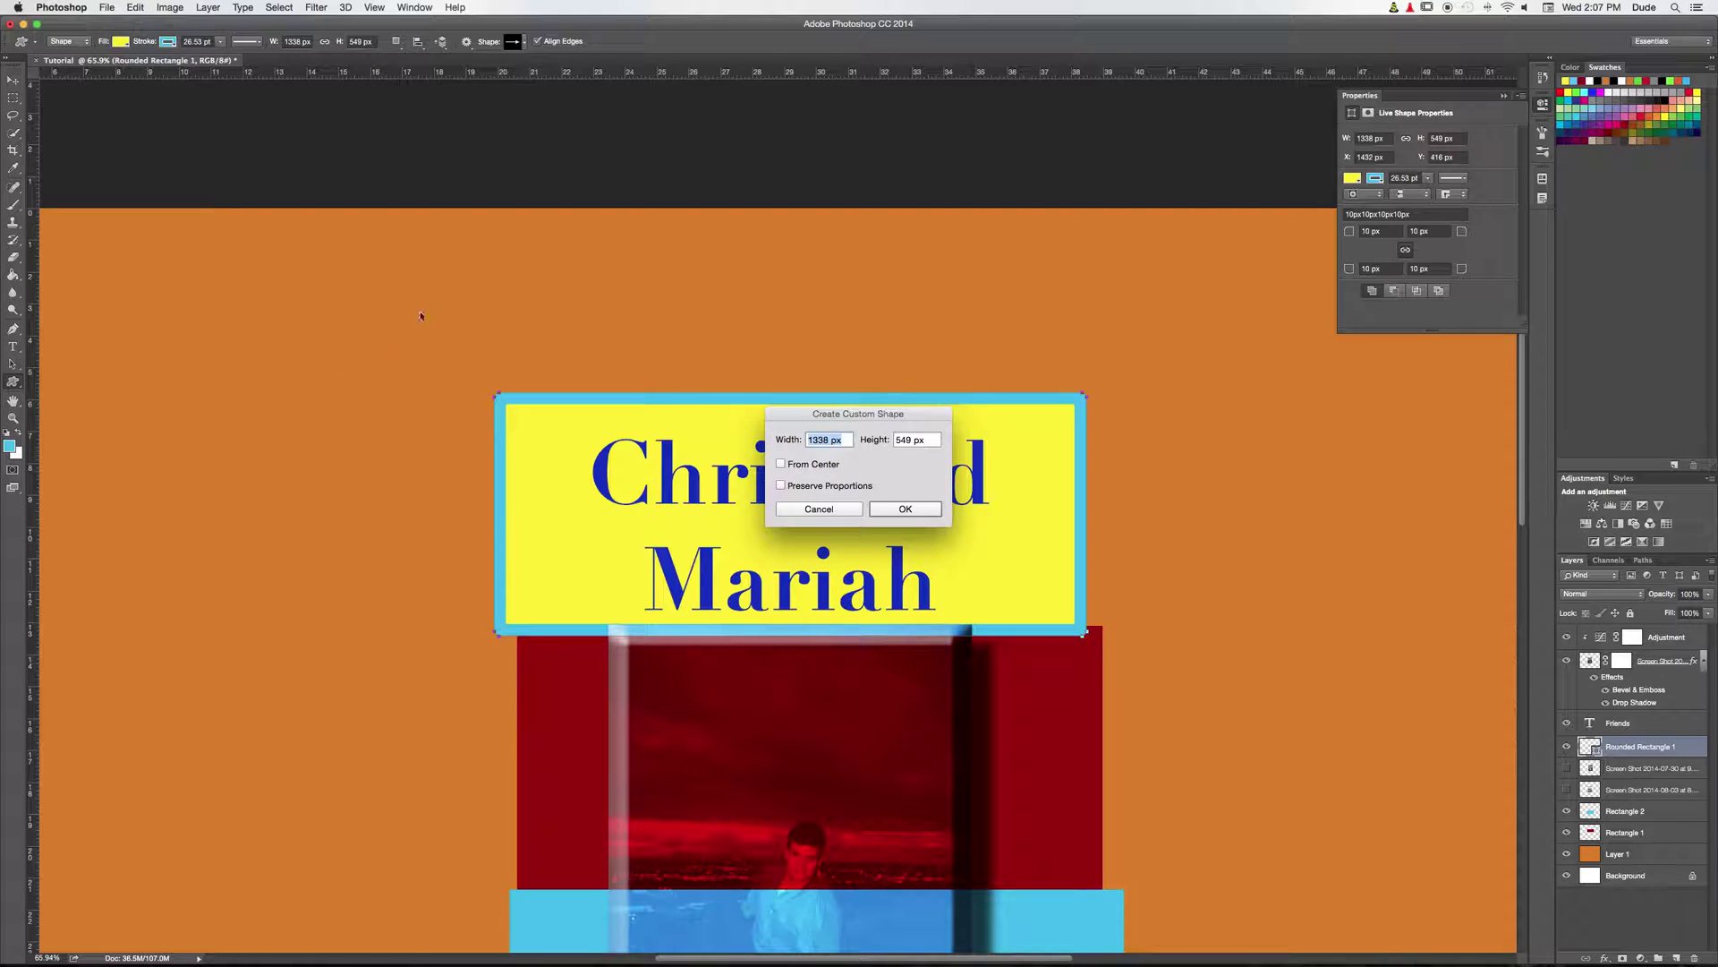
left_click(886, 508)
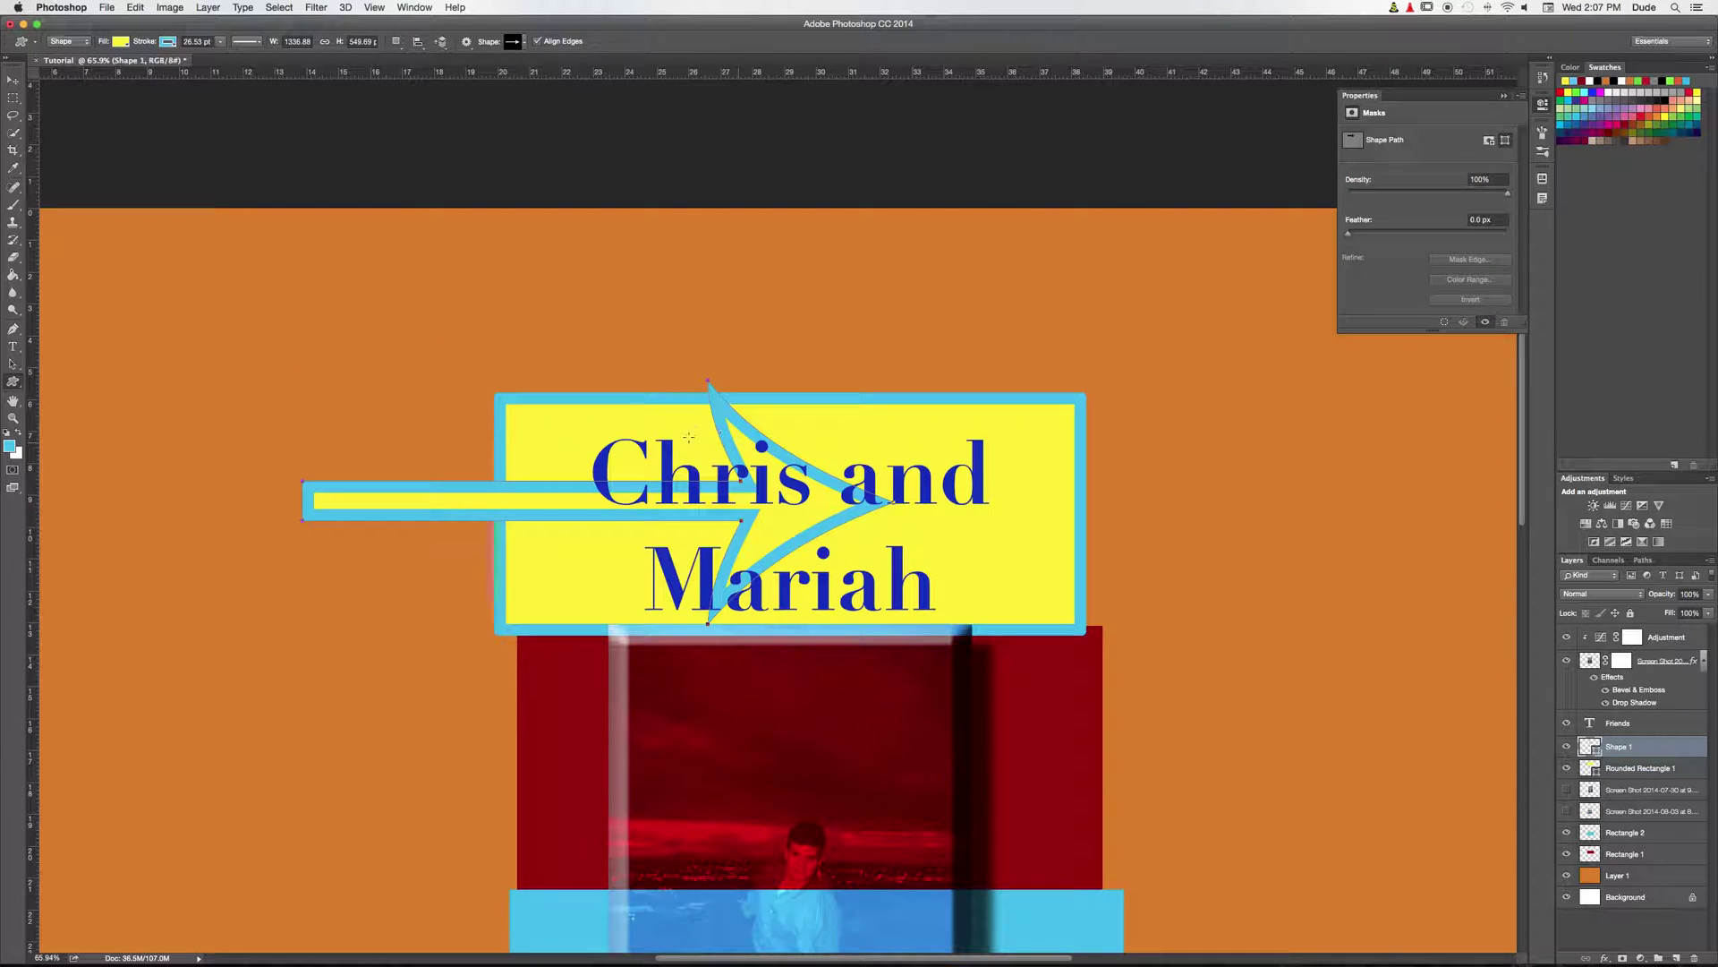
Step: Create an envelope custom shape about 1337 × 550 px and move it to the canvas's upper-left corner
left_click(524, 42)
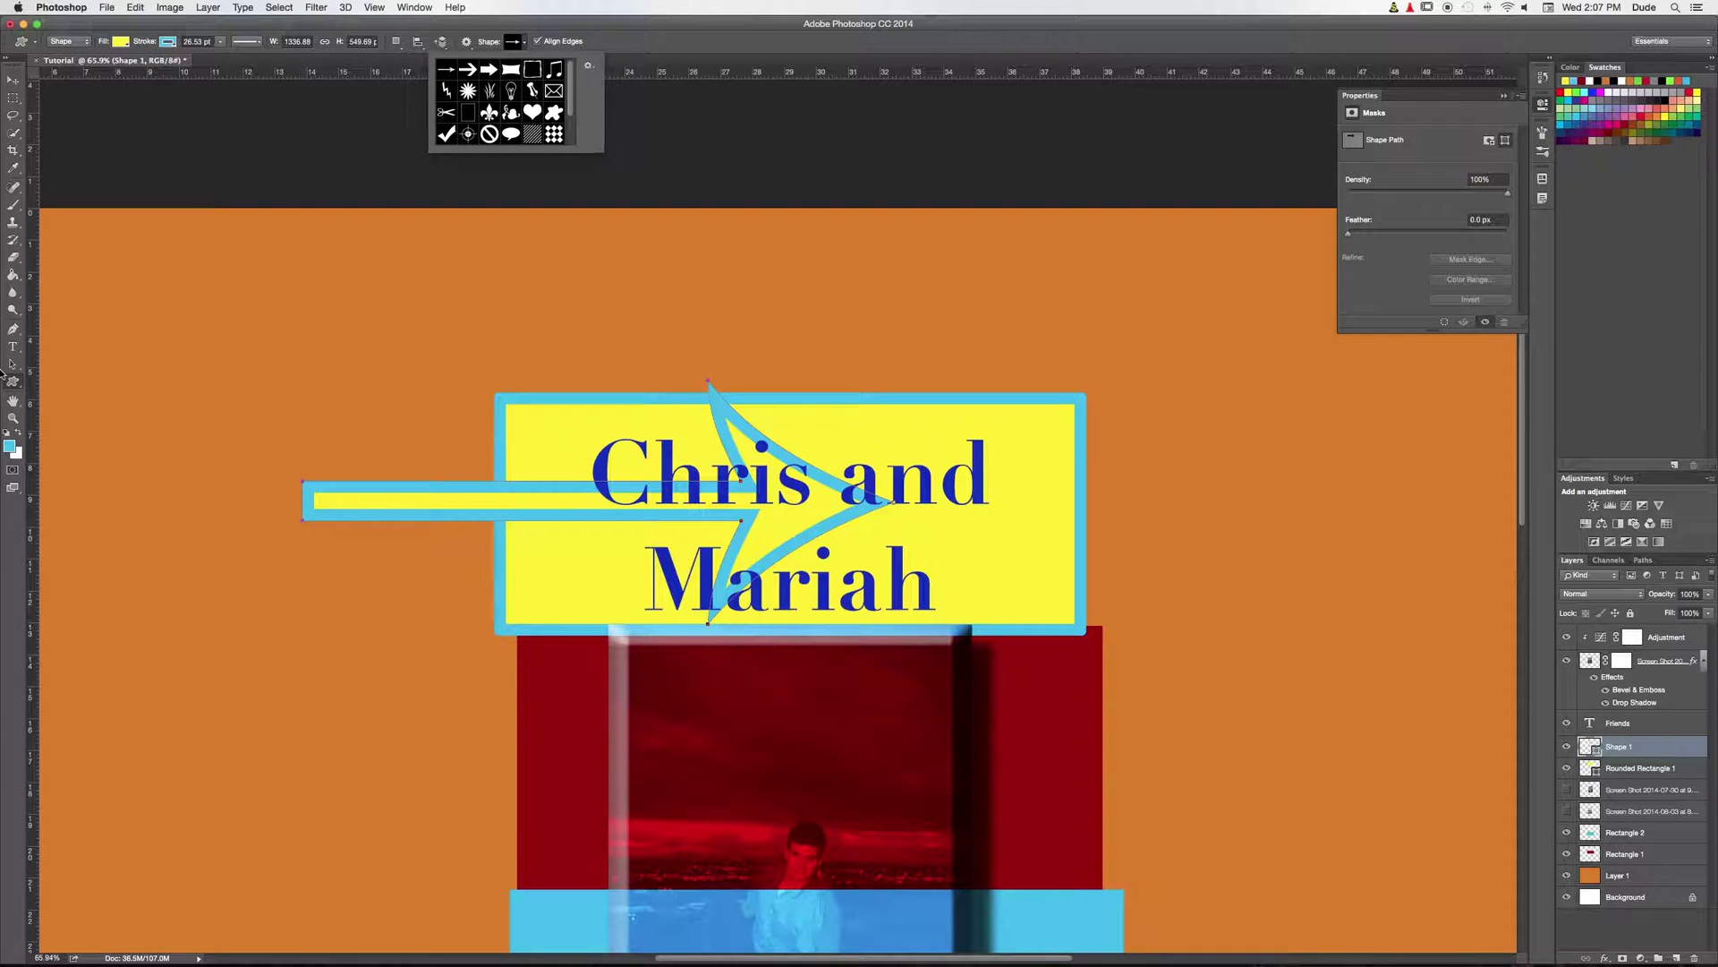
left_click(553, 92)
left_click(399, 135)
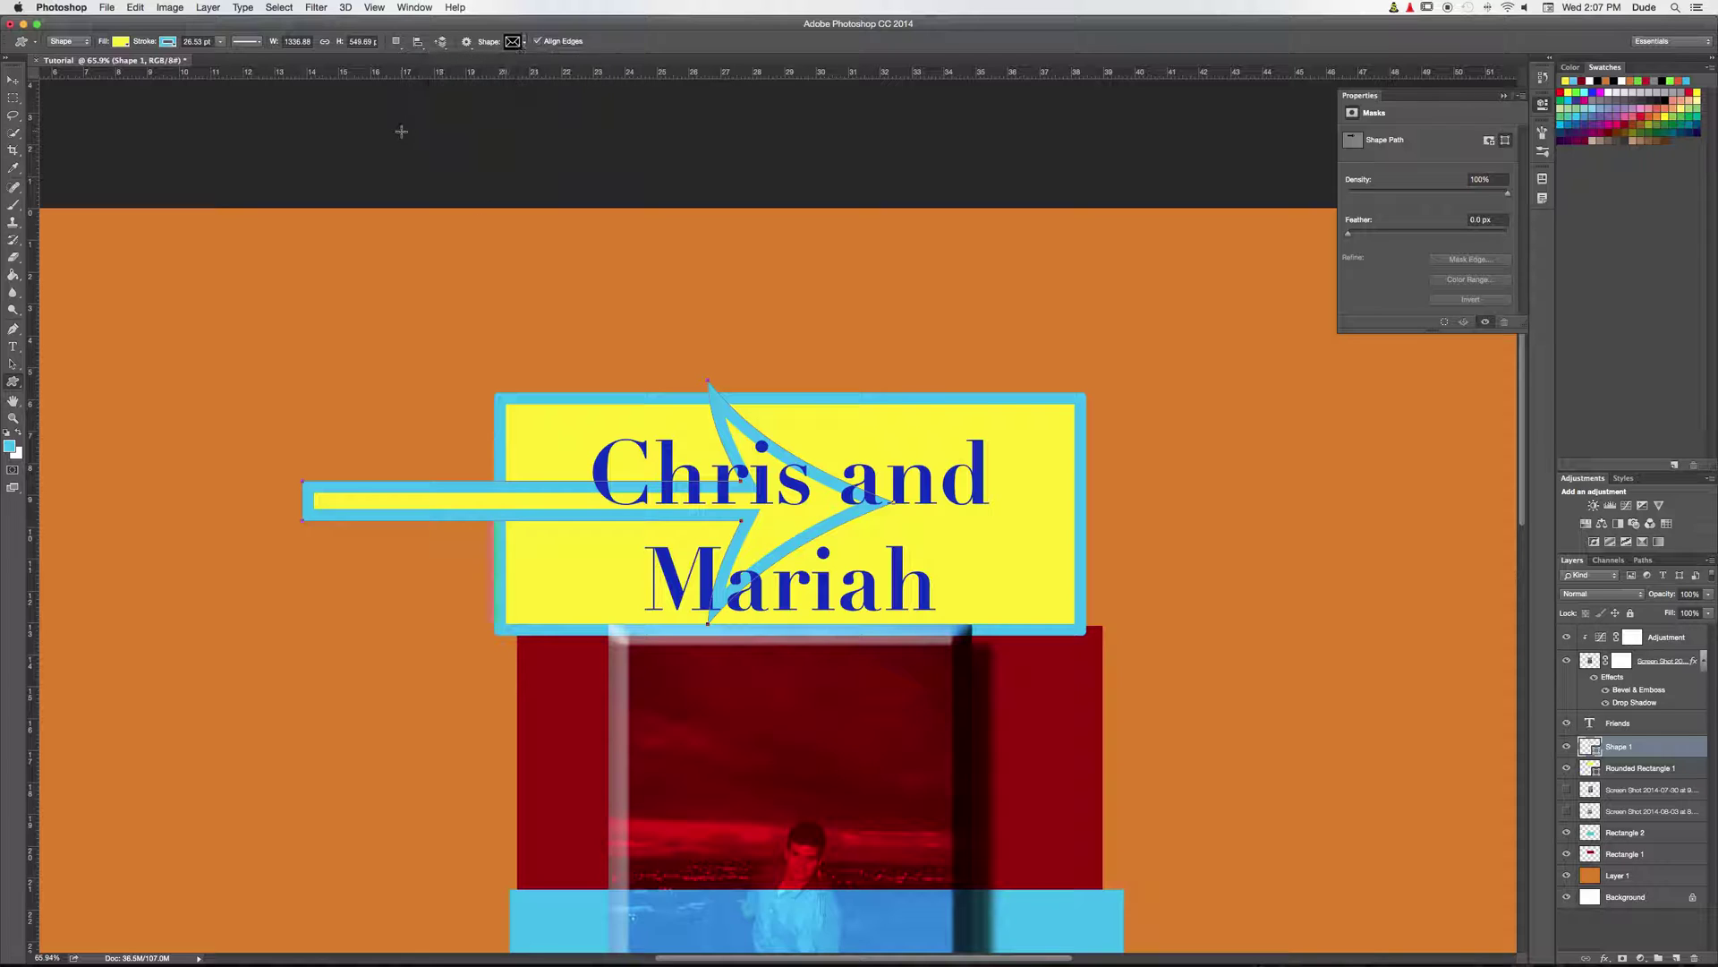
left_click(399, 134)
left_click(929, 506)
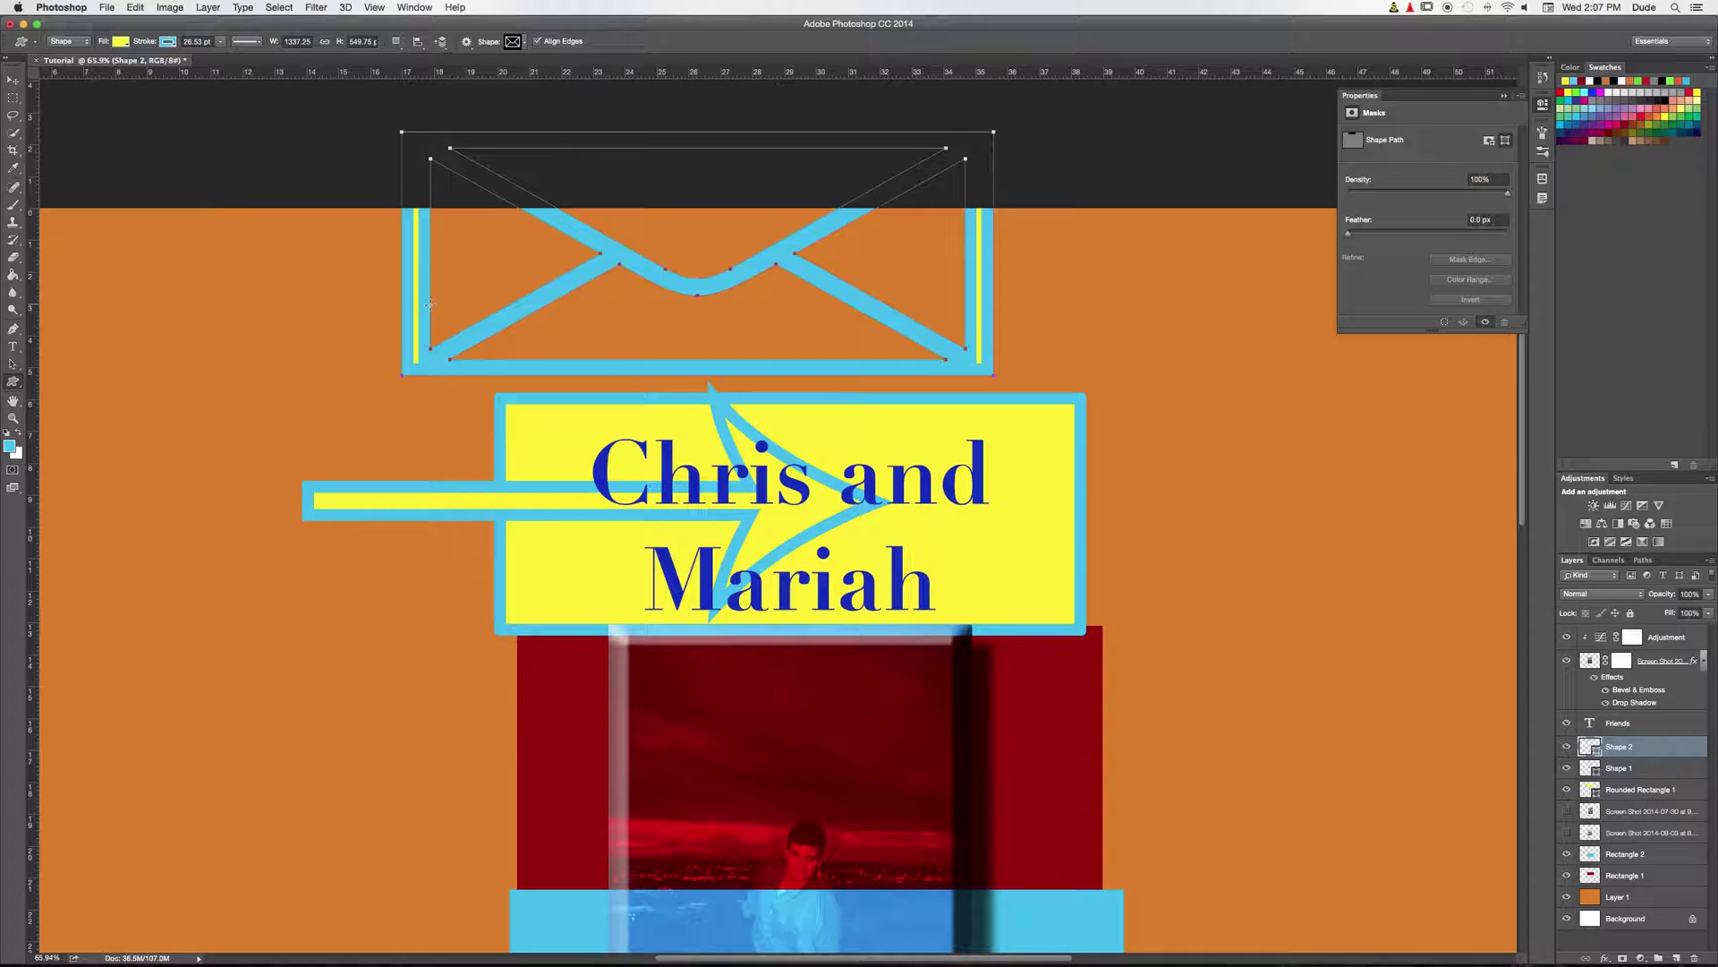
left_click(14, 81)
left_click_drag(627, 246, 281, 336)
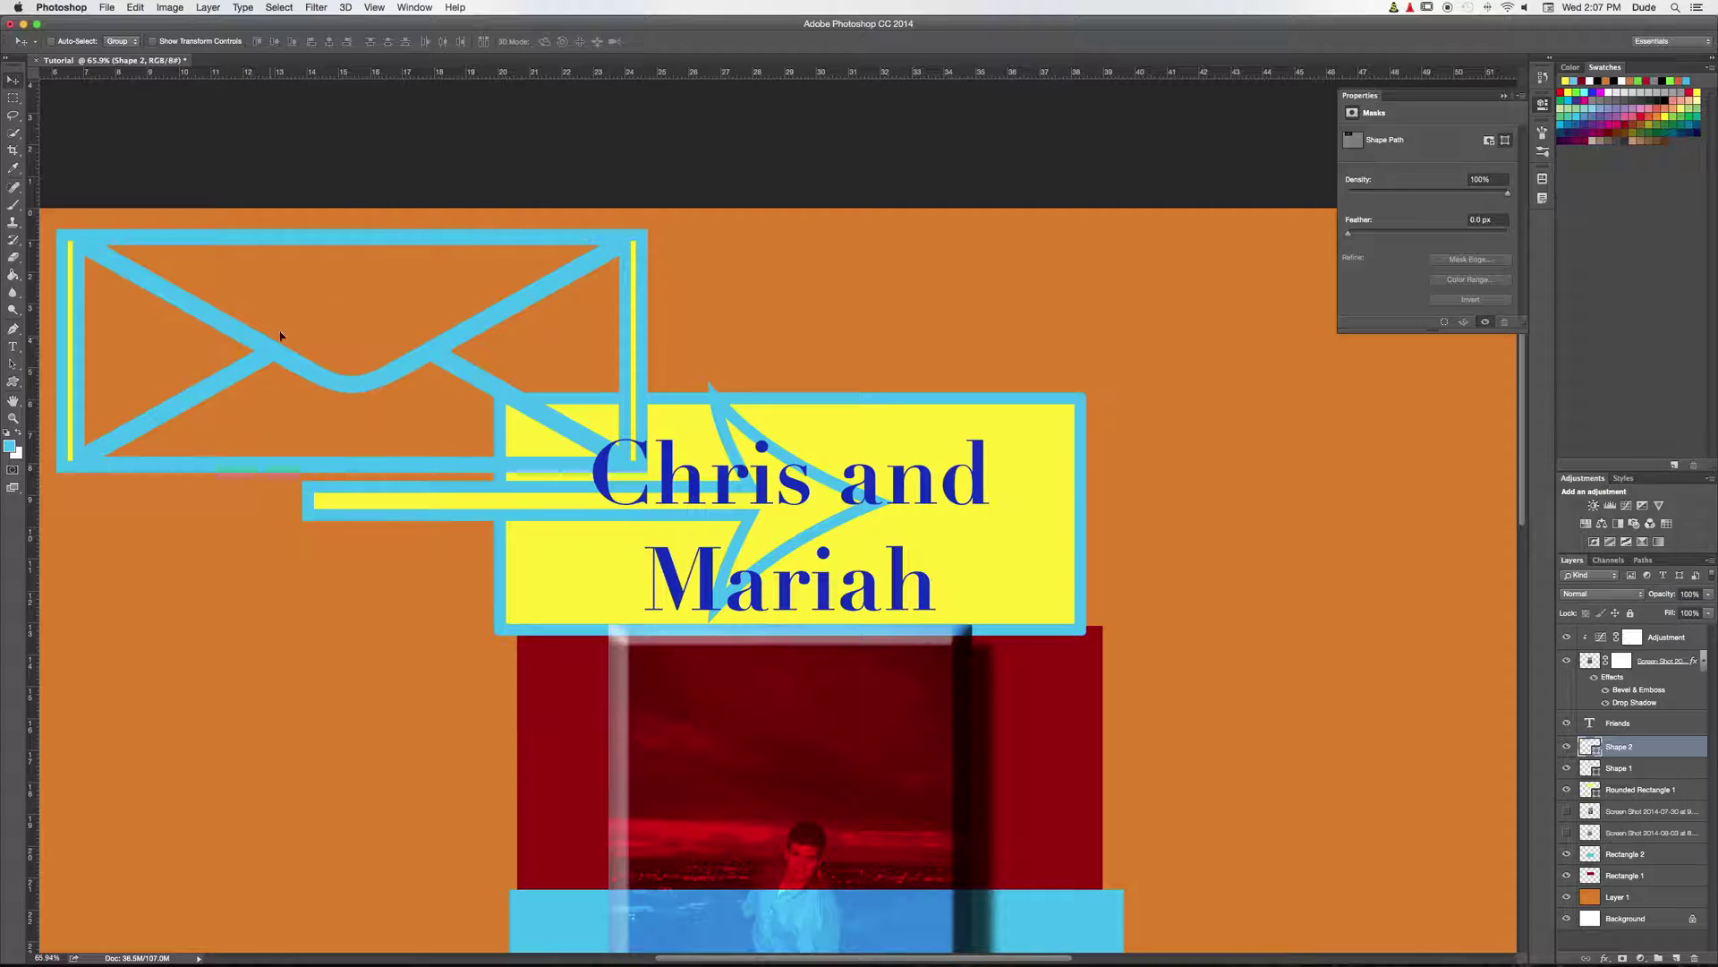
Step: Delete the arrow and envelope custom shape layers, close the mask properties and leave no layer selected
left_click(1622, 768)
key("Delete")
left_click(1624, 747)
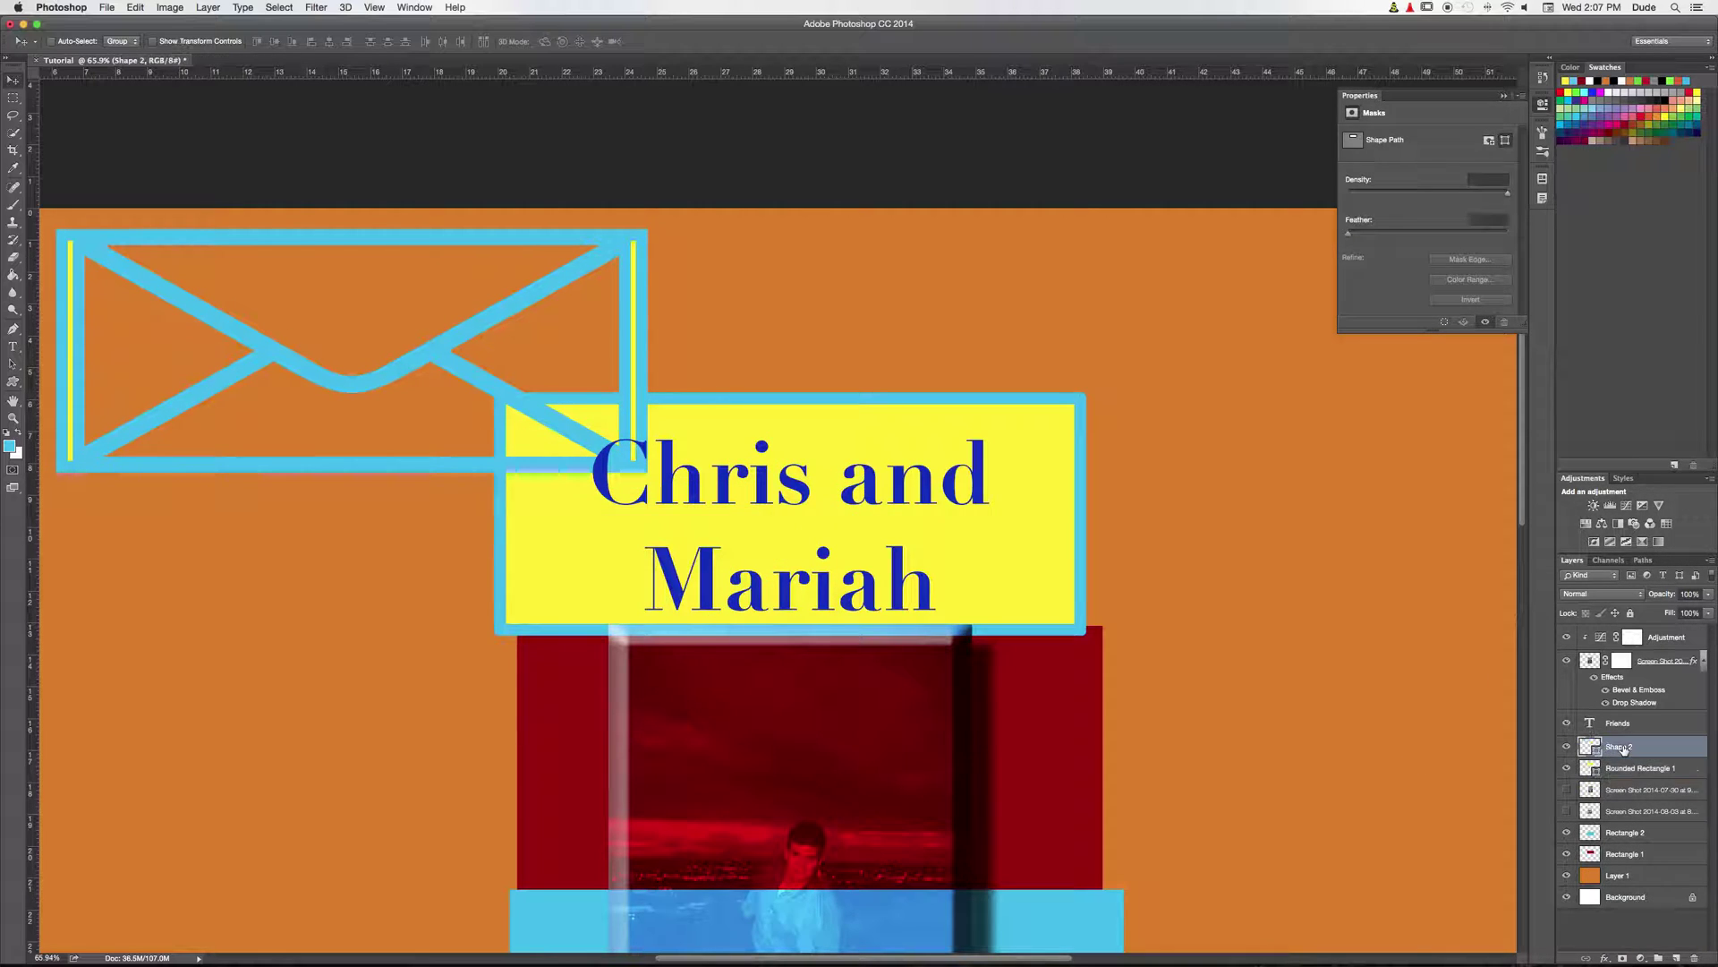
key("Delete")
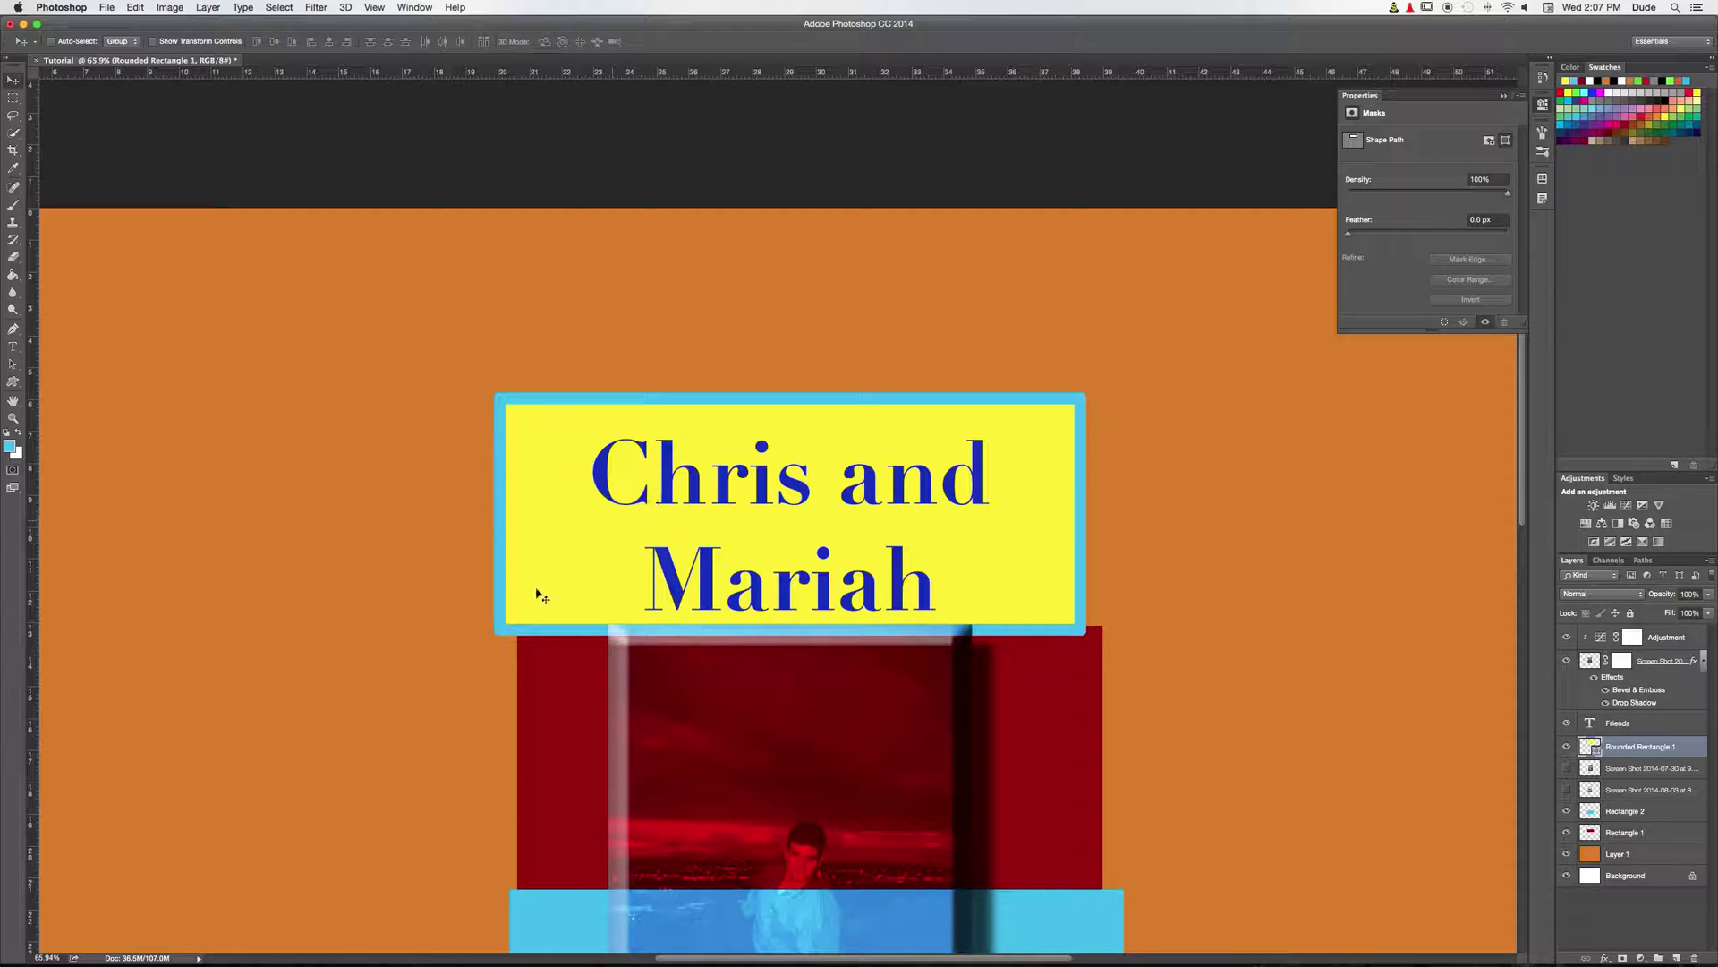
mouse_move(609, 951)
left_click(1505, 96)
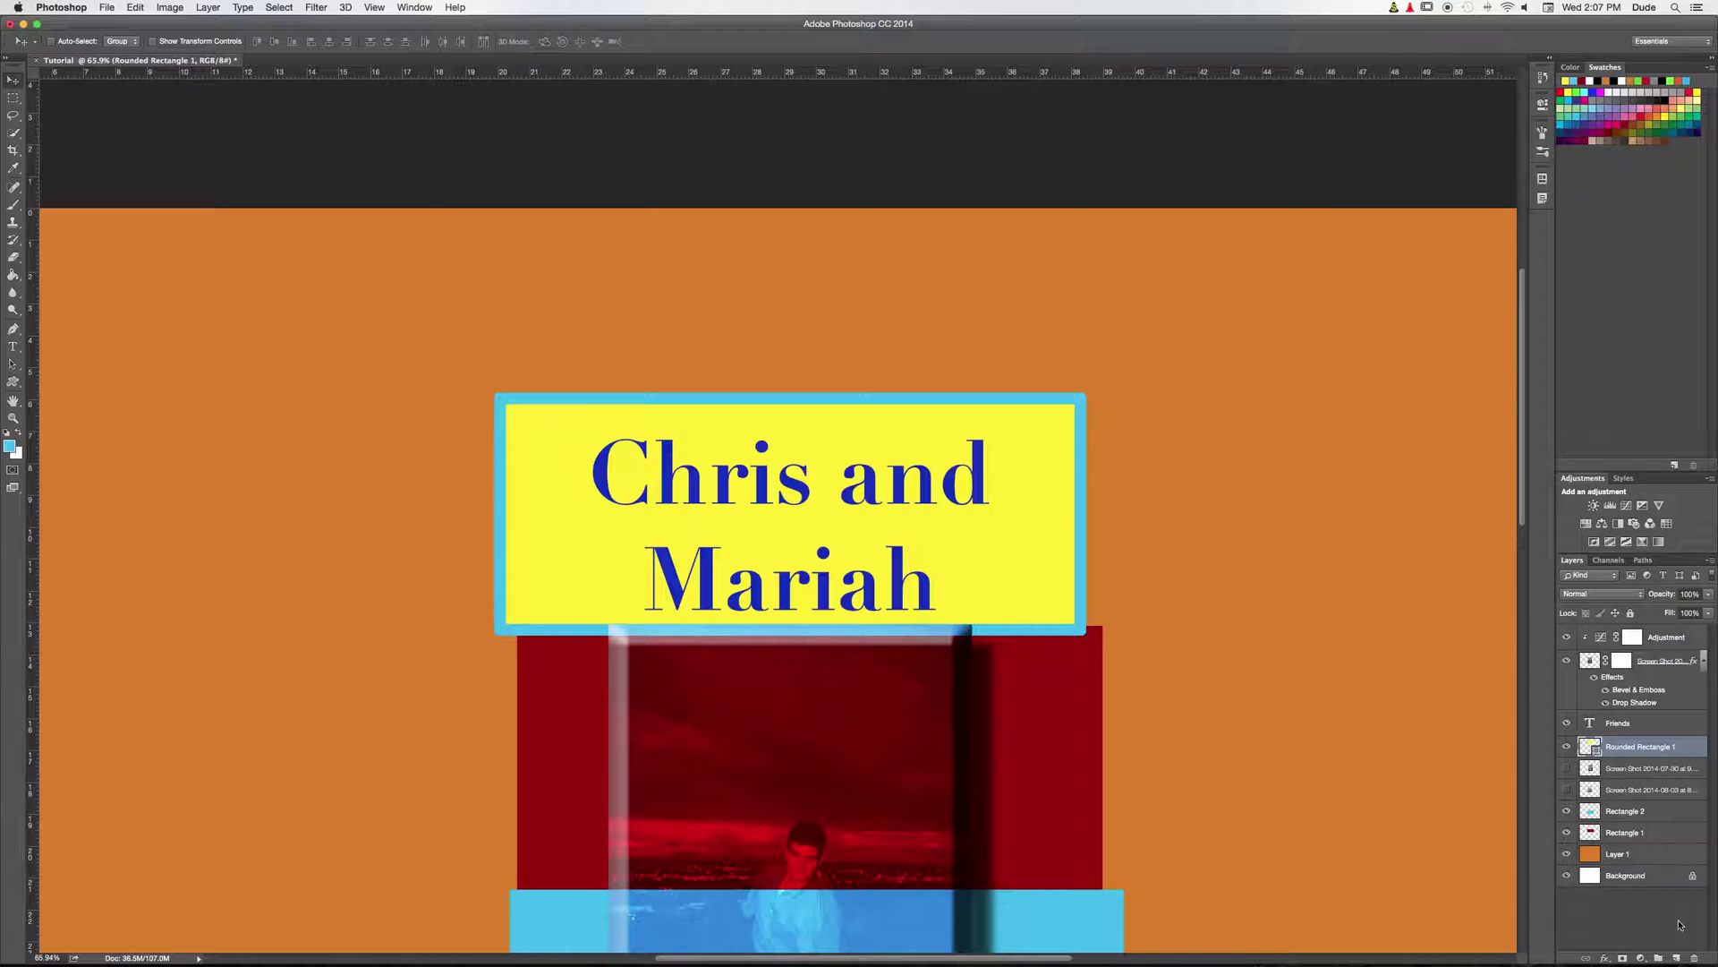
left_click(1647, 908)
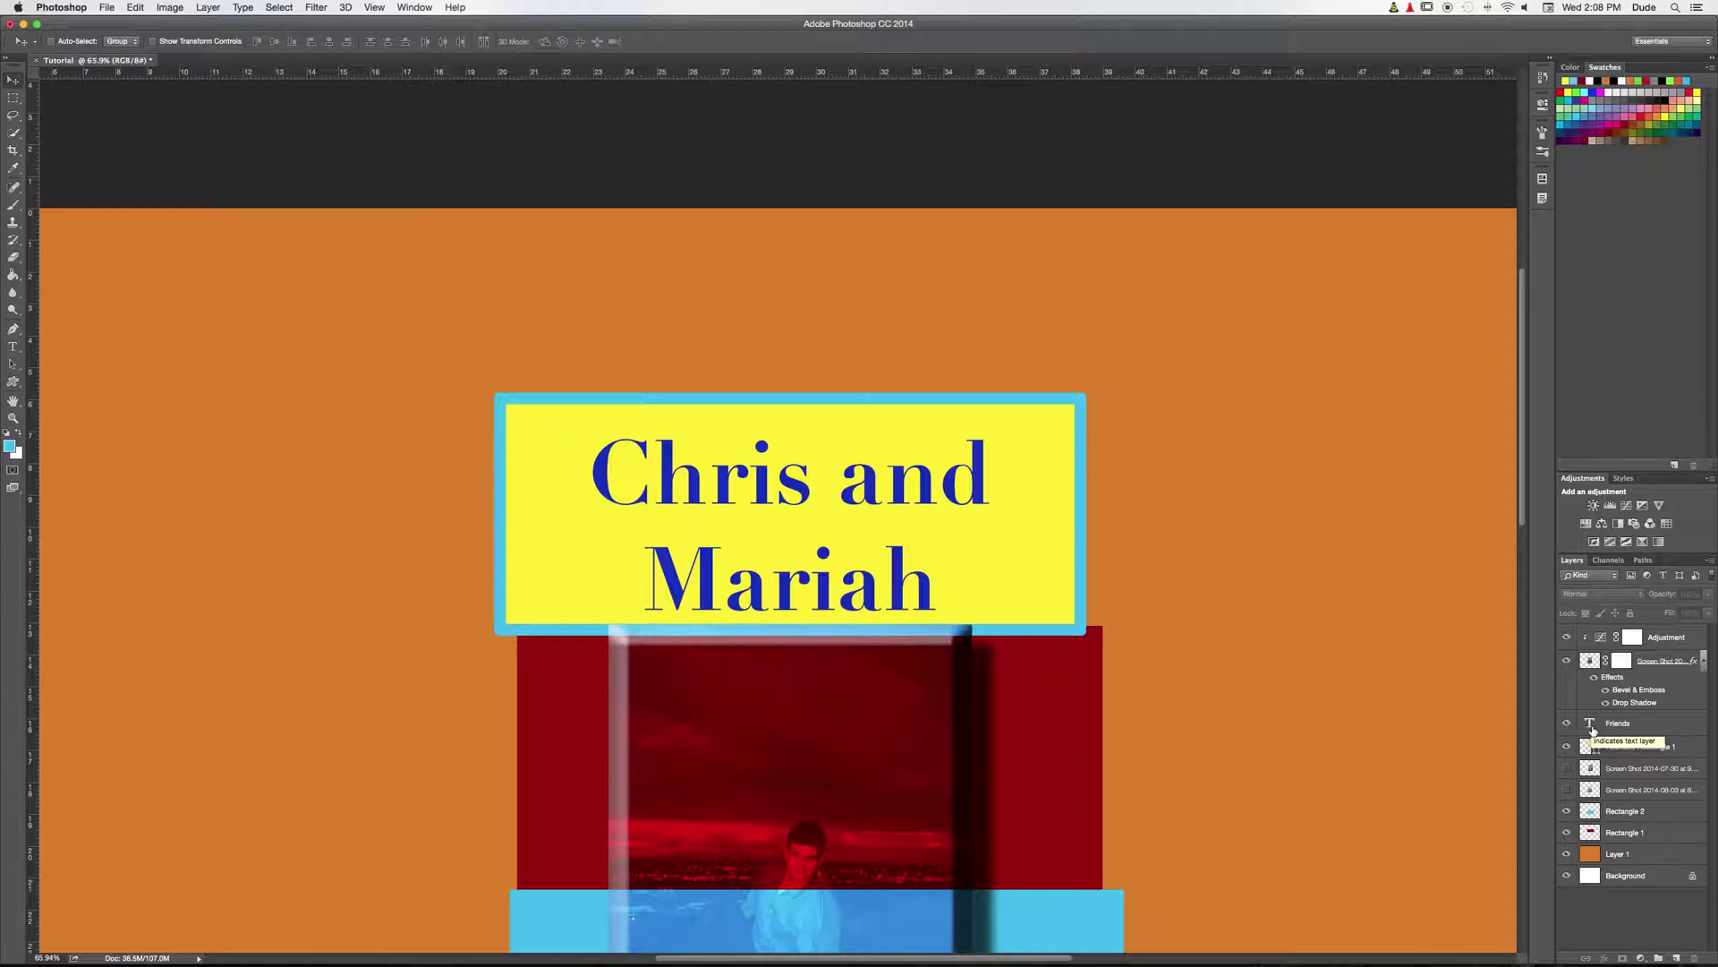
Step: Create a layer comp named Layer Comp 1 that stores the layers' visibility and position
scroll(1384, 564, "down", 5)
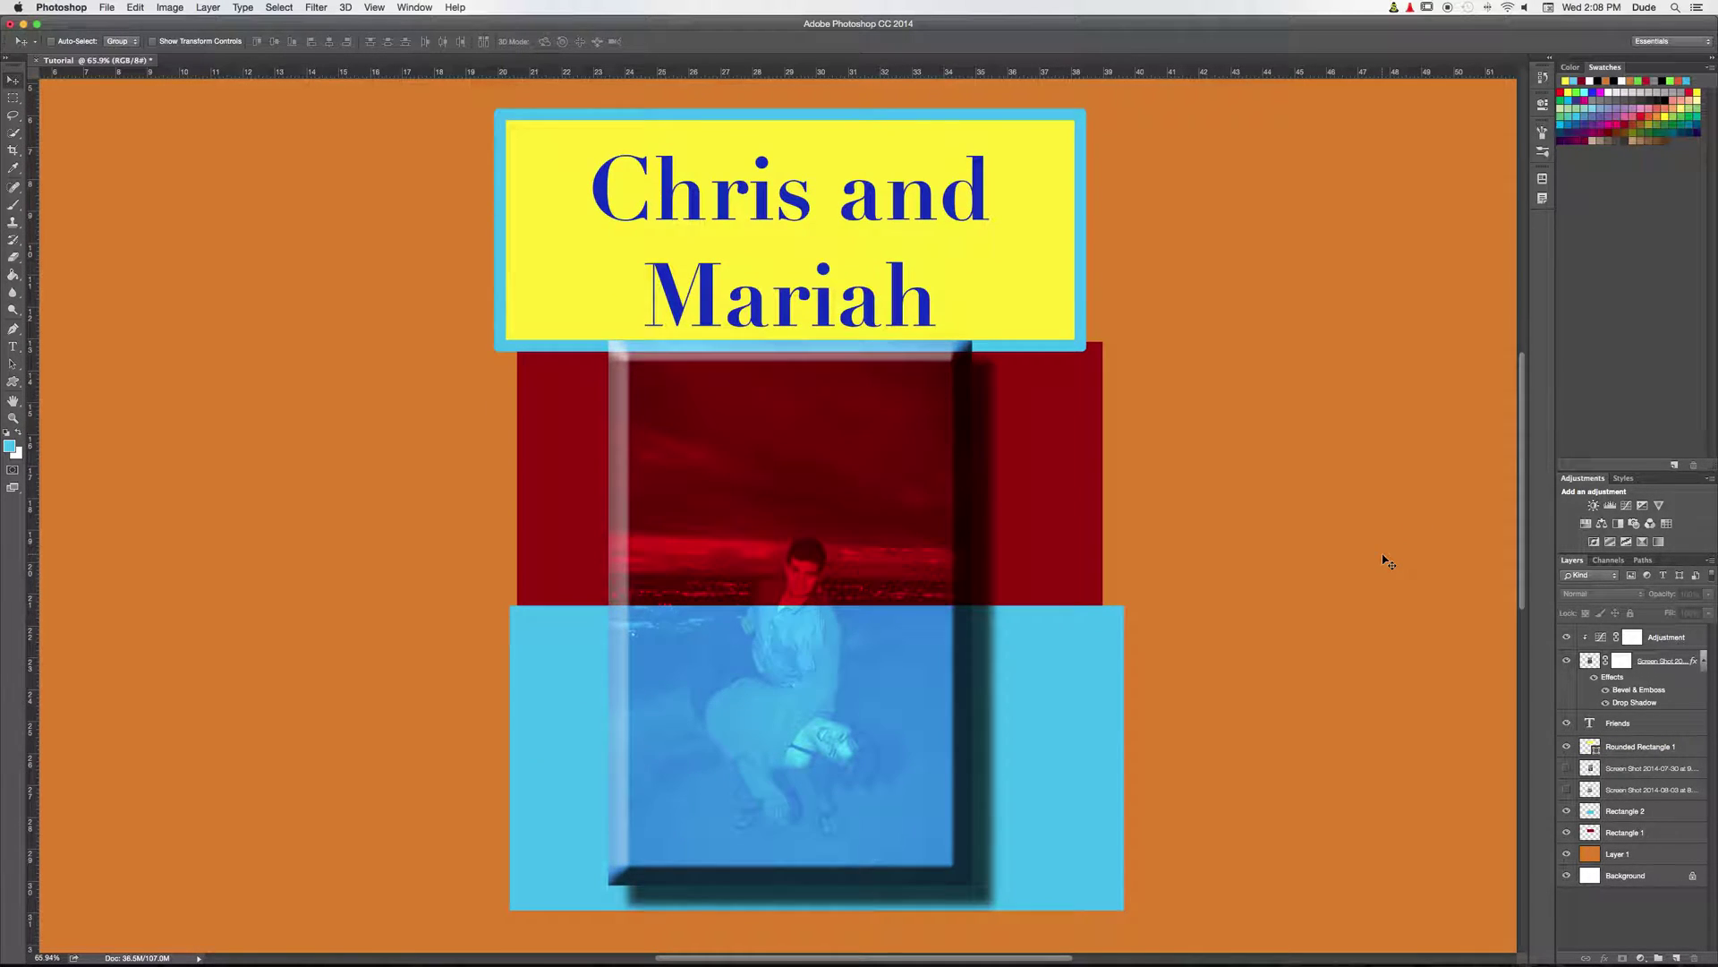
scroll(1384, 562, "down", 5)
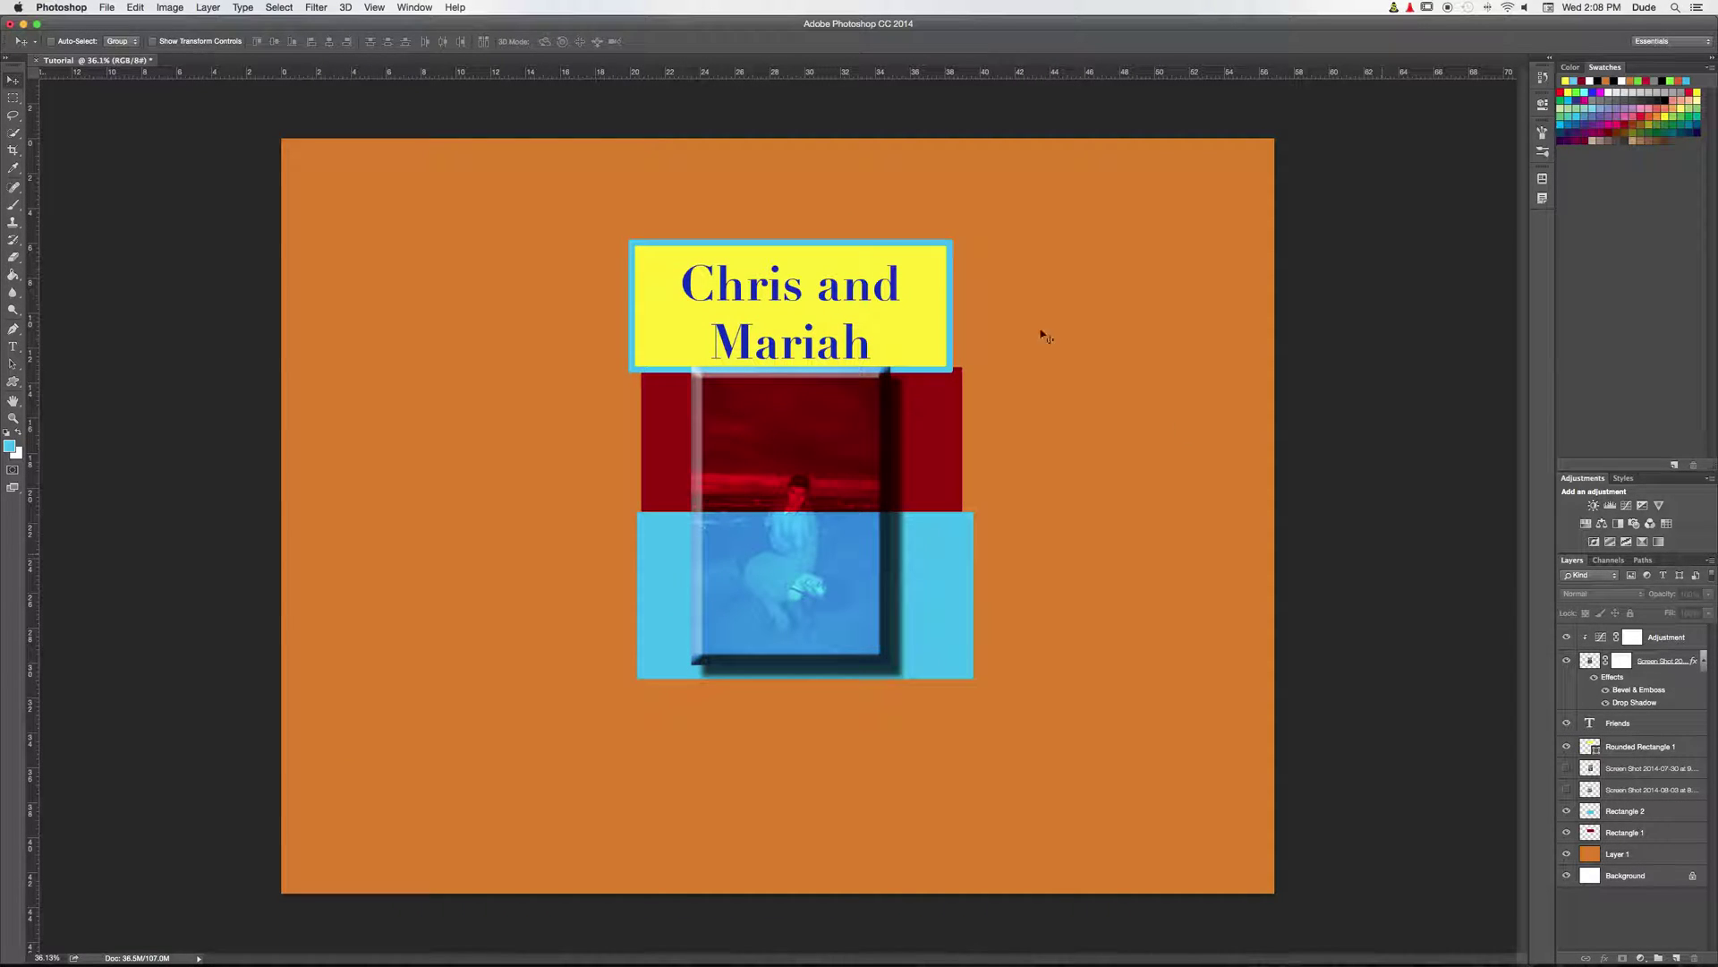
left_click(416, 9)
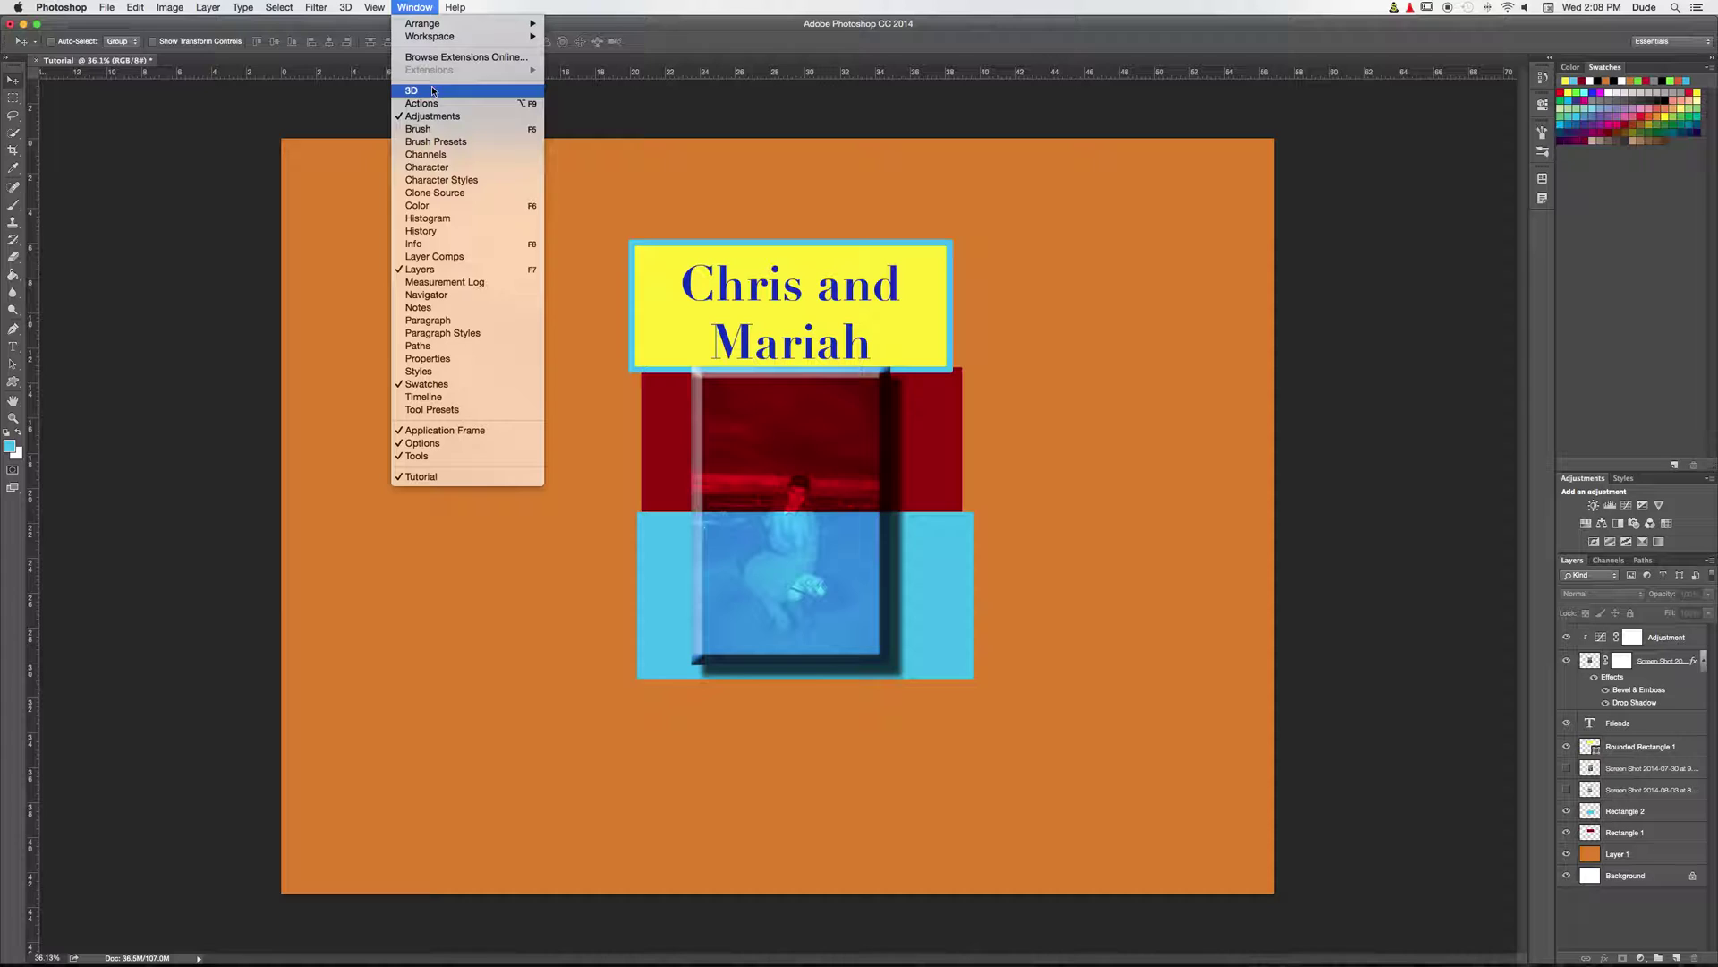
left_click(461, 257)
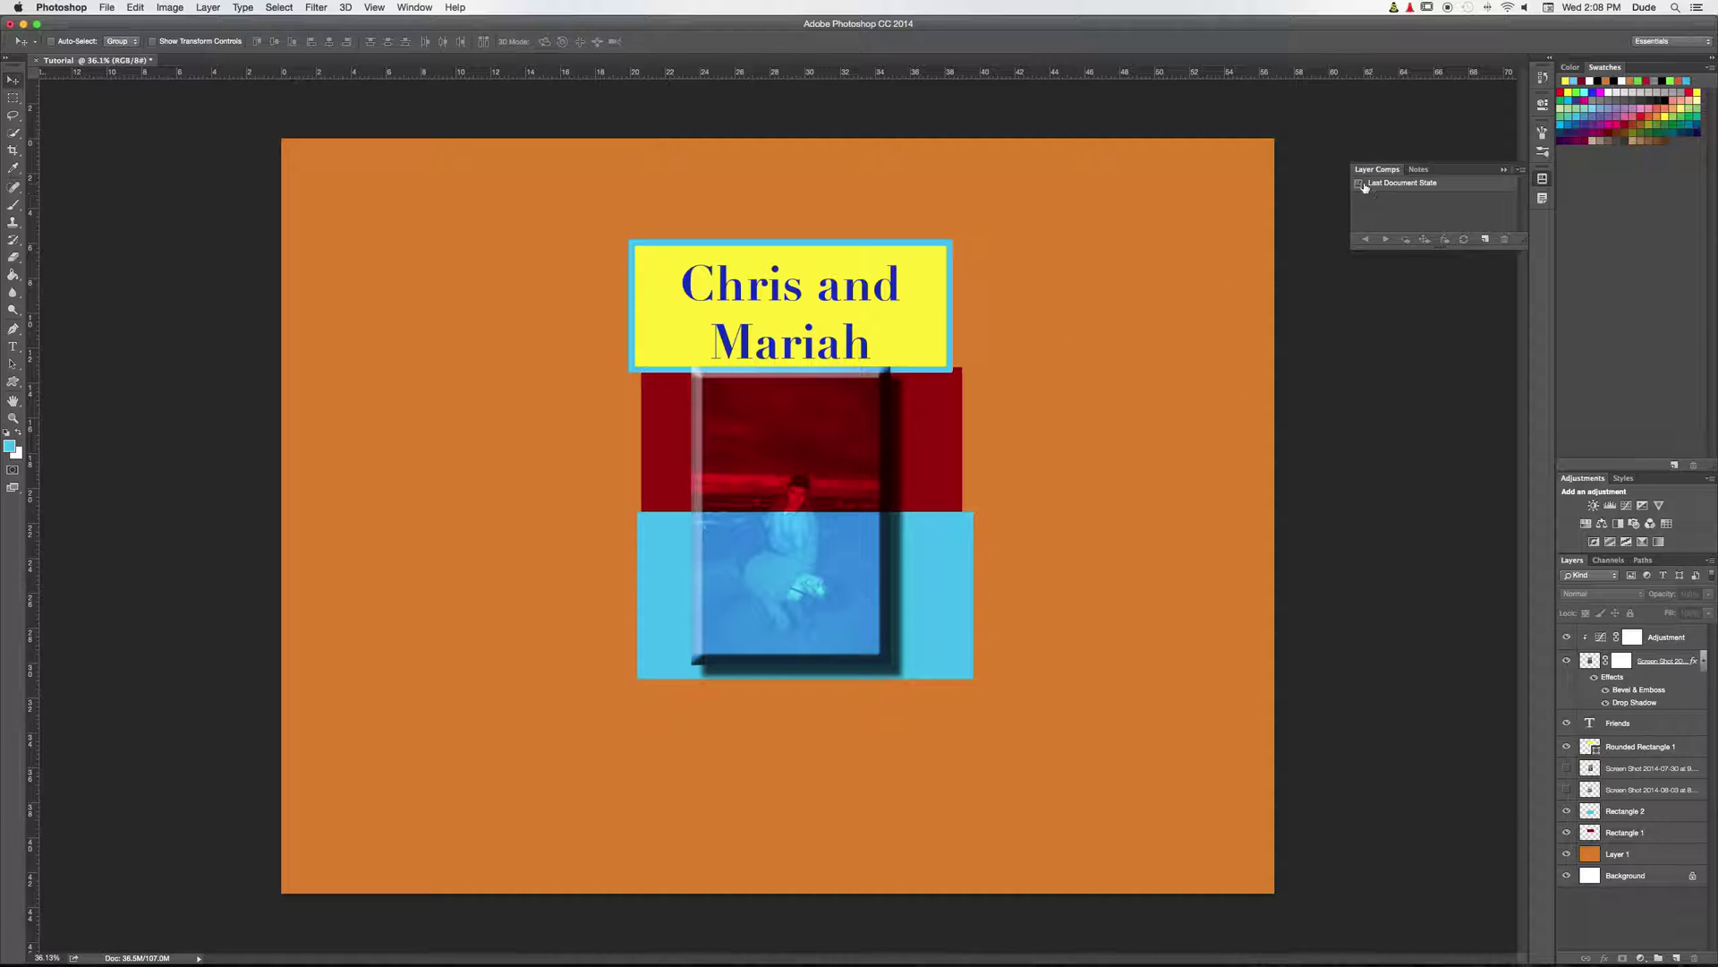
left_click(1486, 242)
left_click(846, 418)
left_click_drag(845, 418, 719, 405)
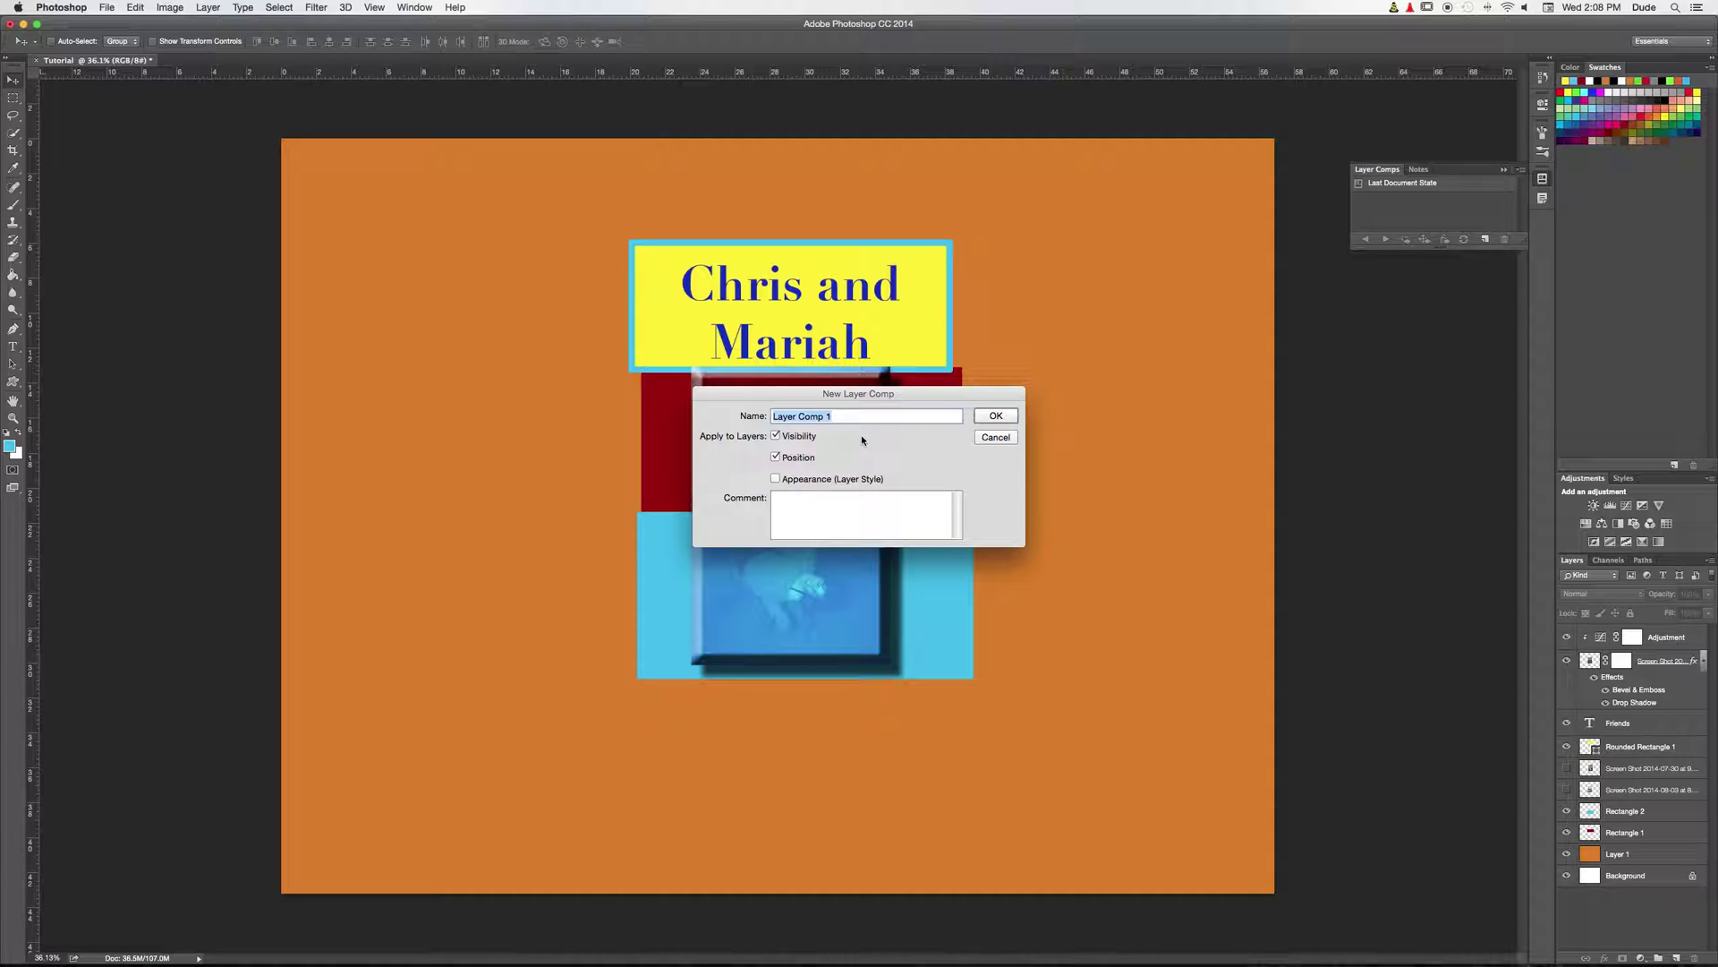
left_click(818, 508)
left_click(1011, 418)
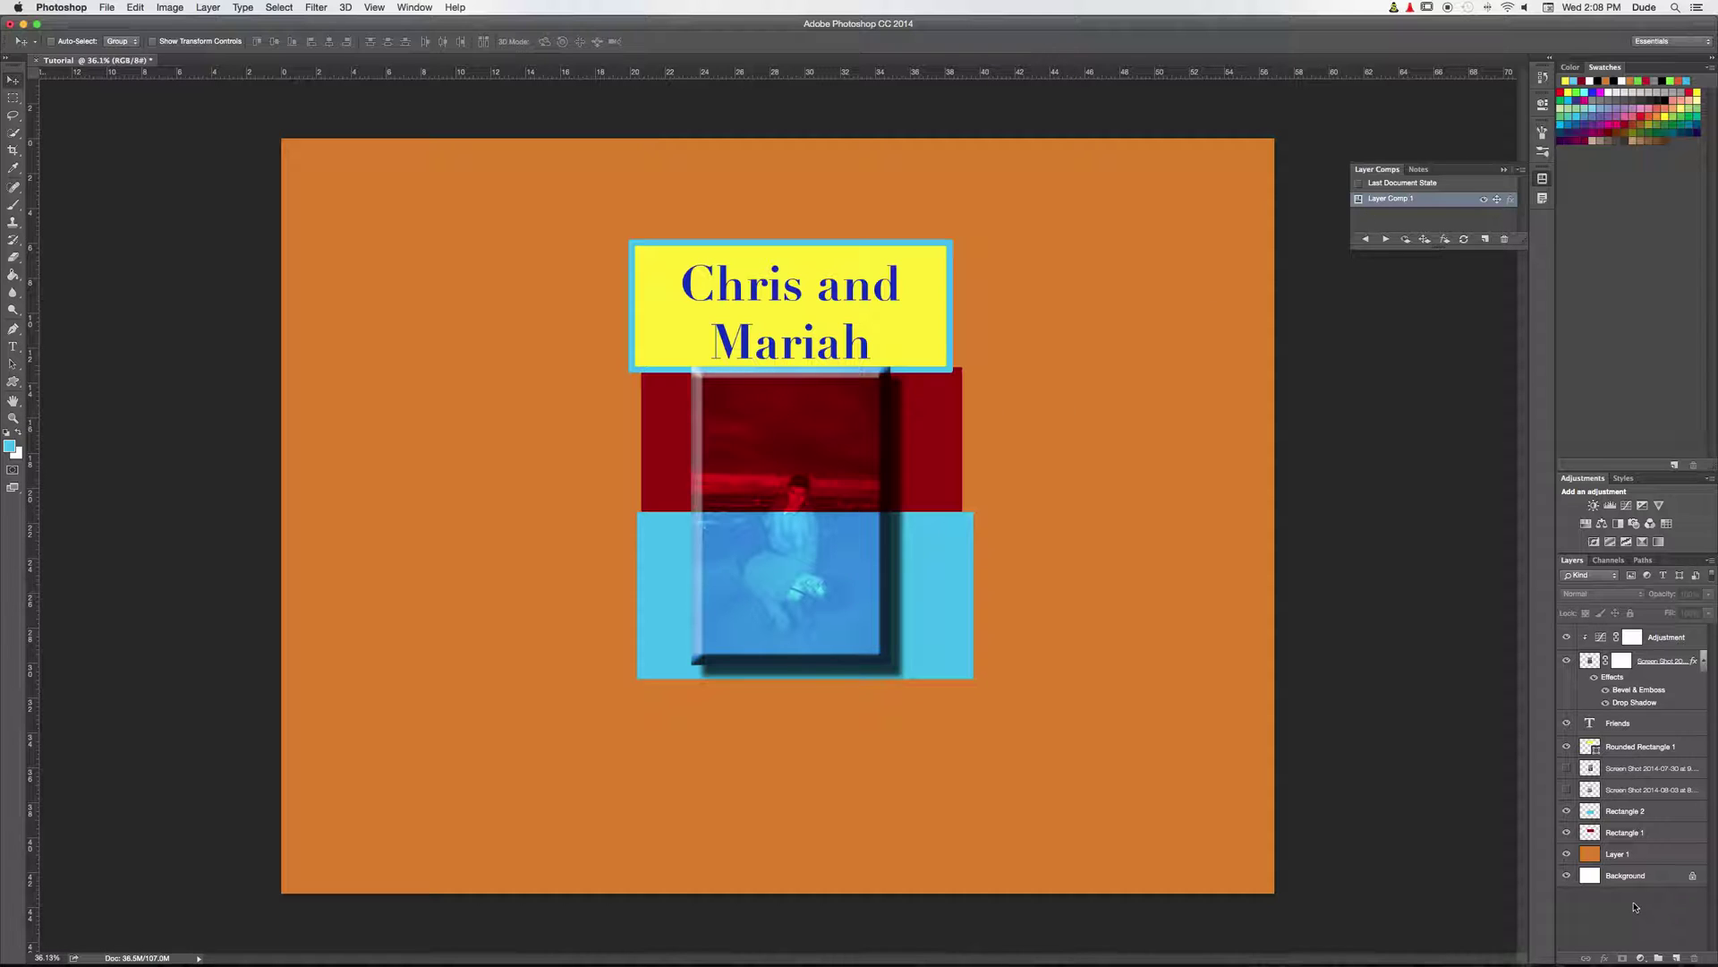
Step: Move the light blue Rectangle 2 to the left and the dark red Rectangle 1 to the right behind the photo
left_click(1624, 814)
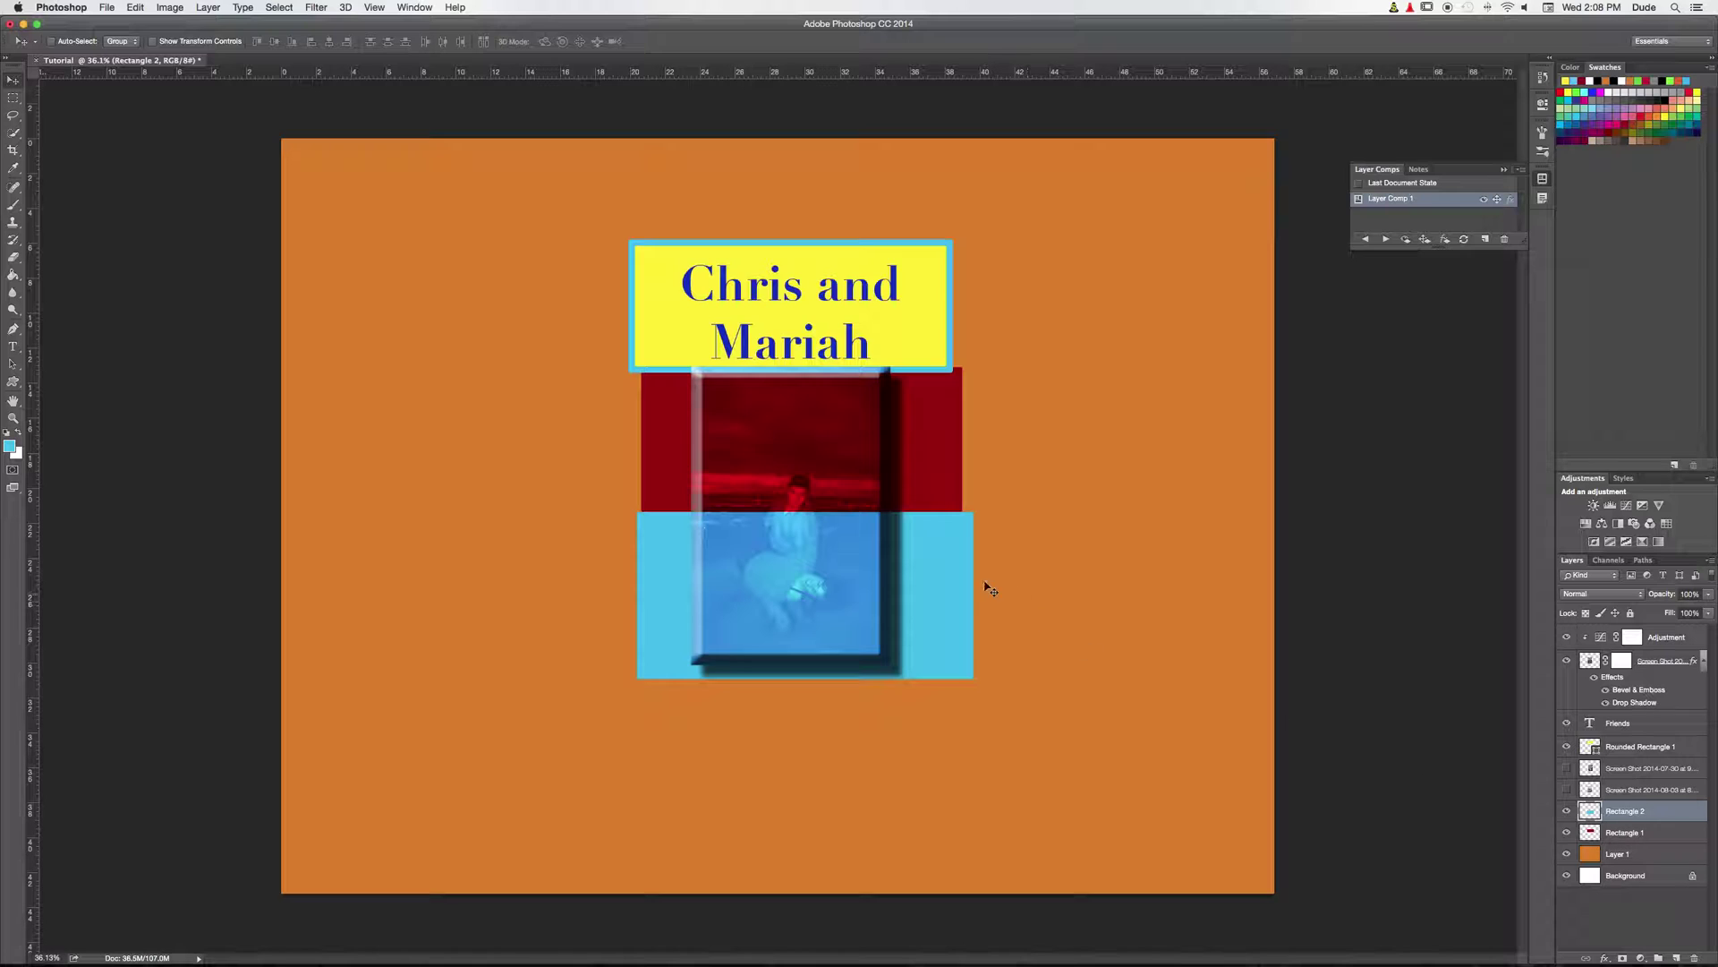
left_click_drag(916, 581, 878, 582)
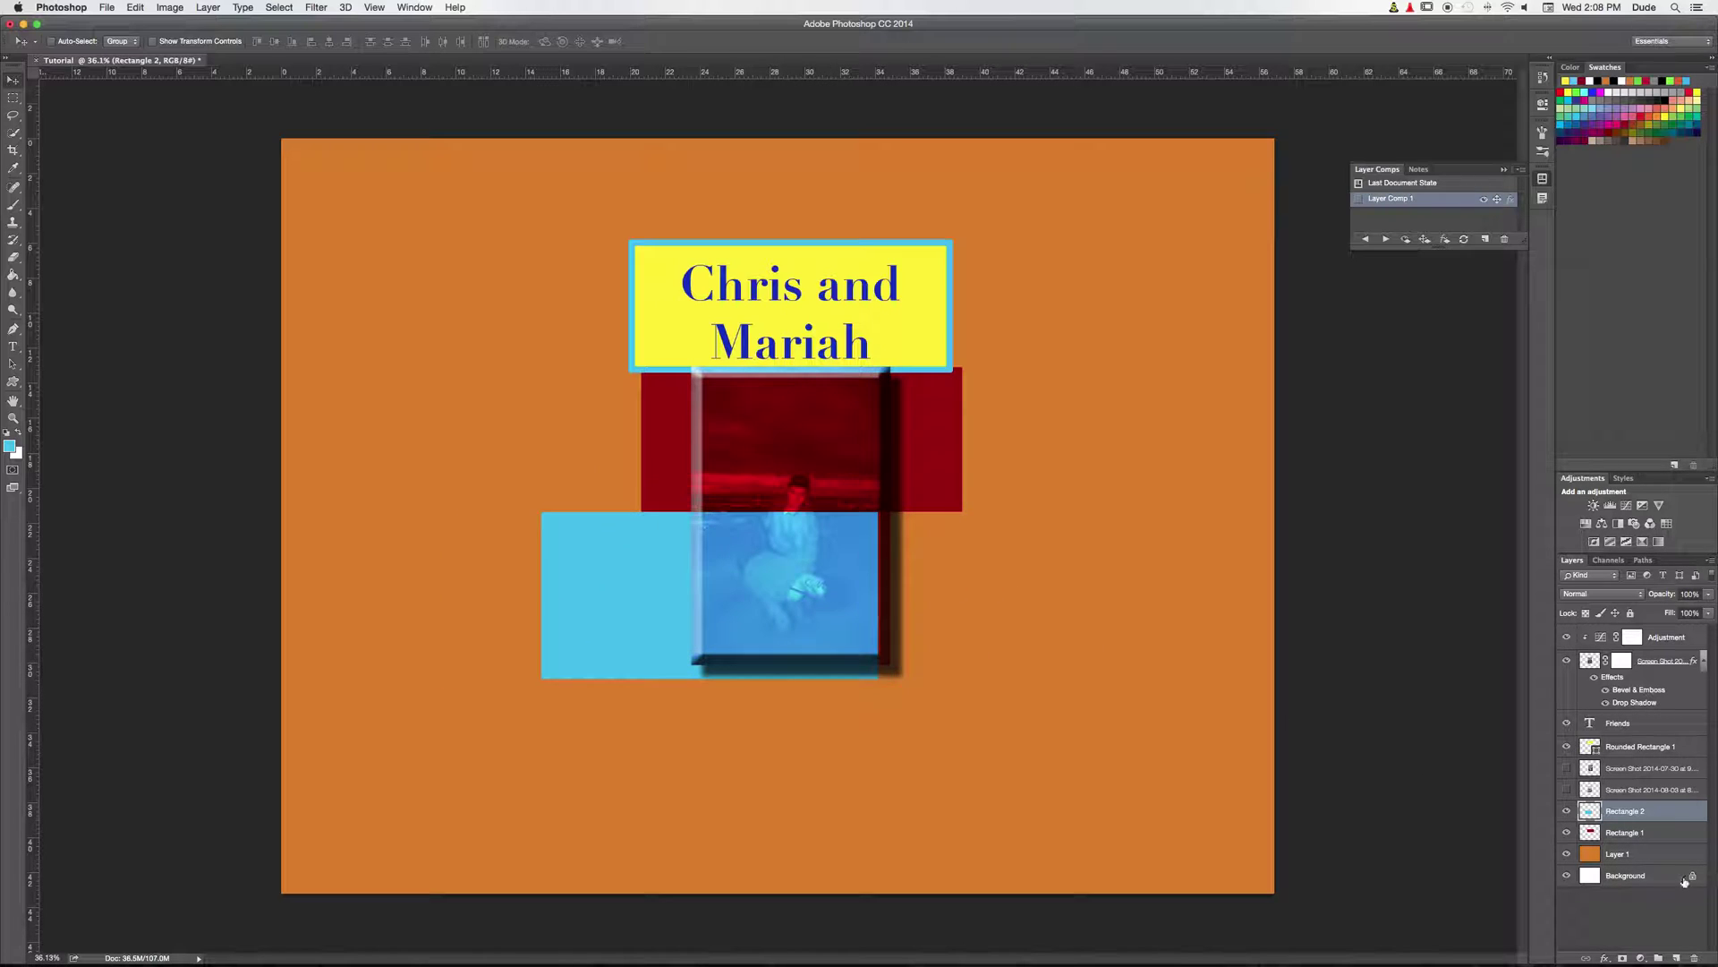
left_click(1594, 833)
mouse_move(992, 459)
left_mouse_down()
mouse_move(1042, 459)
mouse_move(973, 459)
left_mouse_up()
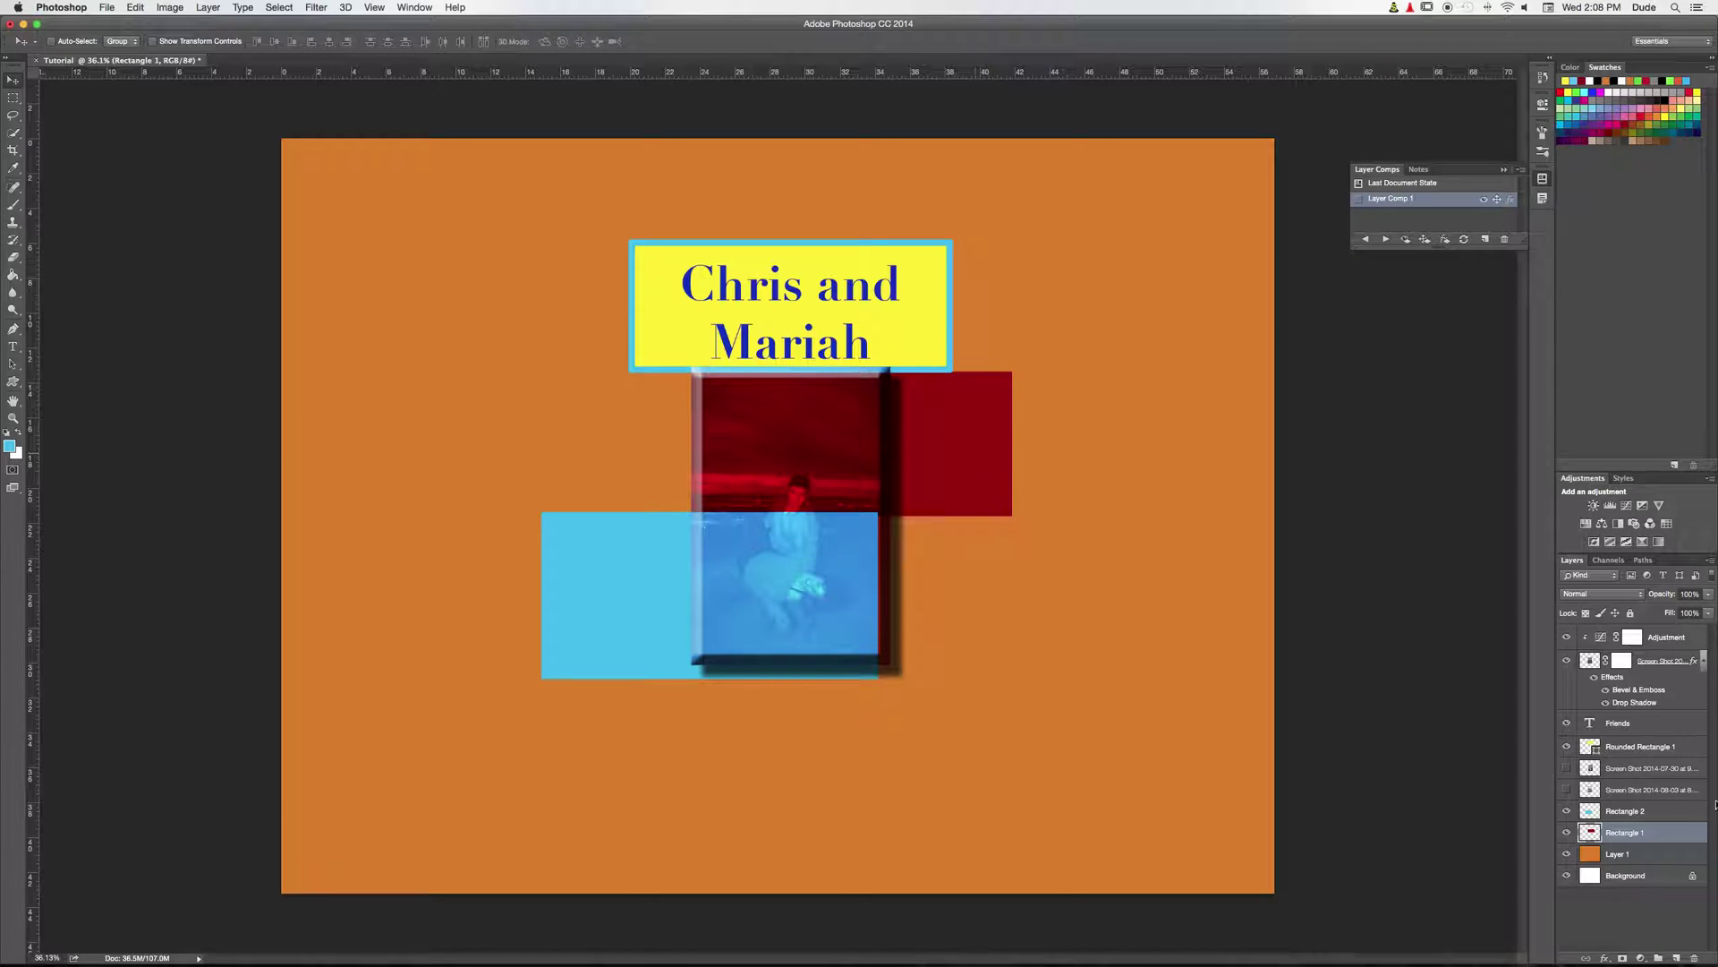
Step: Try selecting contiguous layers from Friends down to the lower screenshot layer, and adding non-adjacent layers such as Rectangle 2 individually
left_click(1637, 750)
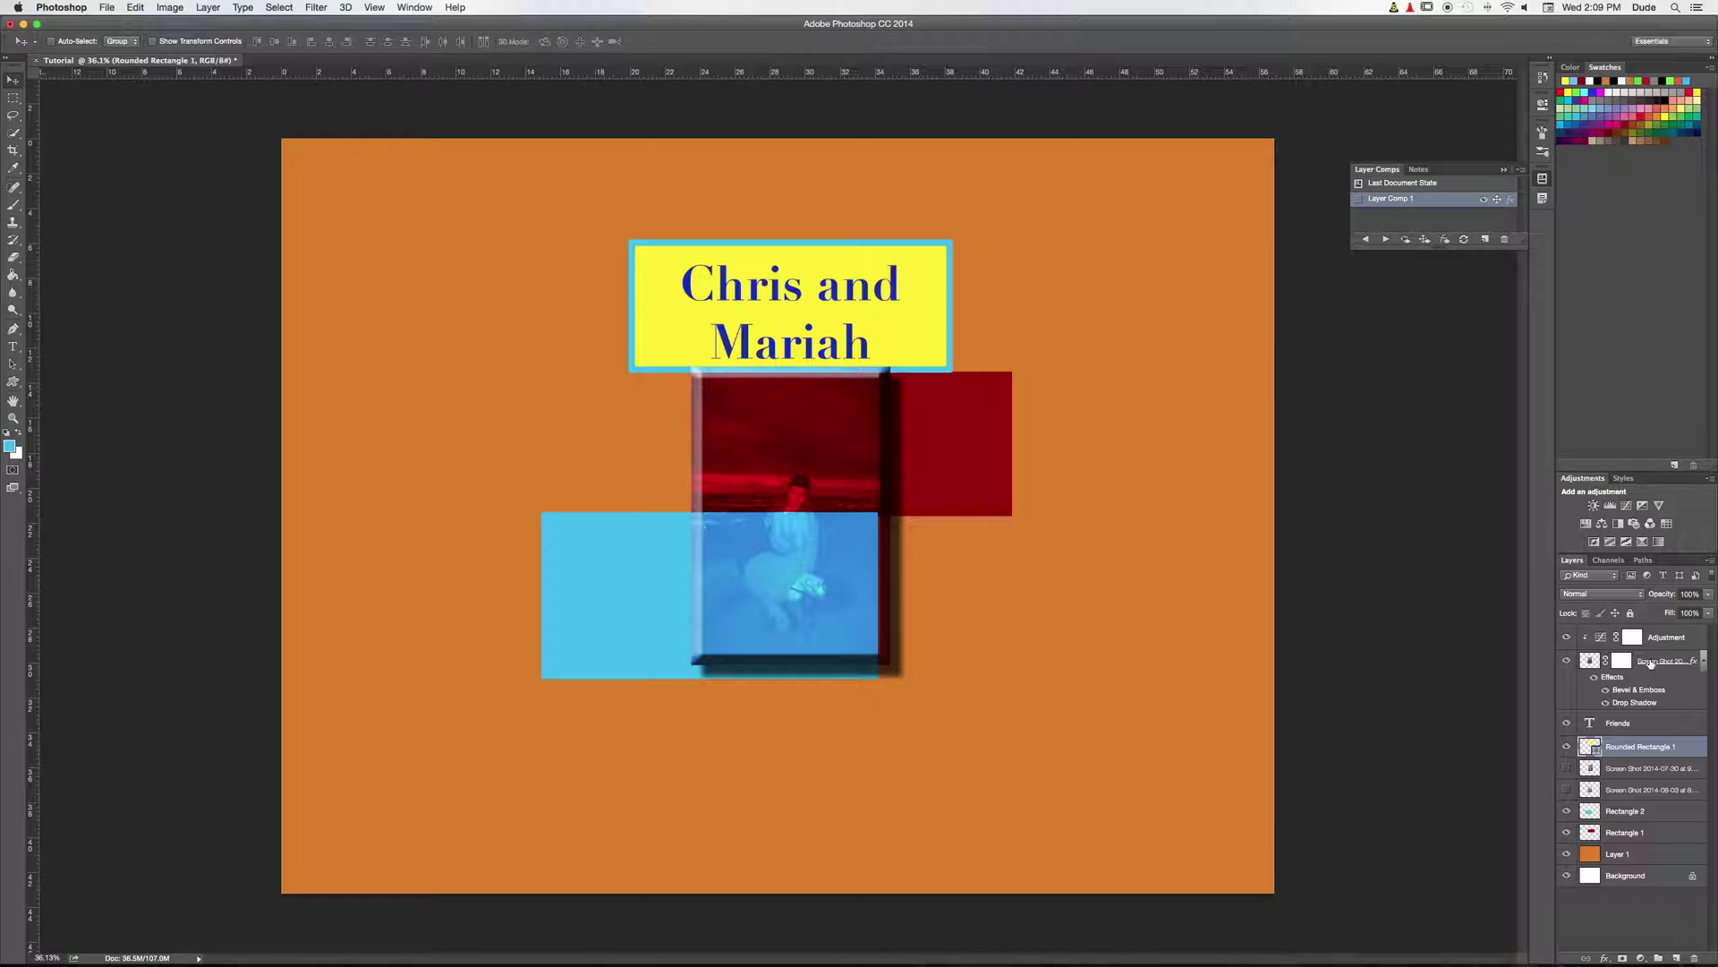
left_click(1640, 790, "shift")
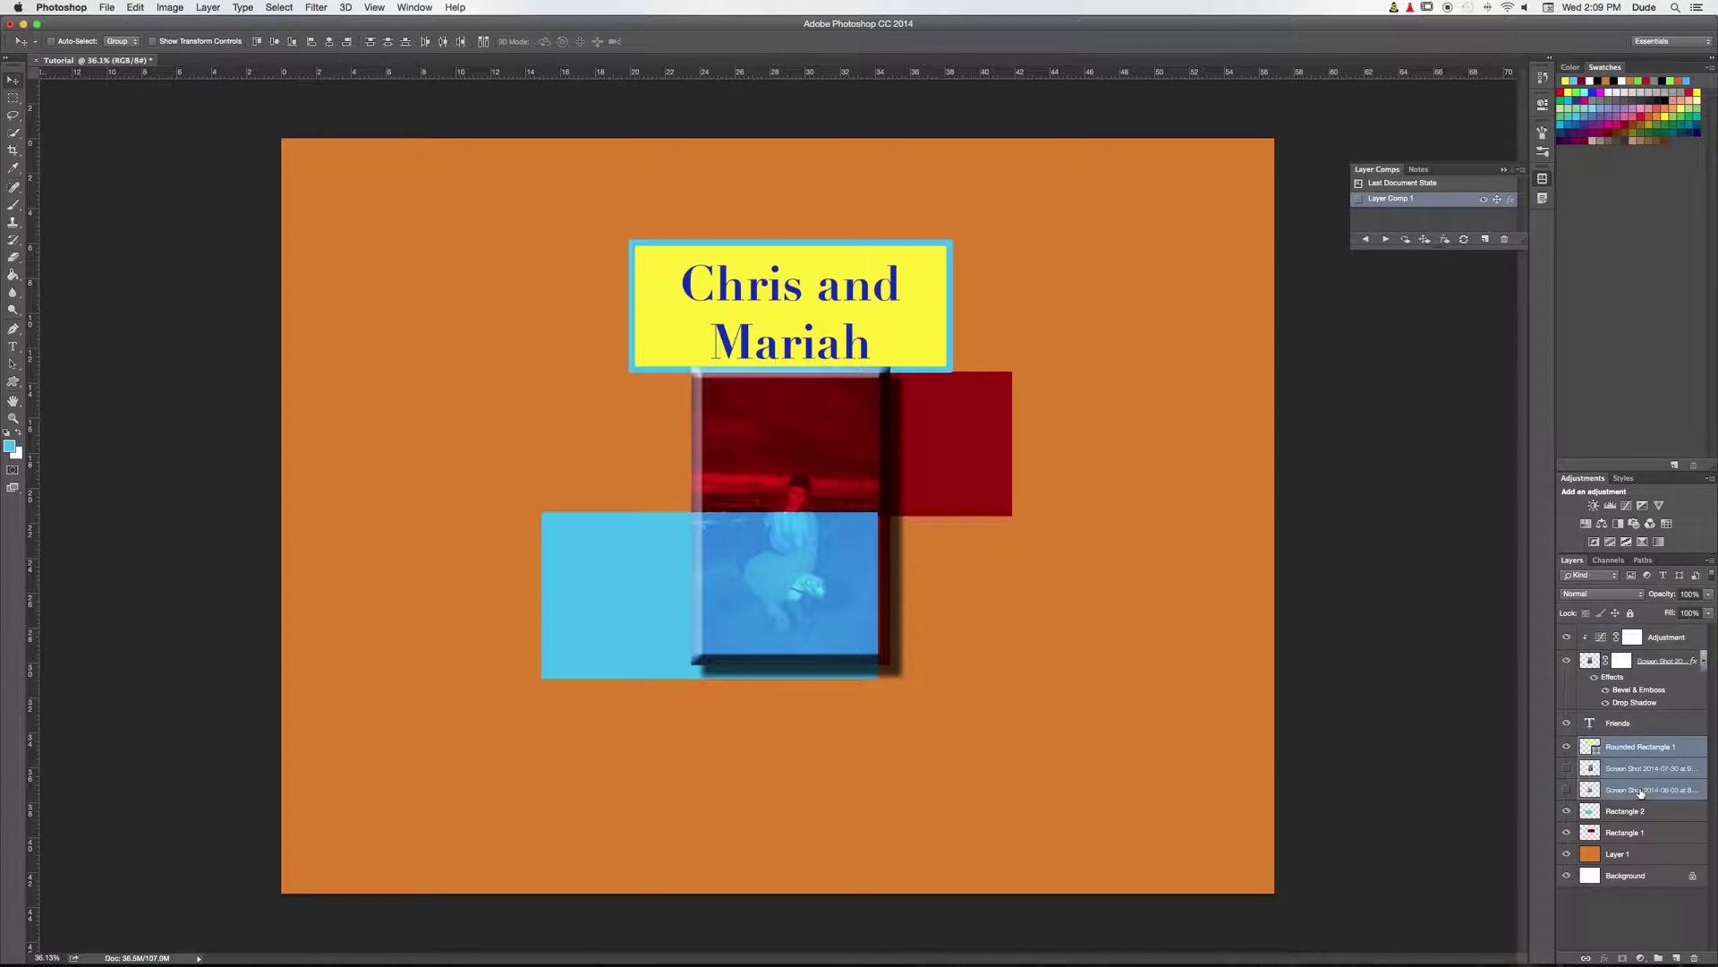
left_click(1643, 750)
left_click(1629, 725)
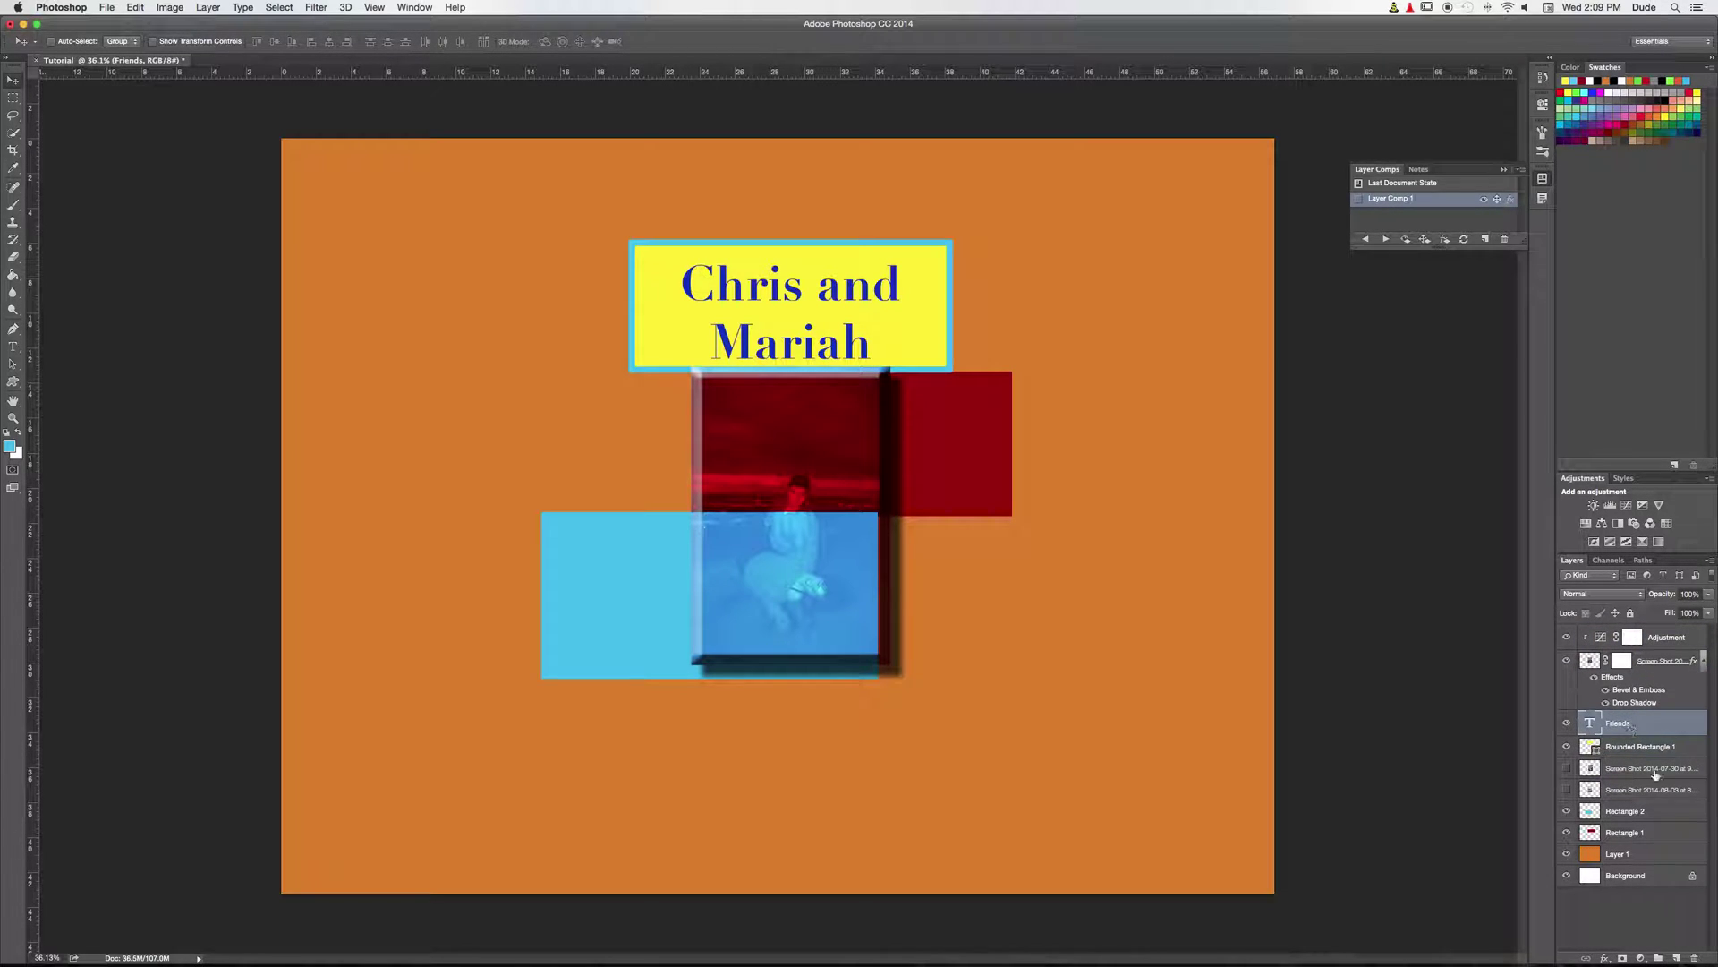
left_click(1662, 796, "shift")
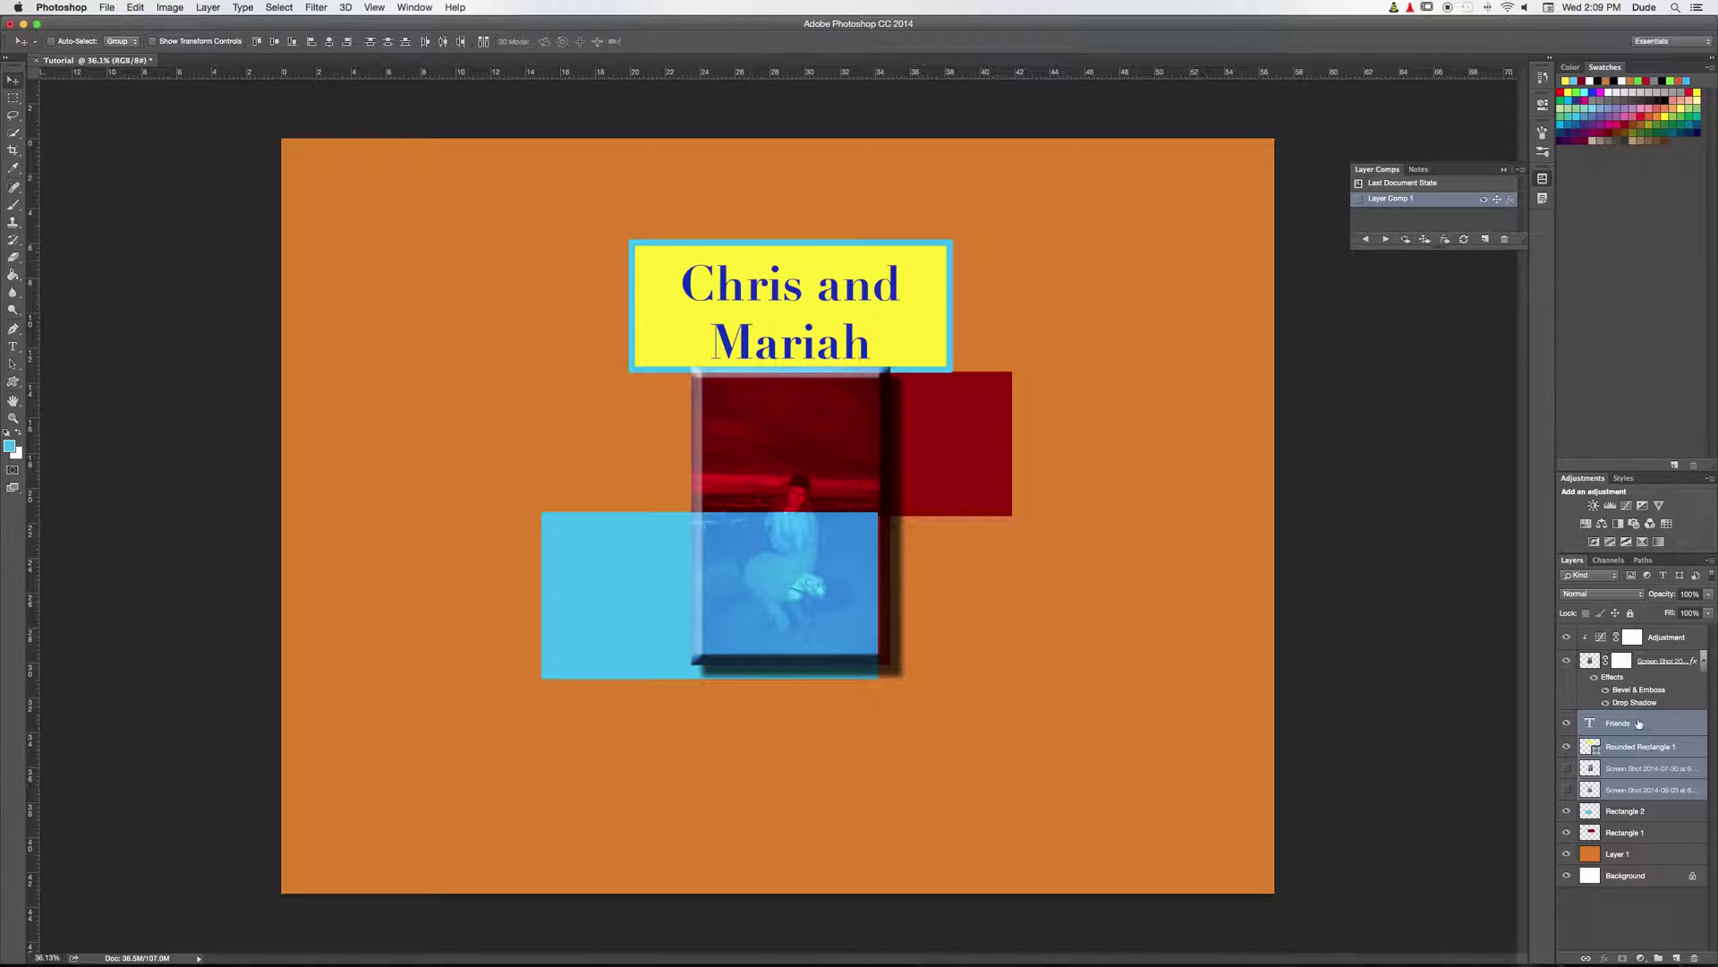
left_click(1639, 723)
left_click(1638, 752, "shift")
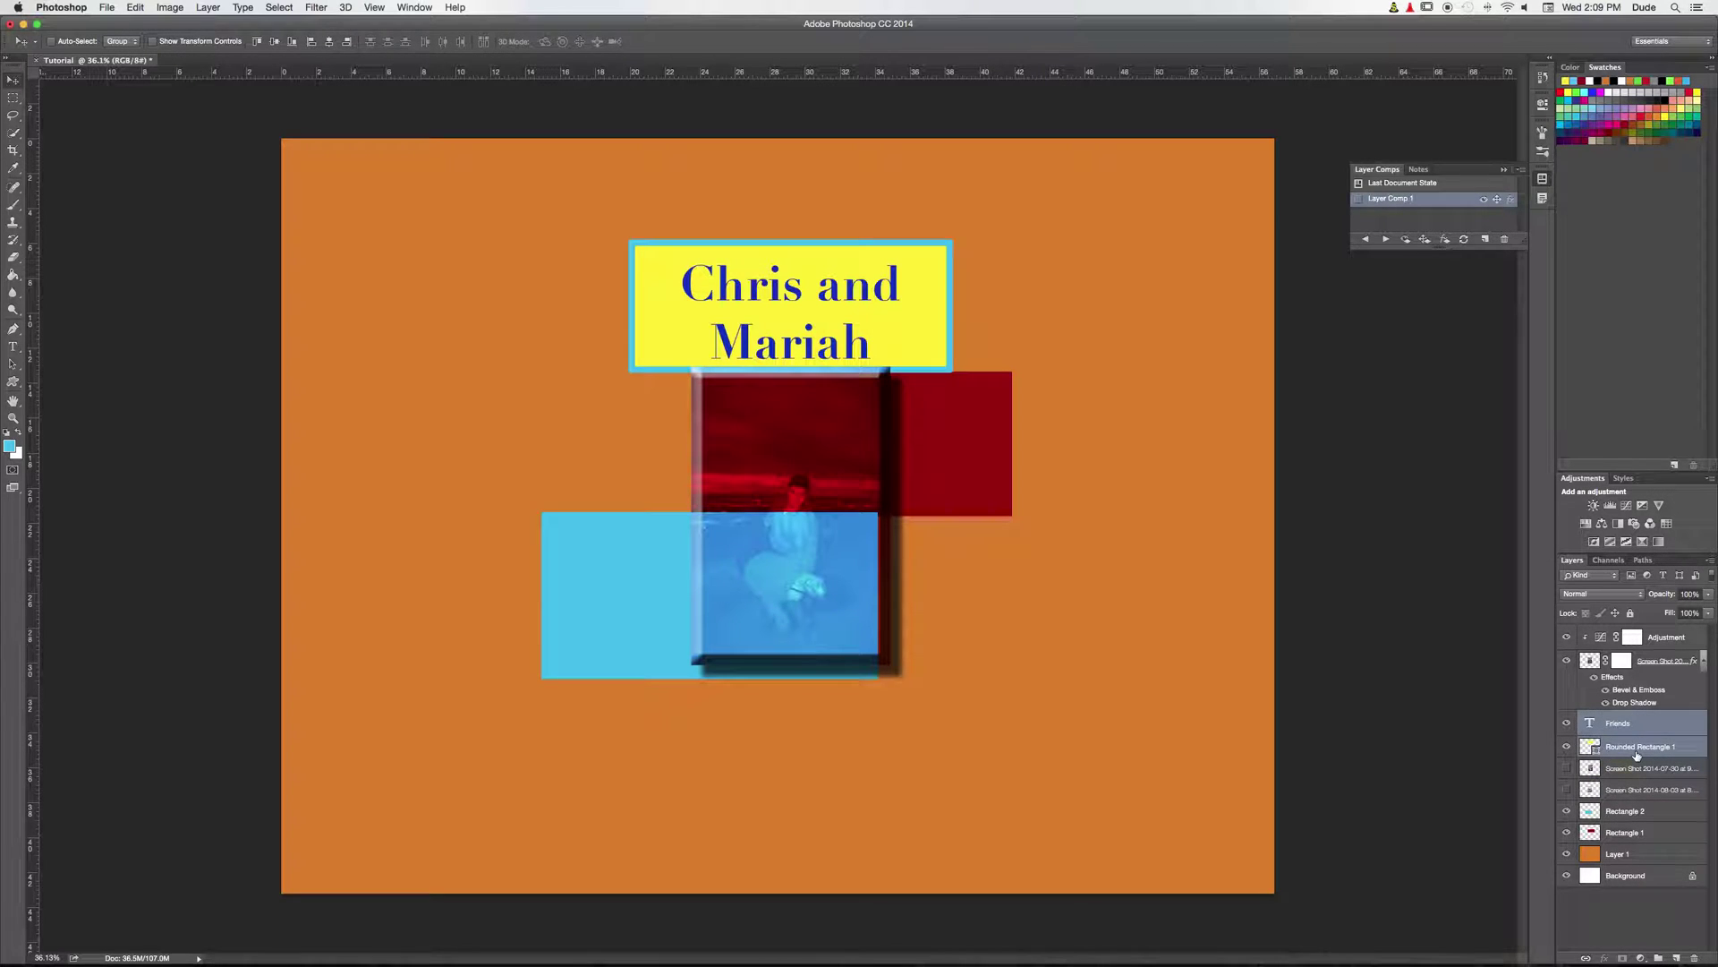
left_click(1657, 792, "super")
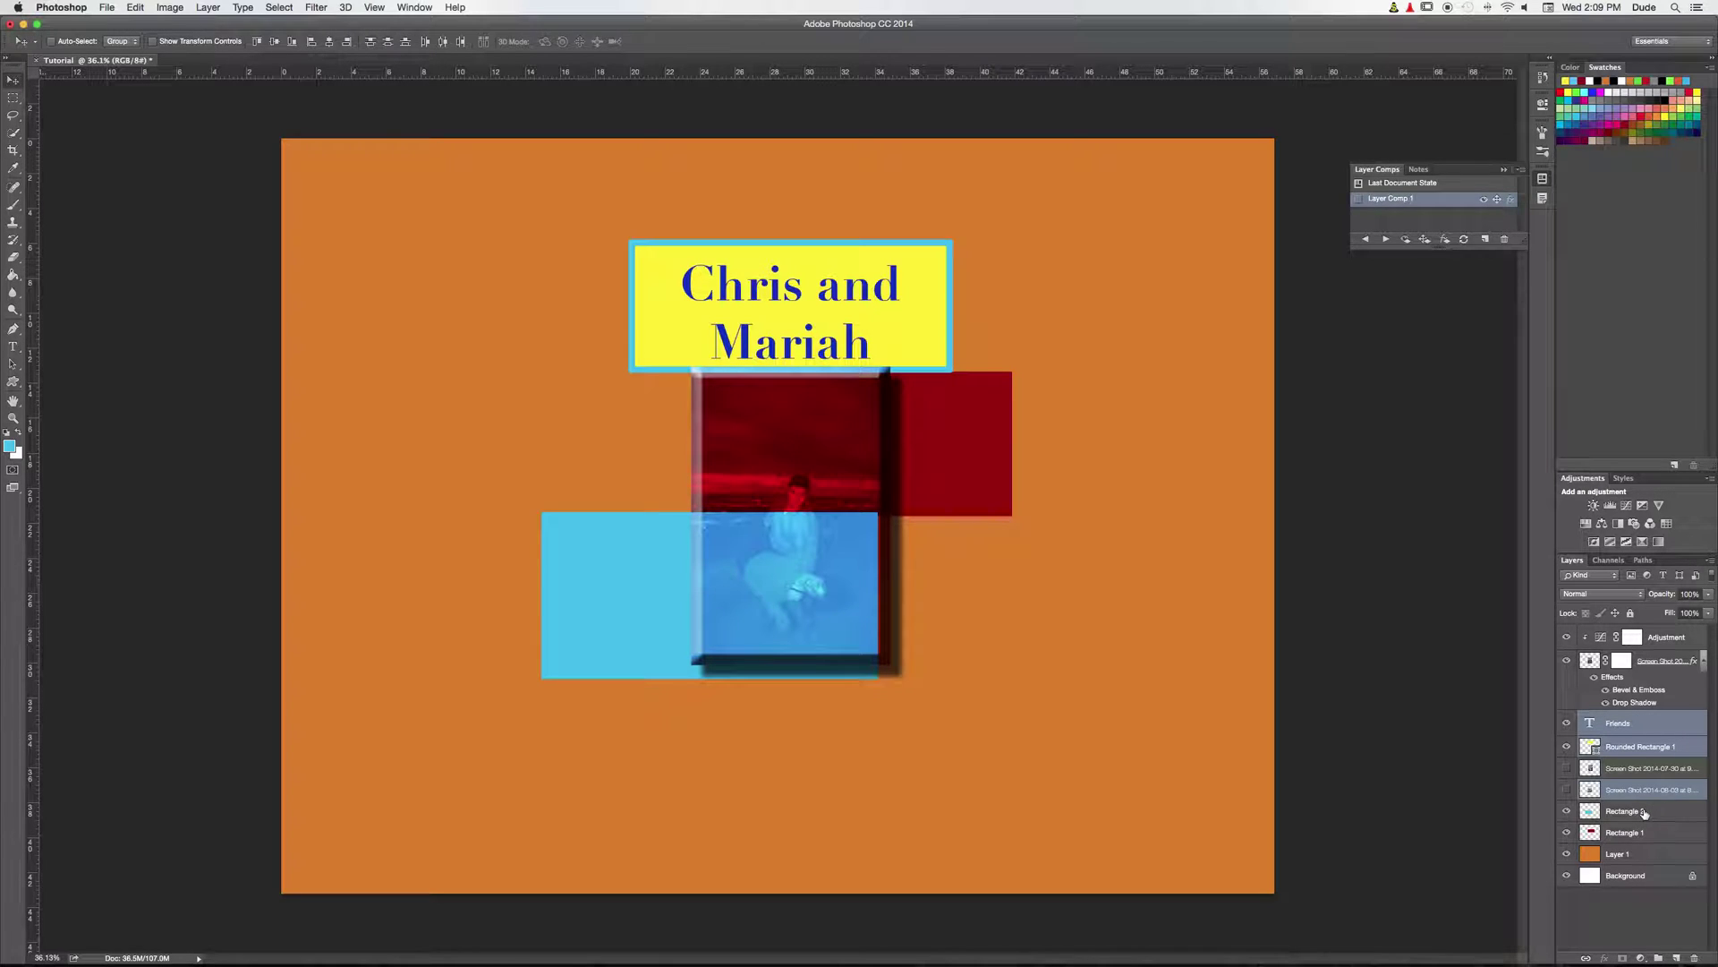
left_click(1651, 812, "super")
left_click(1640, 893)
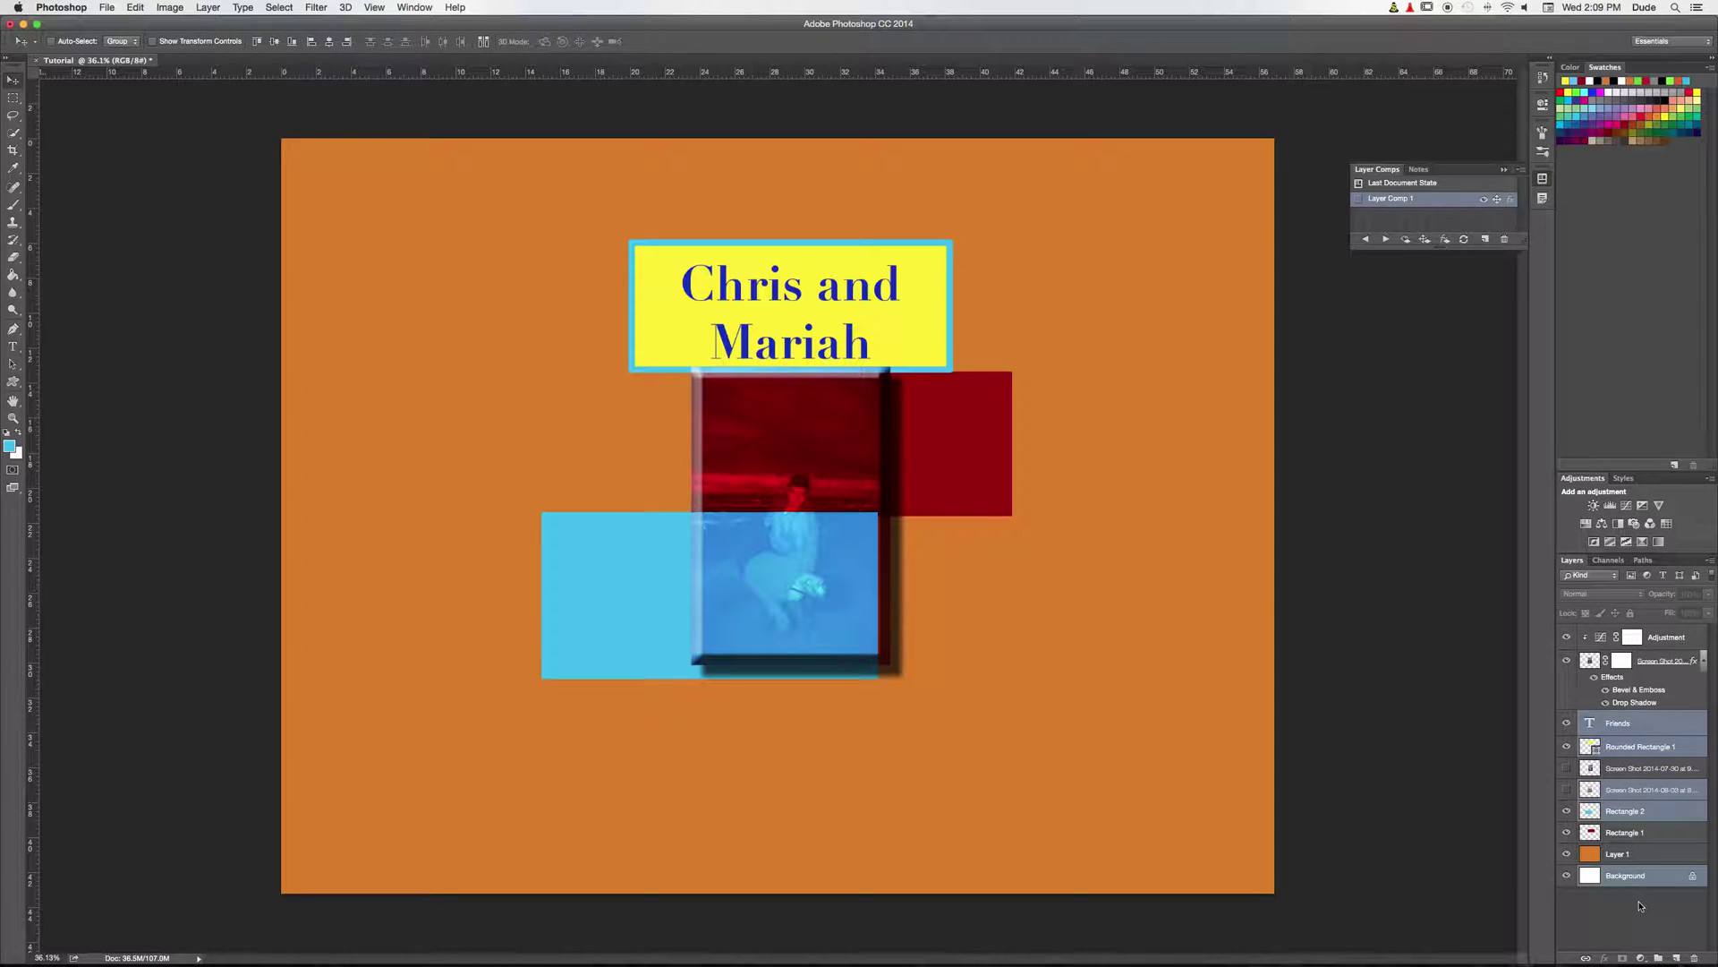
Step: Move the Friends text and Rounded Rectangle 1 layers together to the left side of the photo
left_click(1631, 725)
left_click(1635, 750, "shift")
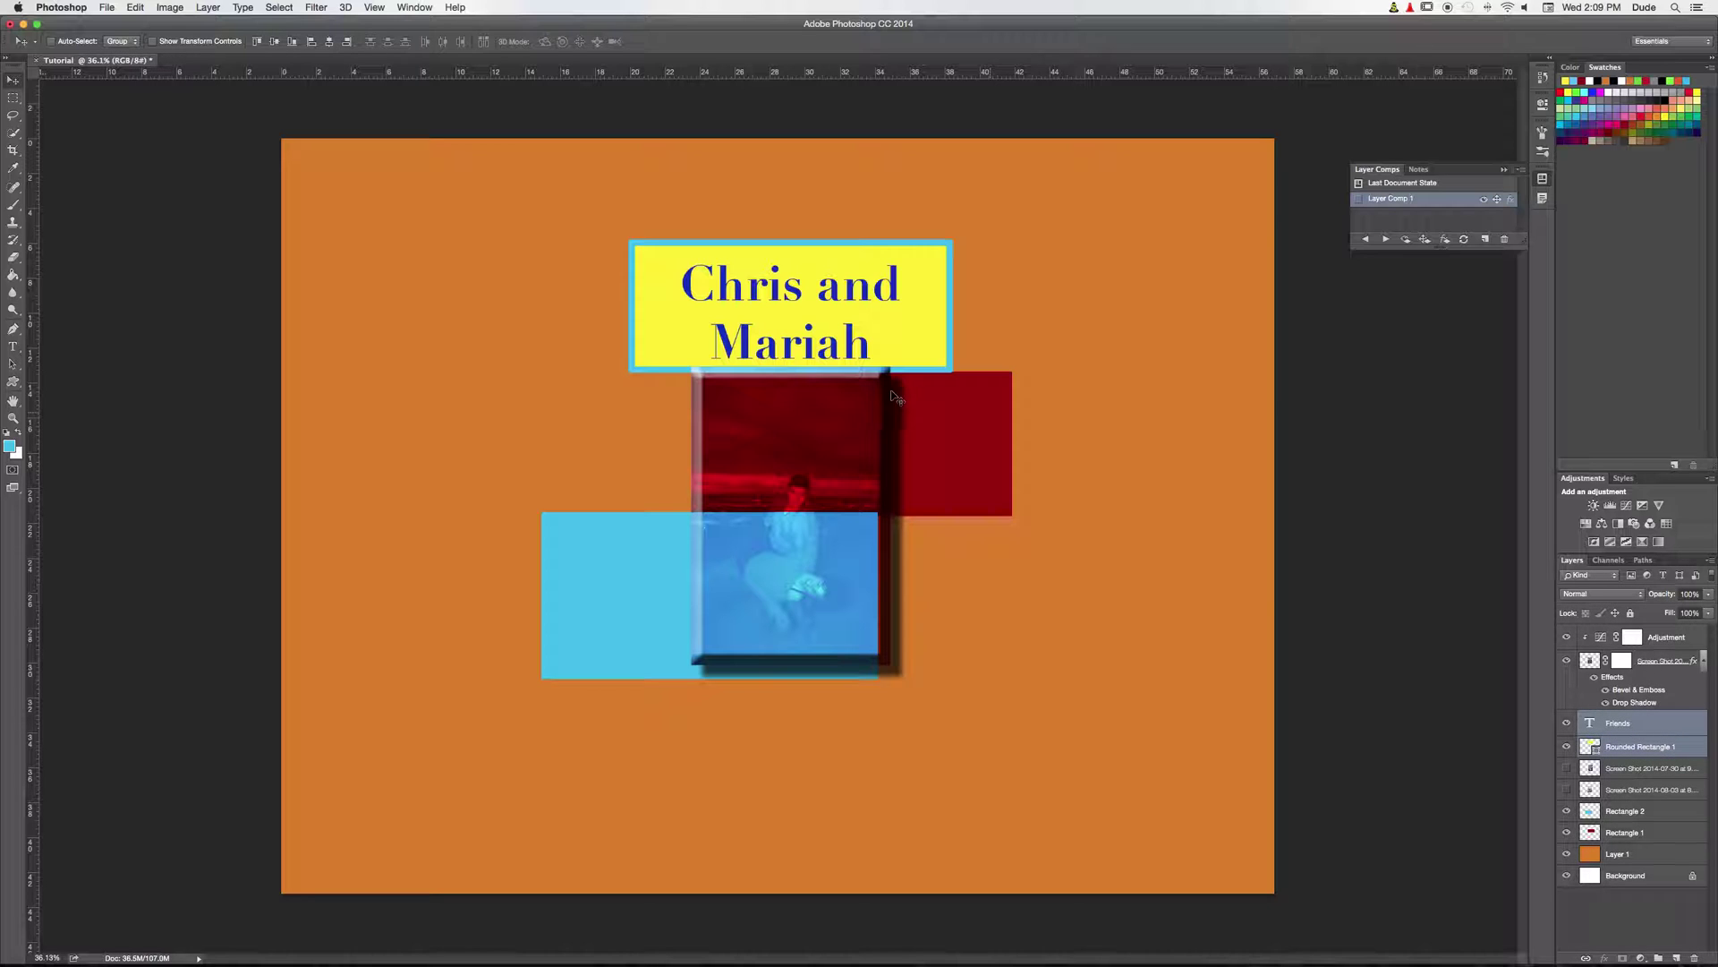
left_click_drag(904, 336, 596, 461)
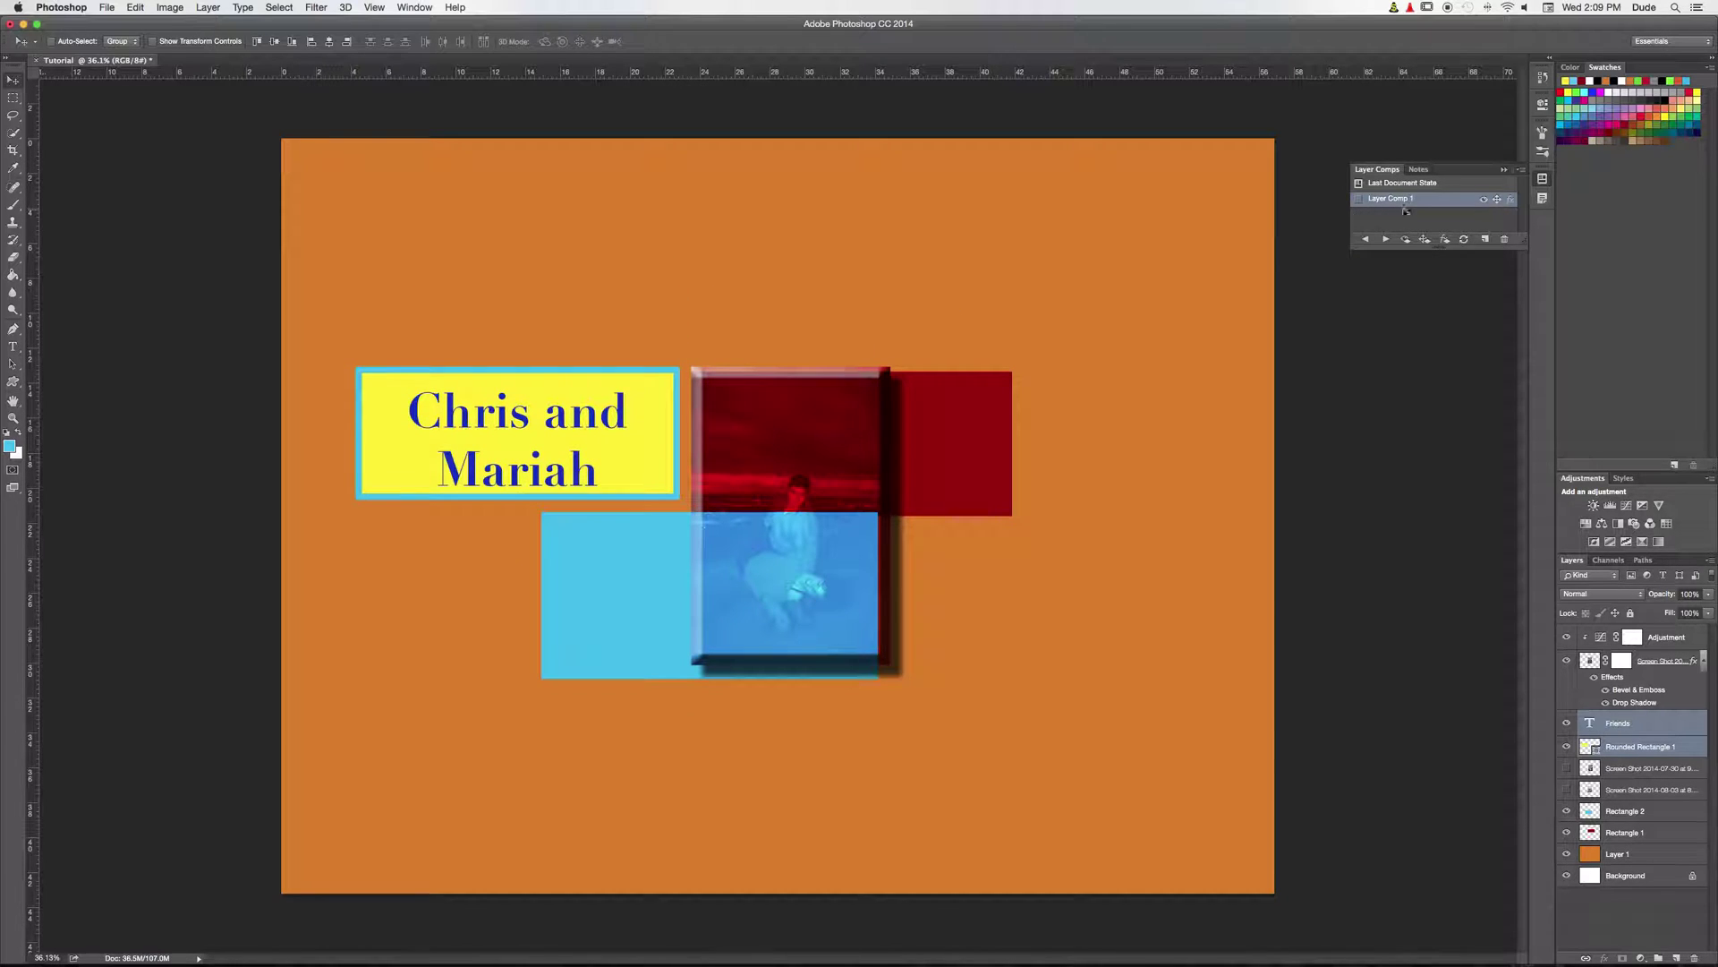
left_click(1456, 222)
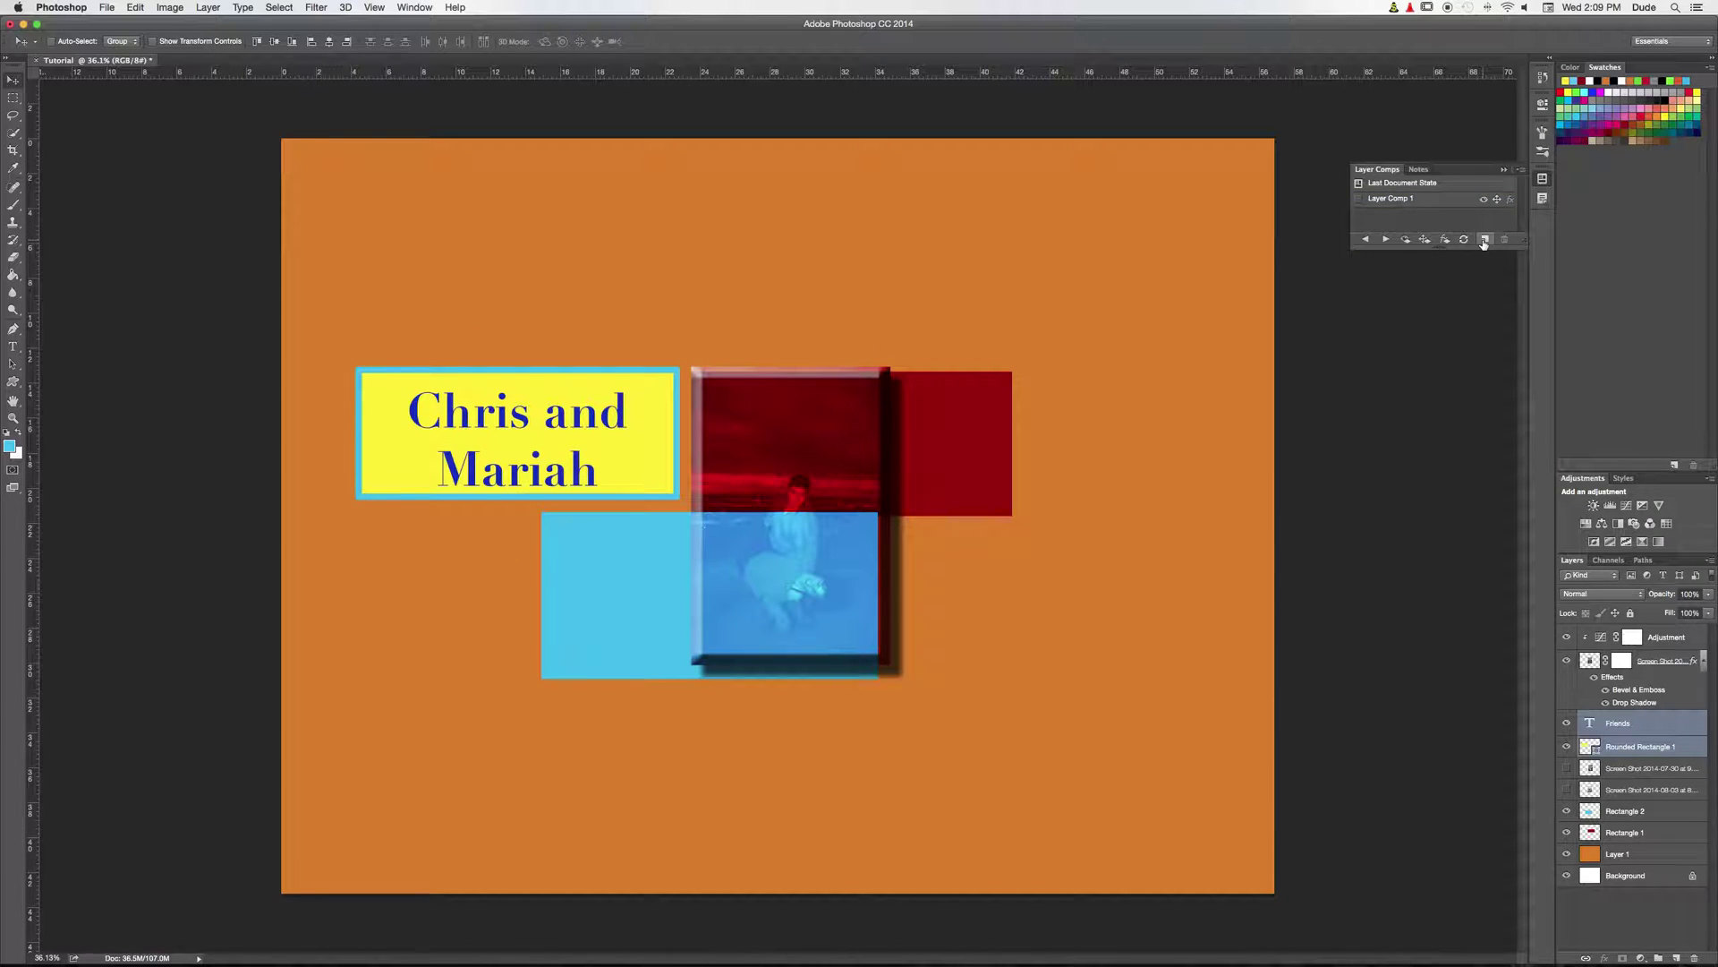
left_click(1484, 239)
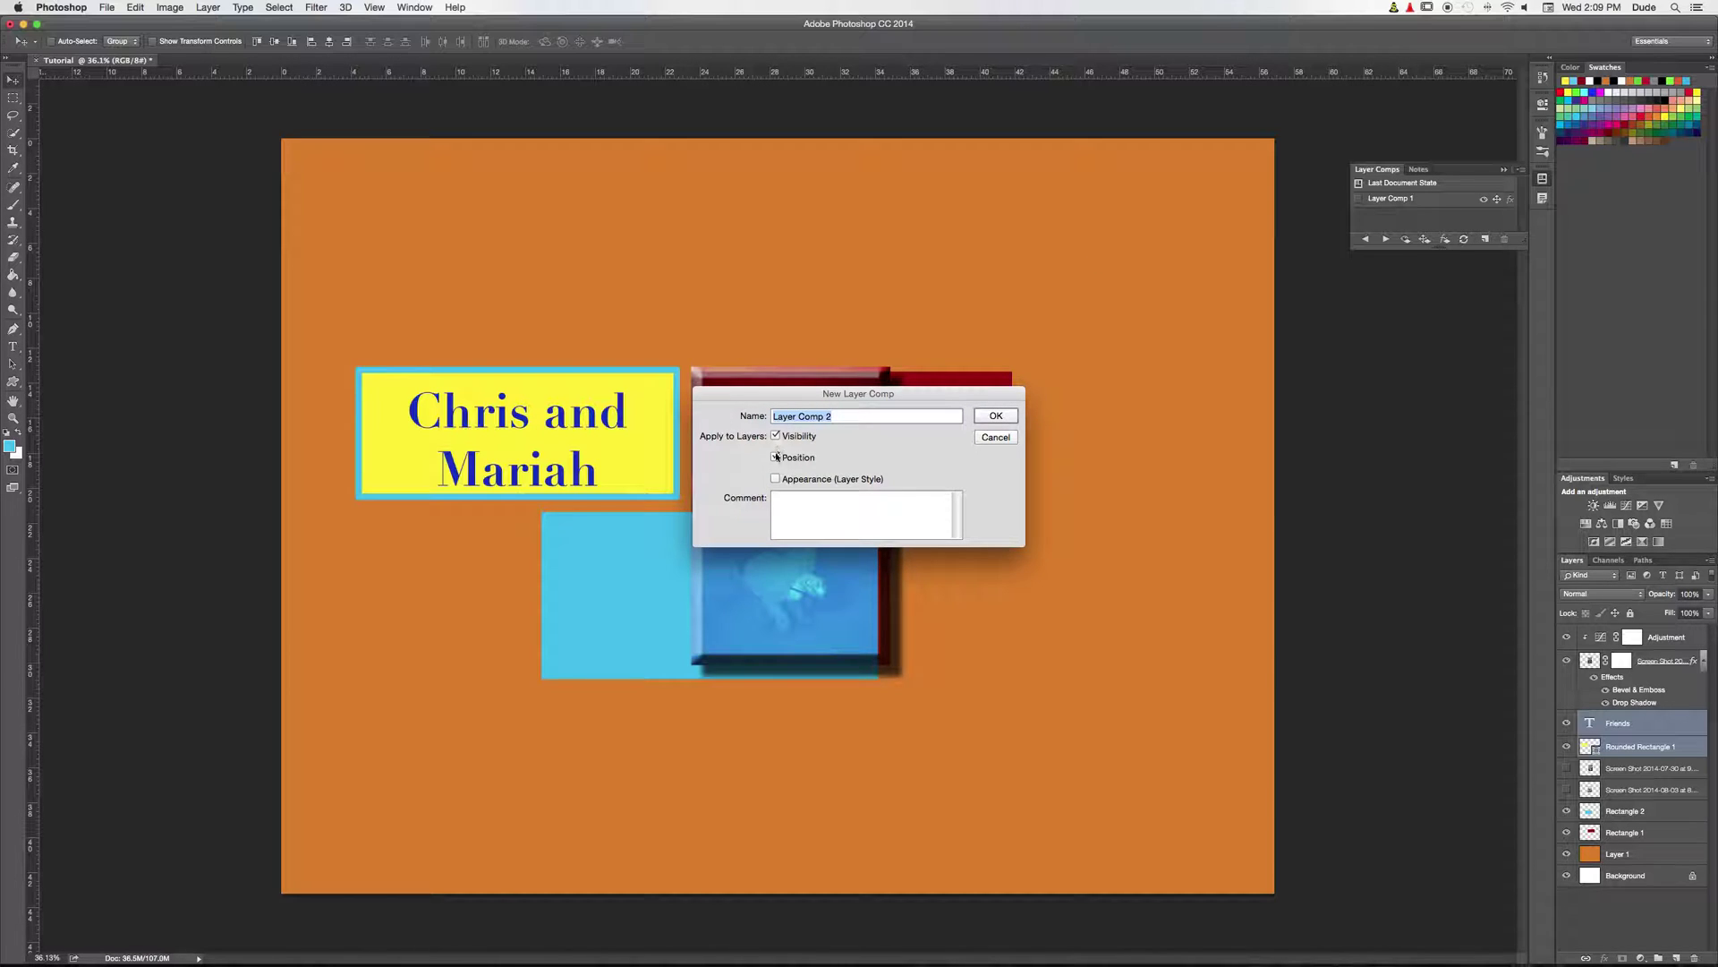
left_click(996, 438)
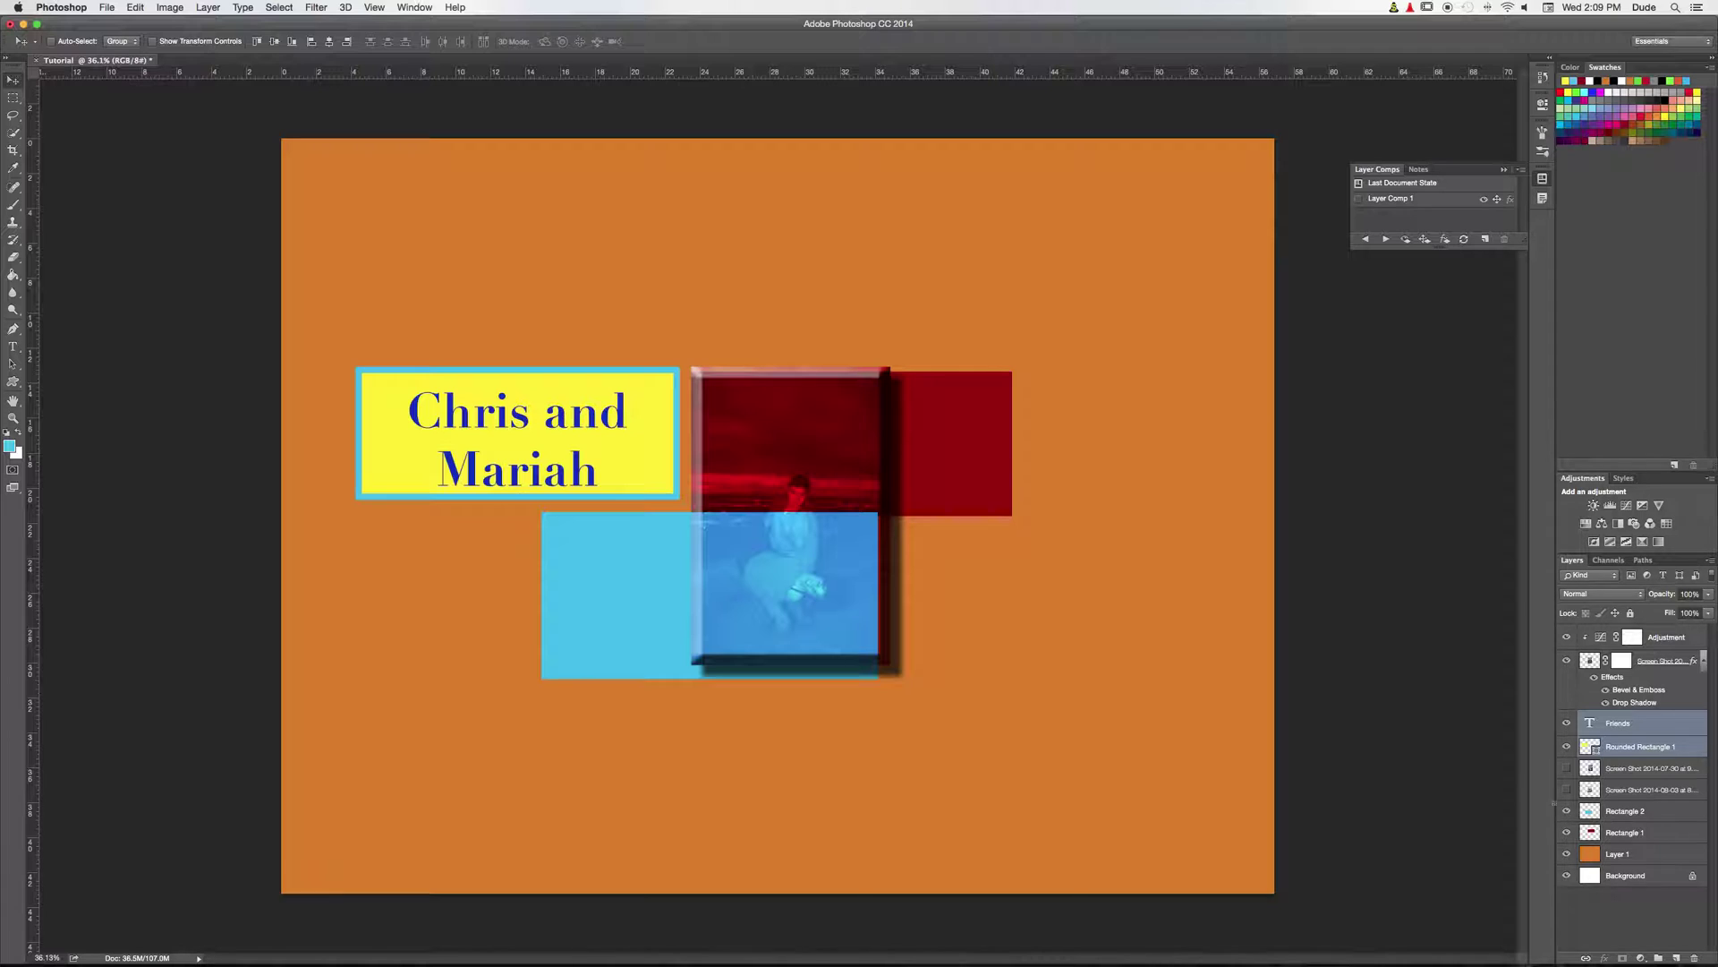
Step: Hide the Rectangle 1 layer and save the layout as Layer Comp 2, storing visibility and position
left_click(1567, 832)
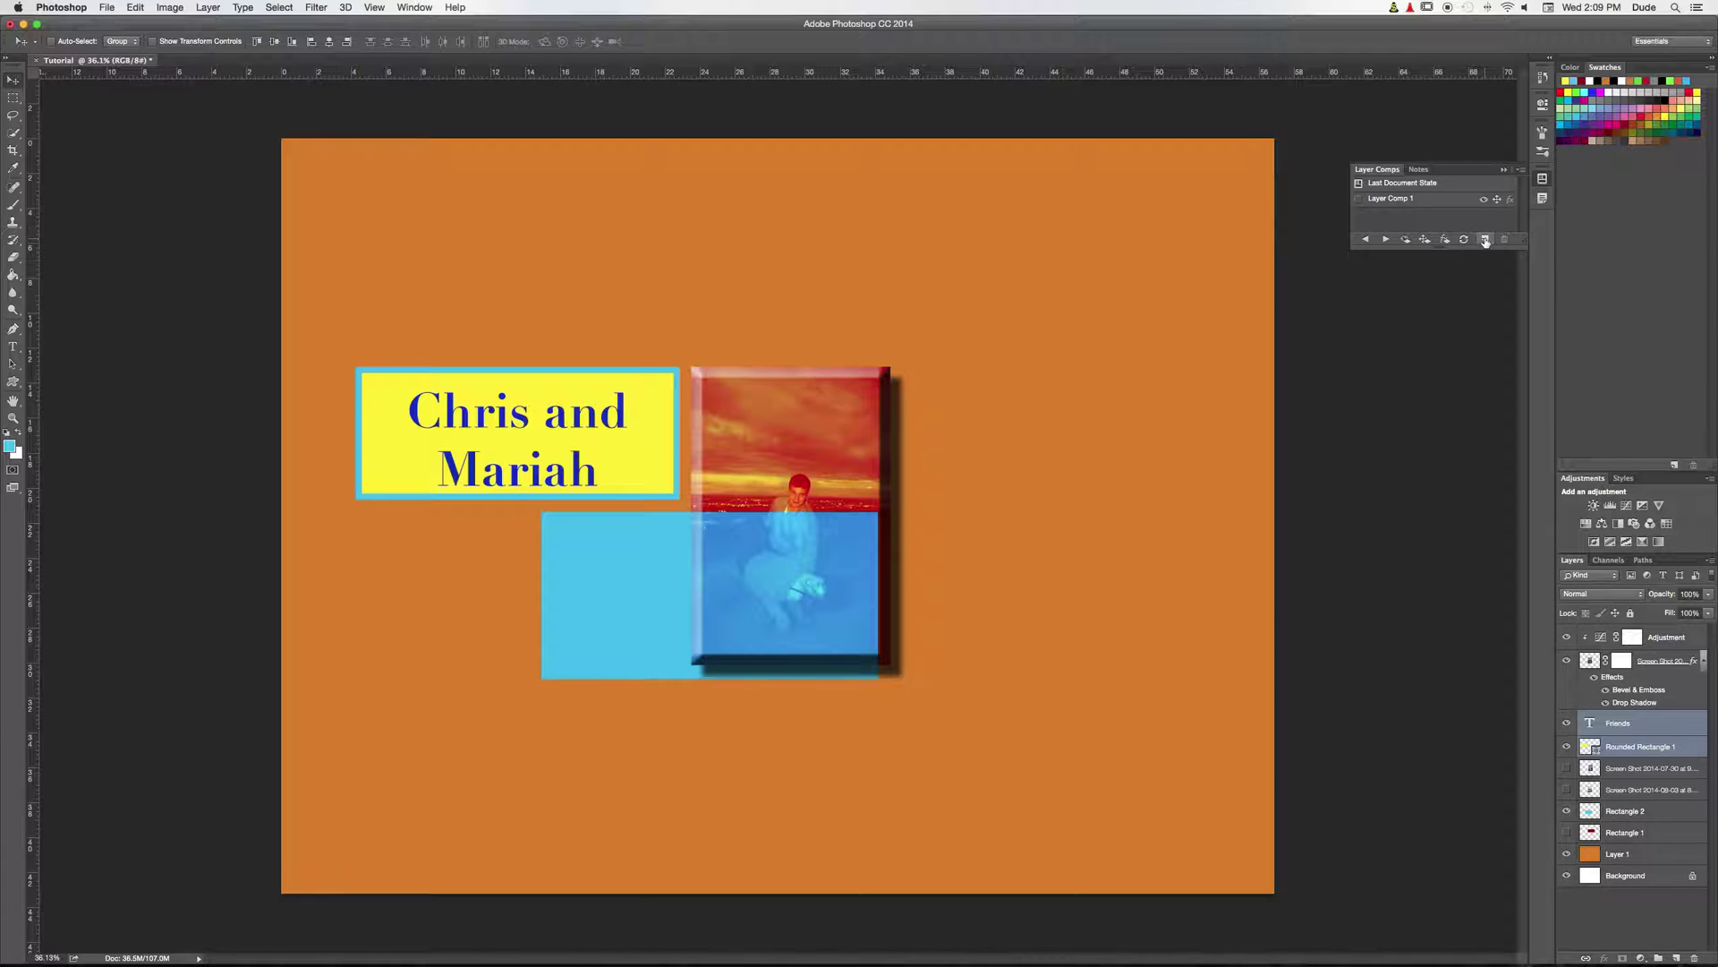
left_click(1485, 240)
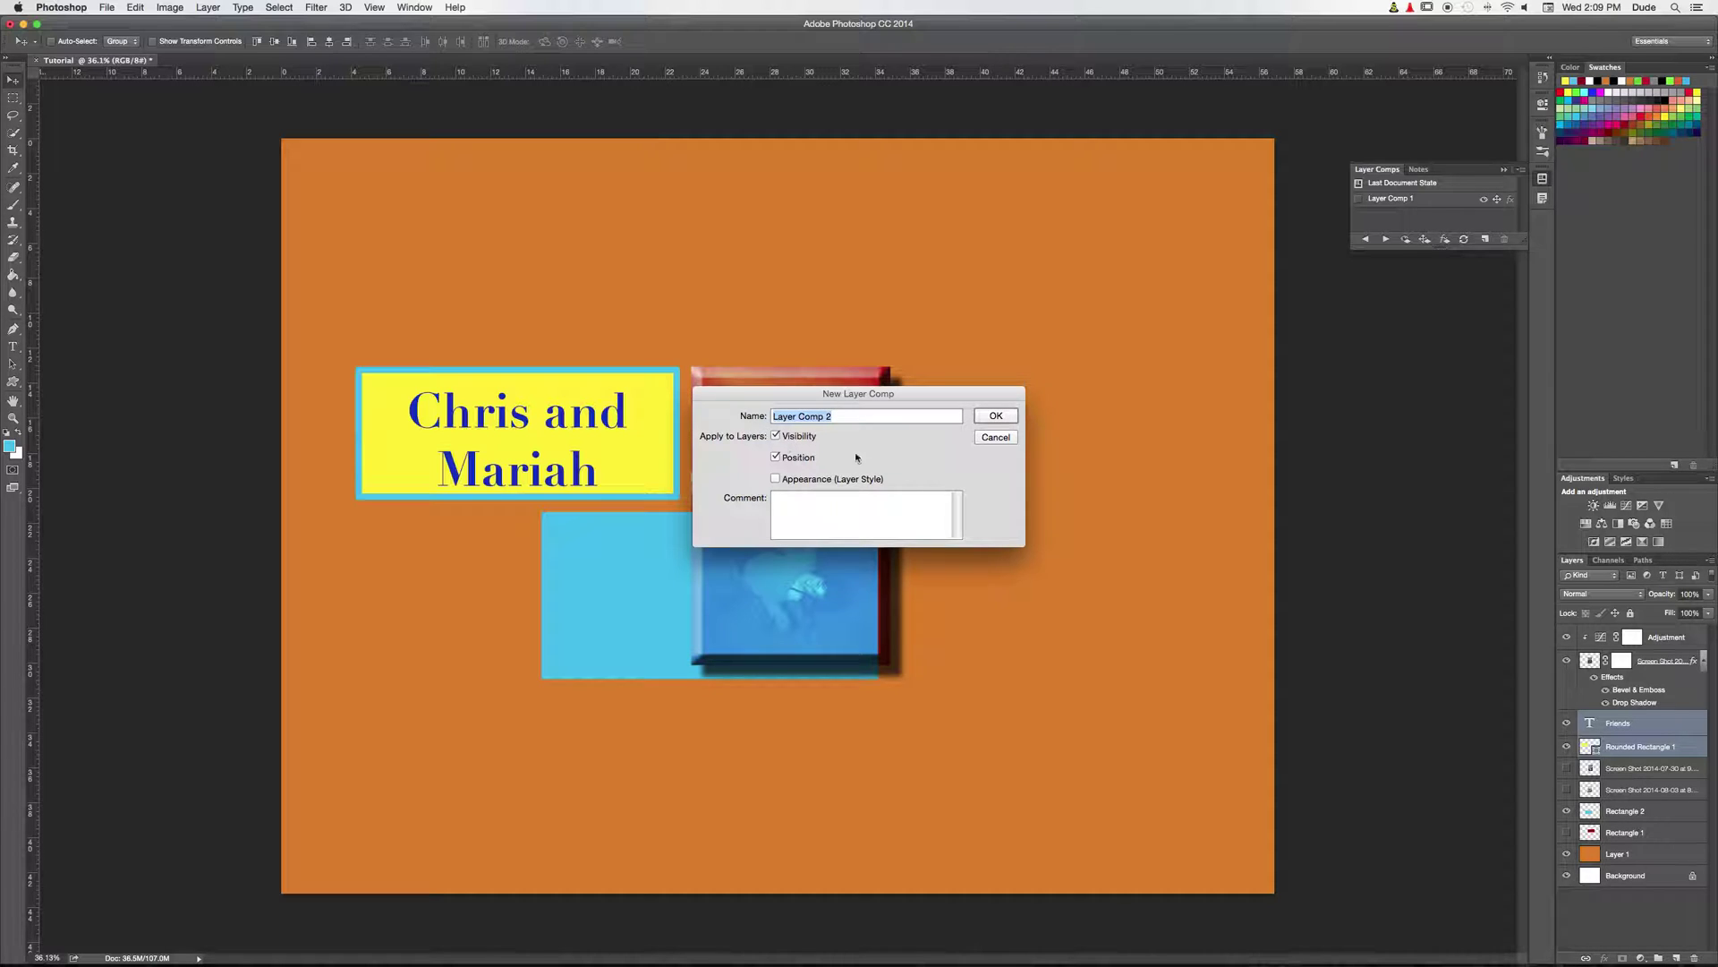
left_click(1005, 418)
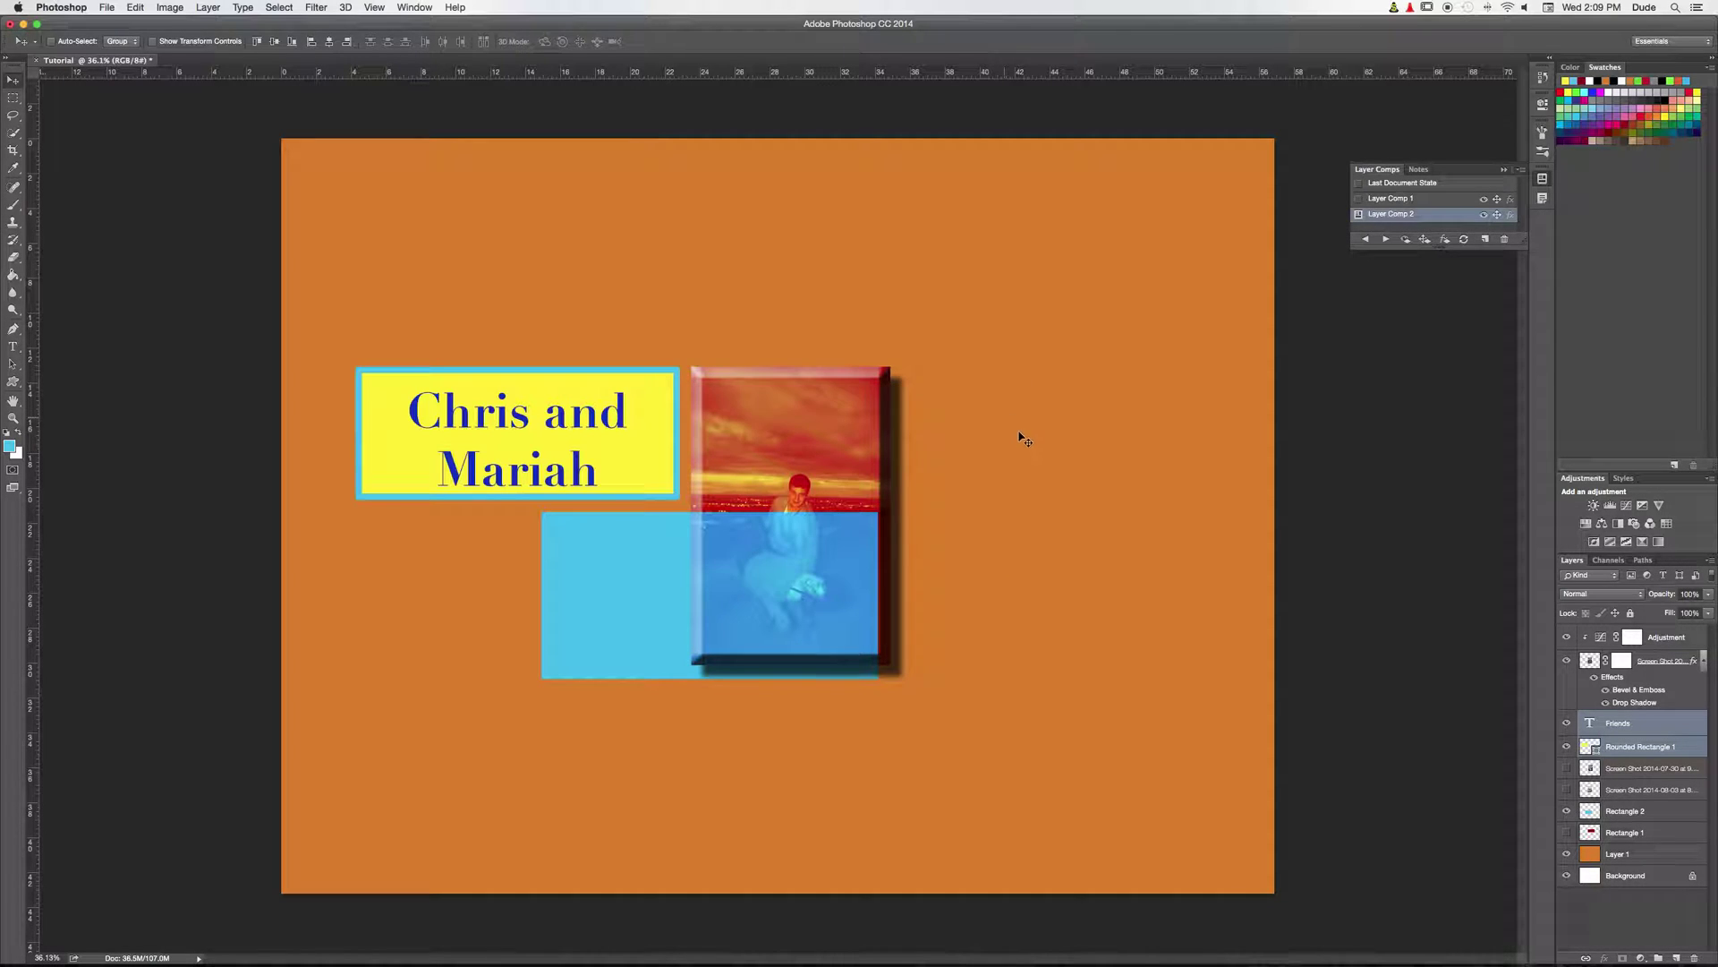
Step: Apply Layer Comp 1 and Layer Comp 2 alternately to compare both layouts, ending on Layer Comp 2
left_click(1402, 203)
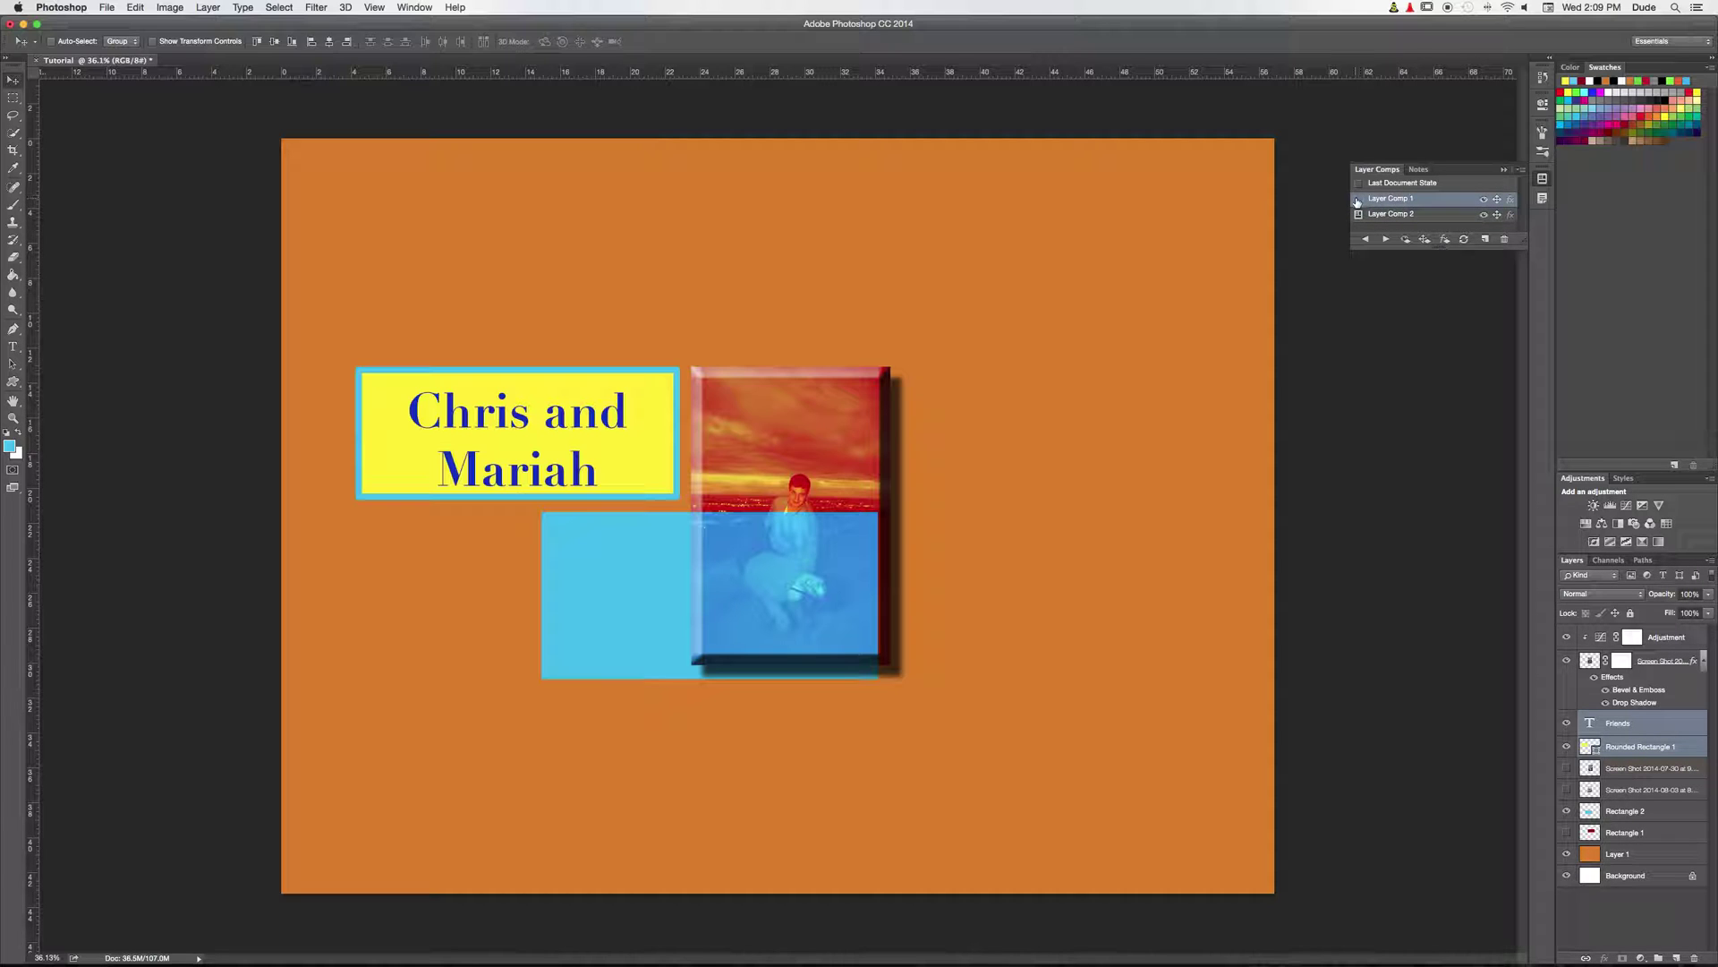
left_click(1359, 199)
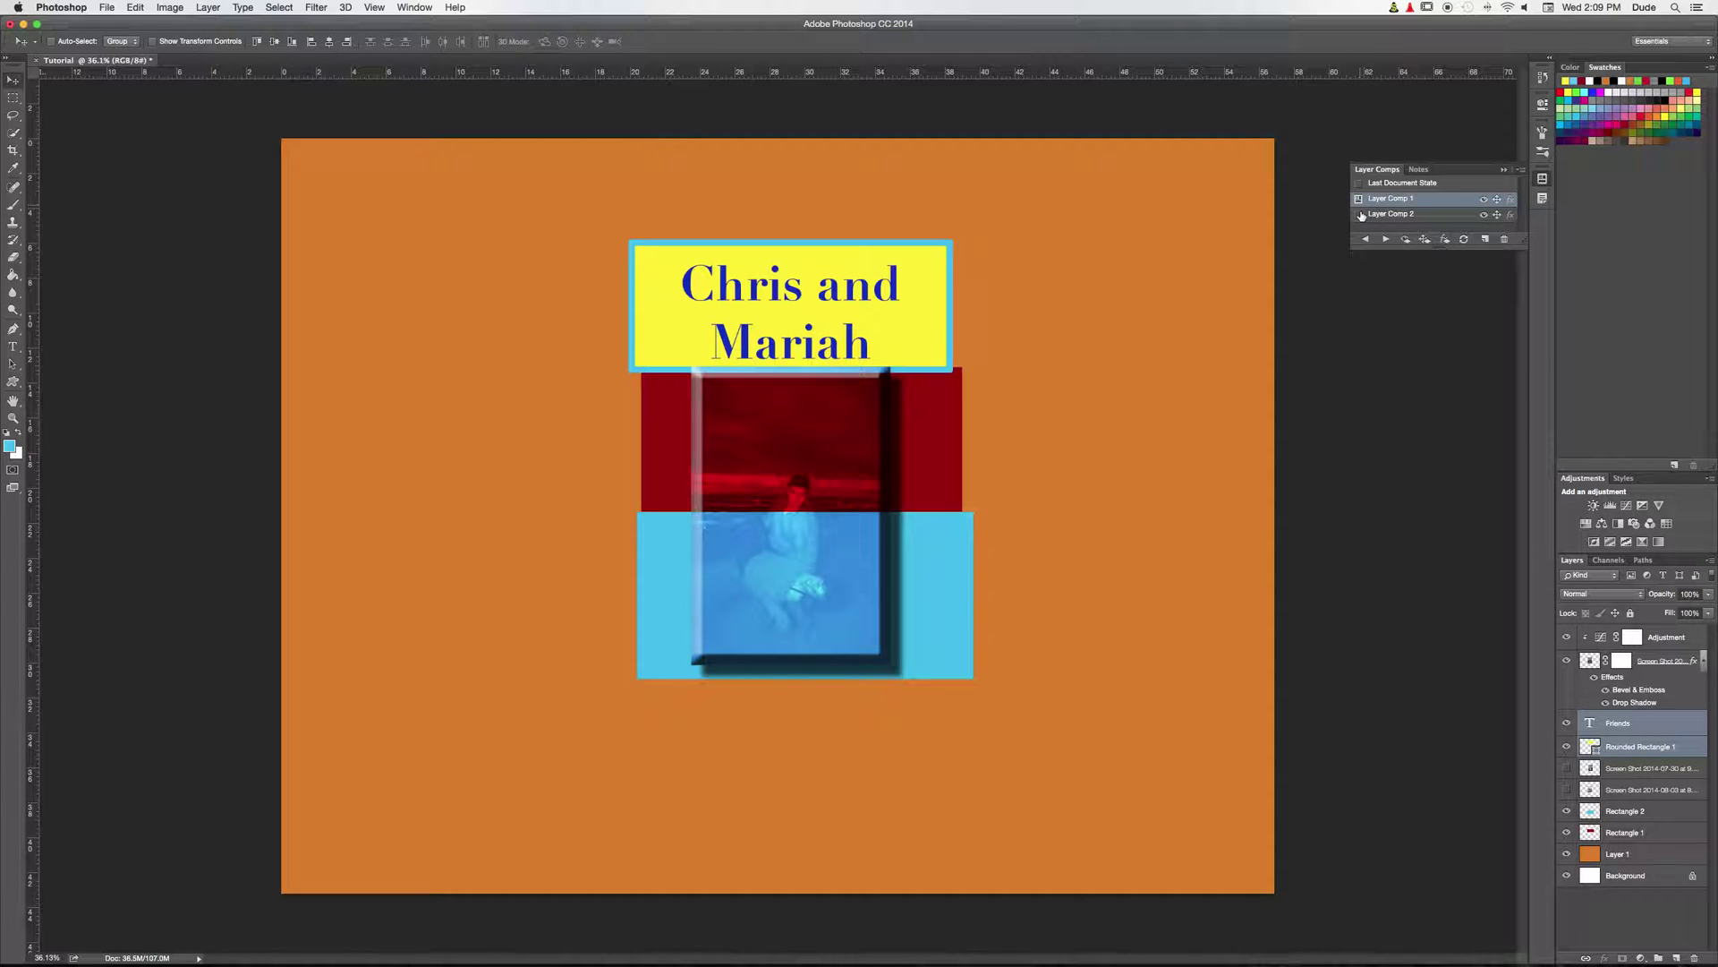
left_click(1359, 215)
left_click(1360, 200)
left_click(1359, 216)
left_click(1360, 200)
left_click(1361, 215)
left_click(1360, 200)
left_click(1359, 215)
left_click(1360, 199)
left_click(1360, 215)
left_click(1360, 201)
left_click(1359, 215)
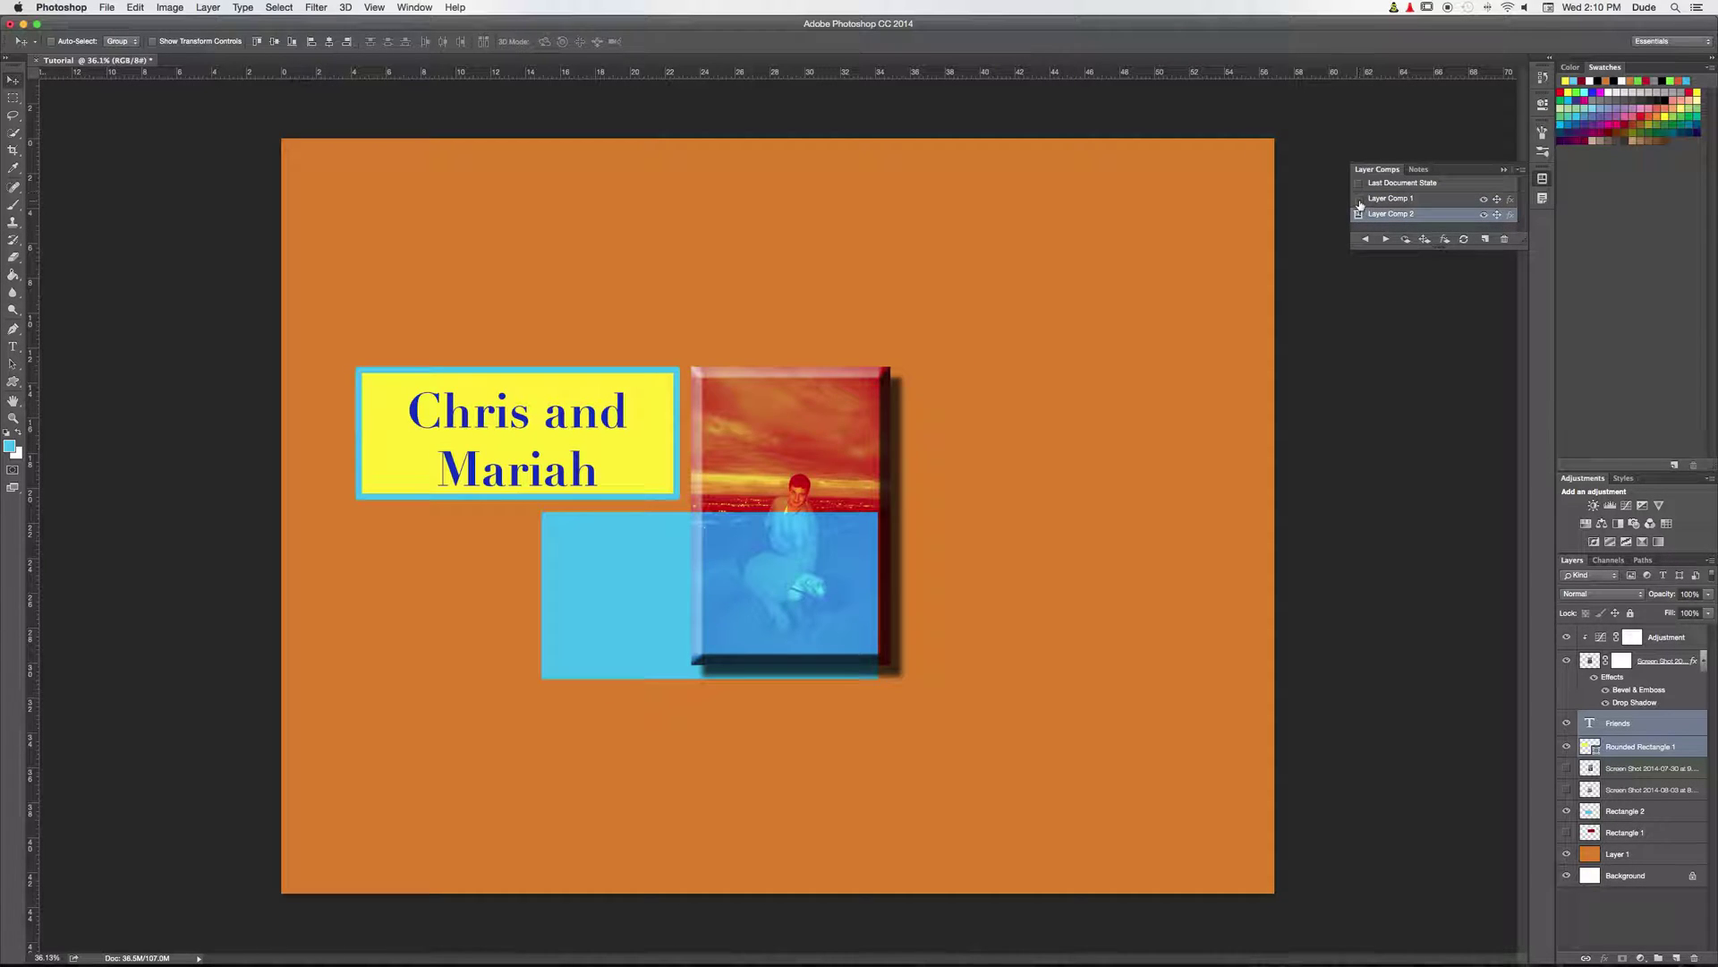
left_click(1360, 201)
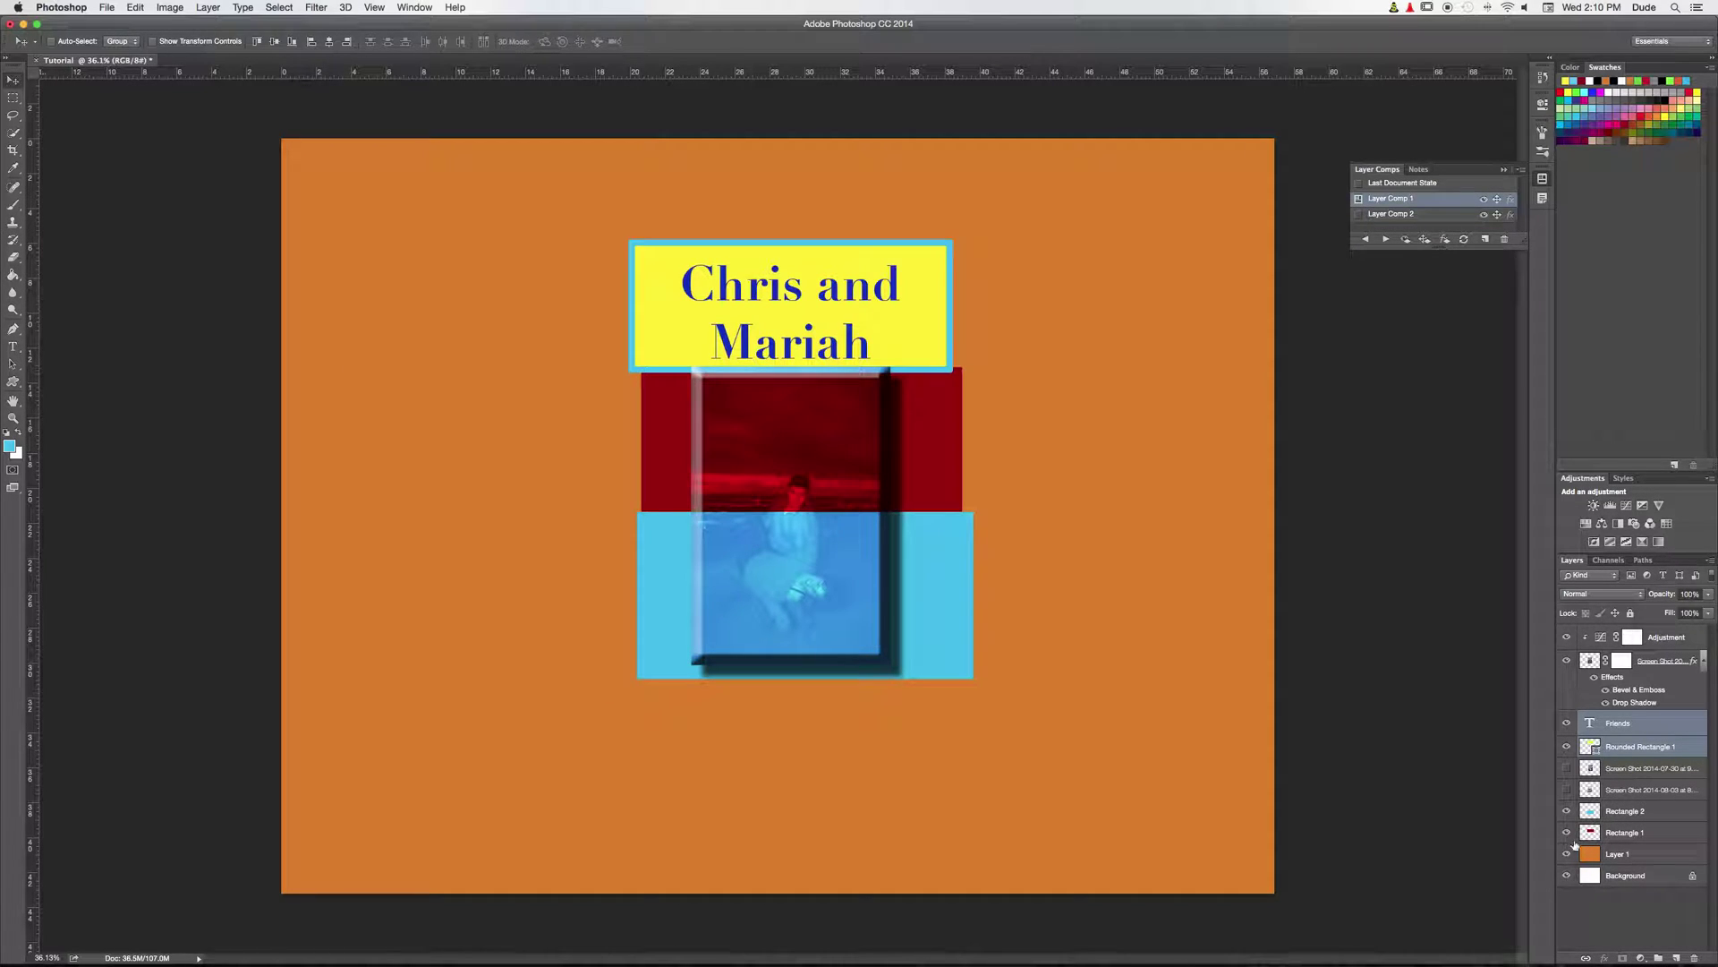
left_click(1360, 215)
left_click(1359, 200)
left_click(1359, 216)
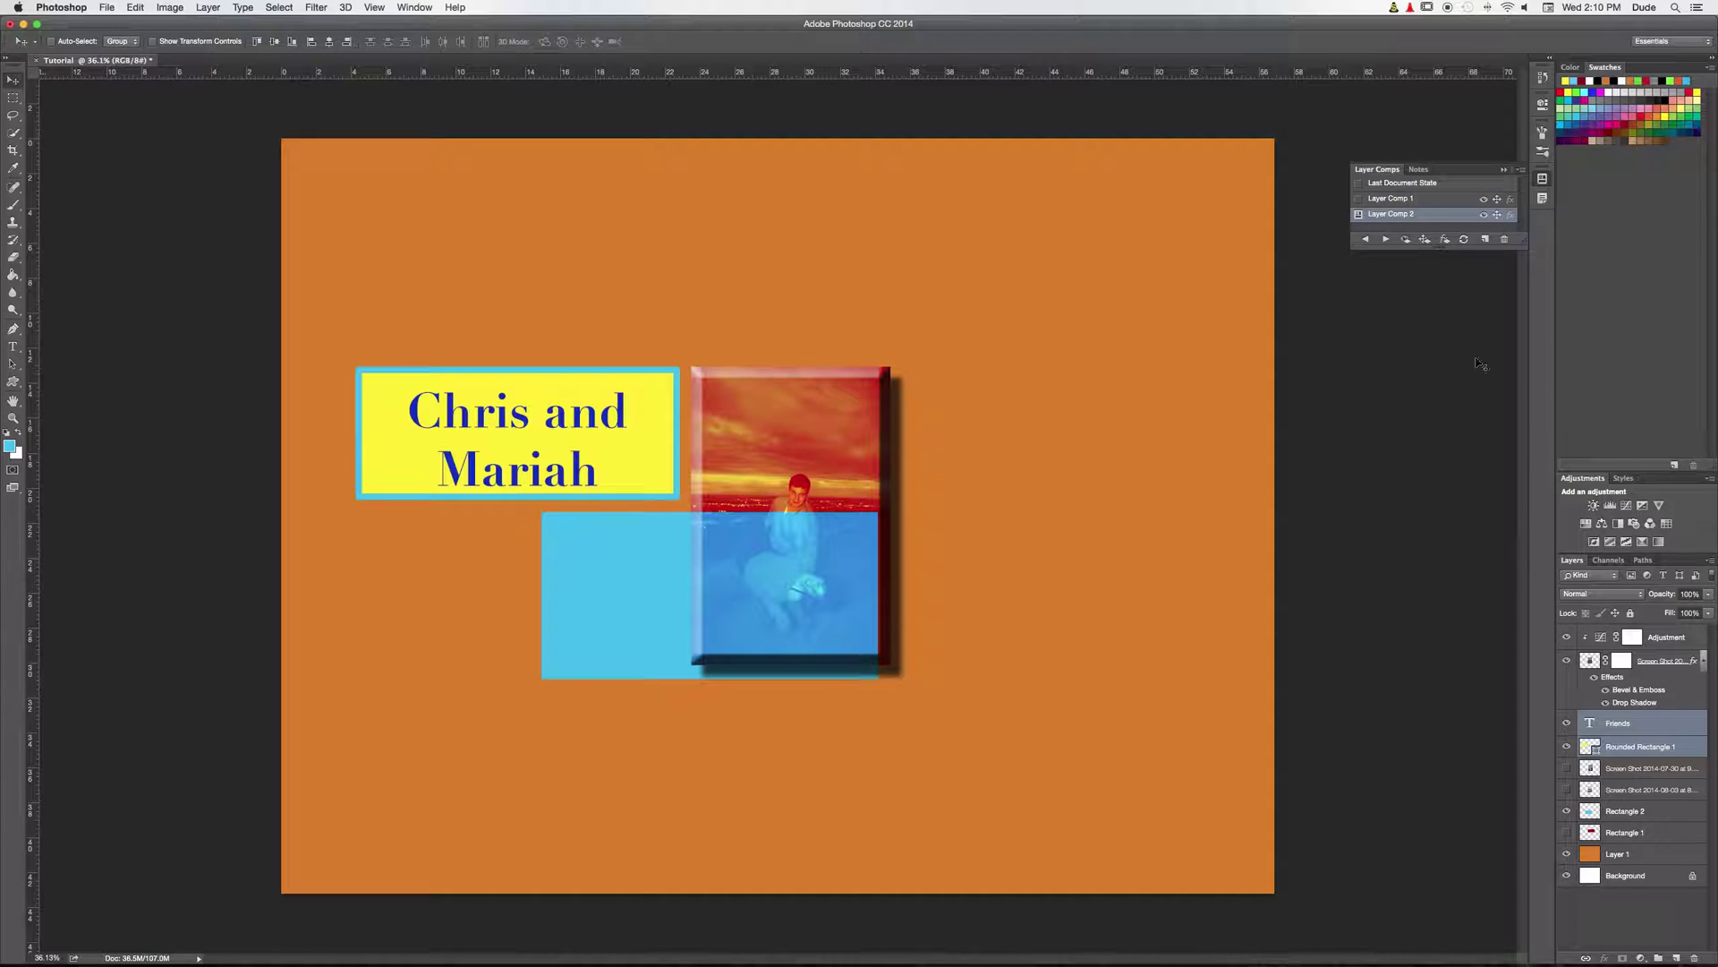
left_click(1360, 200)
left_click(1360, 215)
left_click(1359, 200)
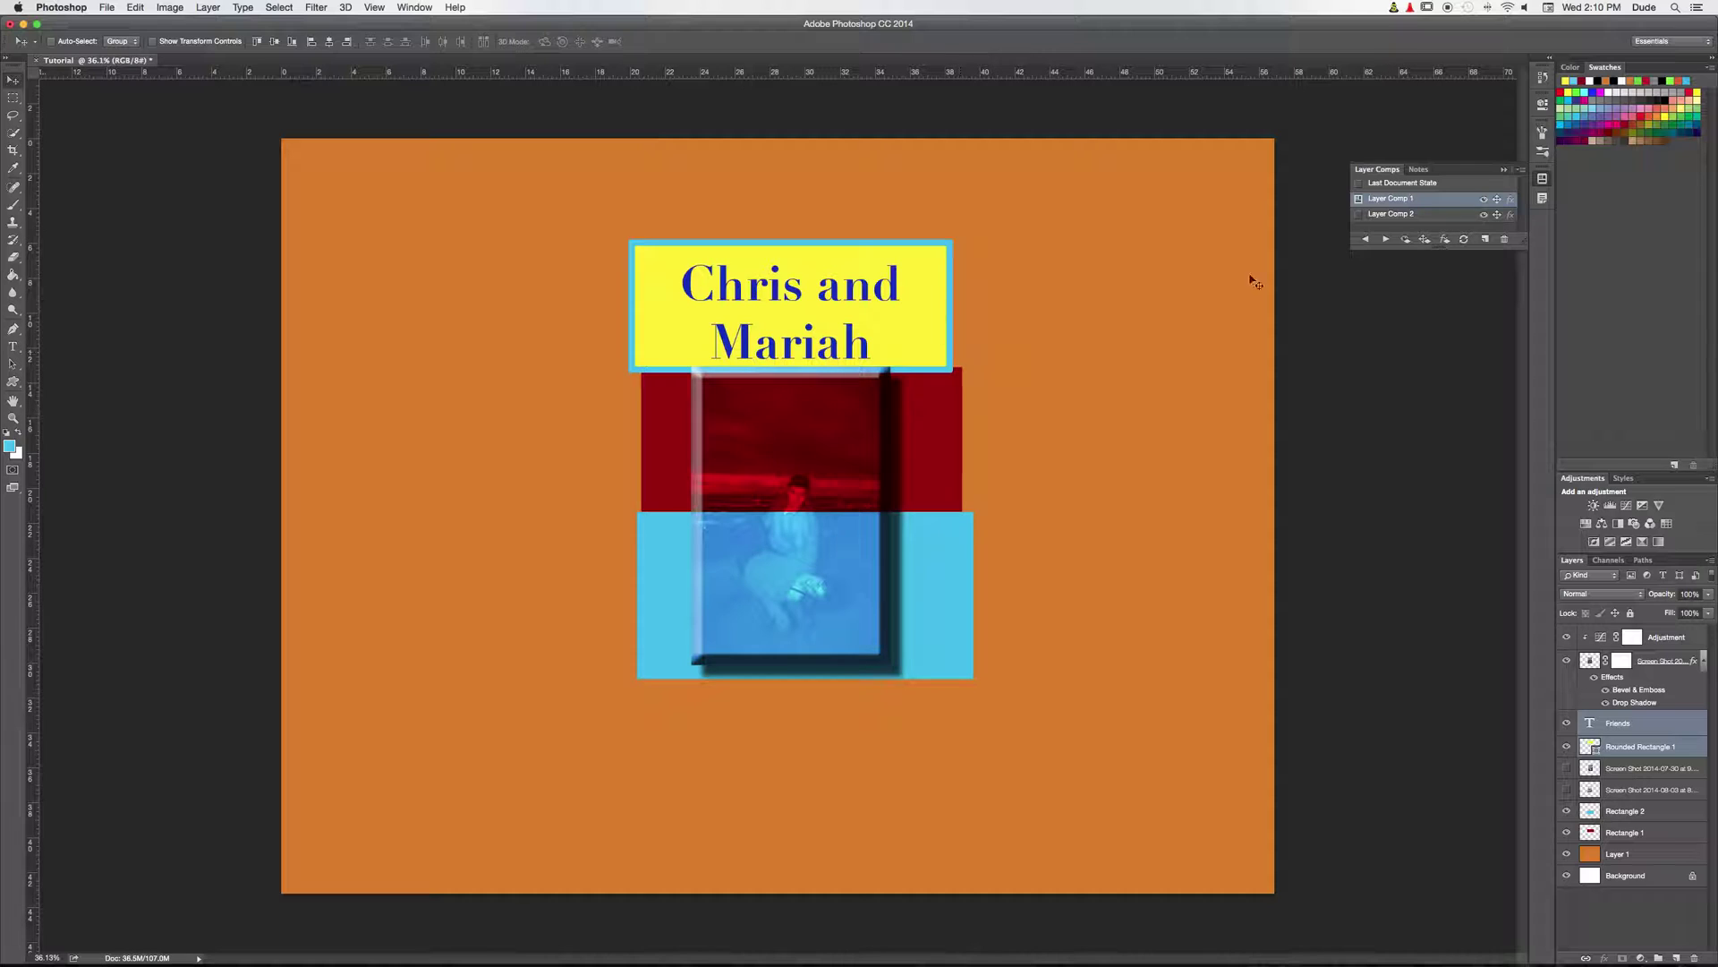
left_click(1358, 215)
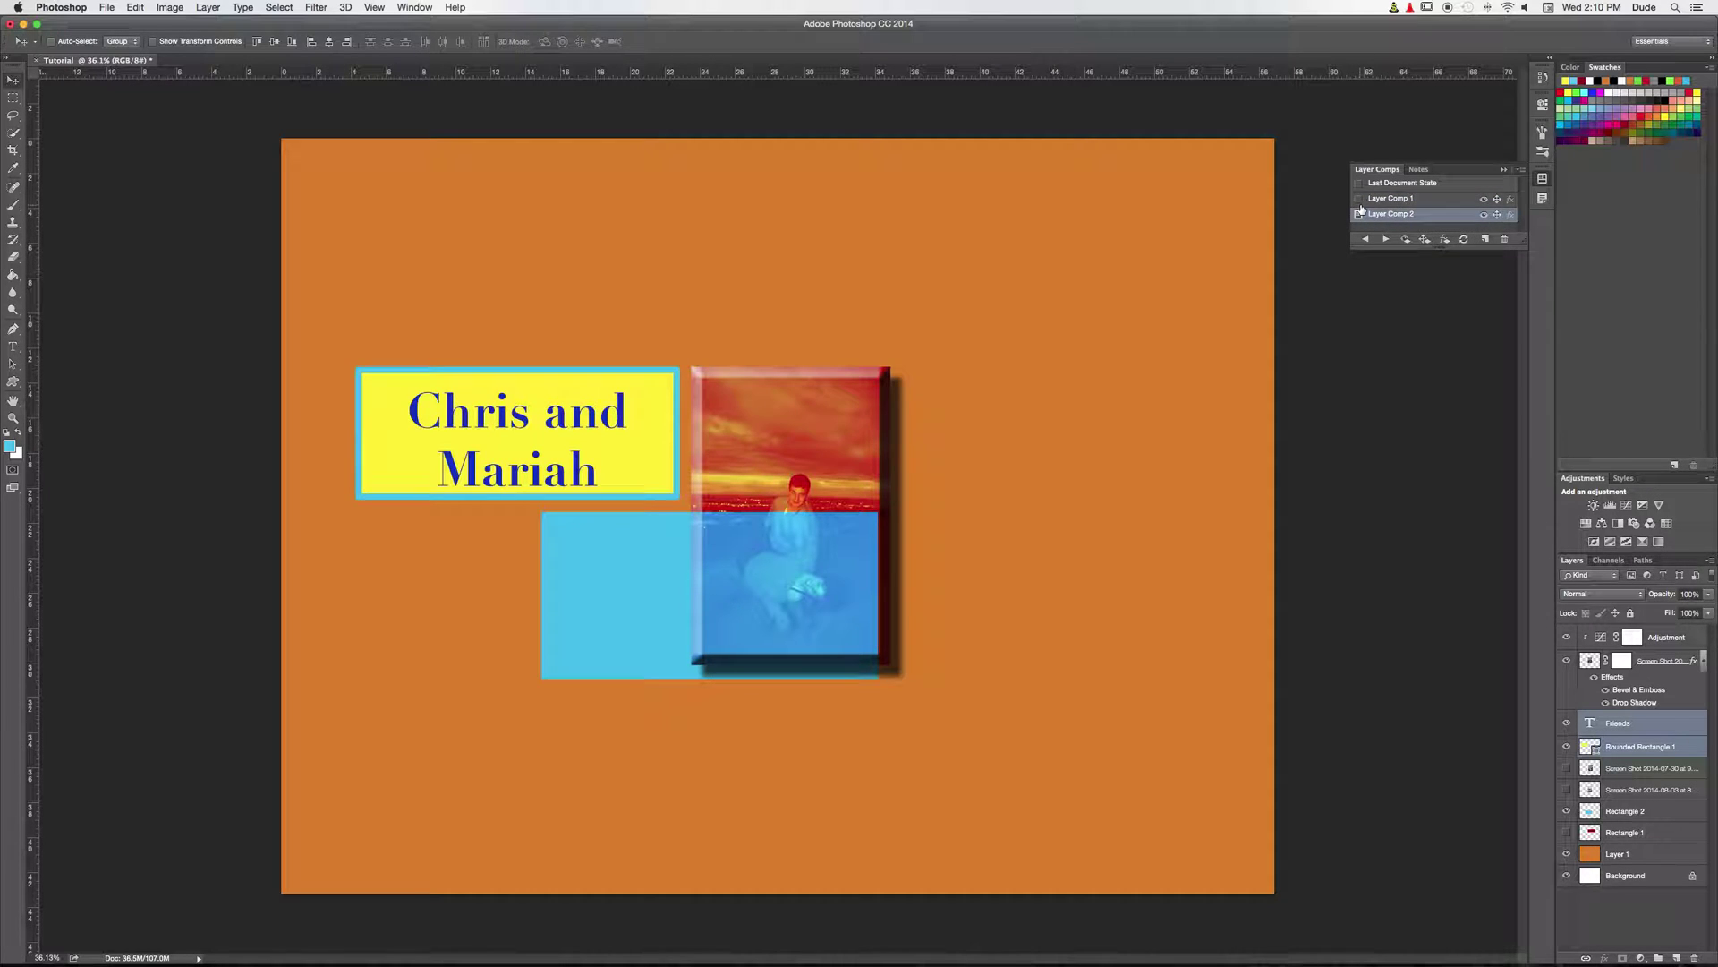
Step: Alternate between Layer Comp 1 and Layer Comp 2, ending on Layer Comp 1, and deselect all layers
left_click(1359, 201)
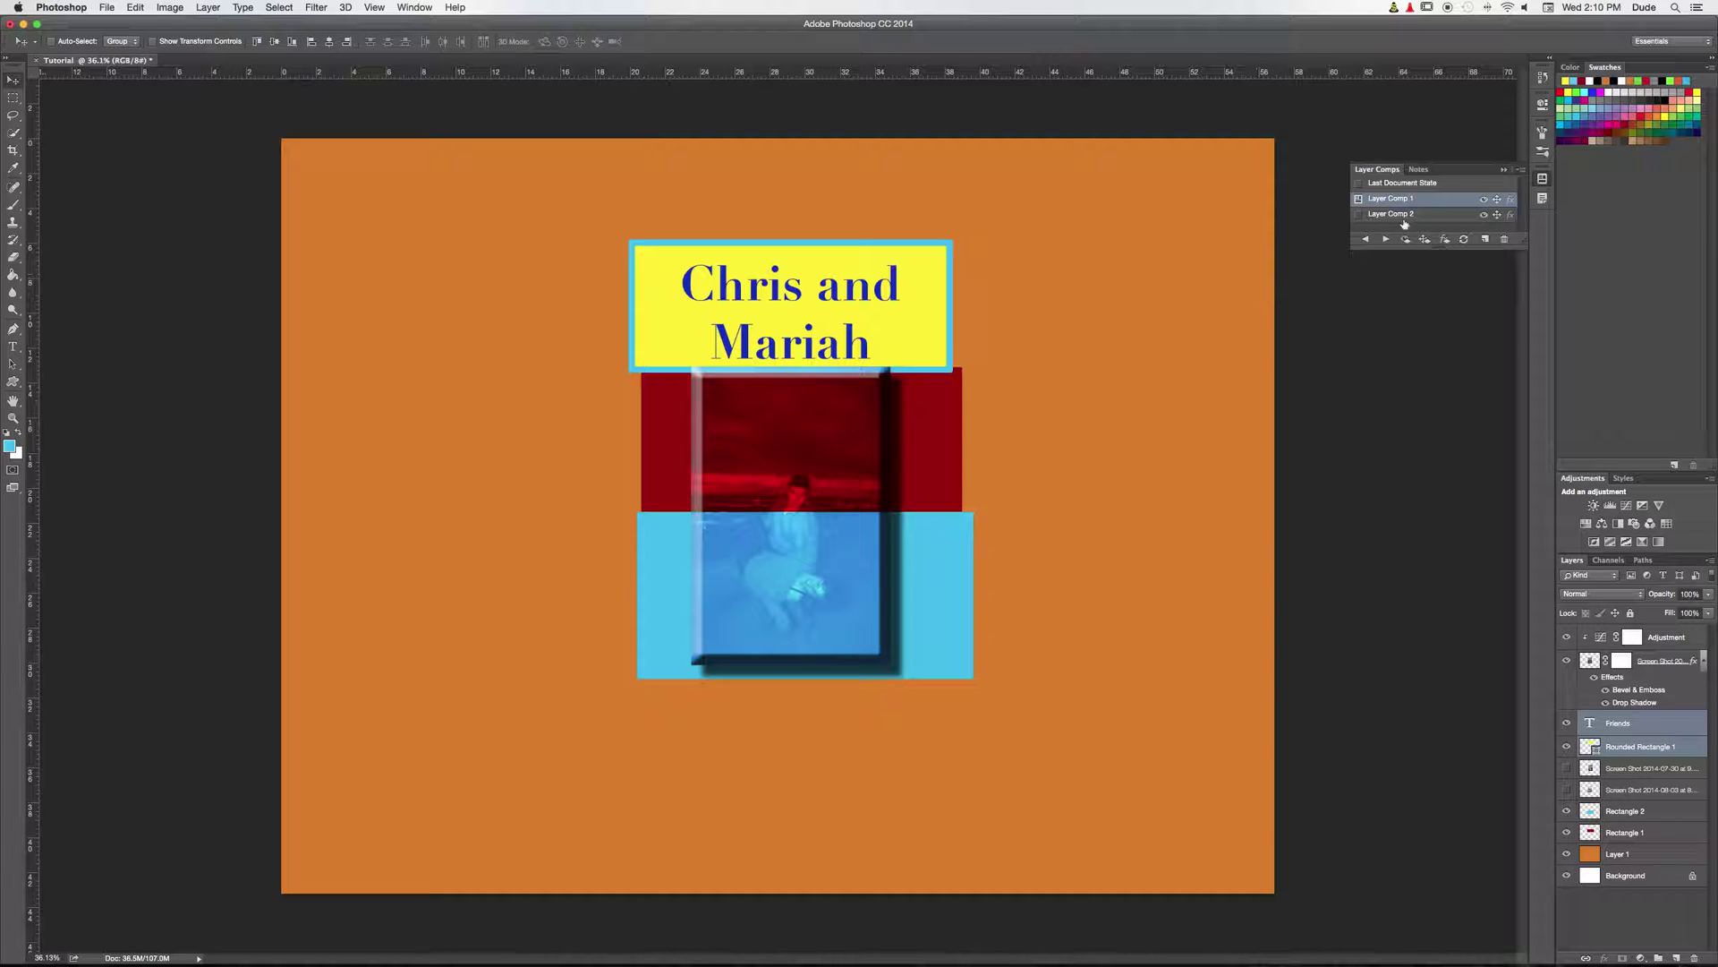
left_click(1358, 216)
left_click(1359, 201)
left_click(1667, 938)
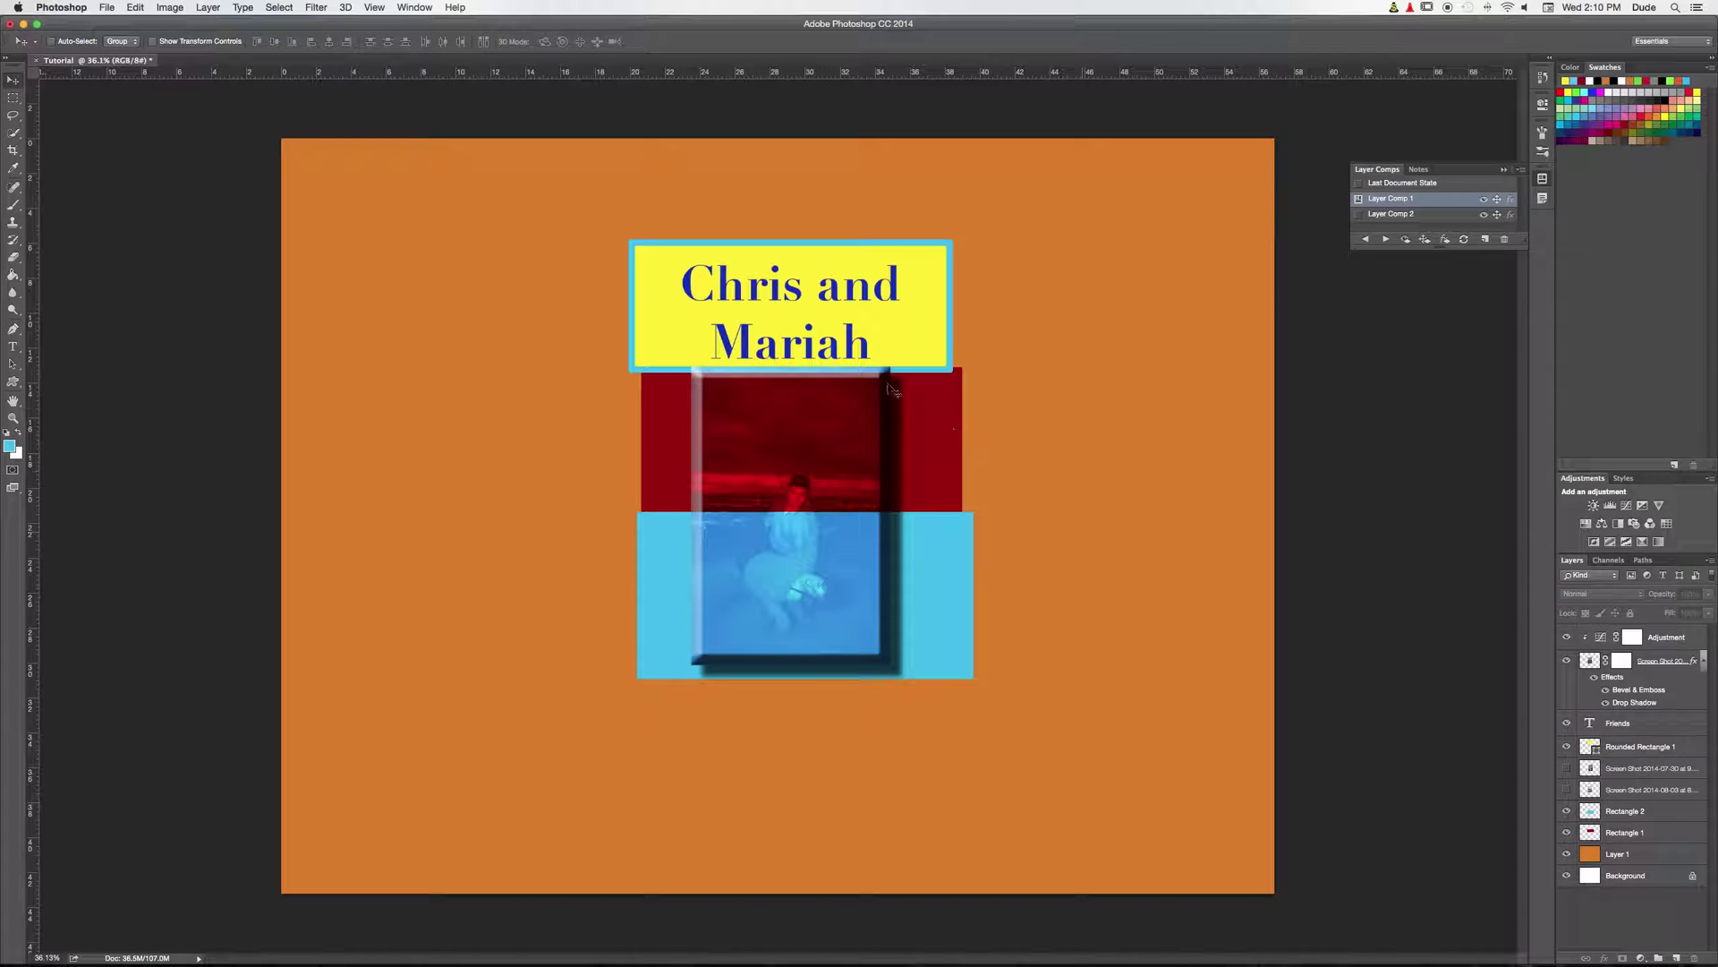
Step: Hide the Rectangle 1 and Rectangle 2 layers around the photo
scroll(793, 368, "up", 3)
scroll(793, 368, "up", 4)
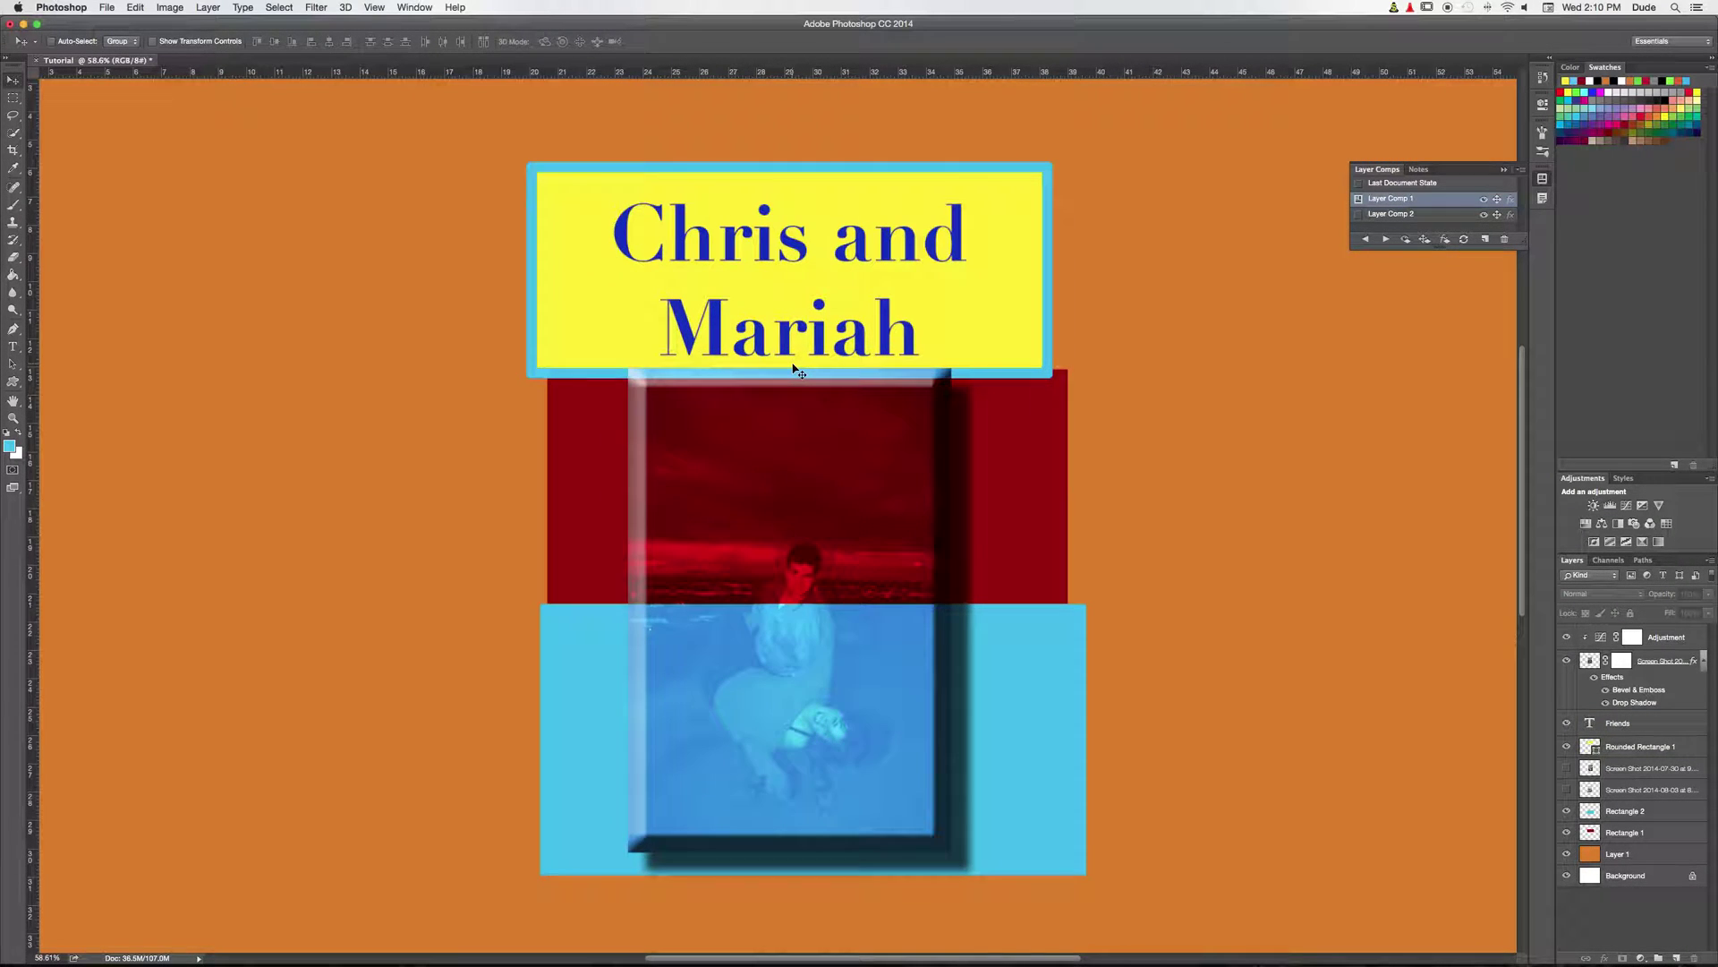
scroll(793, 368, "down", 2)
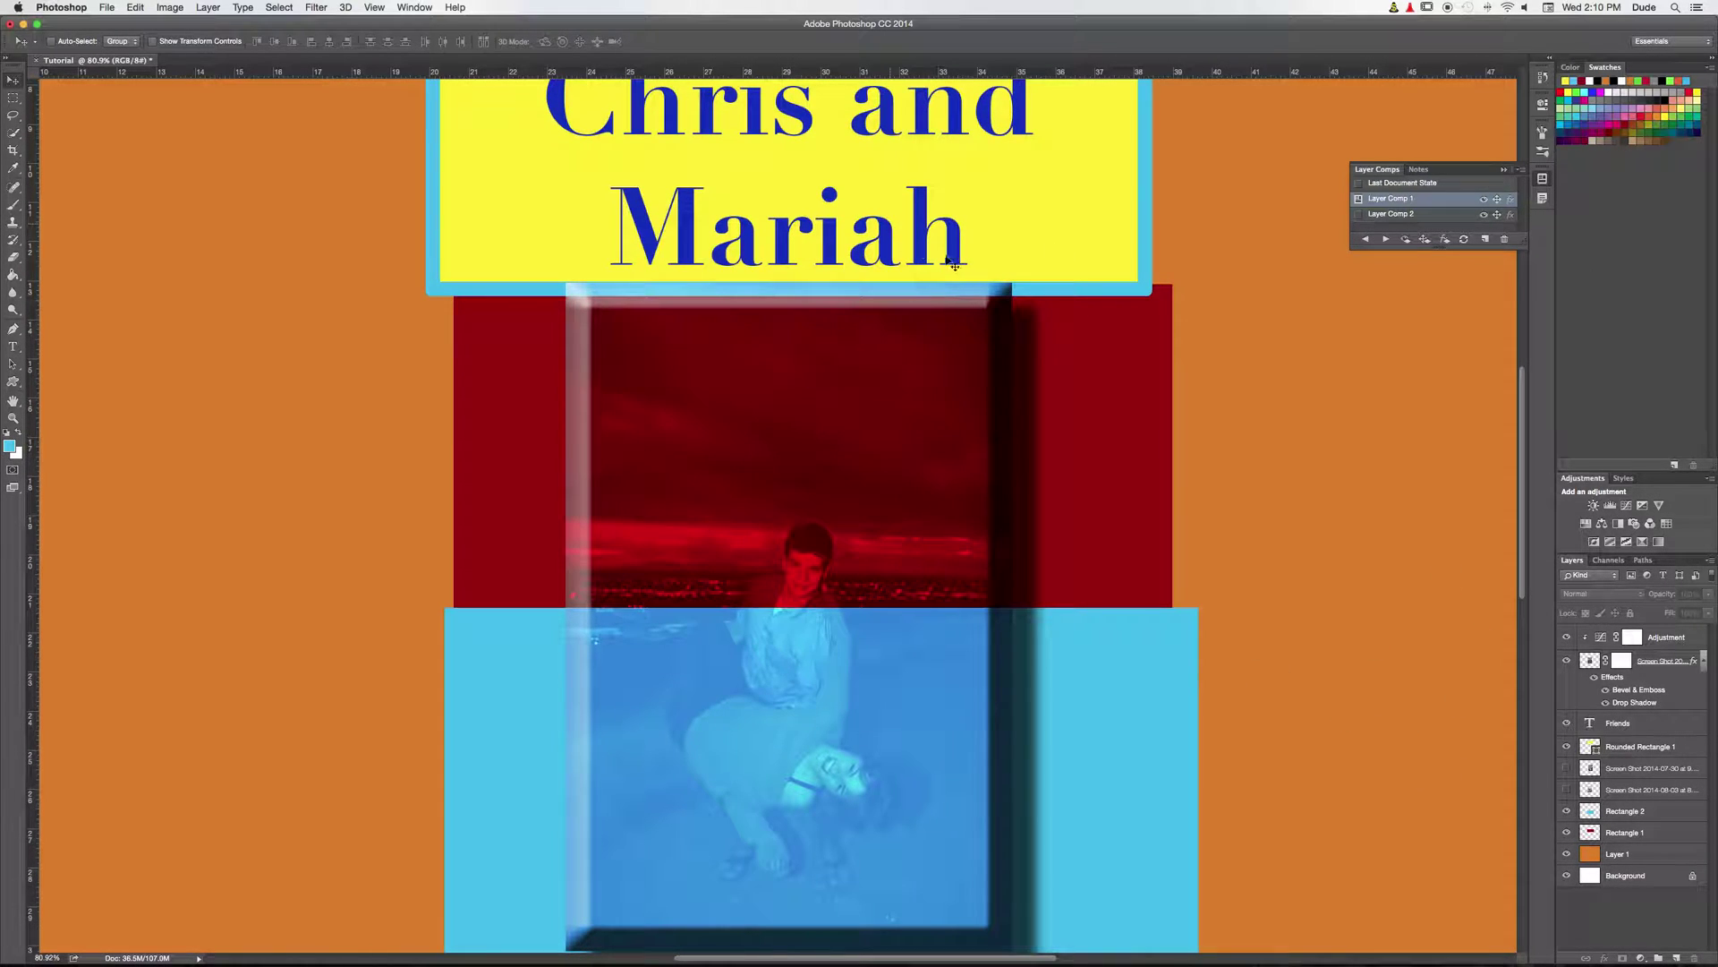
left_click(1018, 244)
left_click(982, 309)
left_click_drag(1568, 833, 1567, 811)
Step: Set the bevelled photo layer's blend mode to Normal in its blending options and hide the clipped Adjustment layer
left_click(1652, 644)
right_click(1650, 660)
left_click(1509, 464)
left_click(1265, 370)
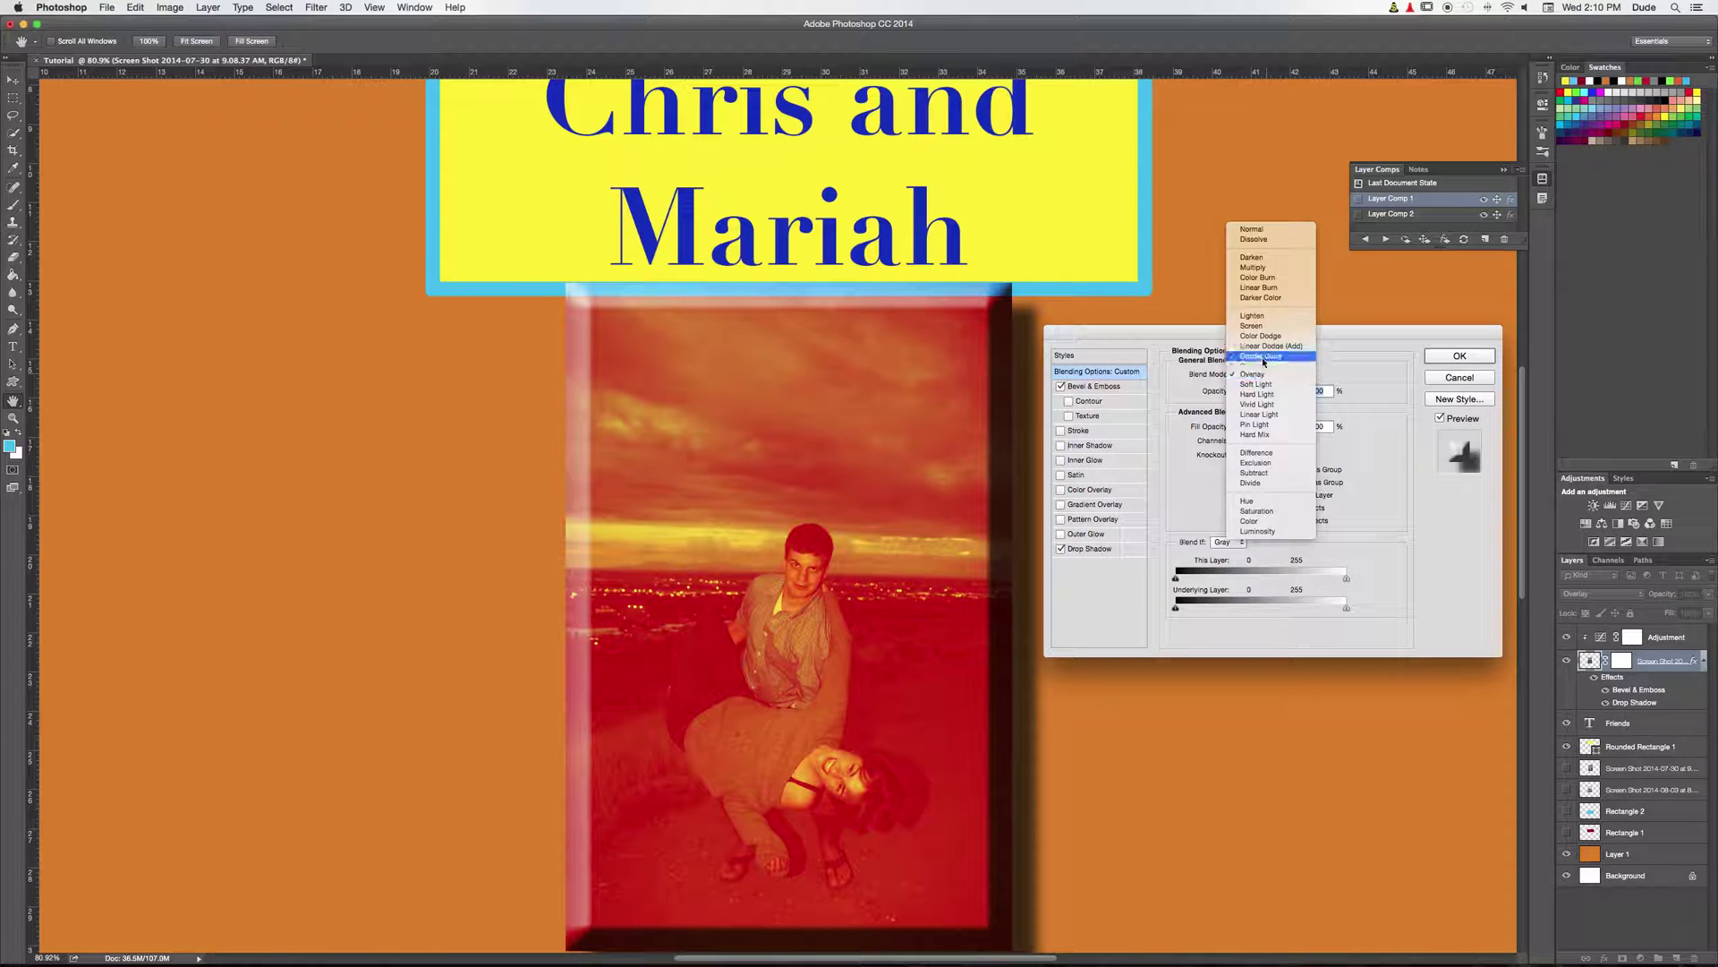
left_click(1251, 229)
left_click(1451, 354)
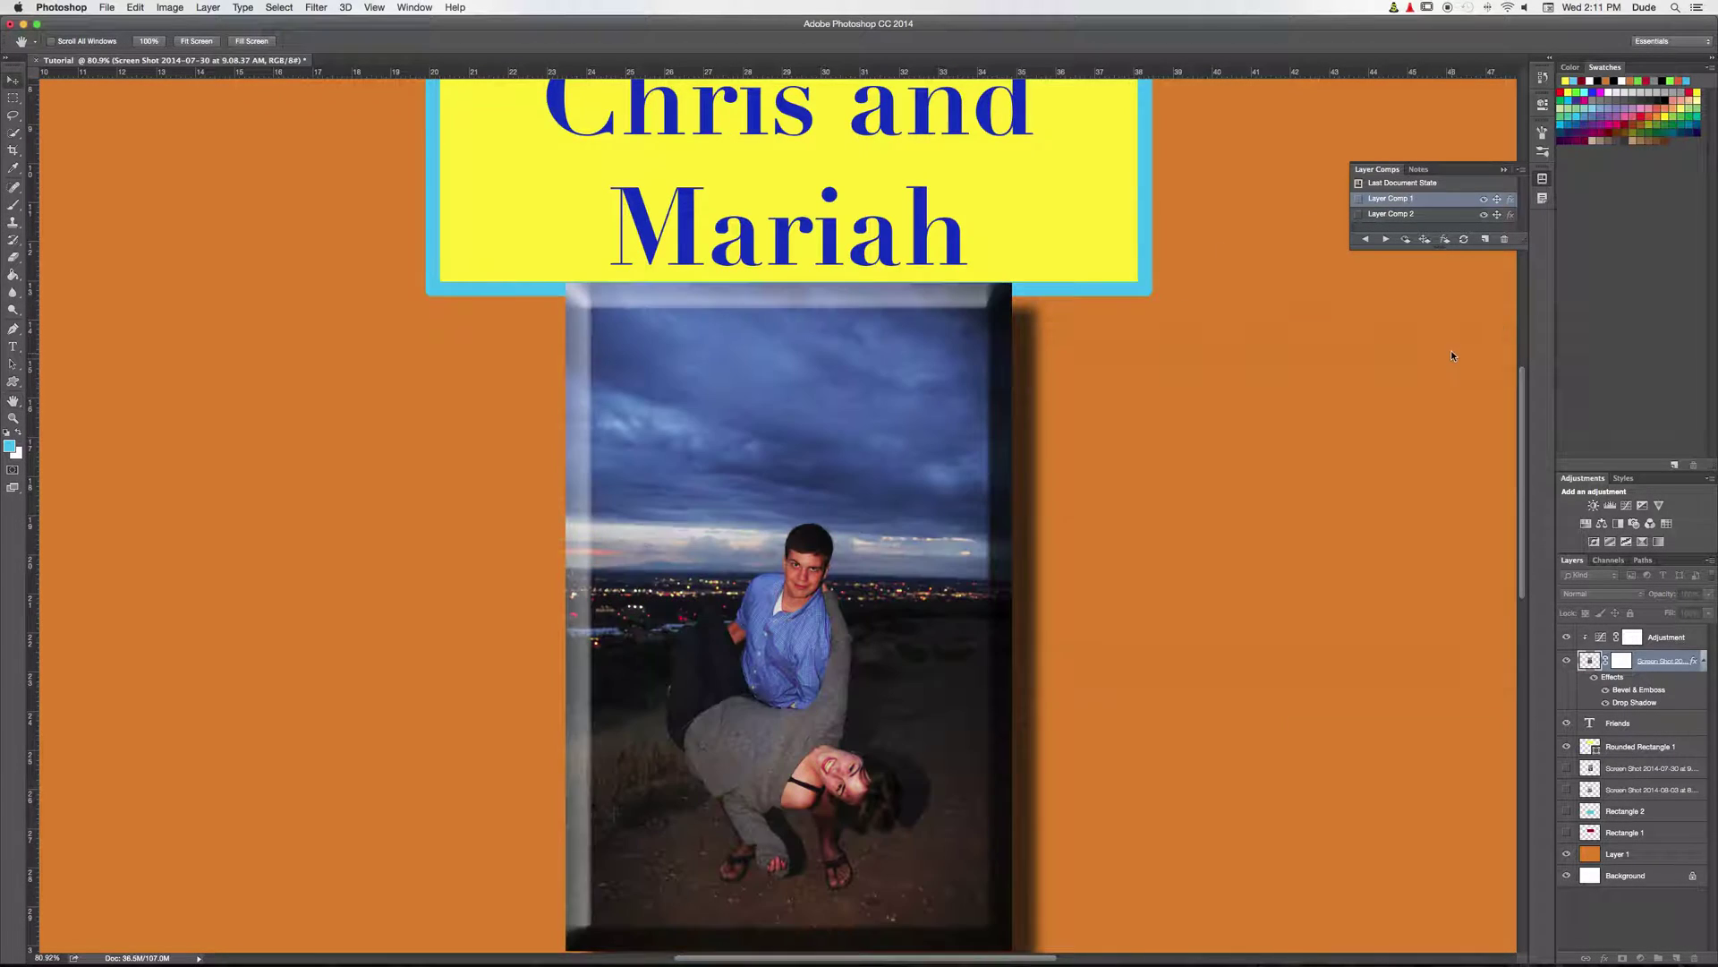
left_click(1566, 638)
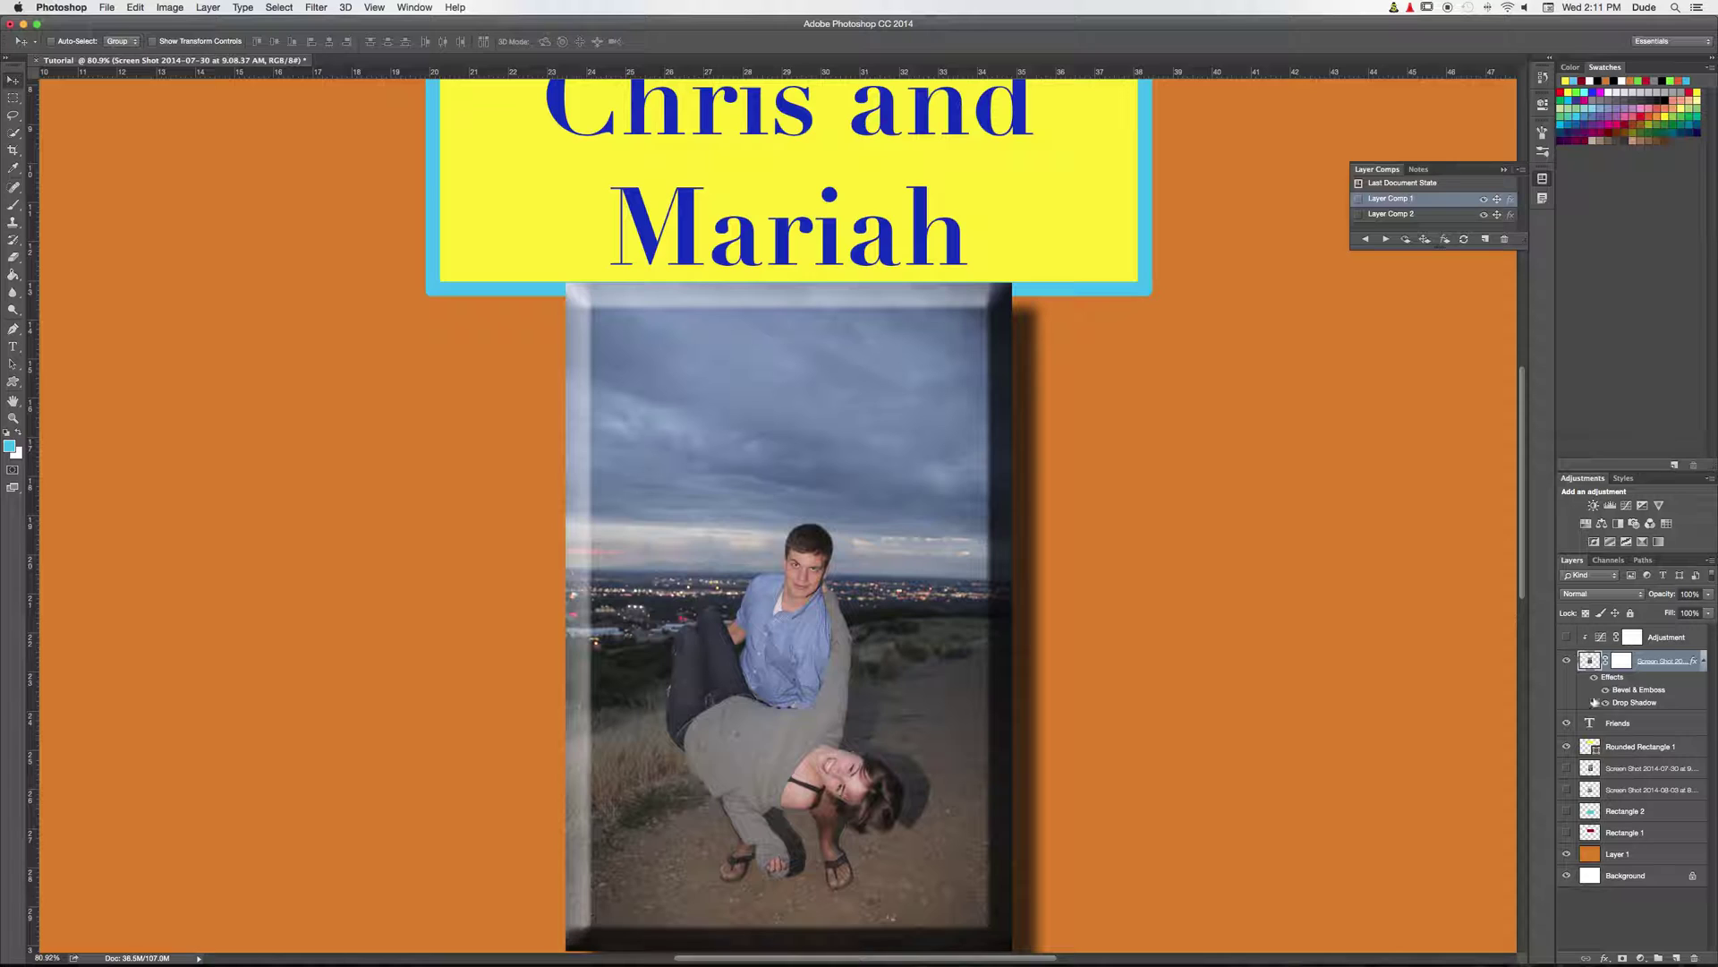
Step: Show the Screen Shot 2014-07-30 at 9.08.52 AM layer, clip it to the bevelled photo, and shift it up and right
left_click(1568, 771)
left_click_drag(1616, 770, 1615, 659)
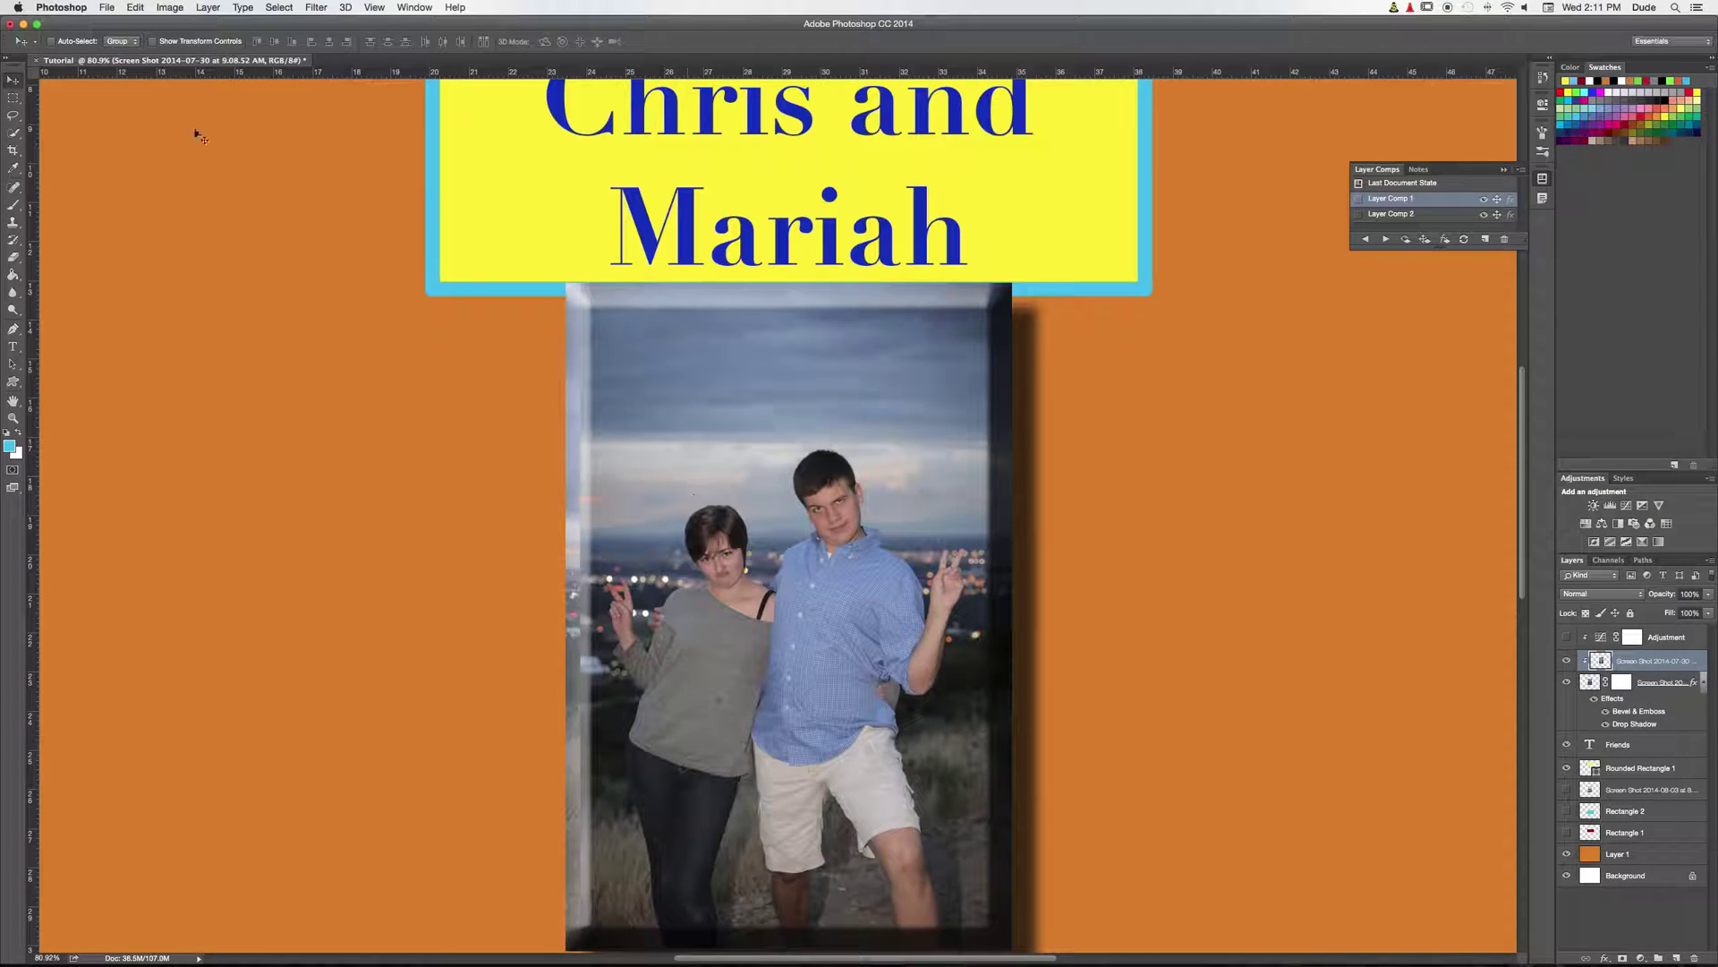
left_click_drag(835, 459, 1069, 332)
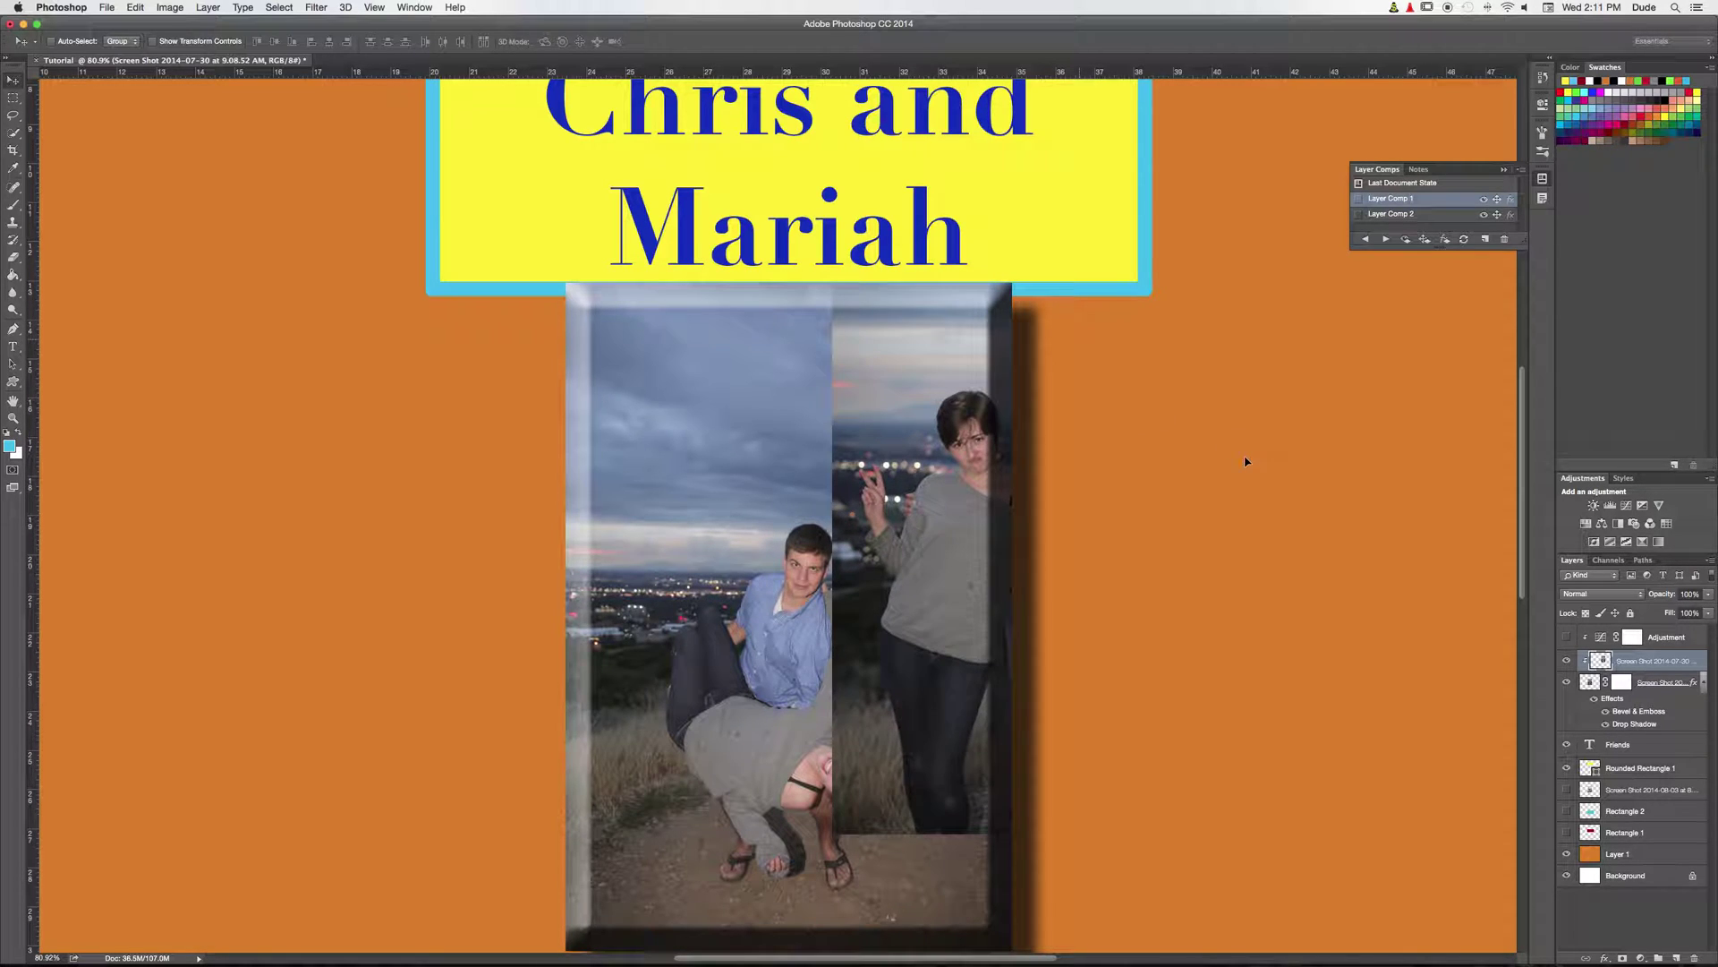
Step: Release the clipping mask from the second photo's layer
right_click(1633, 664)
key("Escape")
right_click(1597, 662)
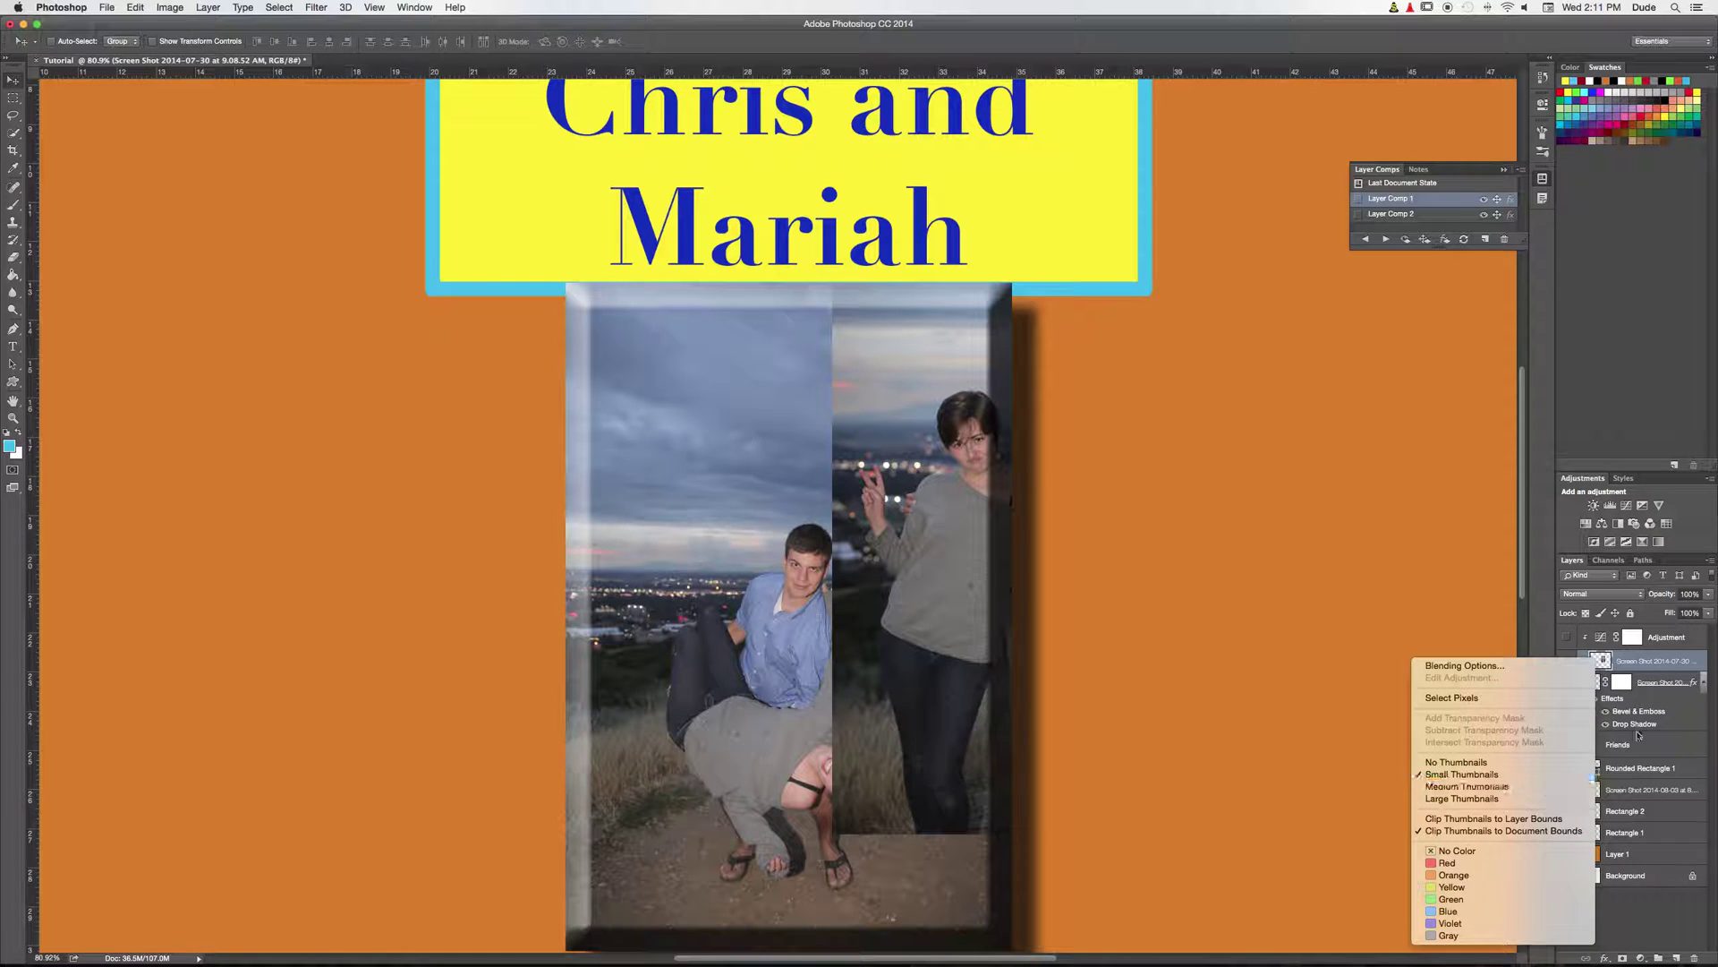
left_click(1645, 667)
right_click(1643, 668)
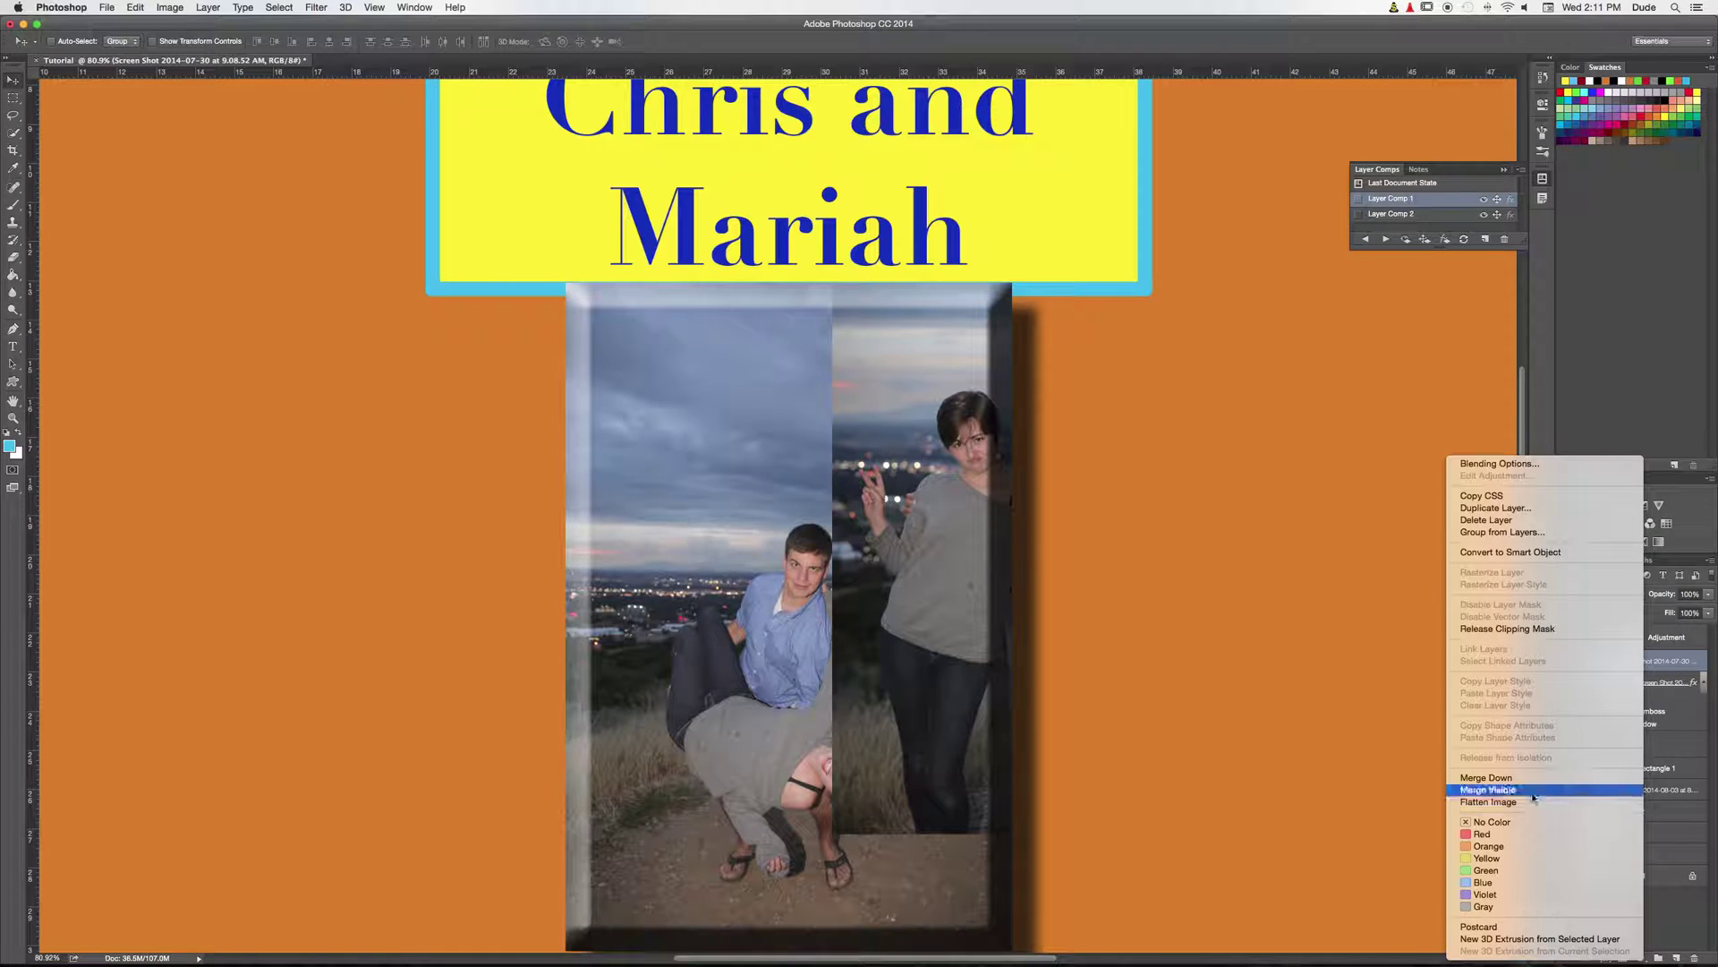
left_click(1655, 673)
right_click(1647, 665)
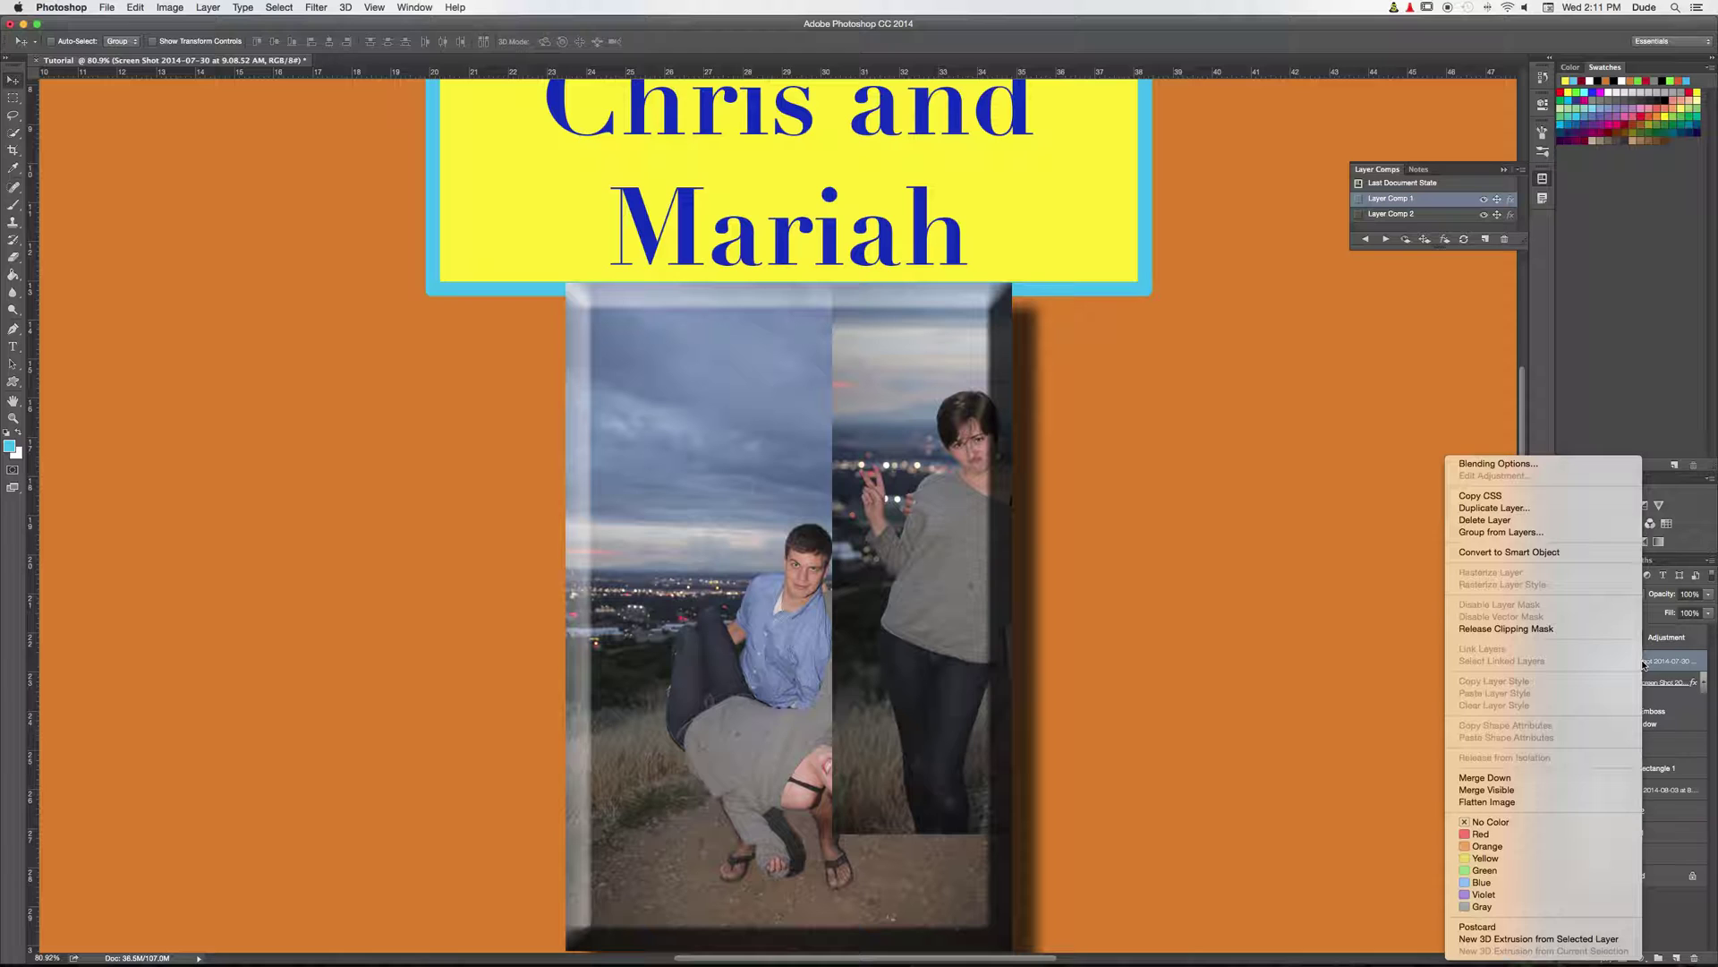
left_click(1657, 663)
right_click(1645, 665)
left_click(1522, 631)
Step: Move the second photo so it overlaps the bevelled photo's right side and add a layer mask to it
left_click_drag(1096, 537, 1184, 588)
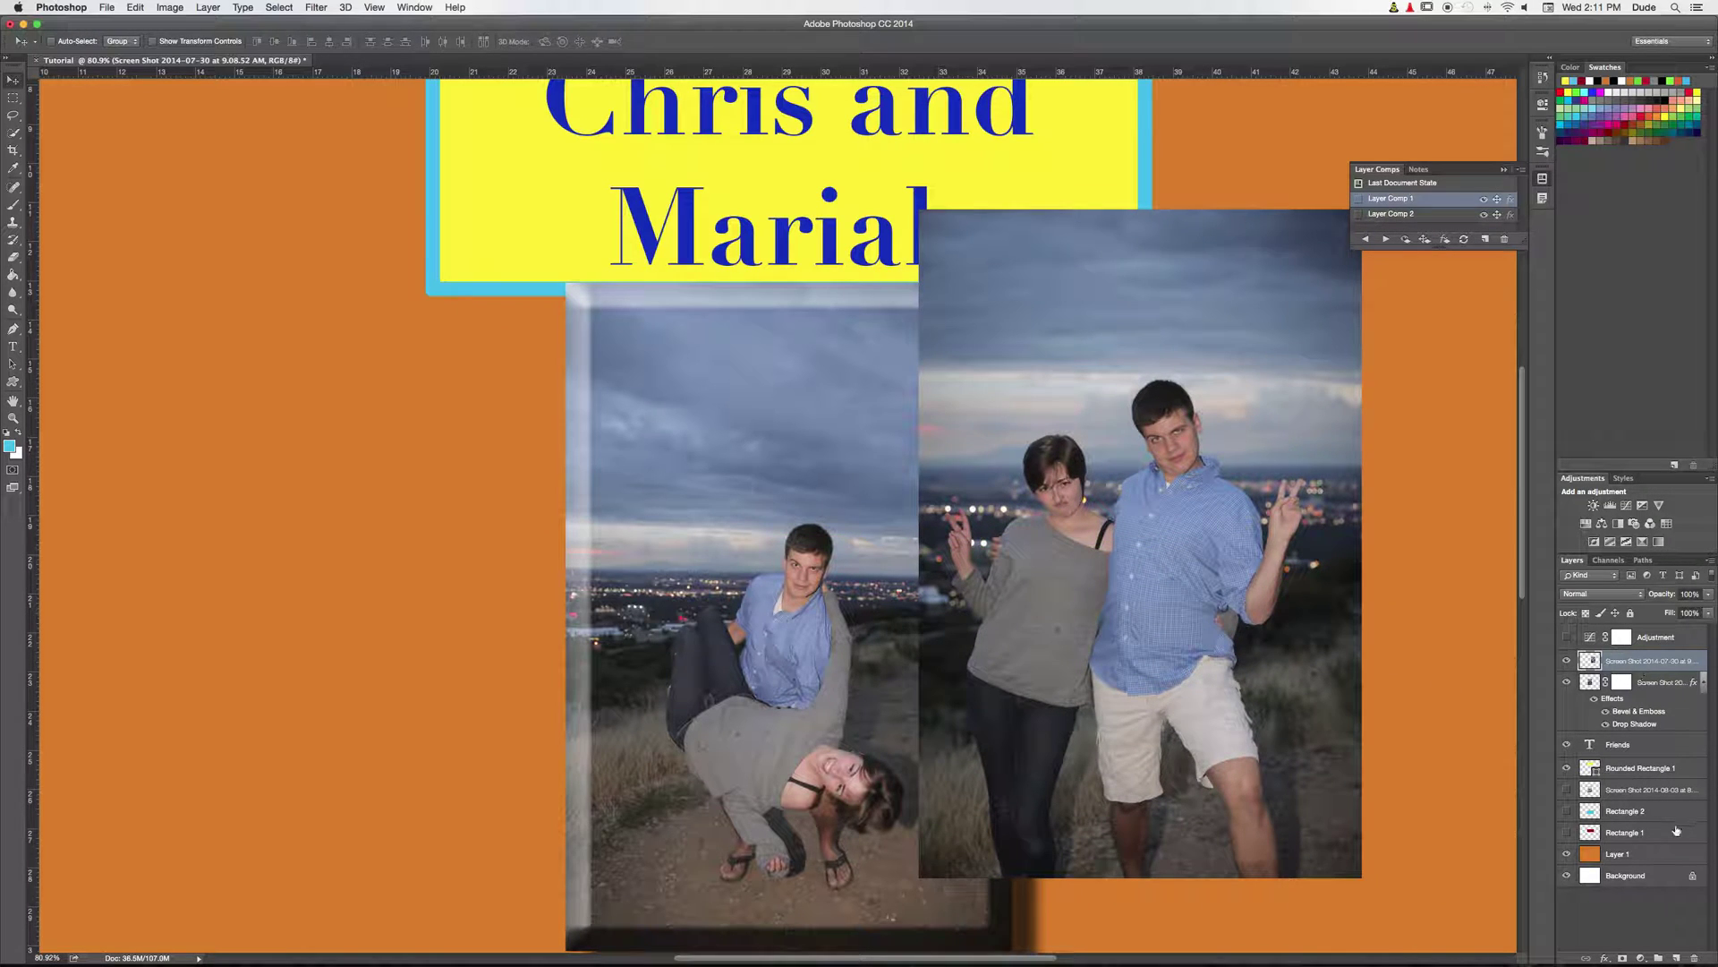
left_click(1623, 958)
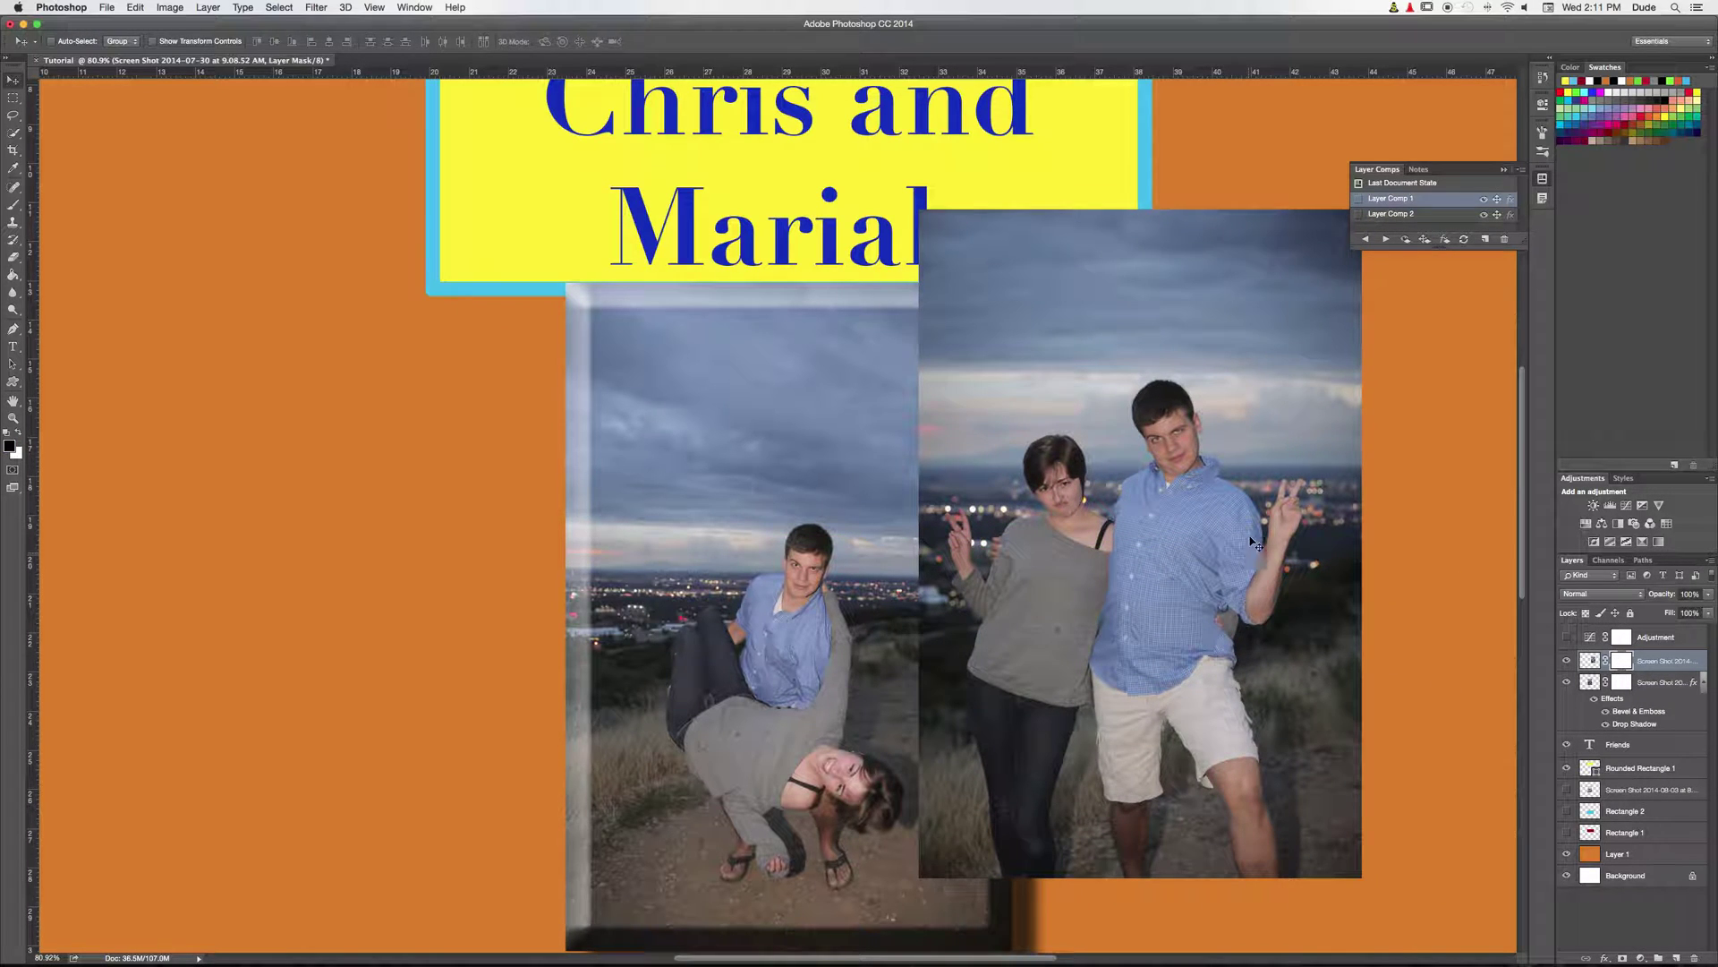
Step: Quick-select the blue shirt in the second photo and delete the surrounding pixels from the layer
left_click(13, 133)
left_click_drag(1175, 507, 1151, 588)
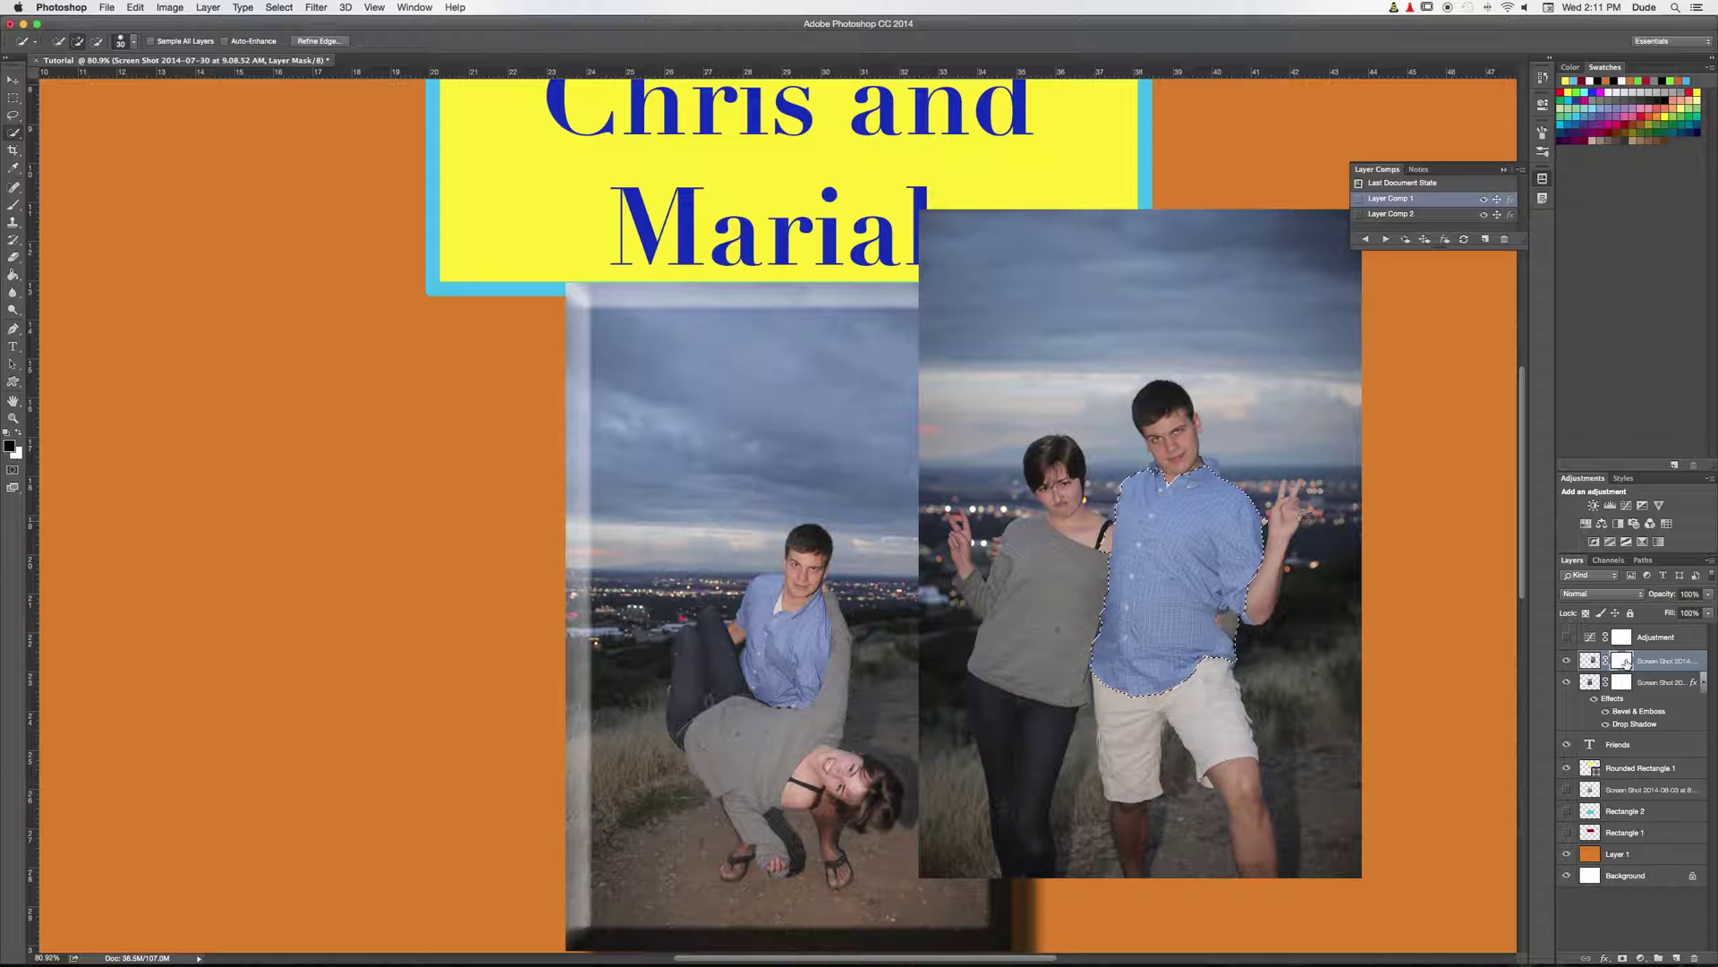
left_click(1591, 661)
key("BackSpace")
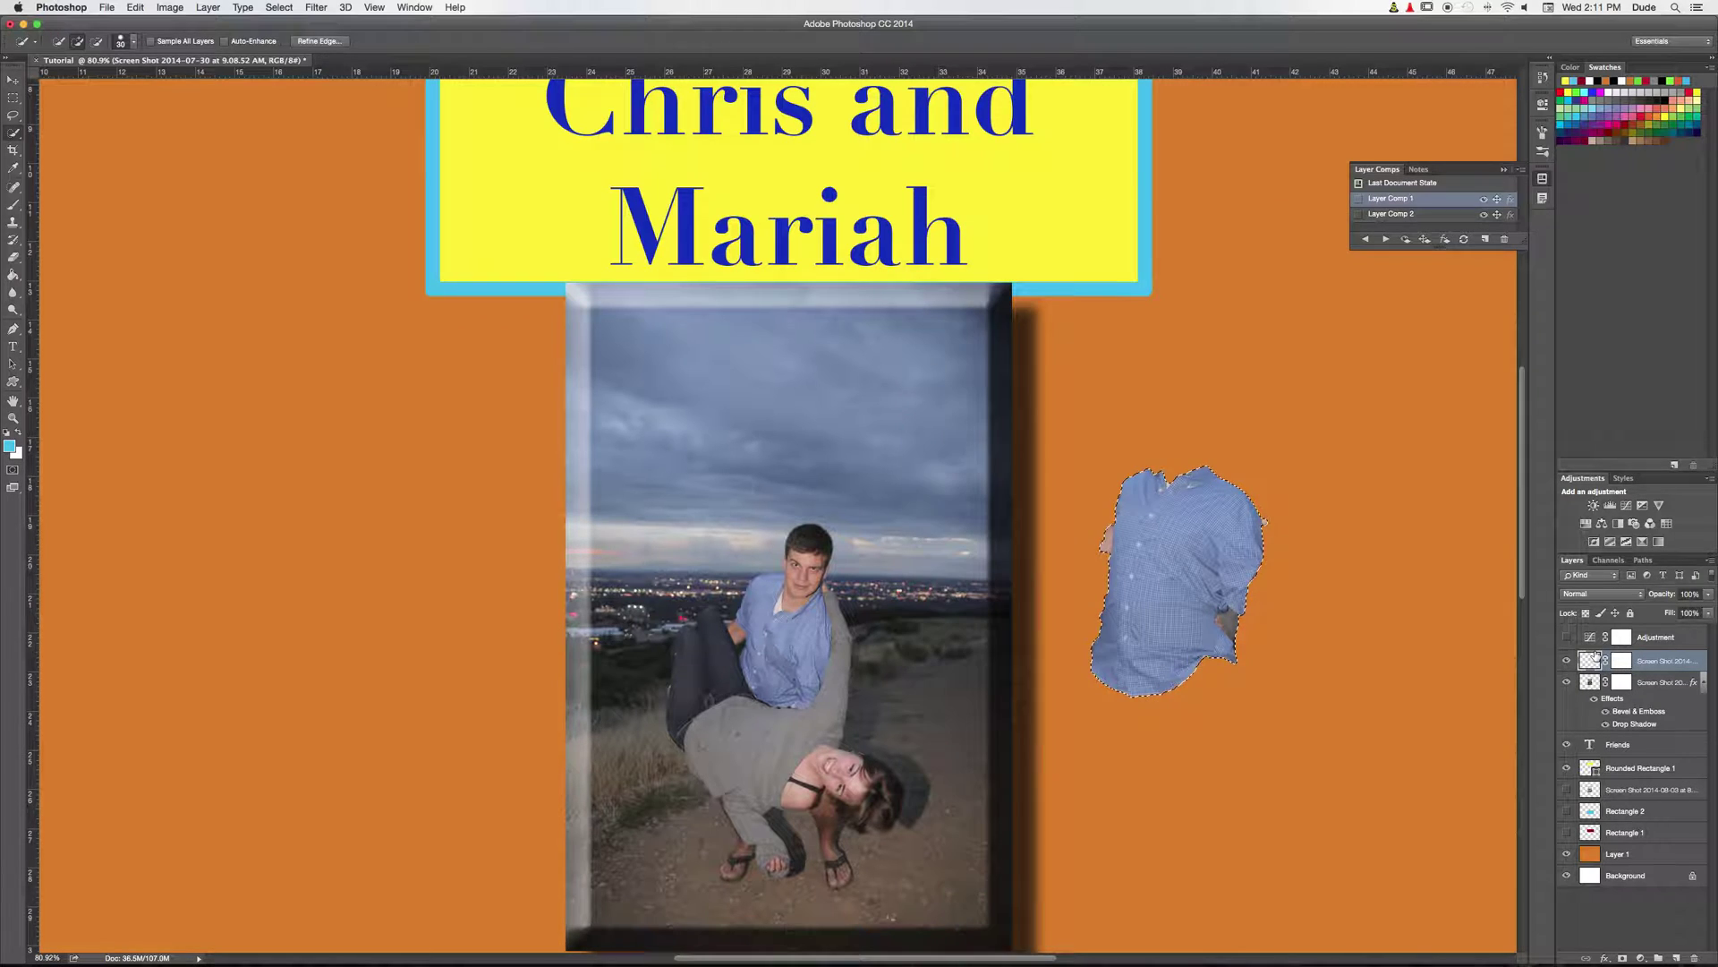
Step: Undo the deletion around the blue shirt and clear the selection
key("super+d")
key("super+alt+z")
key("super+alt+z")
key("super+d")
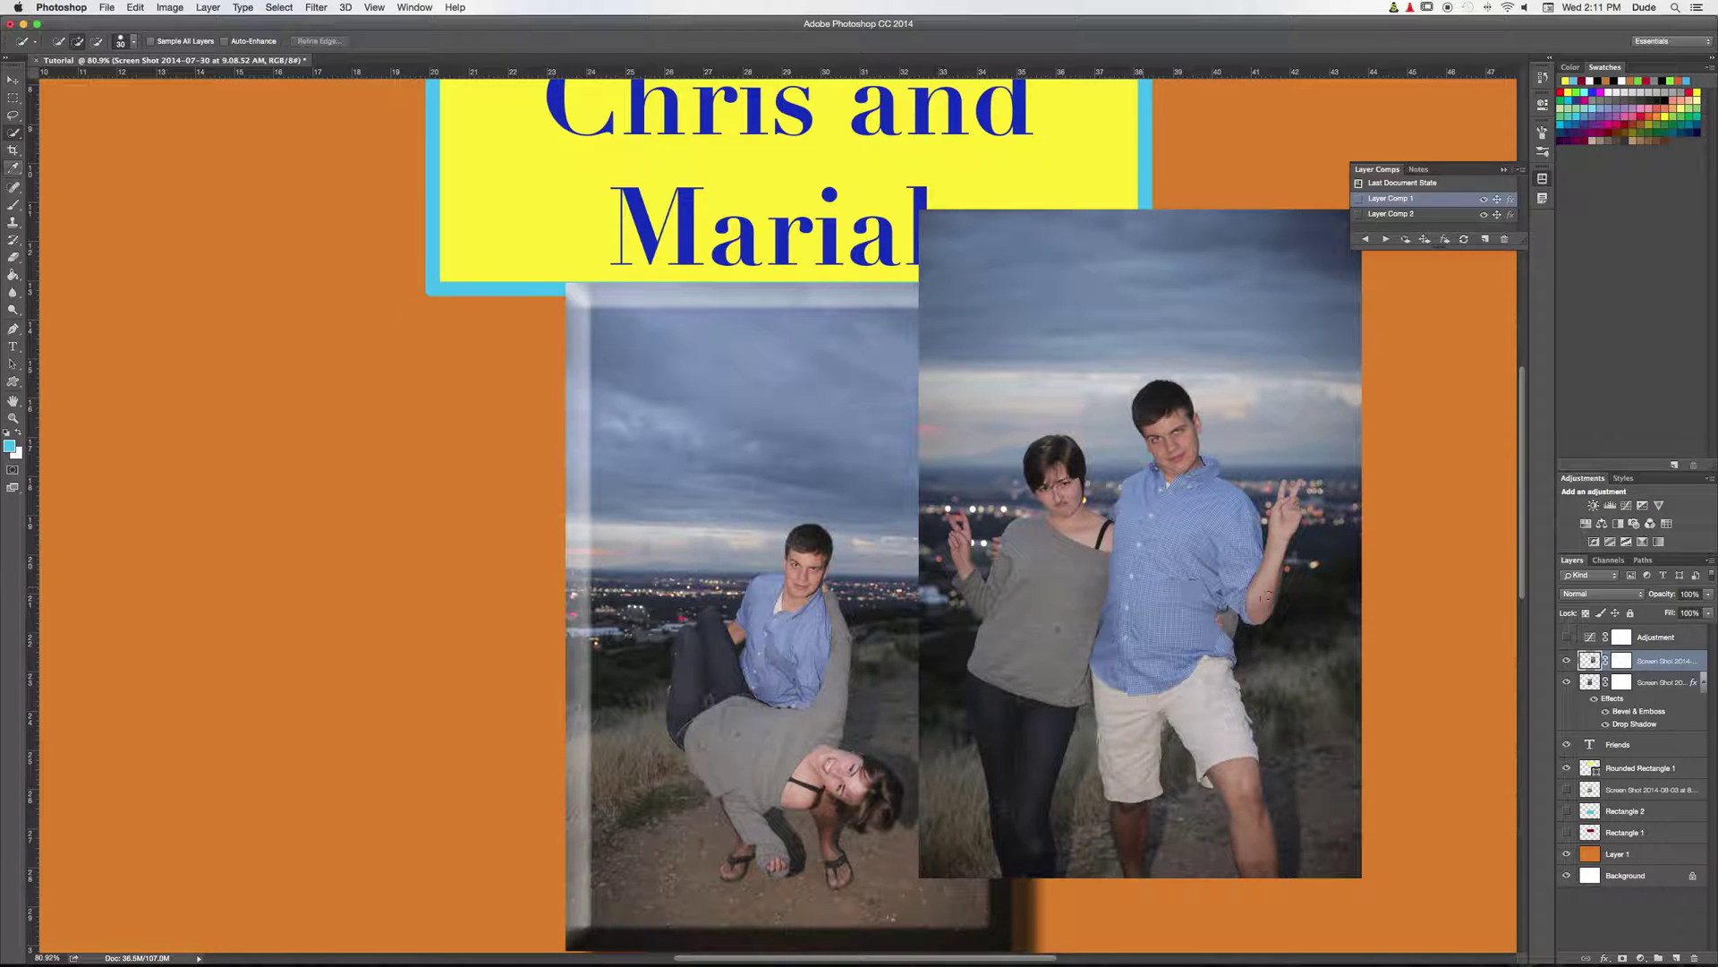
Step: Paint black on the second photo's layer mask with a 60 px brush to hide the sky around the man's head
left_click(1622, 662)
left_click(13, 204)
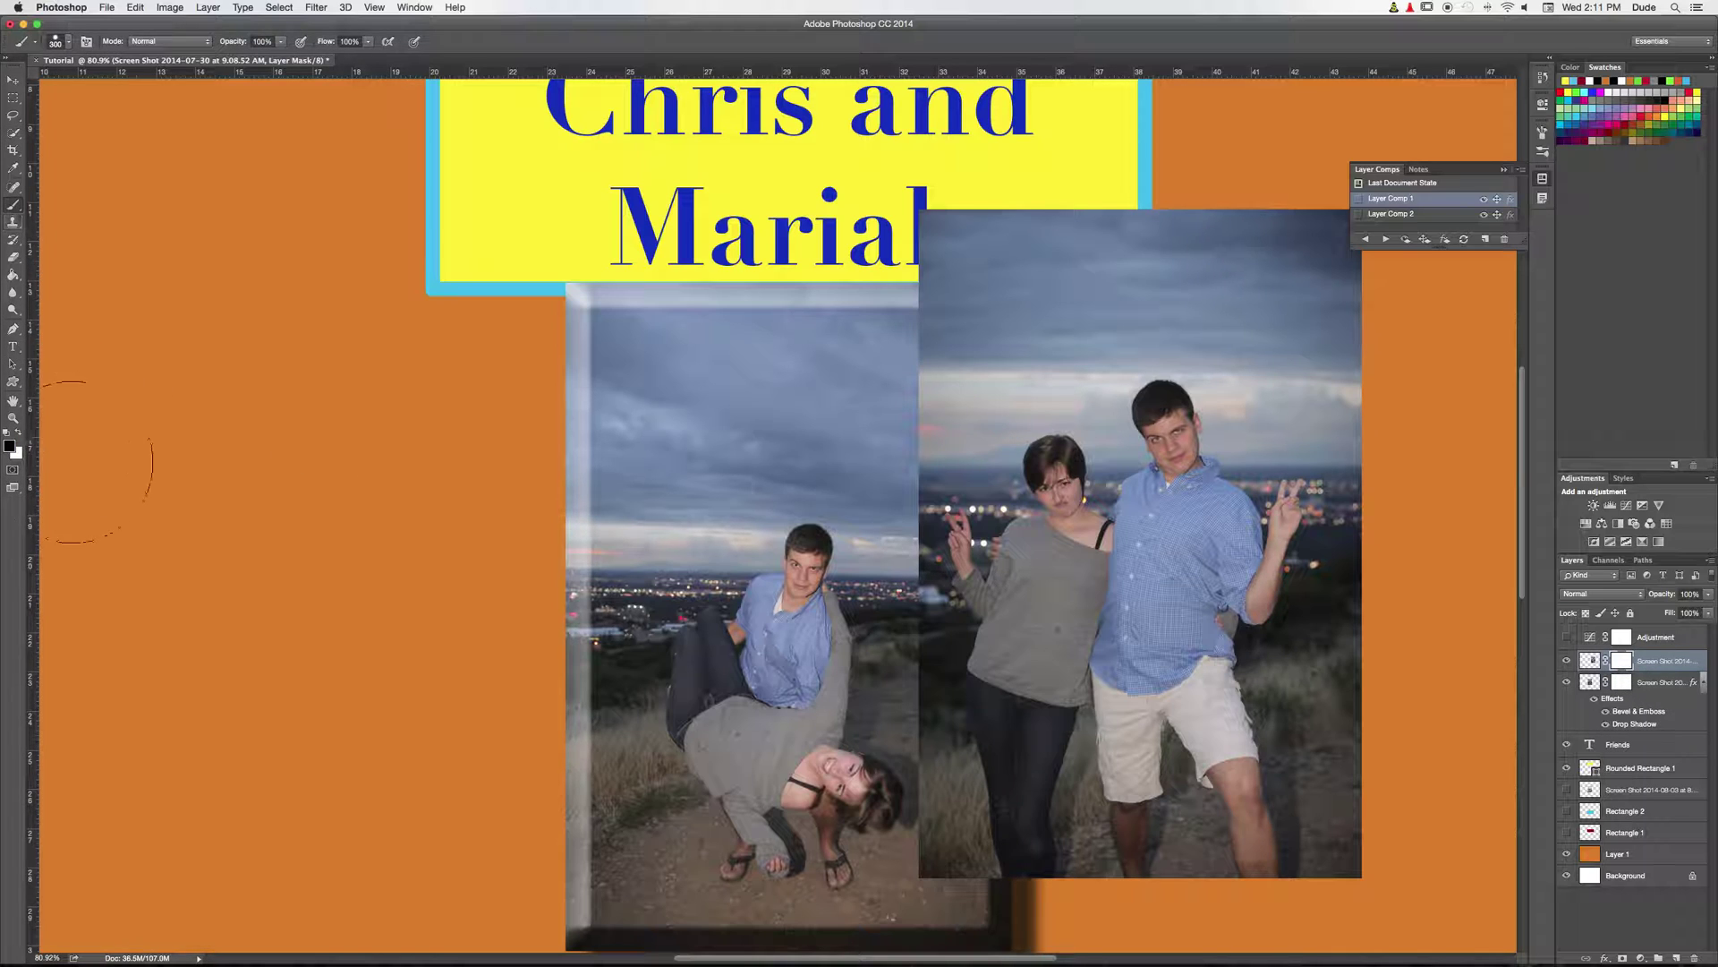
key("bracketleft")
key("bracketleft")
key("bracketleft")
key("bracketleft")
key("bracketleft")
key("bracketleft")
key("bracketleft")
key("bracketleft")
left_click(1566, 635)
mouse_move(1217, 383)
left_mouse_down()
mouse_move(1245, 472)
mouse_move(1300, 447)
mouse_move(1384, 461)
mouse_move(1295, 434)
mouse_move(1383, 402)
mouse_move(1335, 385)
mouse_move(1362, 331)
mouse_move(1336, 363)
mouse_move(1299, 356)
mouse_move(1301, 429)
mouse_move(1270, 446)
mouse_move(1235, 444)
mouse_move(1269, 390)
mouse_move(1251, 351)
mouse_move(1212, 381)
mouse_move(1132, 370)
mouse_move(1123, 445)
mouse_move(1105, 443)
mouse_move(1102, 369)
mouse_move(1215, 327)
mouse_move(1108, 329)
mouse_move(1294, 324)
mouse_move(1353, 292)
mouse_move(1325, 243)
left_mouse_up()
Step: Choose a textured 60 px brush tip and apply it to the mask in the sky and right of the man
left_click(67, 45)
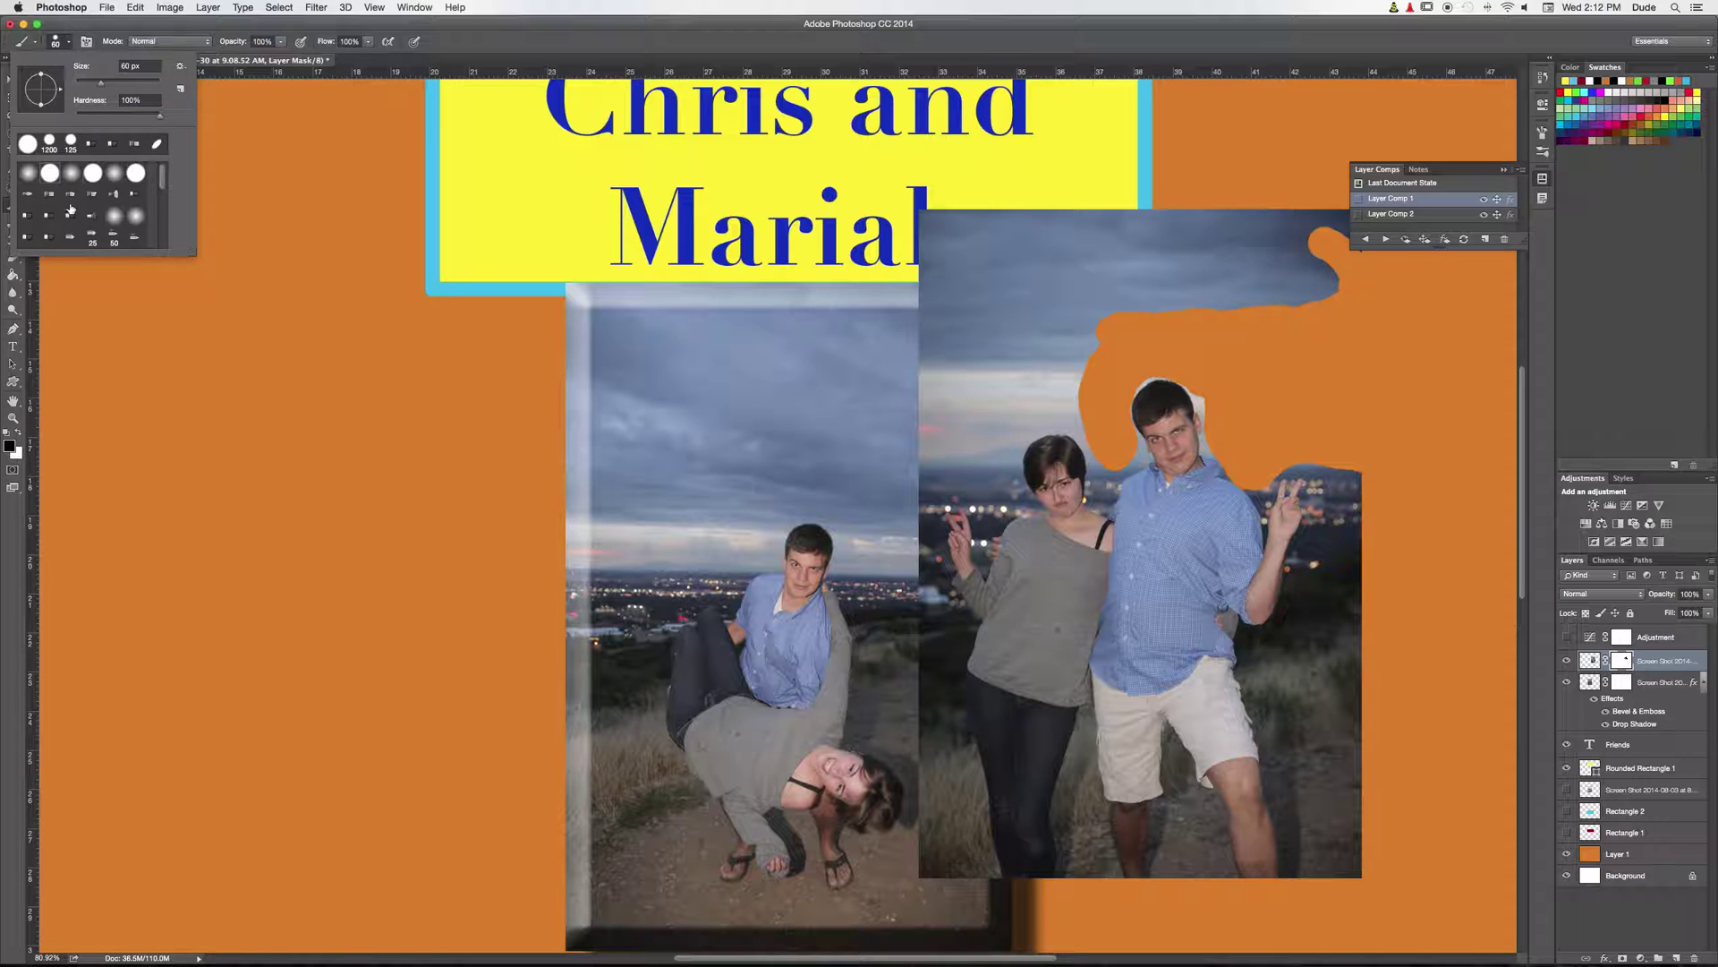
left_click_drag(165, 179, 164, 216)
left_click(92, 223)
left_click(1086, 293)
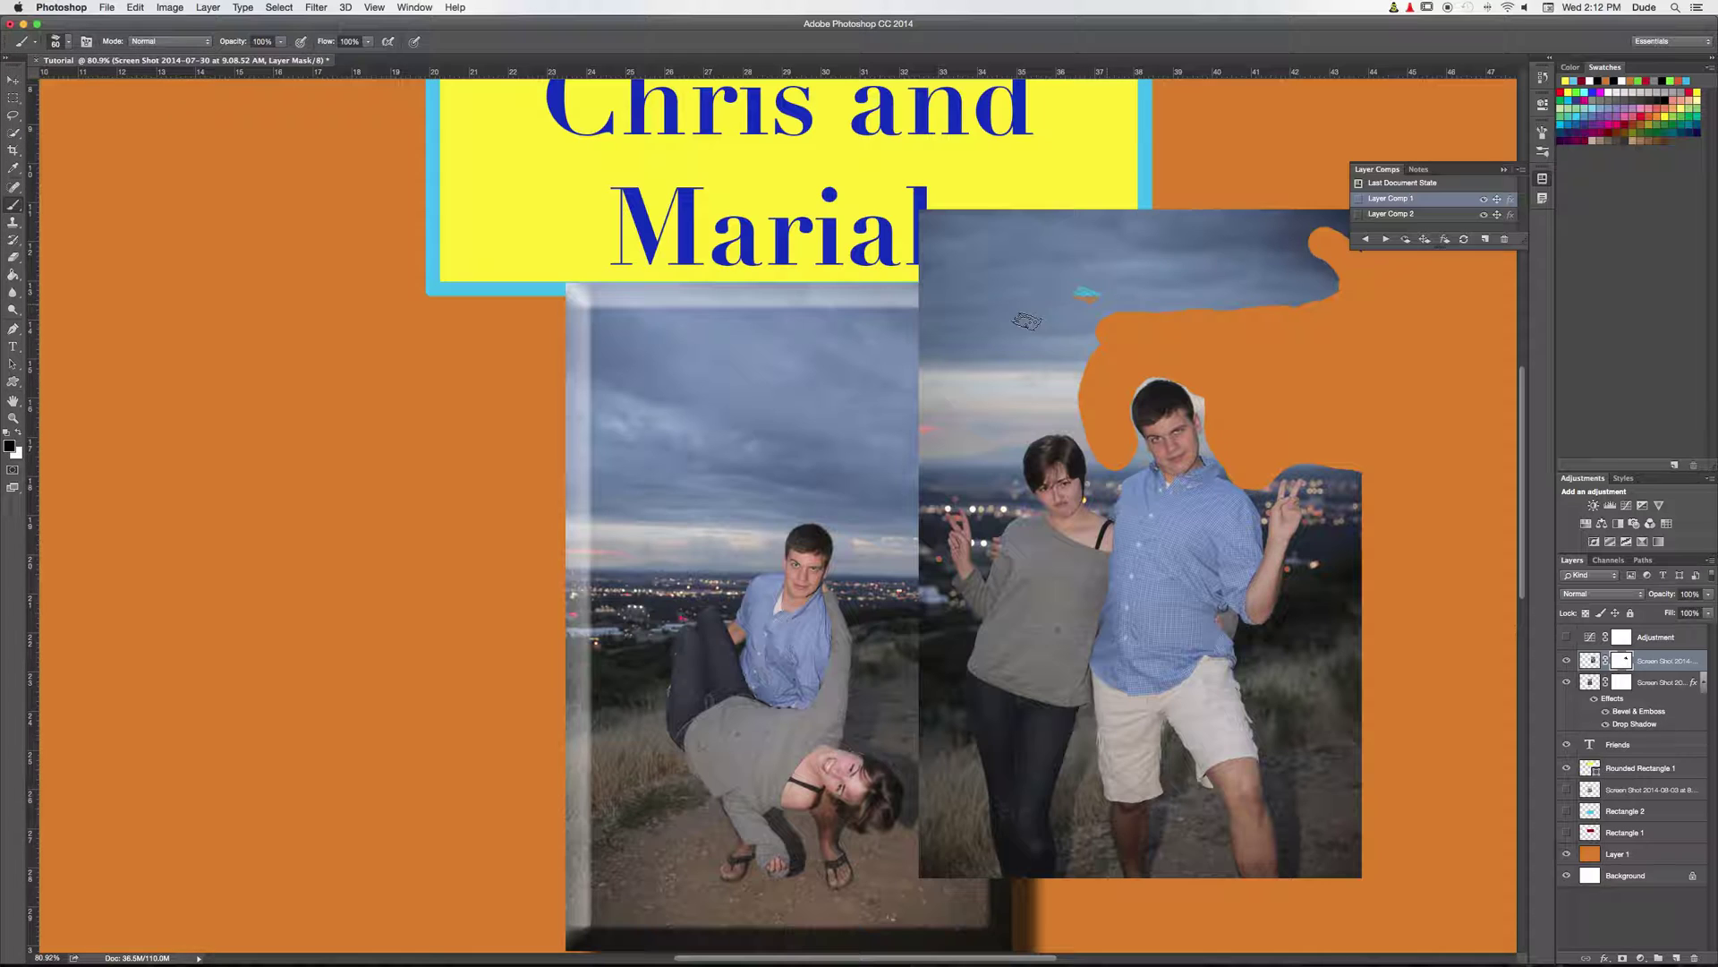
left_click(1016, 368)
left_click(1057, 427)
left_click(994, 448)
left_click(1319, 614)
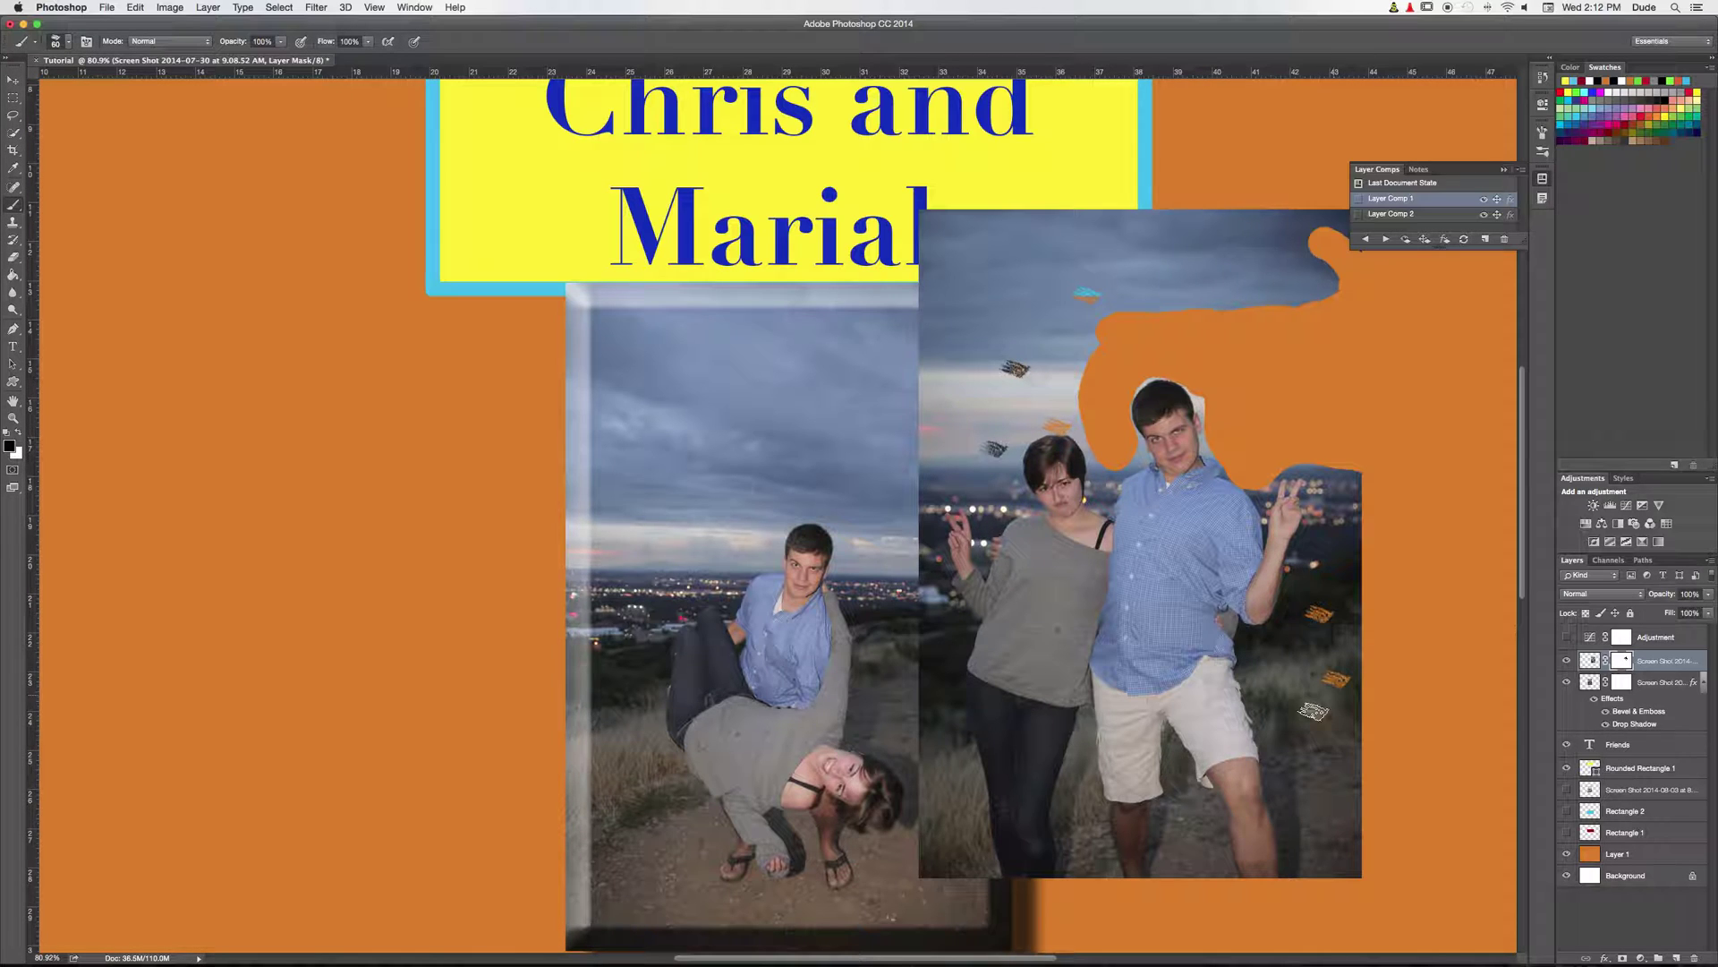
mouse_move(1307, 648)
left_mouse_down()
mouse_move(1297, 594)
mouse_move(1331, 634)
left_mouse_up()
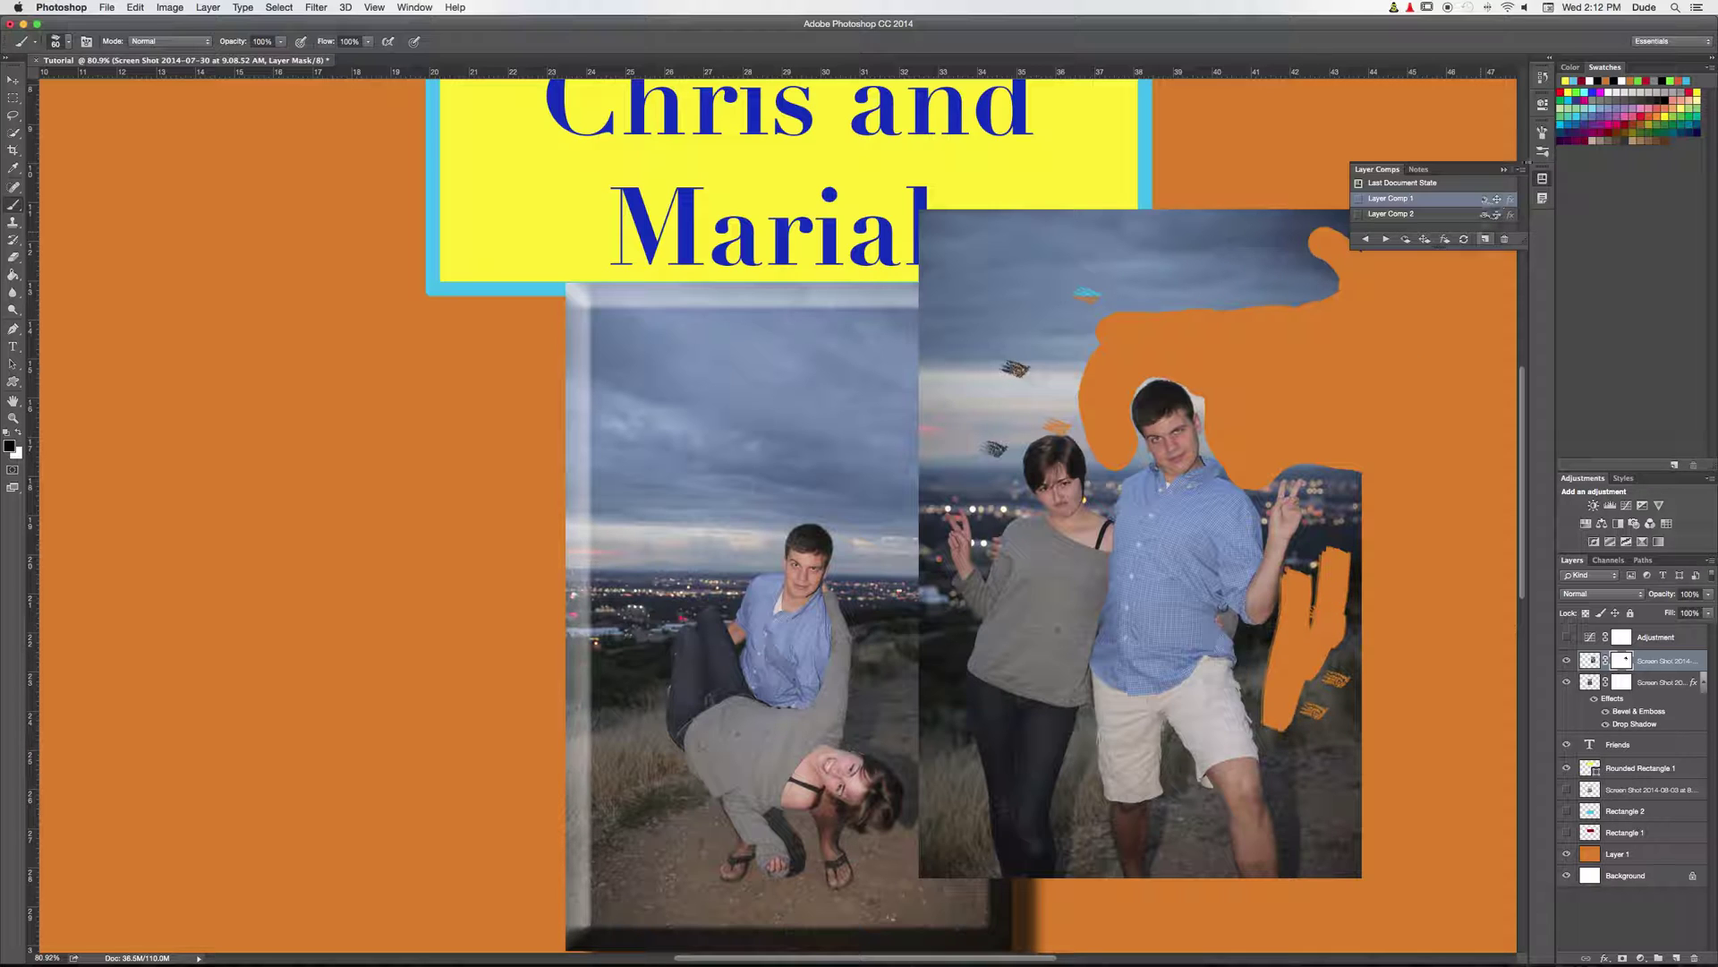
Step: Vary the textured brush's spacing and paint test strokes on the mask along the second photo's lower right side
left_click(1542, 132)
left_click_drag(1406, 365, 1372, 362)
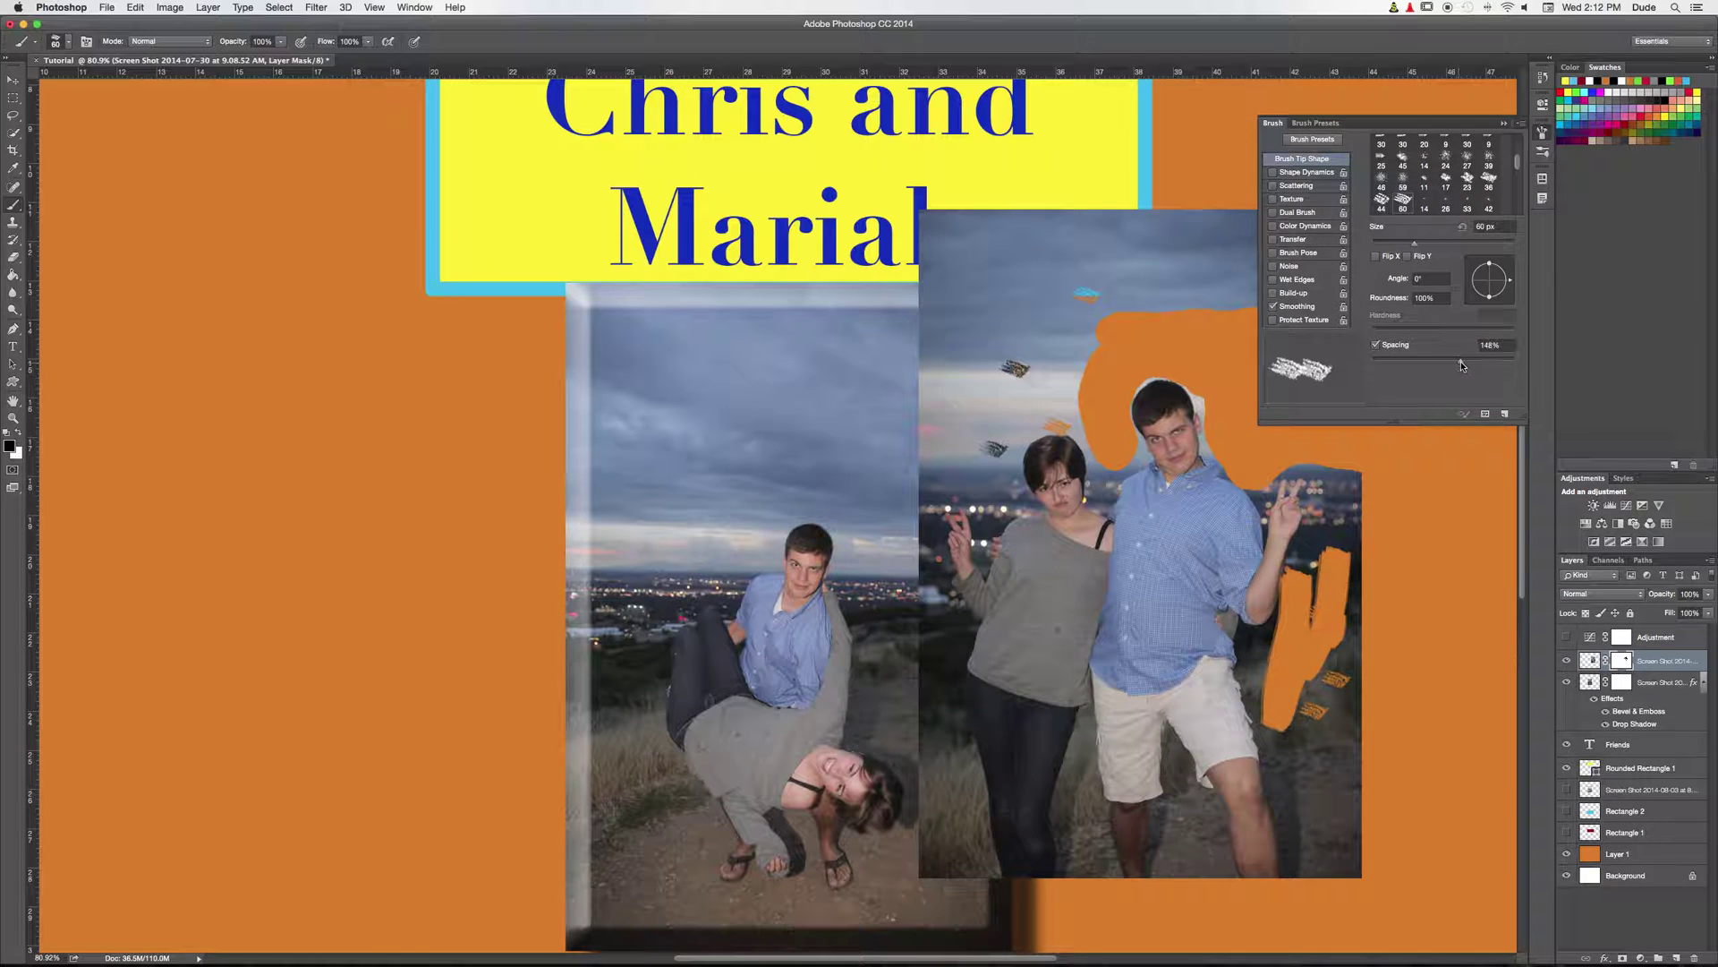
mouse_move(1317, 796)
left_mouse_down()
mouse_move(1323, 774)
mouse_move(1287, 828)
mouse_move(1299, 762)
left_mouse_up()
left_click_drag(1399, 361, 1417, 361)
mouse_move(1342, 711)
left_mouse_down()
mouse_move(1332, 755)
mouse_move(1306, 752)
mouse_move(1323, 743)
mouse_move(1280, 651)
mouse_move(1283, 548)
mouse_move(1320, 514)
left_mouse_up()
left_click(1504, 124)
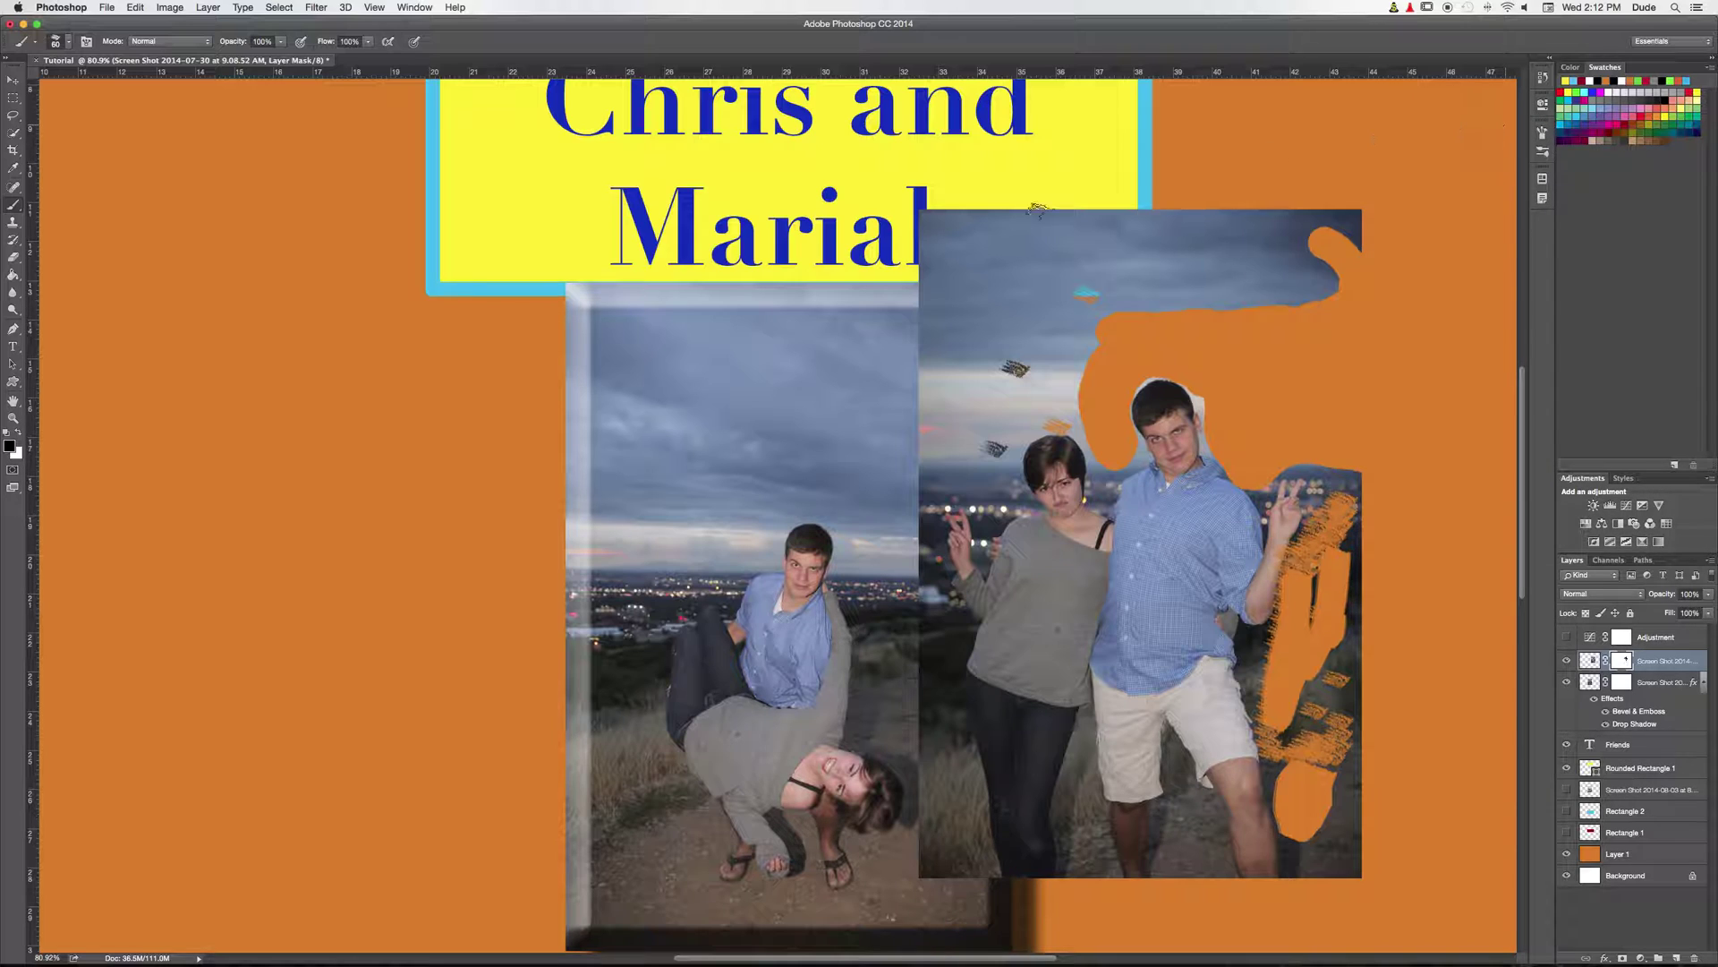
Step: Paint the mask white with a round brush enlarged to 200 px to restore the hidden parts of the second photo
left_click(19, 434)
left_click(71, 41)
left_click(92, 144)
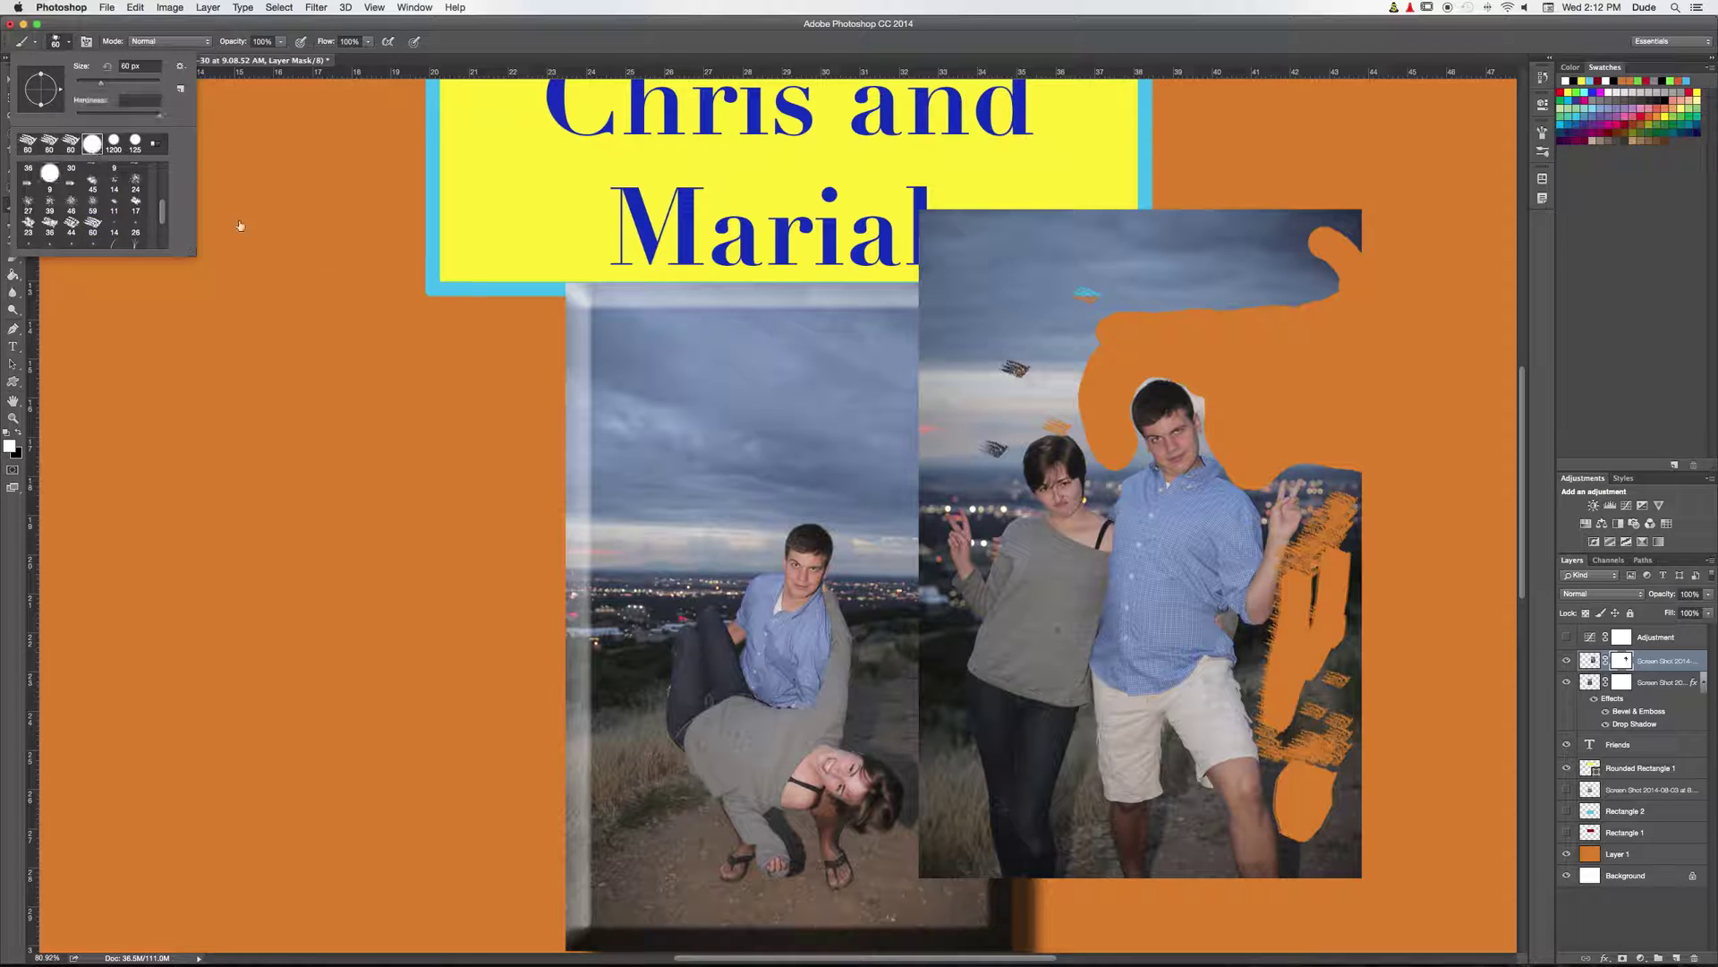
left_click(1107, 394)
key("bracketright")
key("bracketright")
key("bracketright")
key("bracketright")
mouse_move(1143, 363)
left_mouse_down()
mouse_move(1110, 321)
mouse_move(1096, 438)
mouse_move(1217, 412)
mouse_move(1244, 452)
left_mouse_up()
key("bracketright")
mouse_move(1275, 574)
left_mouse_down()
mouse_move(1325, 572)
mouse_move(1302, 796)
mouse_move(1304, 782)
left_mouse_up()
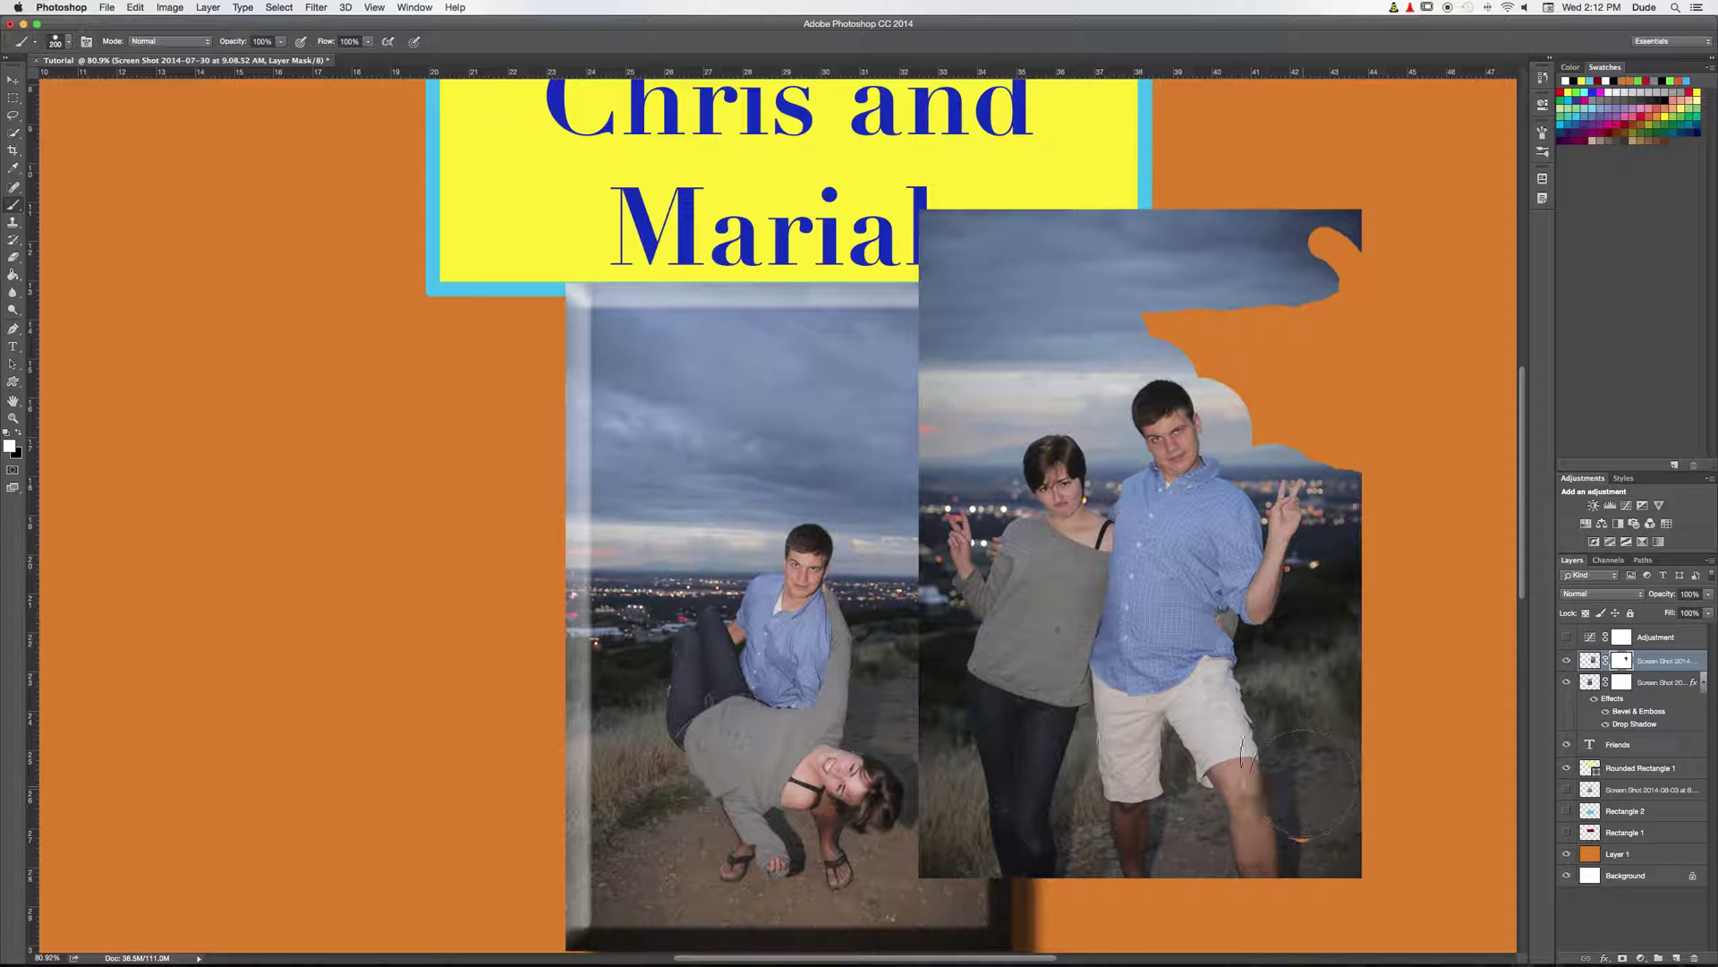
mouse_move(1334, 376)
left_mouse_down()
mouse_move(1321, 192)
mouse_move(1208, 349)
mouse_move(1271, 403)
left_mouse_up()
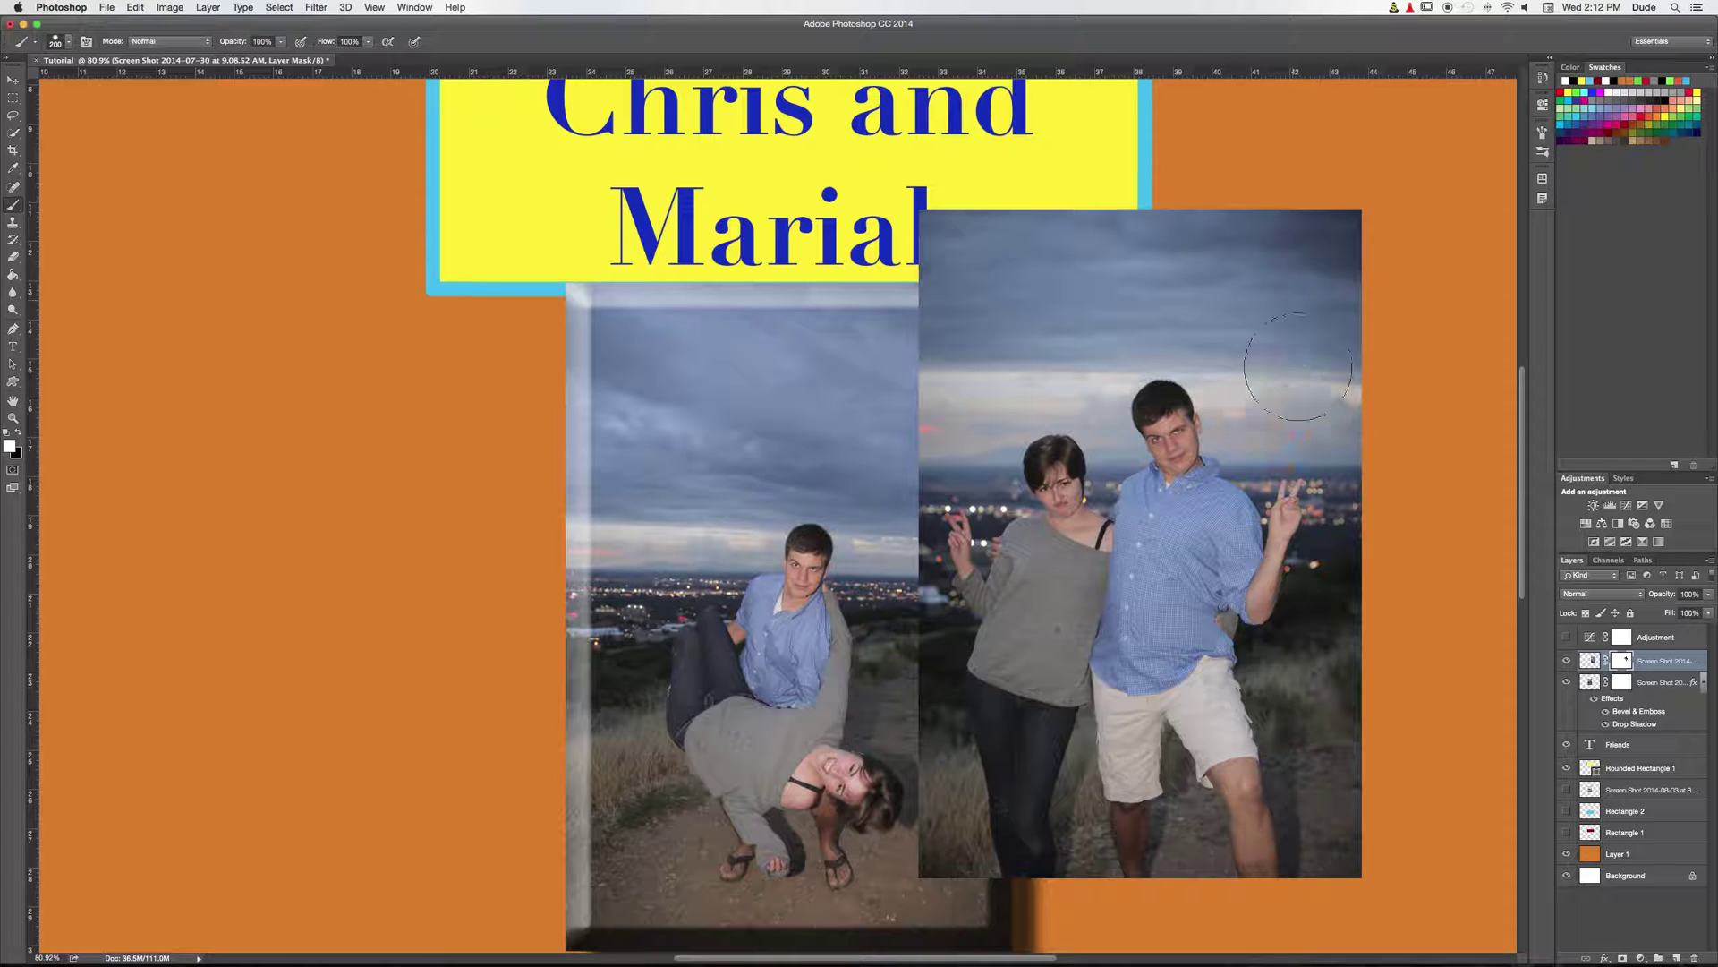
Step: Place the second photo's layer beneath the bevelled photo's layer and move it to the bevelled photo's right side
left_click(12, 80)
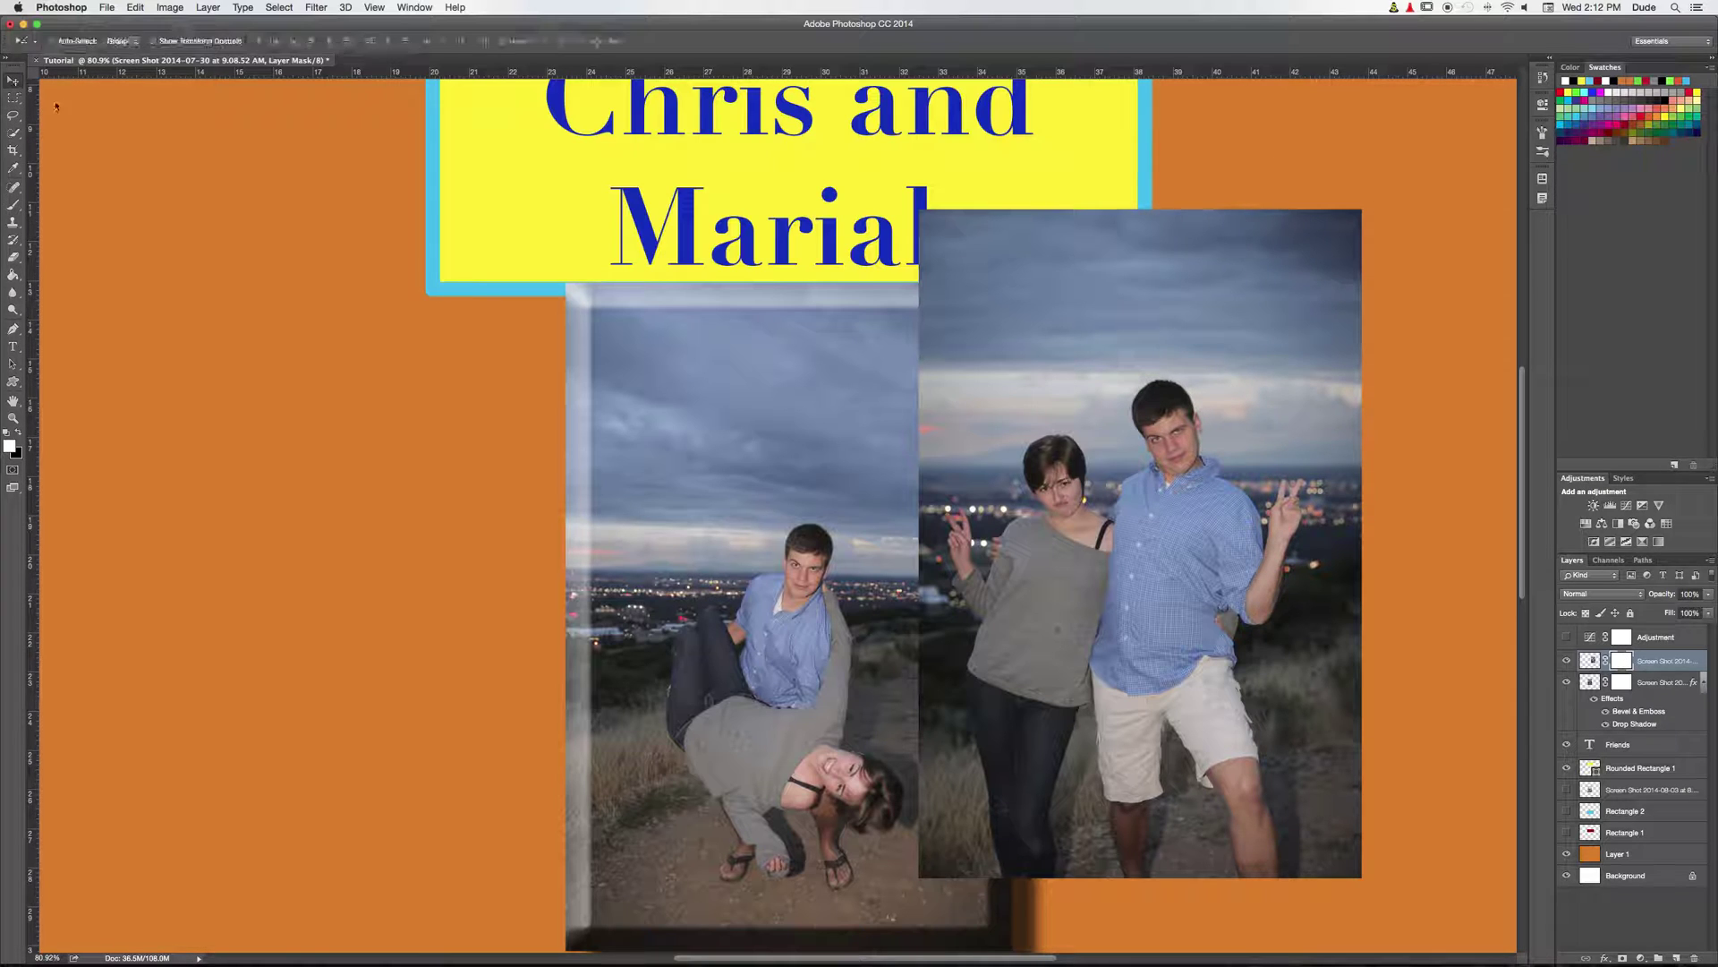
mouse_move(1065, 484)
left_mouse_down()
mouse_move(959, 493)
mouse_move(1094, 498)
mouse_move(909, 513)
mouse_move(1048, 504)
left_mouse_up()
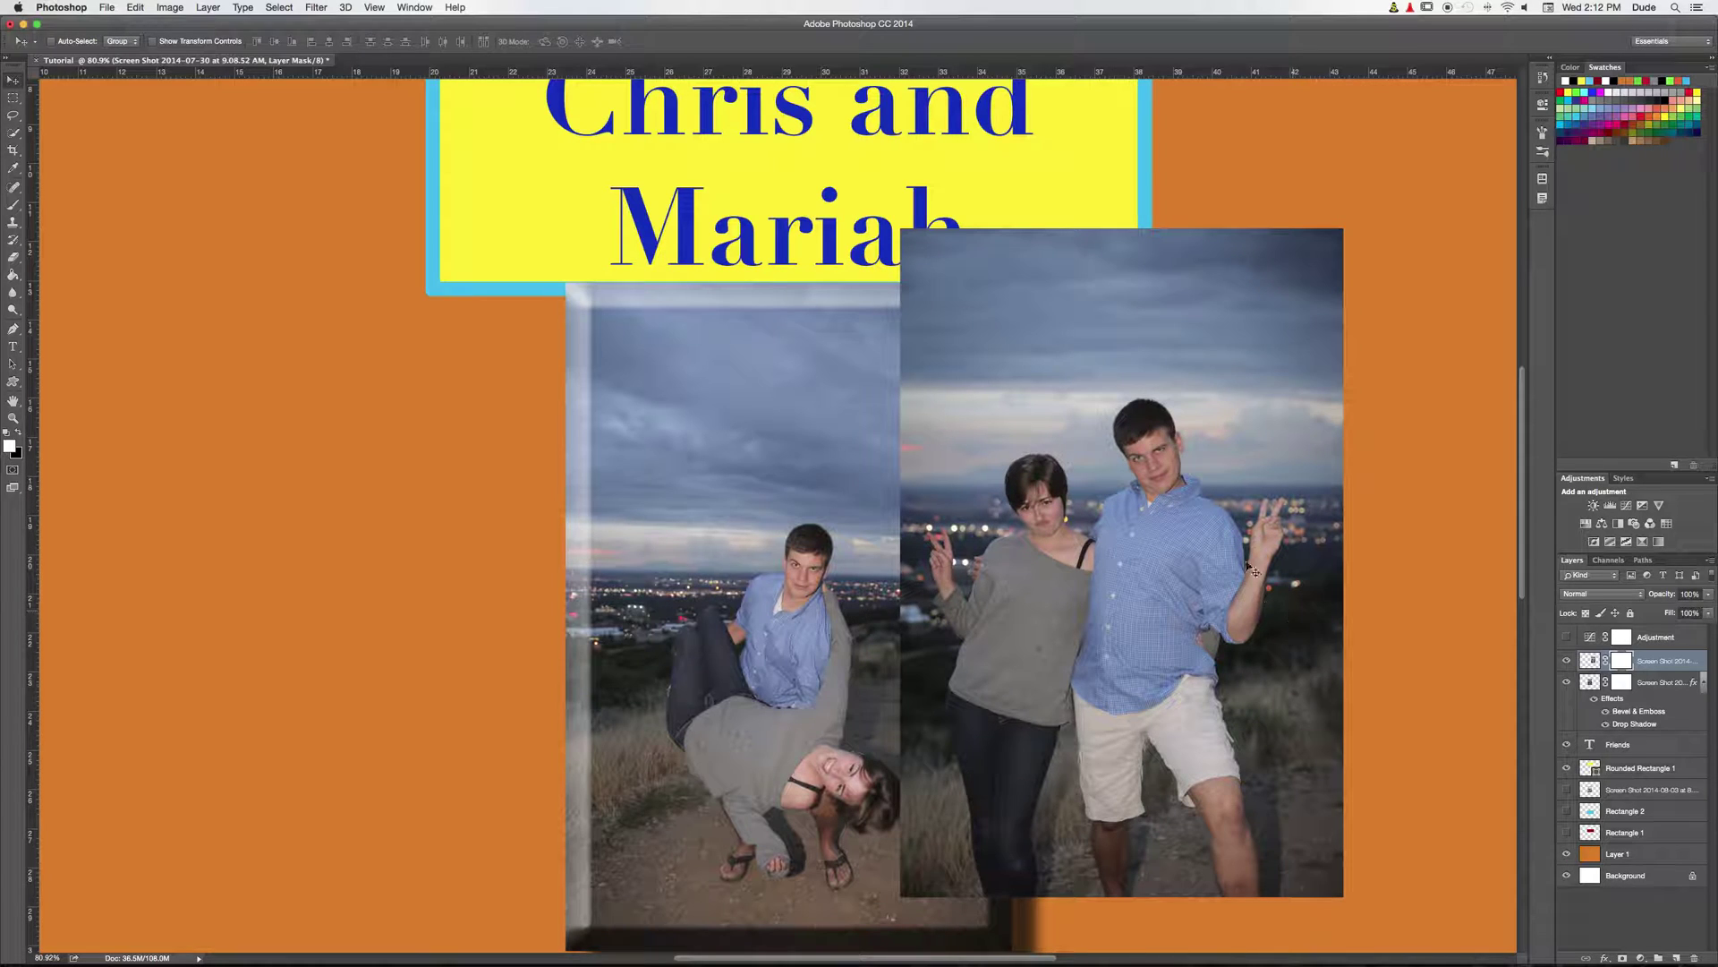
left_click_drag(1641, 665, 1639, 727)
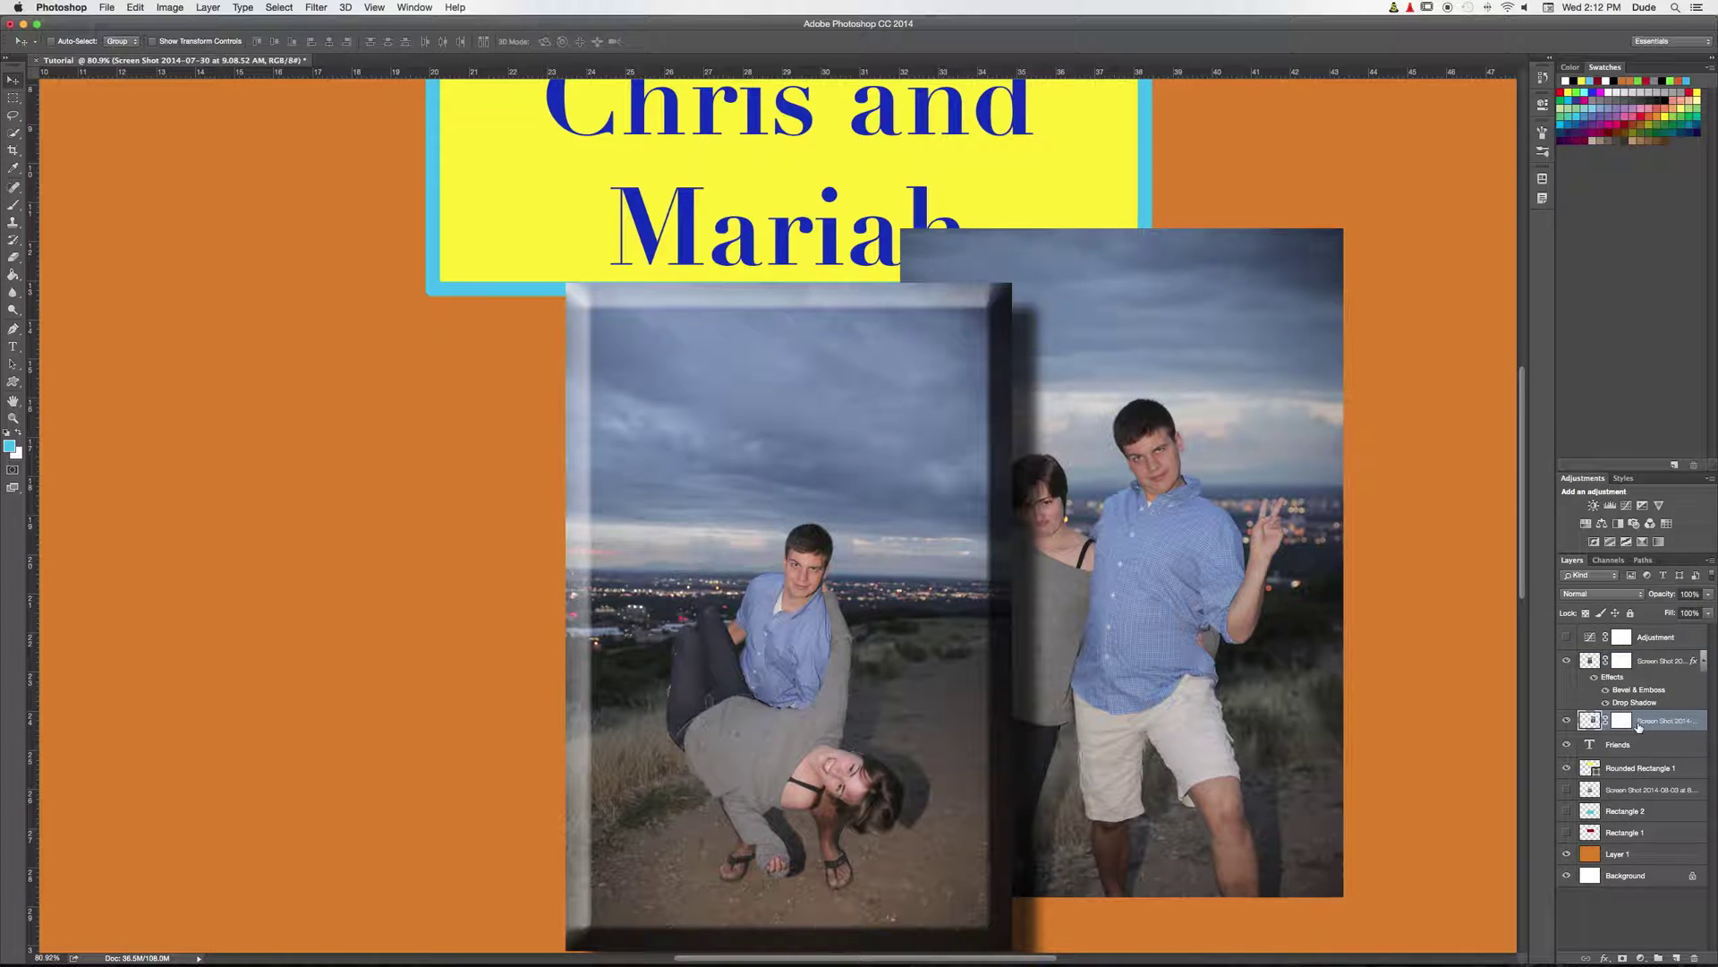
left_click_drag(1132, 535, 1214, 588)
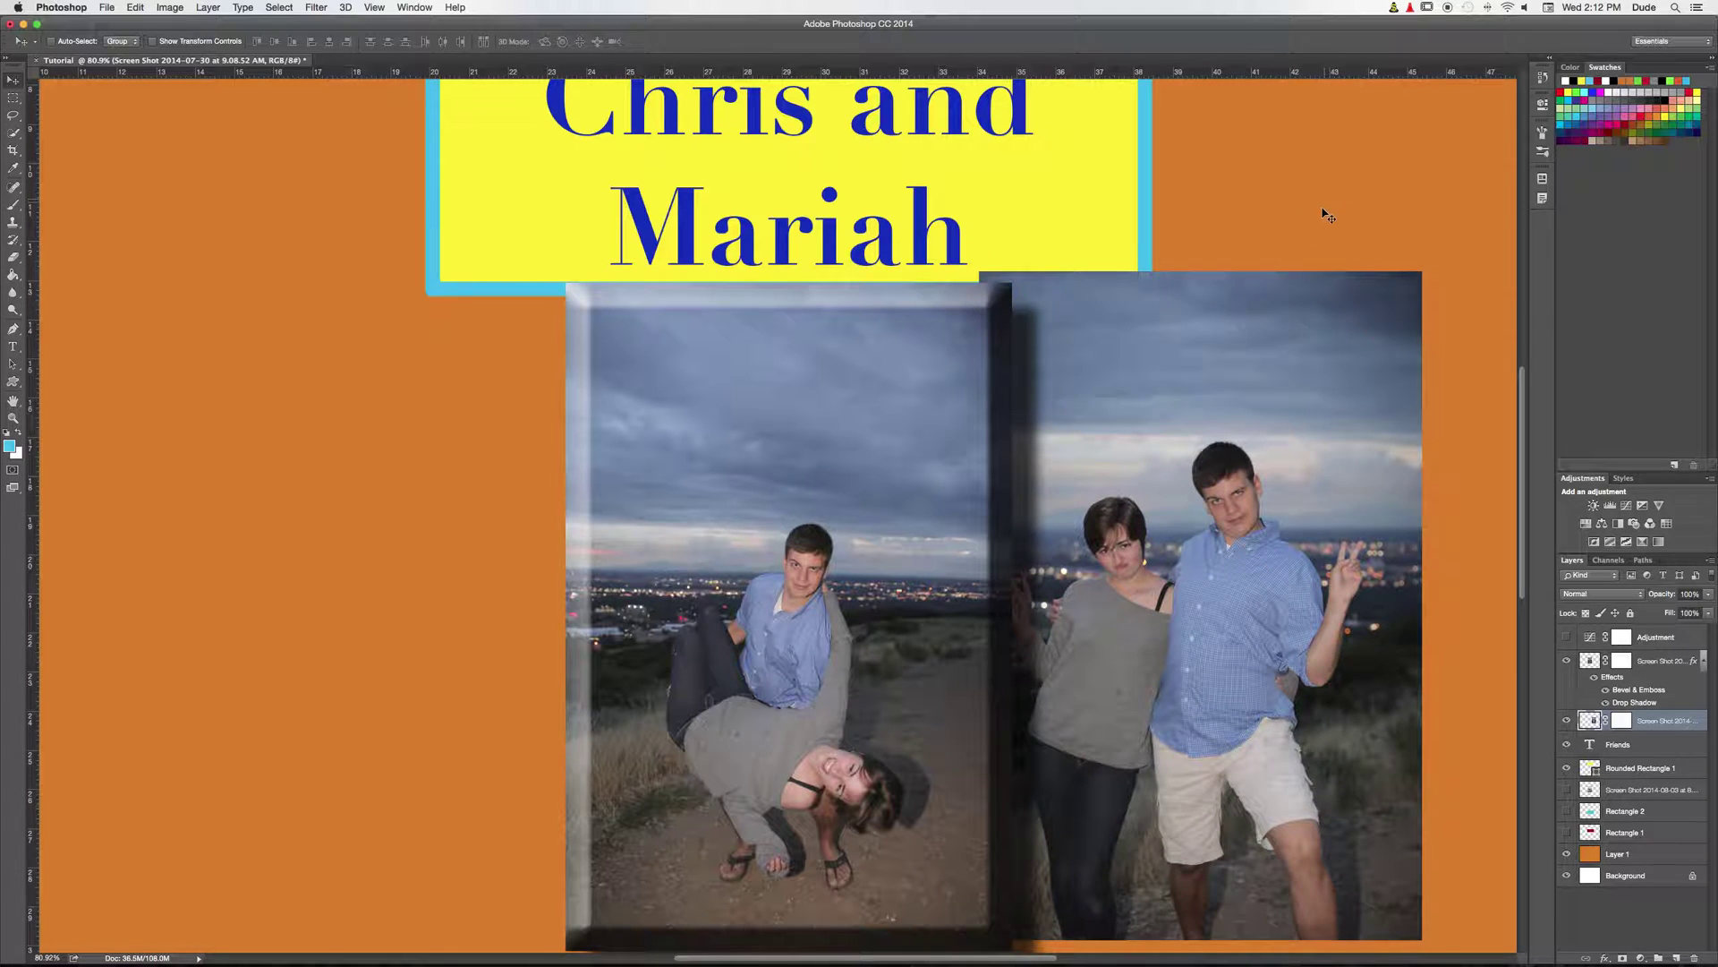
scroll(1250, 243, "down", 5)
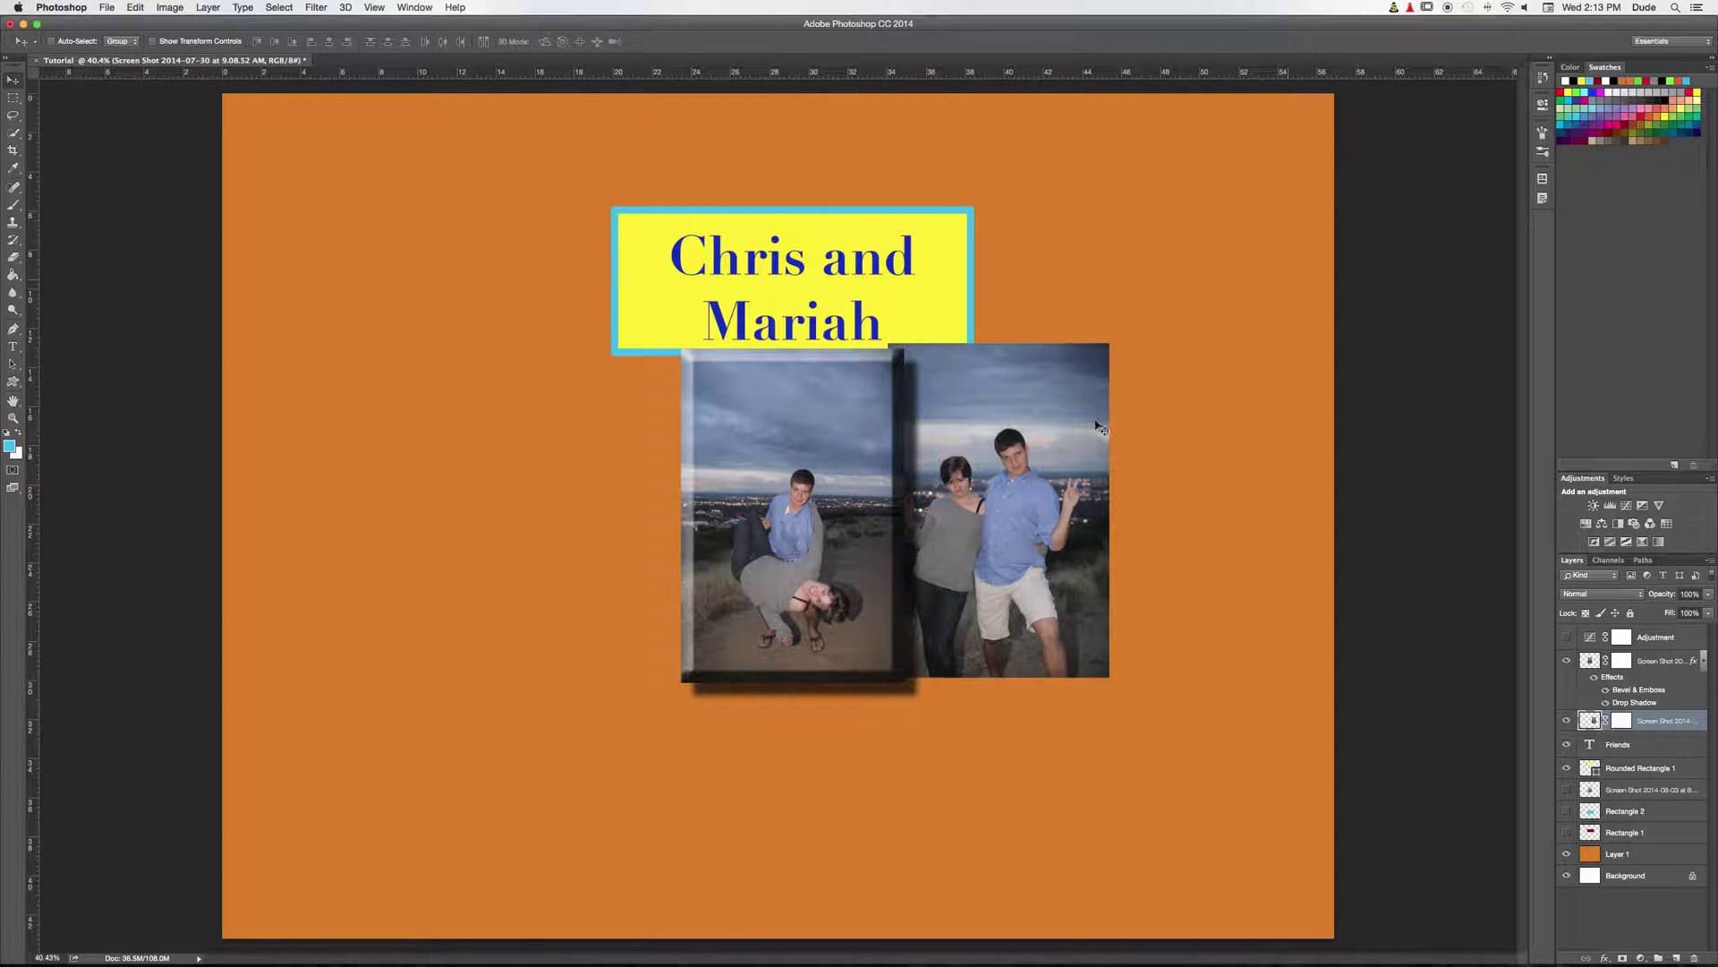
Step: Minimize the document window and restore it
double_click(329, 27)
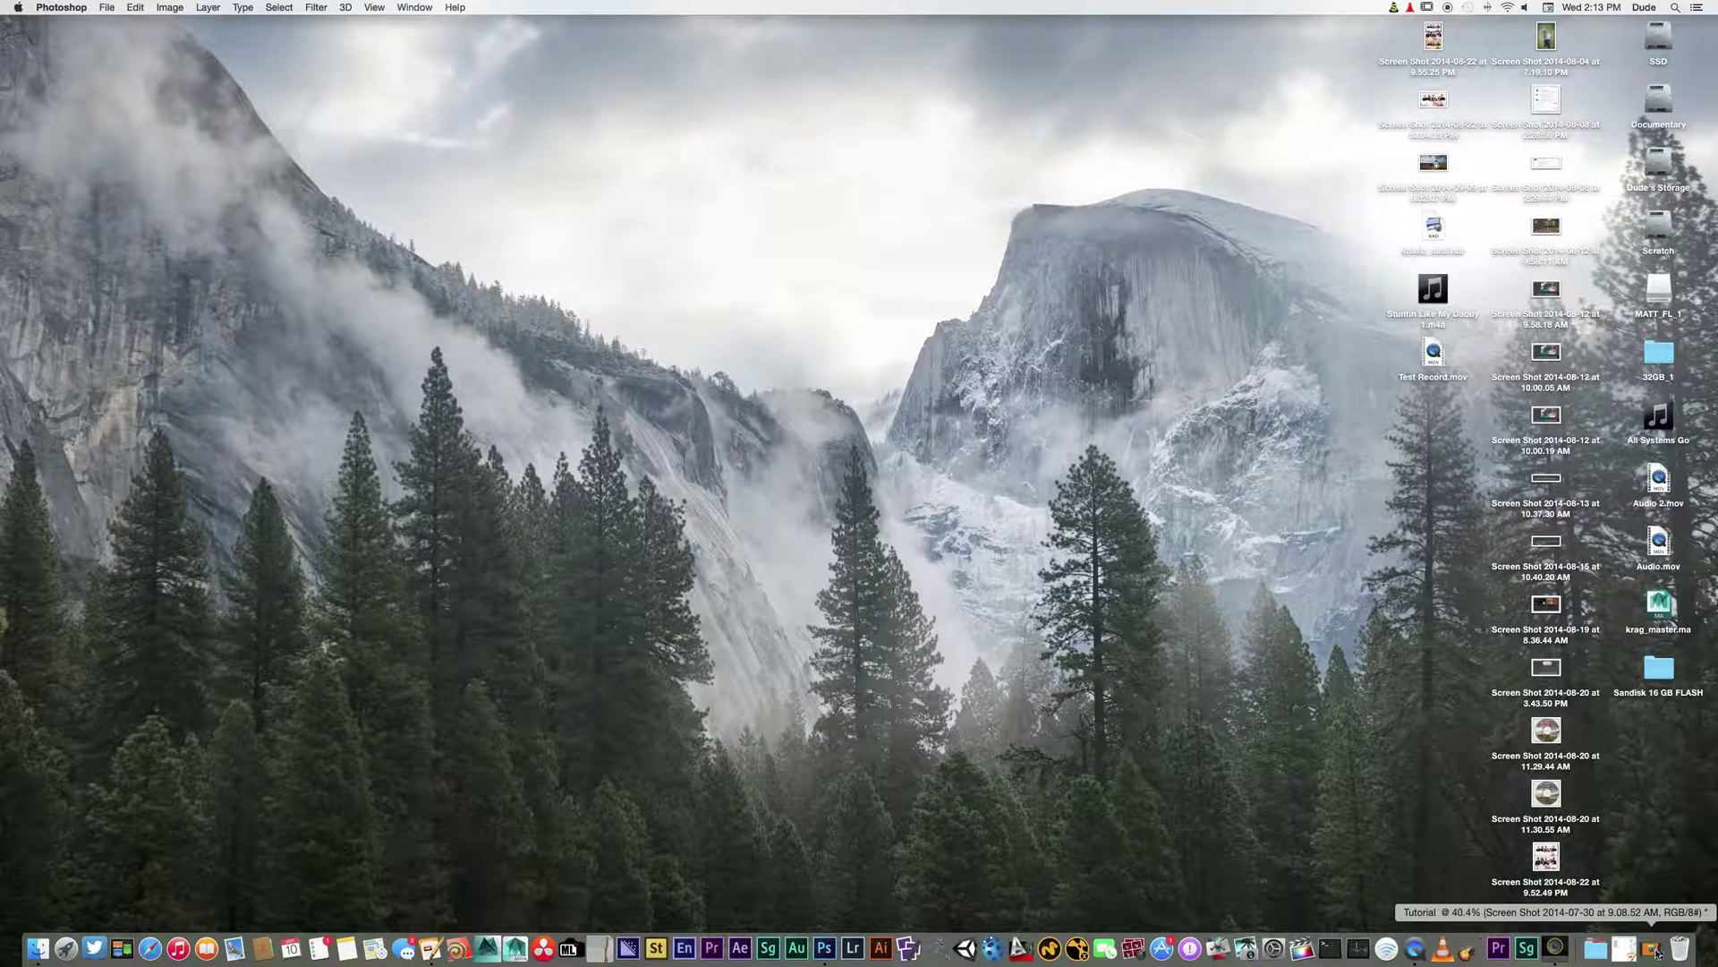
left_click(1656, 947)
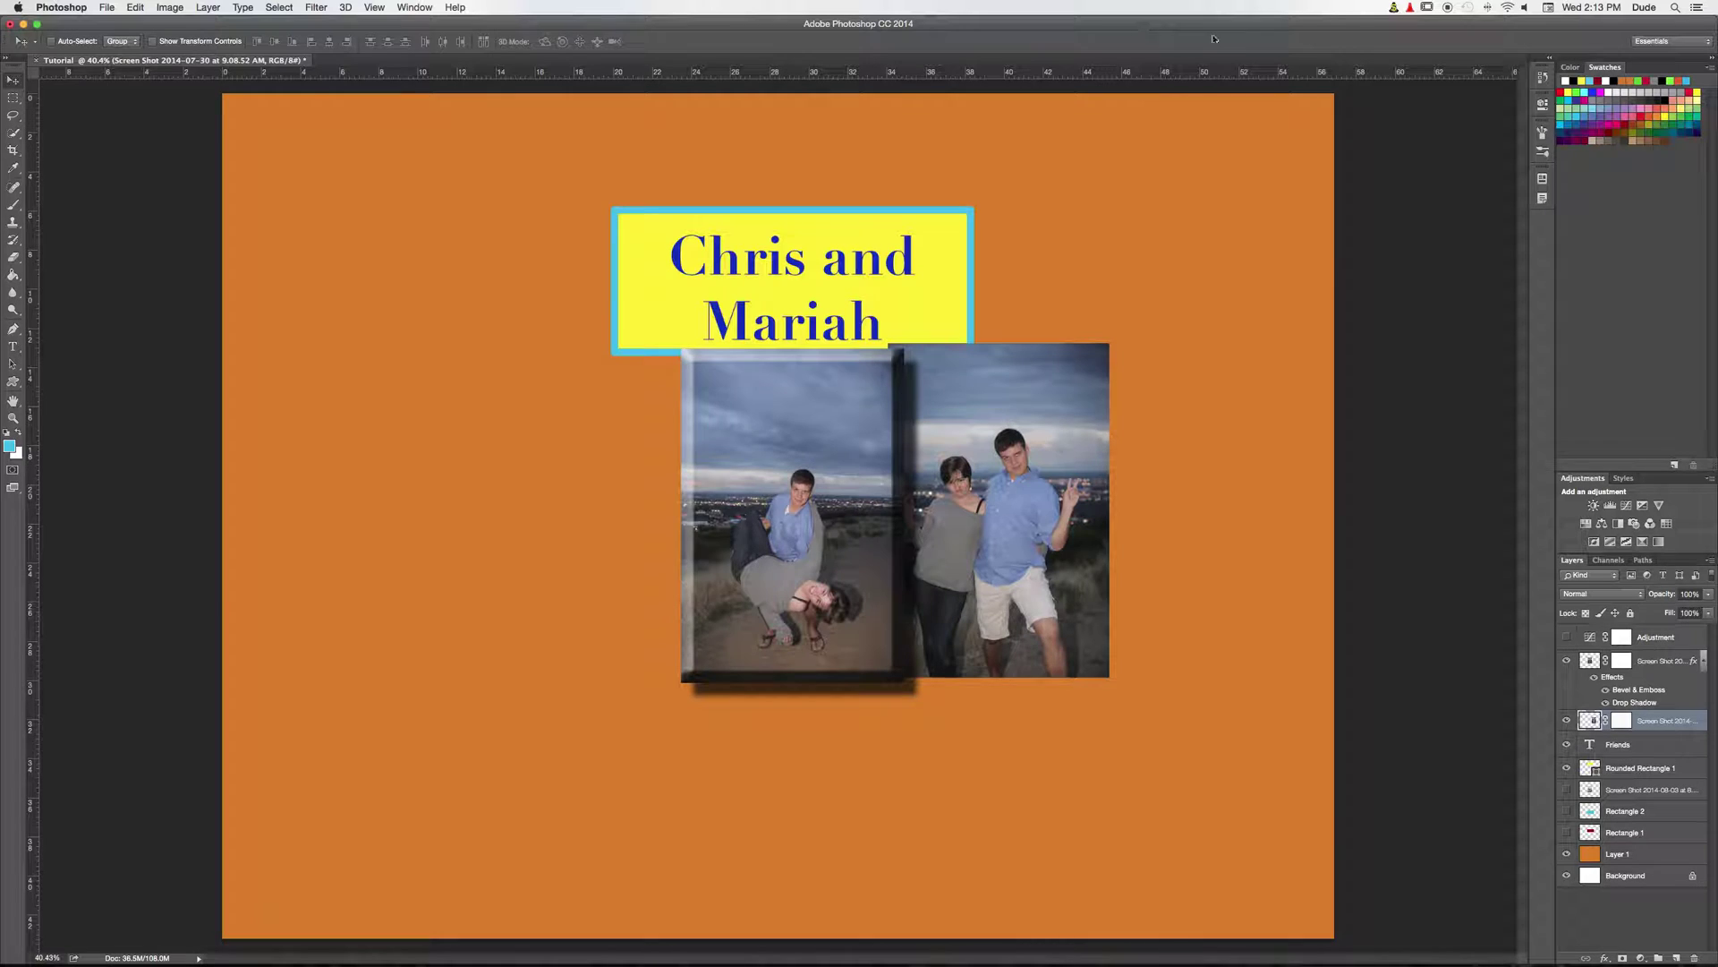